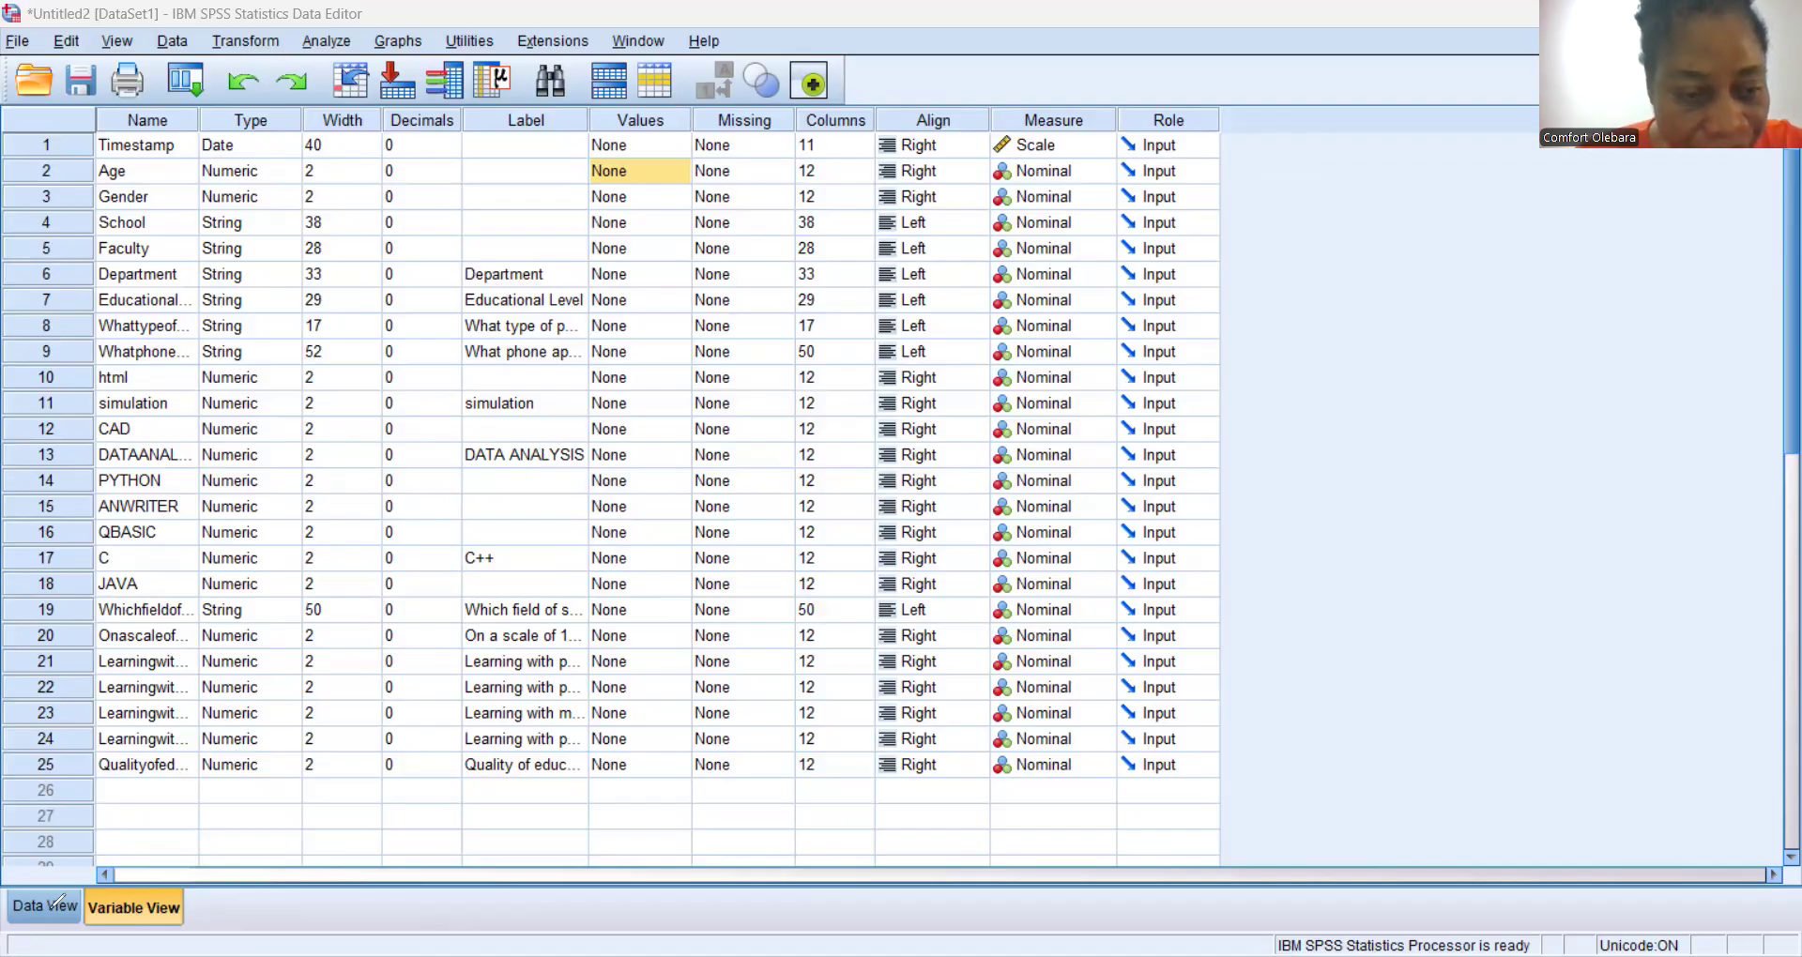
drag(50, 910, 1286, 780)
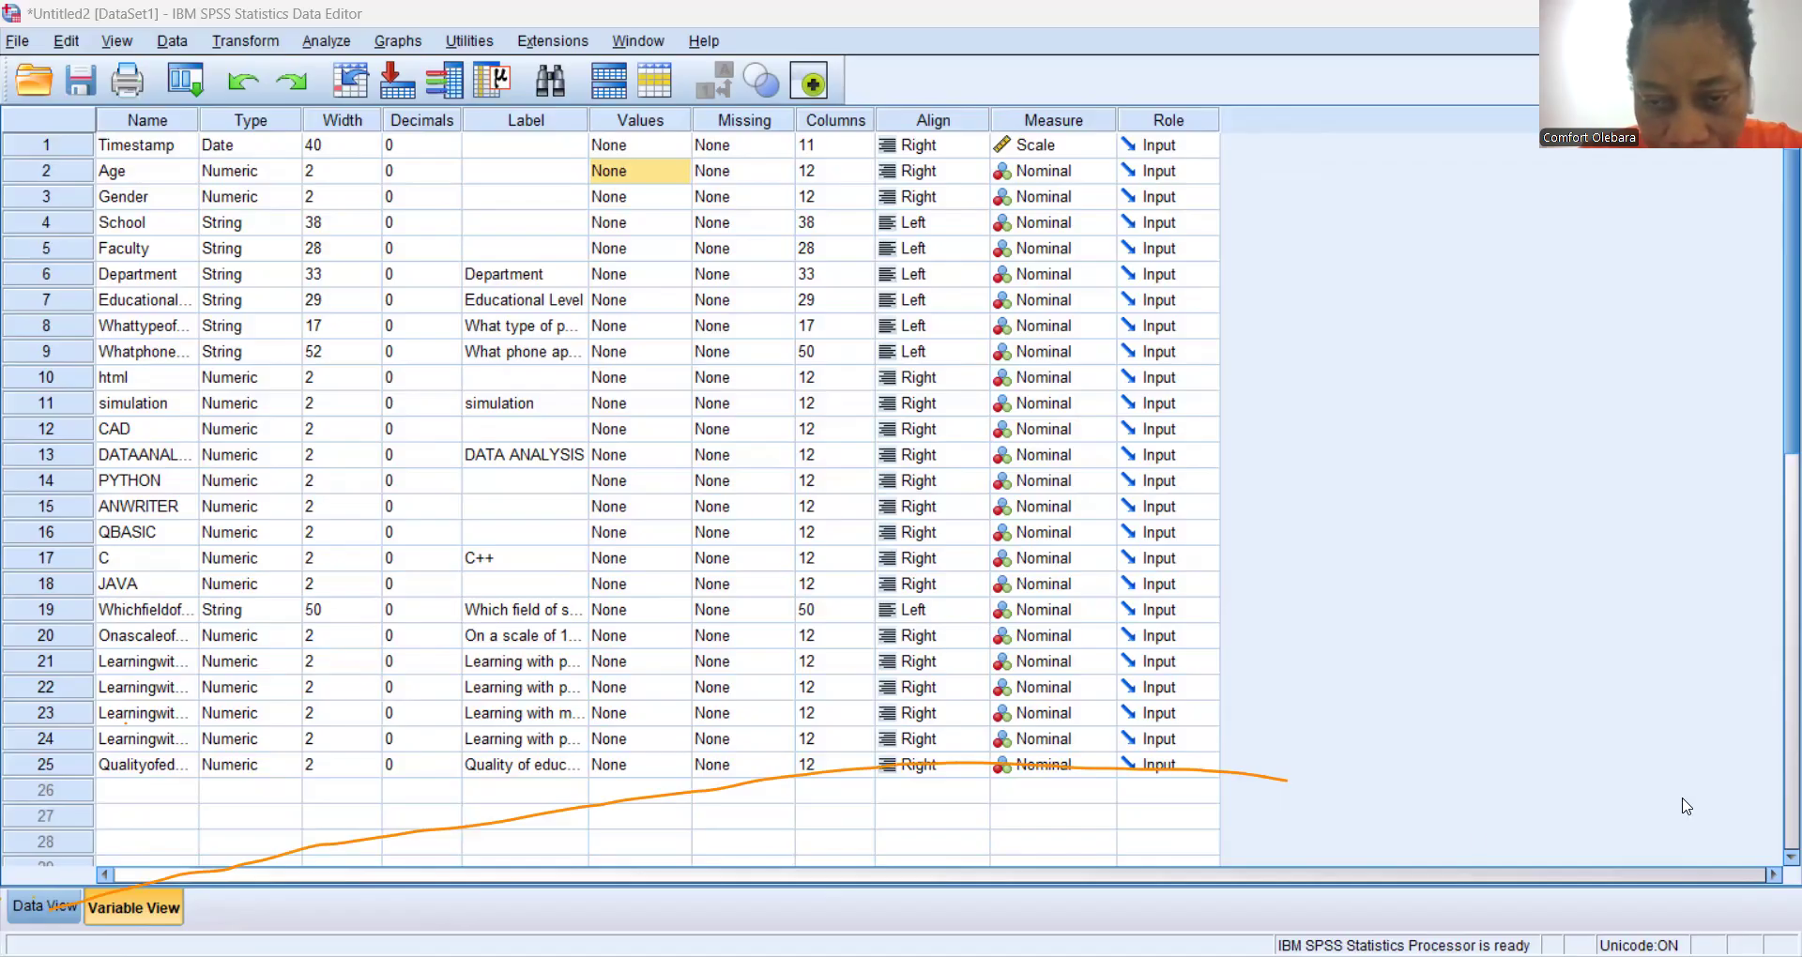
click(42, 84)
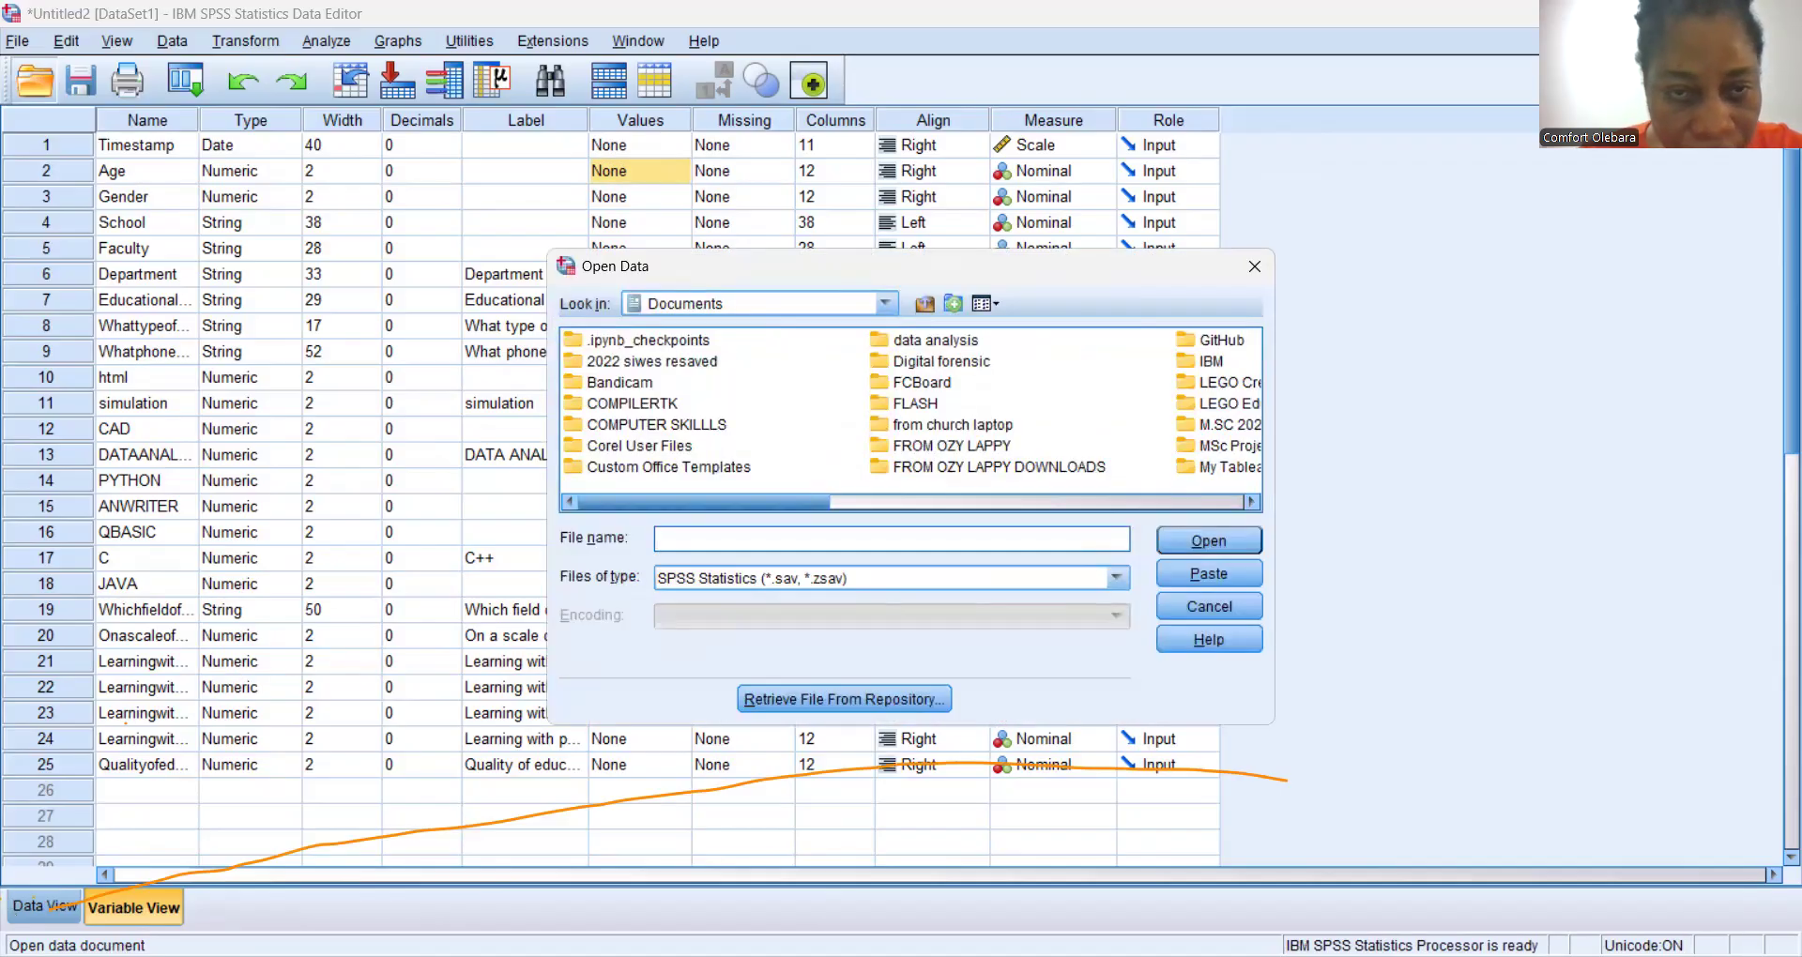
click(1253, 266)
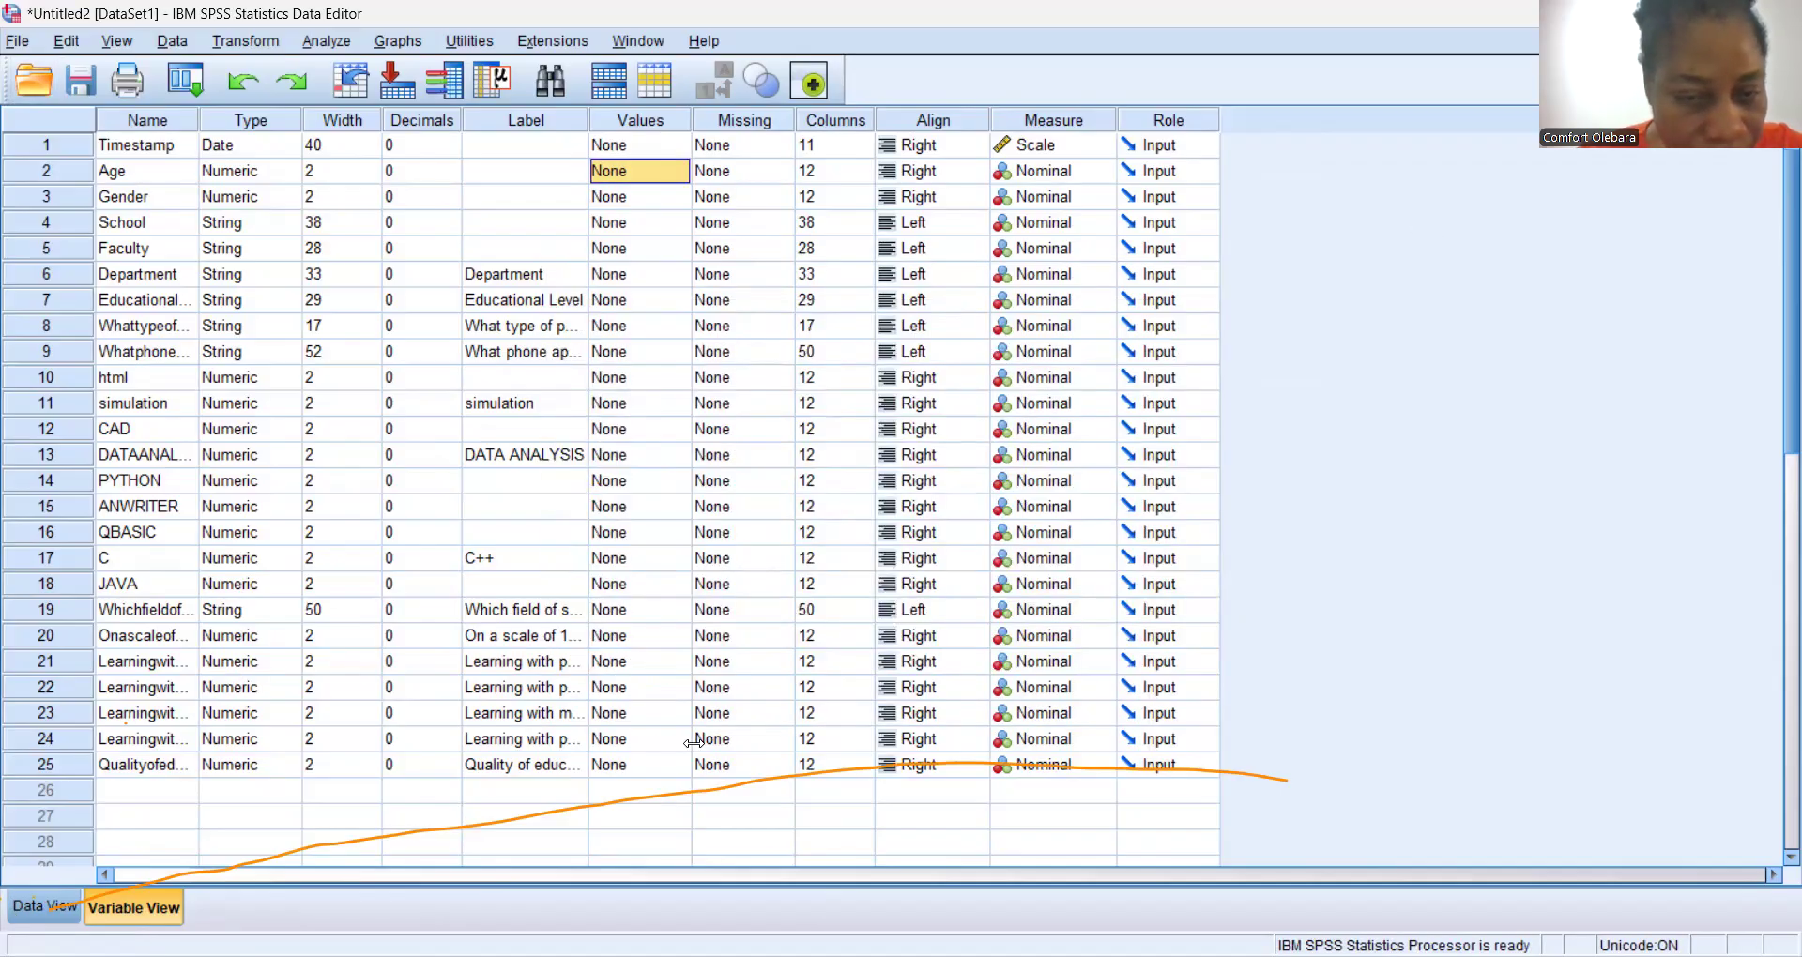
Examine the survey responses in the data view across row 19, from the Age column through to the C column.
click(38, 896)
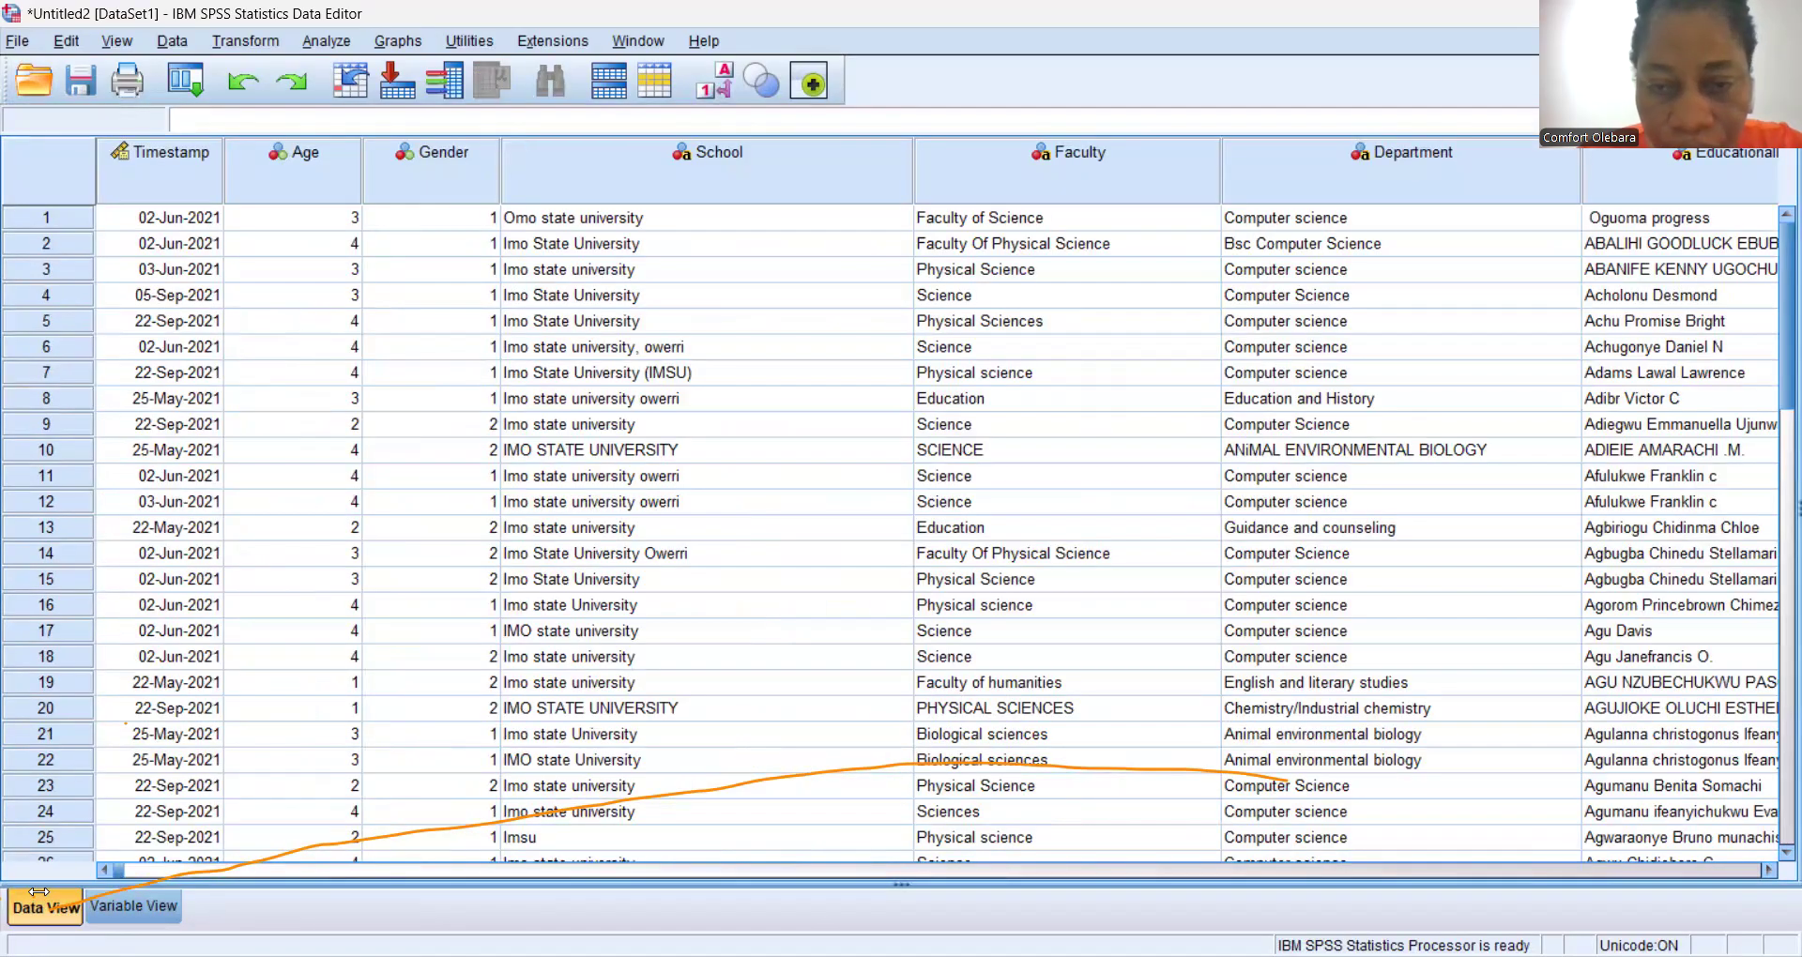
click(333, 693)
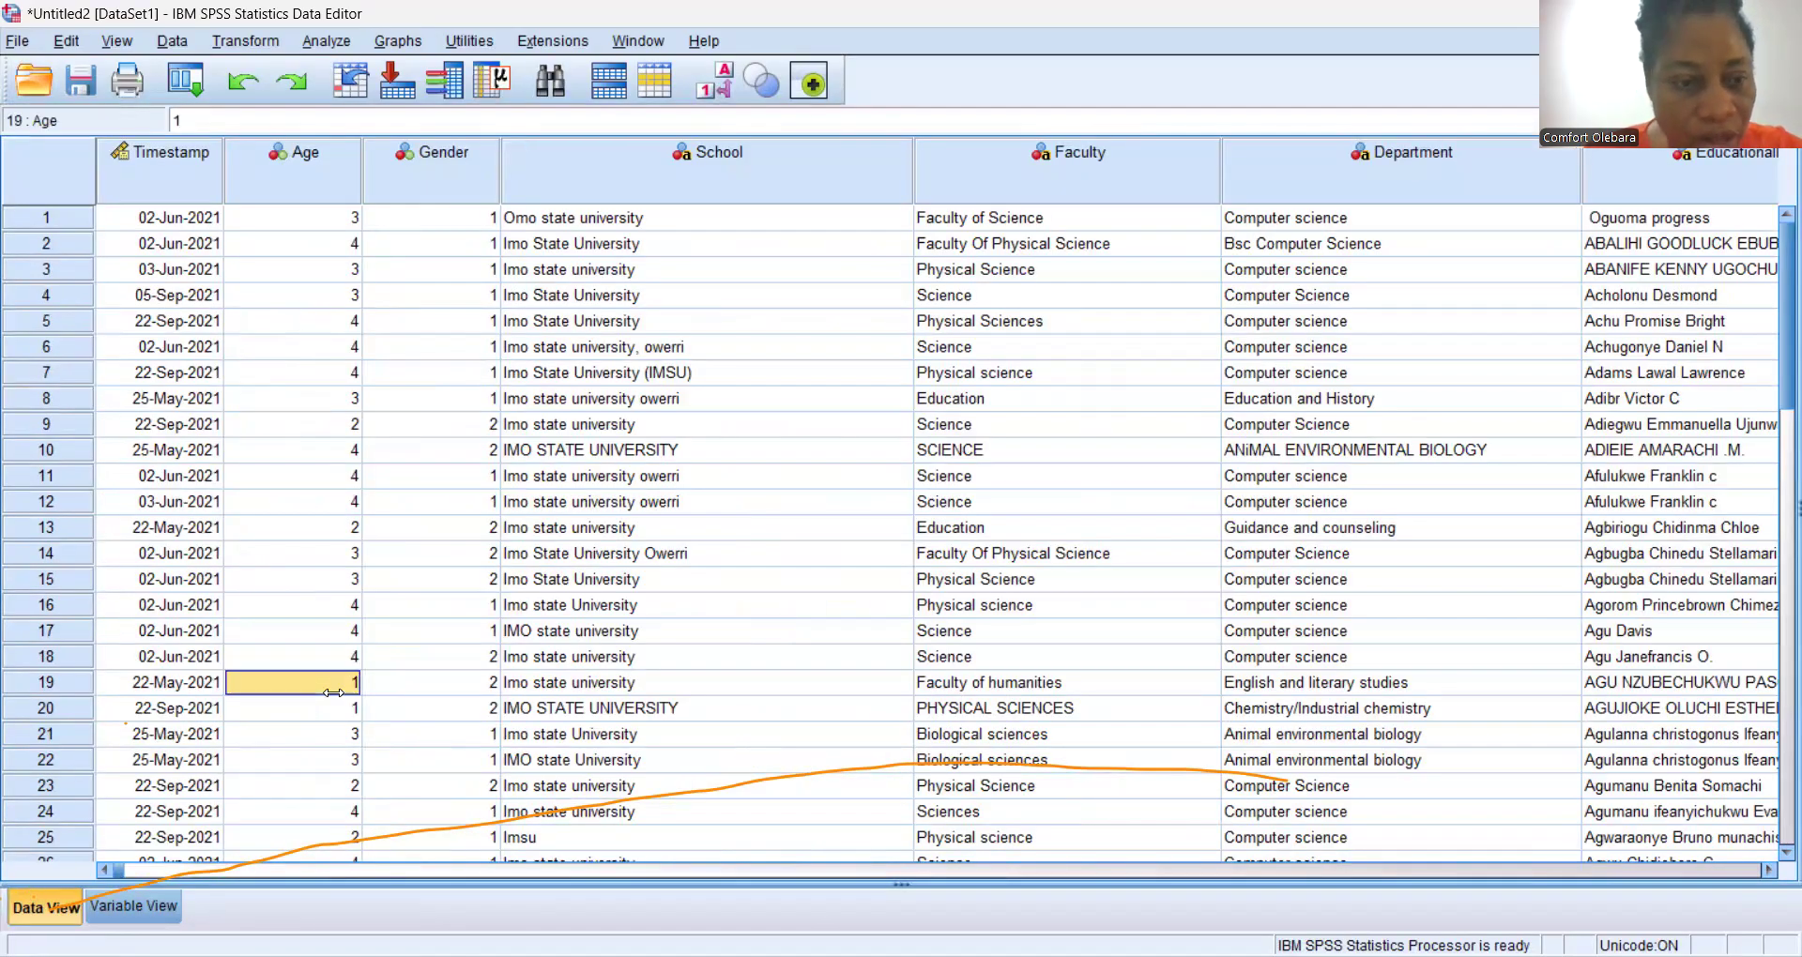
key(Right)
key(Right)
key(Right)
key(Right)
key(Right)
key(Right)
key(Right)
key(Right)
key(Right)
key(Right)
key(Right)
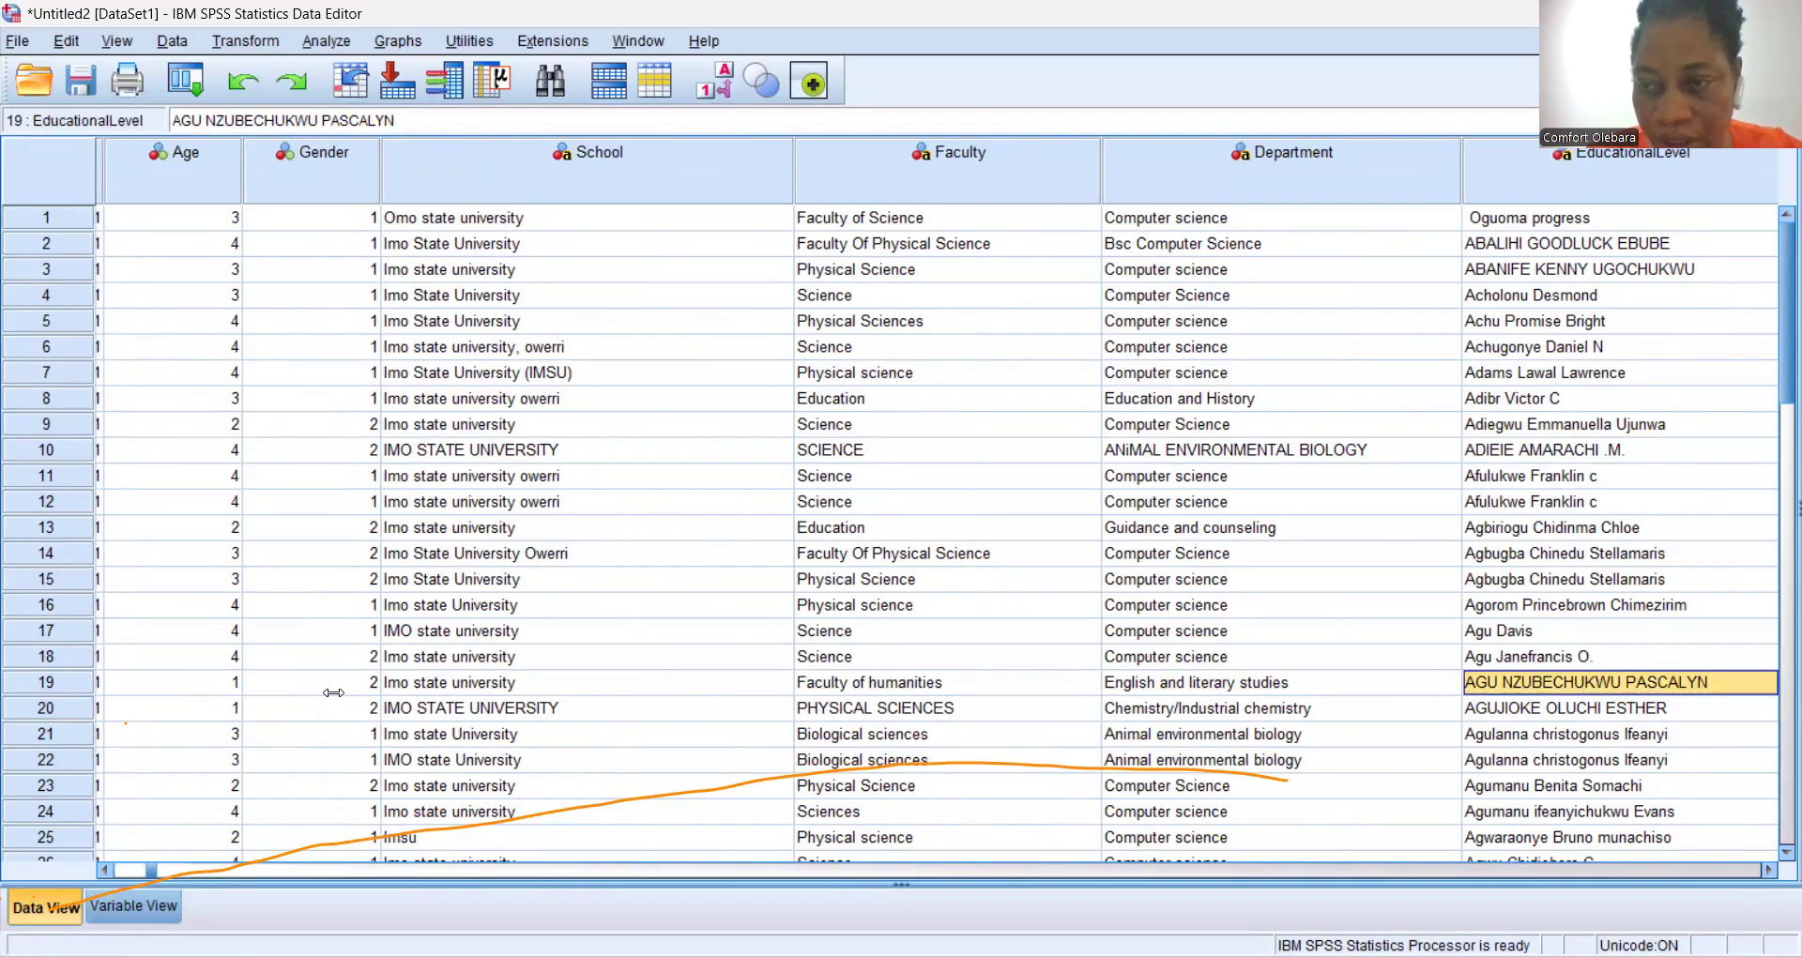
key(Right)
key(Right)
key(Right)
key(Right)
key(Right)
key(Right)
key(Right)
key(Right)
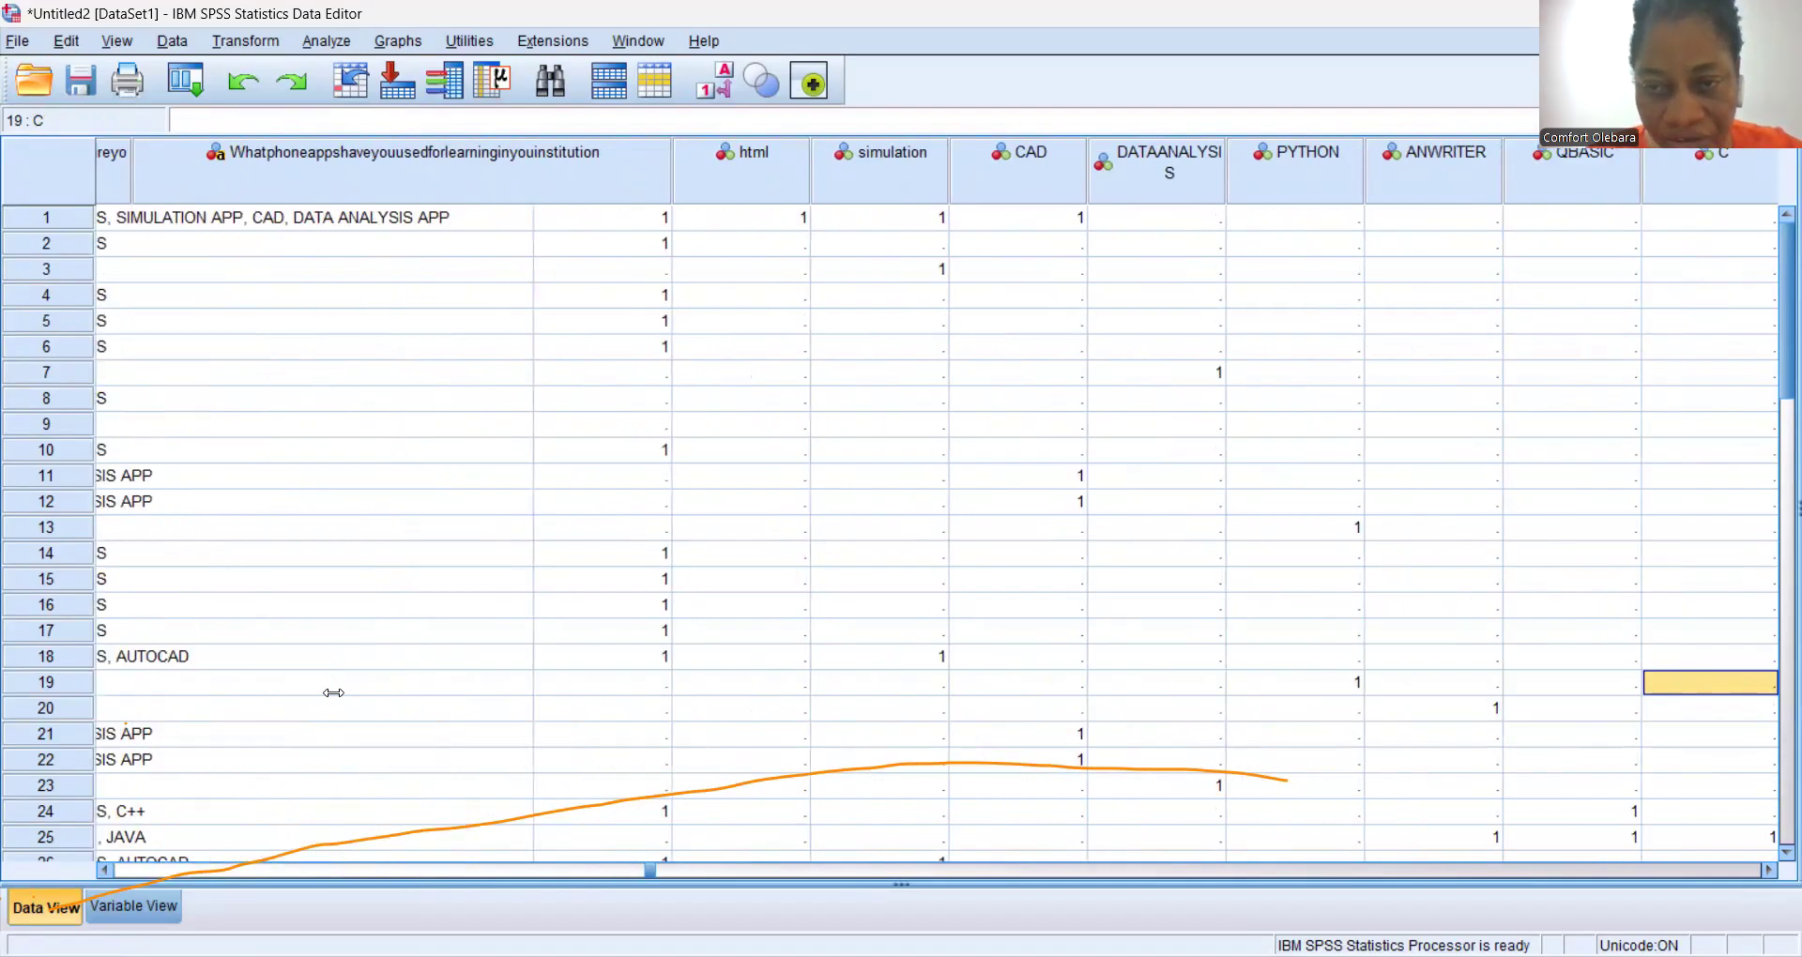
Inspect the phone apps used for learning responses alongside their coded columns, and clear the drawn annotation line.
key(Left)
key(Left)
key(Left)
key(Left)
key(Left)
key(Left)
key(Left)
key(Left)
key(Left)
key(Left)
key(Left)
key(Left)
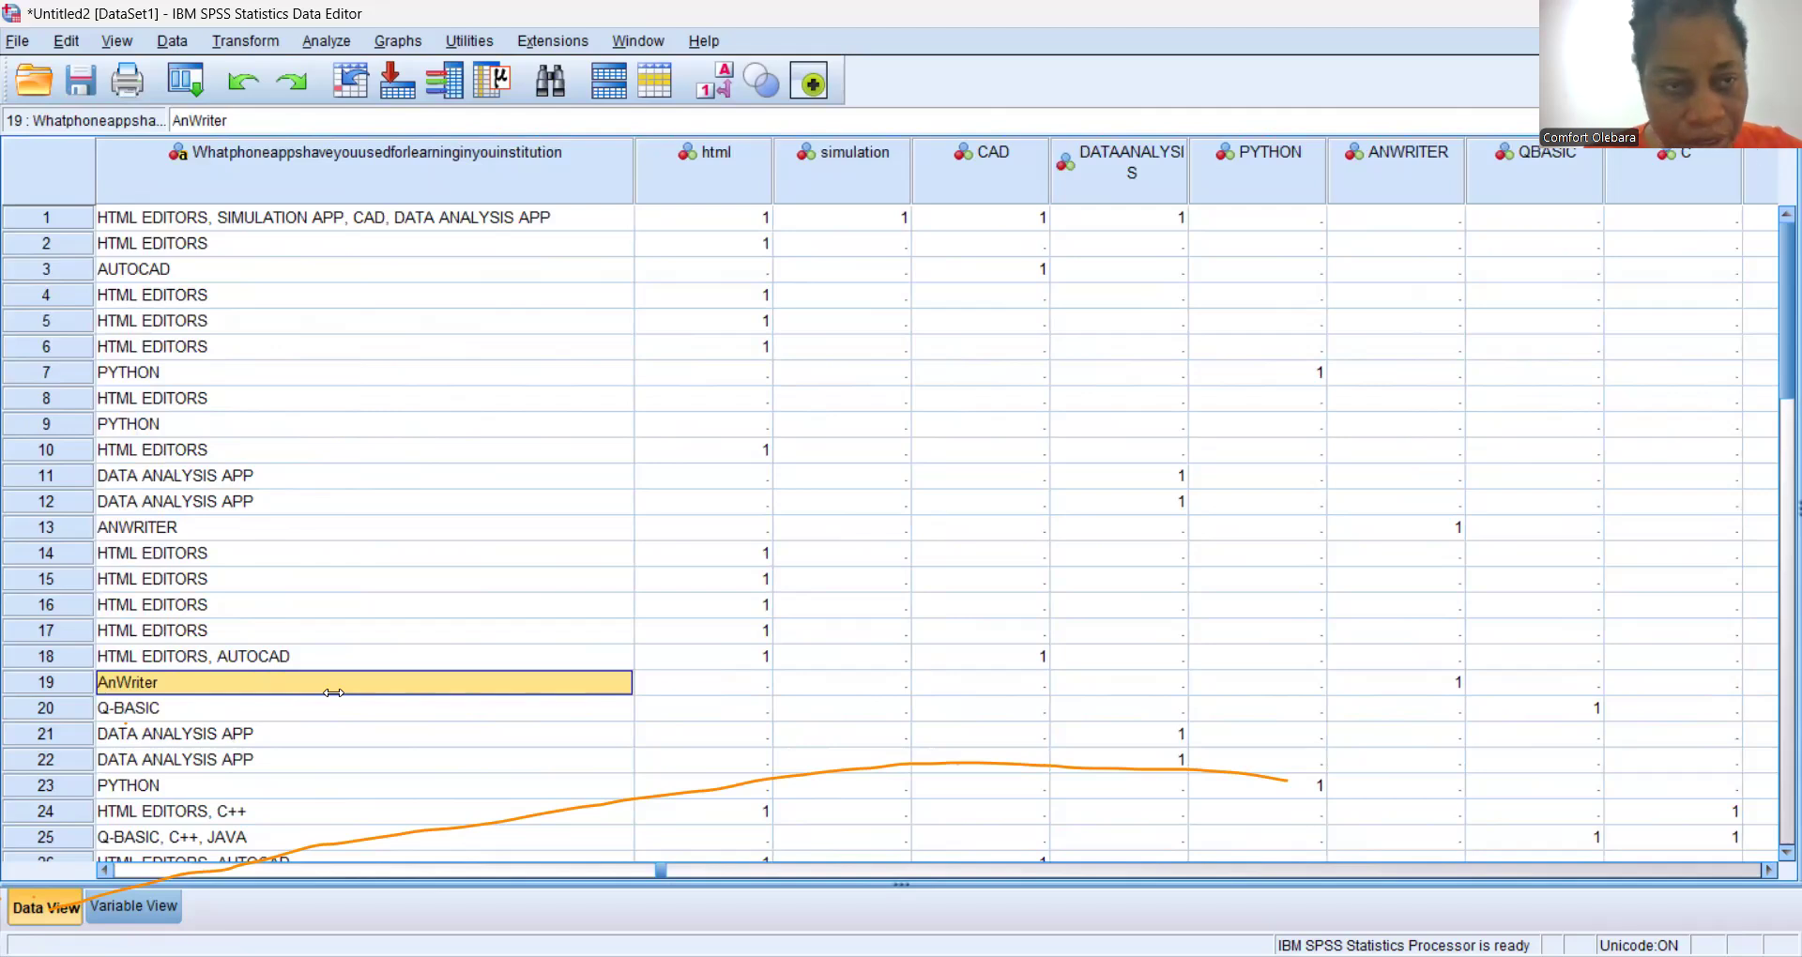
click(352, 268)
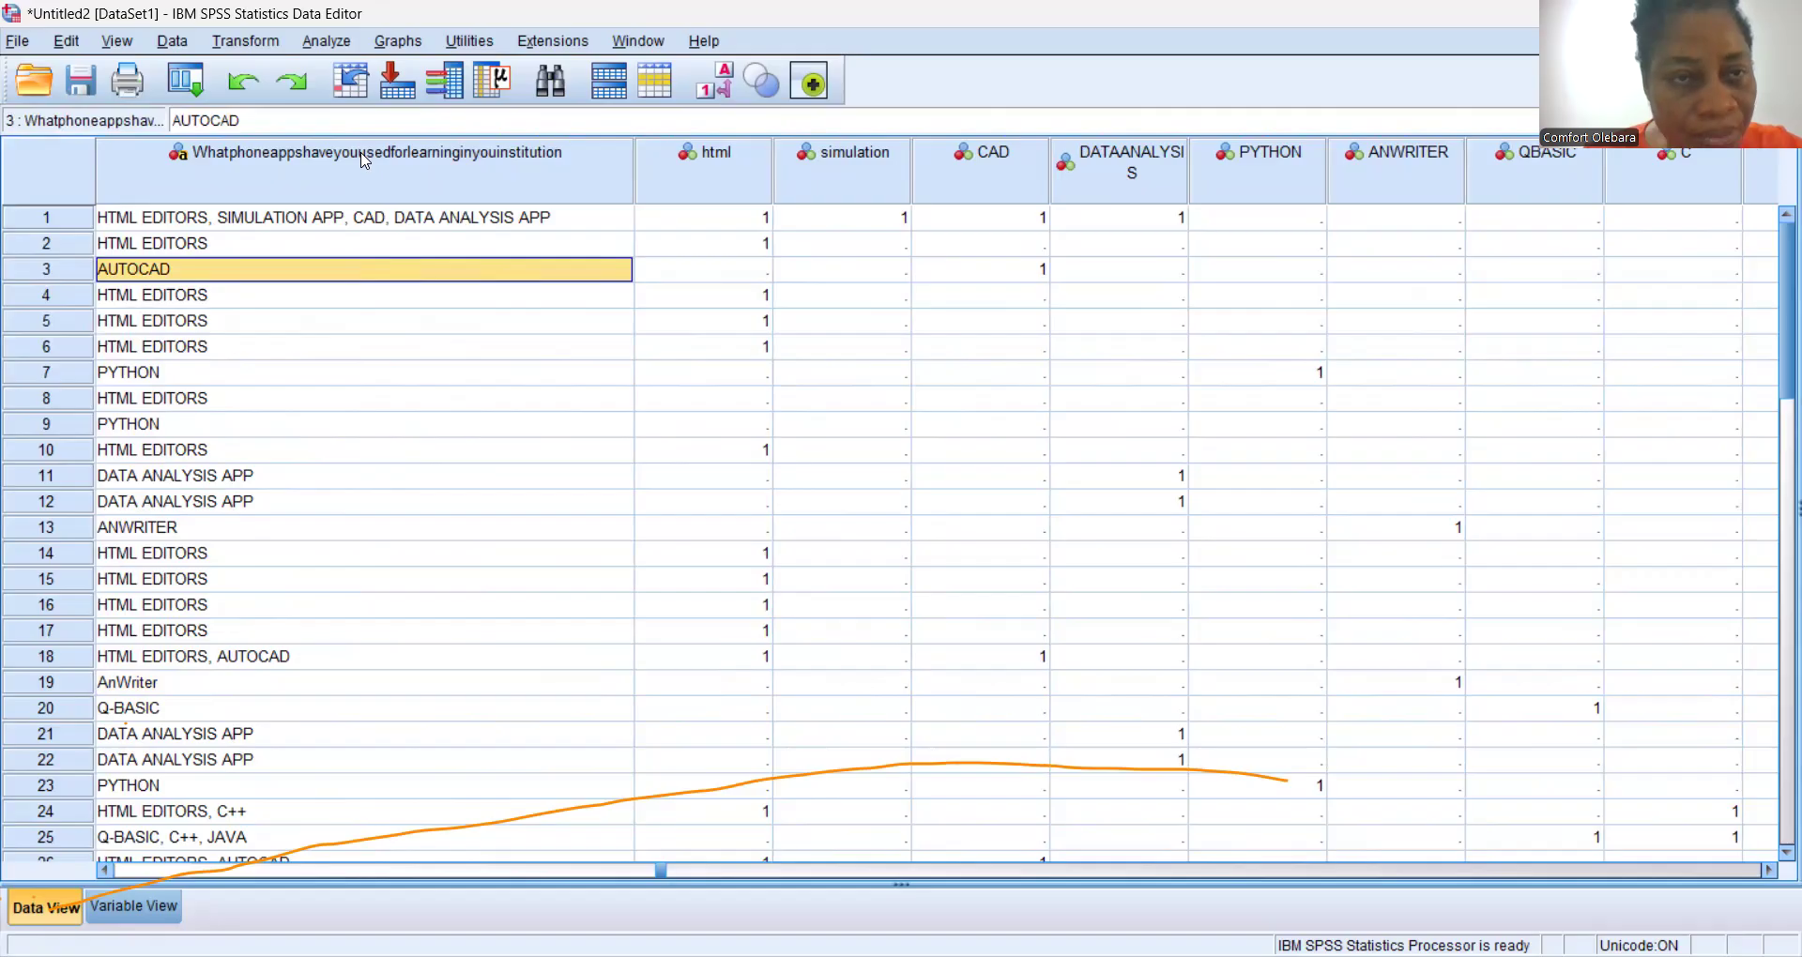
mouse_move(364, 159)
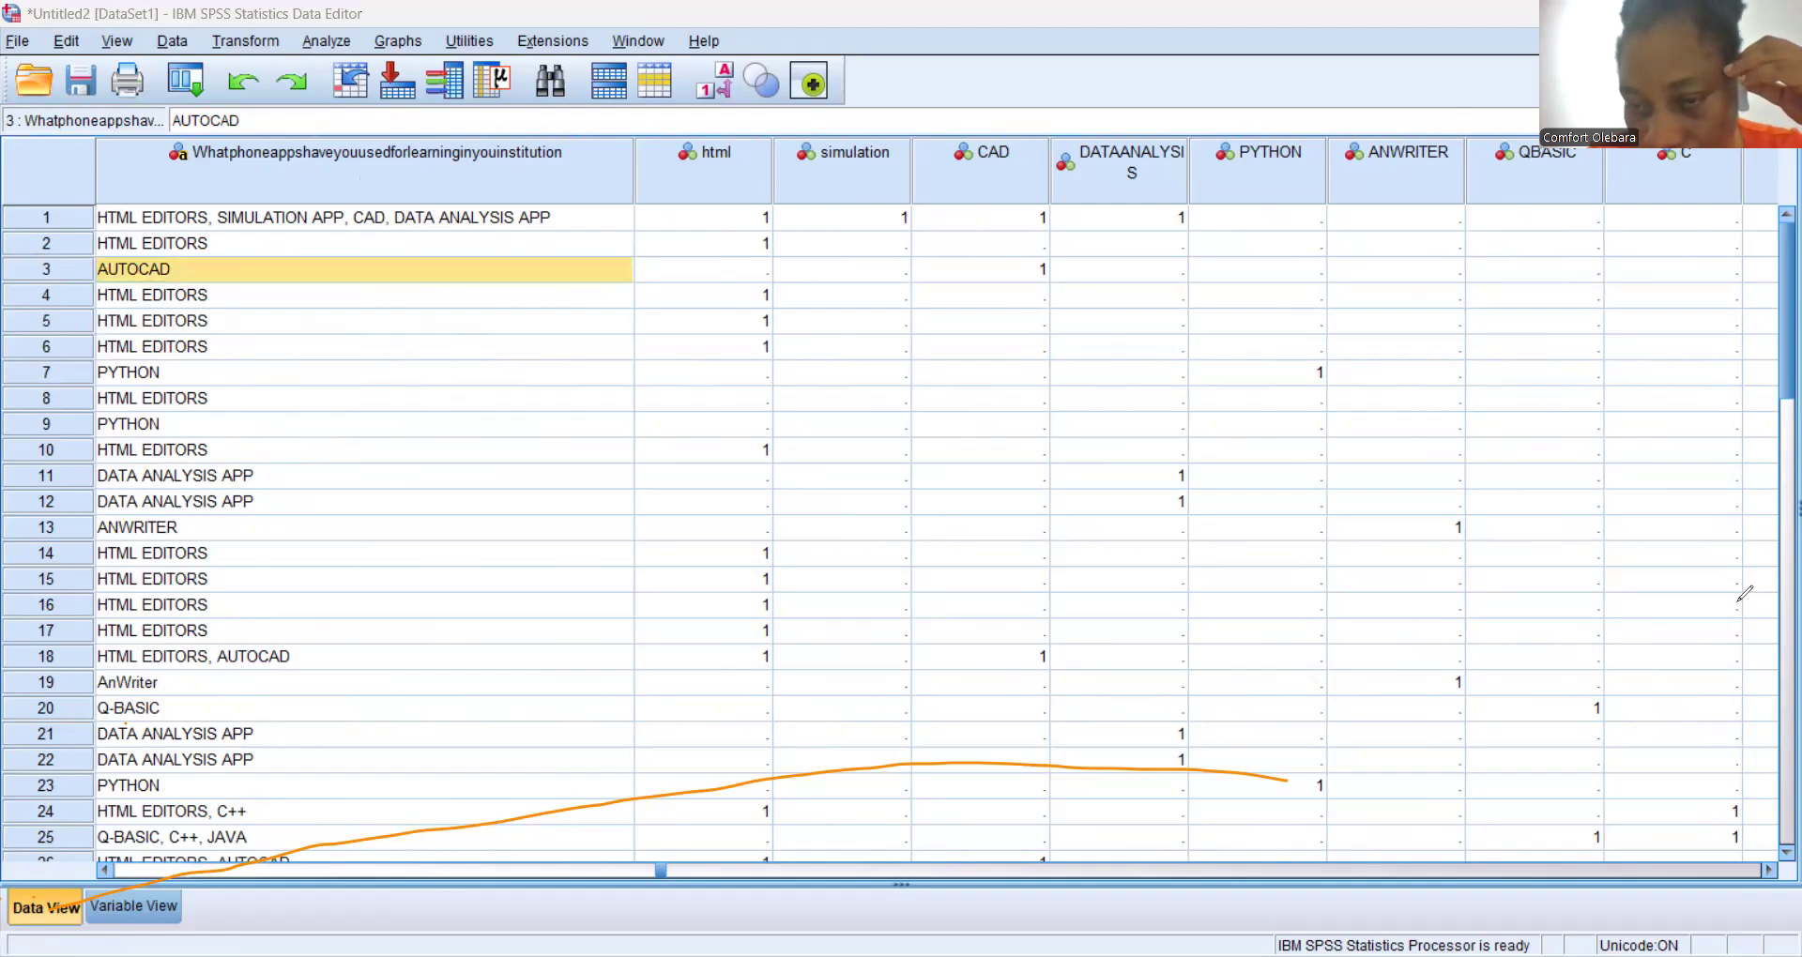
key(ctrl+z)
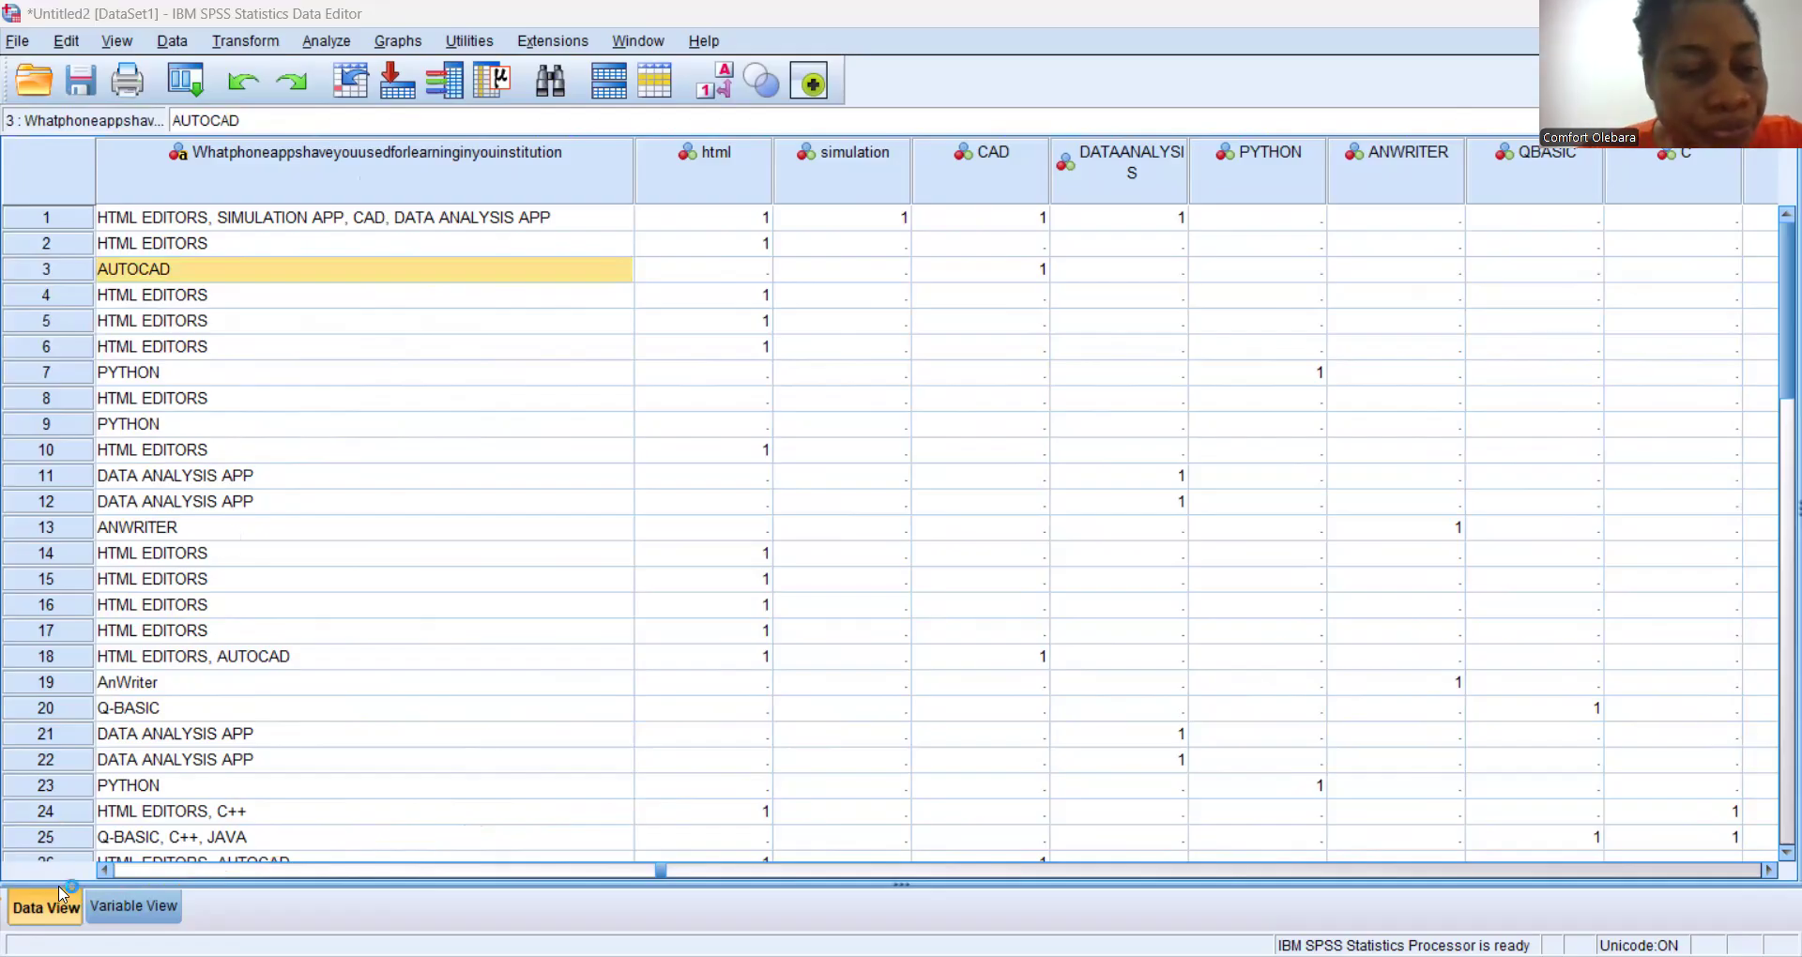
In the variable definitions, add a value label to Age that assigns 1 to "16-18".
click(127, 899)
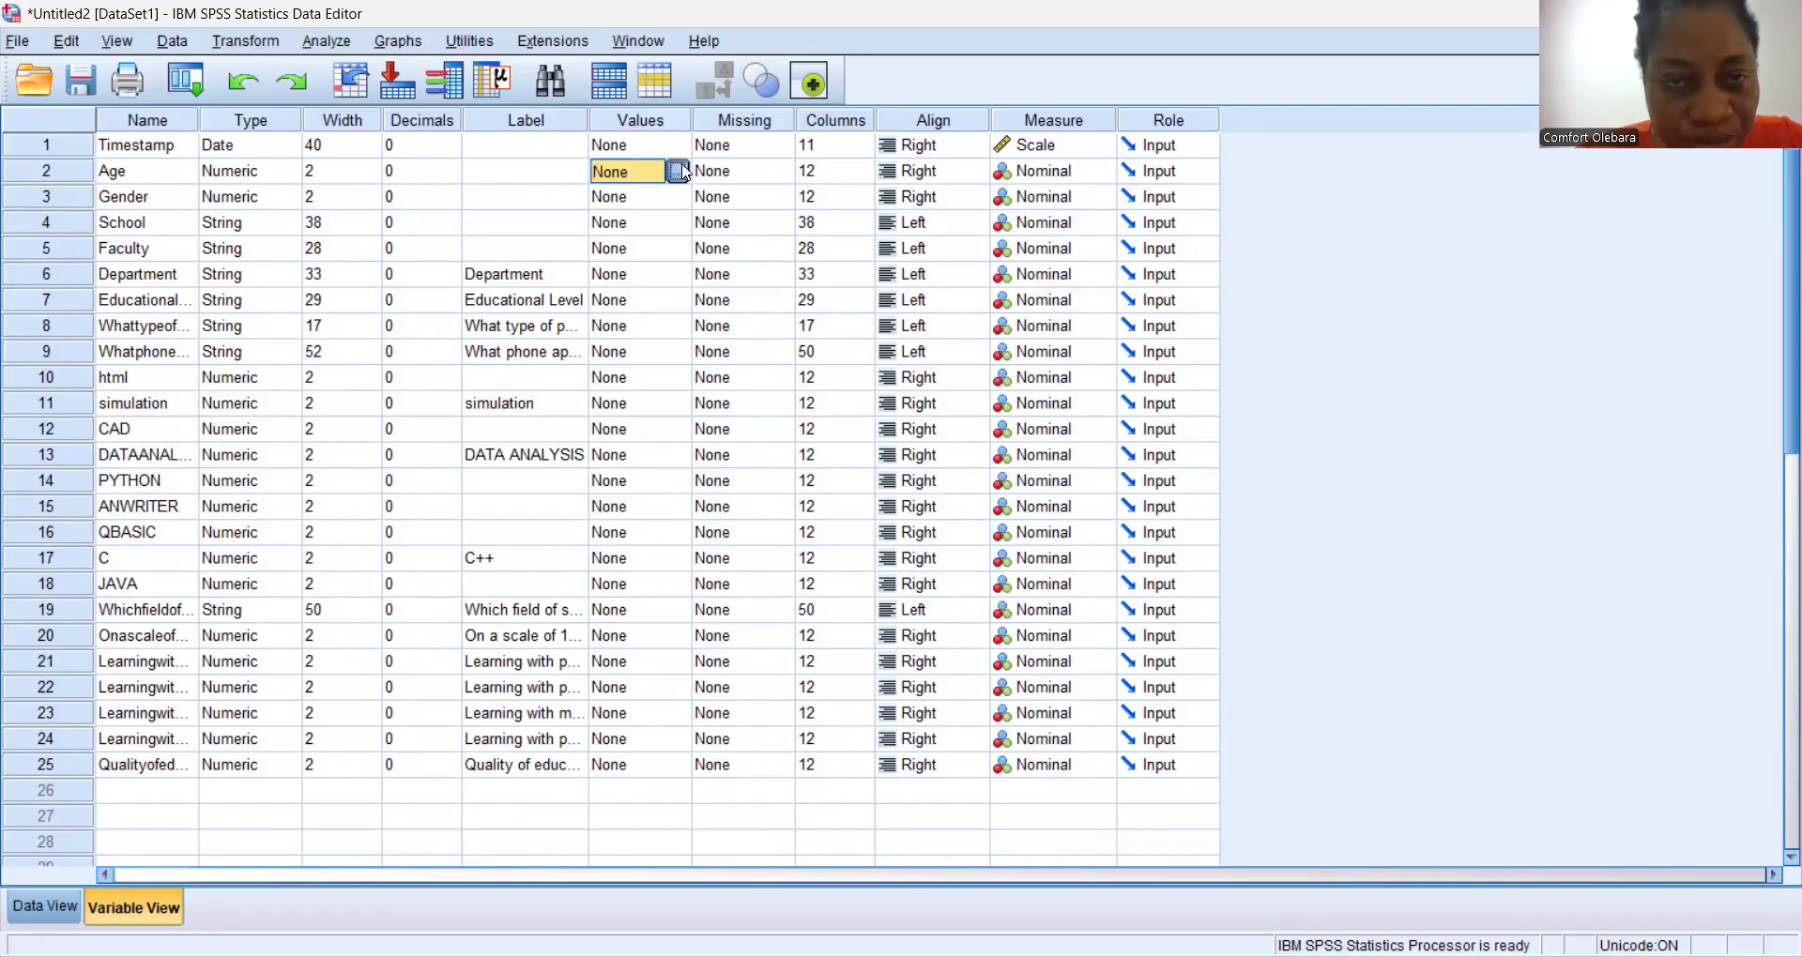
click(684, 170)
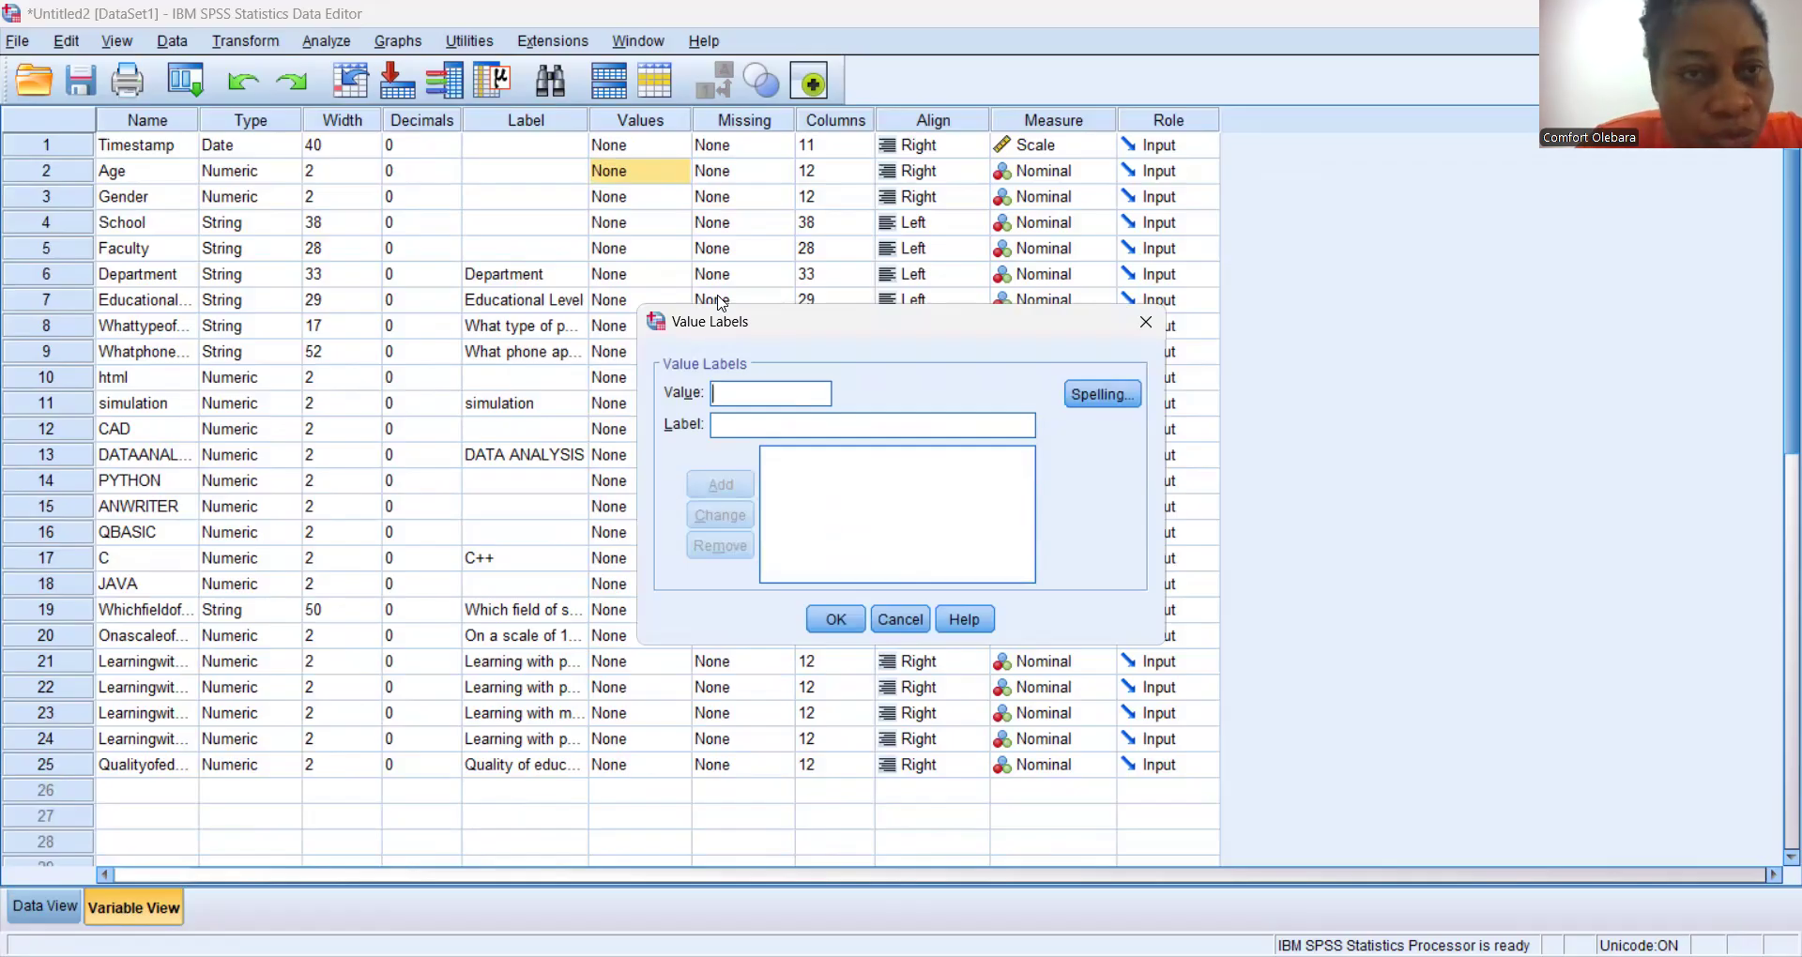
text(1)
key(Tab)
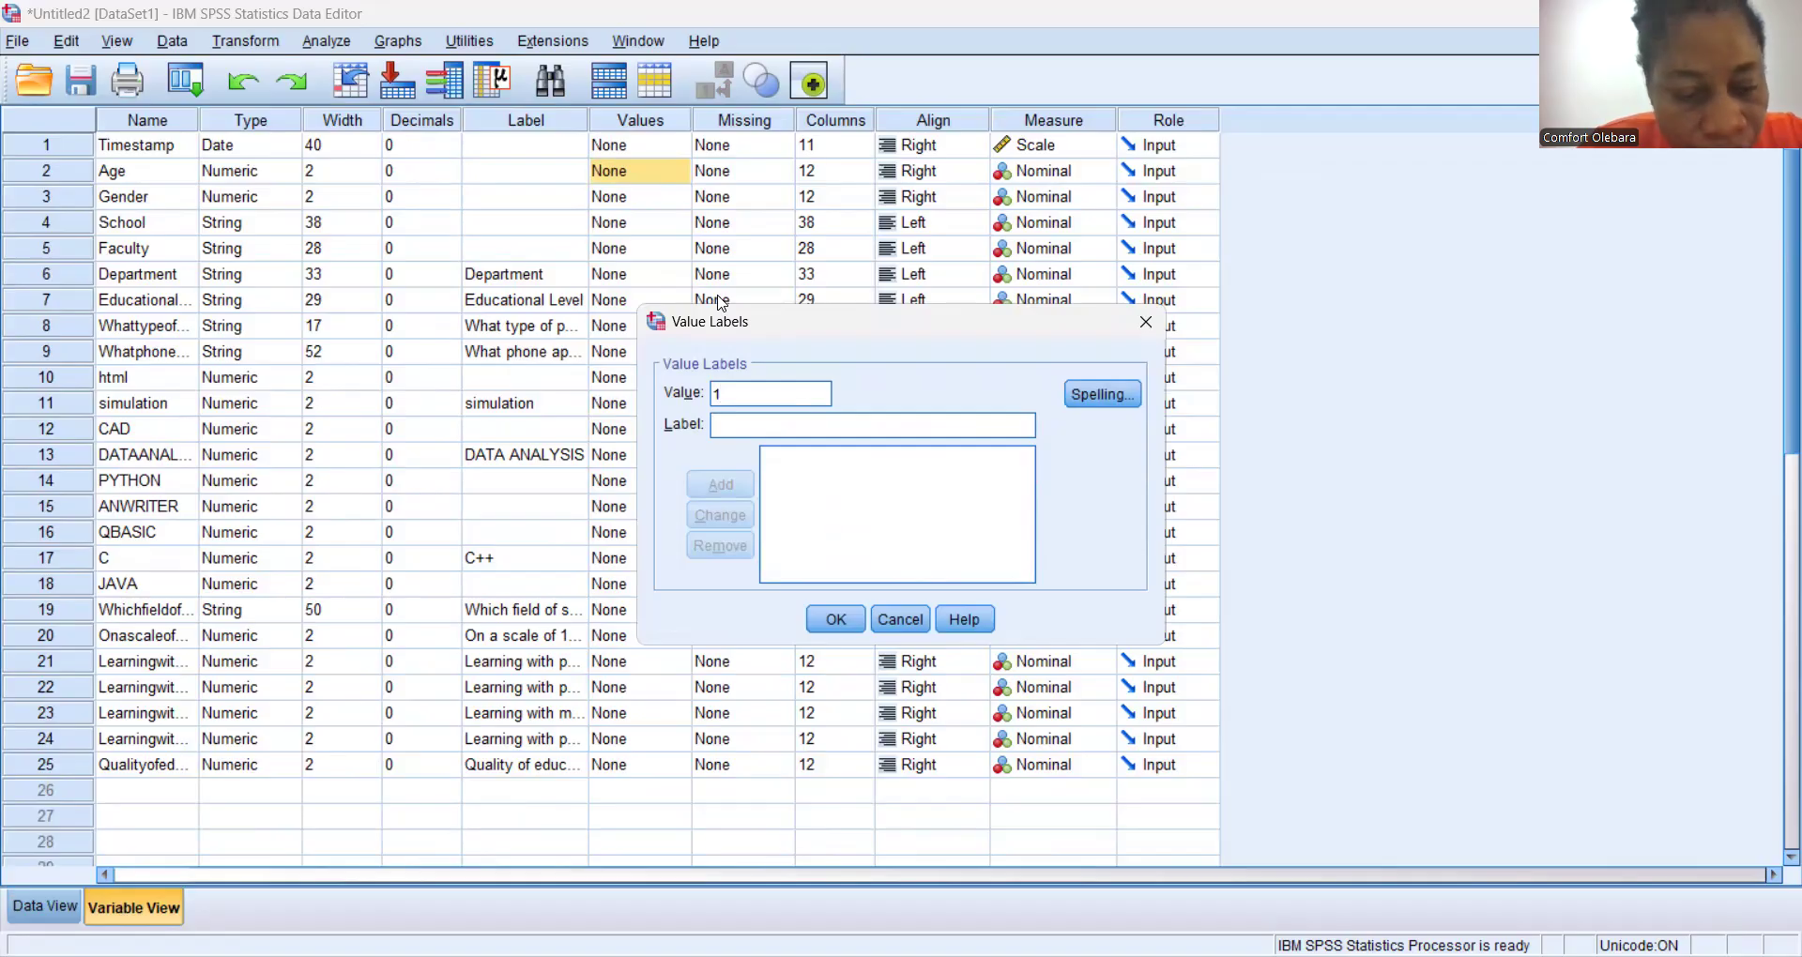
text(16-18)
key(Return)
Add Age value labels assigning 2 to "19-21" and 3 to "22-24".
text(1)
key(Tab)
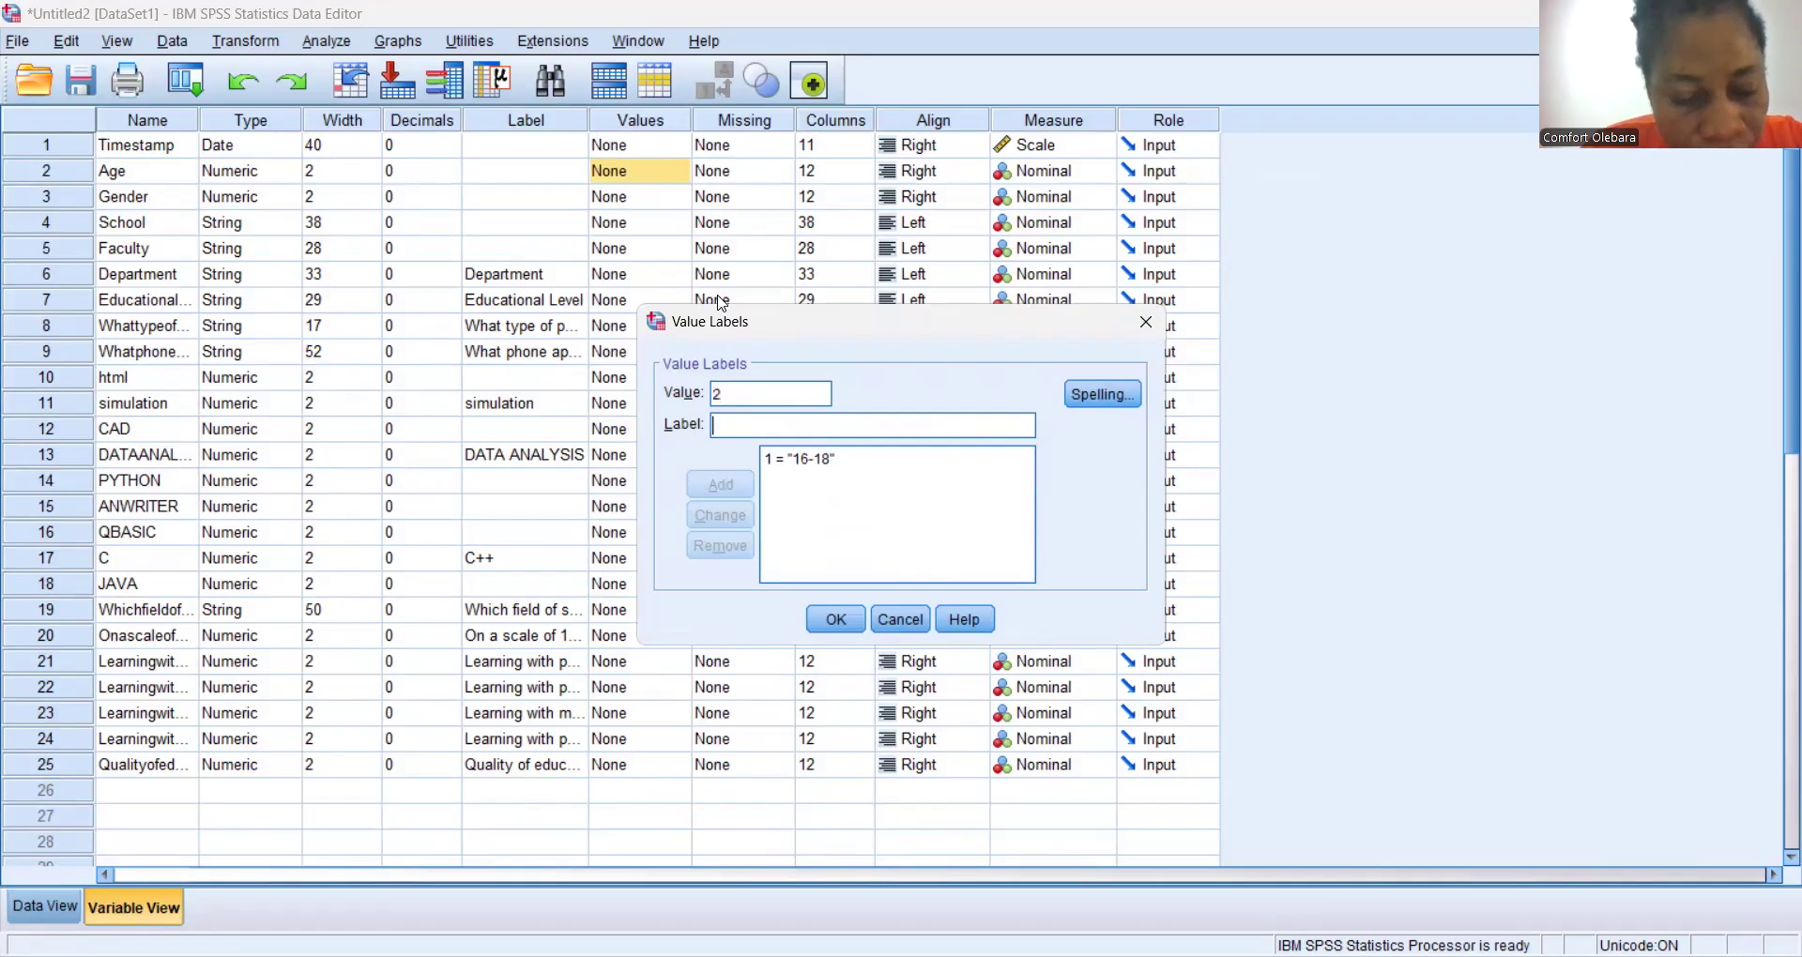
text(19-21)
key(Return)
text(3)
key(Tab)
text(22)
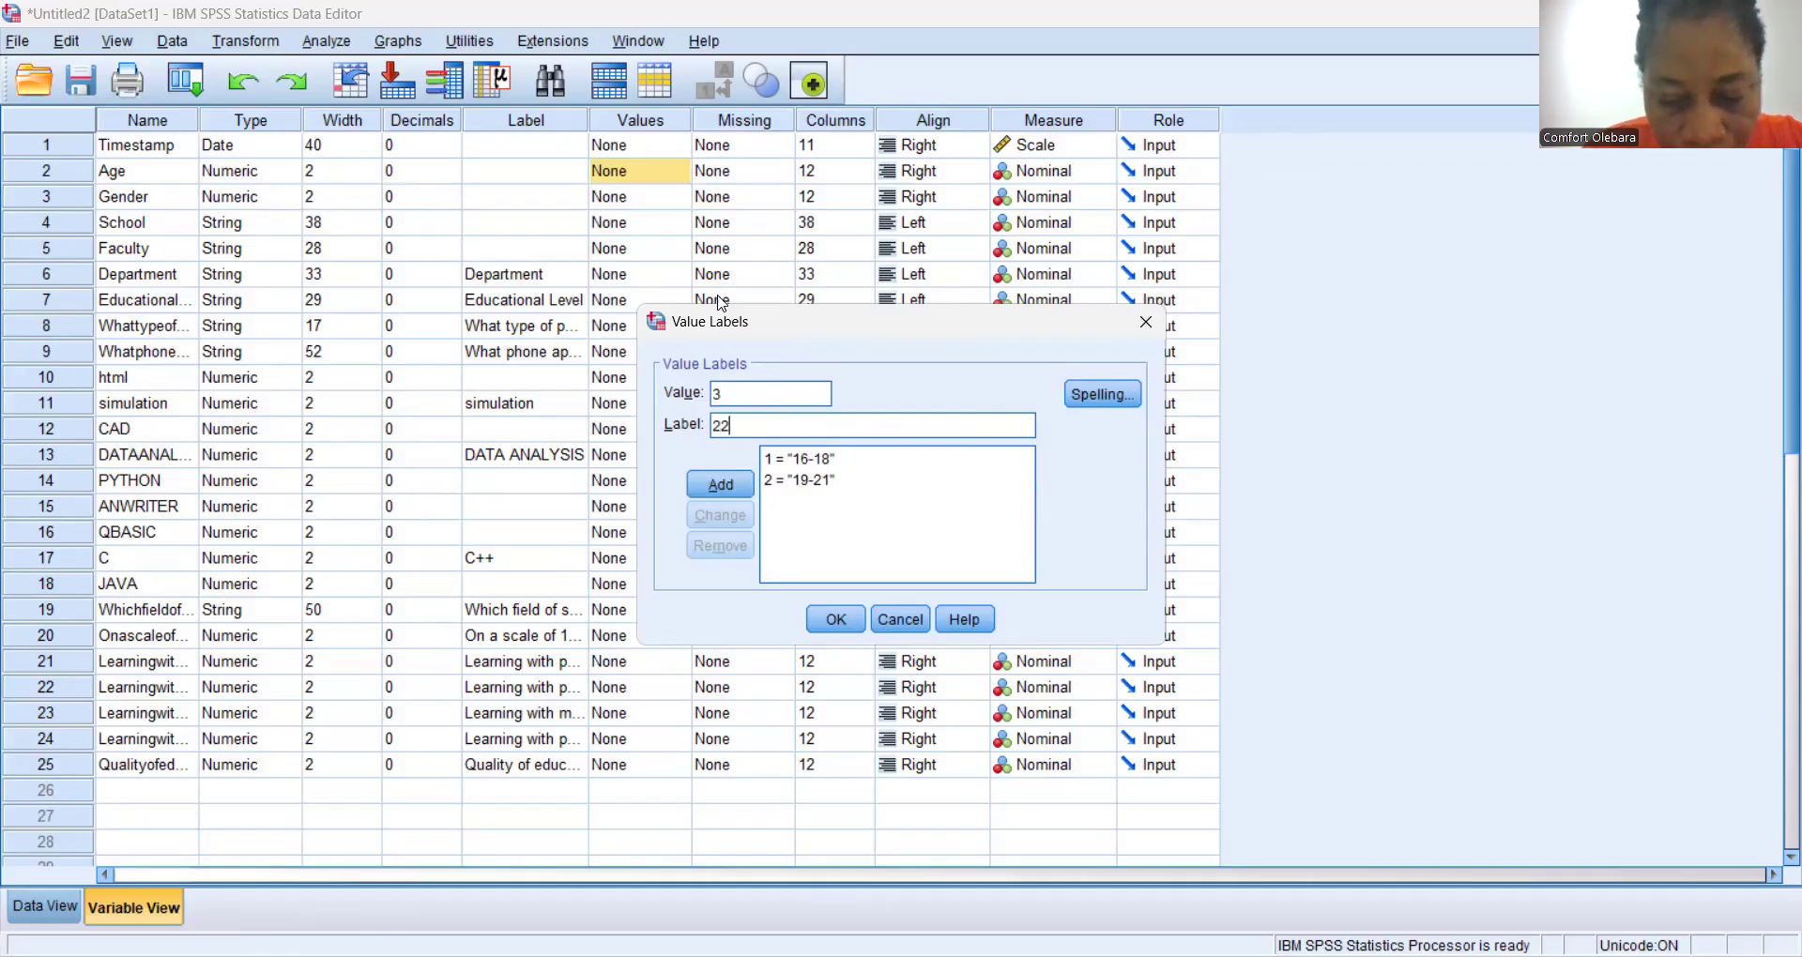
text(-24)
key(Return)
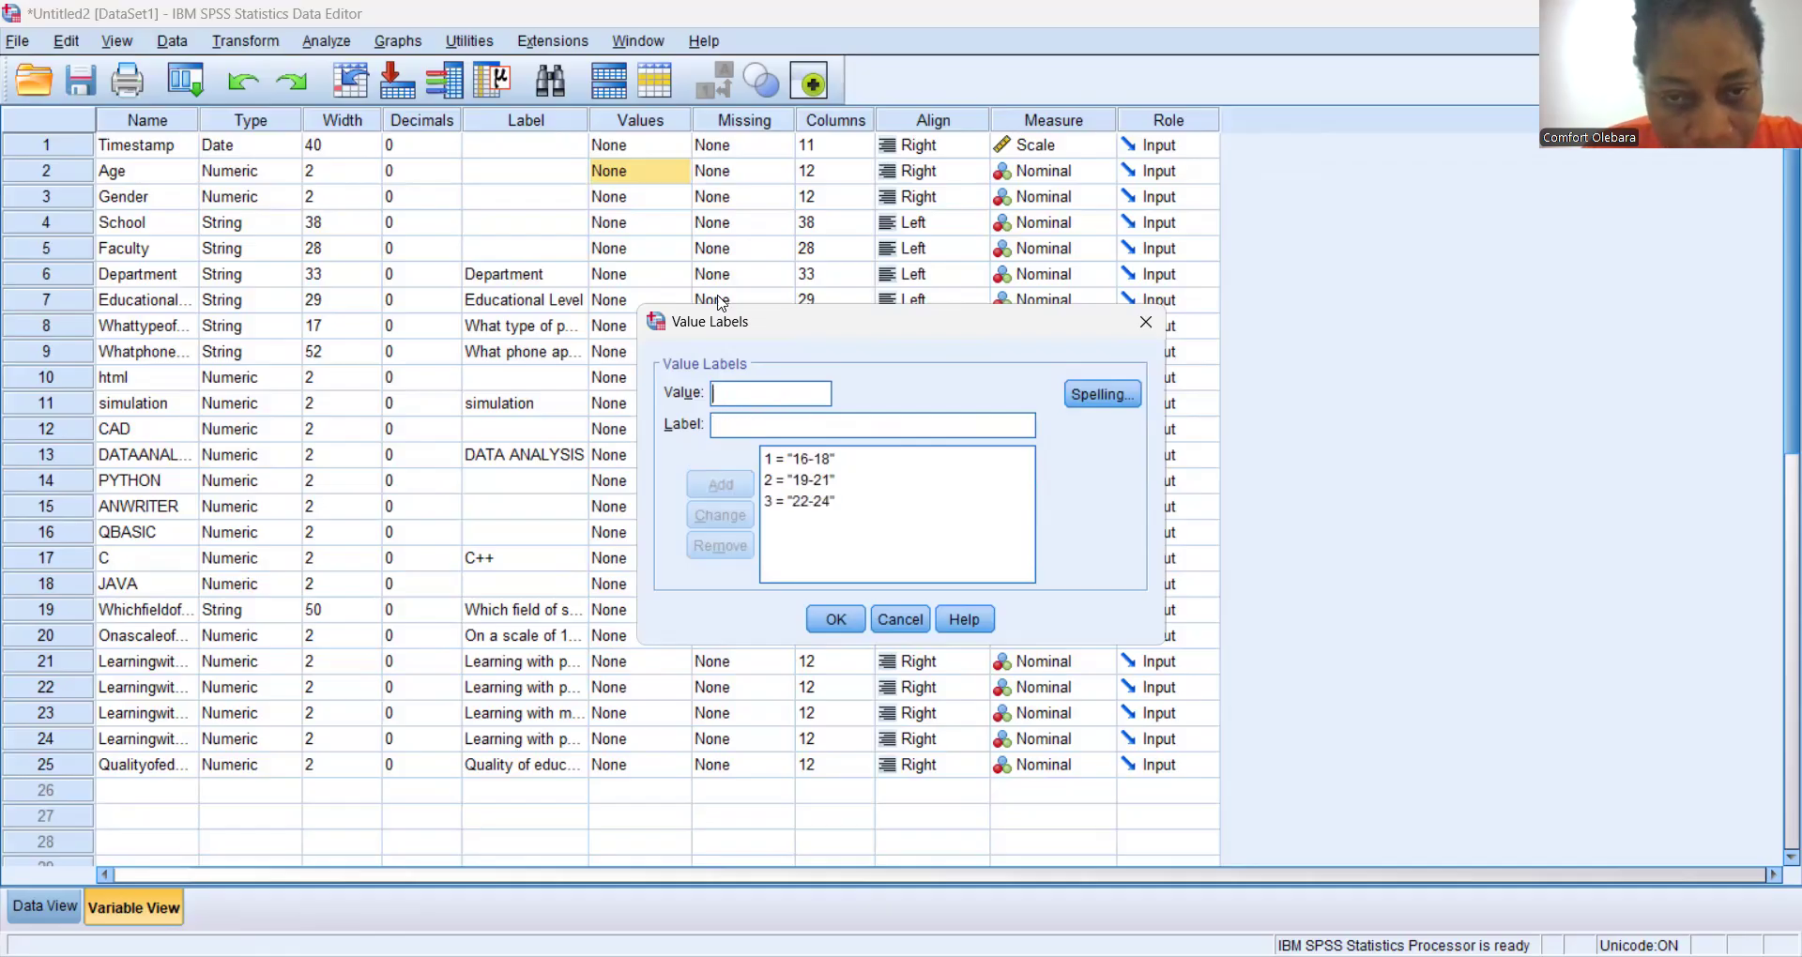
Add an Age value label assigning 4 to "25-27".
key(Tab)
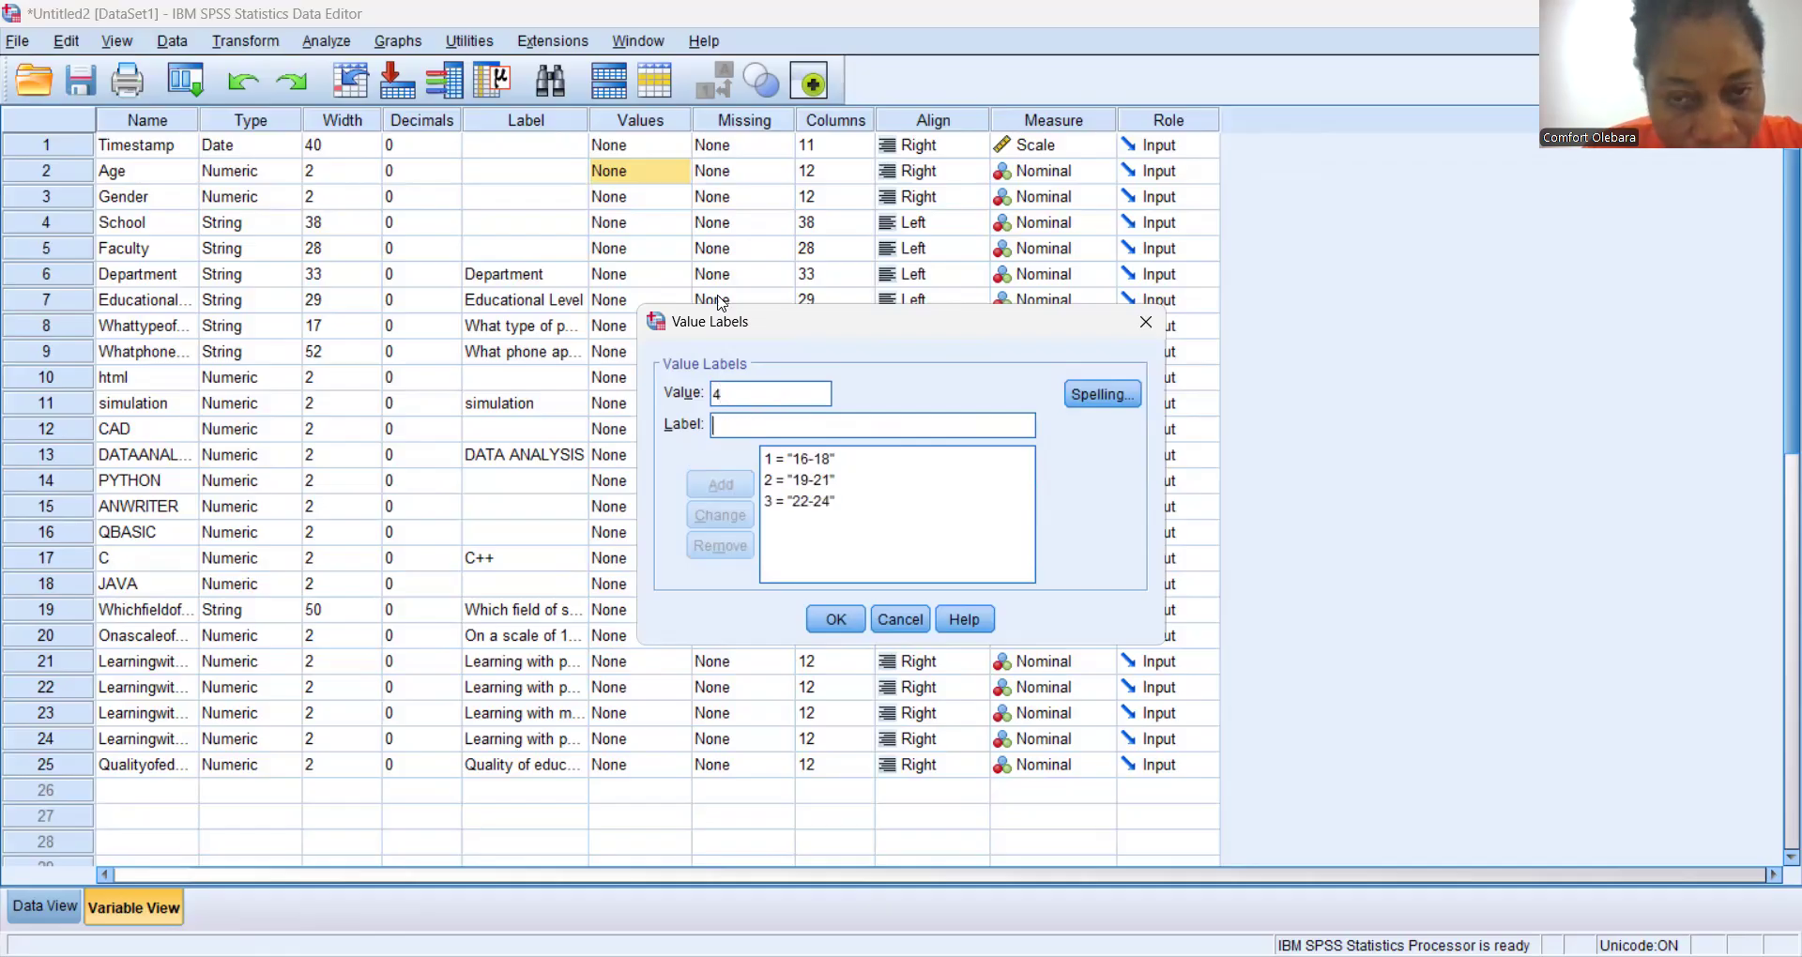
text(2)
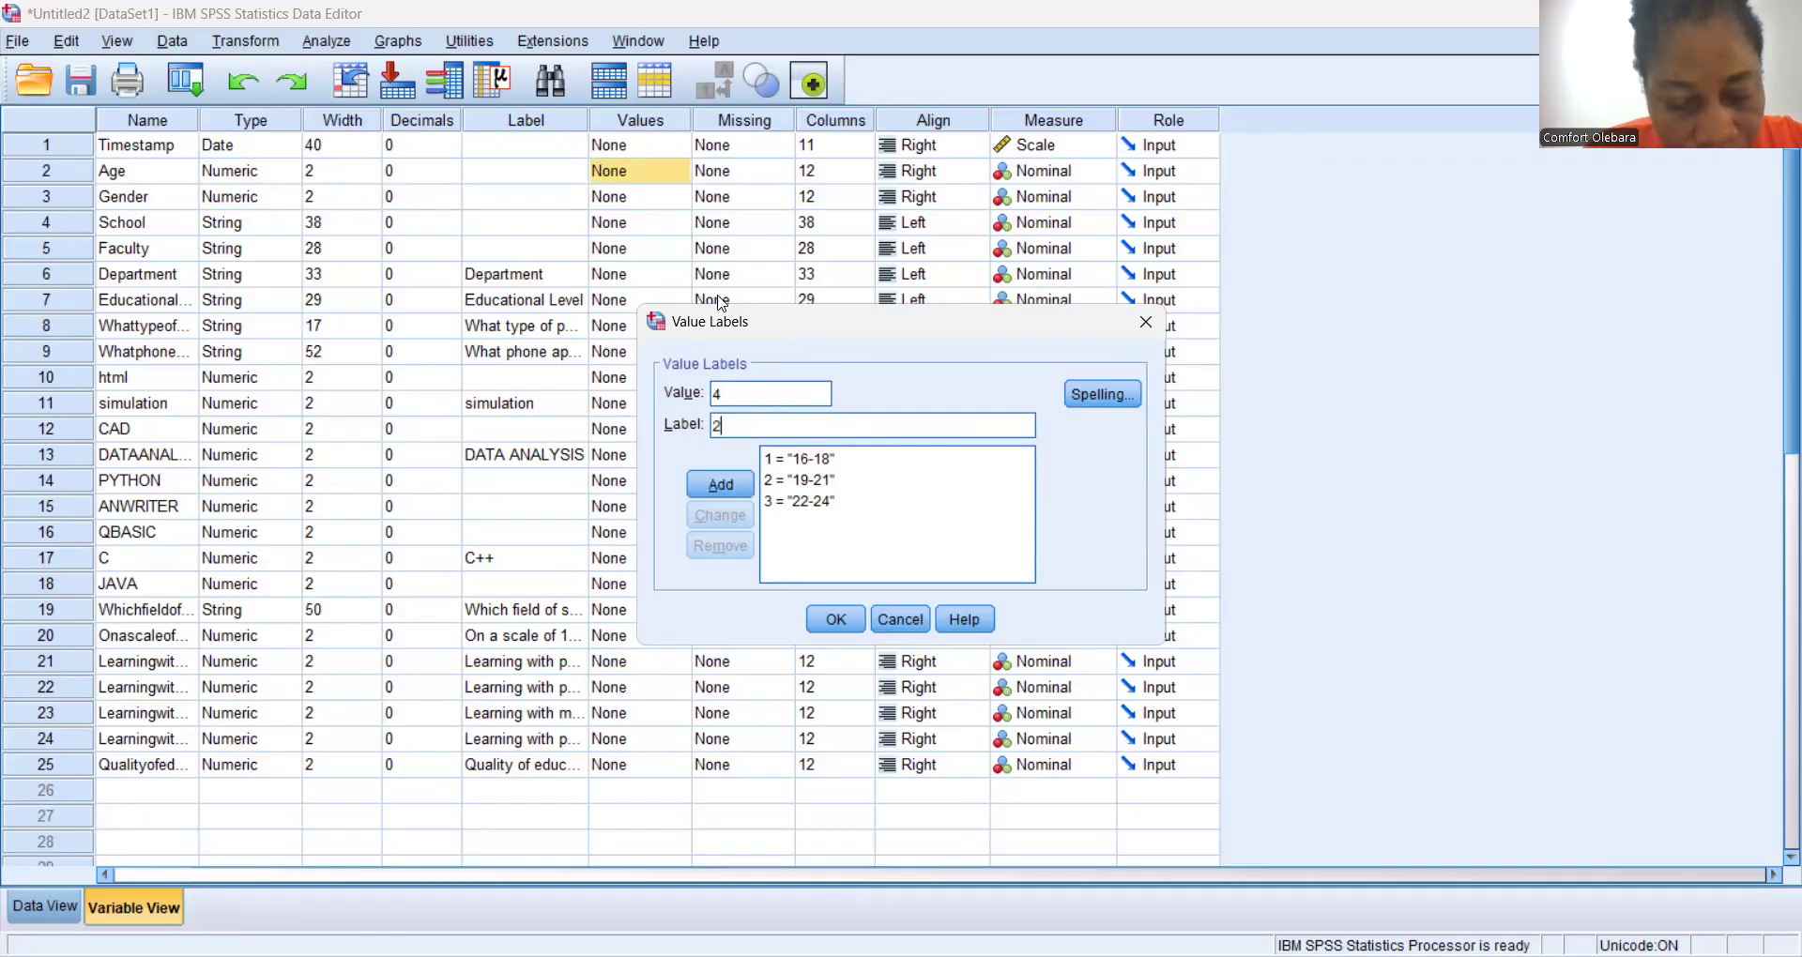
text(5-27)
key(Return)
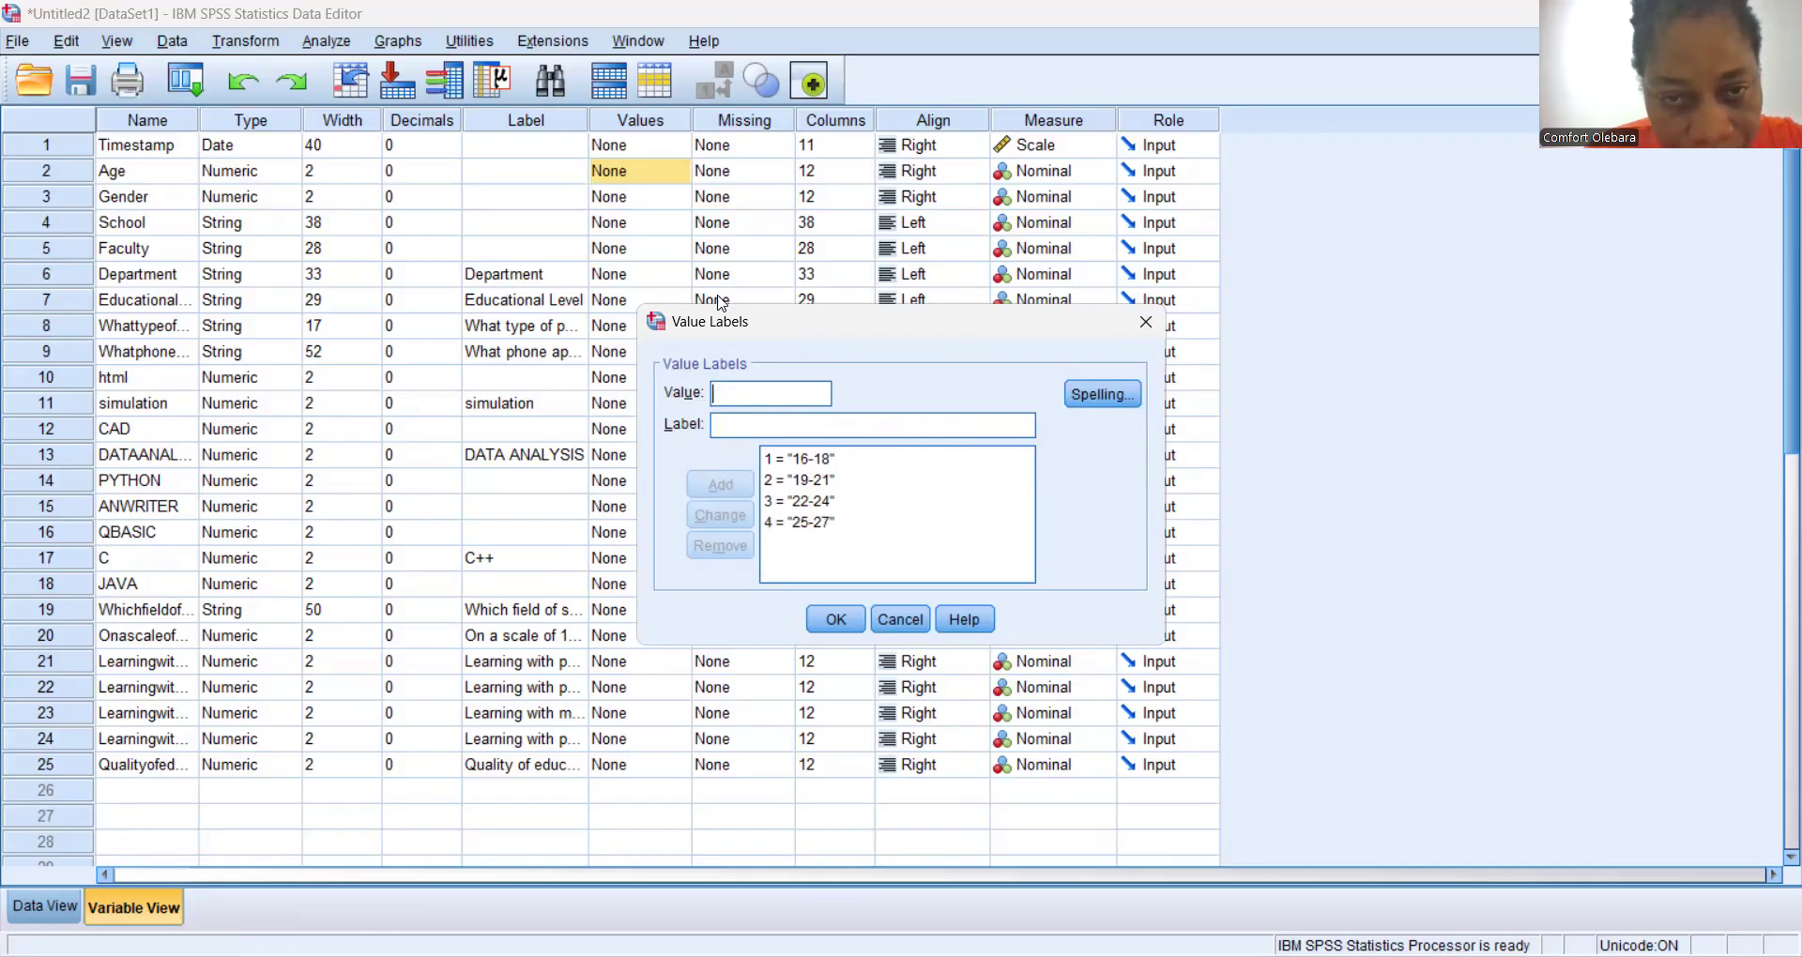
Add an Age value label assigning 5 to "28-Above" and apply the Age value labels.
text(5)
key(Tab)
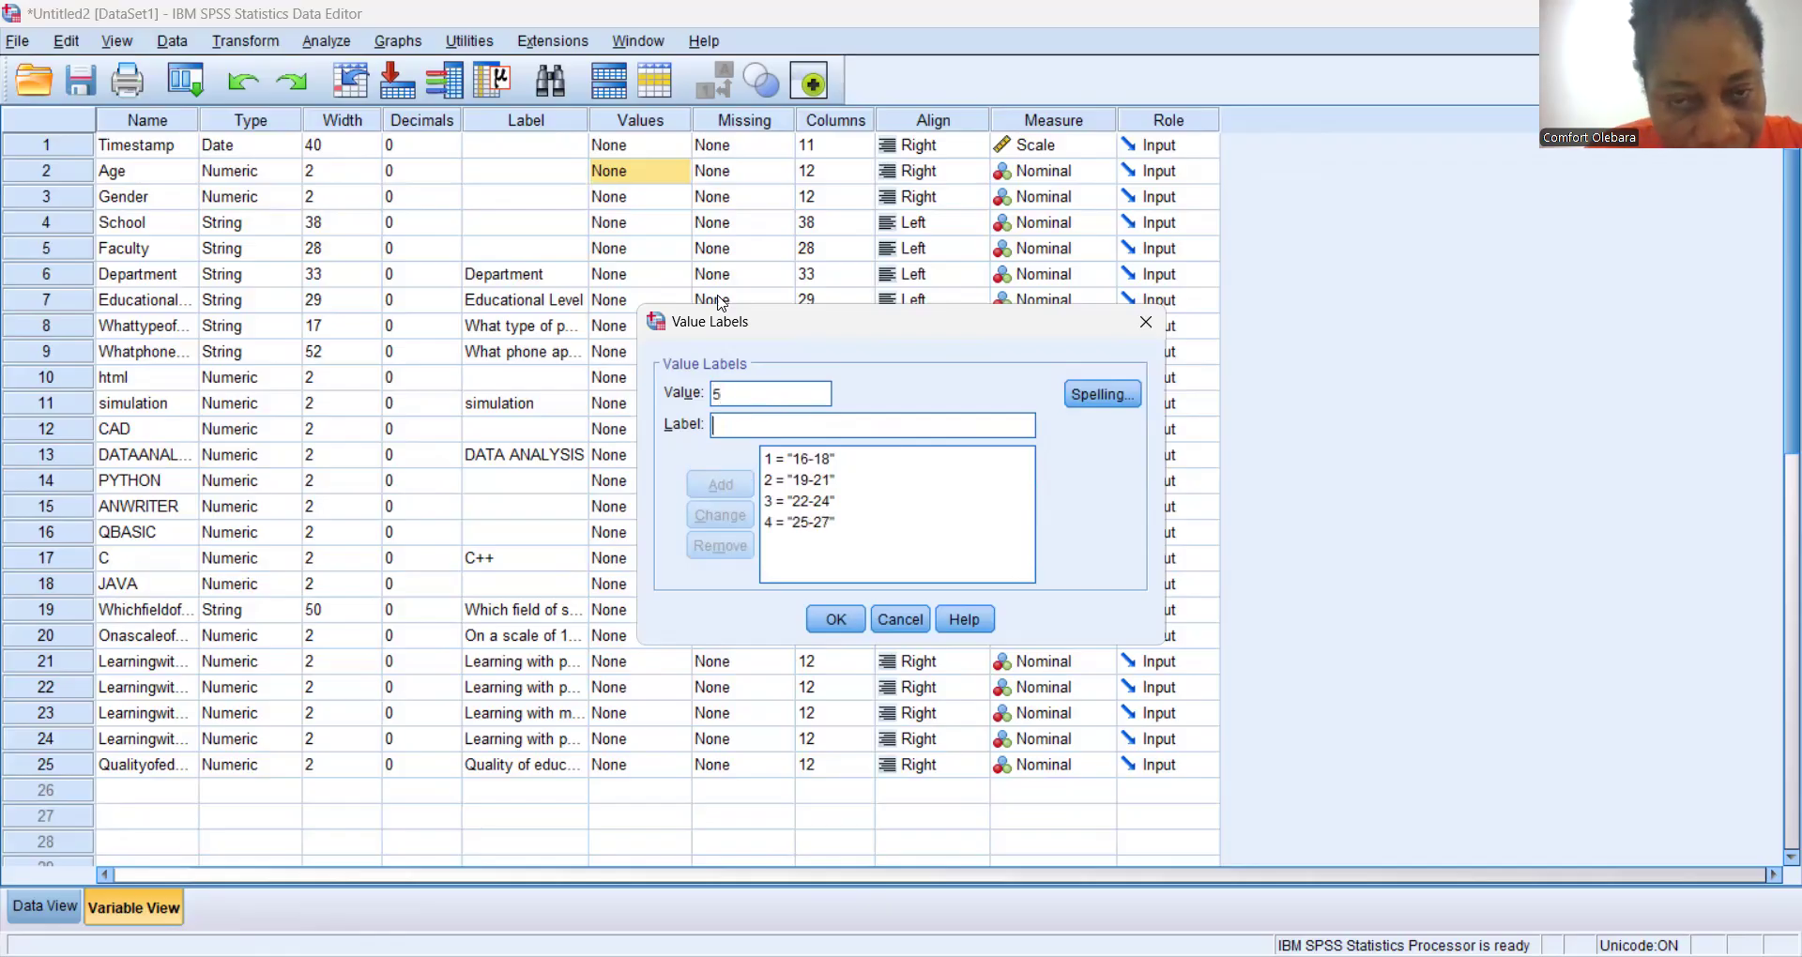
text(28-1)
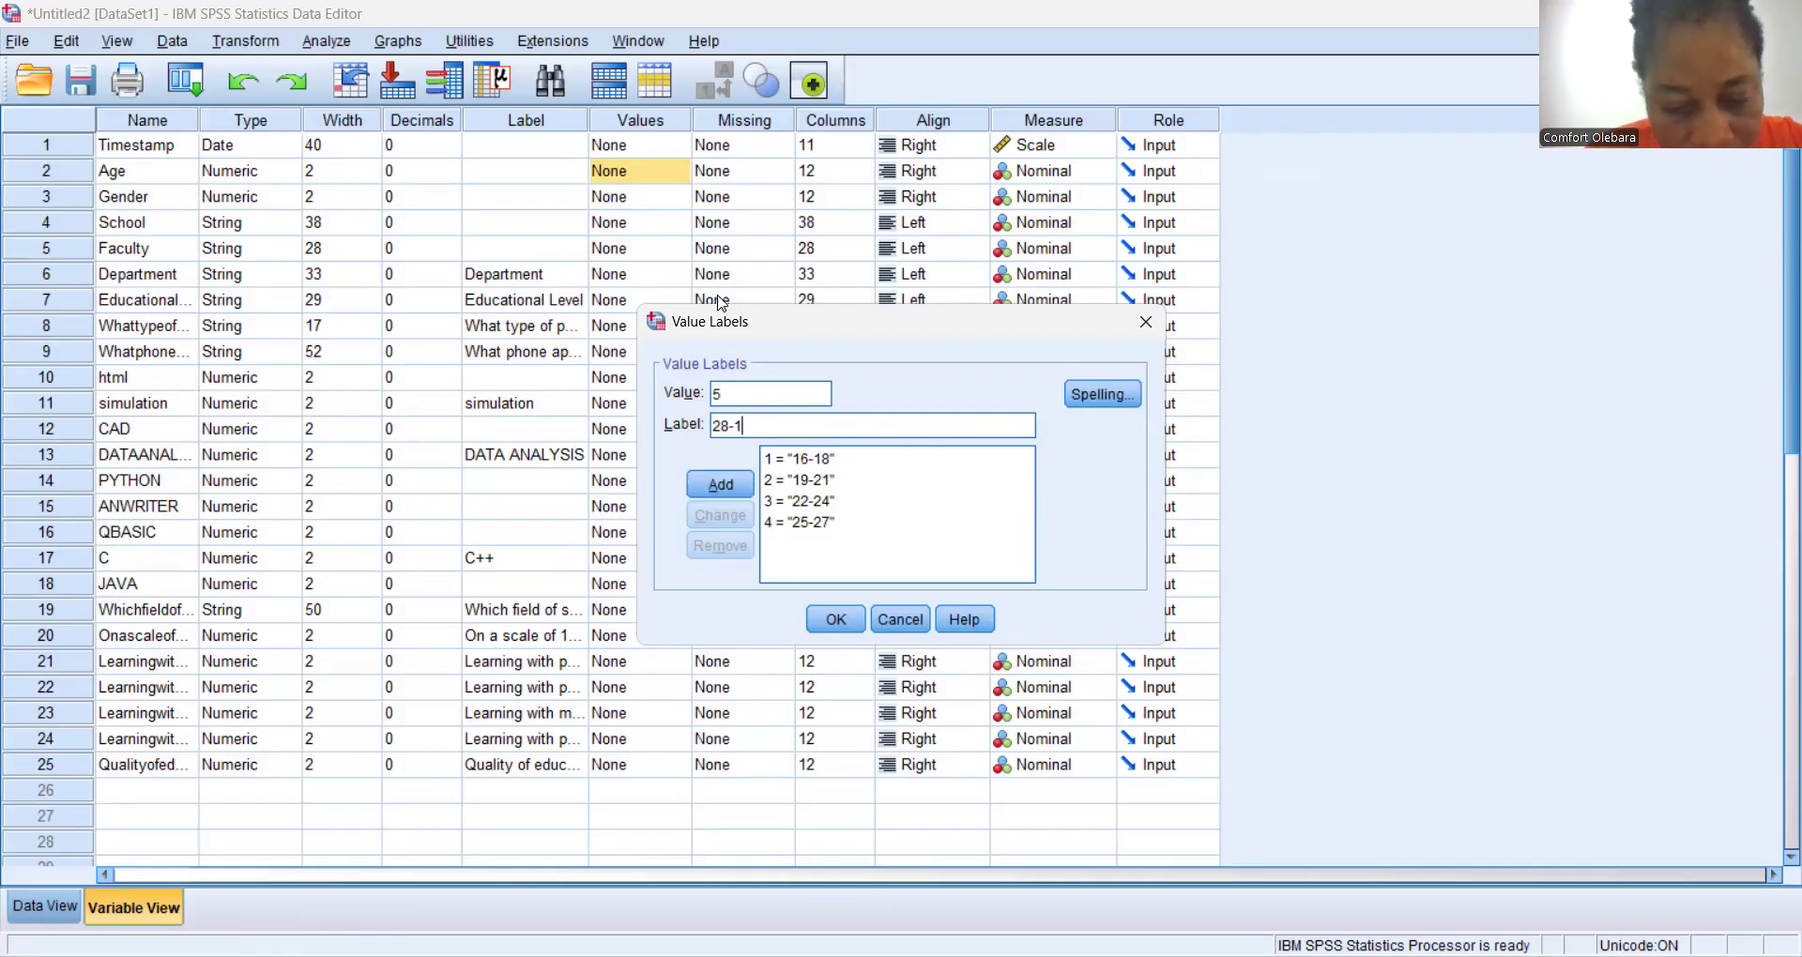
key(BackSpace)
text(a)
key(BackSpace)
text(A)
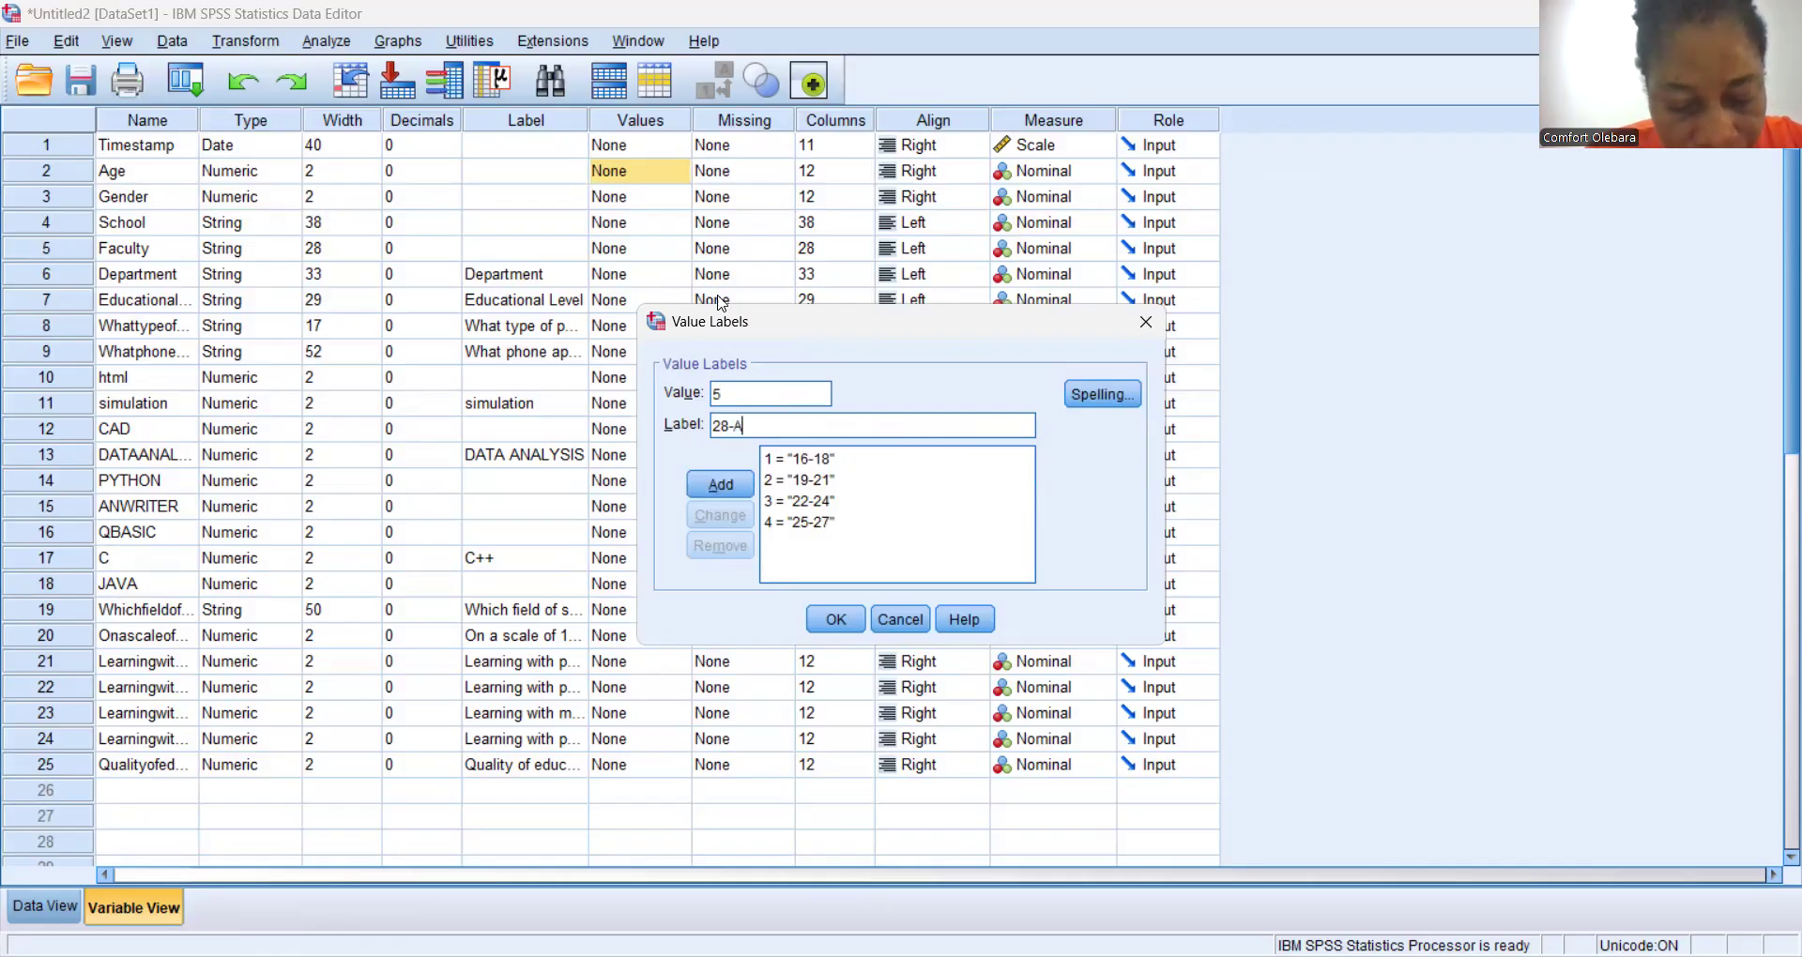
text(bove)
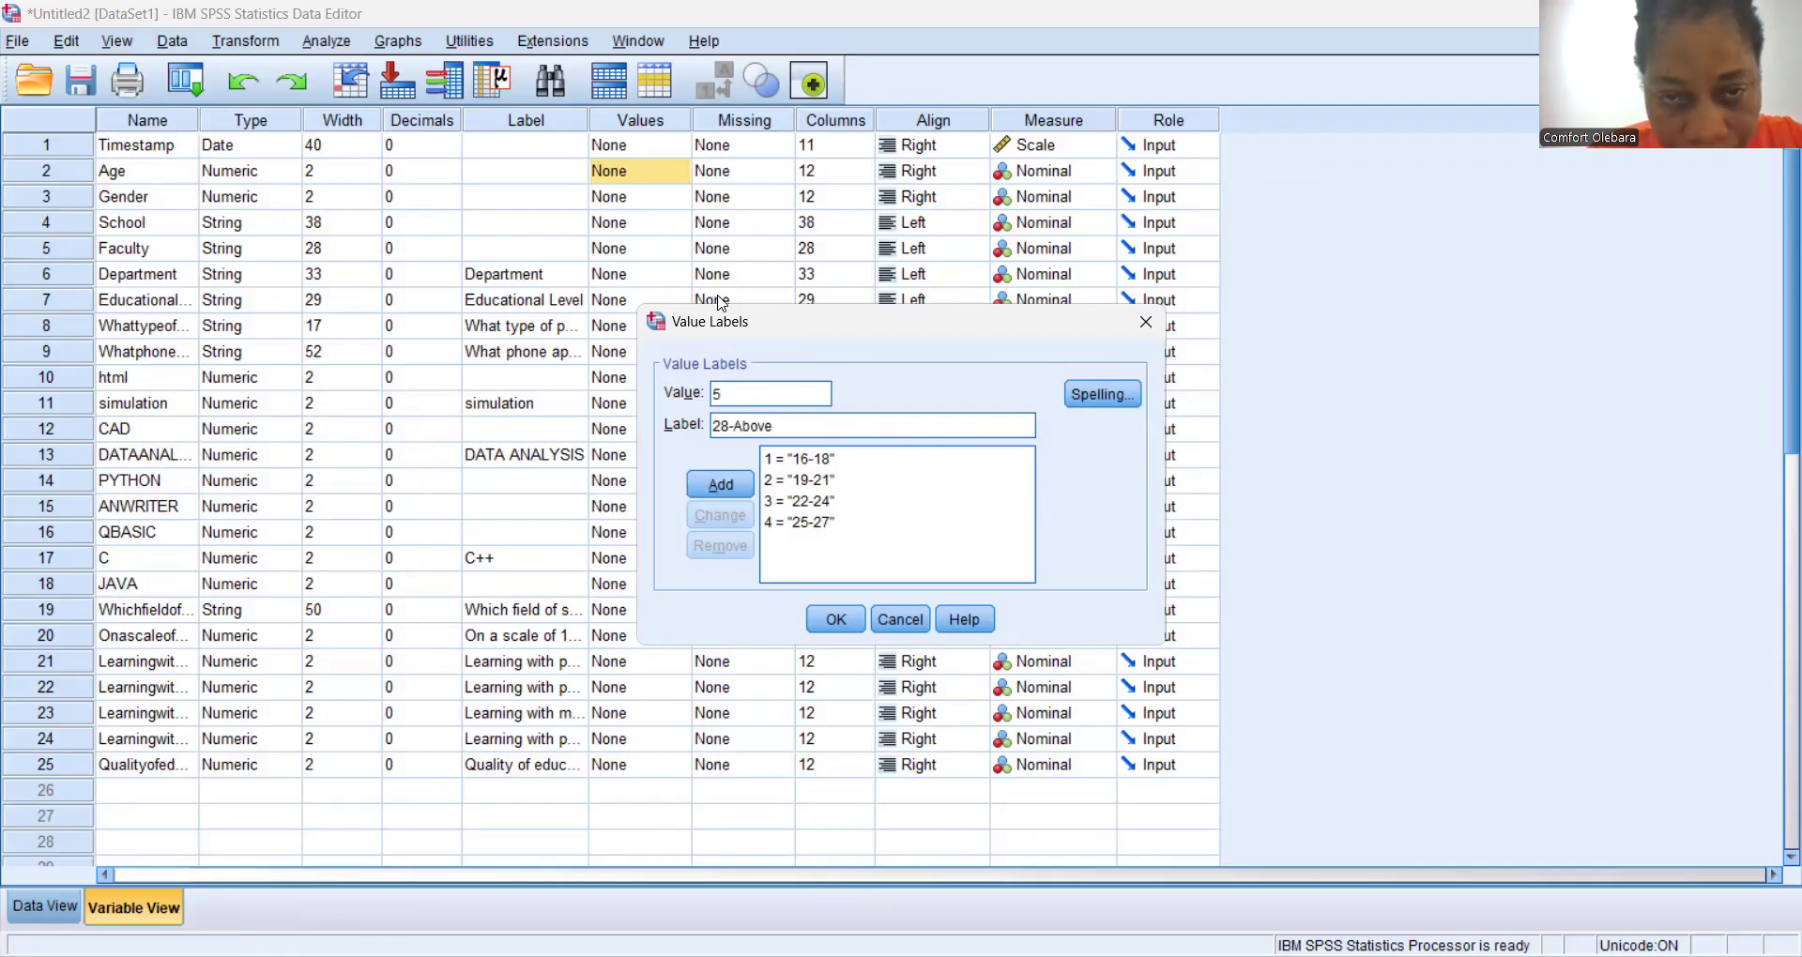
key(Return)
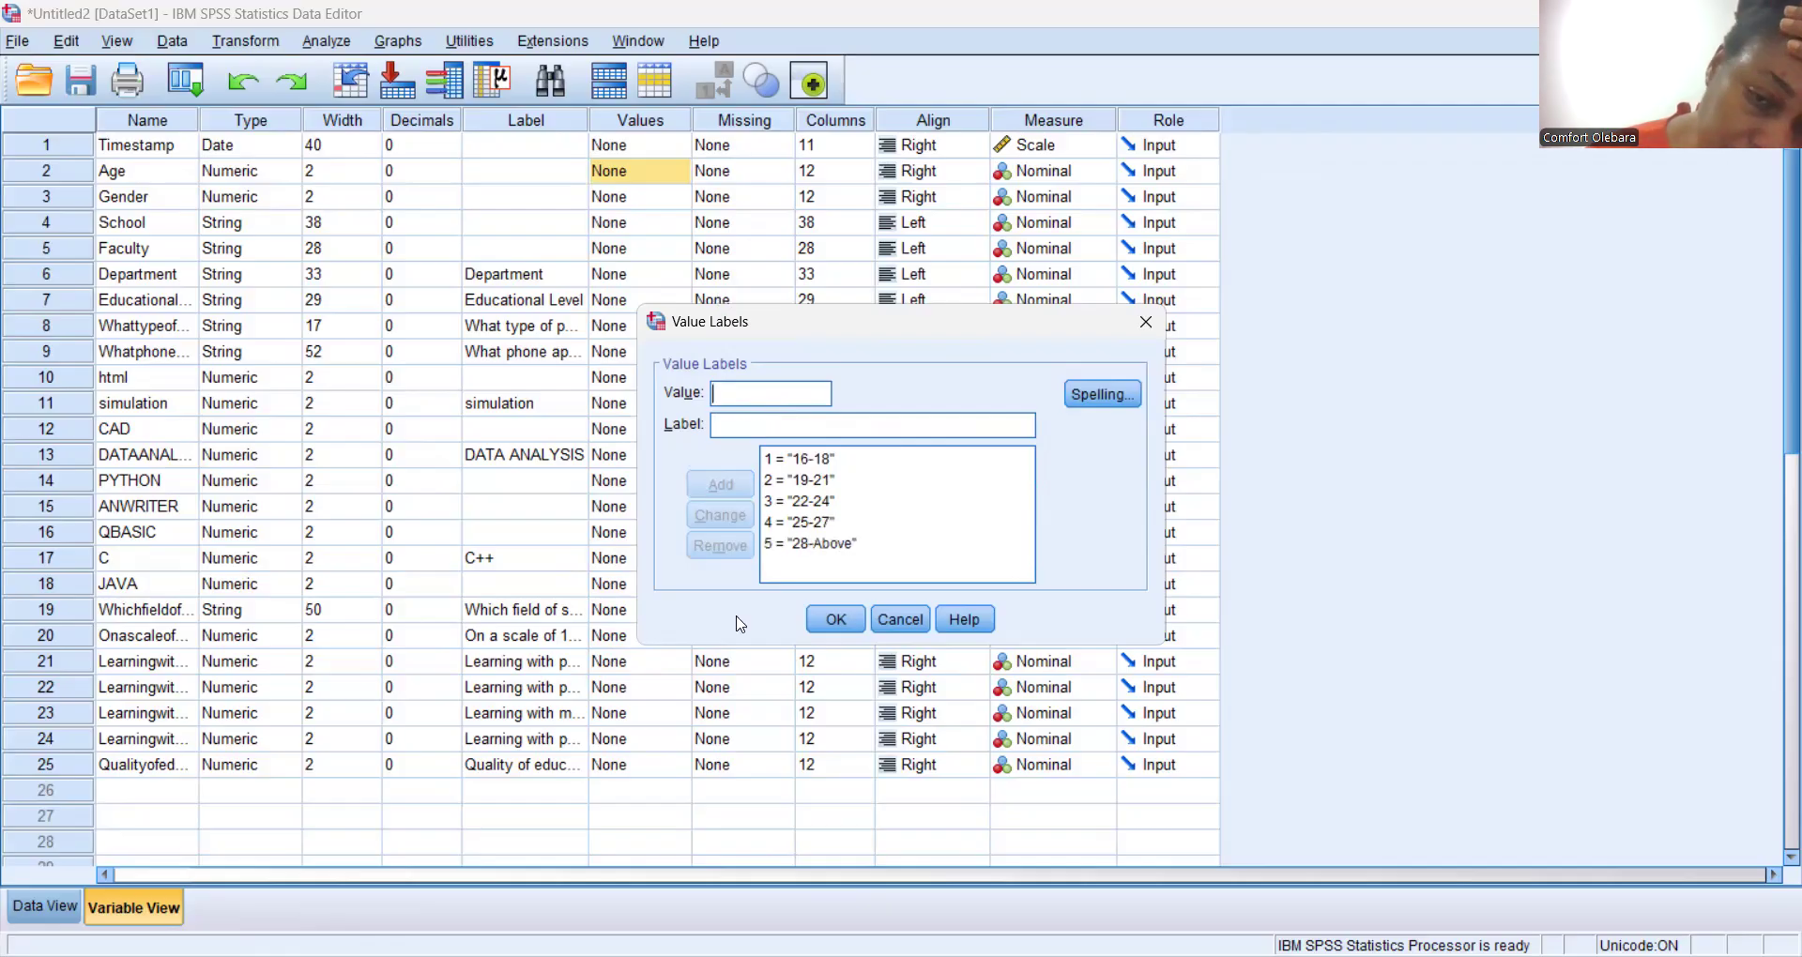
click(838, 617)
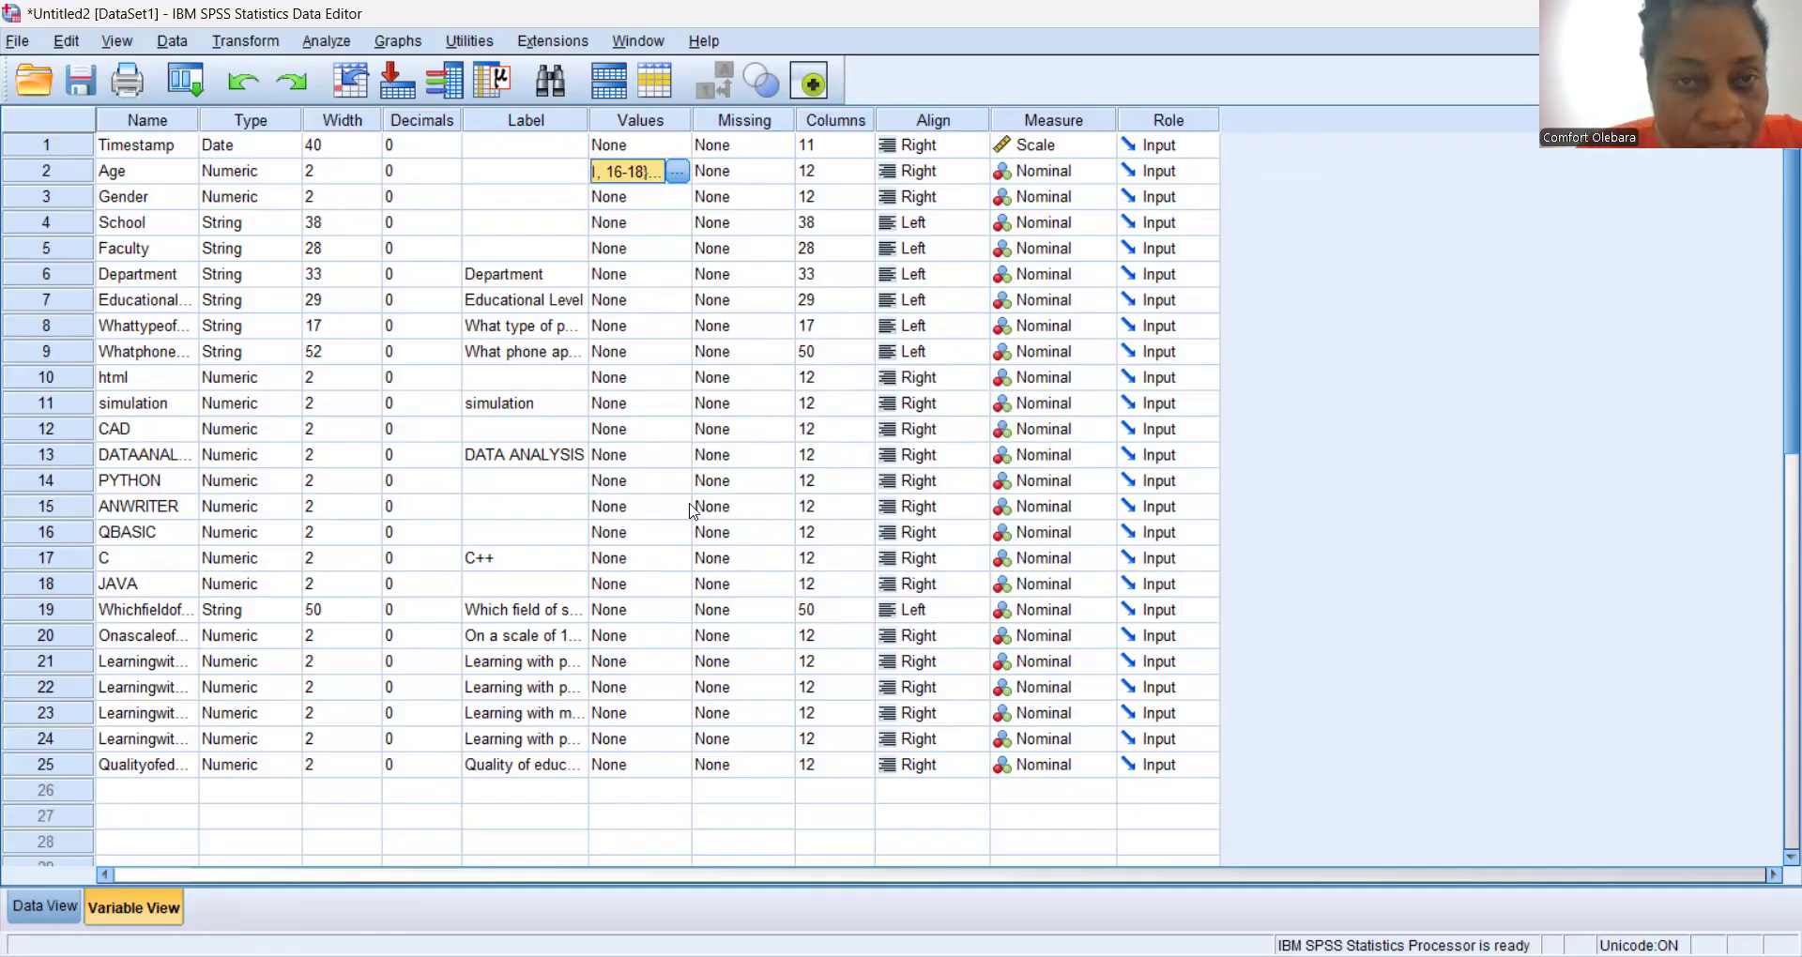
Add a value label to the Gender variable that assigns 1 to "Male".
click(678, 205)
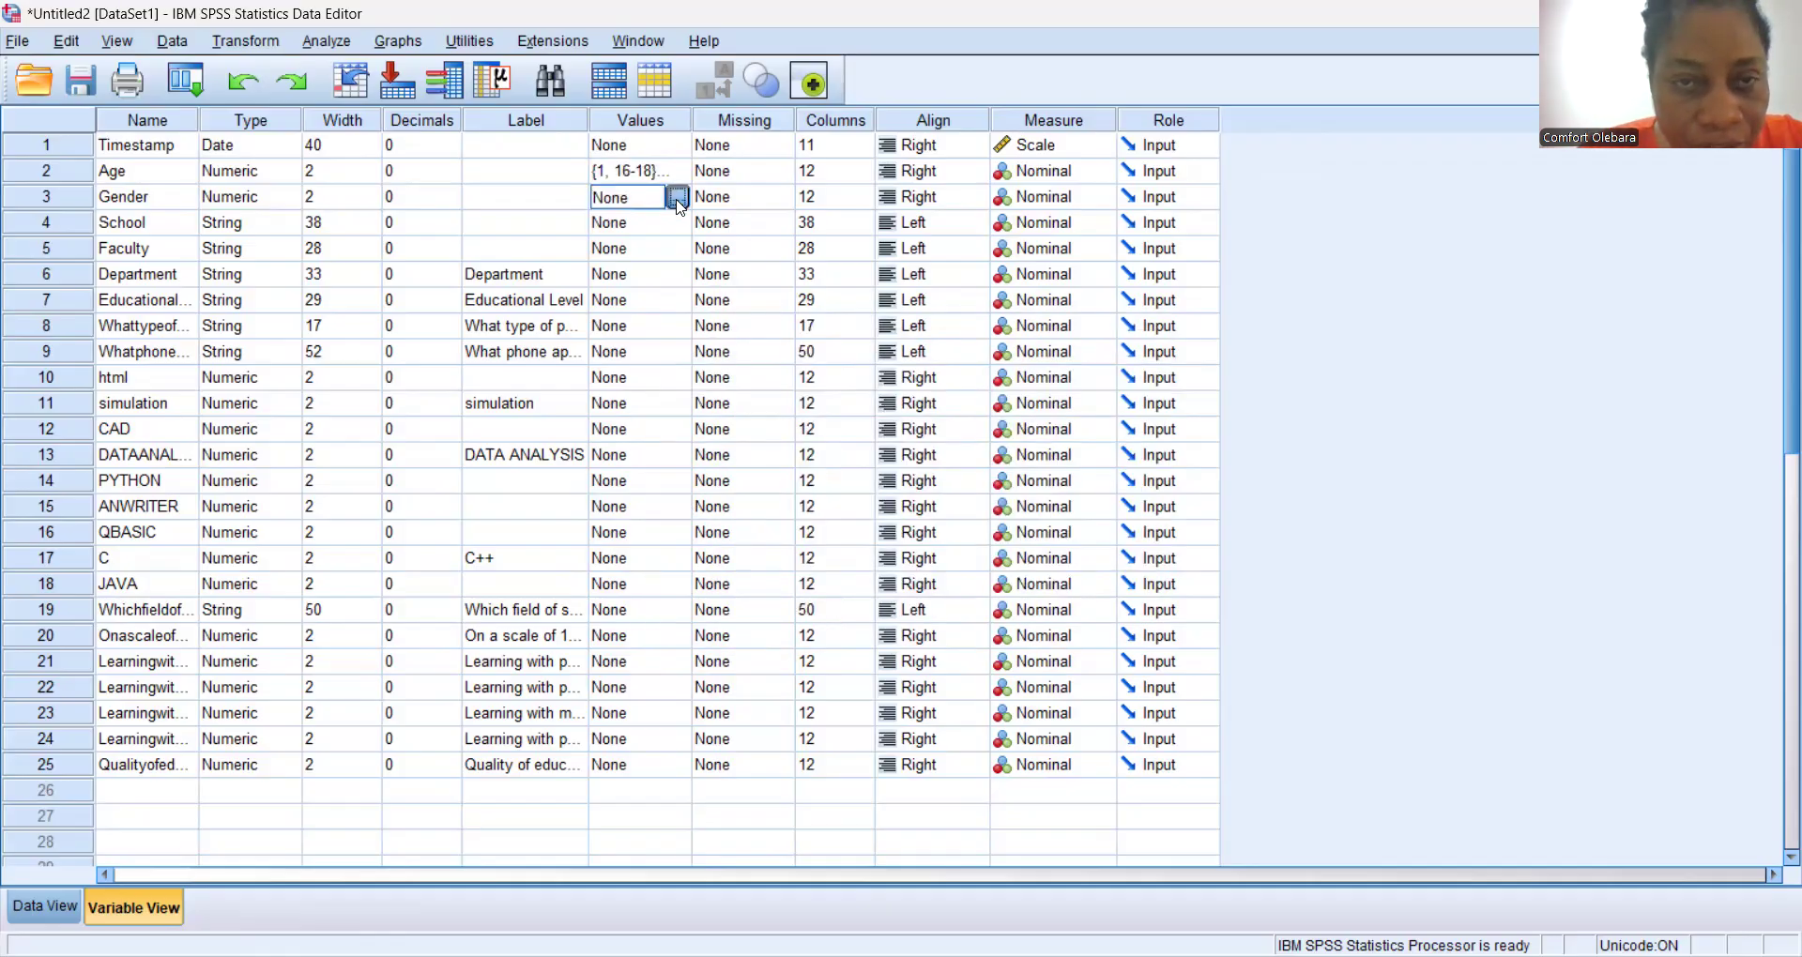
click(677, 199)
click(752, 422)
text(1)
click(738, 395)
text(1)
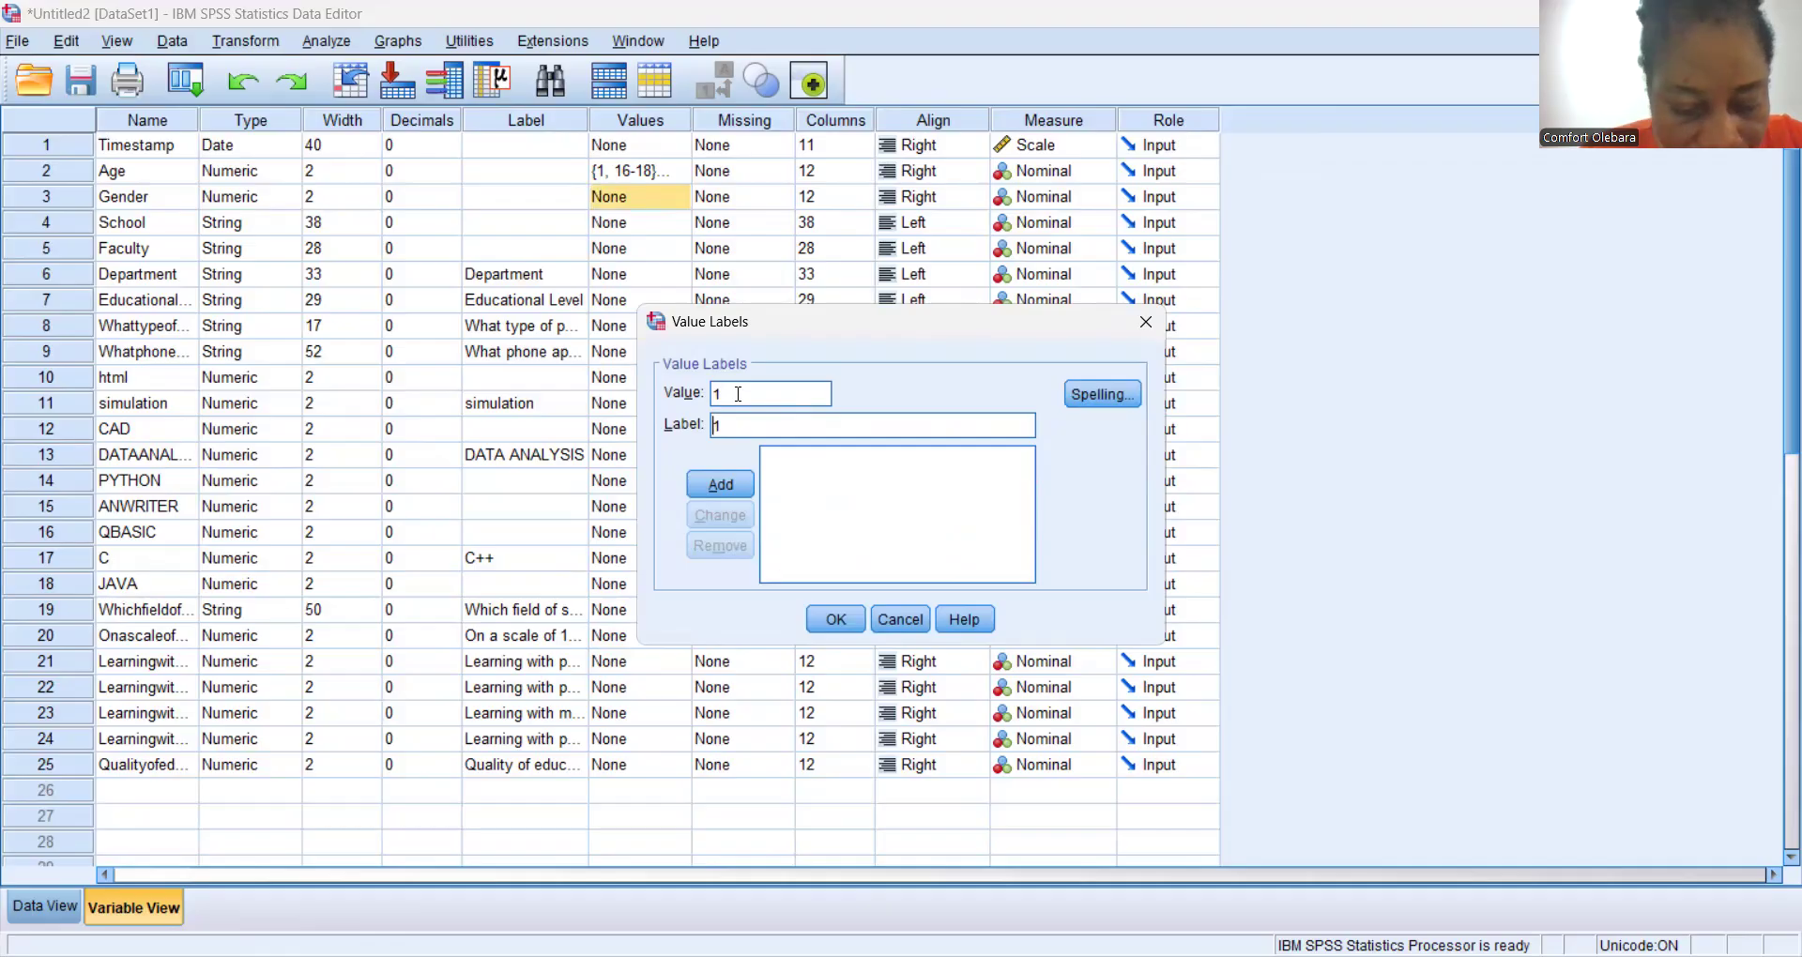
key(Tab)
text(Male)
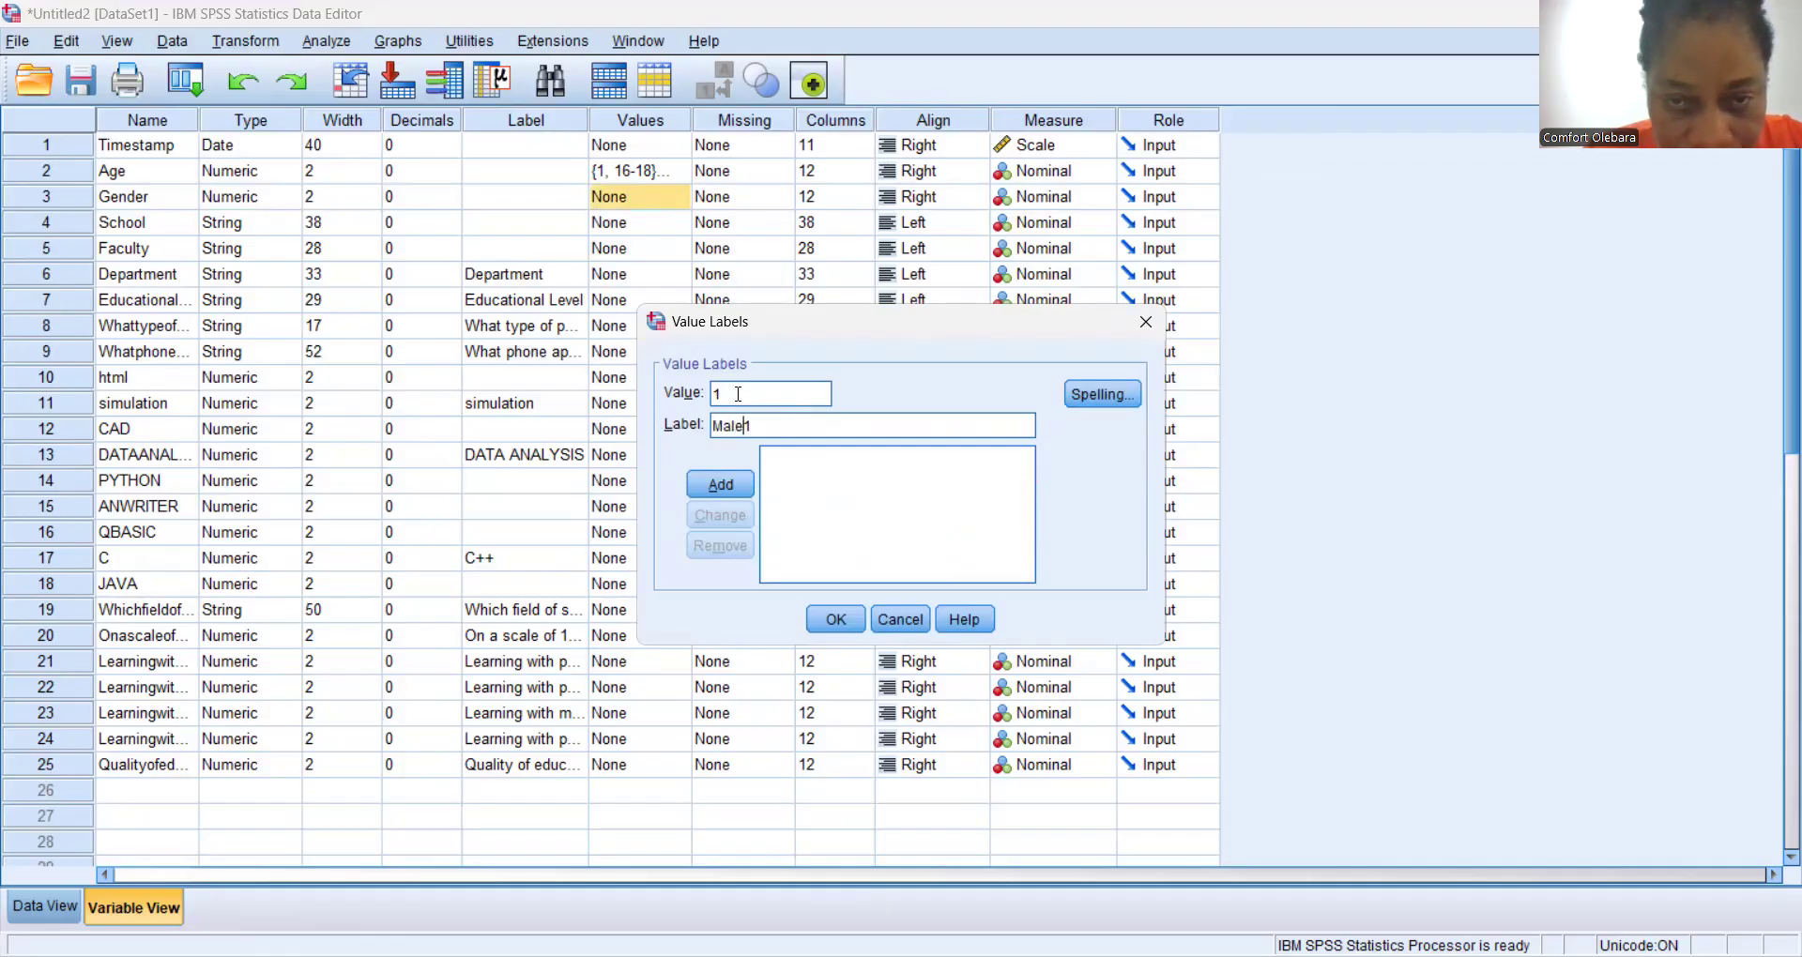
key(Delete)
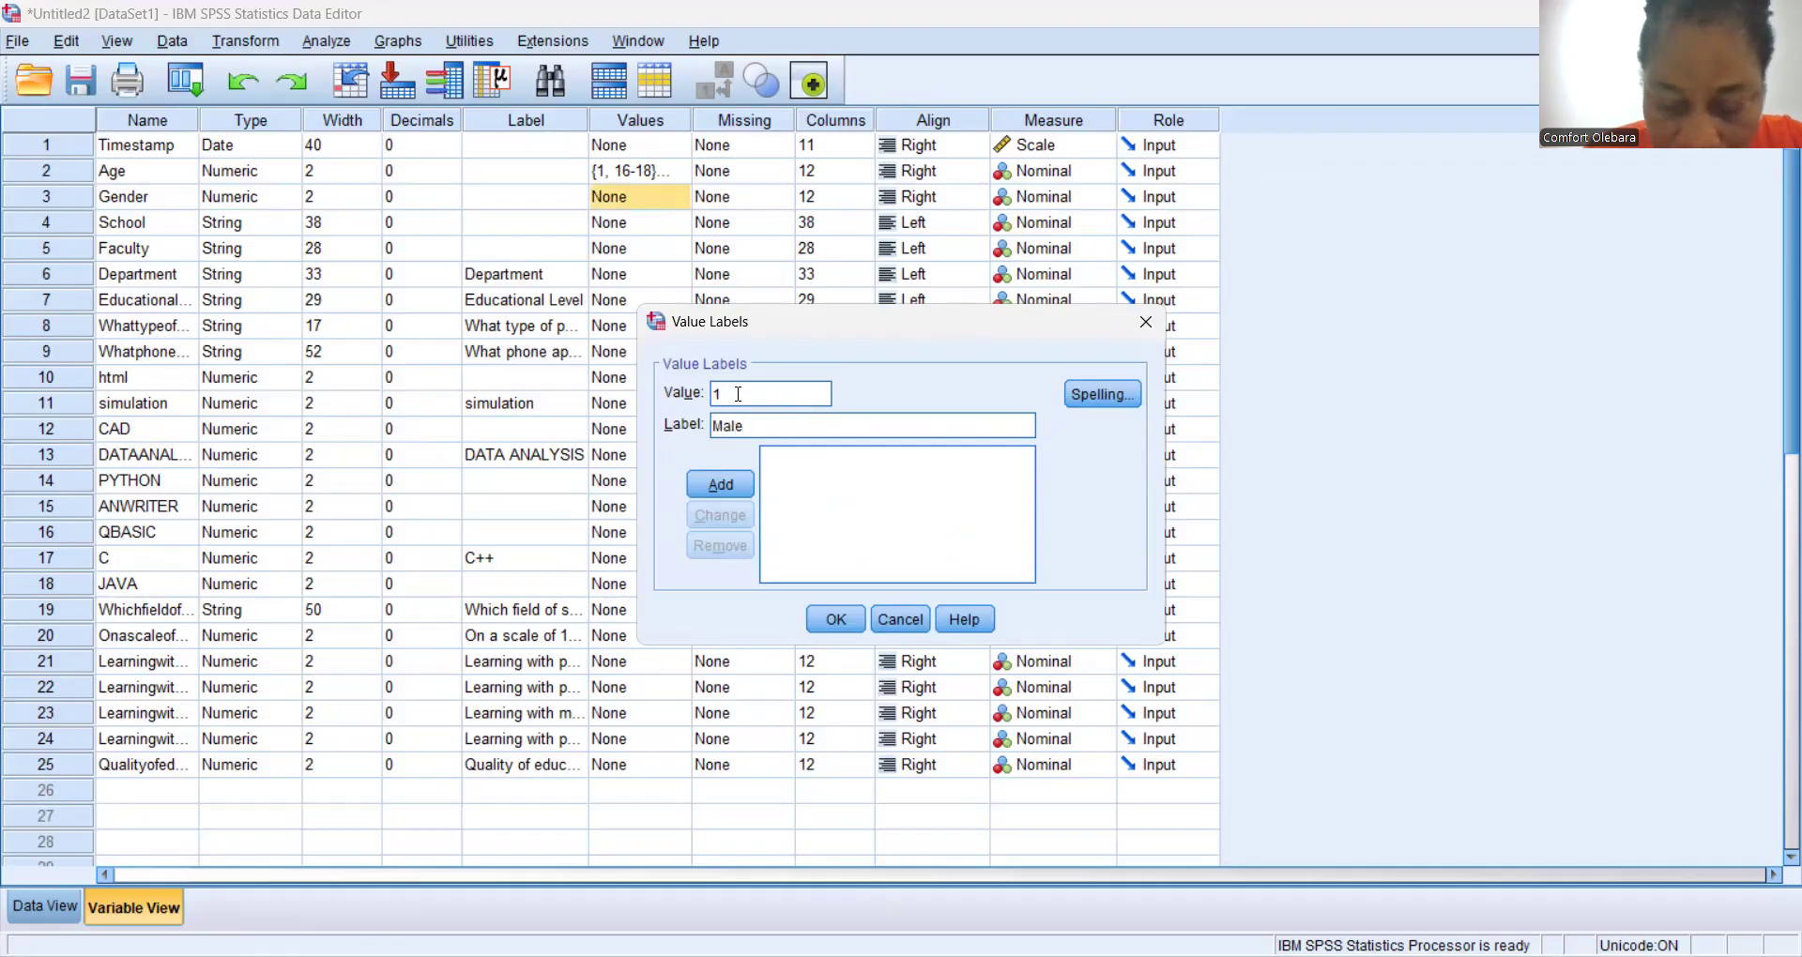
key(Return)
Add a Gender value label assigning 2 to "Female" and apply the Gender value labels.
text(2)
key(Tab)
text(F)
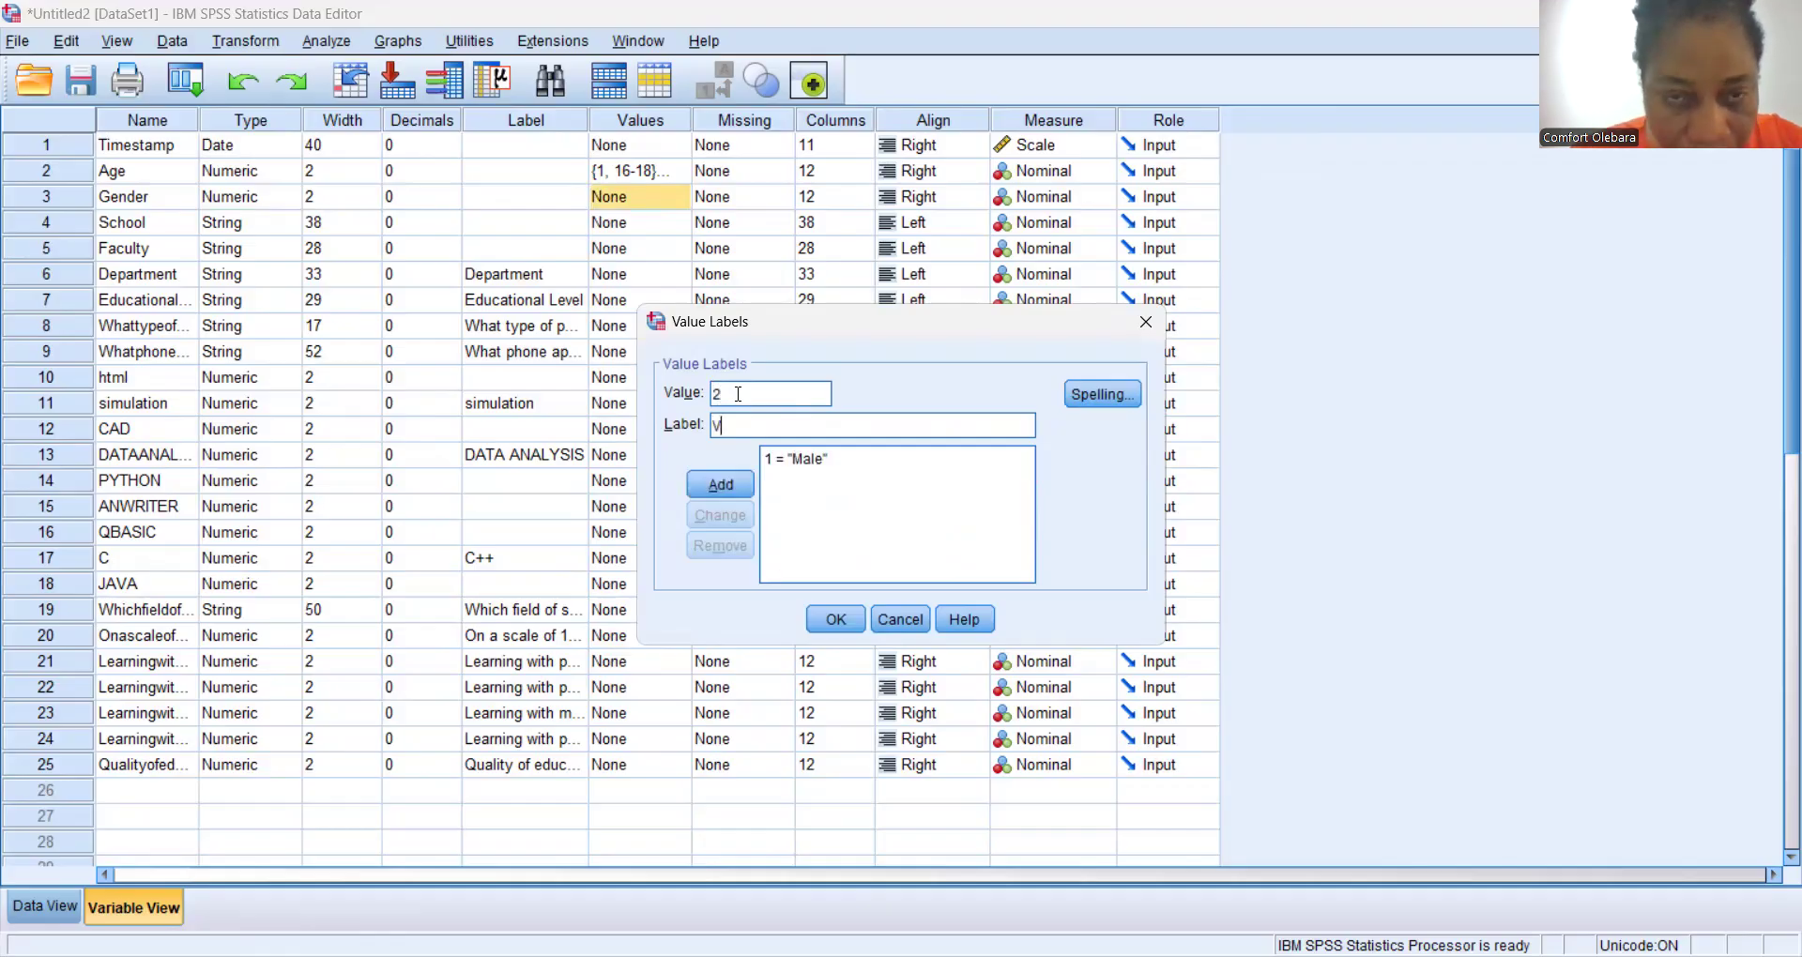
key(BackSpace)
text(FE)
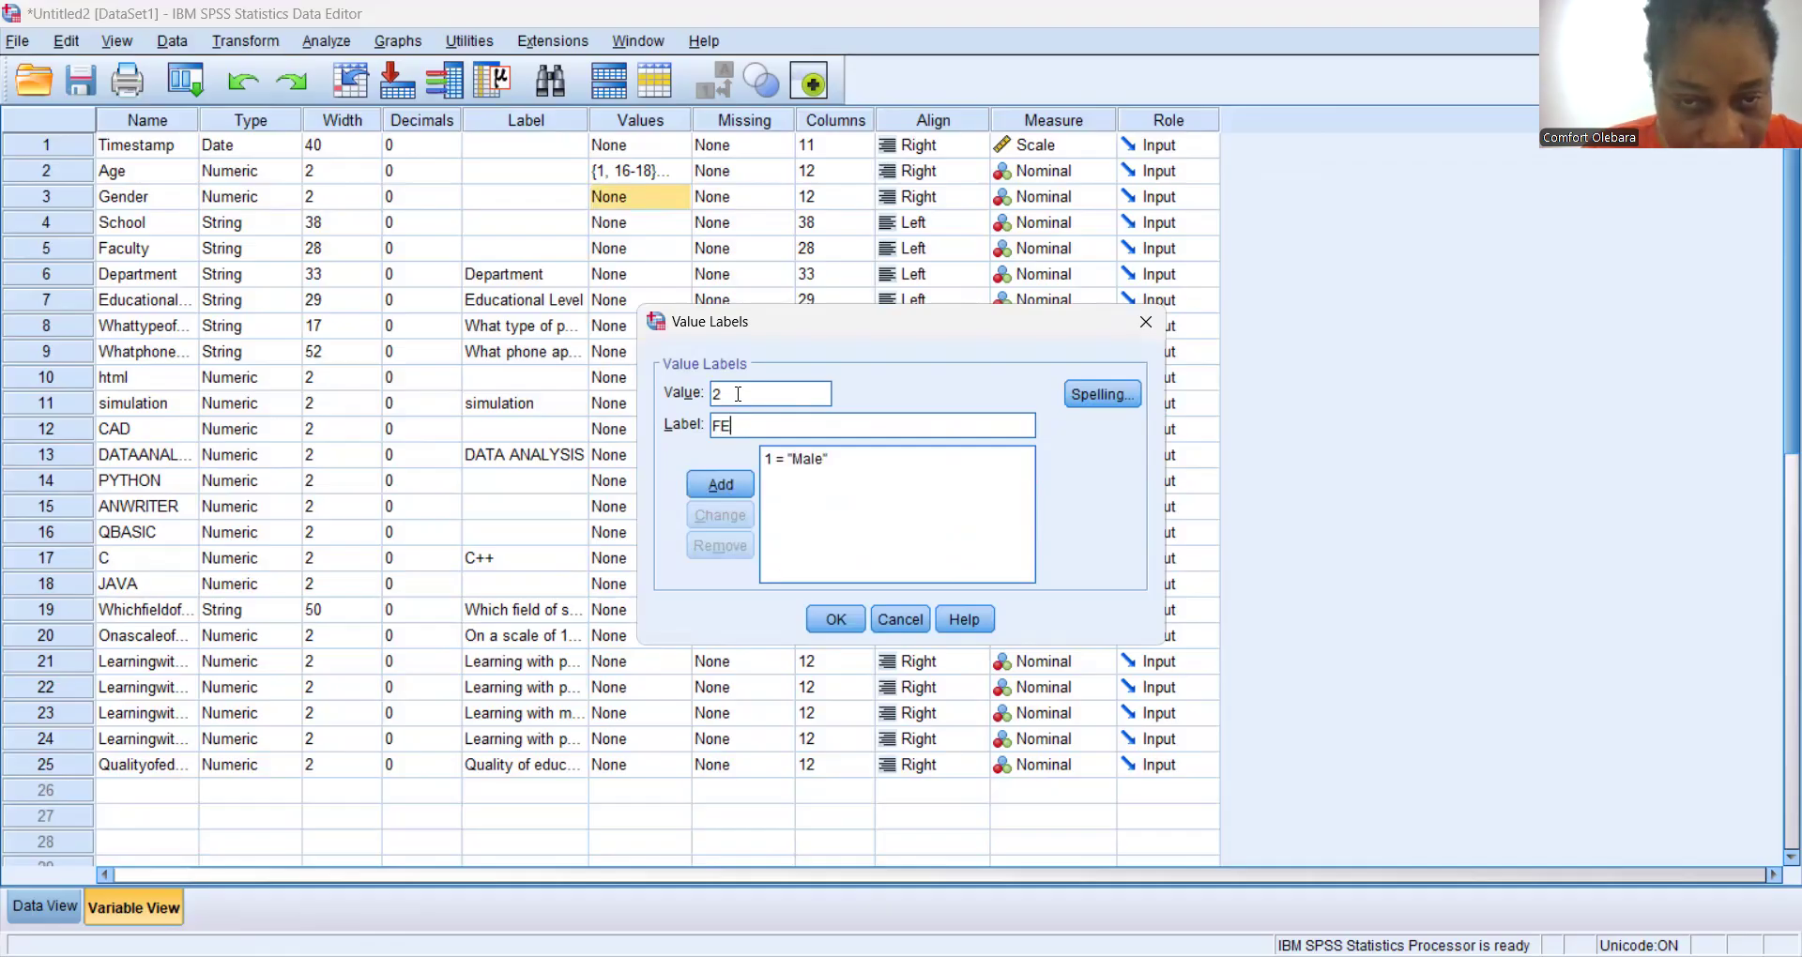
key(BackSpace)
text(e)
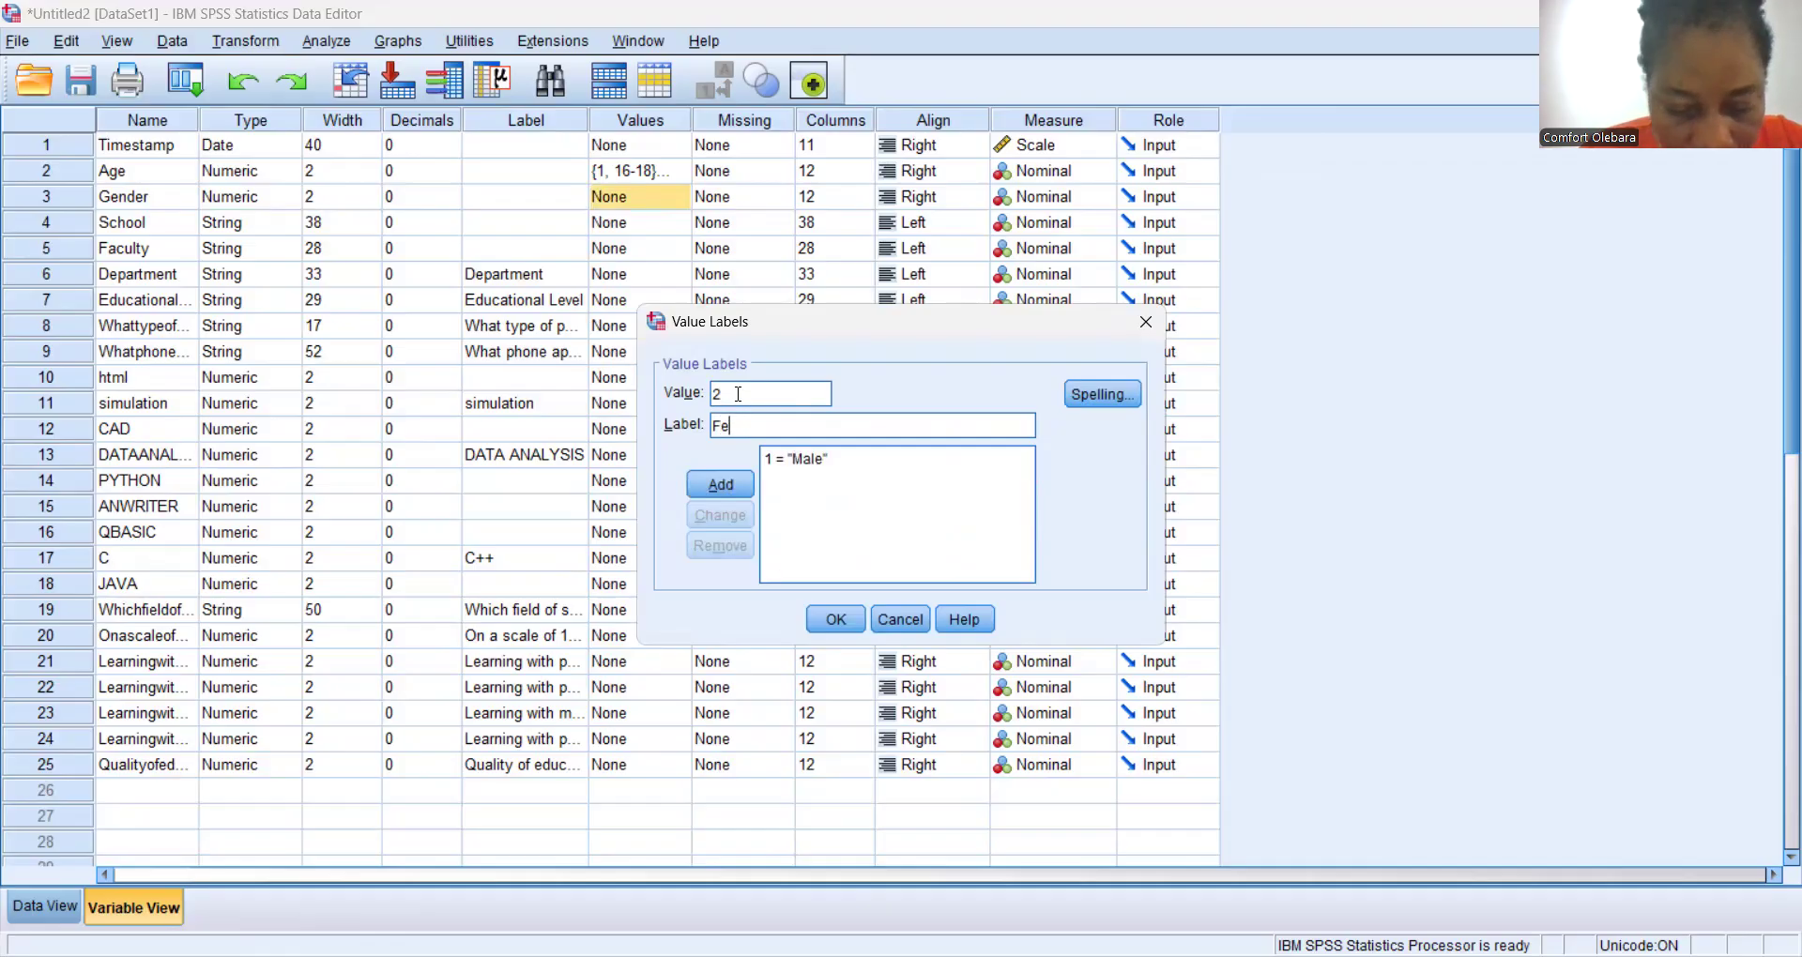
text(male)
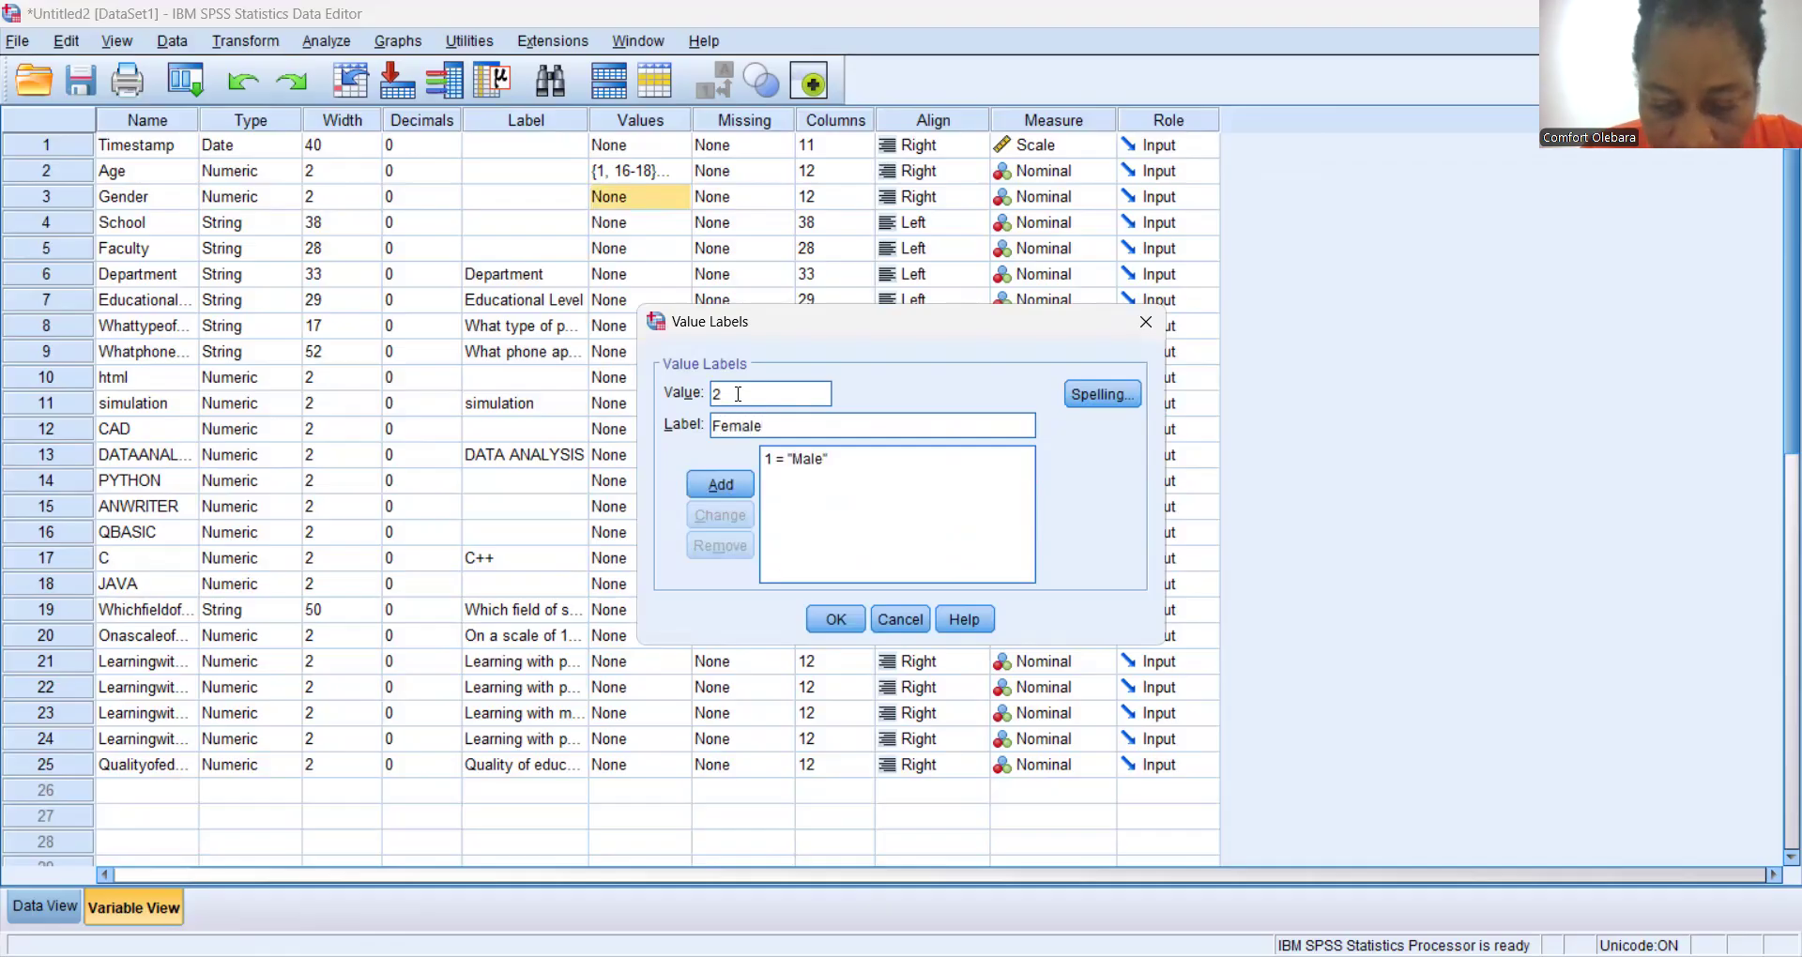
key(Return)
click(835, 620)
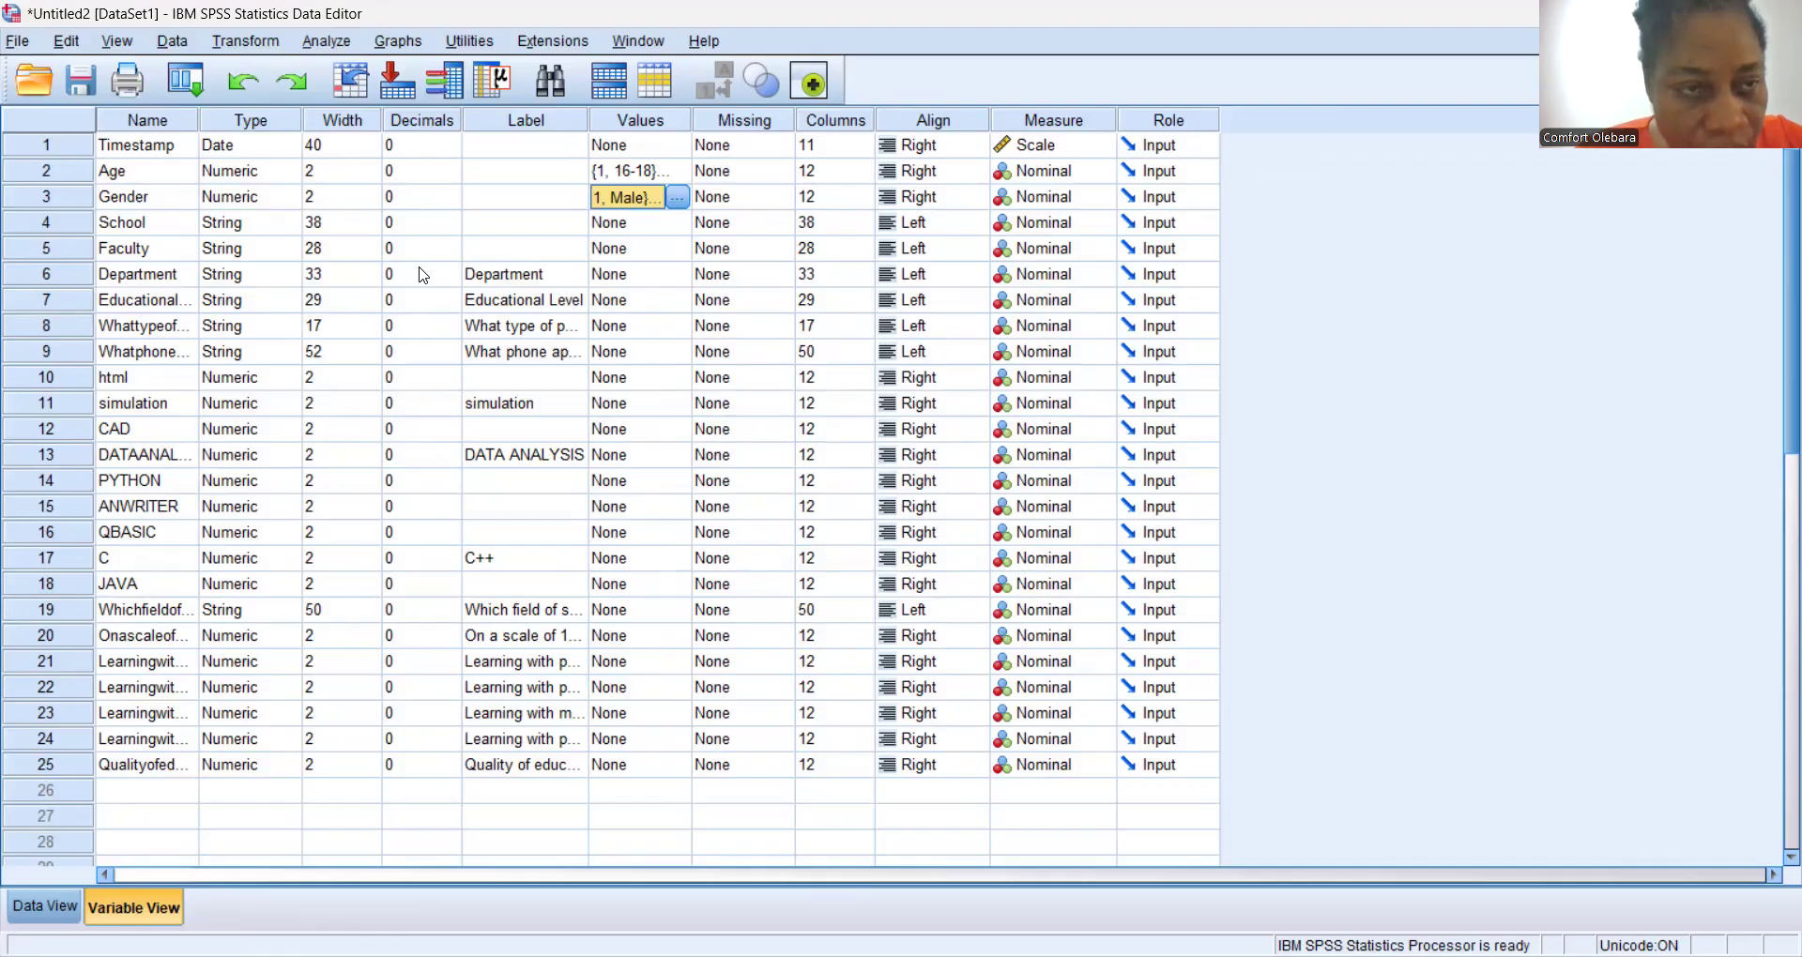
click(176, 278)
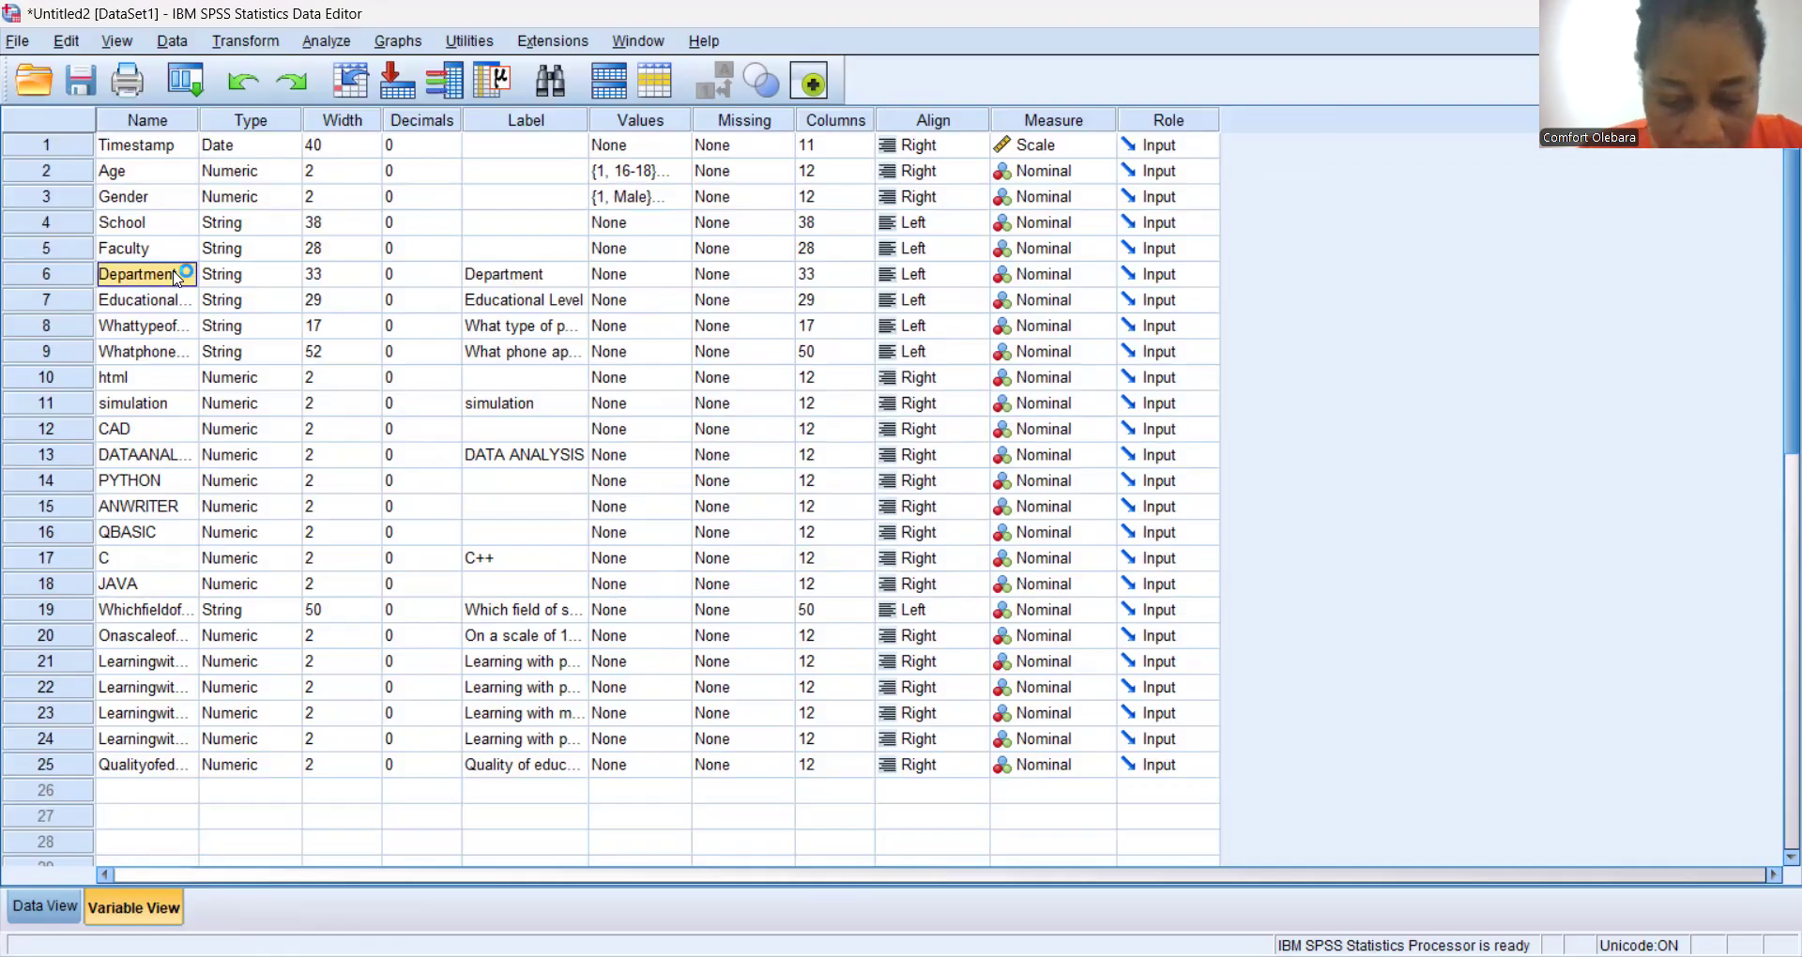
key(shift+Down)
key(shift+Down)
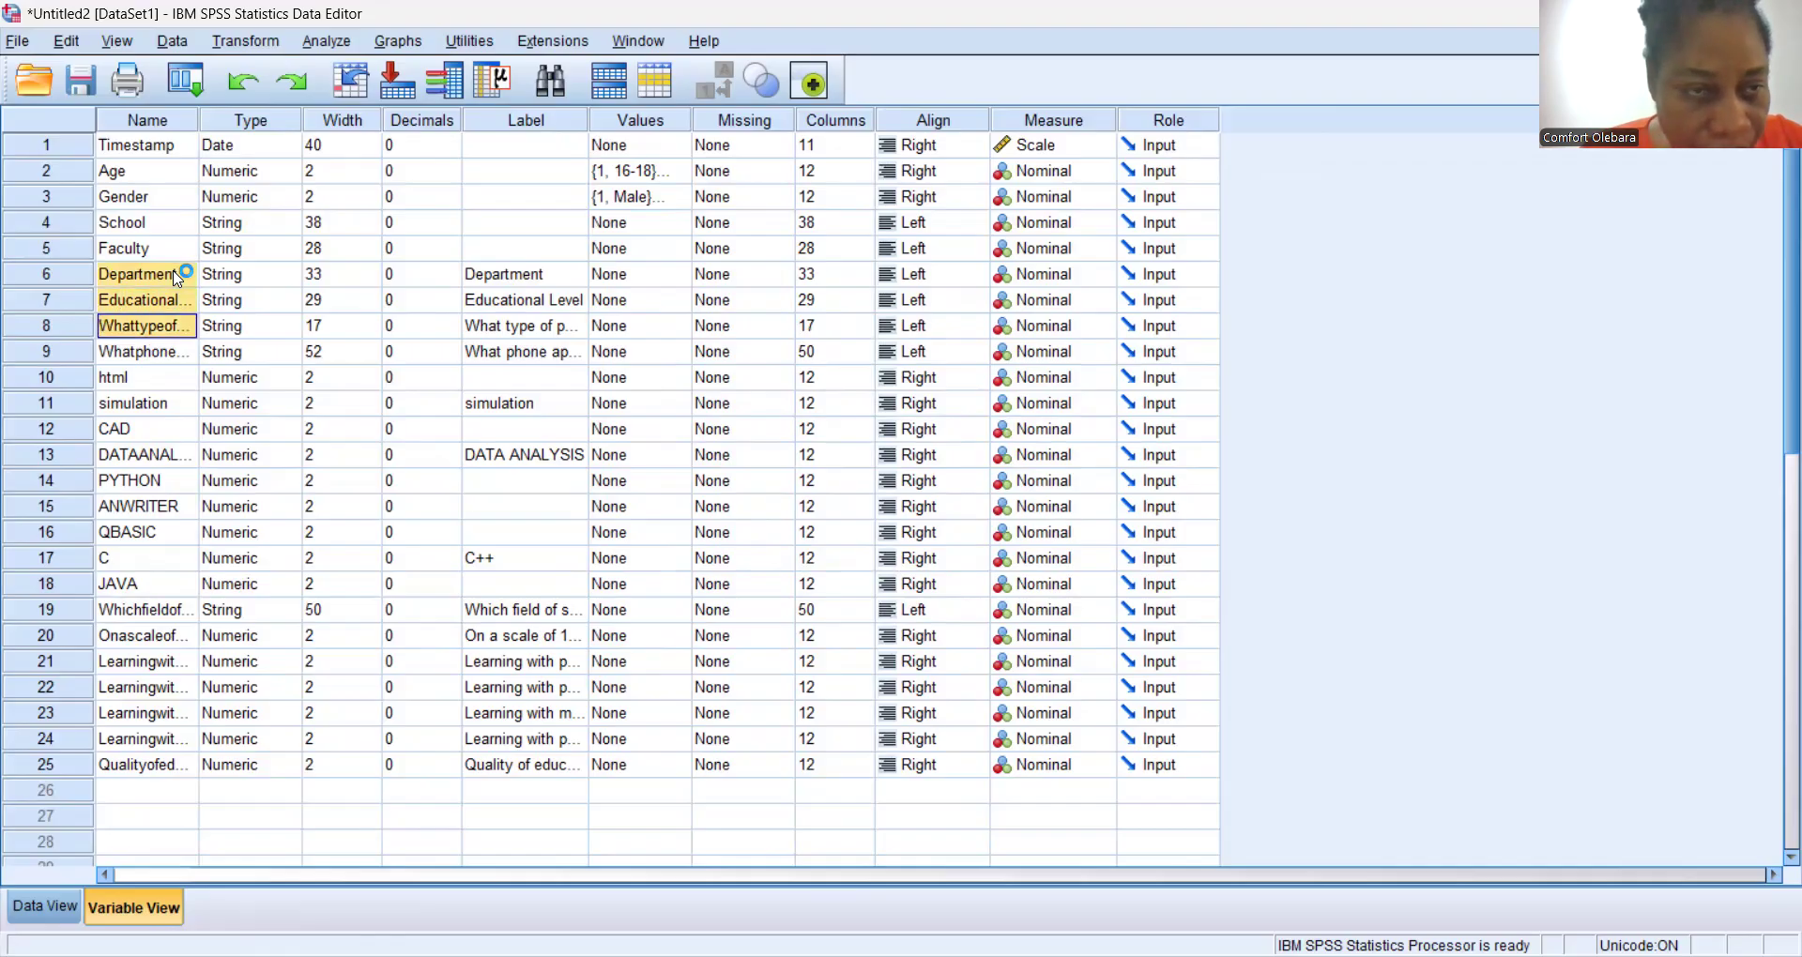
key(shift+Down)
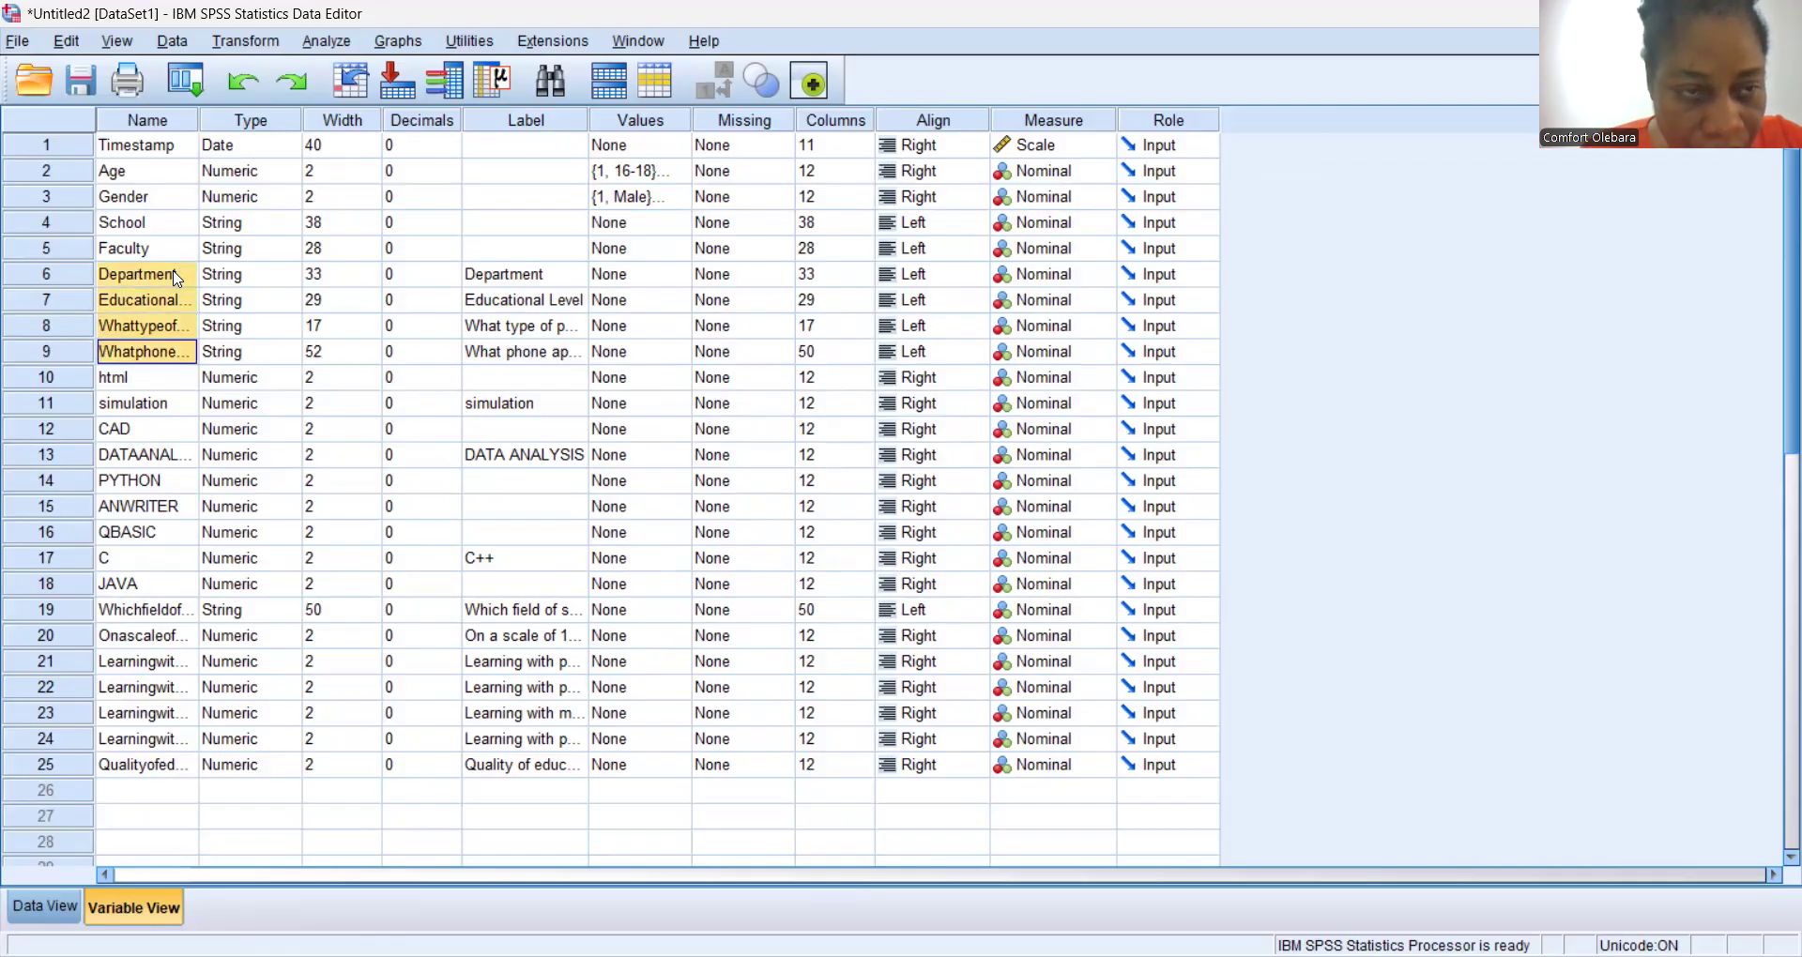
key(shift+Up)
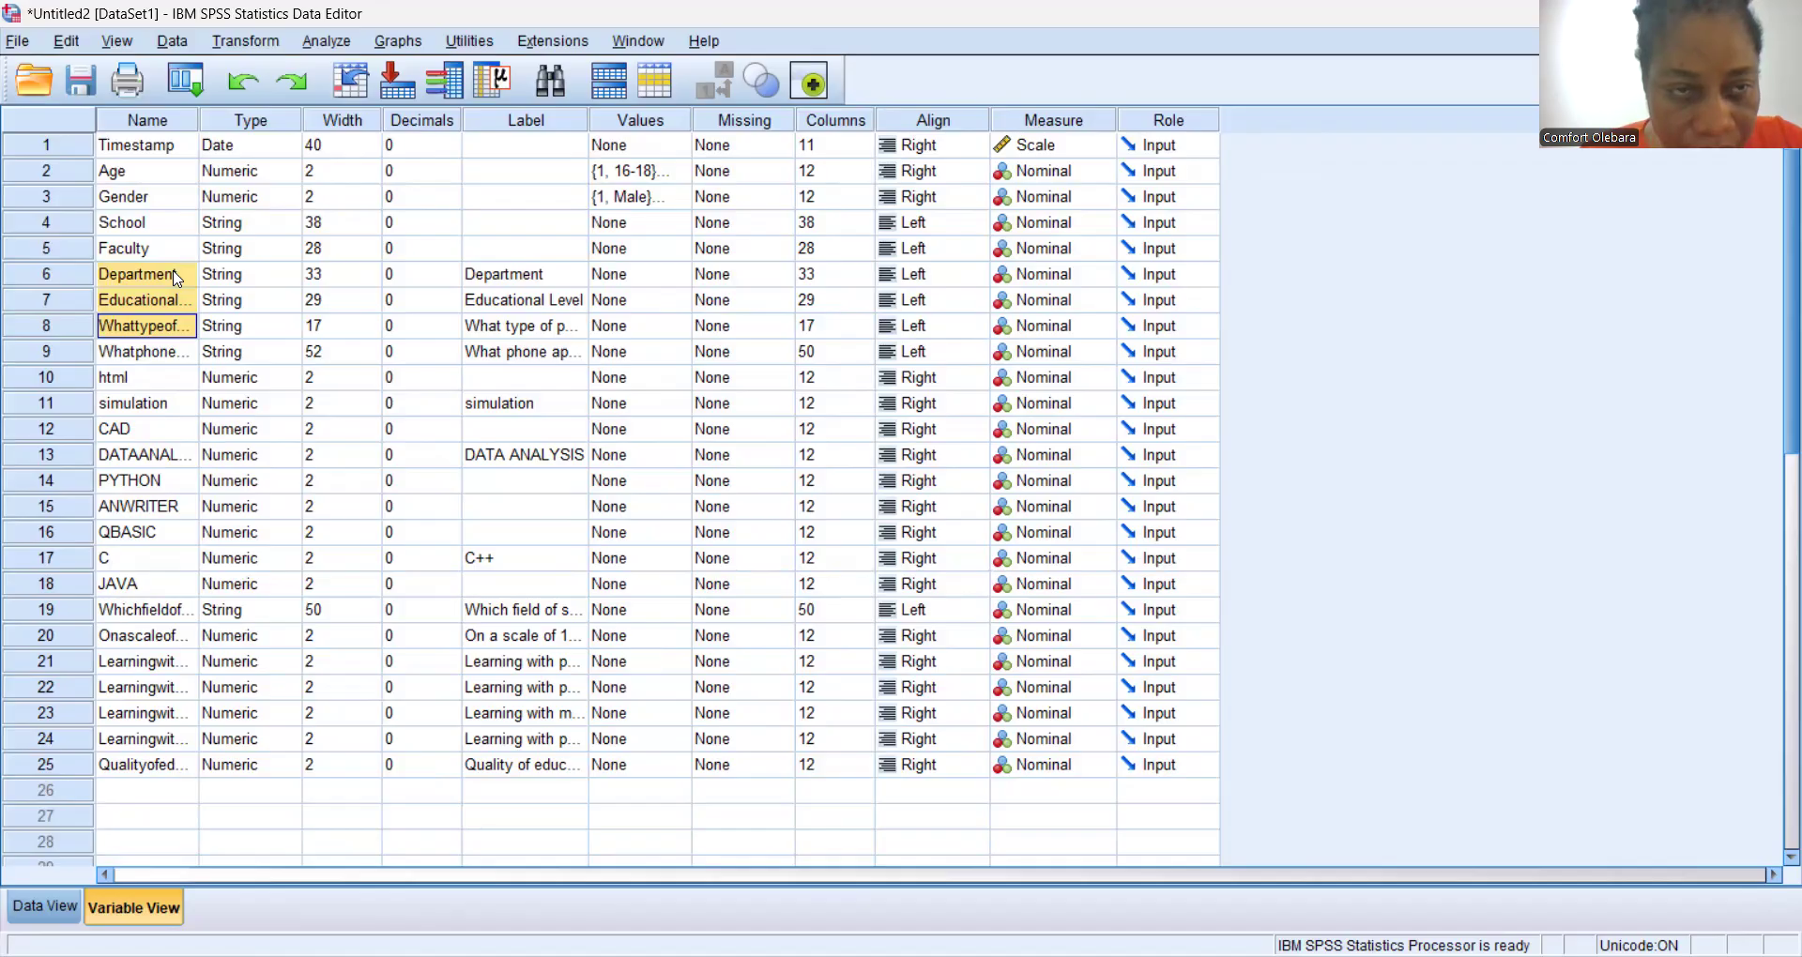
right_click(175, 278)
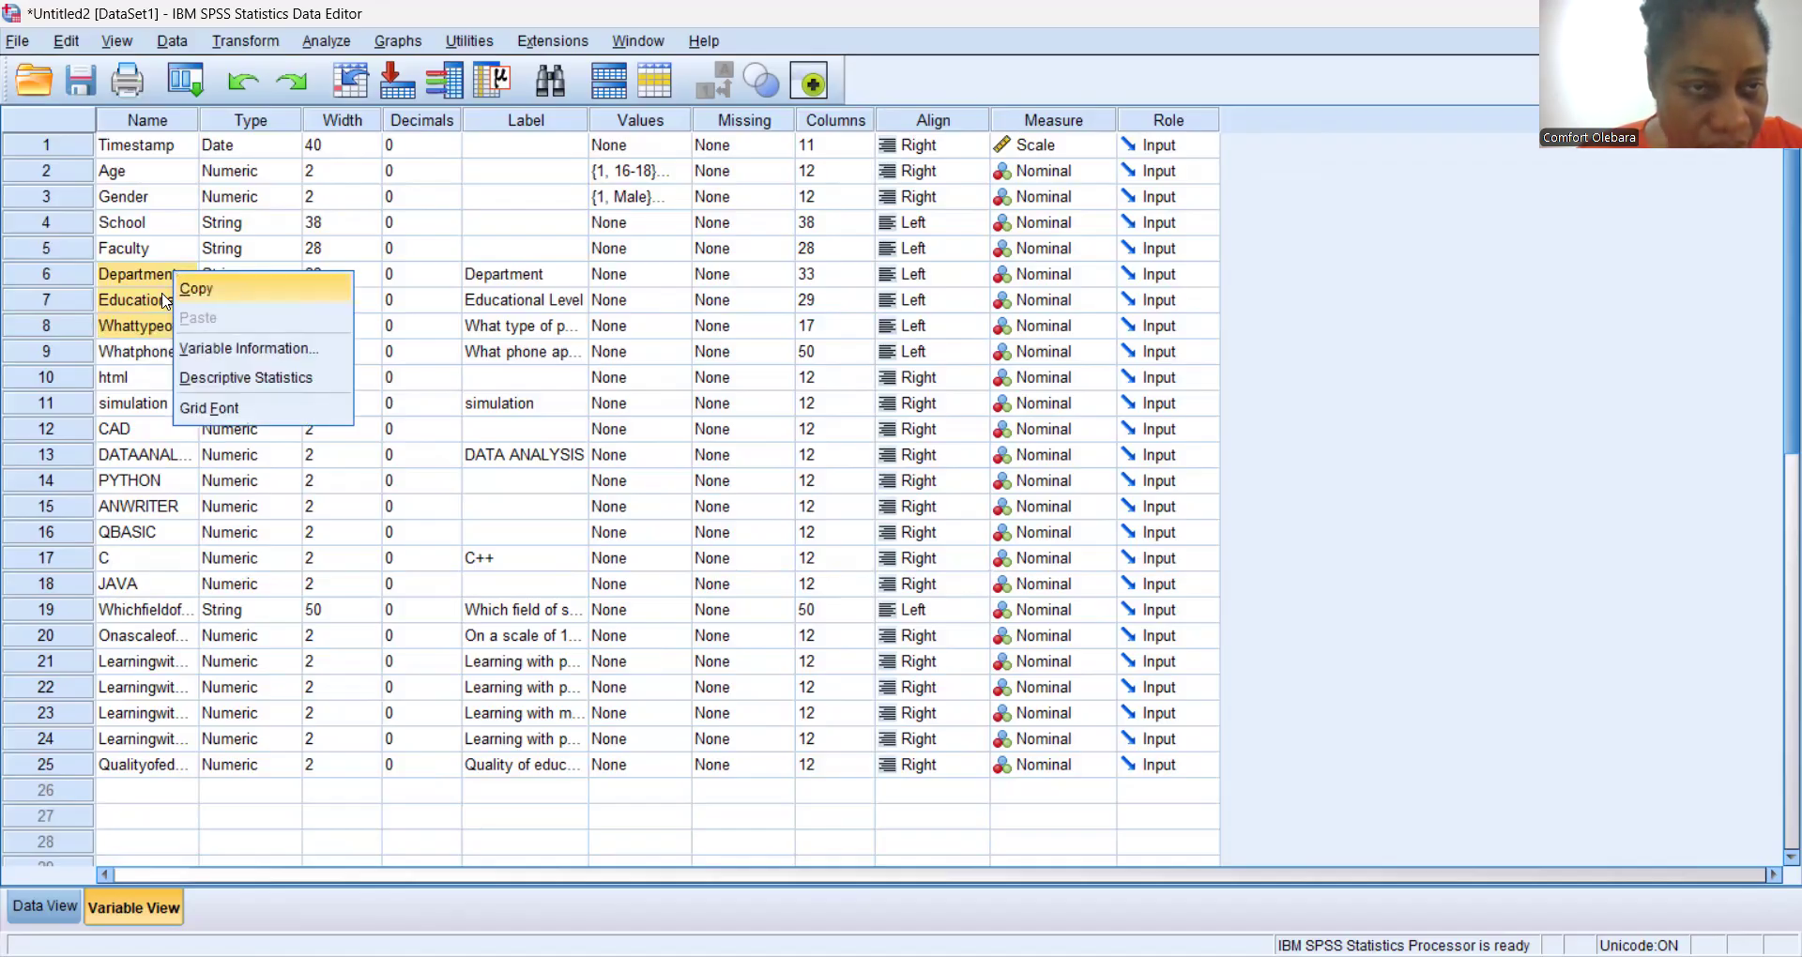
click(141, 351)
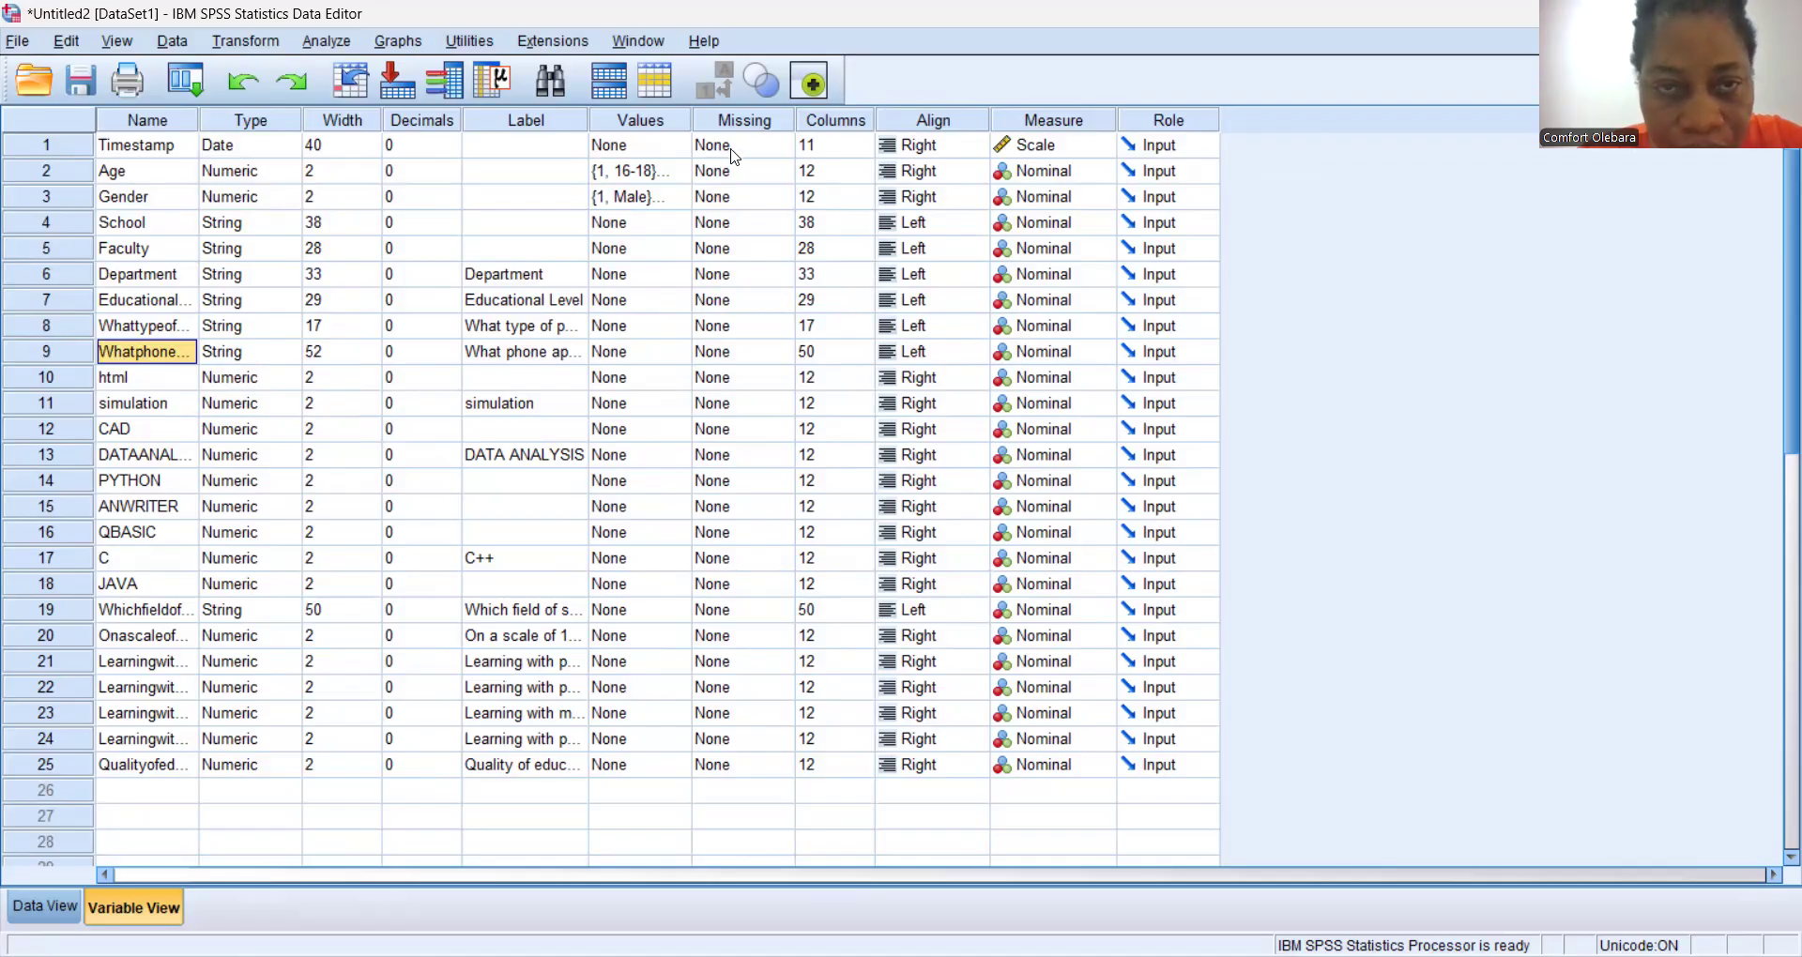
Add a value label to the "What phone ap..." variable in row 9 that assigns 1 to "HTML".
click(571, 356)
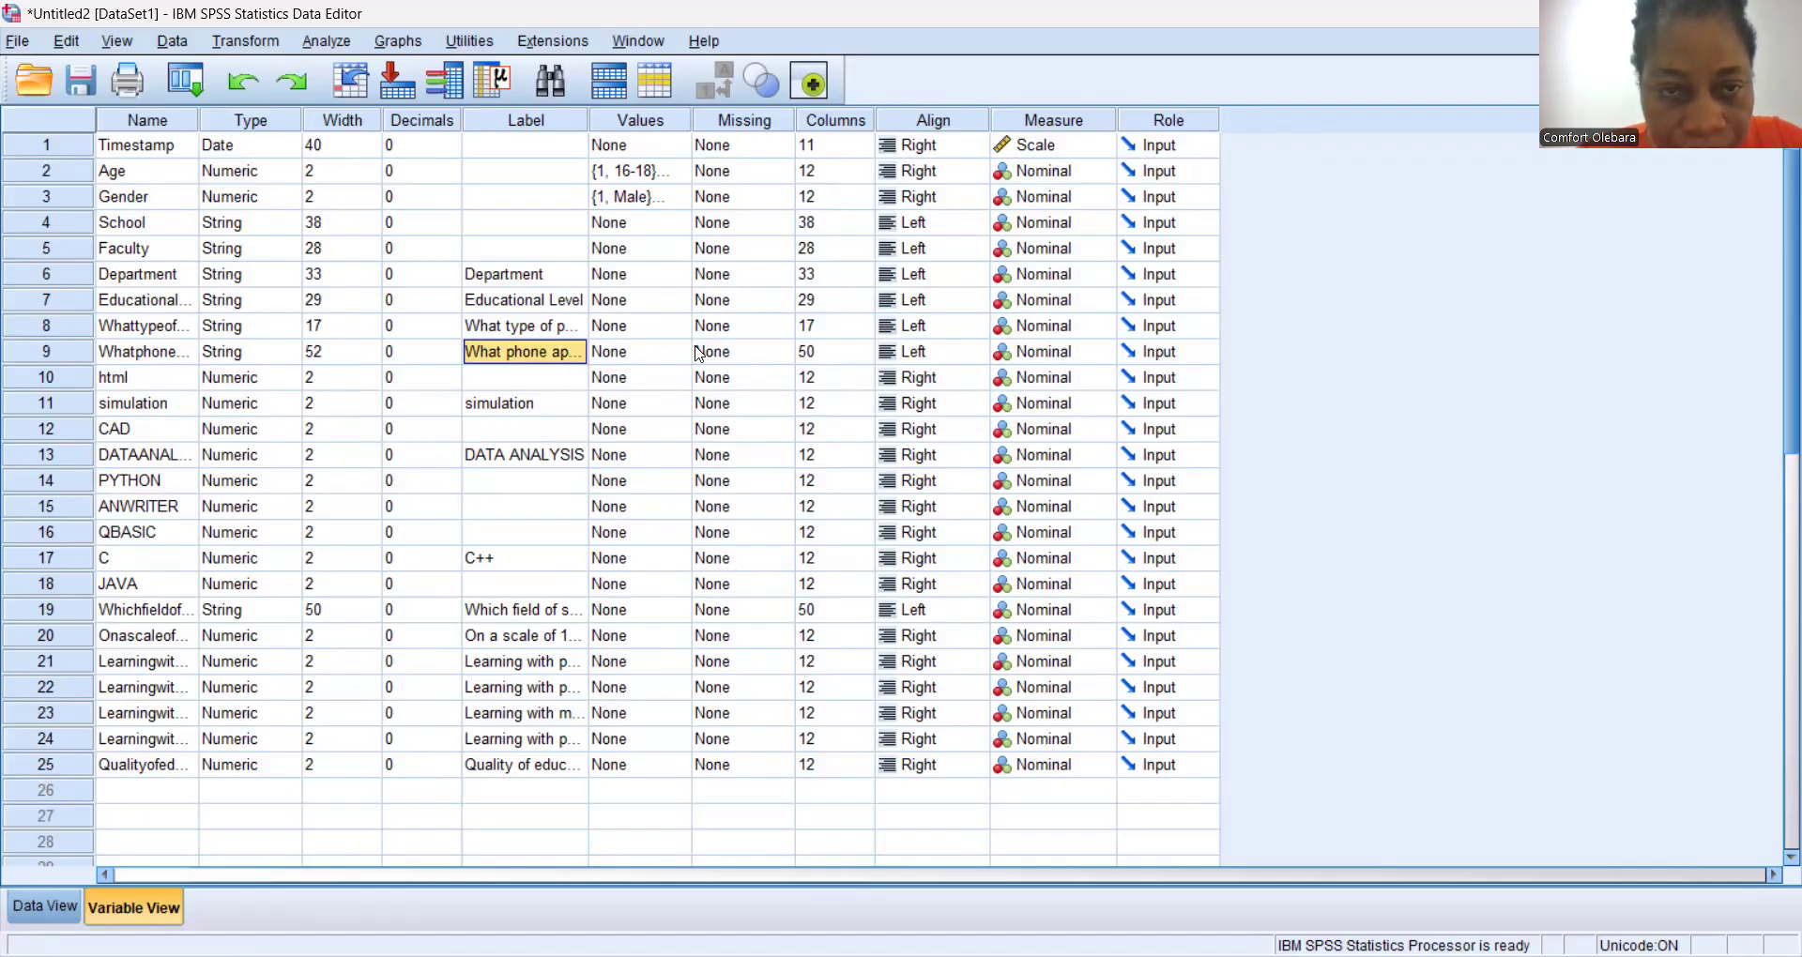
click(654, 353)
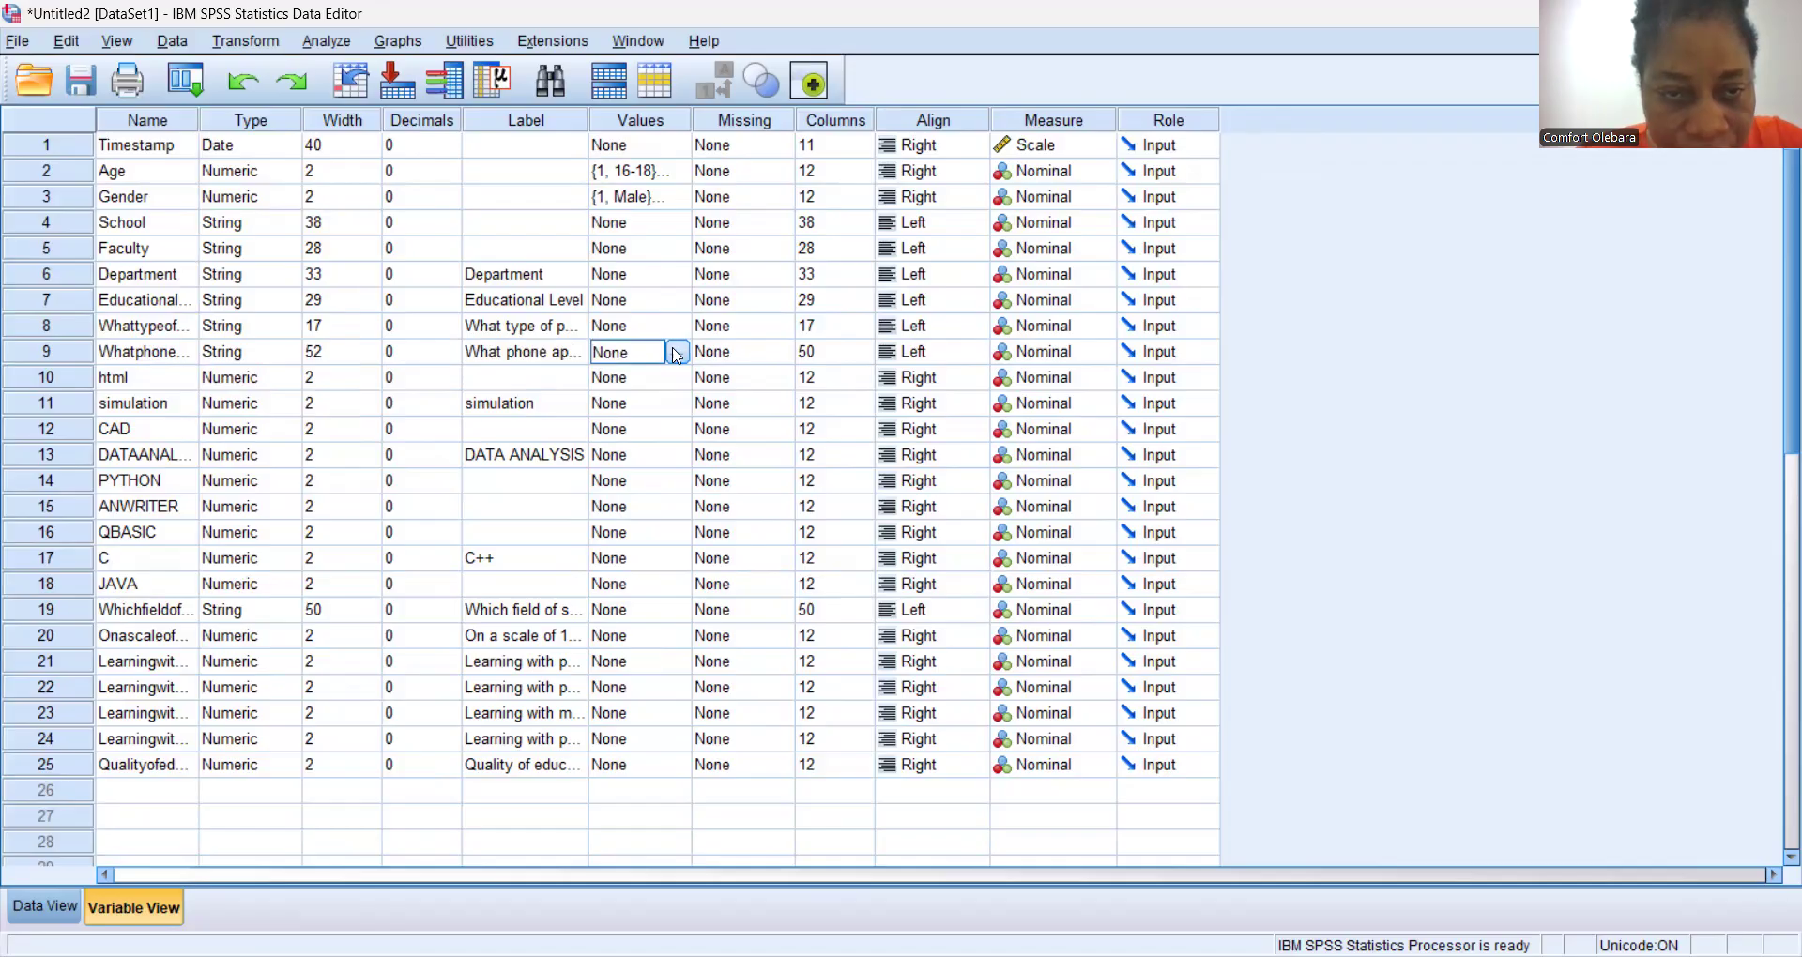
click(675, 352)
text(1)
key(Tab)
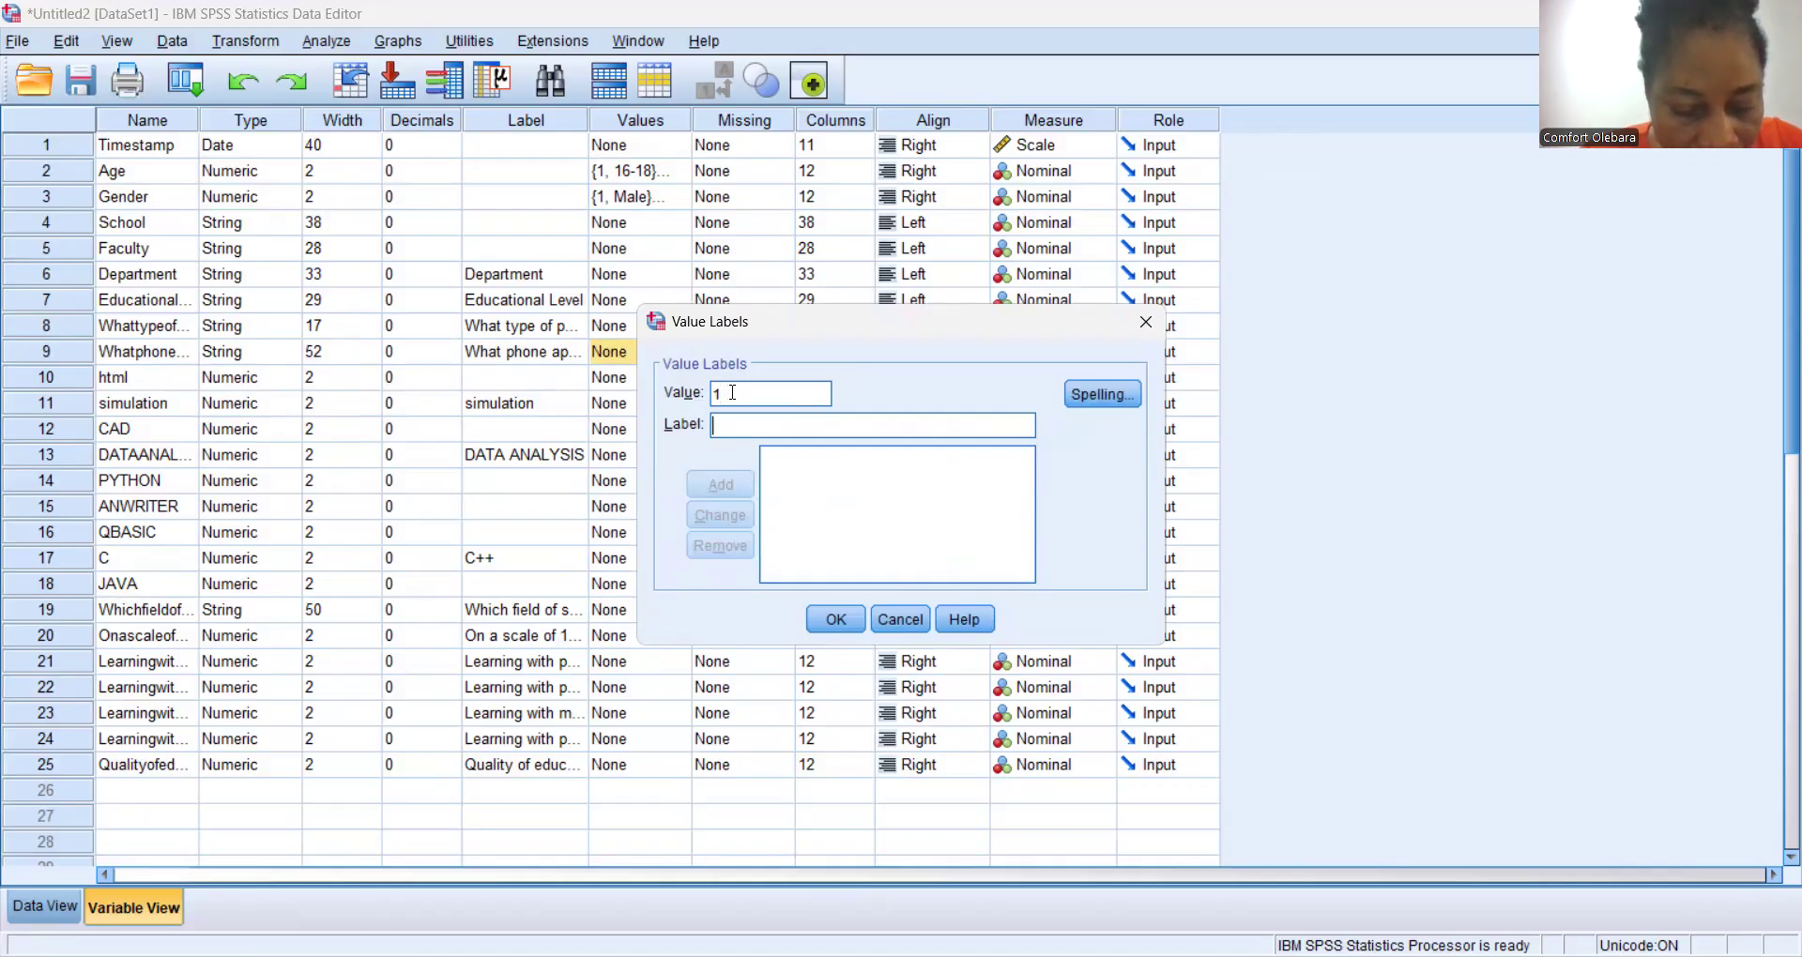
text(HTL)
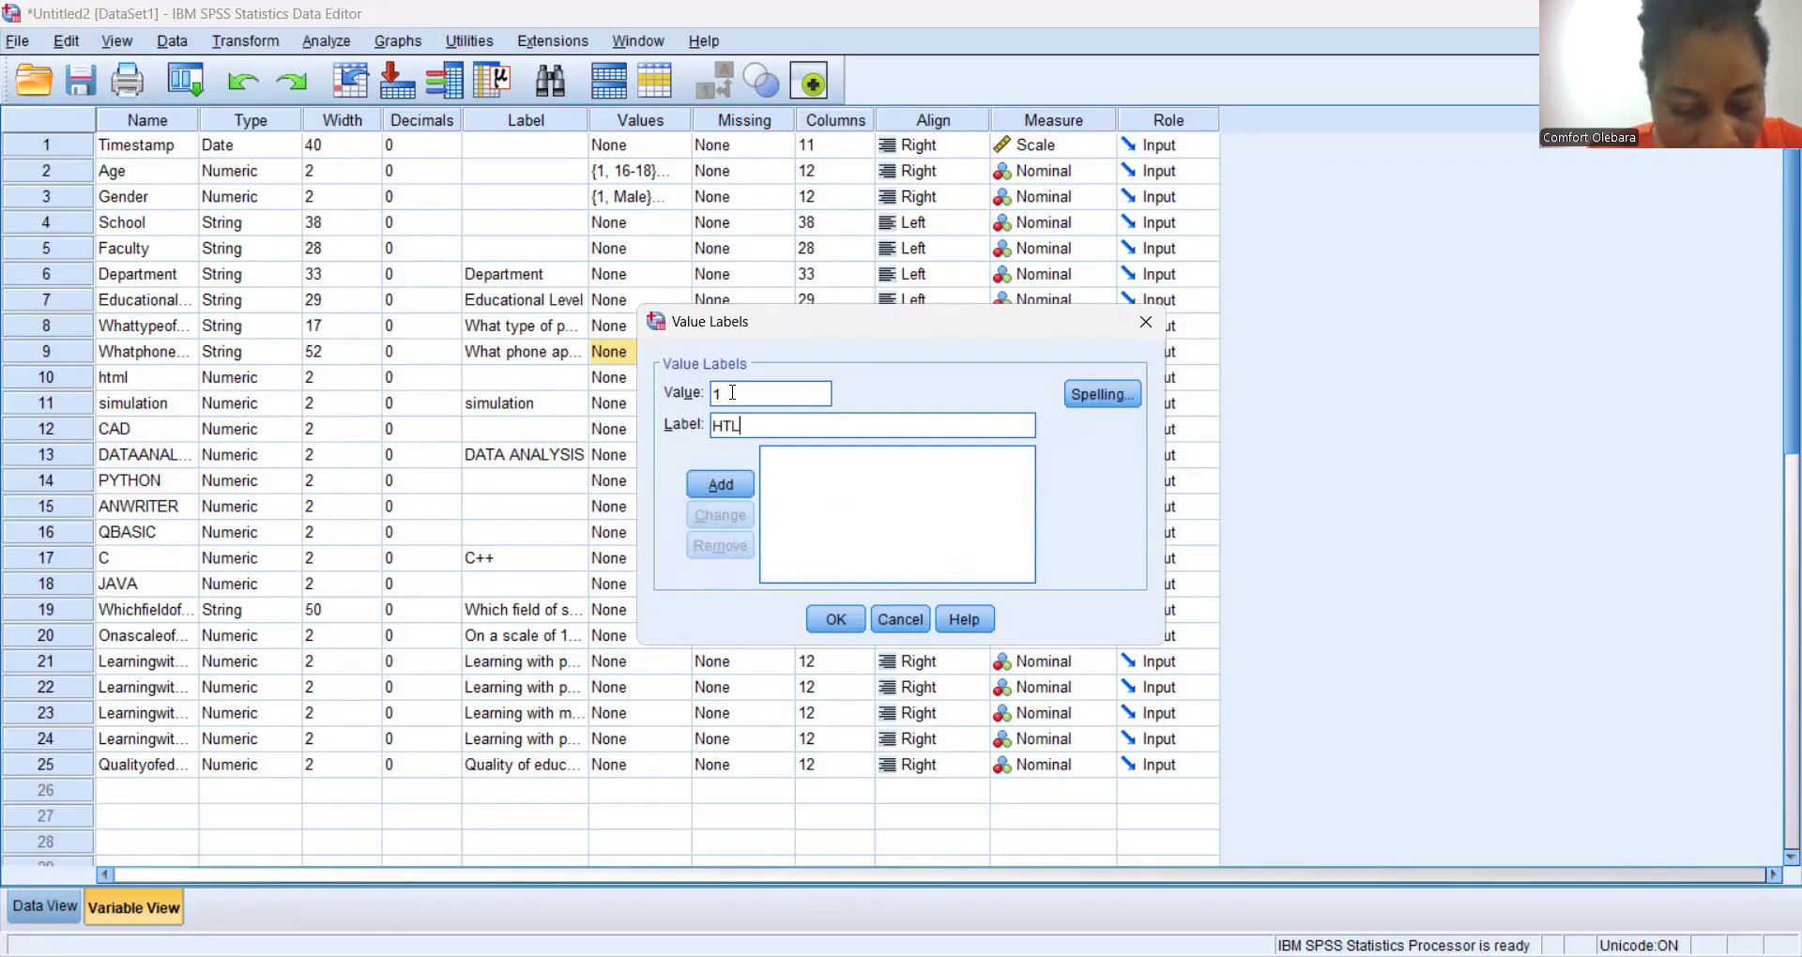
key(BackSpace)
text(ML)
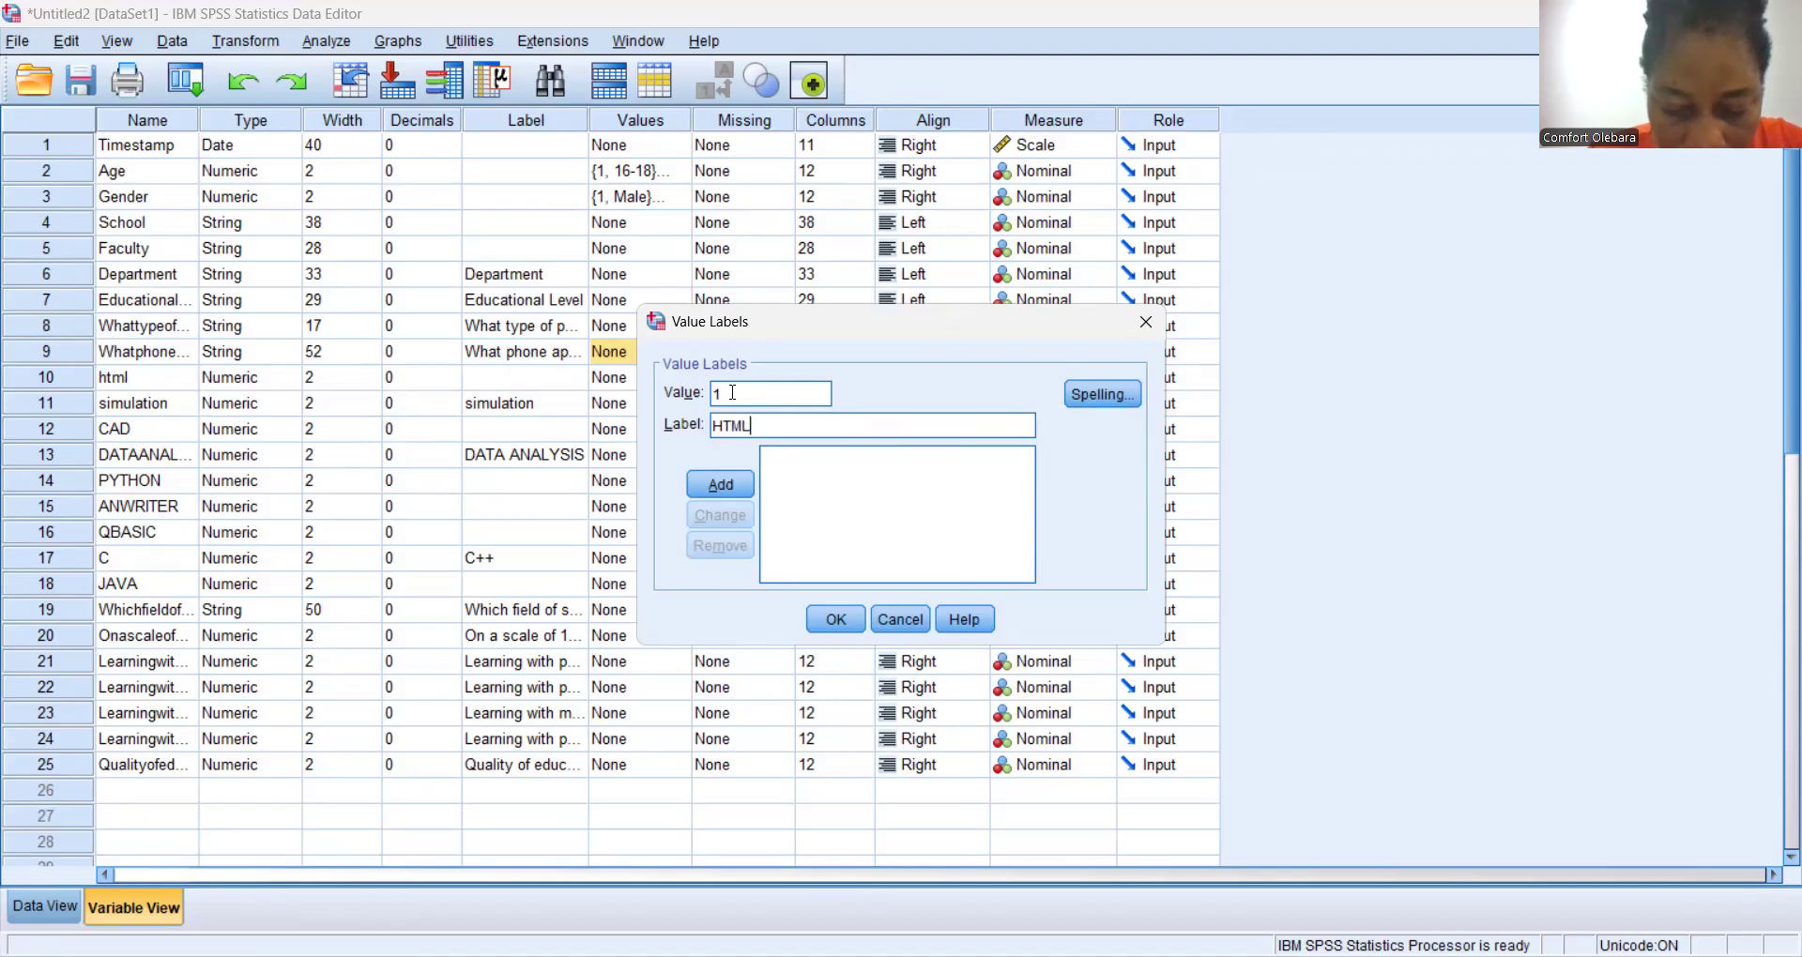
key(Return)
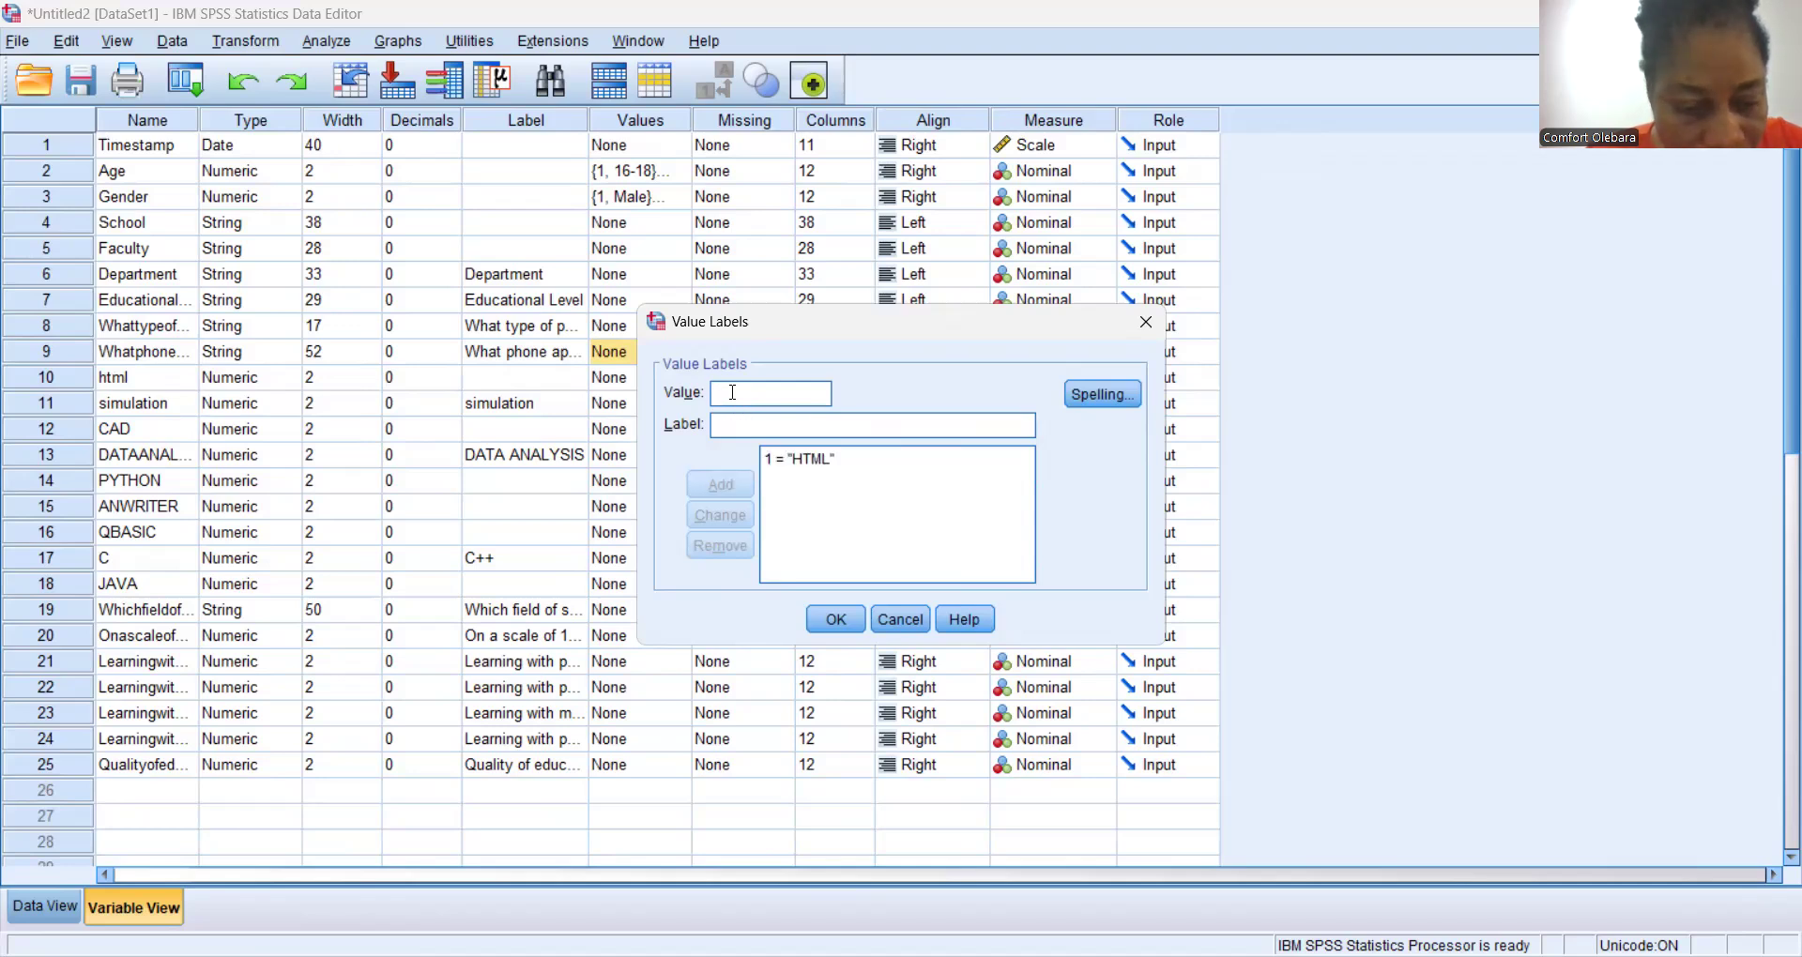
Add a value label for the phone app variable assigning 2 to "SIMULATION".
text(2)
key(Tab)
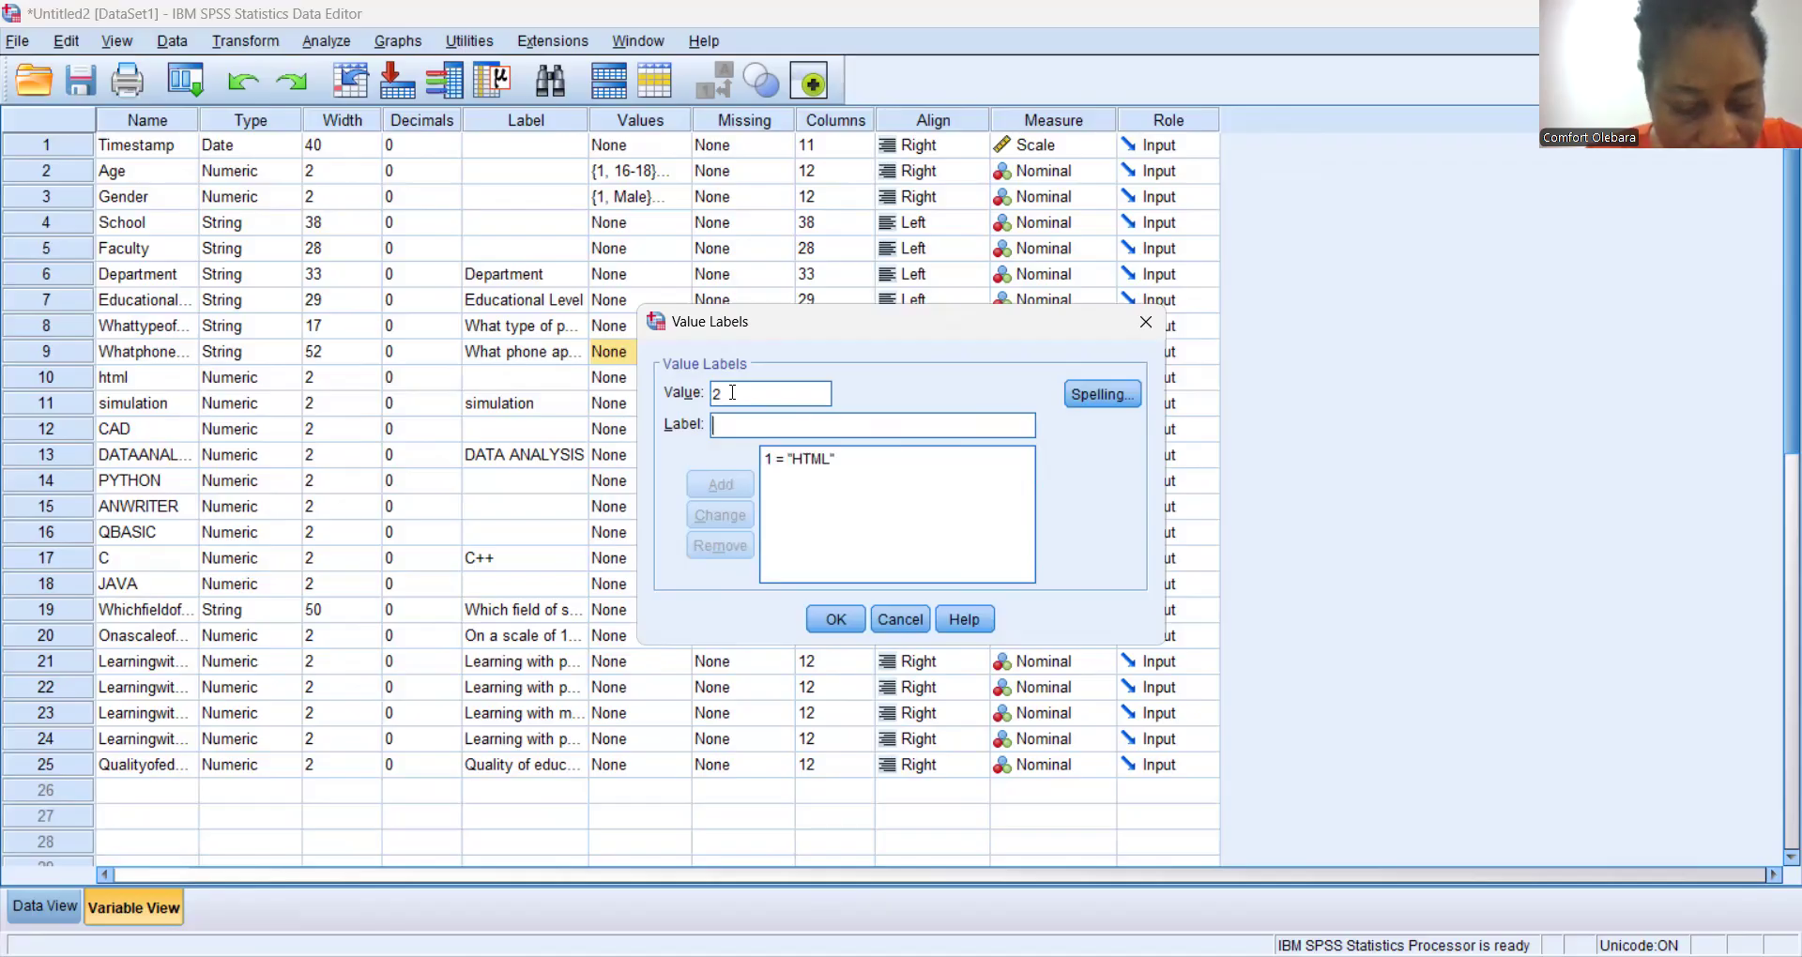
text(SIMULATO)
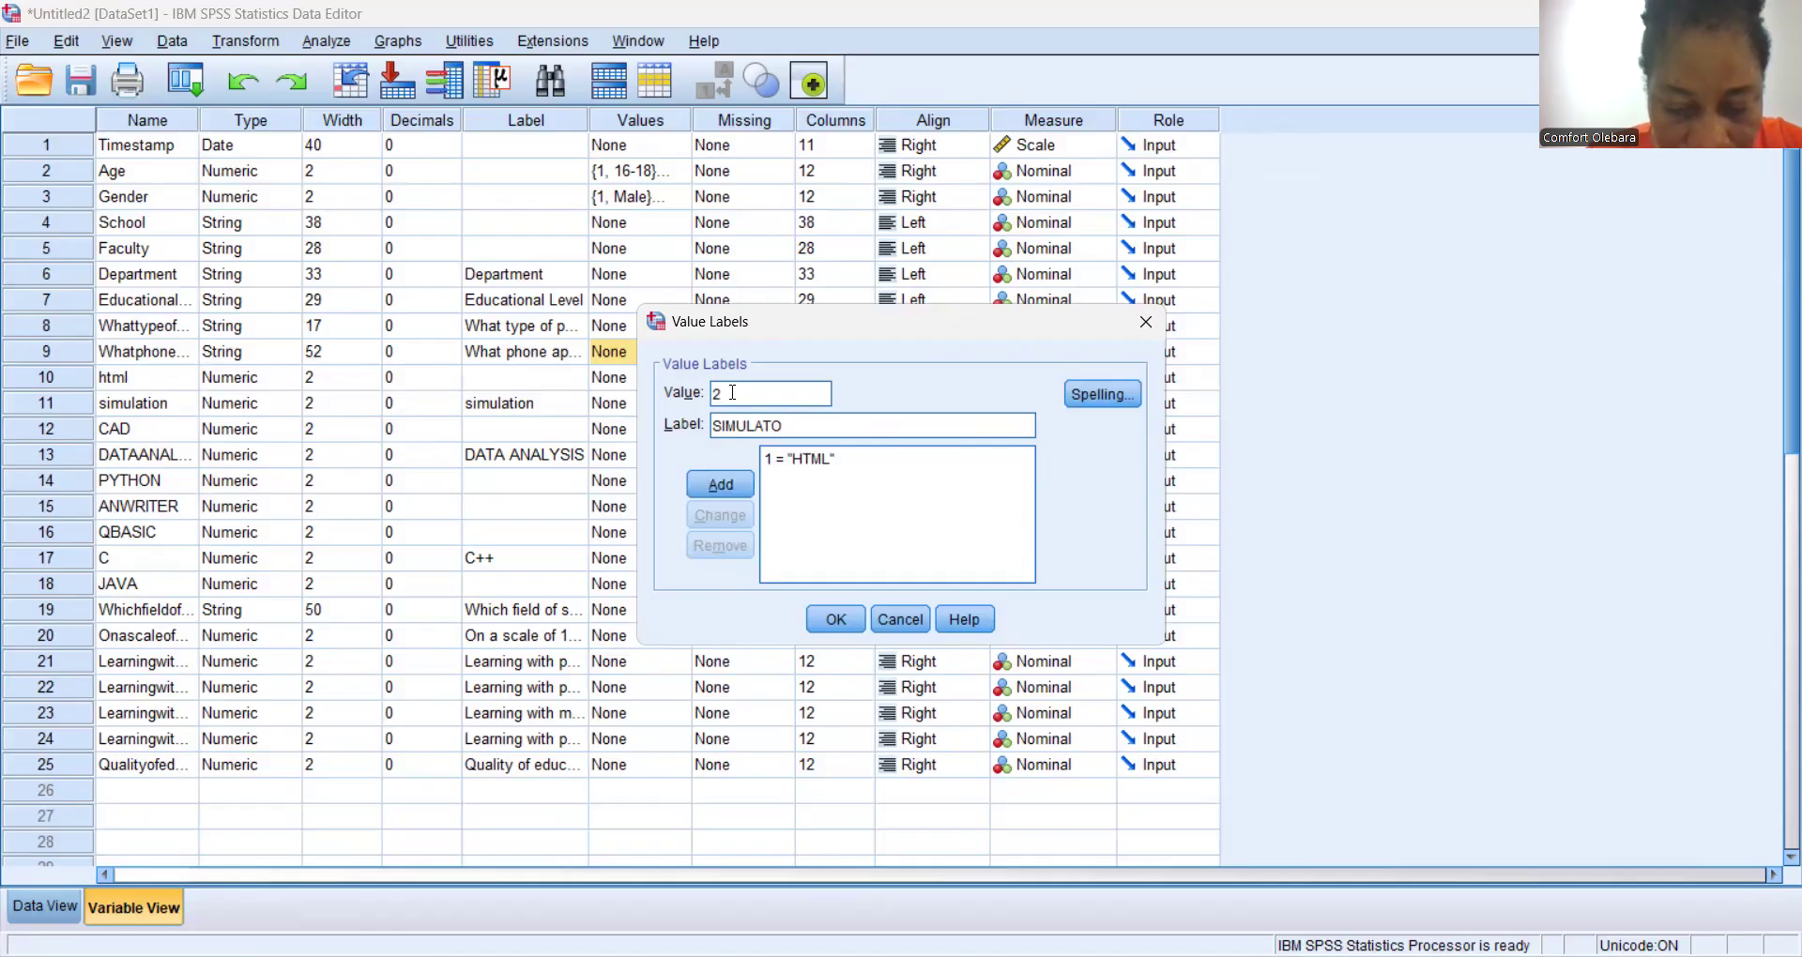
key(BackSpace)
text(ION)
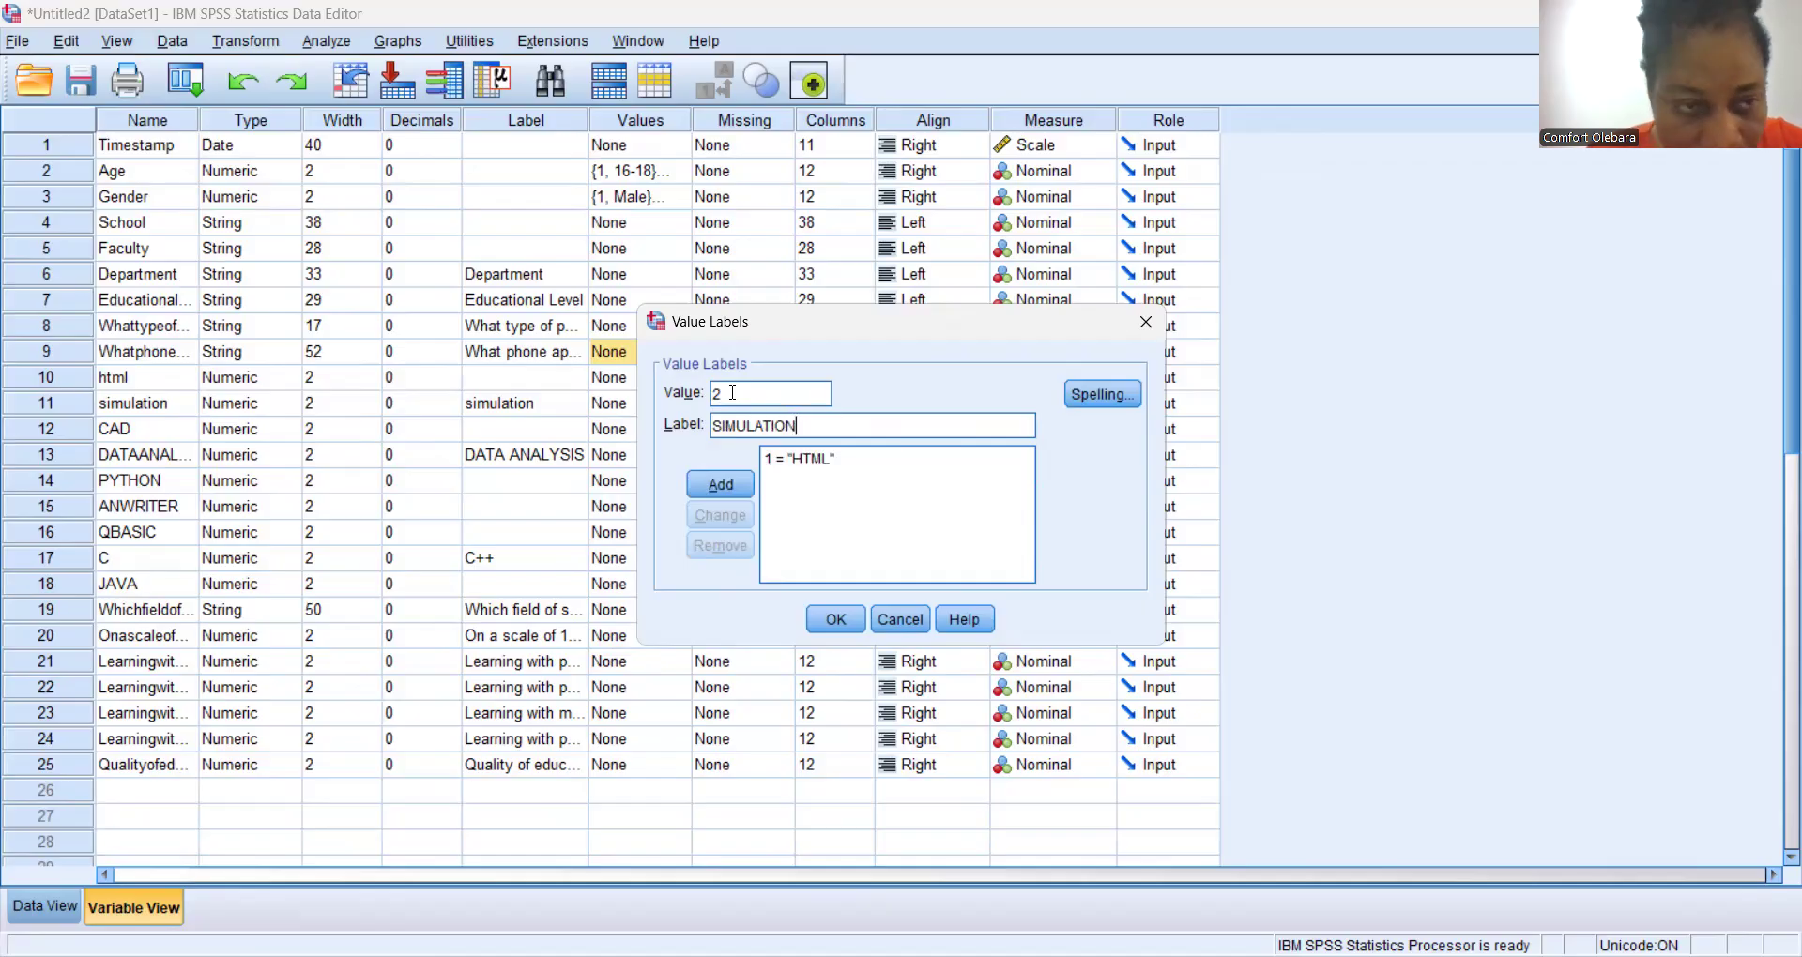
key(Return)
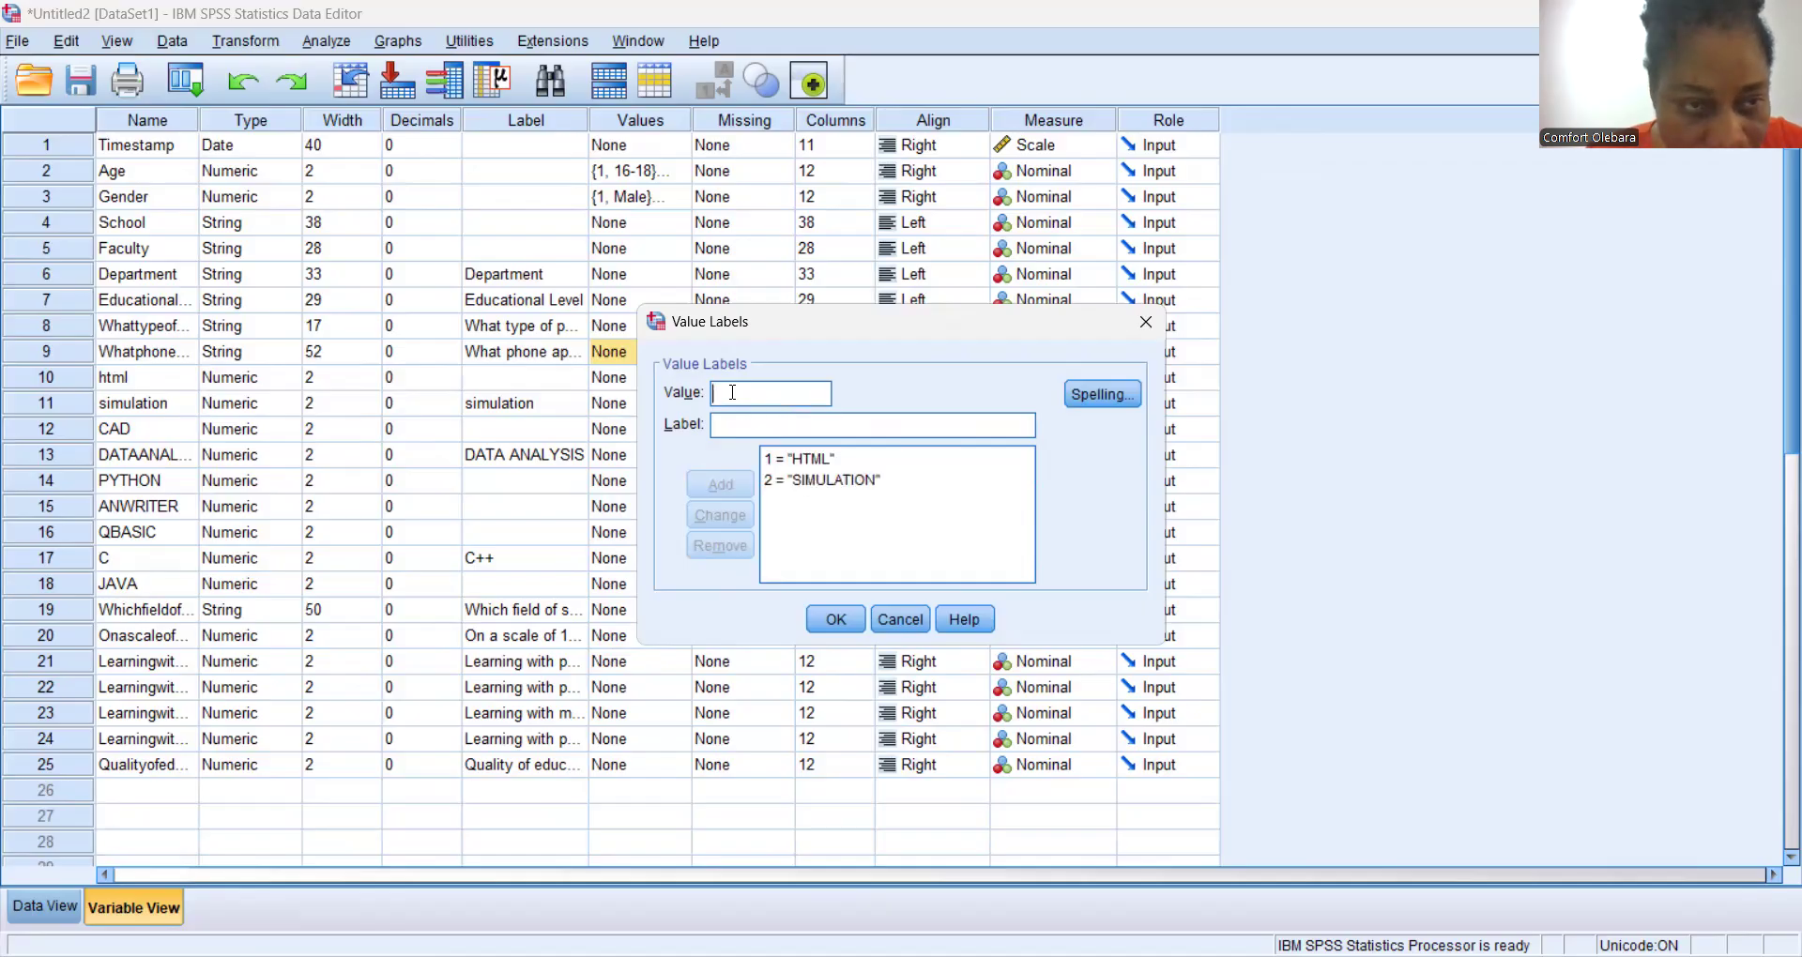
Add a value label for the phone app variable assigning 3 to "CAD".
text(3)
key(Tab)
text(CAD)
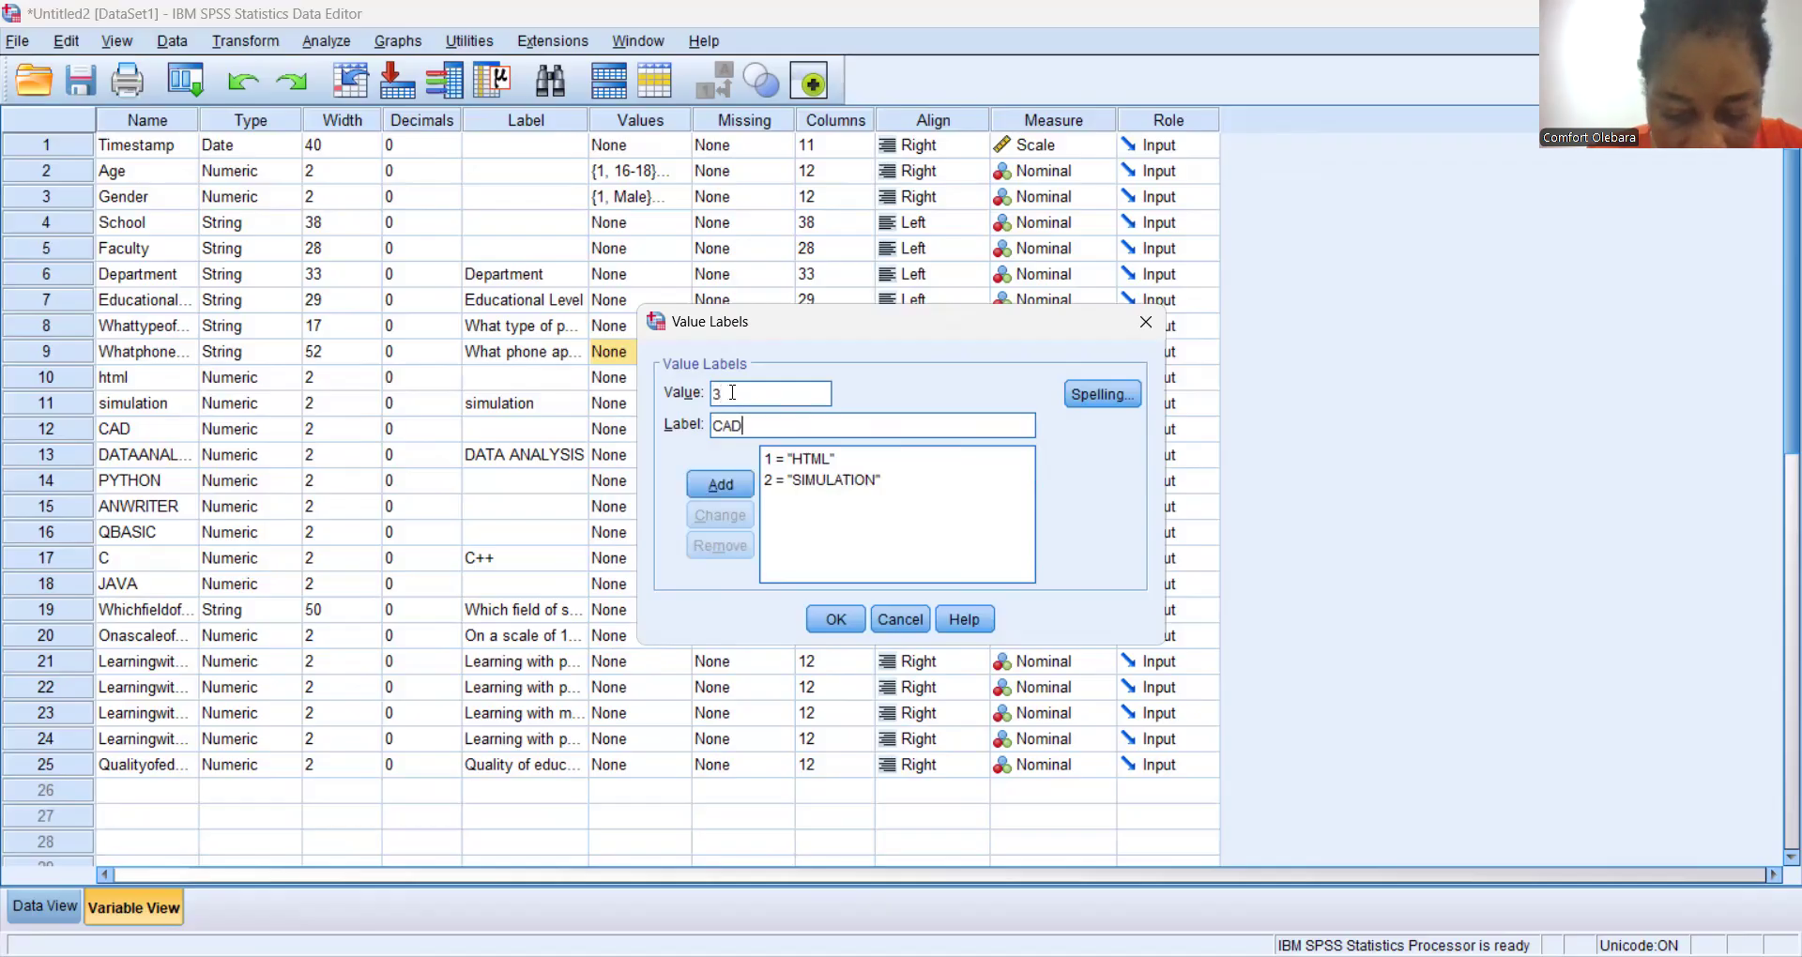
key(Return)
Add a value label for the phone app variable assigning 4 to "DATA ANALYSIS APP".
text(4)
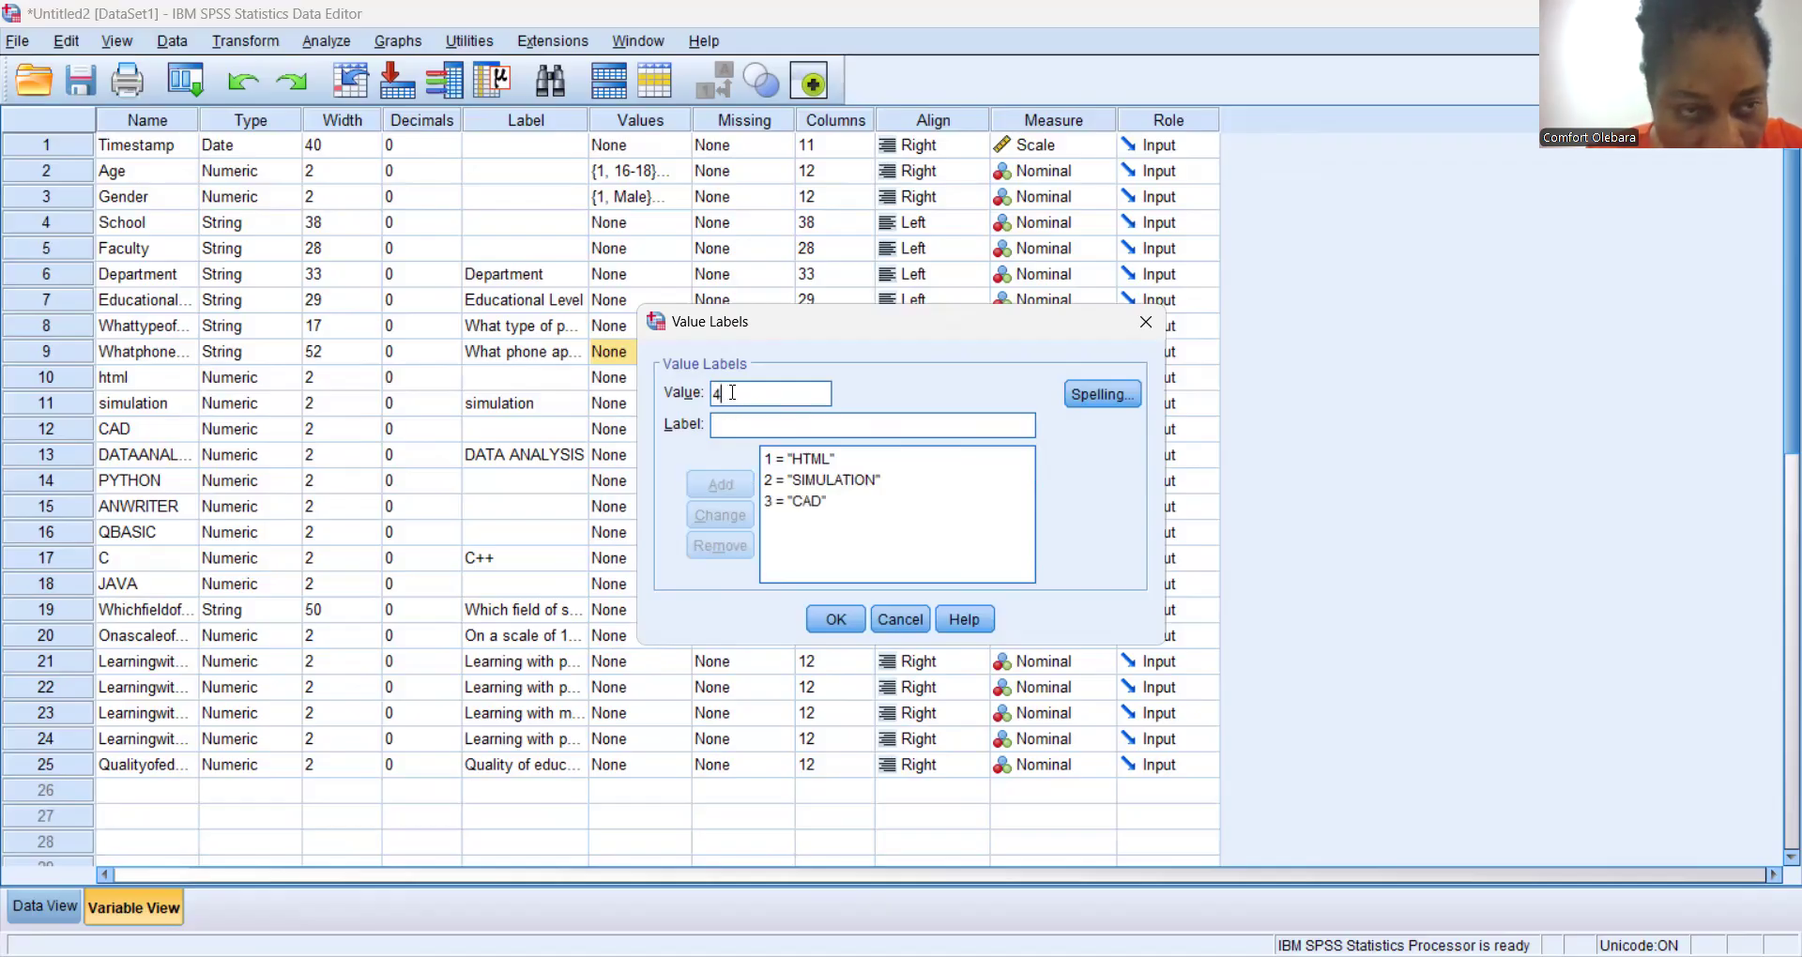
key(Tab)
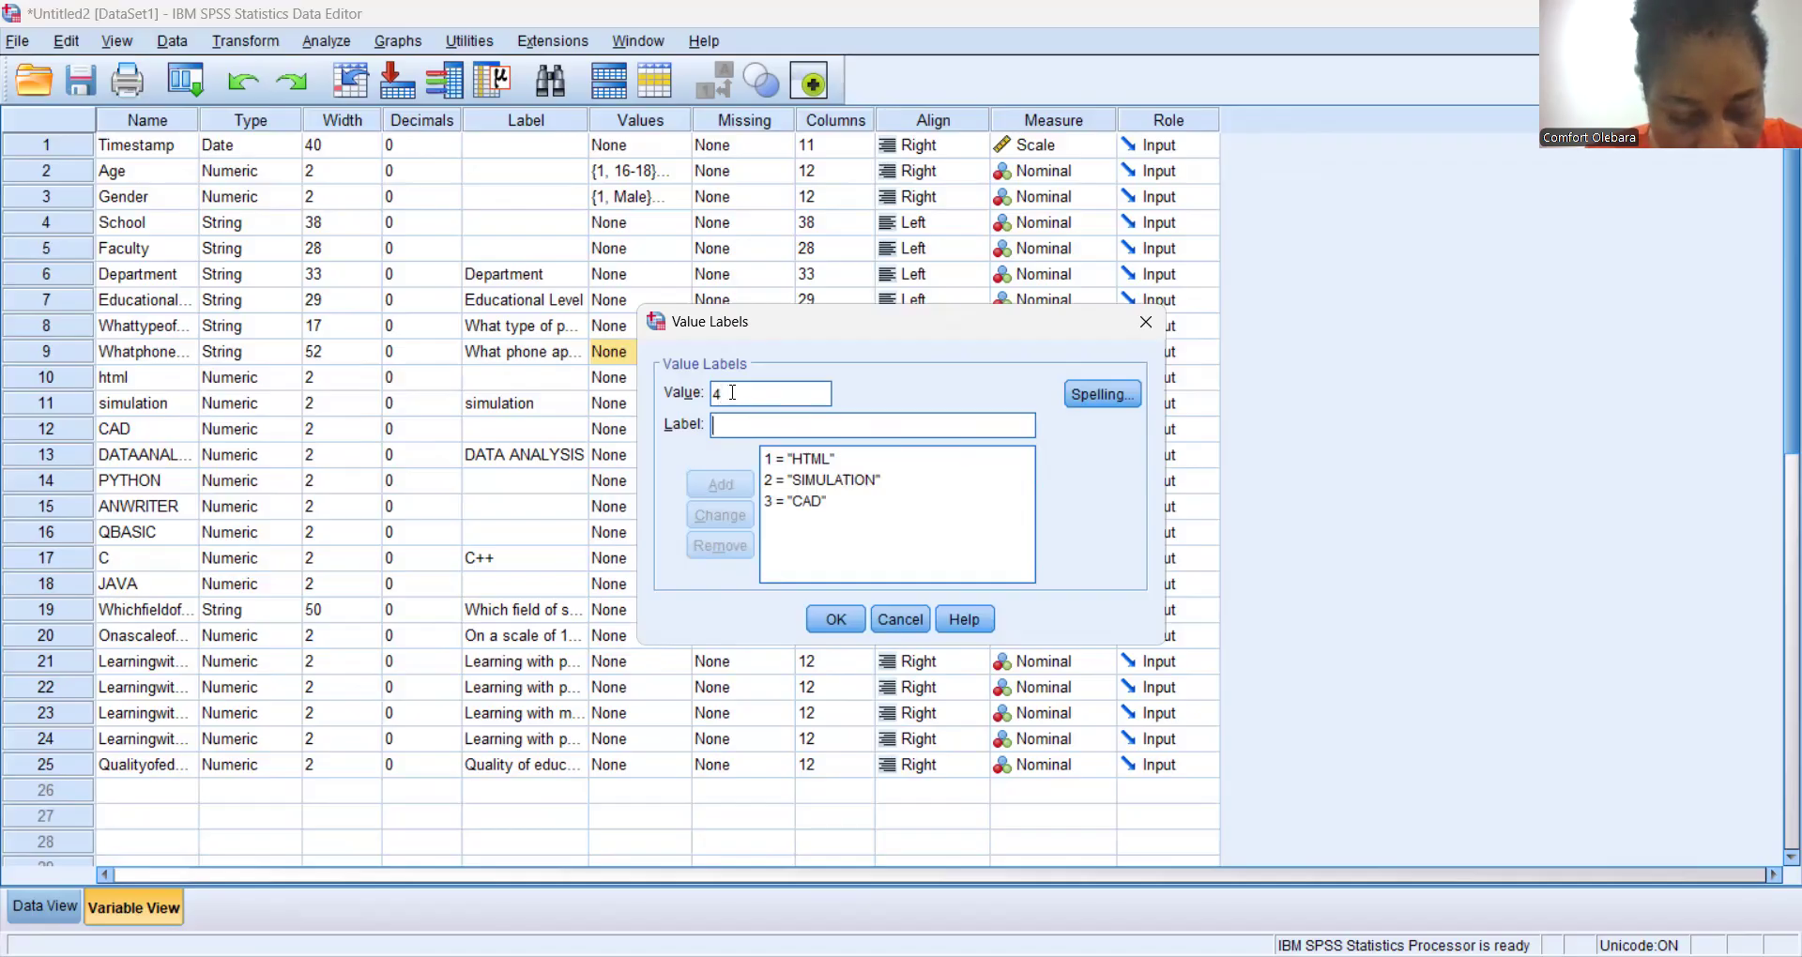
text(DATA)
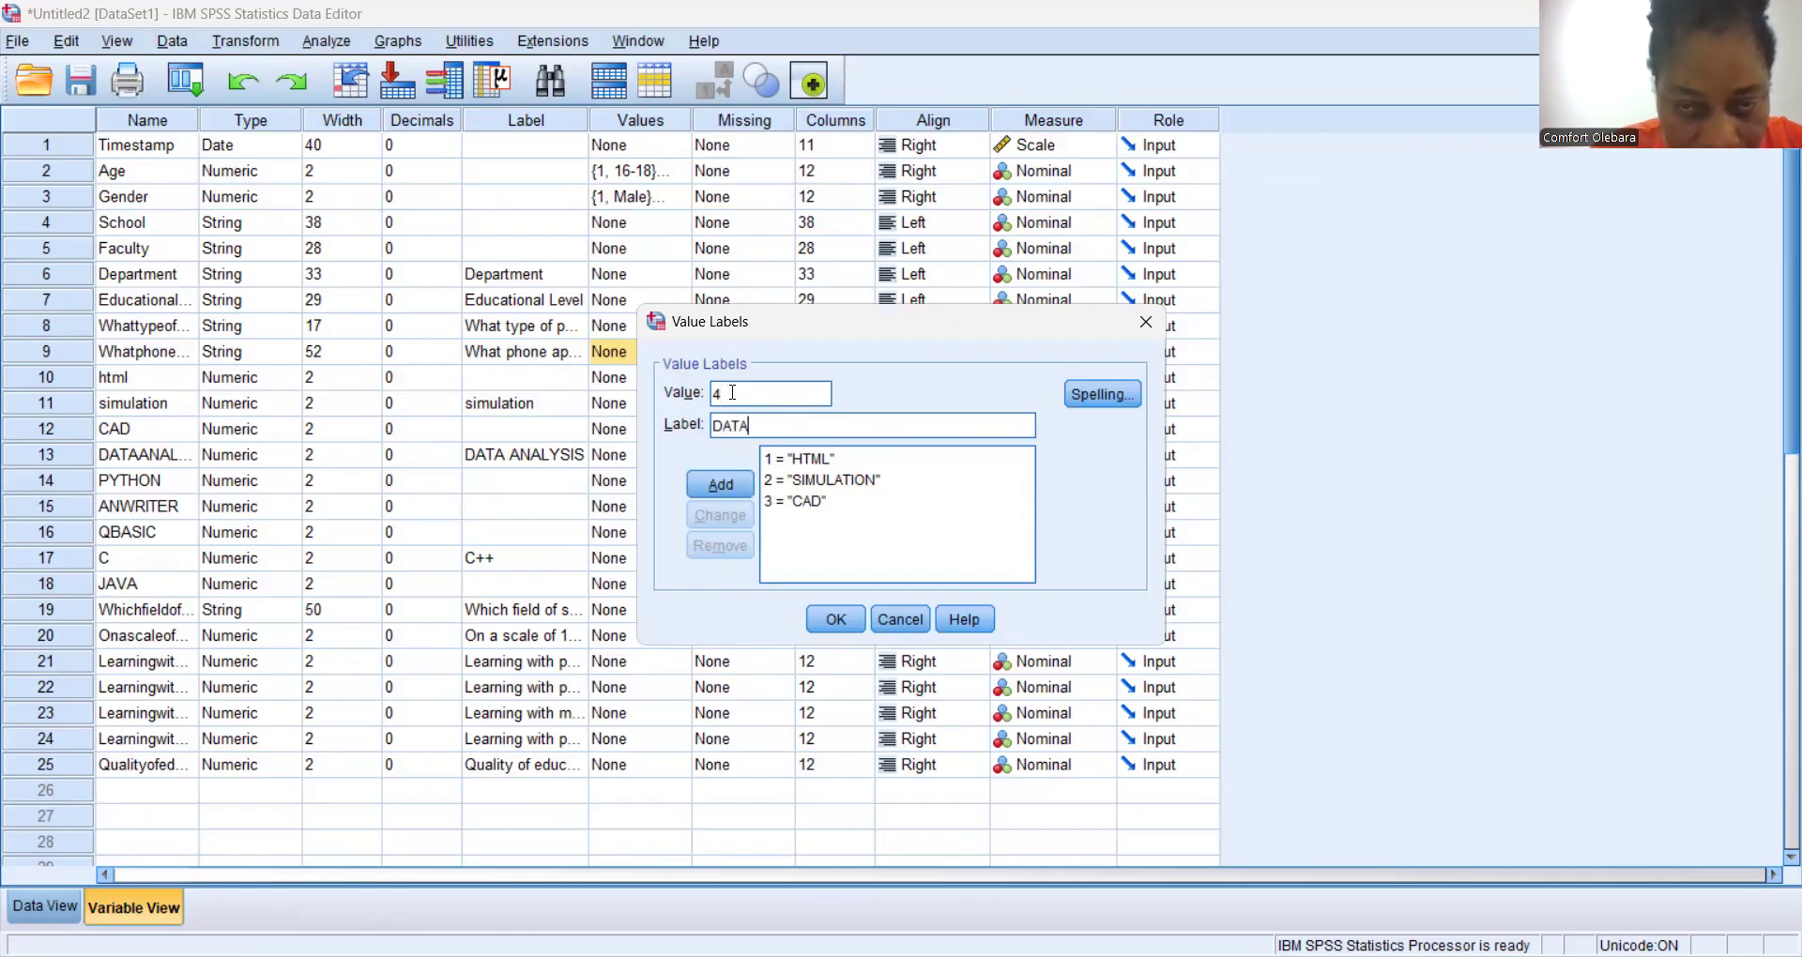
text( A)
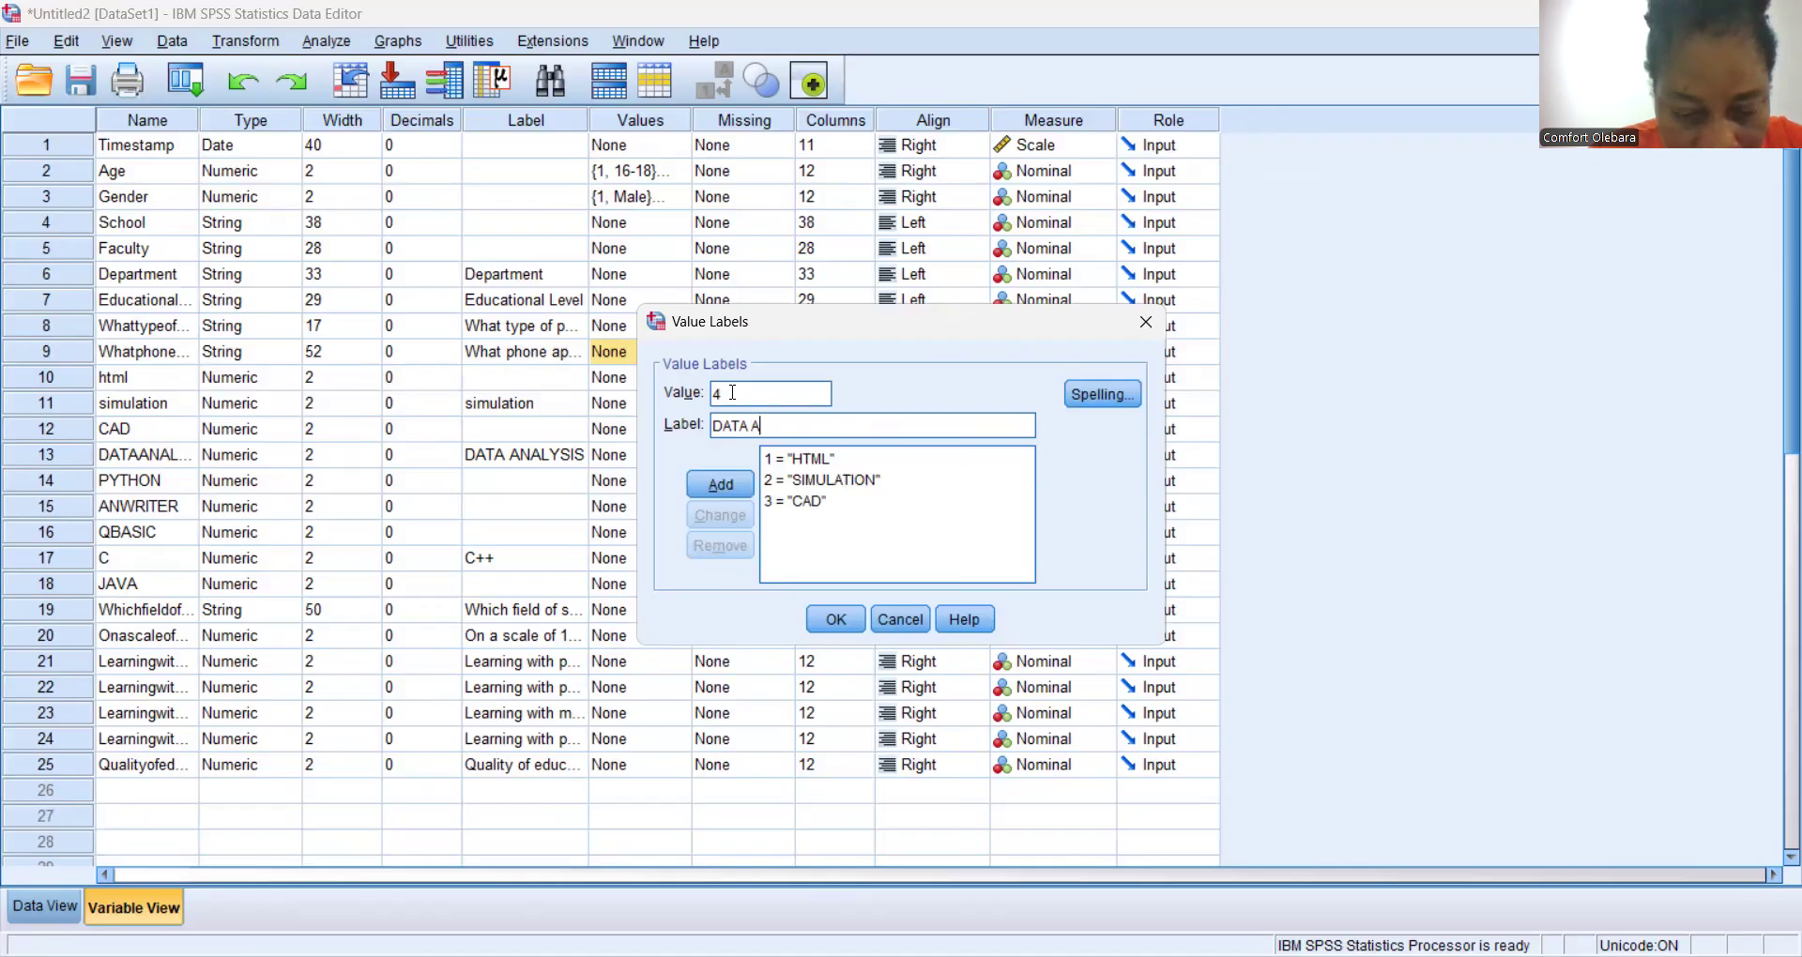
text(NALYSI)
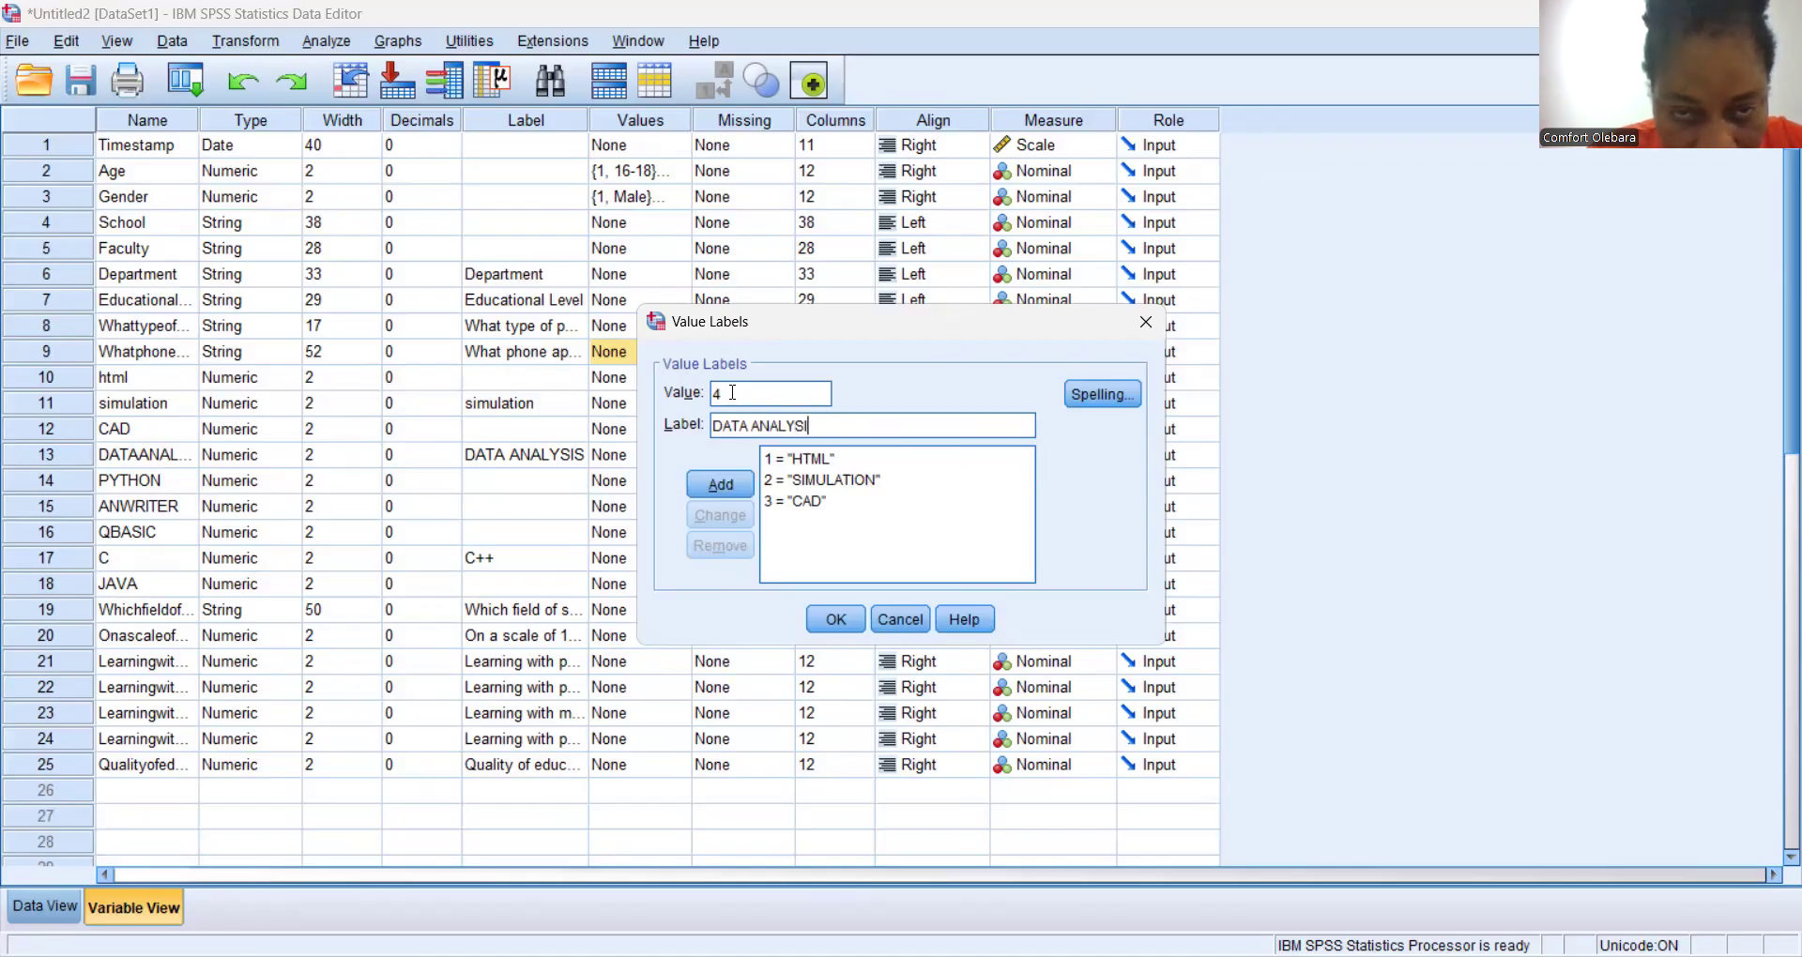
text(S APP)
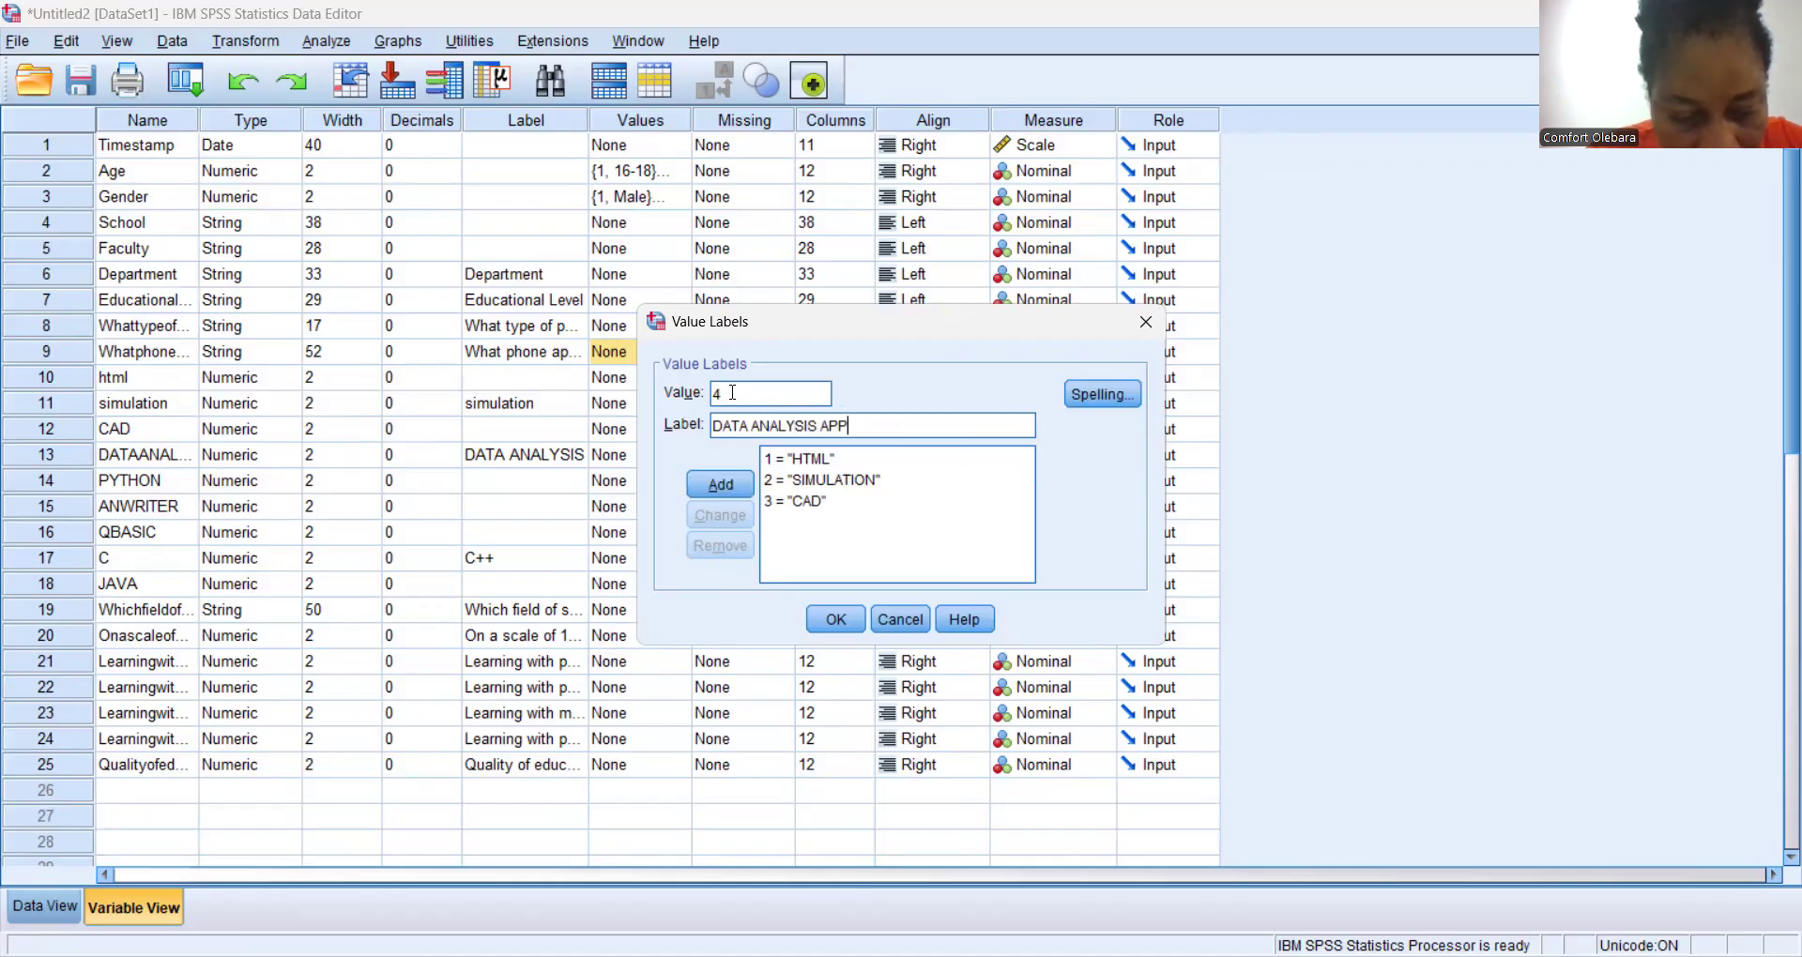
key(Return)
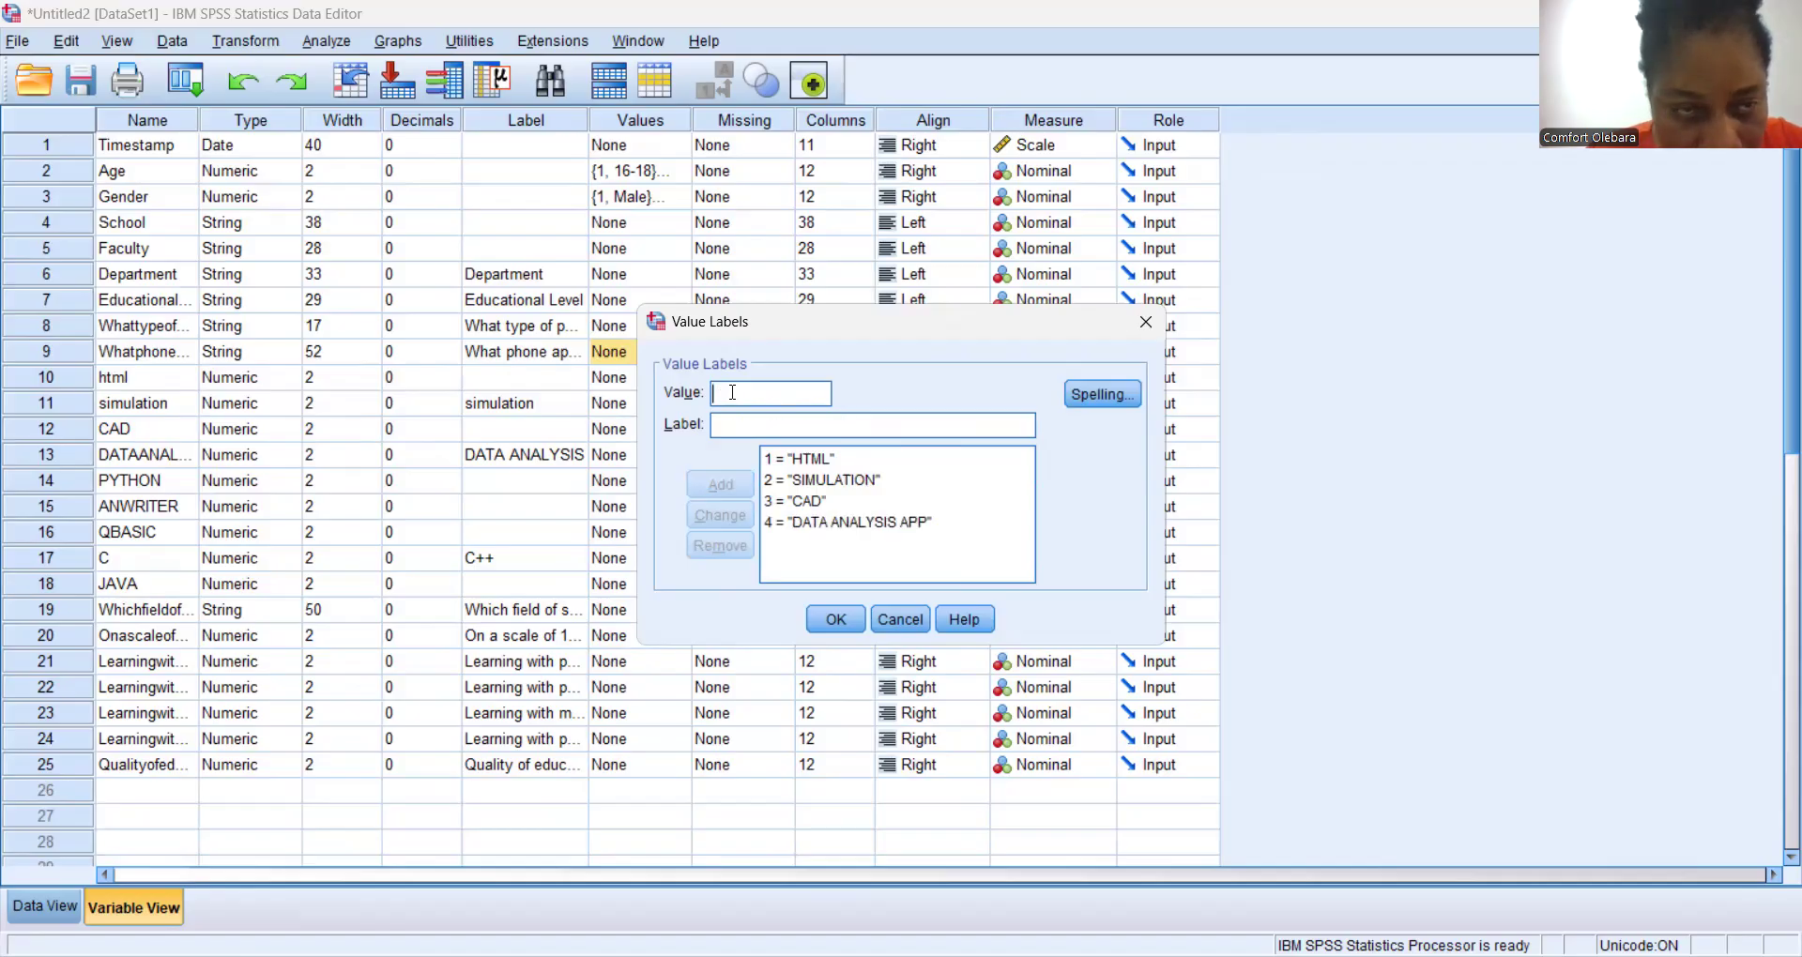
Add a value label for the phone app variable assigning 5 to "PYTHON".
text(5)
key(Tab)
text(P)
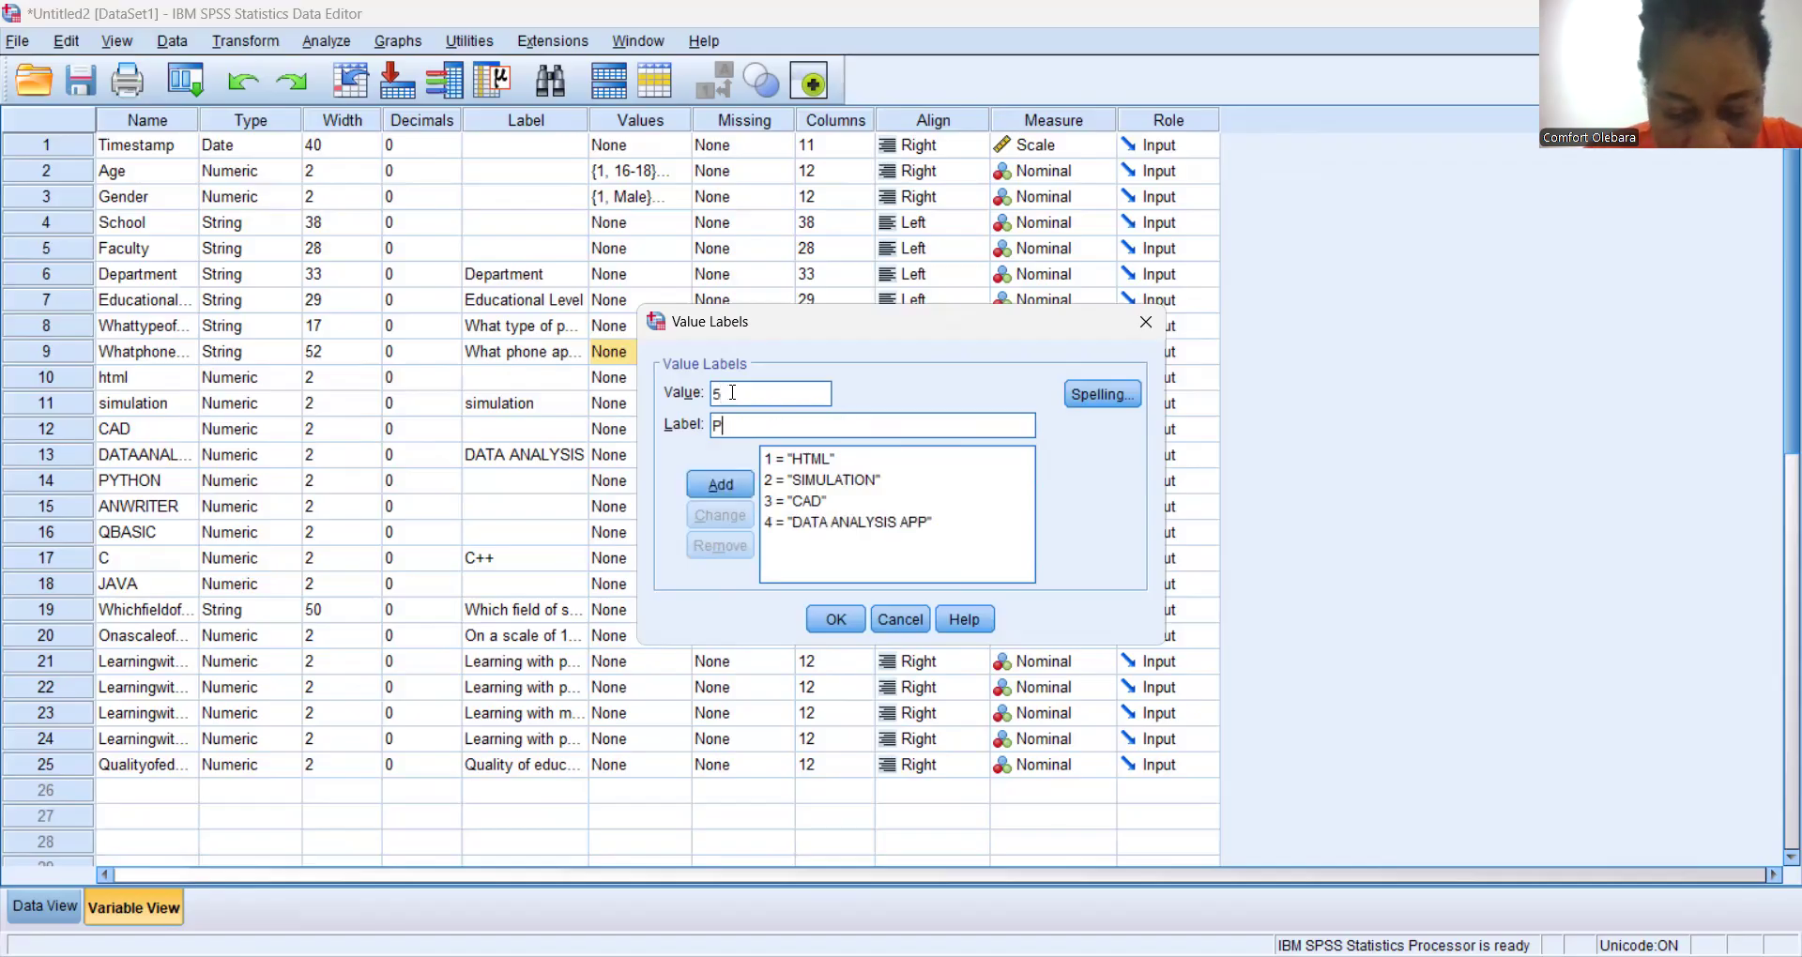
text(YH)
key(BackSpace)
text(THON)
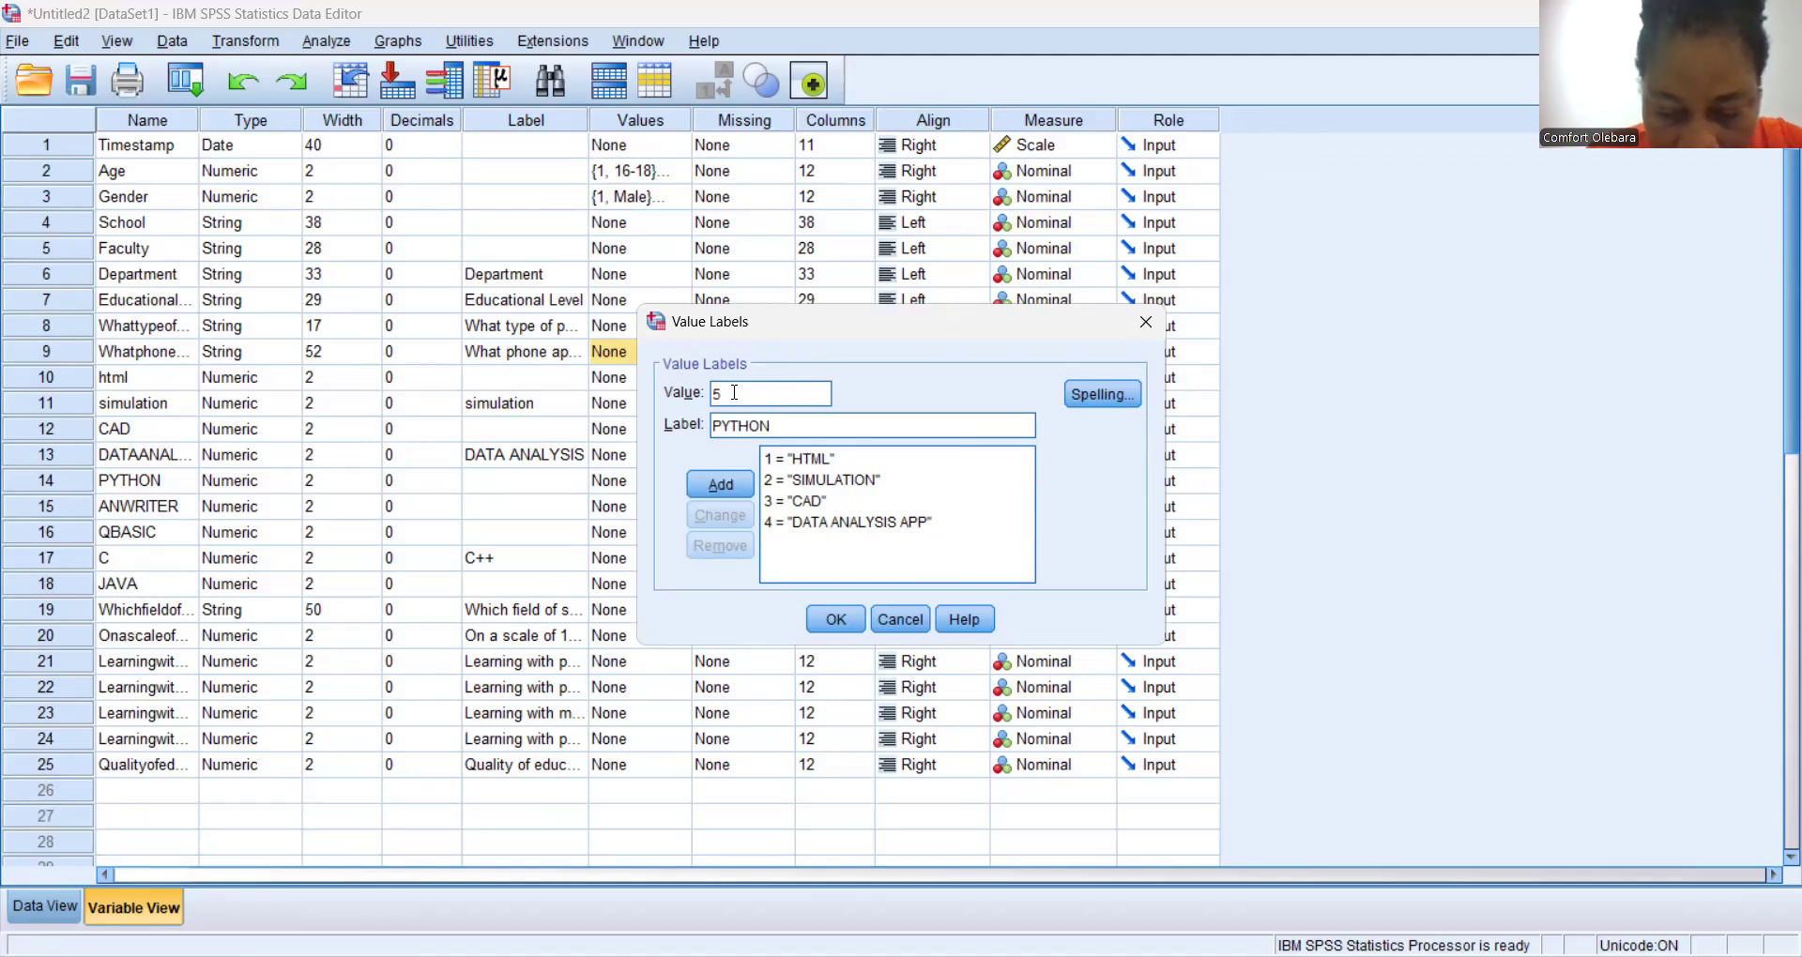
key(Return)
Add a value label for the phone app variable assigning 6 to "ANWRITER".
text(6)
key(Tab)
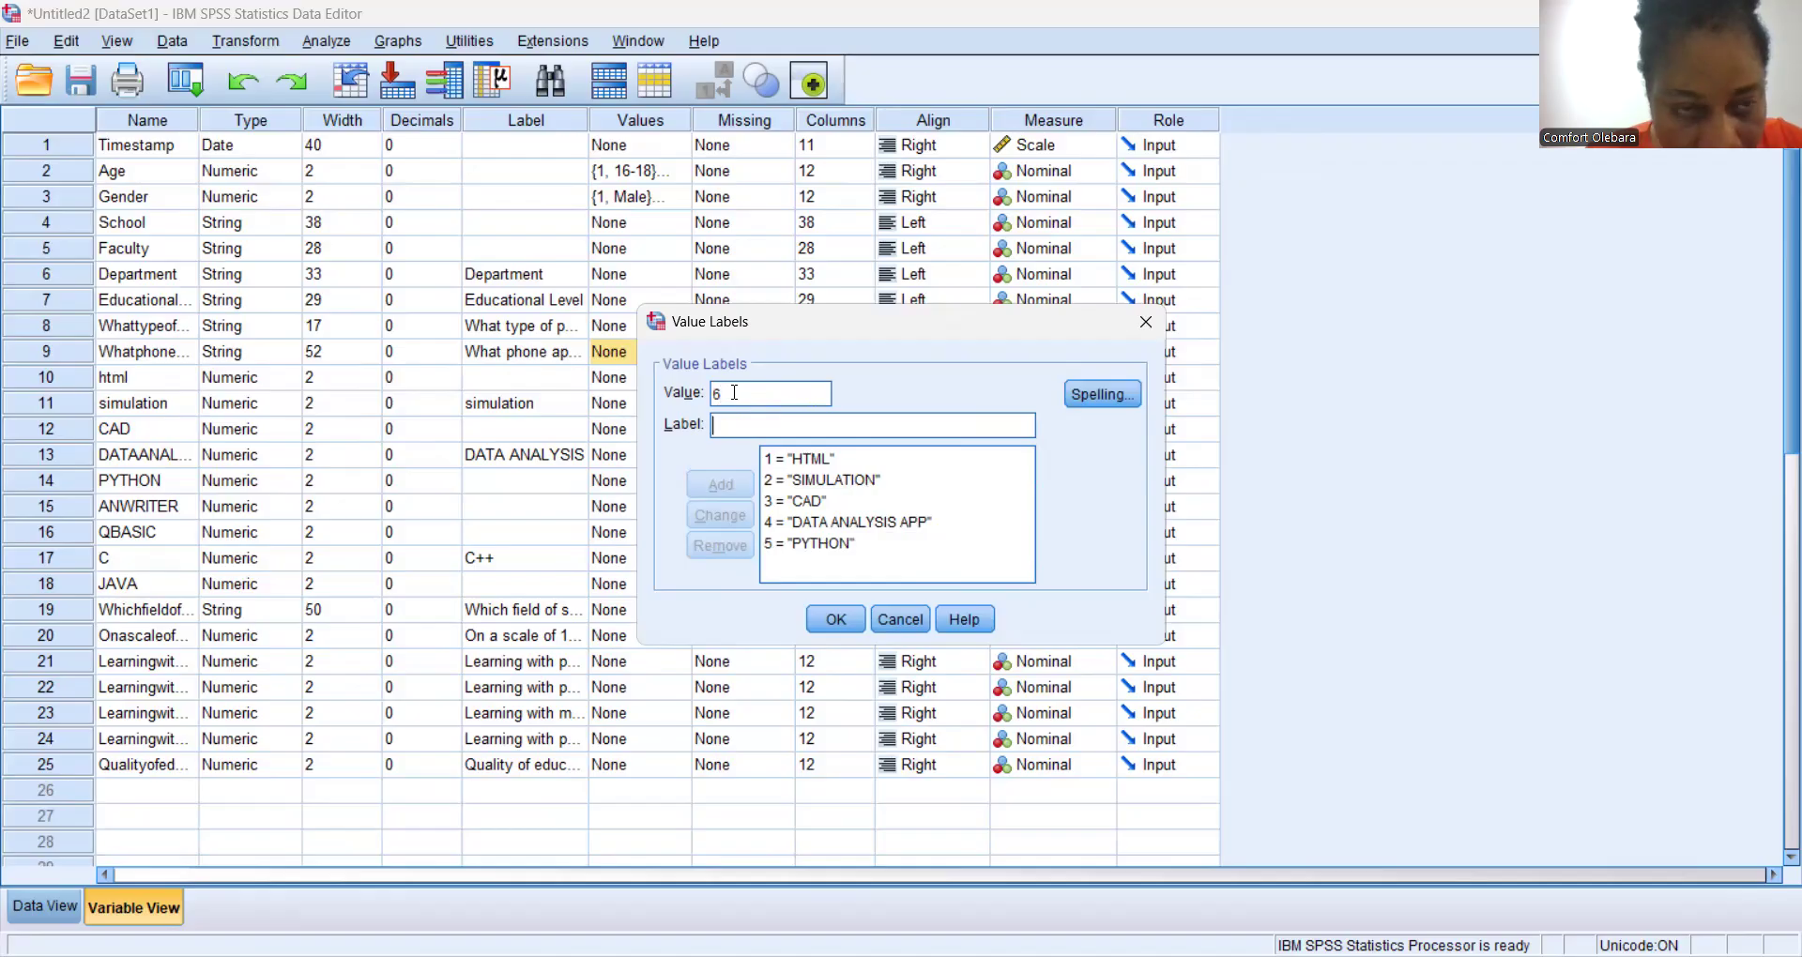
text(A)
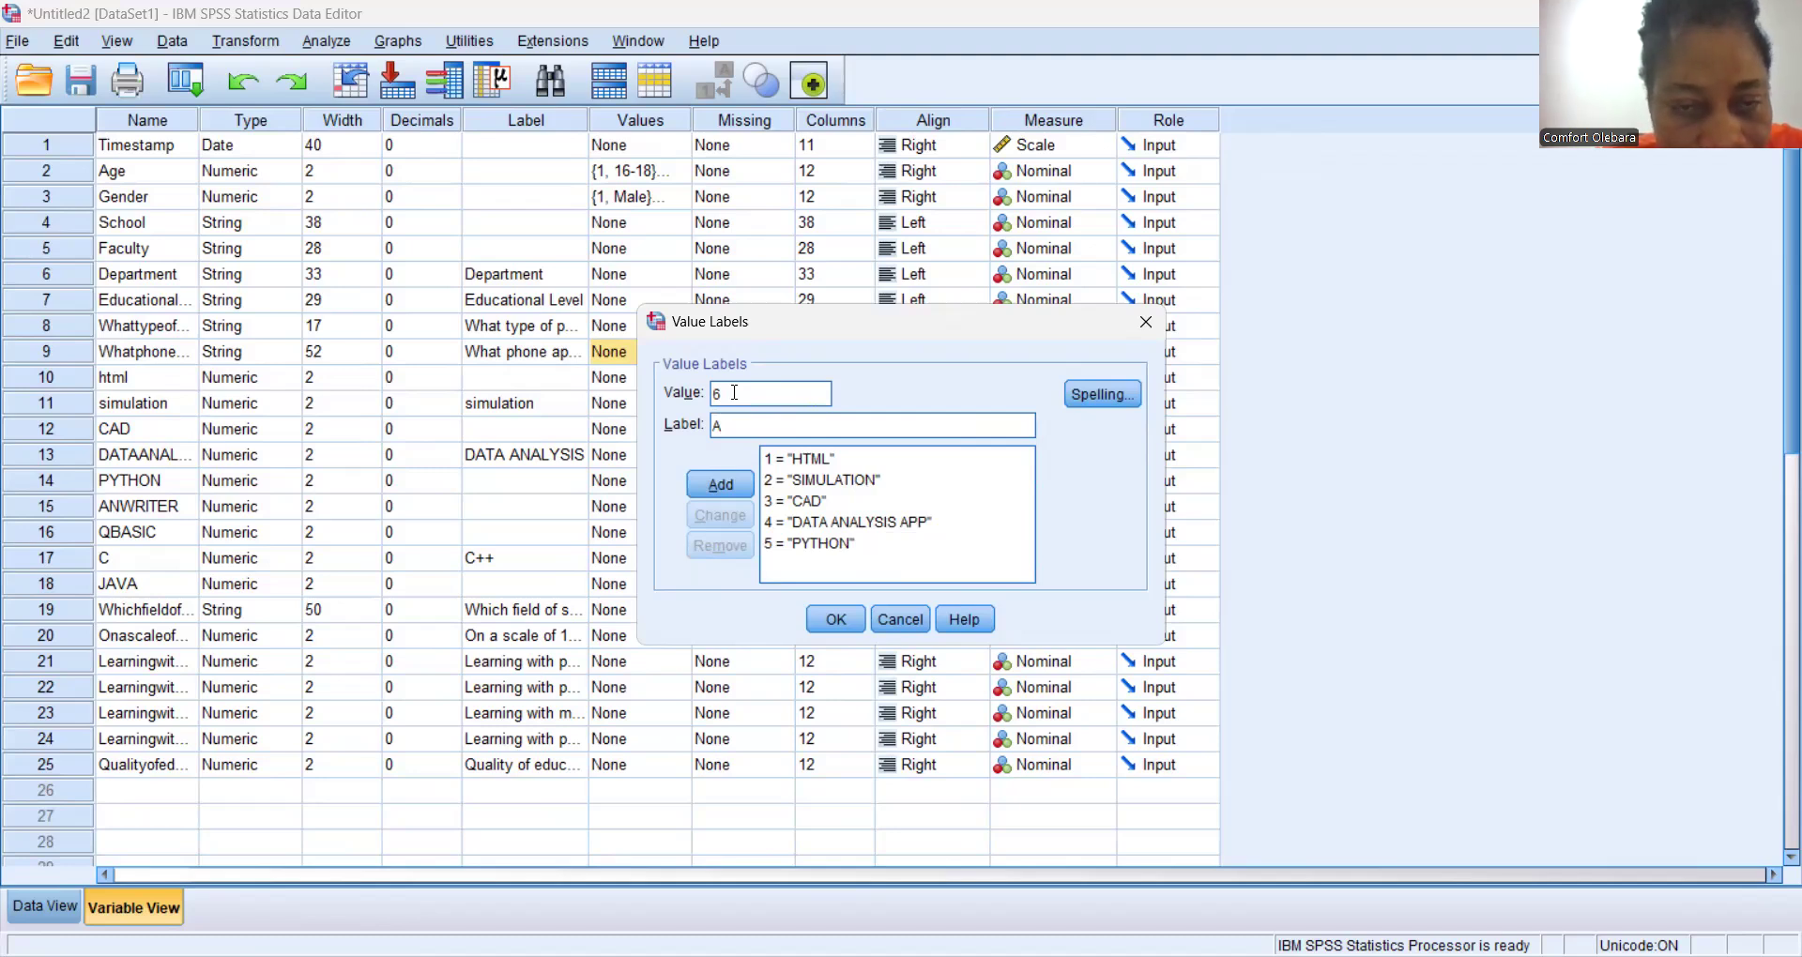
text(N)
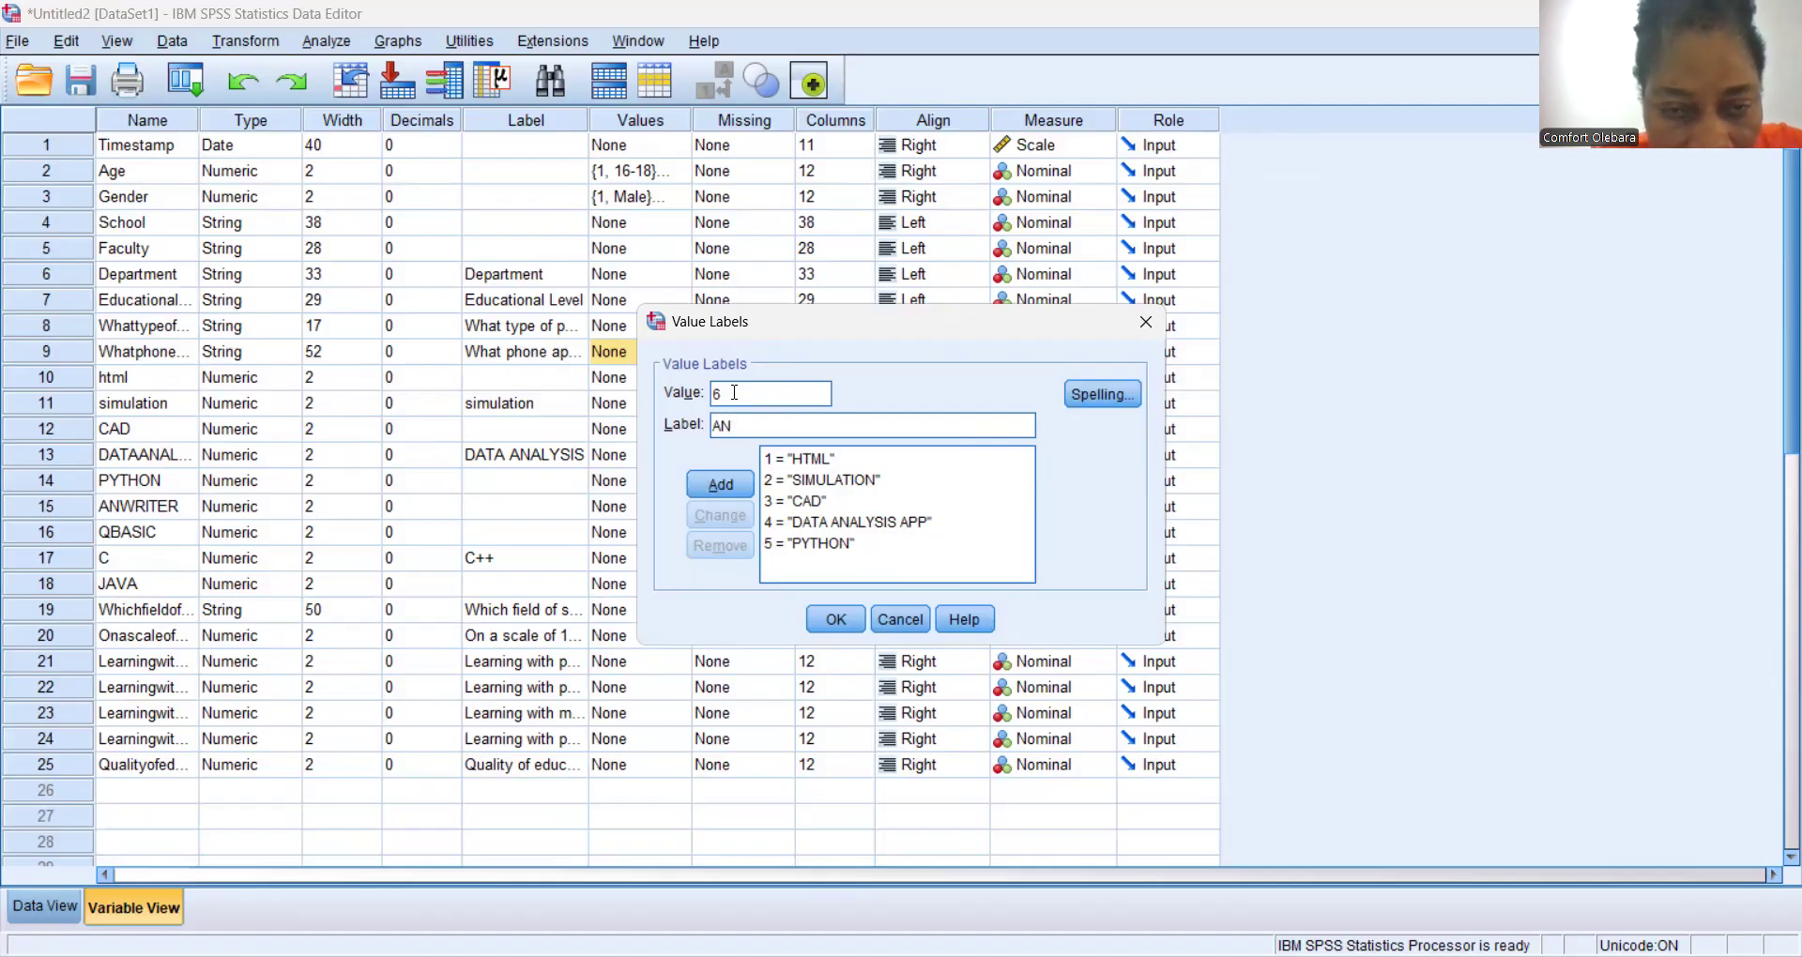
text(WR)
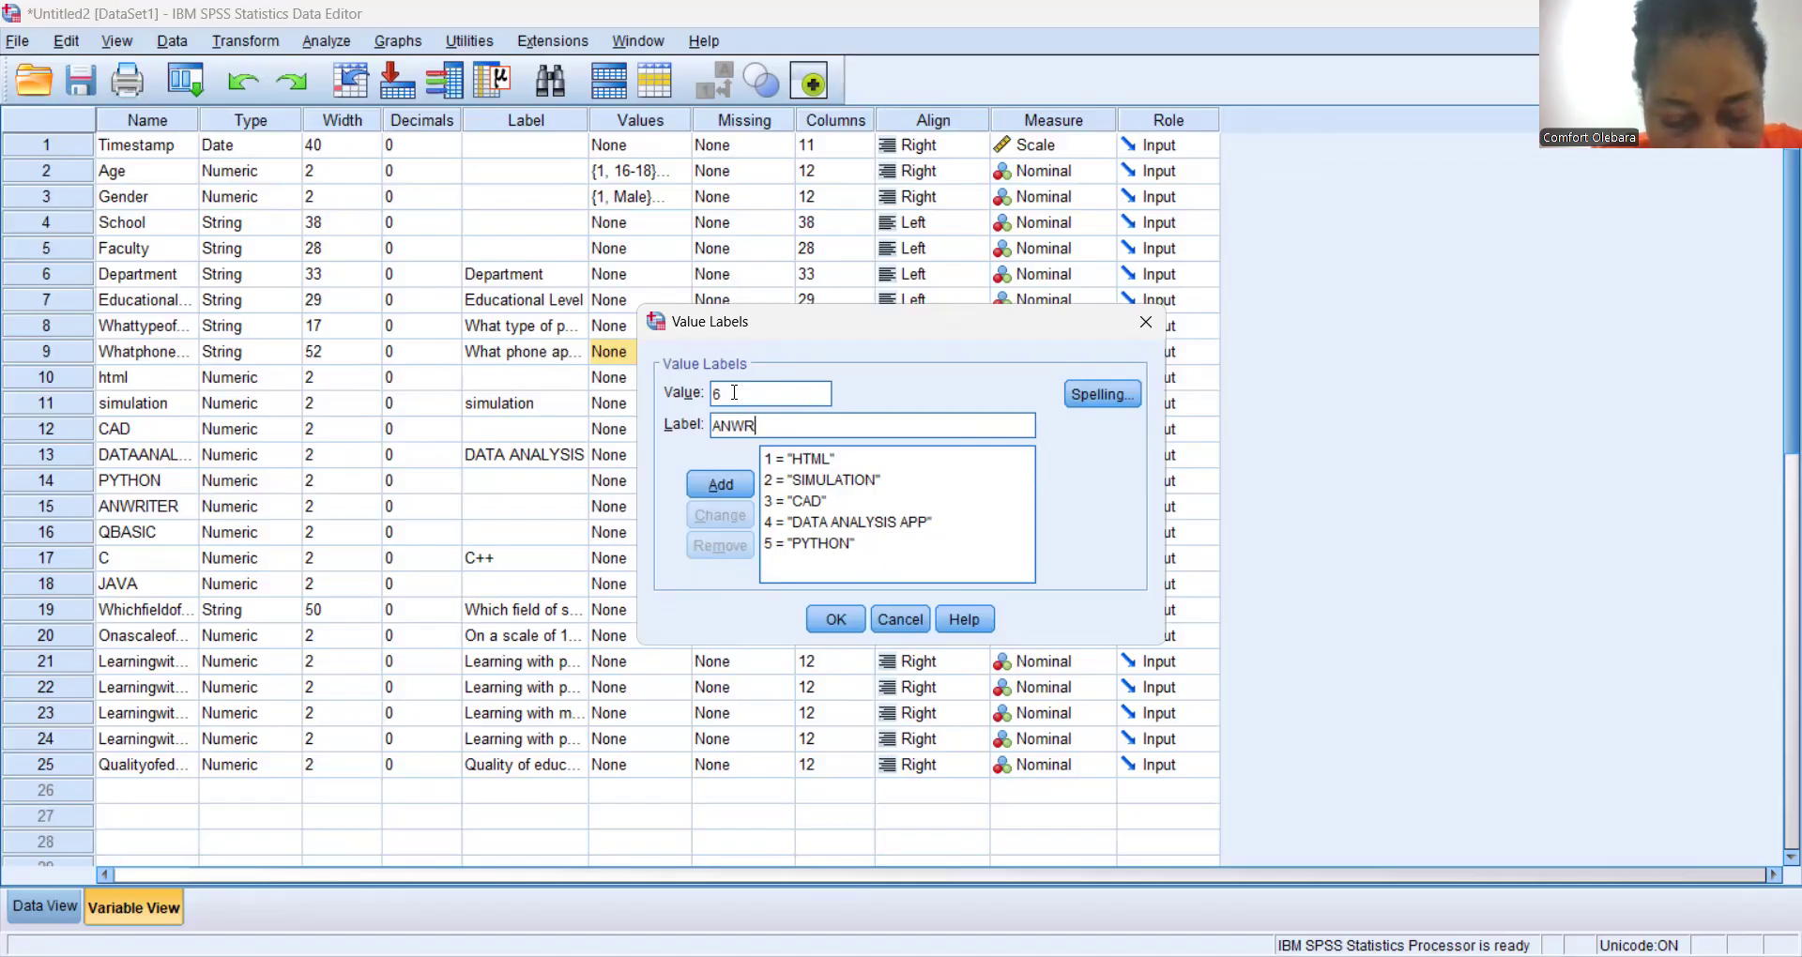
text(ITER)
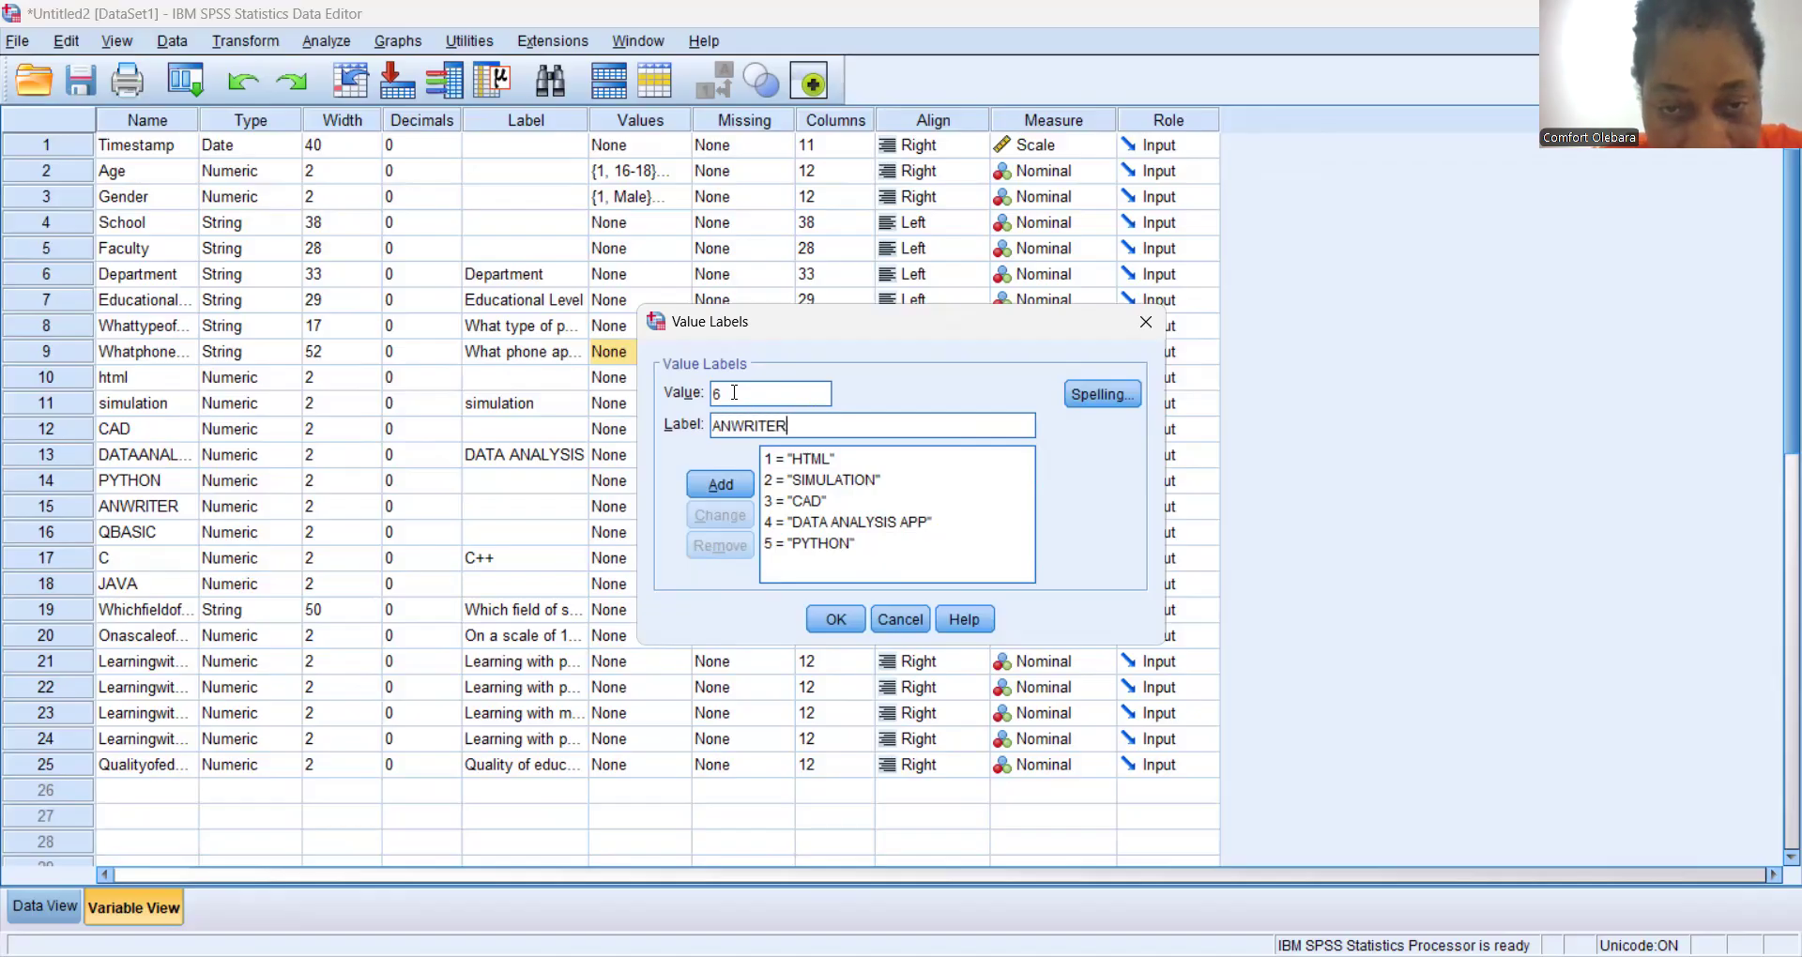
key(alt+a)
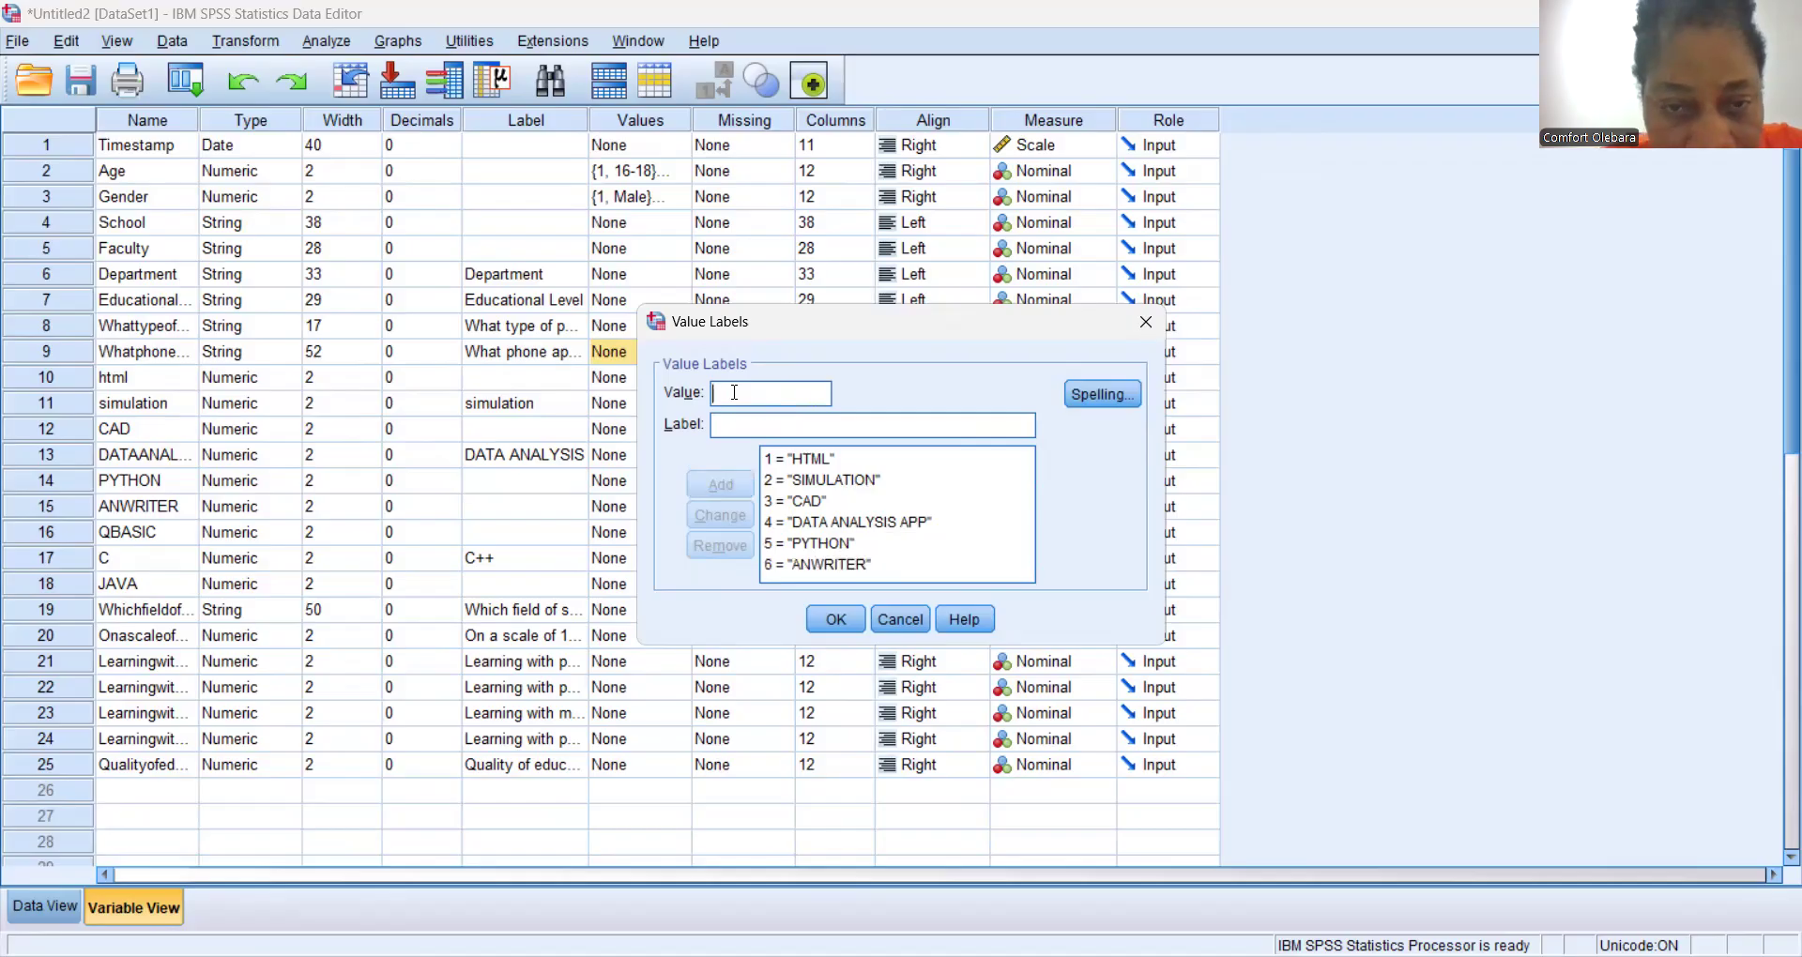
Add a value label for the phone app variable assigning 7 to "QBASIC".
text(7)
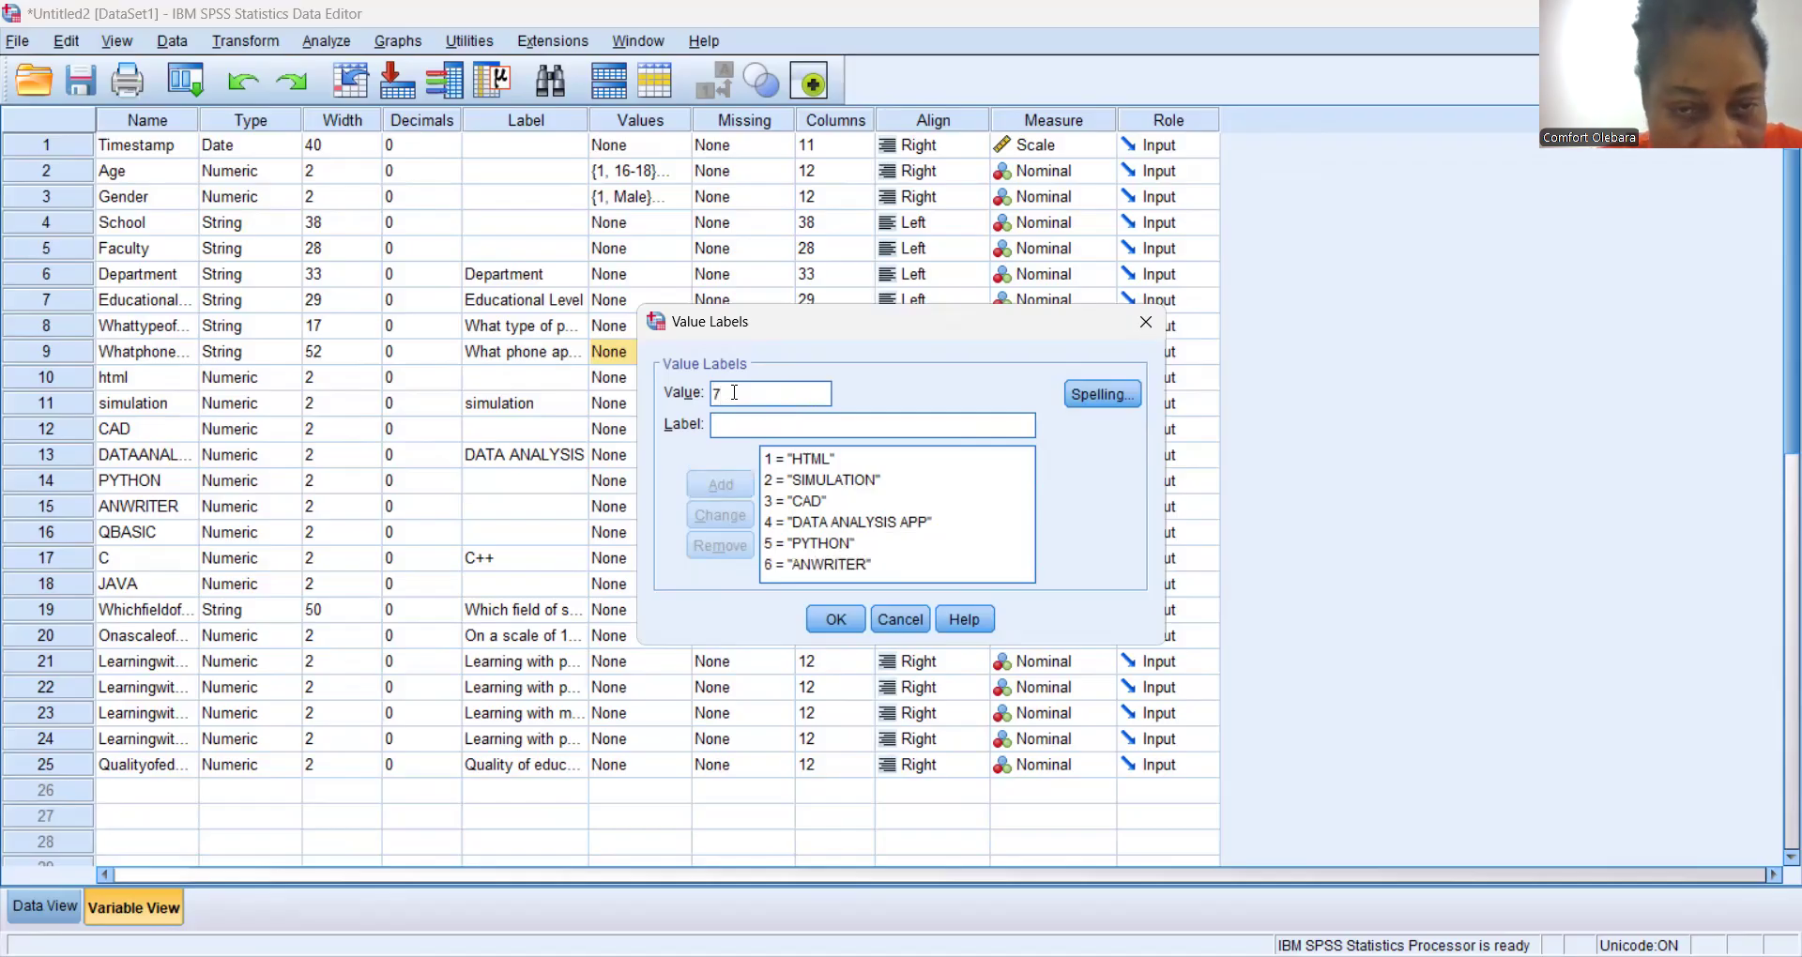
key(Tab)
text(QBASIC)
key(alt+a)
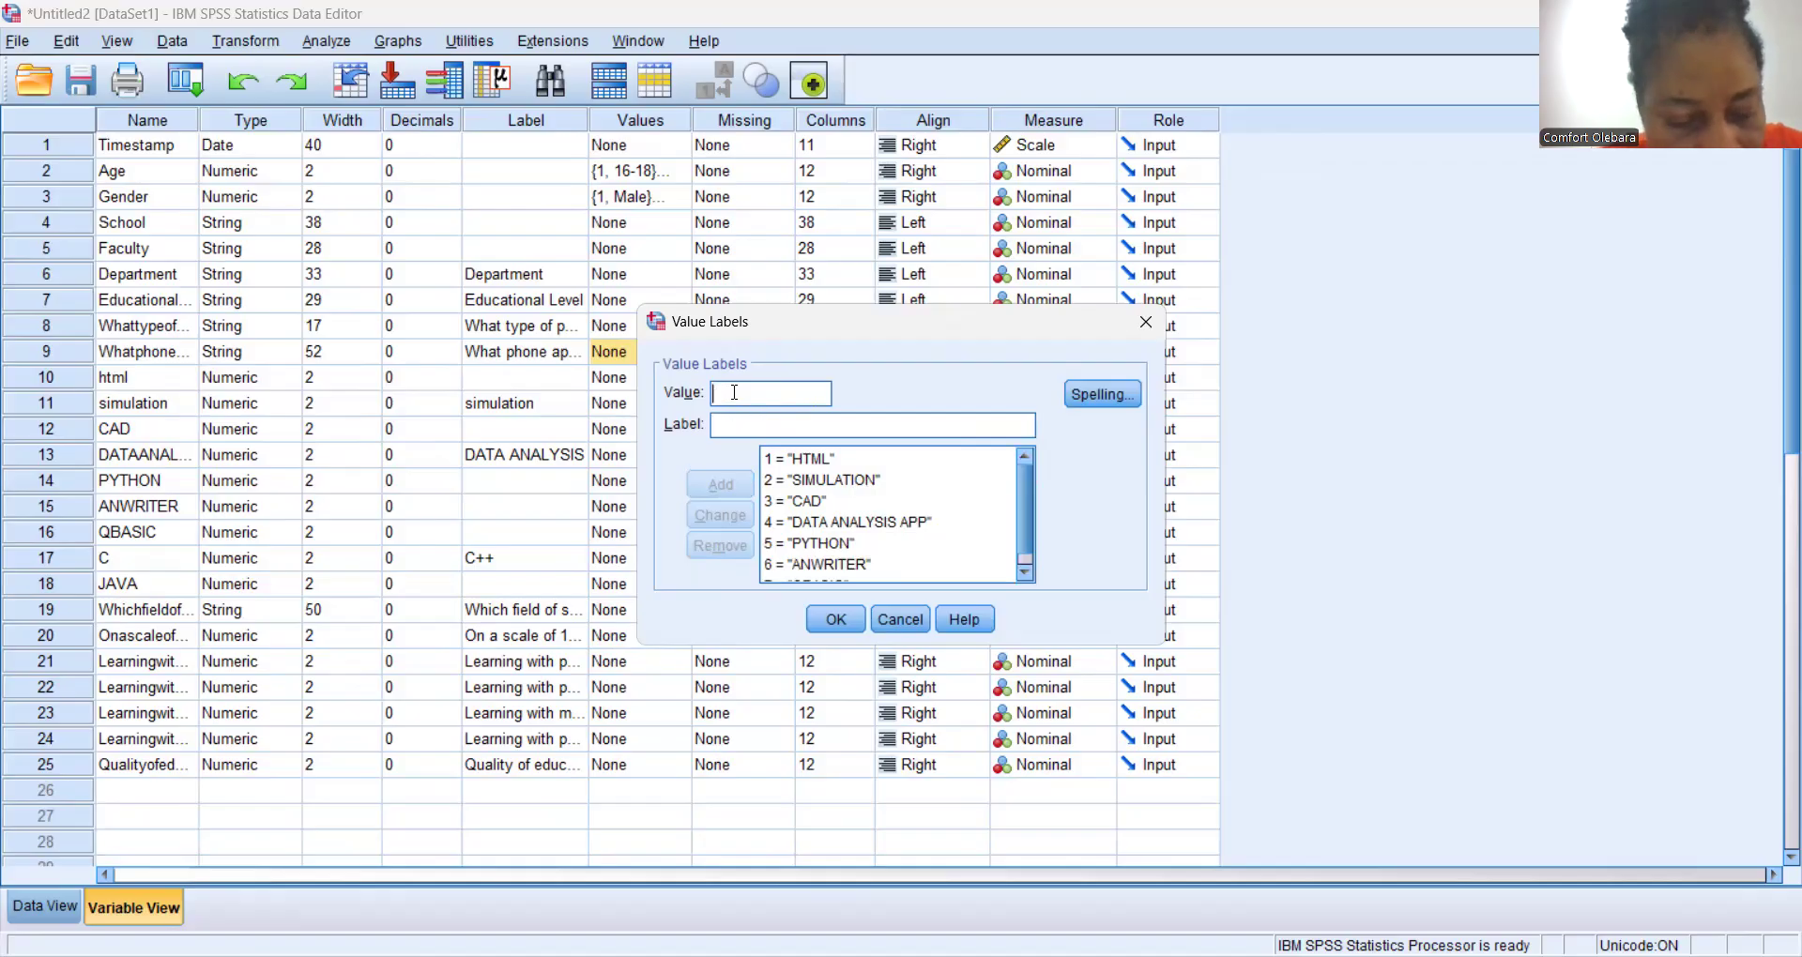
Add a value label for the phone app variable assigning 8 to "C++".
text(8)
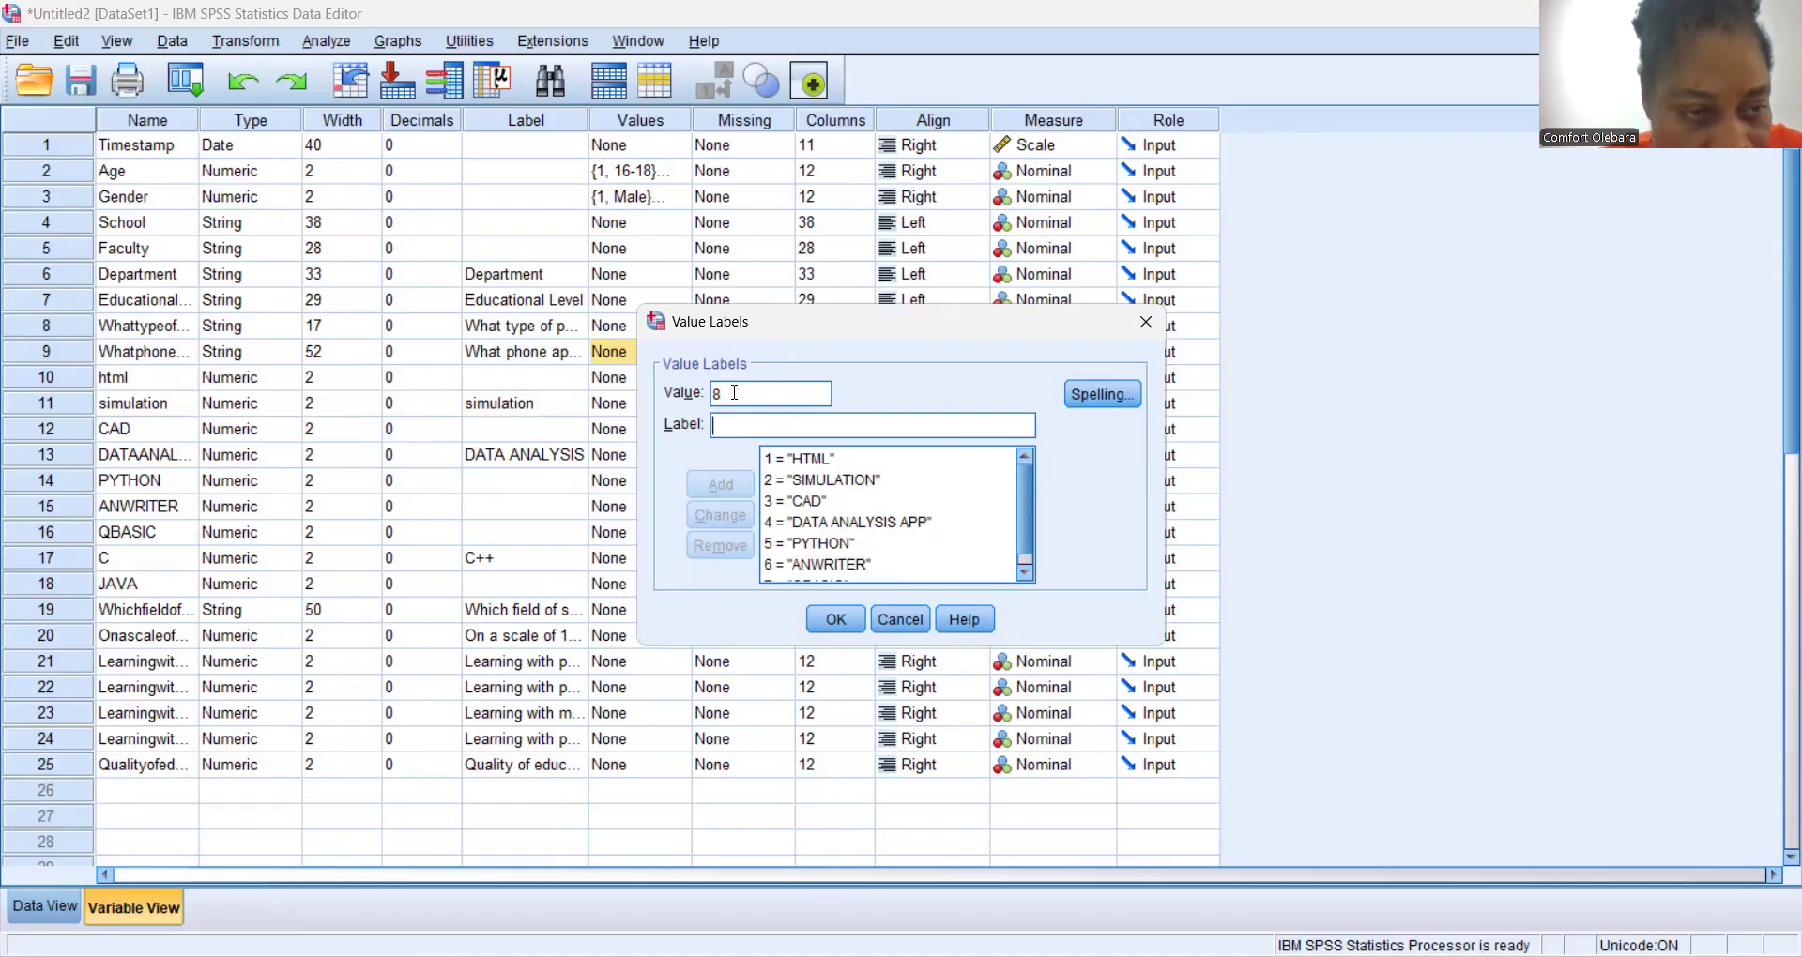
key(Tab)
text(C++)
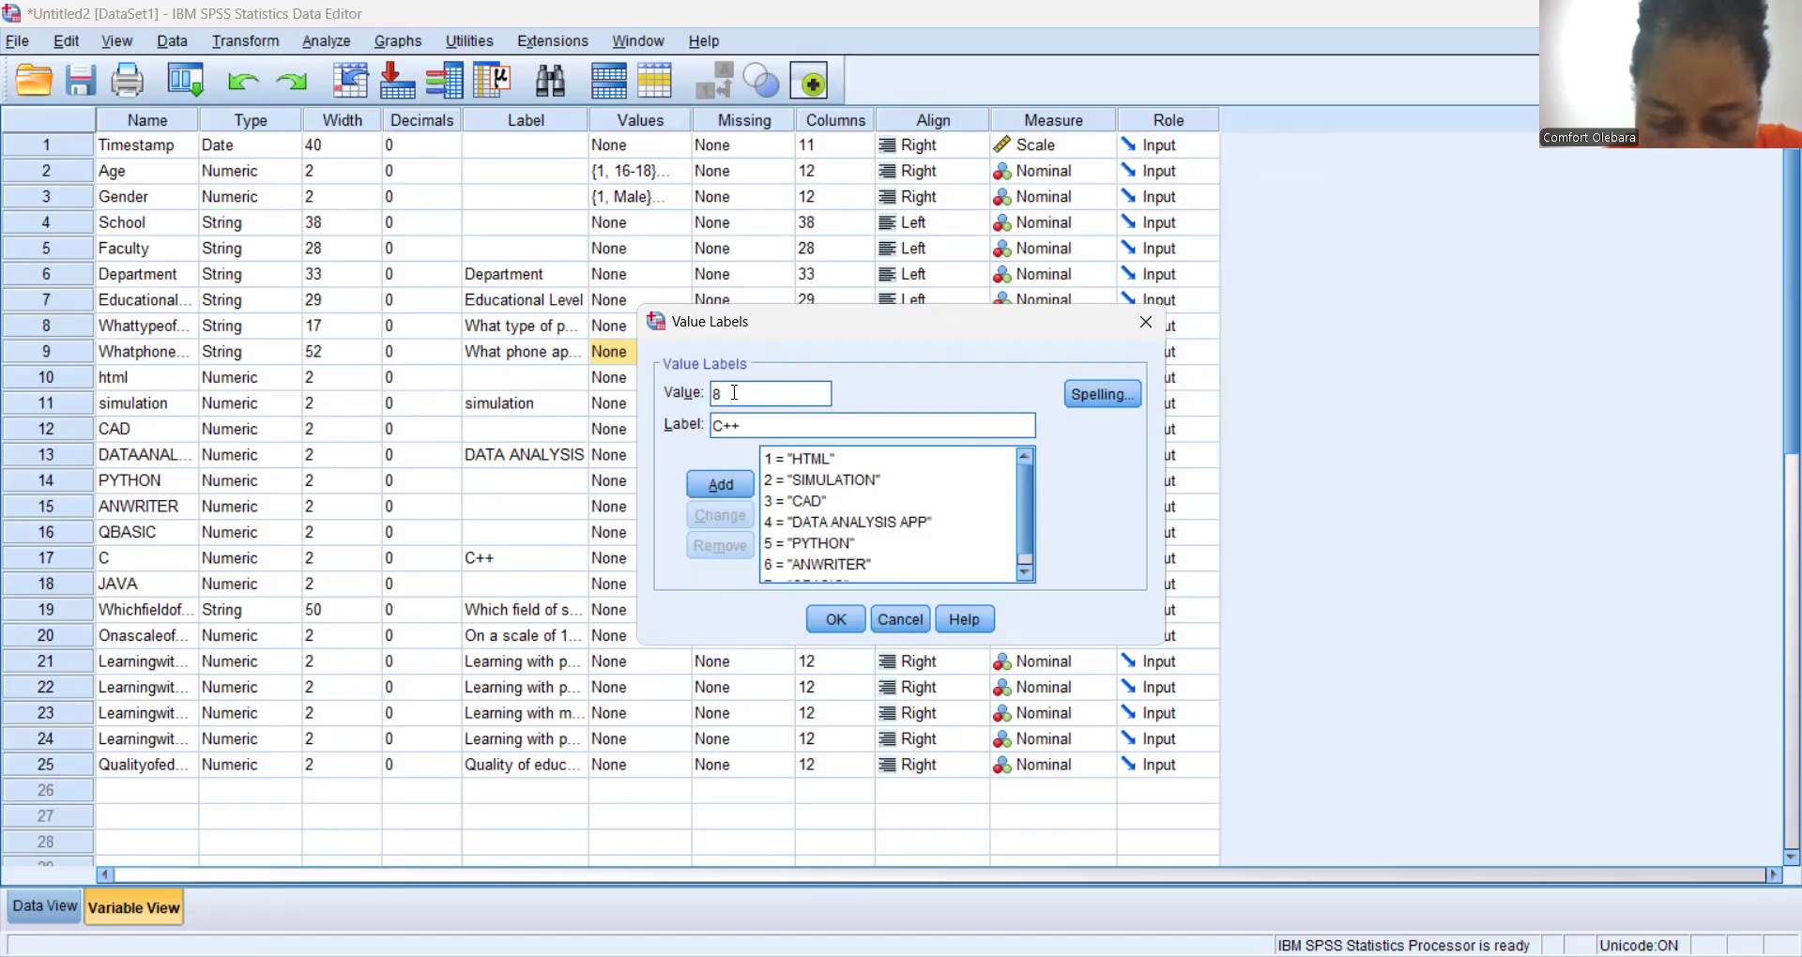
key(Return)
Add a value label for the phone app variable assigning 9 to "JAVA" and apply the whole label set.
text(9)
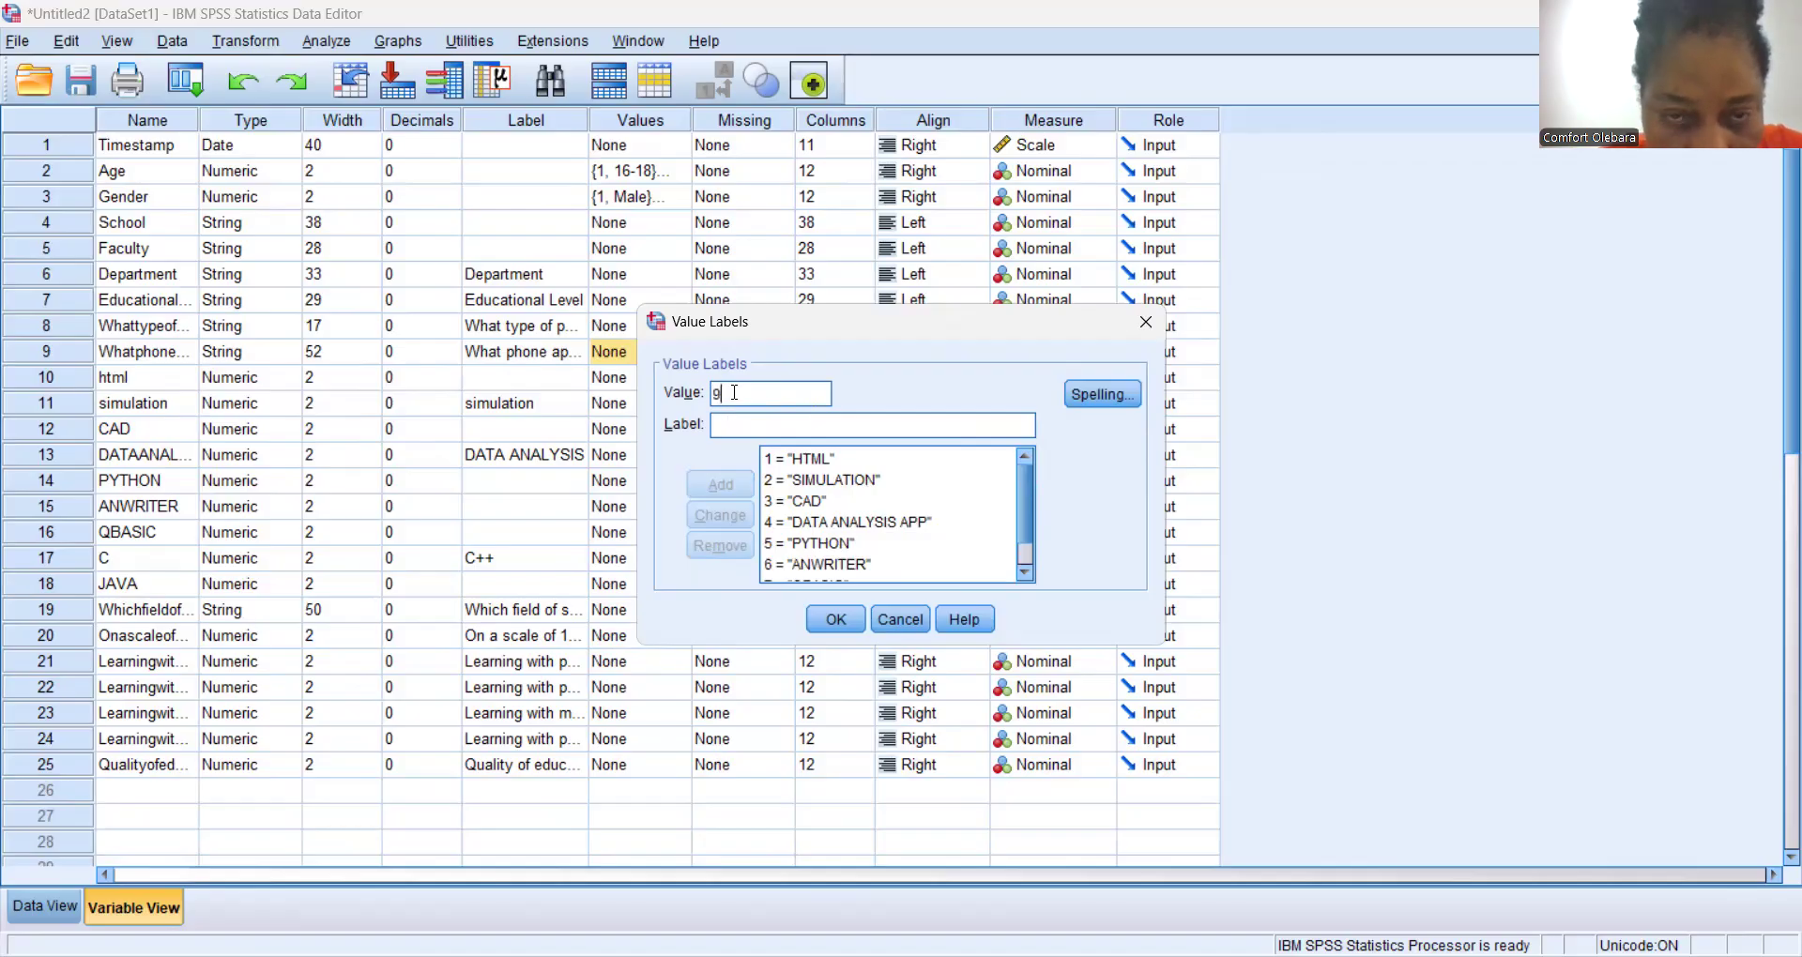
key(Tab)
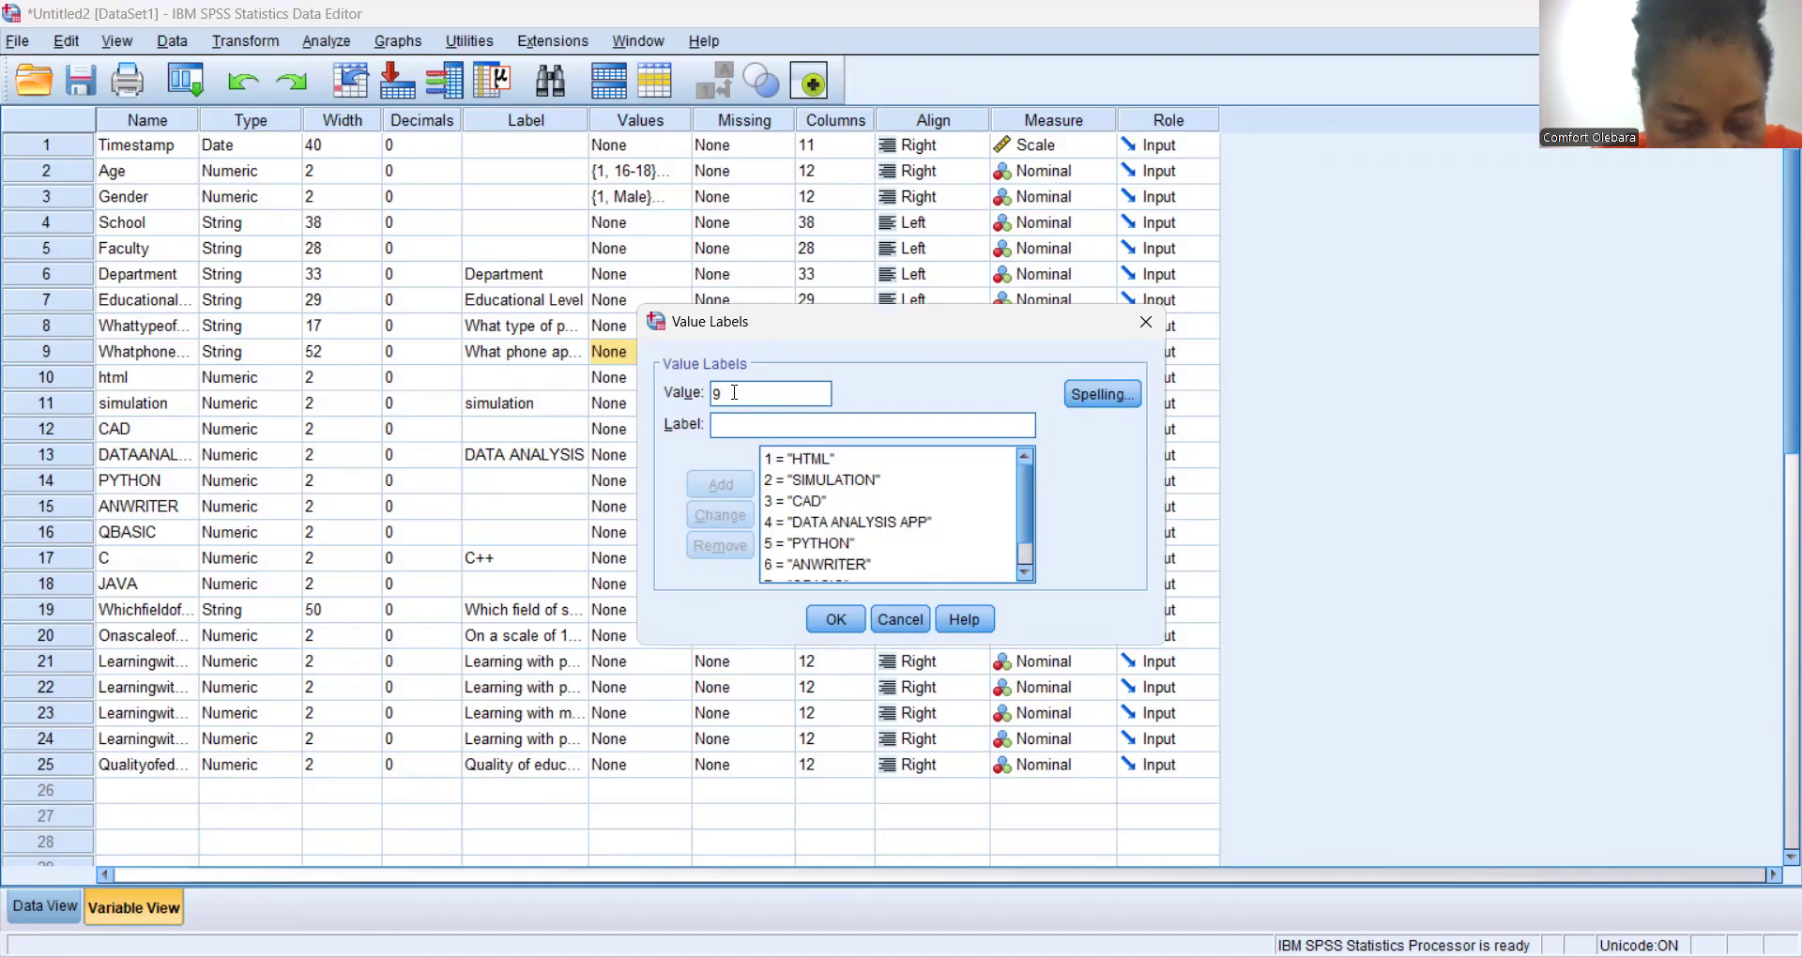
text(JAVA)
key(Return)
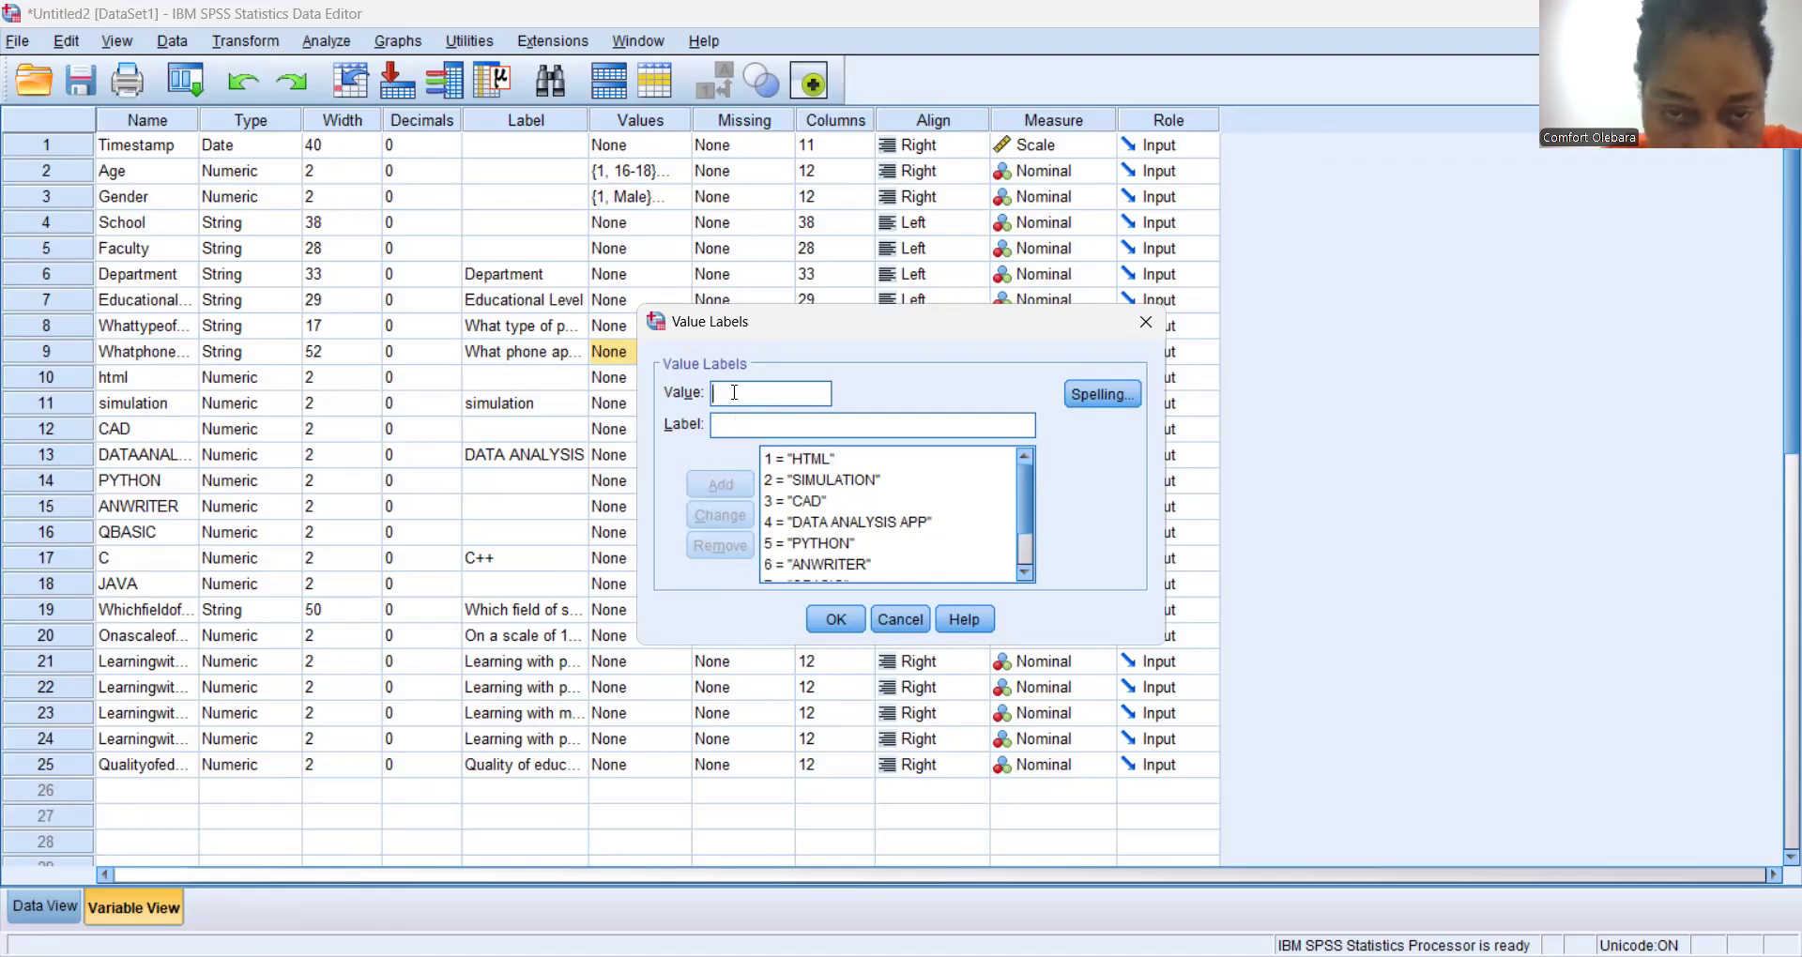
click(834, 621)
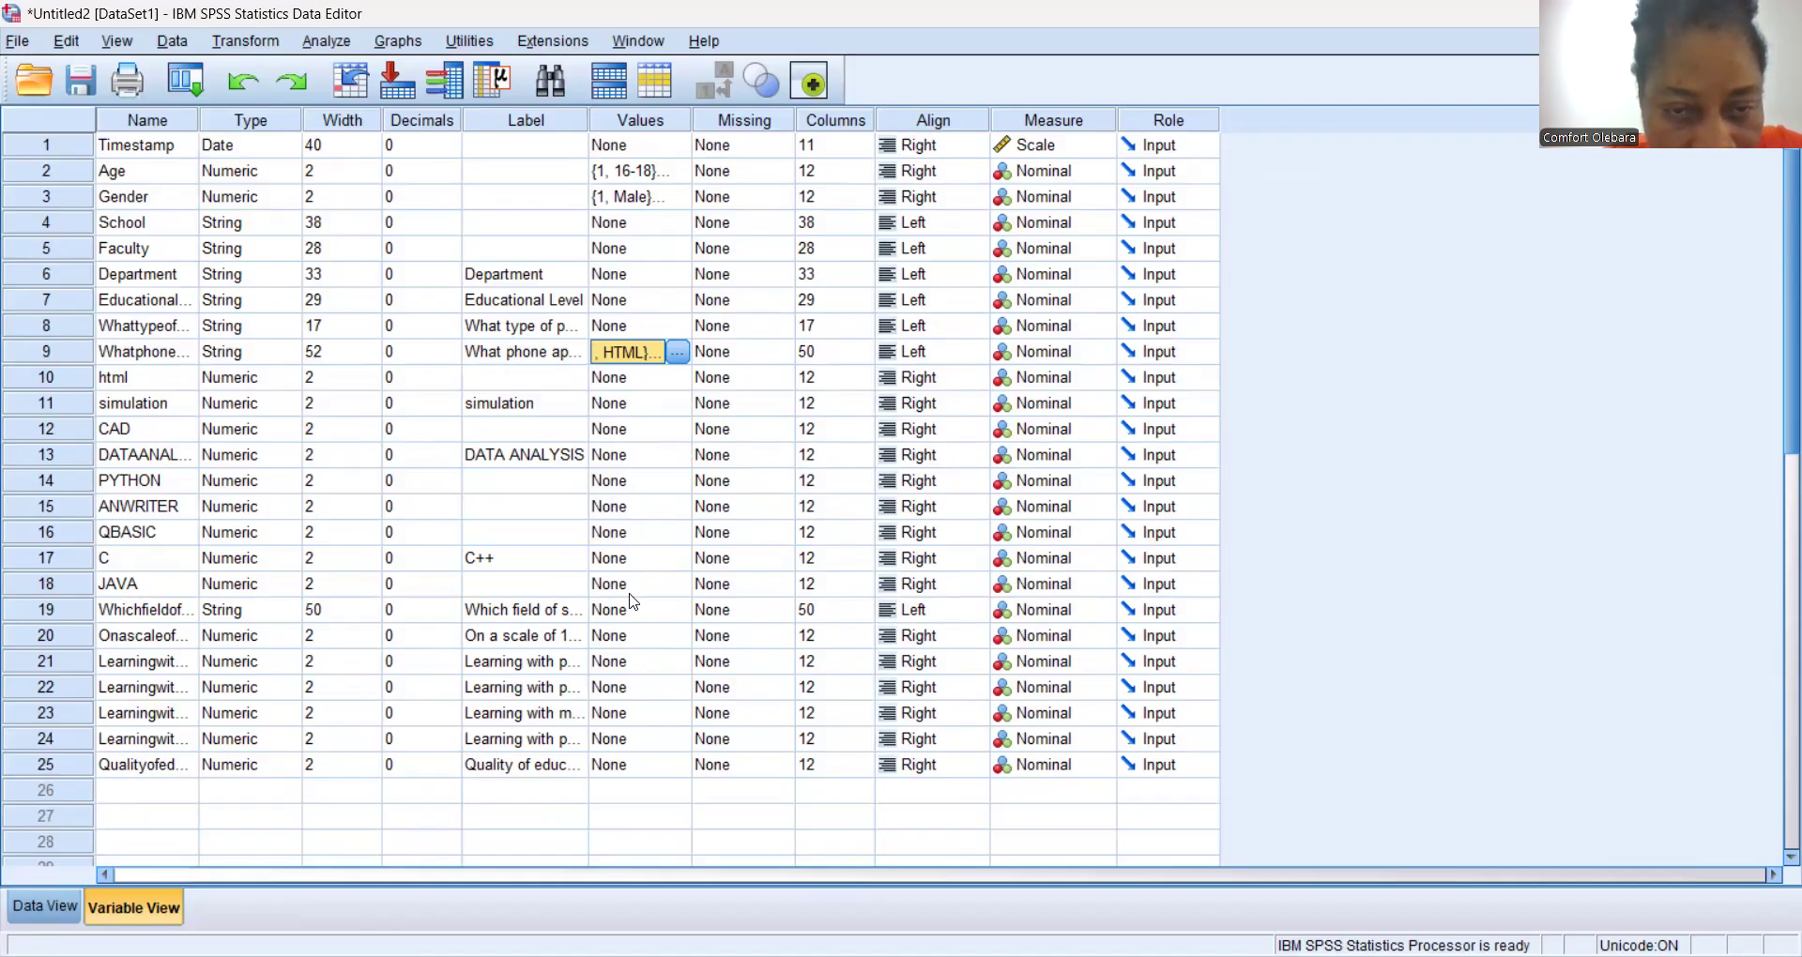
Add value labels 1 = "1" and 2 = "2" to the 1-5 scale variable on understanding the course in row 20.
click(562, 618)
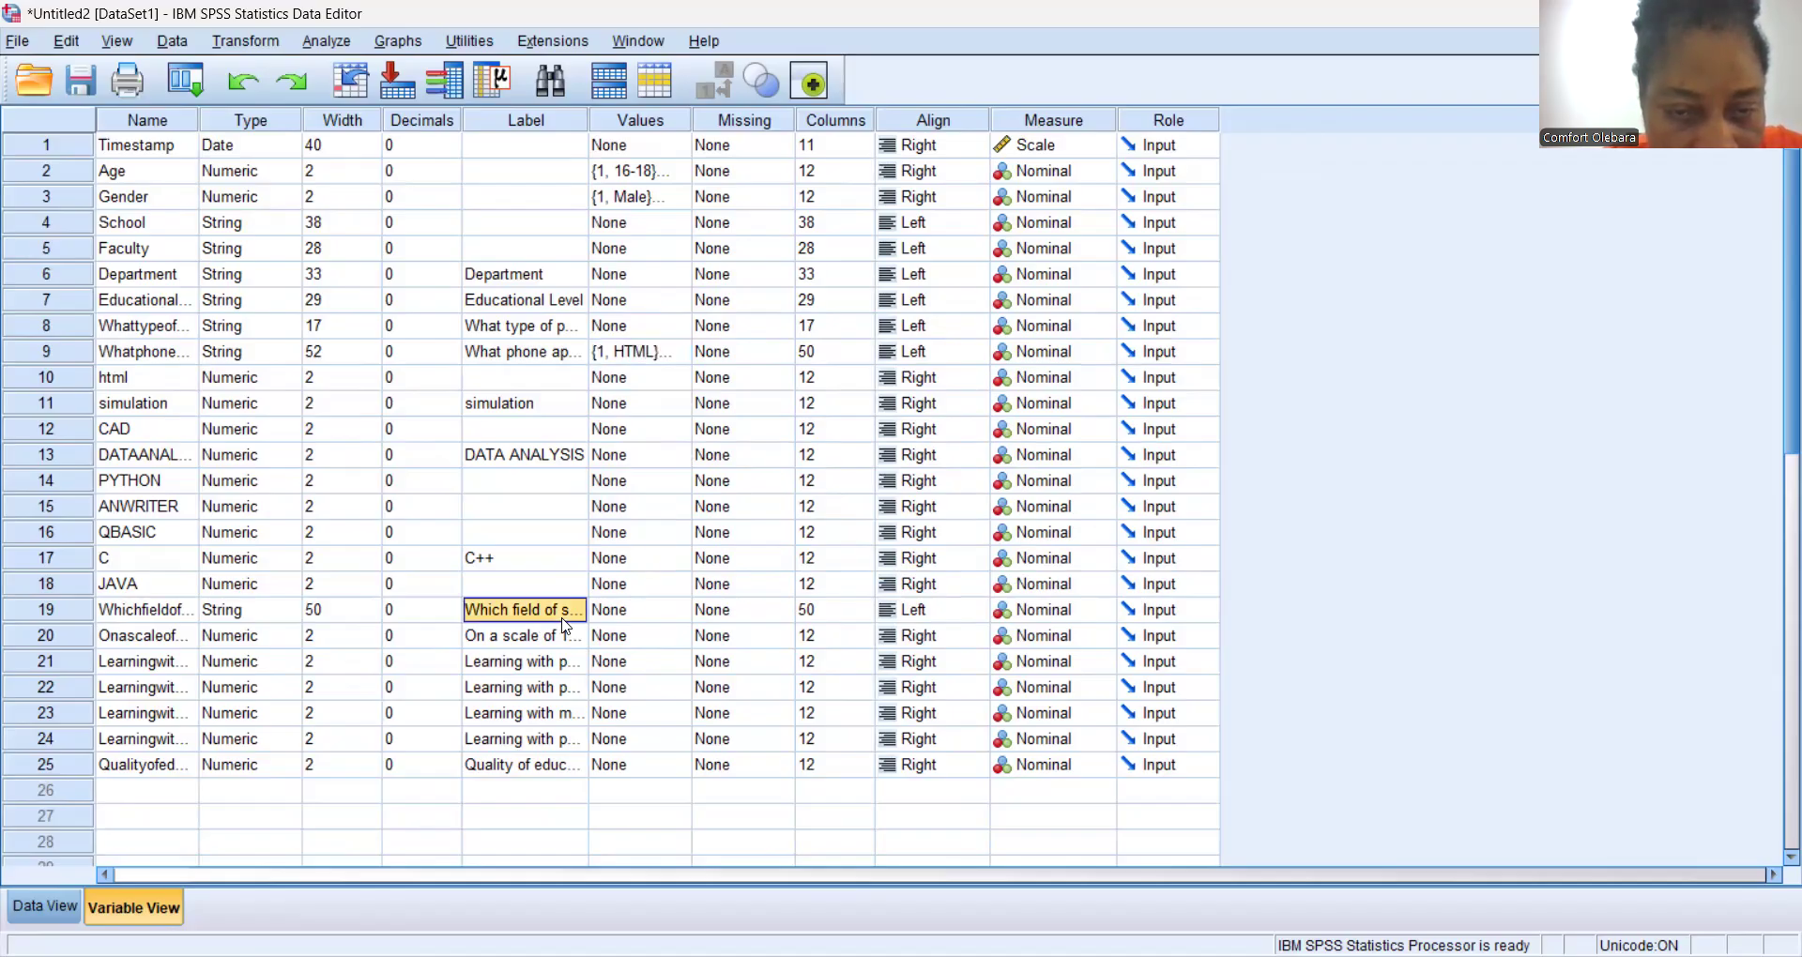
click(648, 612)
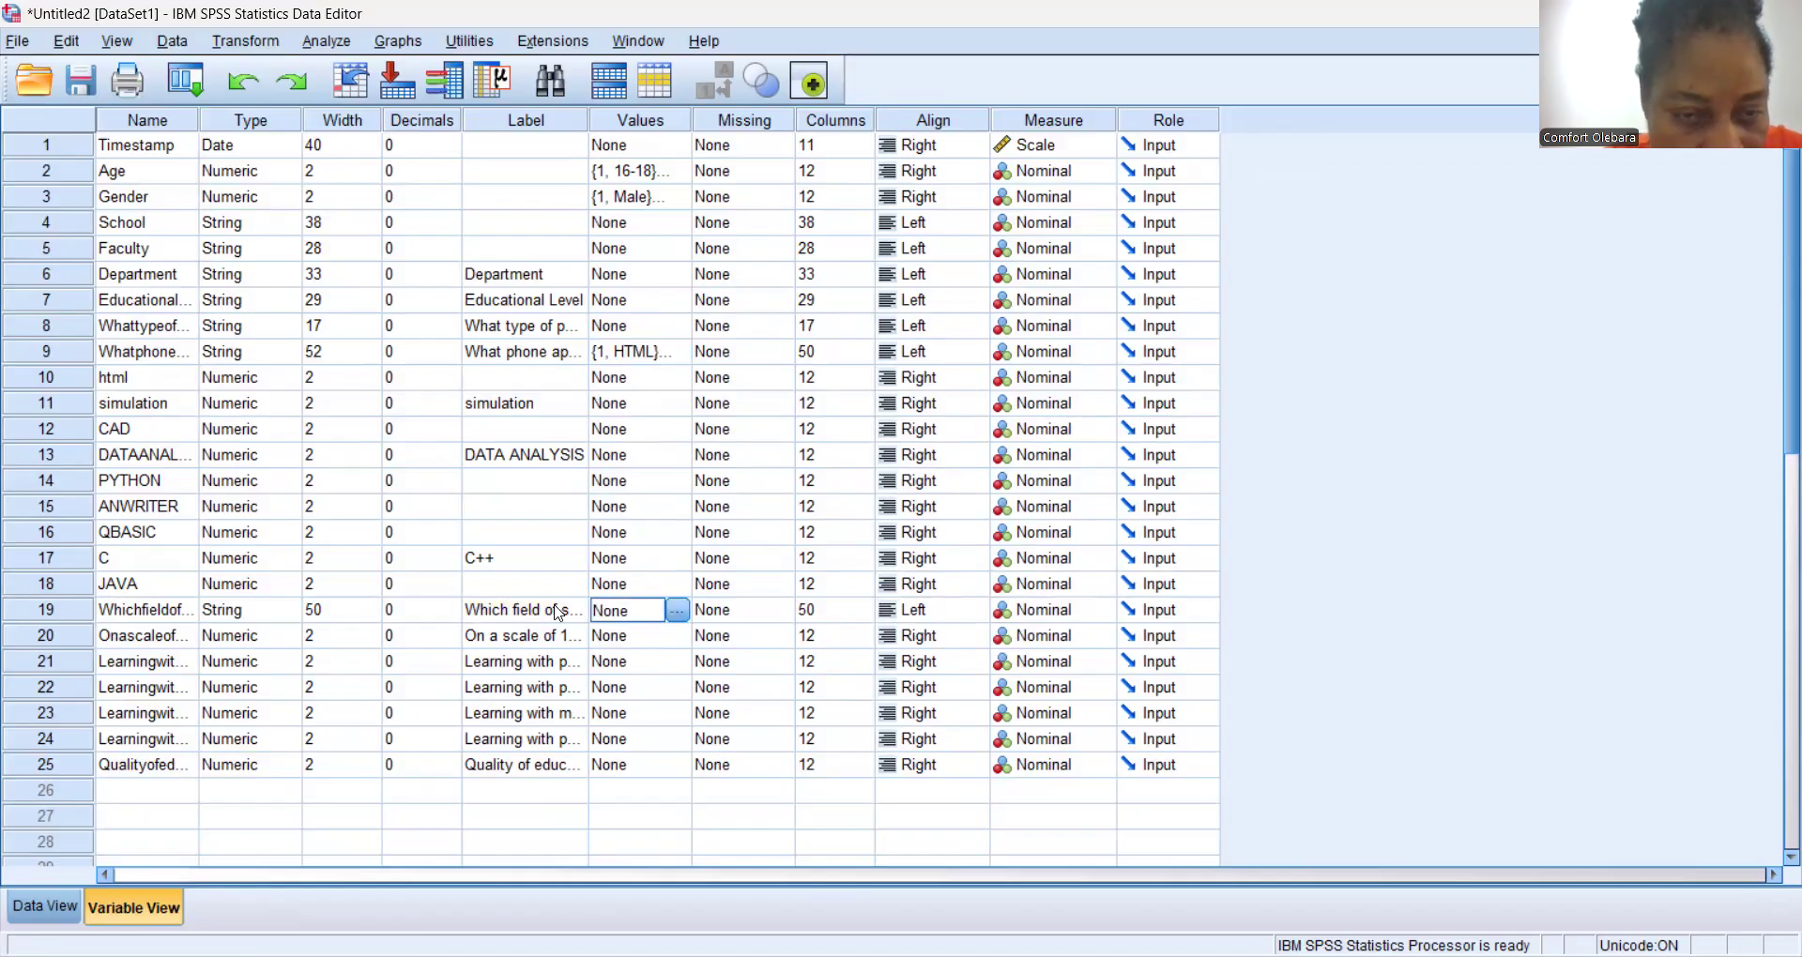
click(601, 638)
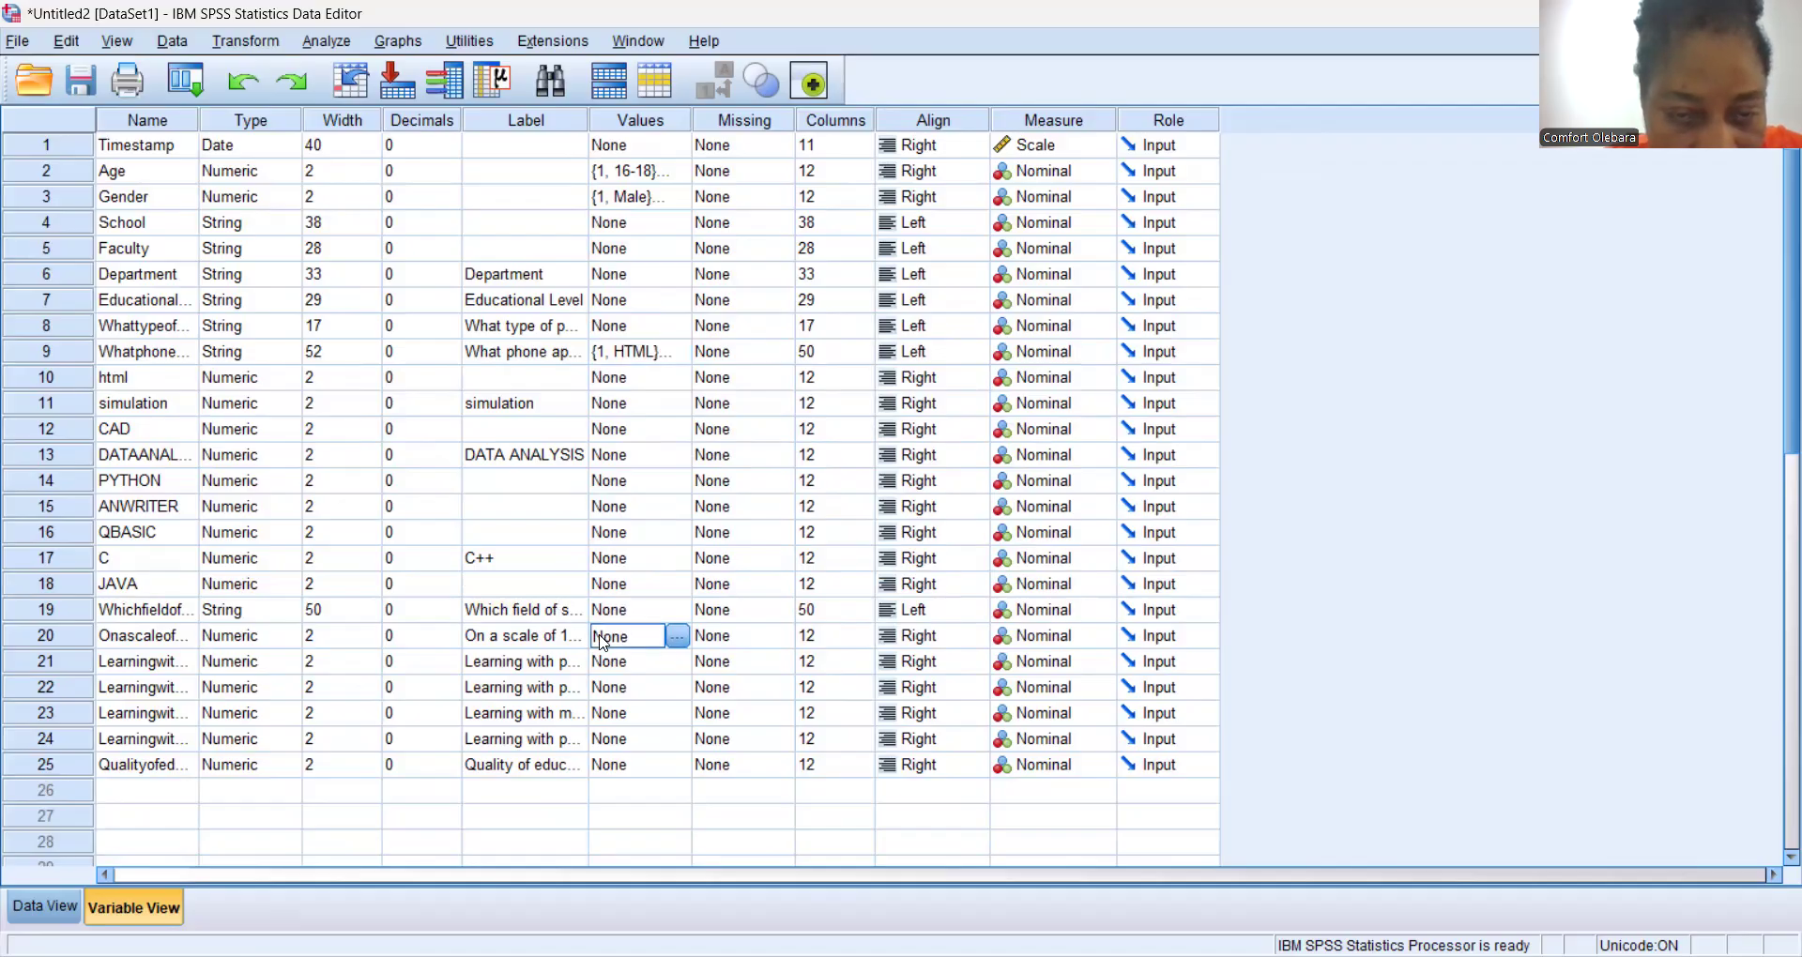
click(678, 637)
text(1)
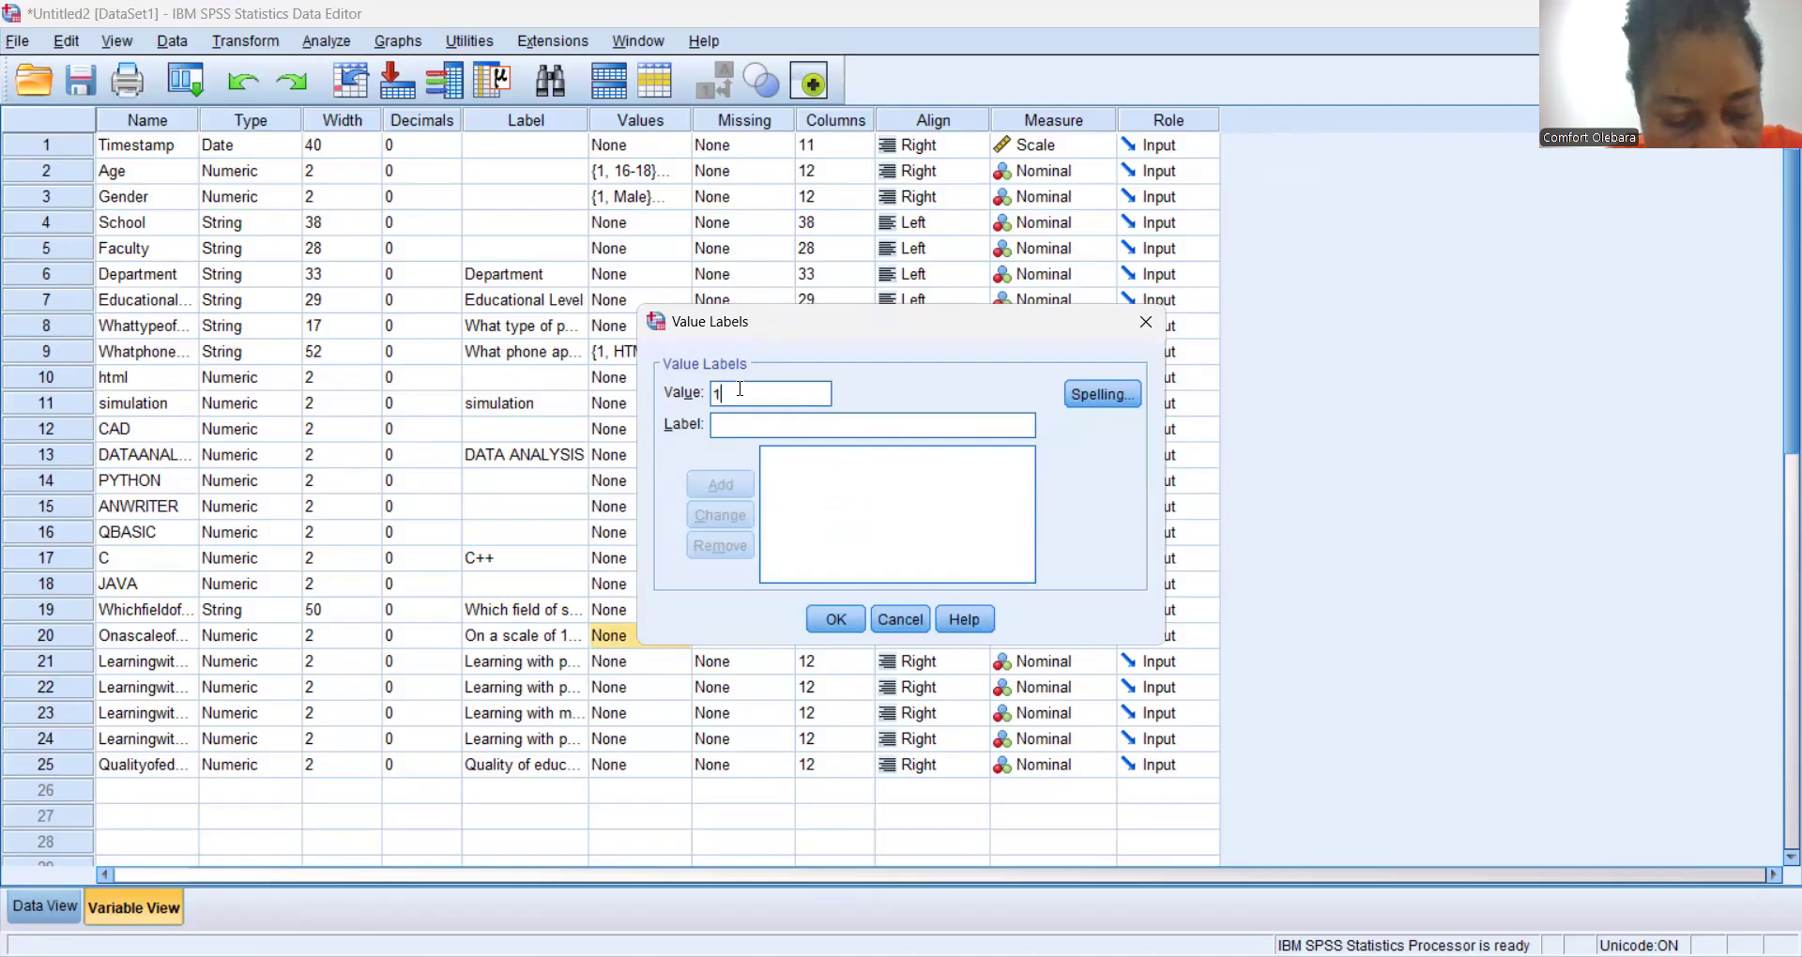
key(Tab)
text(1)
key(Return)
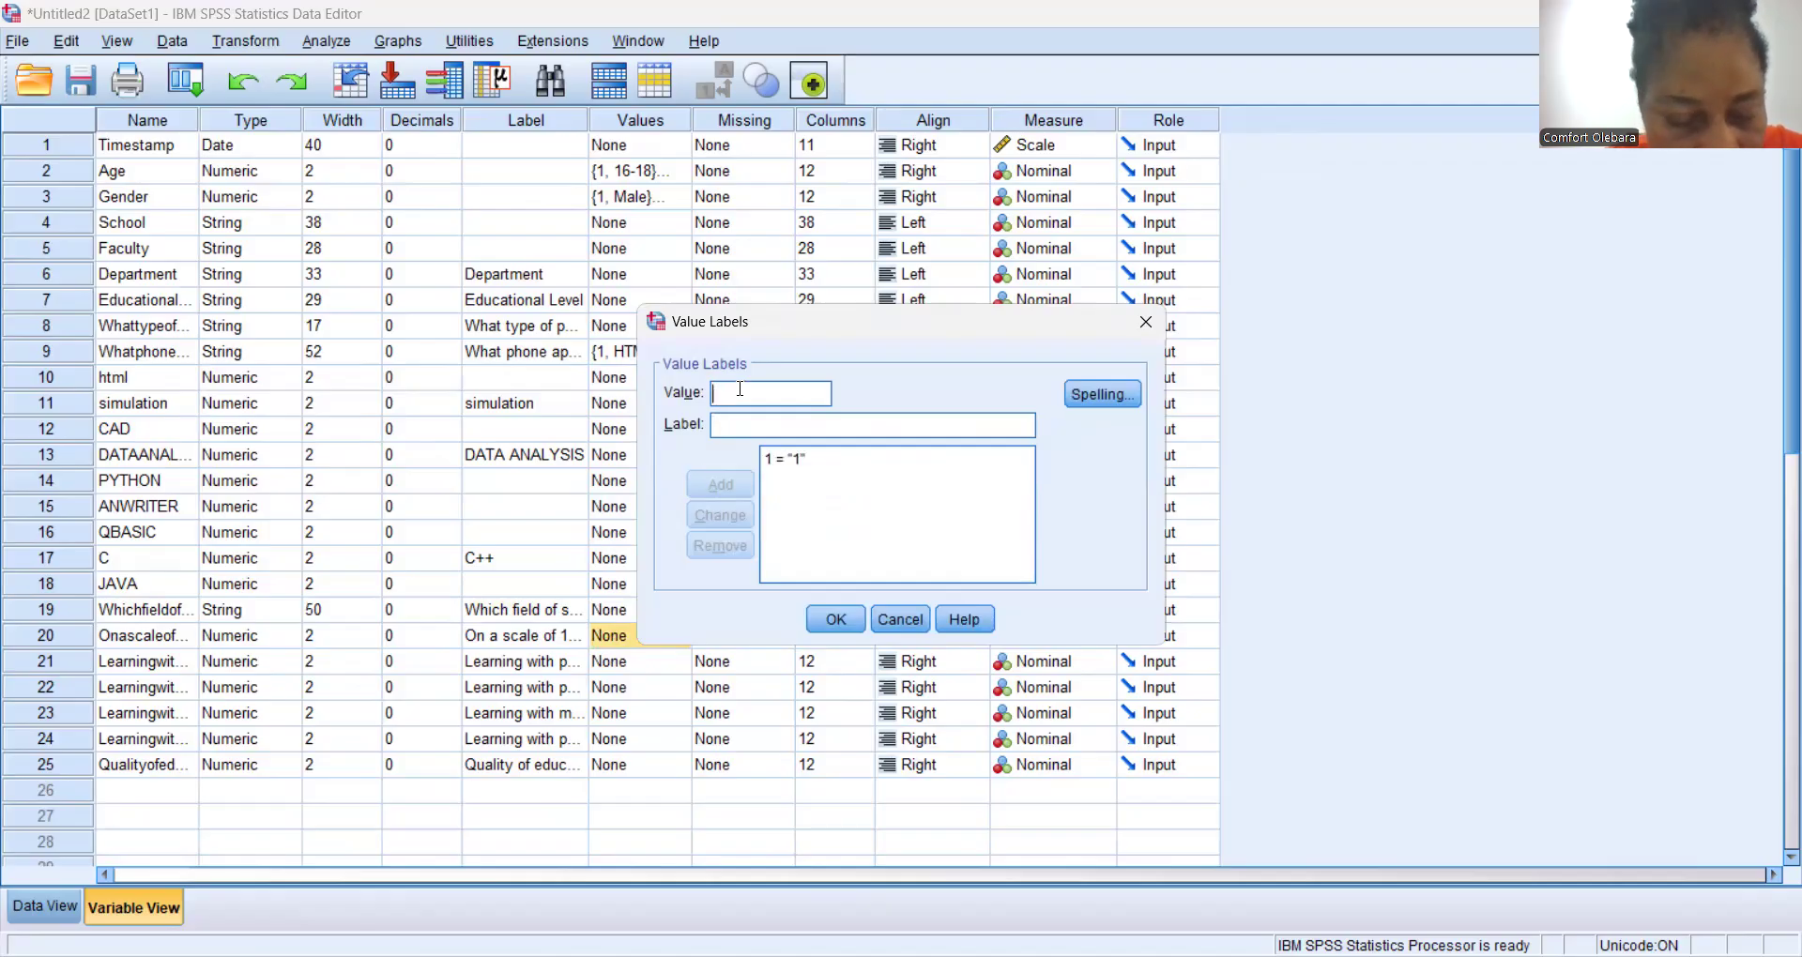
text(2)
key(Tab)
text(2)
key(Return)
Add value labels 3 = "3", 4 = "4" and 5 = "5" to the 1-5 scale variable and apply them.
text(3)
key(Tab)
text(3)
key(Return)
text(4)
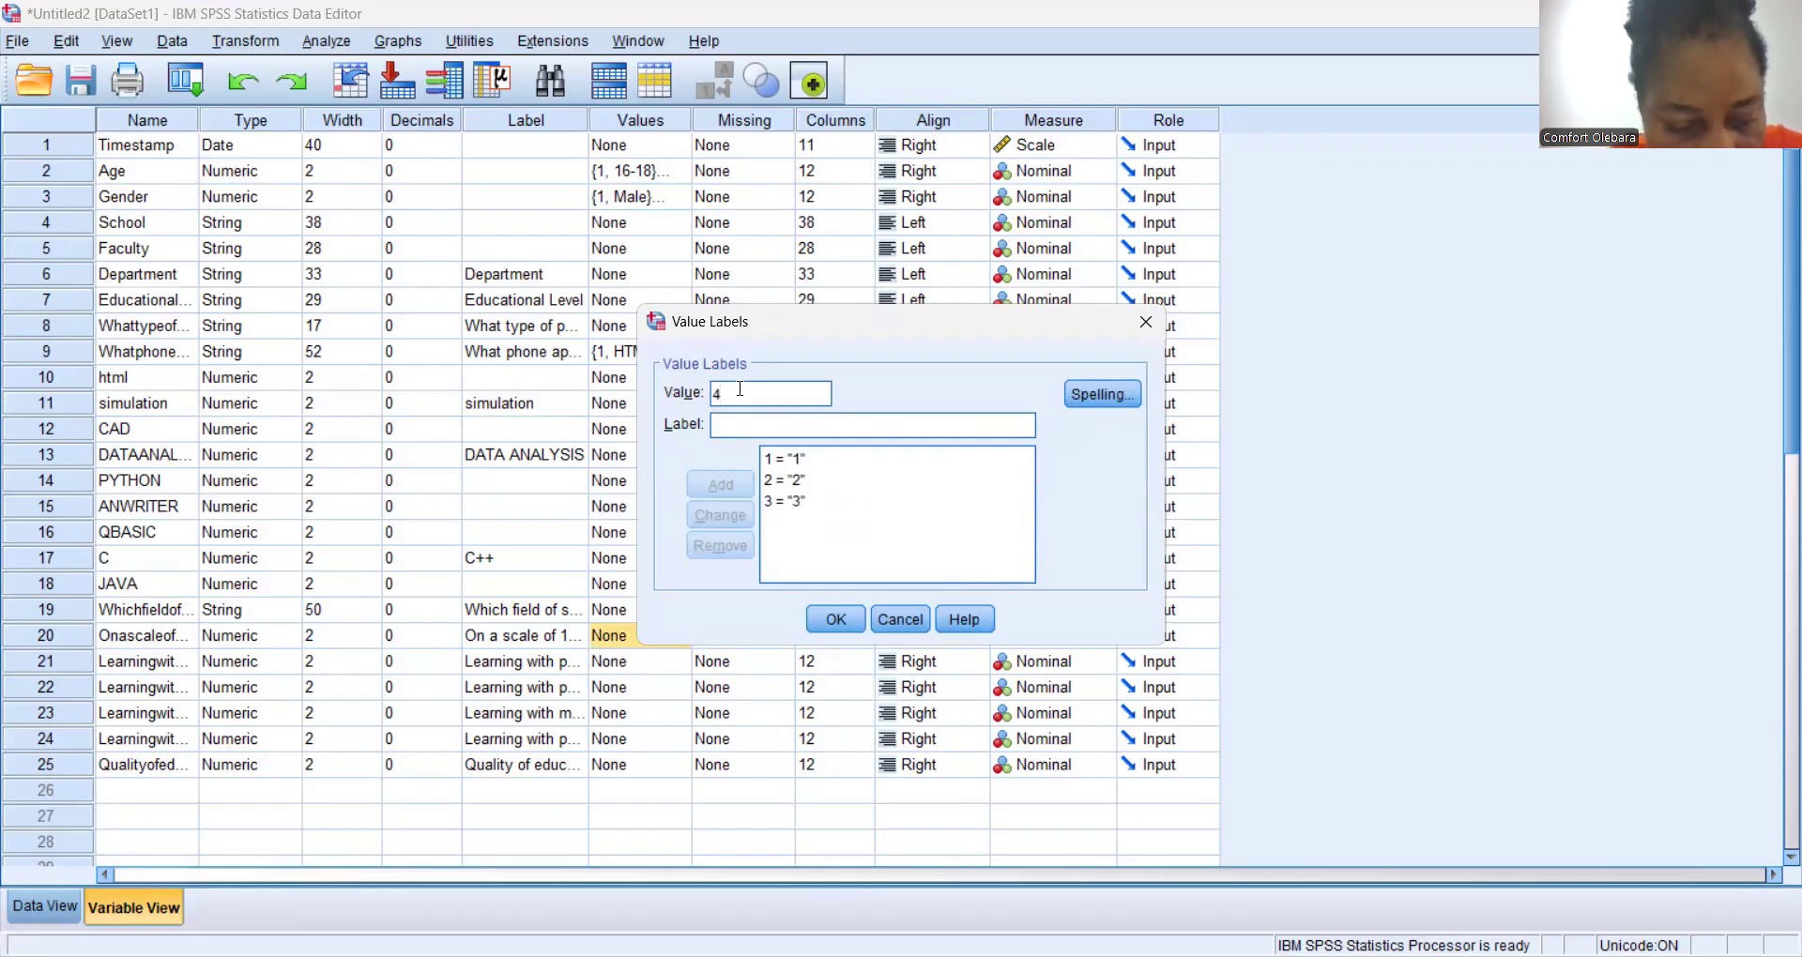
key(Tab)
text(4)
key(Return)
text(5 = ")
text(5)
key(Return)
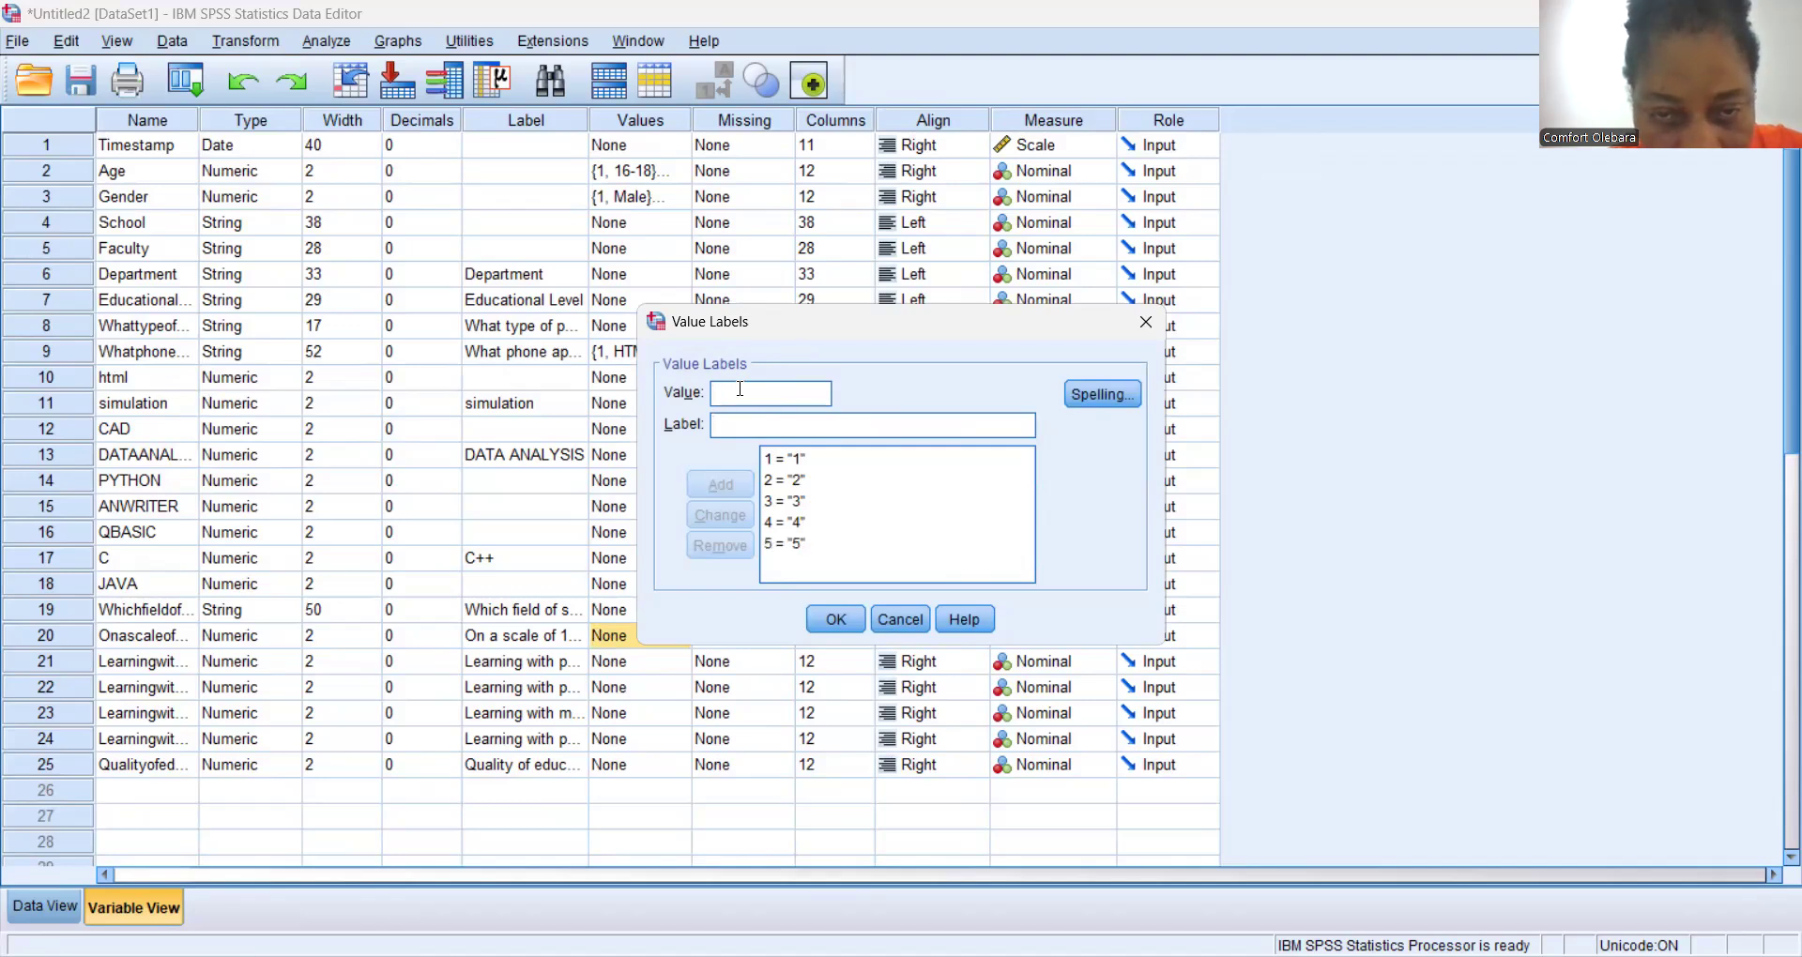
click(834, 621)
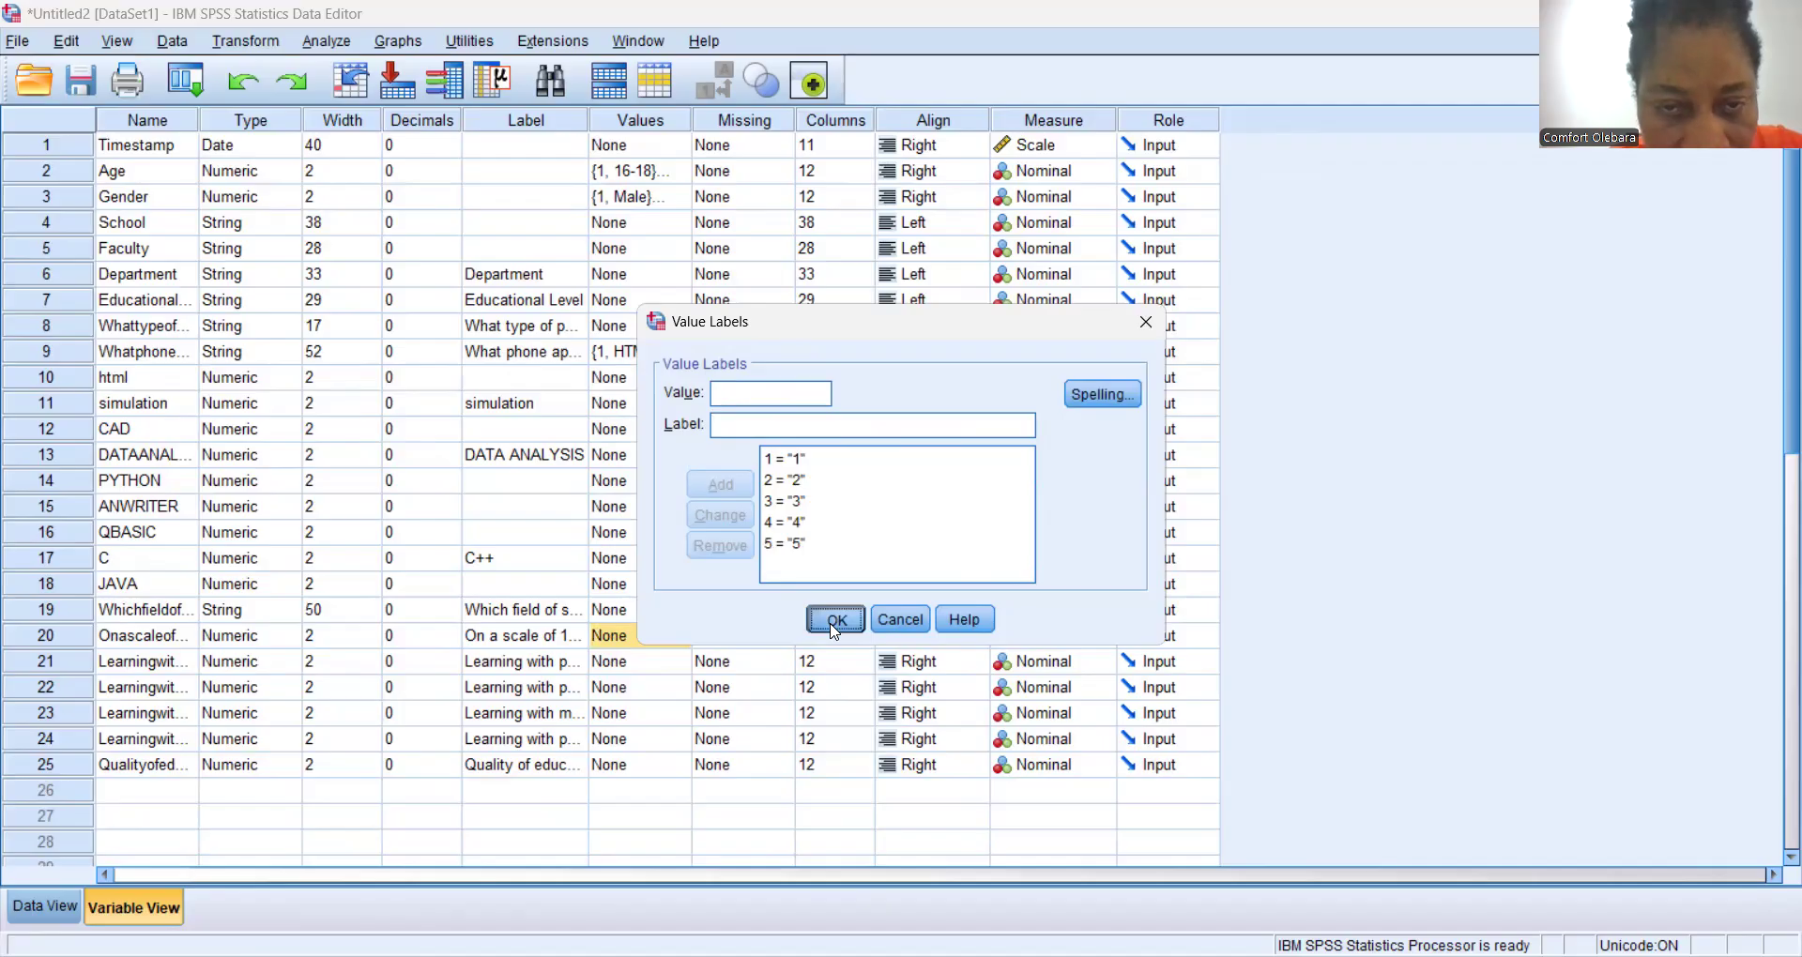
Widen the Label column so the full survey question texts can be read.
click(711, 661)
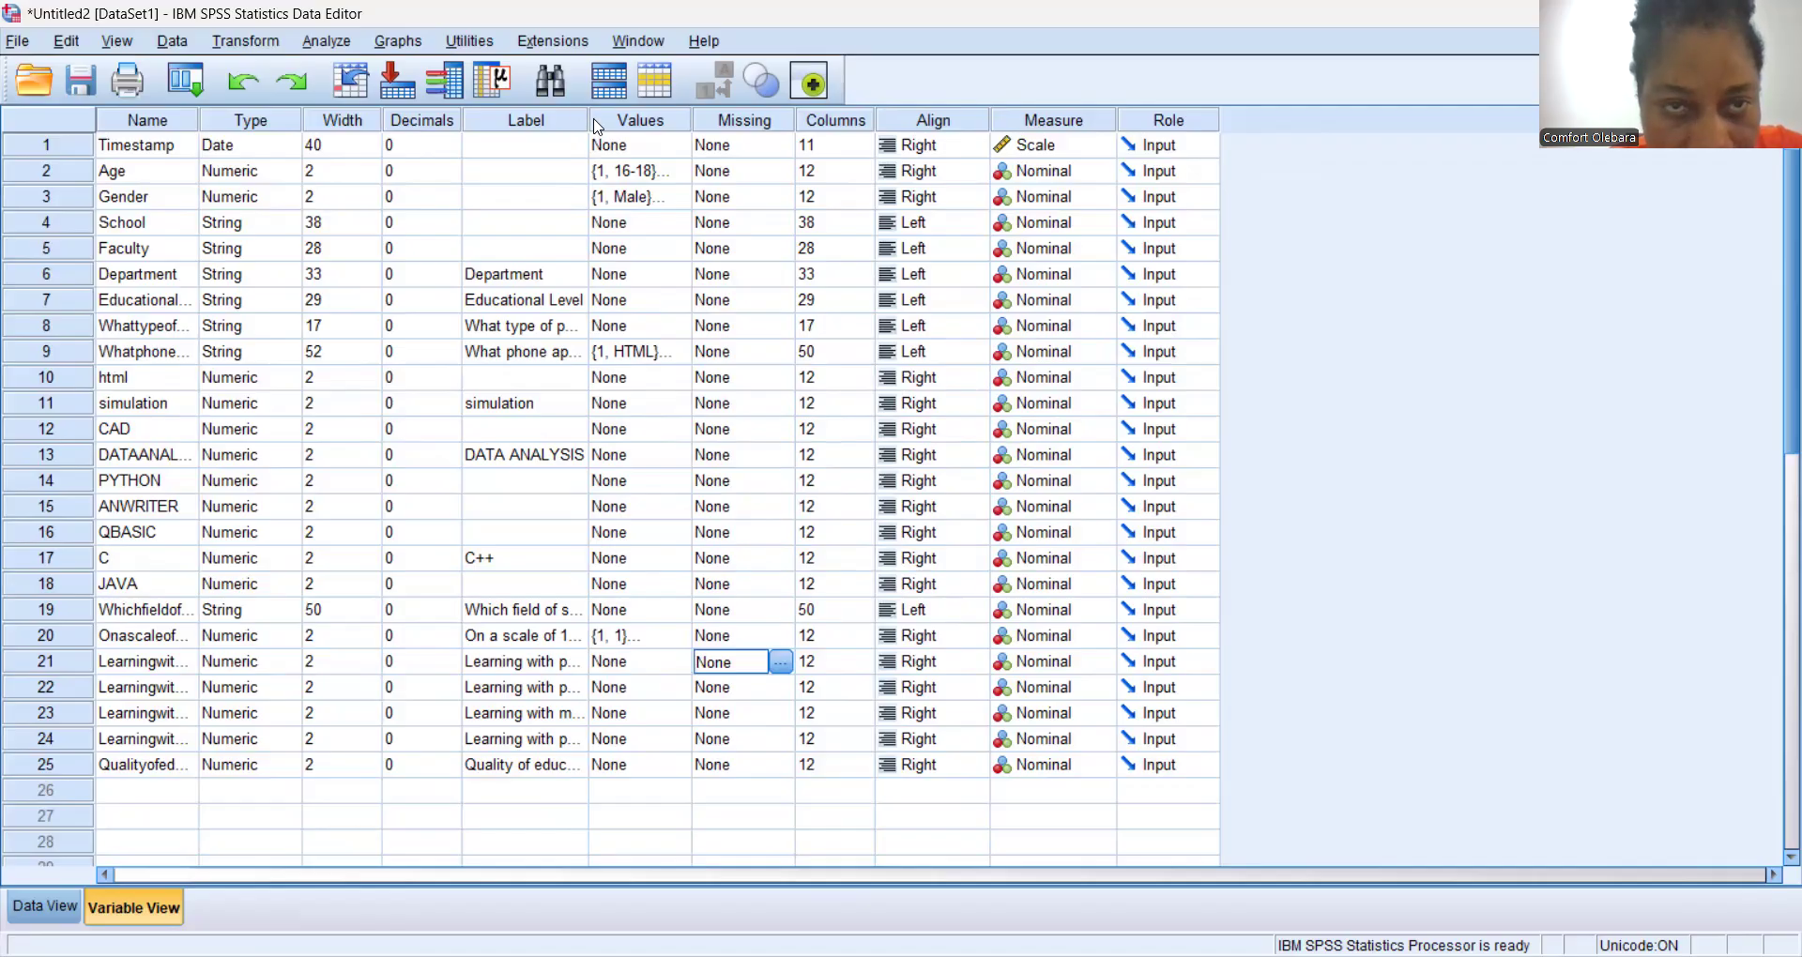
drag(589, 114, 760, 116)
drag(819, 187, 958, 209)
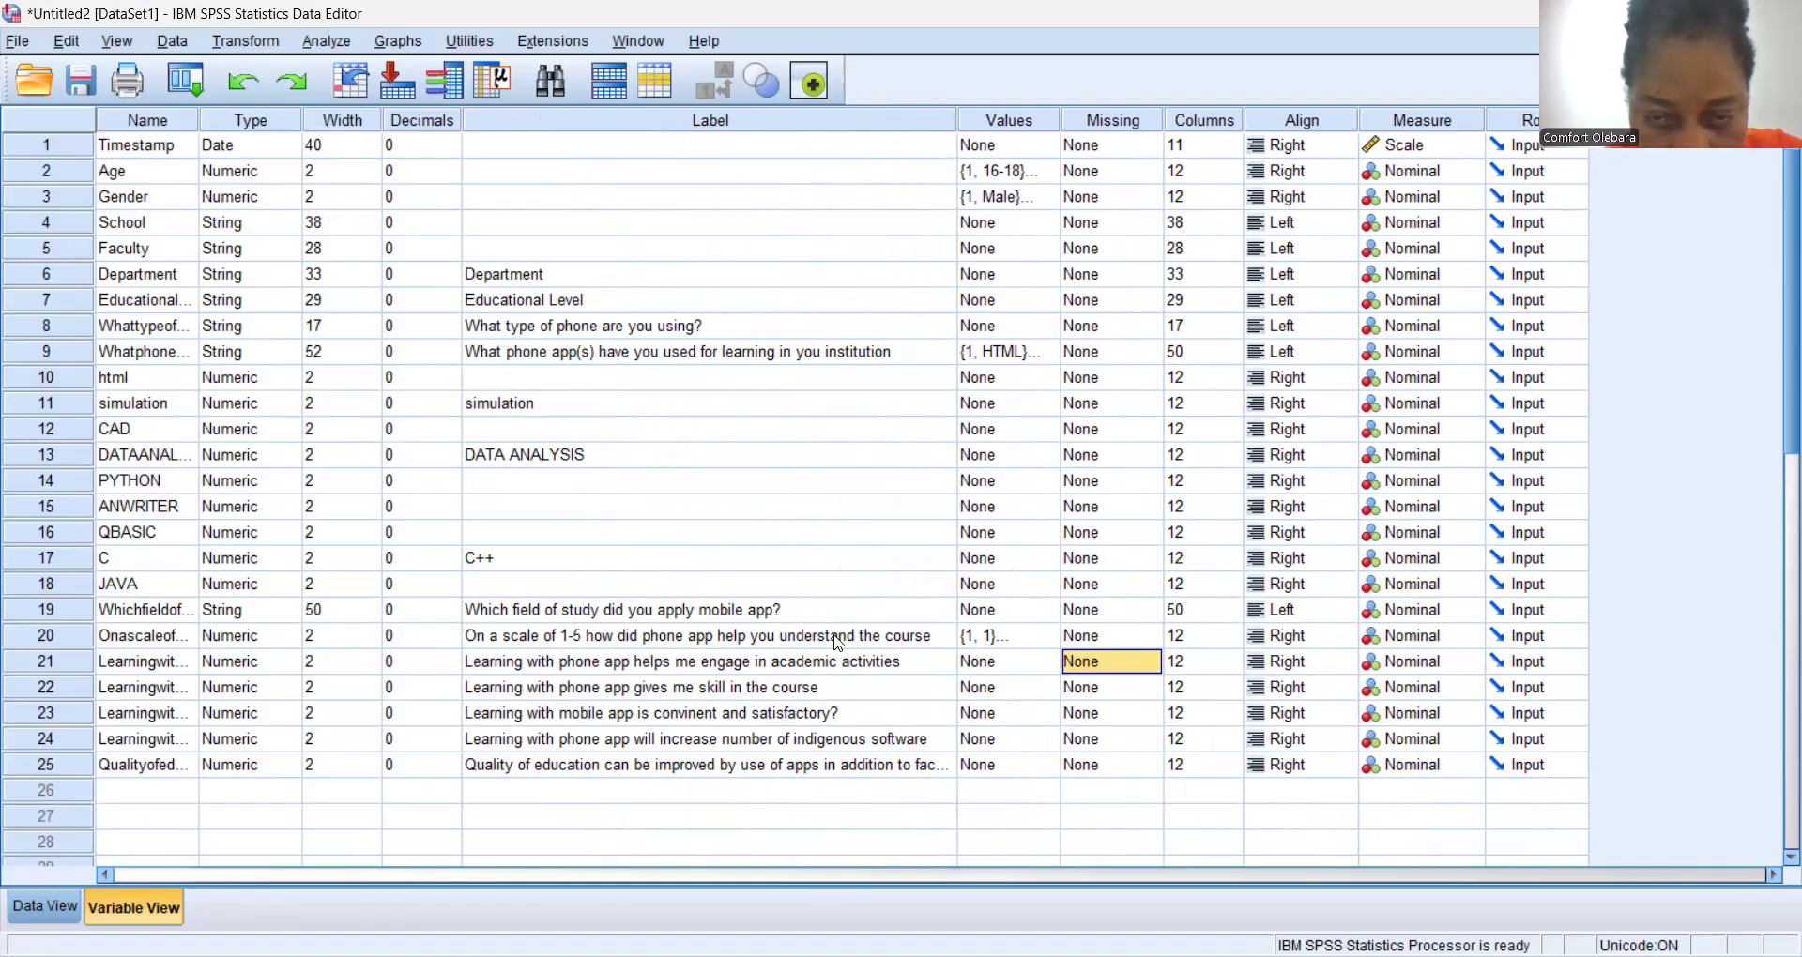
Add a value label assigning 1 to "STROGNLY DISAGREE" for the variable on engaging in academic activities in row 21.
click(1051, 663)
click(1052, 662)
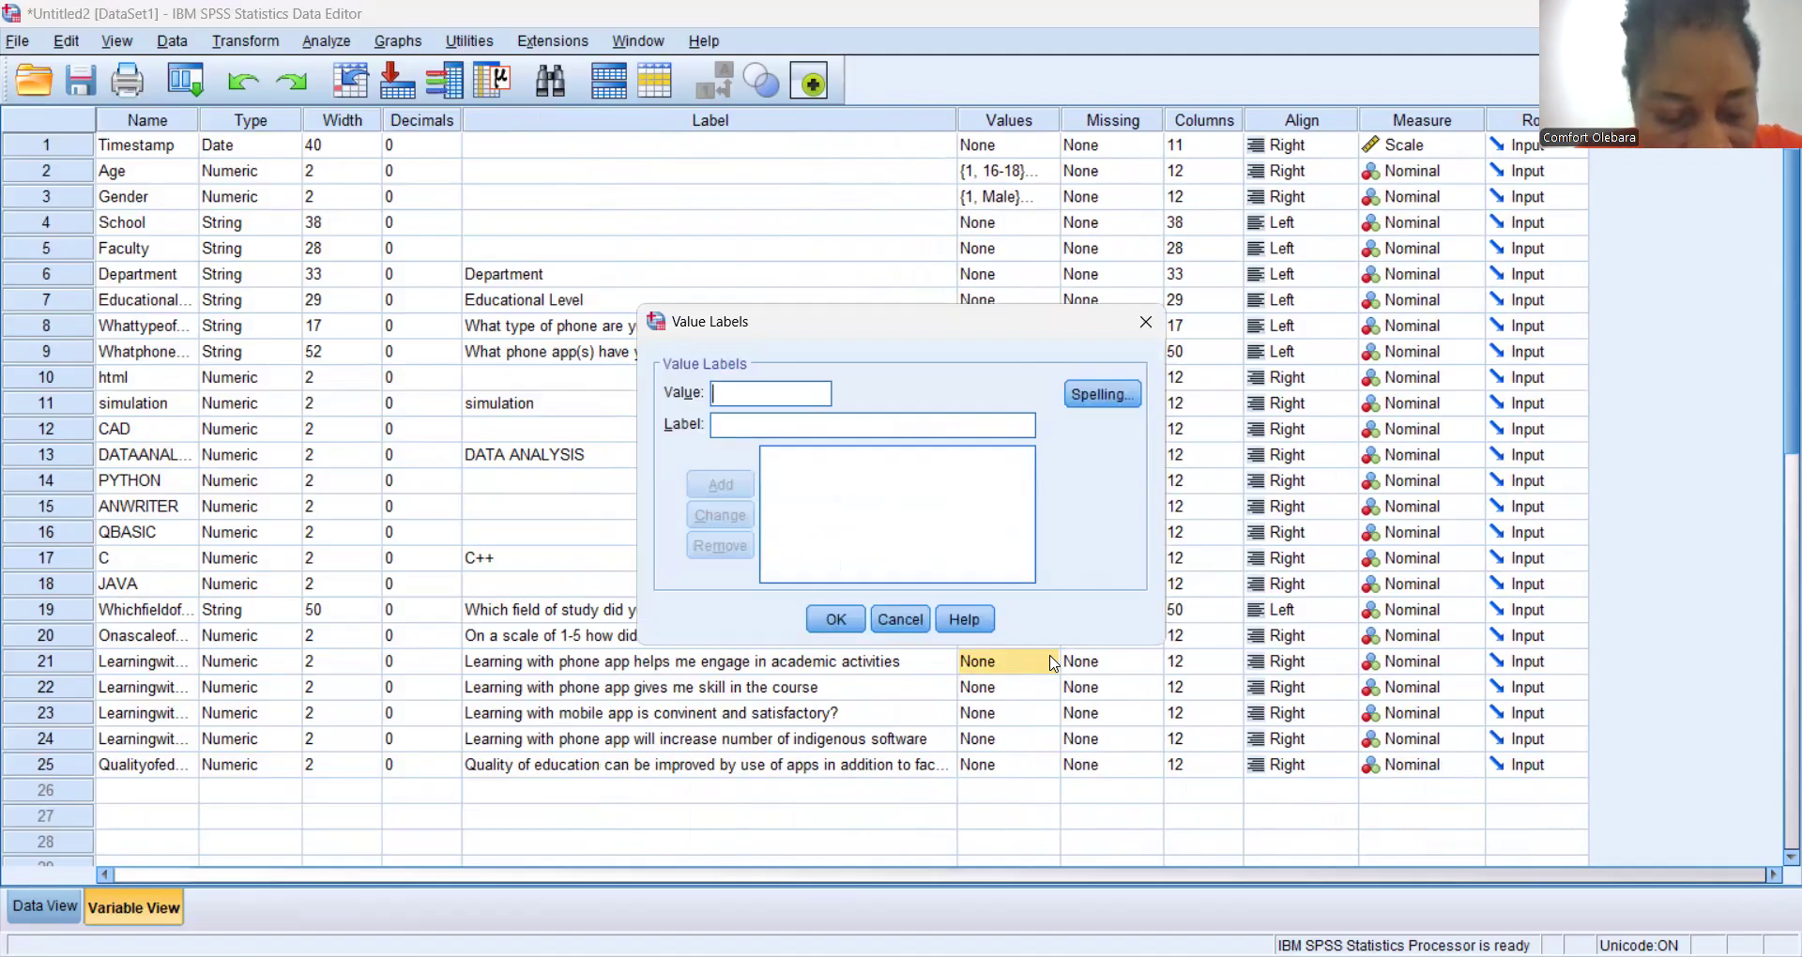
text(1)
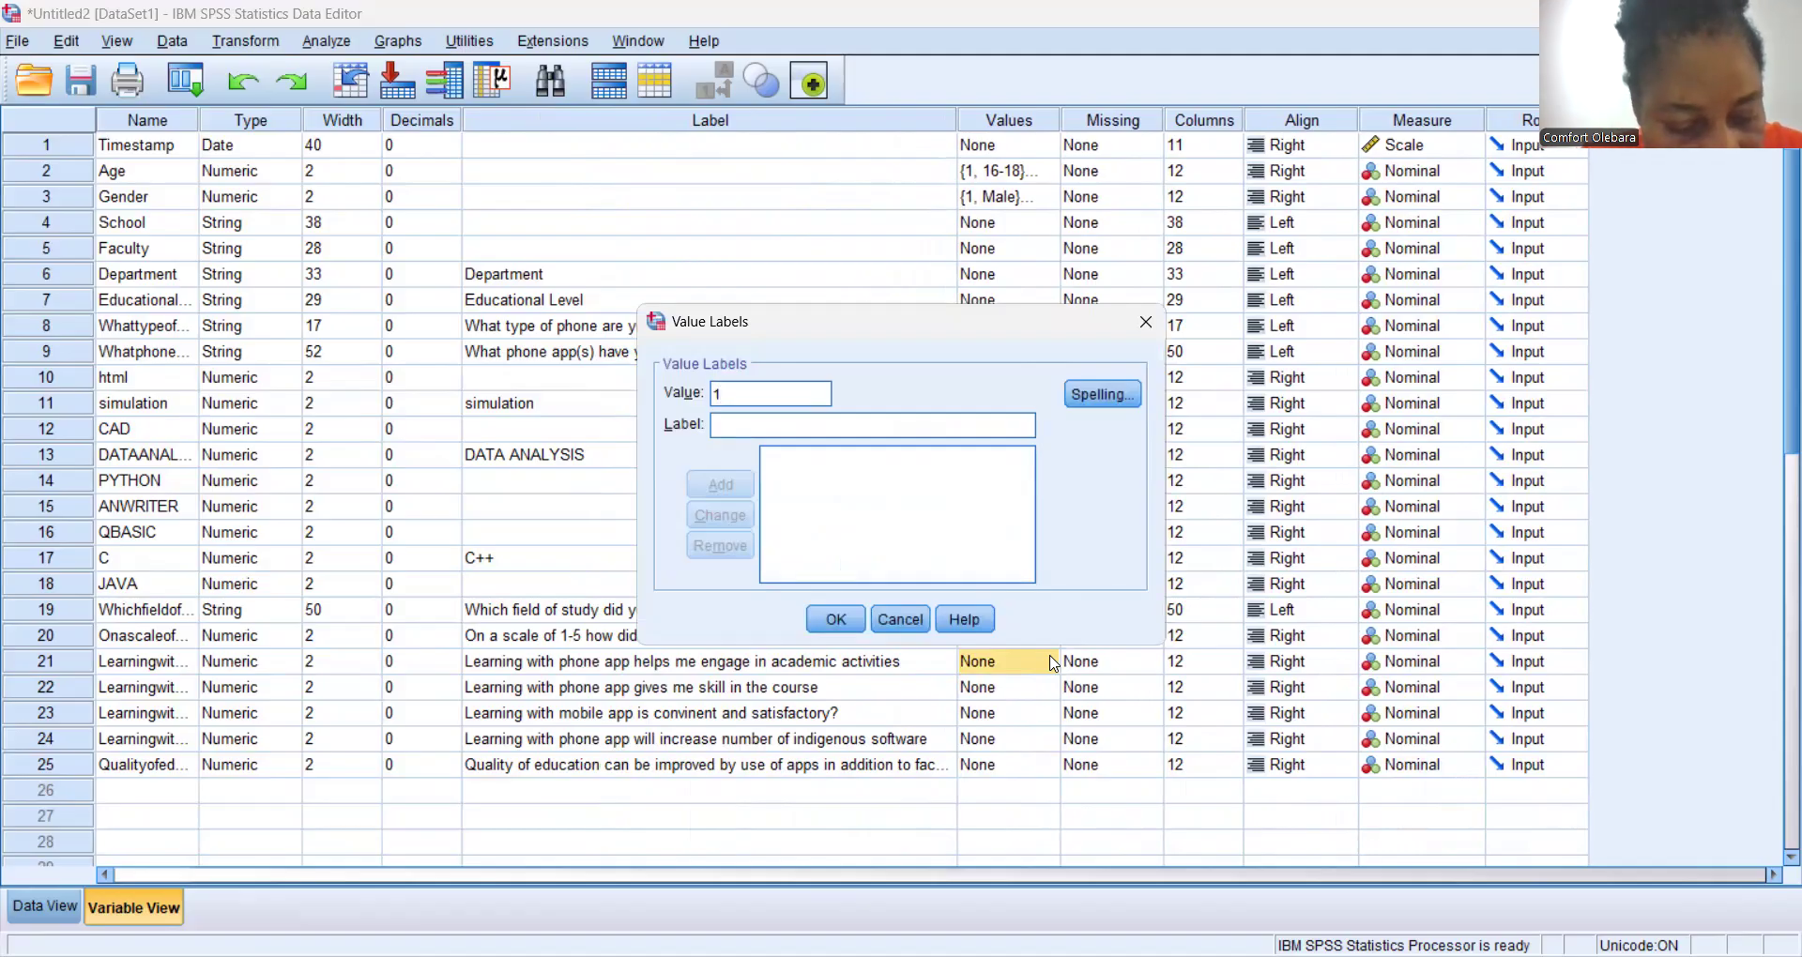
key(Tab)
text(STR)
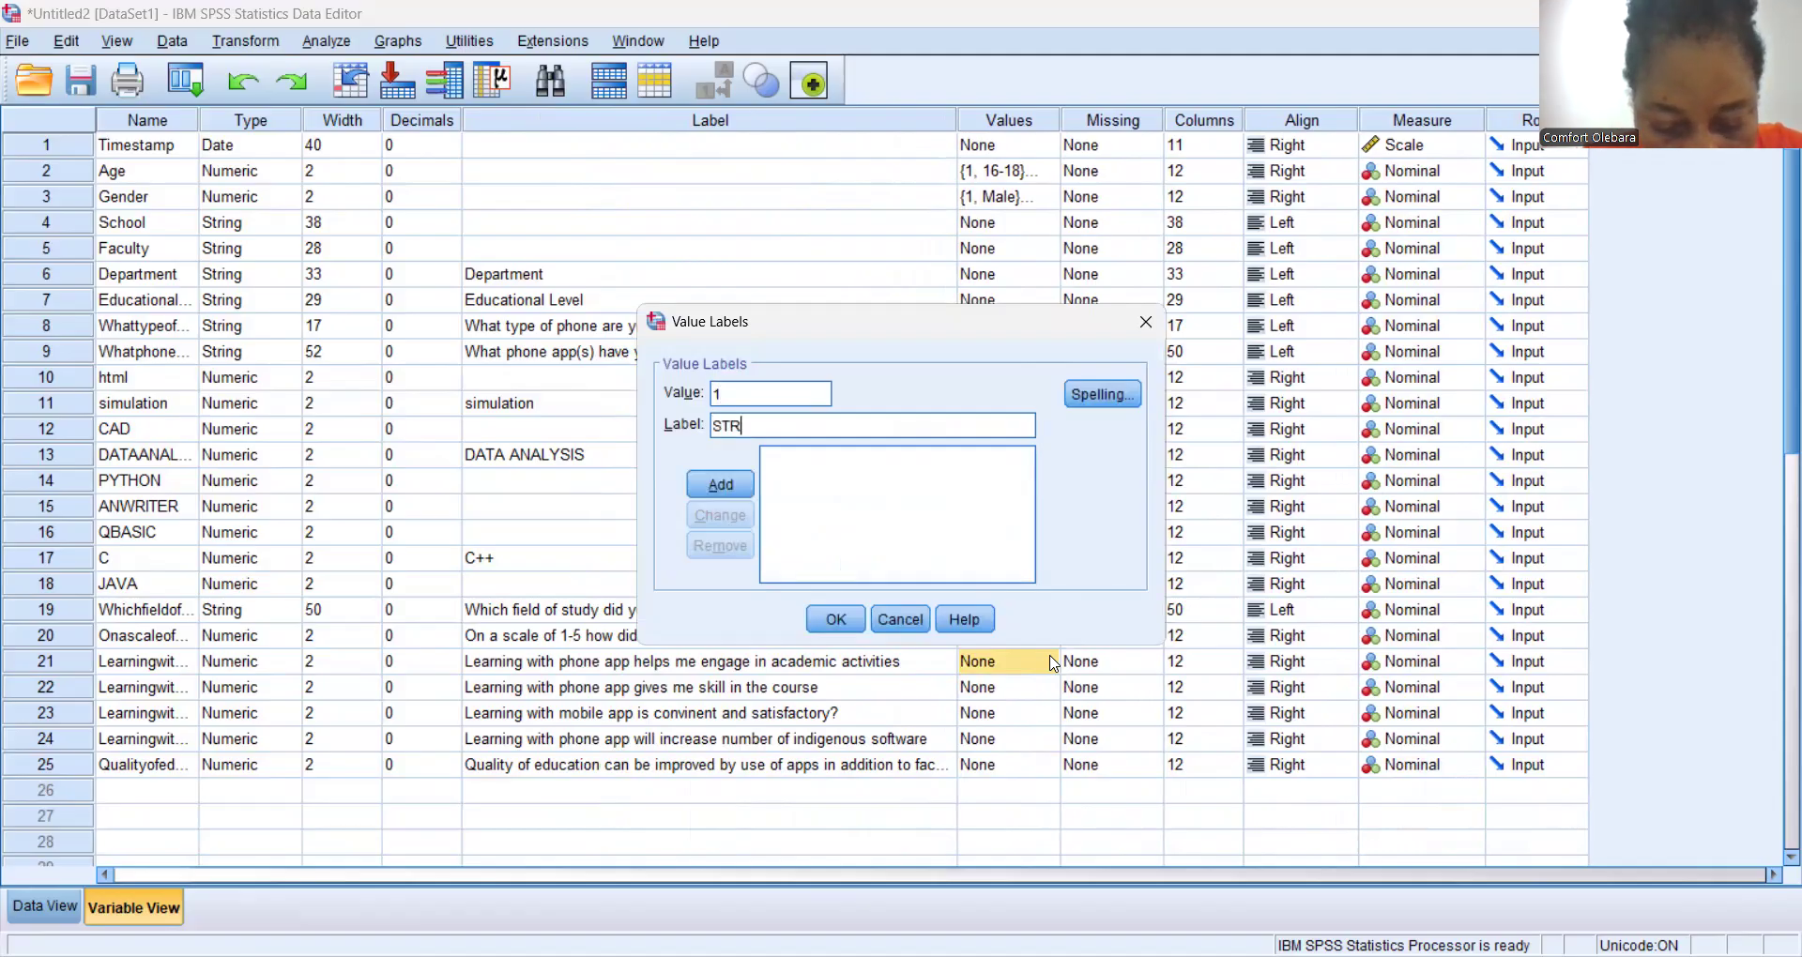
text(OGNLY )
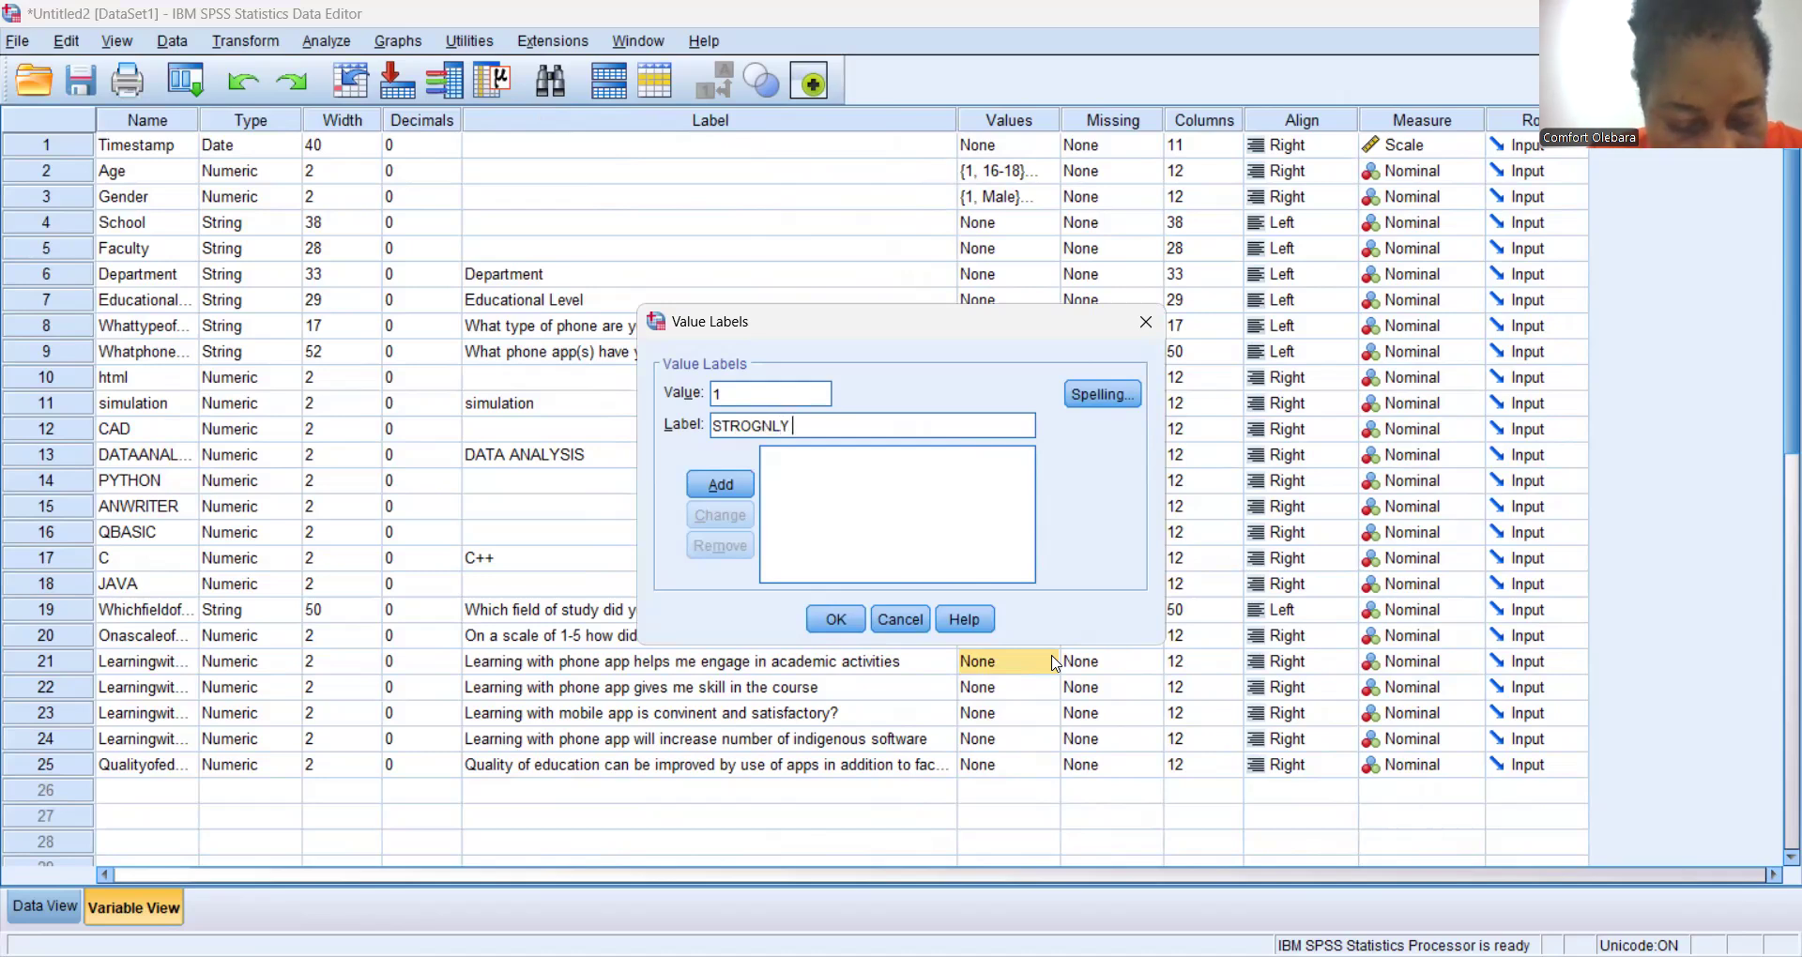
text(DISAGRR)
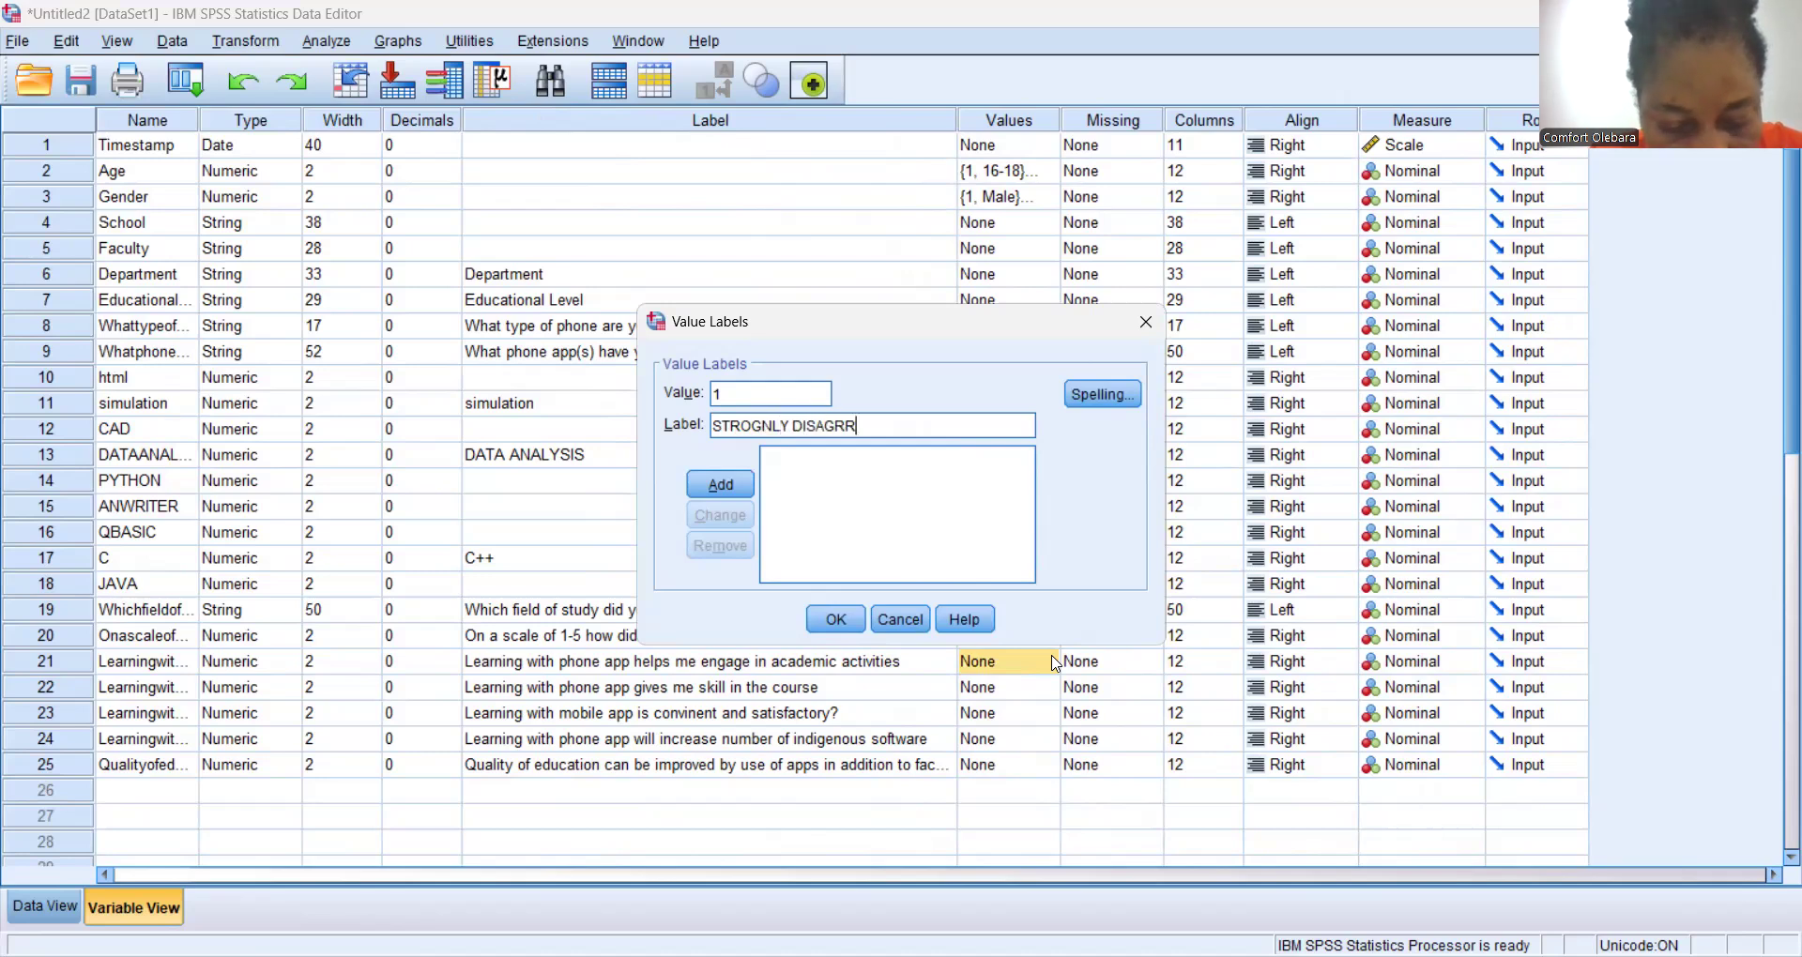
key(BackSpace)
text(EE)
key(Return)
Add value labels 2 = "DISAGREE" and 3 = "NEUTRAL" for the academic activities variable.
text(2 = "D)
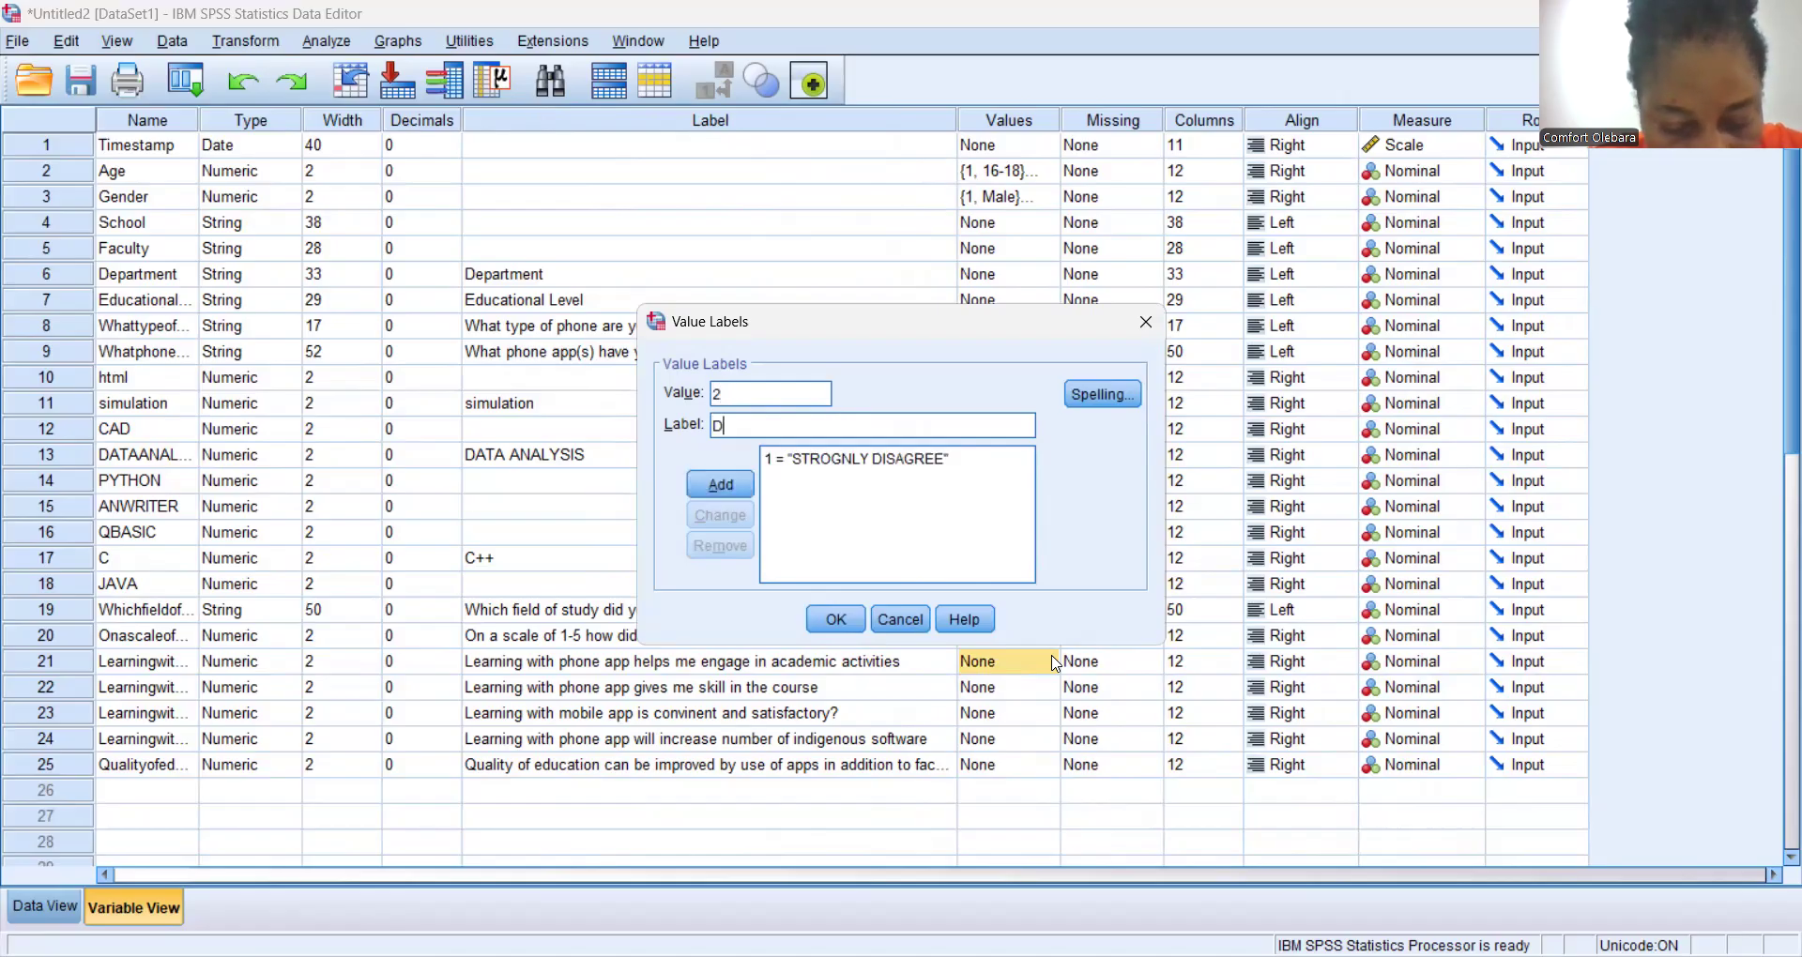
text(ISAGREE)
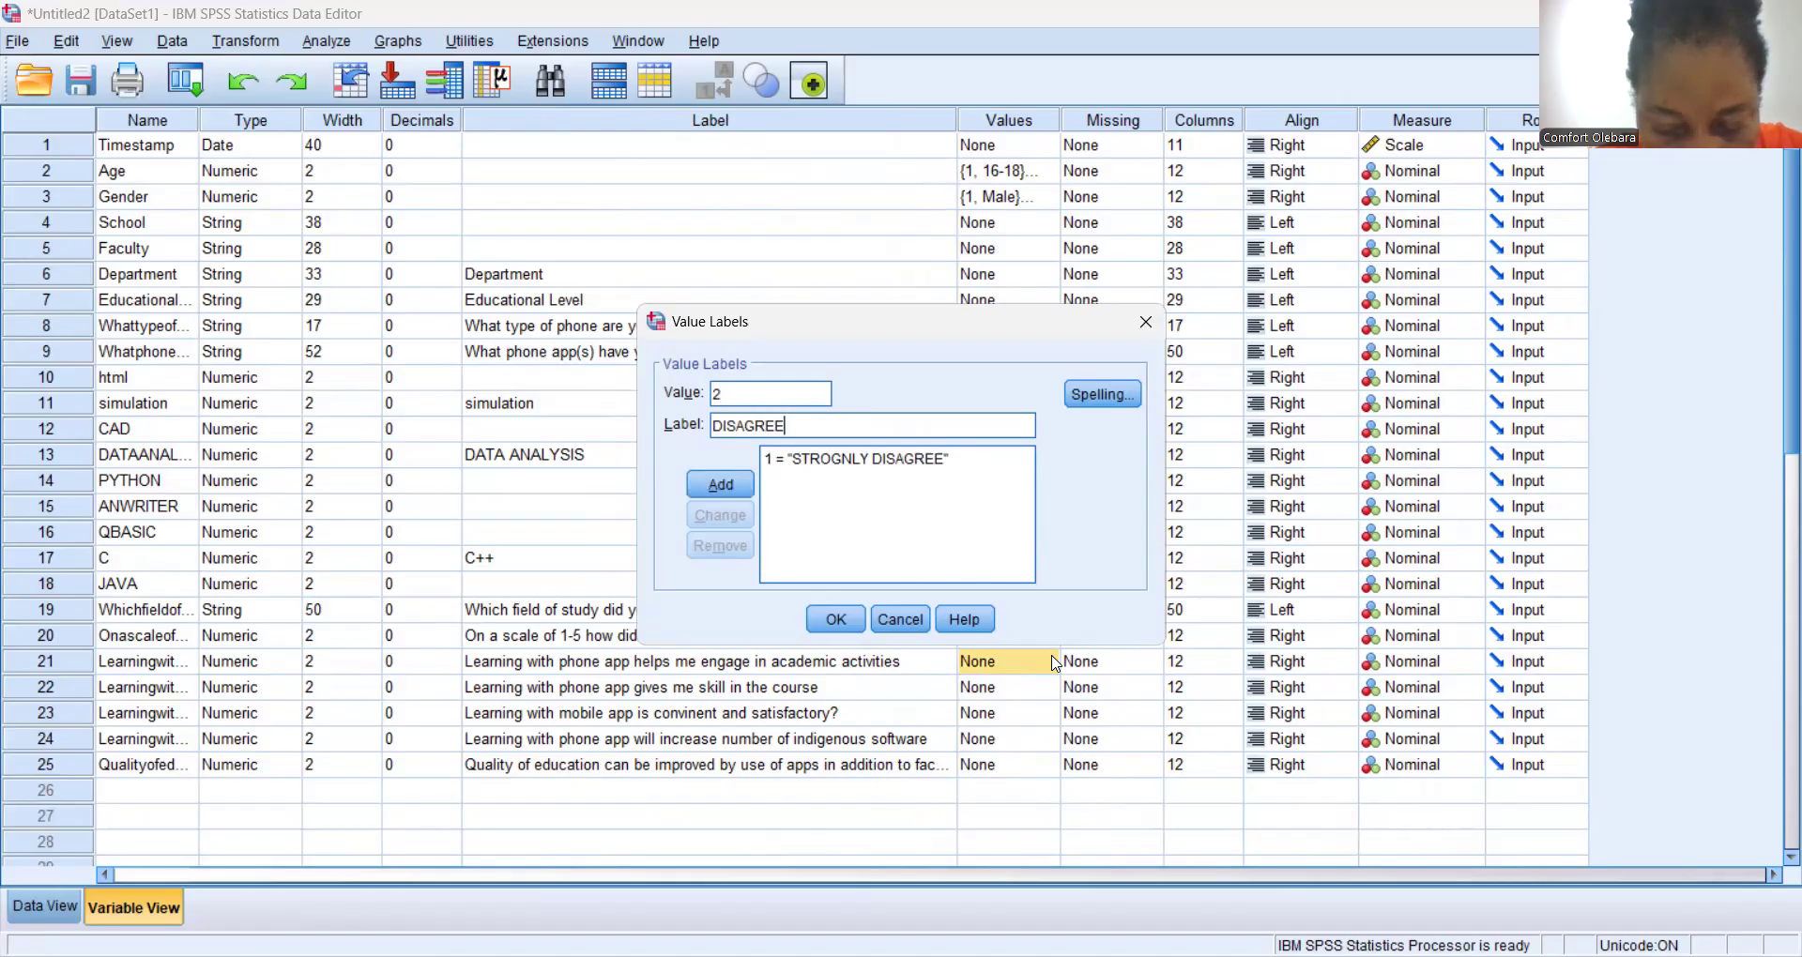
key(Return)
text(3)
key(Tab)
text(NEUTRAL)
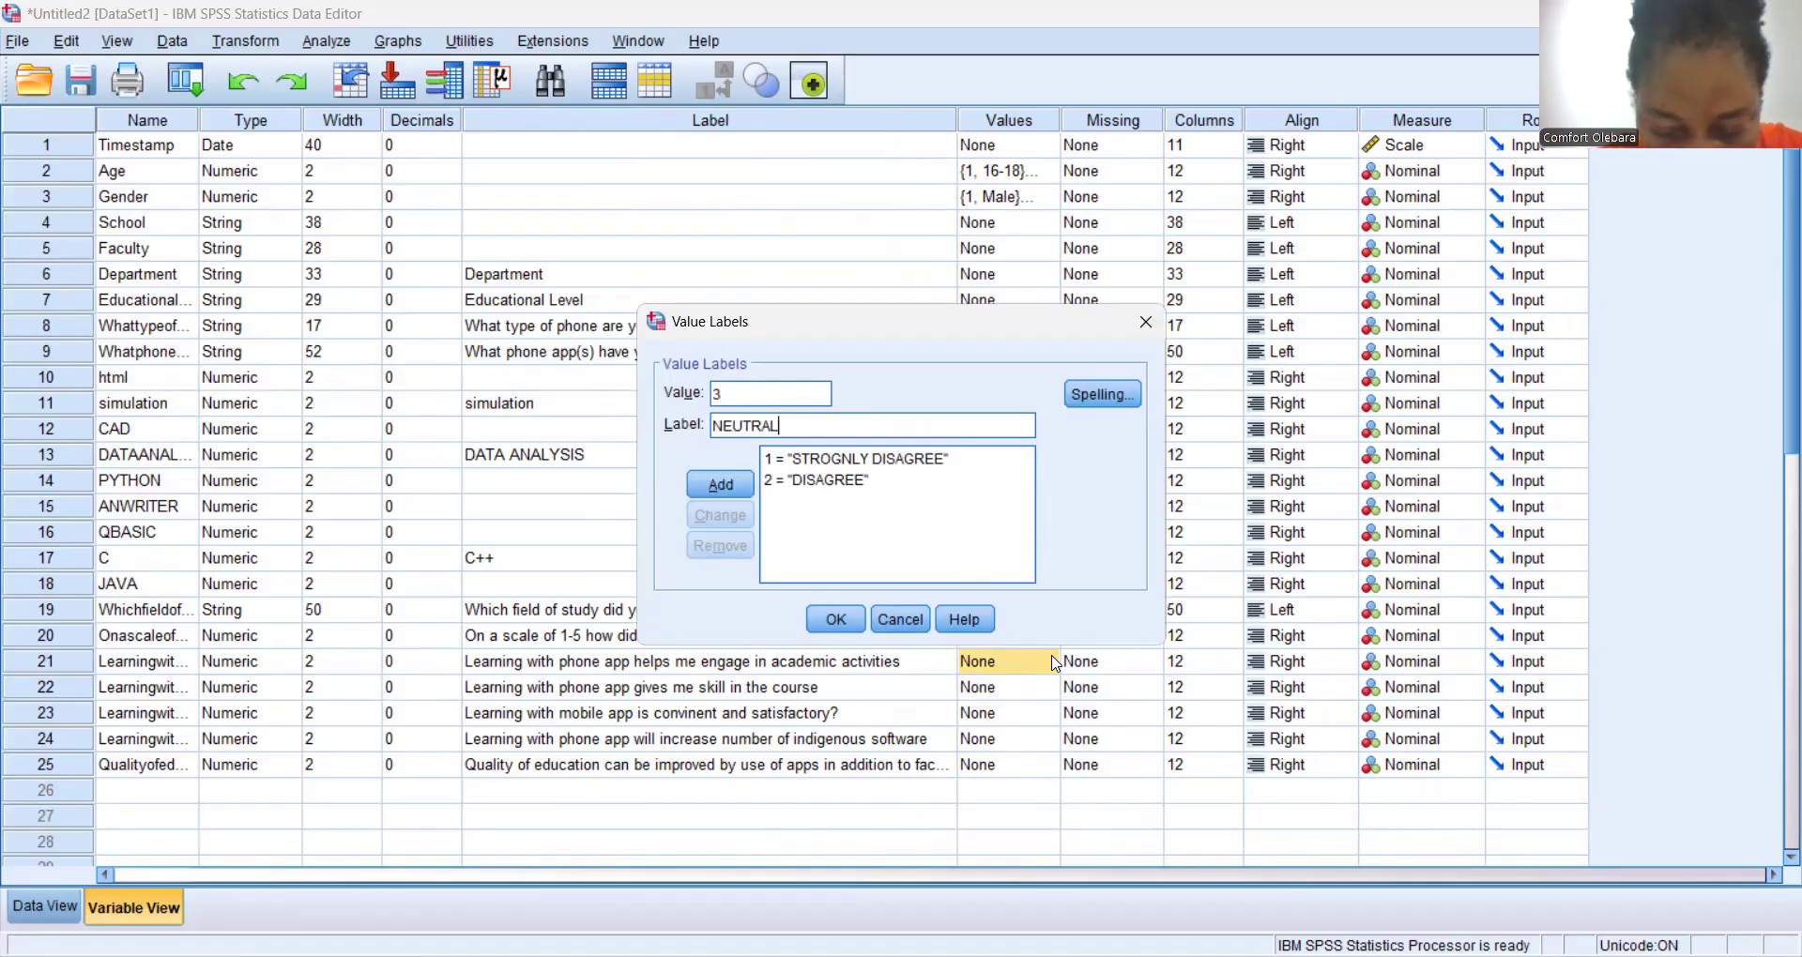
key(Return)
Add value labels 4 = "AGREE" and 5 = "STRONGLY AGREE" for the academic activities variable and apply the label set.
text(4)
key(Tab)
text(AGREE)
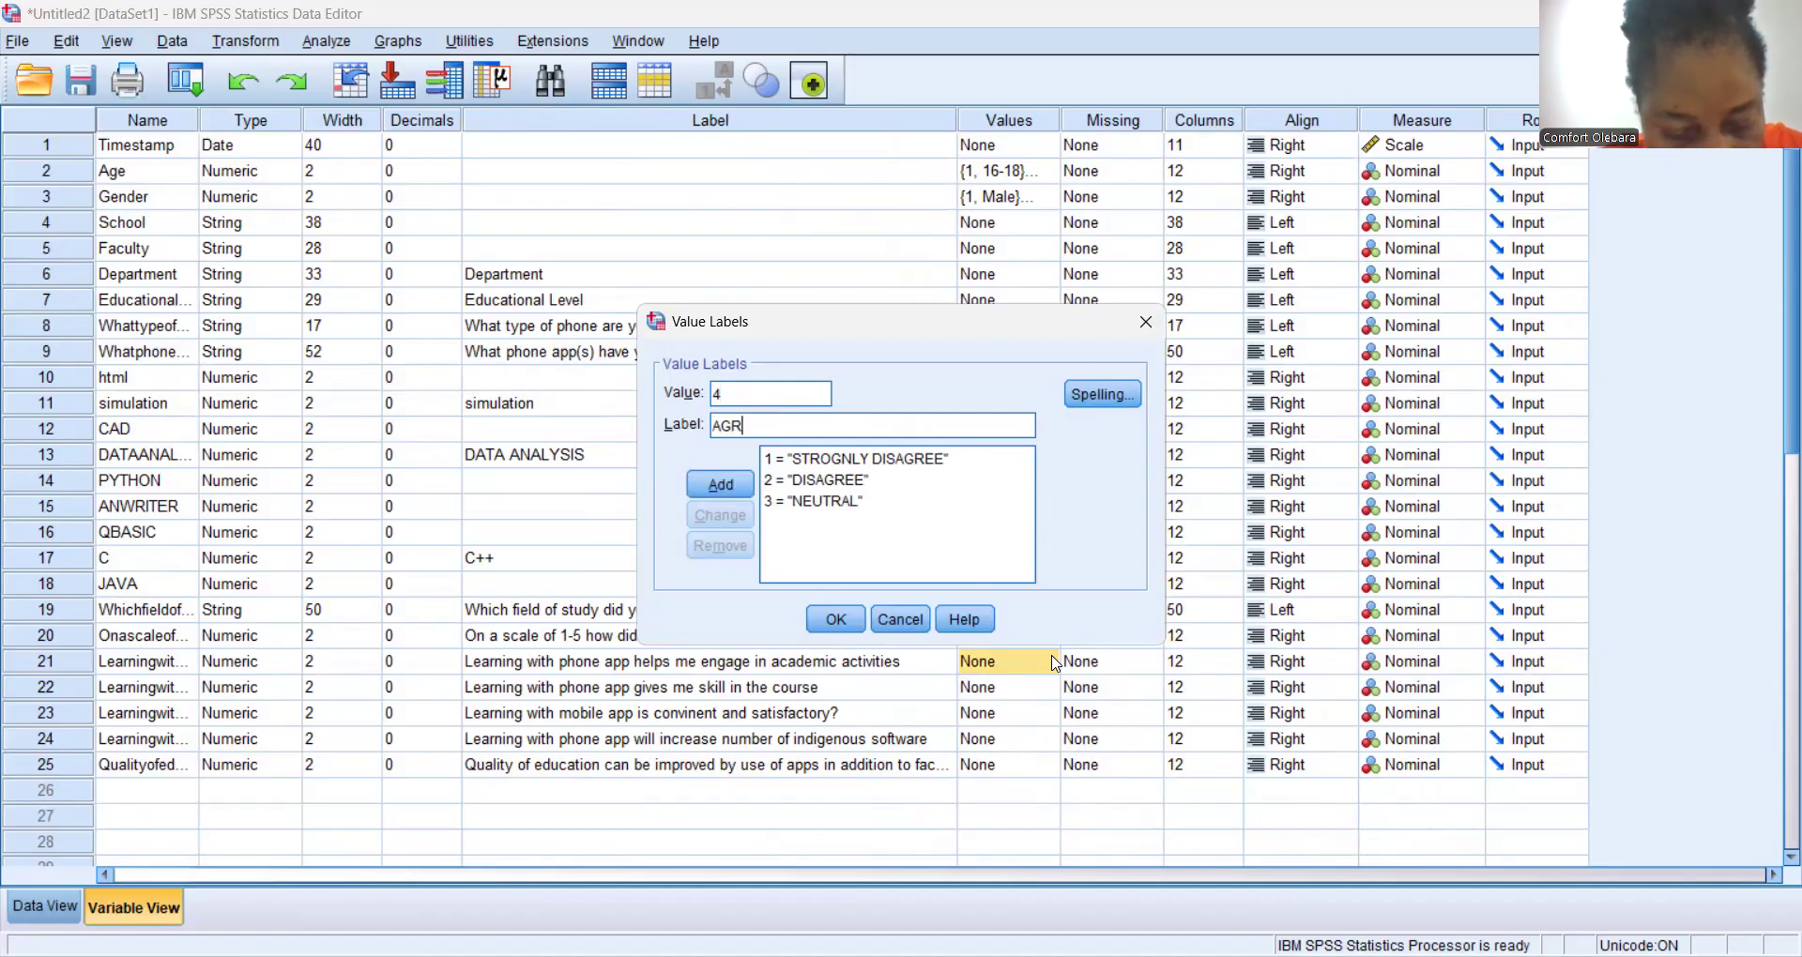
key(Return)
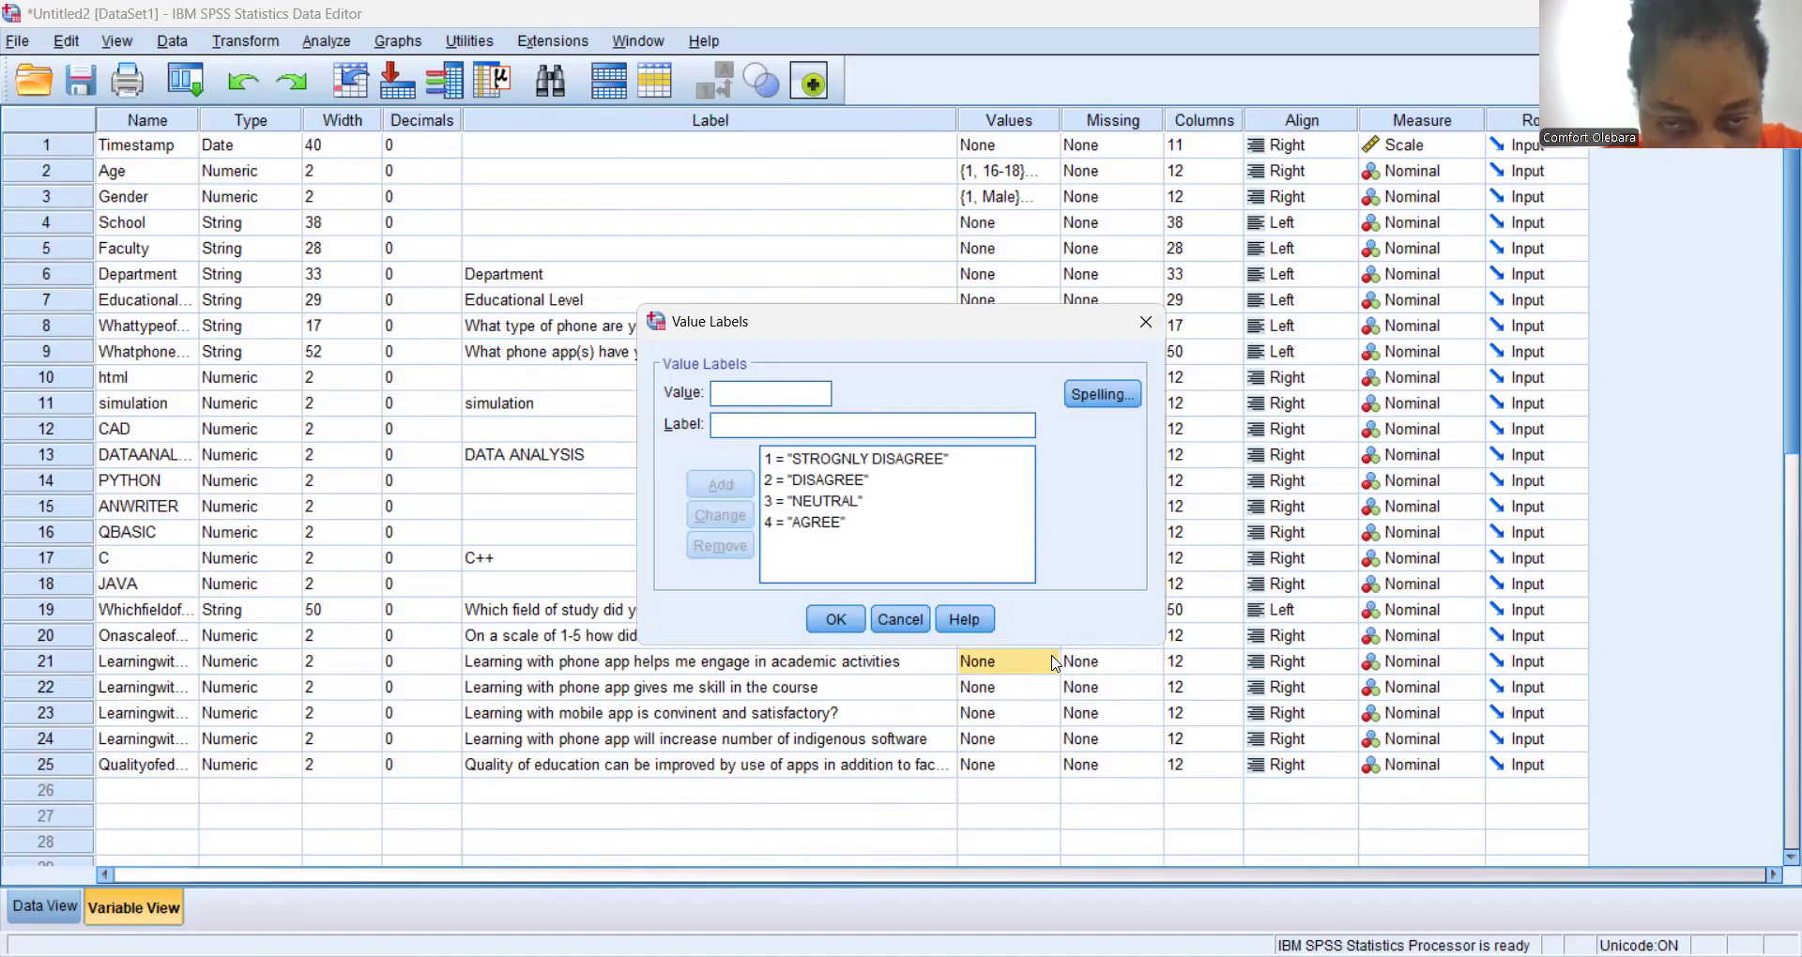
text(5)
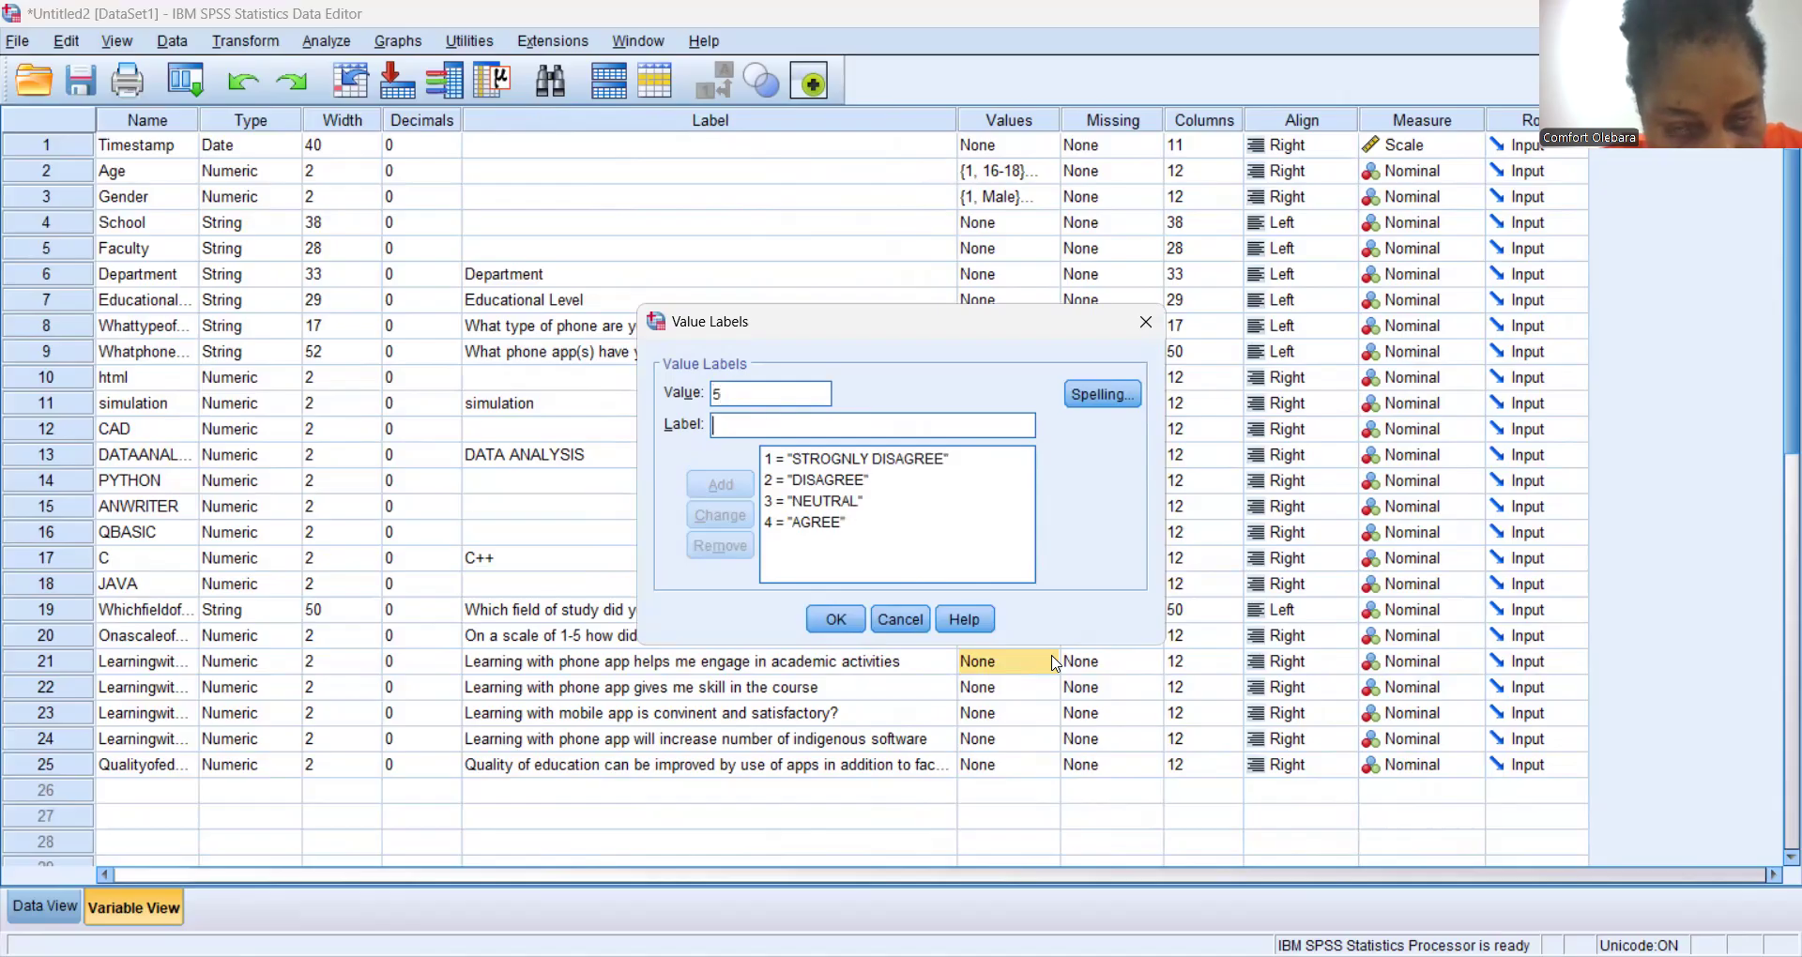
key(Tab)
text(S)
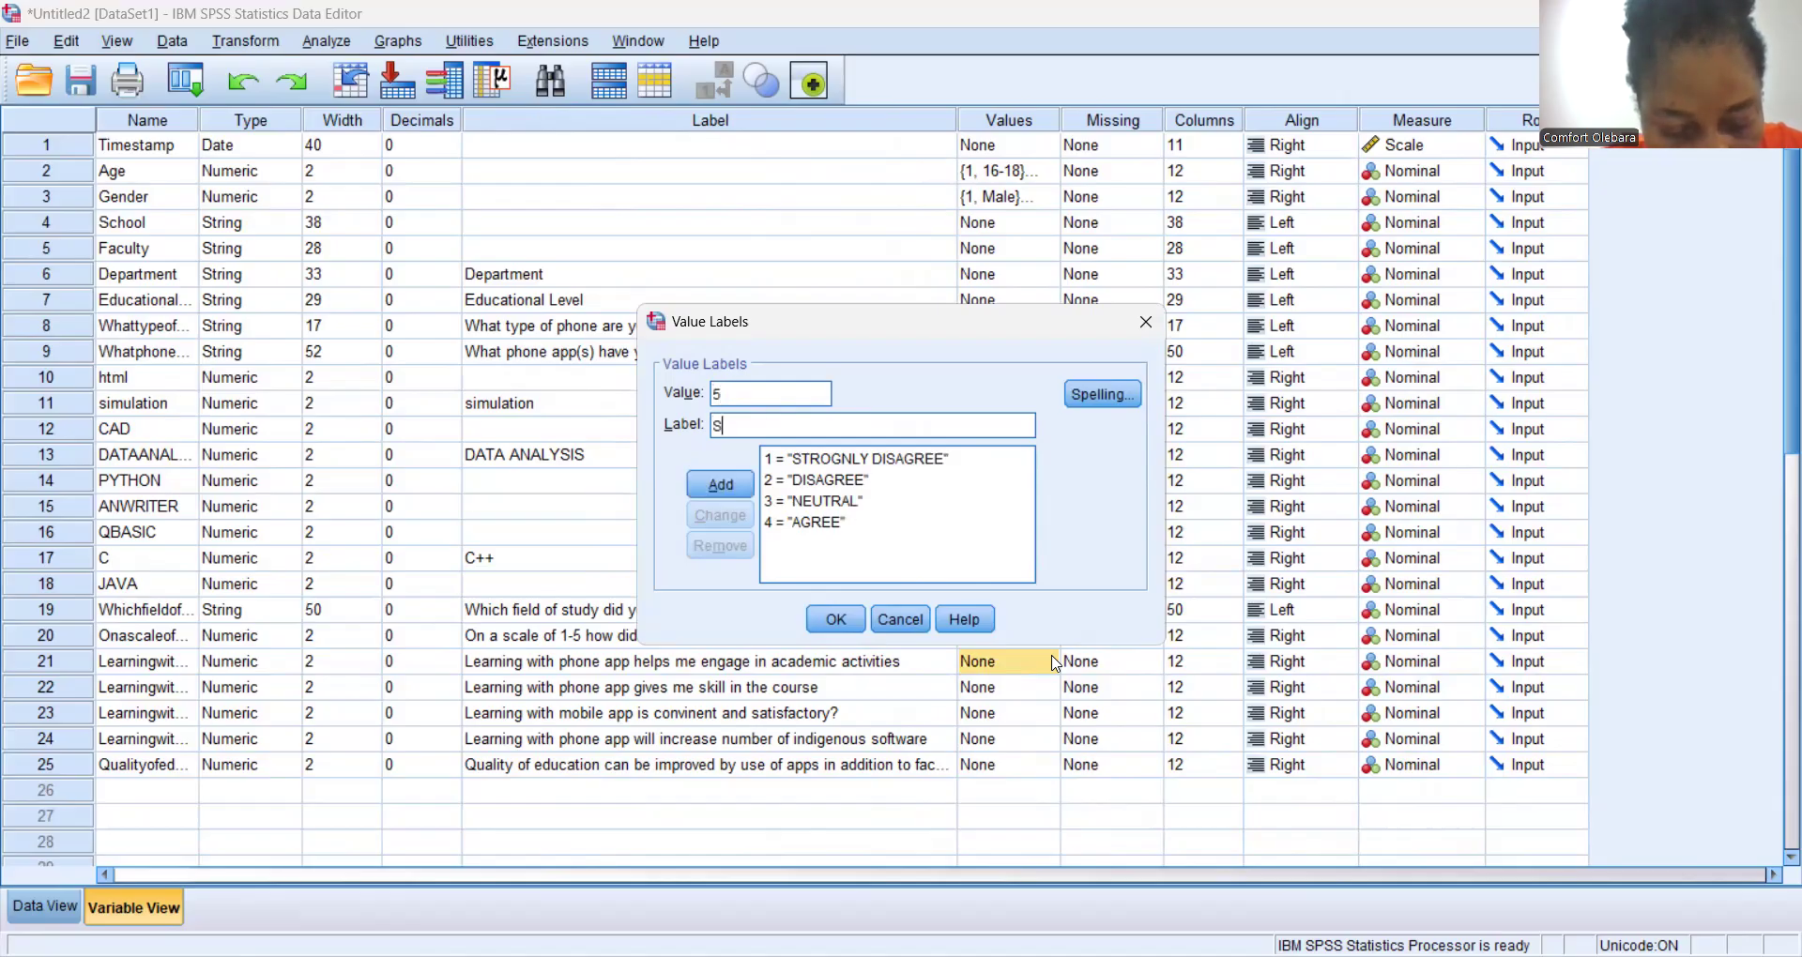
text(TRONGLY )
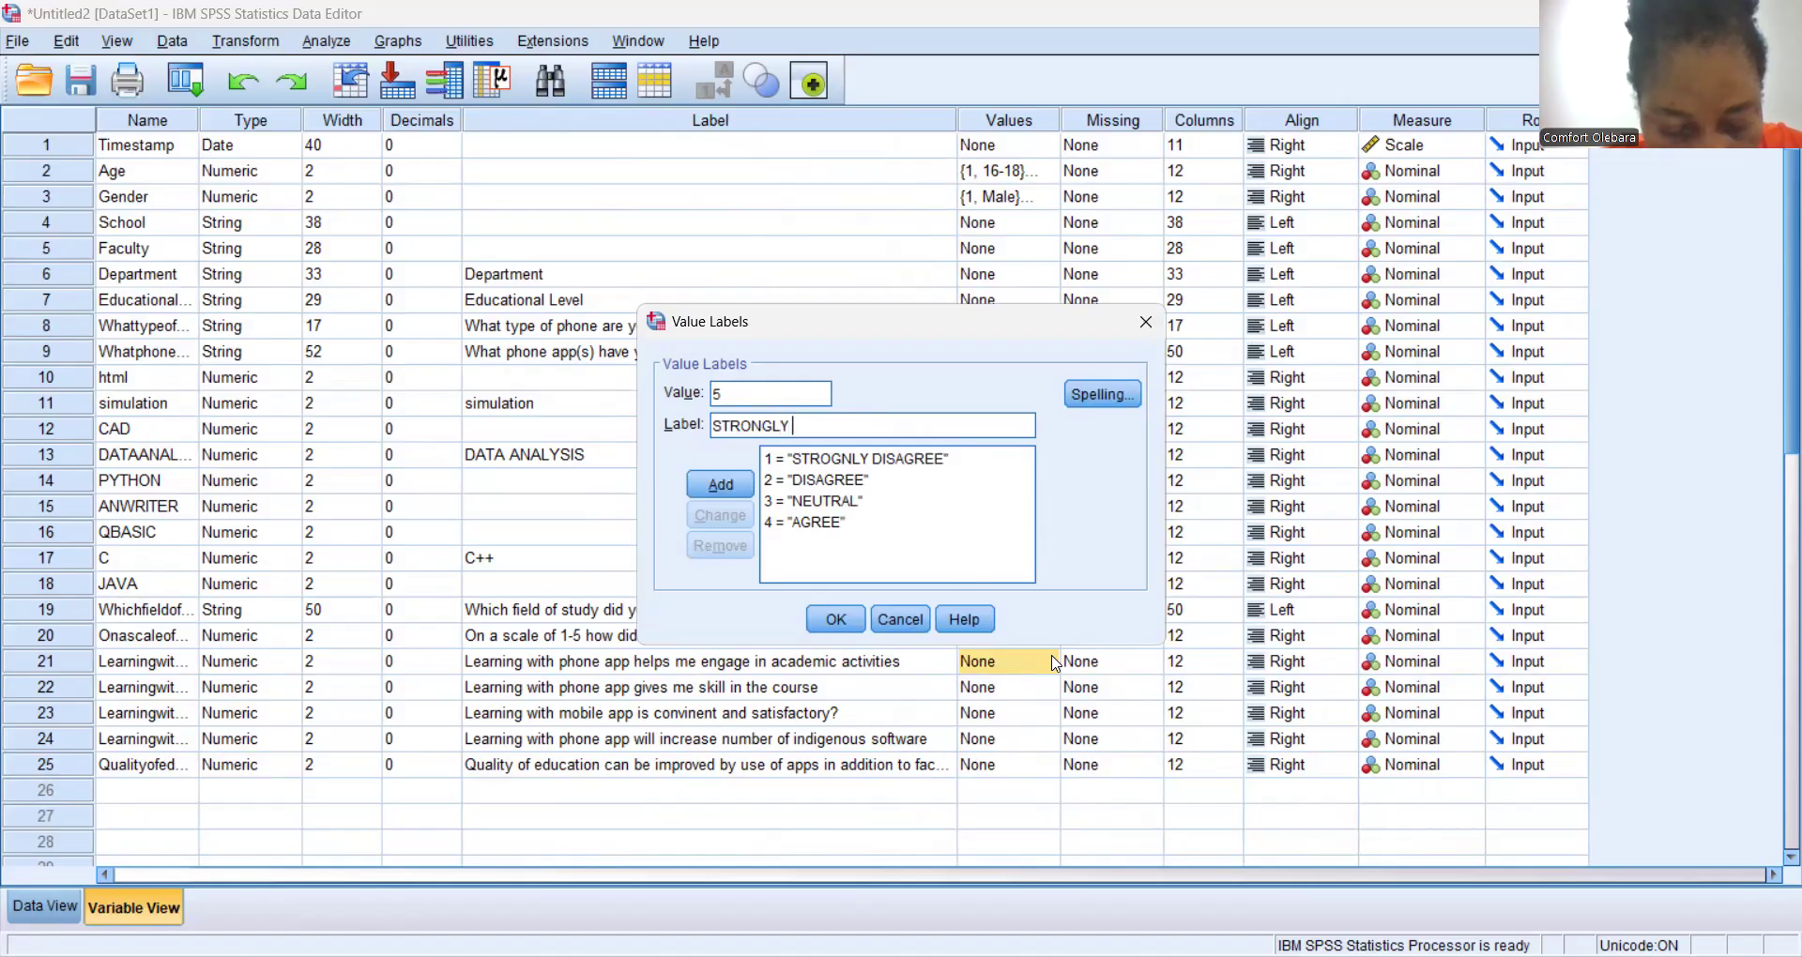
text(AGREE)
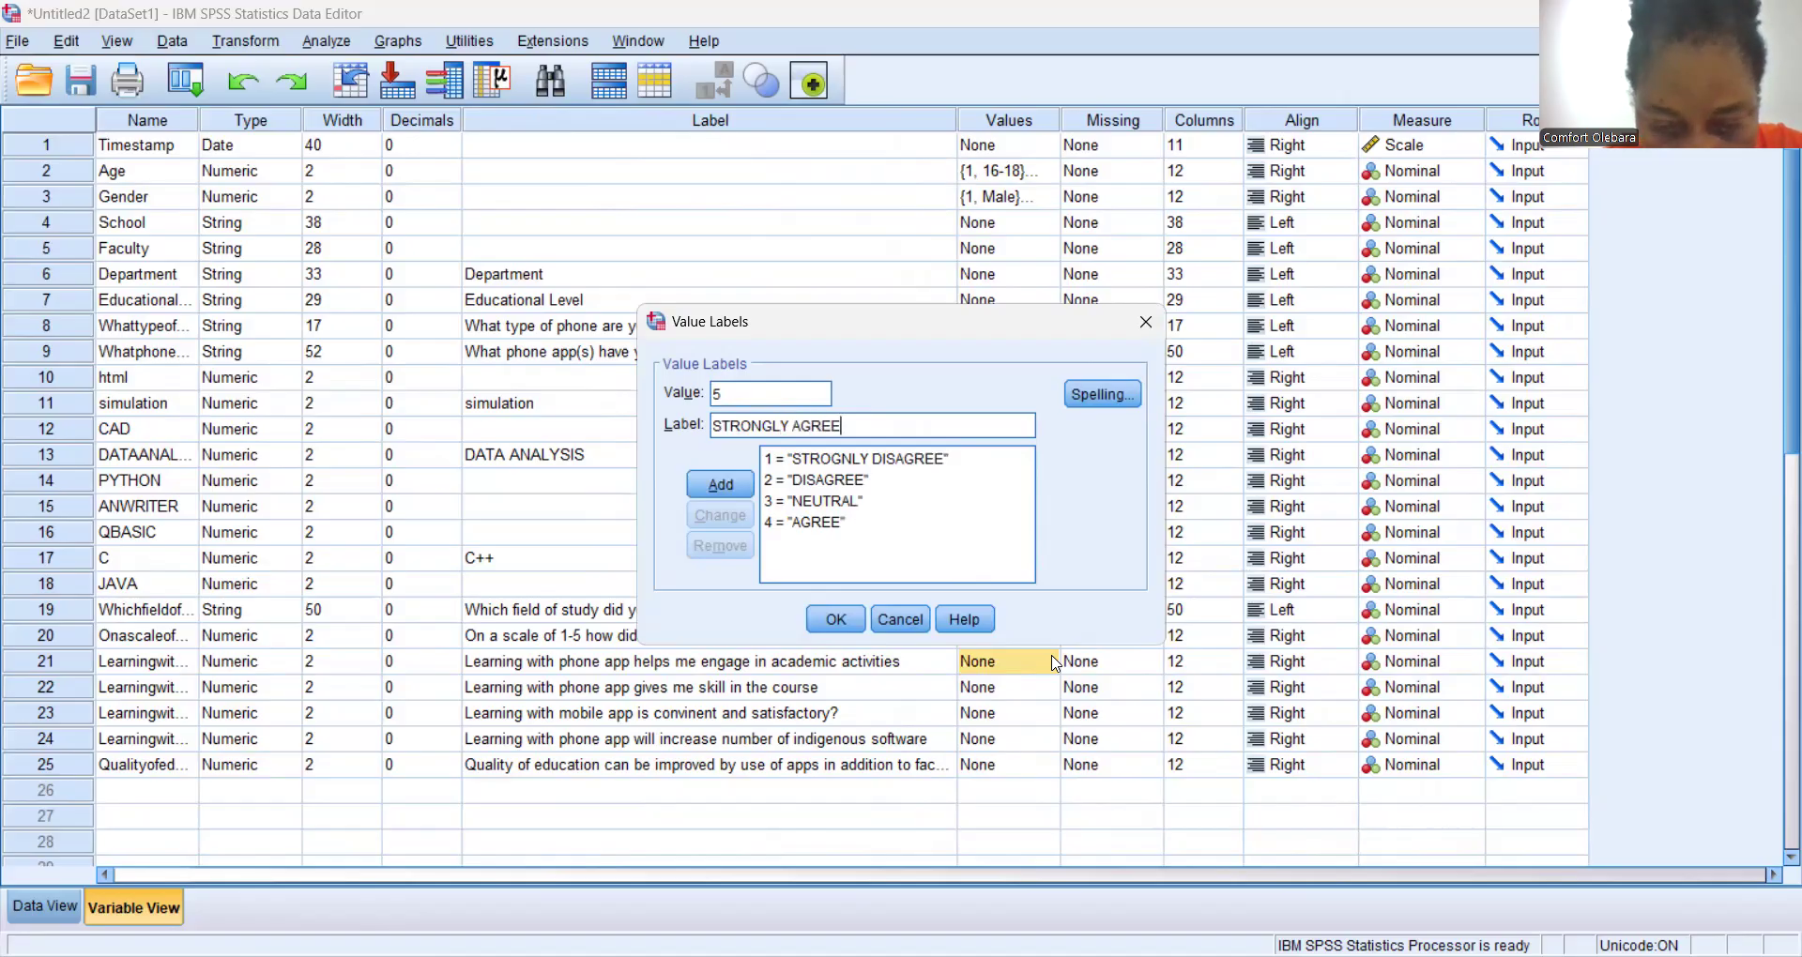
key(Return)
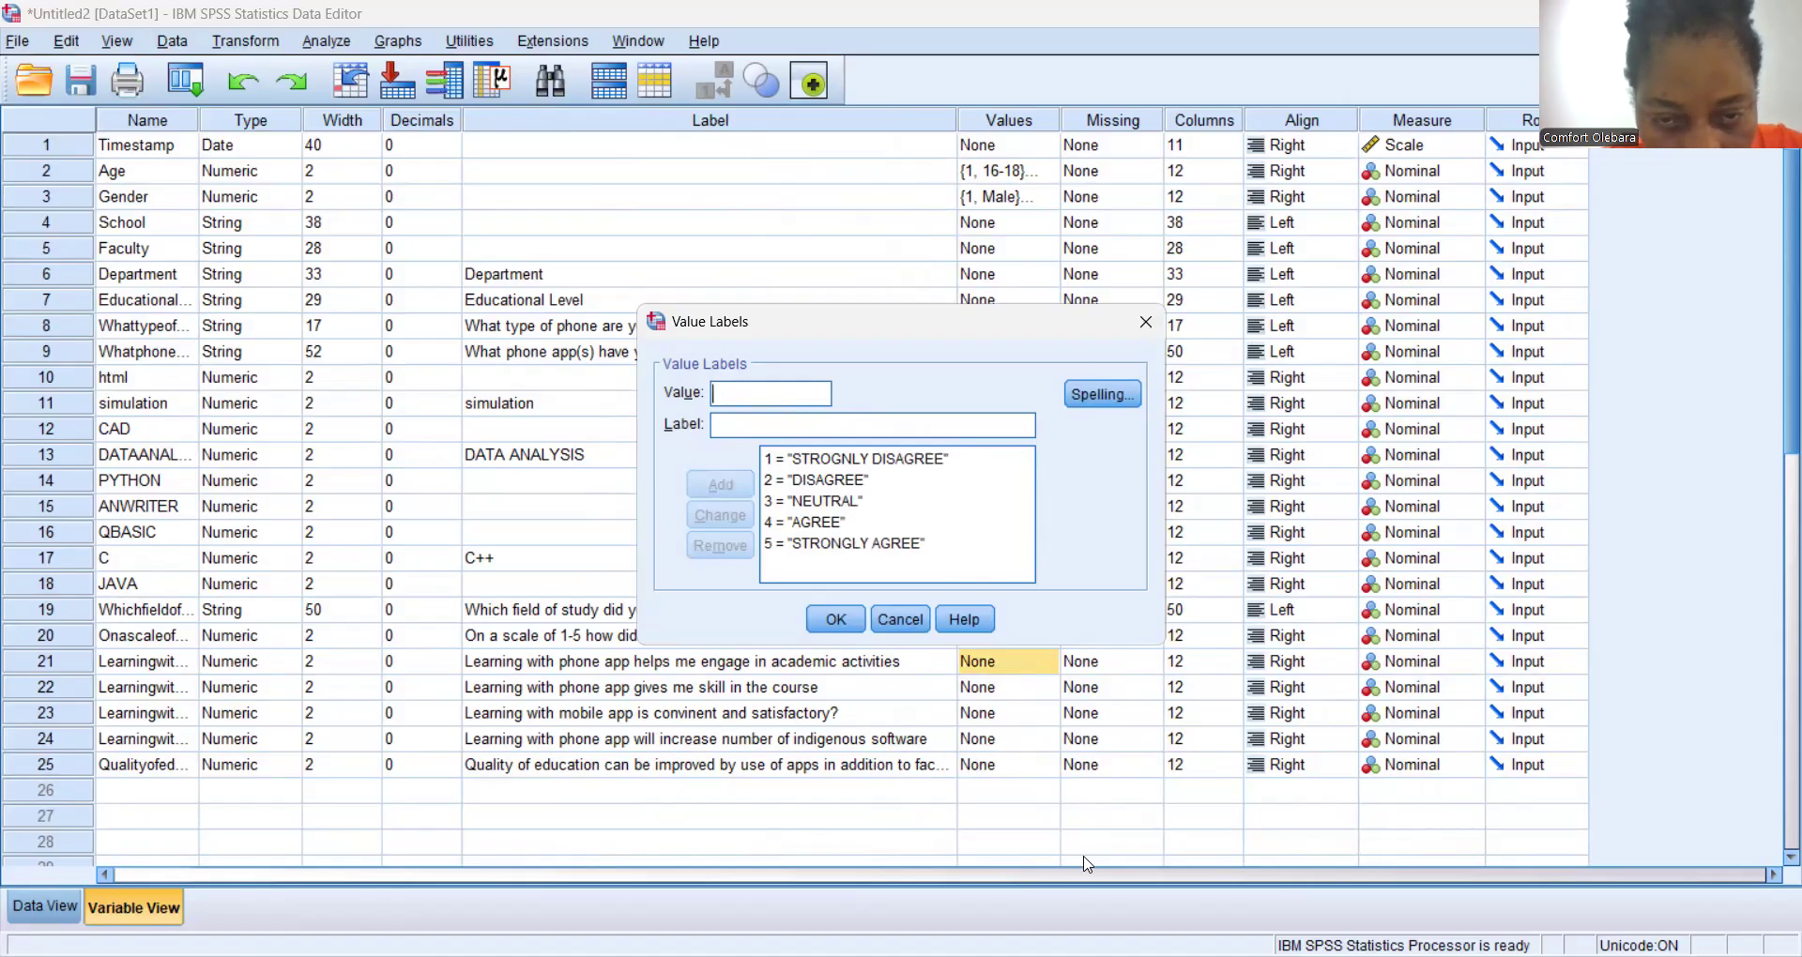
click(837, 627)
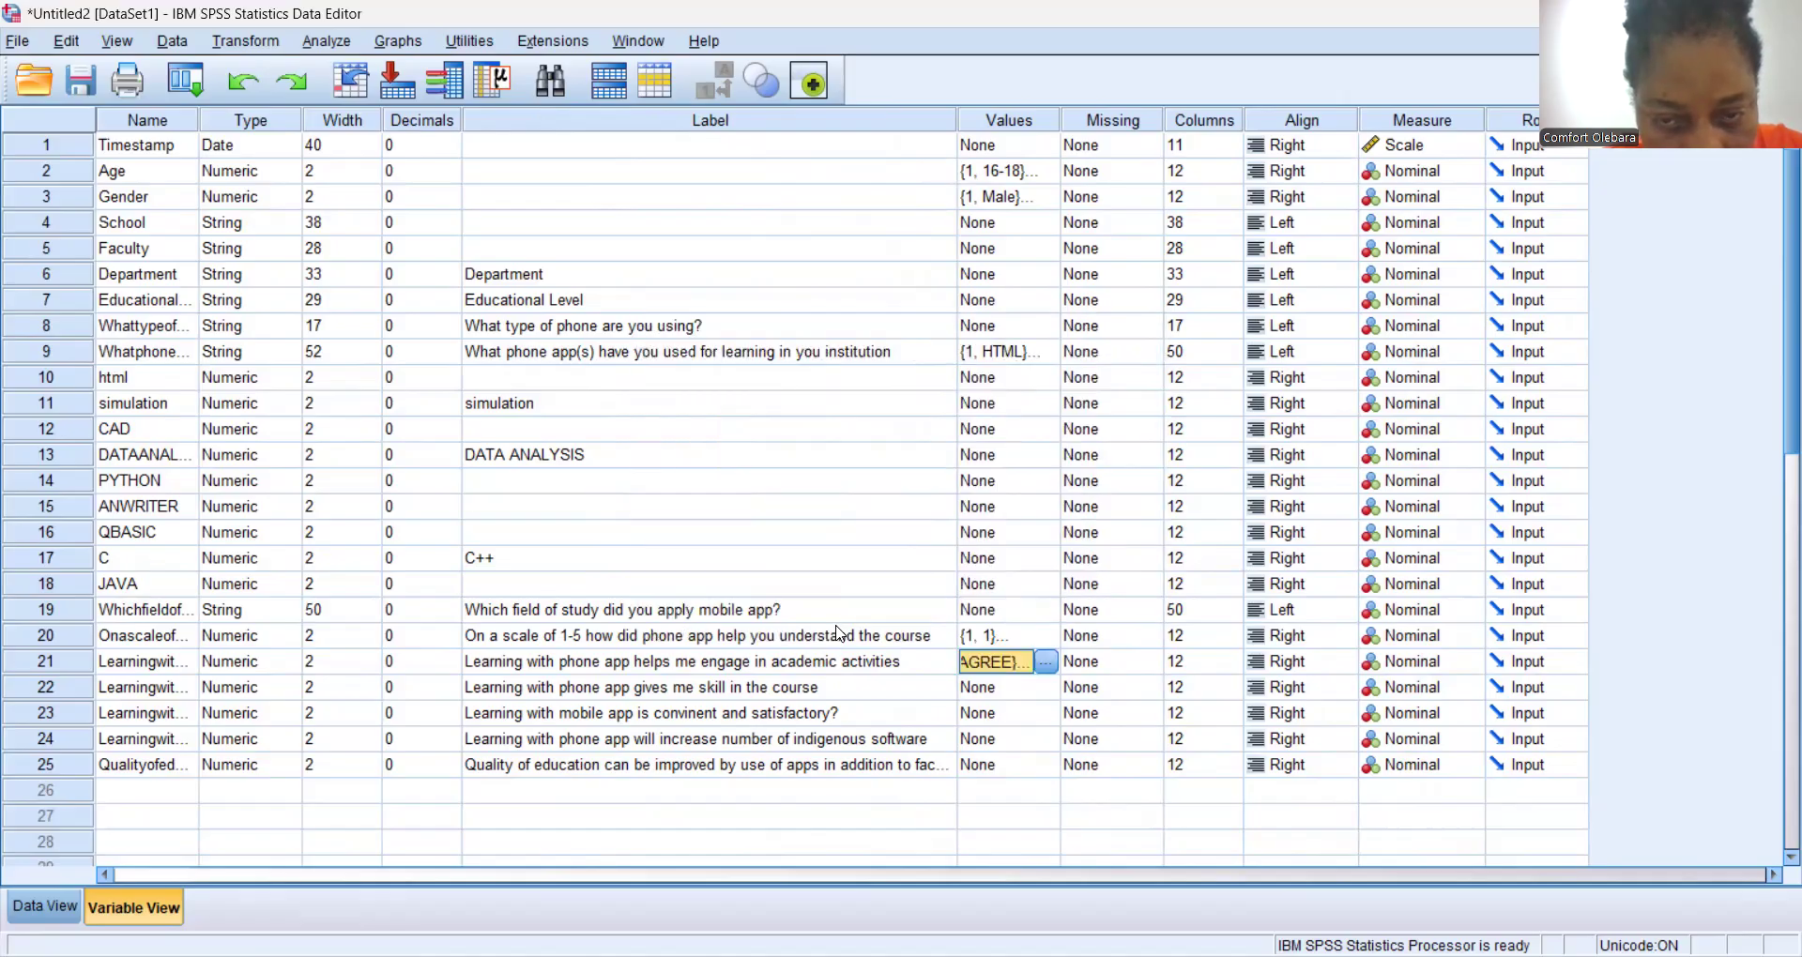
Add a value label assigning 1 to "STRONGLY DISAGREE" for the variable on gaining skill in the course in row 22.
click(1044, 688)
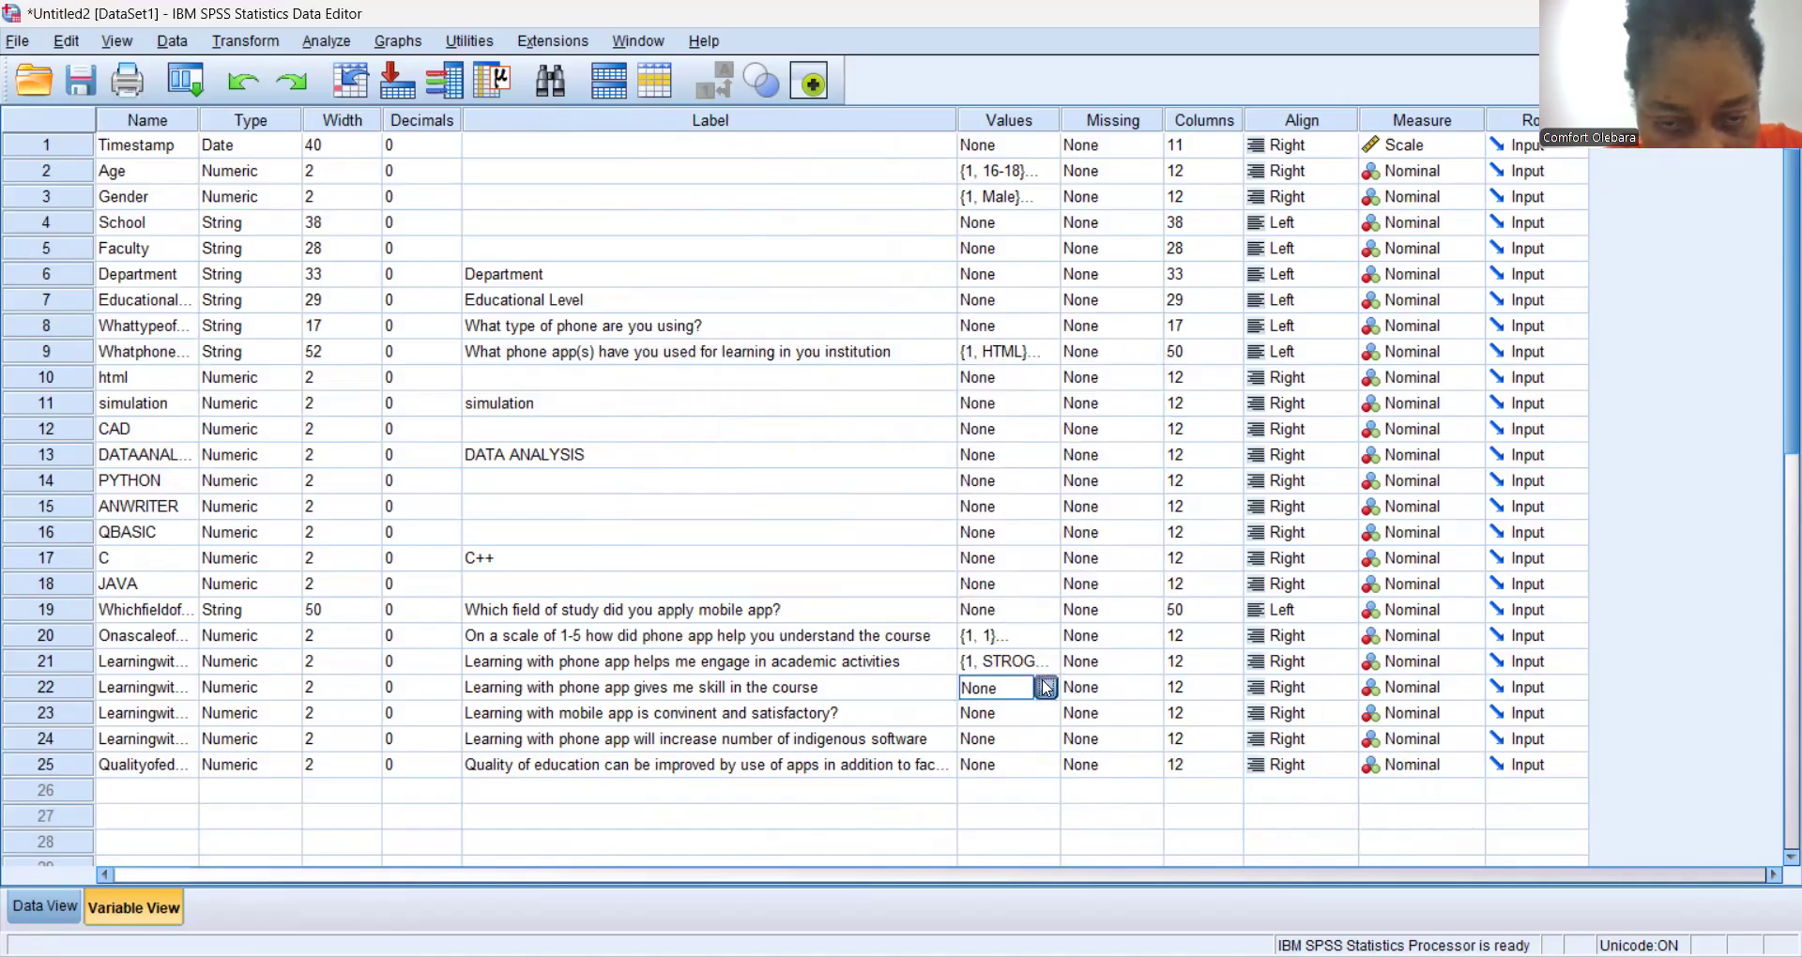
click(1044, 688)
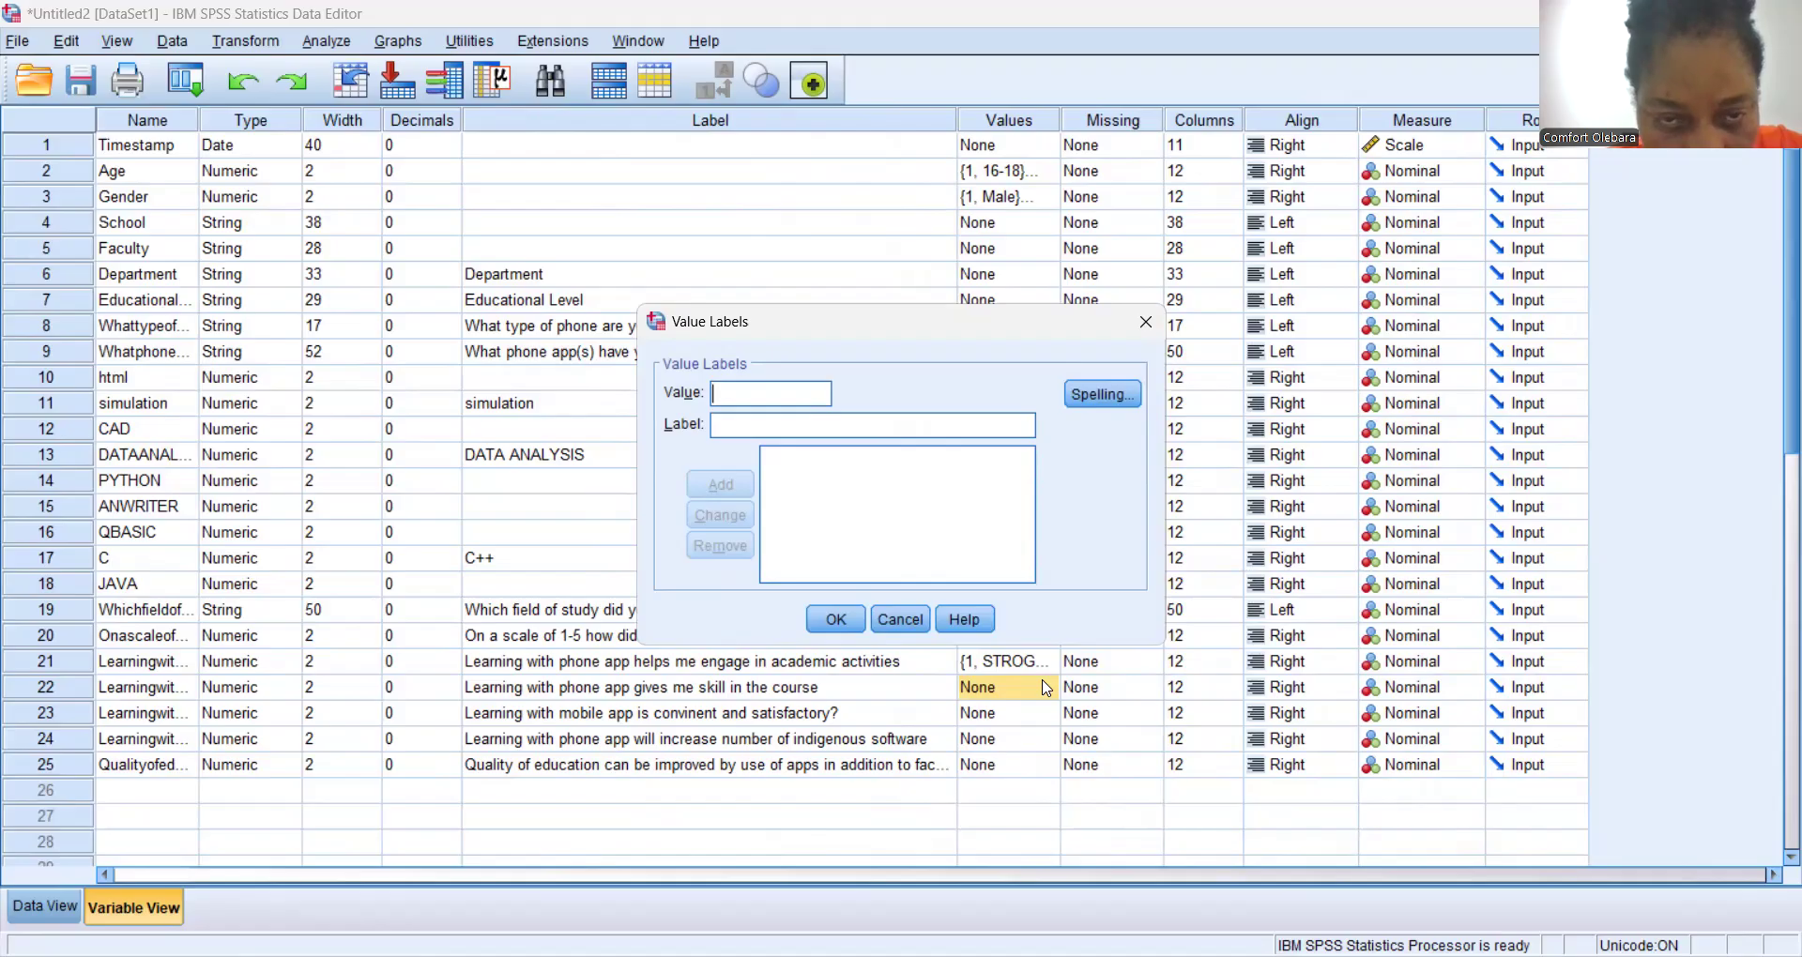
text(1)
key(Tab)
text(STRO)
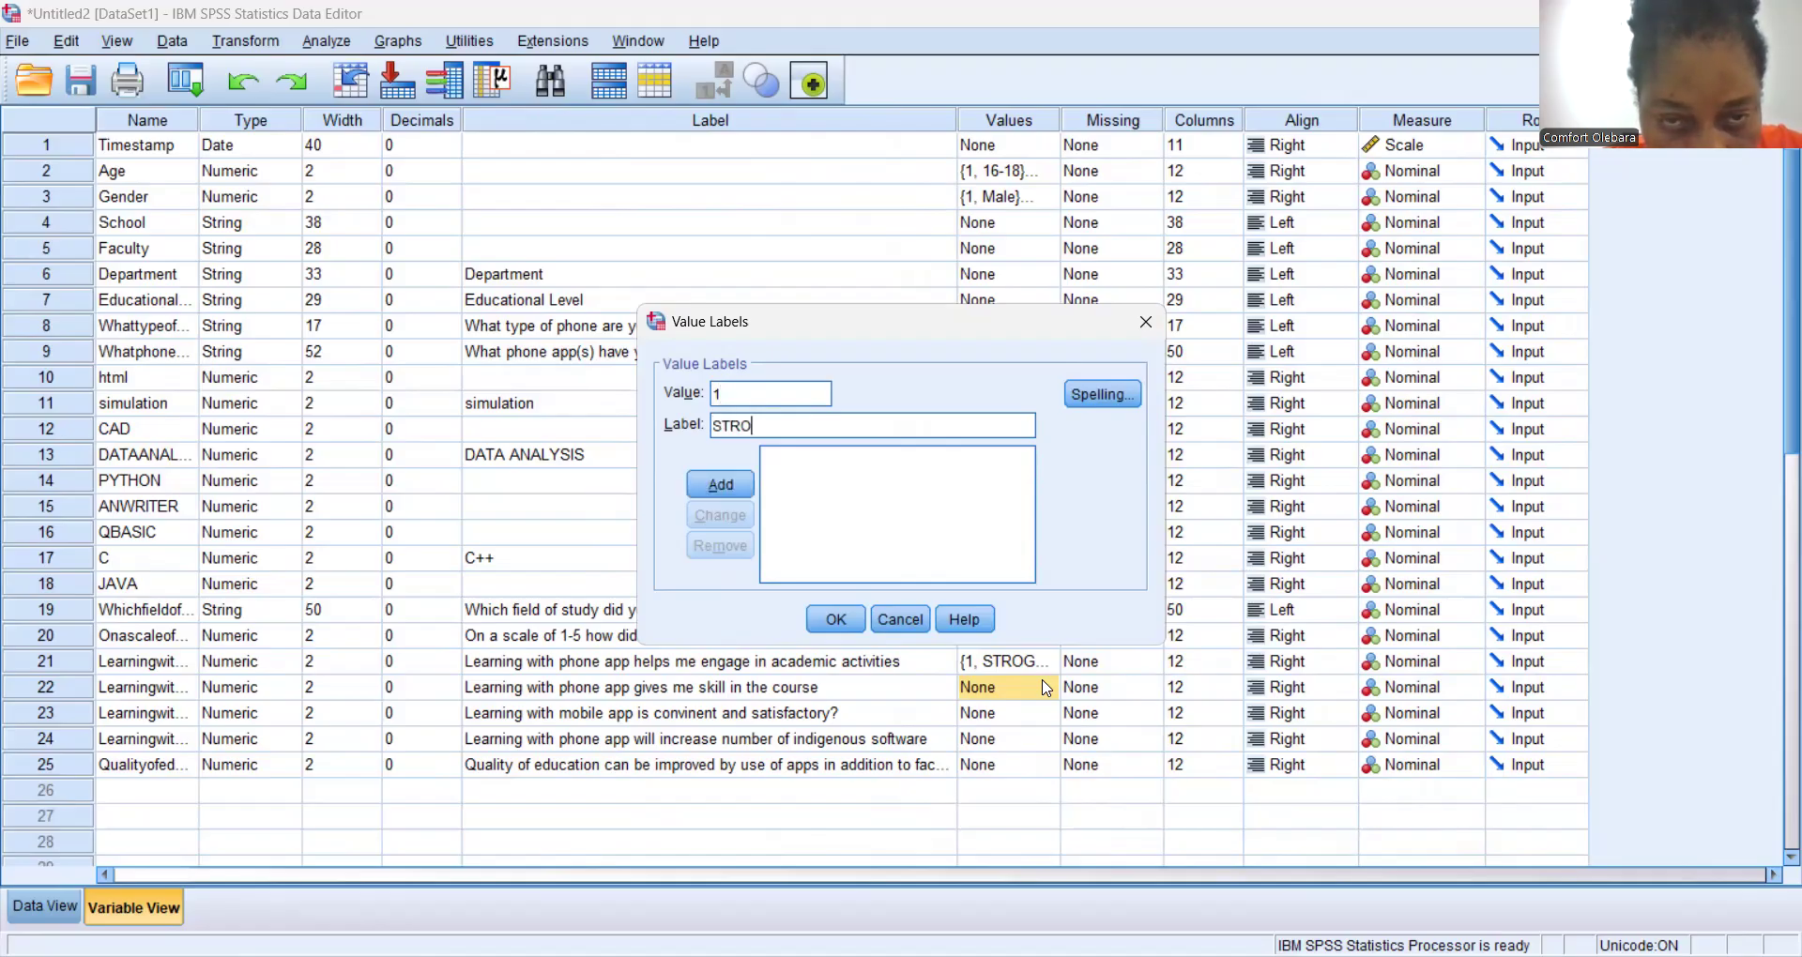
text(NGLY)
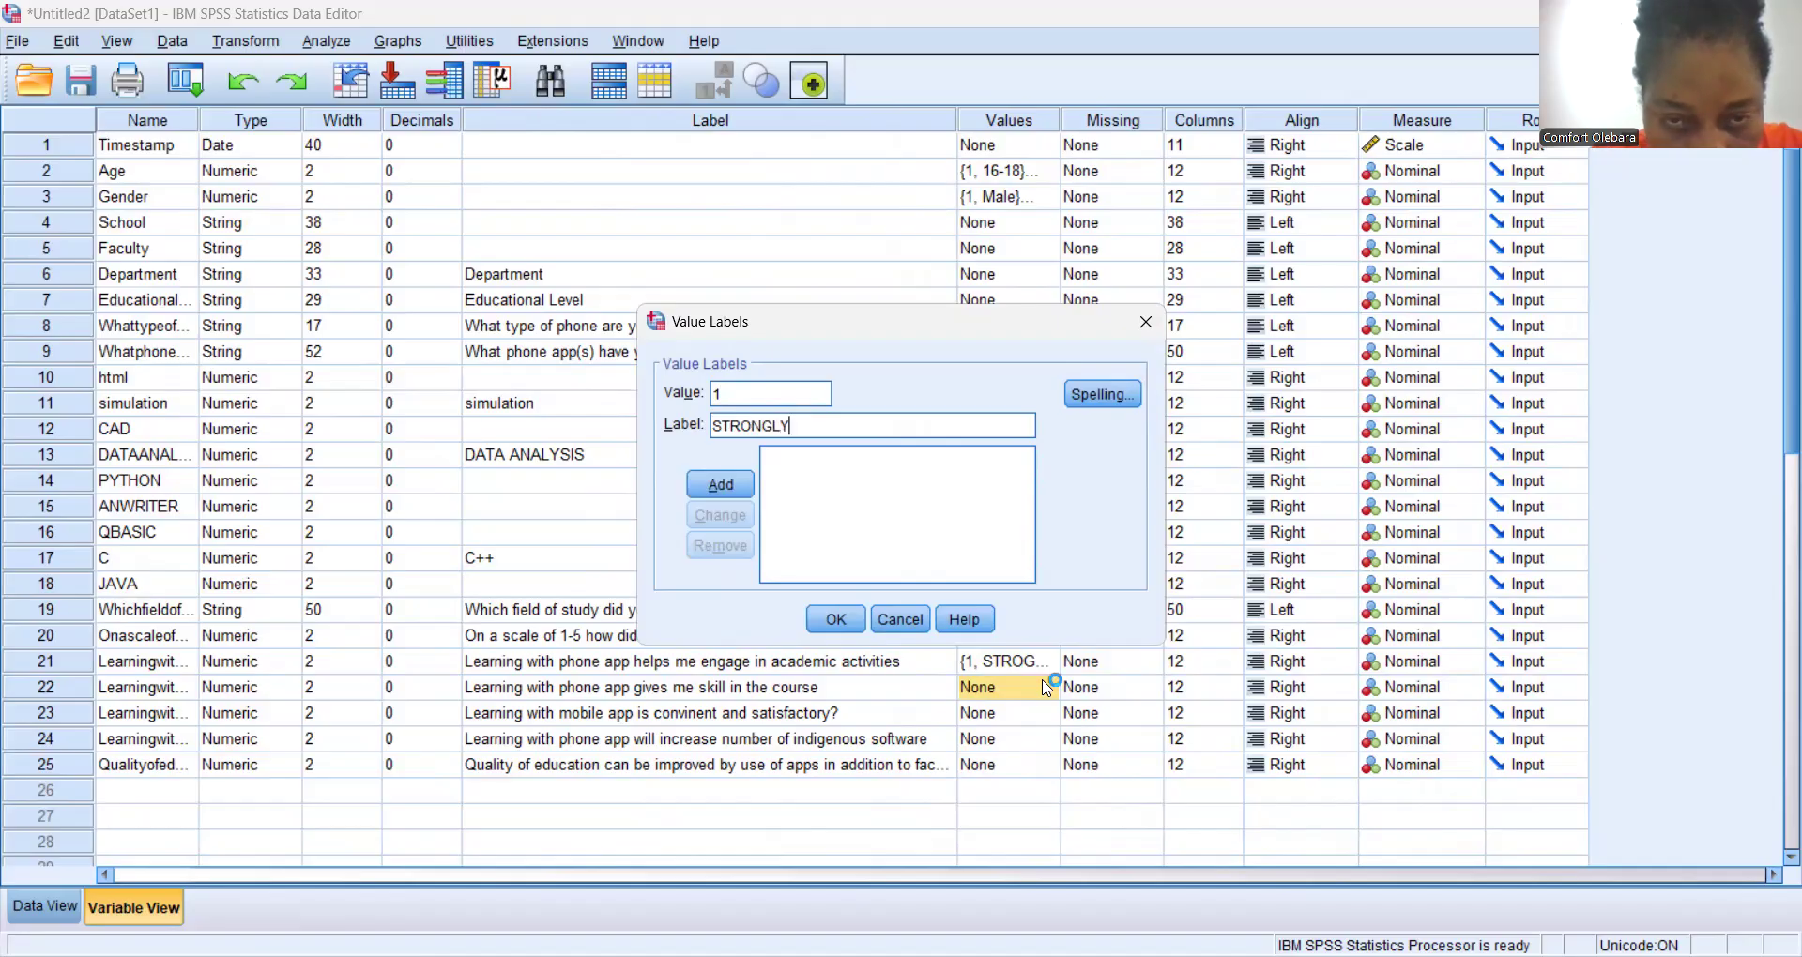
text( DIS)
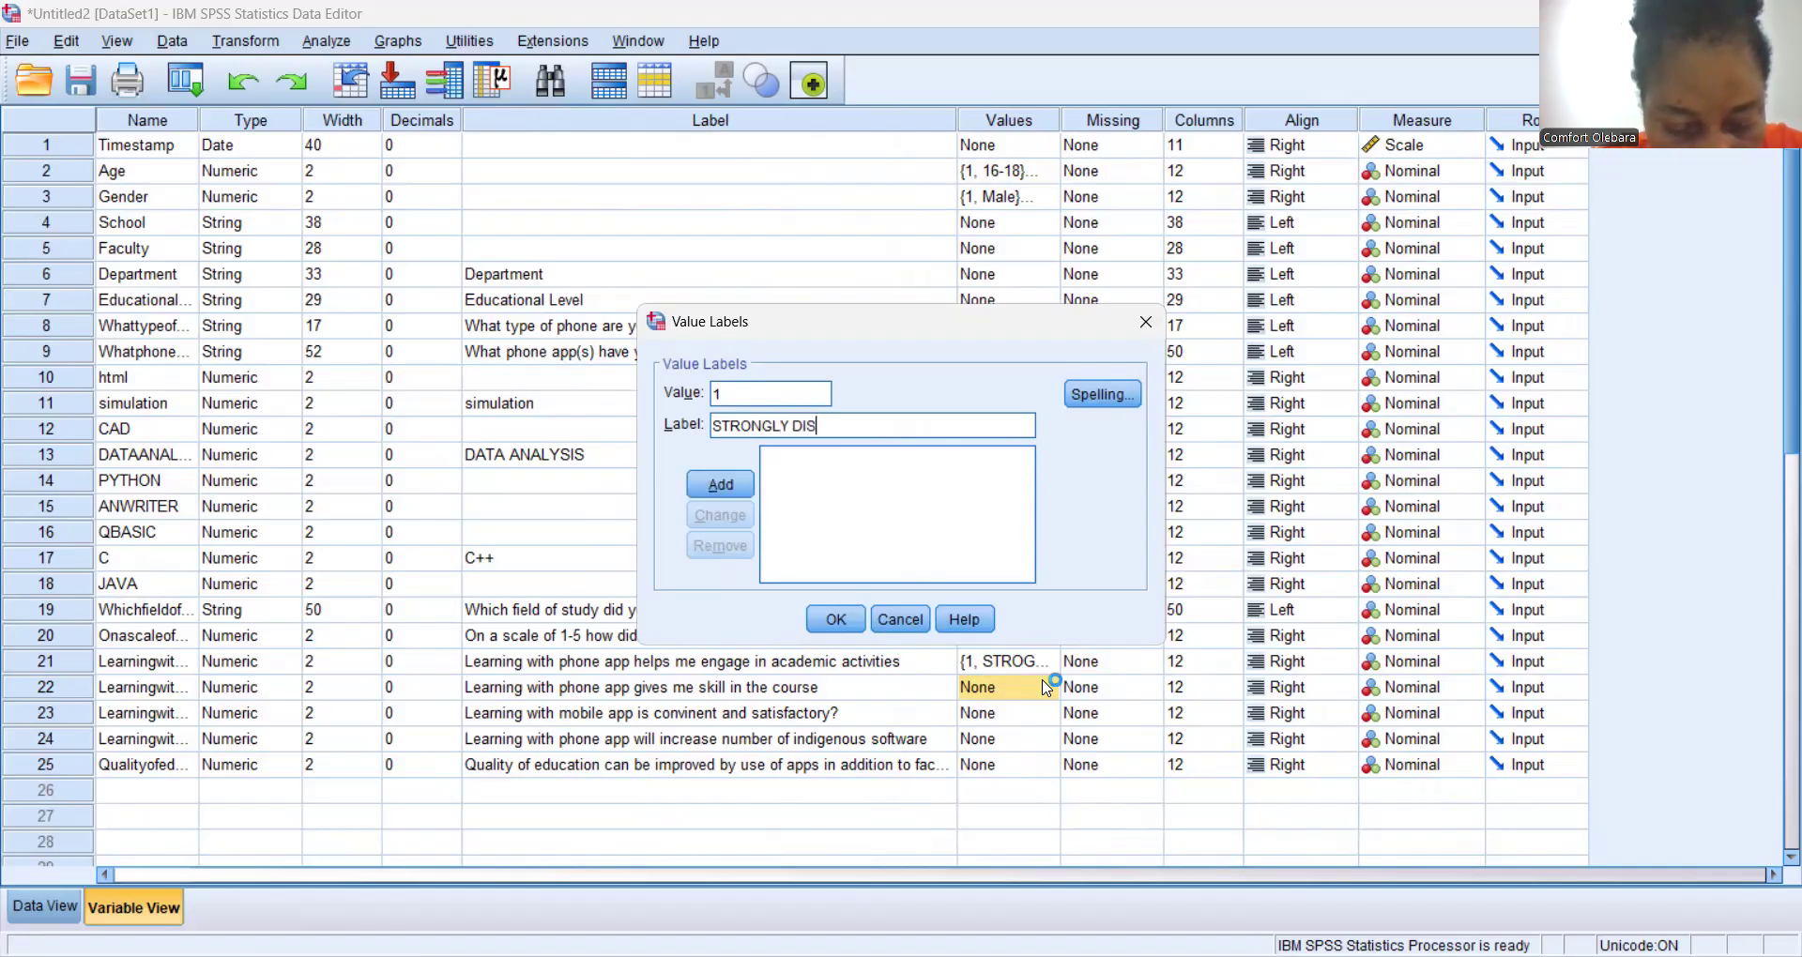
text(AGR)
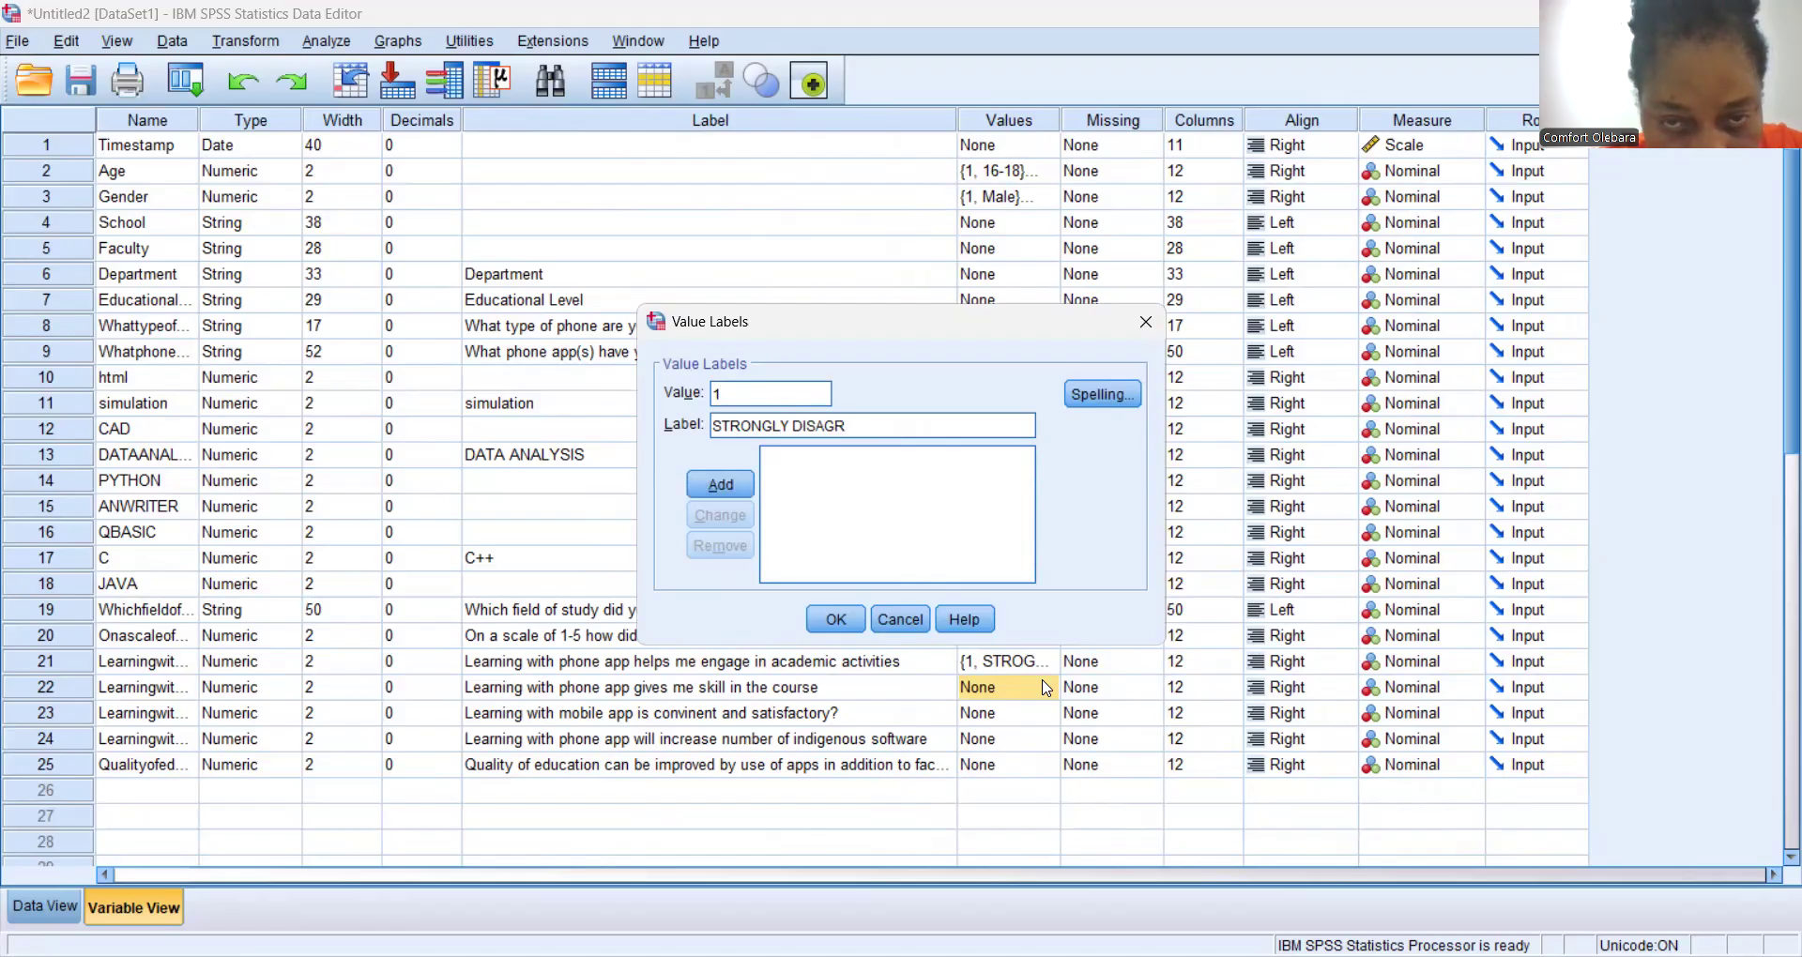
text(EE)
key(Return)
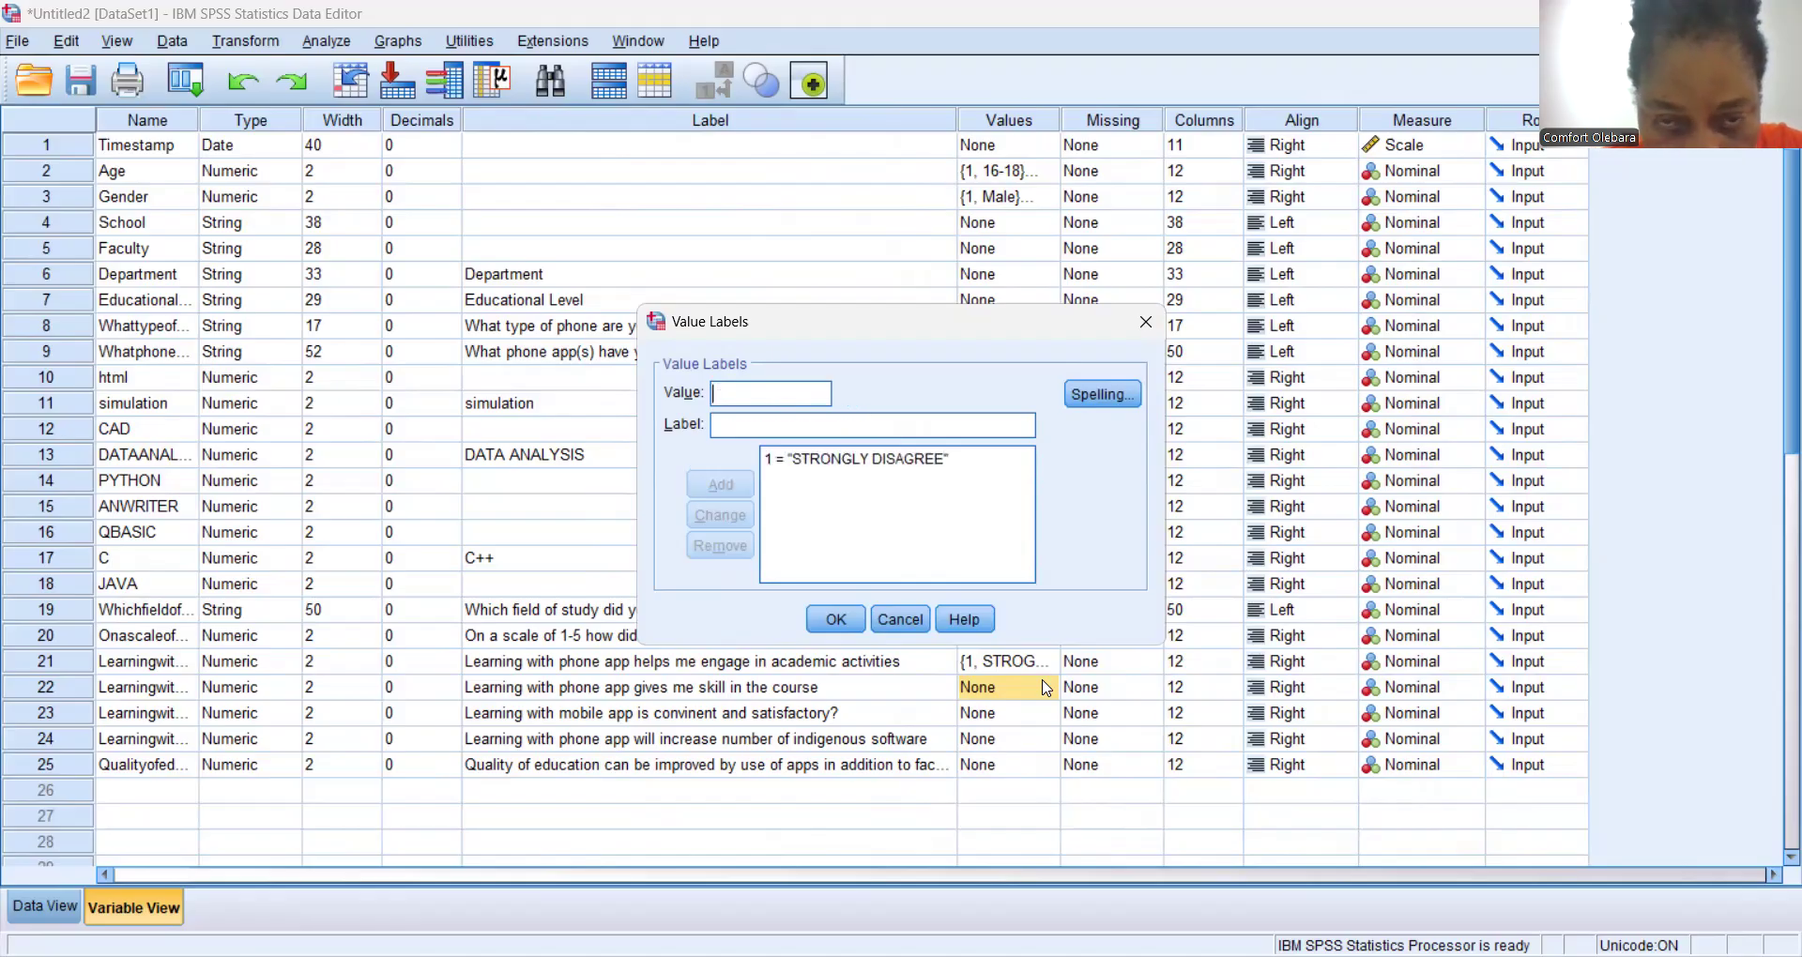
Add value labels 2 = "DISAGREE" and 3 = "NEUTRAL" for the course skill variable.
text(2)
key(Tab)
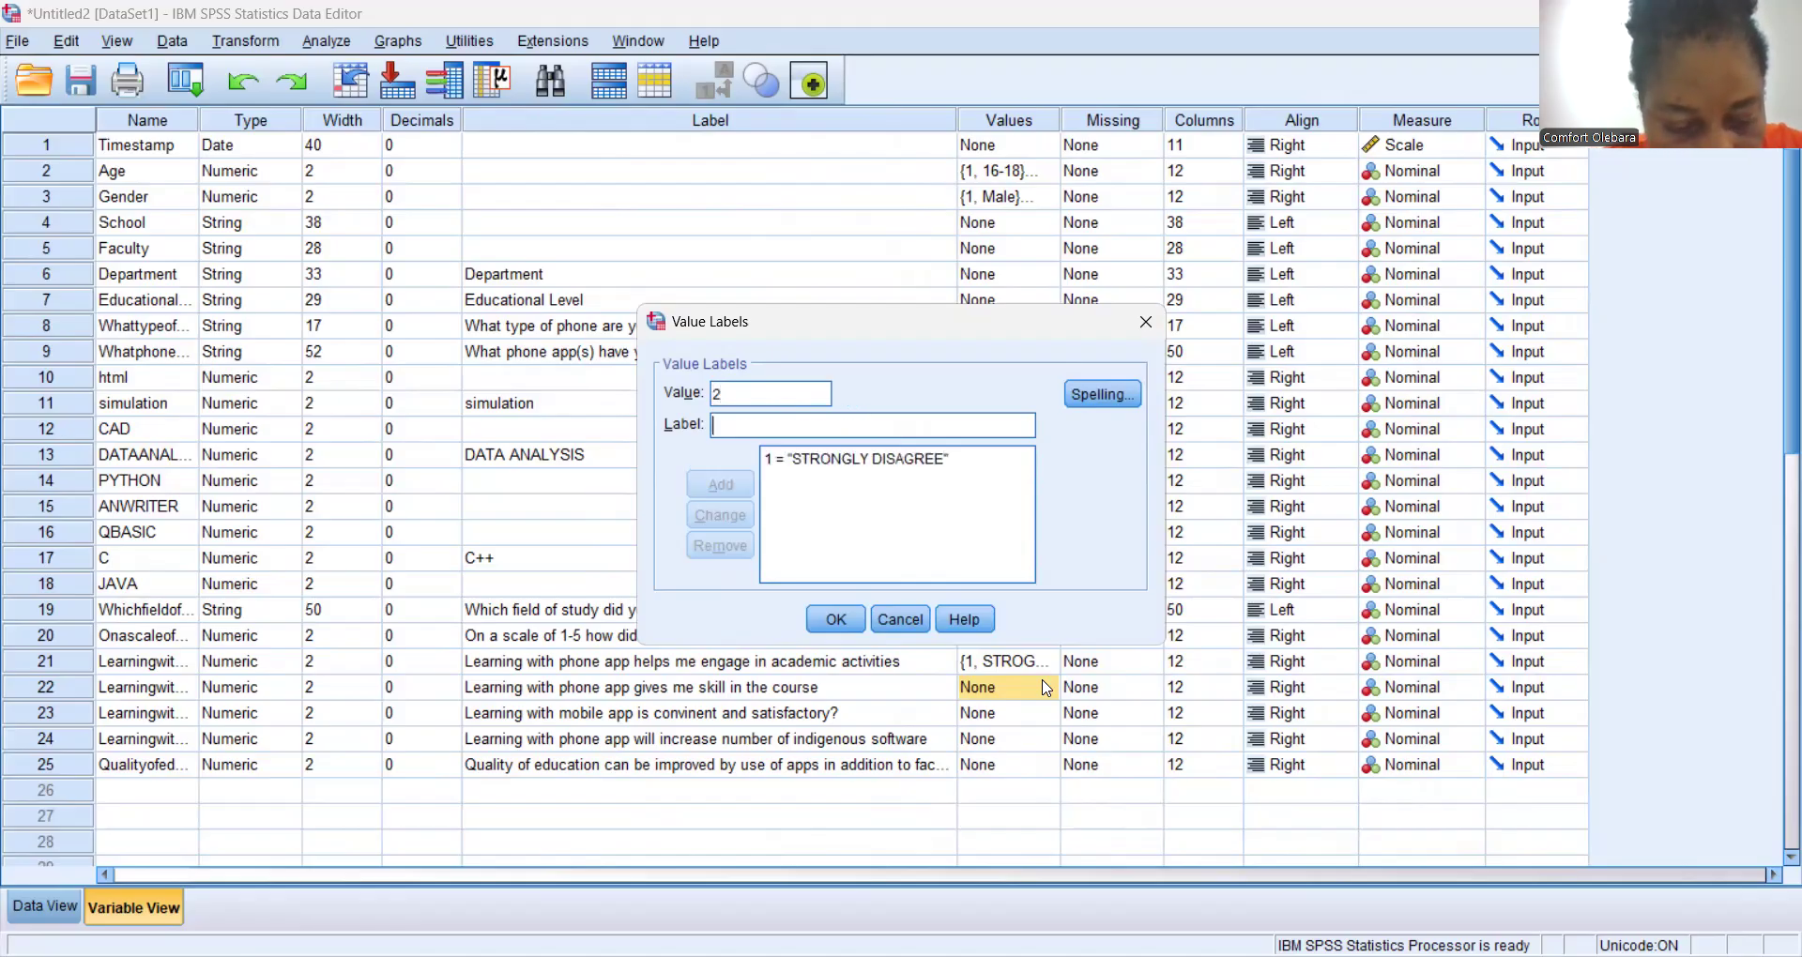
text(DISAG)
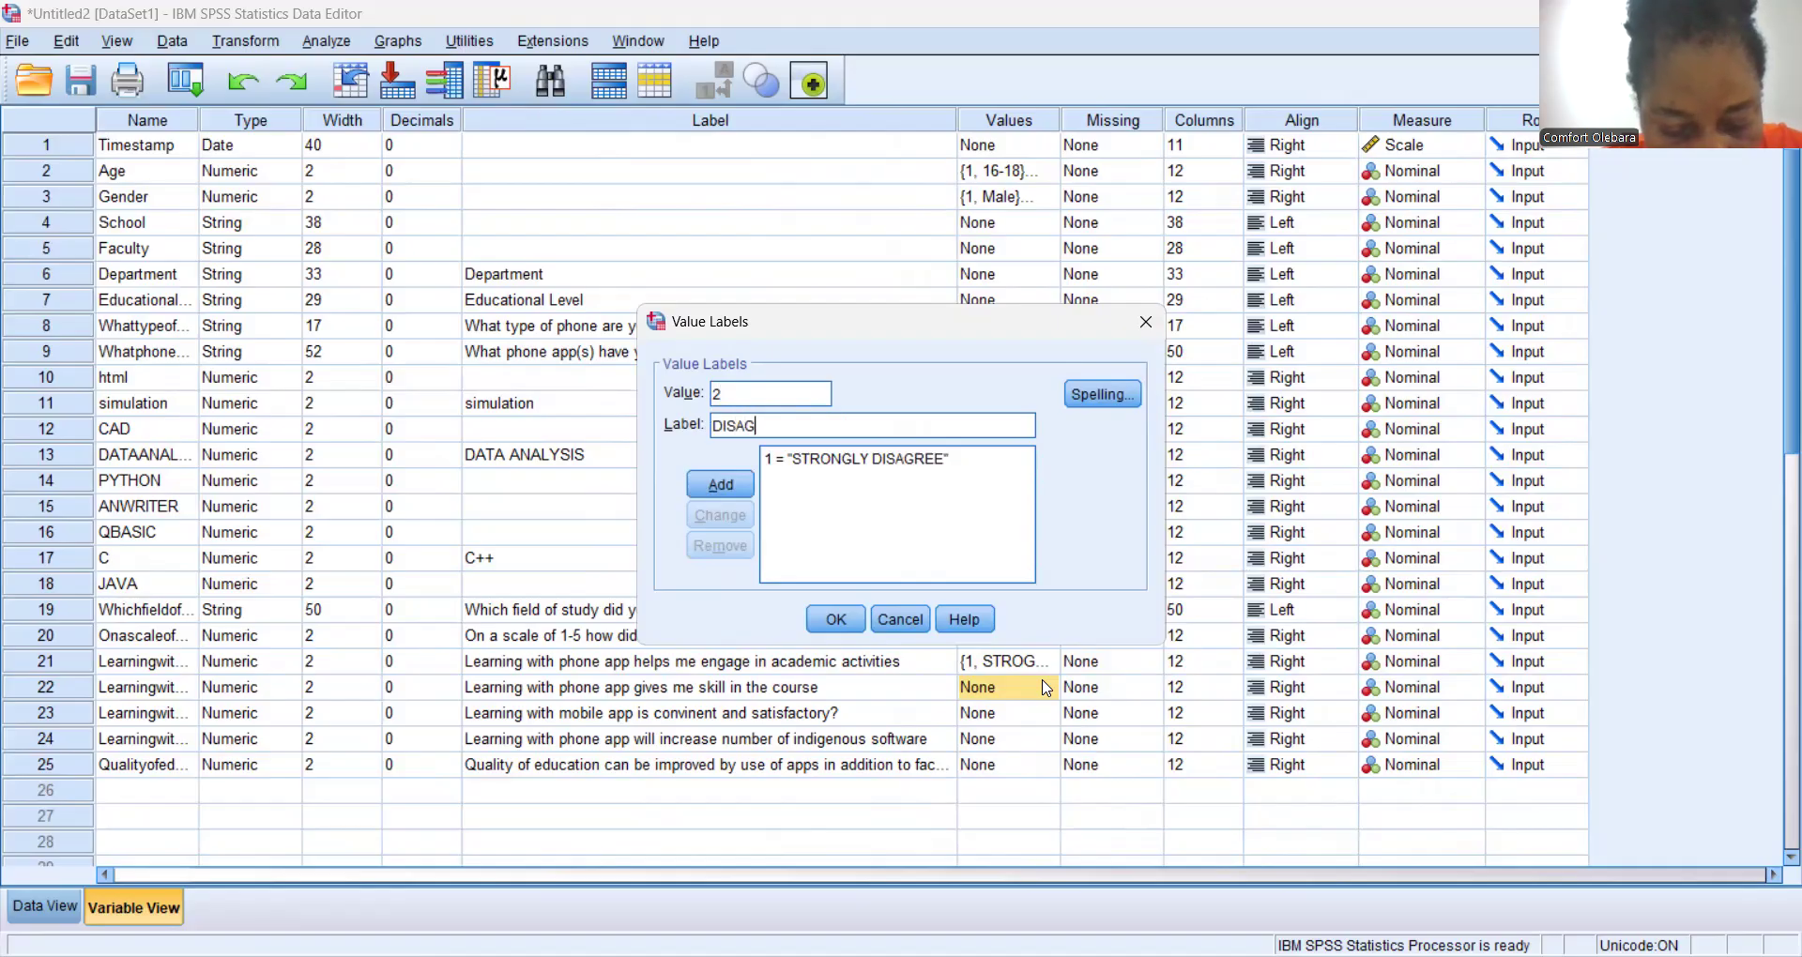
text(REE)
key(Return)
text(3)
key(Tab)
text(NE)
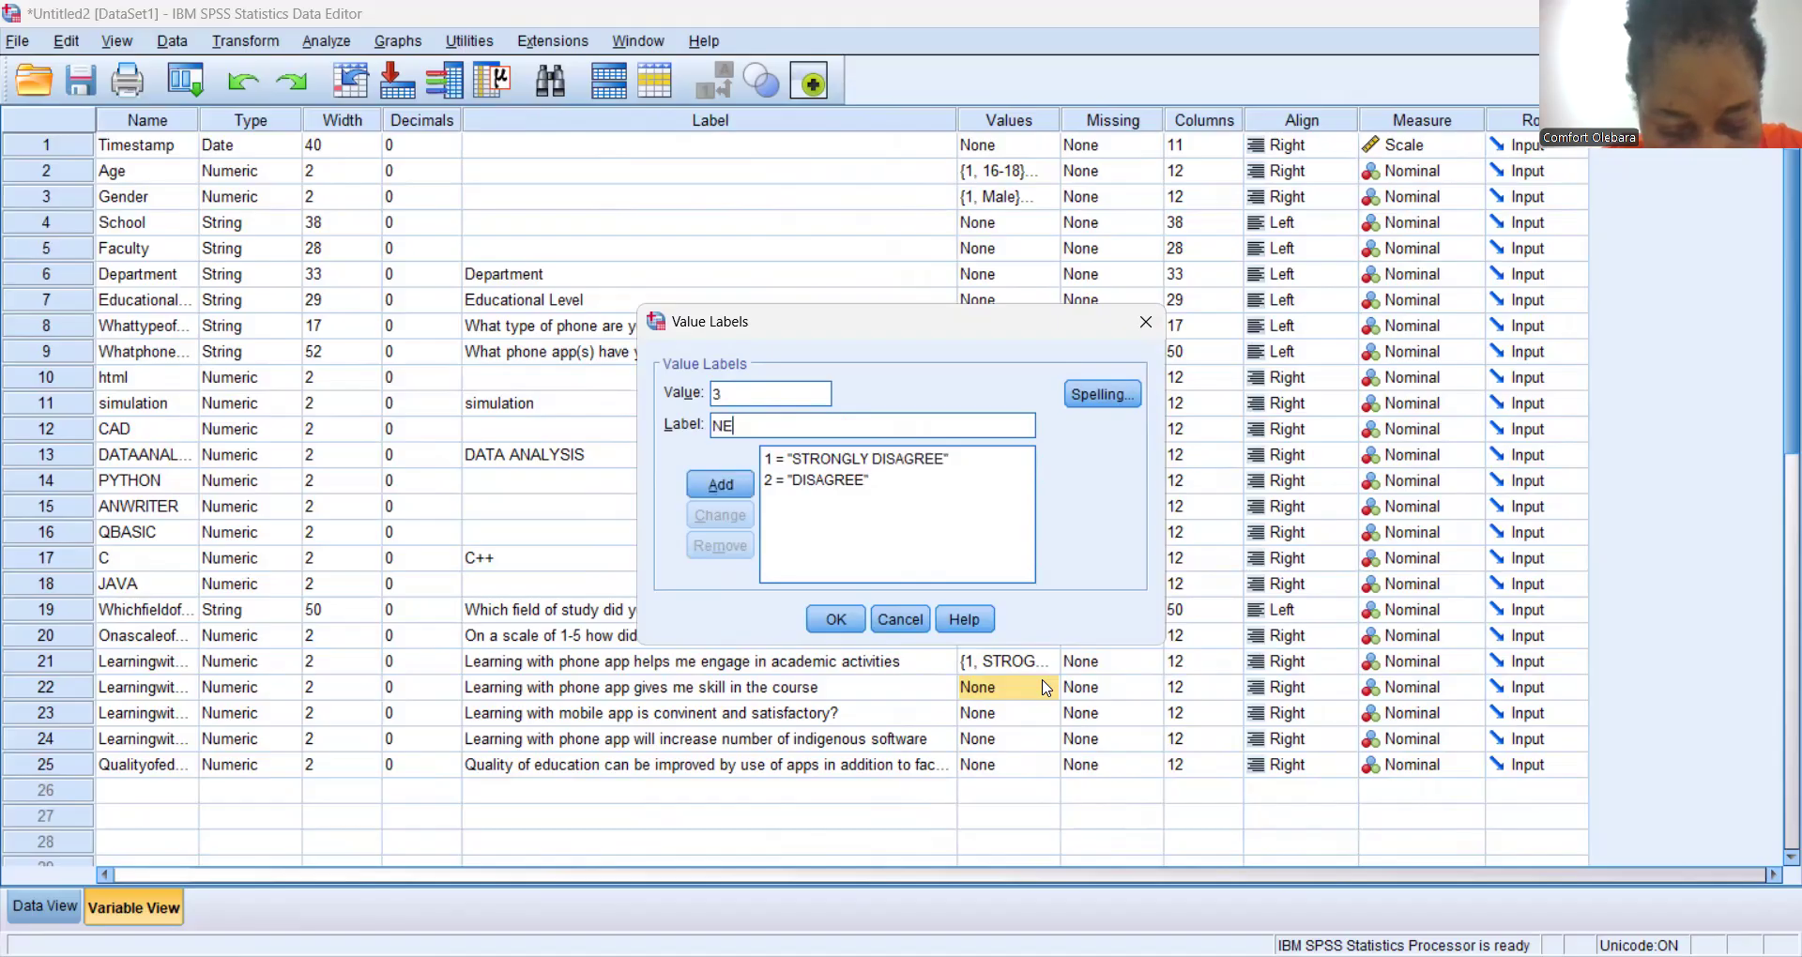
text(UTRAL)
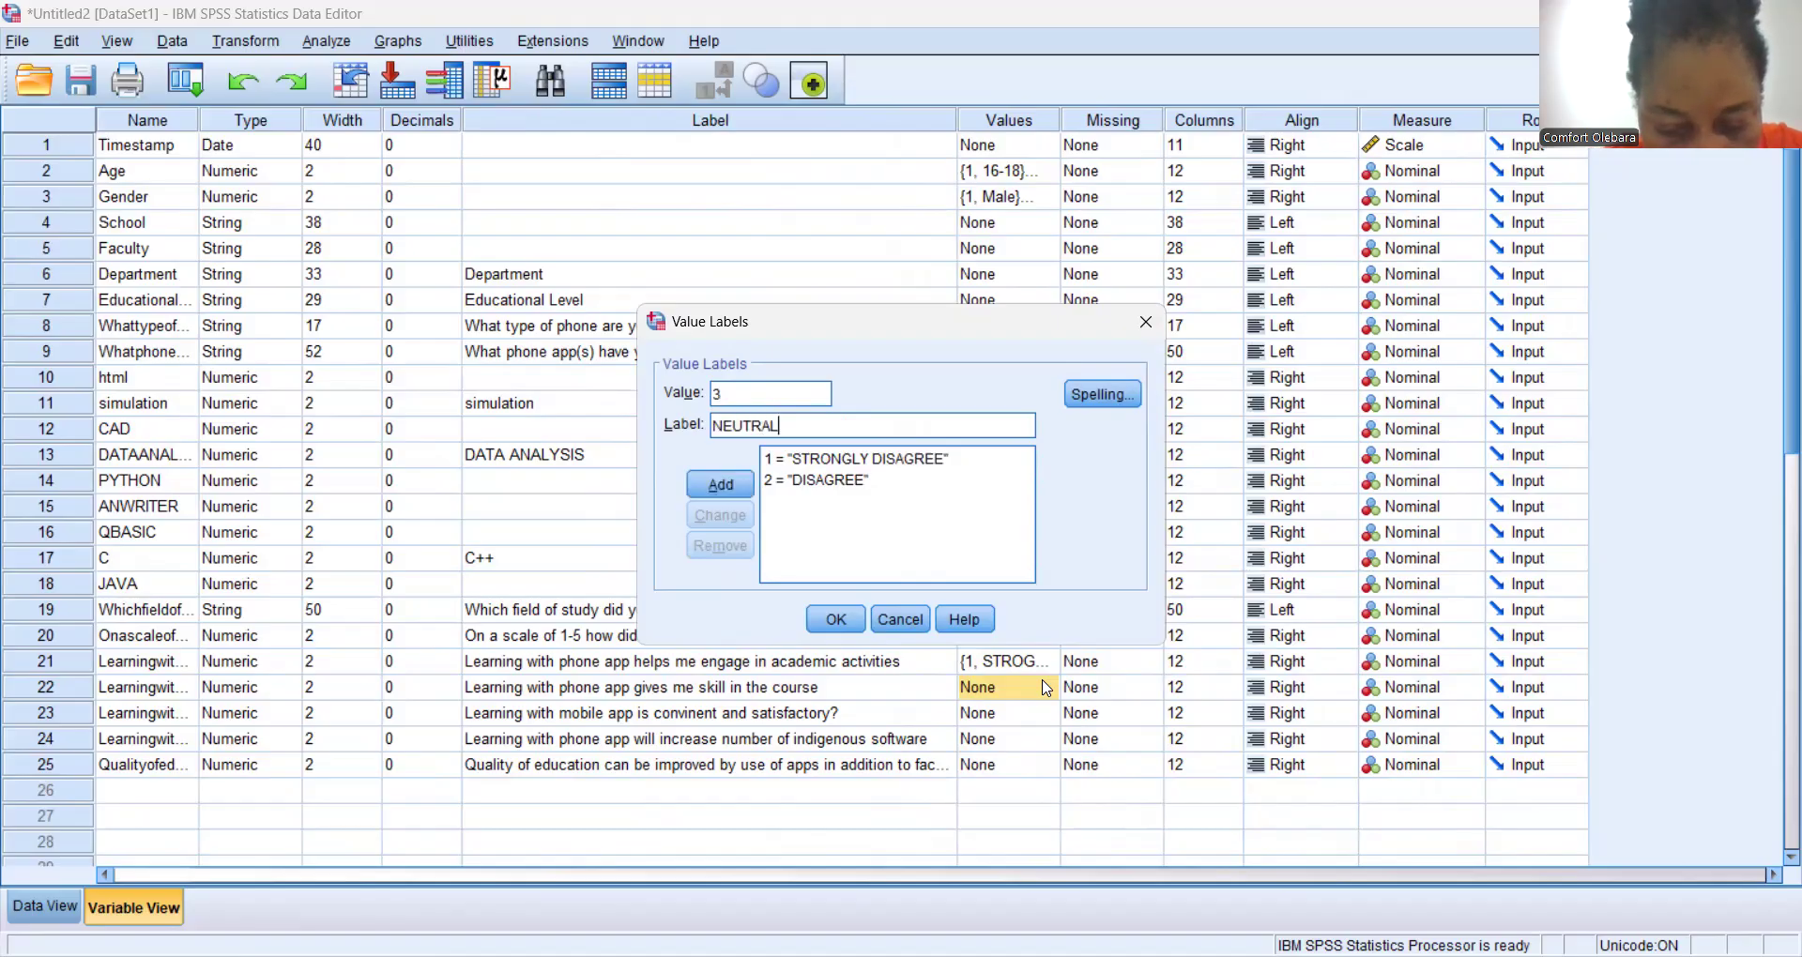
key(Return)
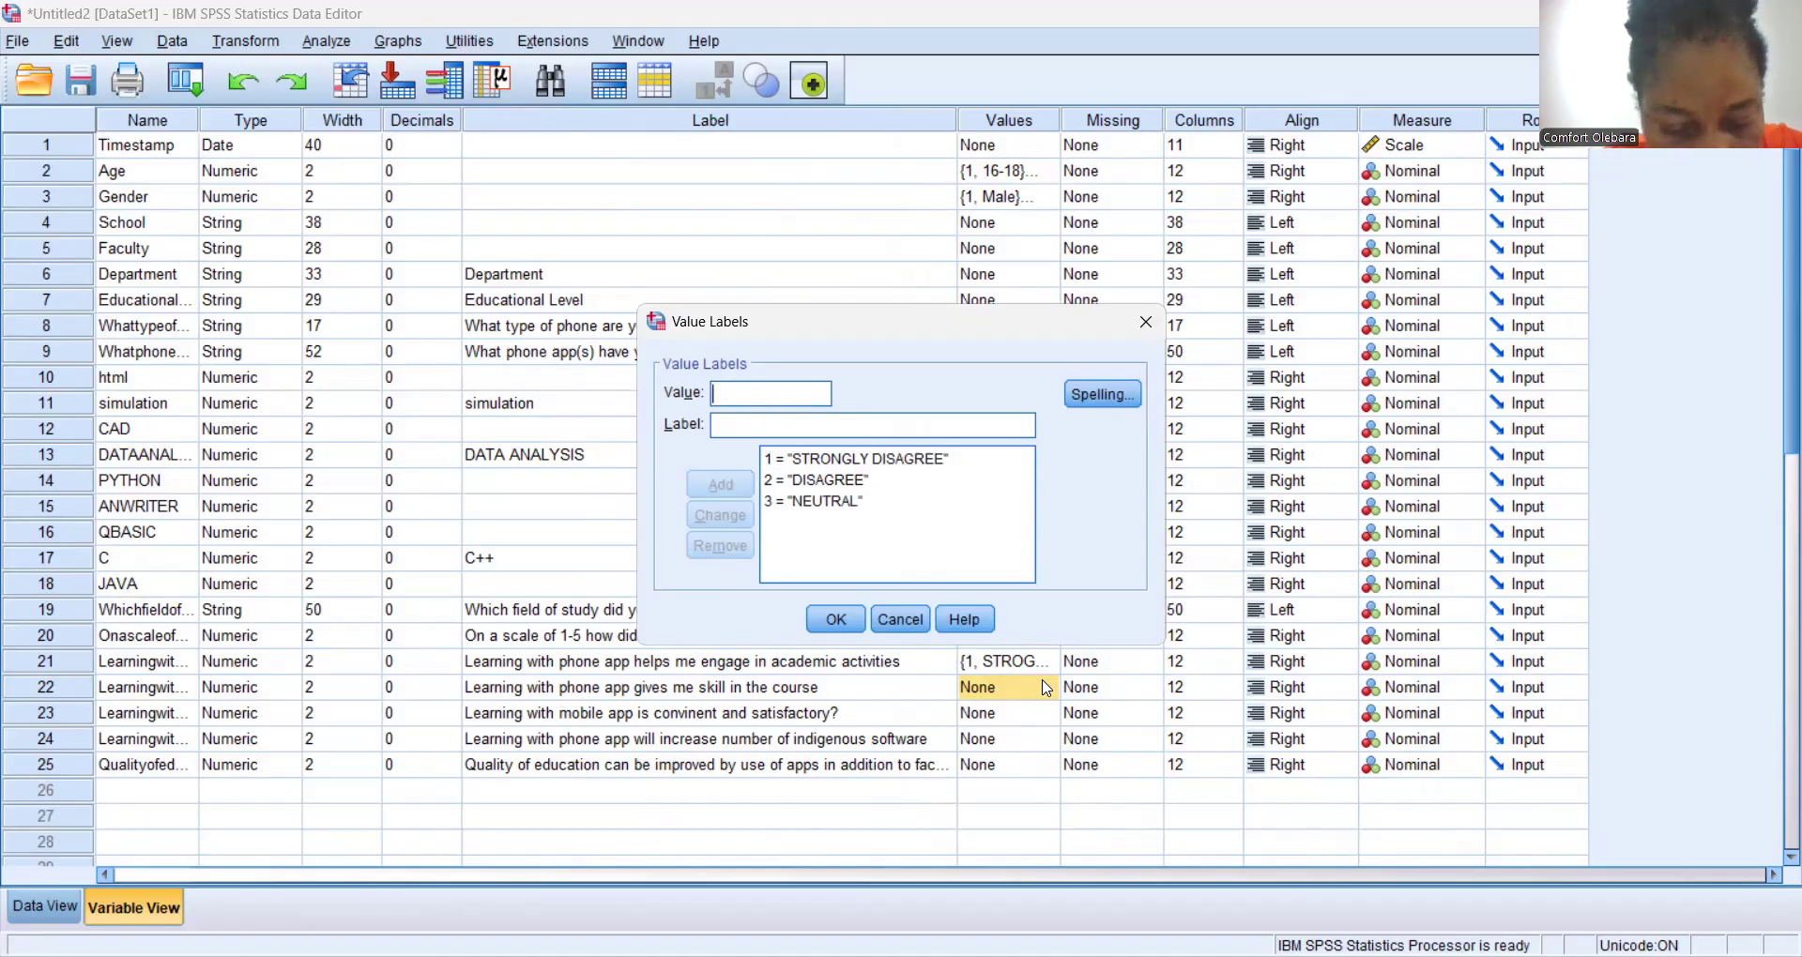
Add value labels 4 = "AGREE" and 5 = "STRONGLY AGREE" for the course skill variable and apply the label set.
text(4)
key(Tab)
text(S)
key(BackSpace)
text(AGREE)
key(Return)
text(5)
key(Tab)
text(STRO)
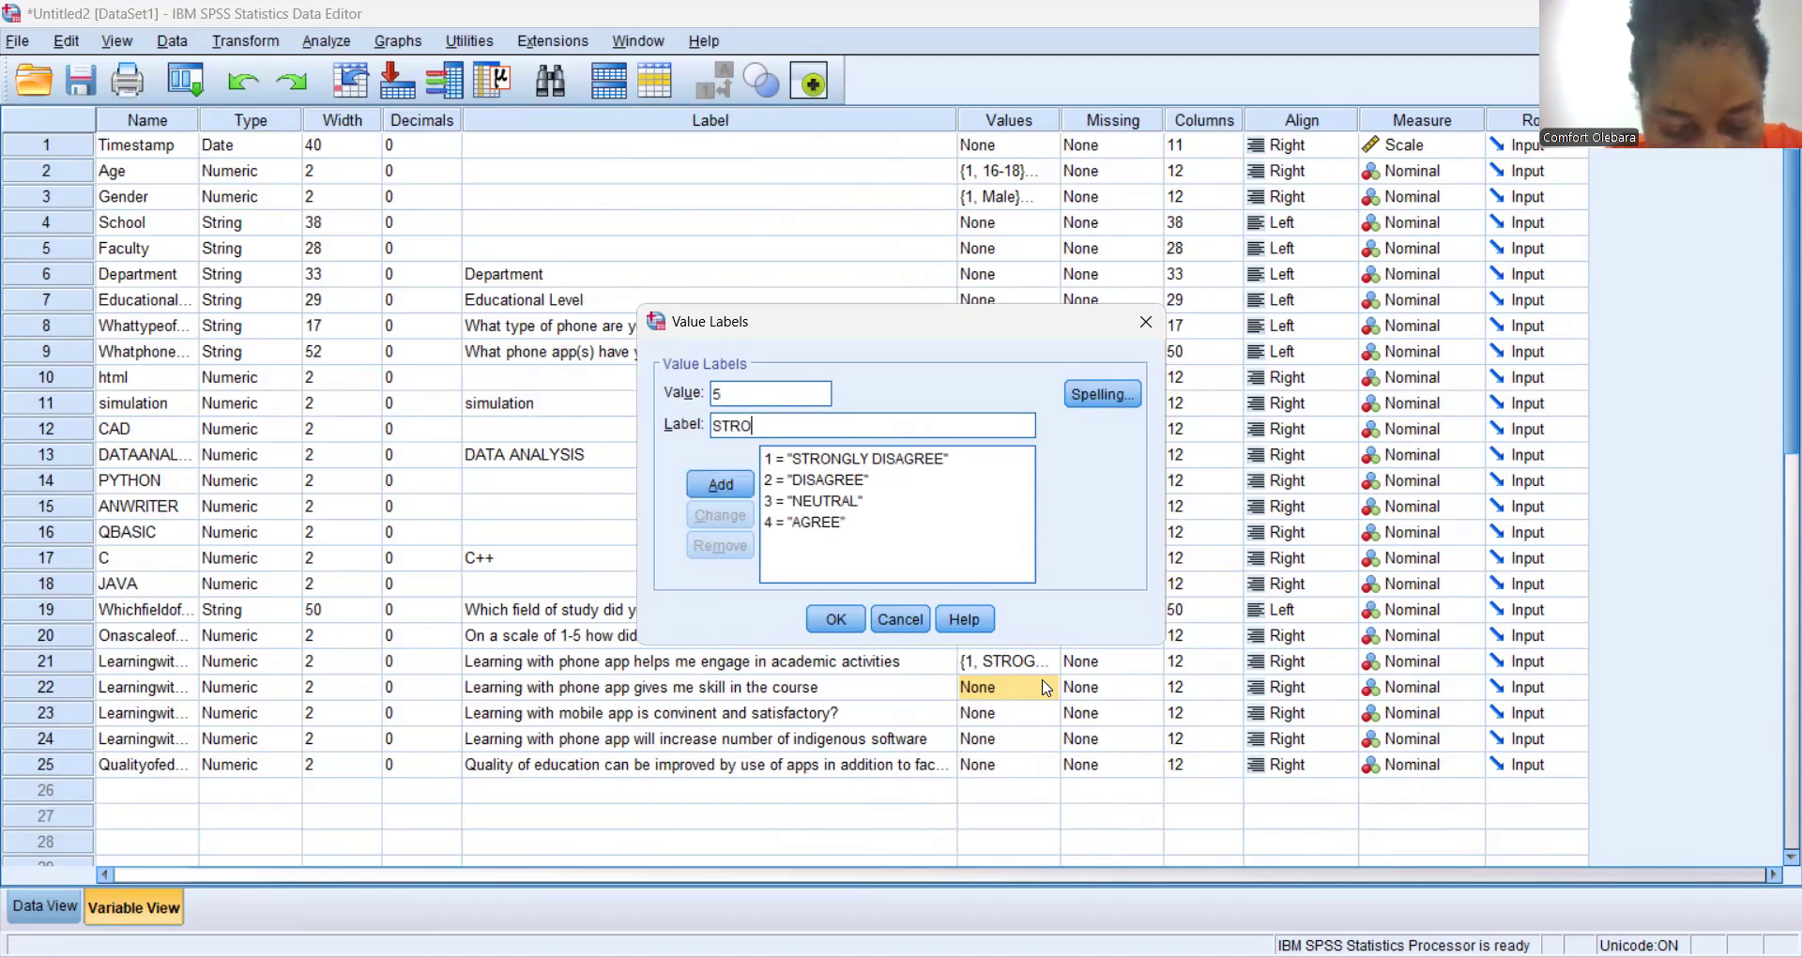
text(NGLY A)
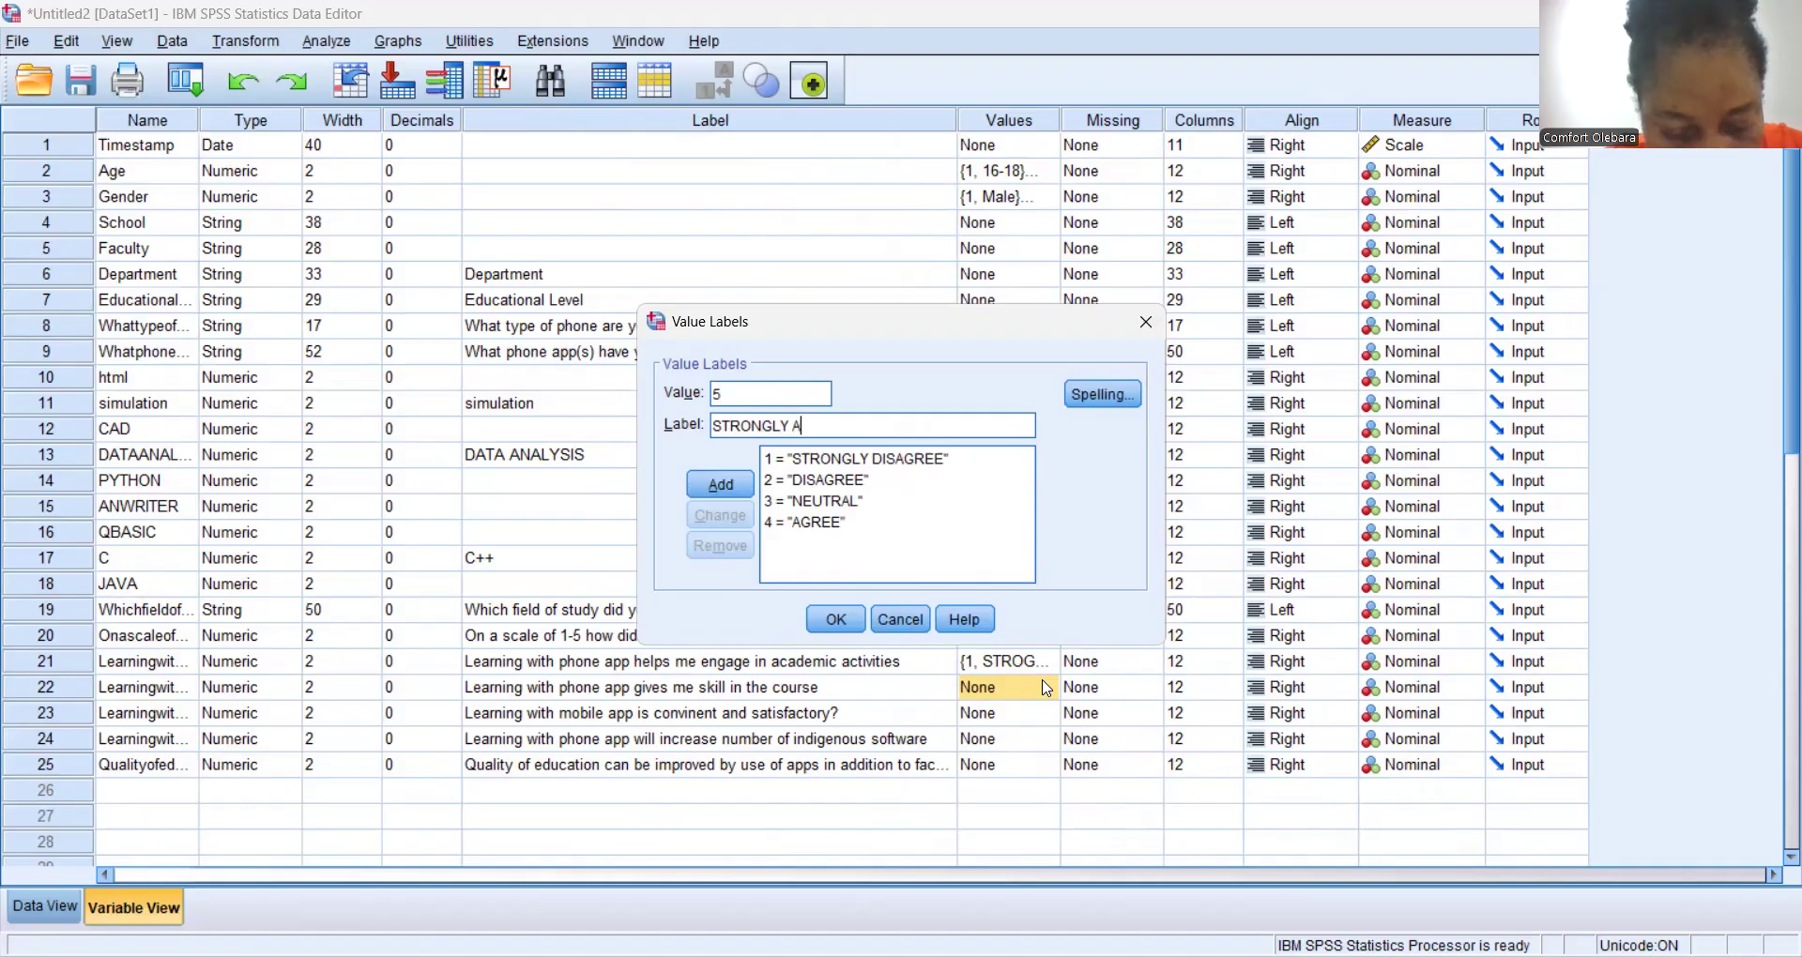
text(GREE)
key(Return)
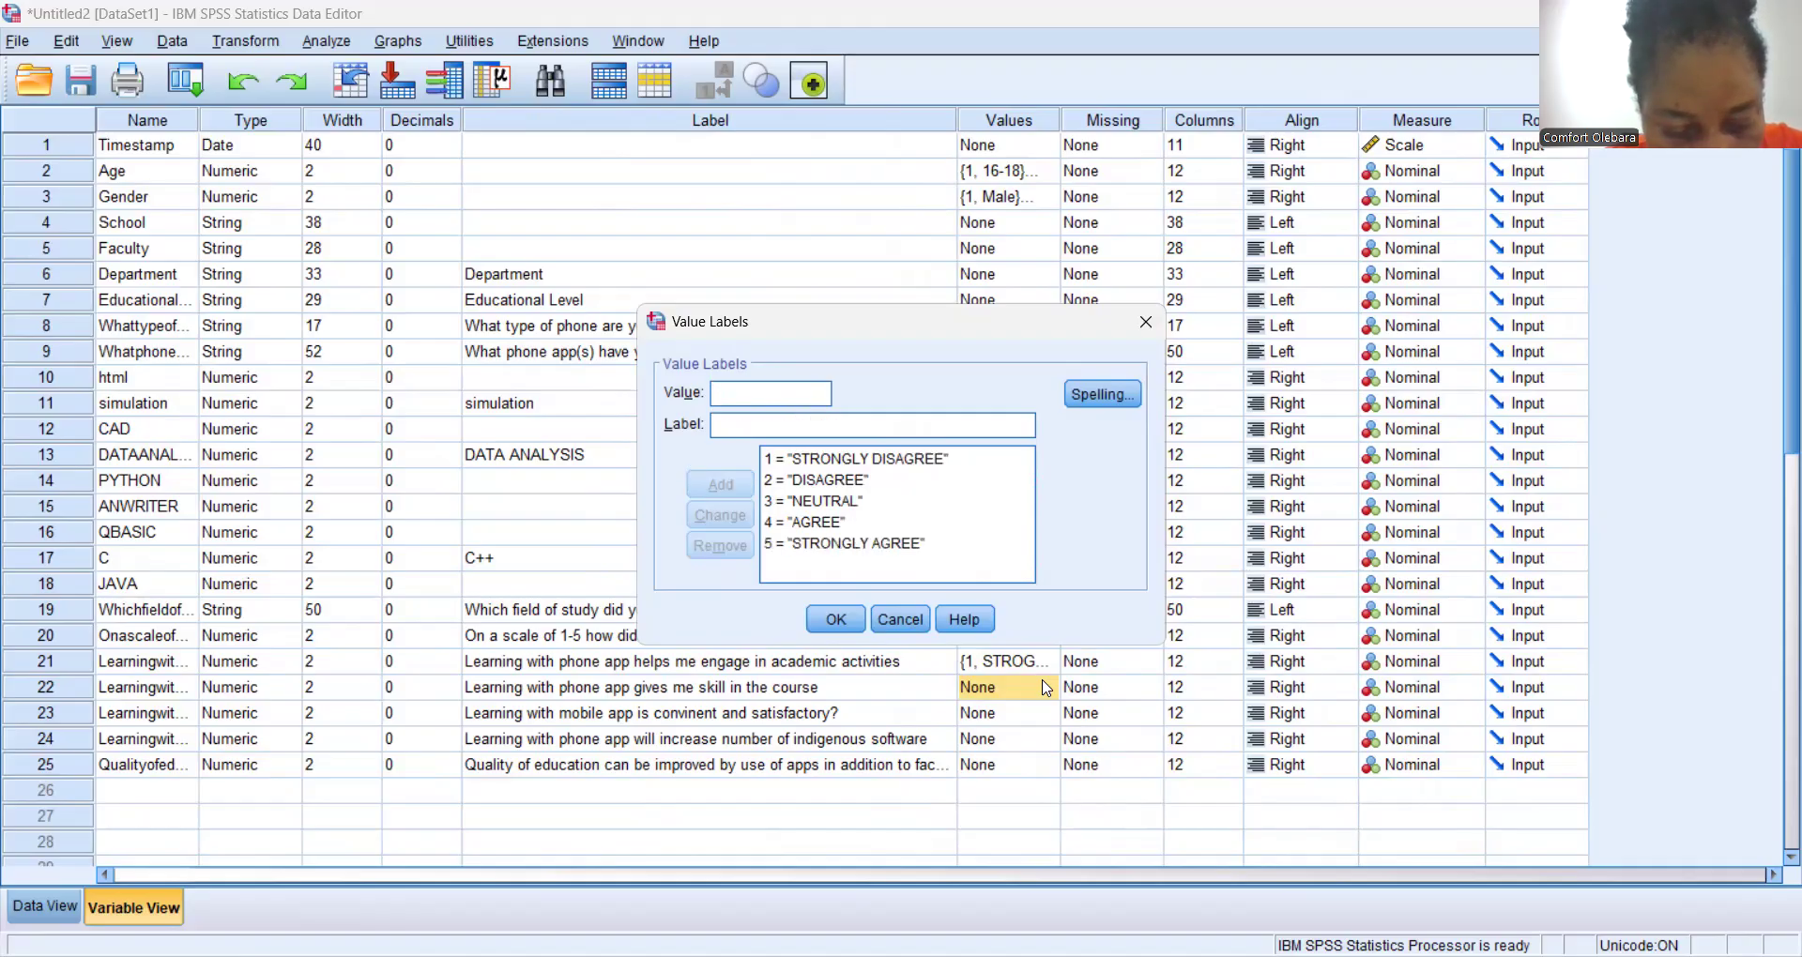
click(847, 616)
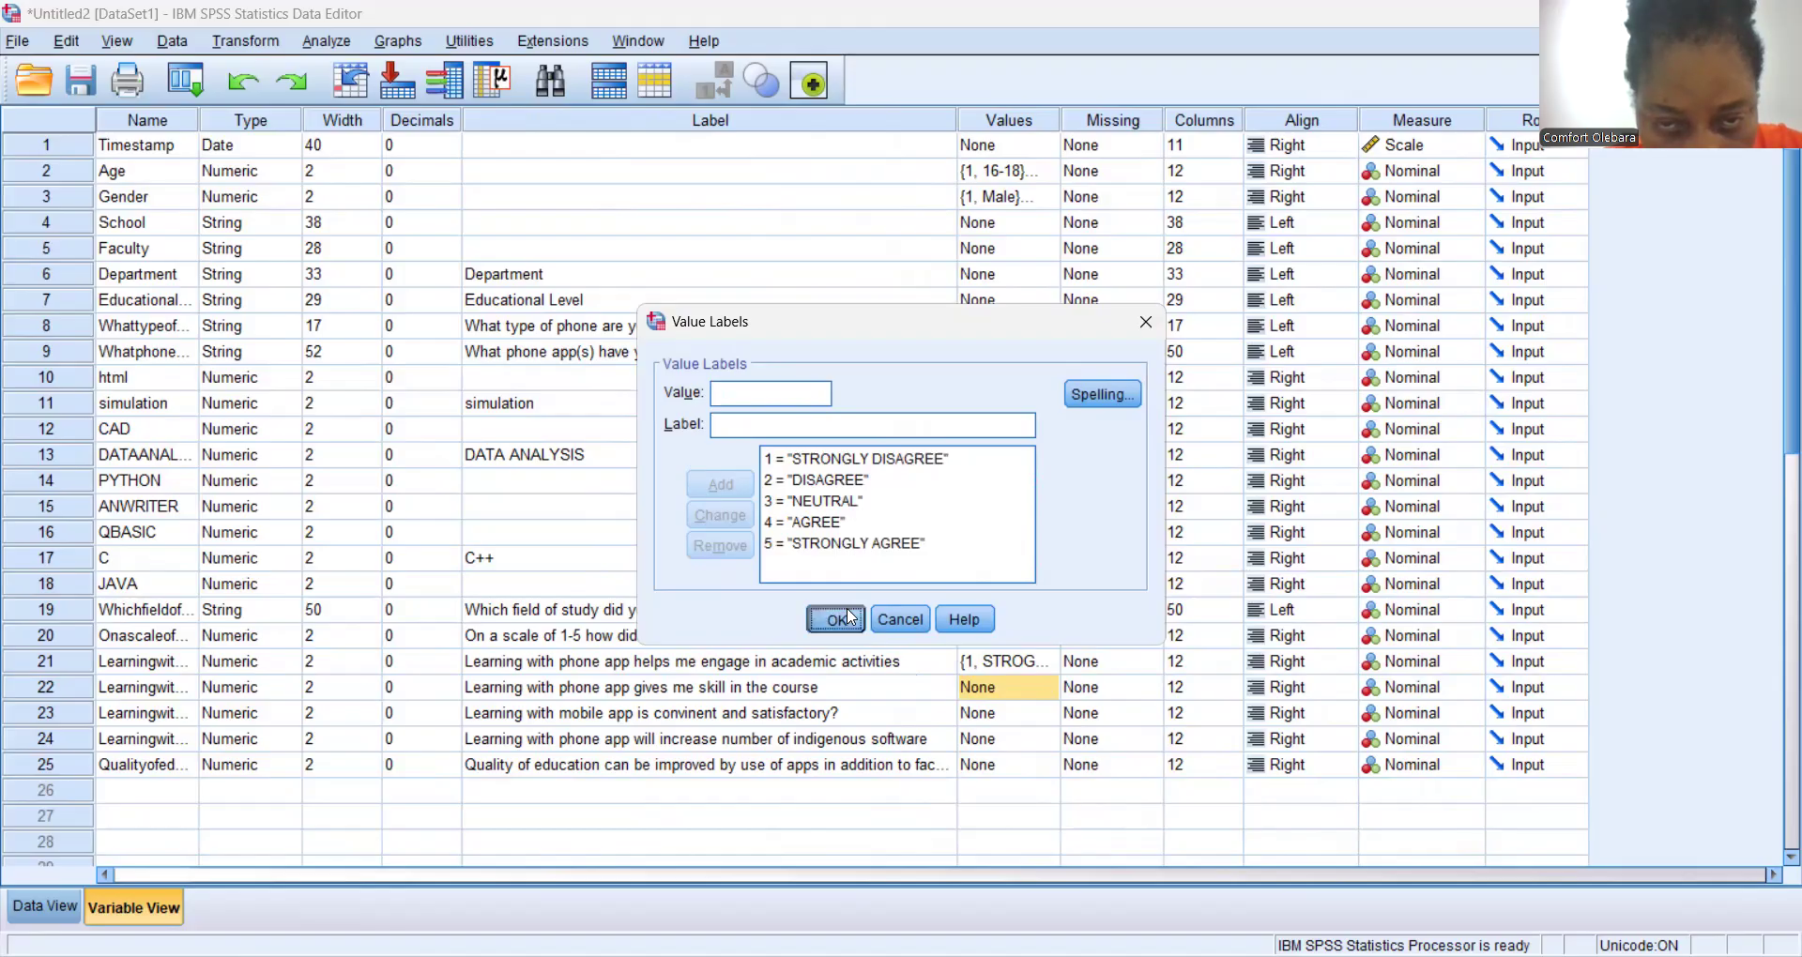
Add a value label assigning 1 to "STRONGLY DISAGREE" for the variable on convenient and satisfactory mobile app learning in row 23.
click(994, 718)
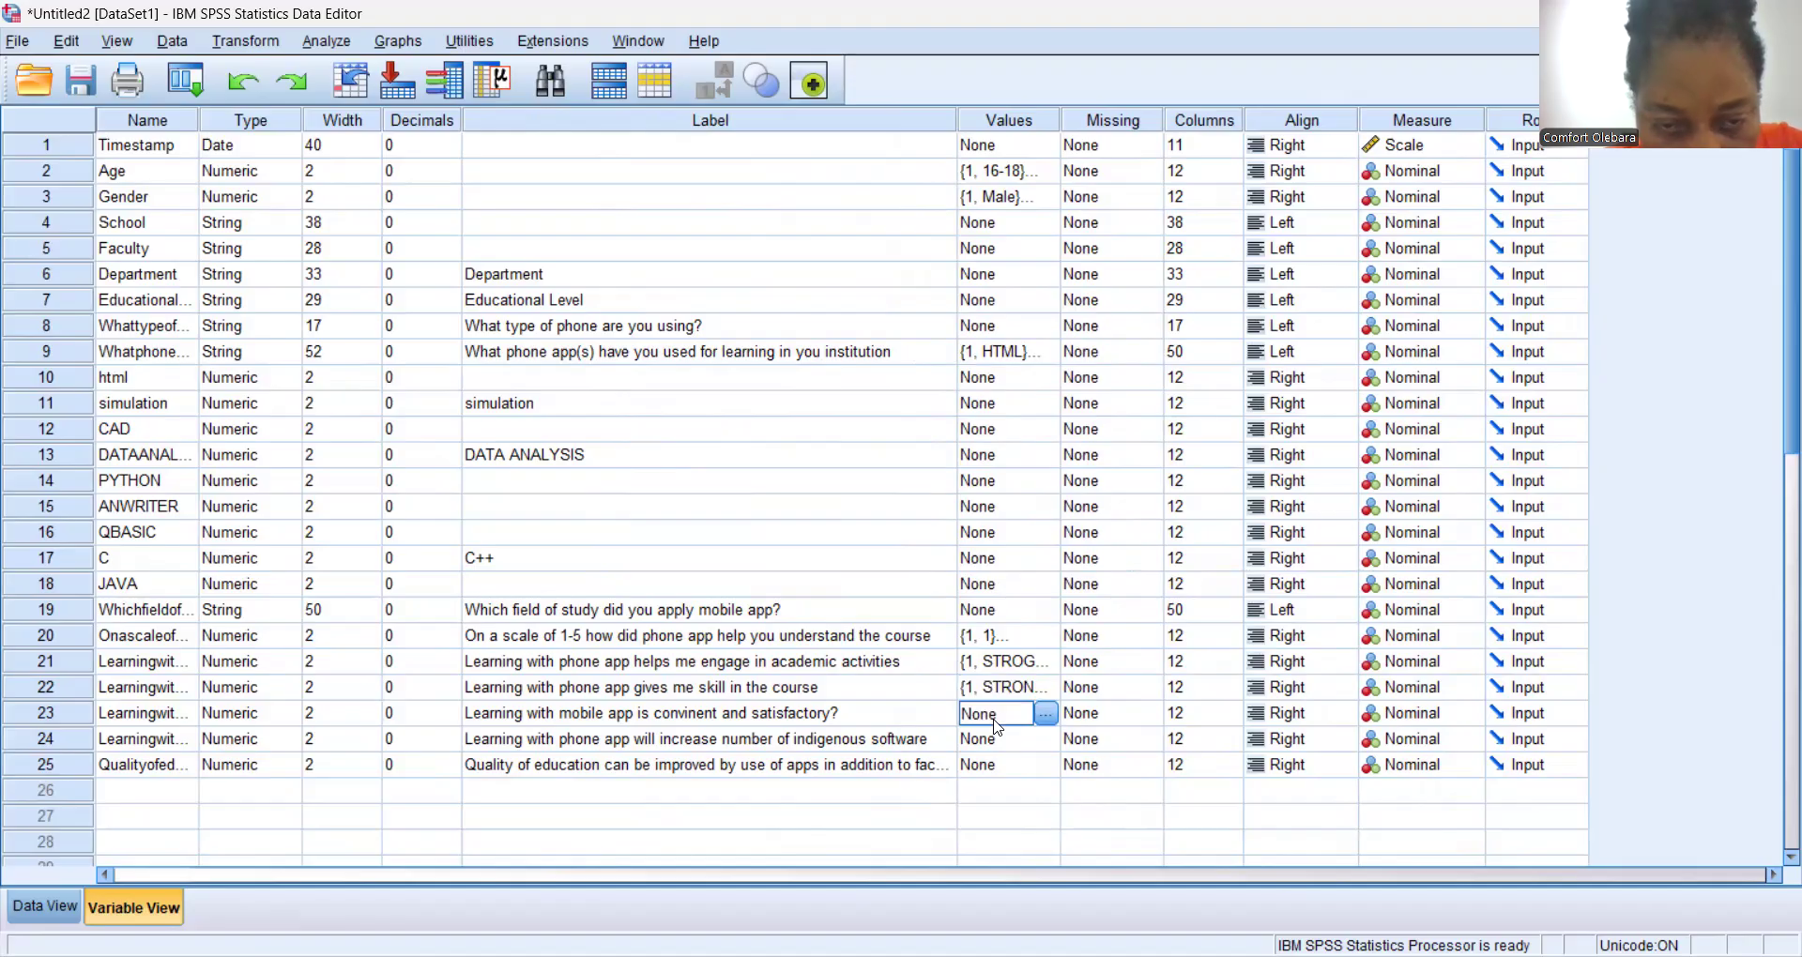
click(1047, 714)
text(1)
key(Tab)
text(STR)
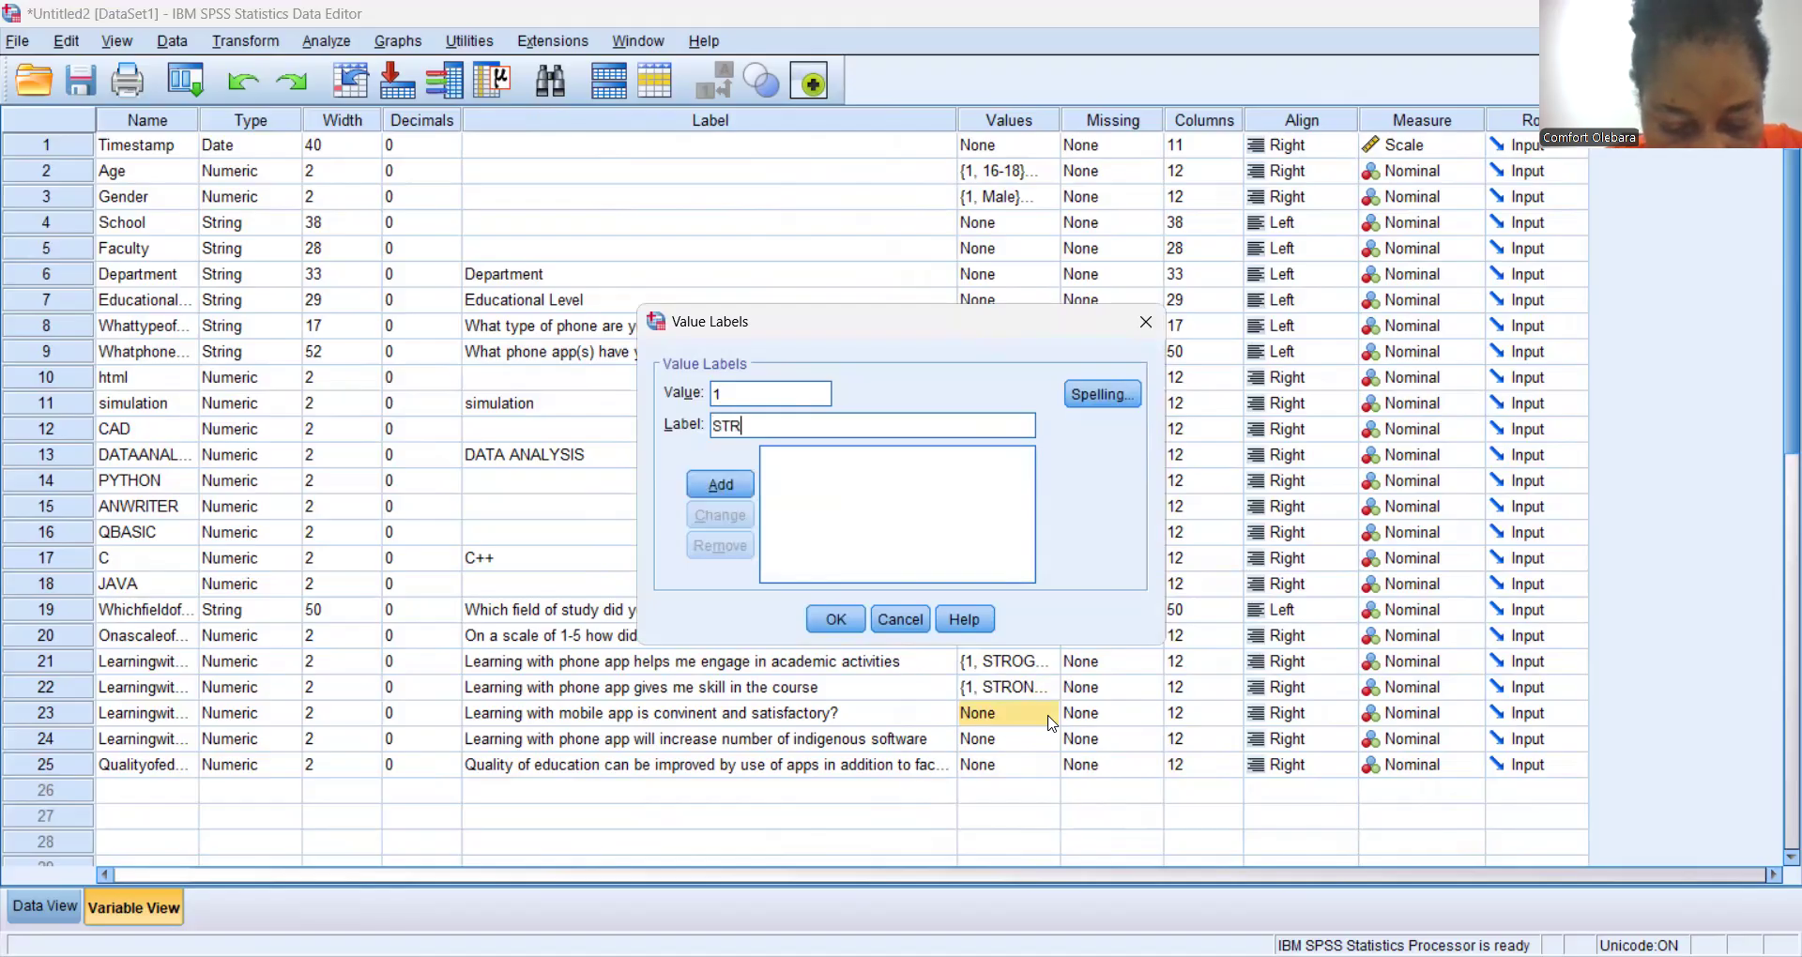
text(ONGLY DI)
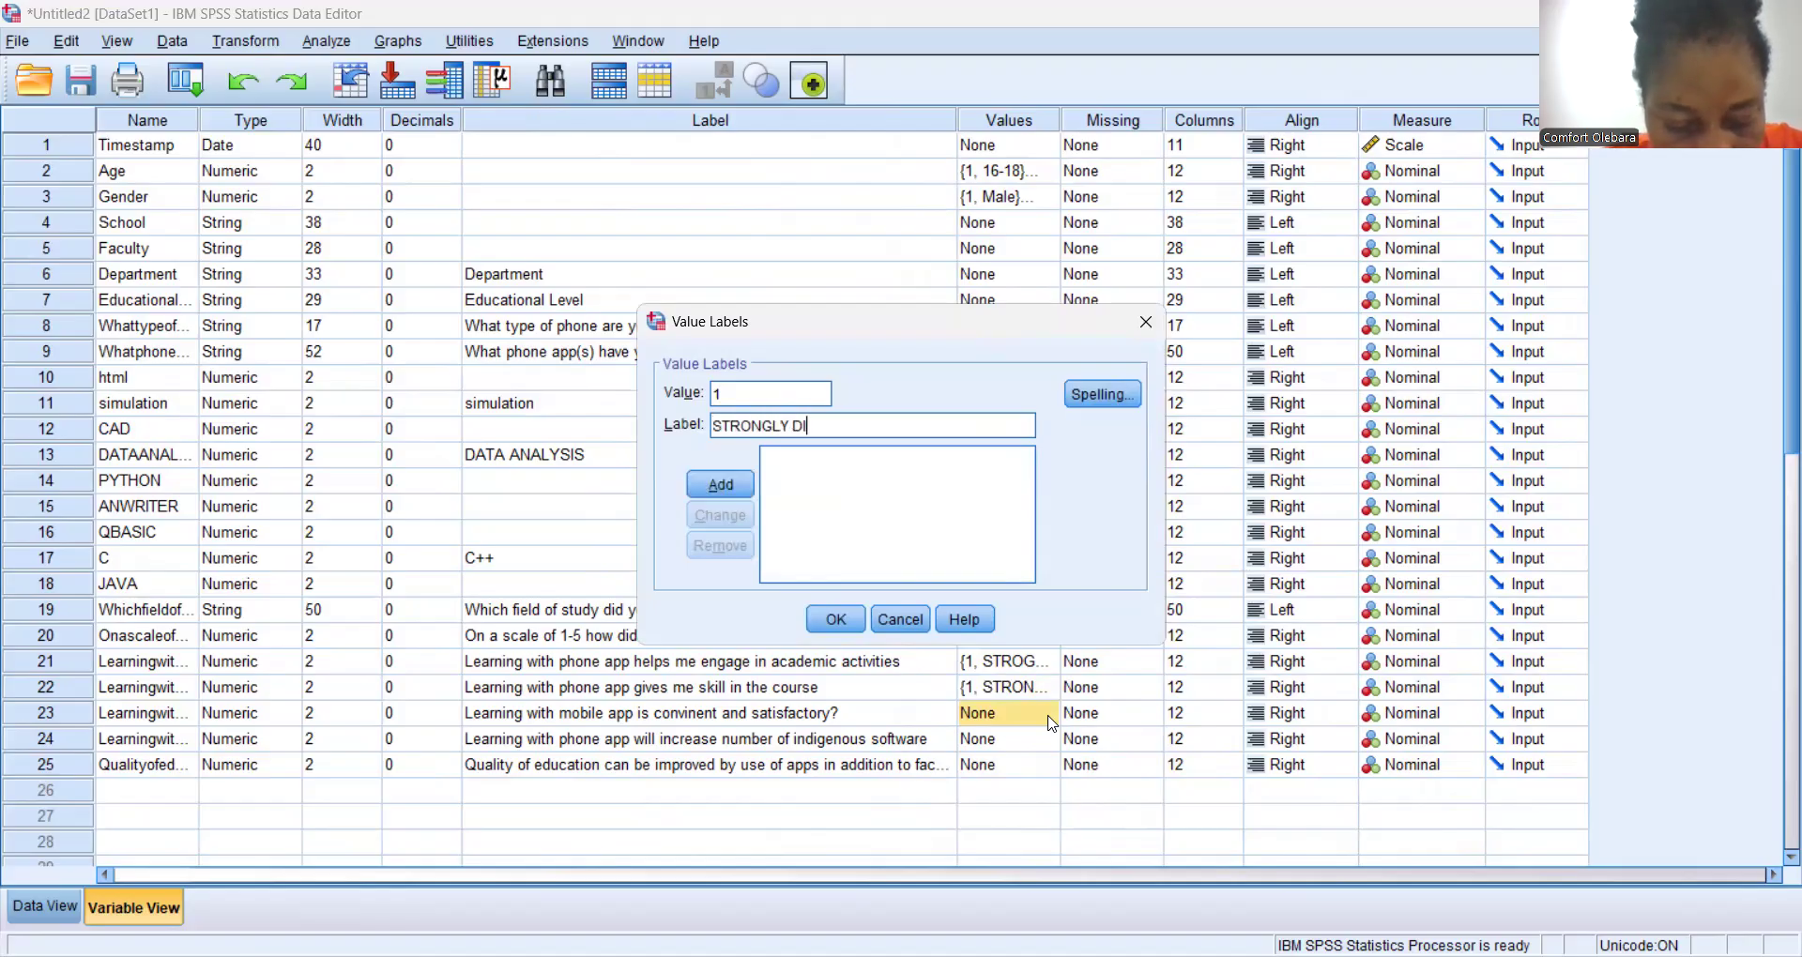
text(SAGREE)
key(Return)
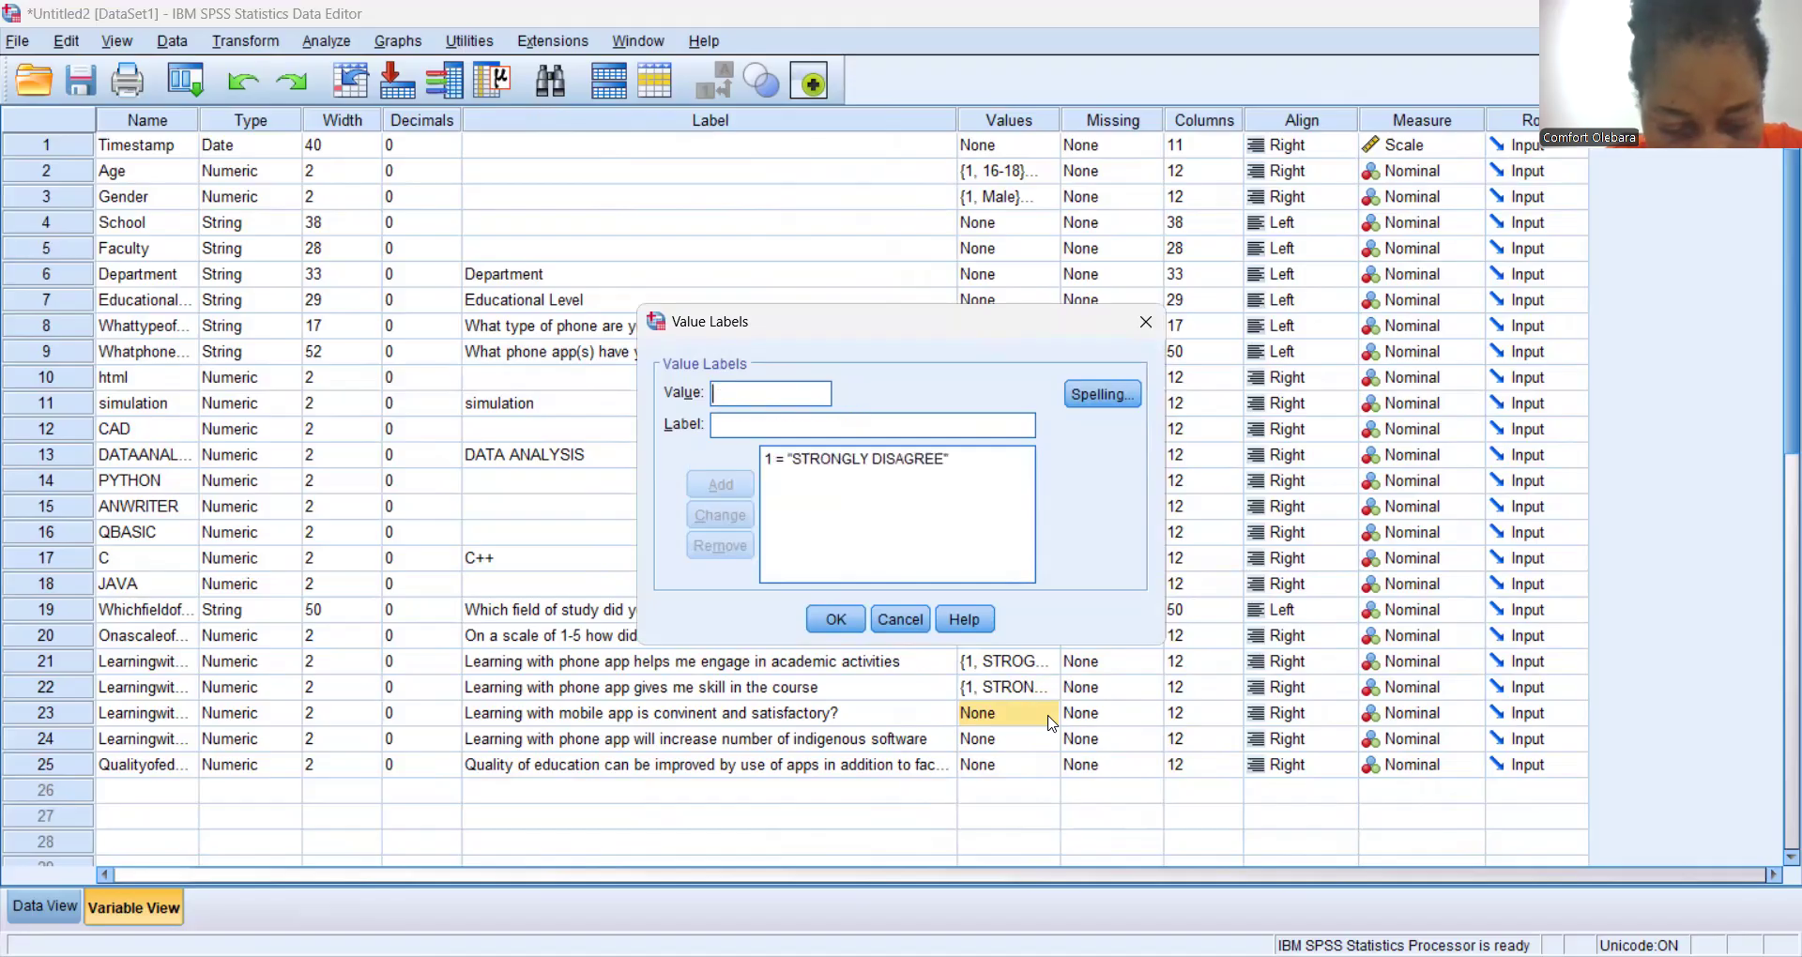
Add value labels 2 = "DISAGREE" and 3 = "NEUTRAL" for the mobile app convenience variable in row 23.
text(2)
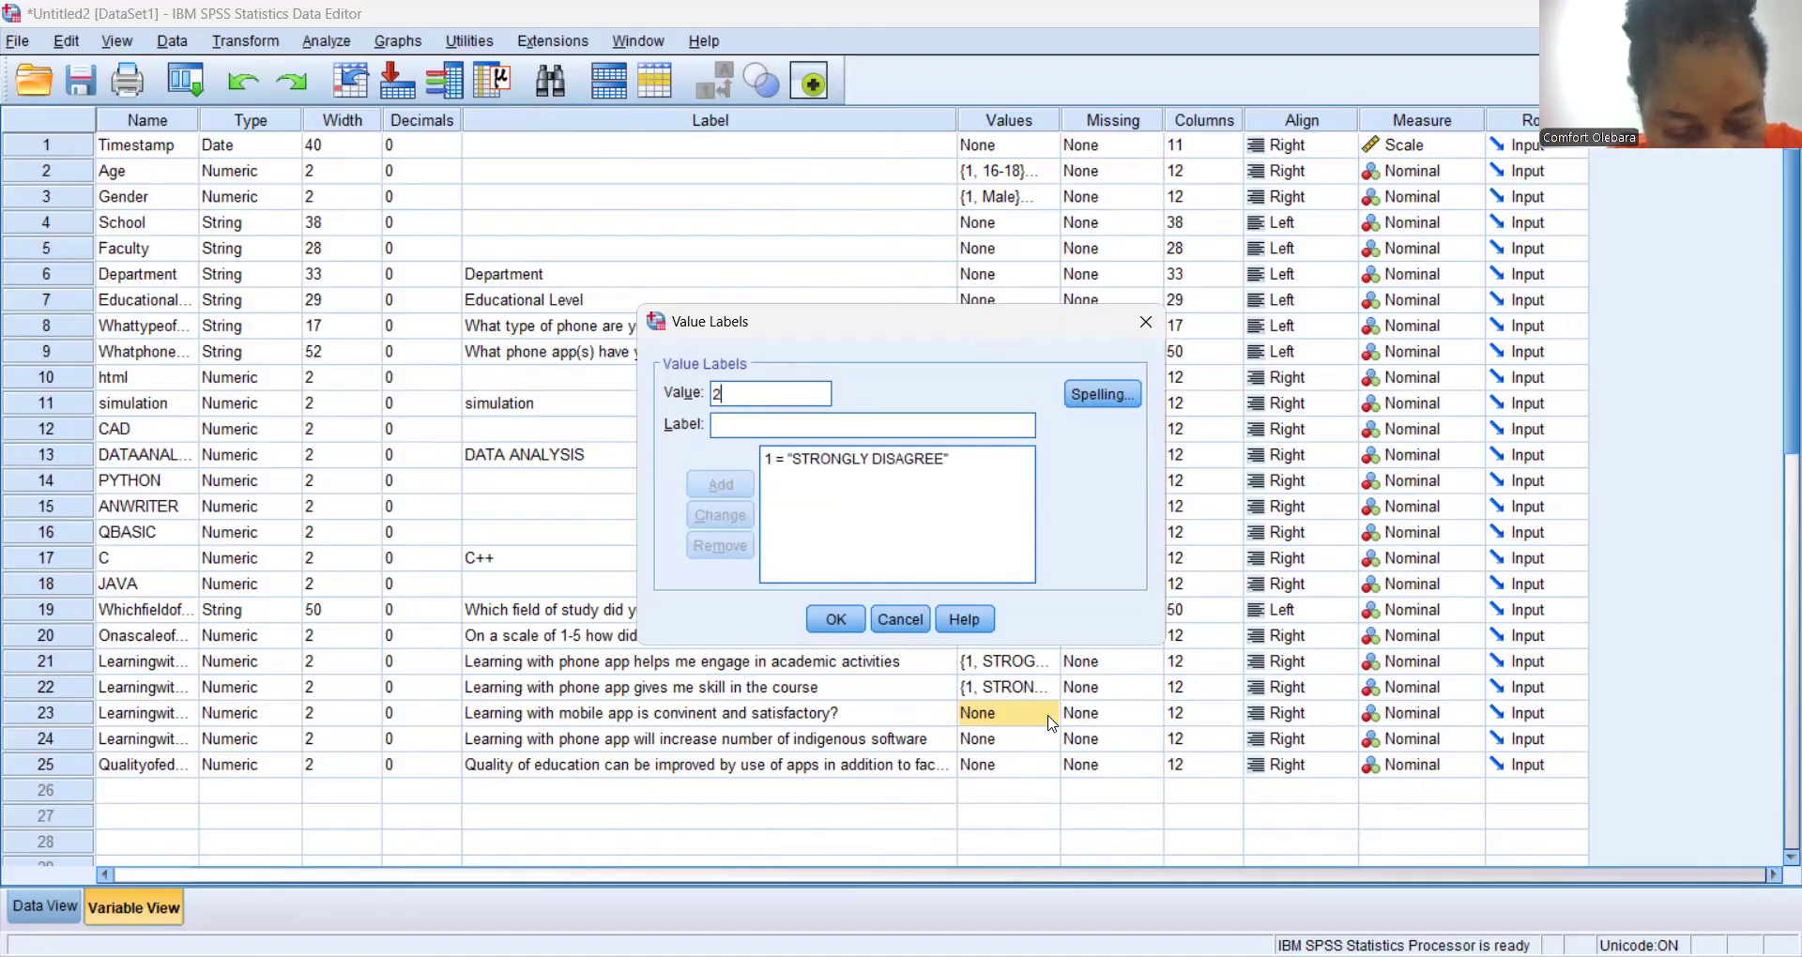
key(Tab)
text(D)
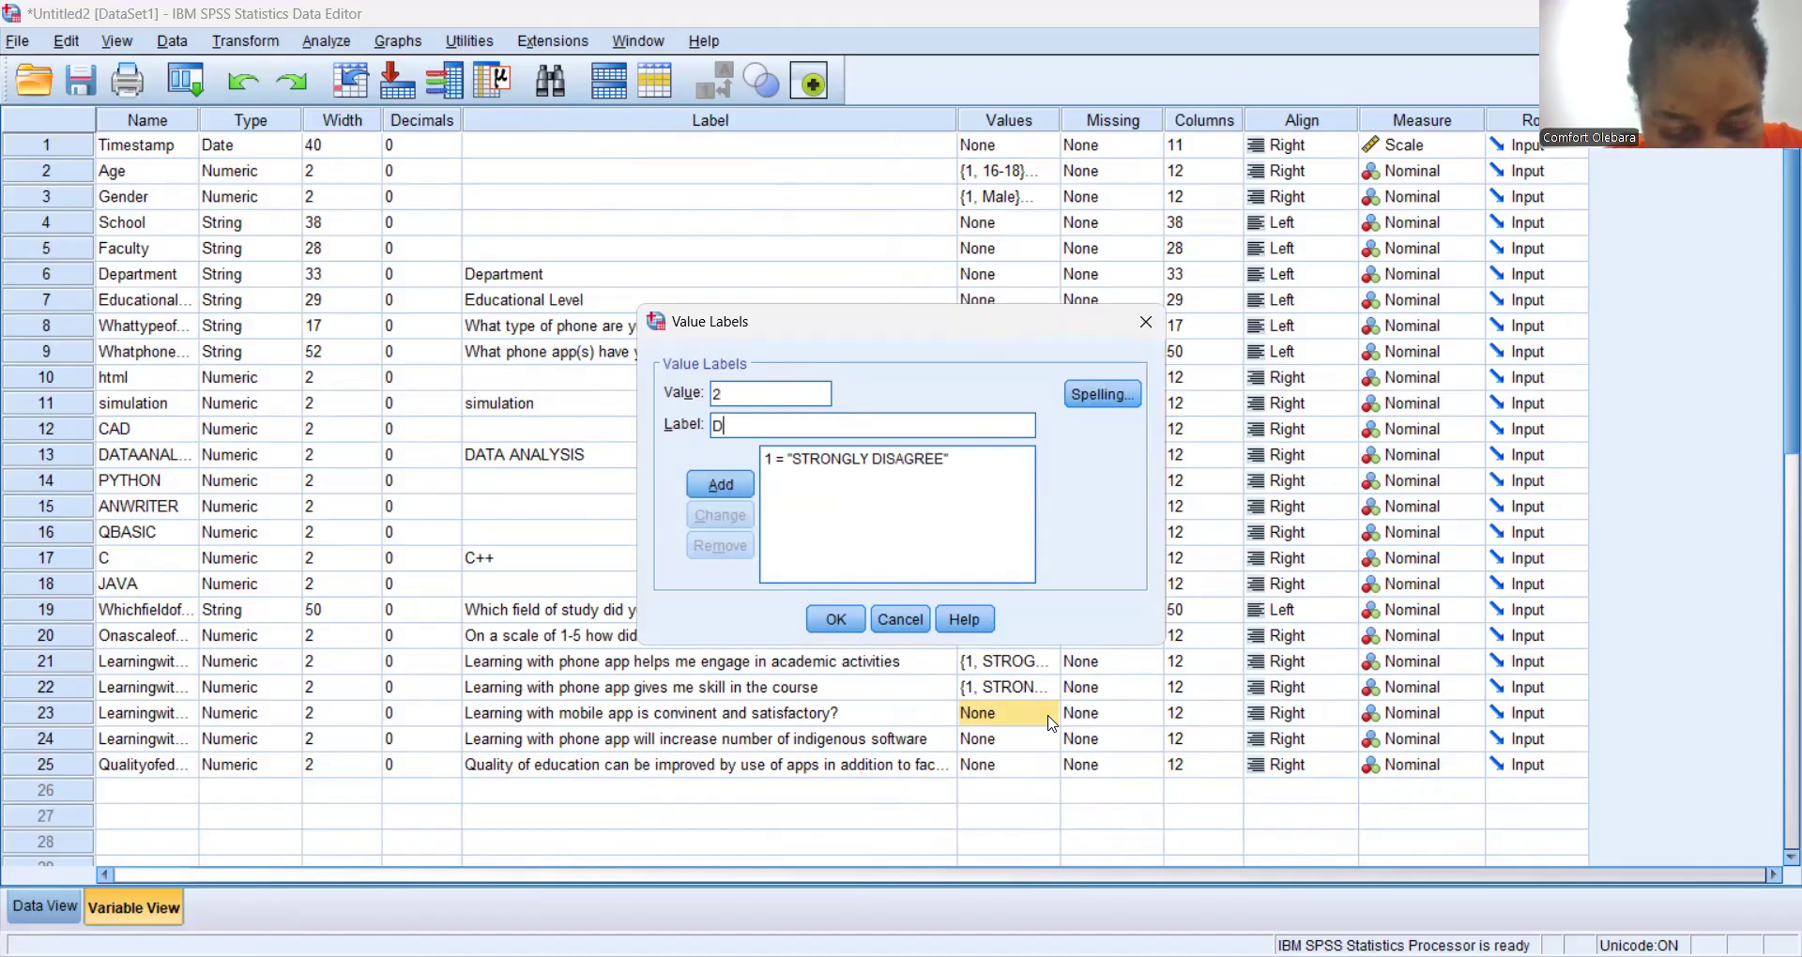
text(ISAGREE)
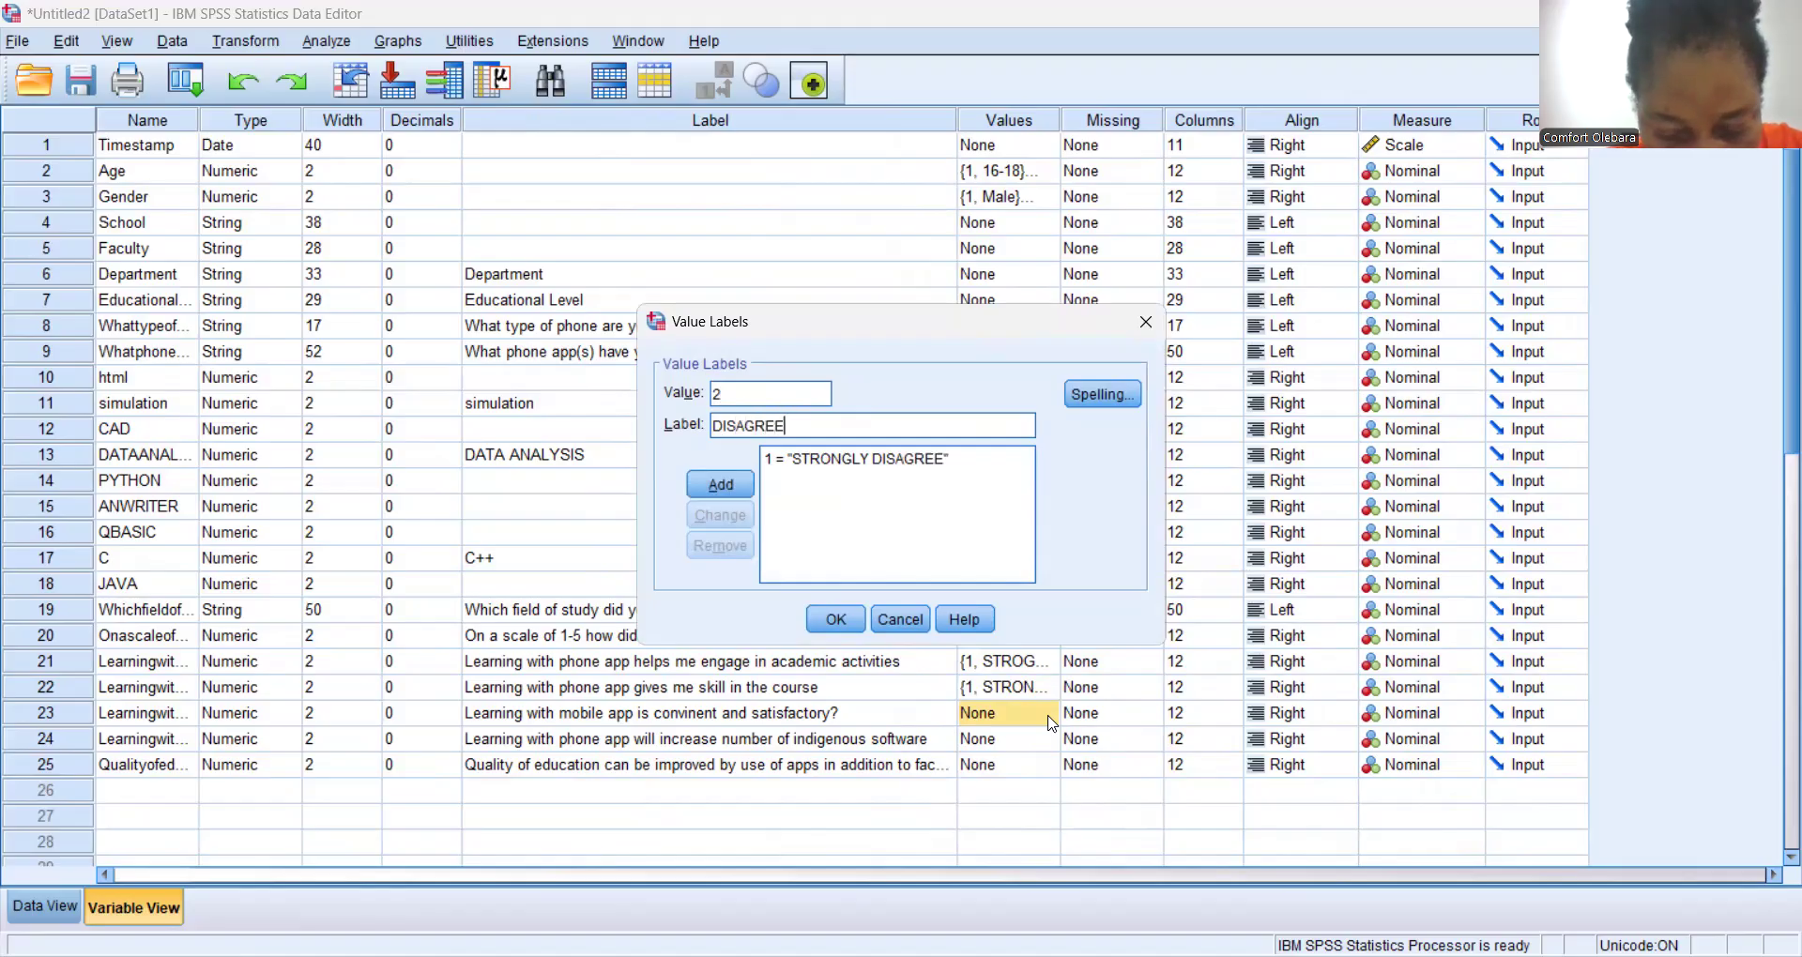
key(Return)
text(3)
key(Tab)
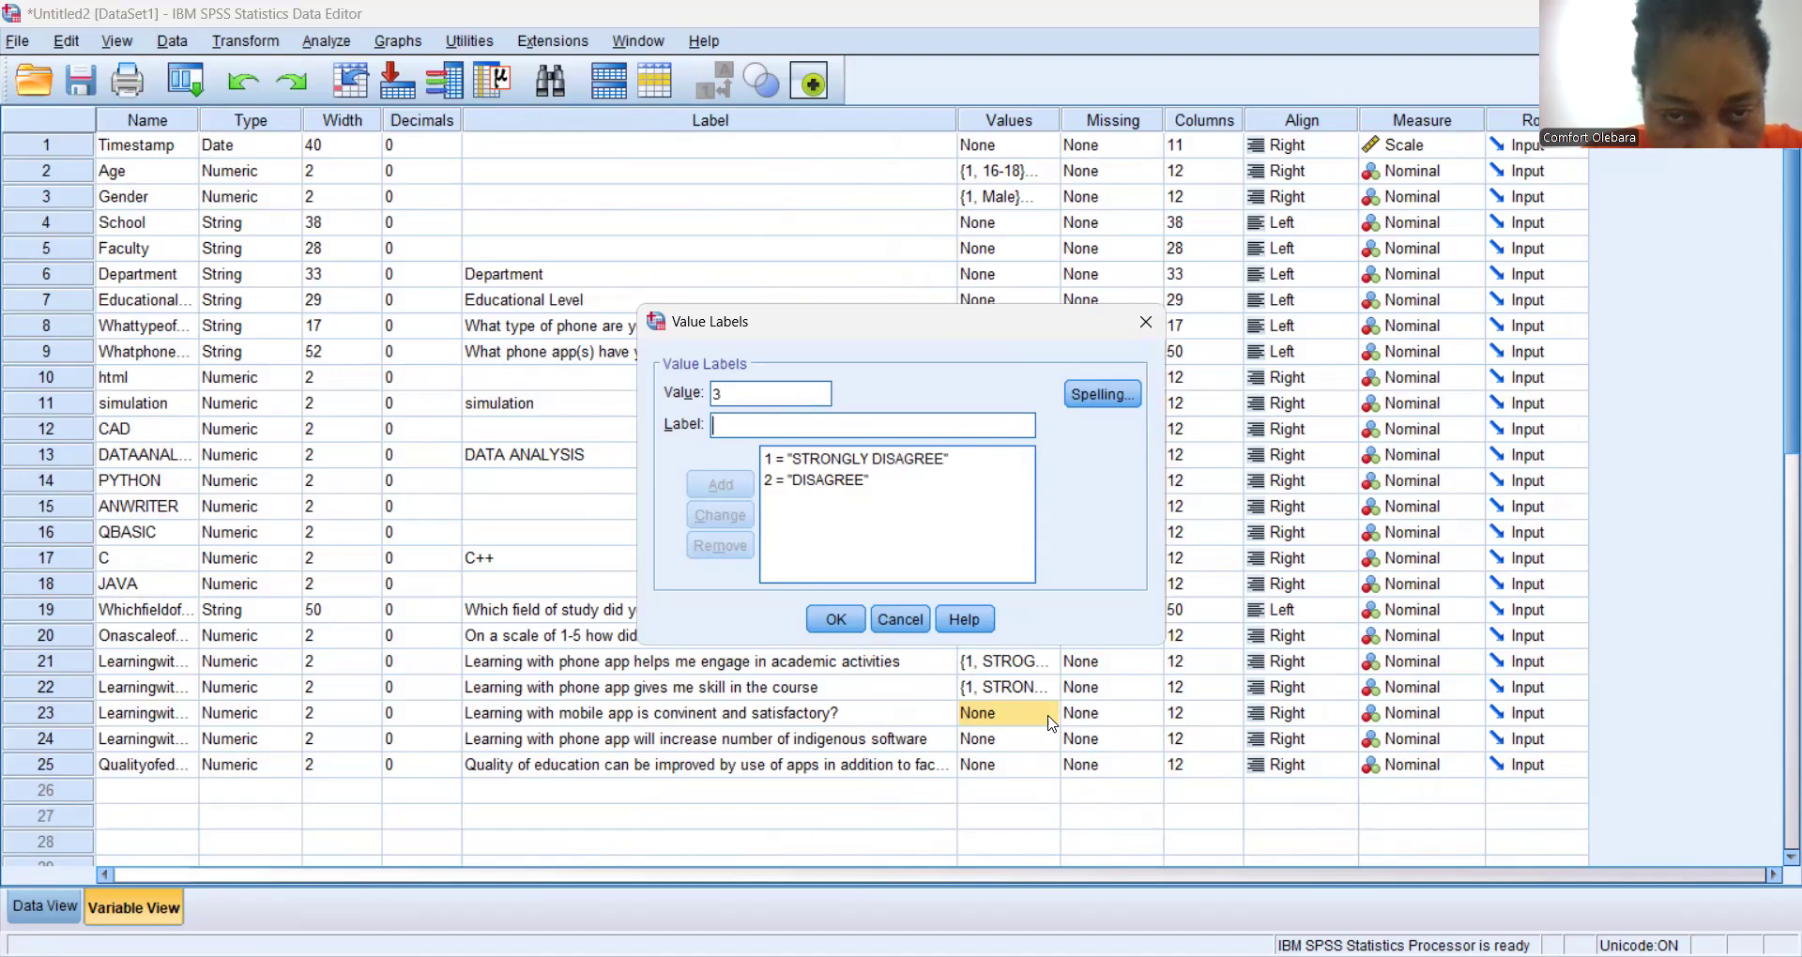
text(NEUTRAL)
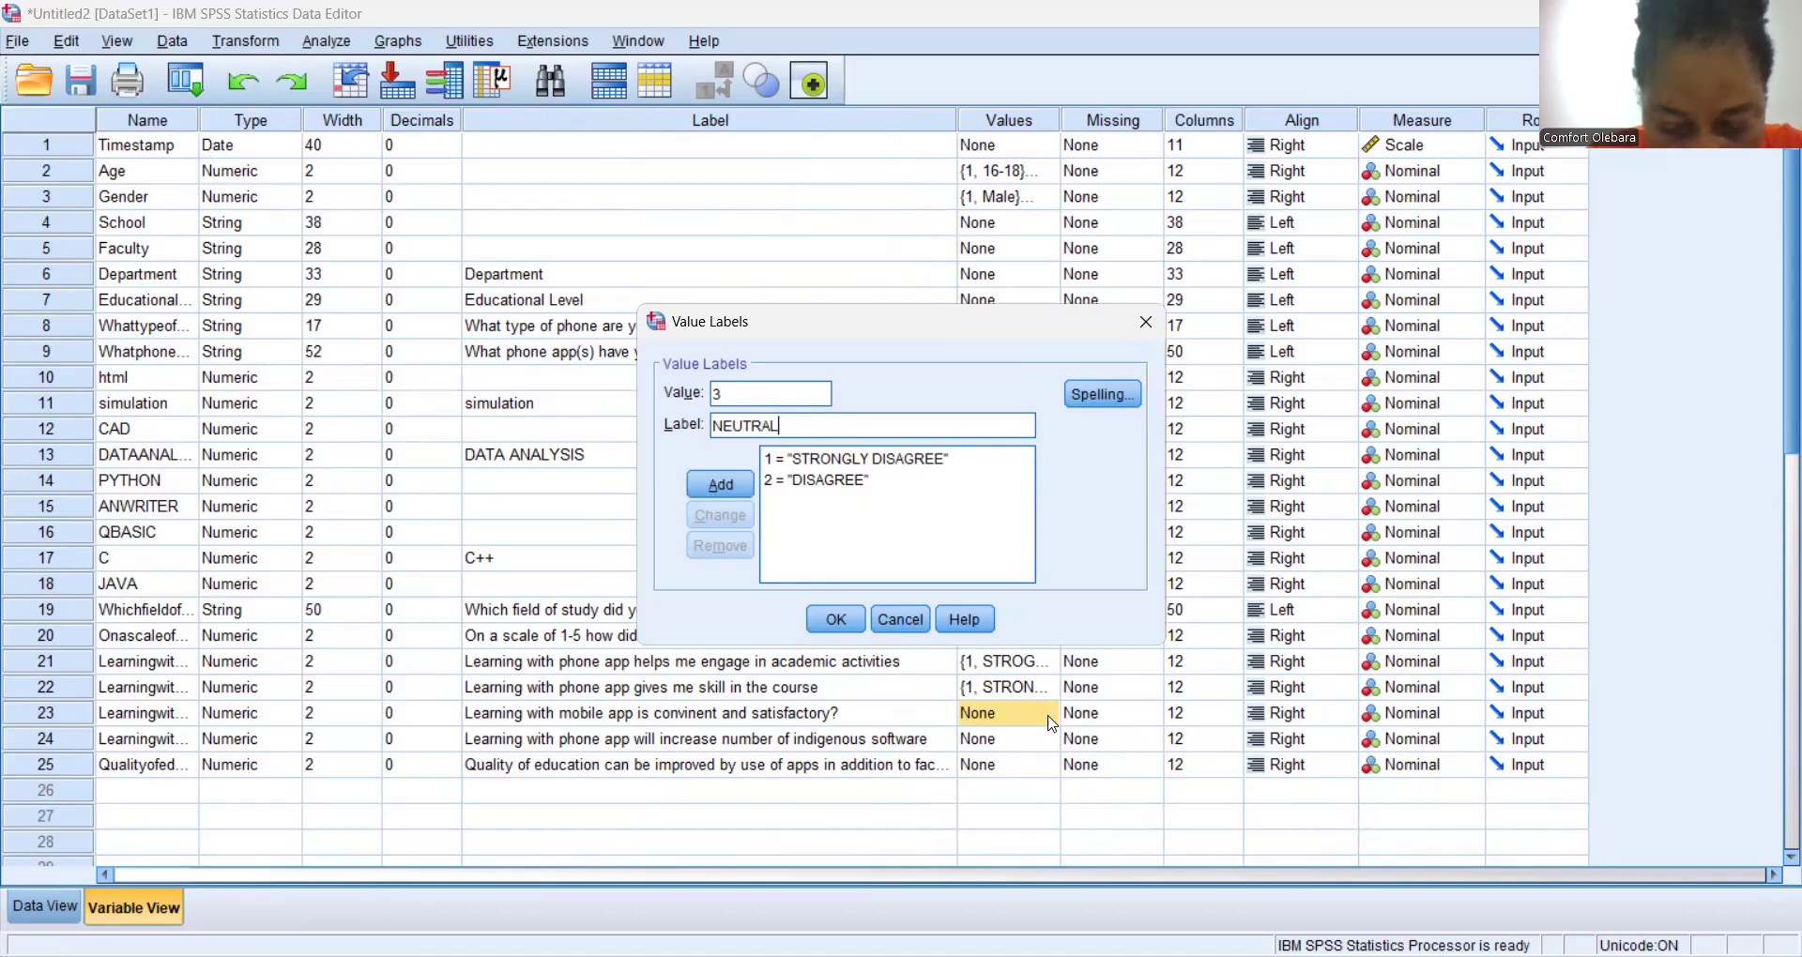
key(Return)
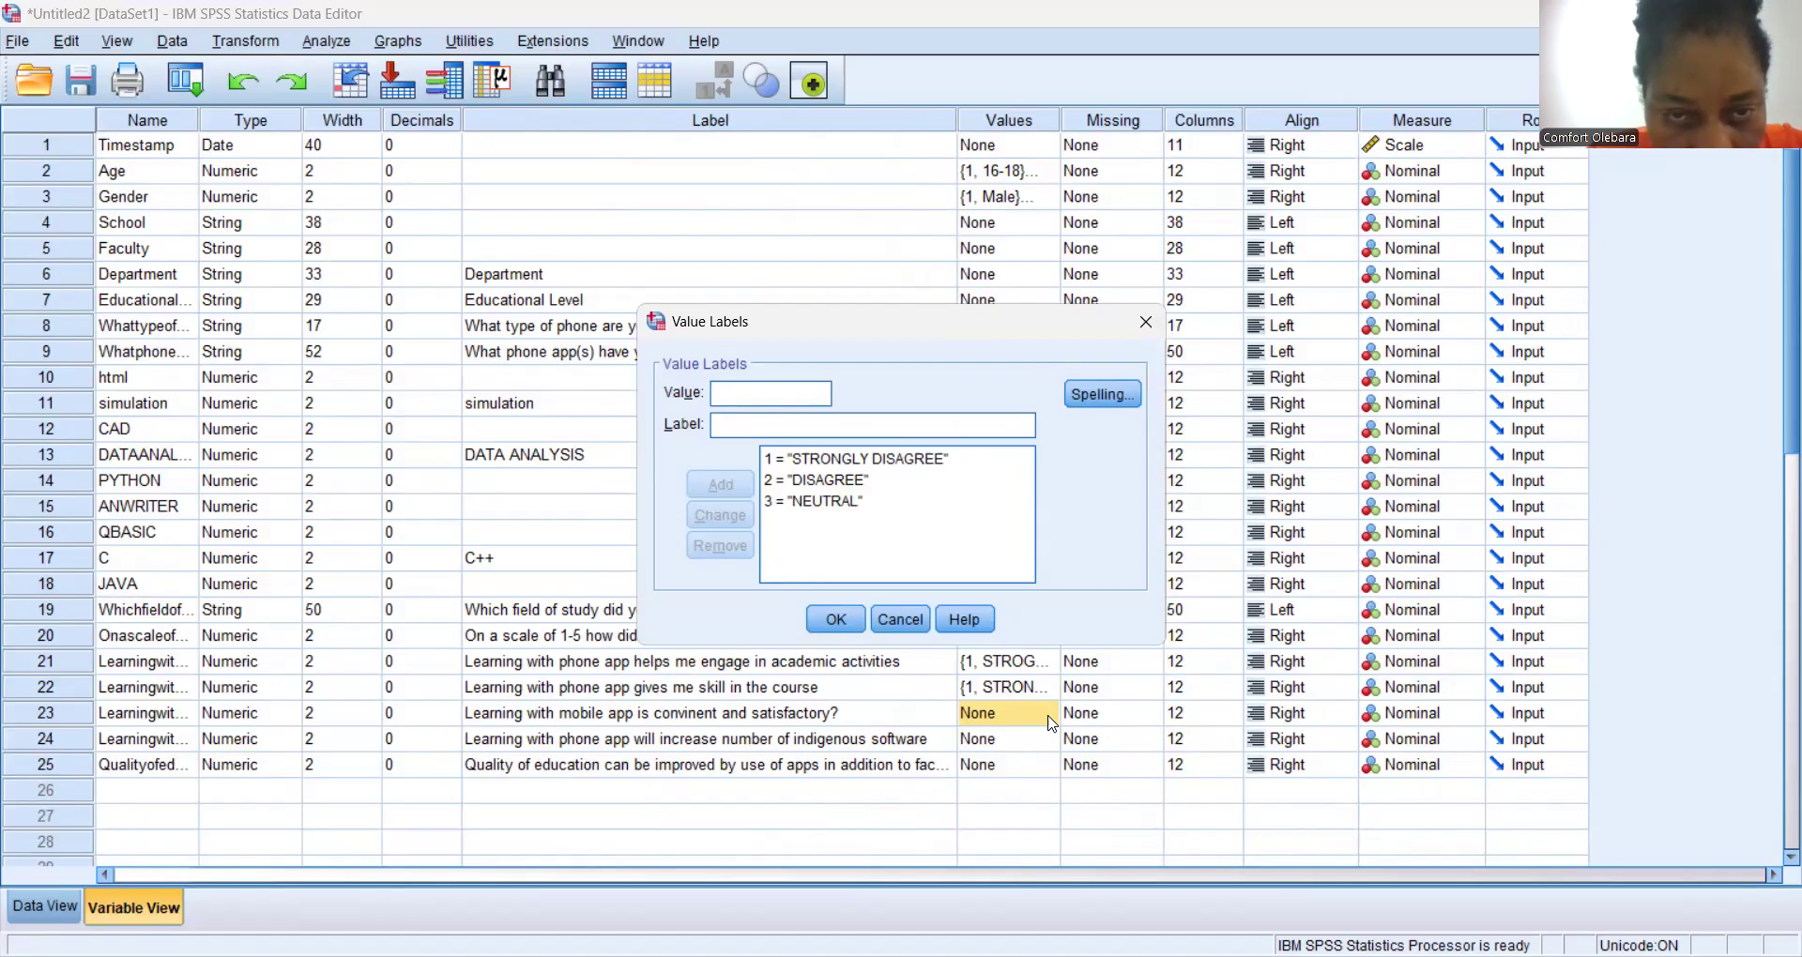
Add value labels 4 = "AGREE" and 5 = "STRONGLY AGREE" for the mobile app convenience variable and apply the label set.
text(4)
key(Tab)
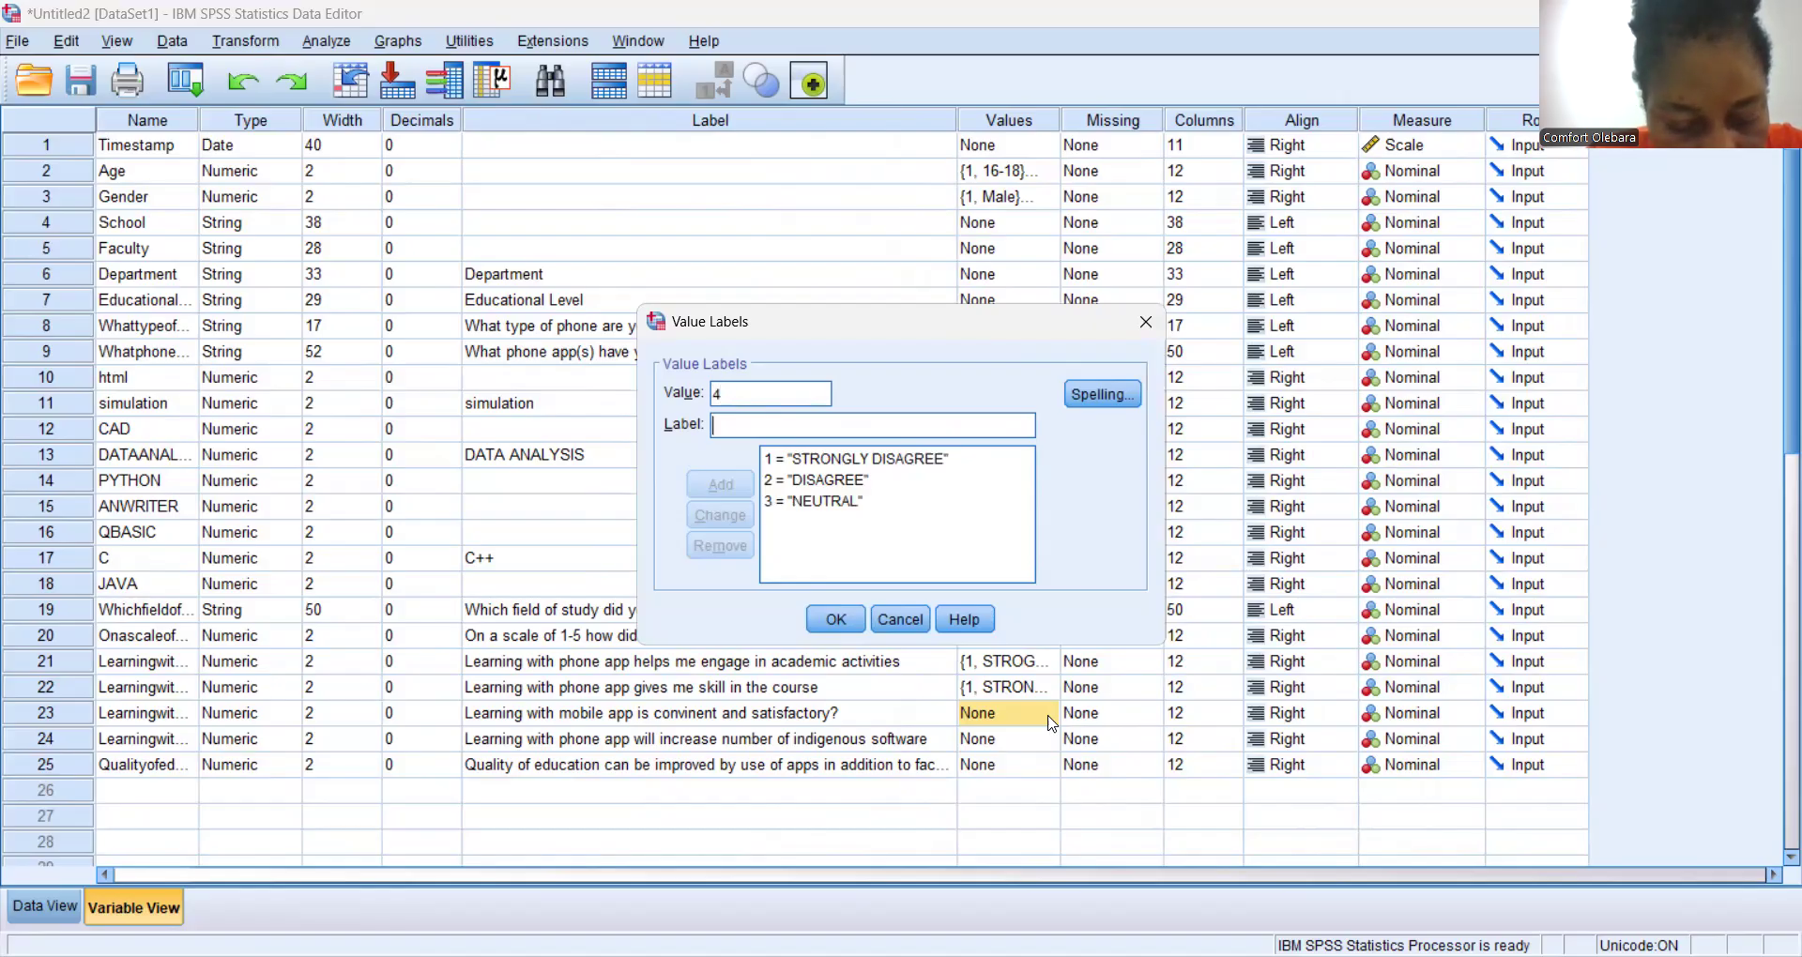
text(AGREE)
key(Return)
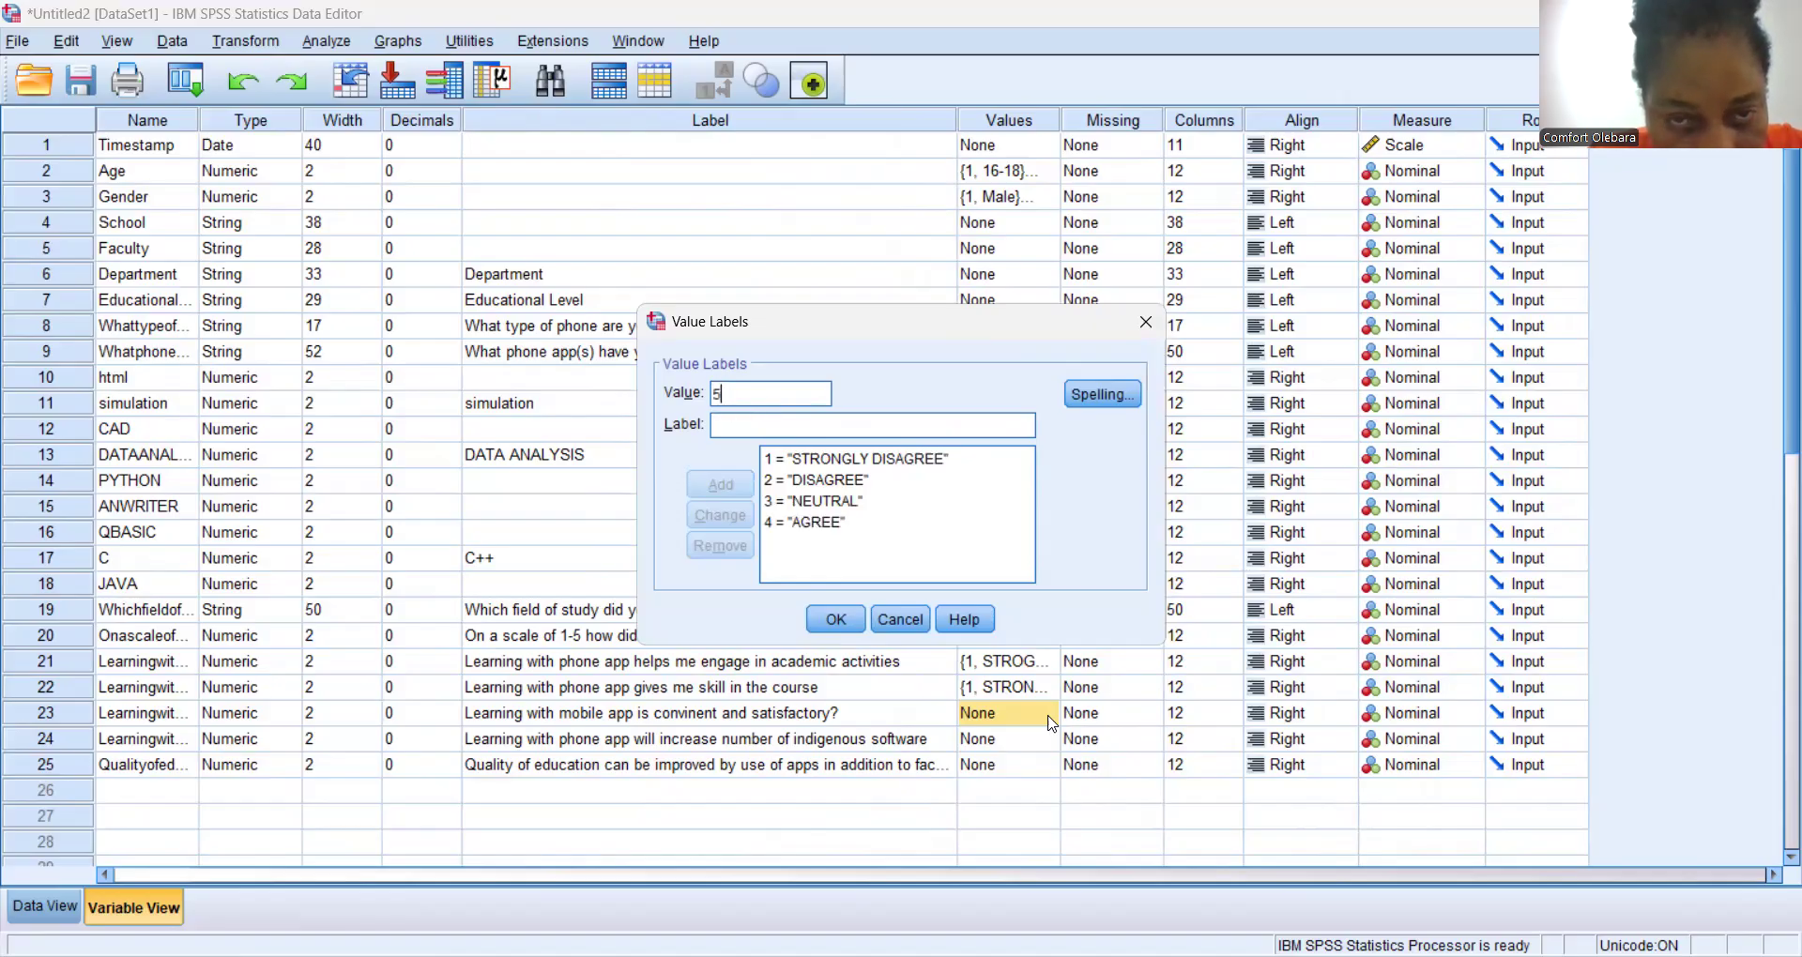
text(5)
key(Tab)
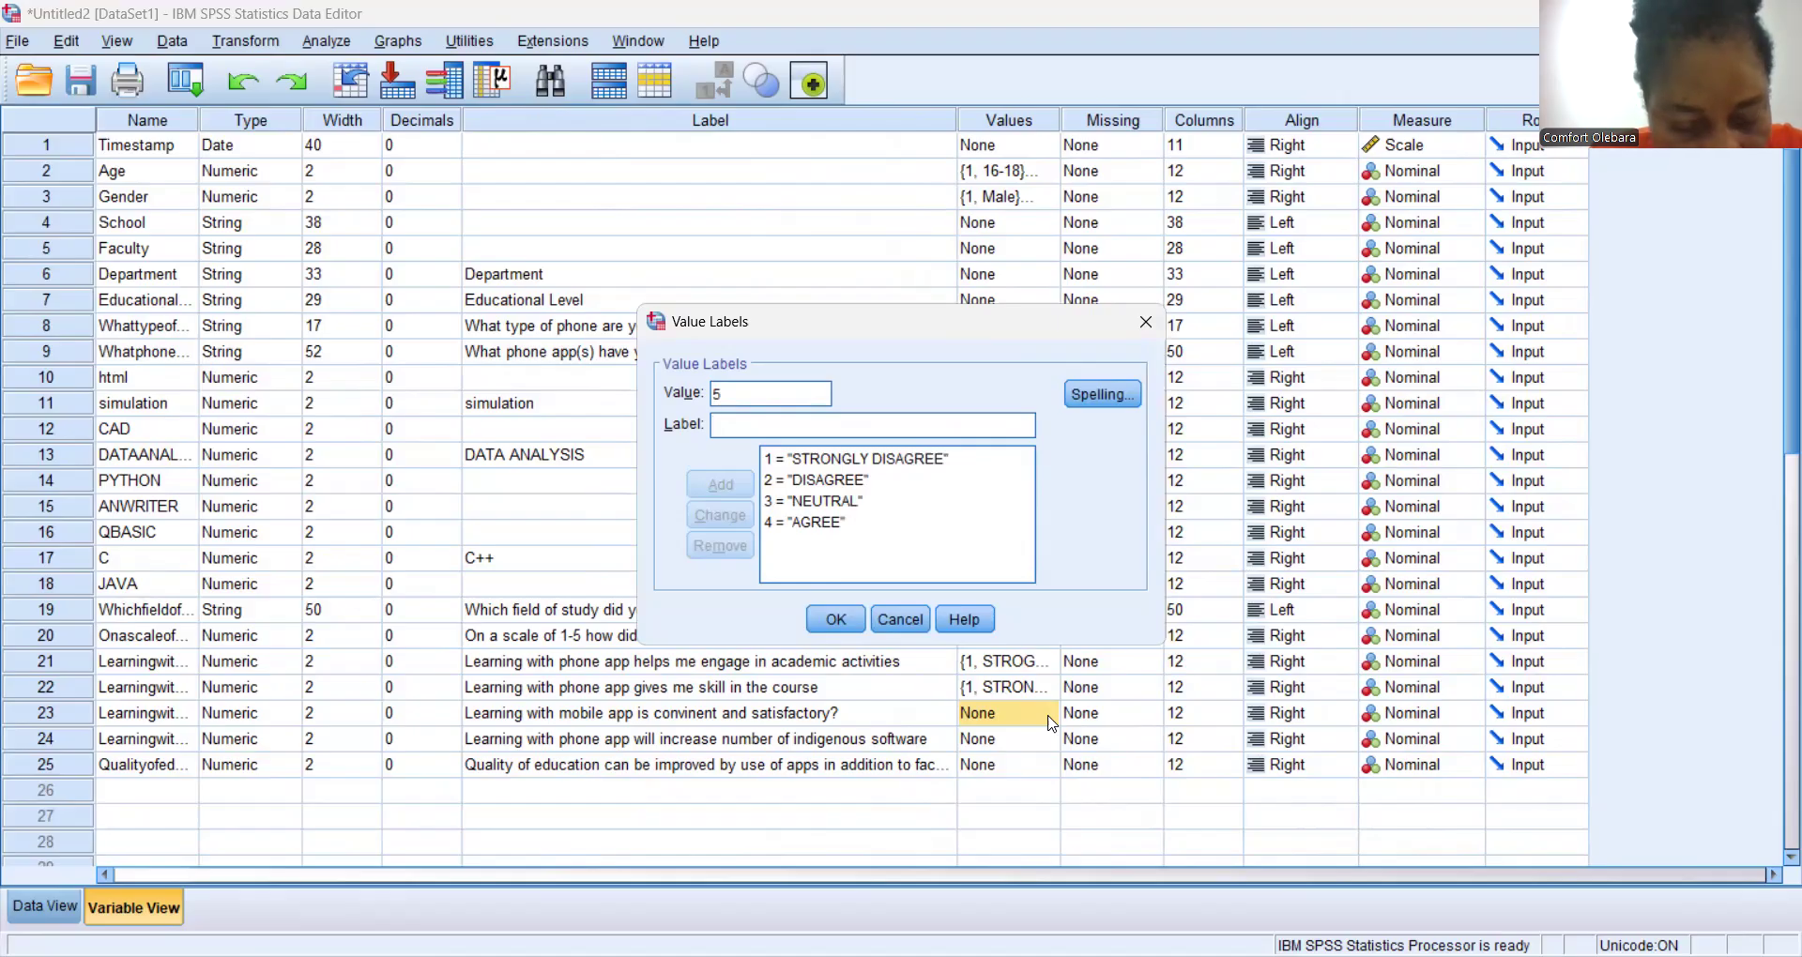
text(STRON)
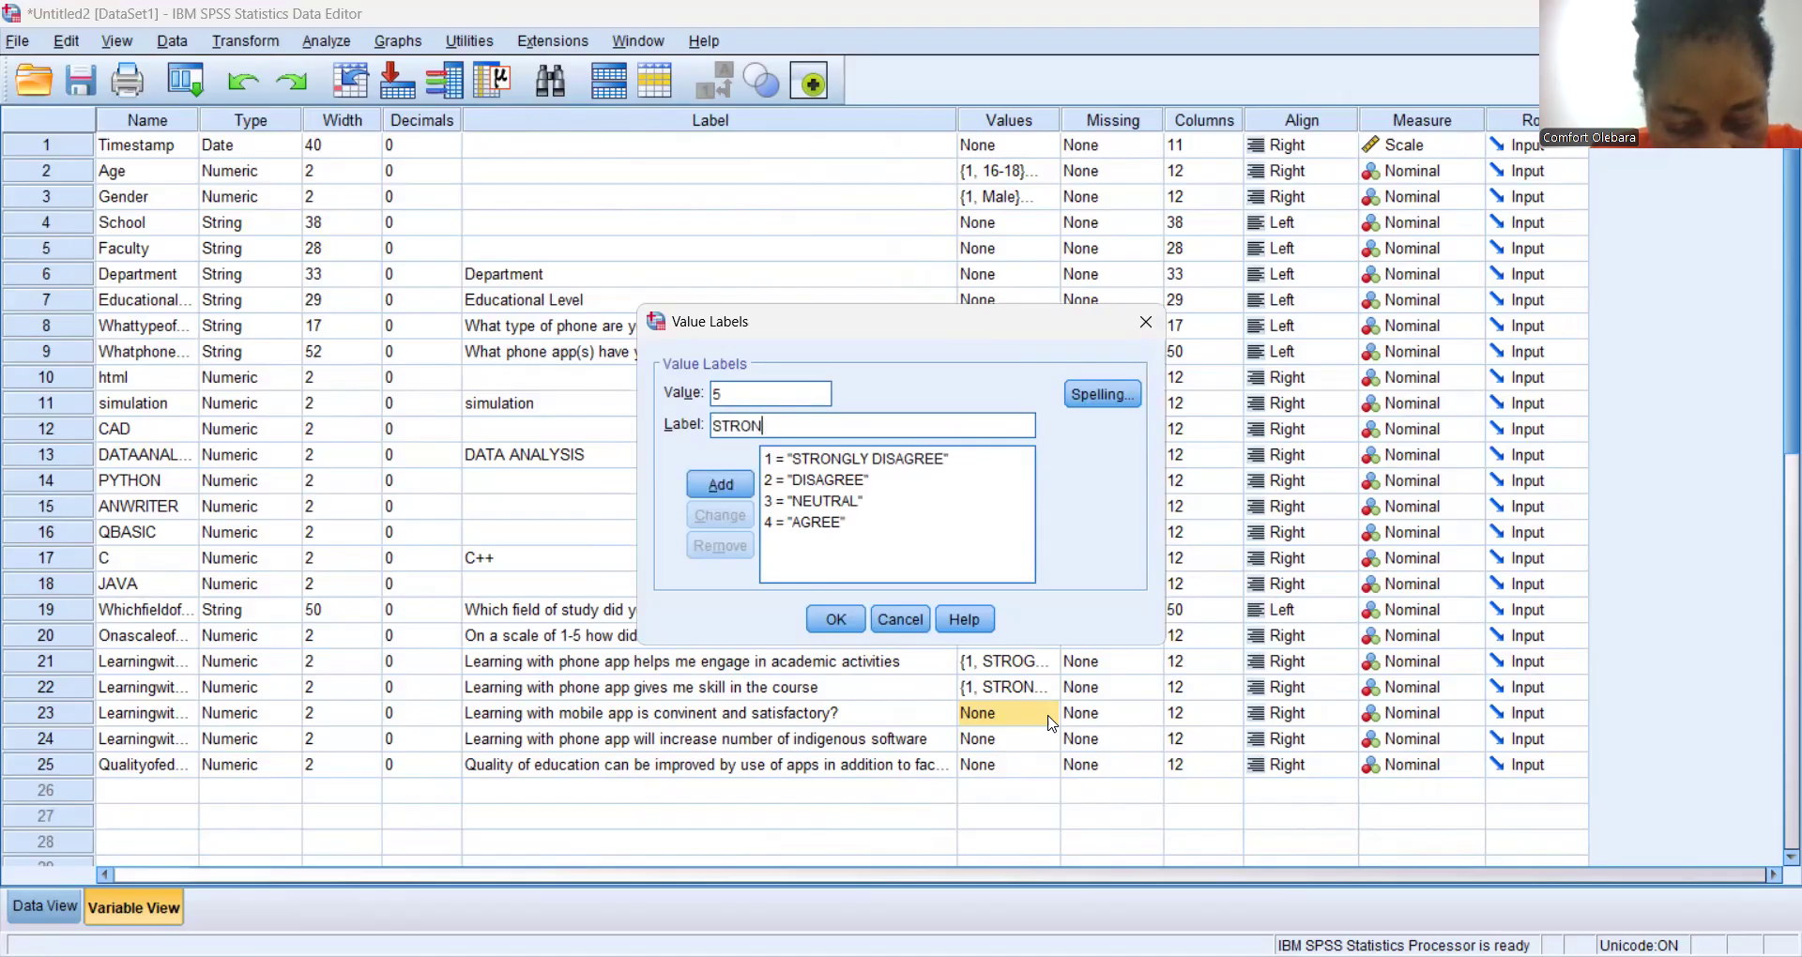
text(GLY AGREE)
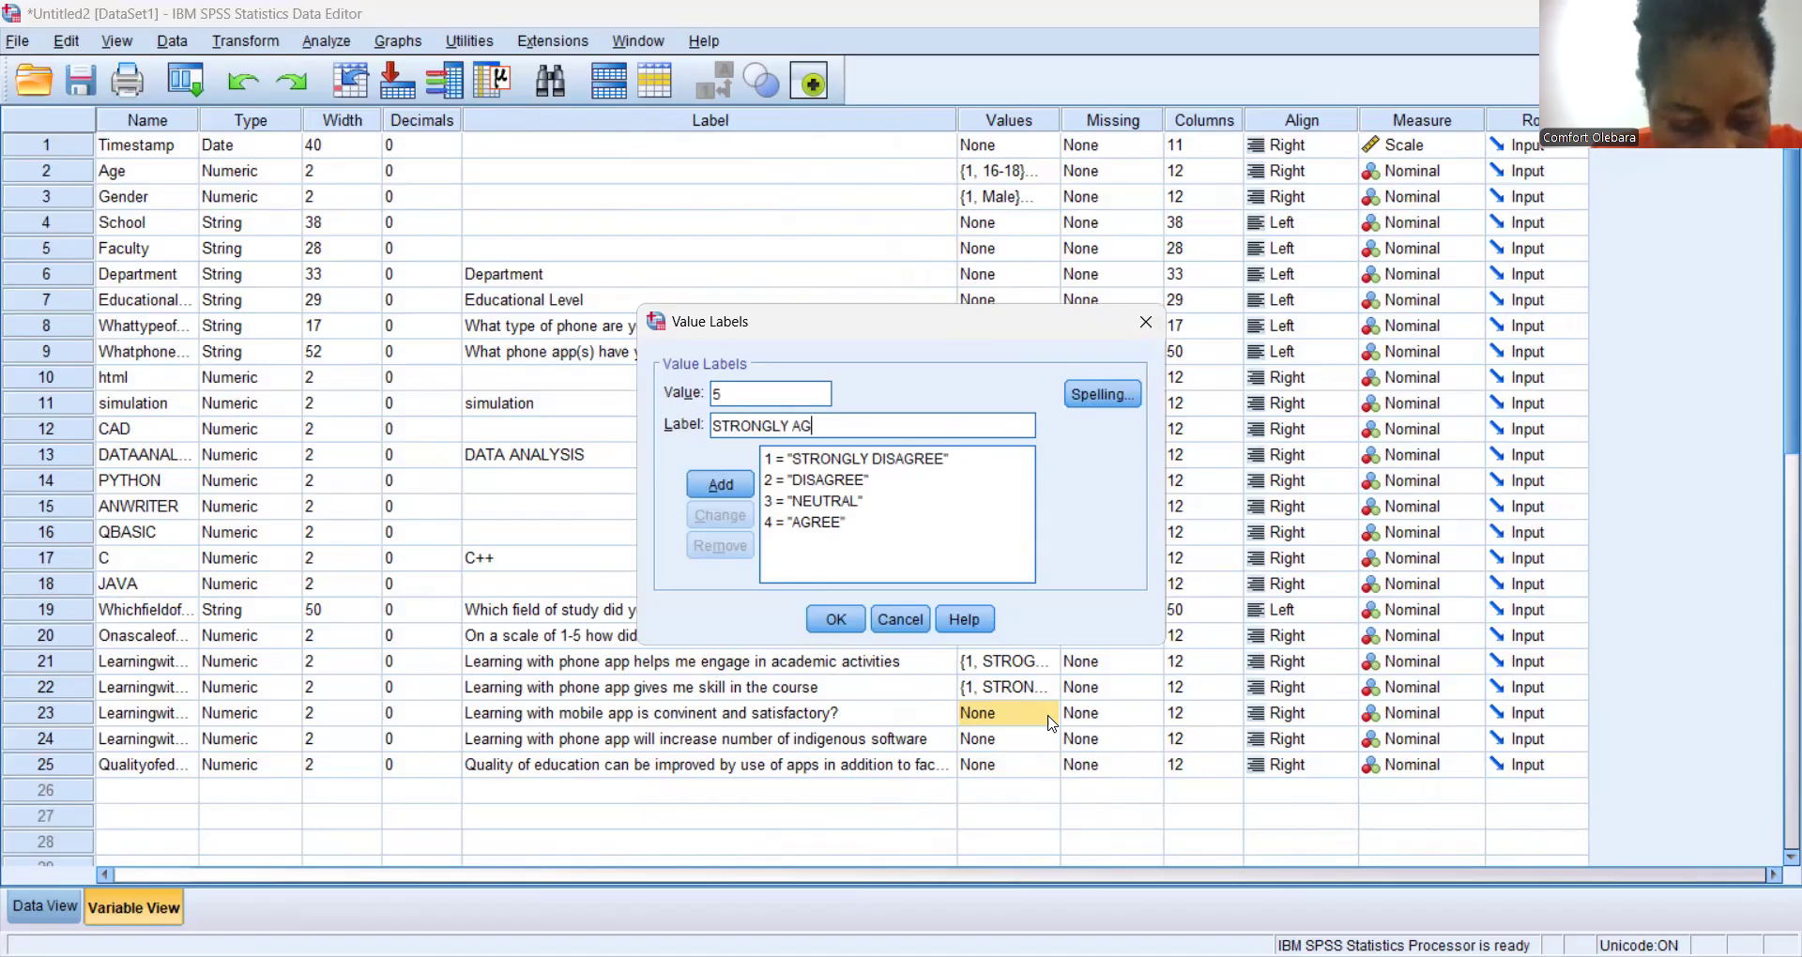
key(Return)
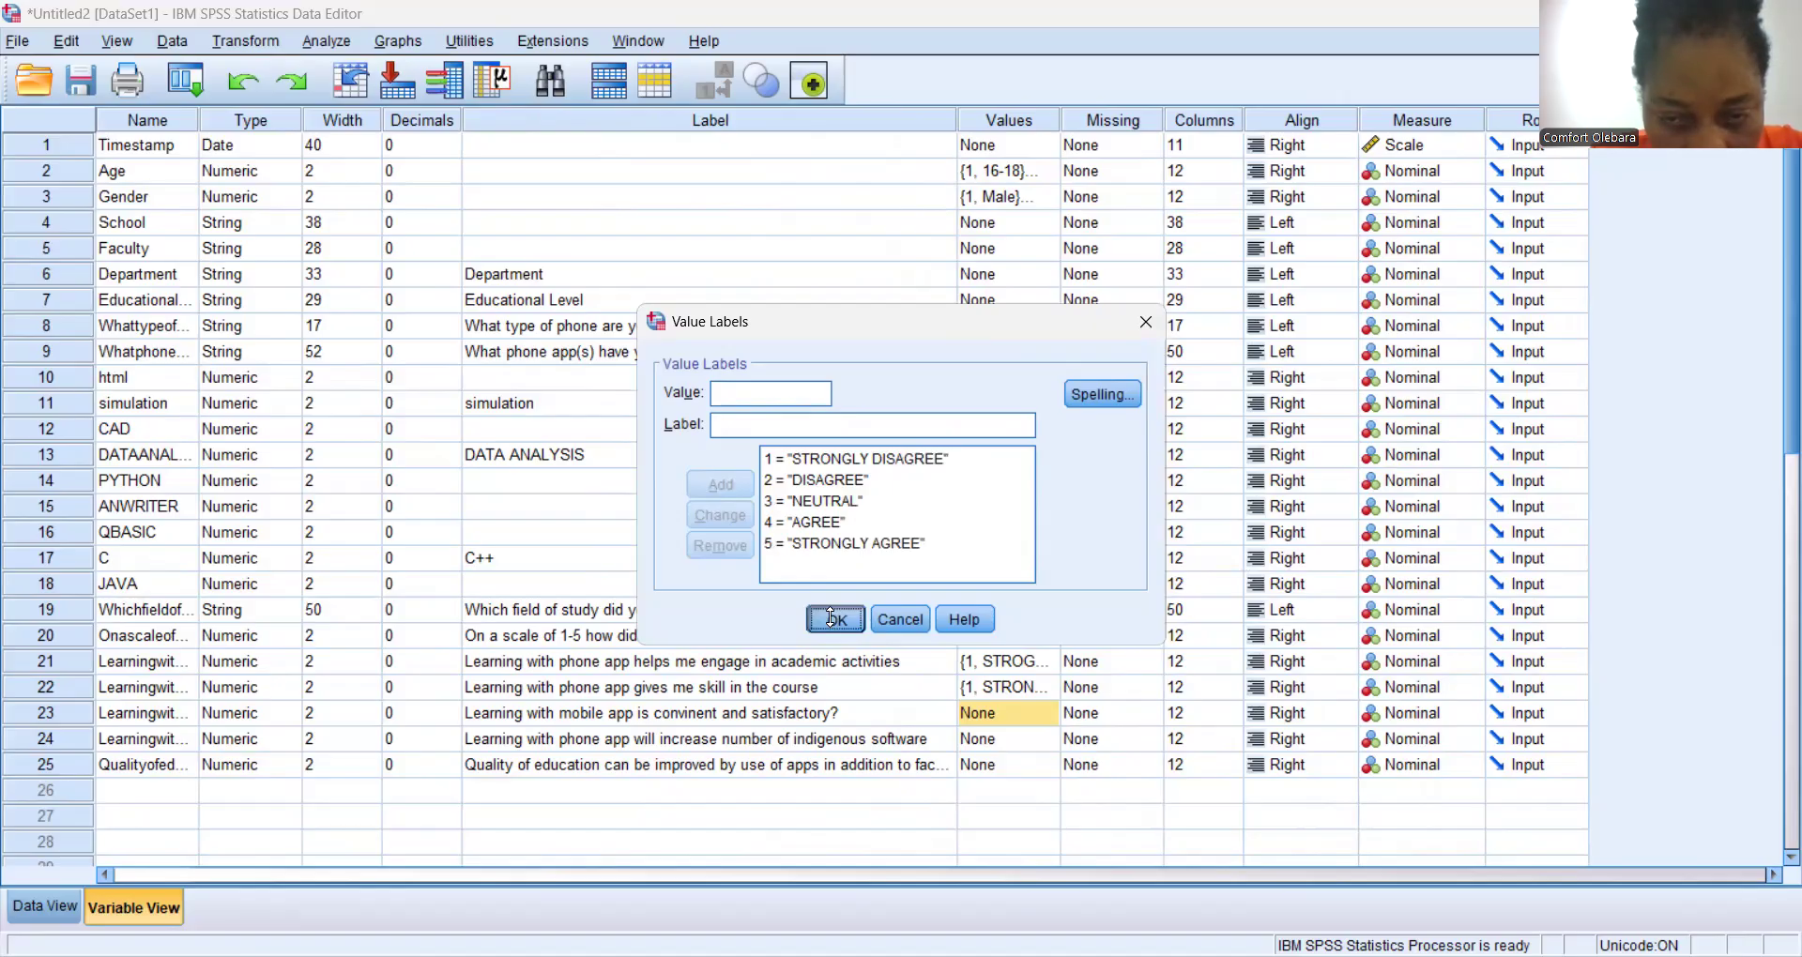
click(831, 618)
Add a value label assigning 1 to "STRONGLY DISAGREE" for the variable on increasing the number of indigenous software in row 24.
click(1030, 739)
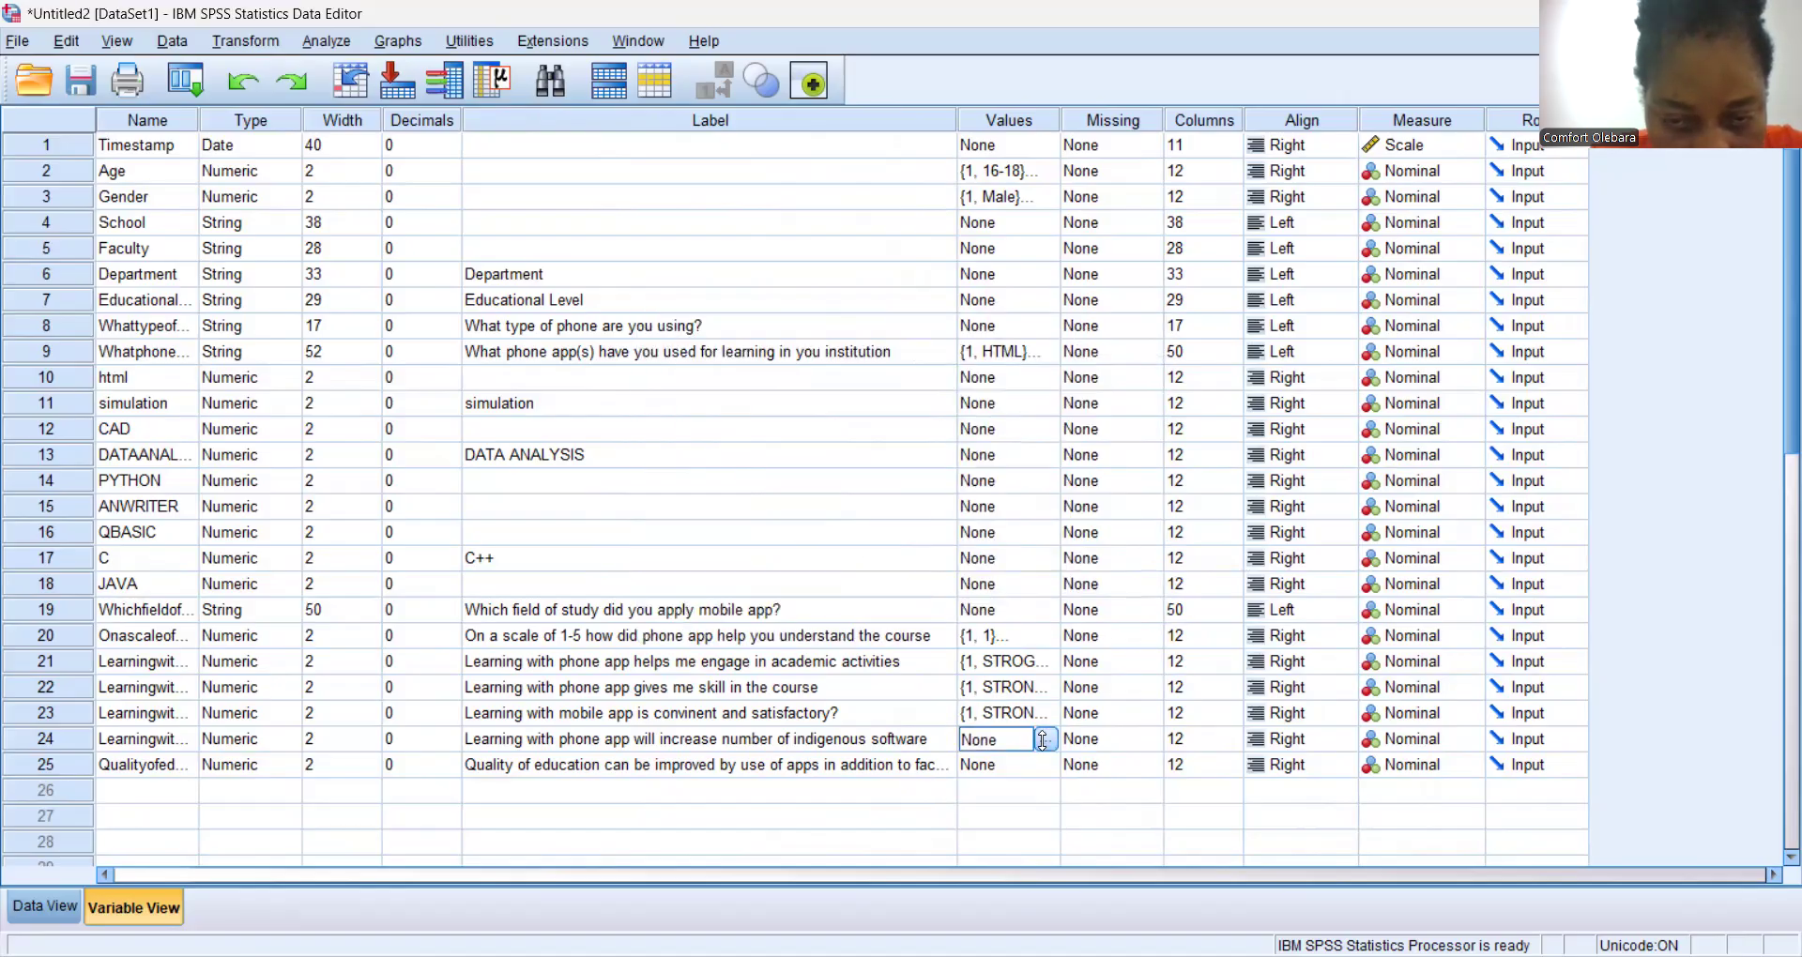
click(1045, 741)
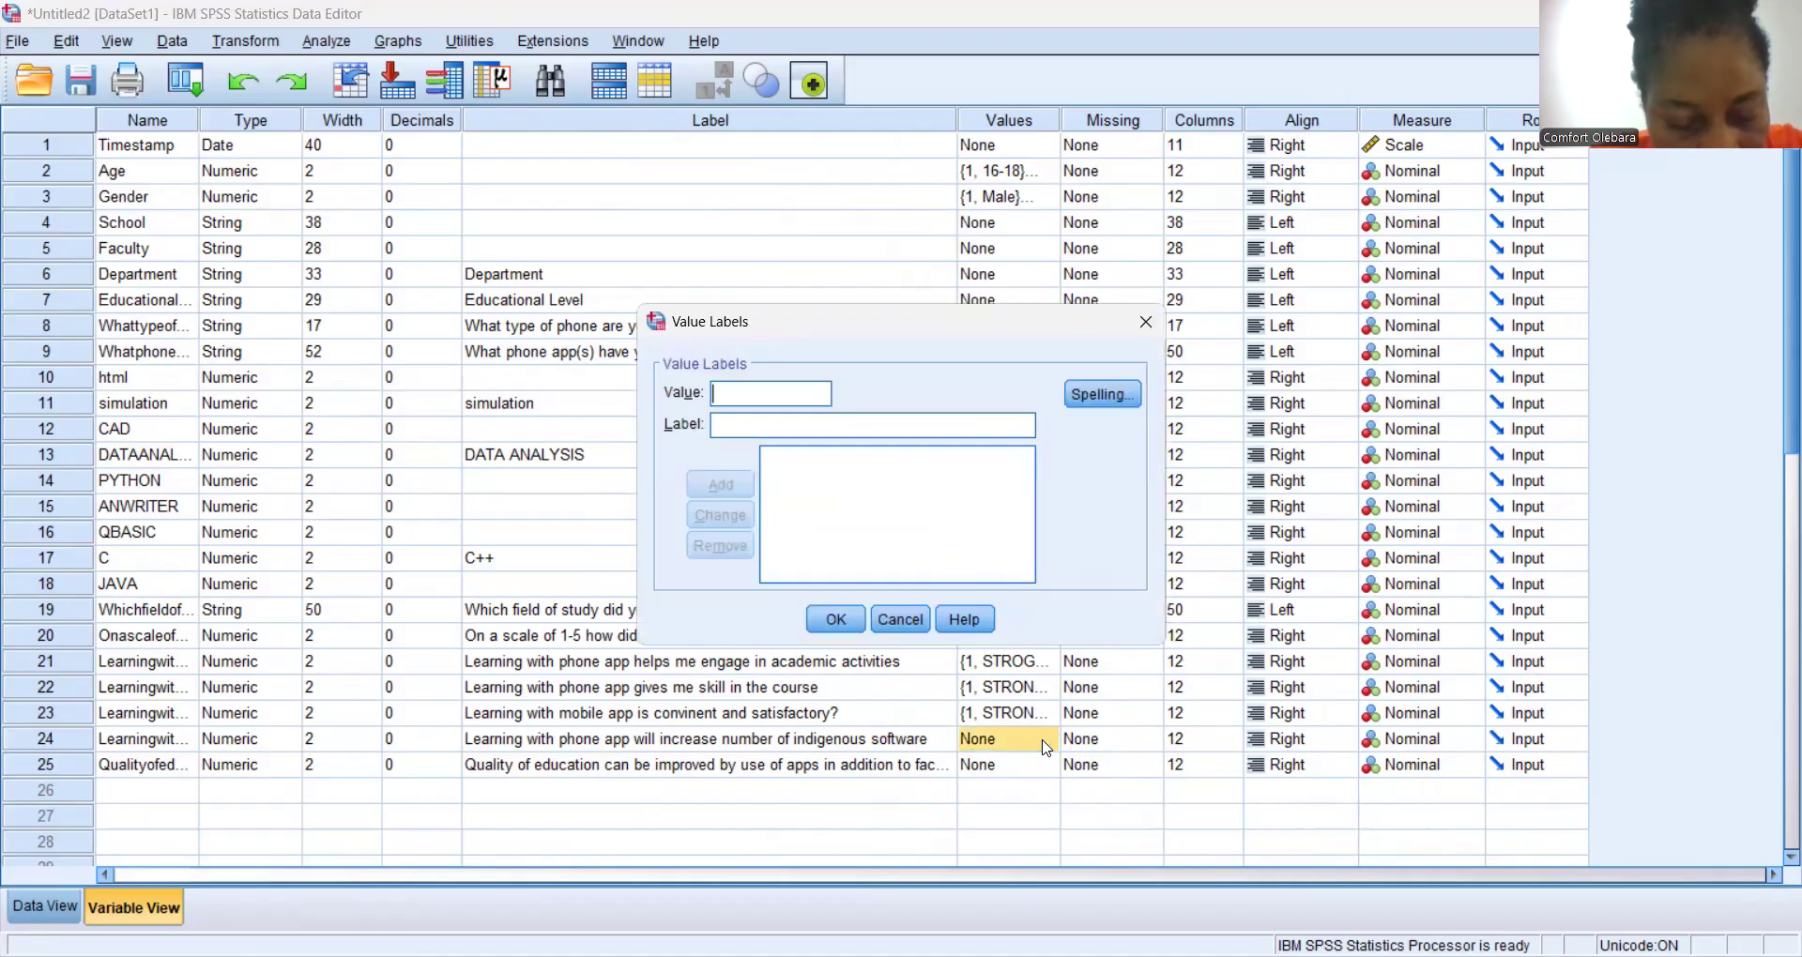
text(1)
key(Tab)
text(S)
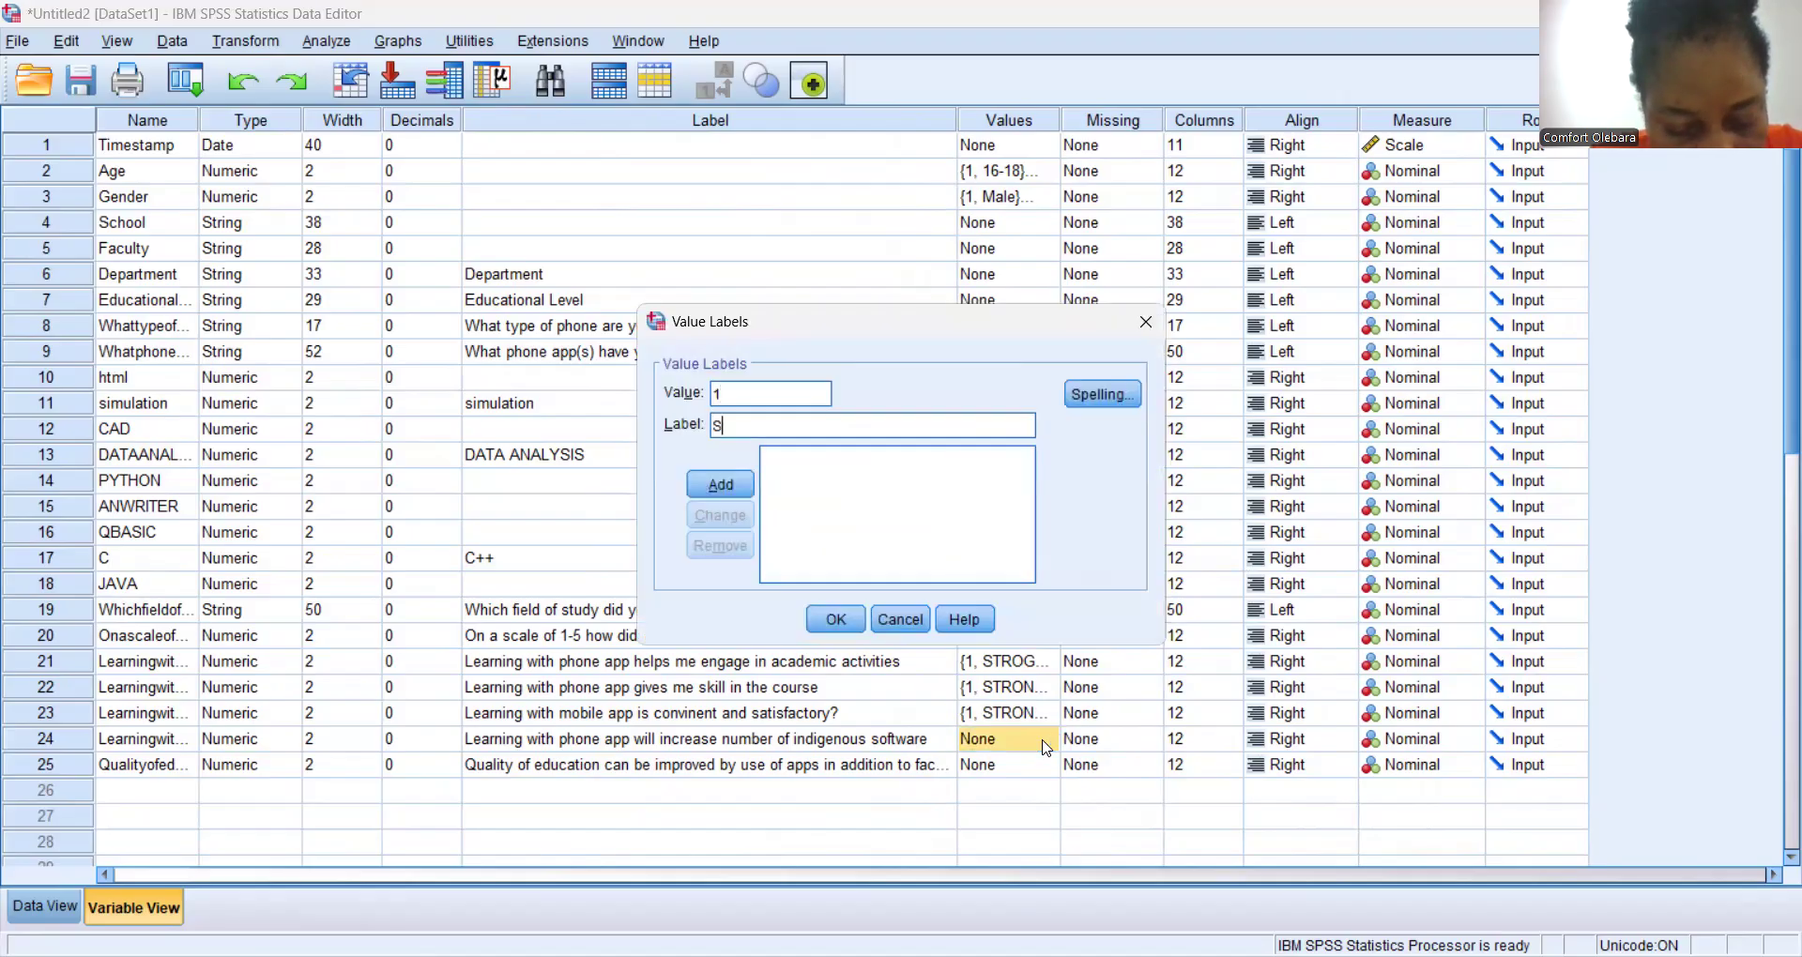
text(TROGN)
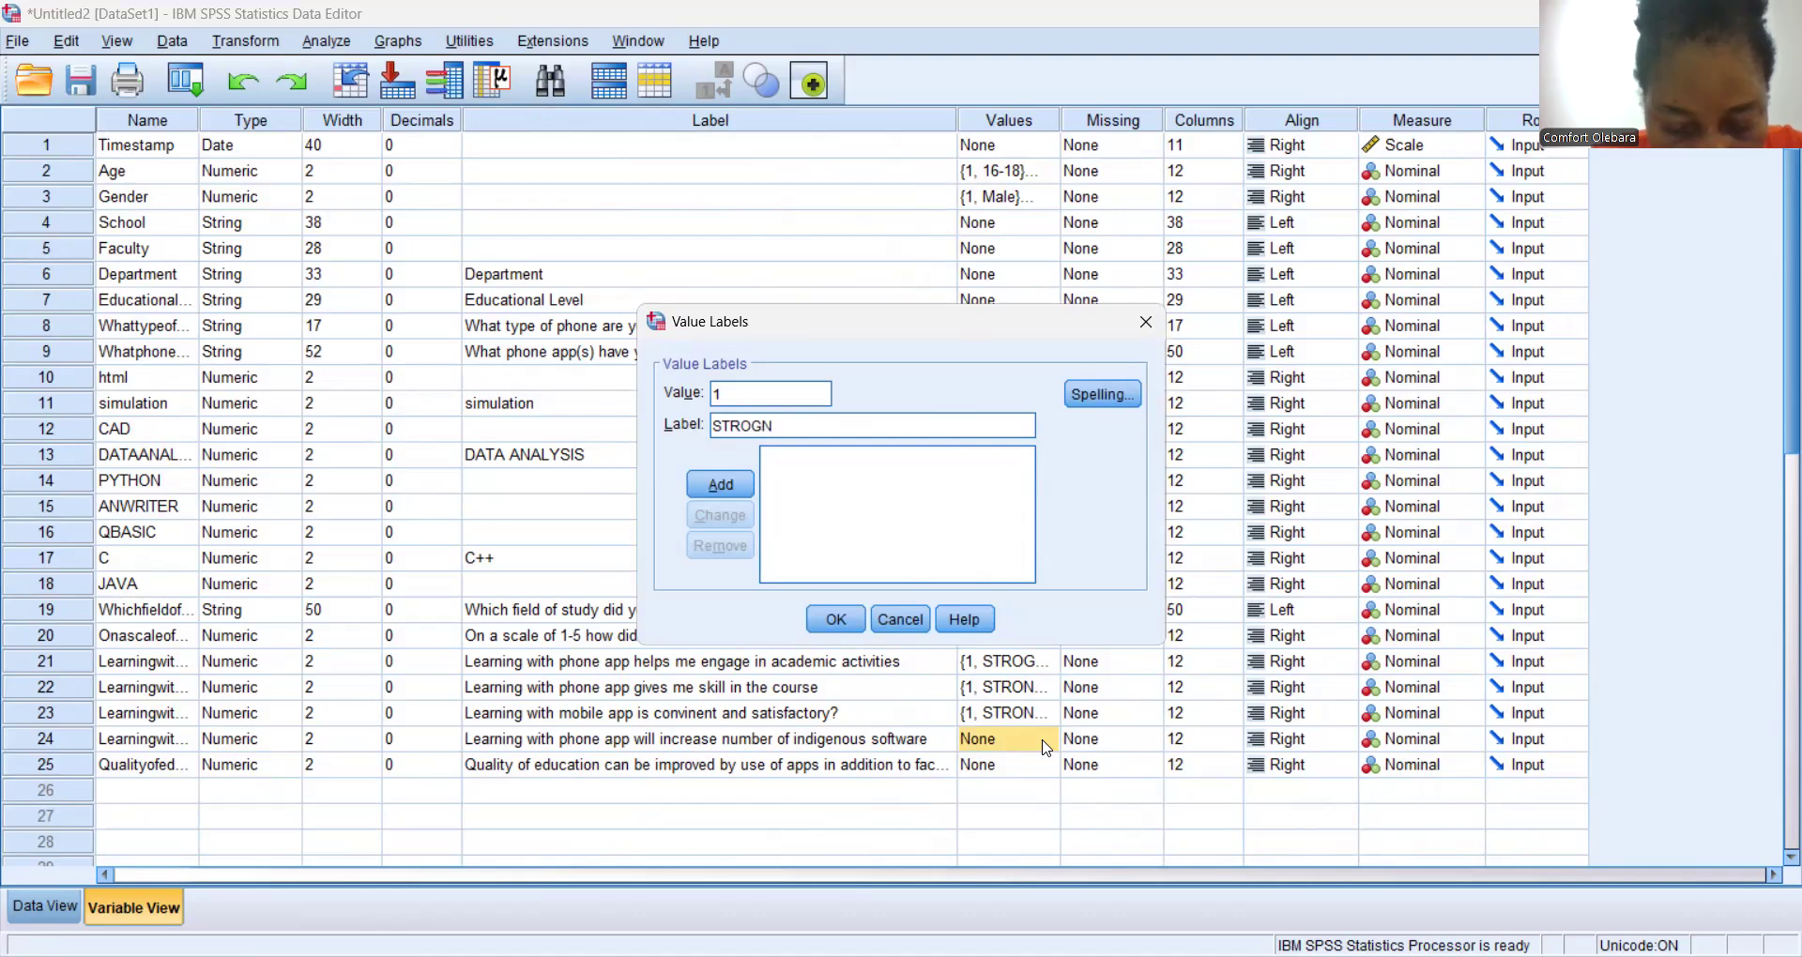
key(BackSpace)
key(BackSpace)
key(BackSpace)
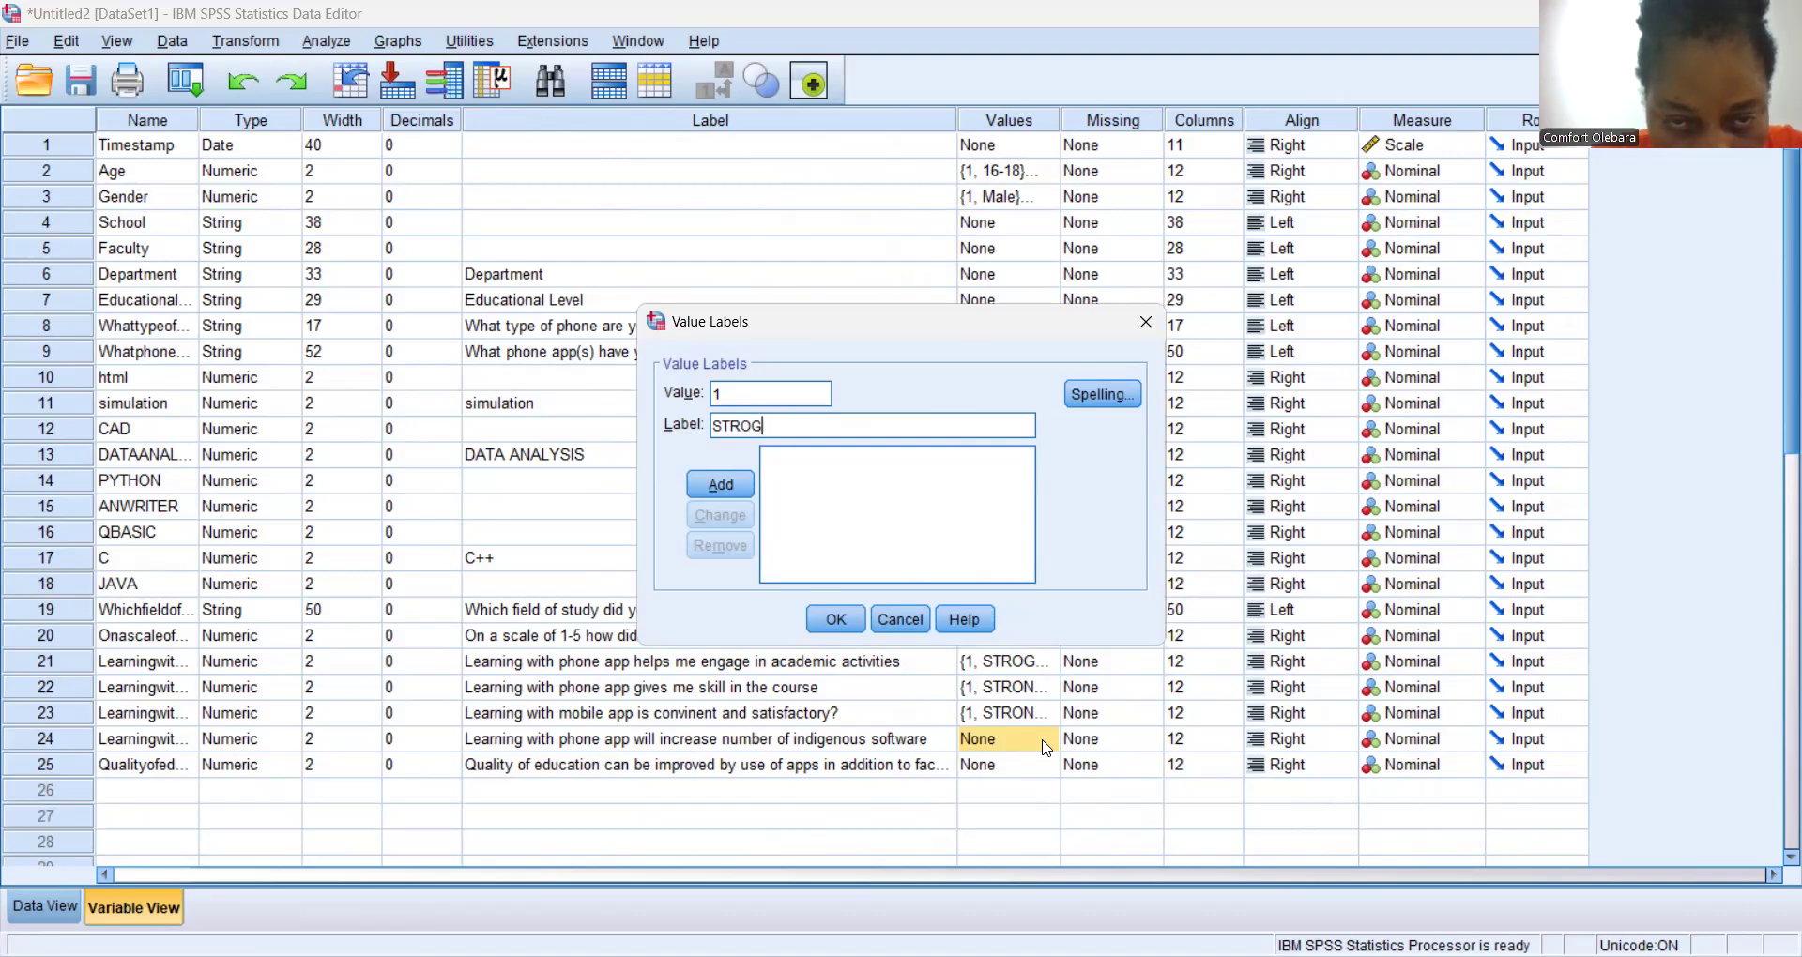
text(ONGLY)
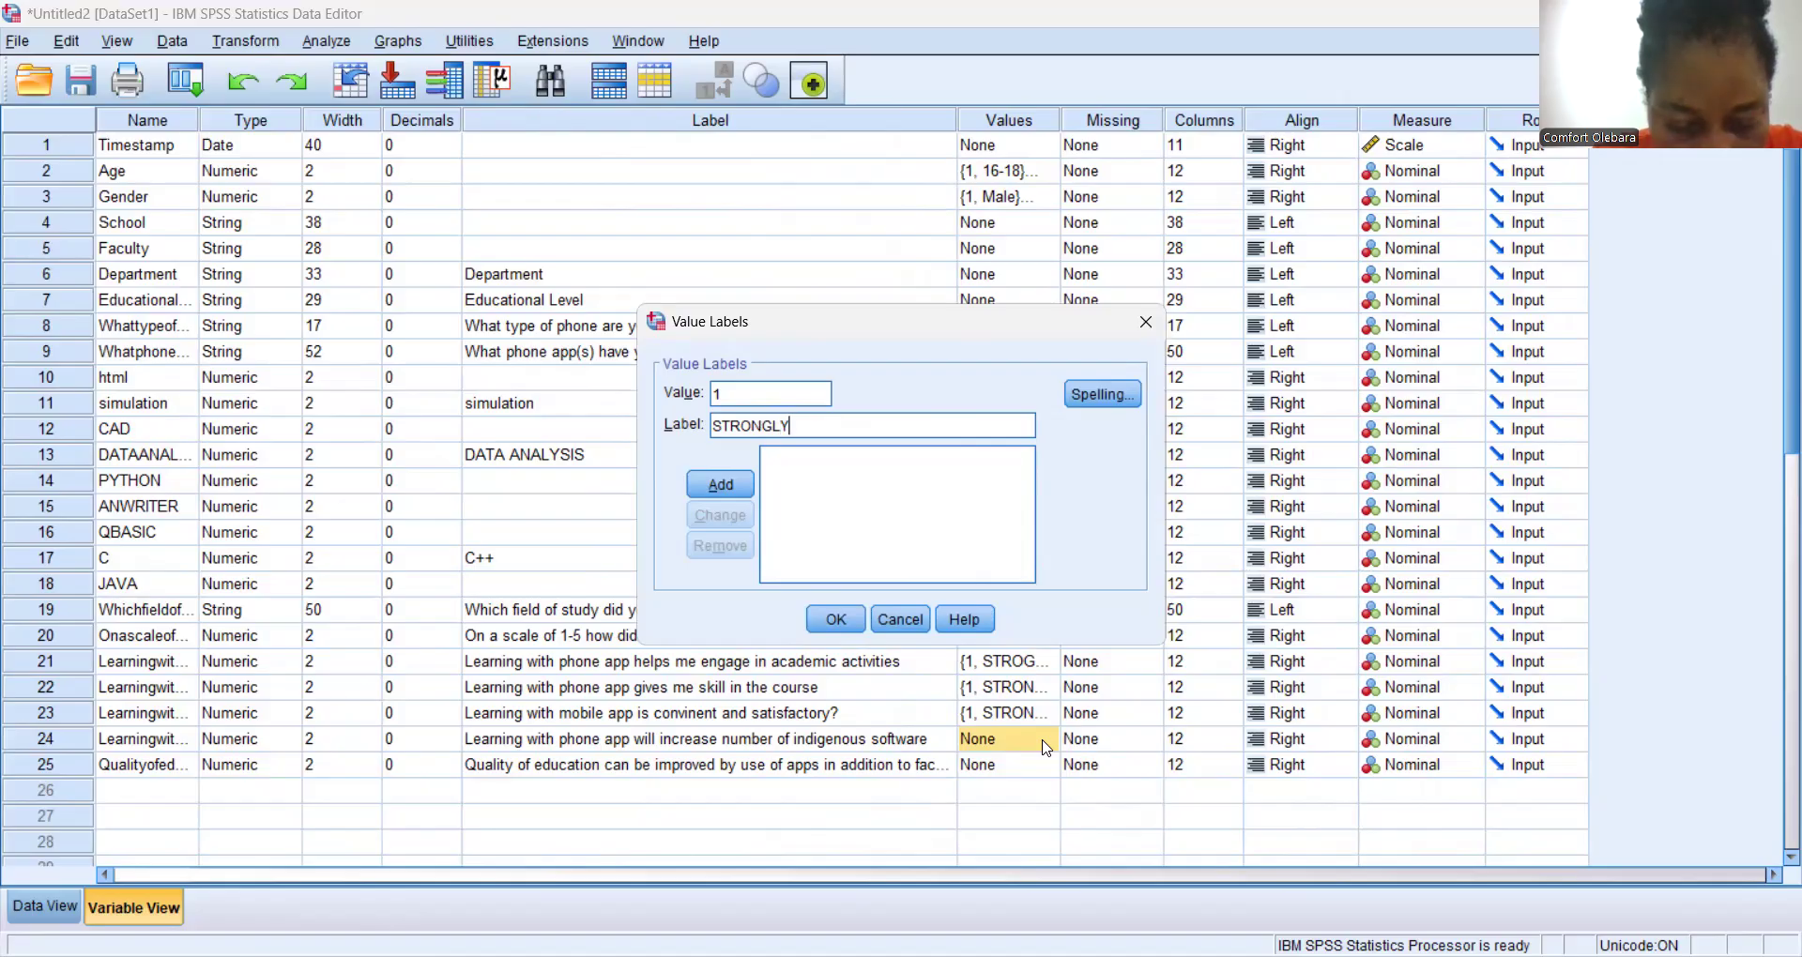
text( DISAGREE)
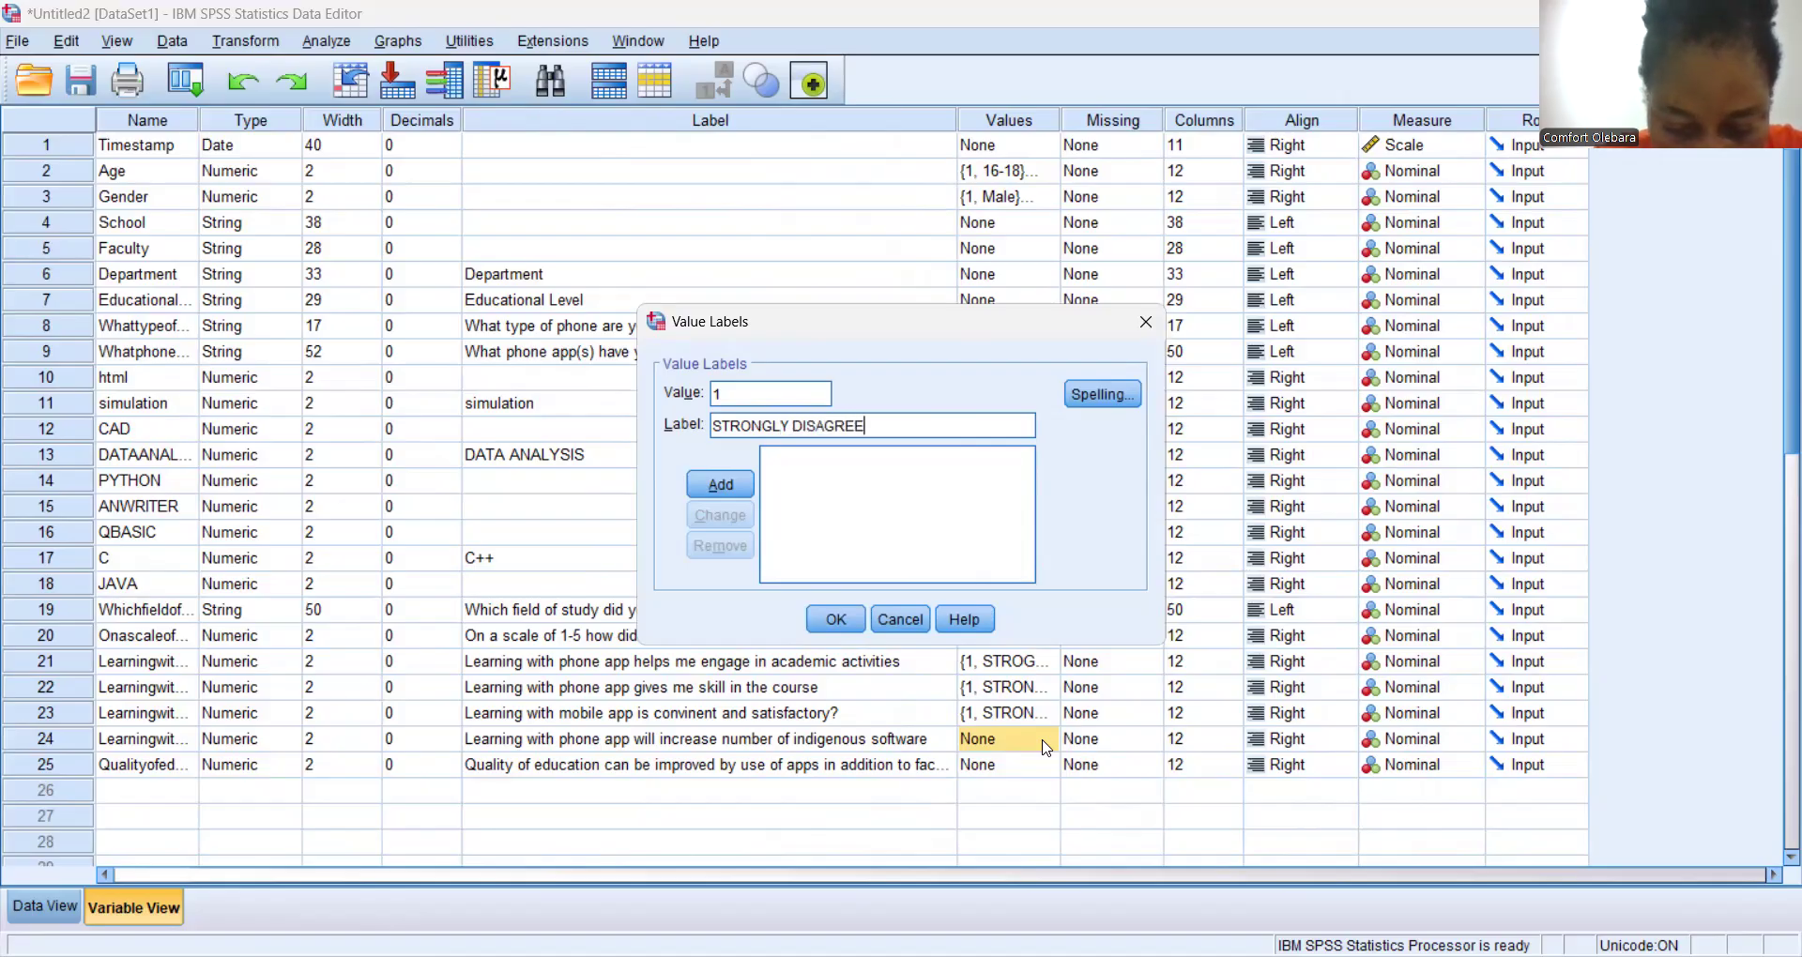
key(Return)
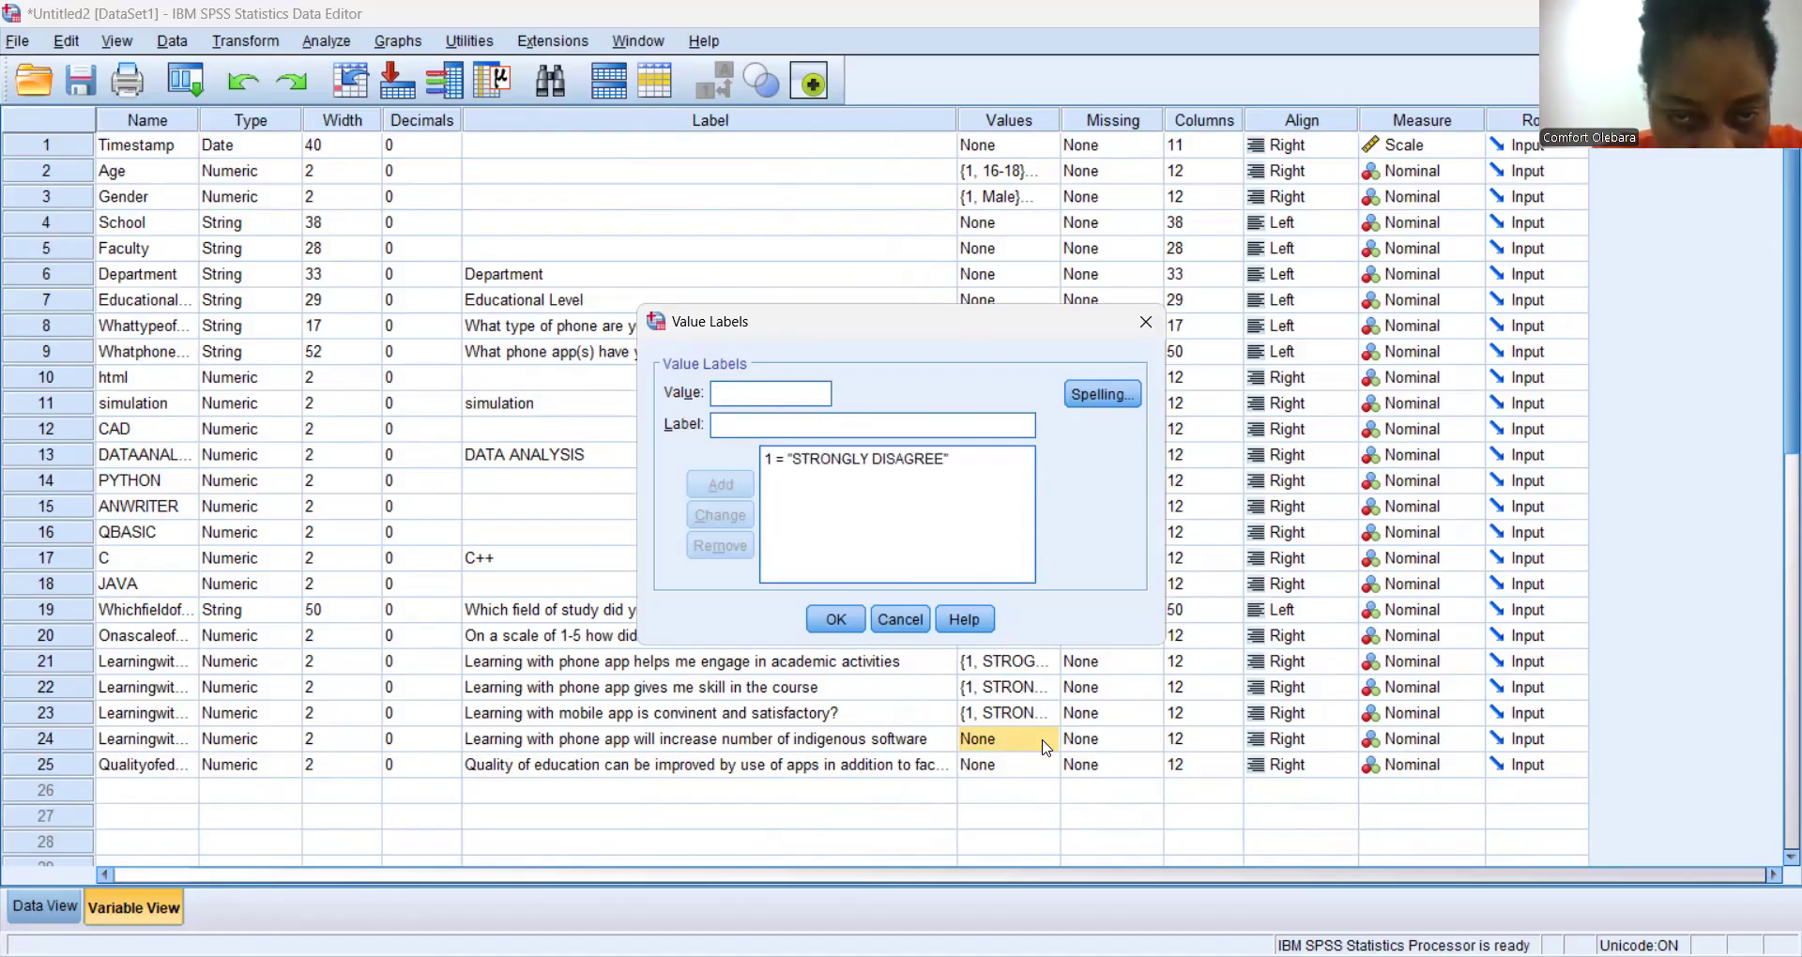
Add value labels 2 = "DISAGREE" and 3 = "NEUTRAL" for the indigenous software variable in row 24.
text(2)
key(Tab)
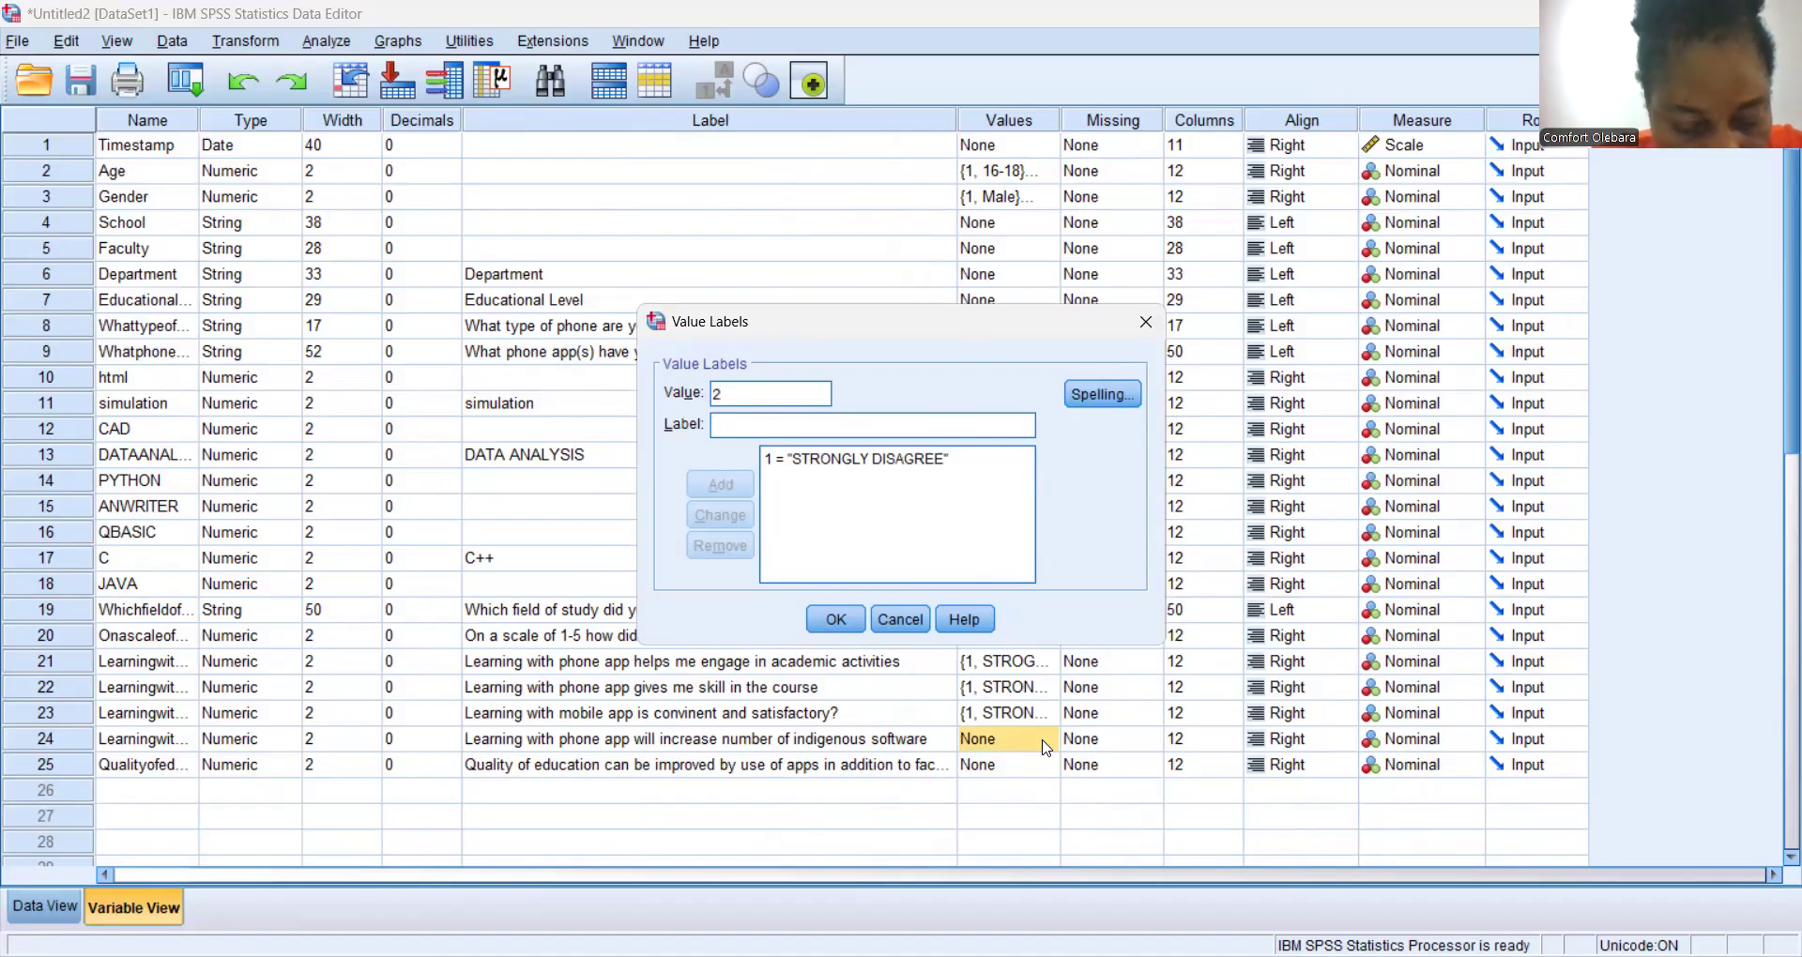
text(DISAG)
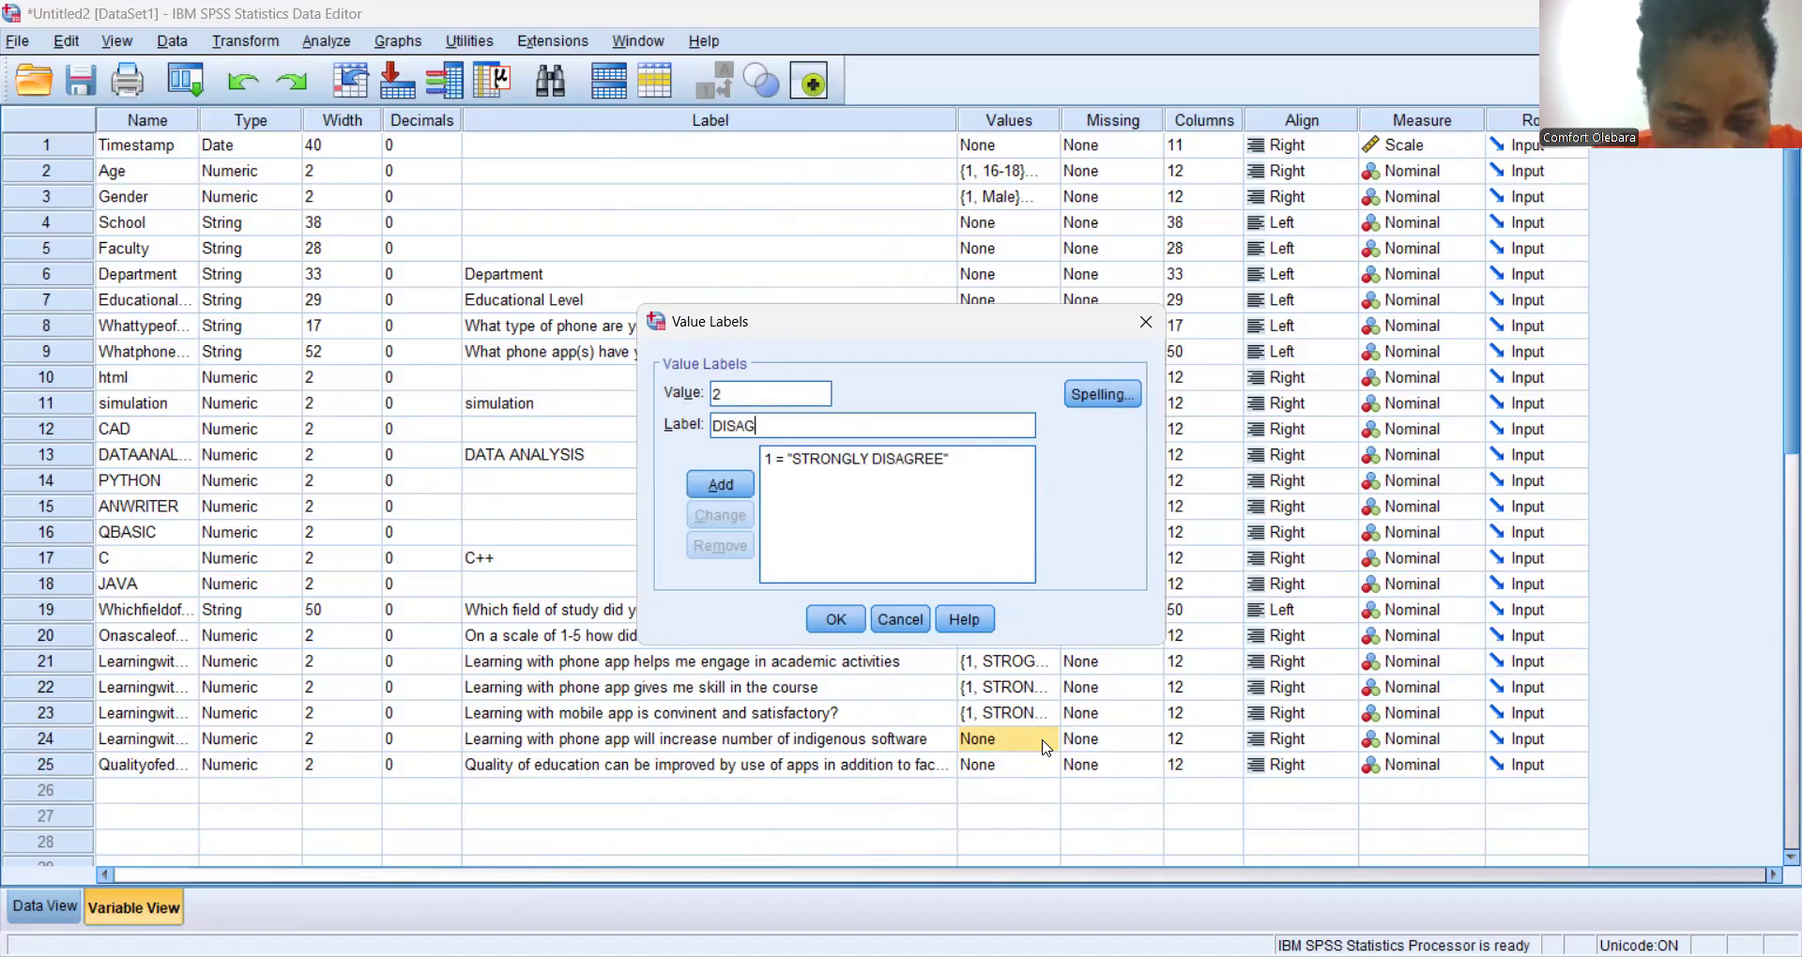
text(REE)
key(Return)
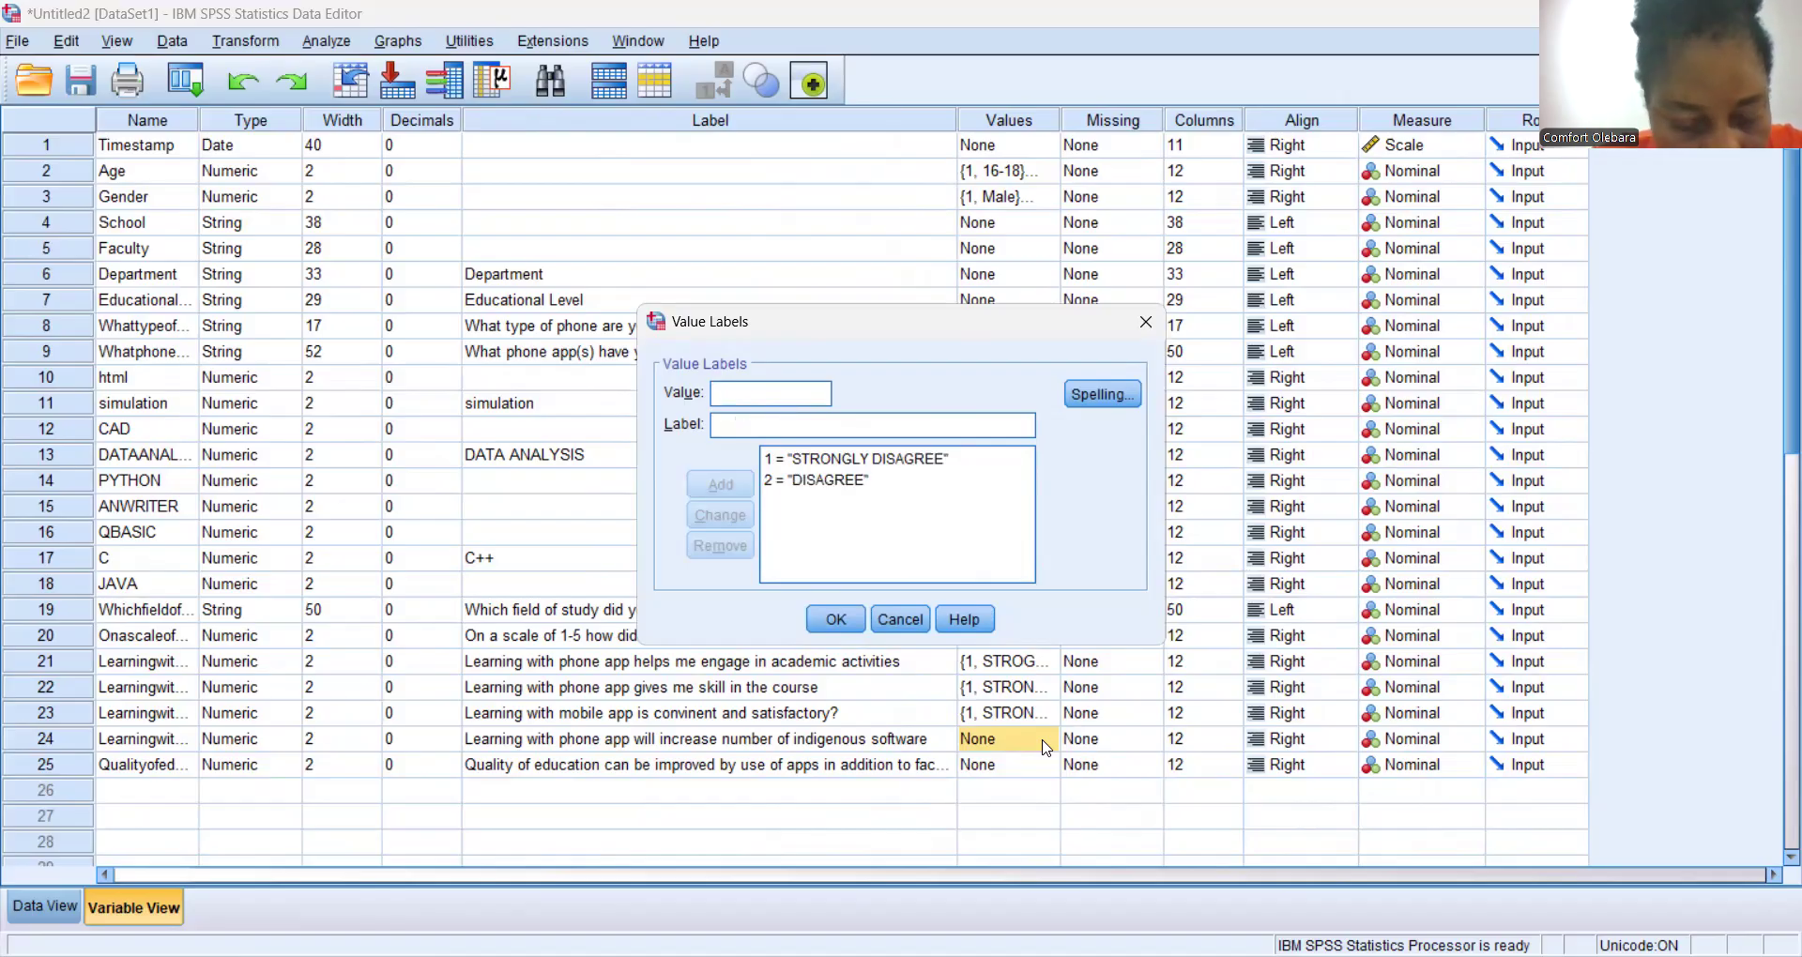
text(3)
key(Tab)
text(NE)
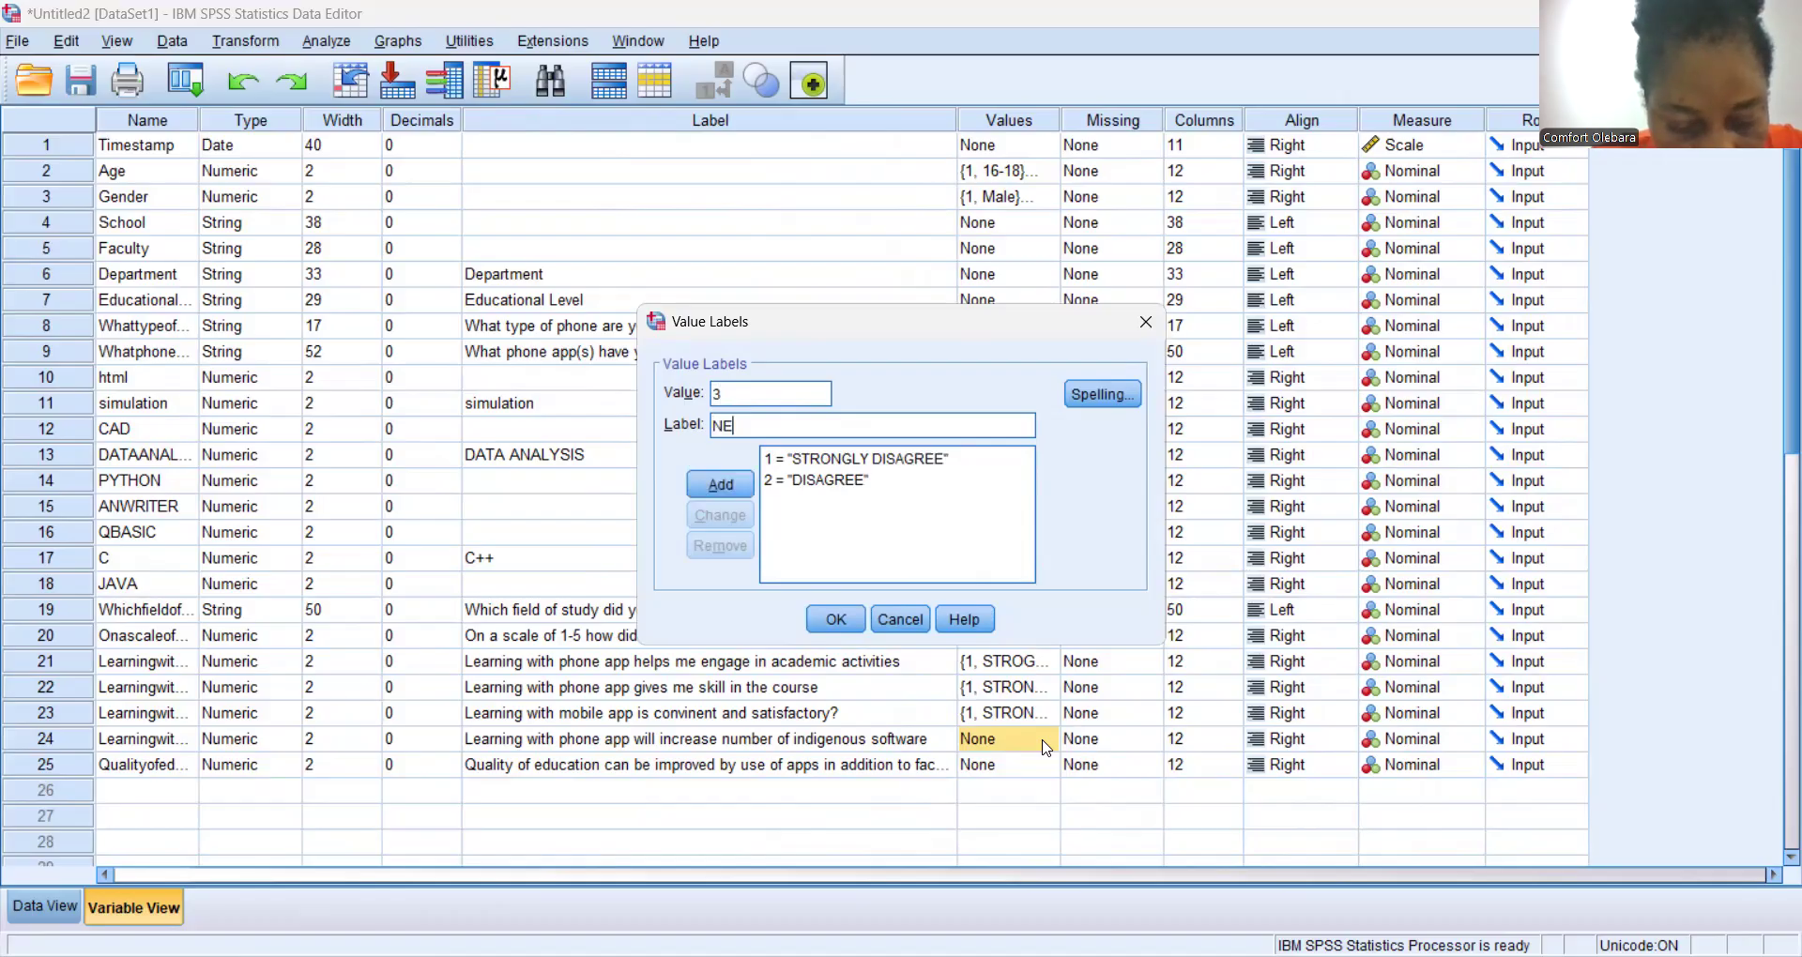
text(UTRAL)
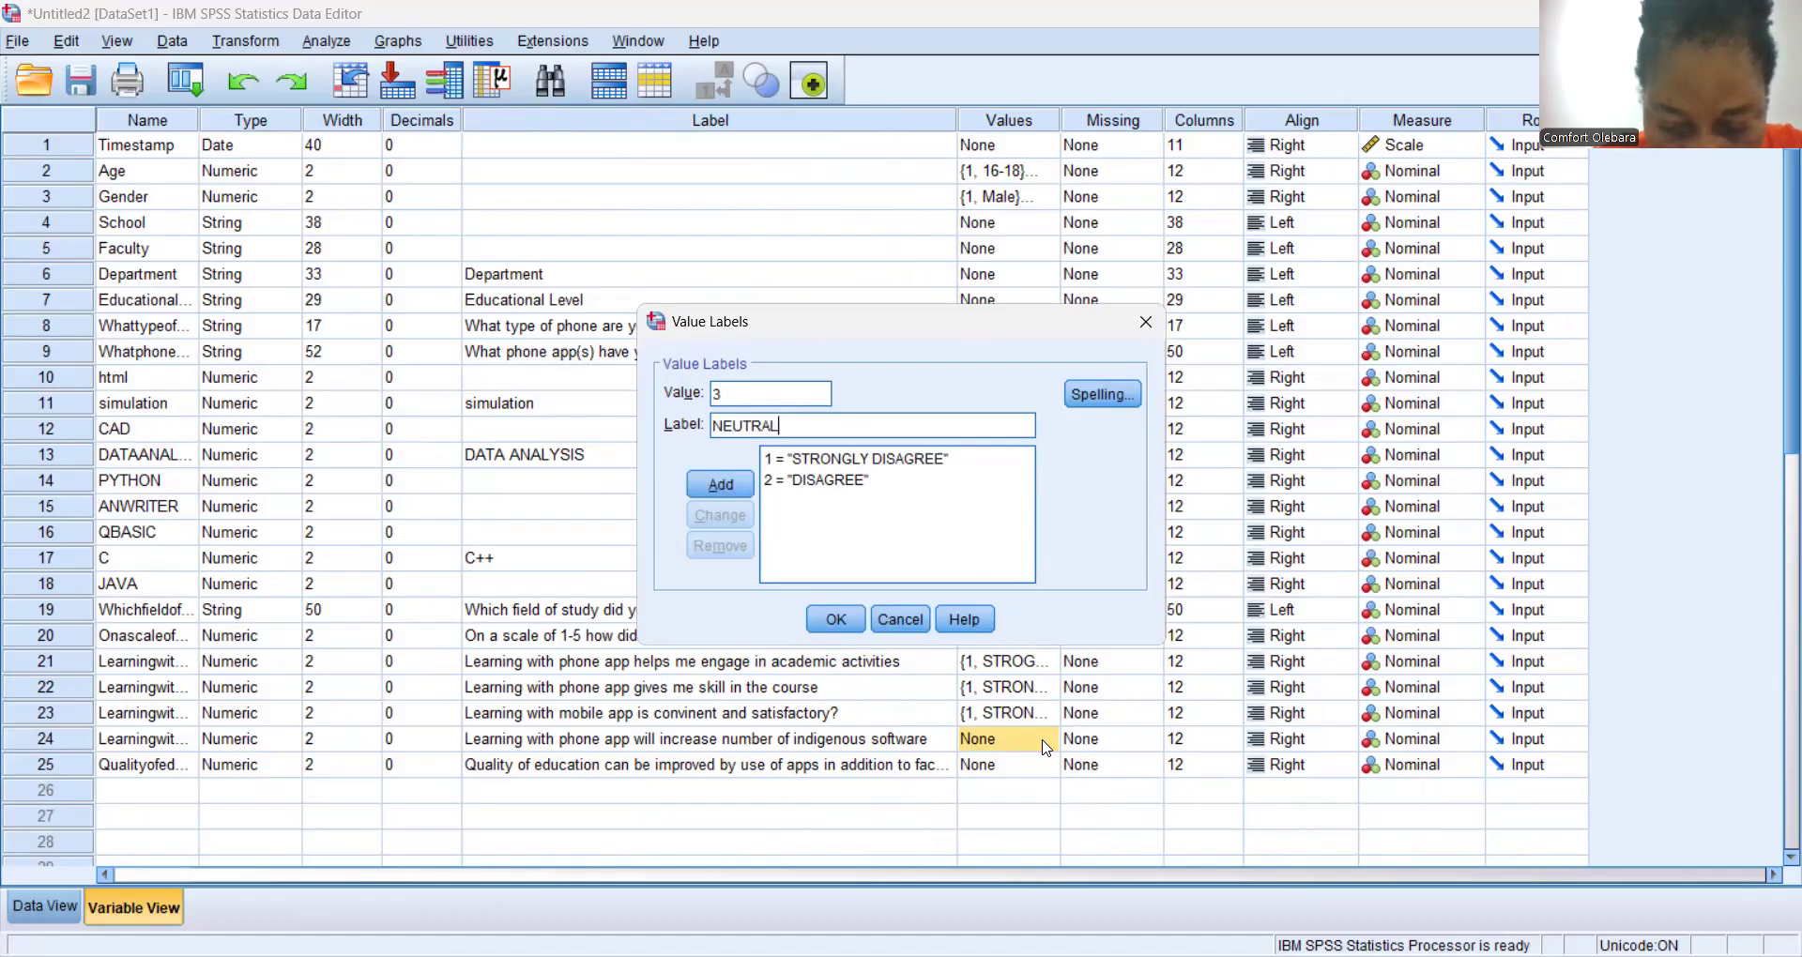
key(Return)
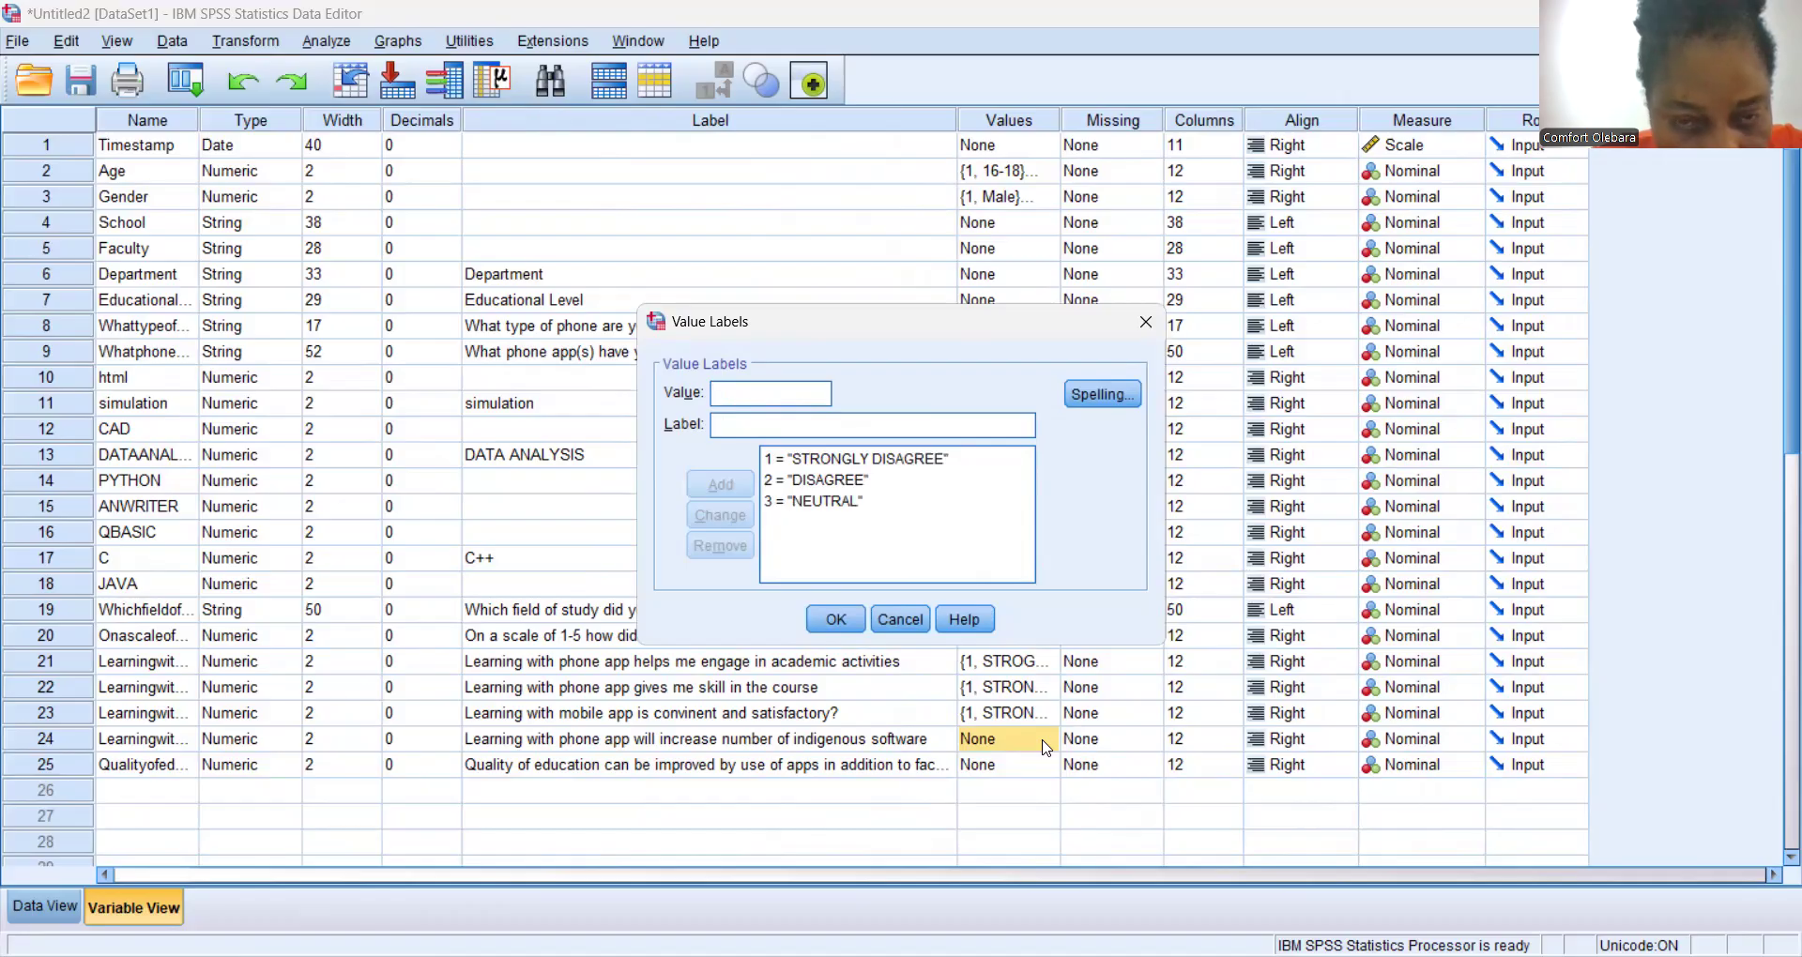
Add value labels 4 = "AGREE" and 5 = "STRONGLY AGREE" for the indigenous software variable and apply the label set.
text(4)
key(Tab)
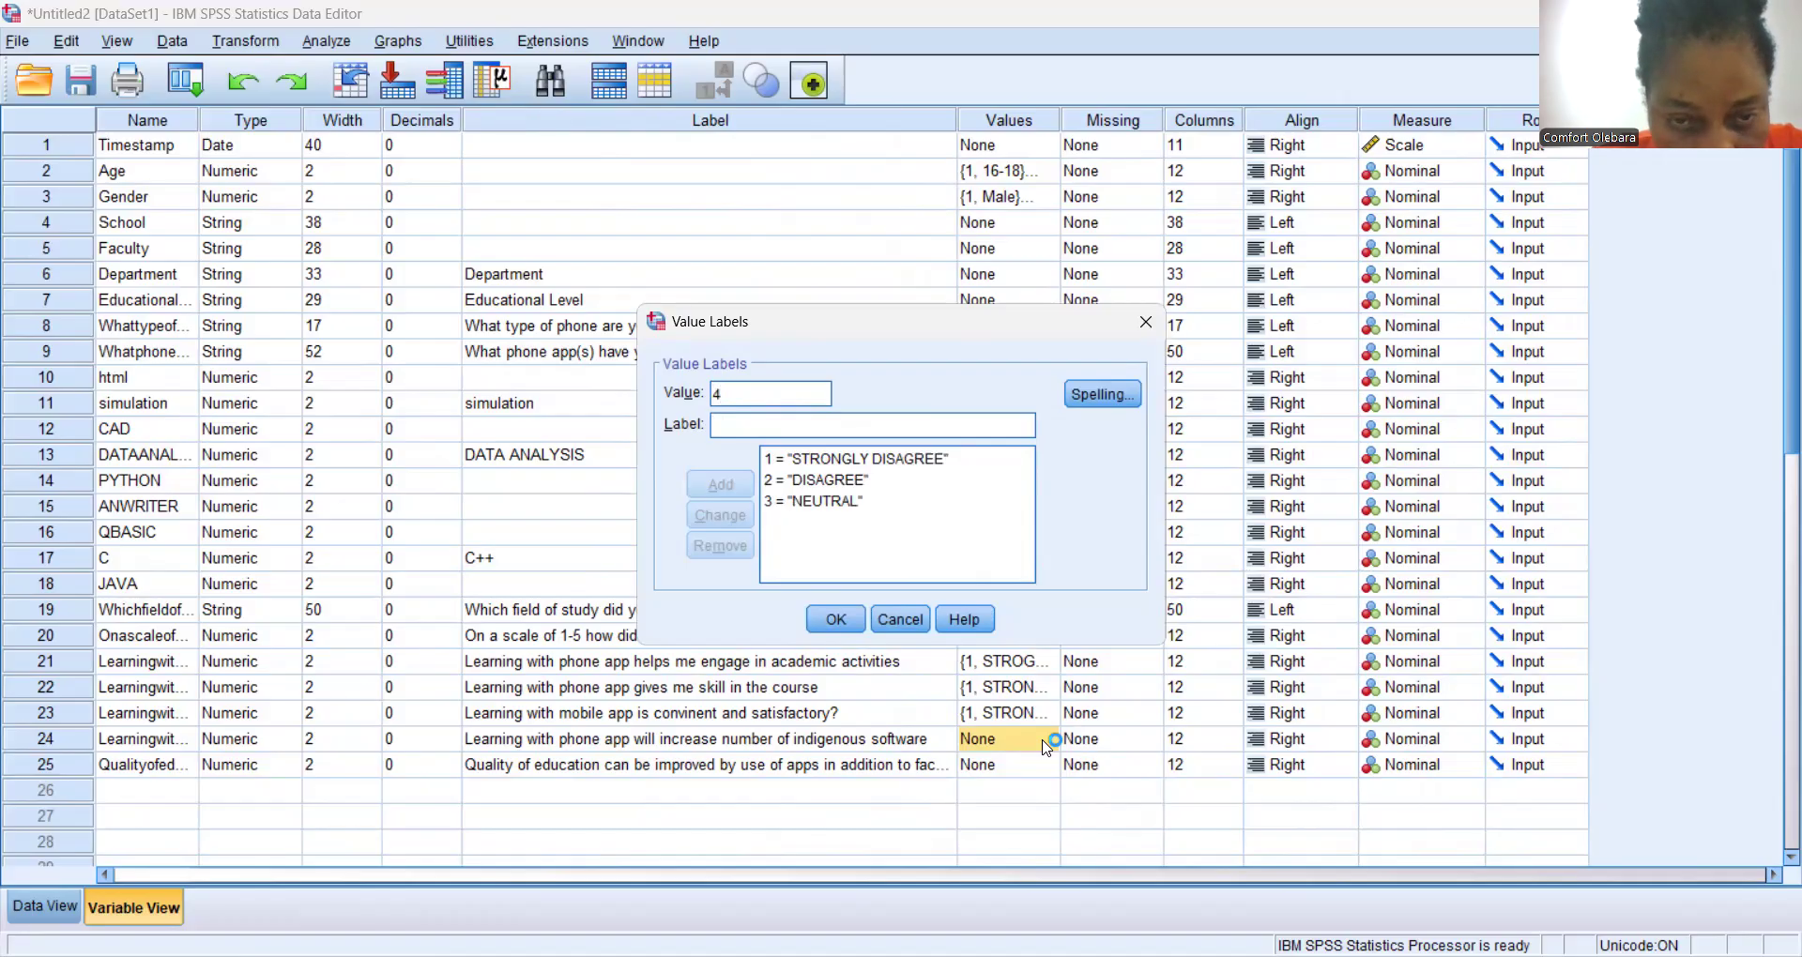
text(AG)
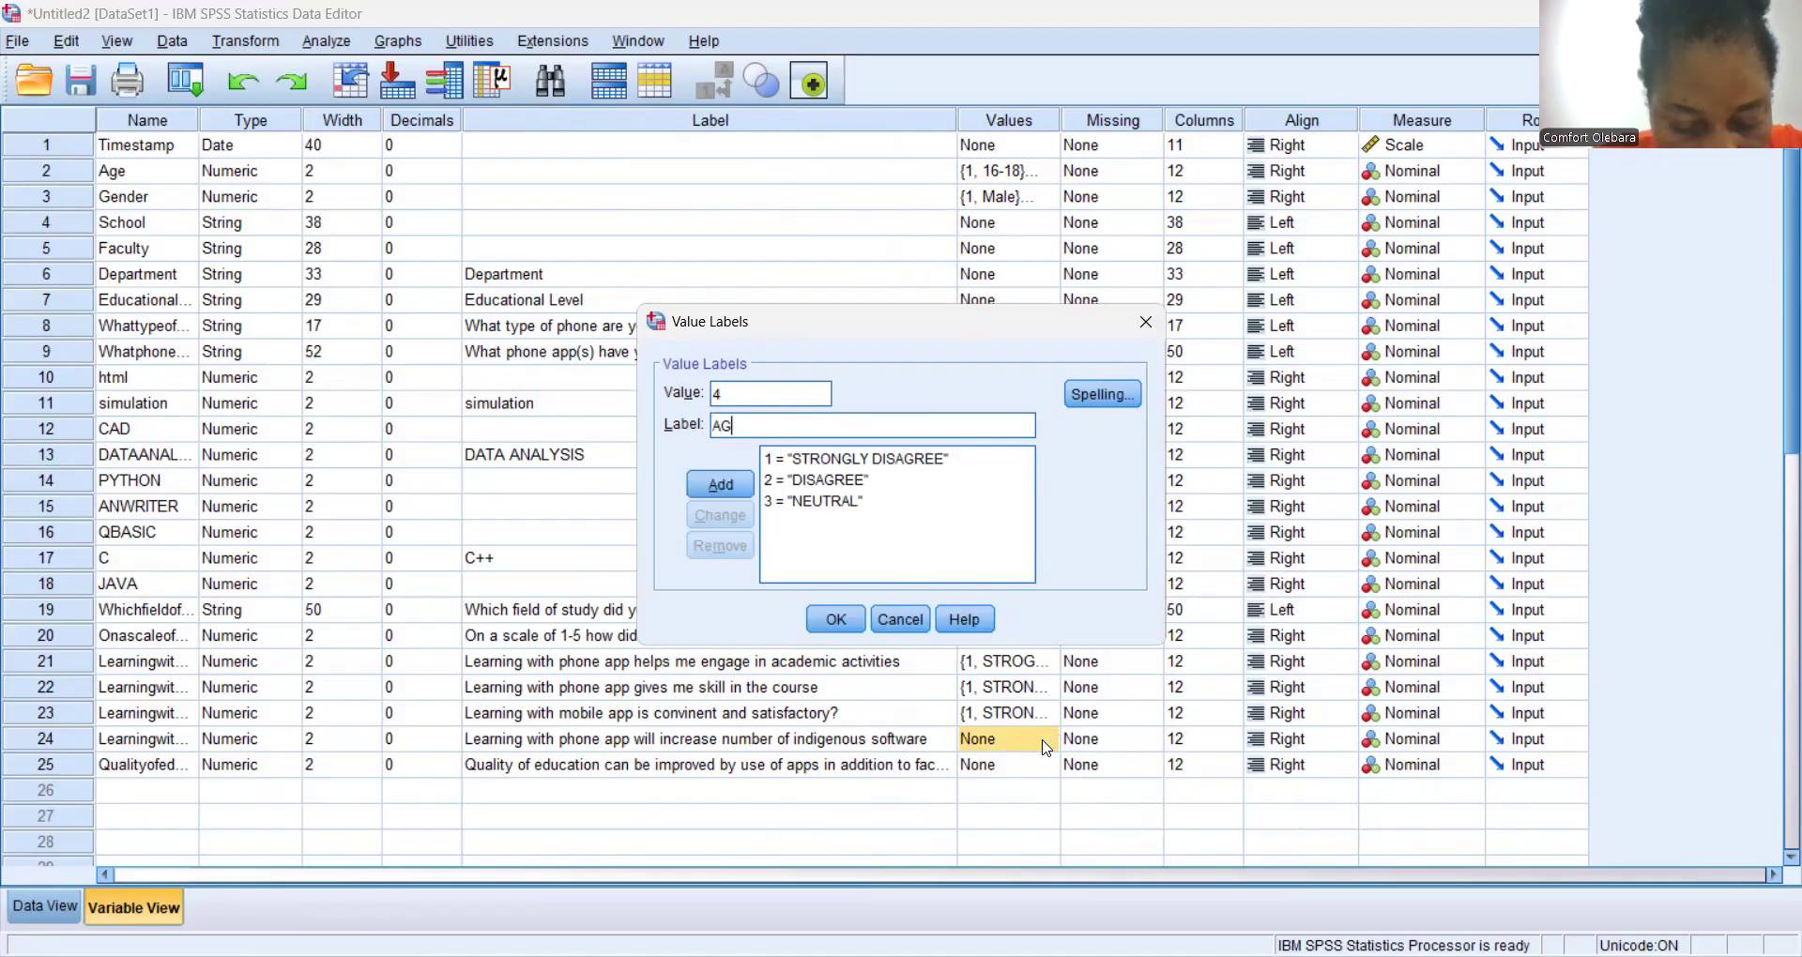
text(REE)
key(Return)
text(5)
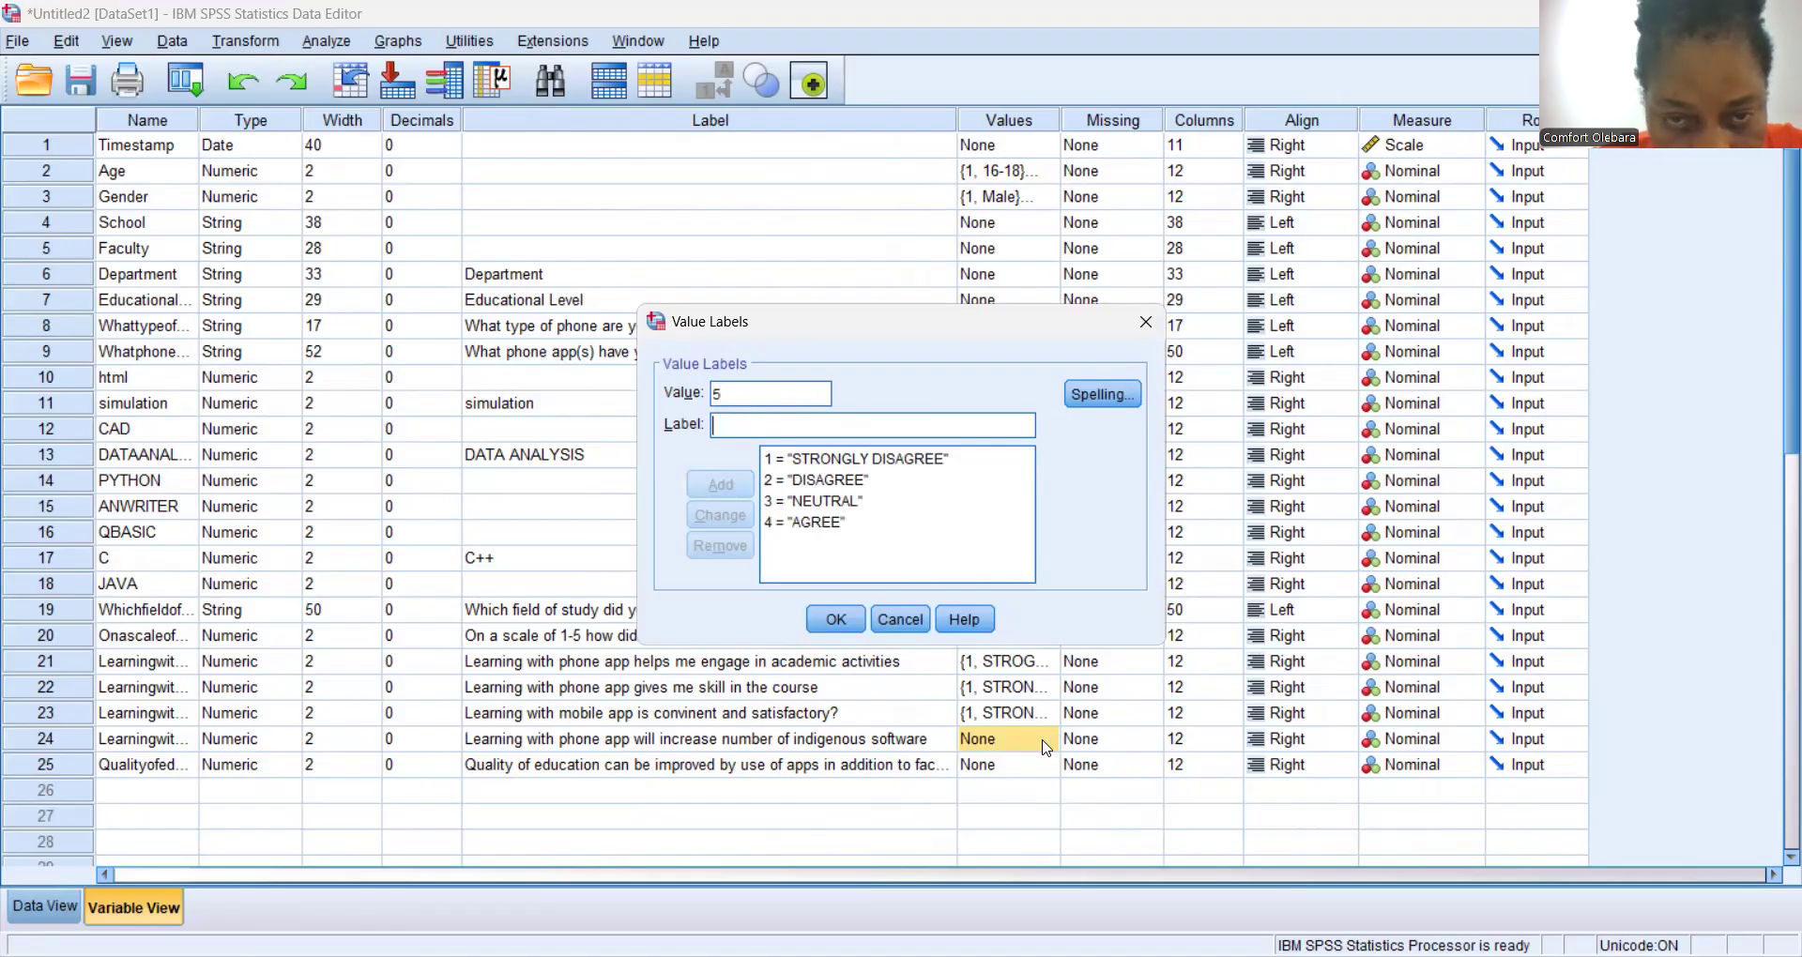
key(Tab)
text(STRO)
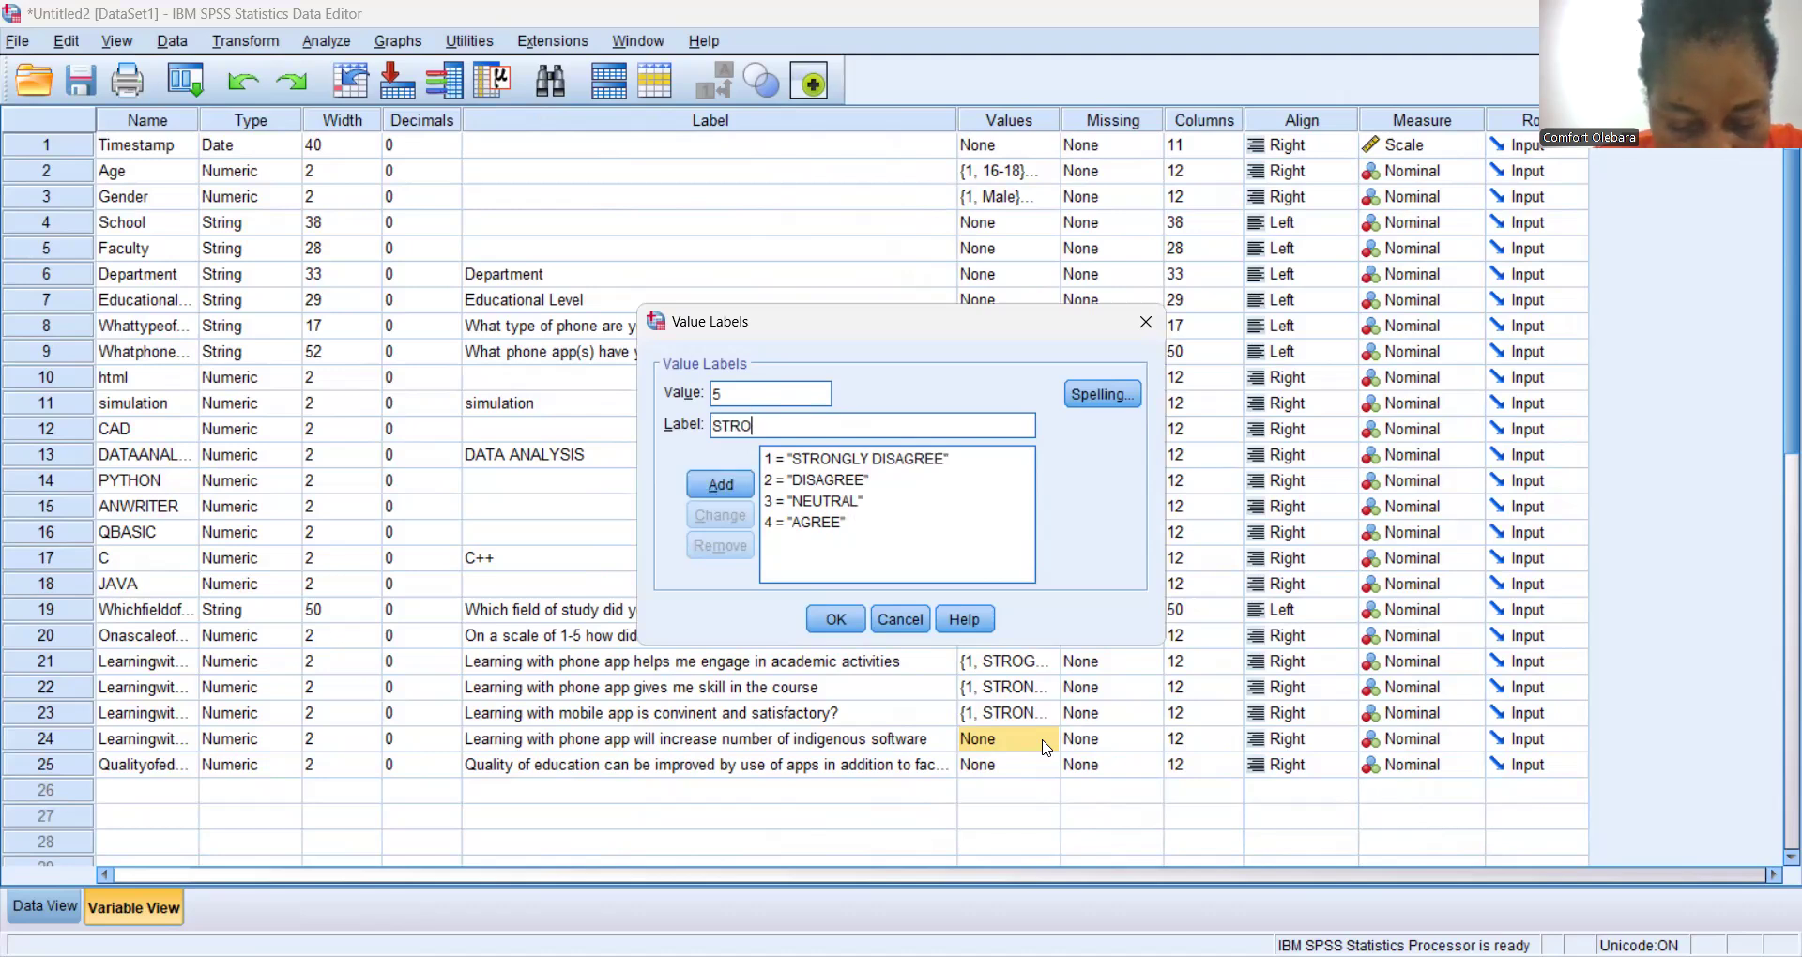
text(NGLY A)
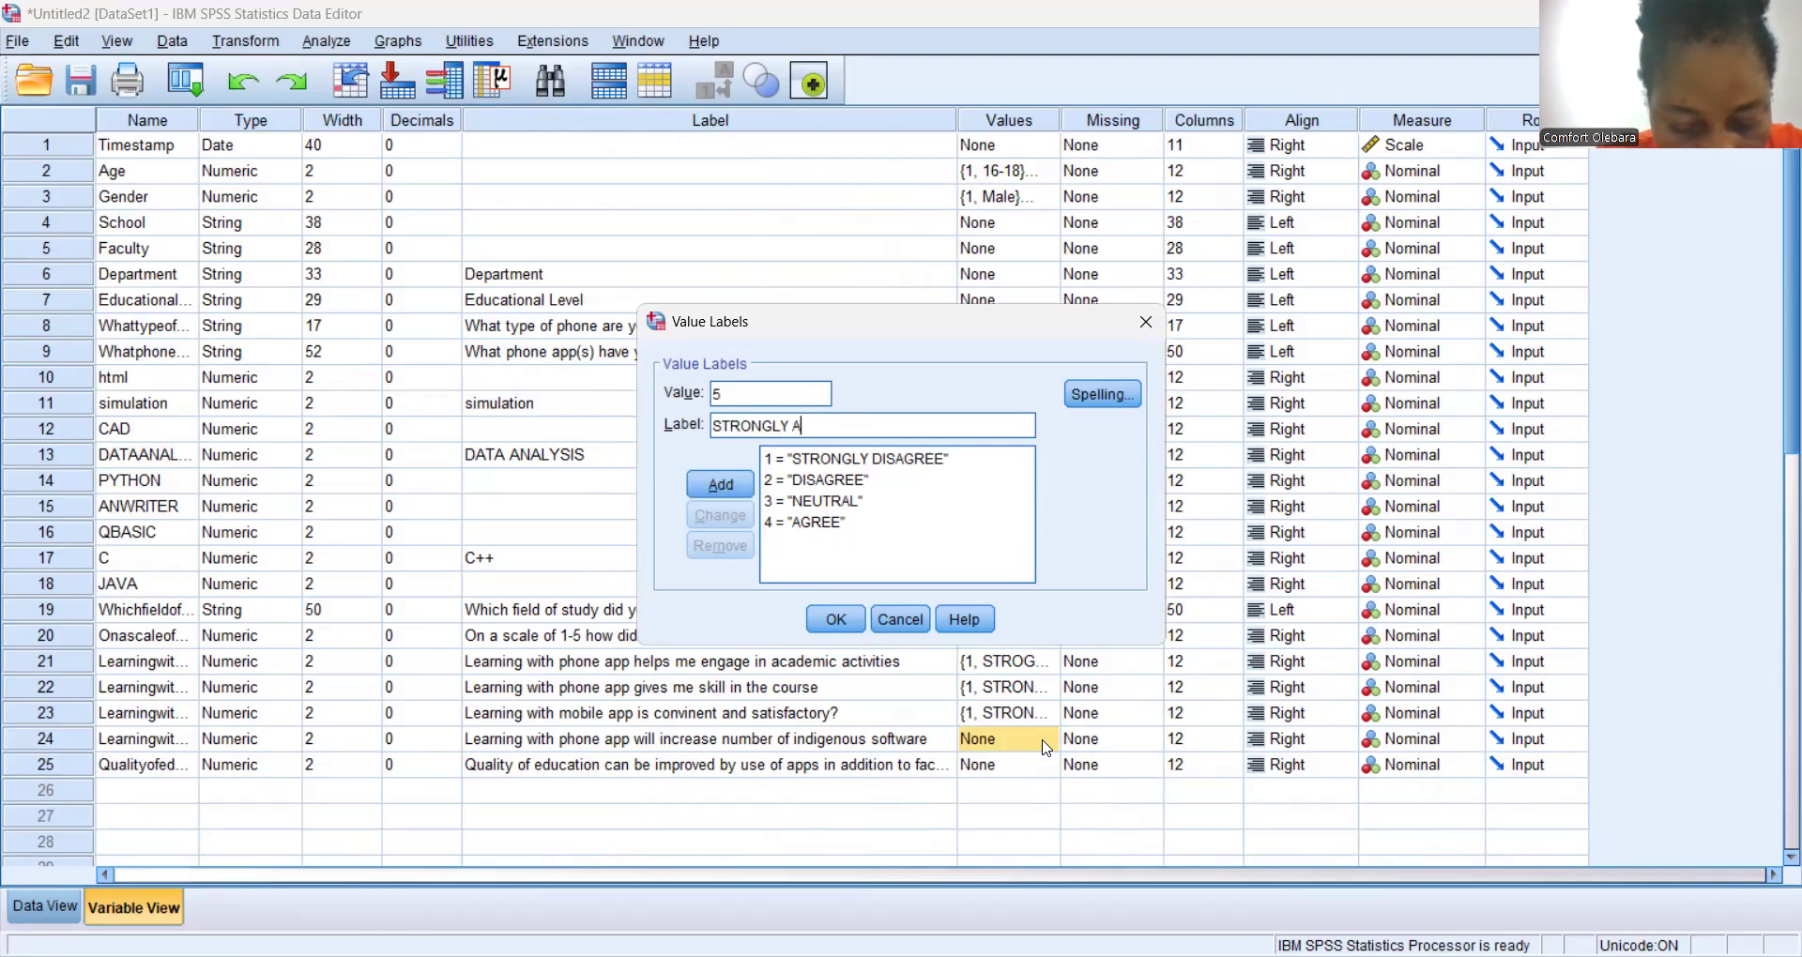
text(GREE)
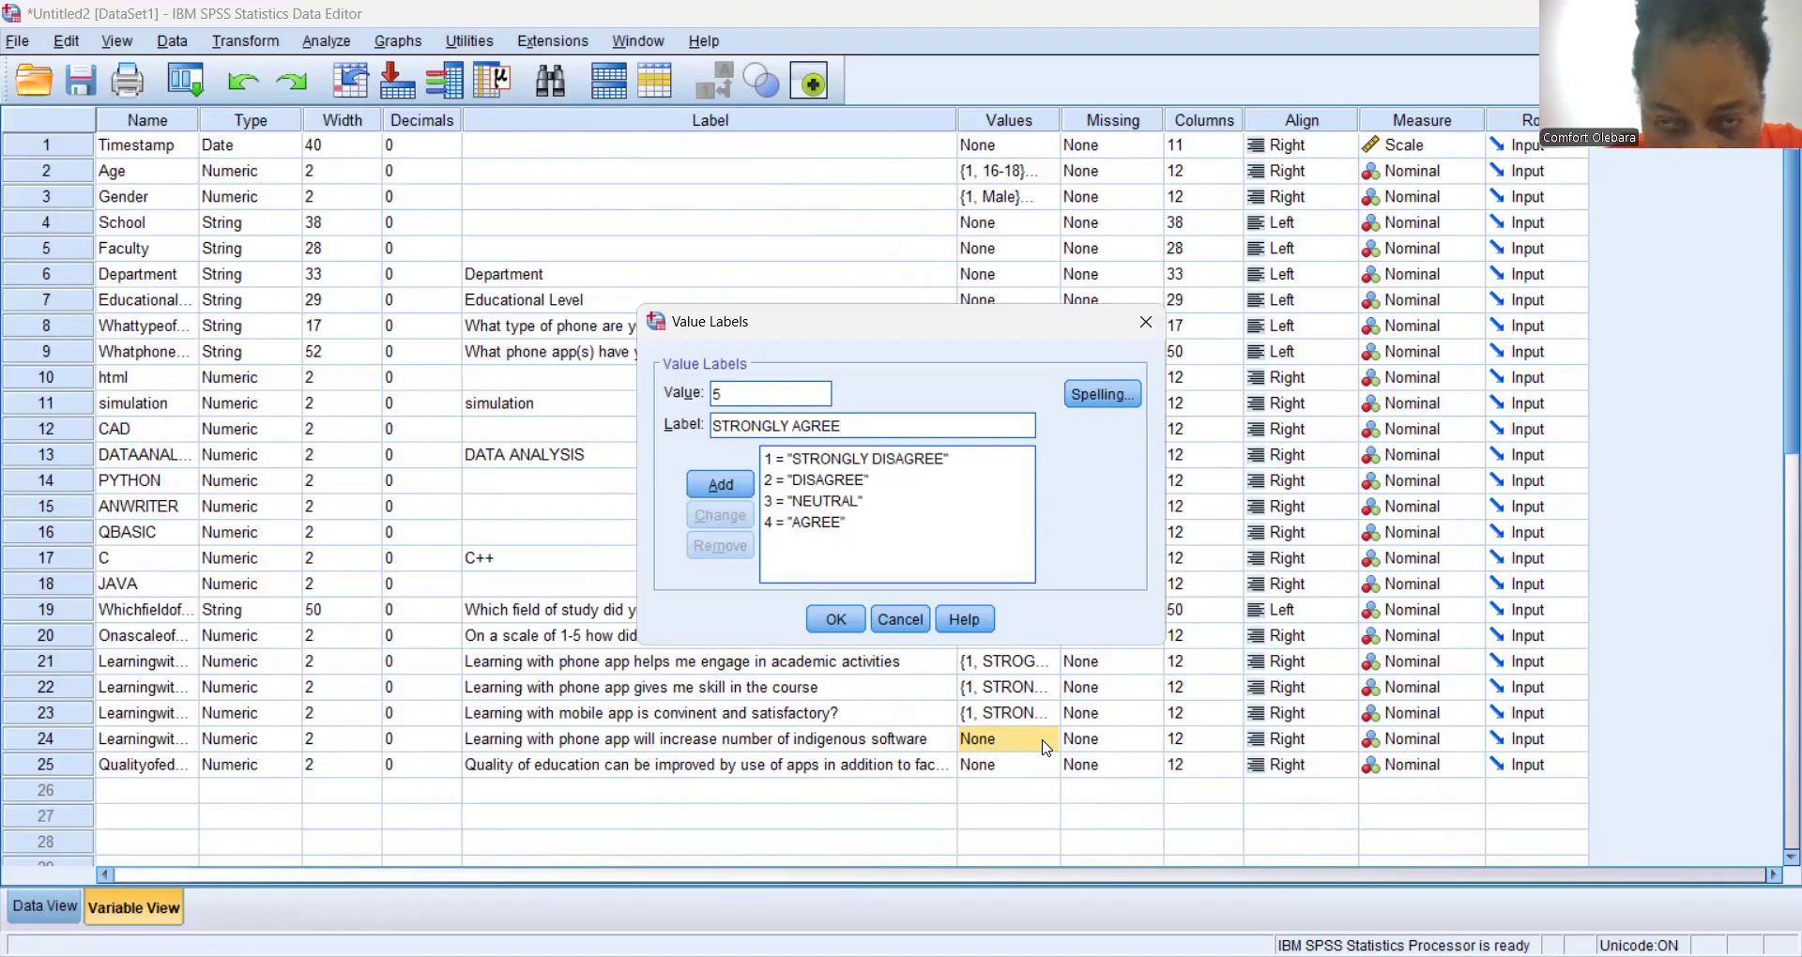
key(Return)
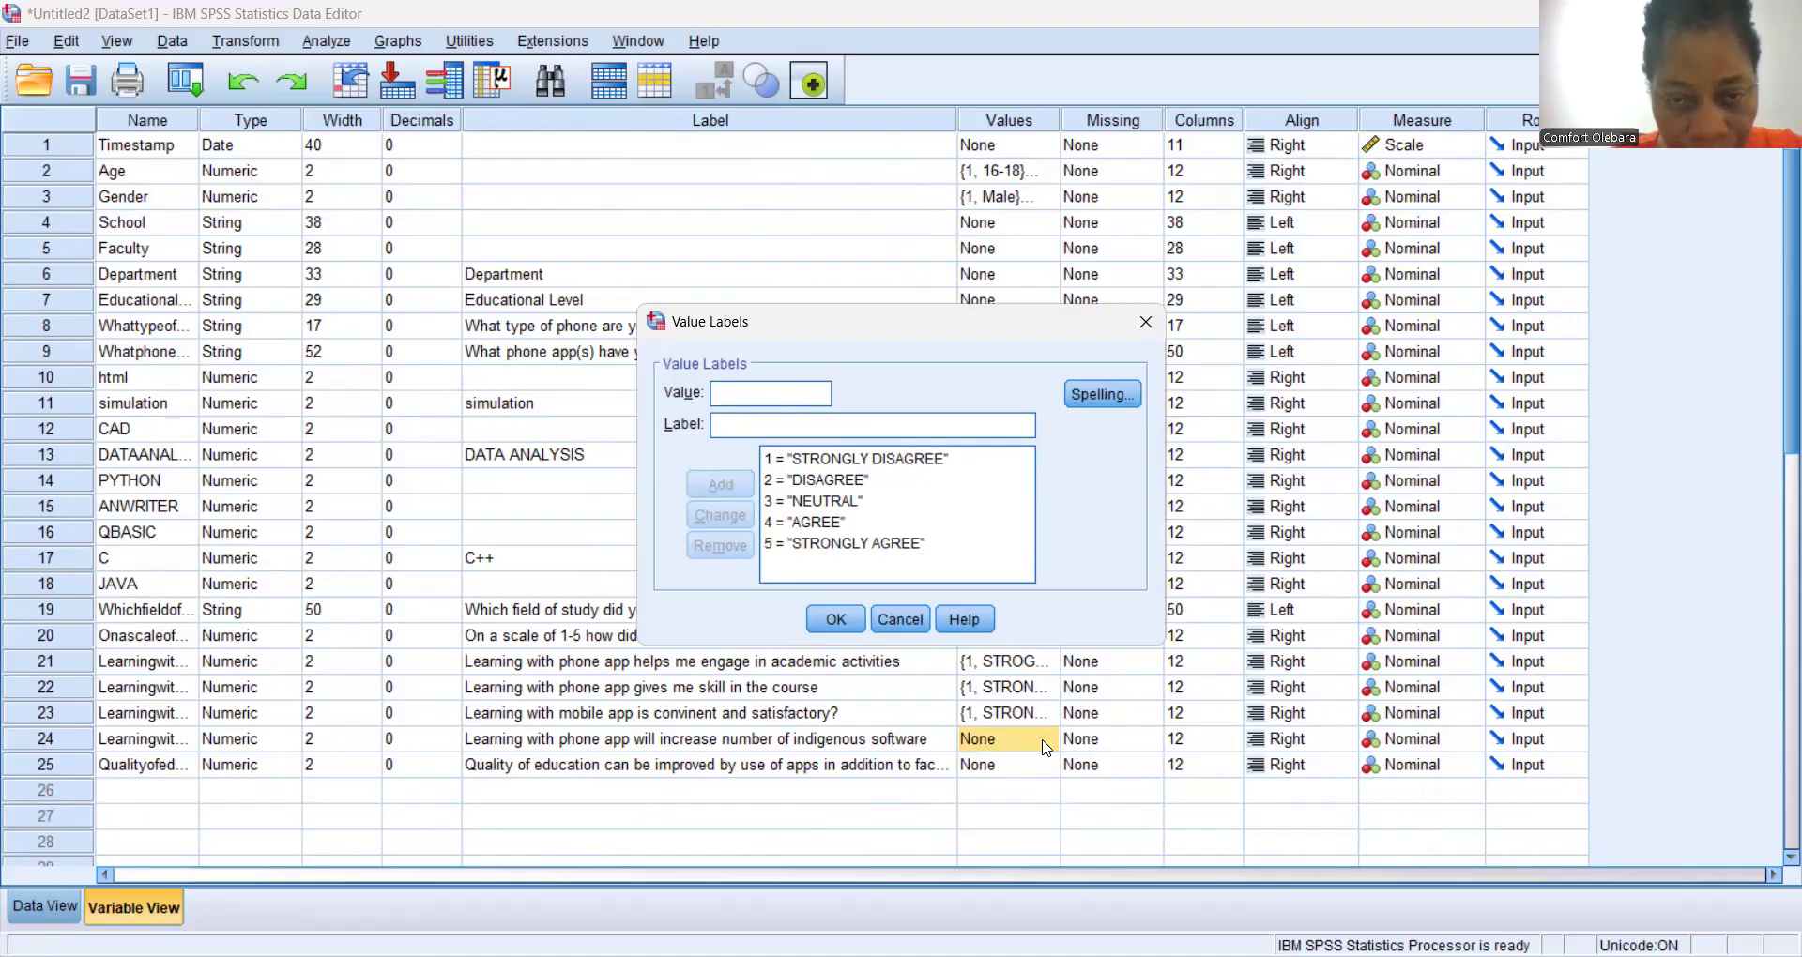
click(823, 631)
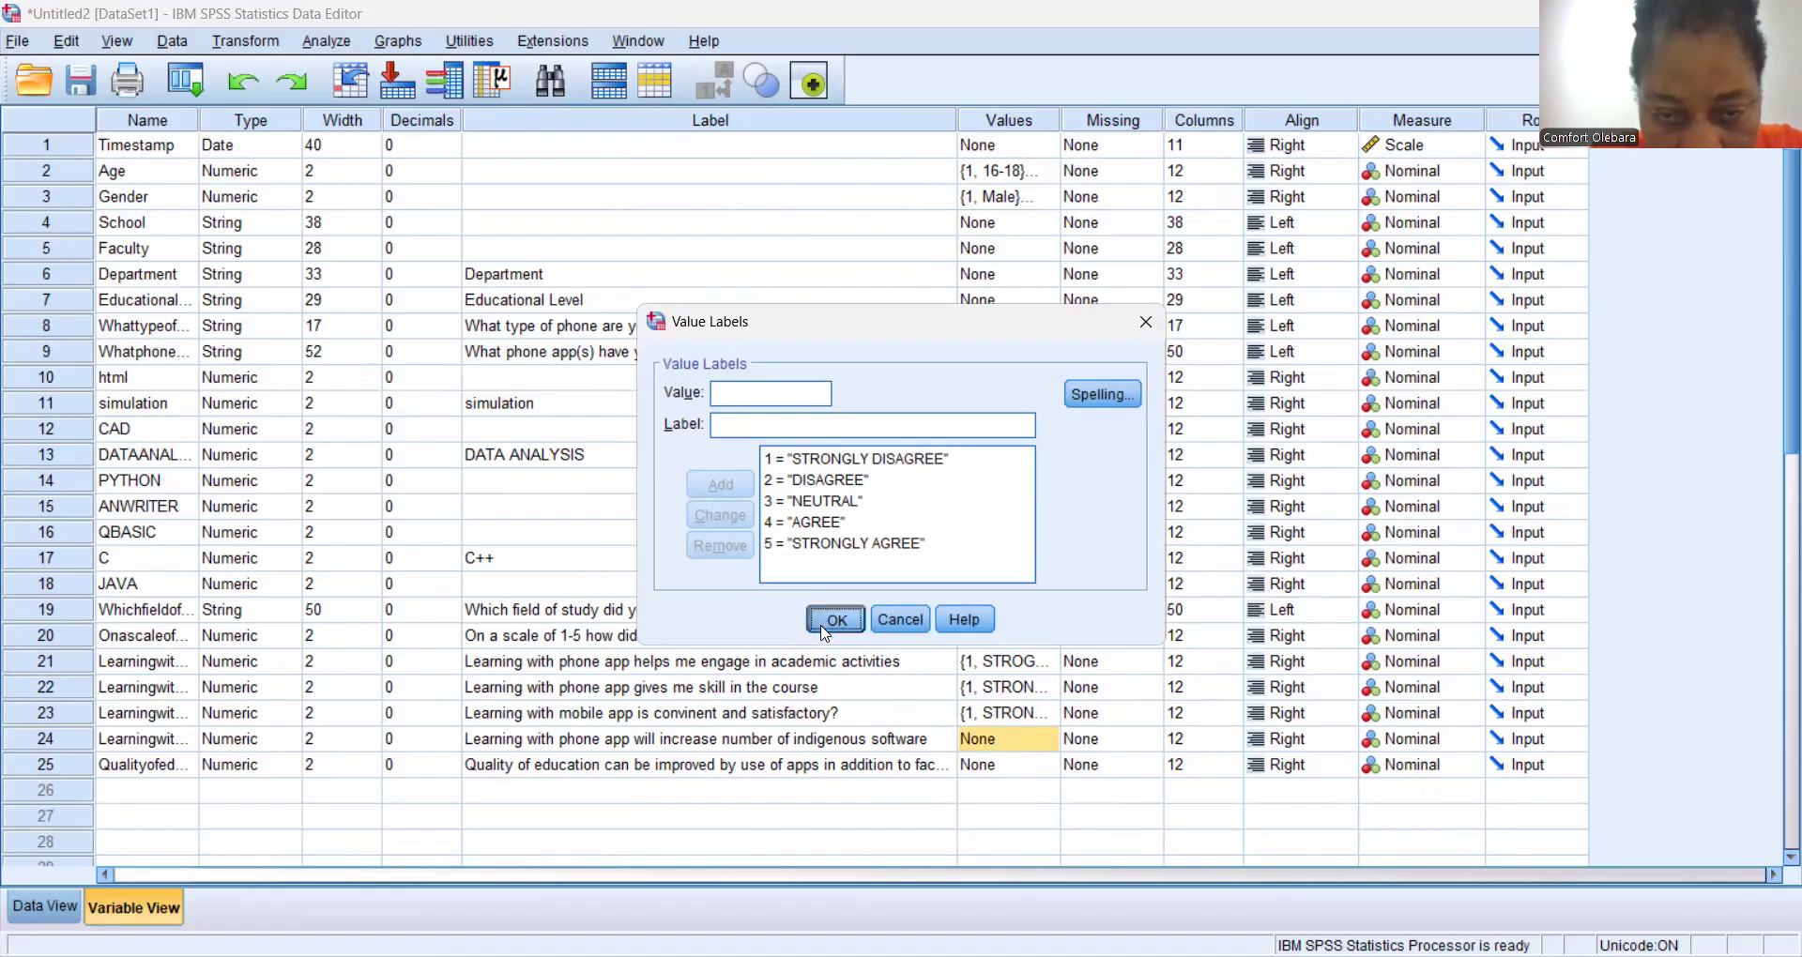
Add a value label assigning 1 to "STRONGLY DISAGREE" for the quality of education variable in row 25.
click(991, 769)
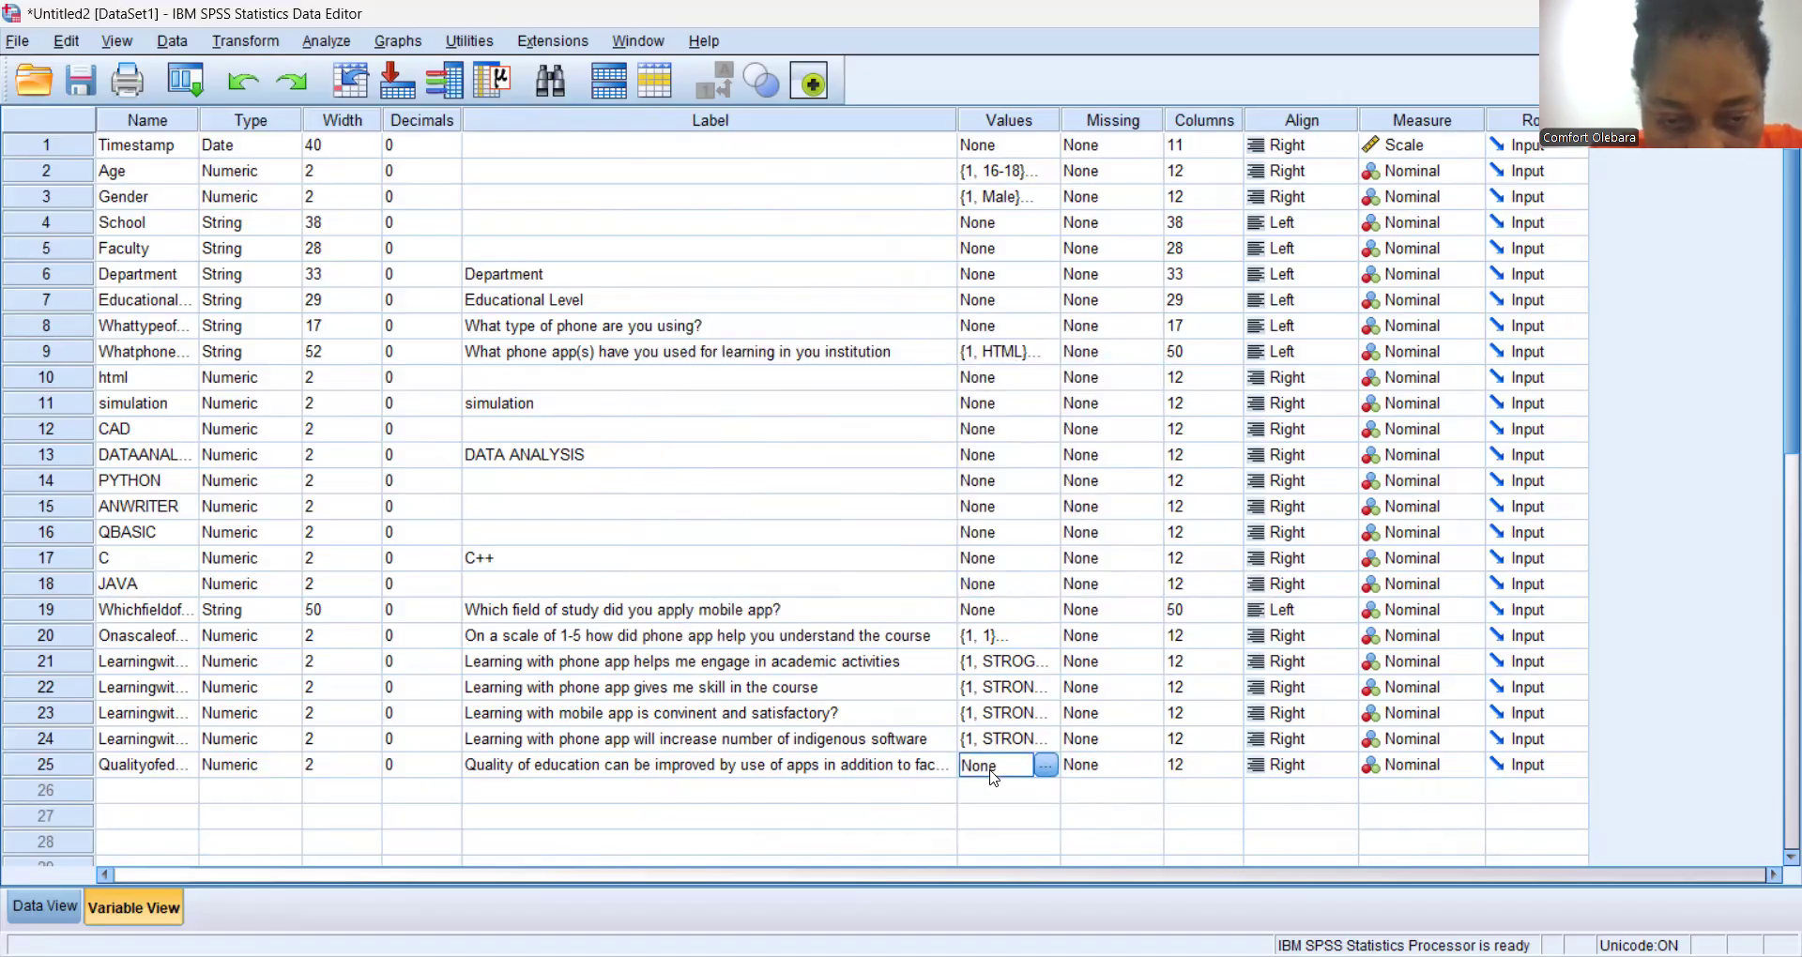
click(1045, 766)
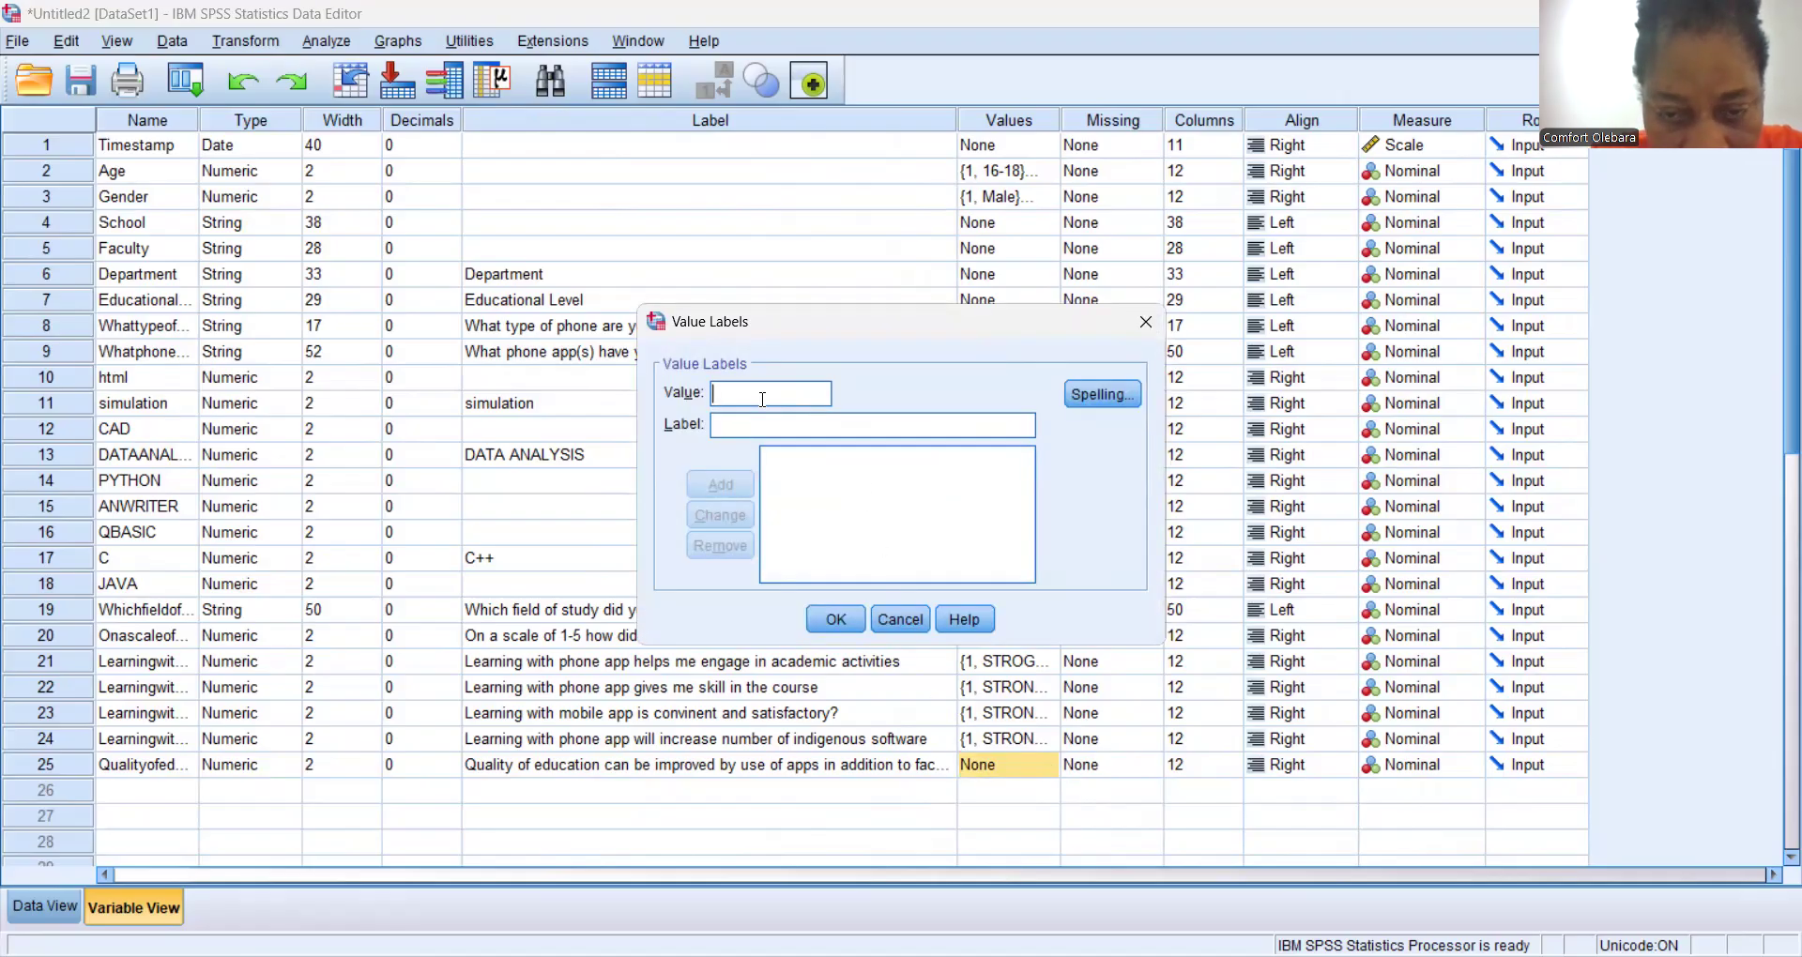
text(1 = "ST)
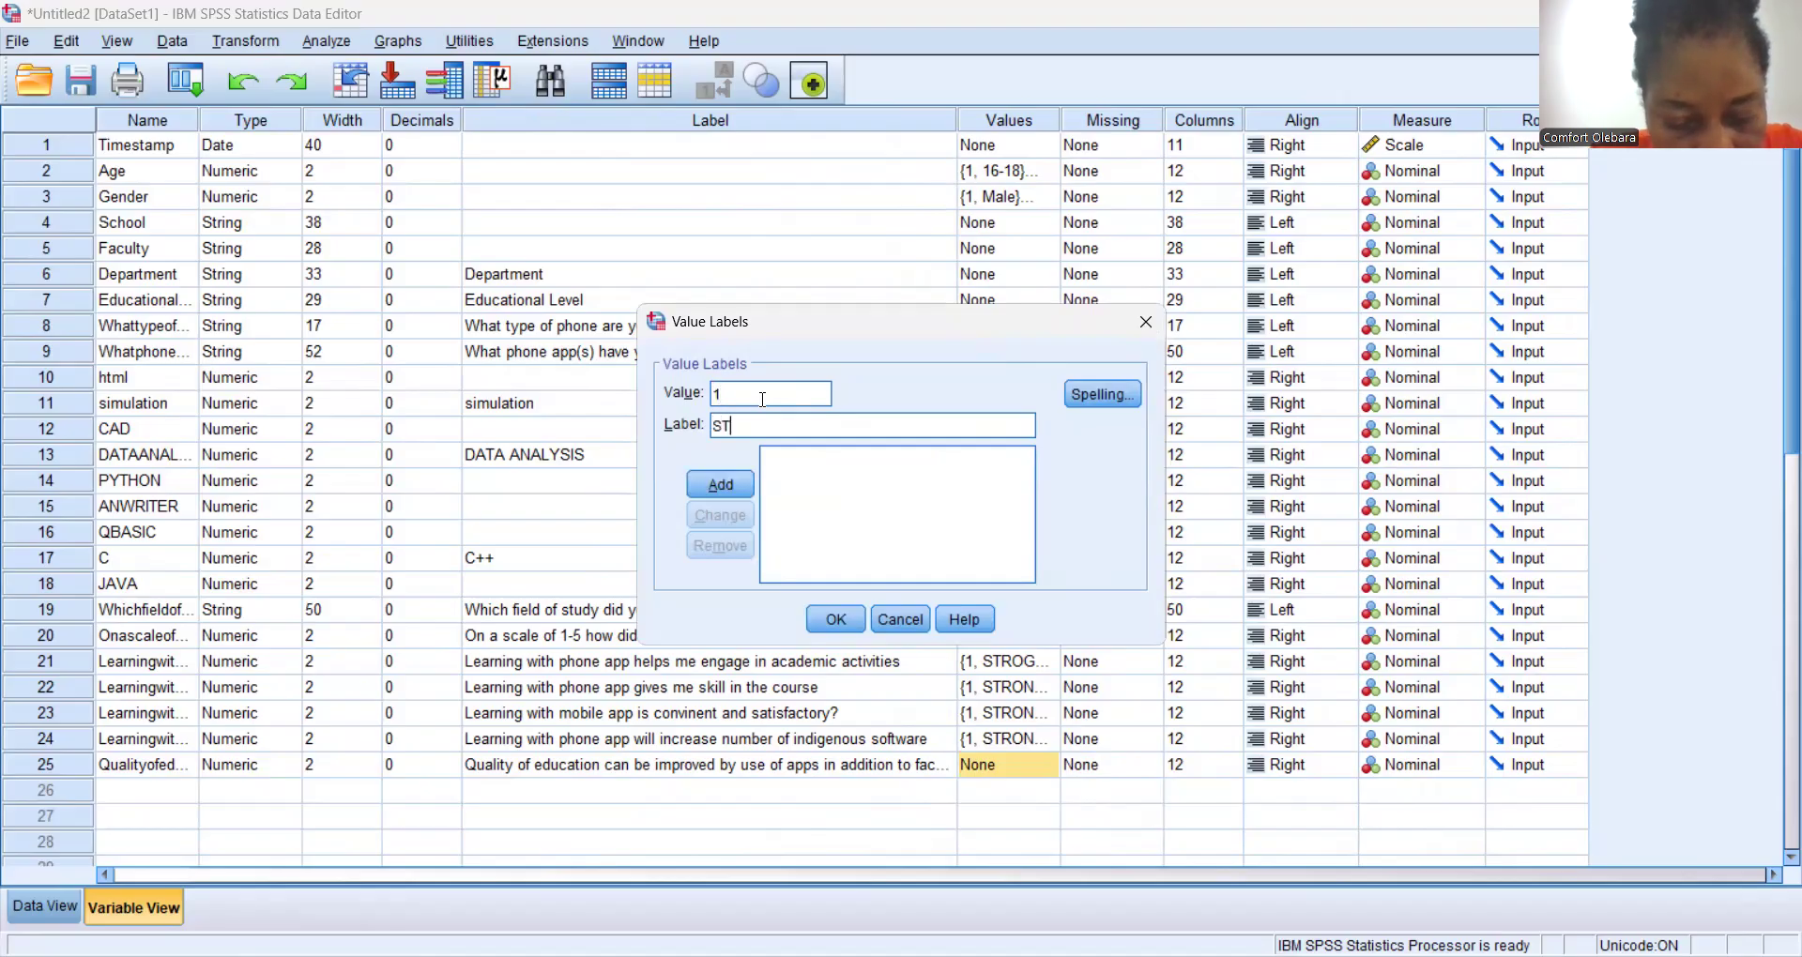
text(RONGLY)
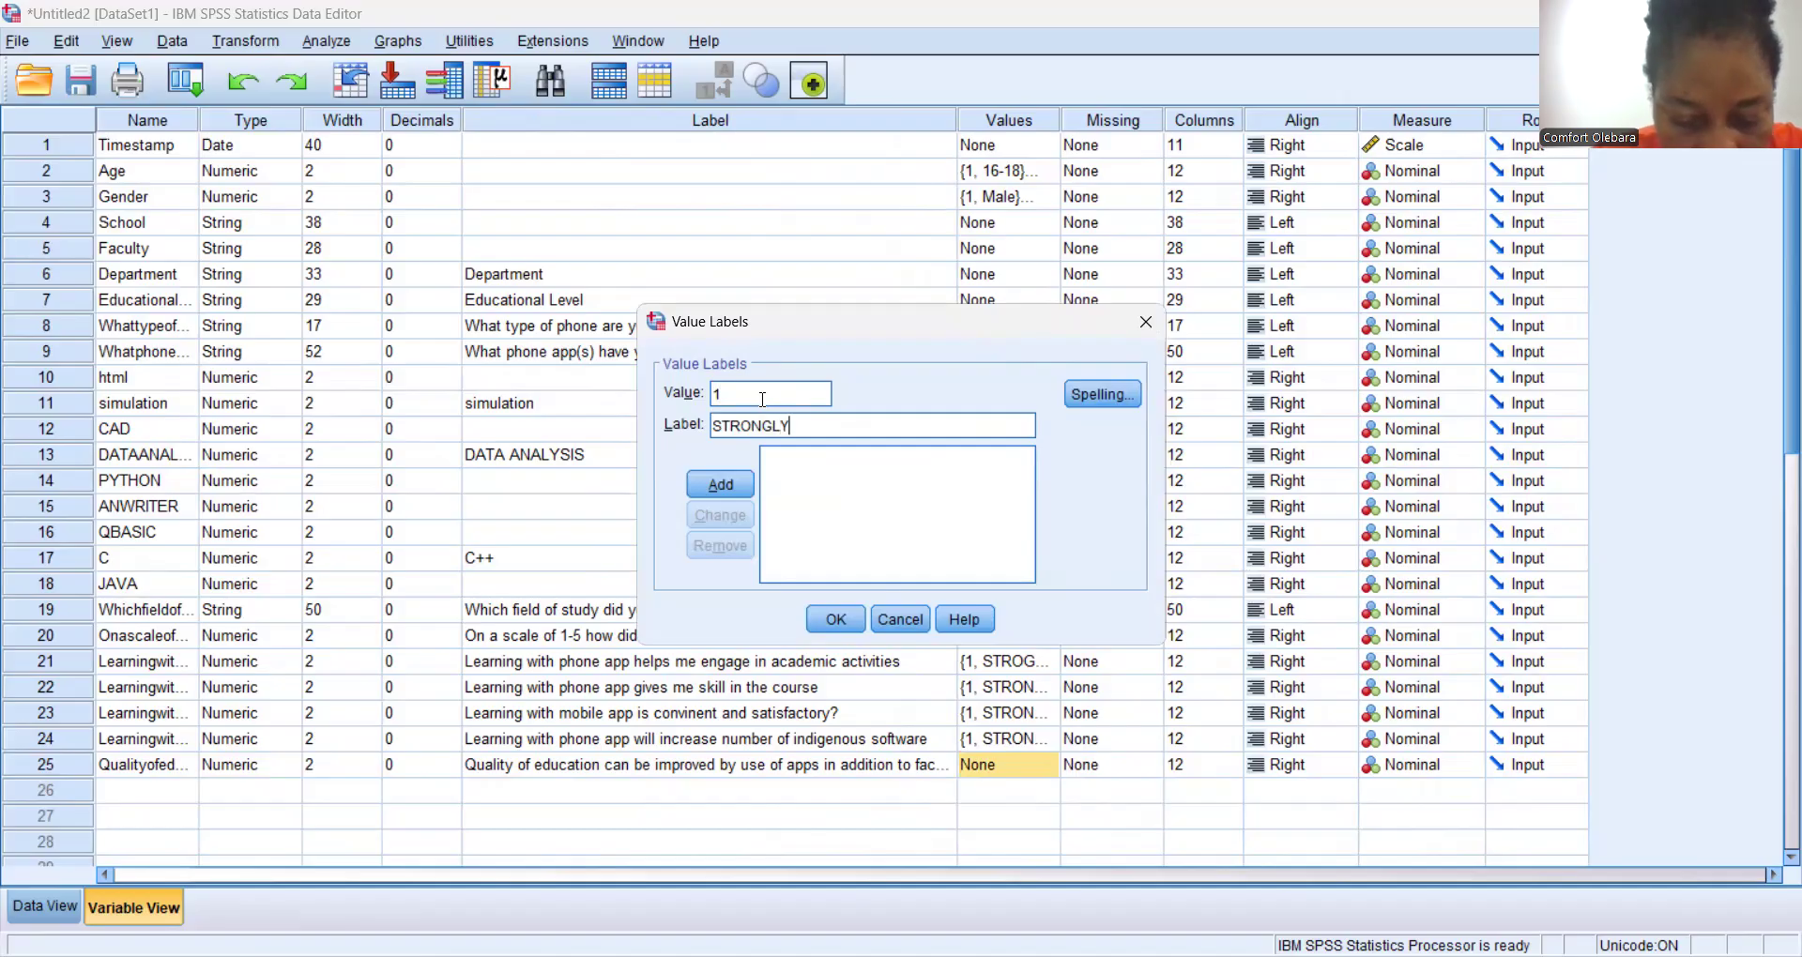
text( DISAGREE)
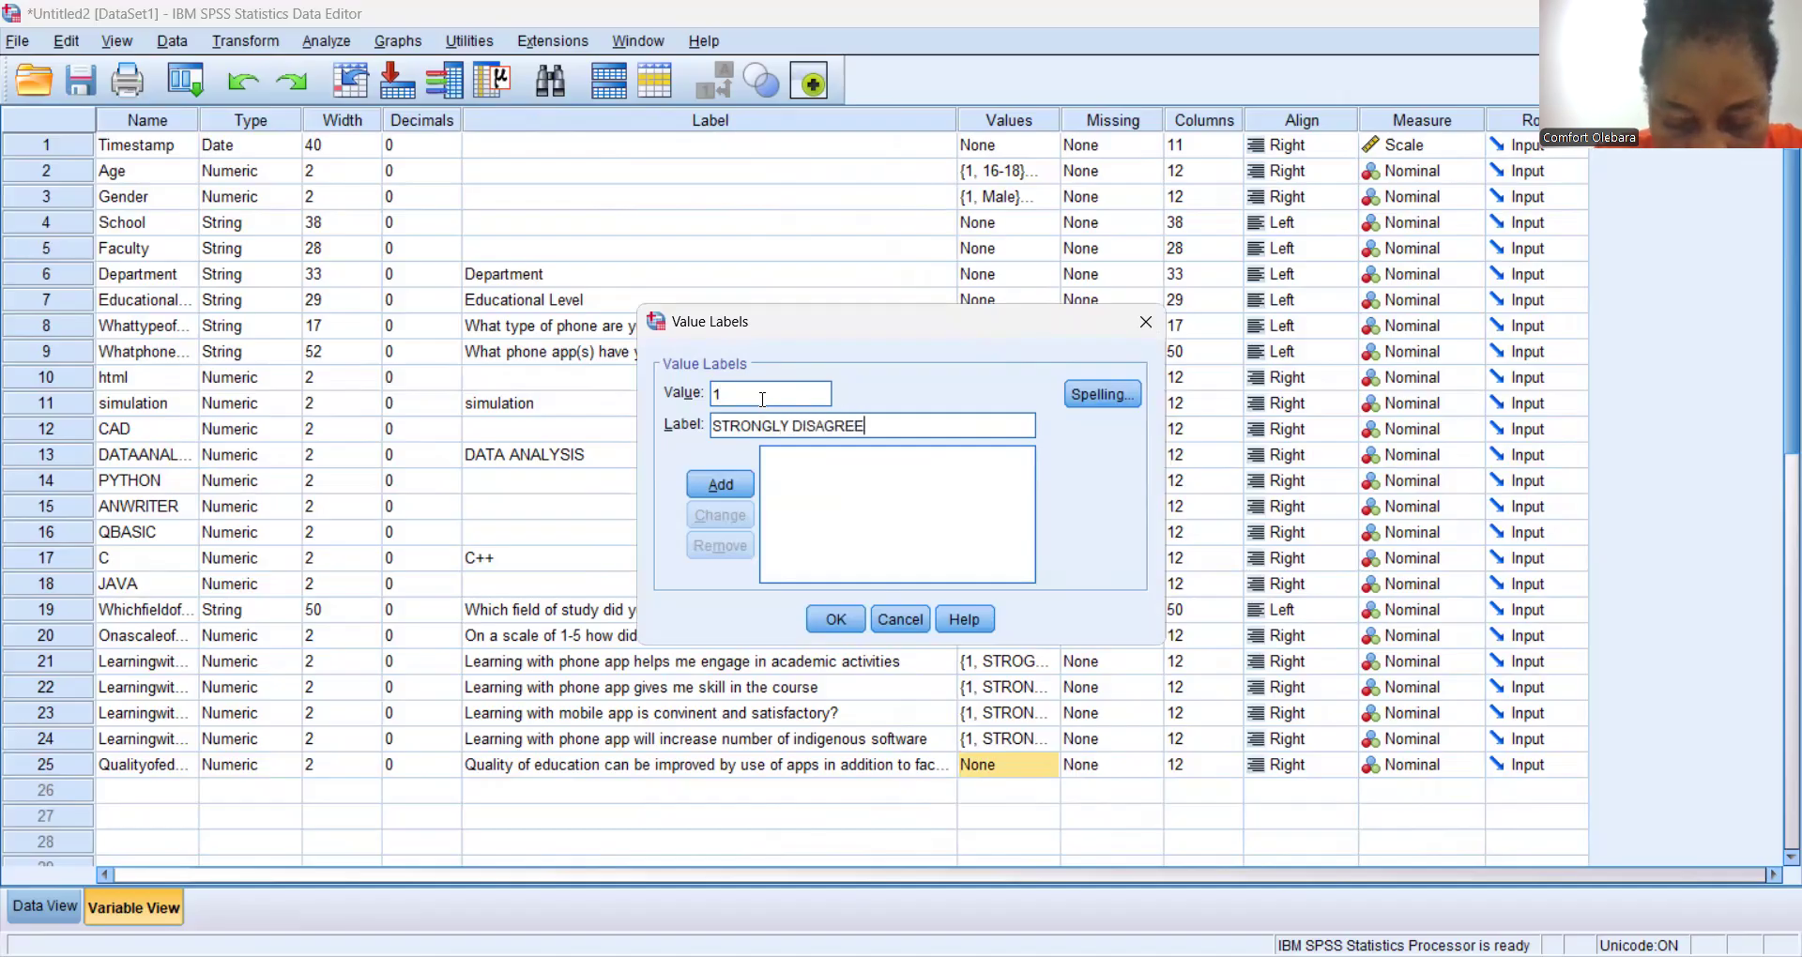
key(Return)
Add value labels 2 = "DISAGREE" and 3 = "NEUTRAL" for the quality of education variable in row 25.
text(2)
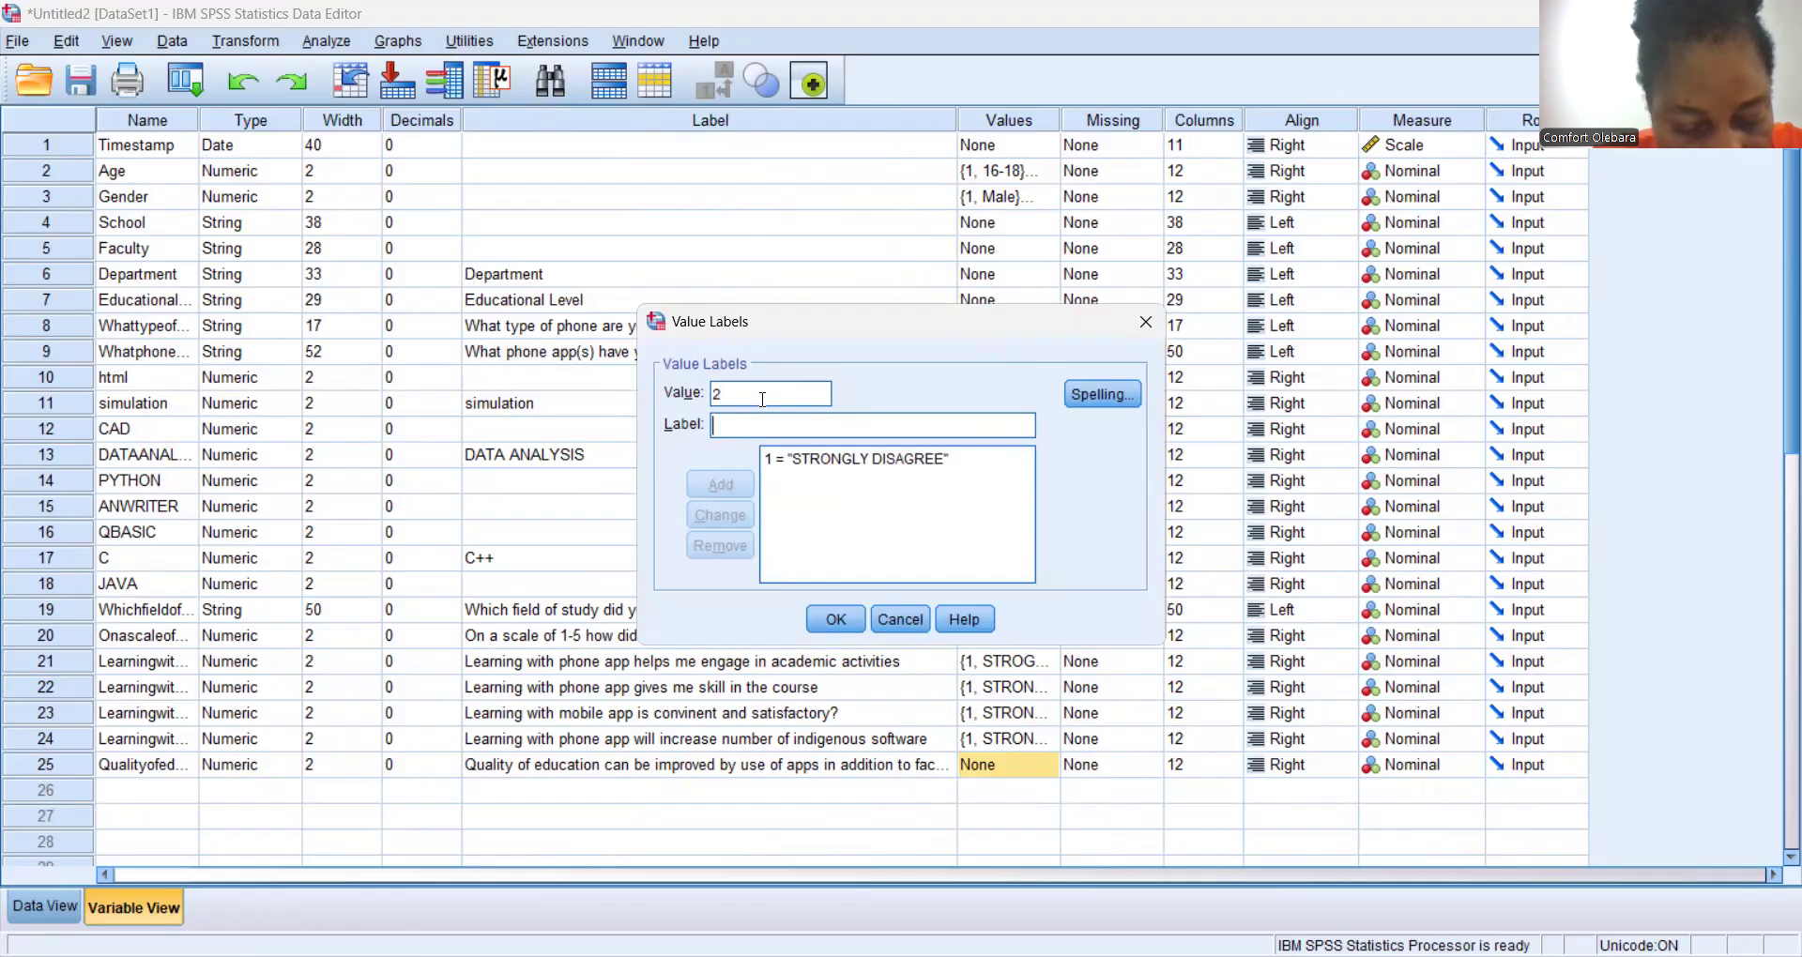
key(Tab)
text(DISA)
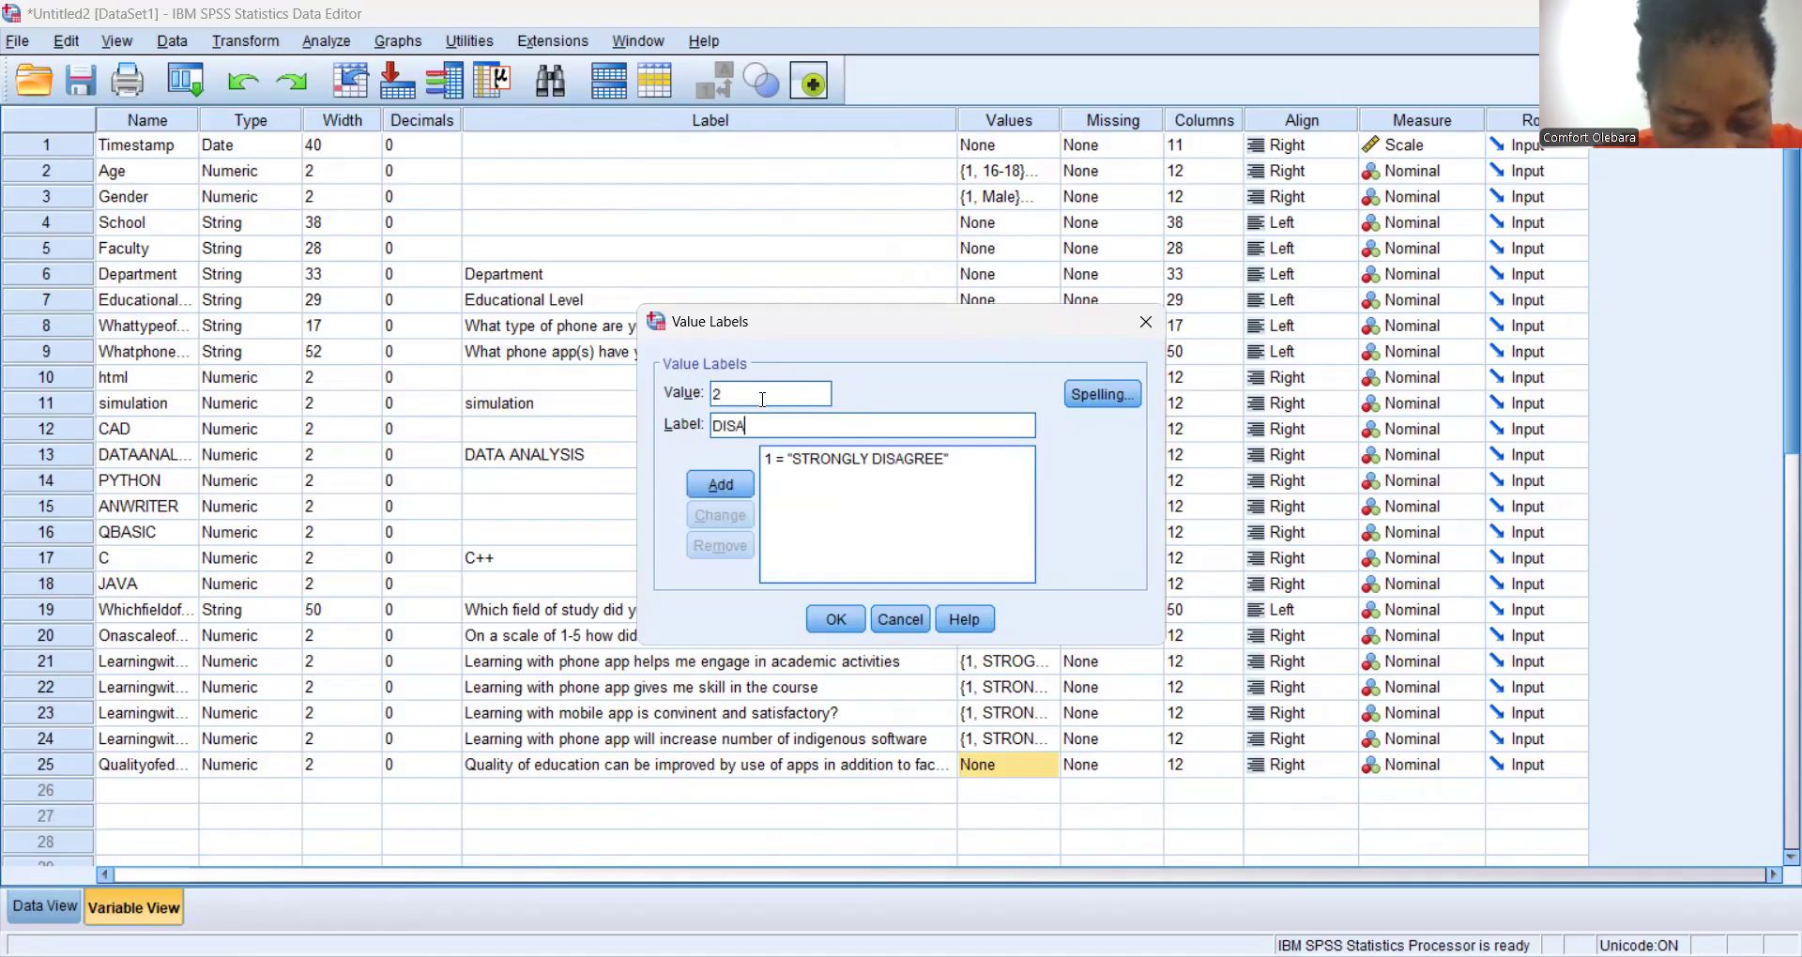
text(GREE)
key(Return)
text(3)
key(Tab)
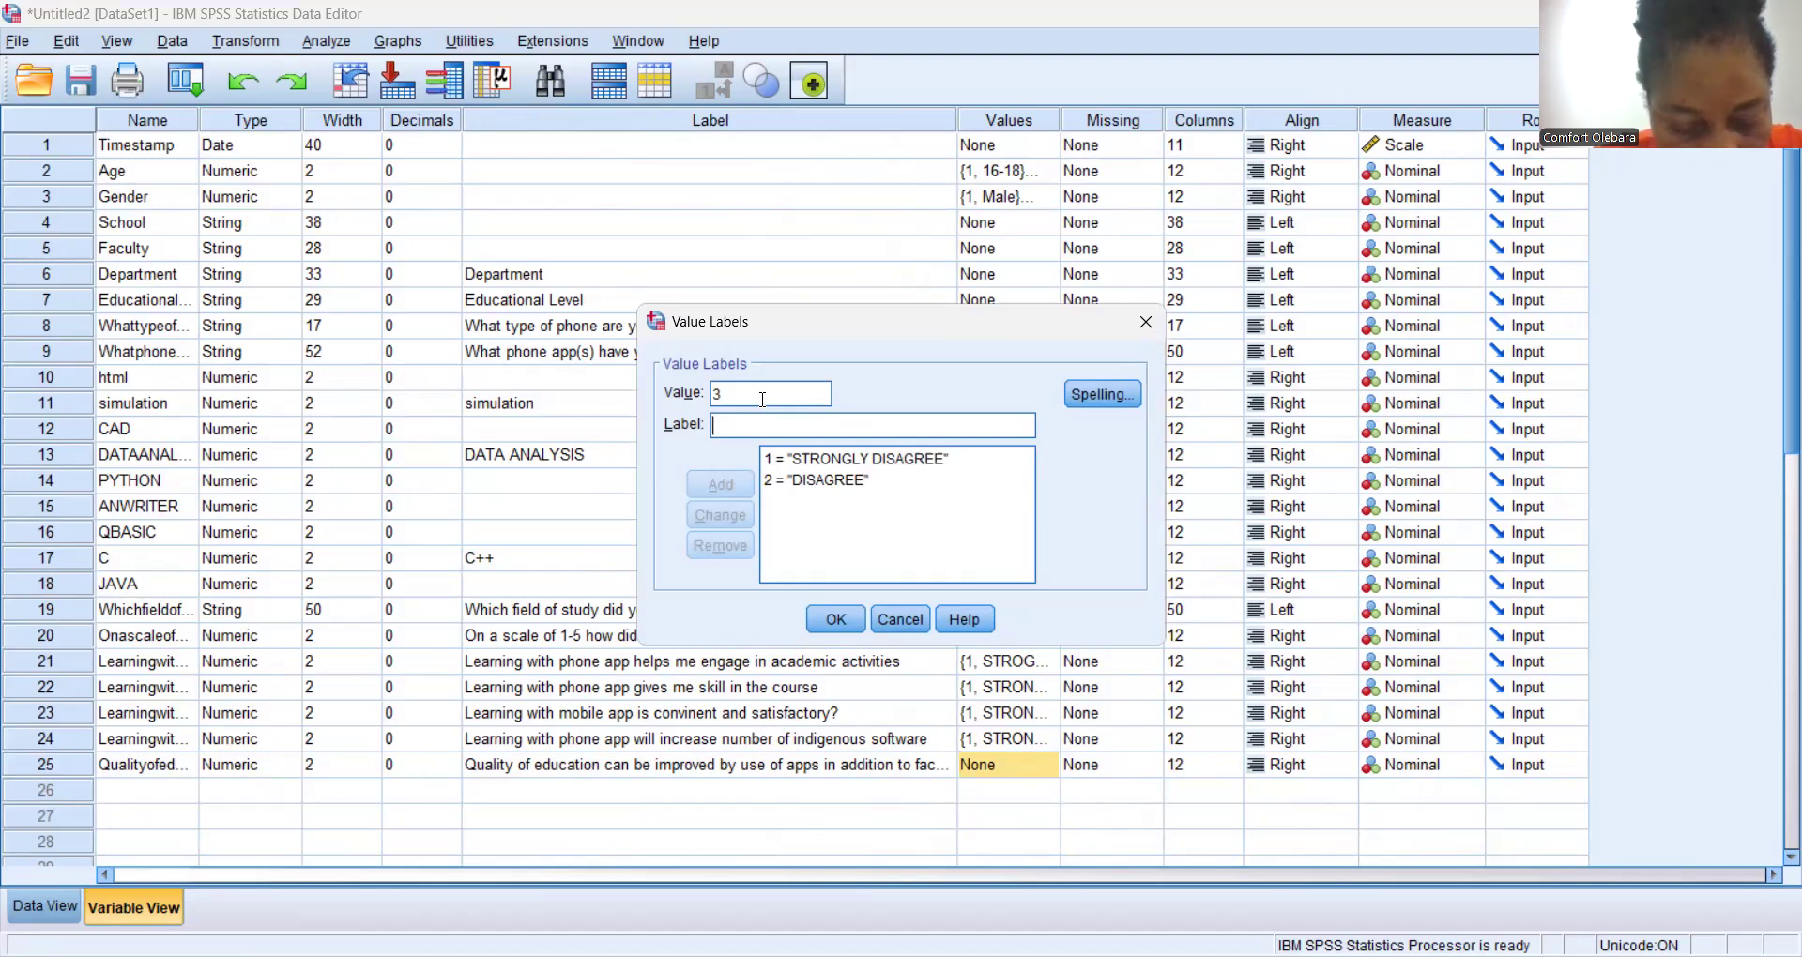
text(NEUTR)
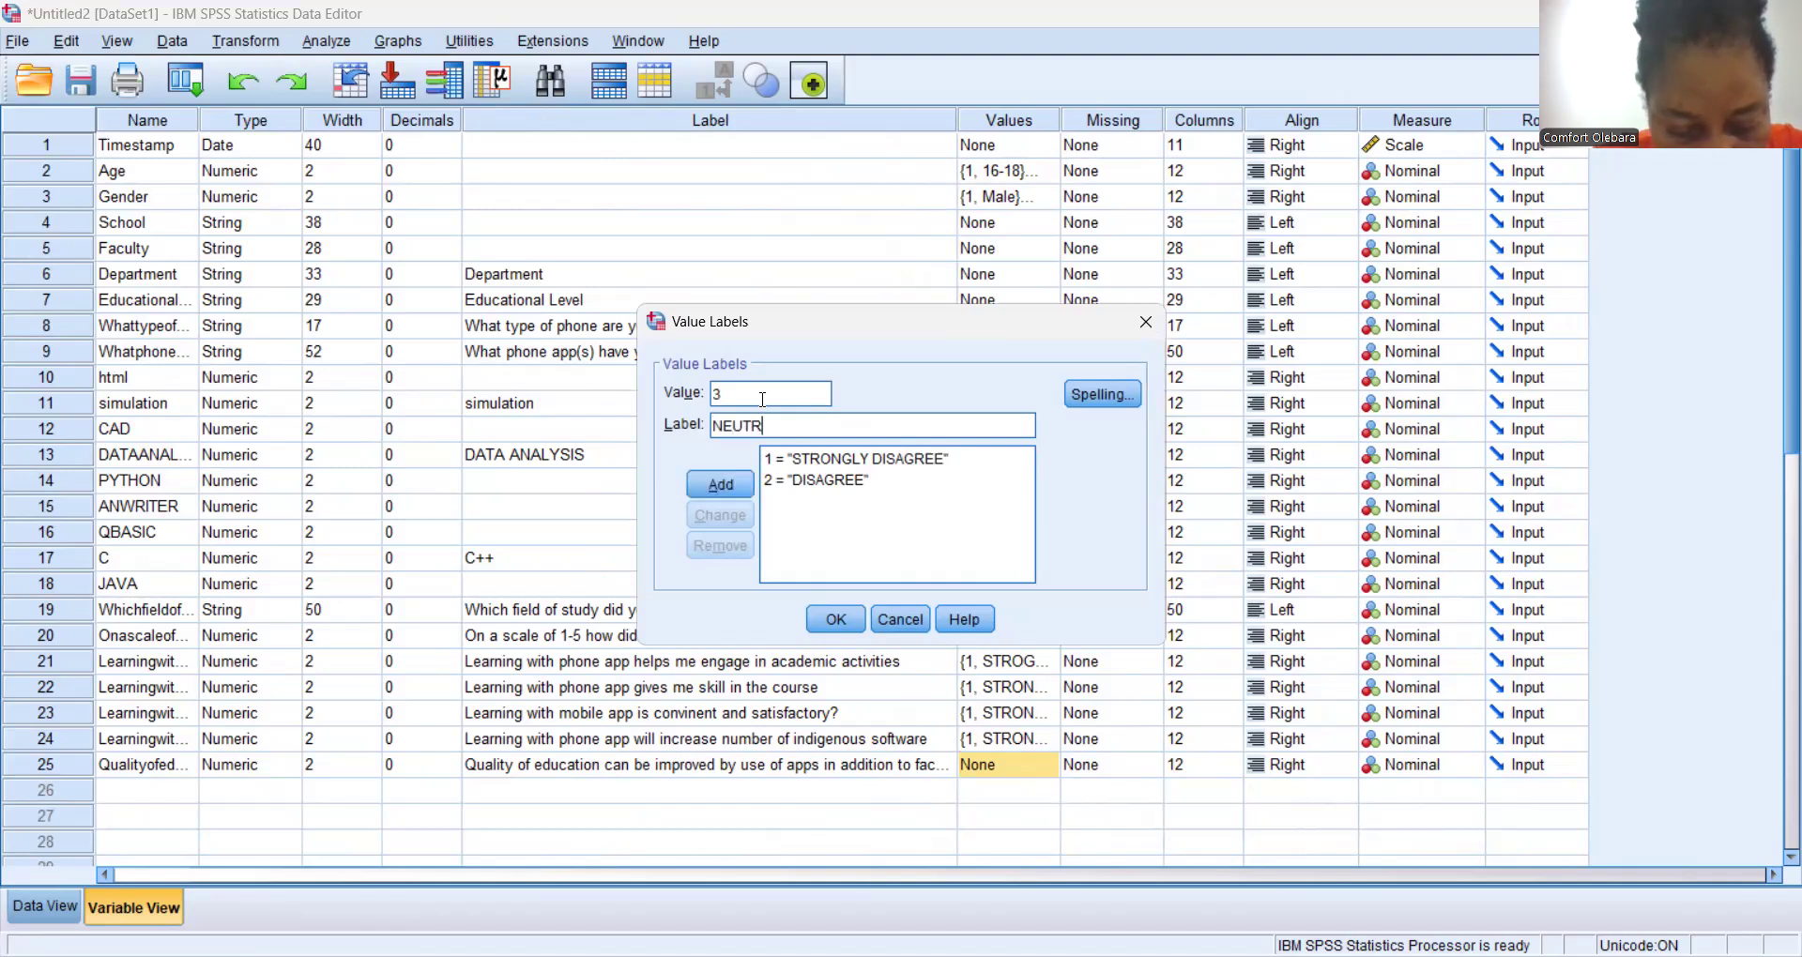
text(AL)
key(Return)
Add value labels 4 = "AGREE" and 5 = "STRONGLY AGREE" for the quality of education variable in row 25 and apply the label set.
text(4)
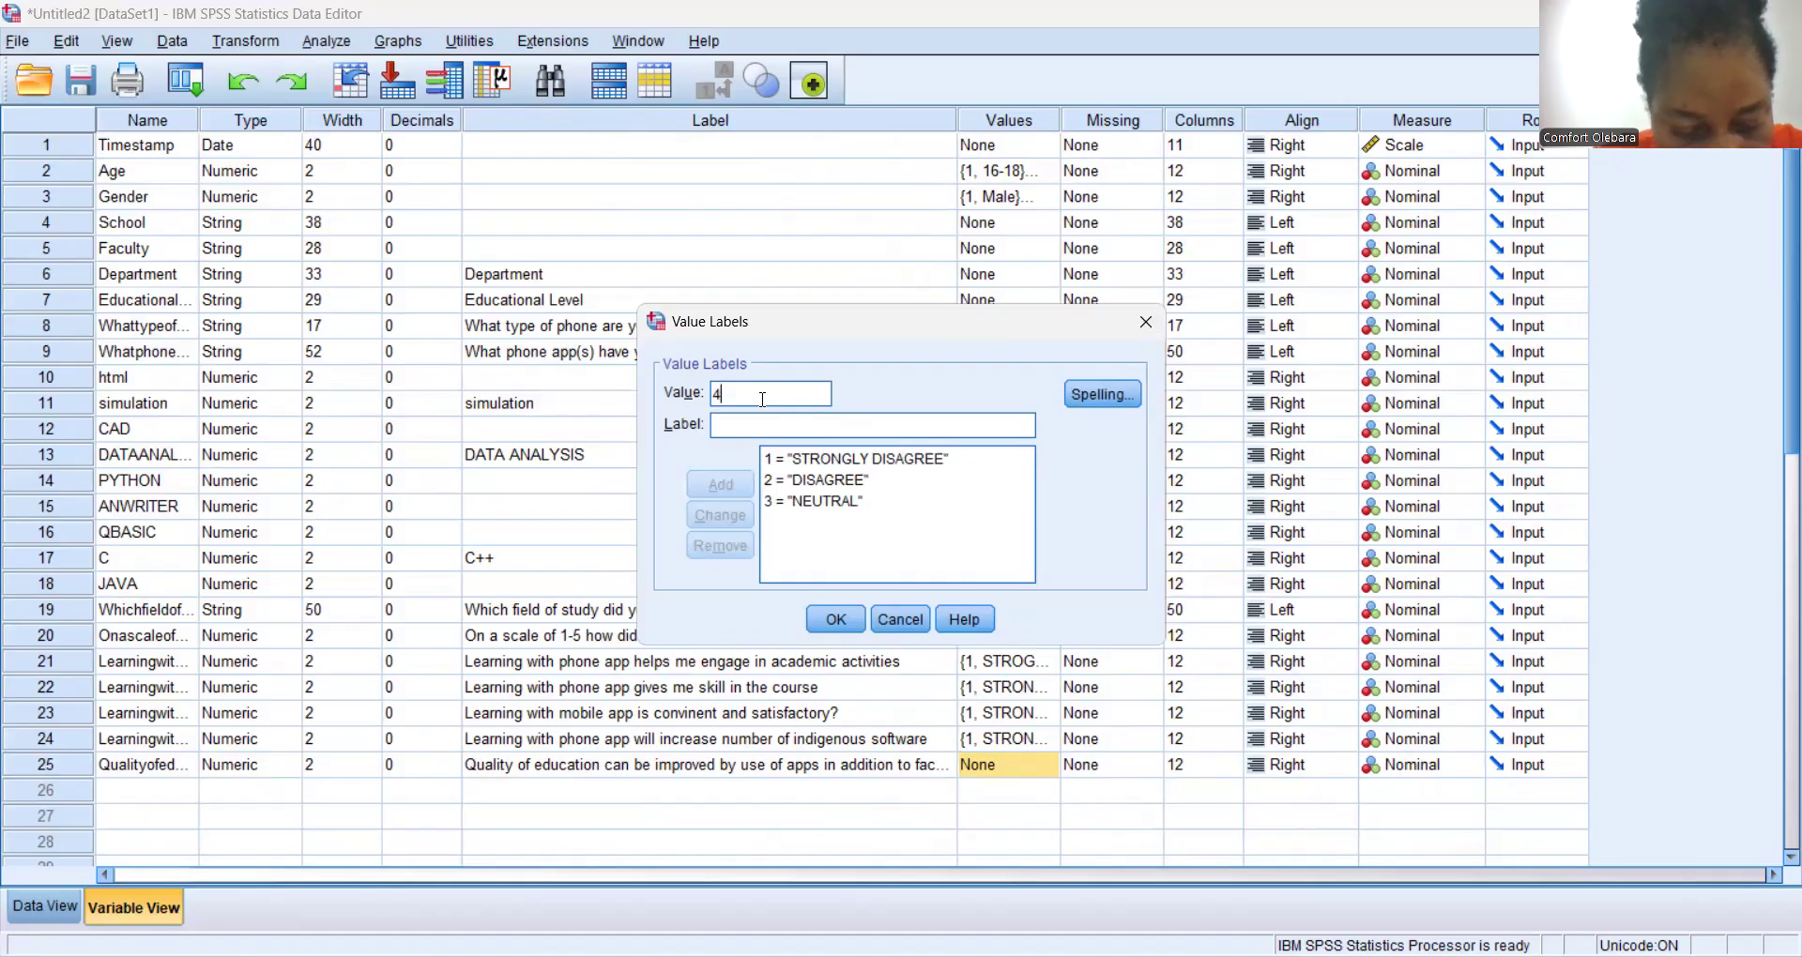
key(Tab)
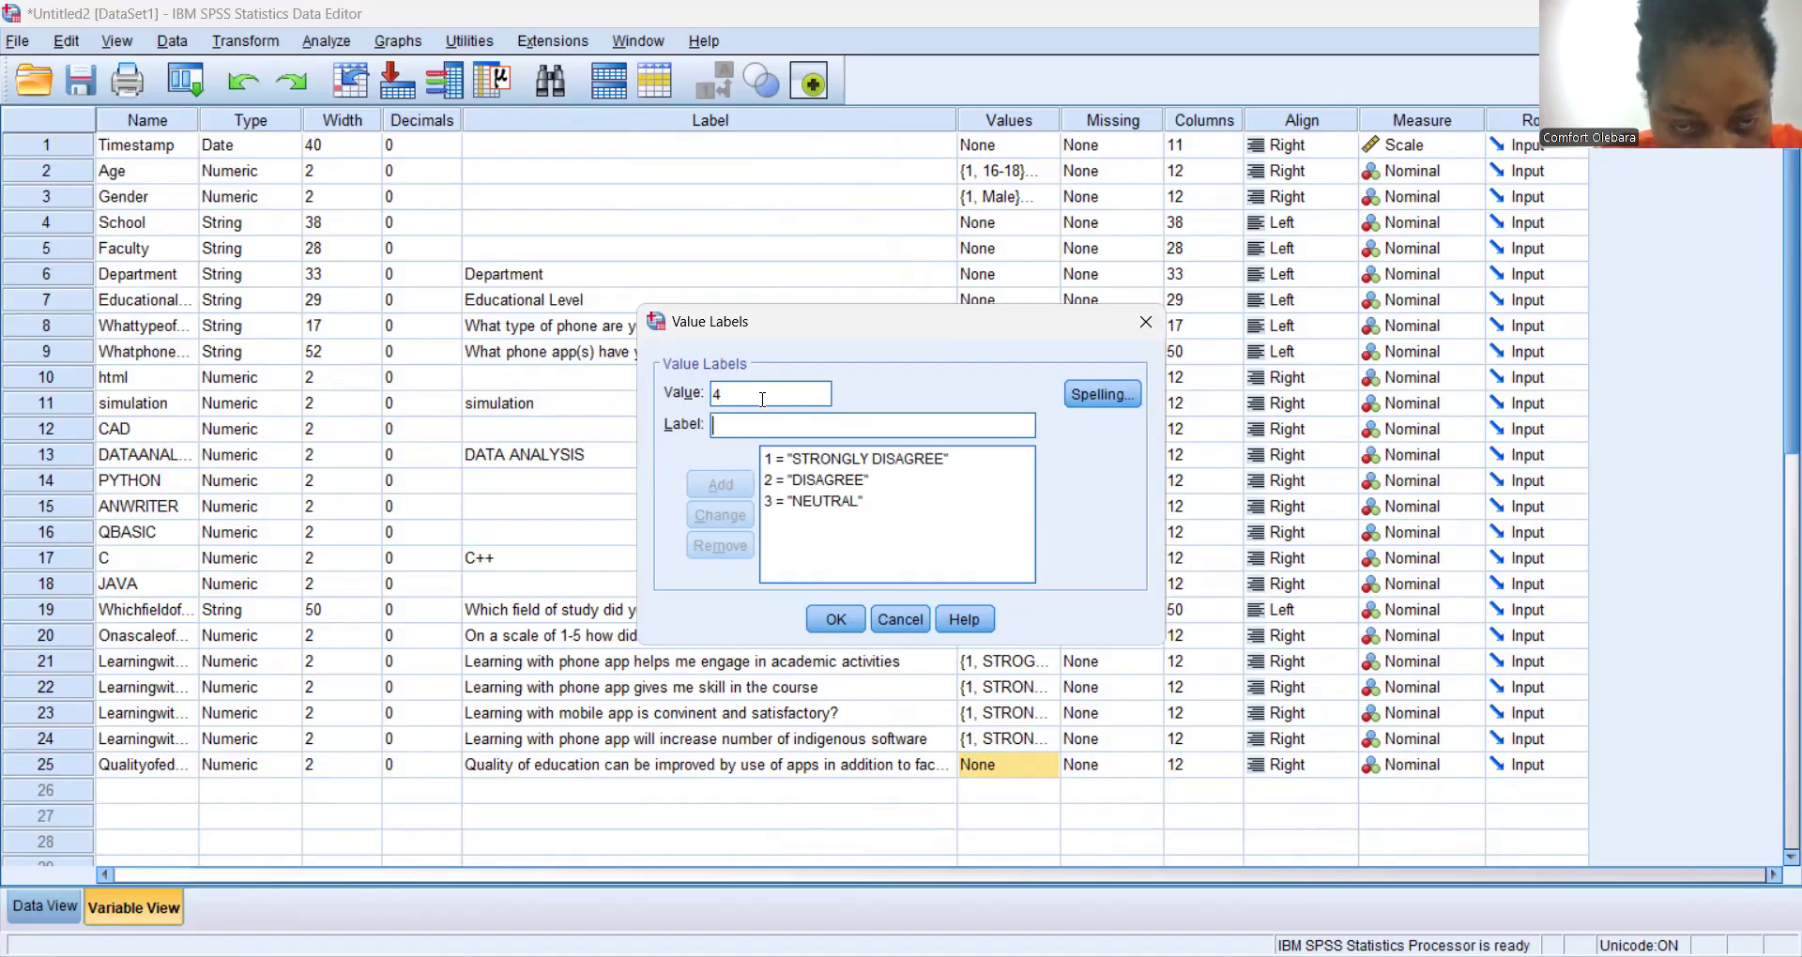
text(AGREE)
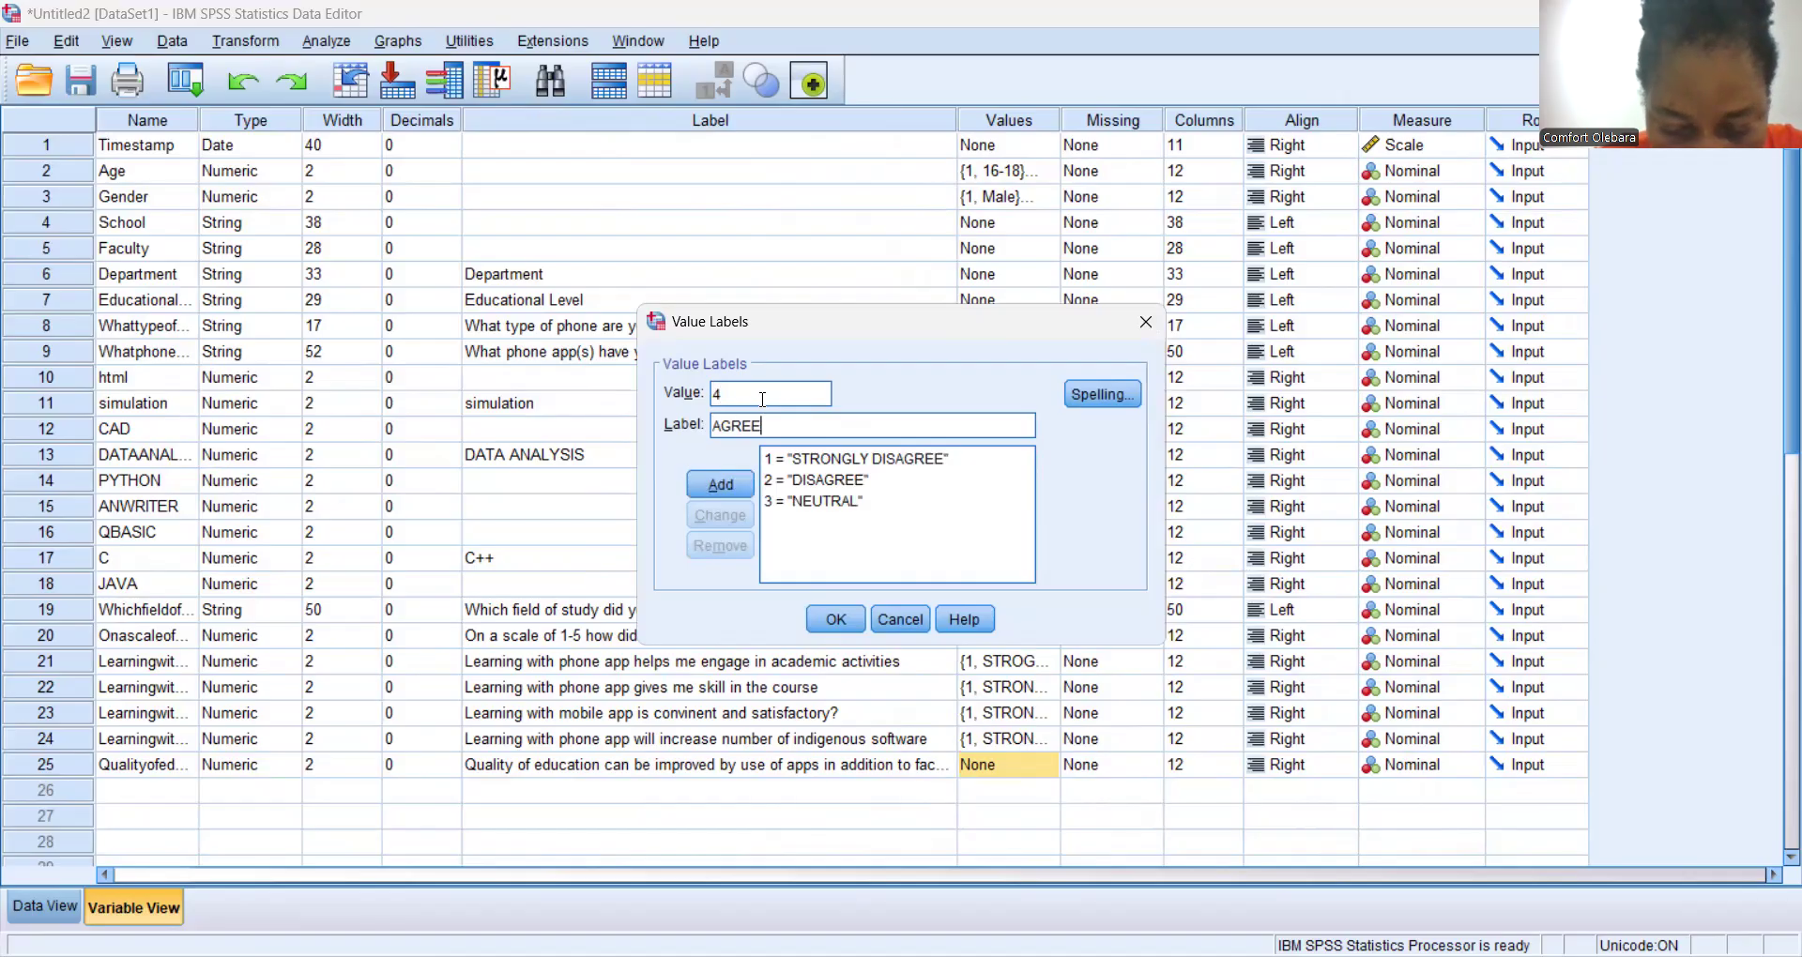
key(Return)
text(5)
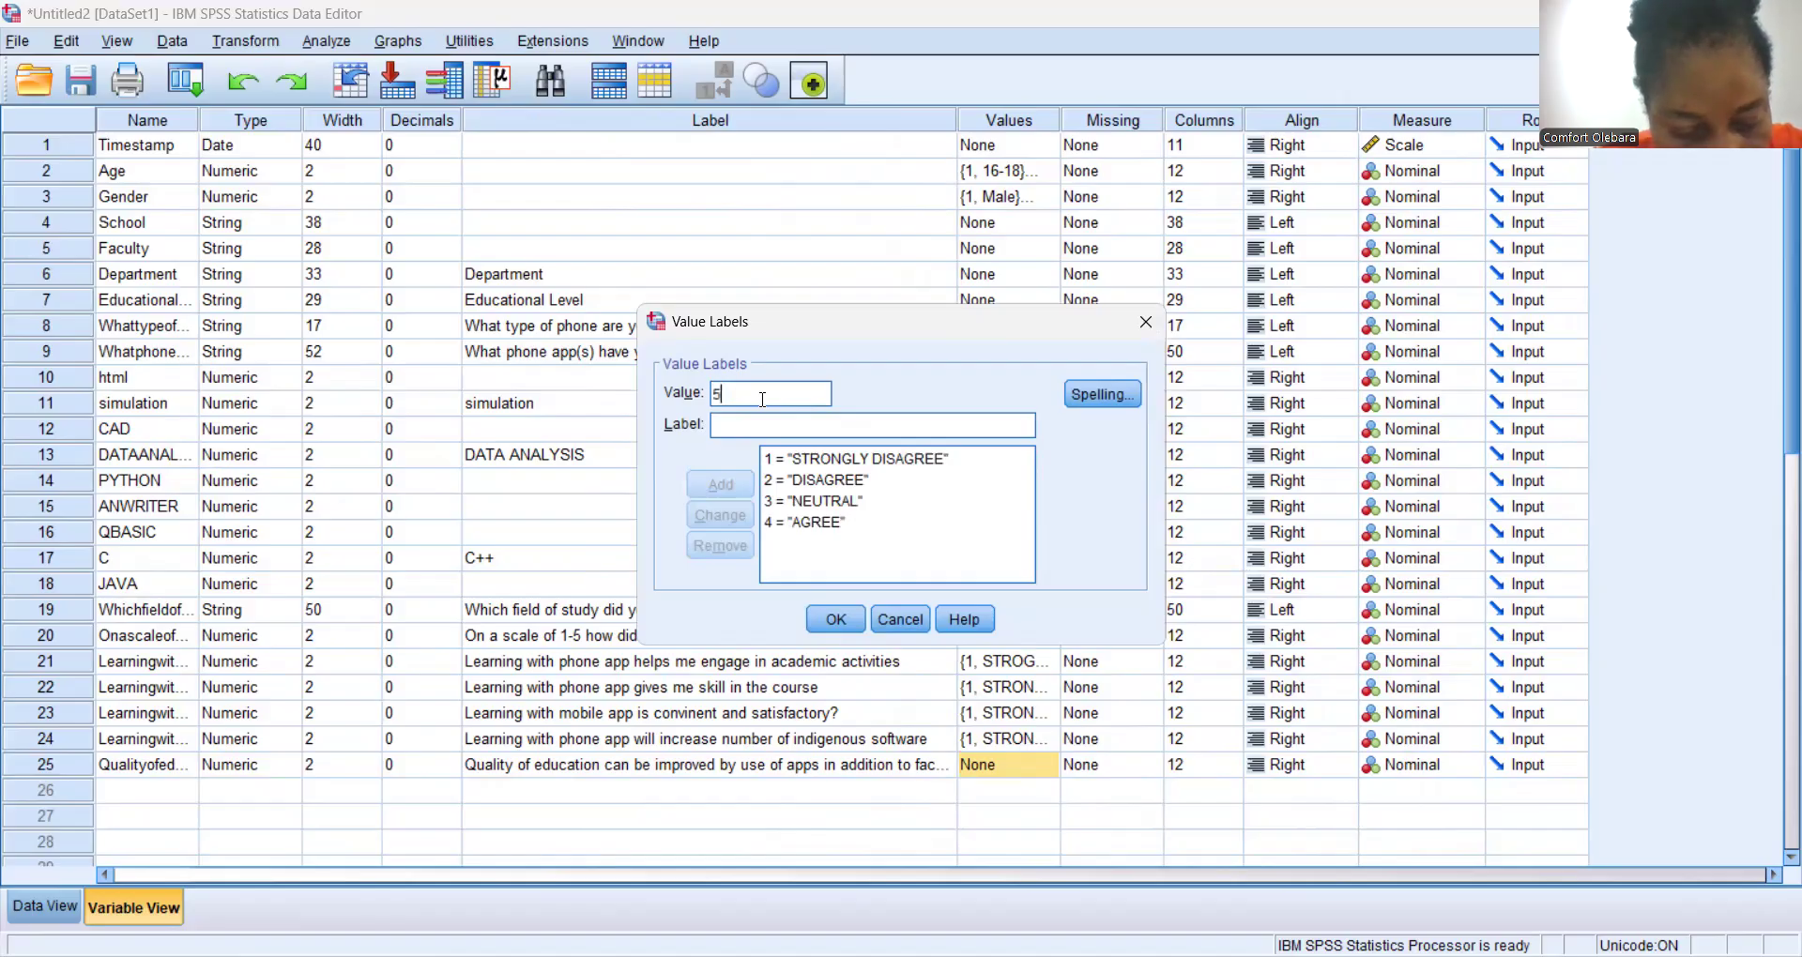
key(Tab)
text(STRONGLY)
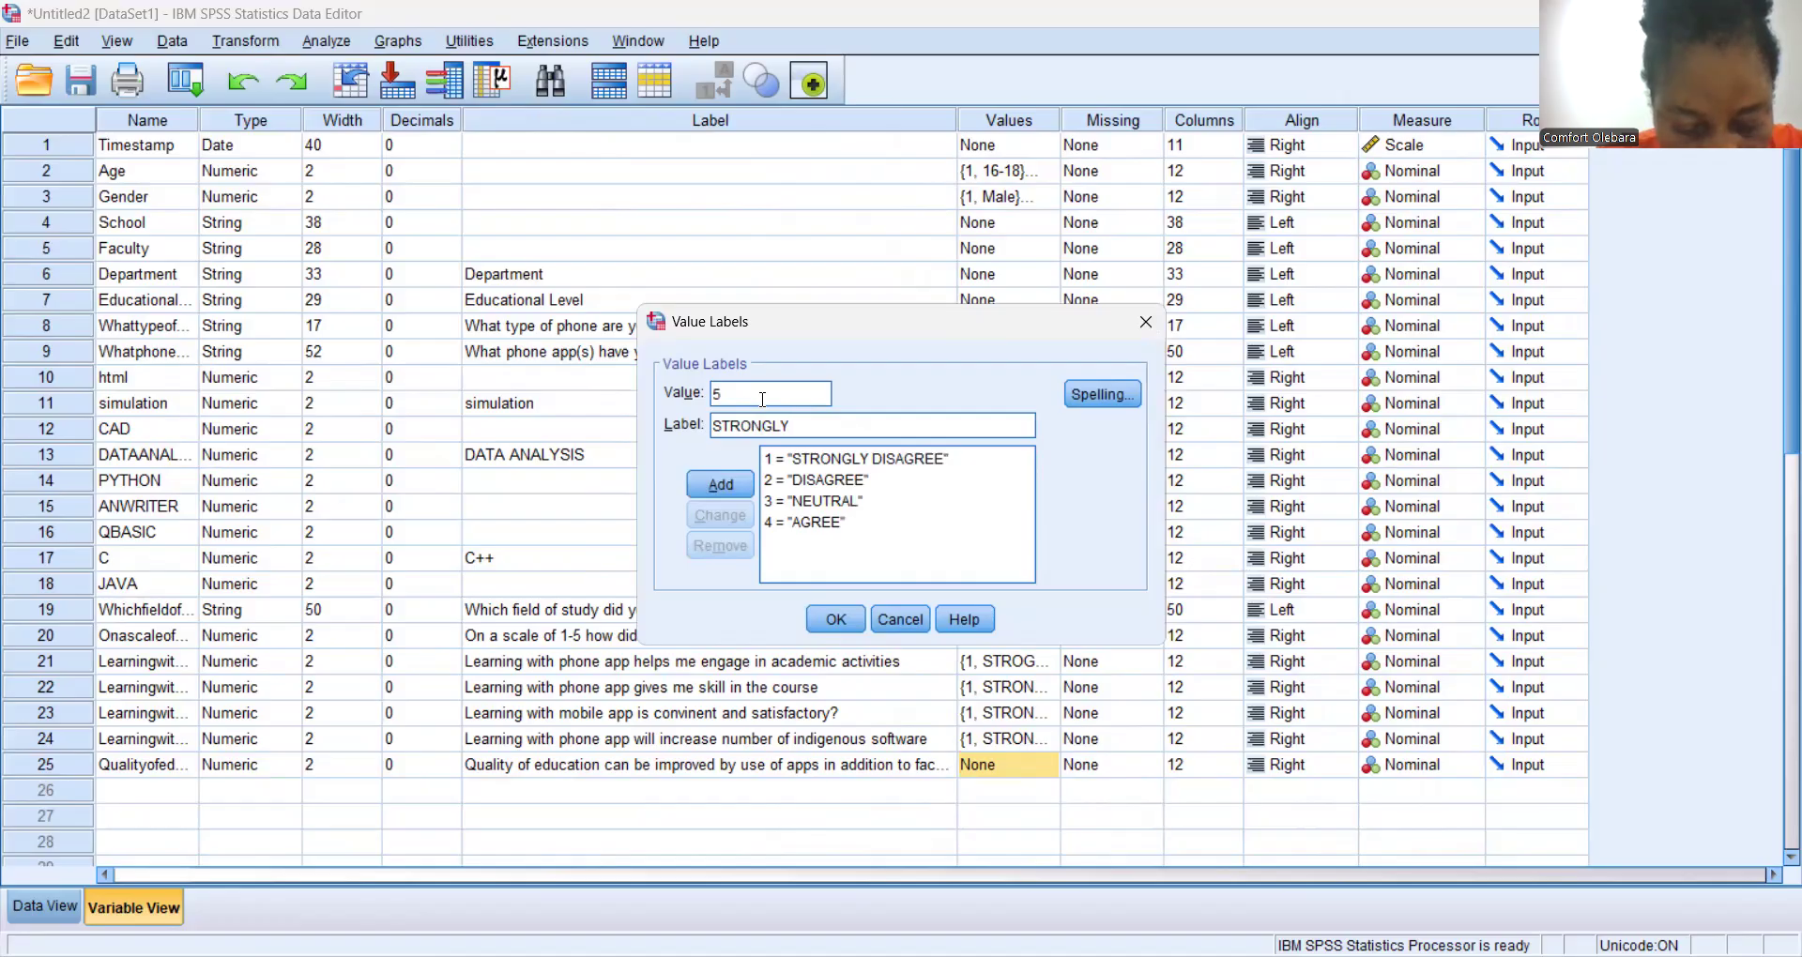
text( AGREE)
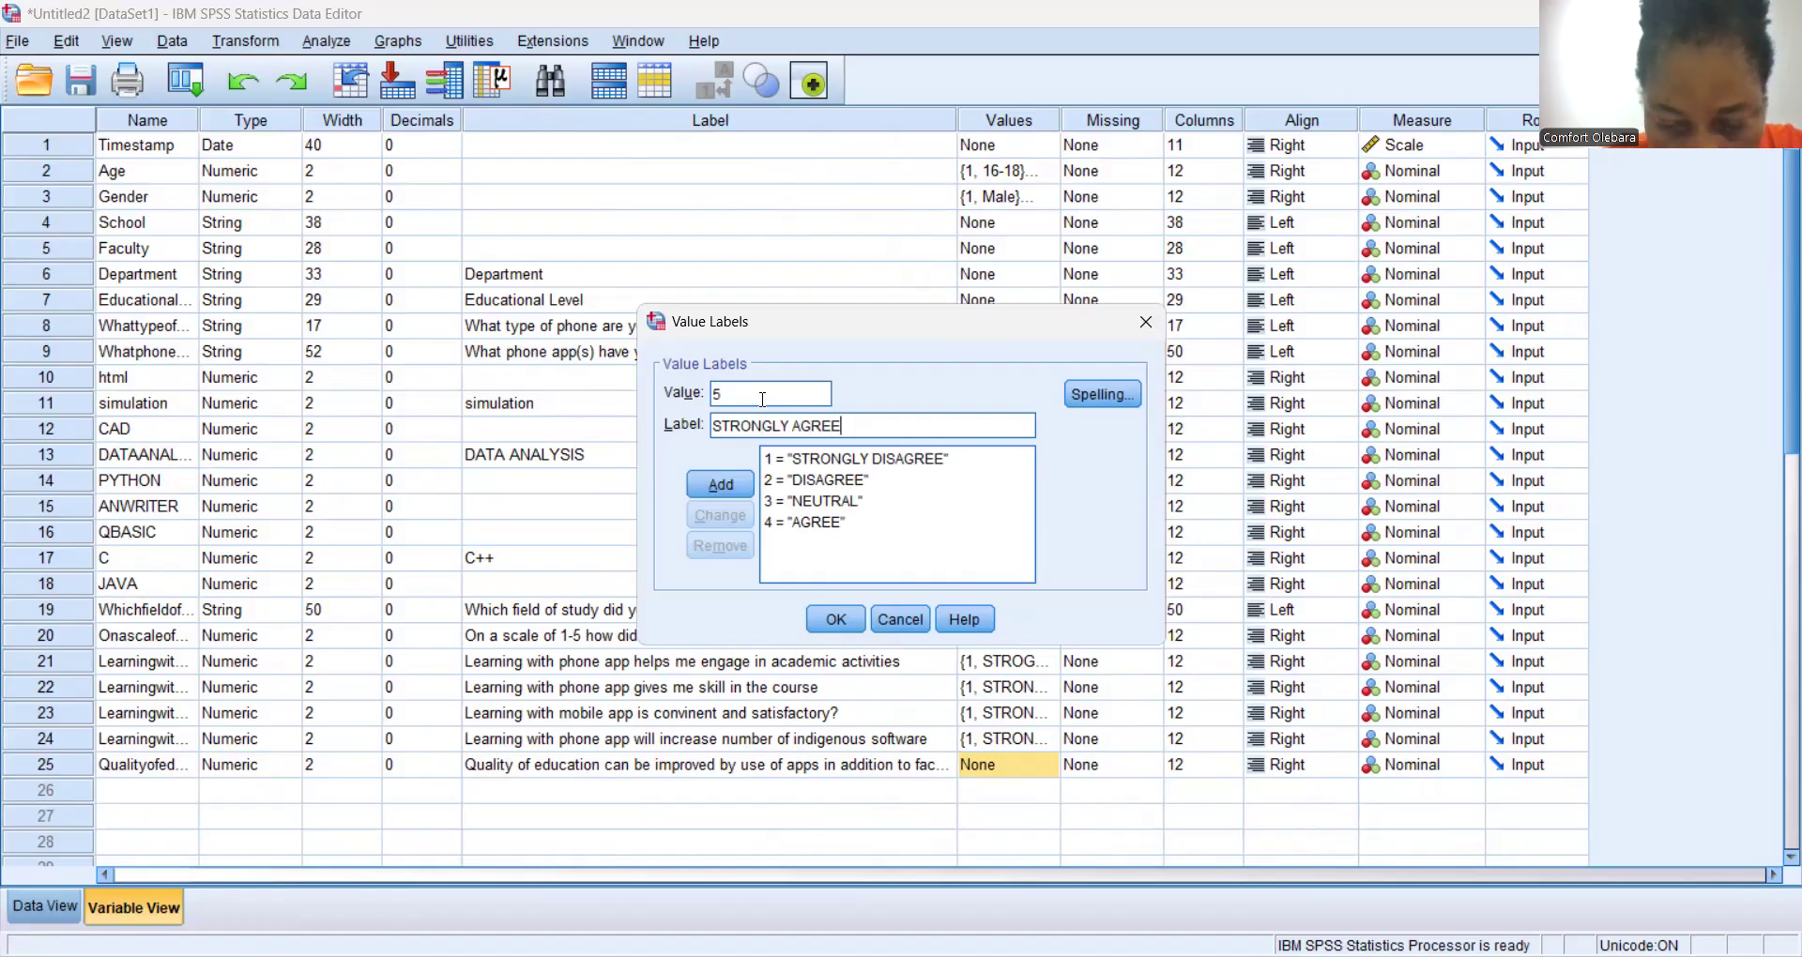
key(Return)
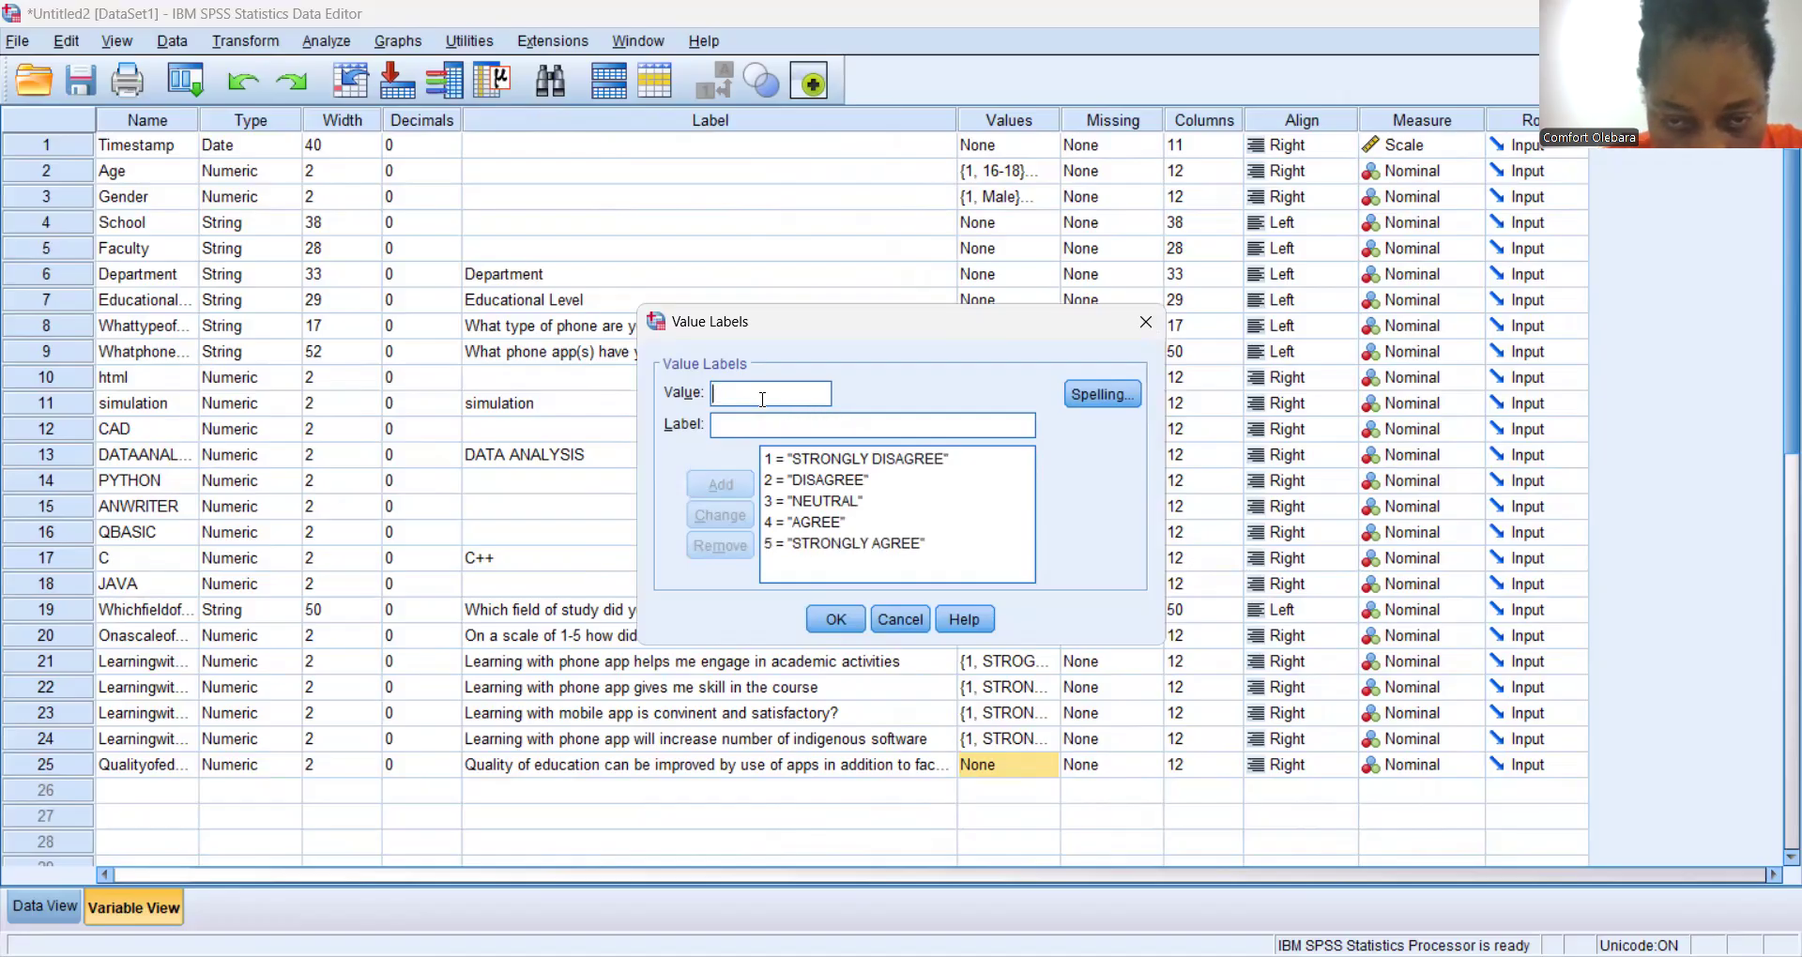
click(848, 622)
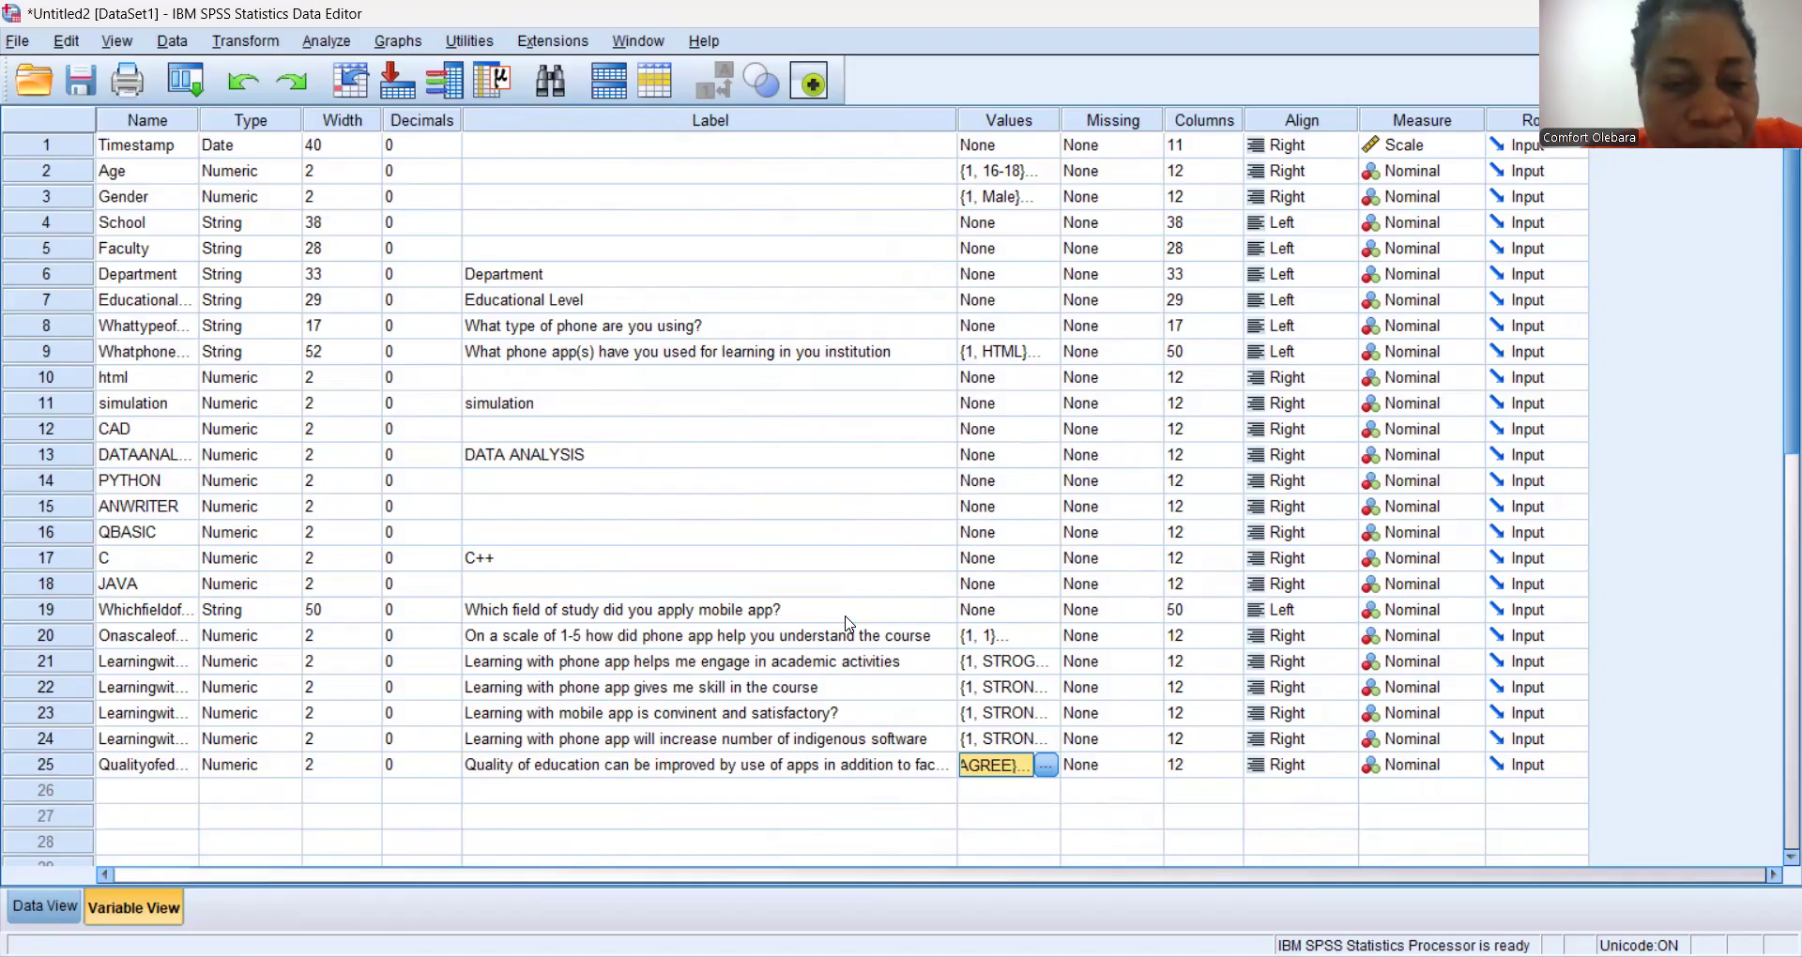
Save the dataset in the Documents folder as an SPSS Statistics file named "PHONEAPP CODED".
click(673, 532)
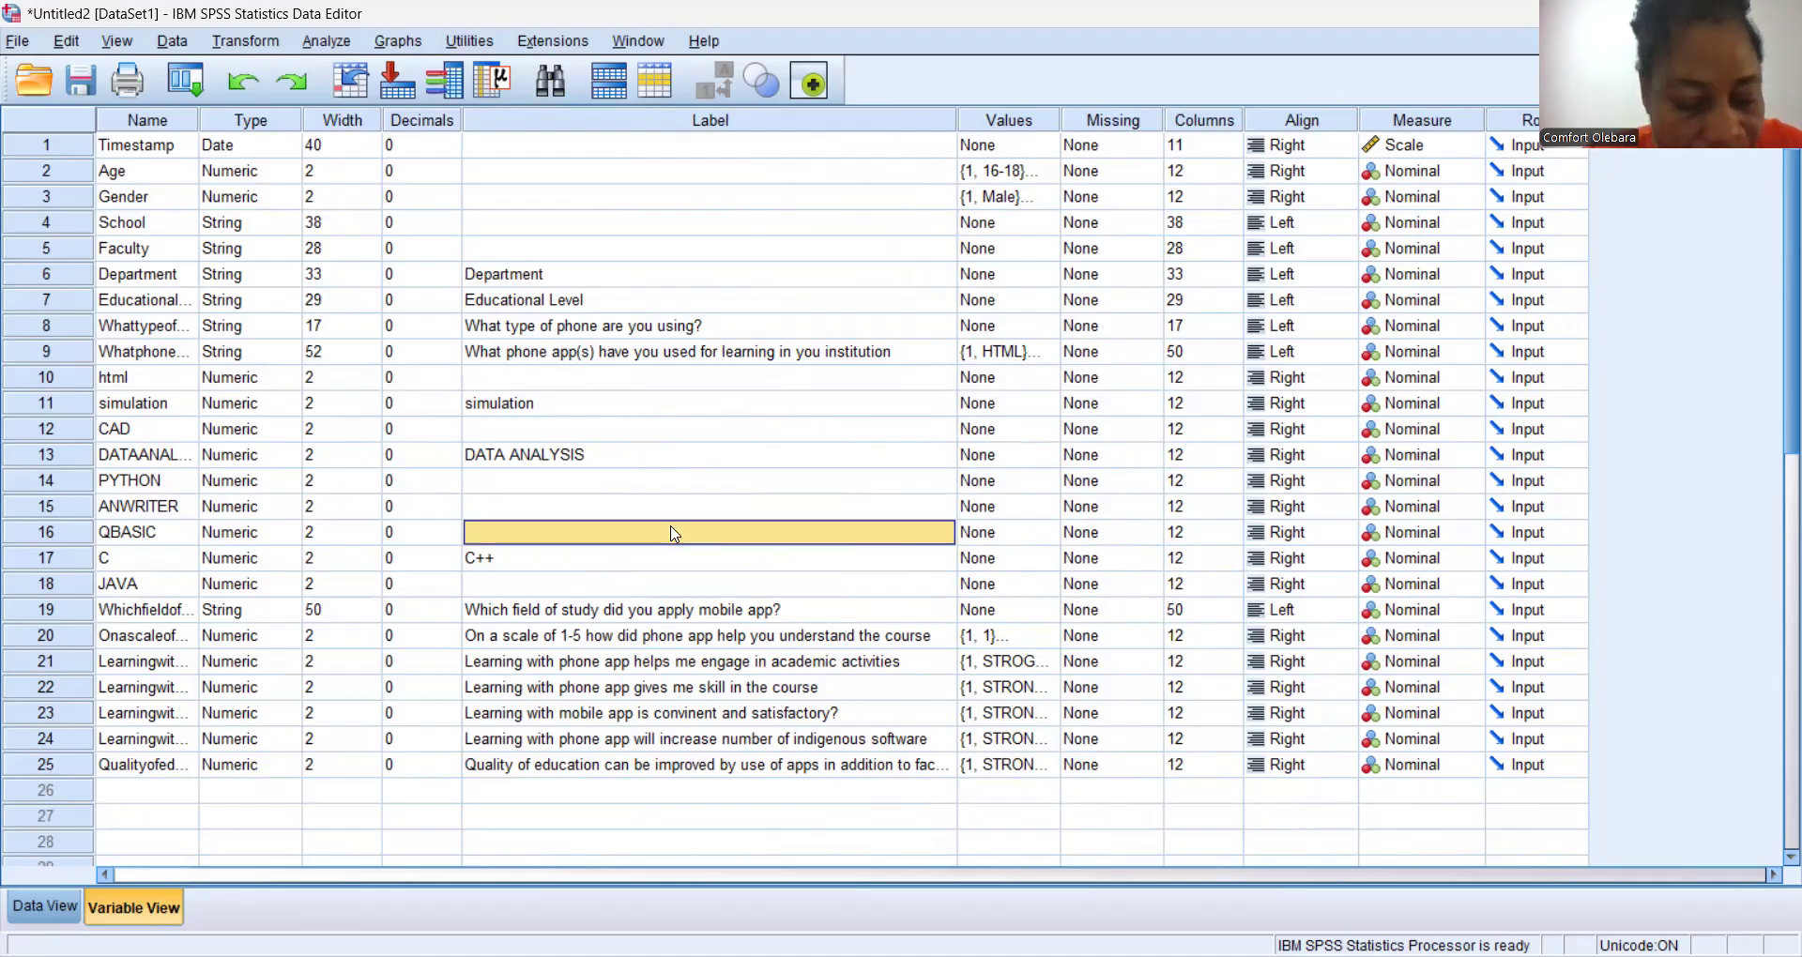
key(ctrl+s)
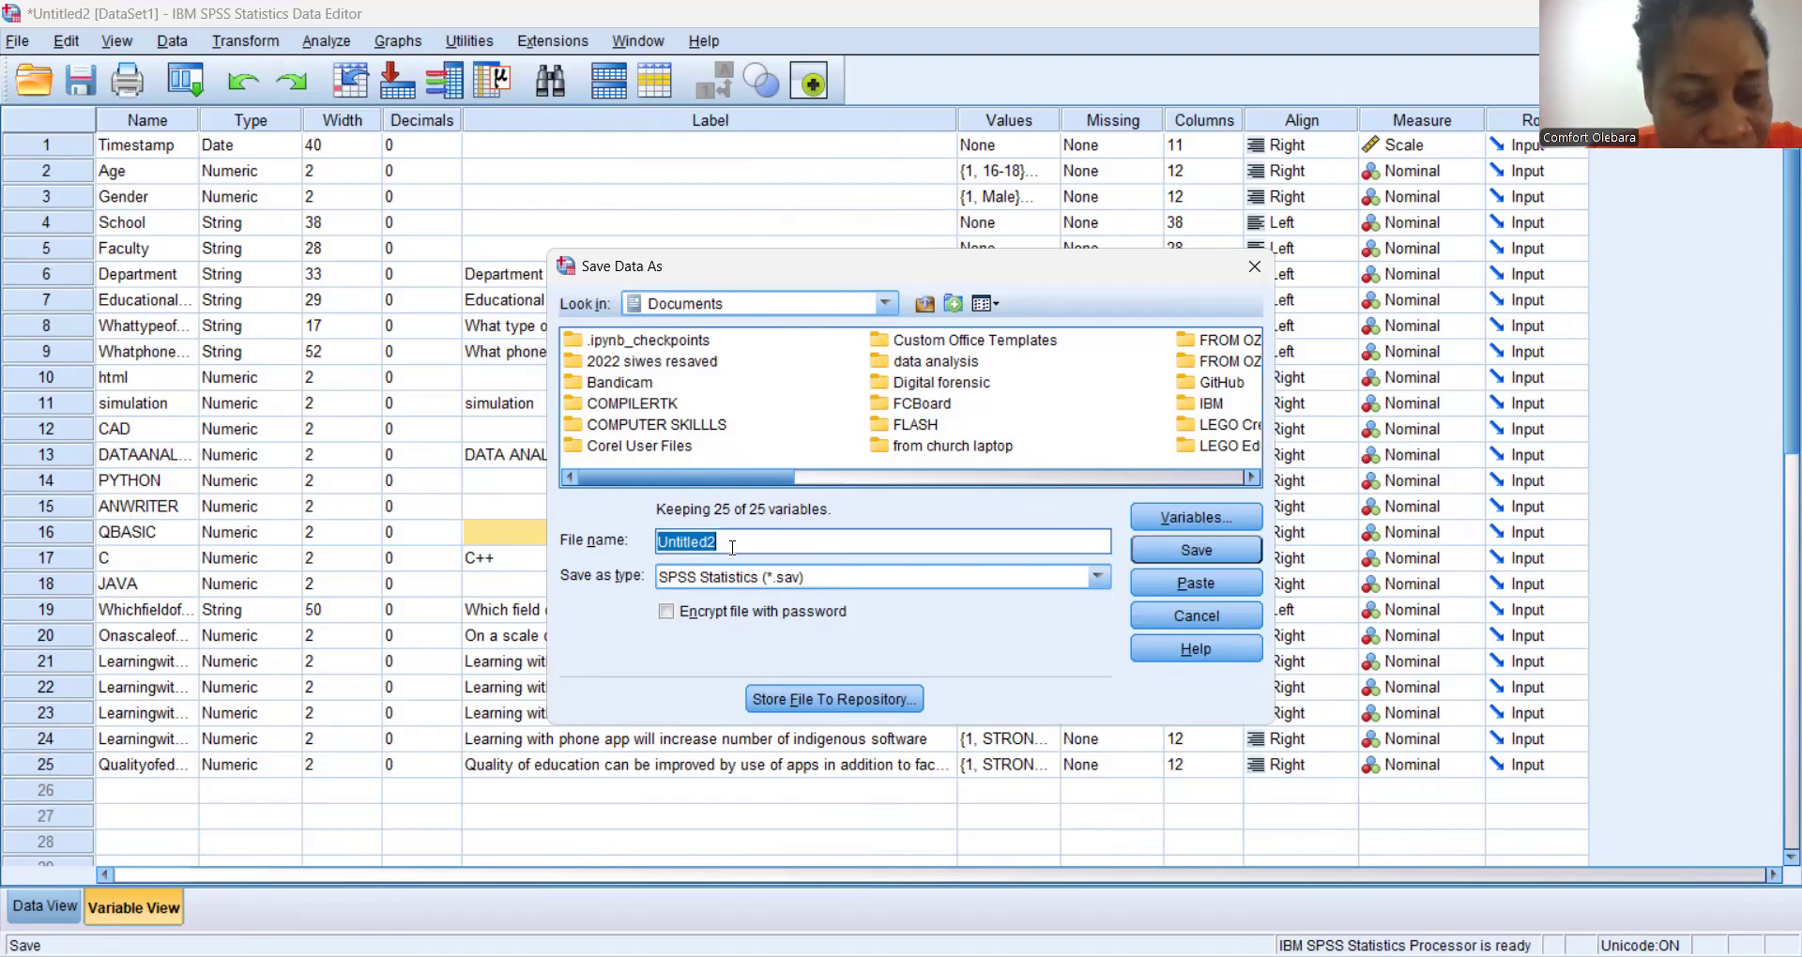
text(PHONEAPP CO)
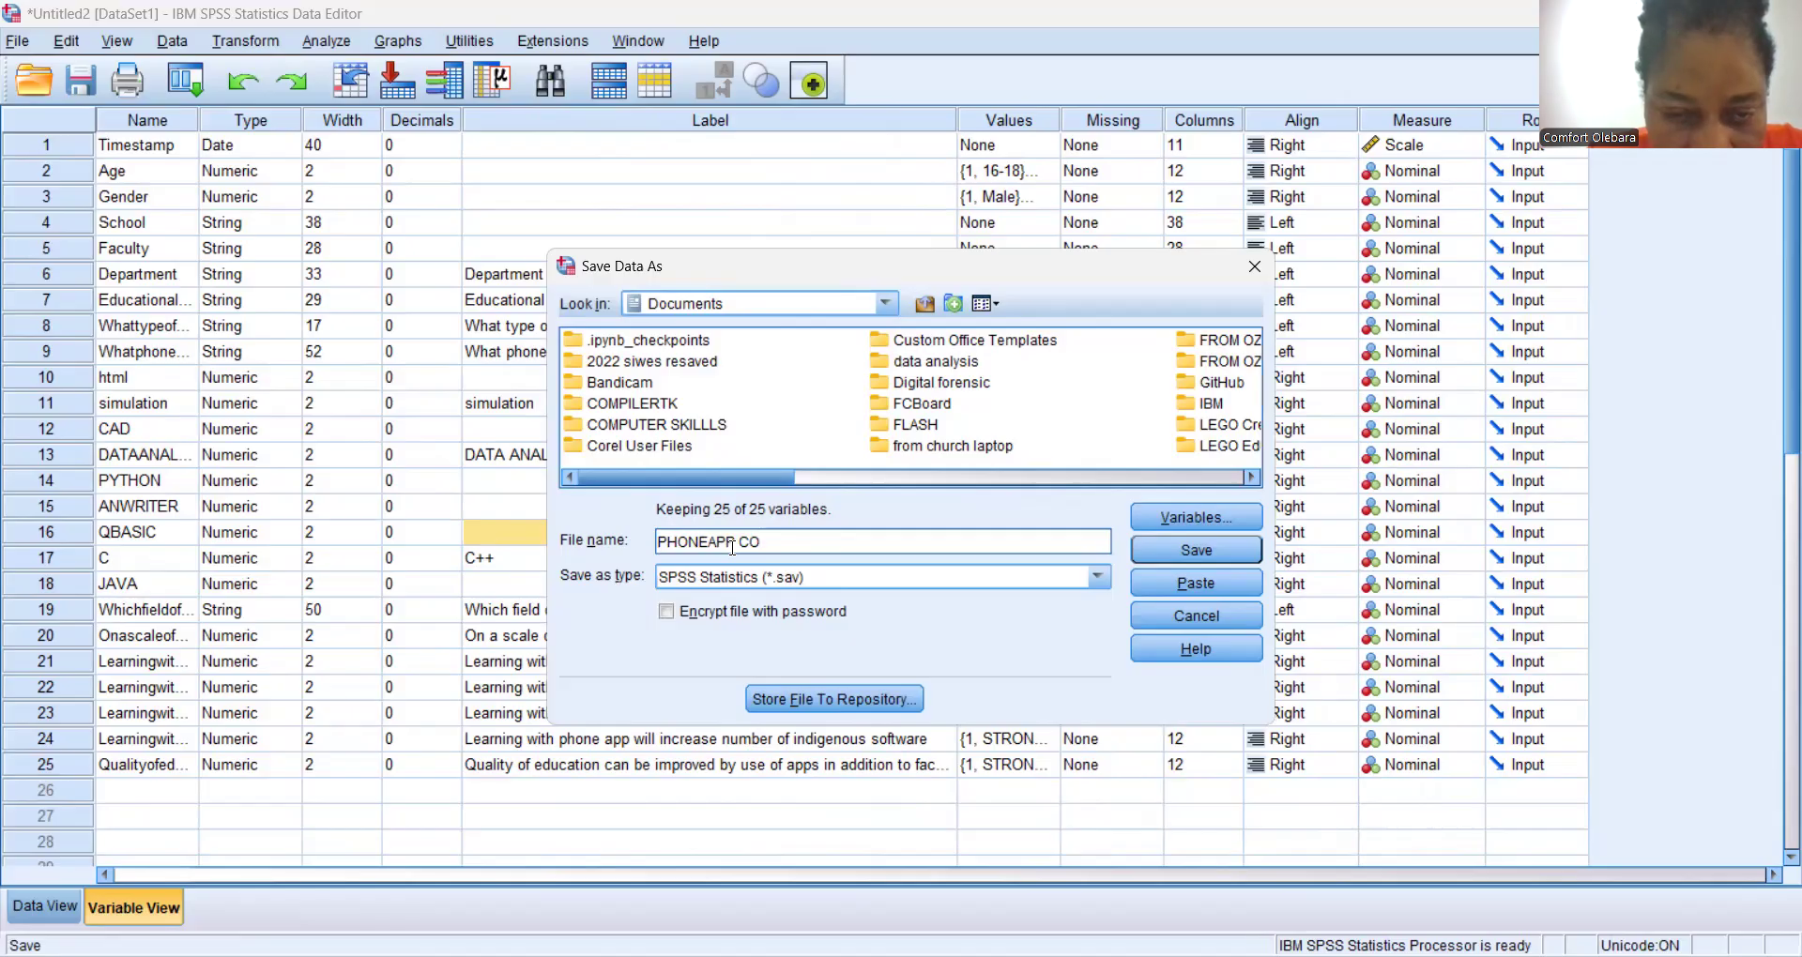
text(DE)
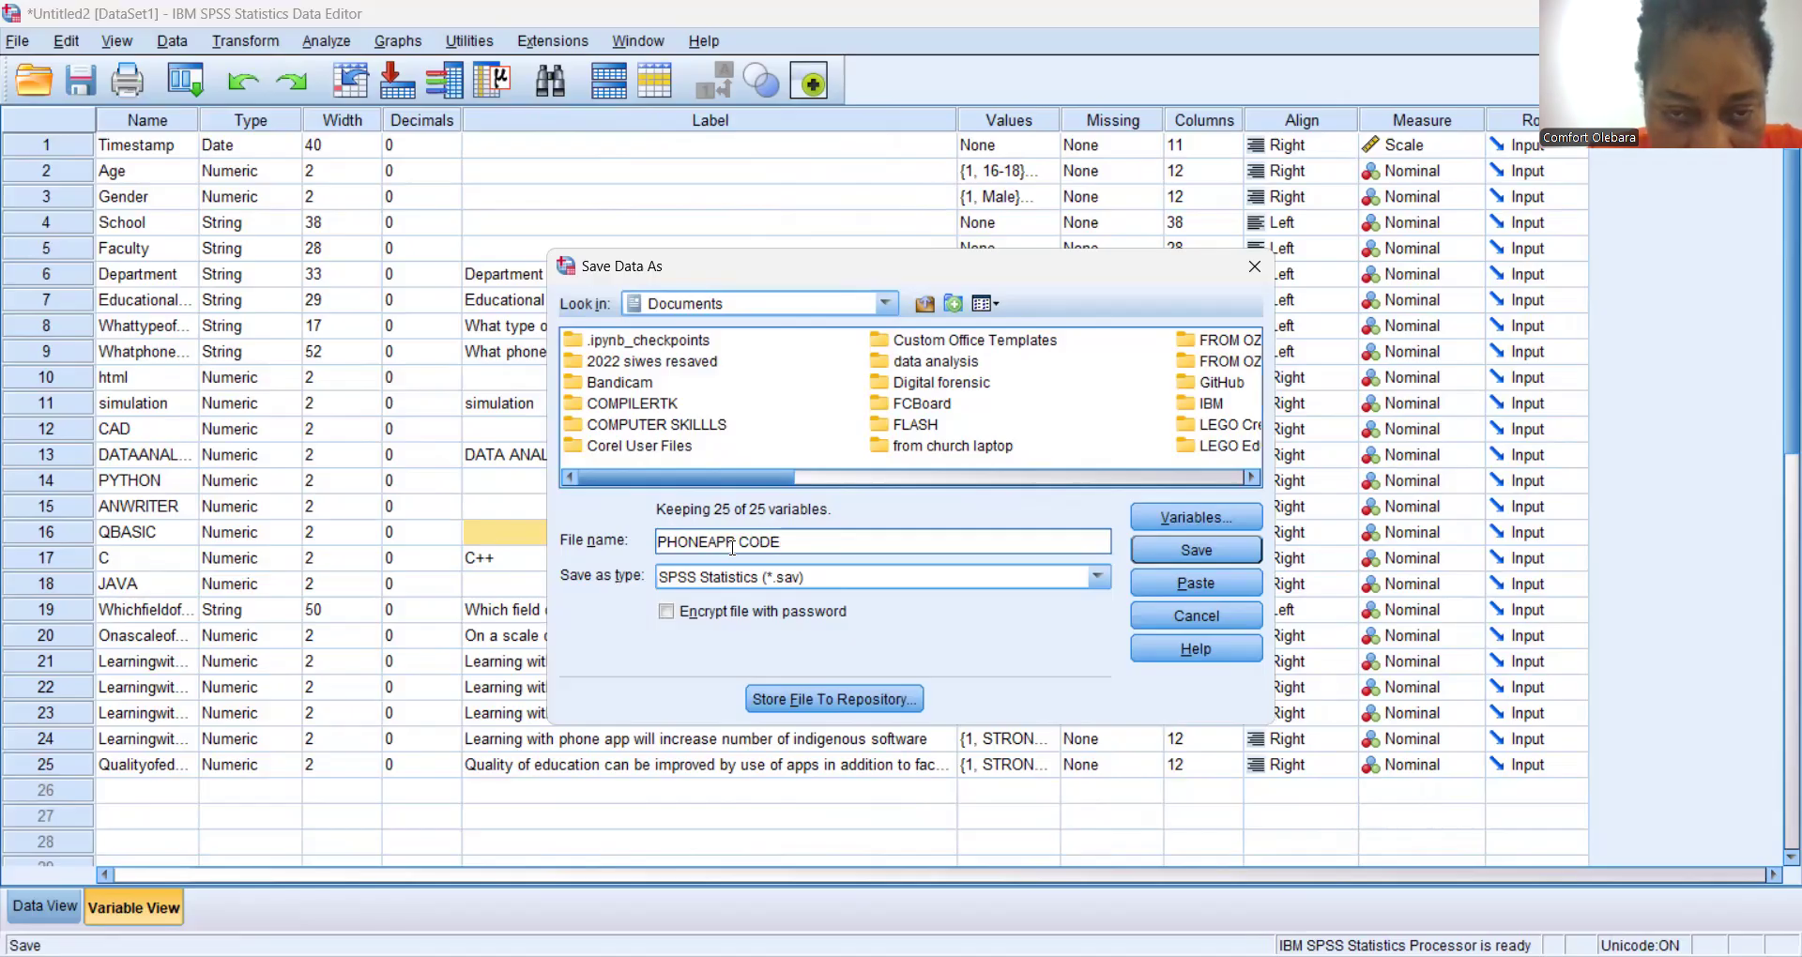
text(D)
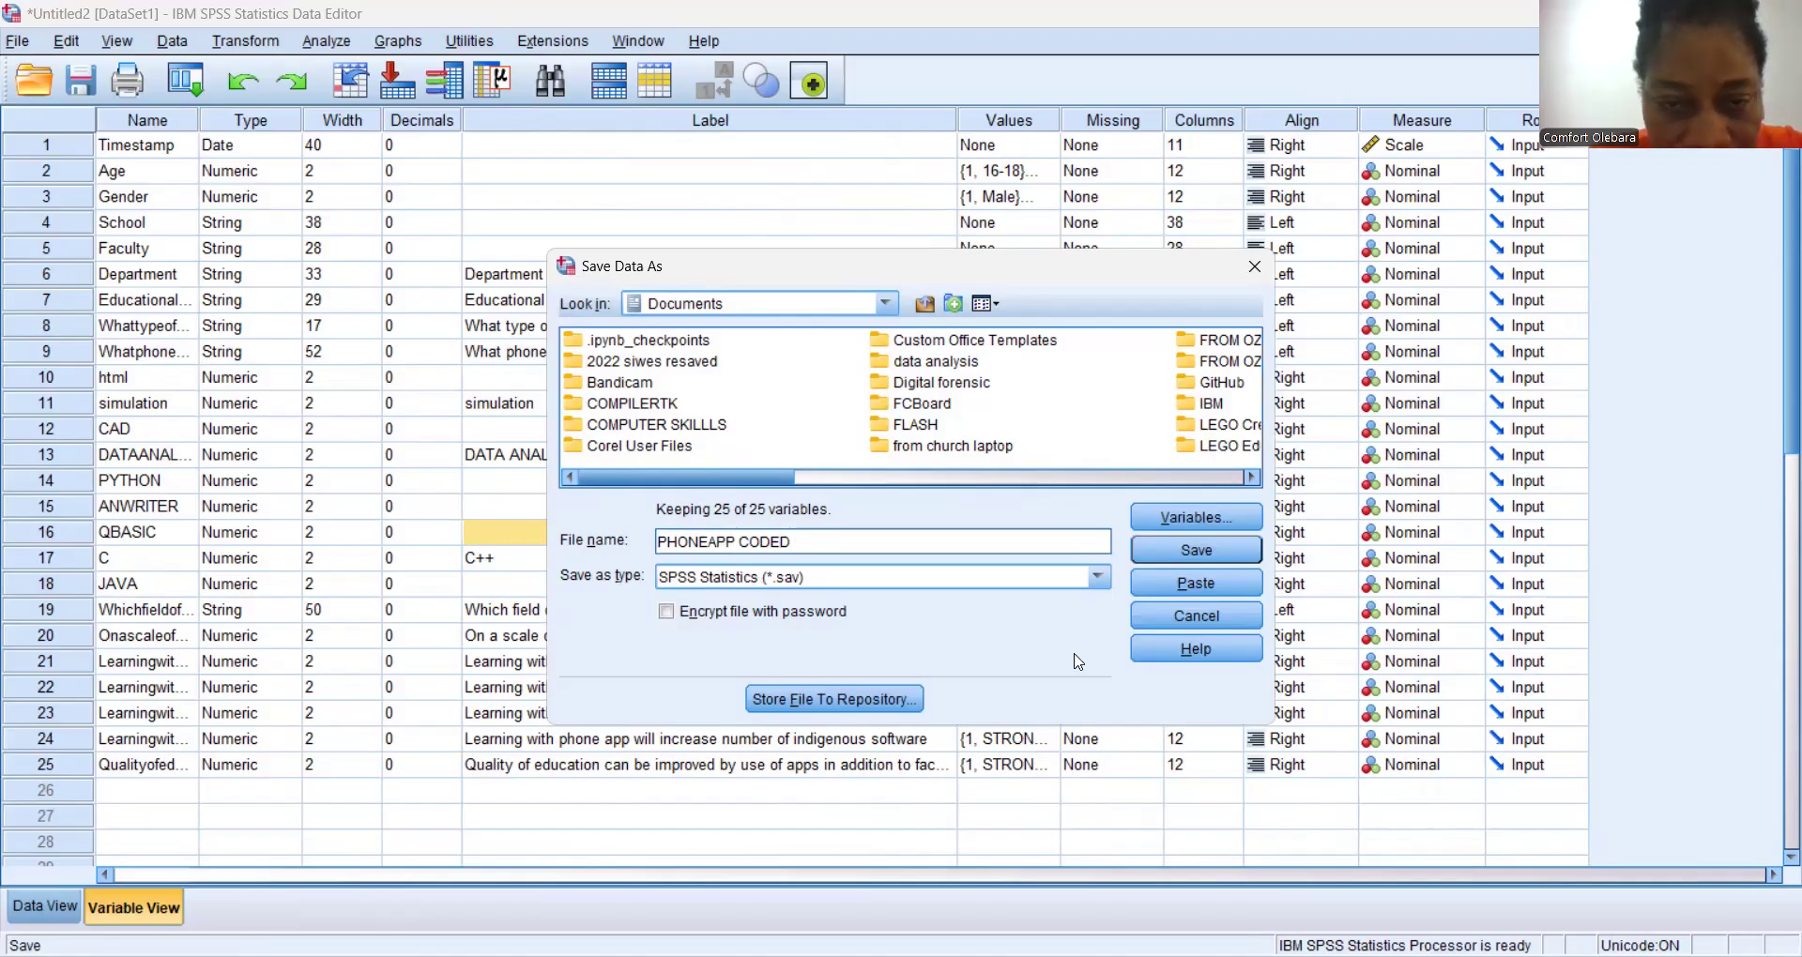
key(Return)
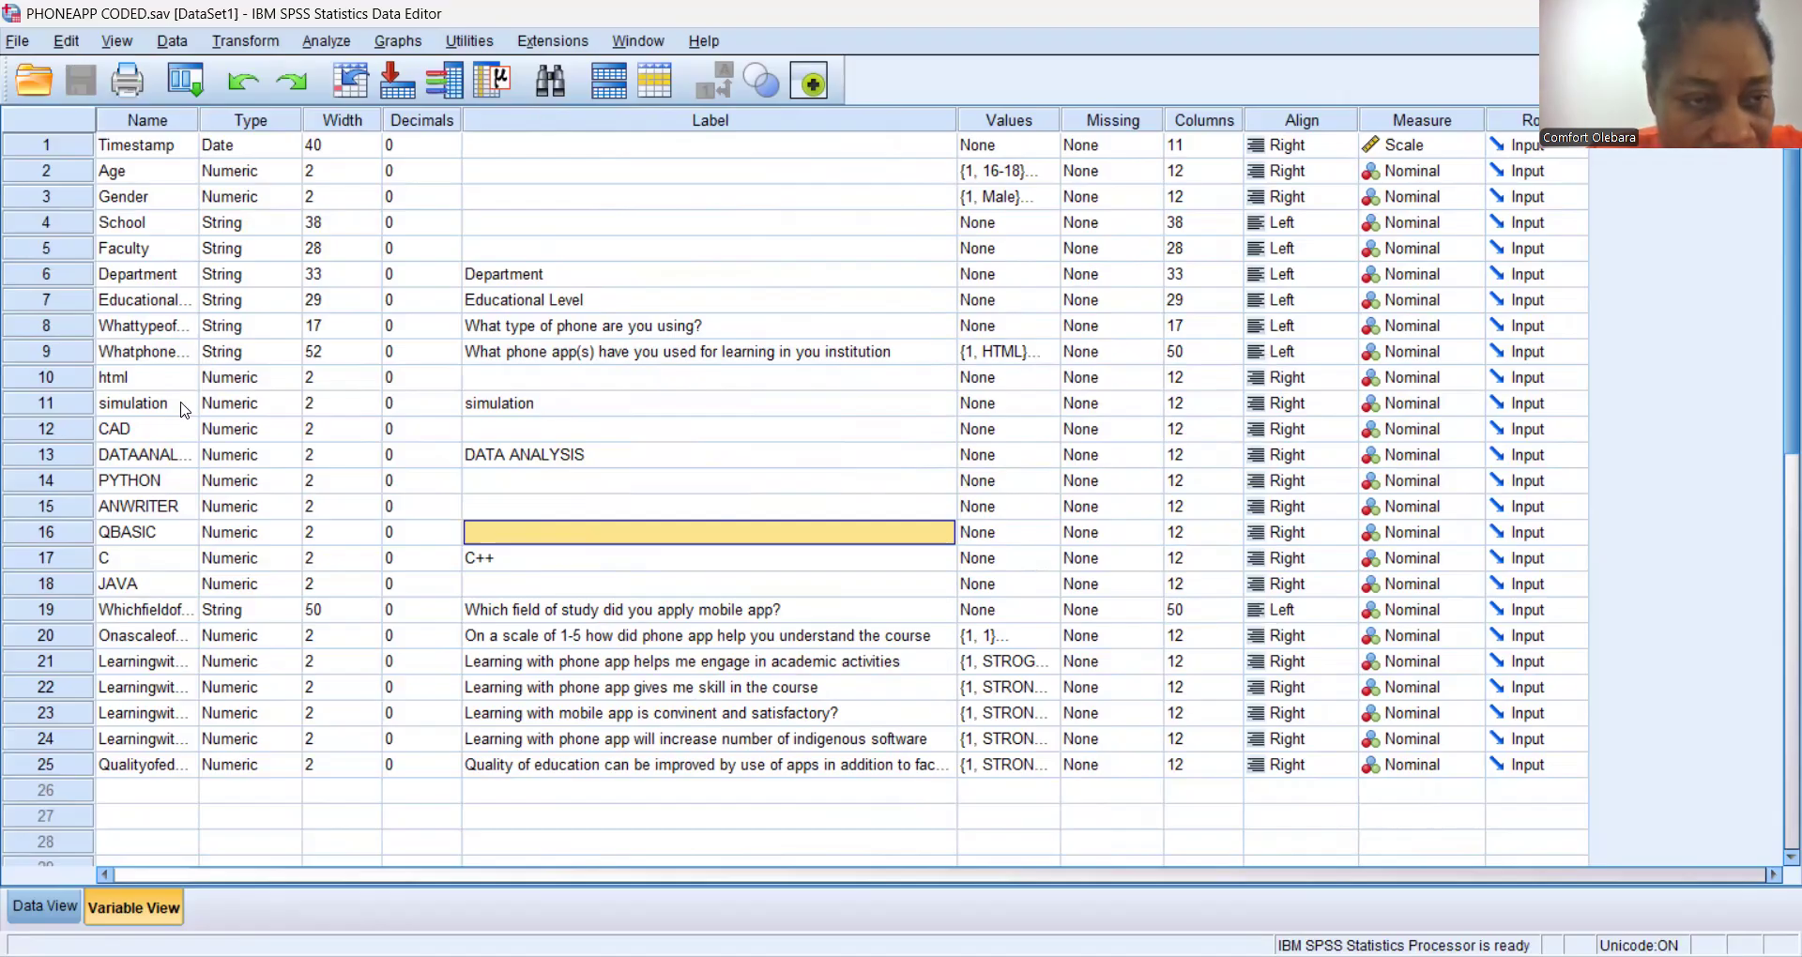
Copy the html variable's name into its empty label in row 10.
click(151, 385)
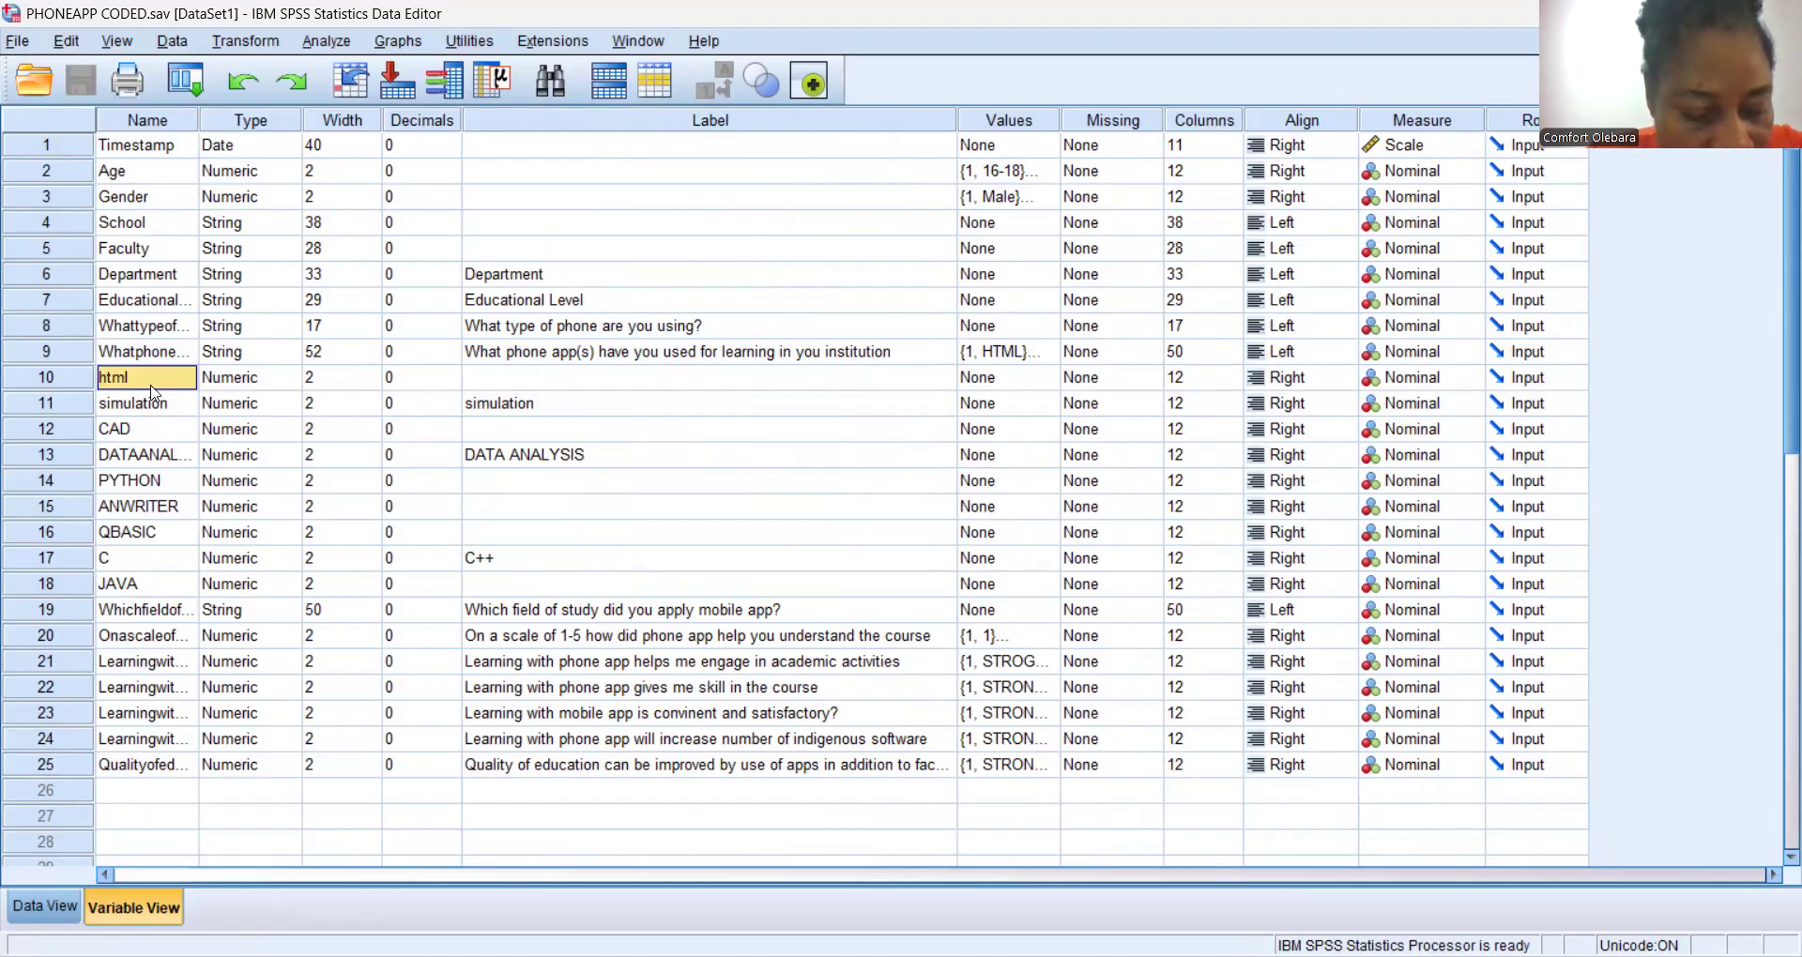
double_click(152, 383)
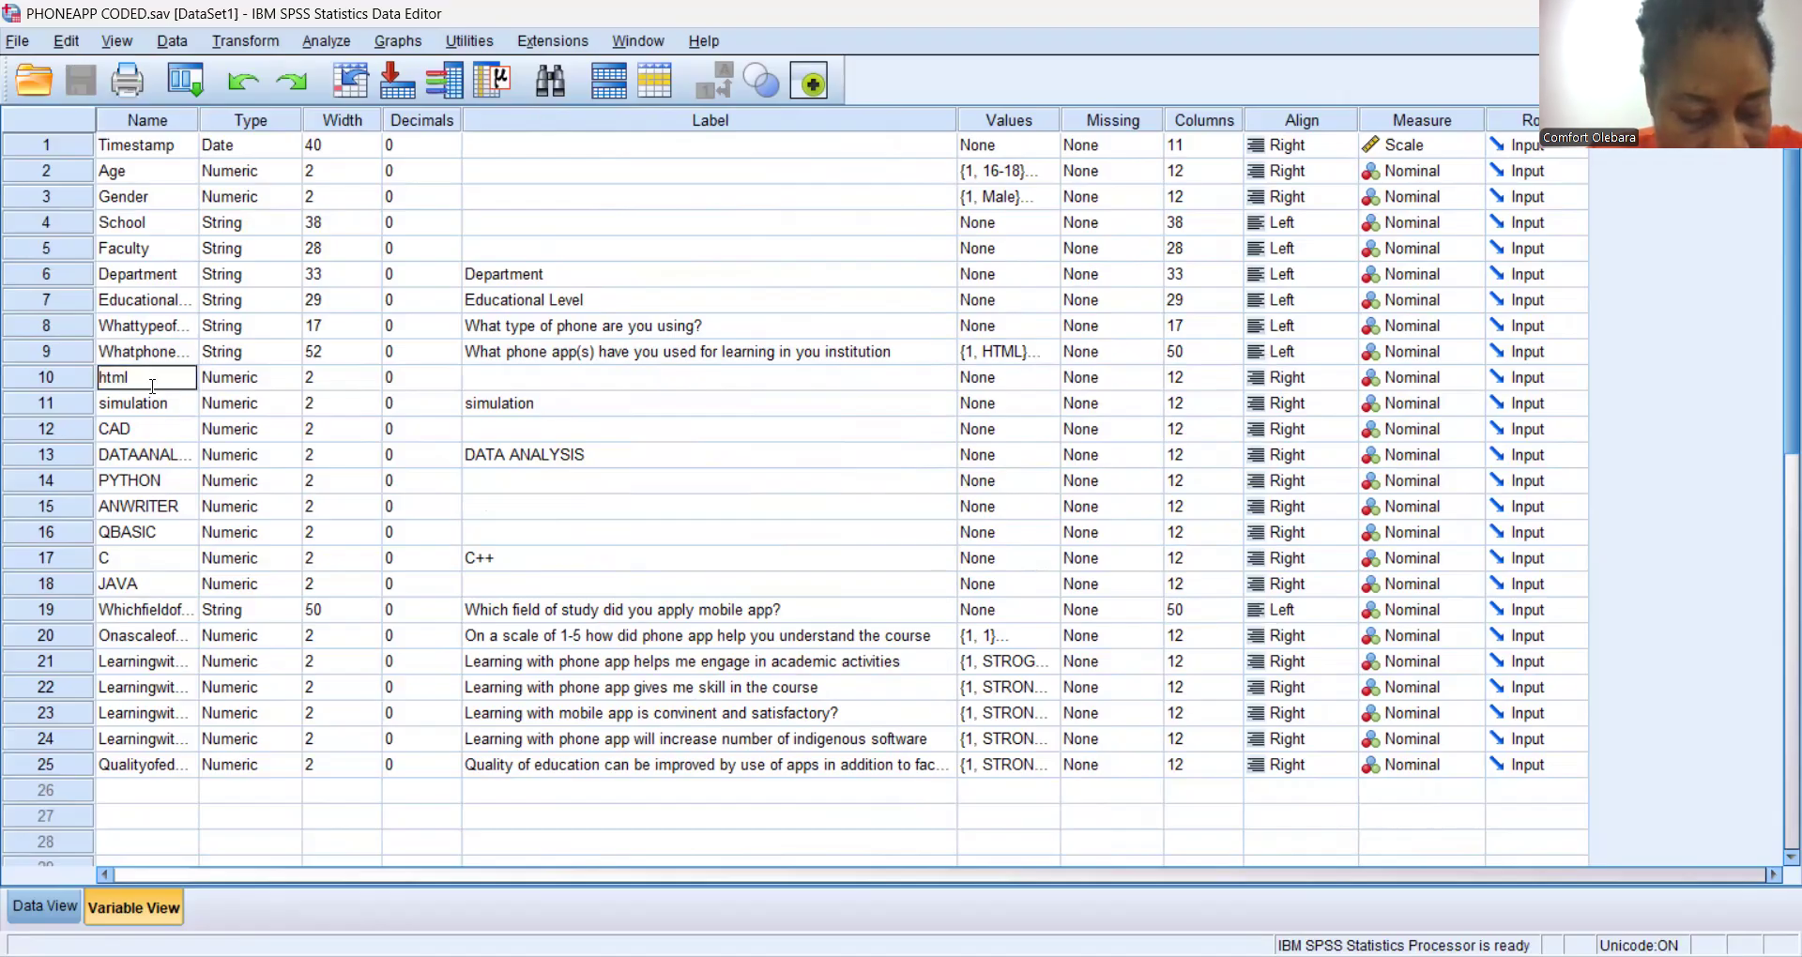
double_click(152, 385)
key(ctrl+c)
double_click(514, 375)
key(ctrl+v)
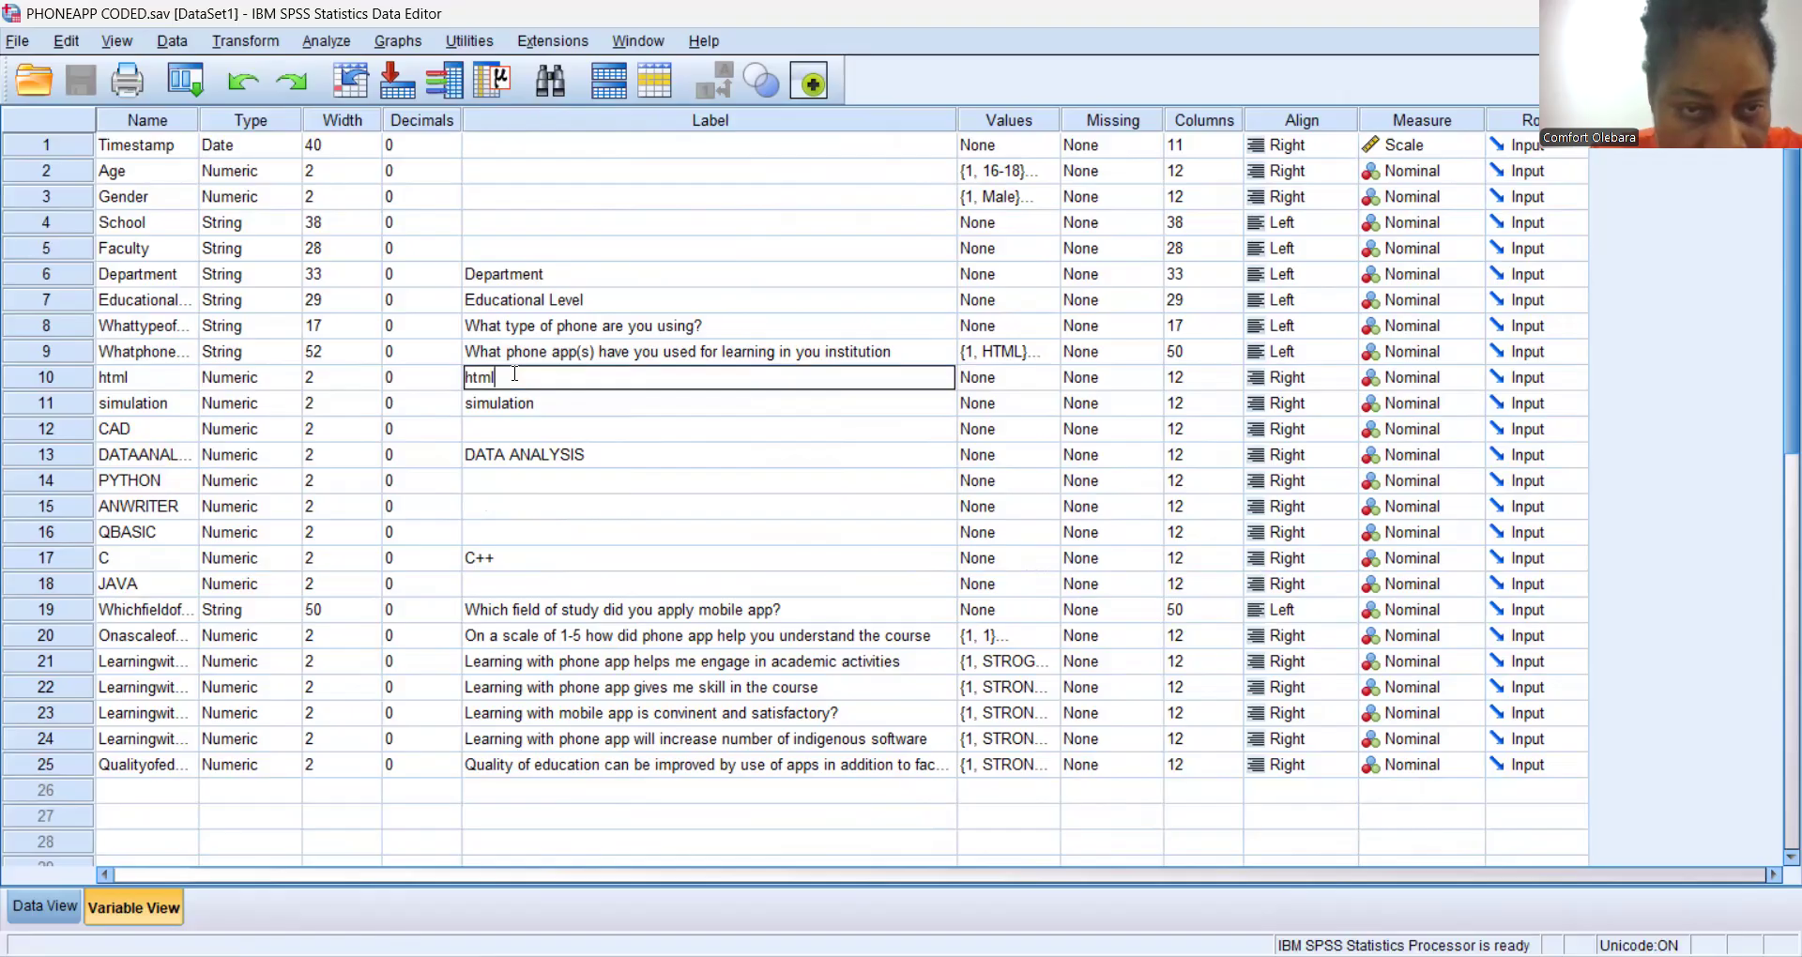
Copy the JAVA variable's name into its empty label in row 18.
double_click(154, 428)
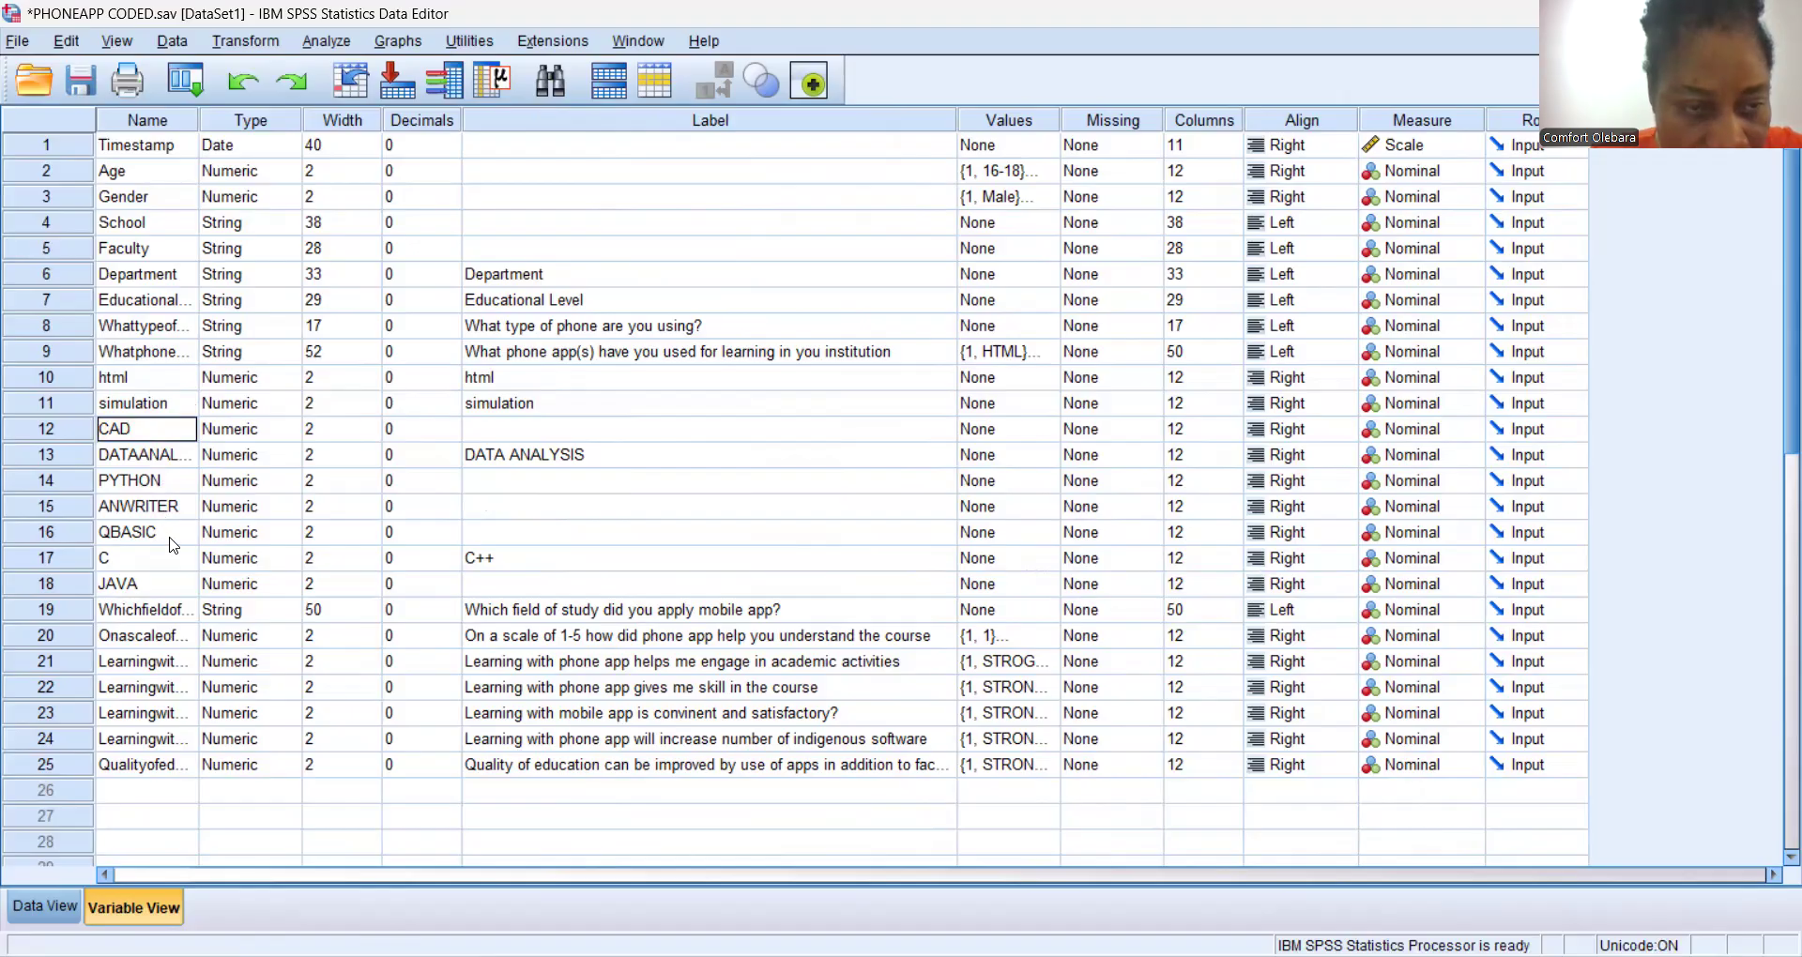
click(169, 582)
double_click(167, 576)
key(ctrl+c)
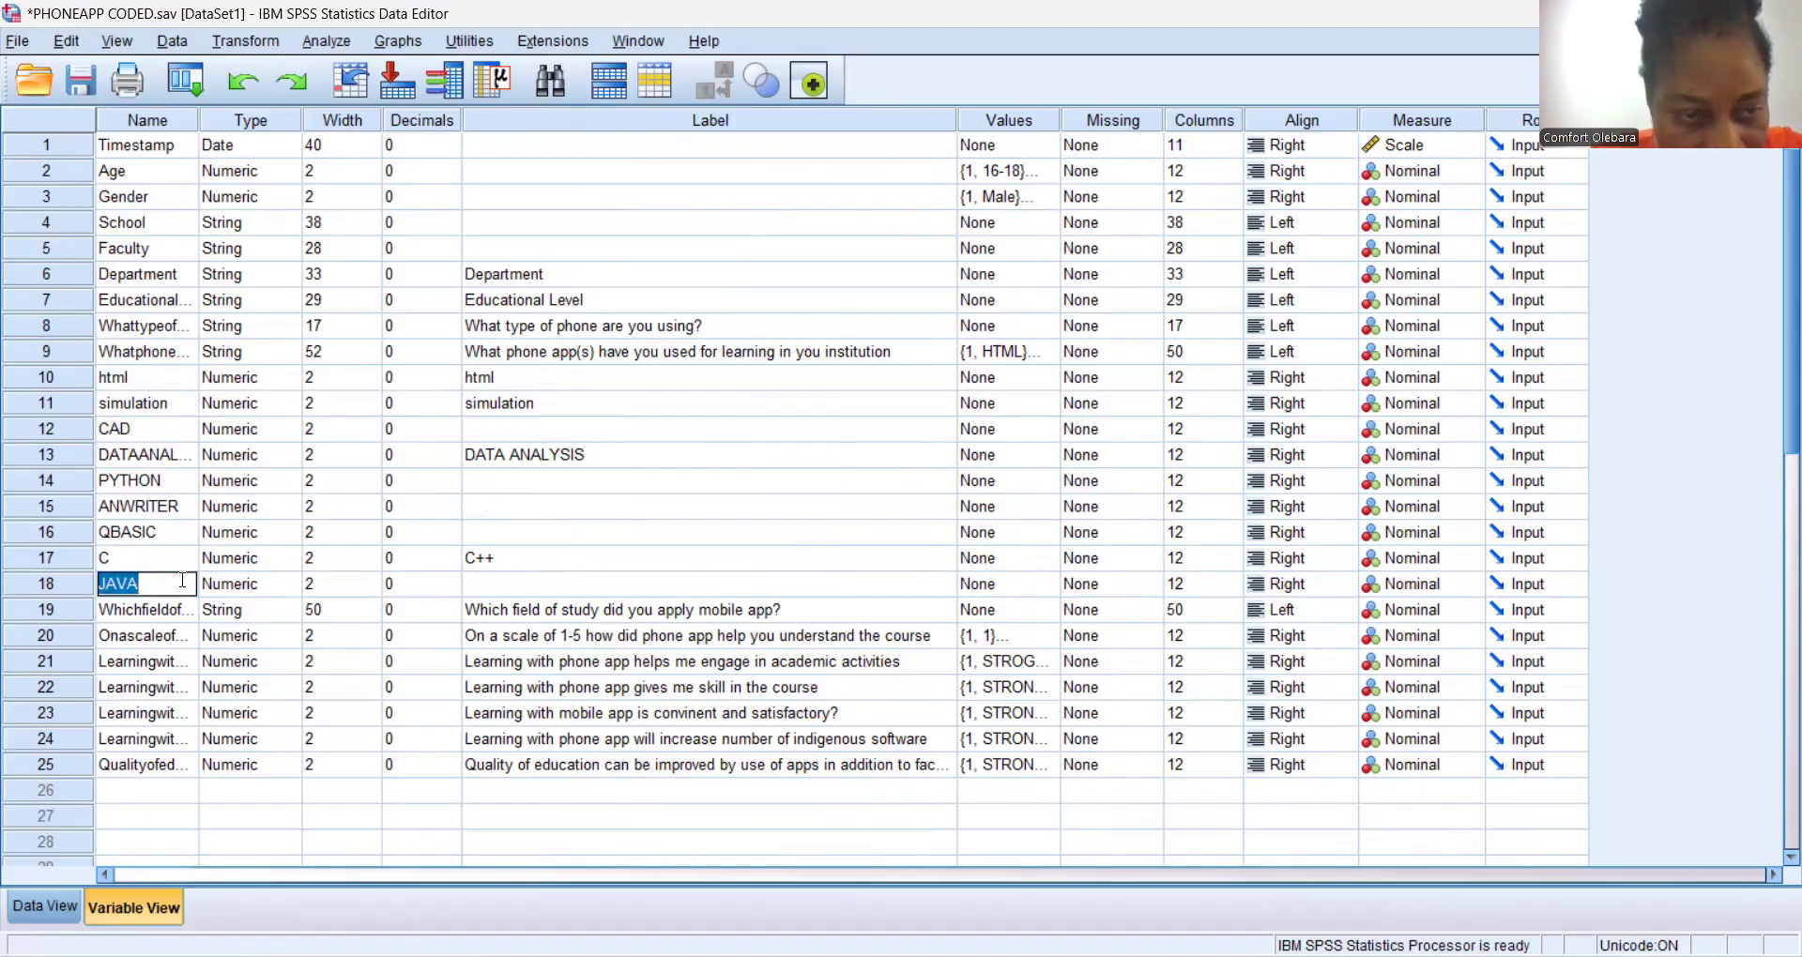
click(521, 583)
key(ctrl+v)
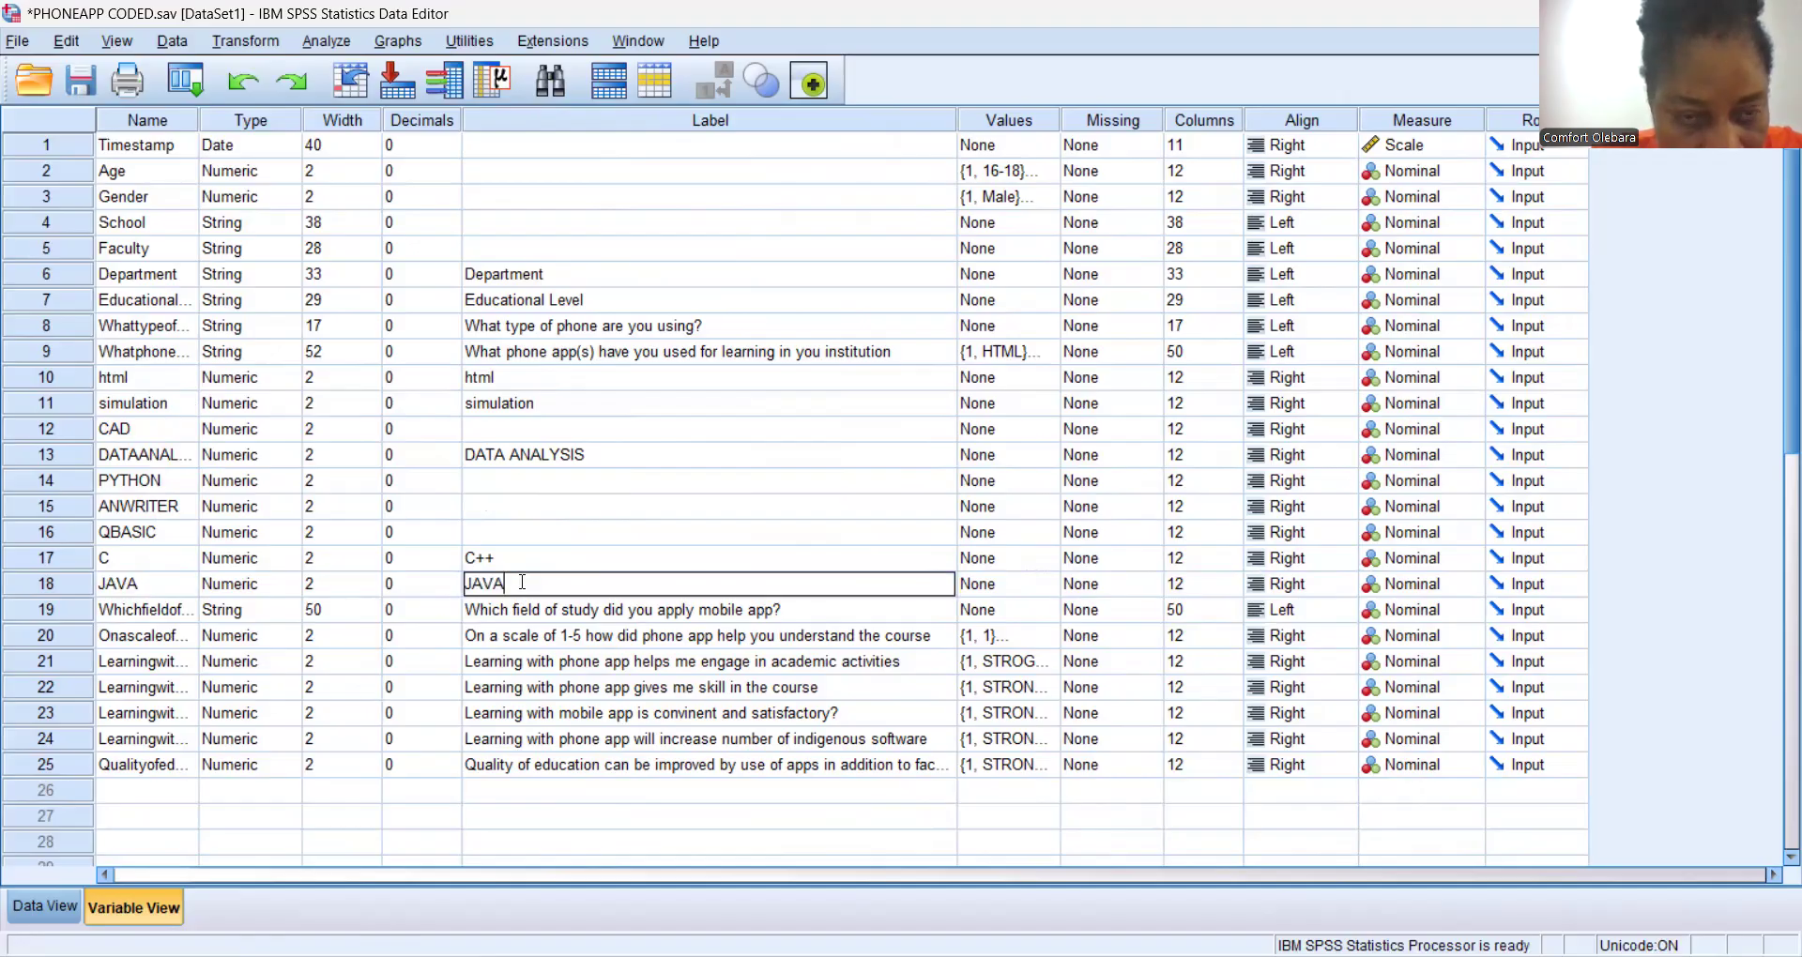
Copy the QBASIC variable's name into its empty label in row 16.
double_click(173, 533)
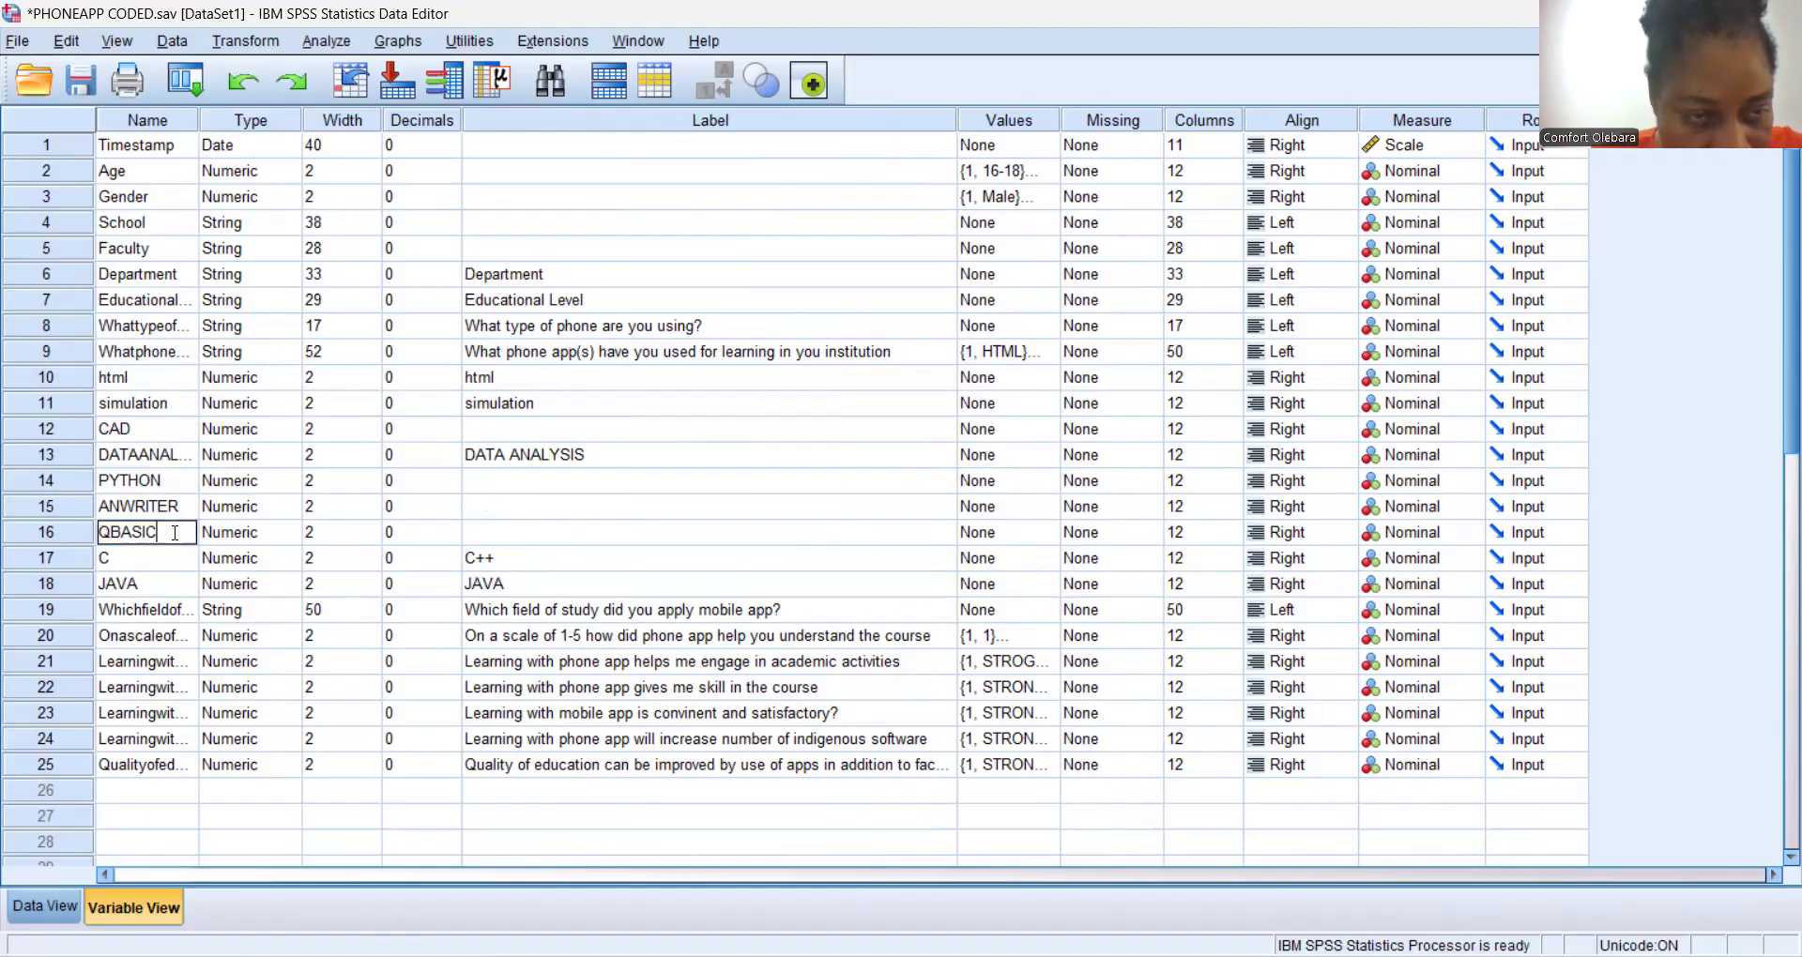
double_click(175, 533)
key(ctrl+c)
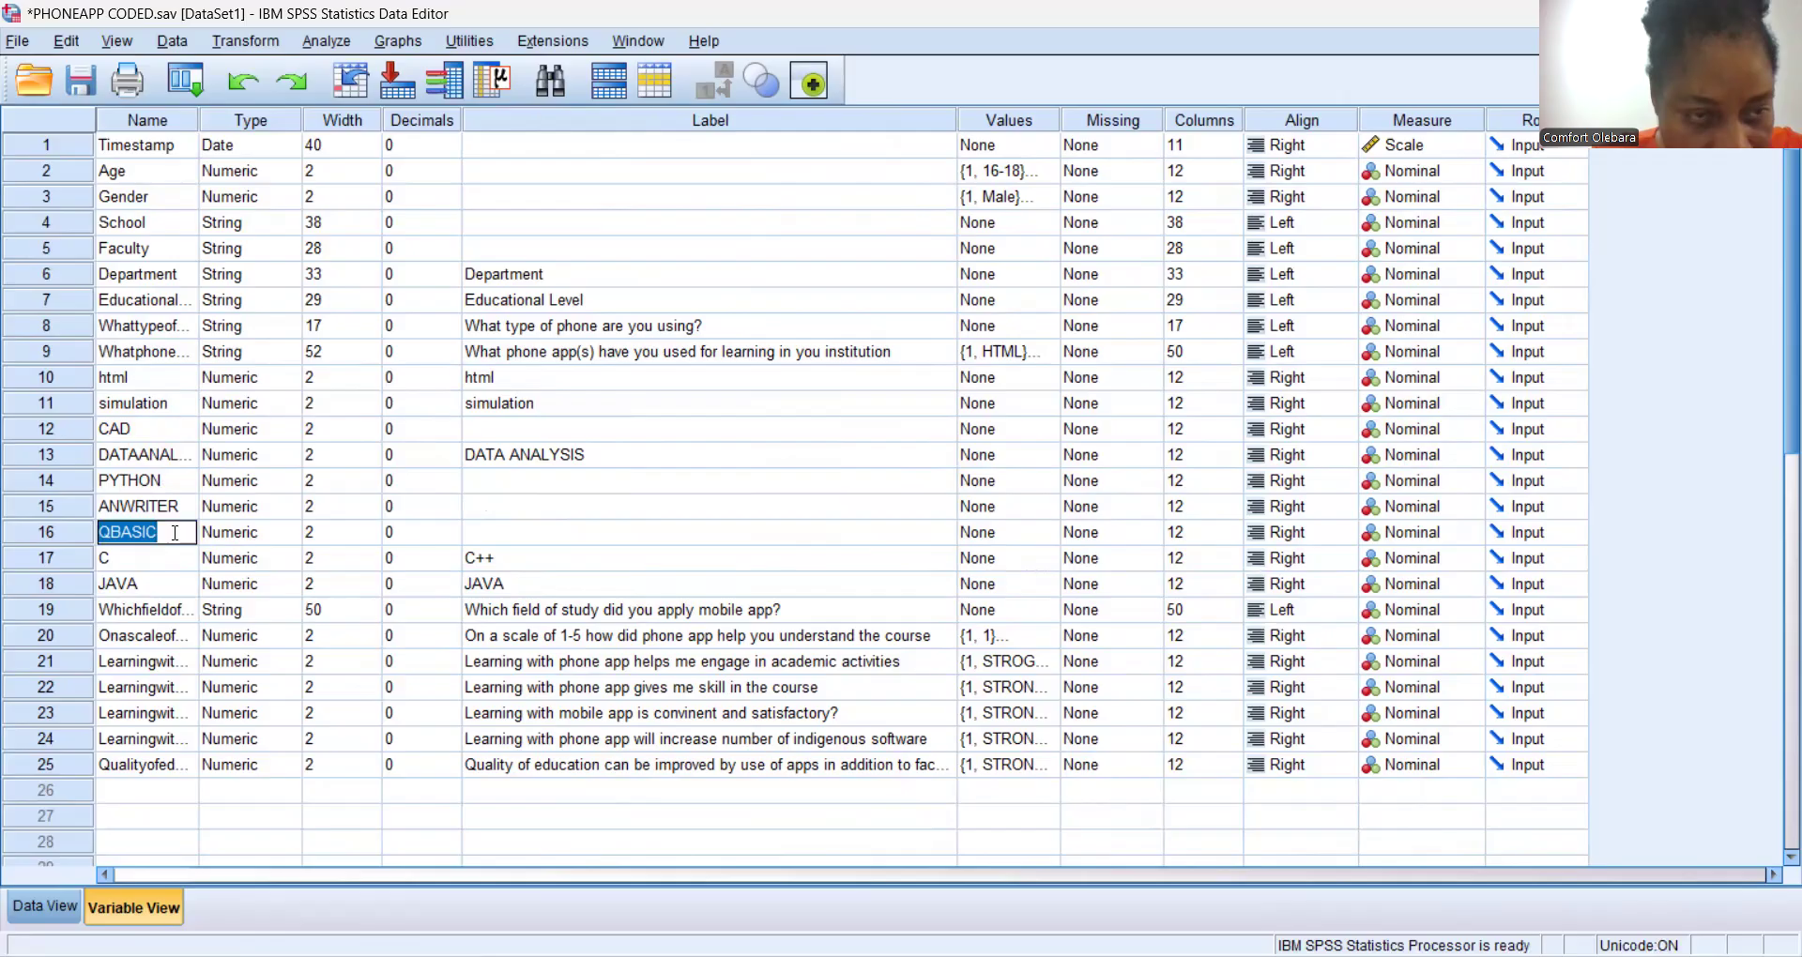
click(525, 540)
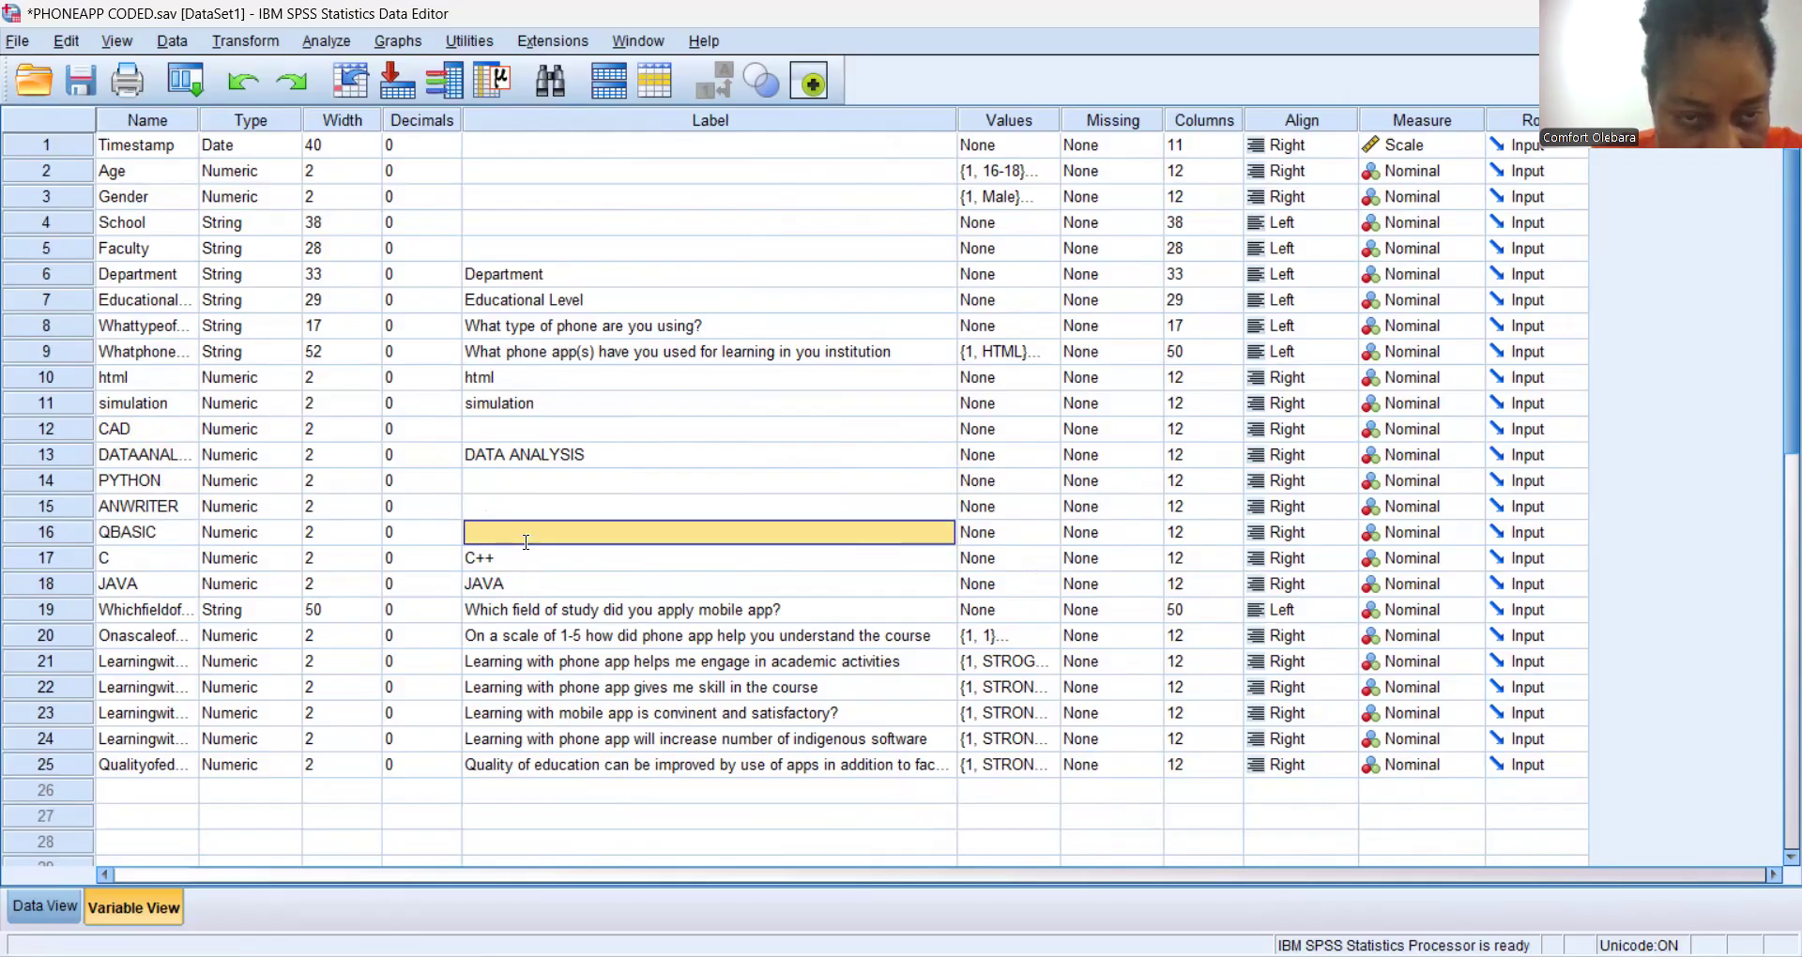
double_click(526, 547)
key(ctrl+v)
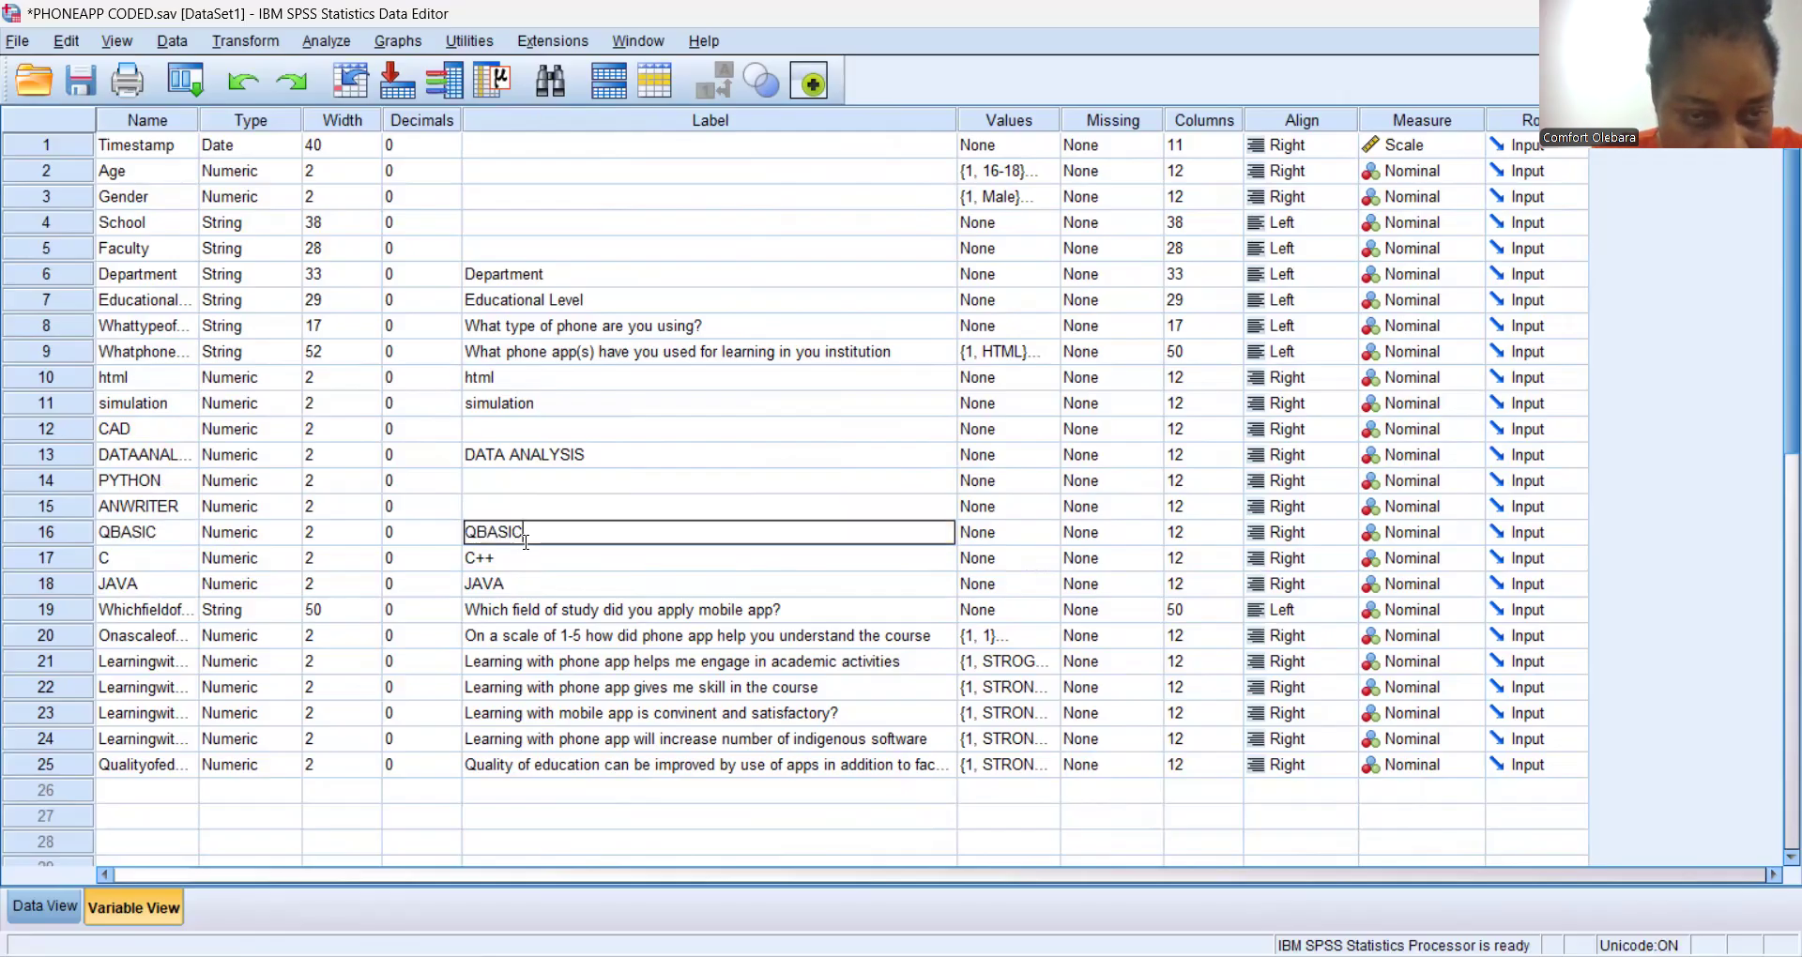
Enter "PYTHON" as the label of the PYTHON variable in row 14.
click(146, 481)
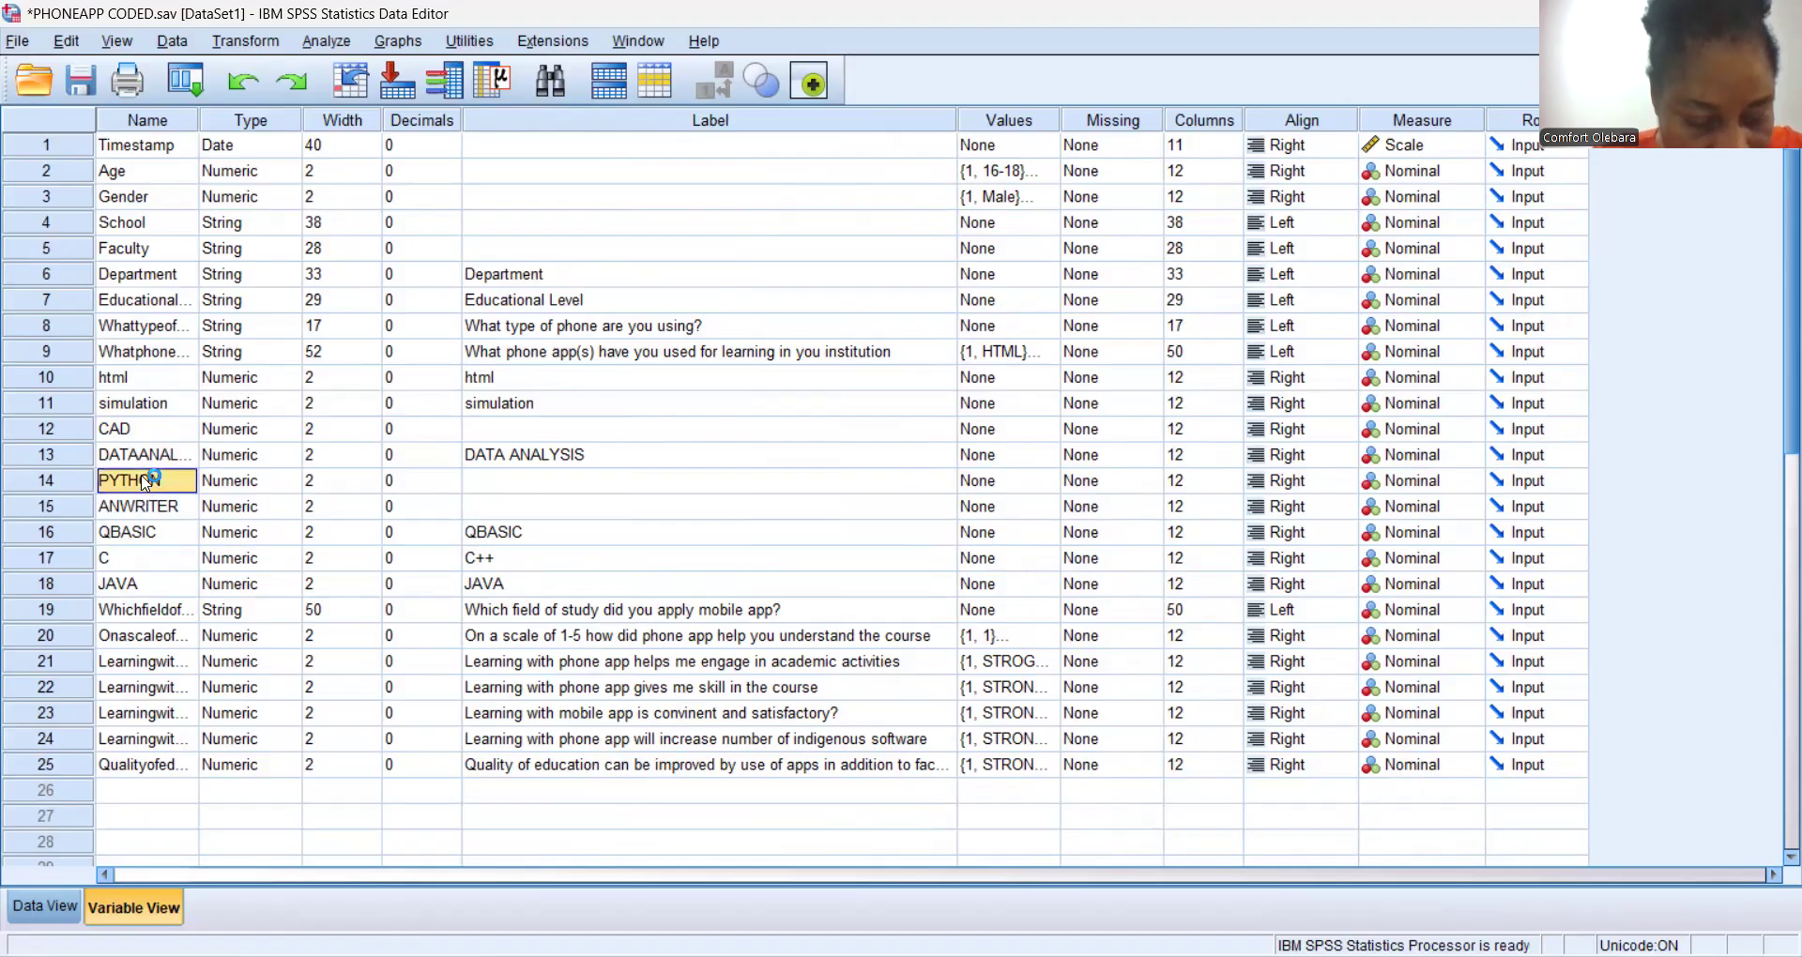
key(shift+Down)
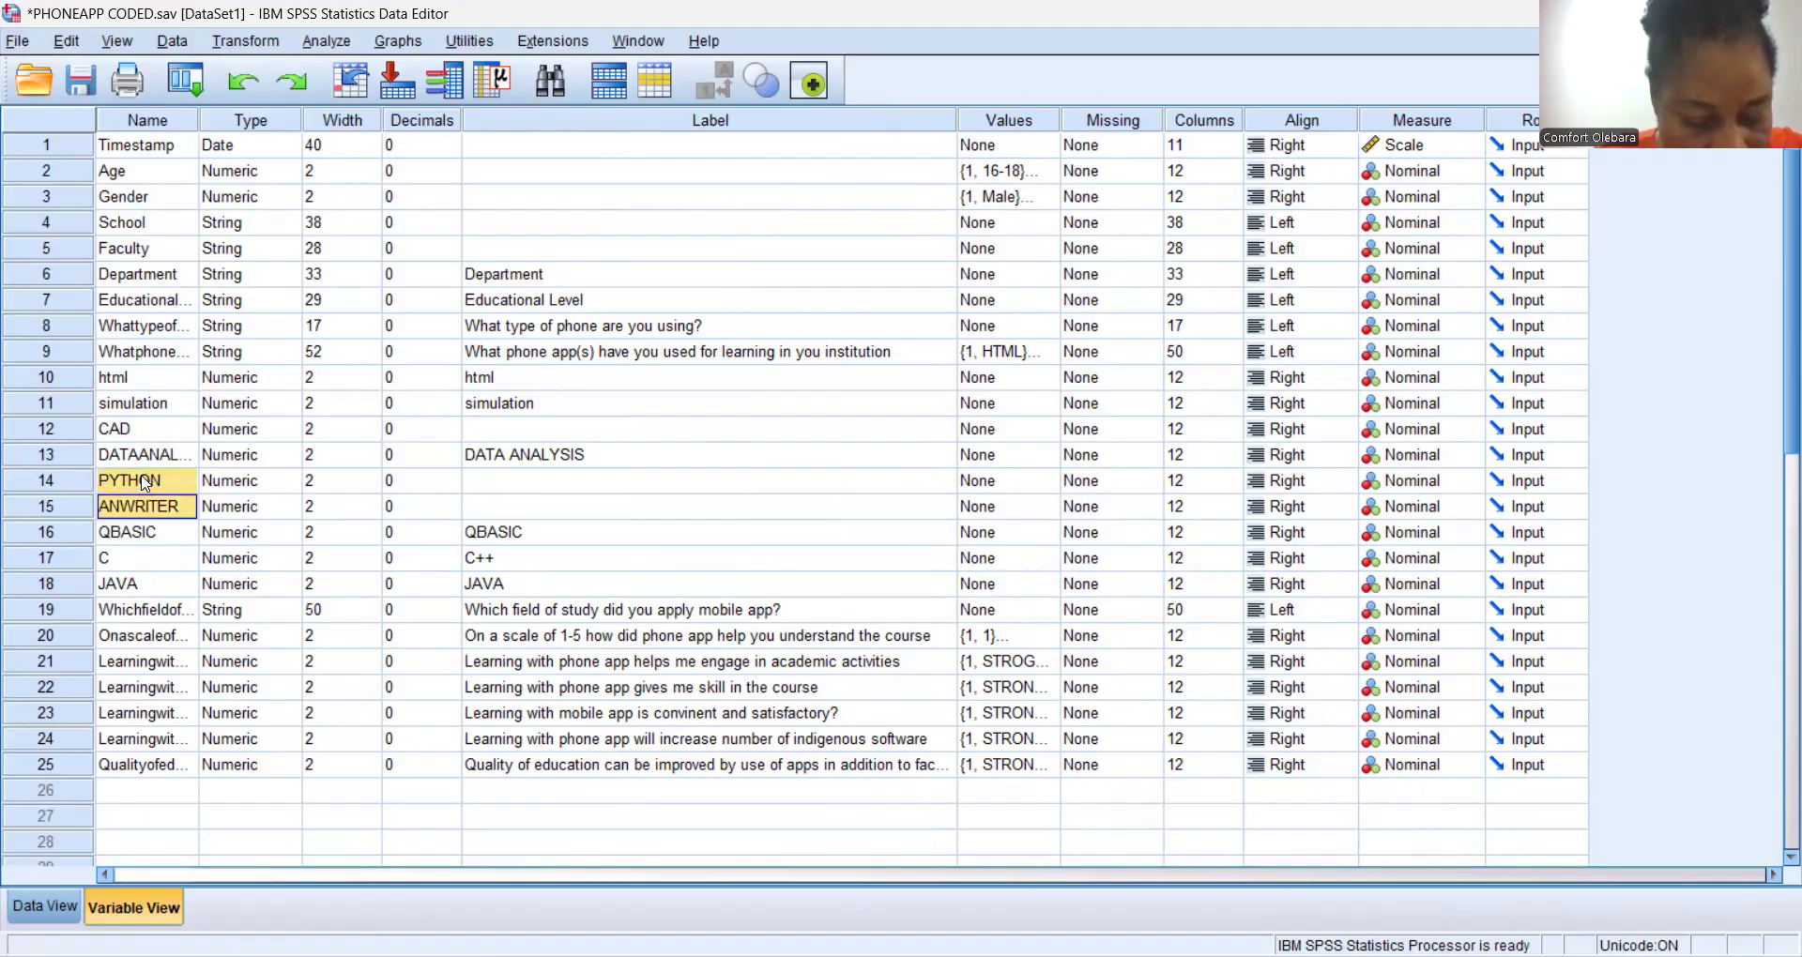
click(480, 485)
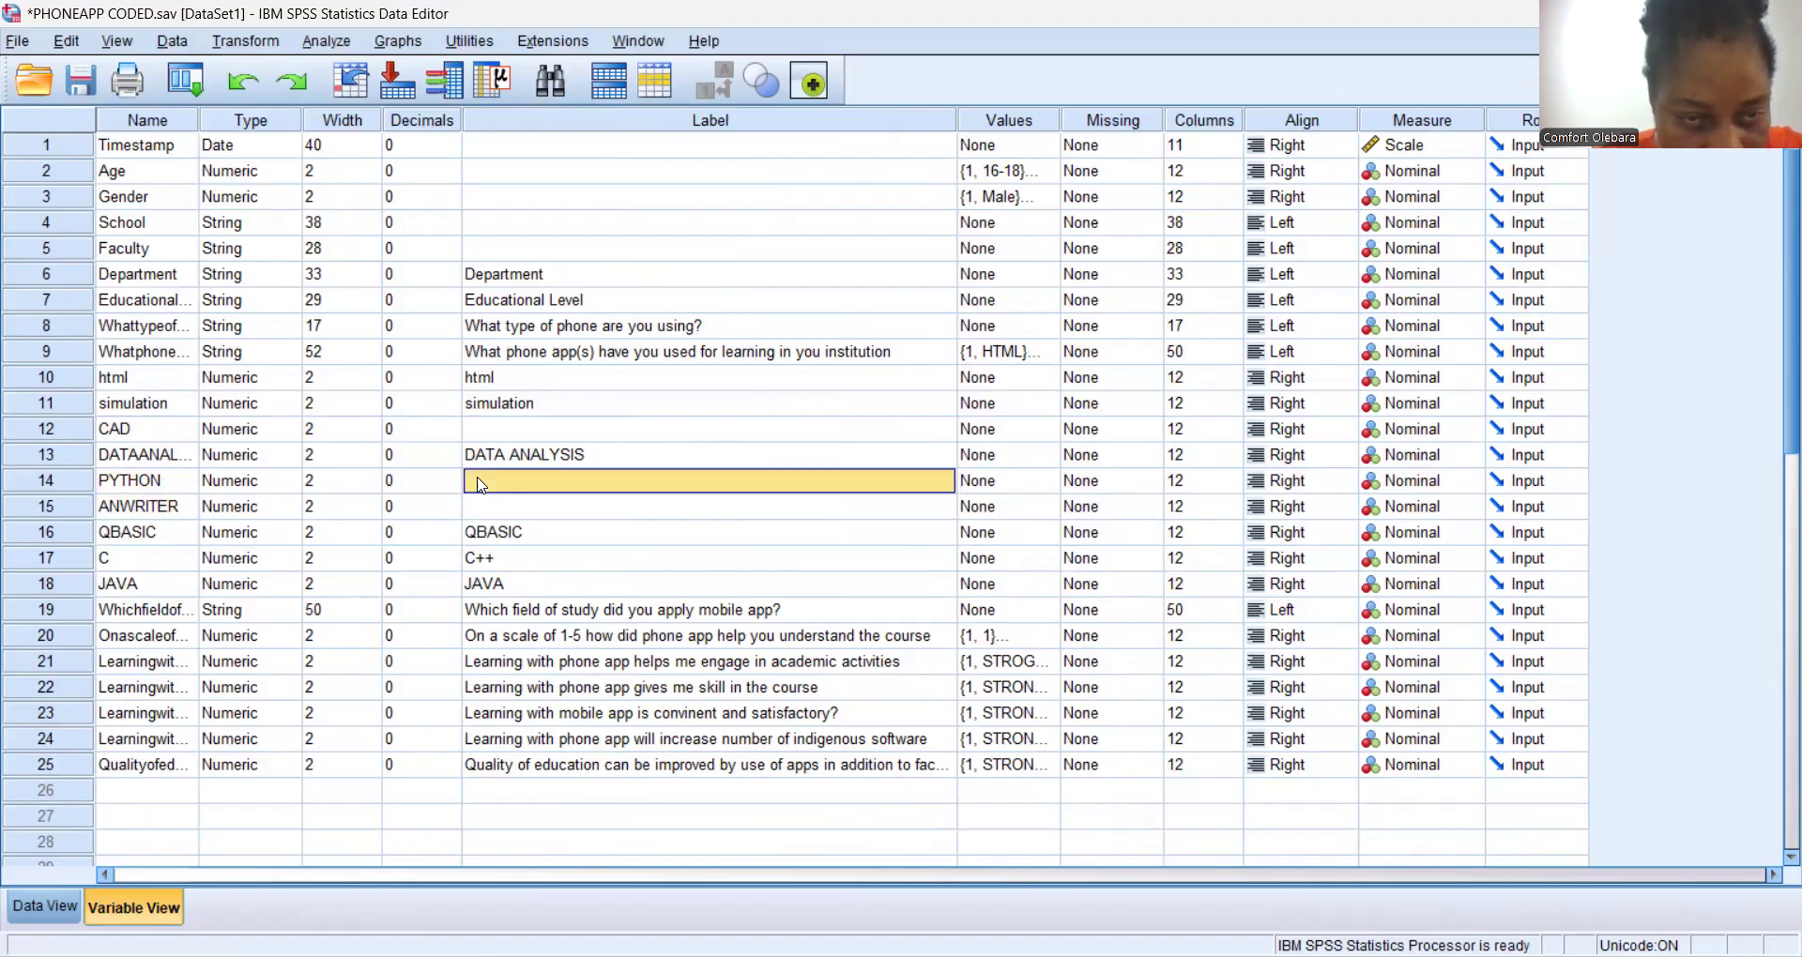
text(PYTHON)
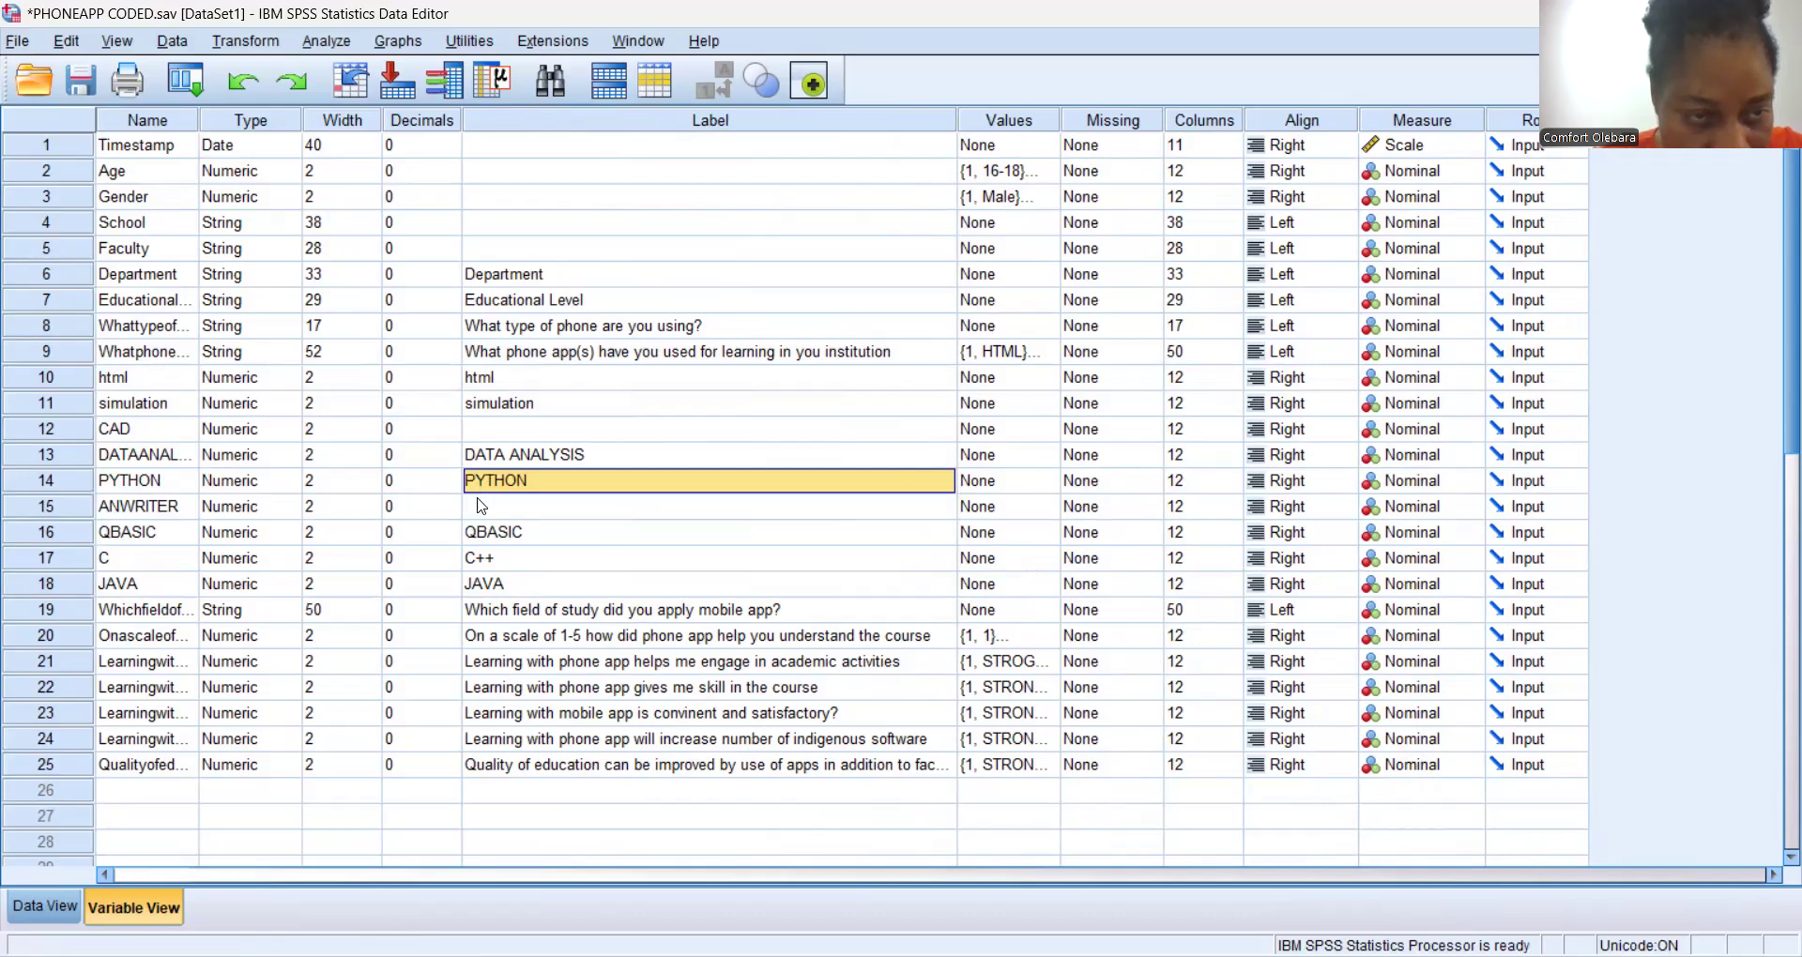
Copy the ANWRITER variable's name into its empty label in row 15.
double_click(144, 511)
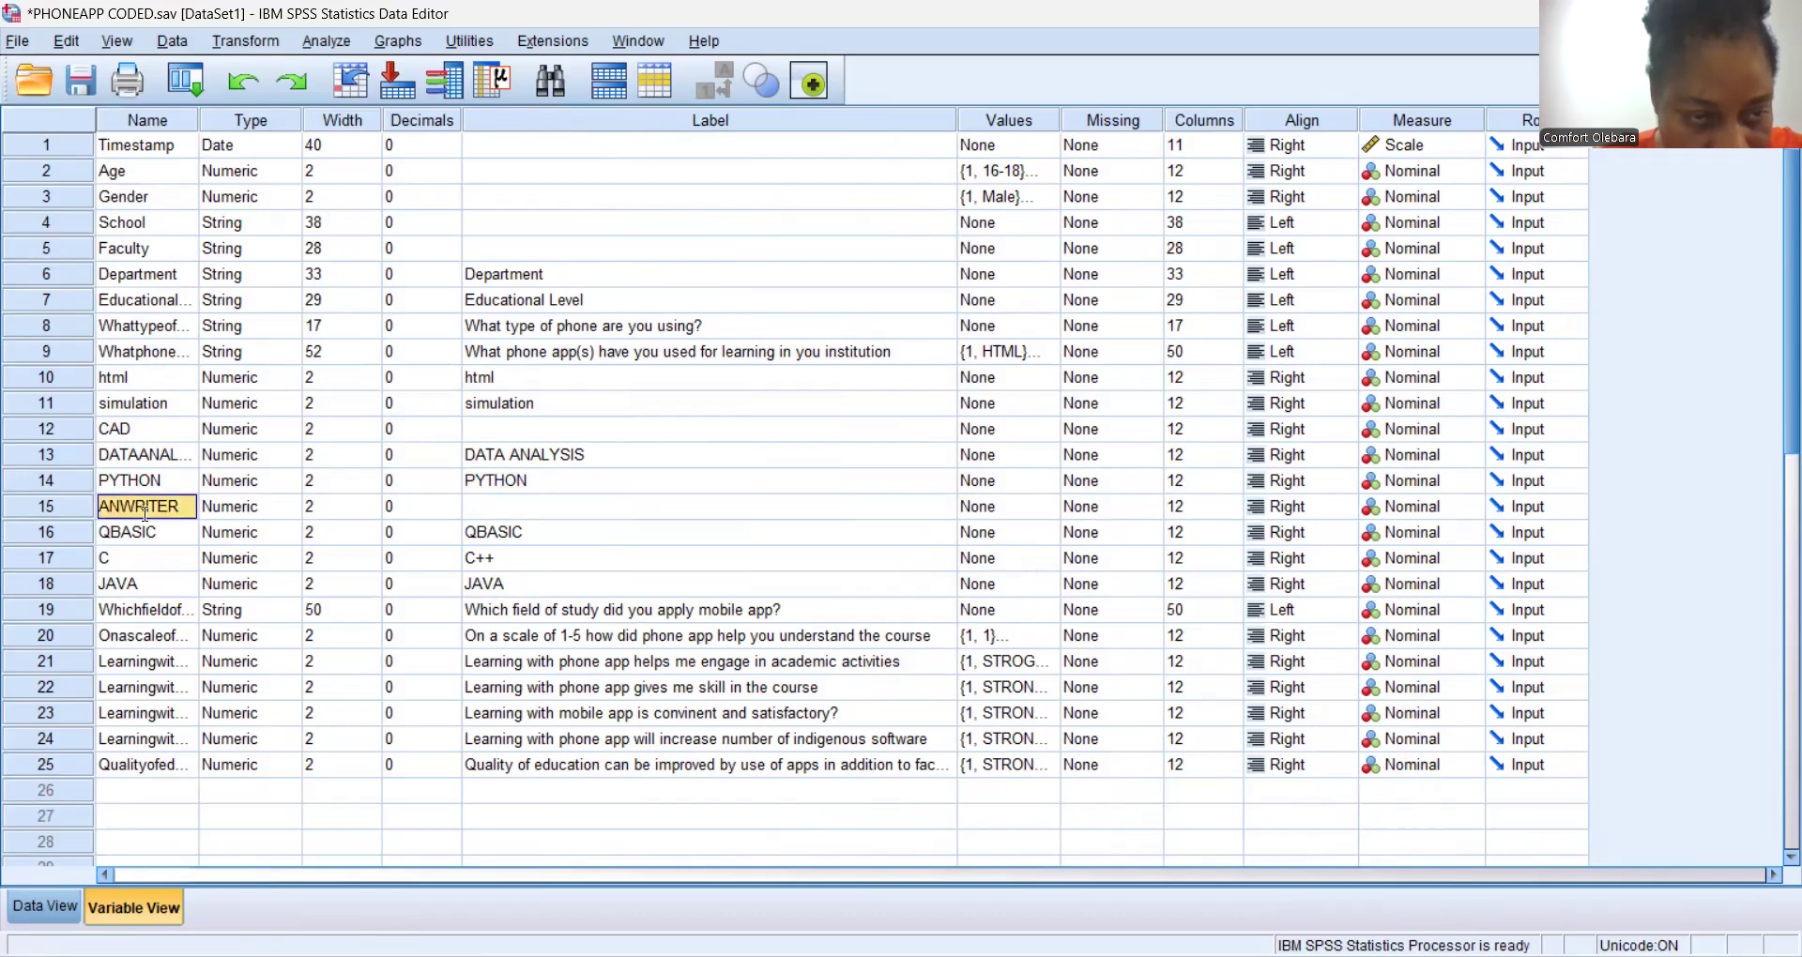
double_click(144, 511)
key(ctrl+c)
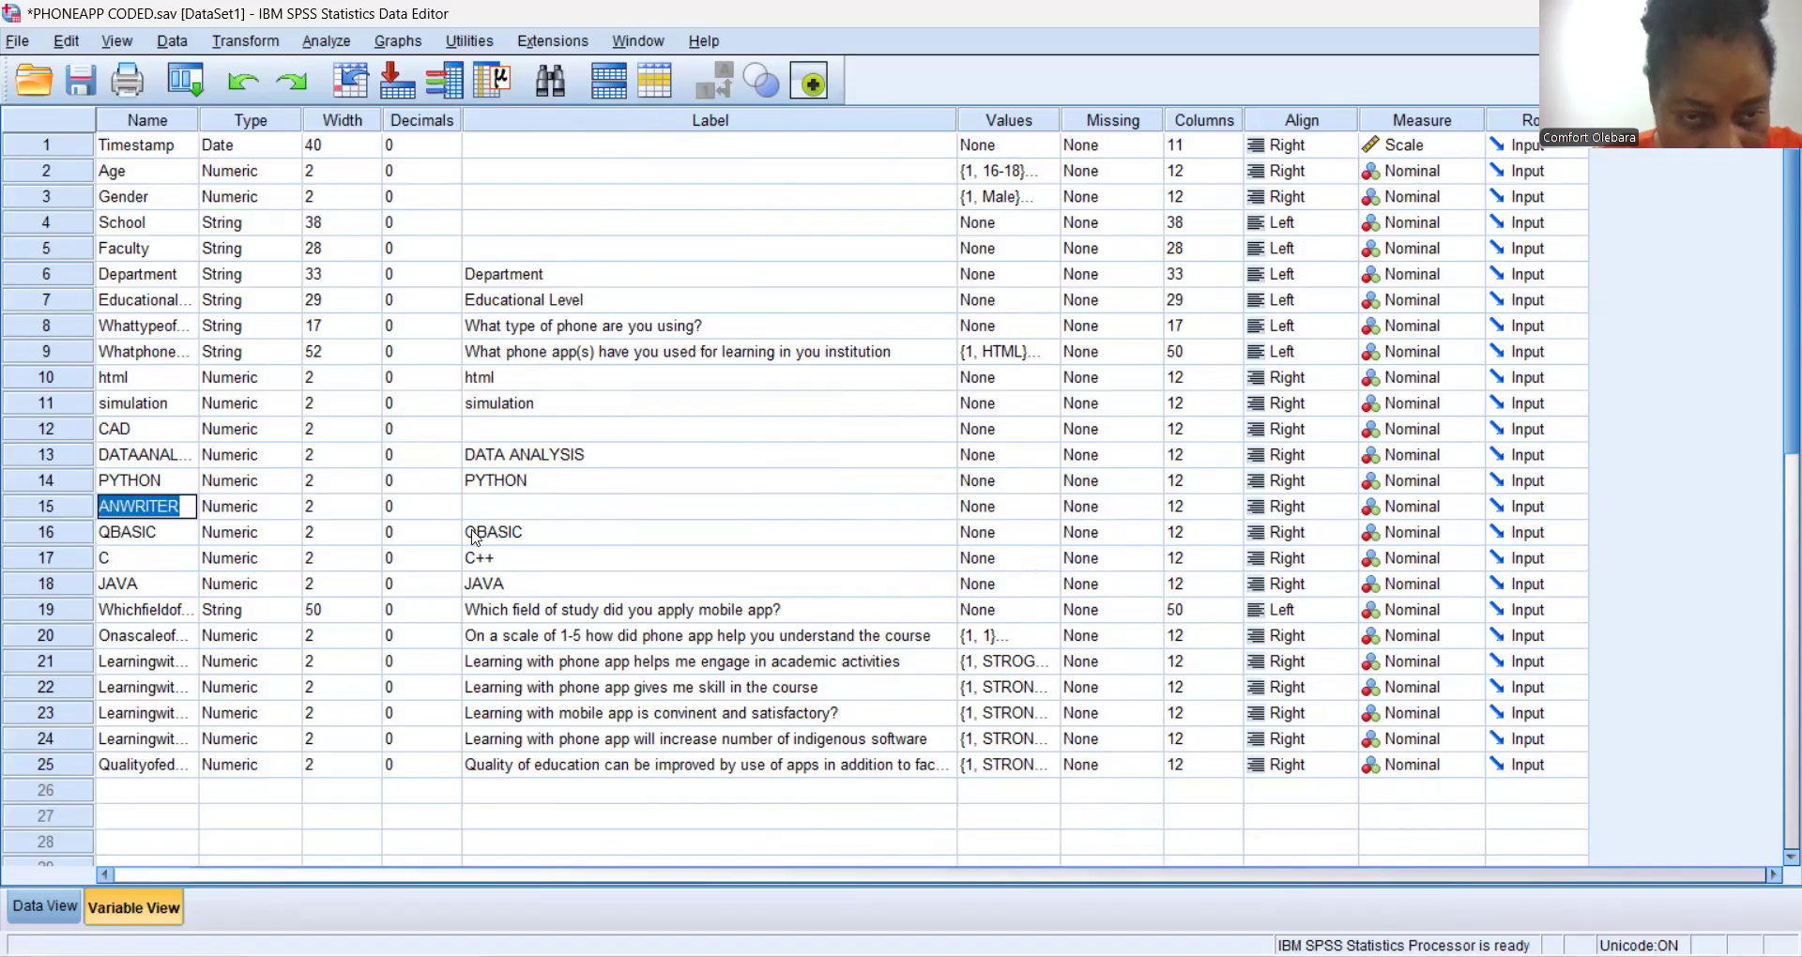
click(561, 506)
key(ctrl+v)
Copy the CAD variable's name into its empty label in row 12.
double_click(180, 428)
double_click(180, 428)
key(ctrl+c)
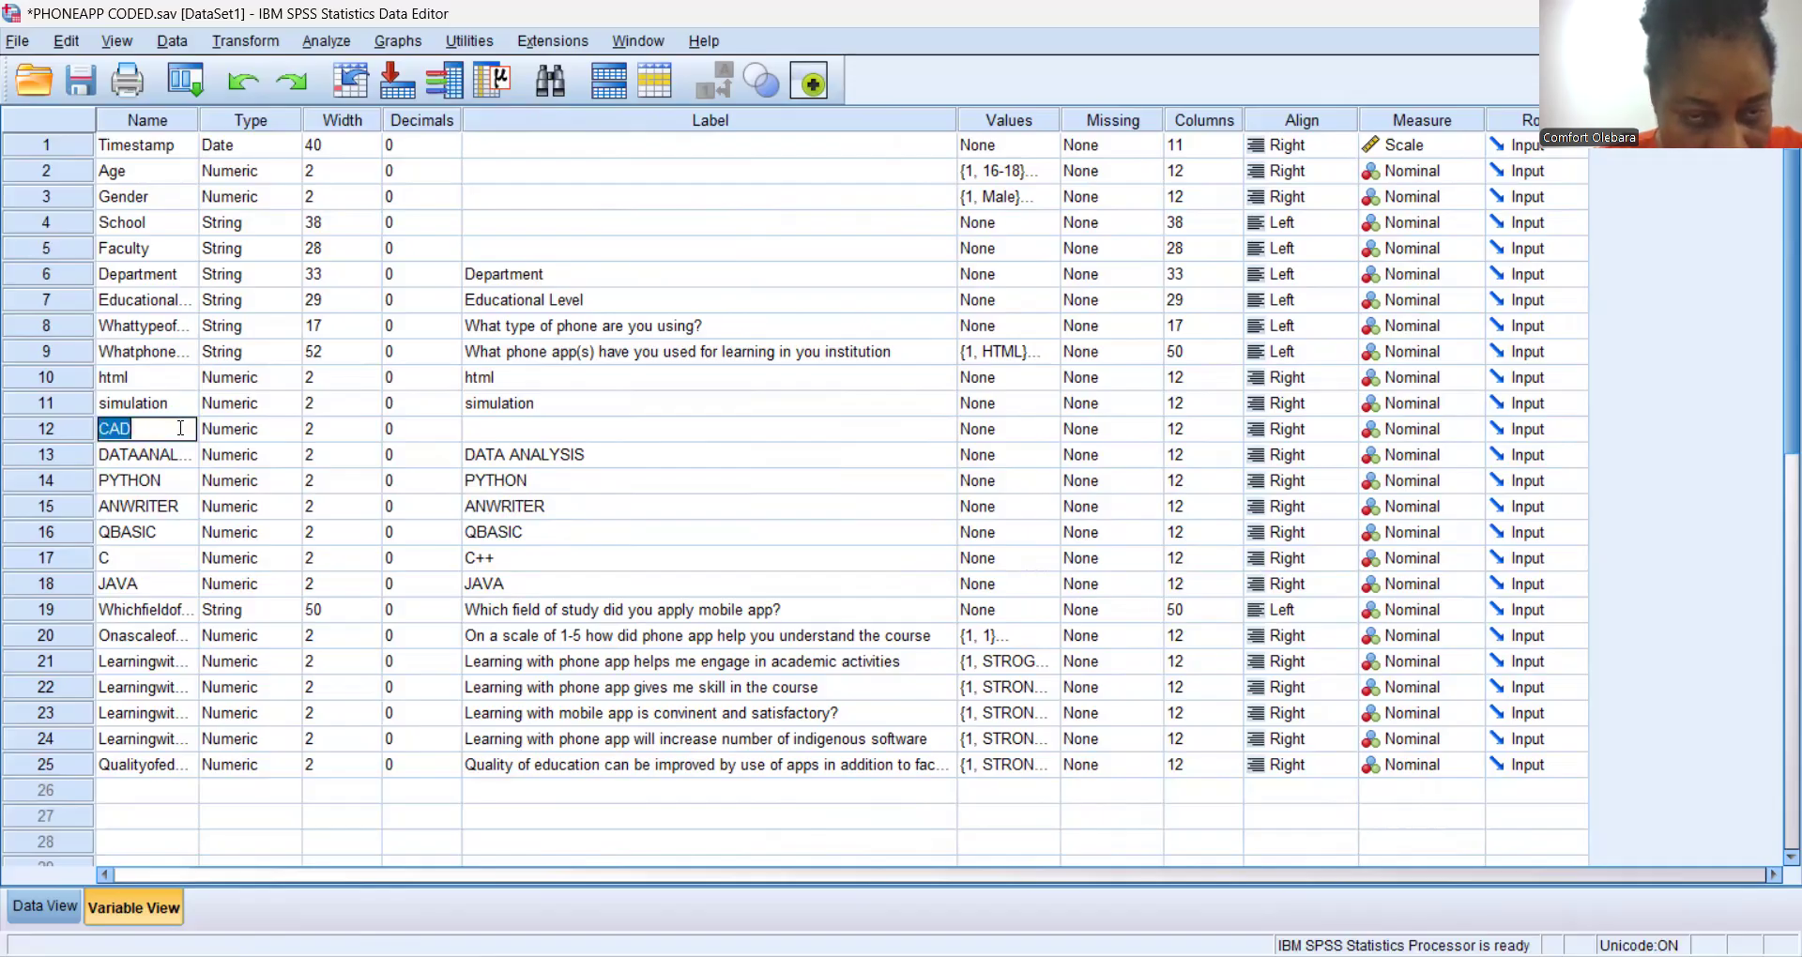
click(537, 434)
double_click(537, 435)
key(ctrl+v)
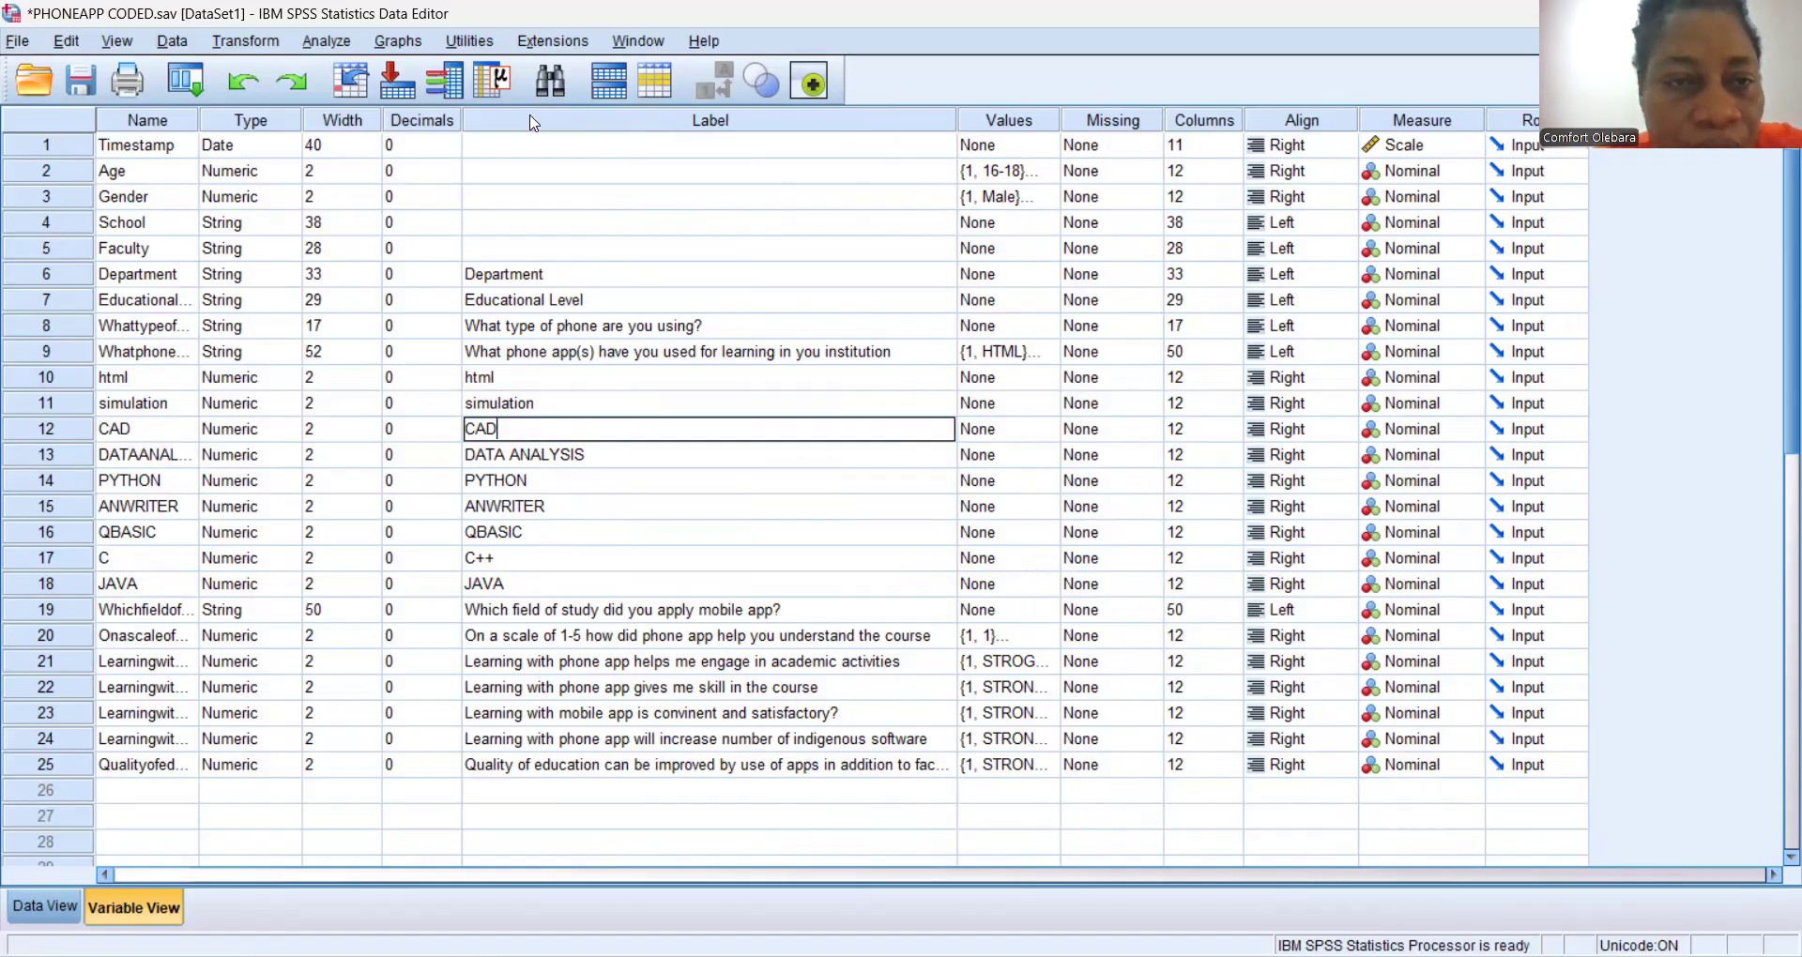
Enter "AGE" as the label of the Age variable in row 2.
double_click(520, 171)
text(AGE)
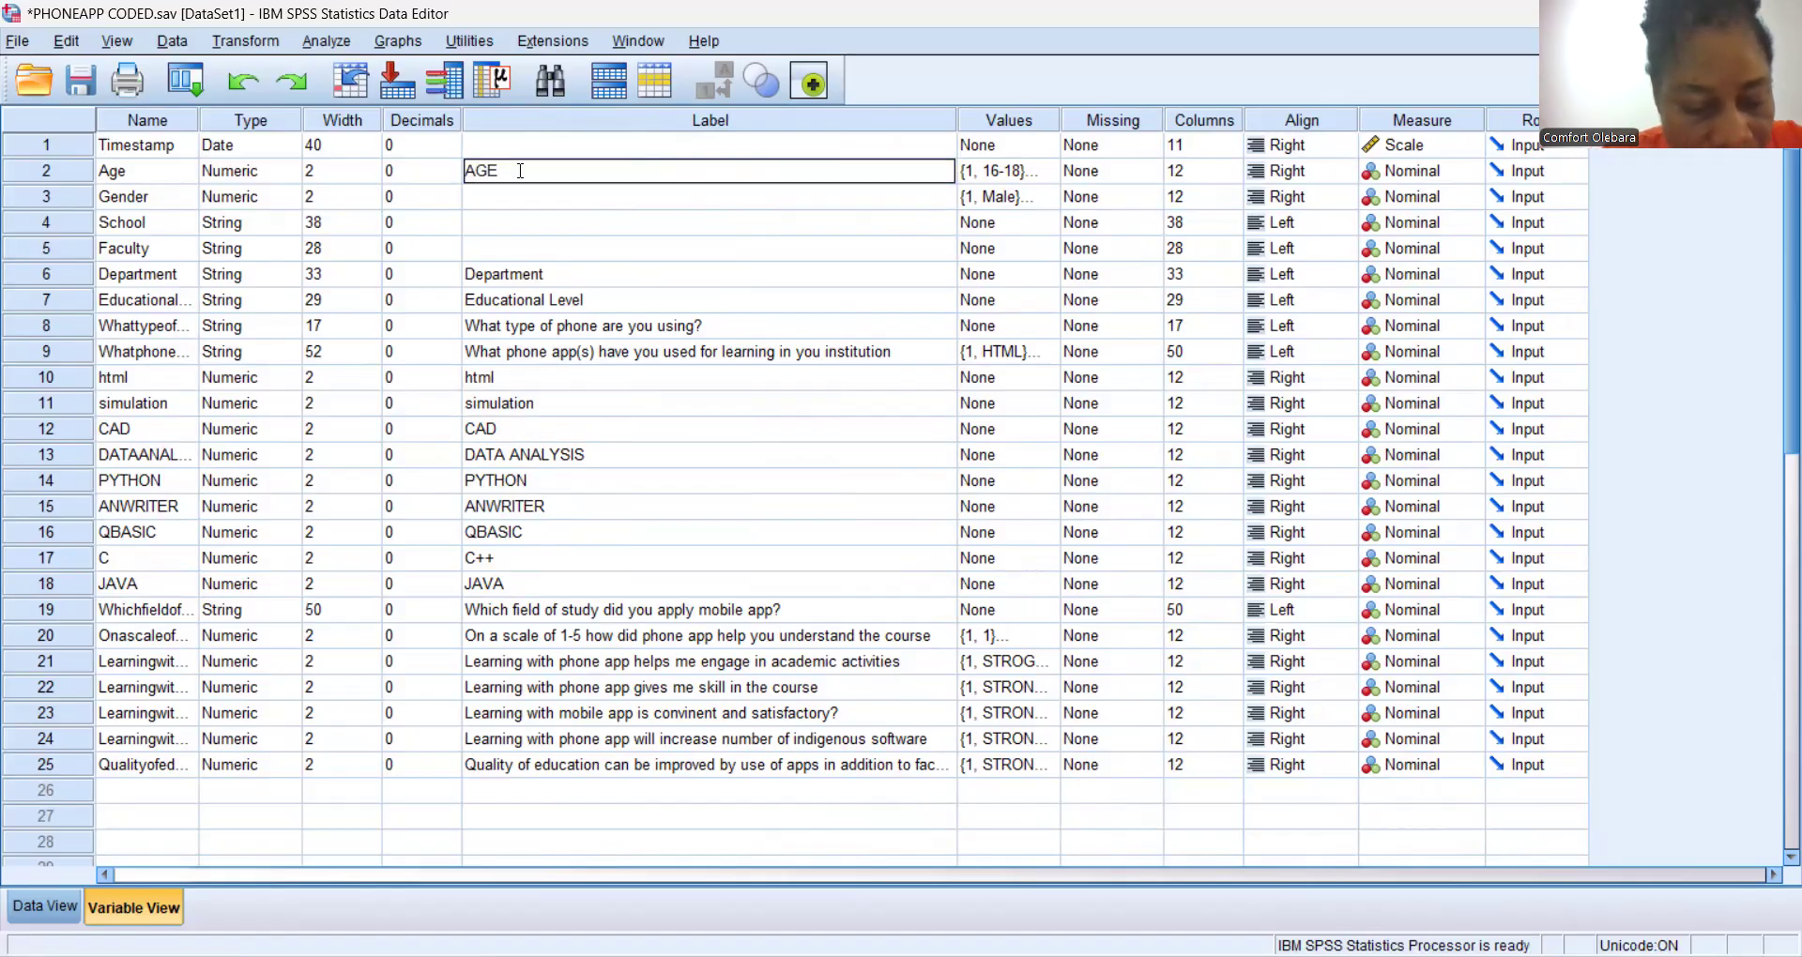
key(Tab)
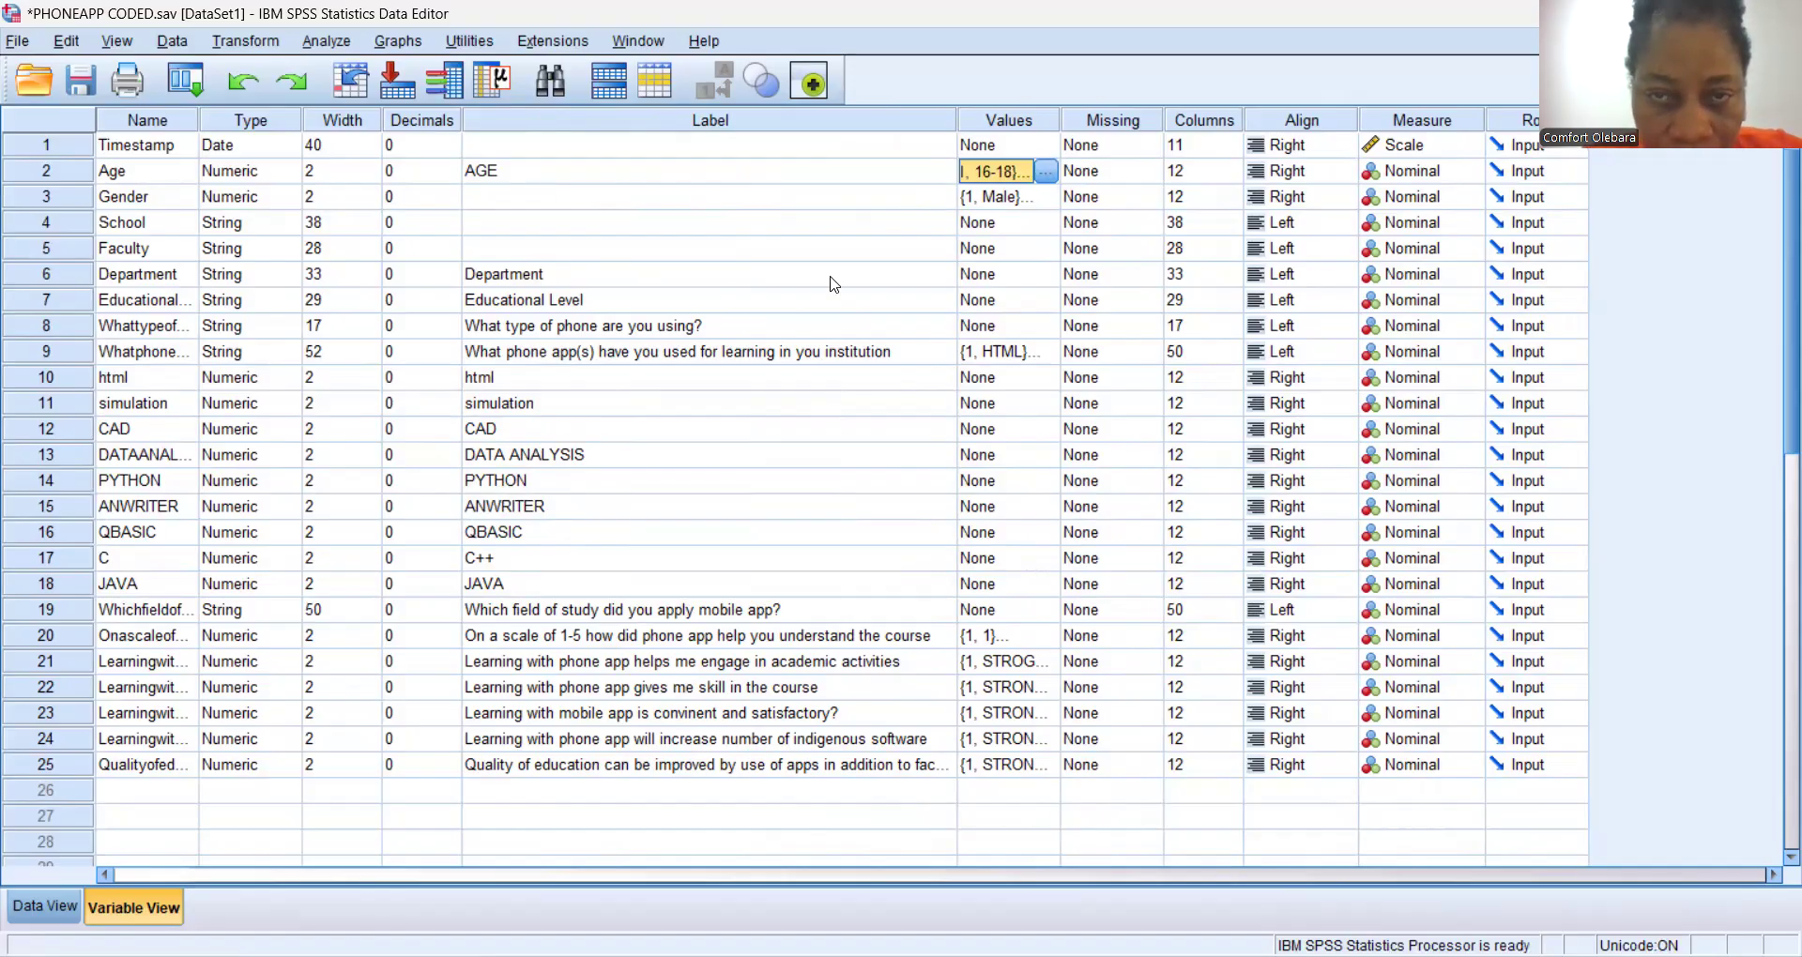
Enter "GENDER" as the label of the Gender variable in row 3 and save the dataset.
double_click(850, 198)
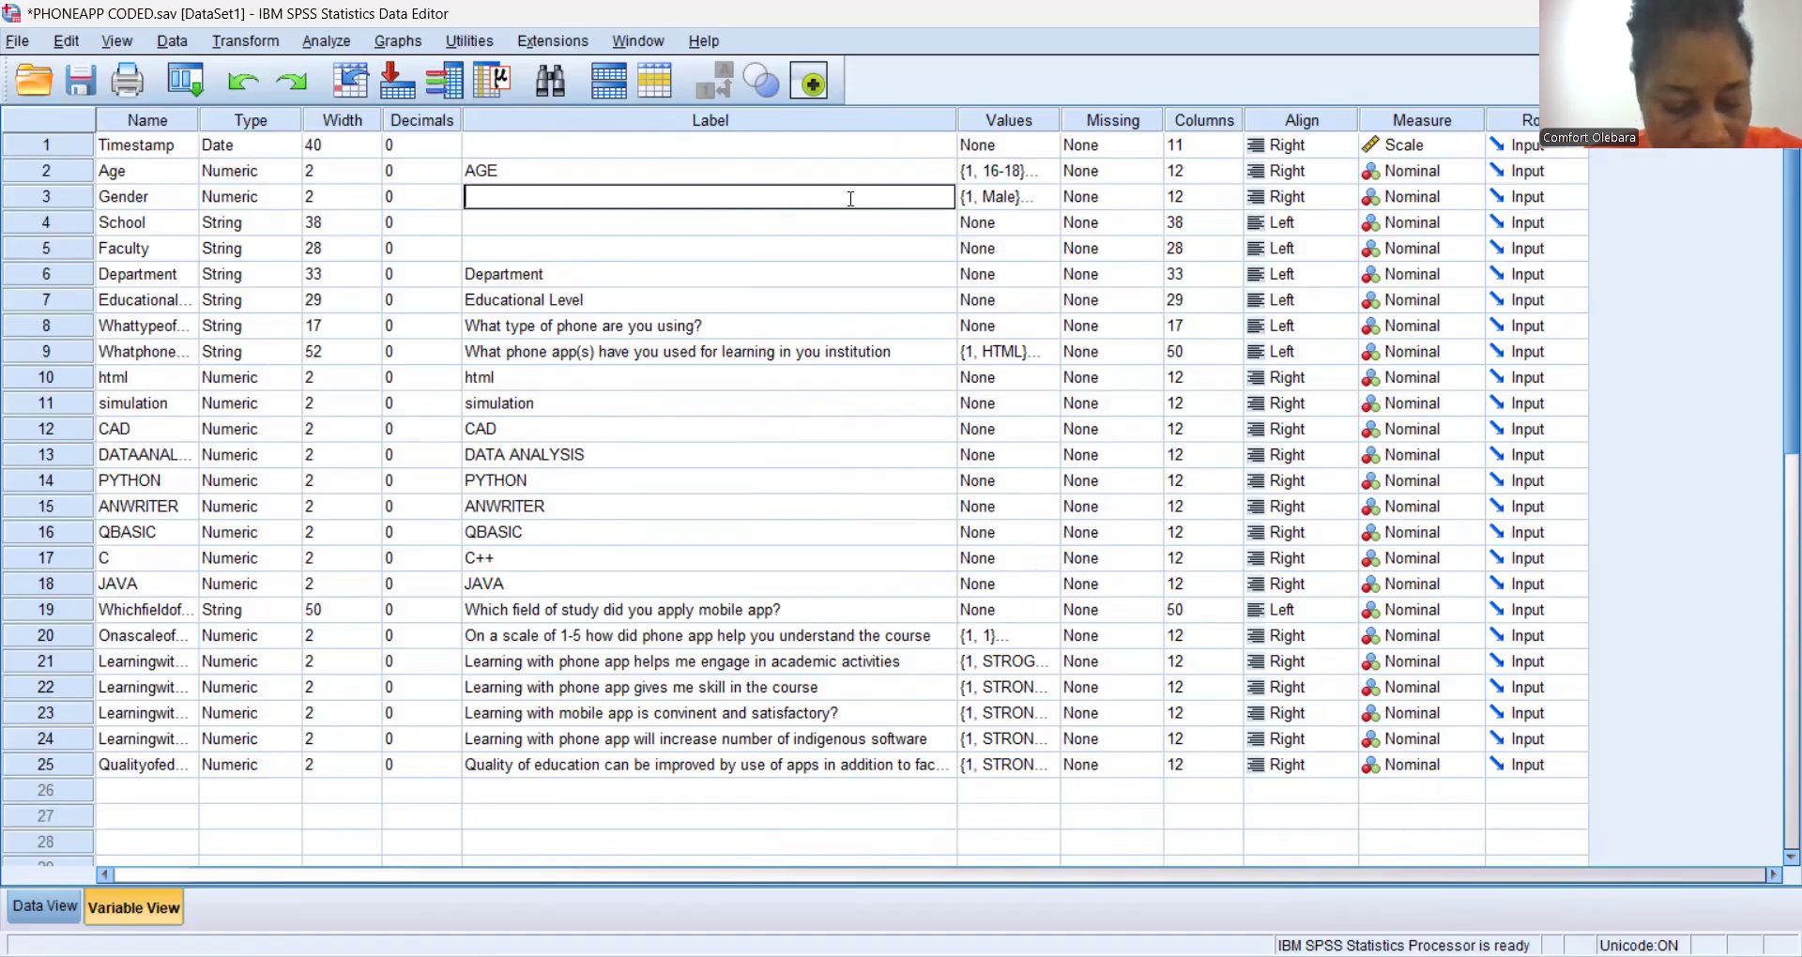
text(GENDER)
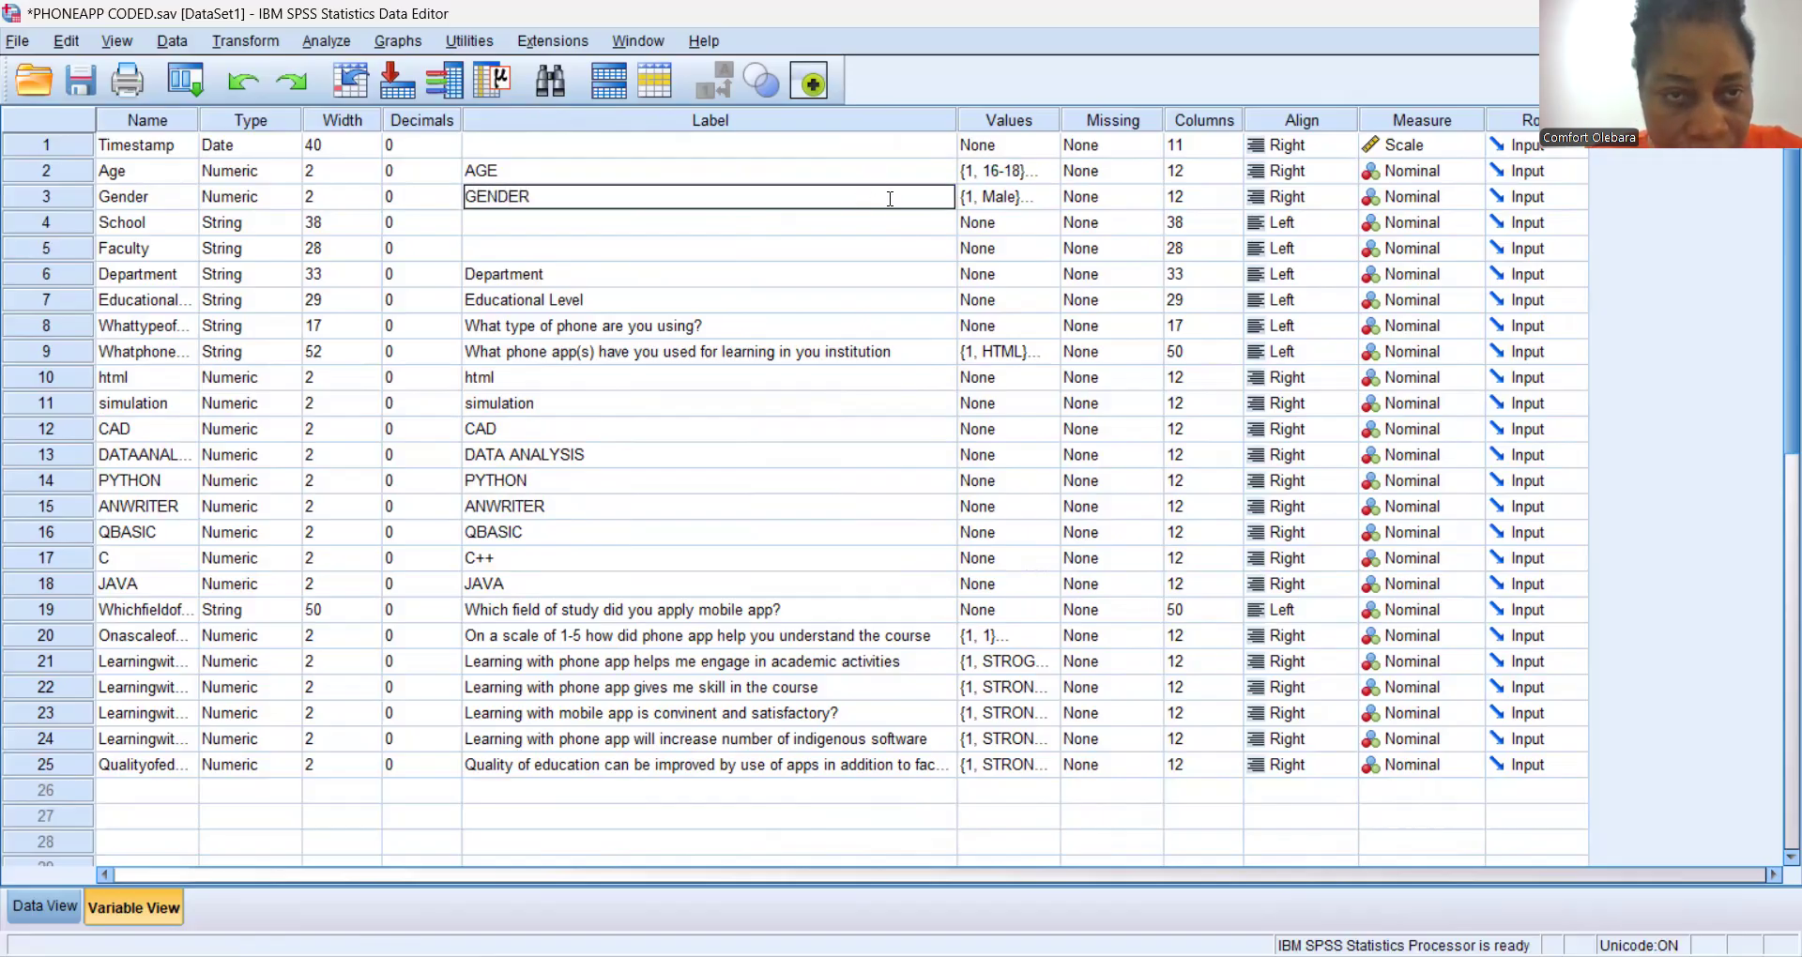
click(861, 282)
key(ctrl+s)
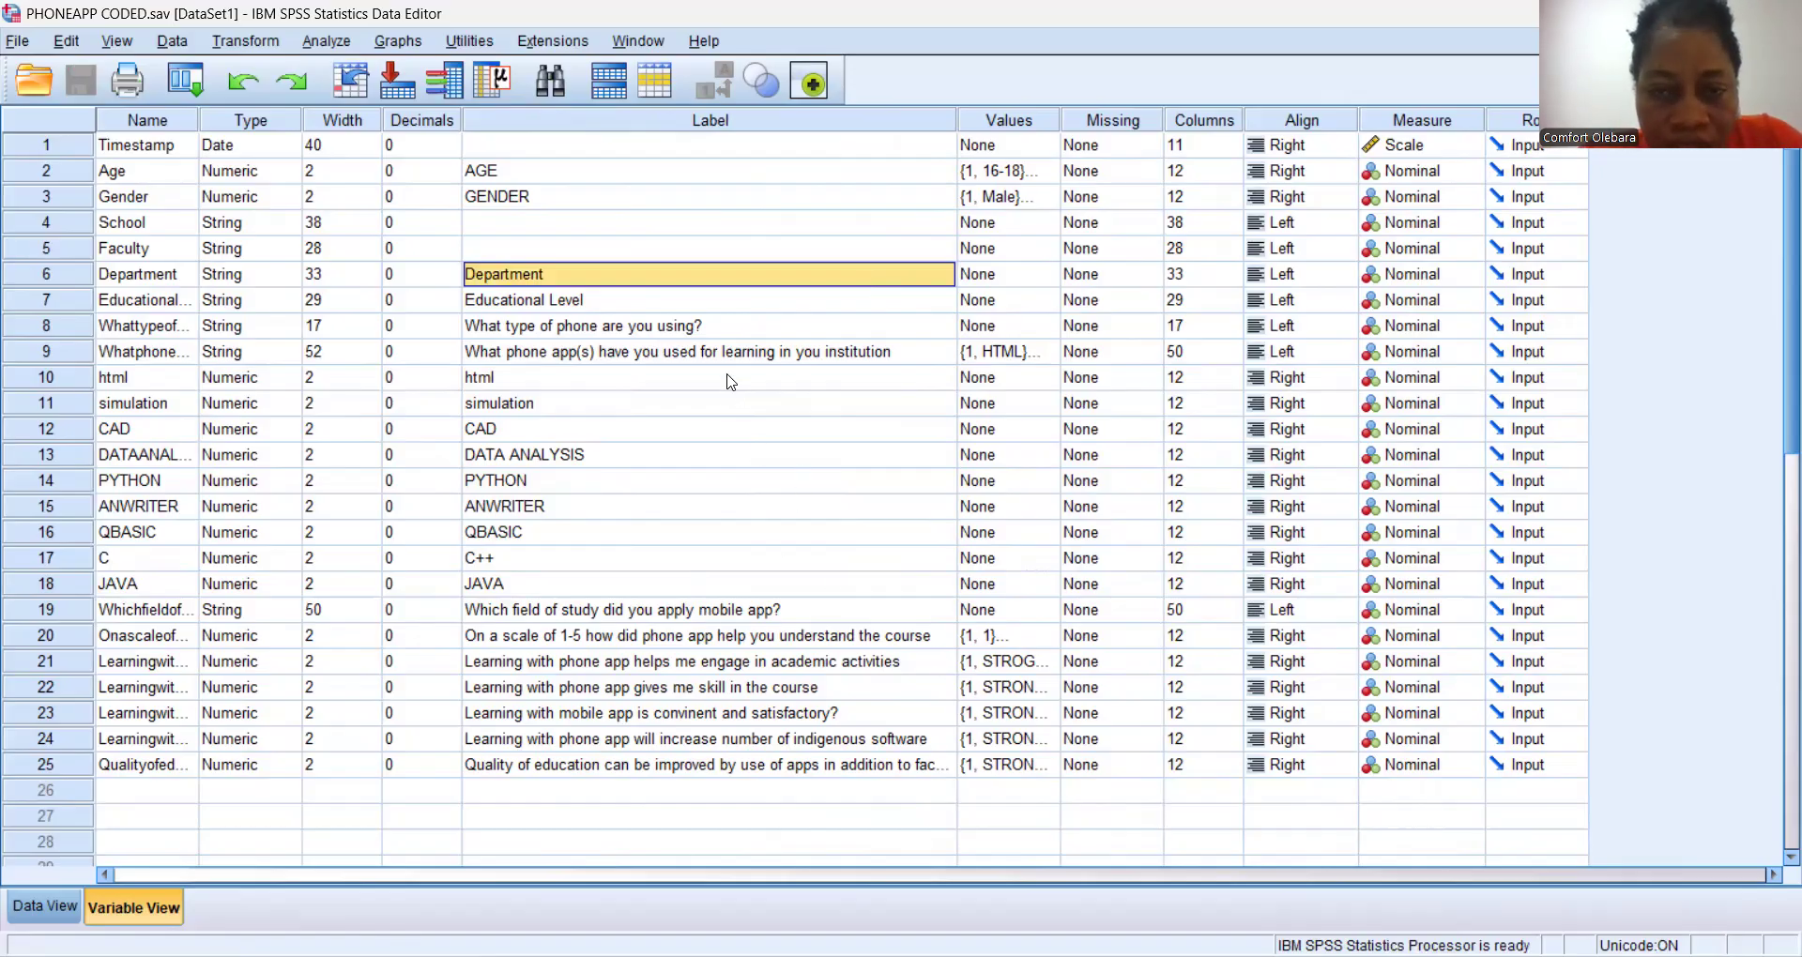
click(944, 358)
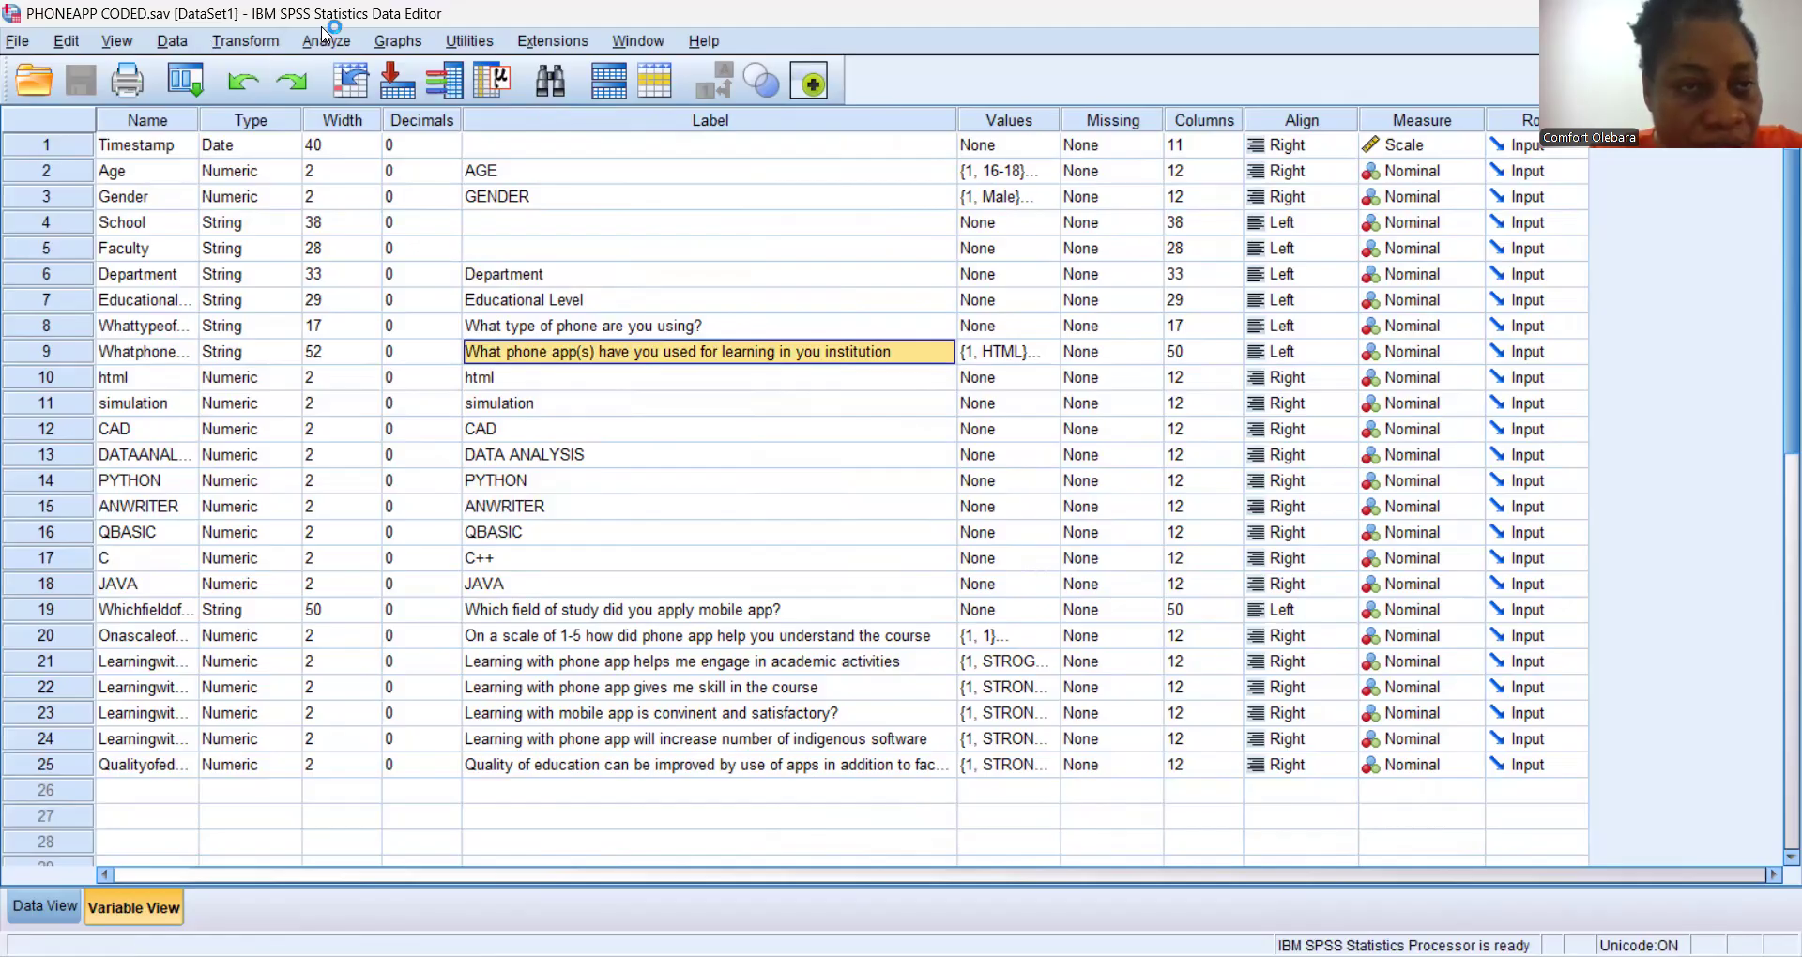
click(240, 42)
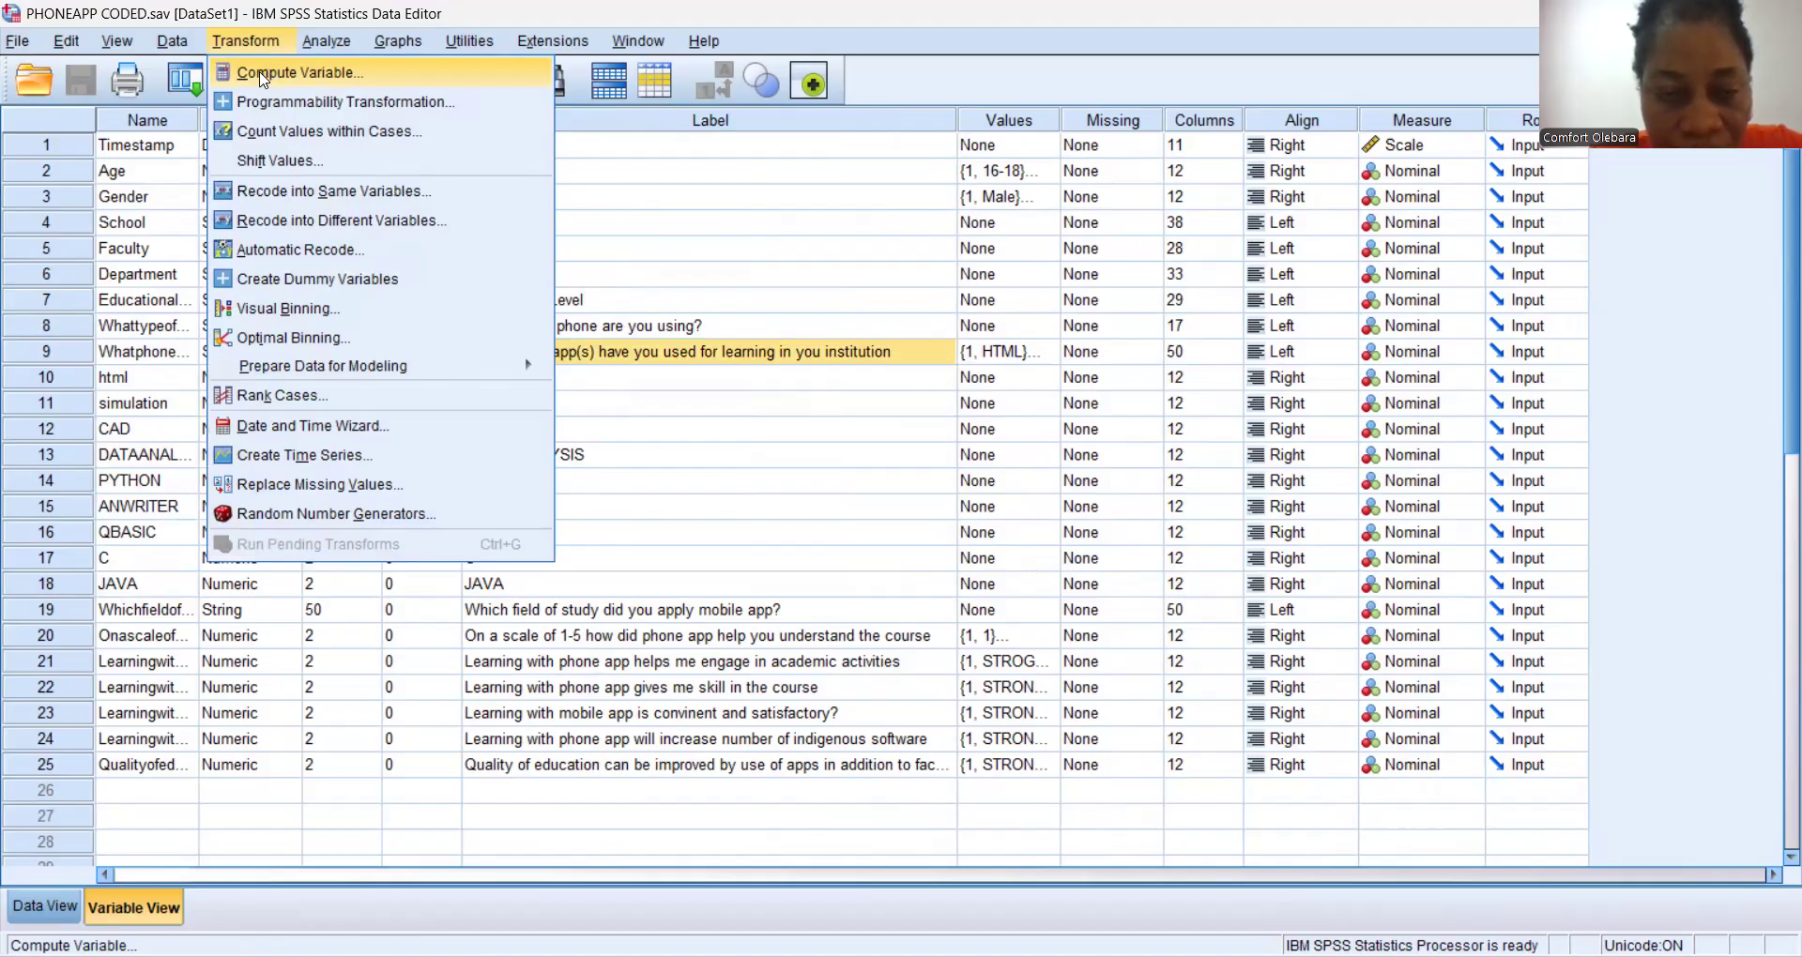
click(675, 328)
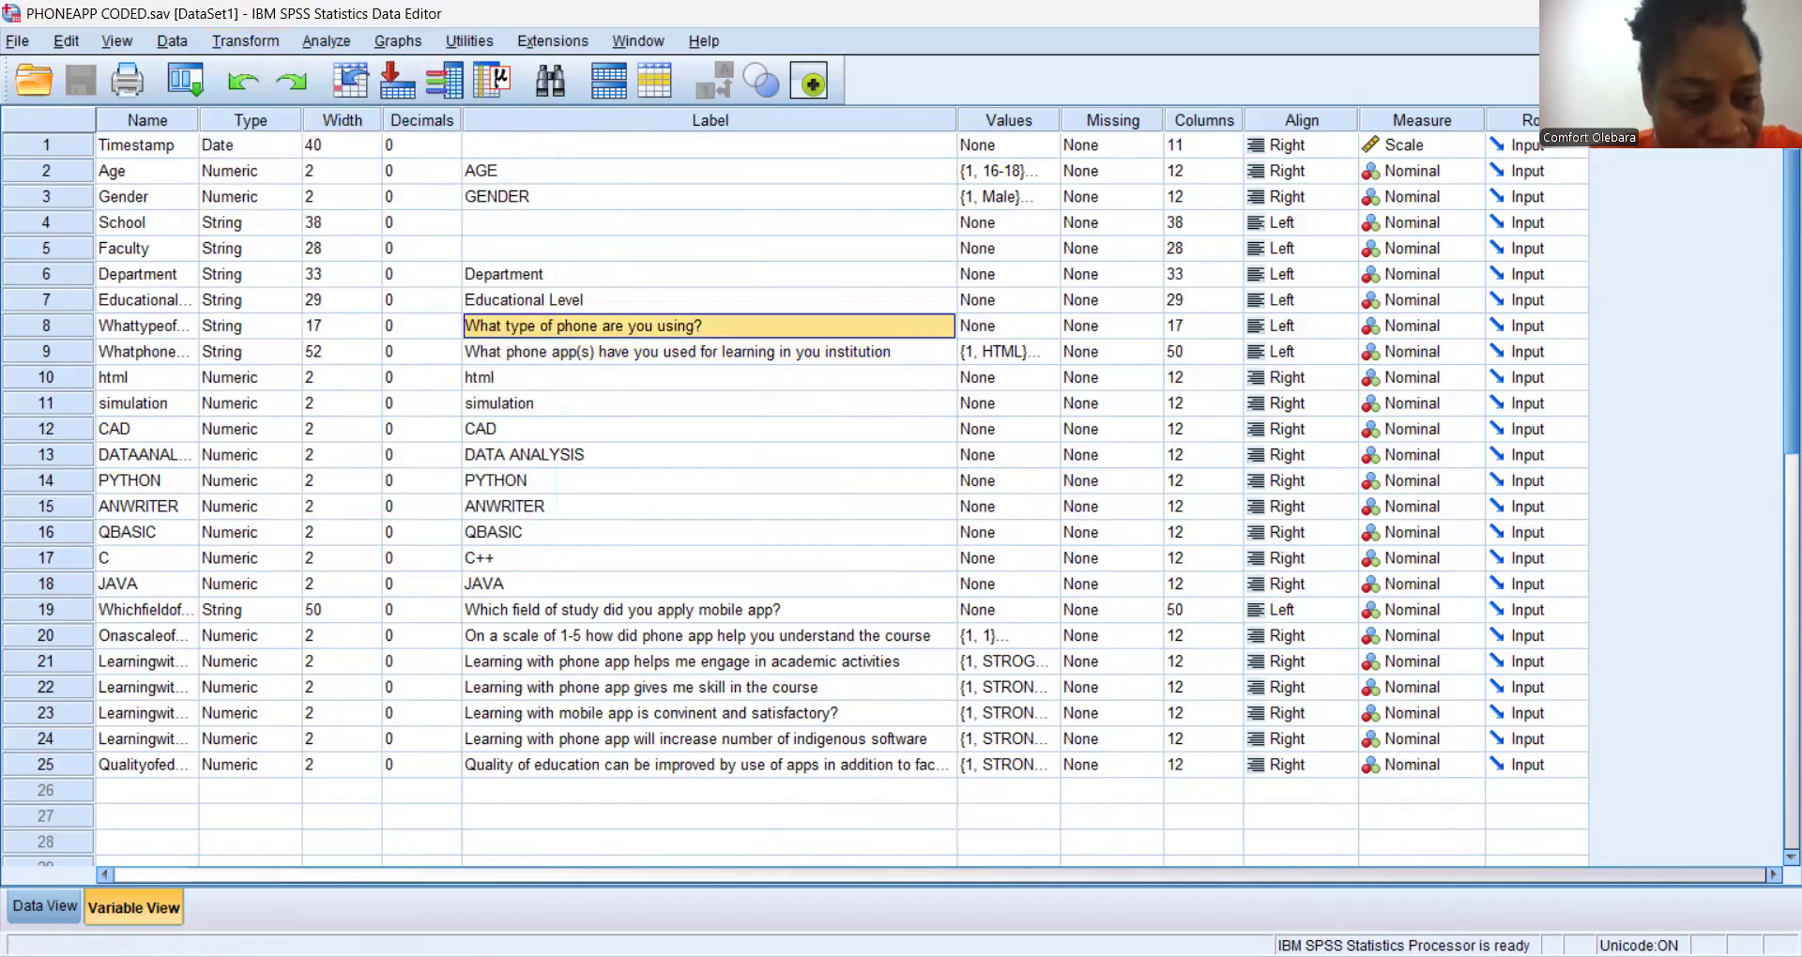
Examine the coded phone app columns from html to JAVA across the first case in the data.
click(46, 906)
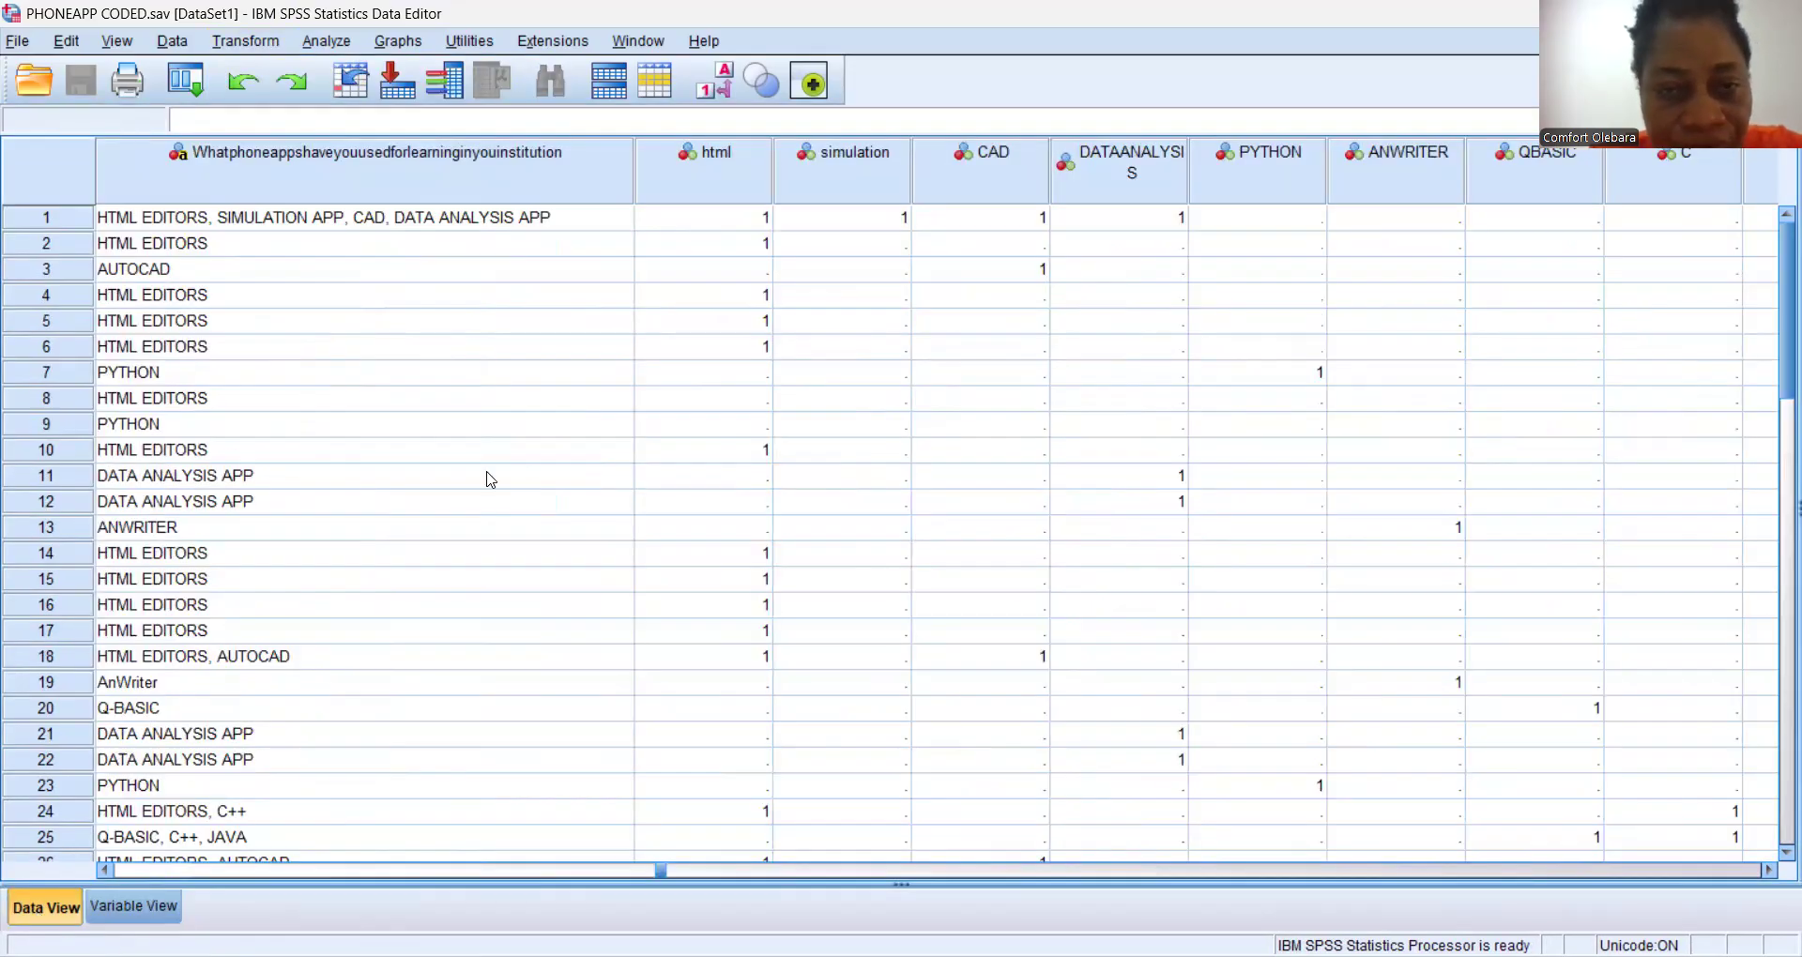
click(731, 188)
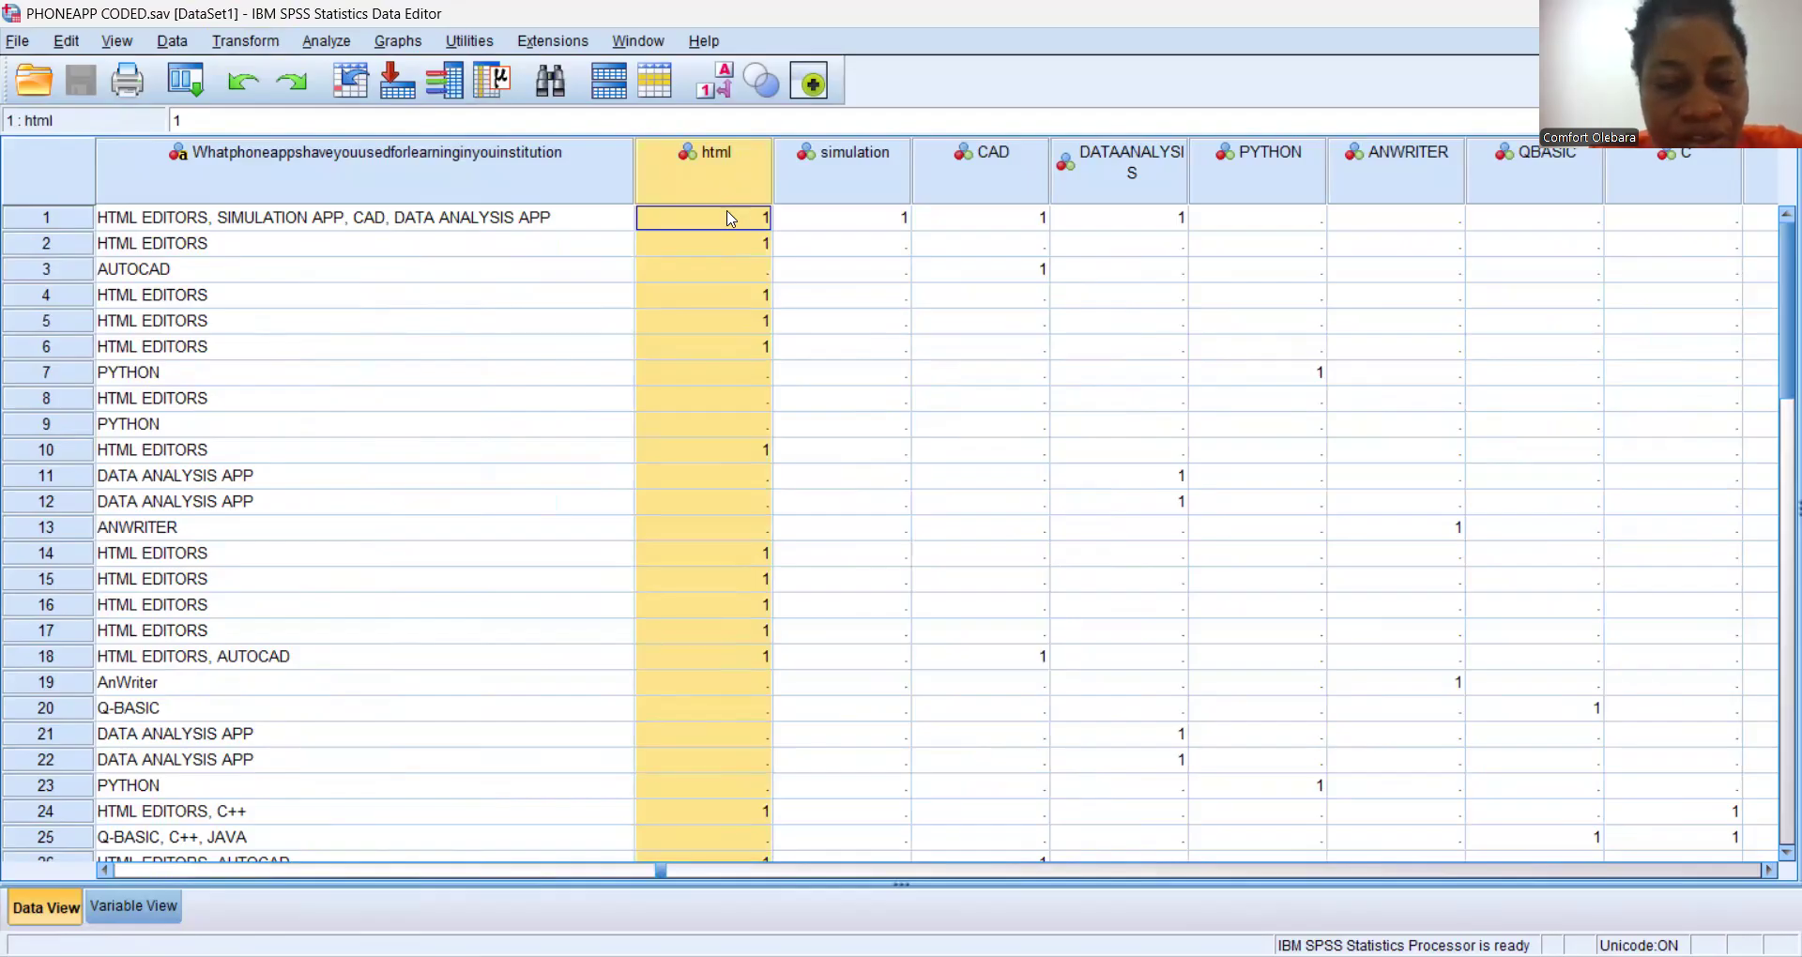
click(731, 222)
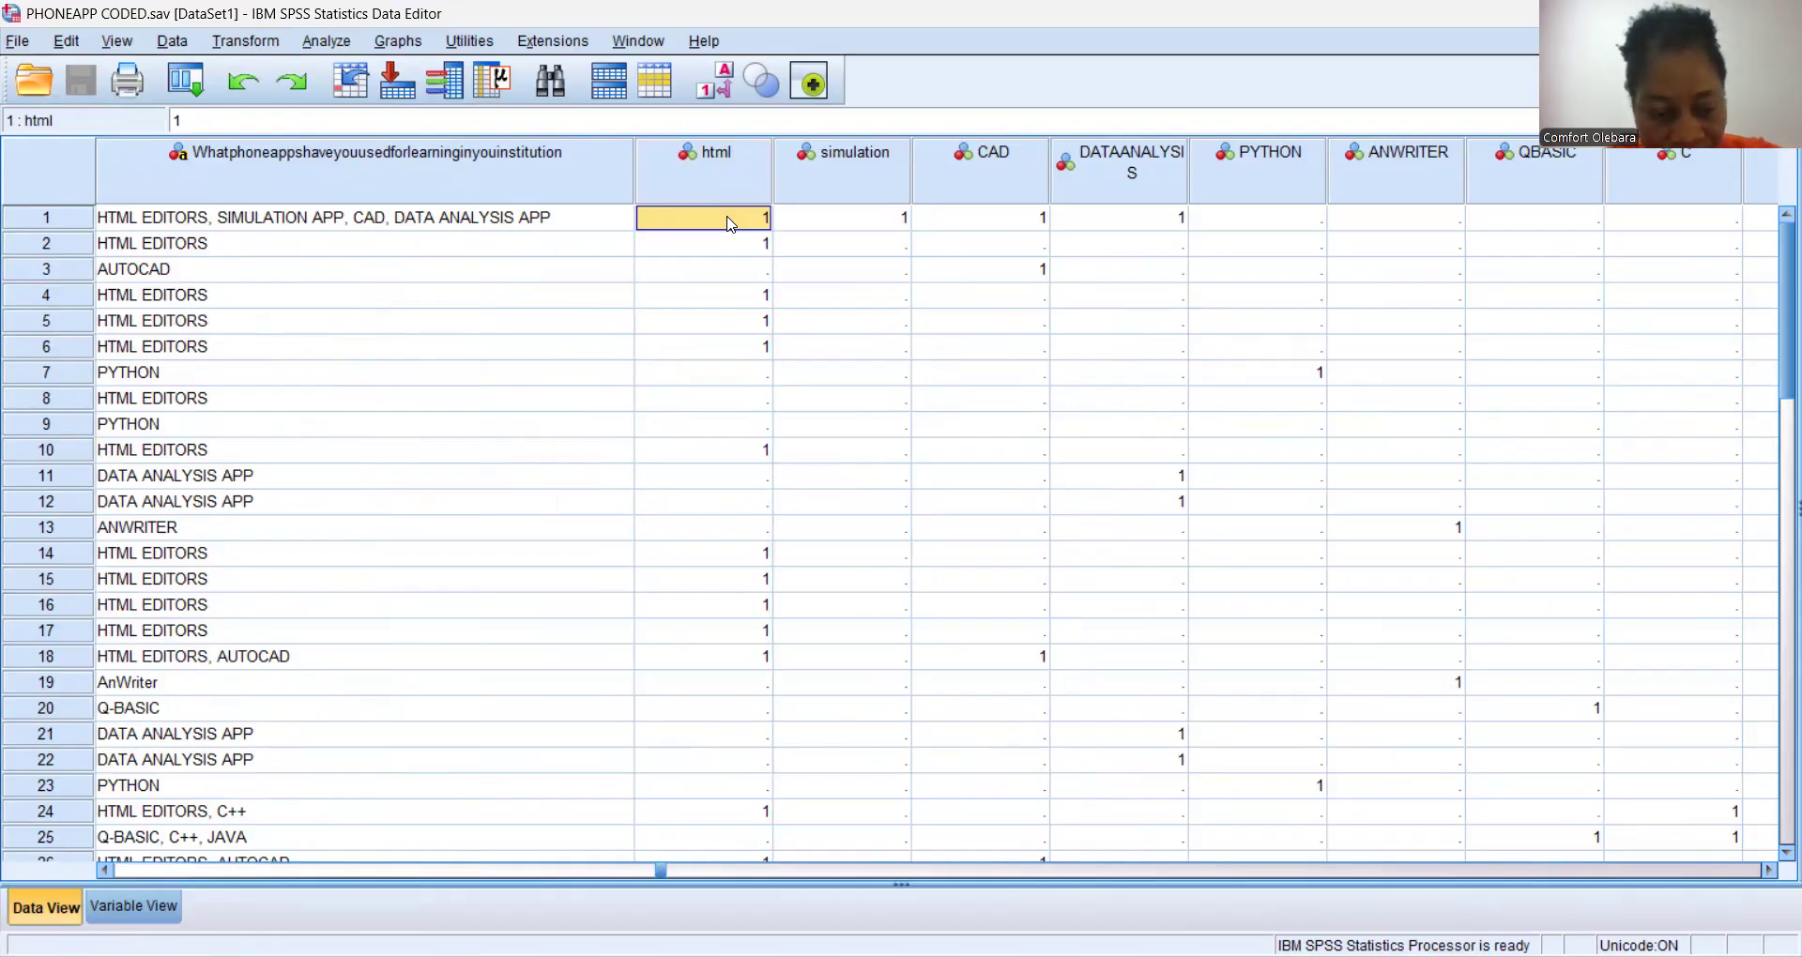
key(Tab)
key(Tab)
key(Tab)
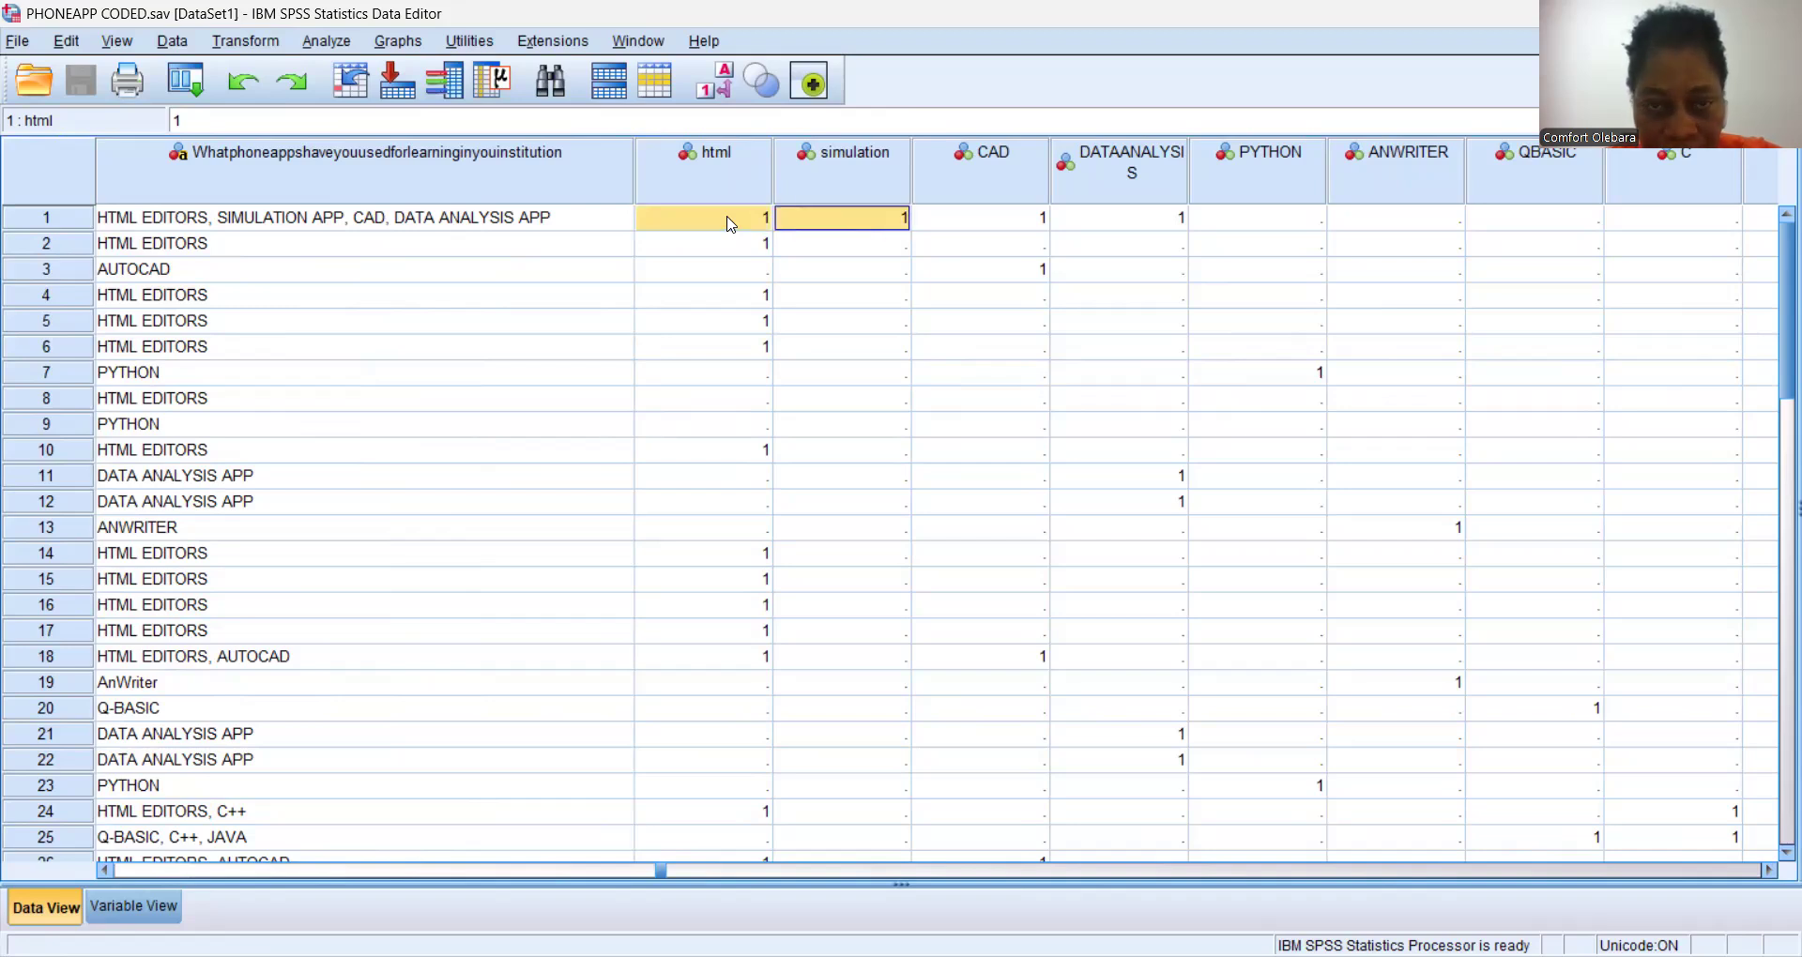
key(Tab)
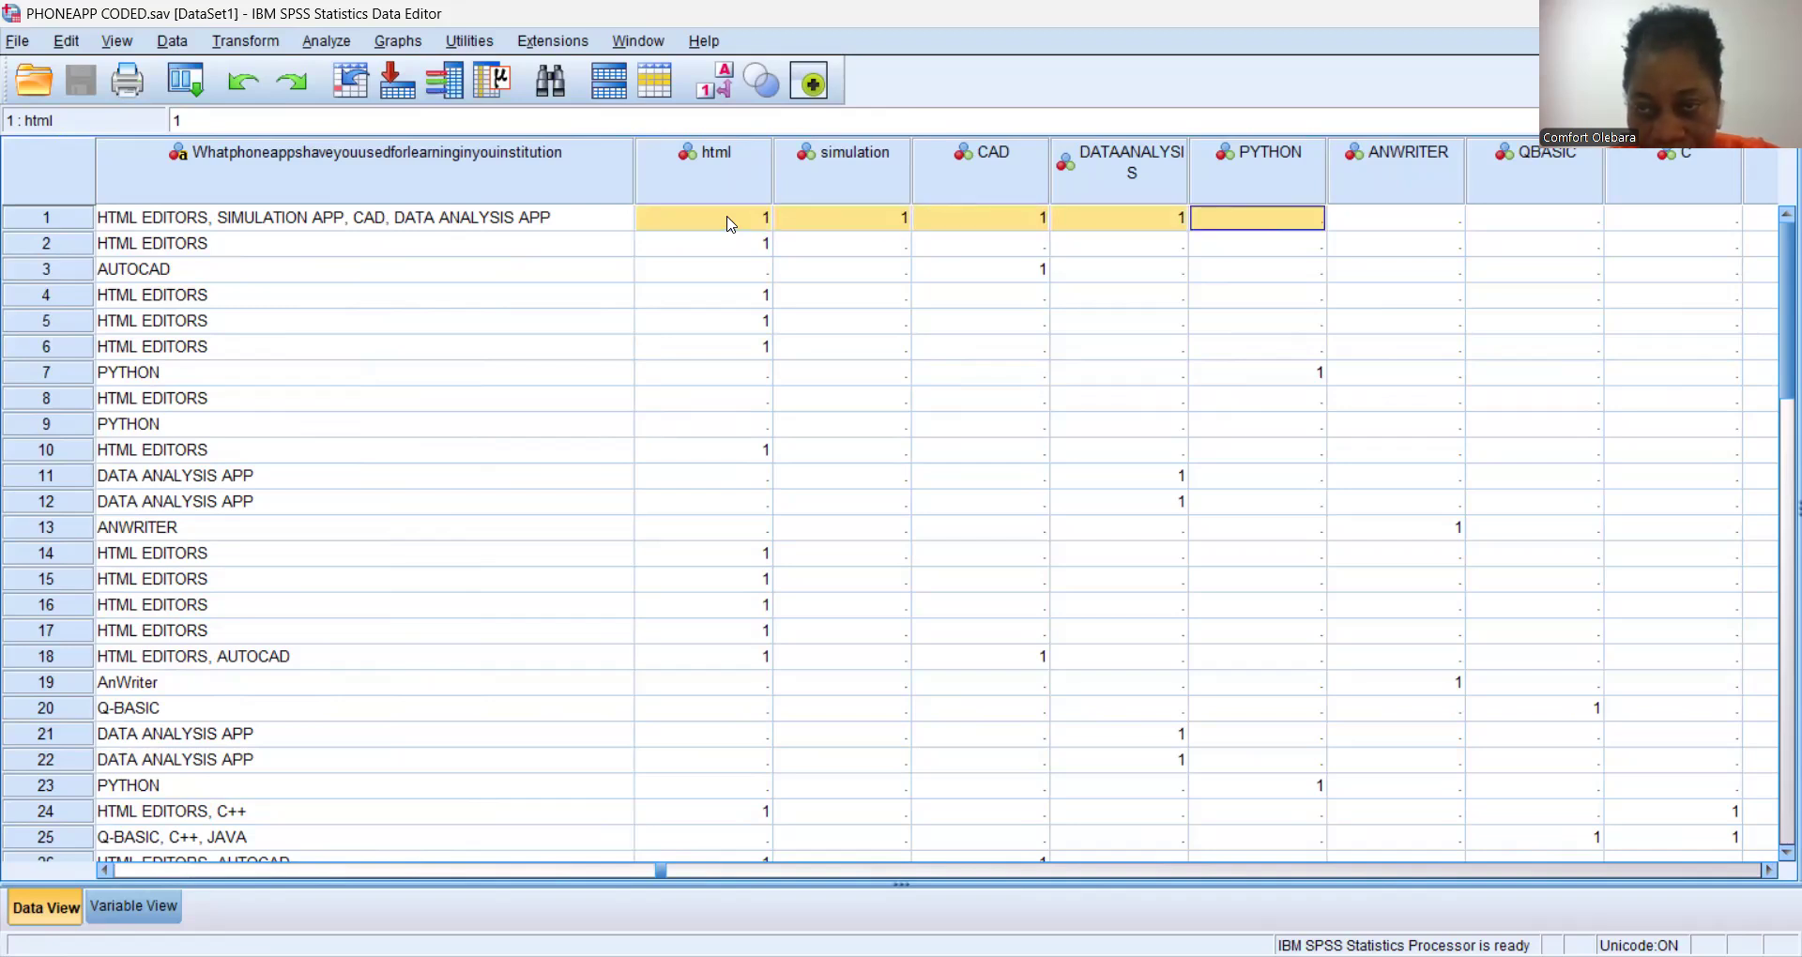
key(Tab)
key(Tab)
key(Tab)
key(Tab)
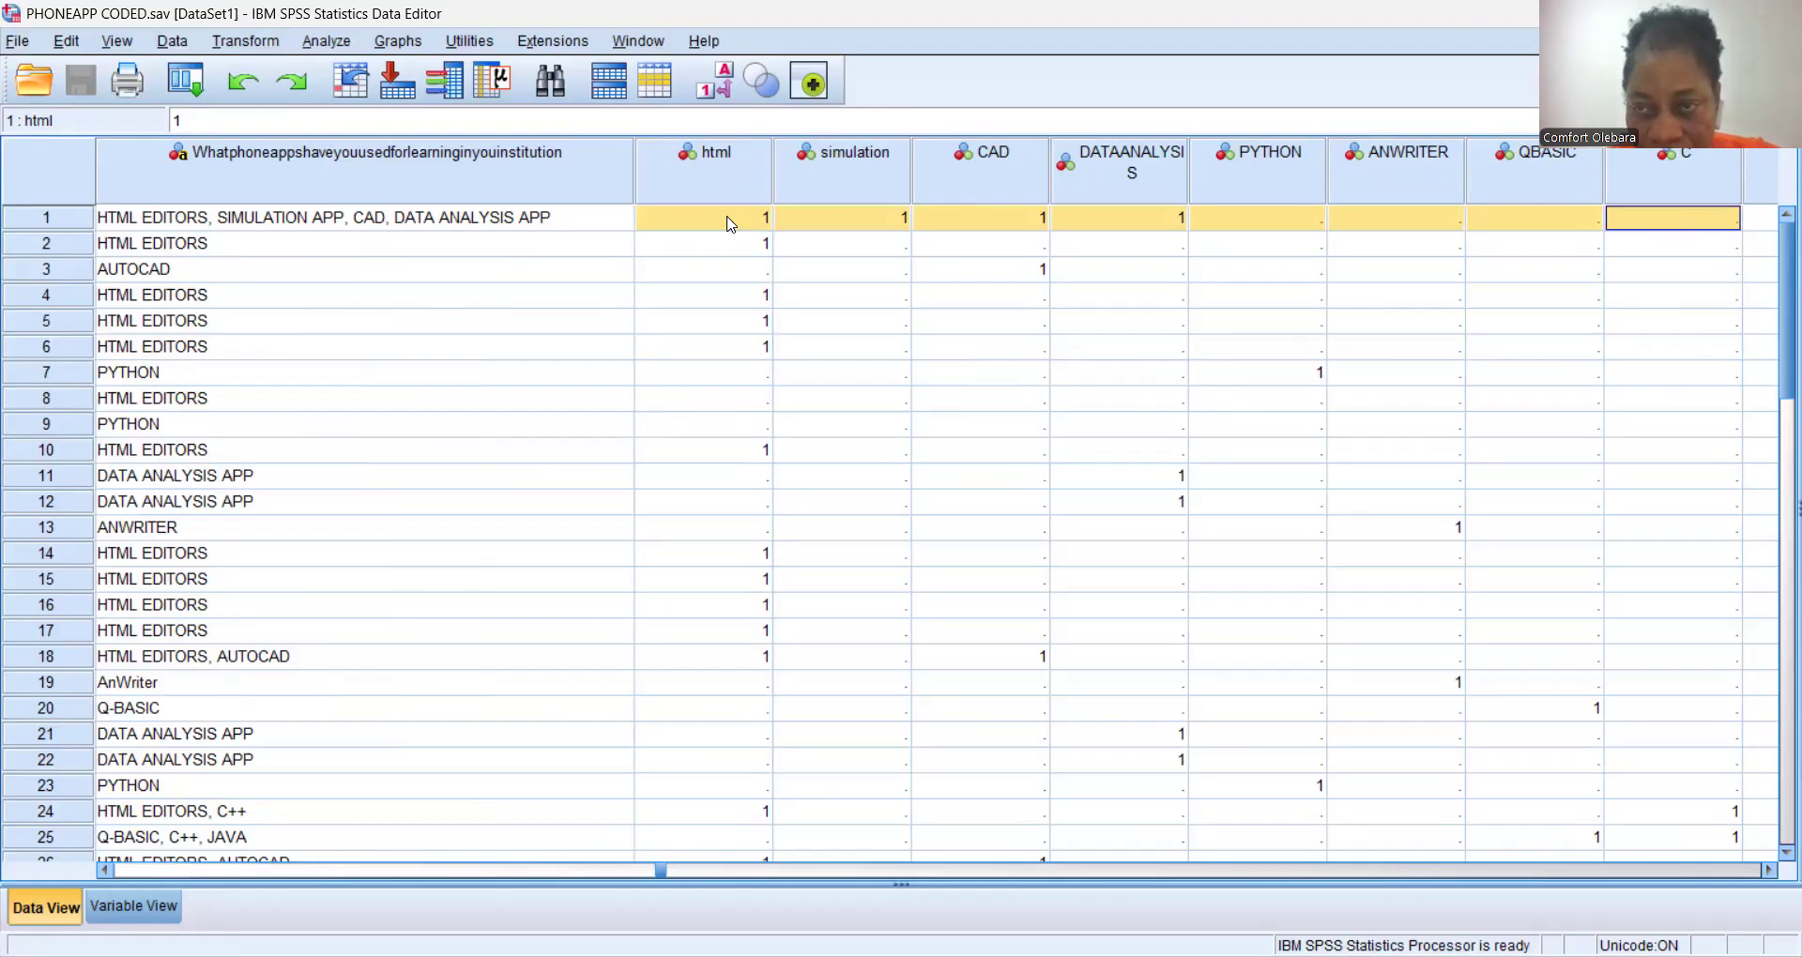
key(Tab)
key(Tab)
key(Tab)
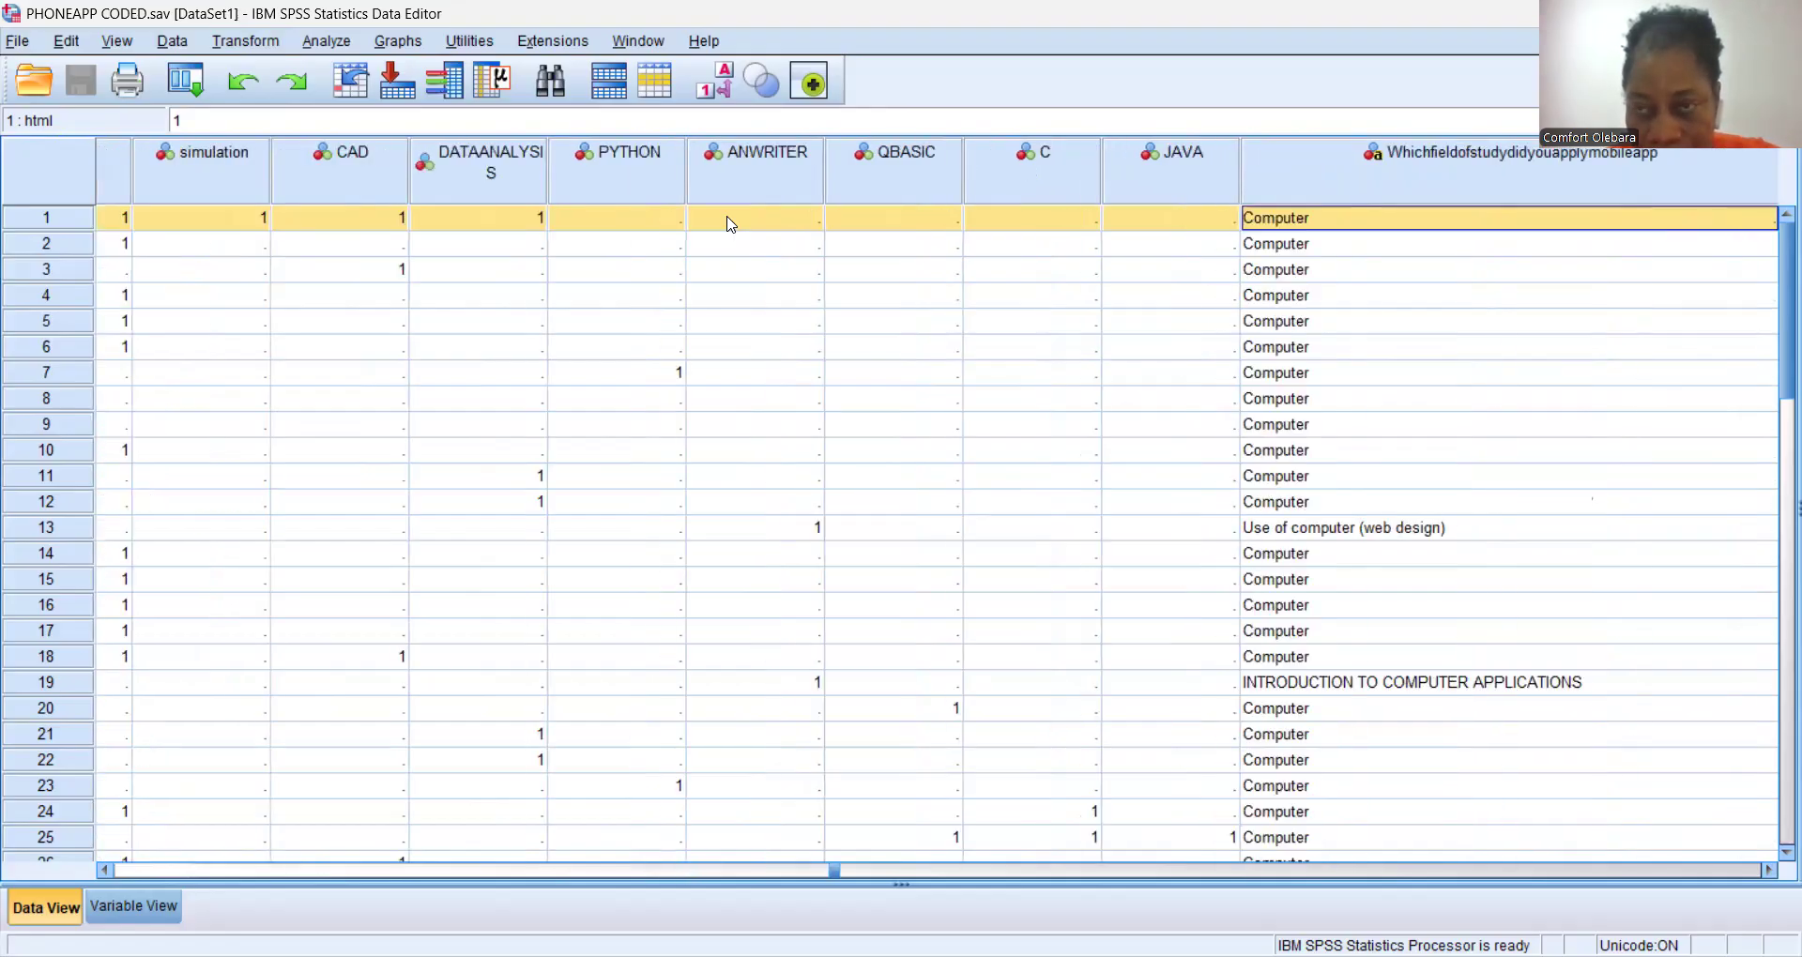
click(730, 223)
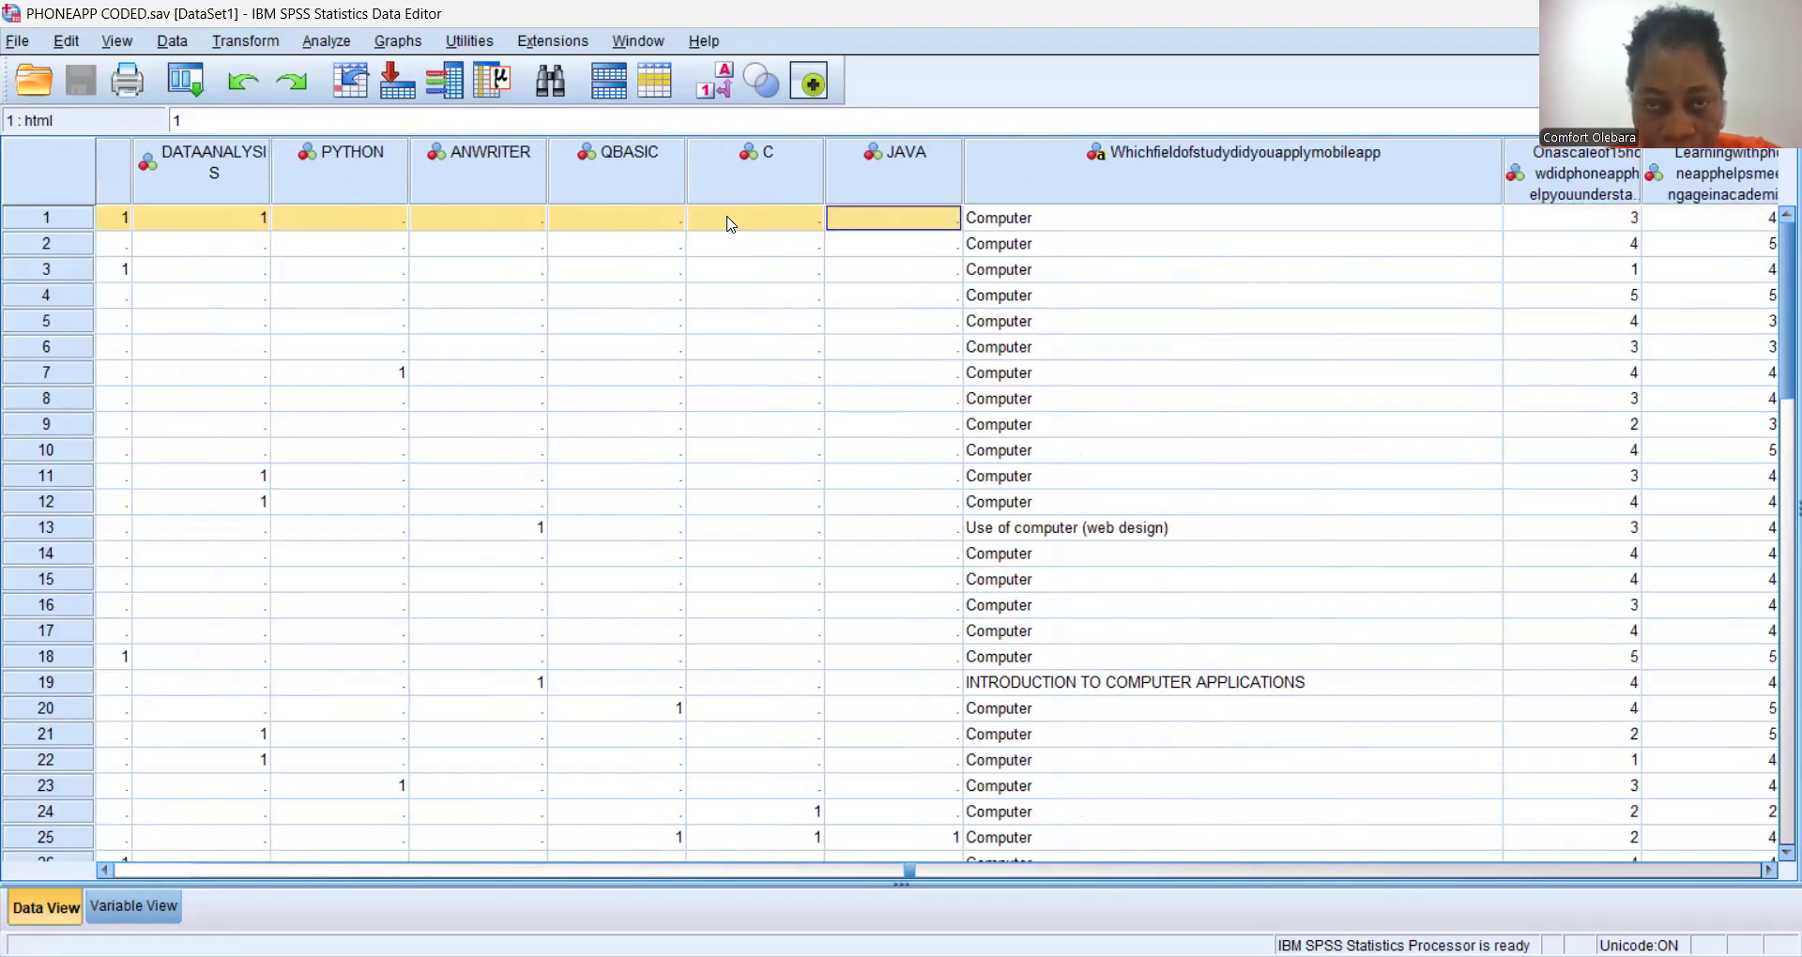
key(Tab)
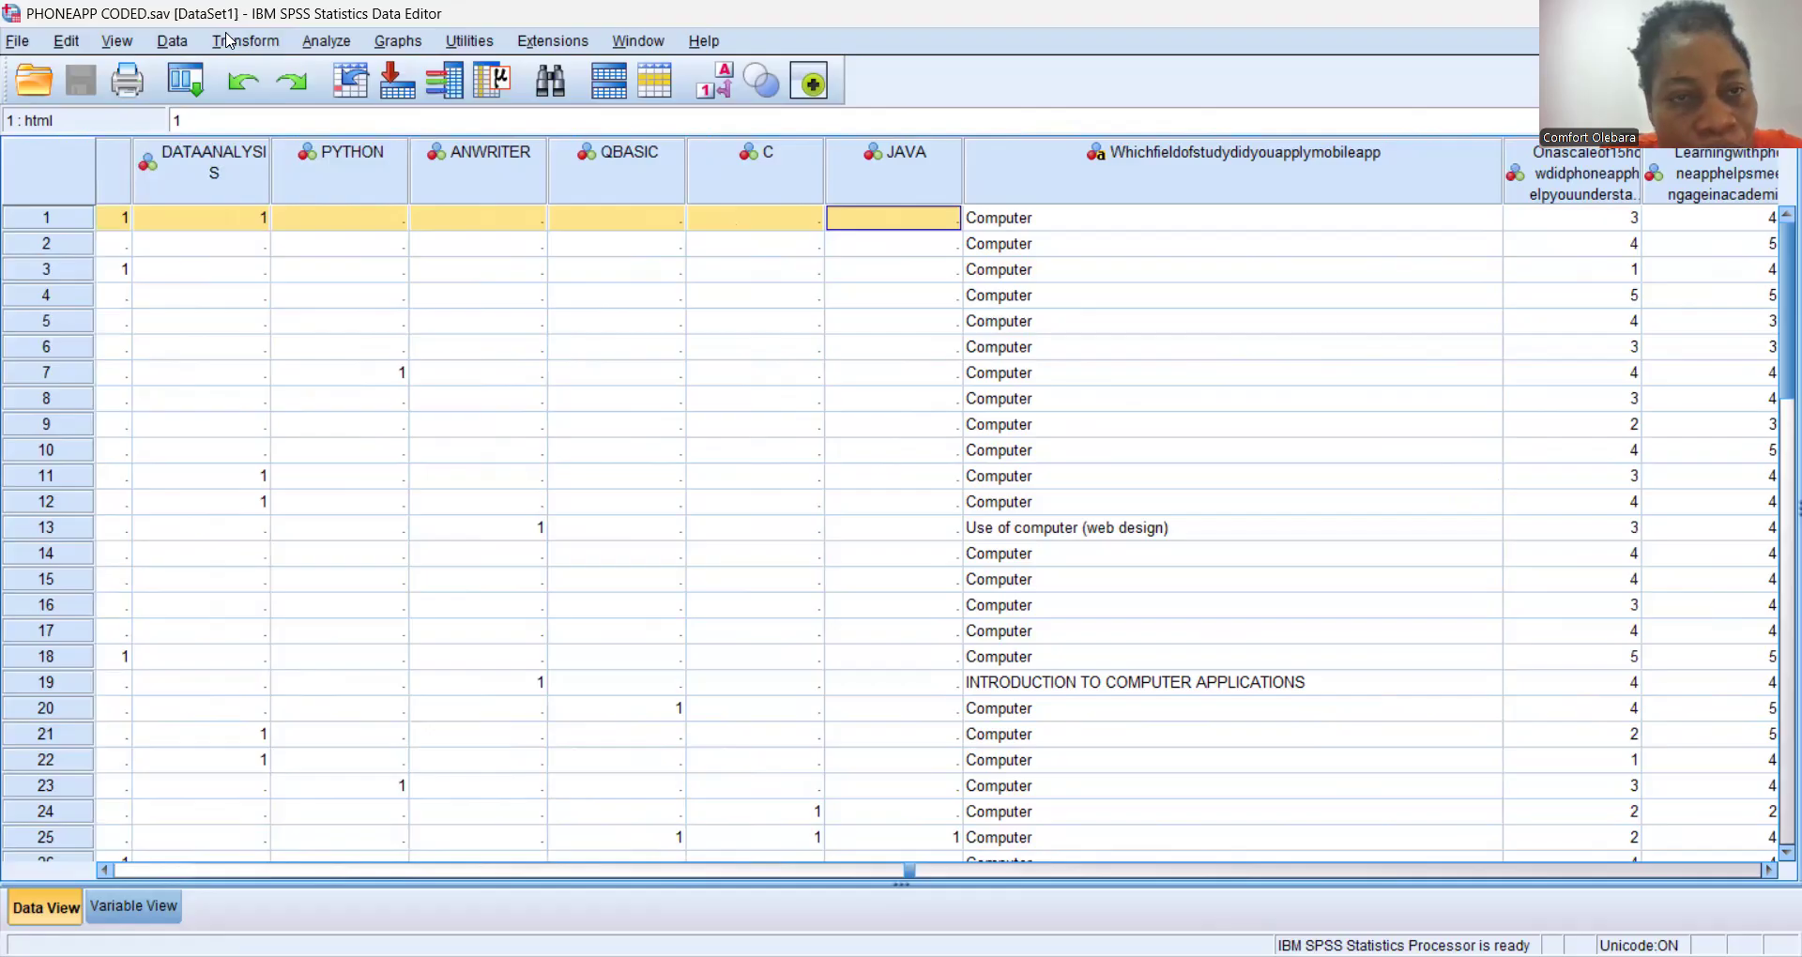
click(228, 41)
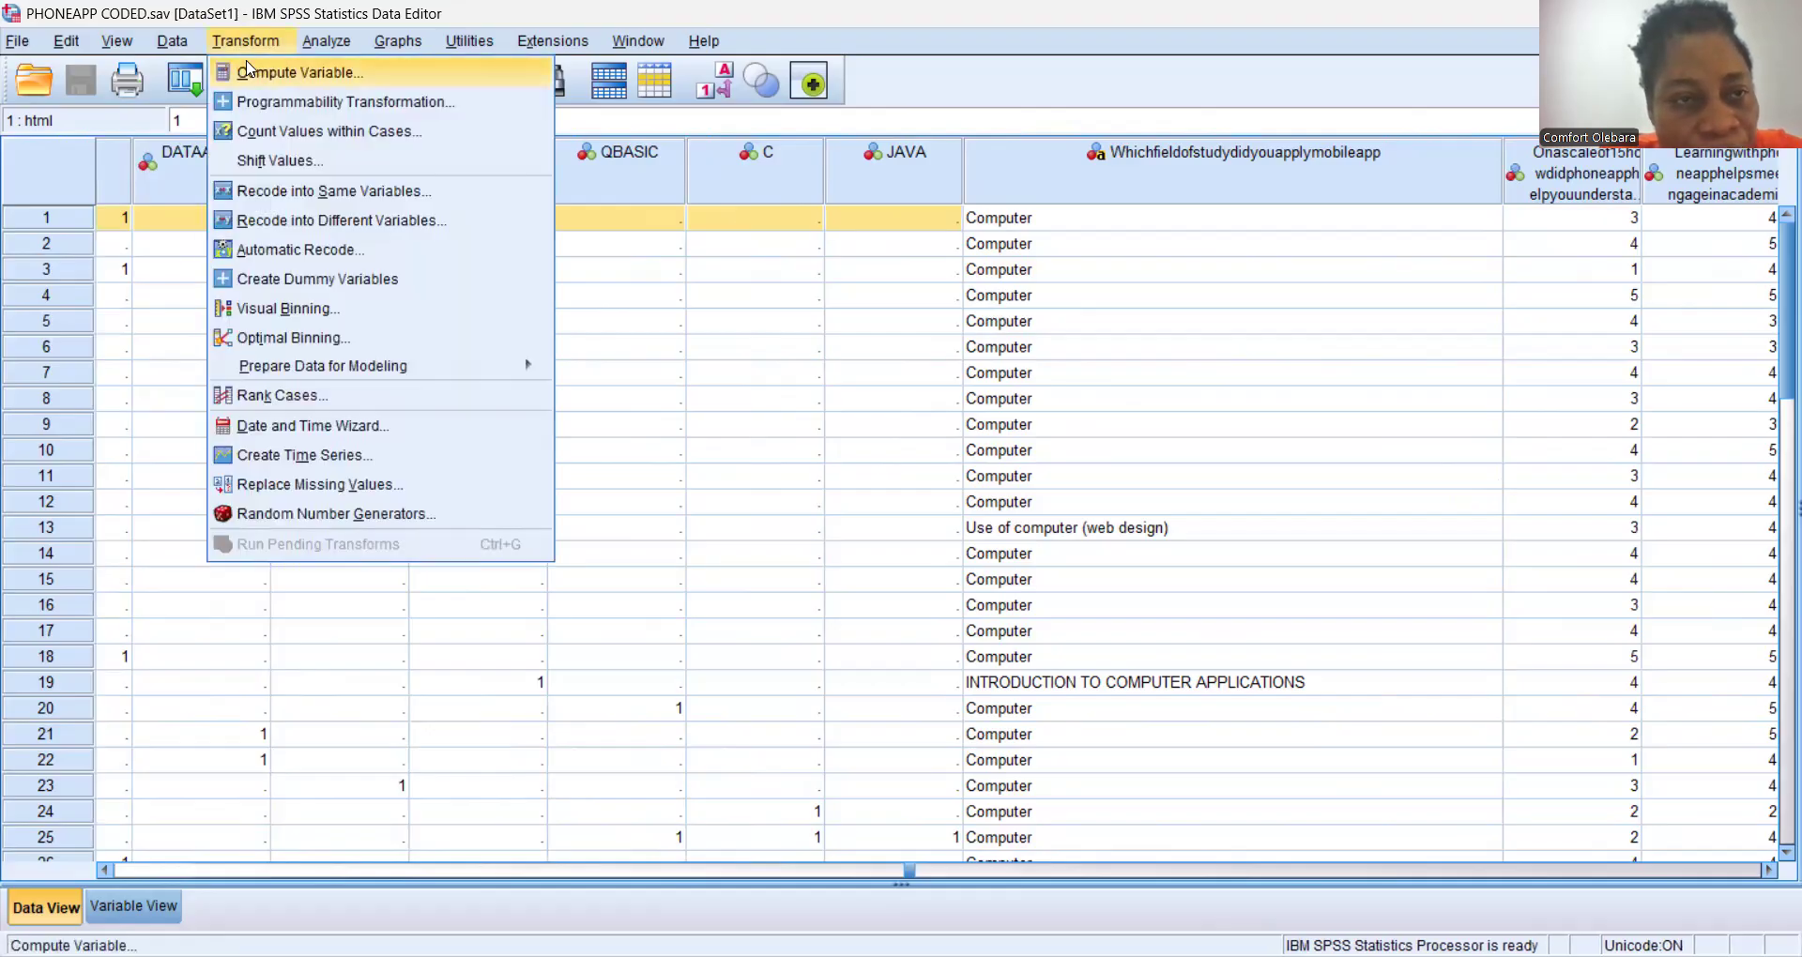
click(255, 75)
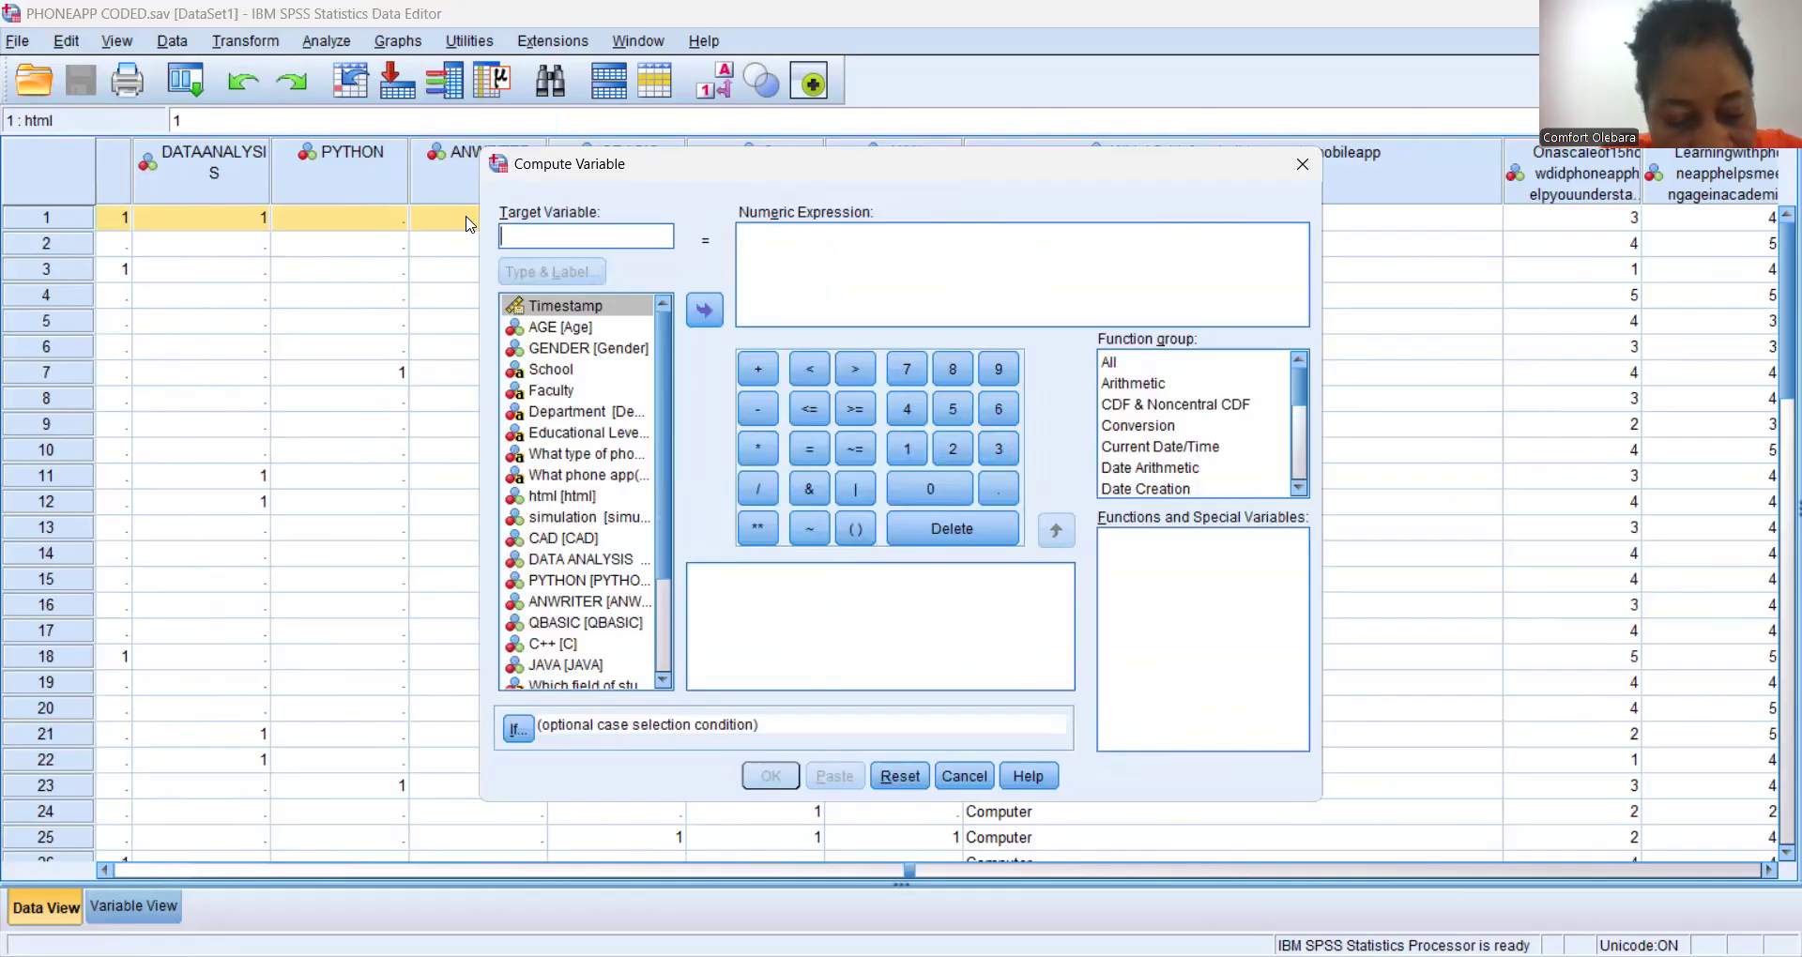
text(T)
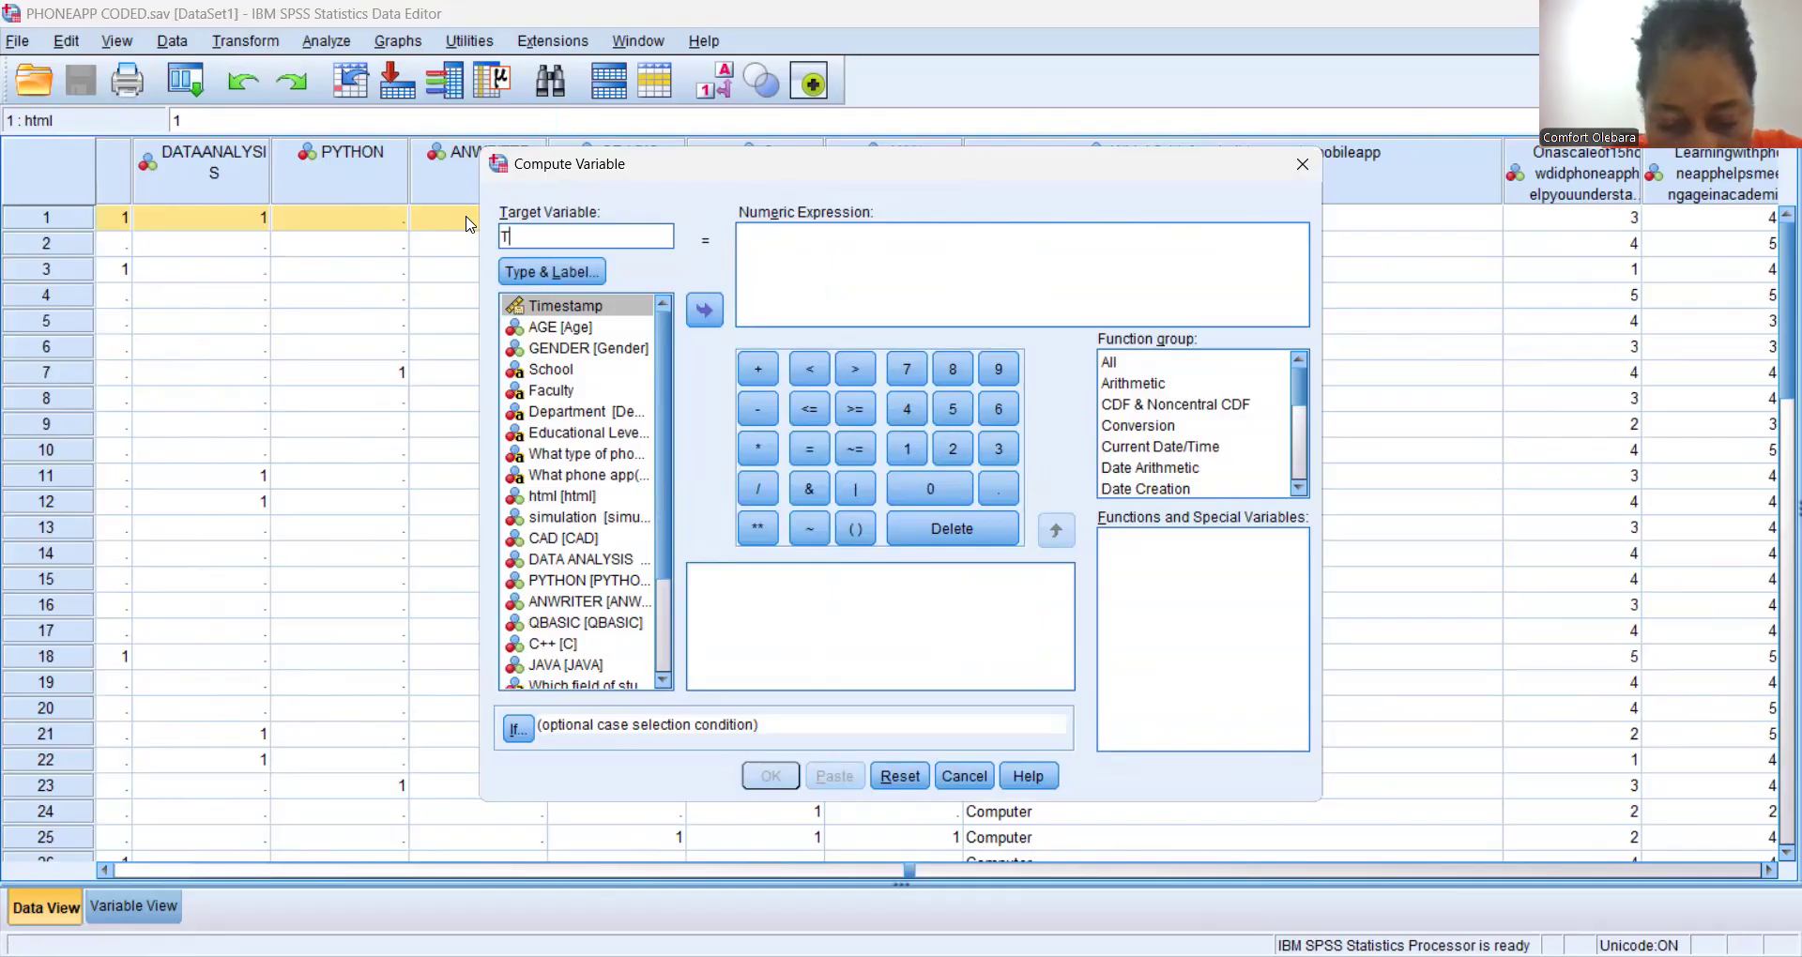
text(A)
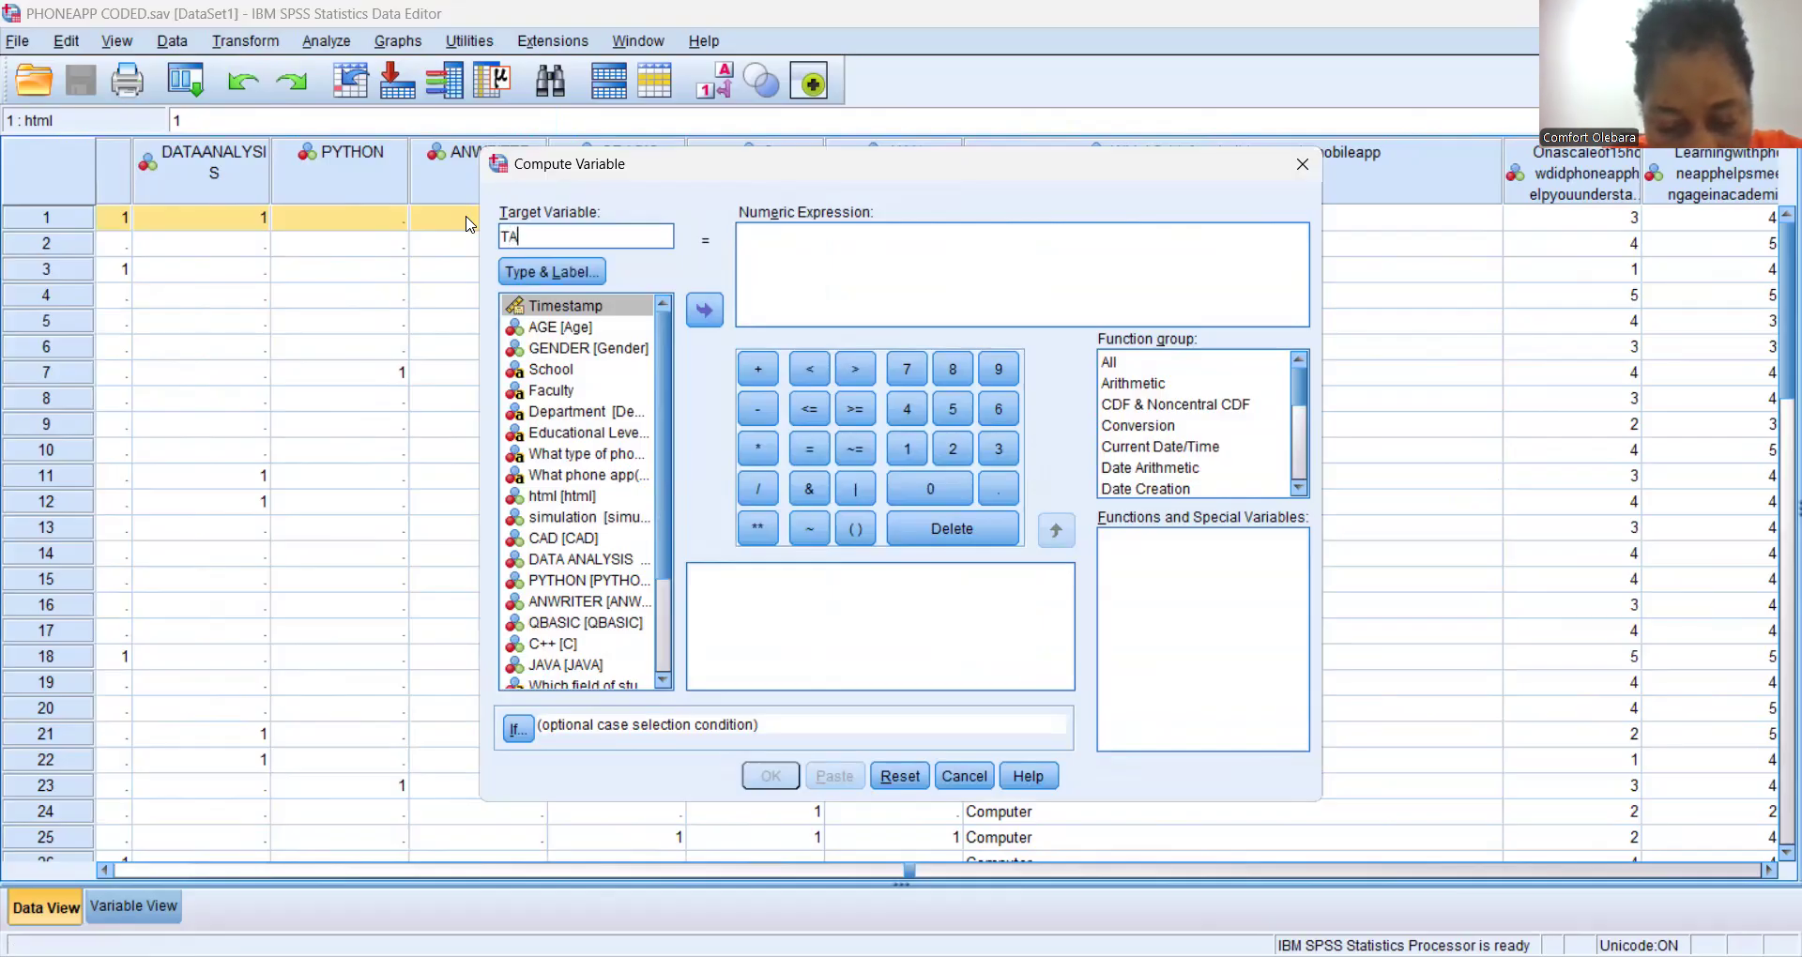
key(BackSpace)
text(PHONE)
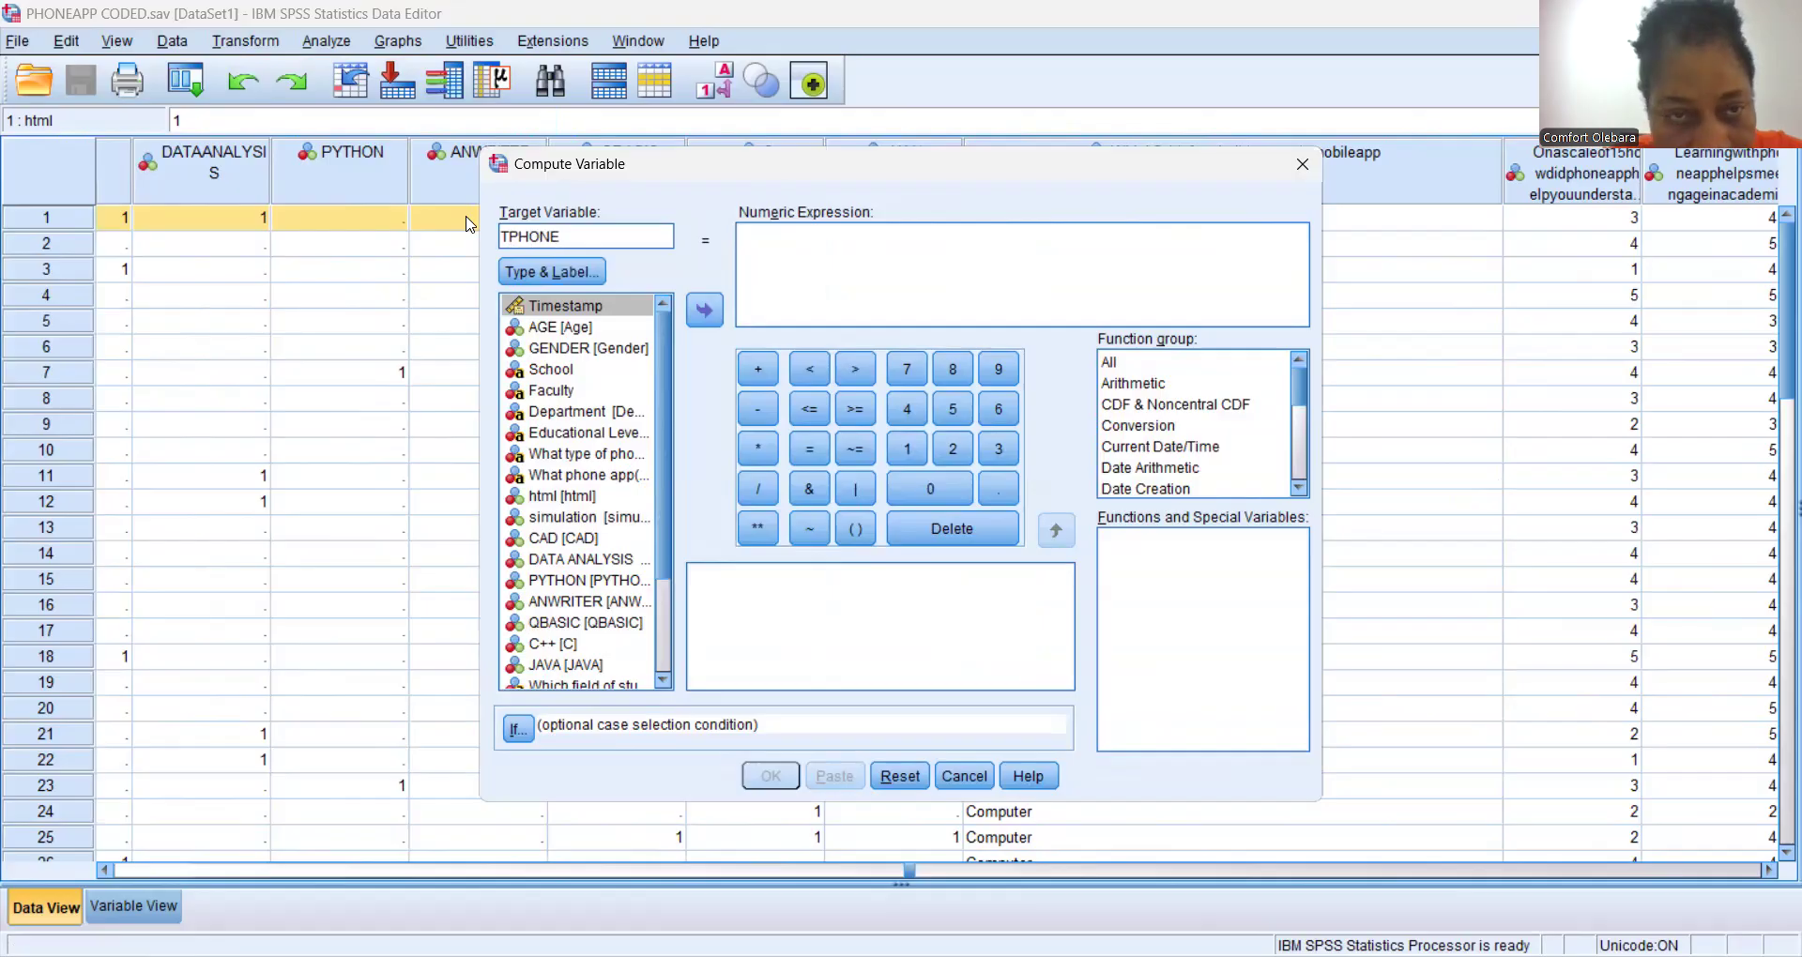
key(BackSpace)
key(BackSpace)
key(BackSpace)
key(BackSpace)
text(A)
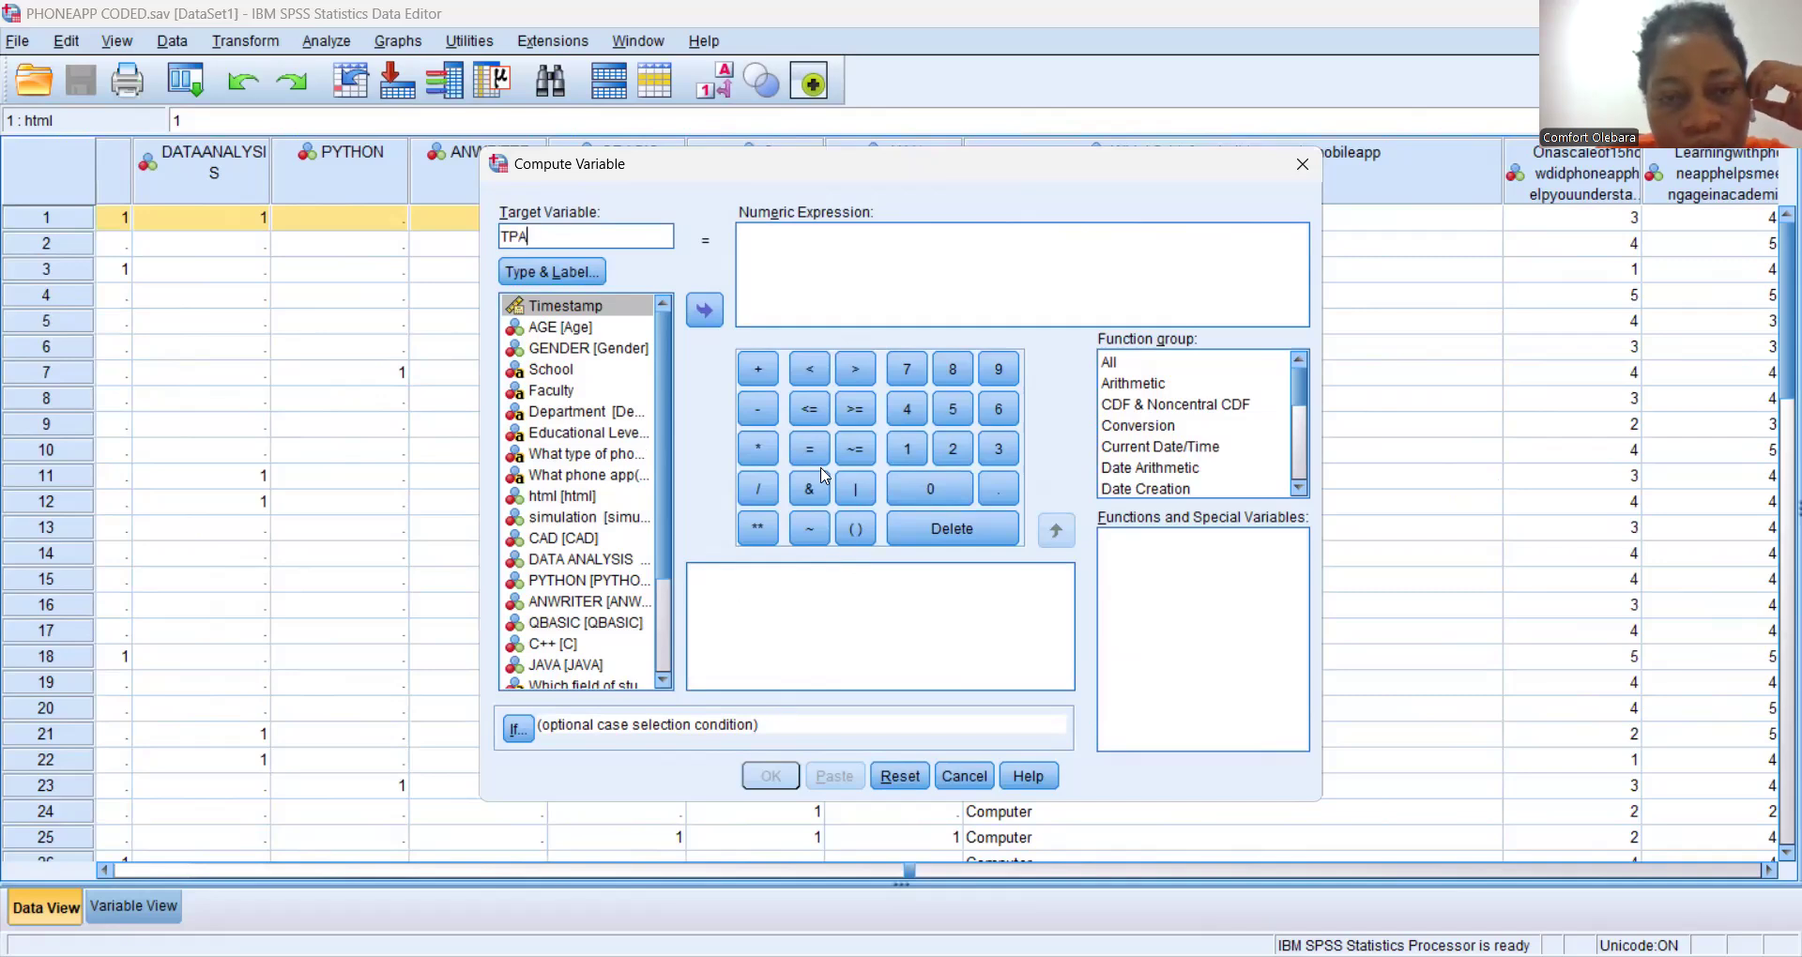
click(1302, 165)
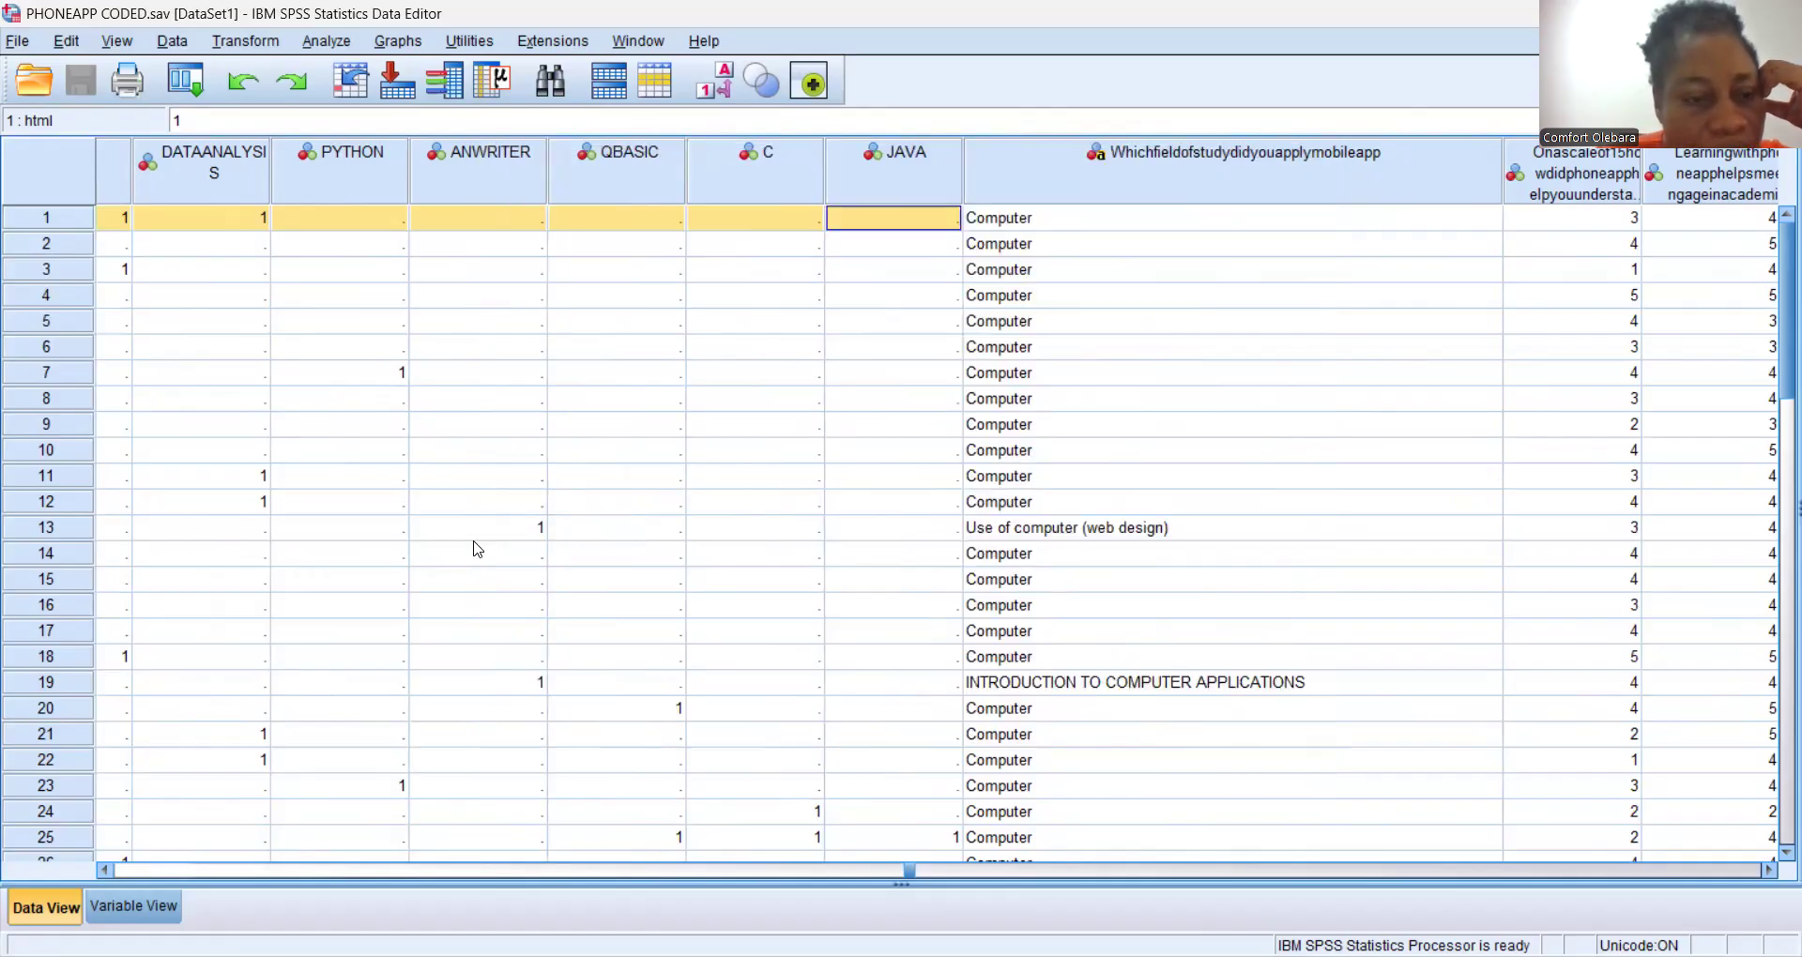
Return to the variable definitions and select the name of the html variable in row 10.
click(131, 907)
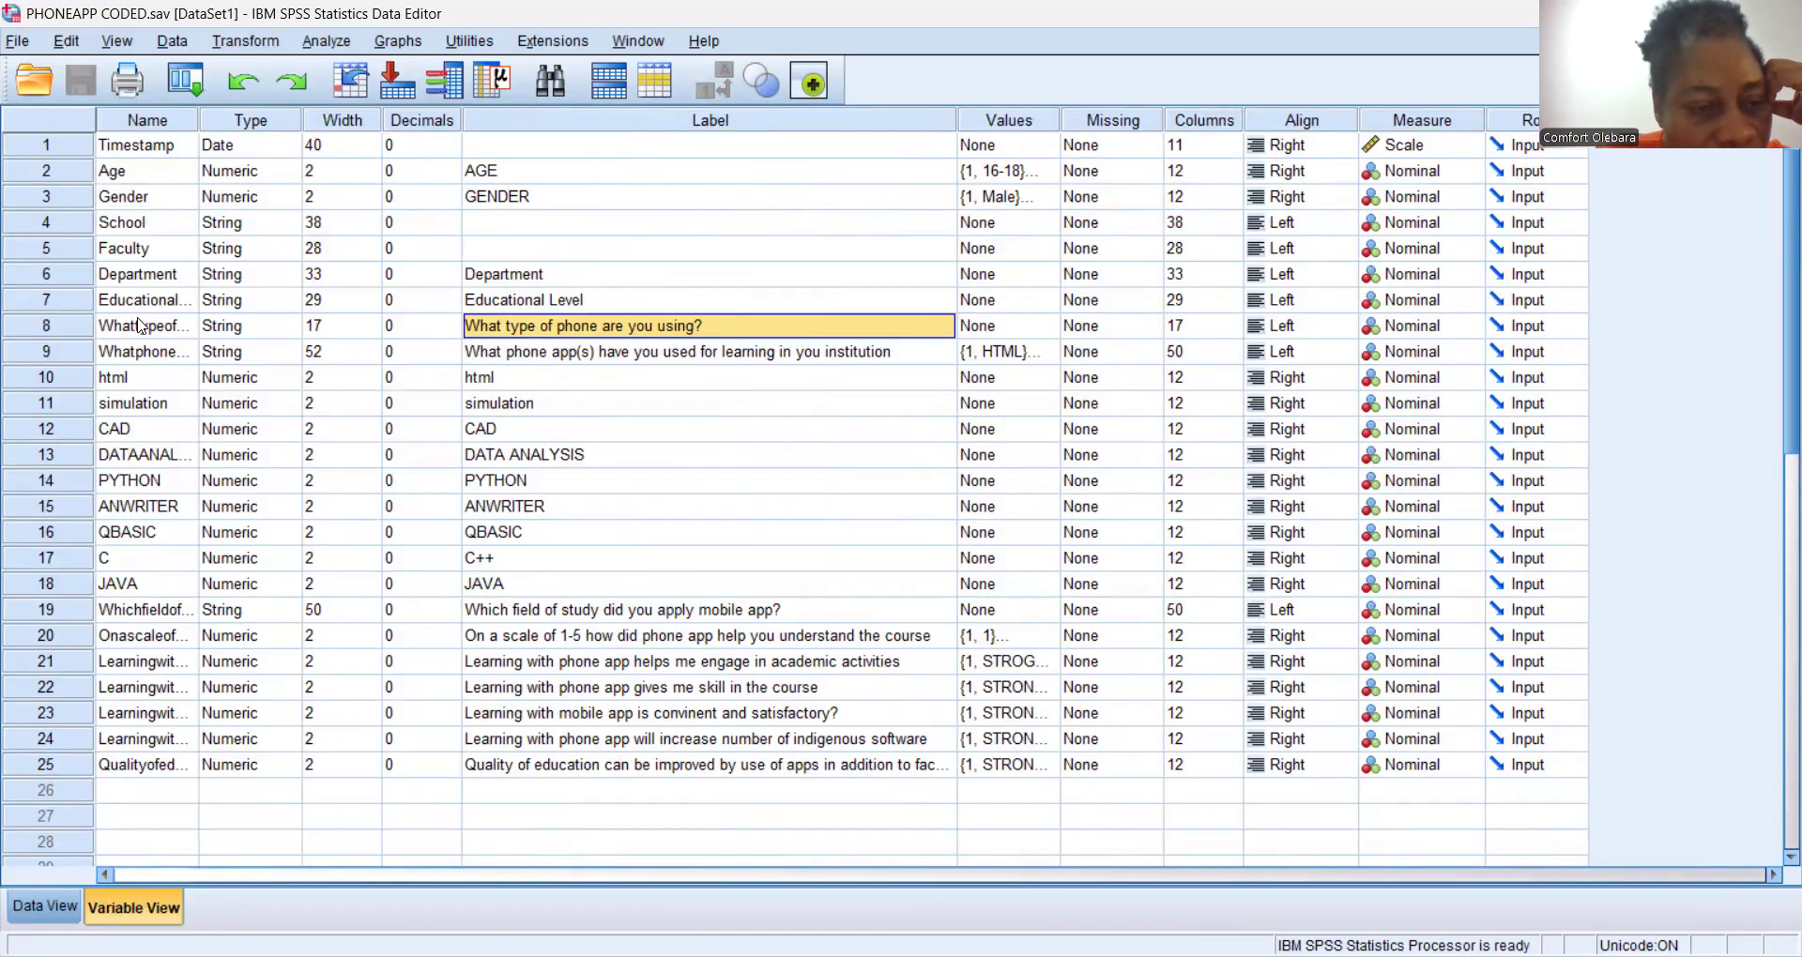
click(151, 356)
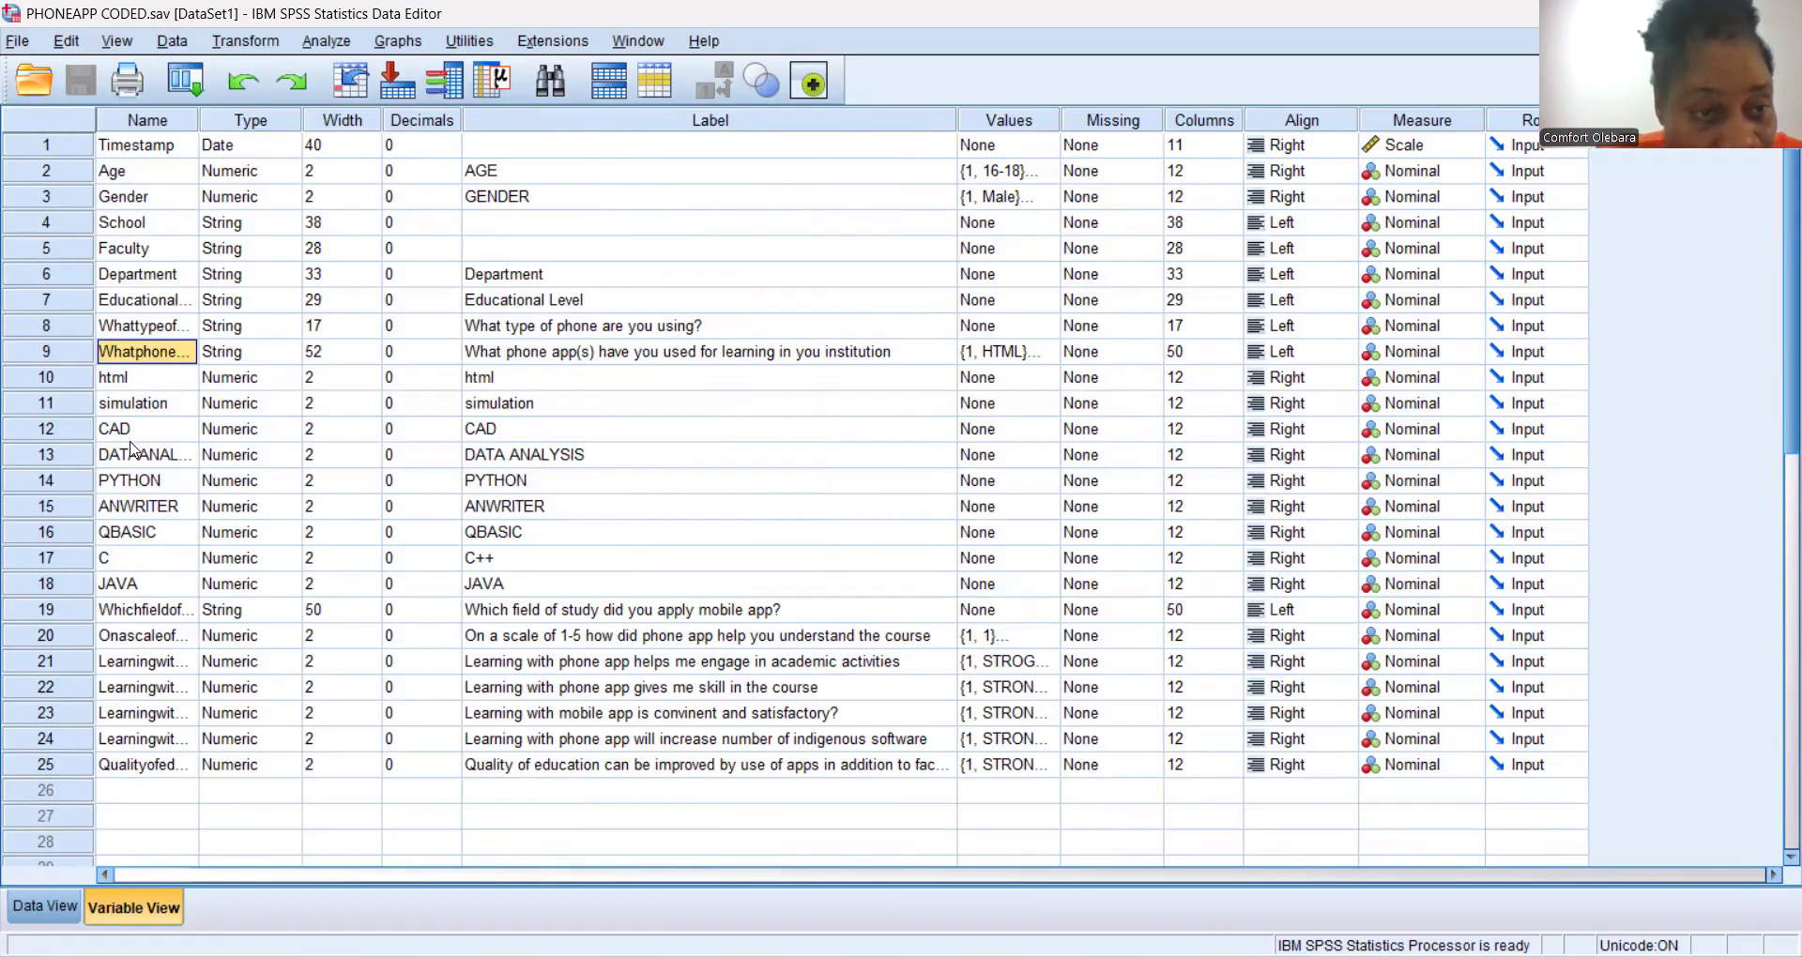
click(139, 383)
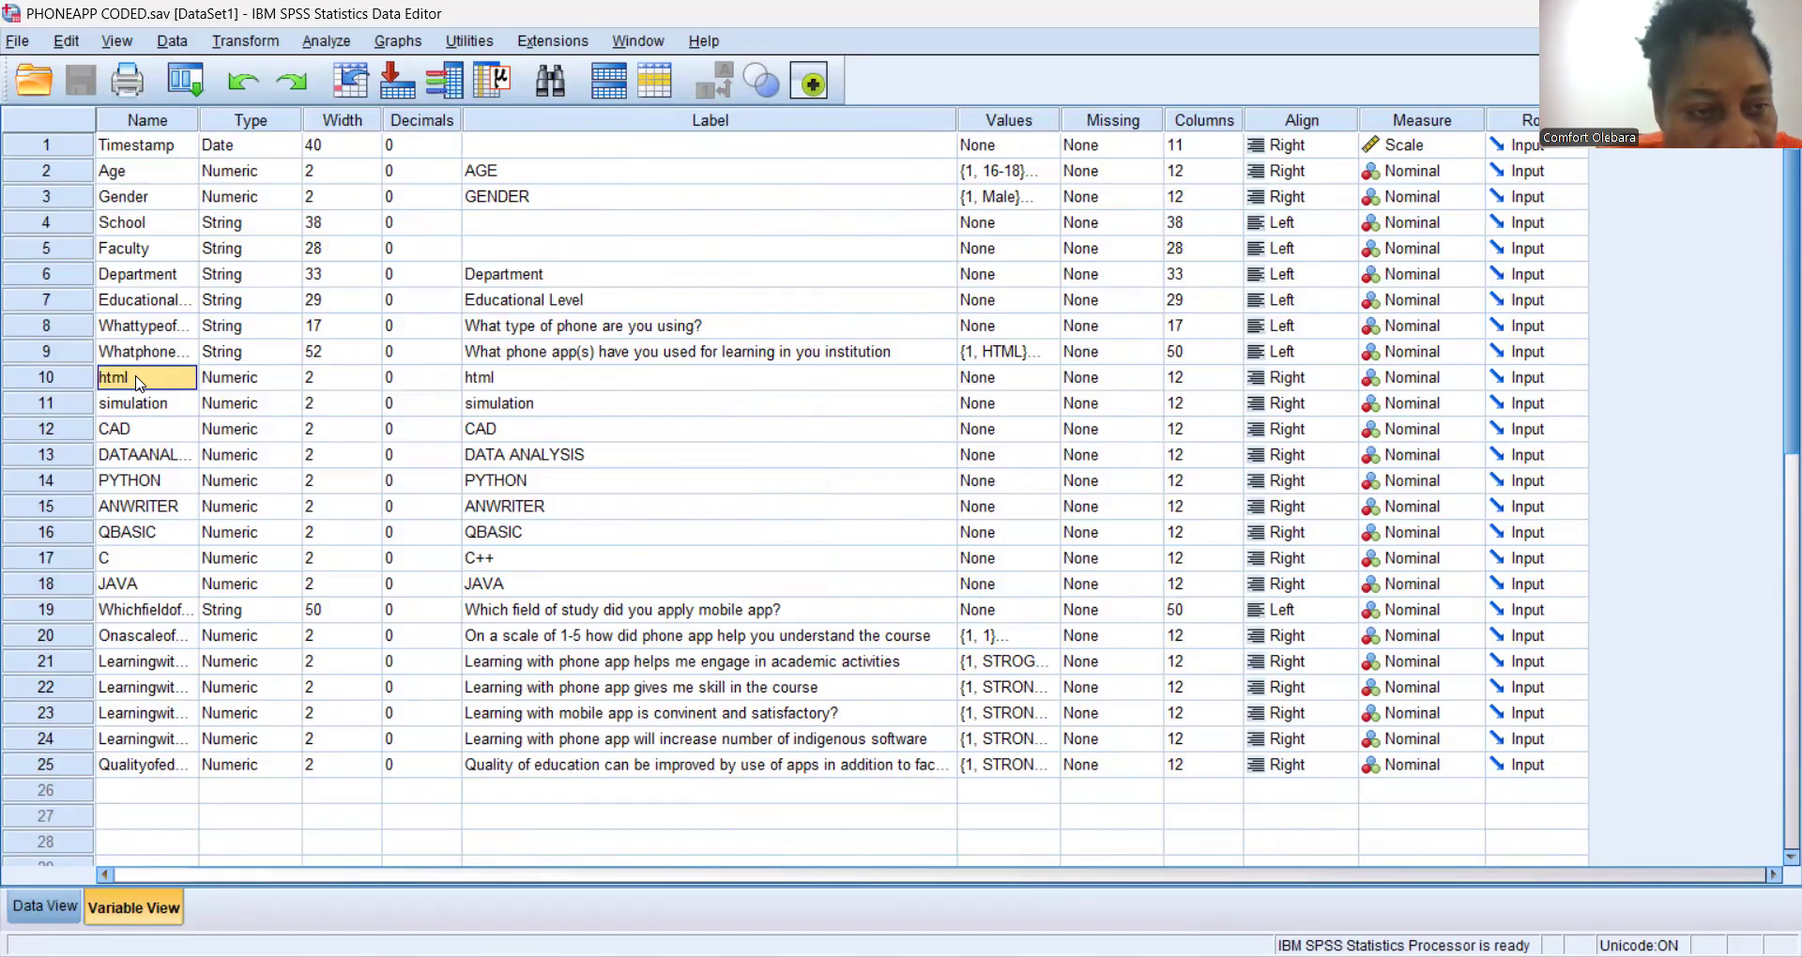
double_click(138, 380)
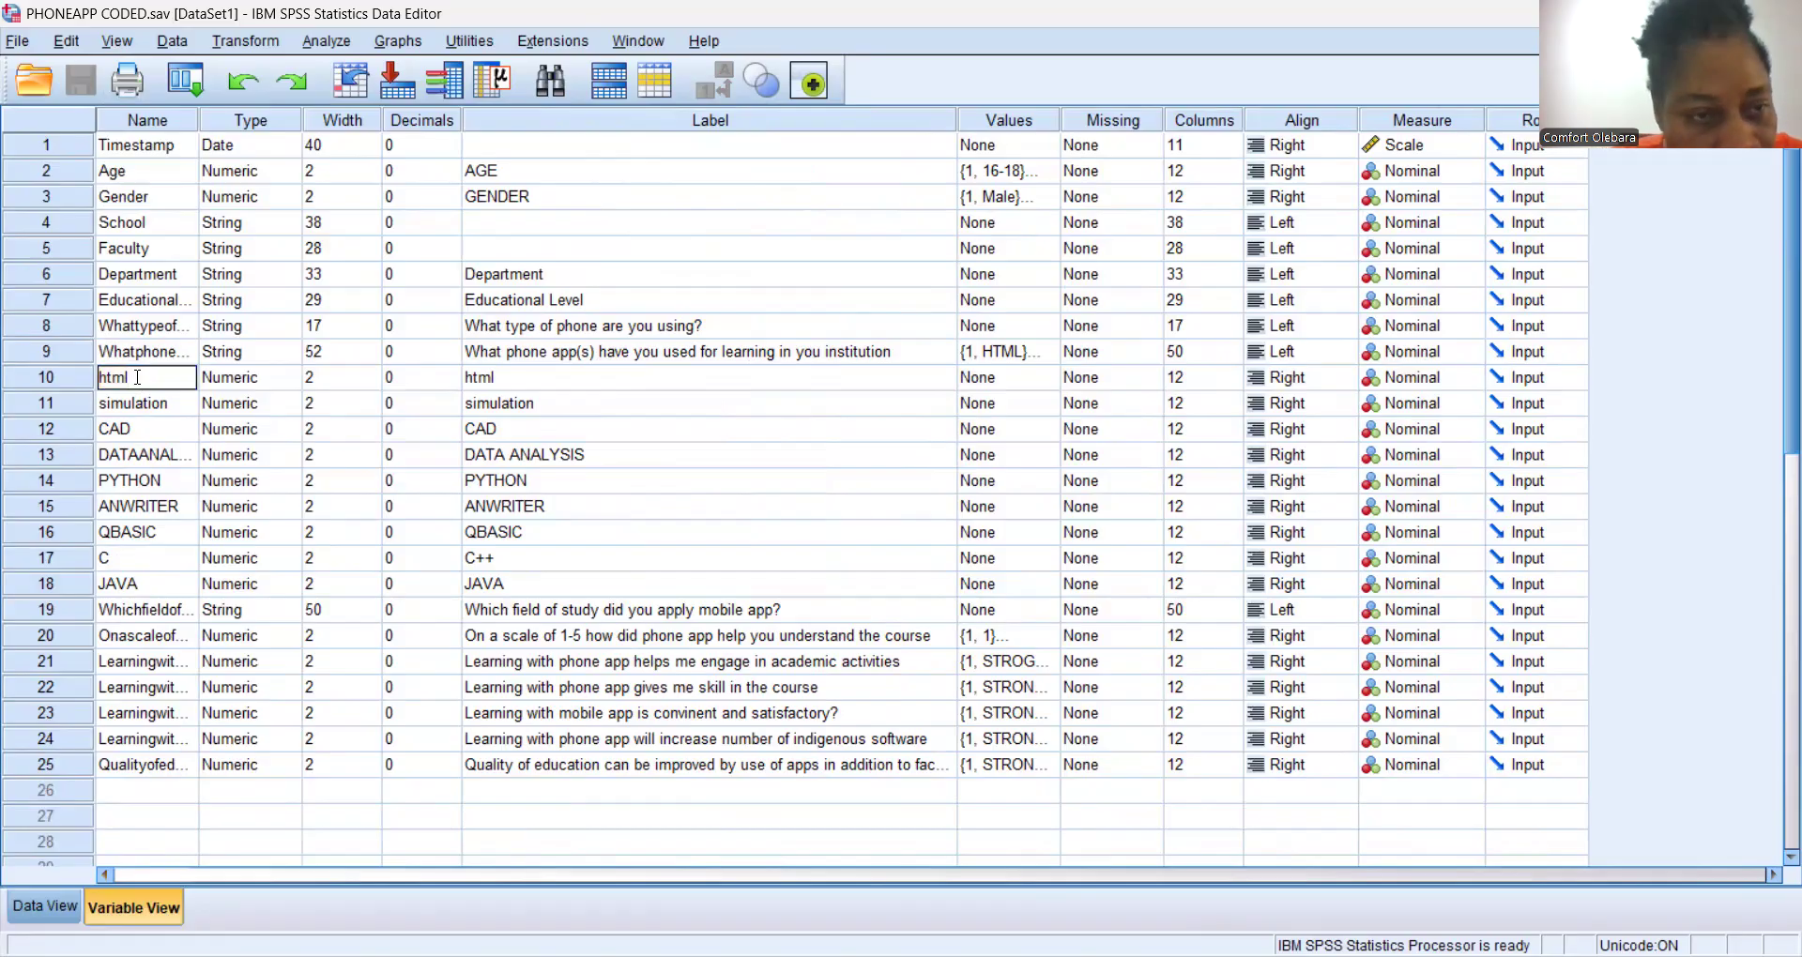
key(shift+Down)
key(shift+Down)
key(shift+Down)
key(shift+Down)
key(shift+Down)
key(shift+Down)
key(shift+Down)
key(shift+Down)
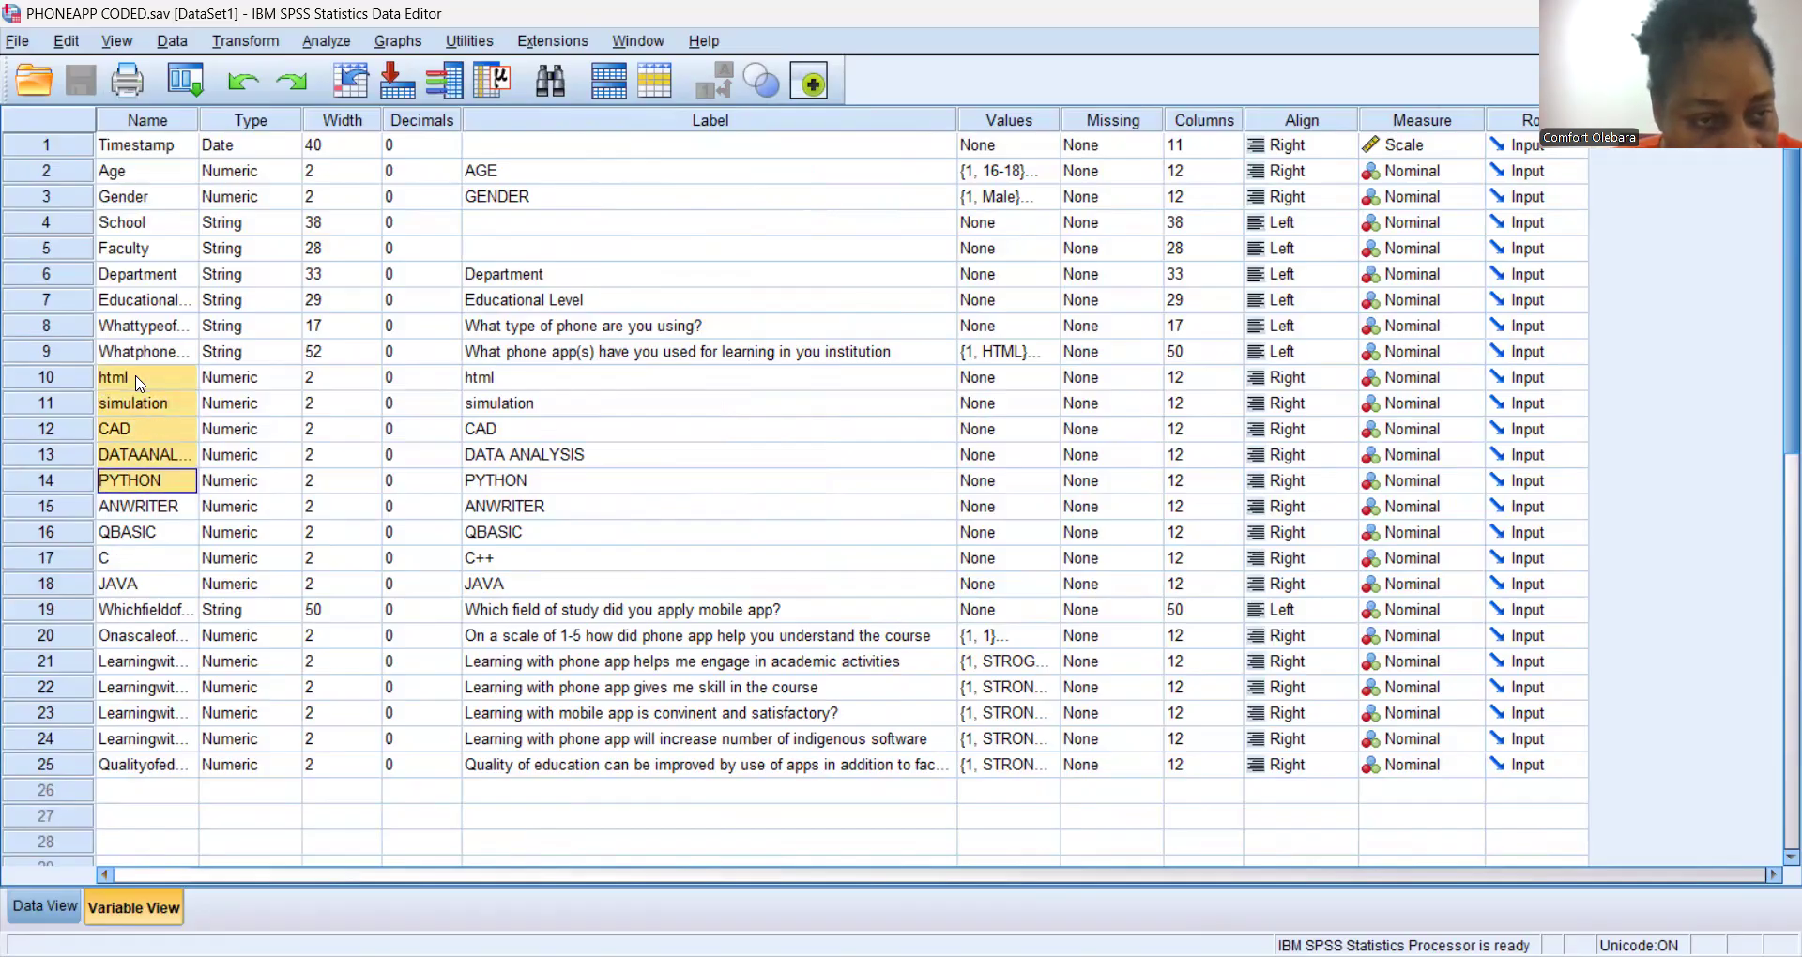
key(shift+Down)
key(shift+Down)
key(shift+Down)
key(shift+Down)
key(shift+Down)
key(shift+Down)
key(shift+Down)
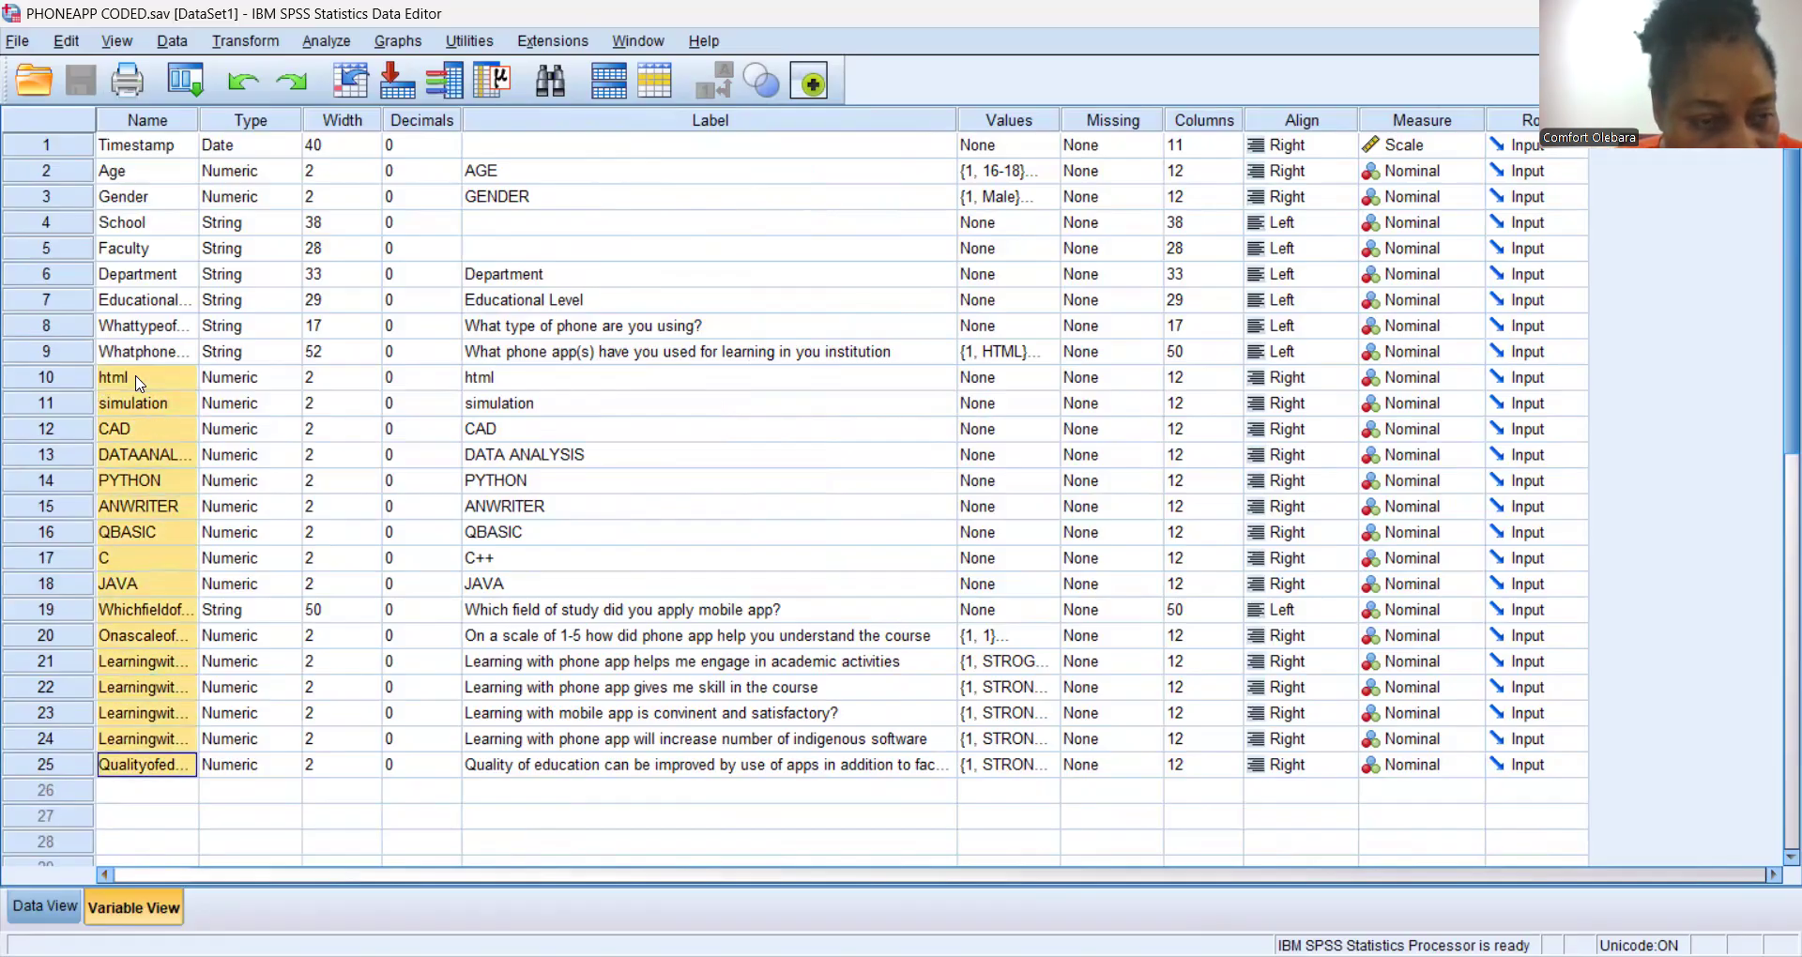
right_click(147, 406)
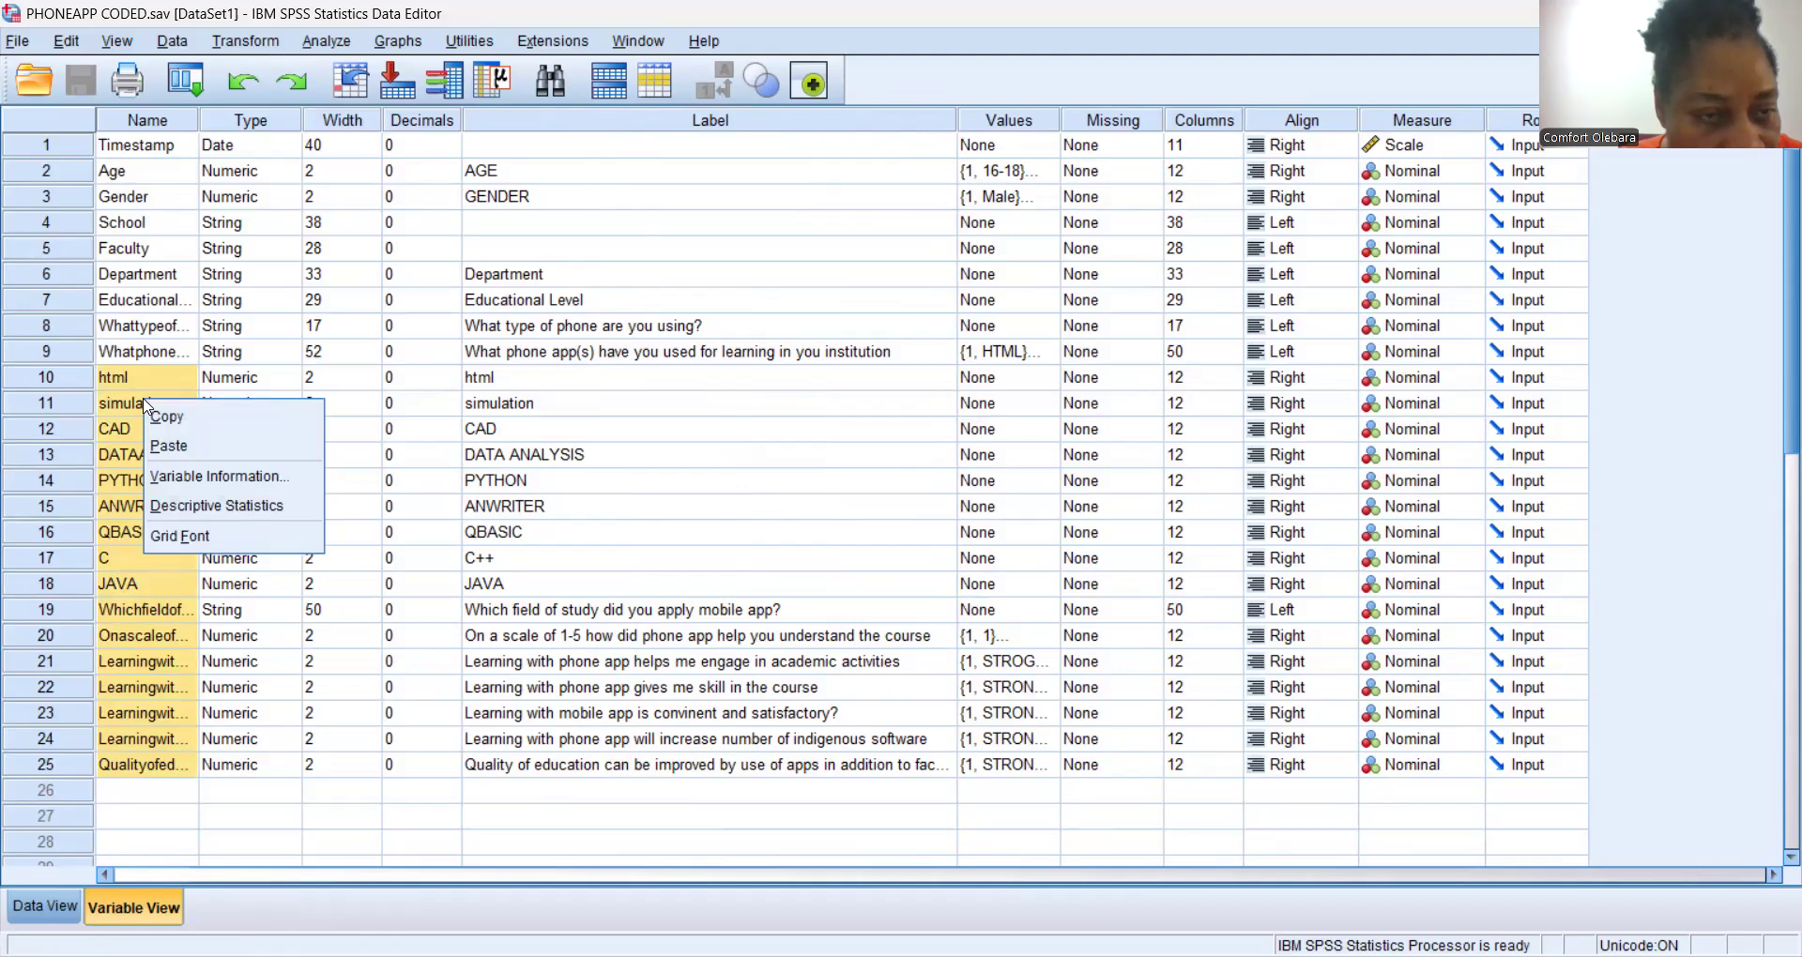
Rename the html variable in row 10 to PA1.
click(124, 380)
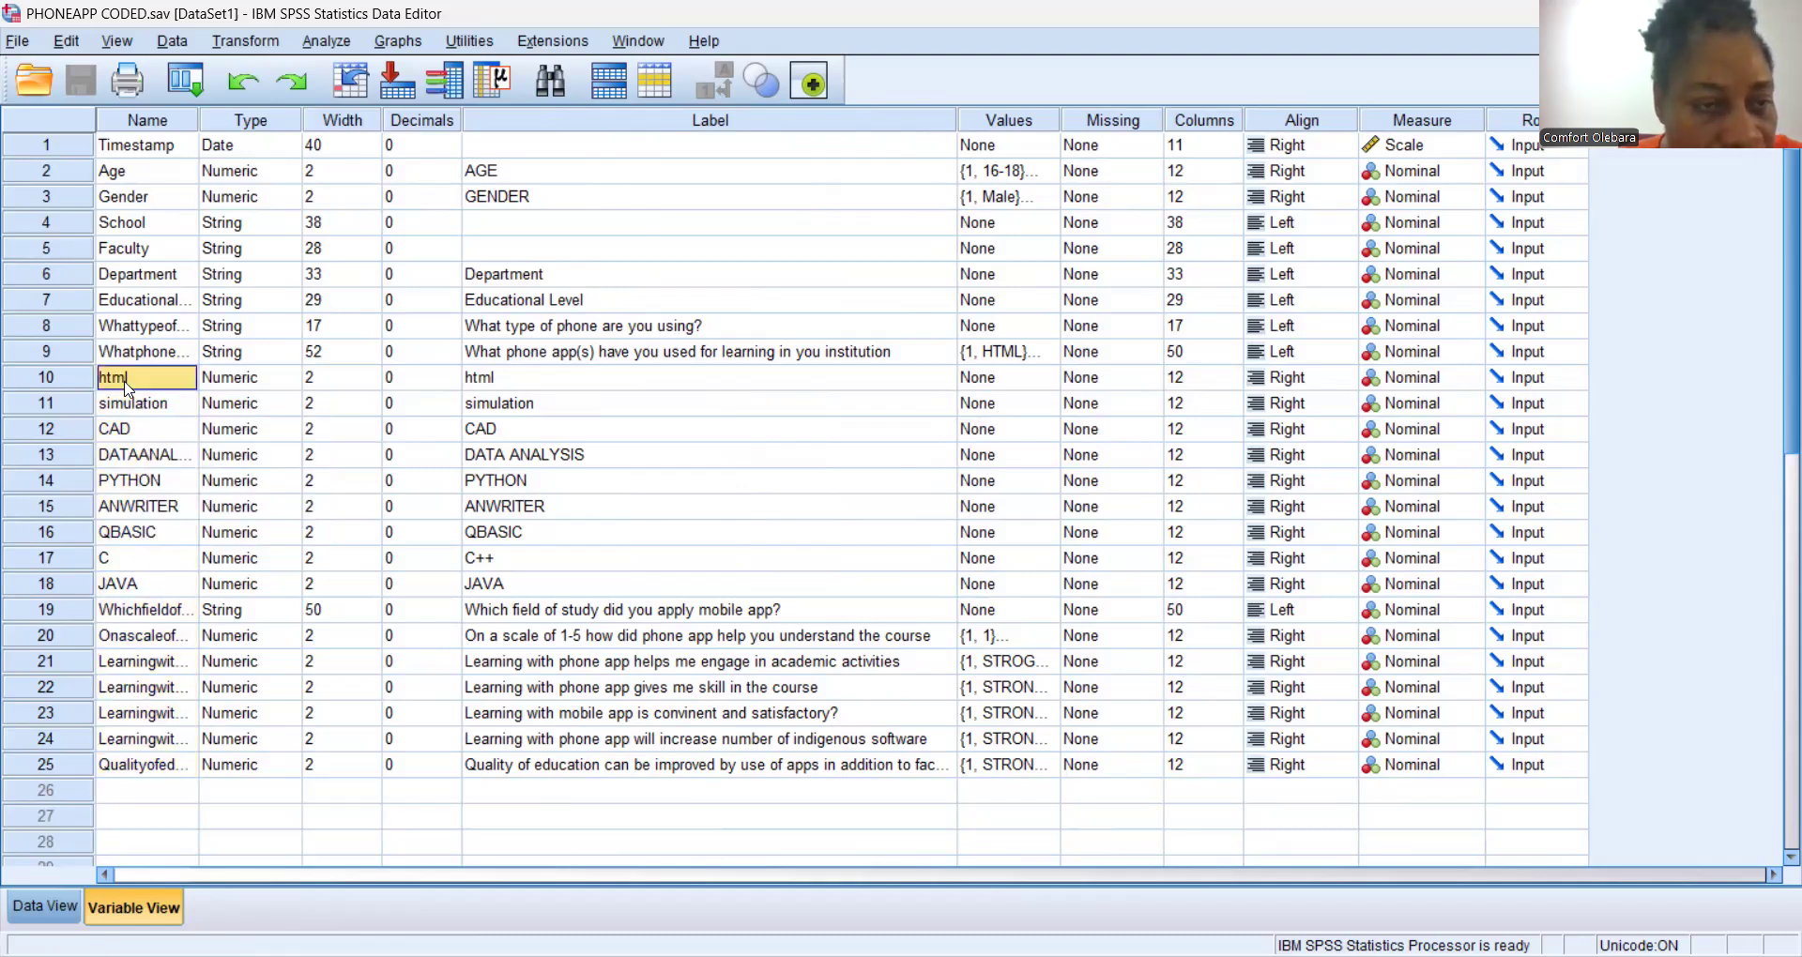
key(BackSpace)
key(BackSpace)
key(BackSpace)
key(BackSpace)
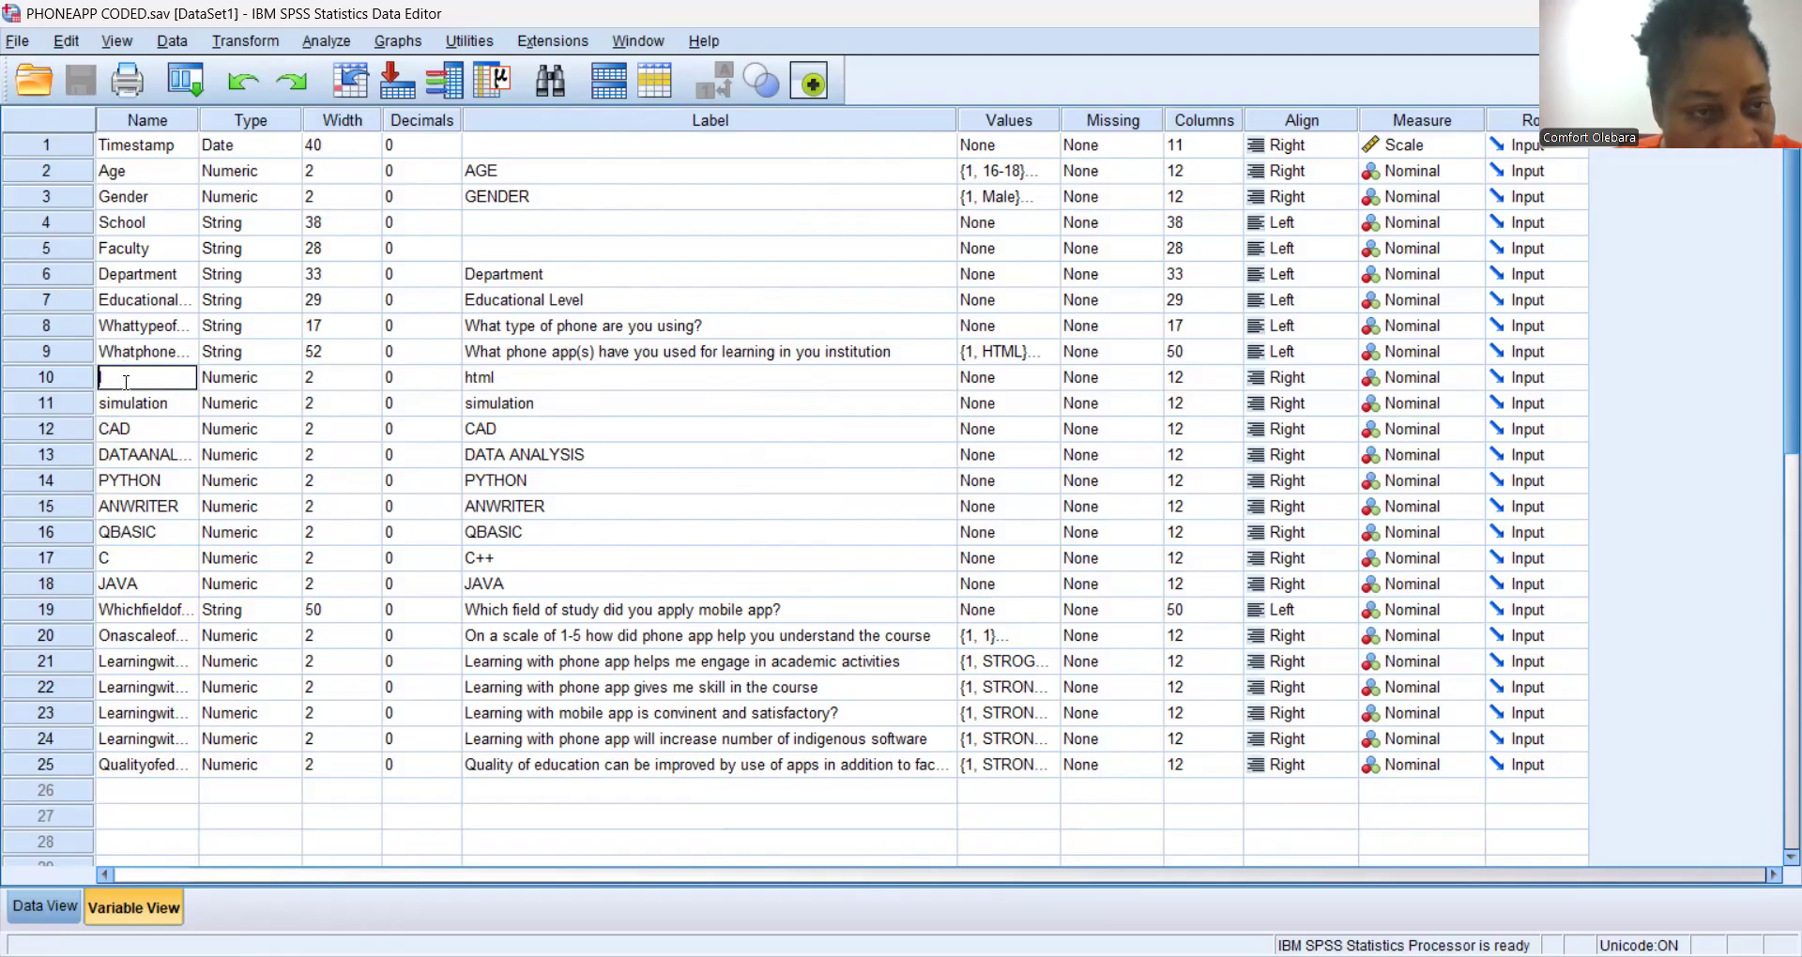
text(PA1)
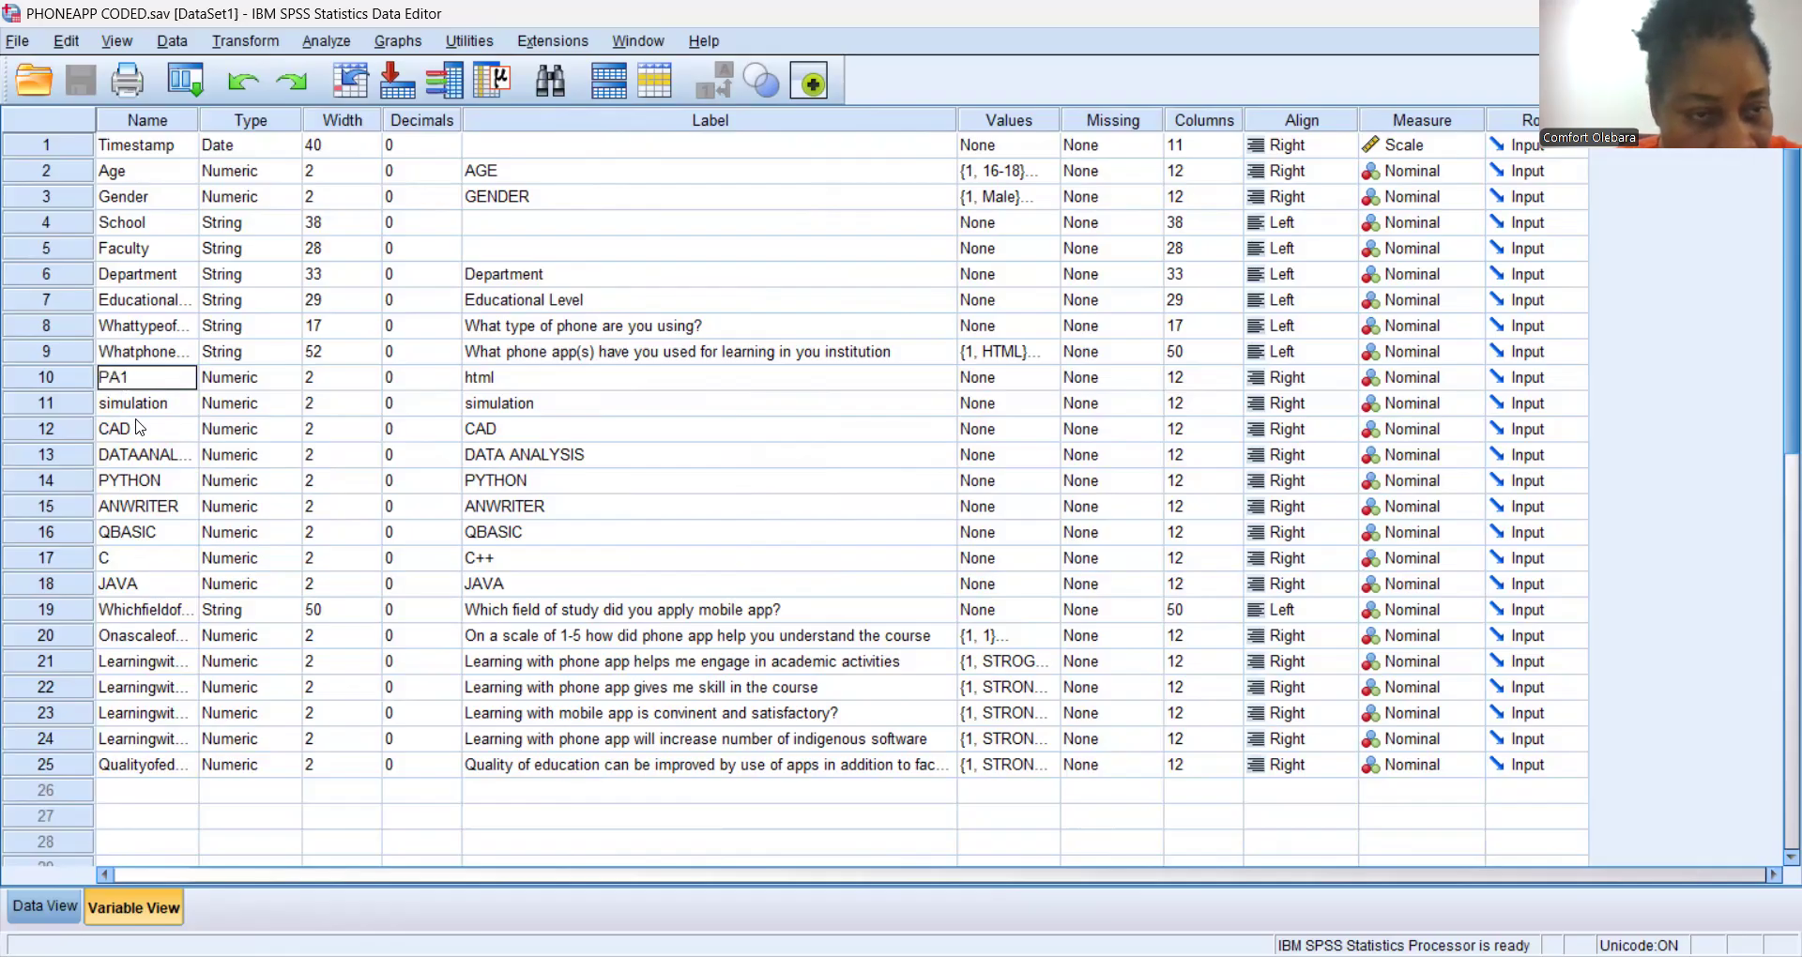
Rename the simulation variable in row 11 to PA2 and the CAD variable in row 12 to PA3.
click(127, 406)
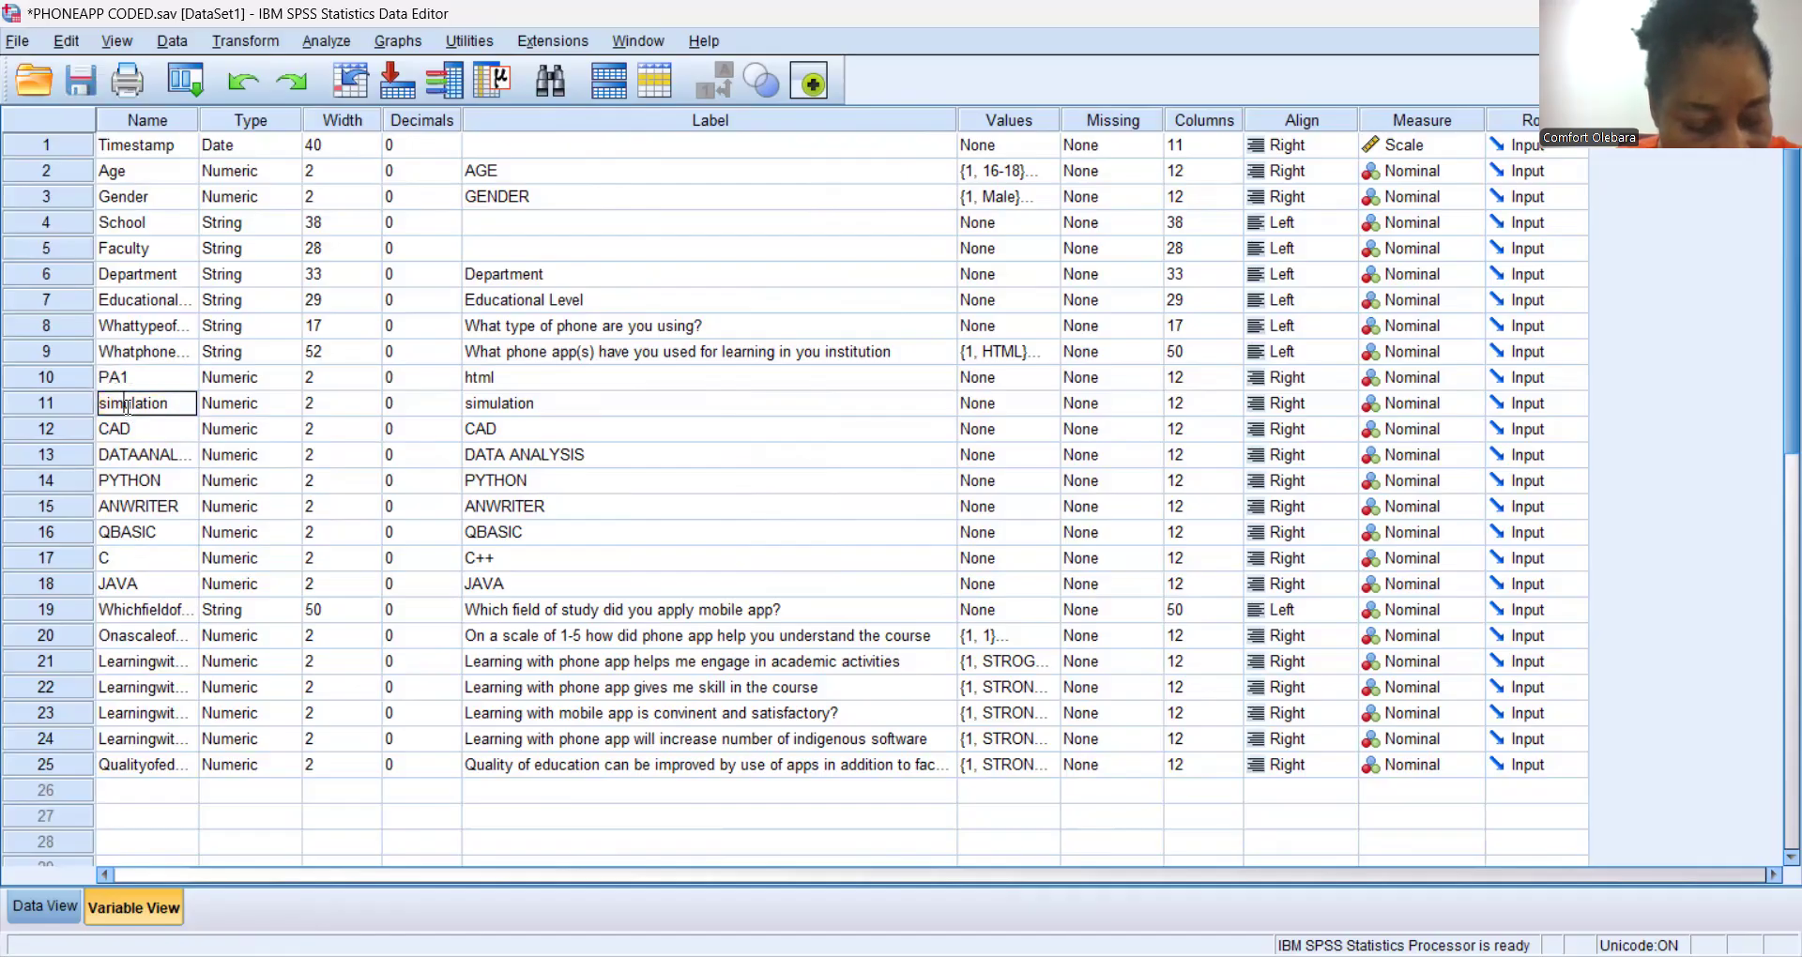
double_click(126, 406)
text(PA2)
click(147, 432)
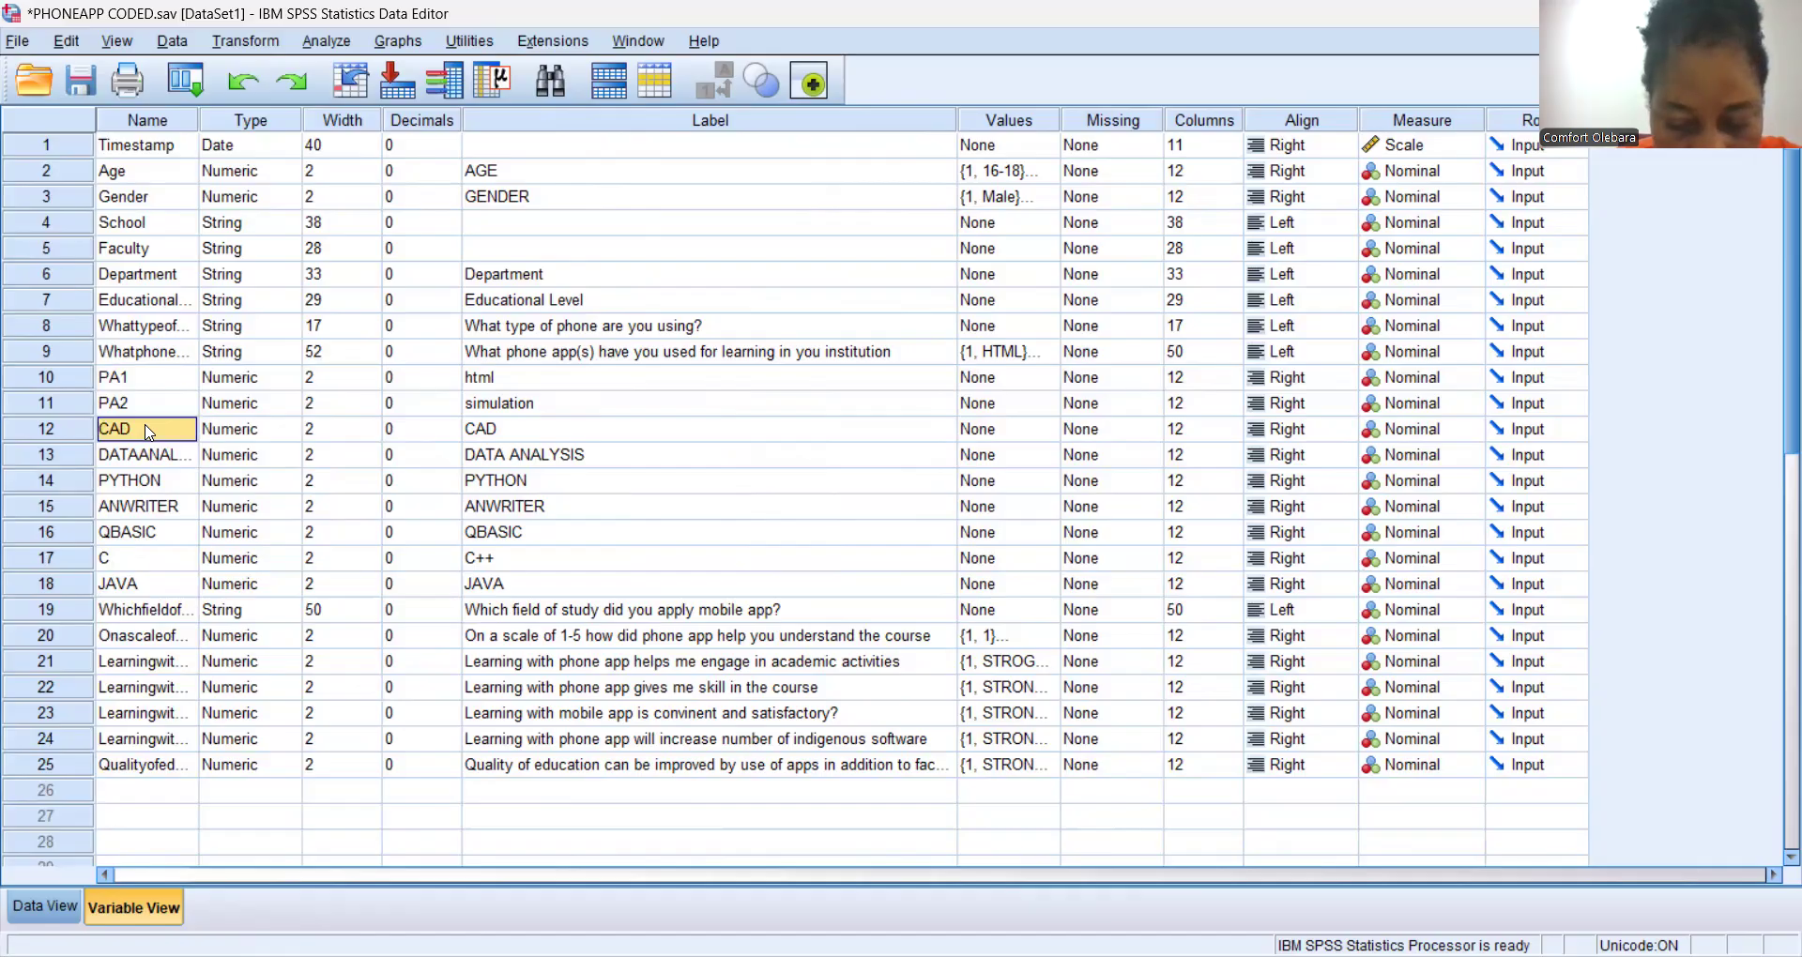
text(PA3)
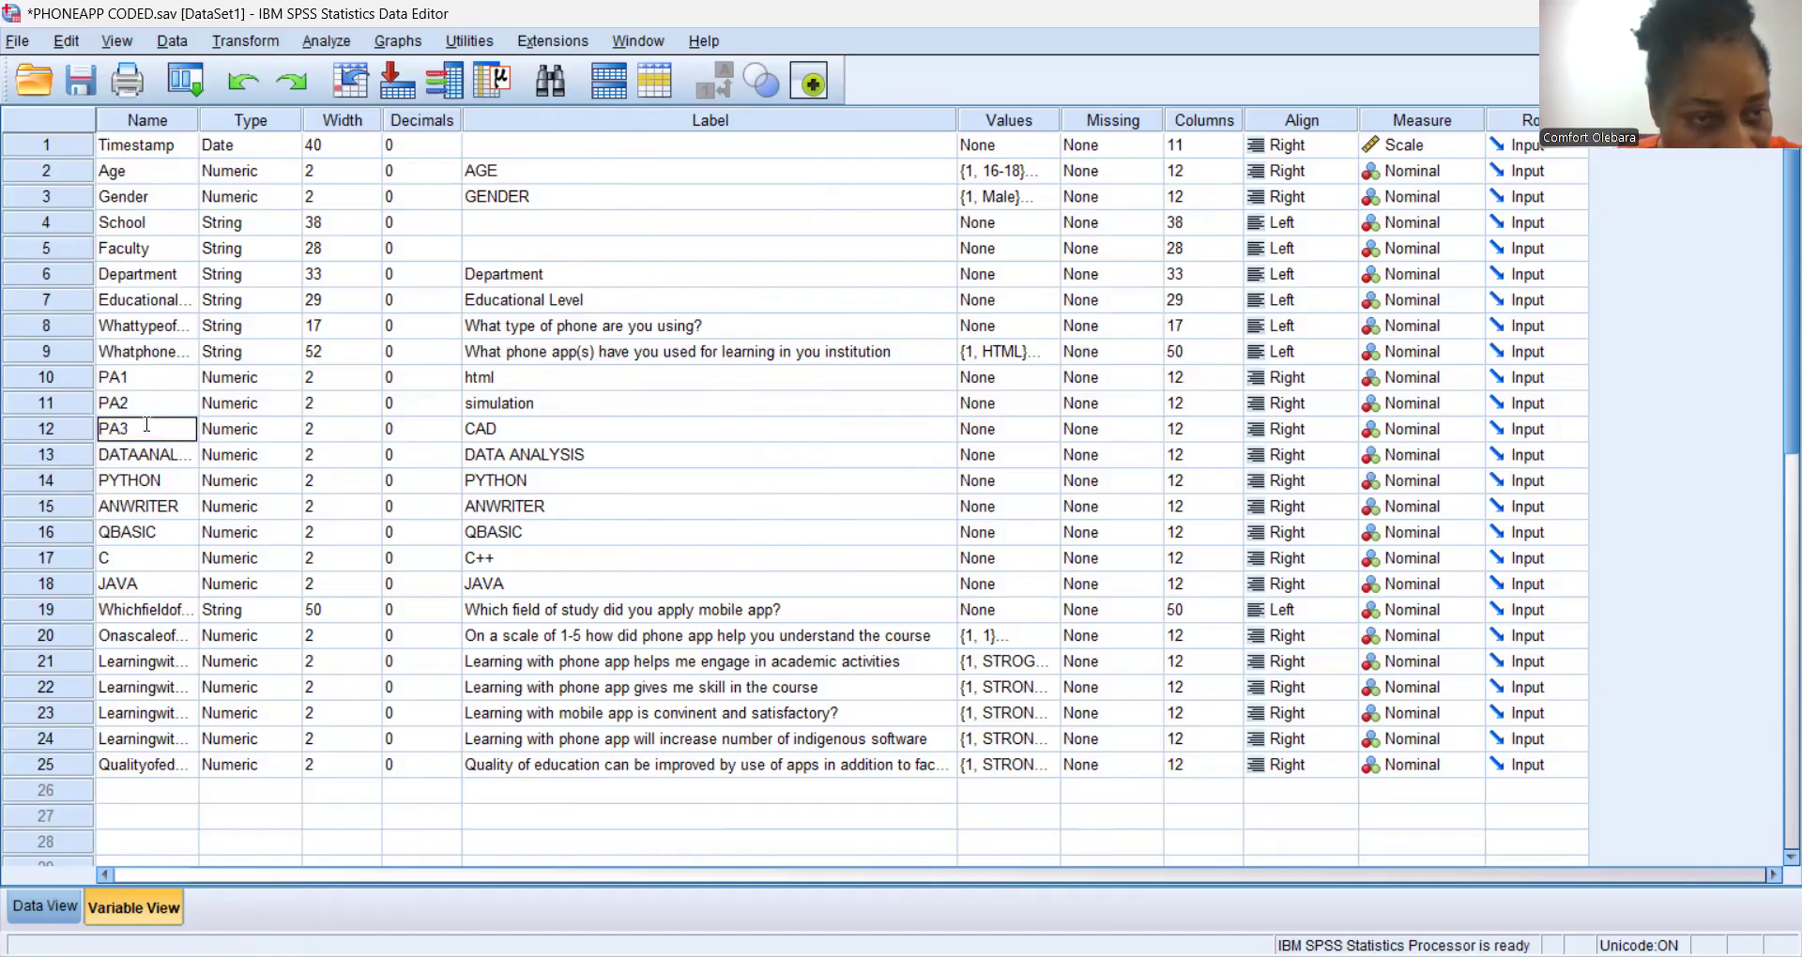
Rename the DATA ANALYSIS, PYTHON and ANWRITER variables in rows 13 to 15 to PA4, PA5 and PA6.
click(157, 456)
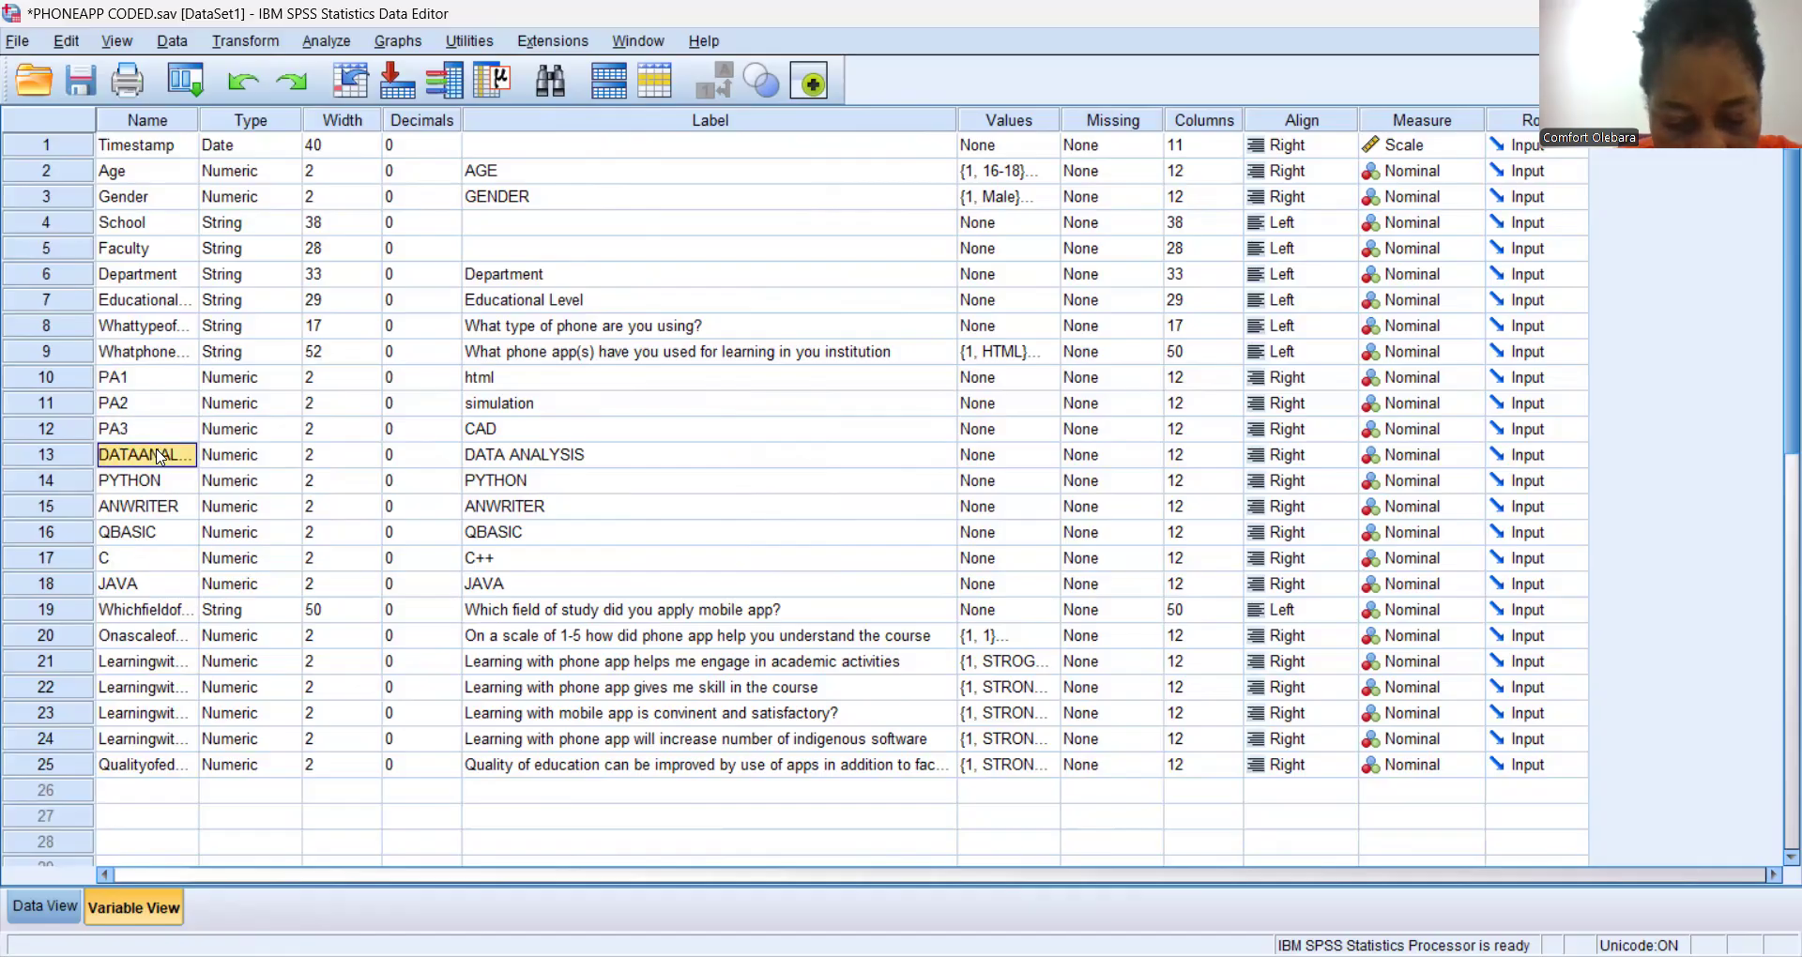
text(PA4)
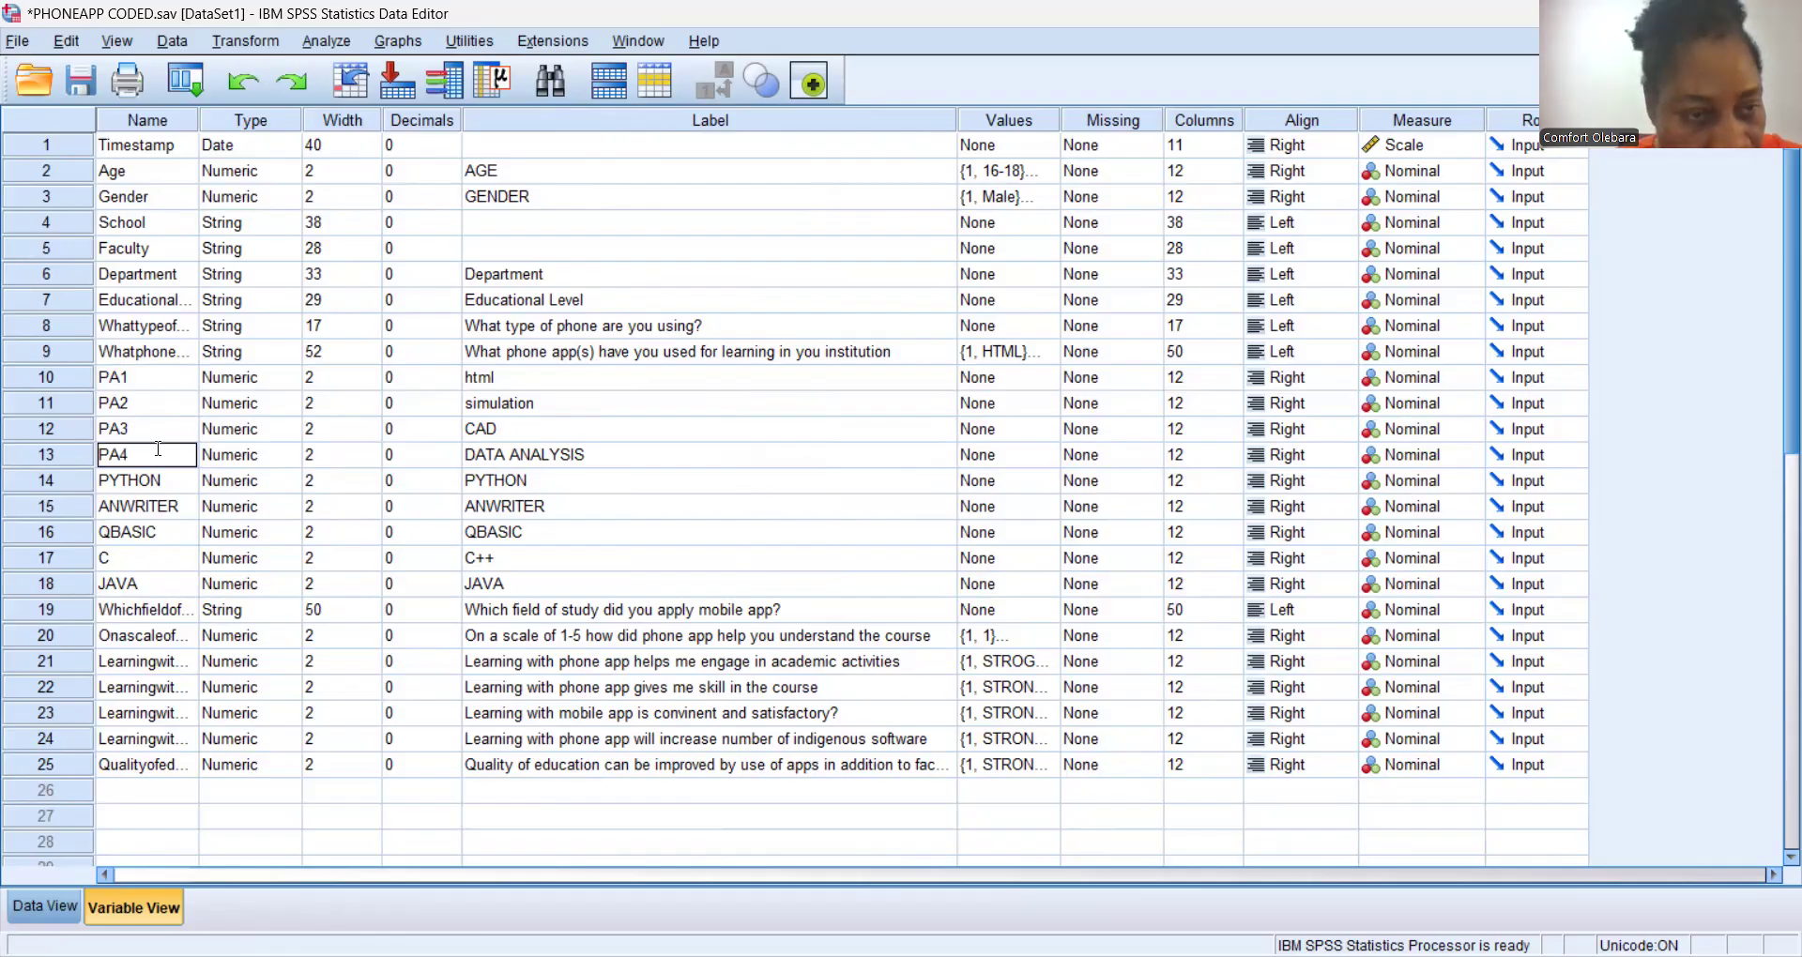
click(170, 486)
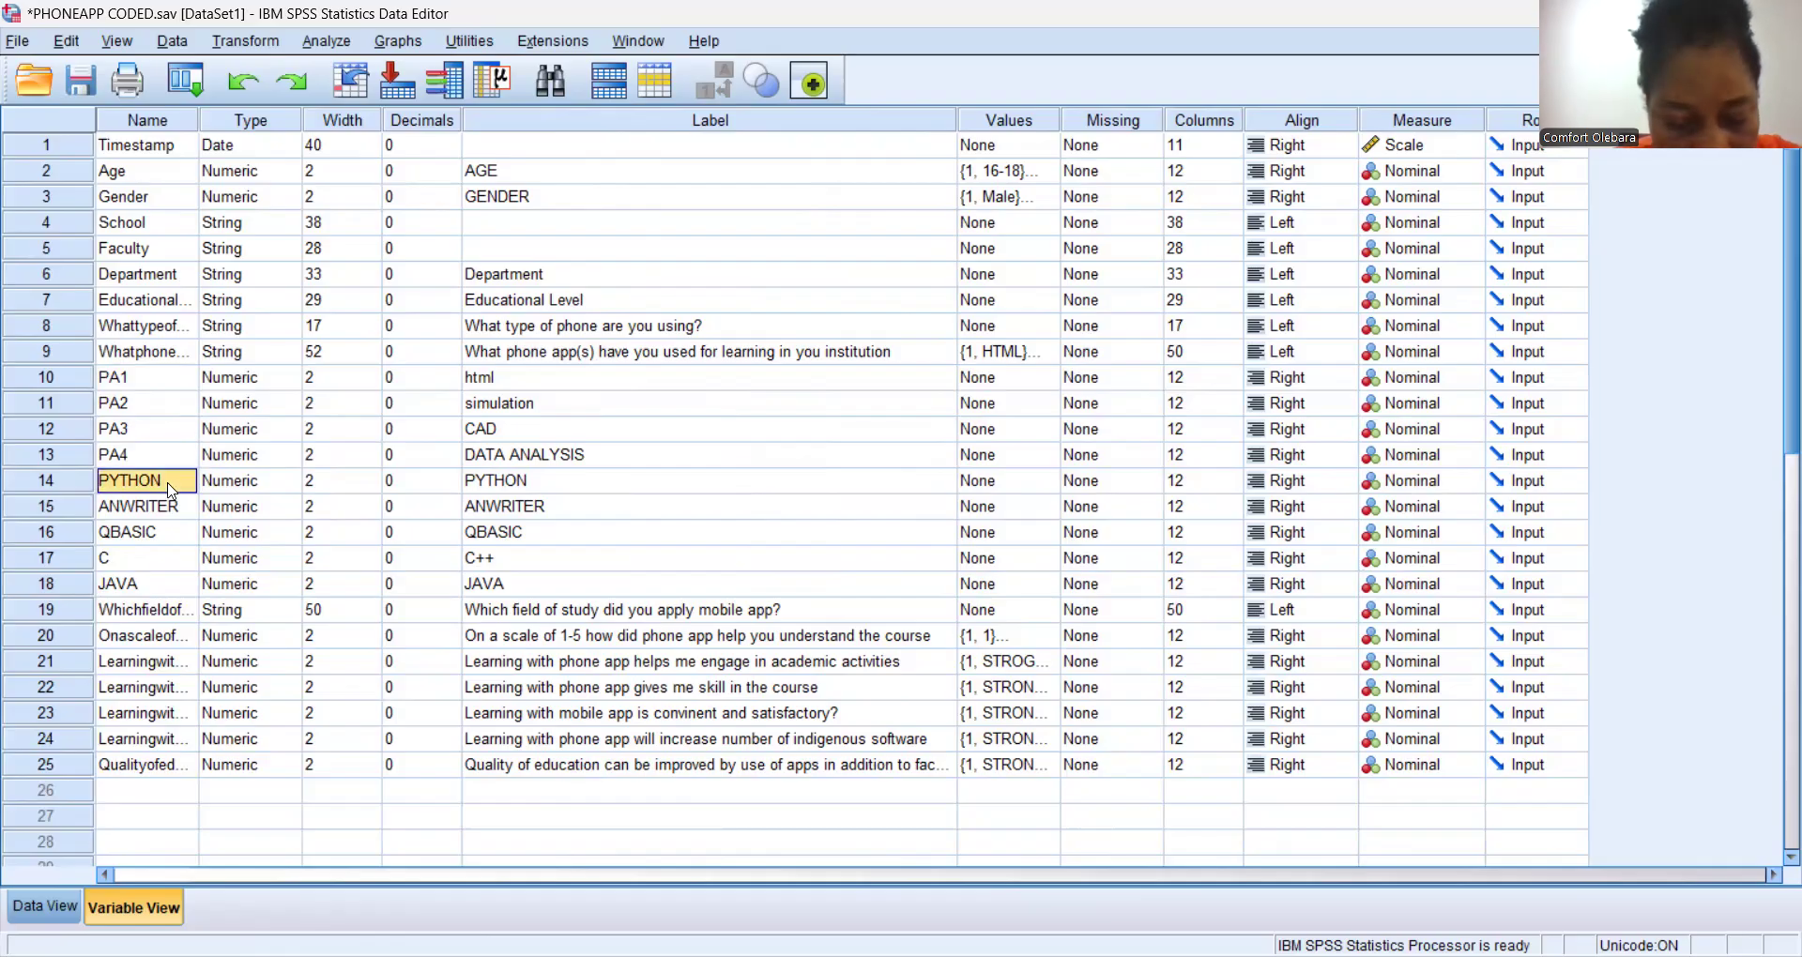
text(PA5)
click(182, 516)
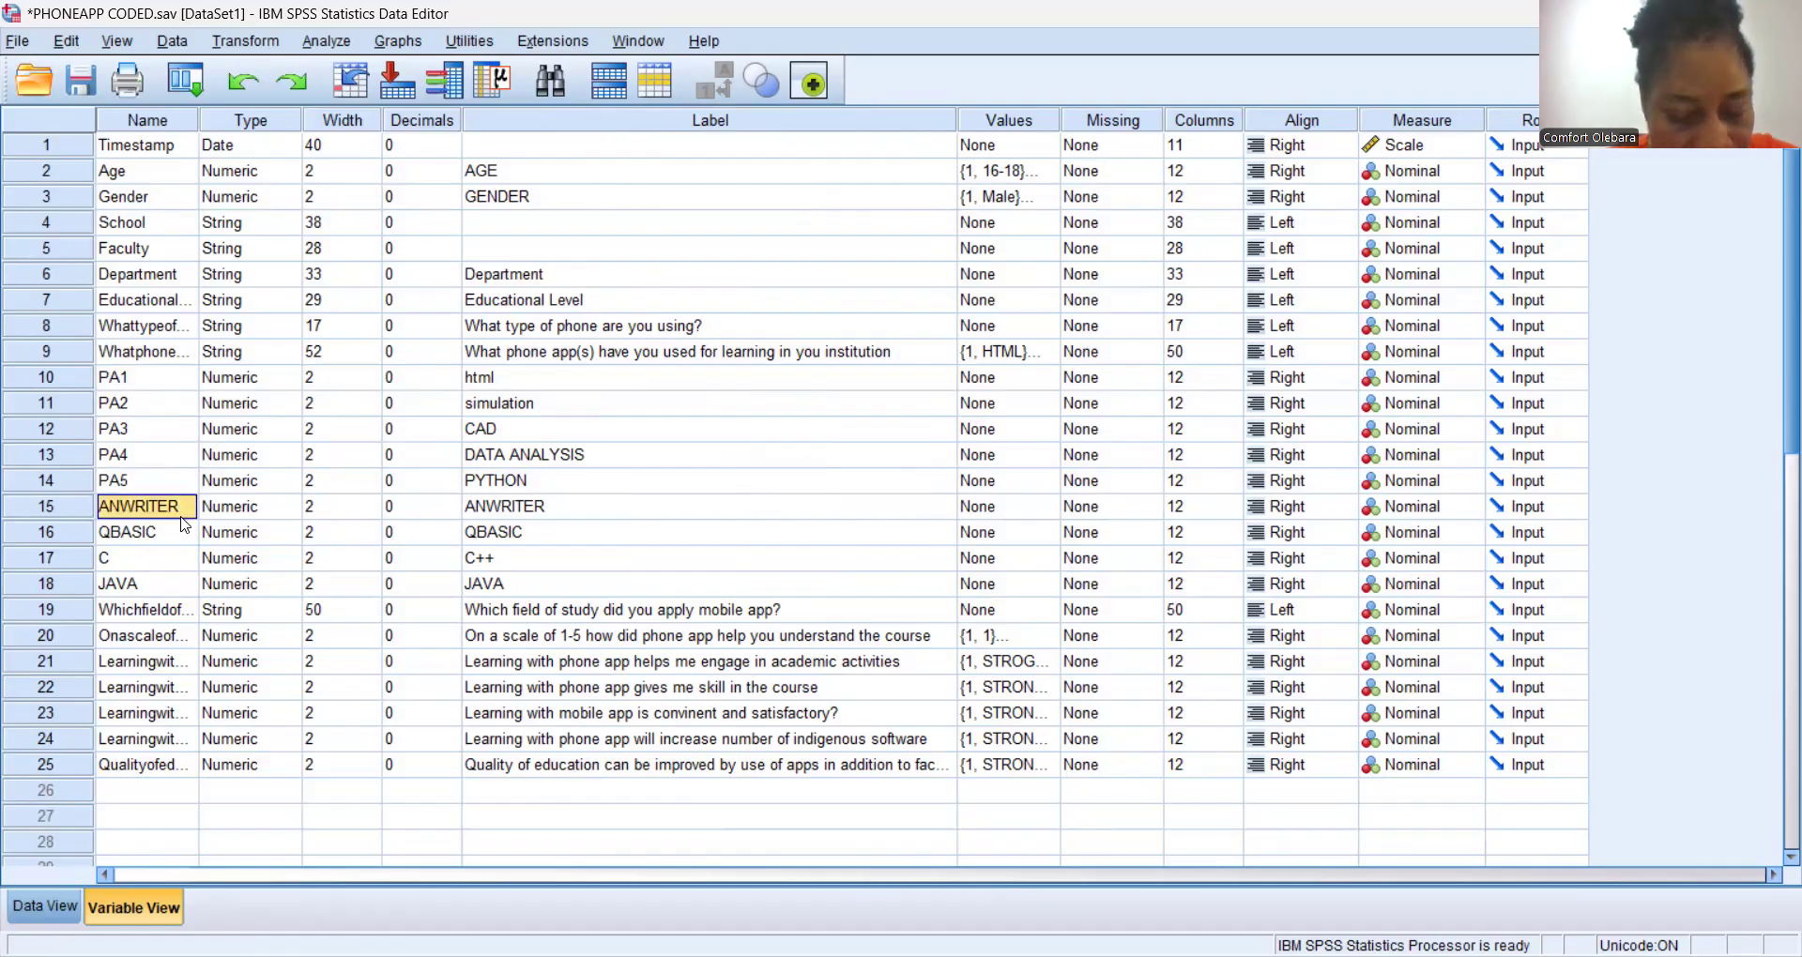
text(PA6)
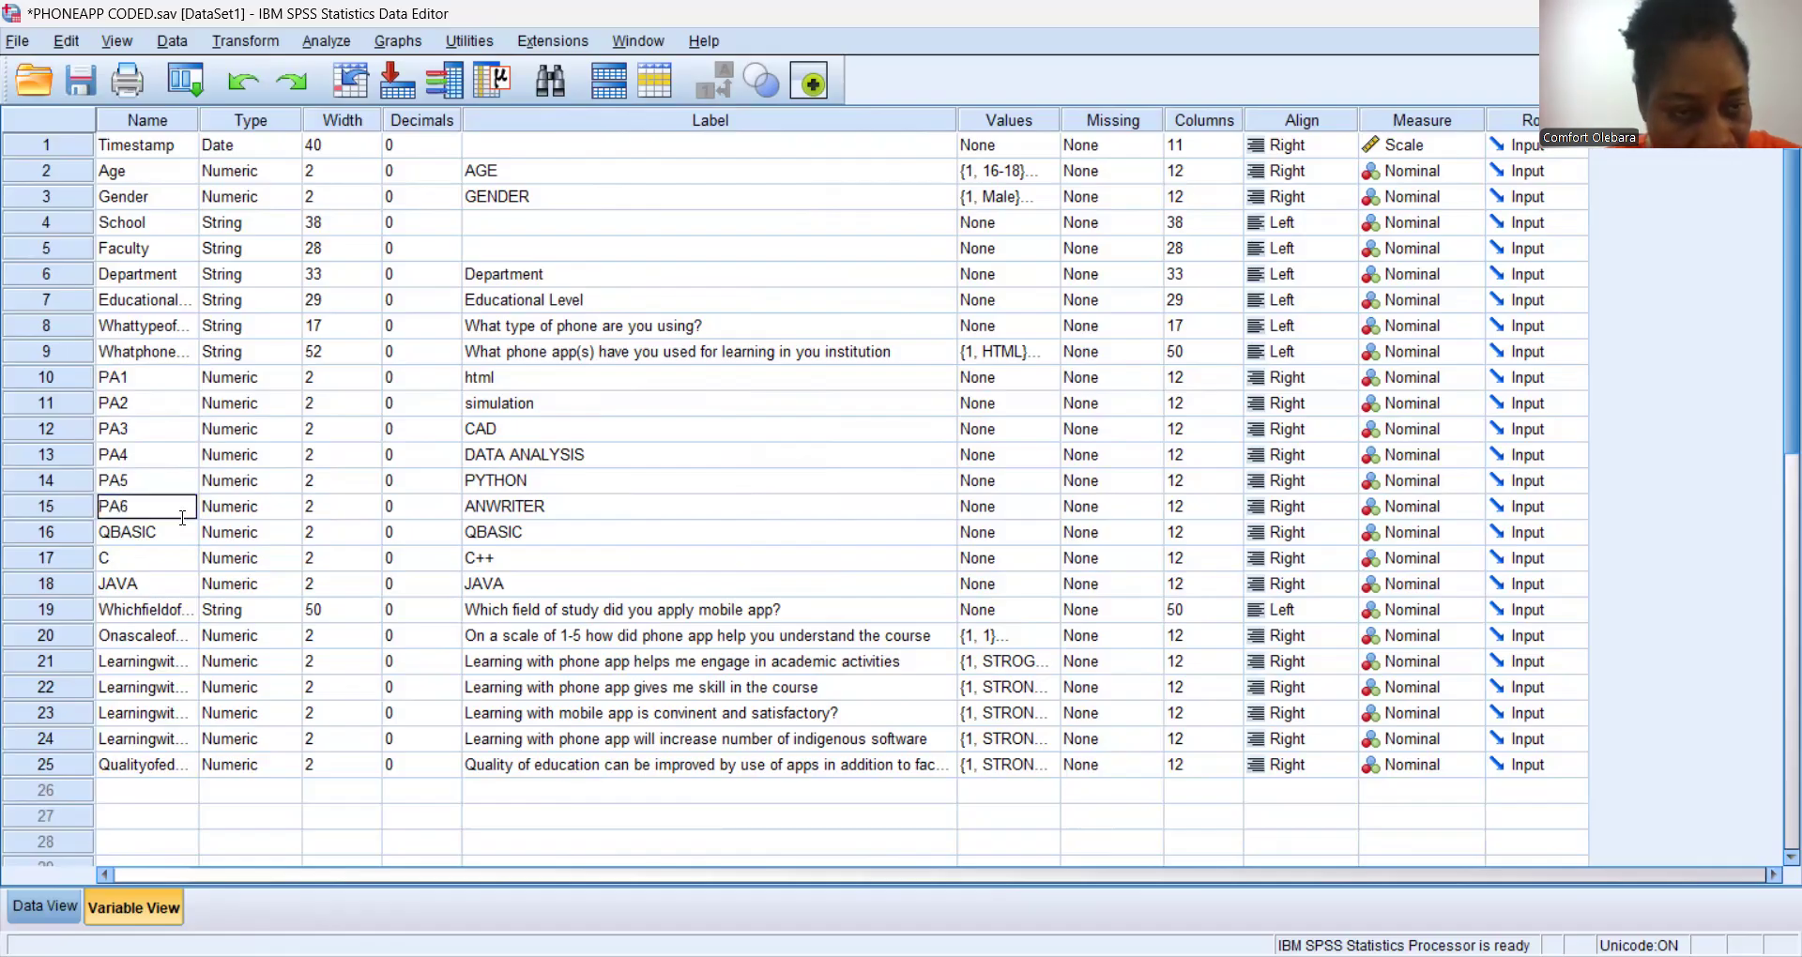
Rename the QBASIC, C++ and JAVA variables in rows 16 to 18 to PA7, PA8 and PA9.
click(165, 552)
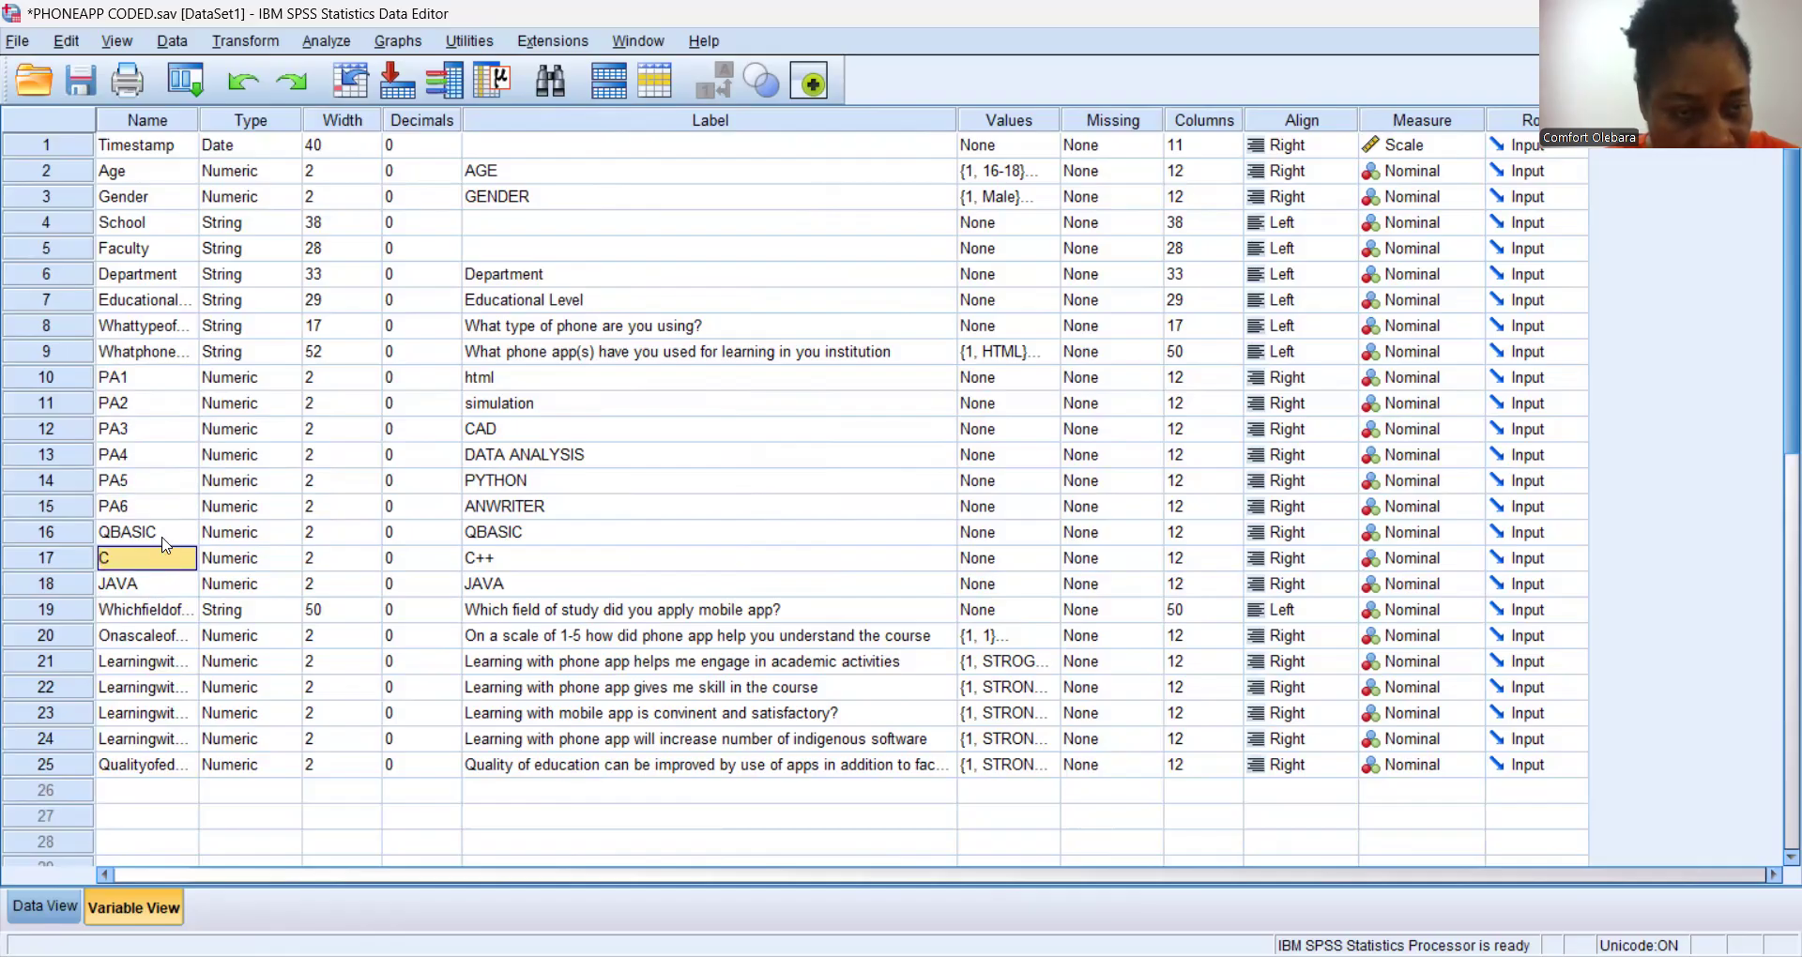
click(162, 540)
text(PA7)
click(158, 561)
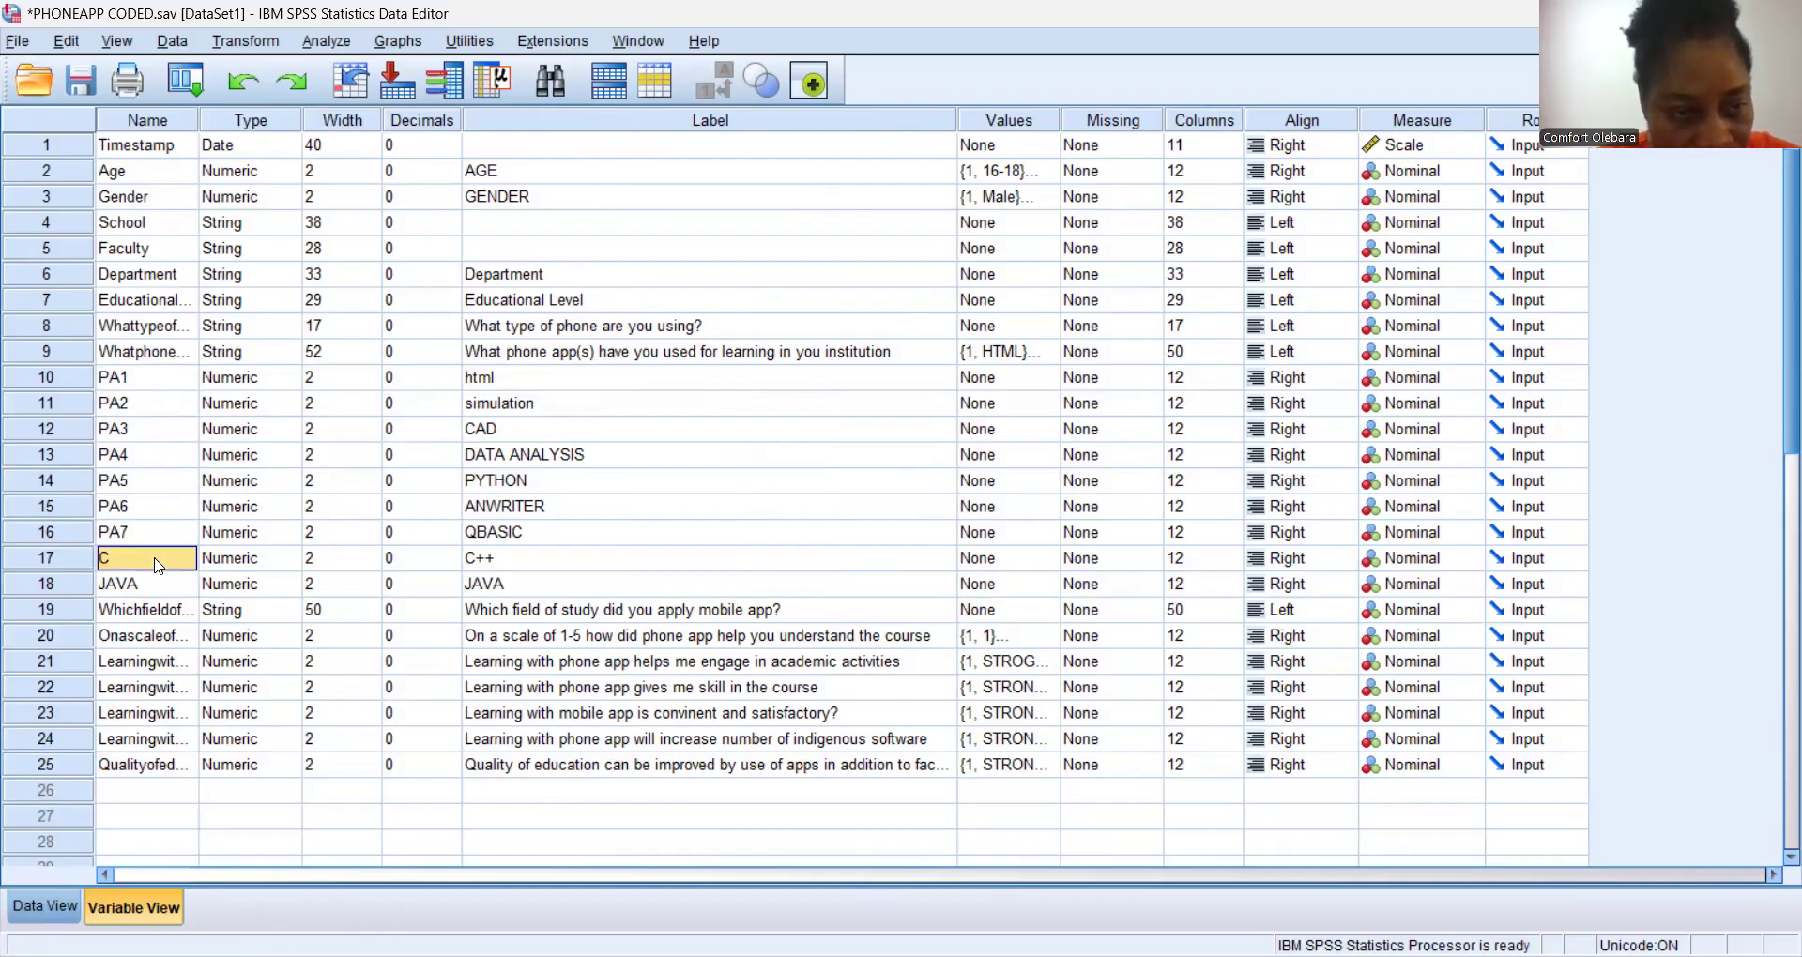
text(PA8)
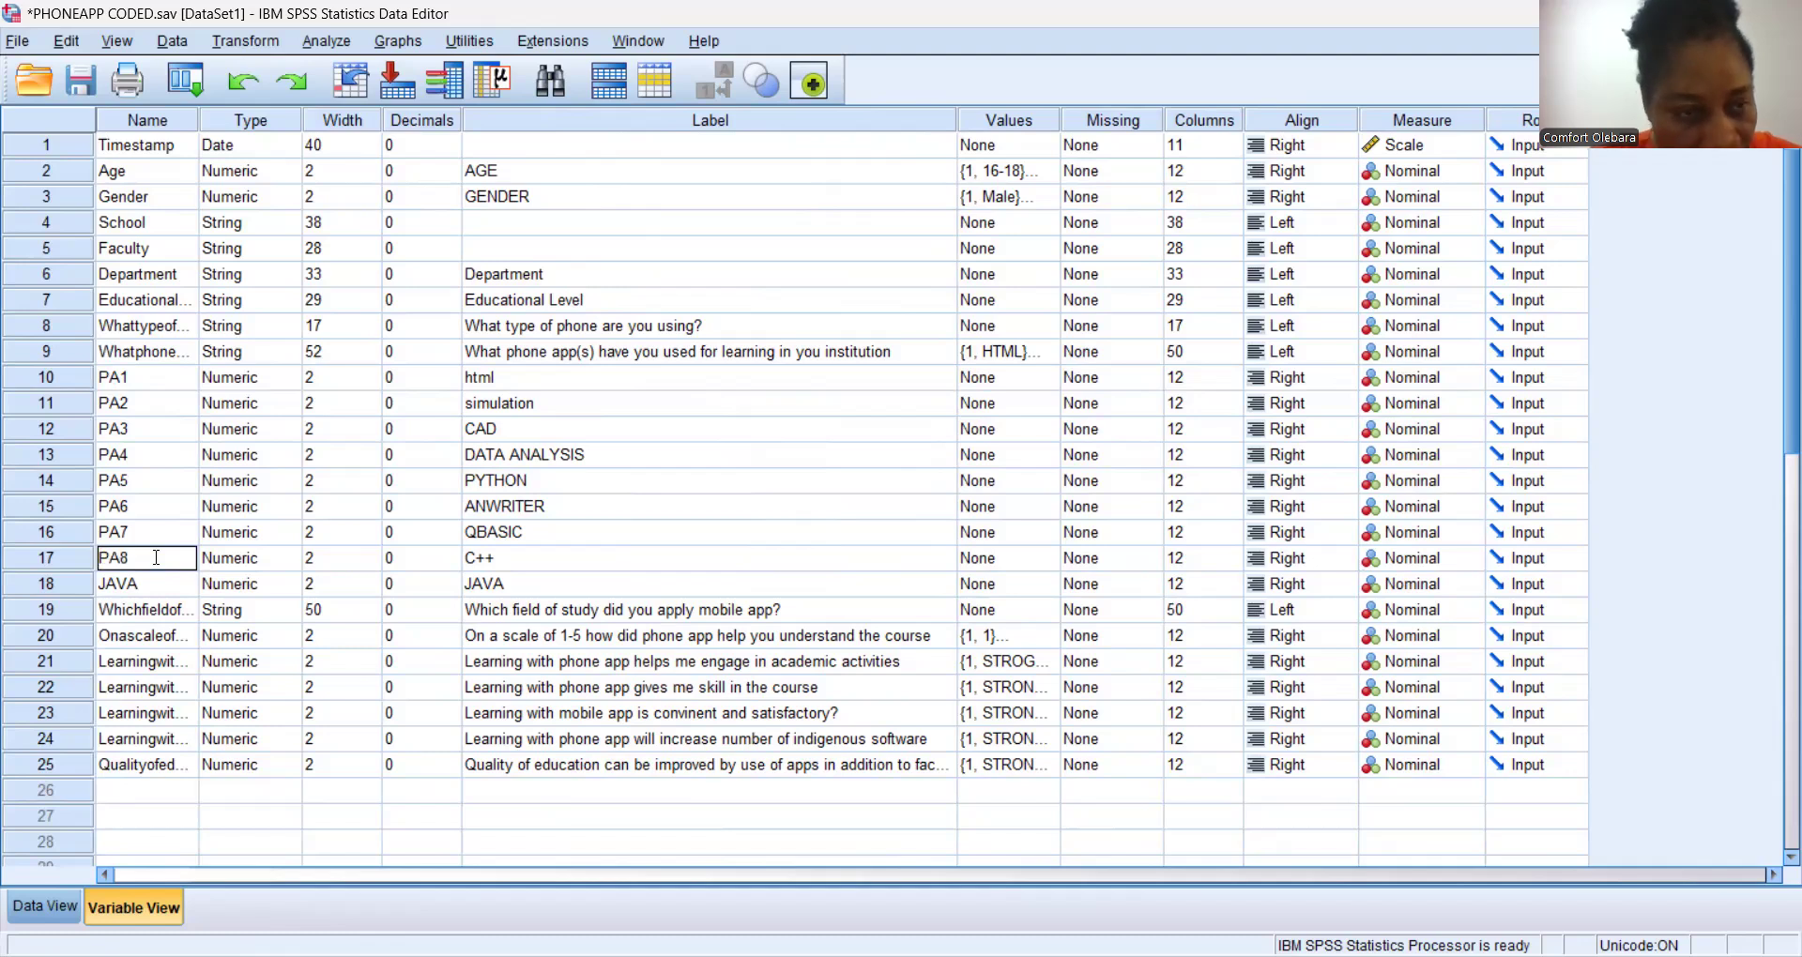
click(161, 591)
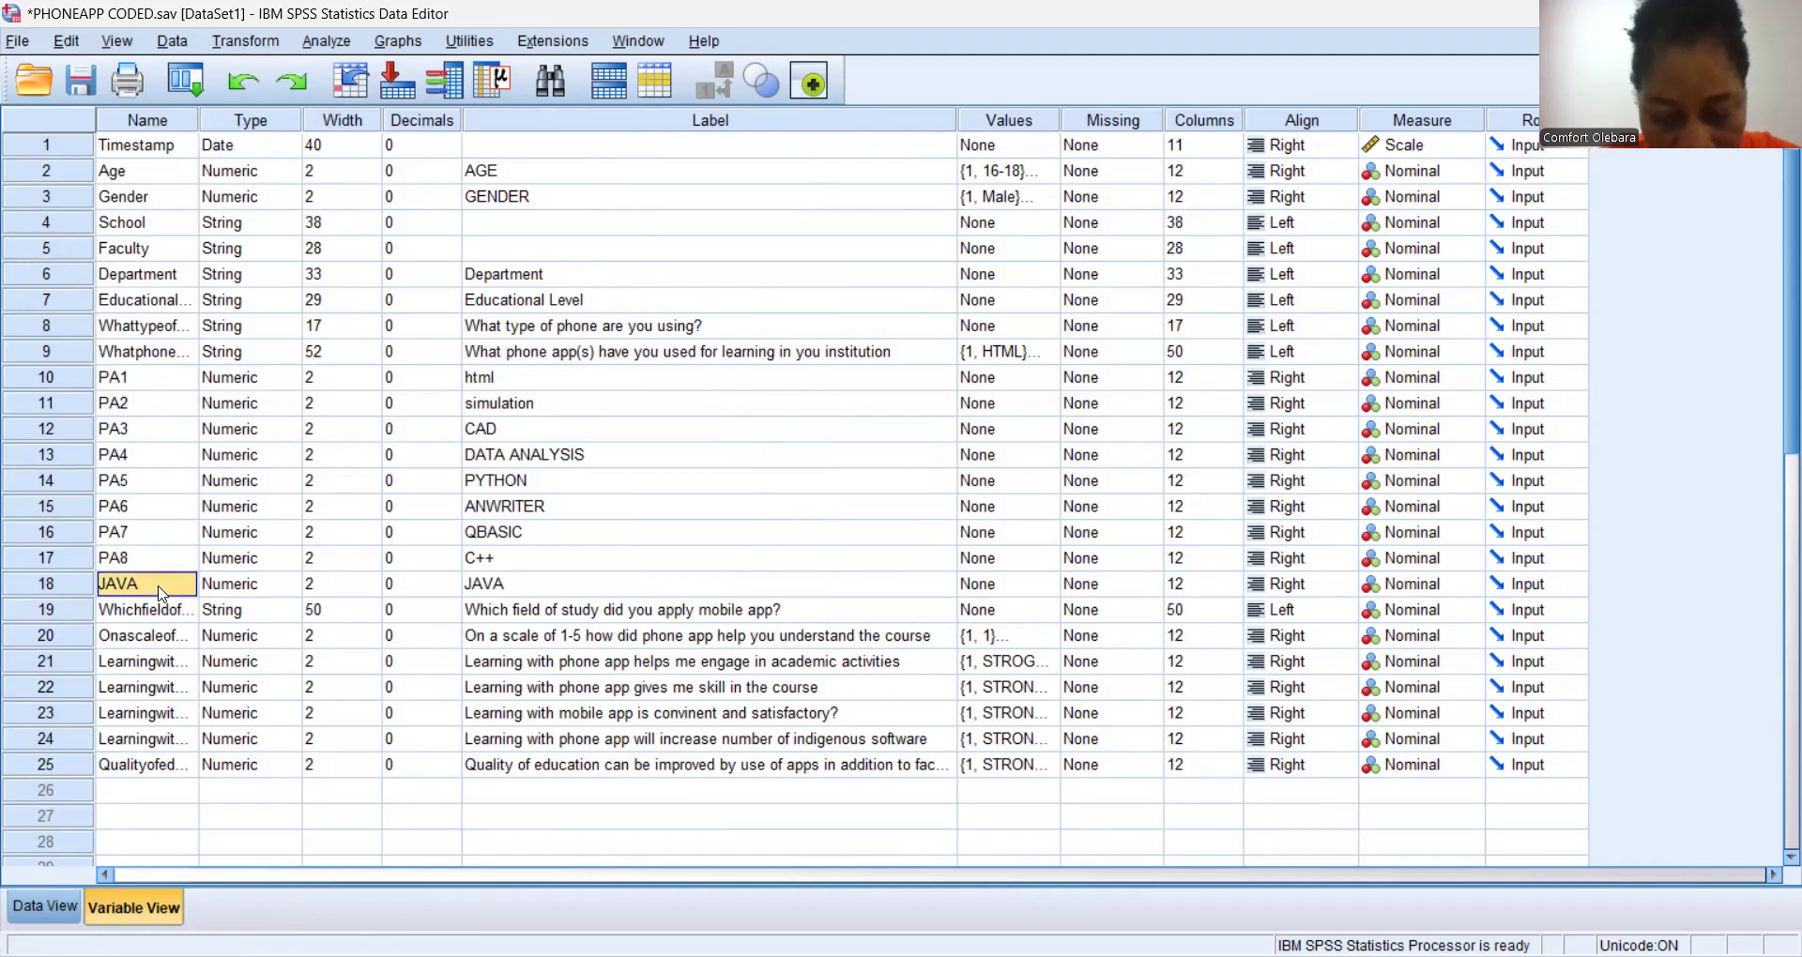
text(PA9)
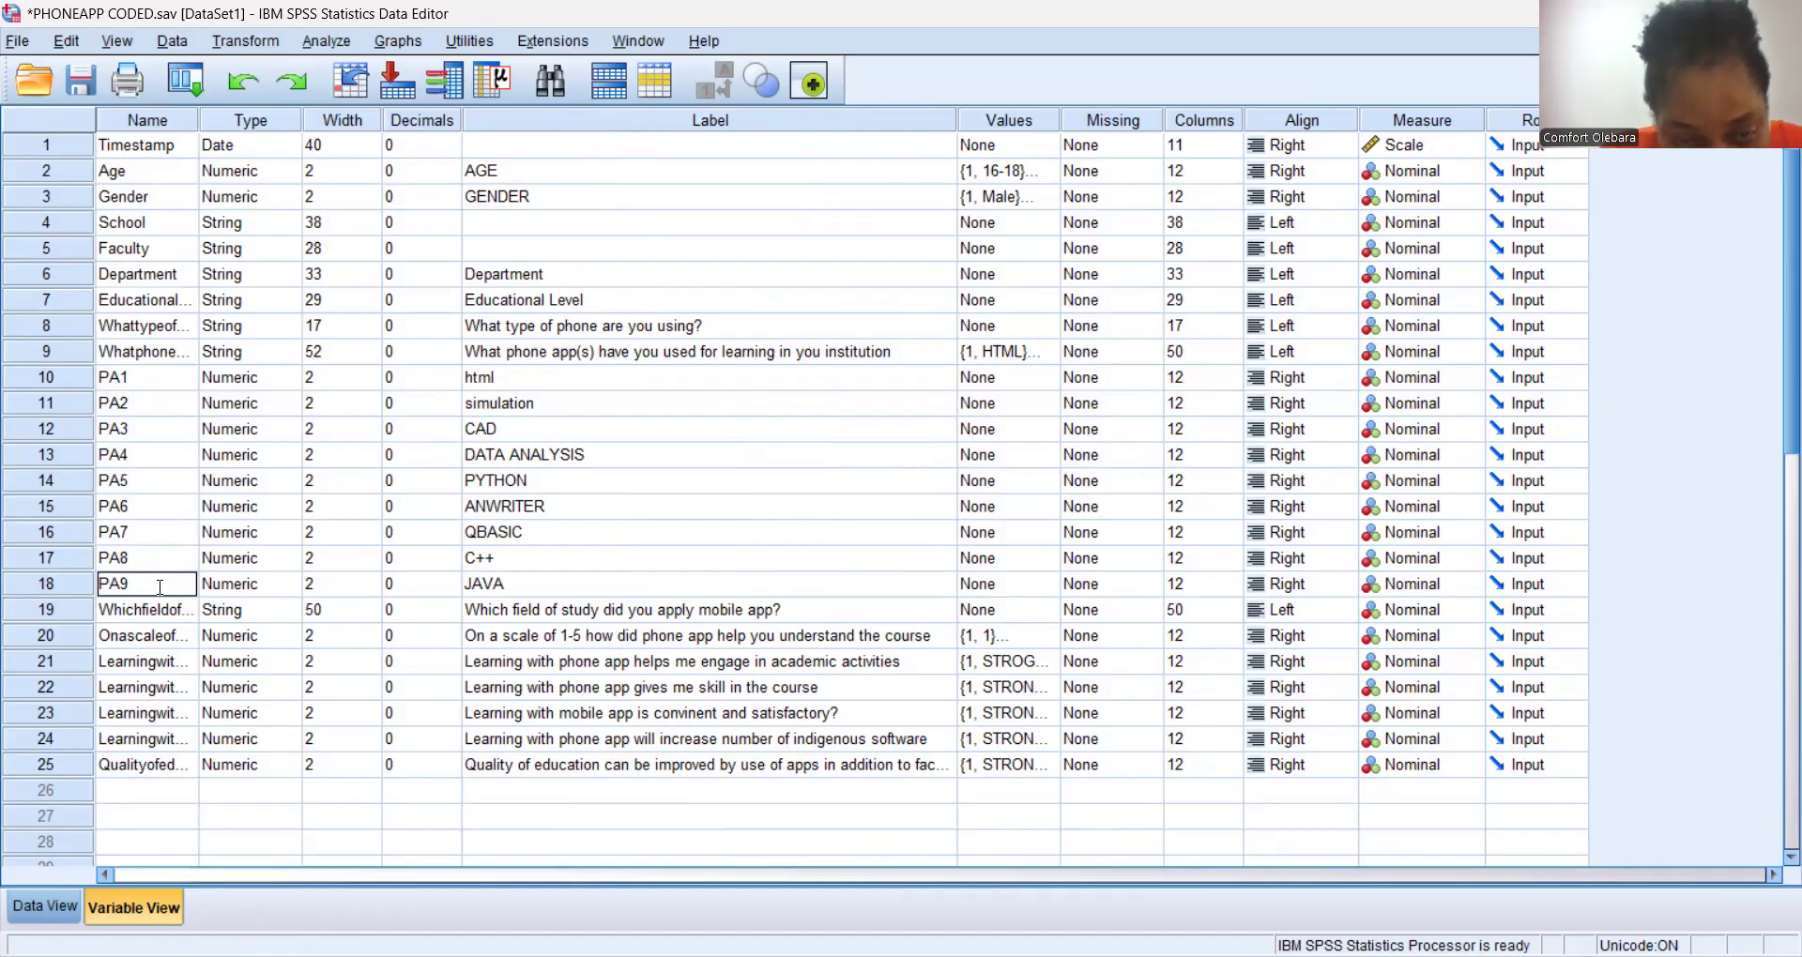
Rename the variables in rows 20 to 22, from the 1-5 scale question to the skill question, to PAH1, PAH2 and PAH3.
click(145, 638)
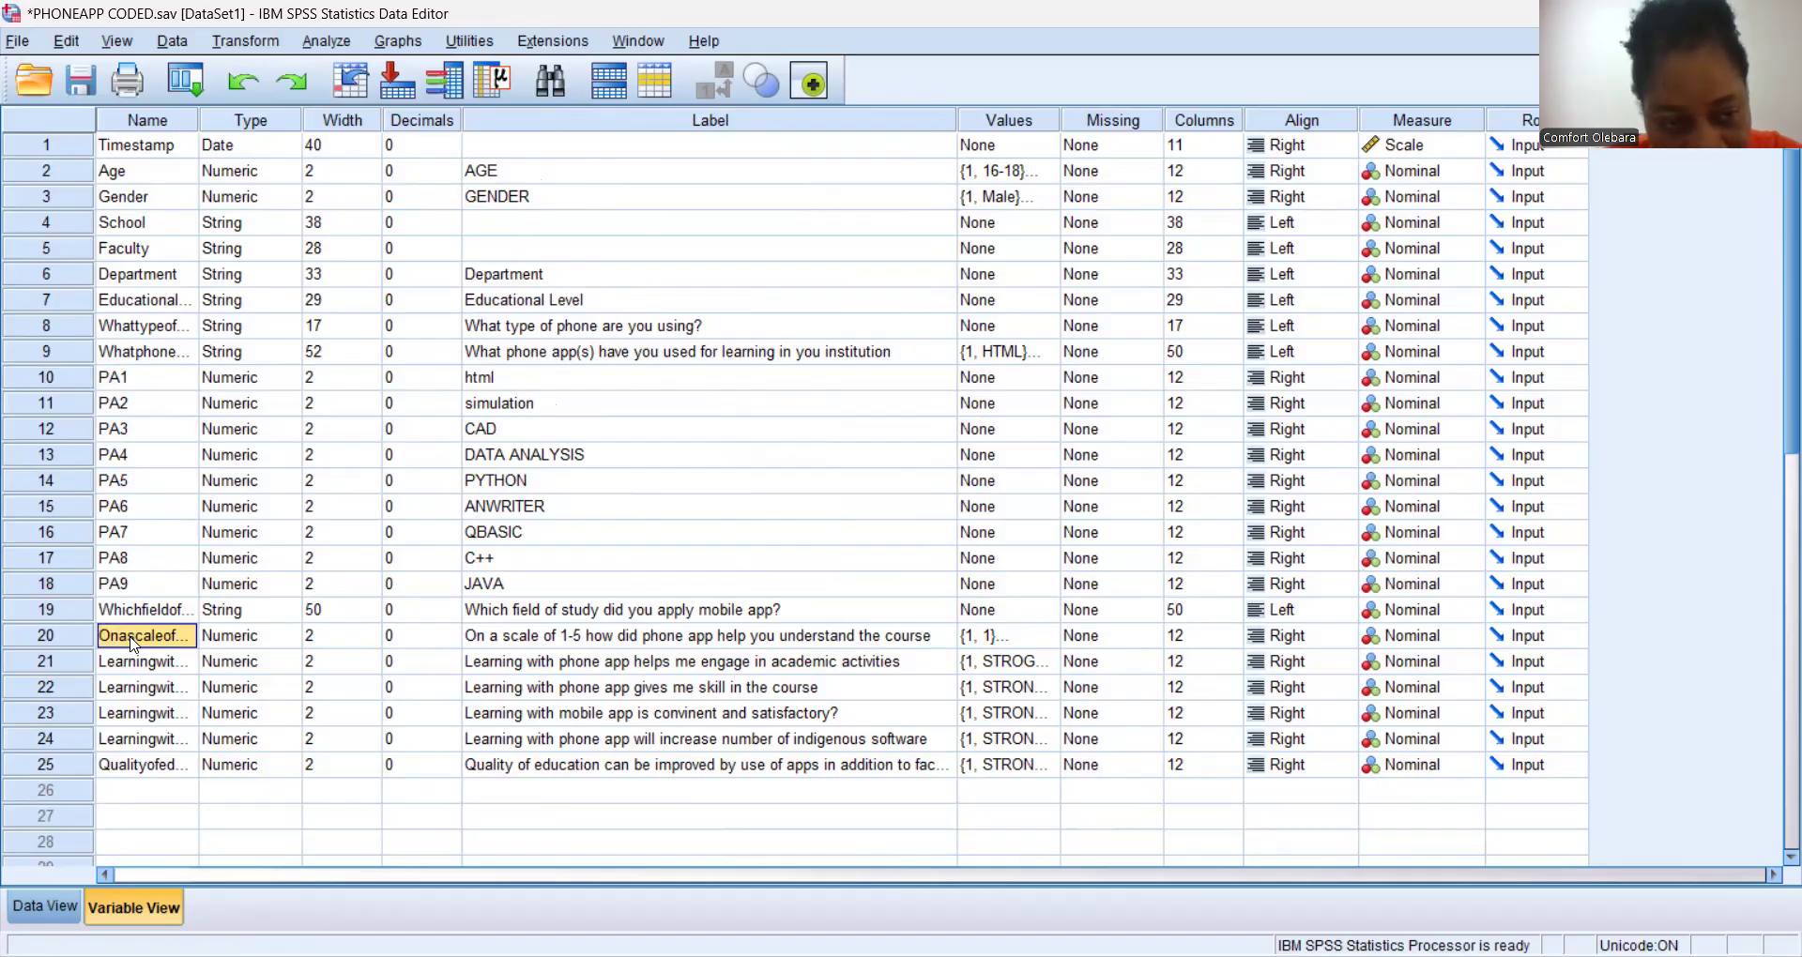
text(PAH)
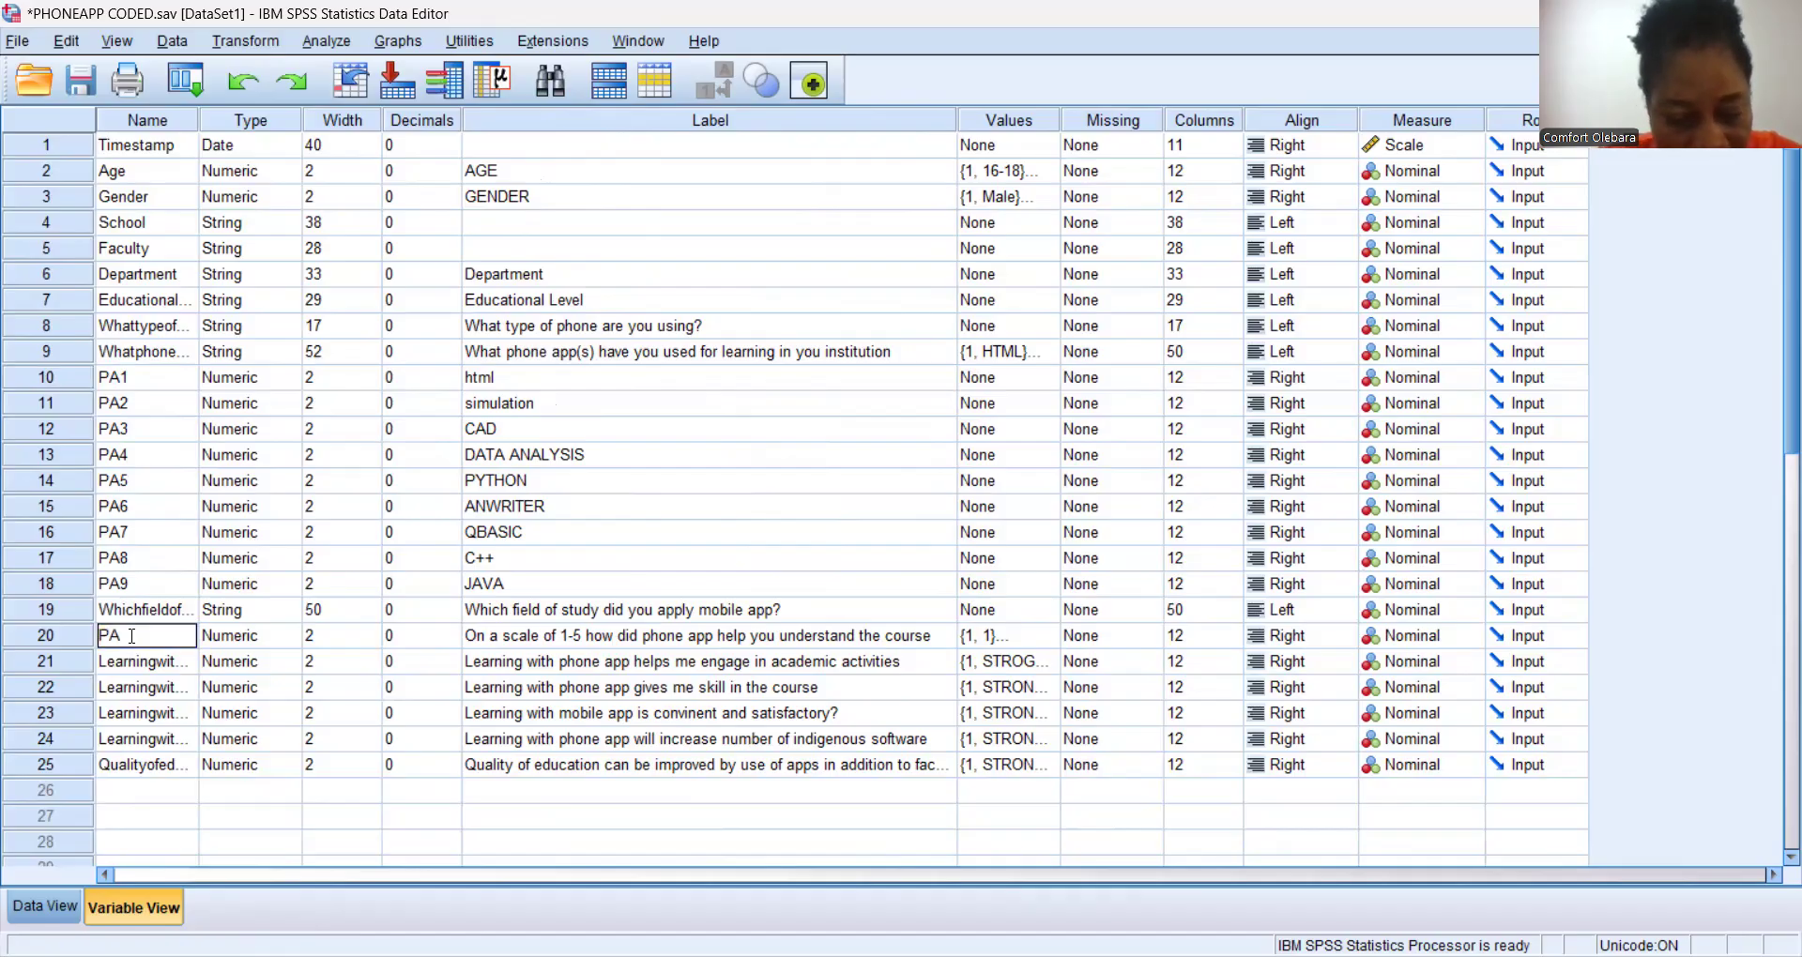
text(1)
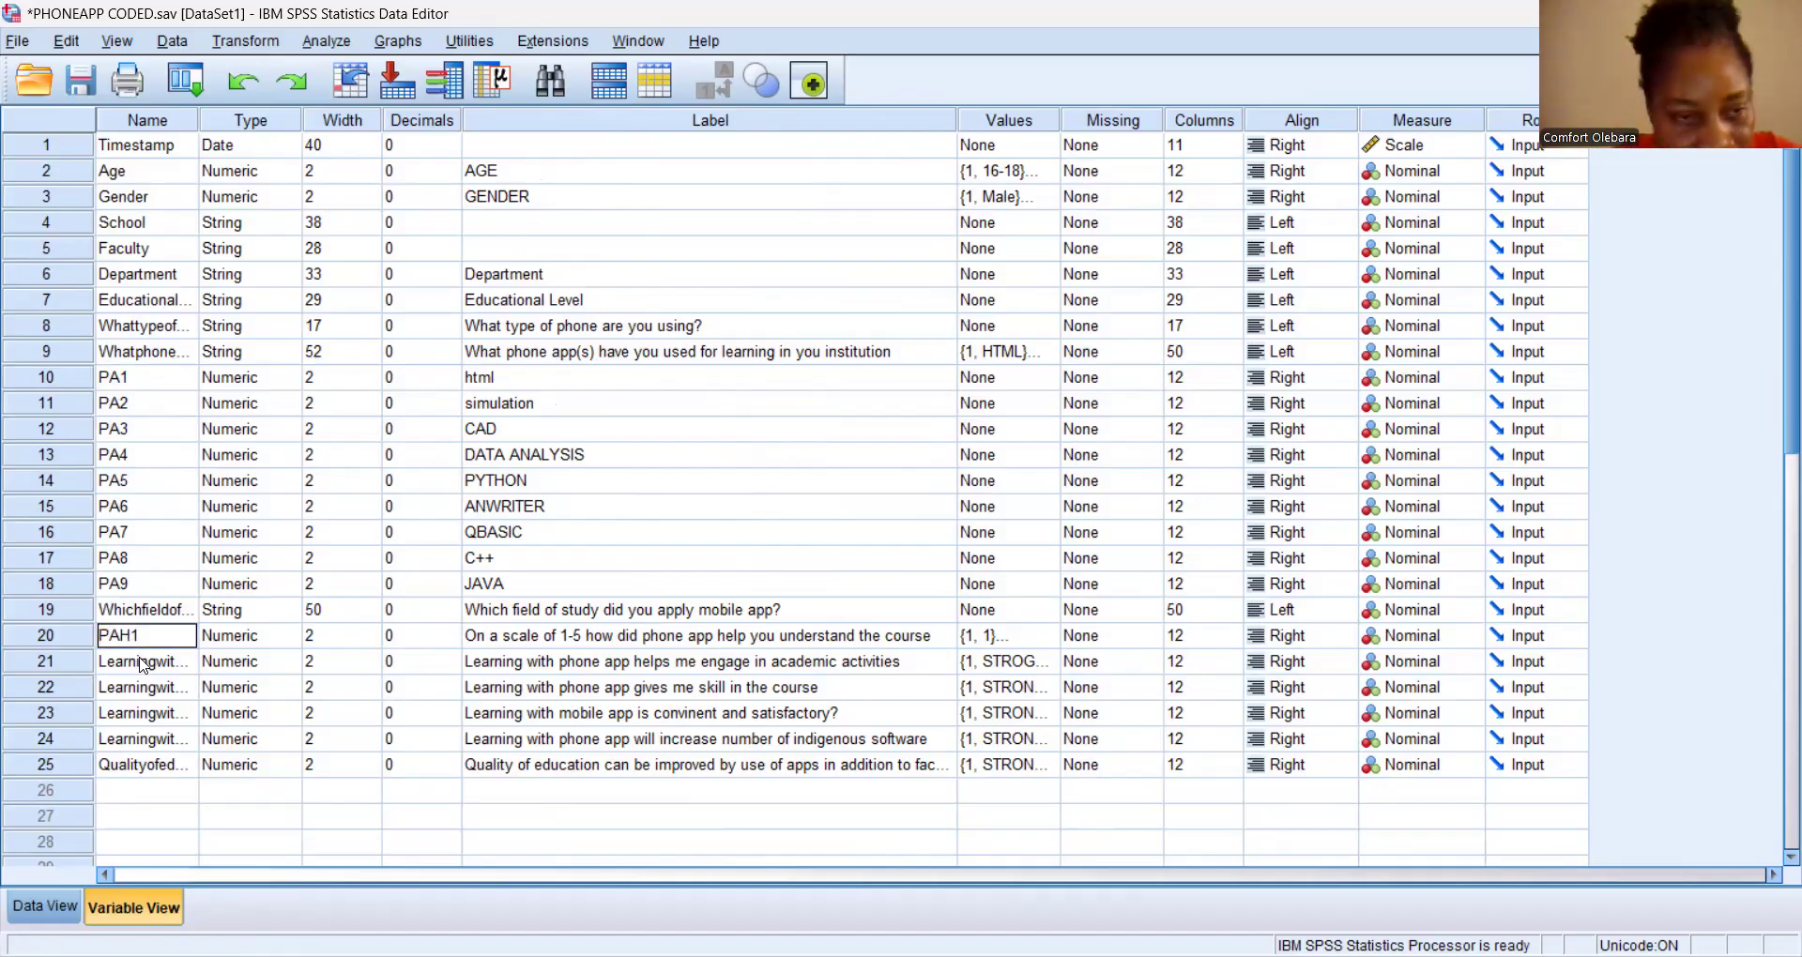
click(141, 664)
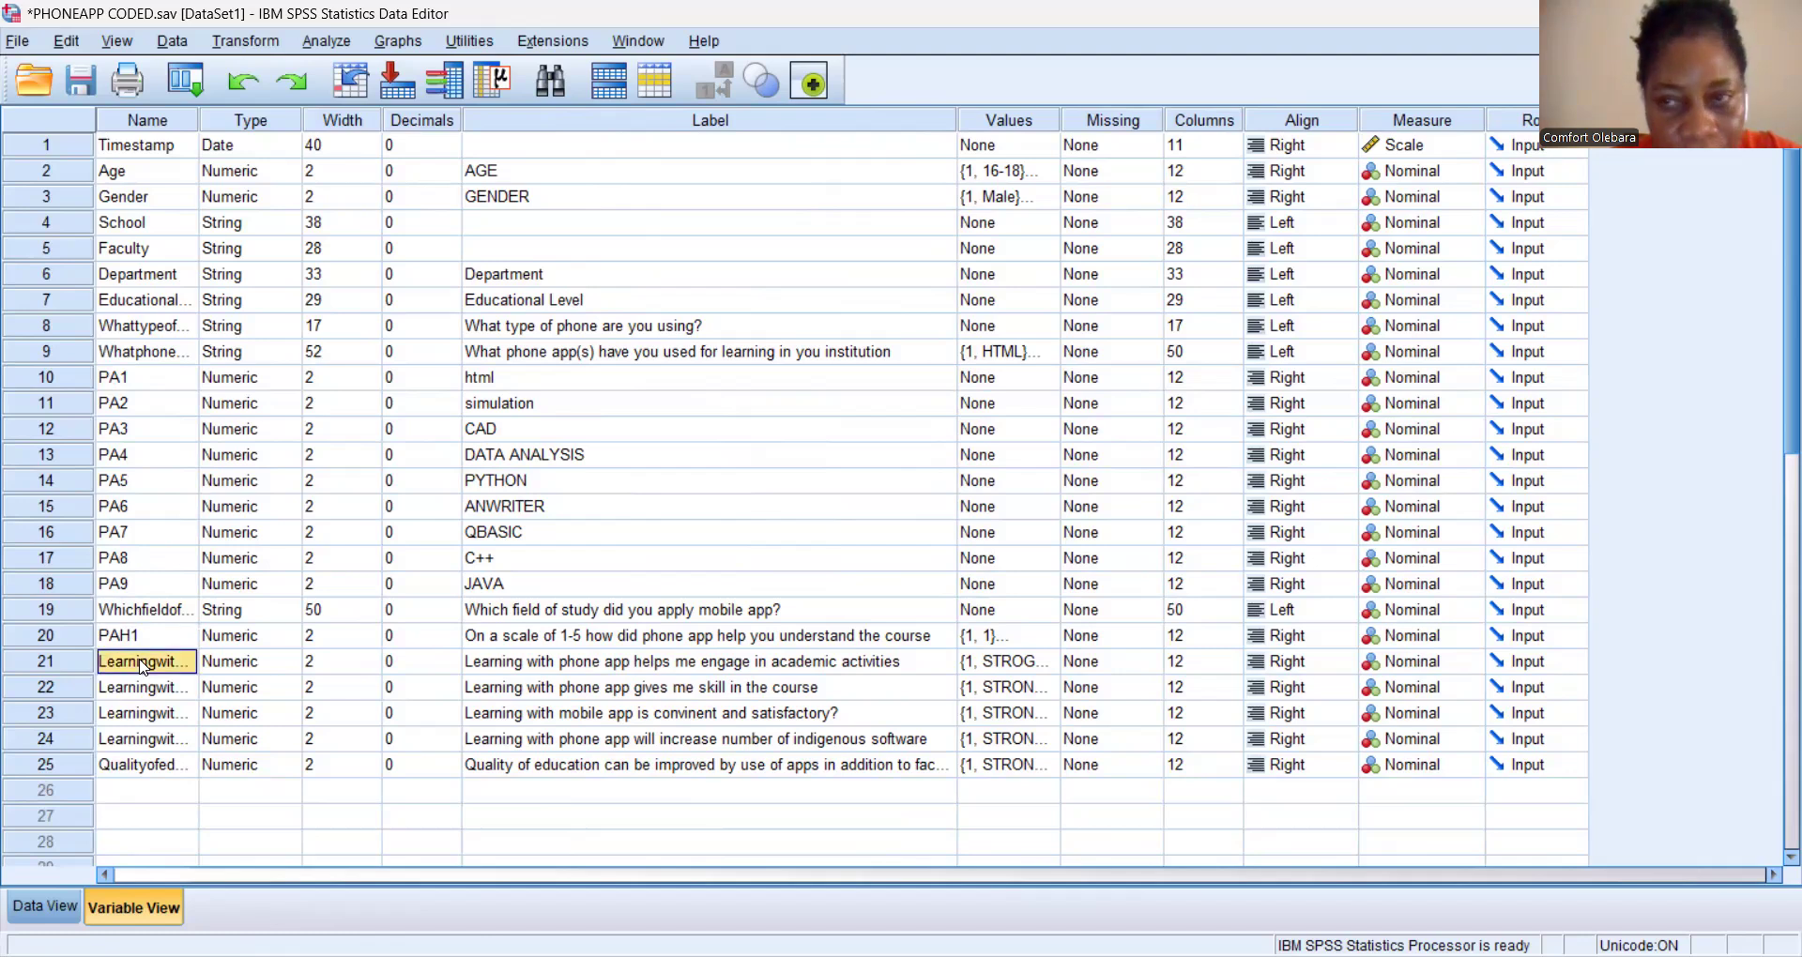
text(PAH2)
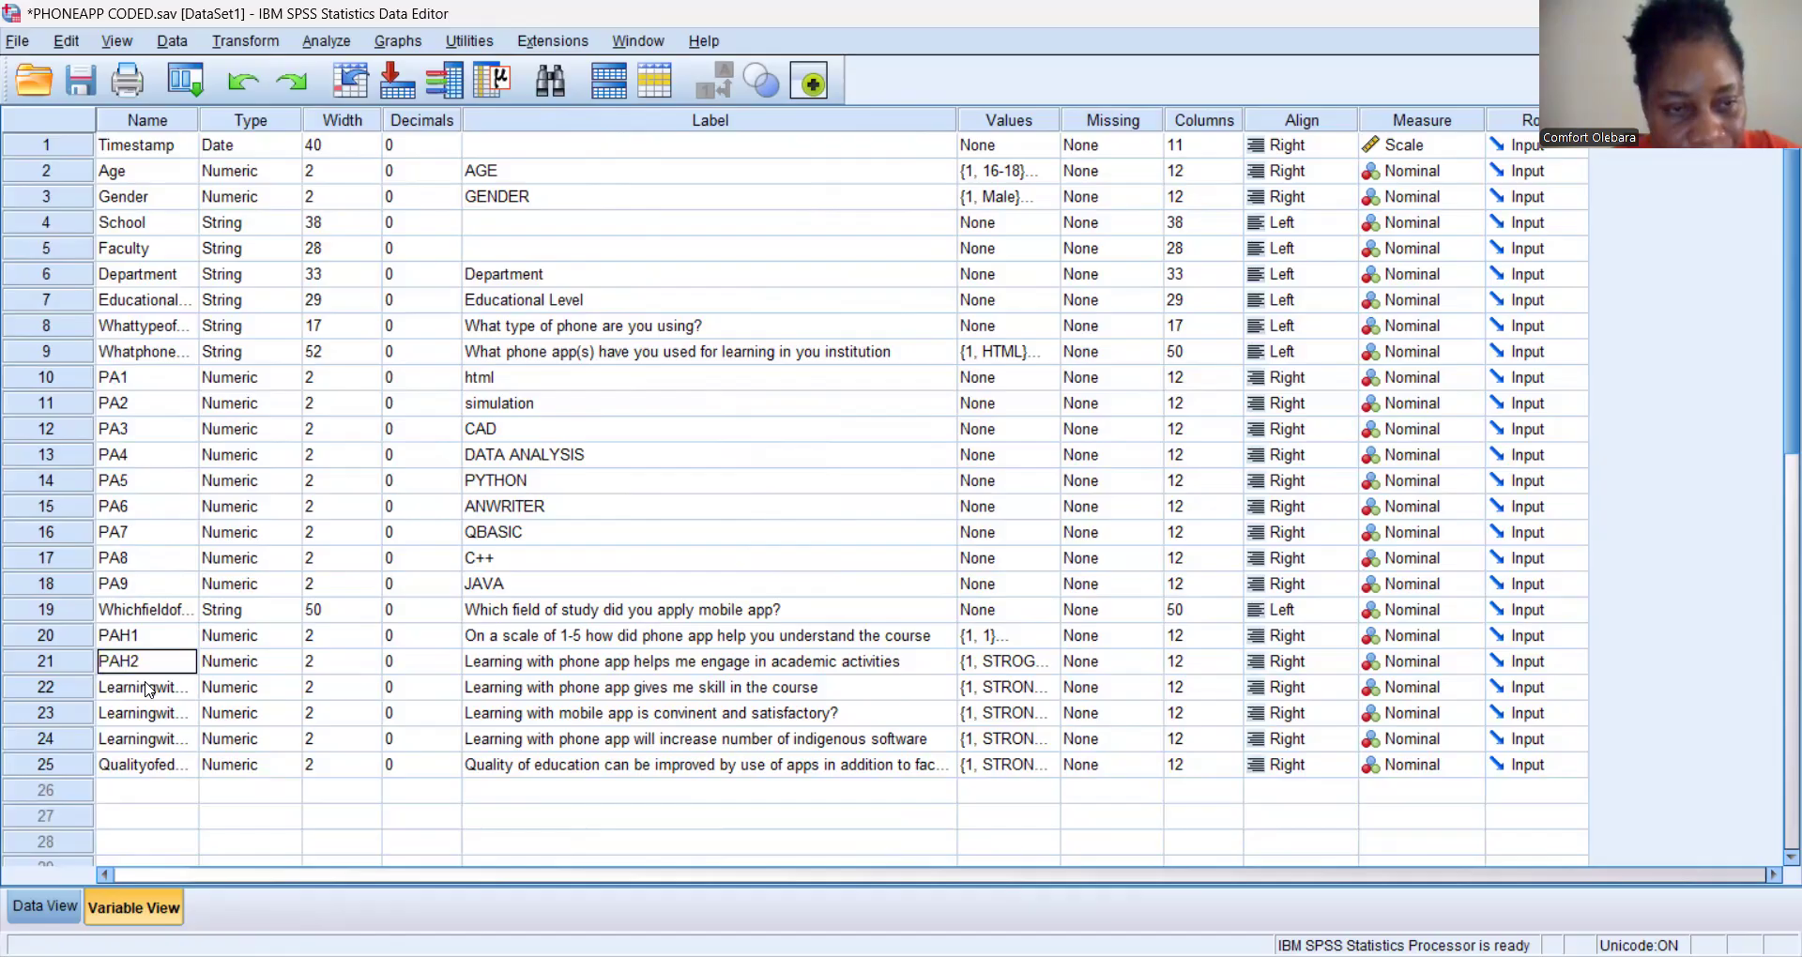
click(145, 687)
text(PAH3)
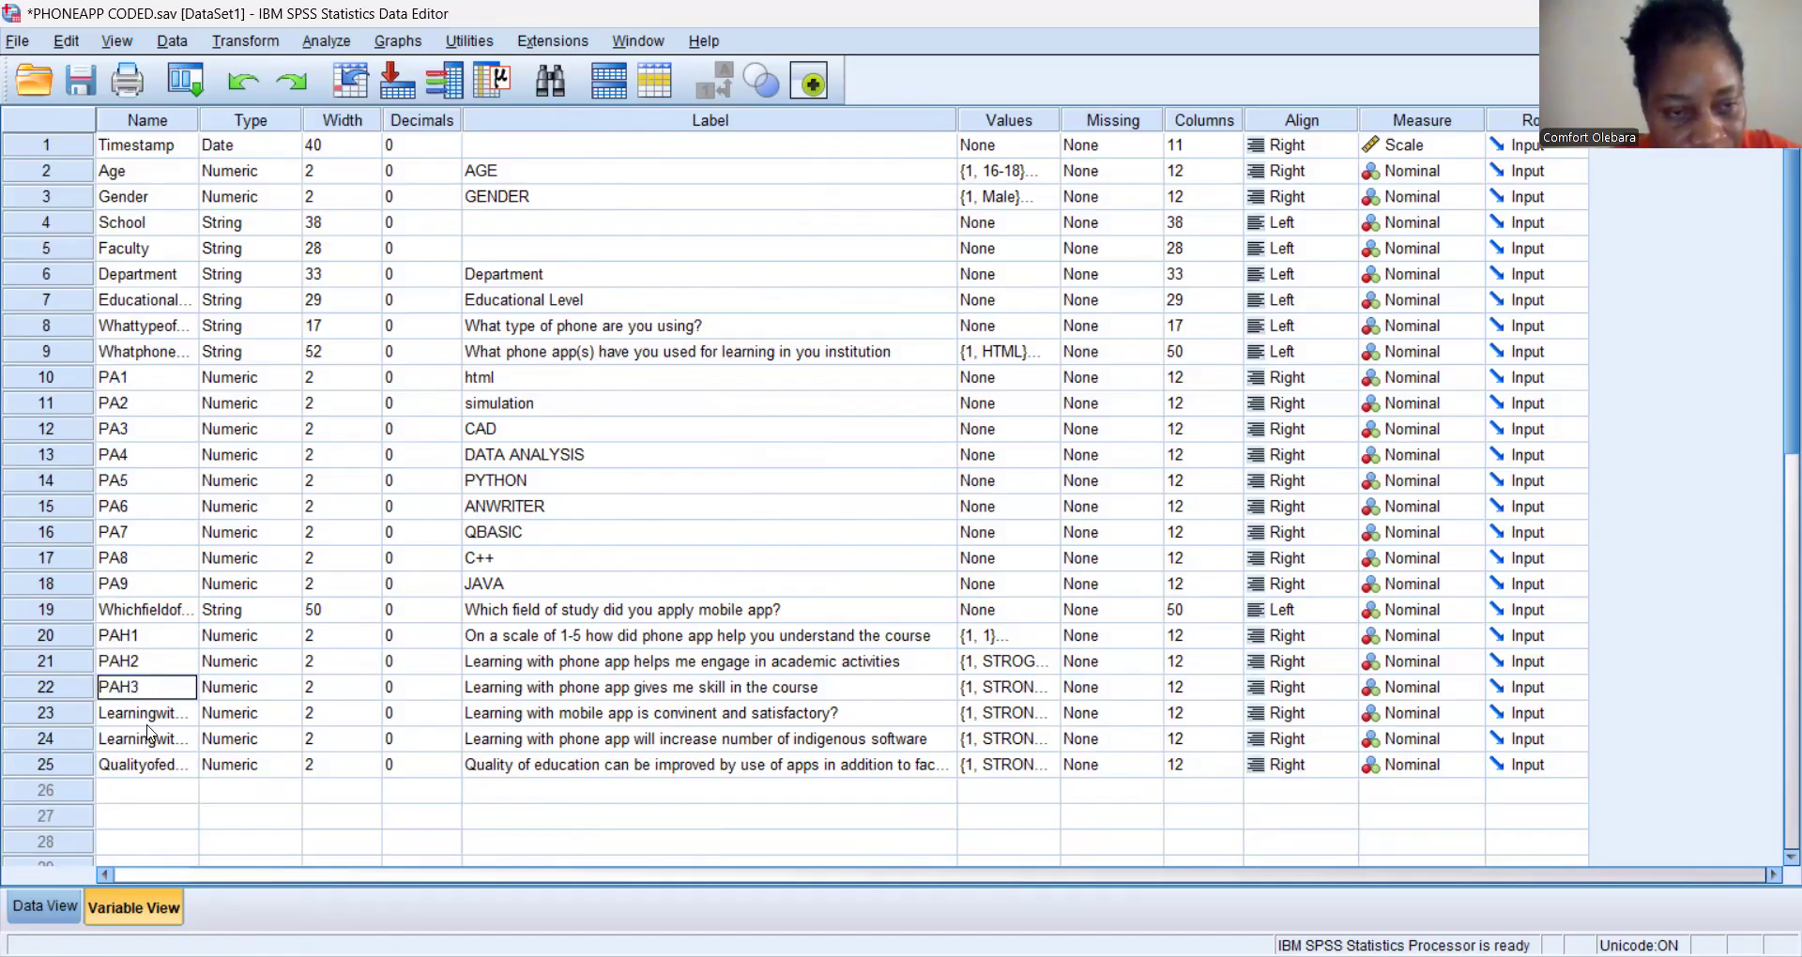
Rename the last three learning and education quality variables in rows 23 to 25 to PAH4, PAH5 and PAH6.
click(165, 714)
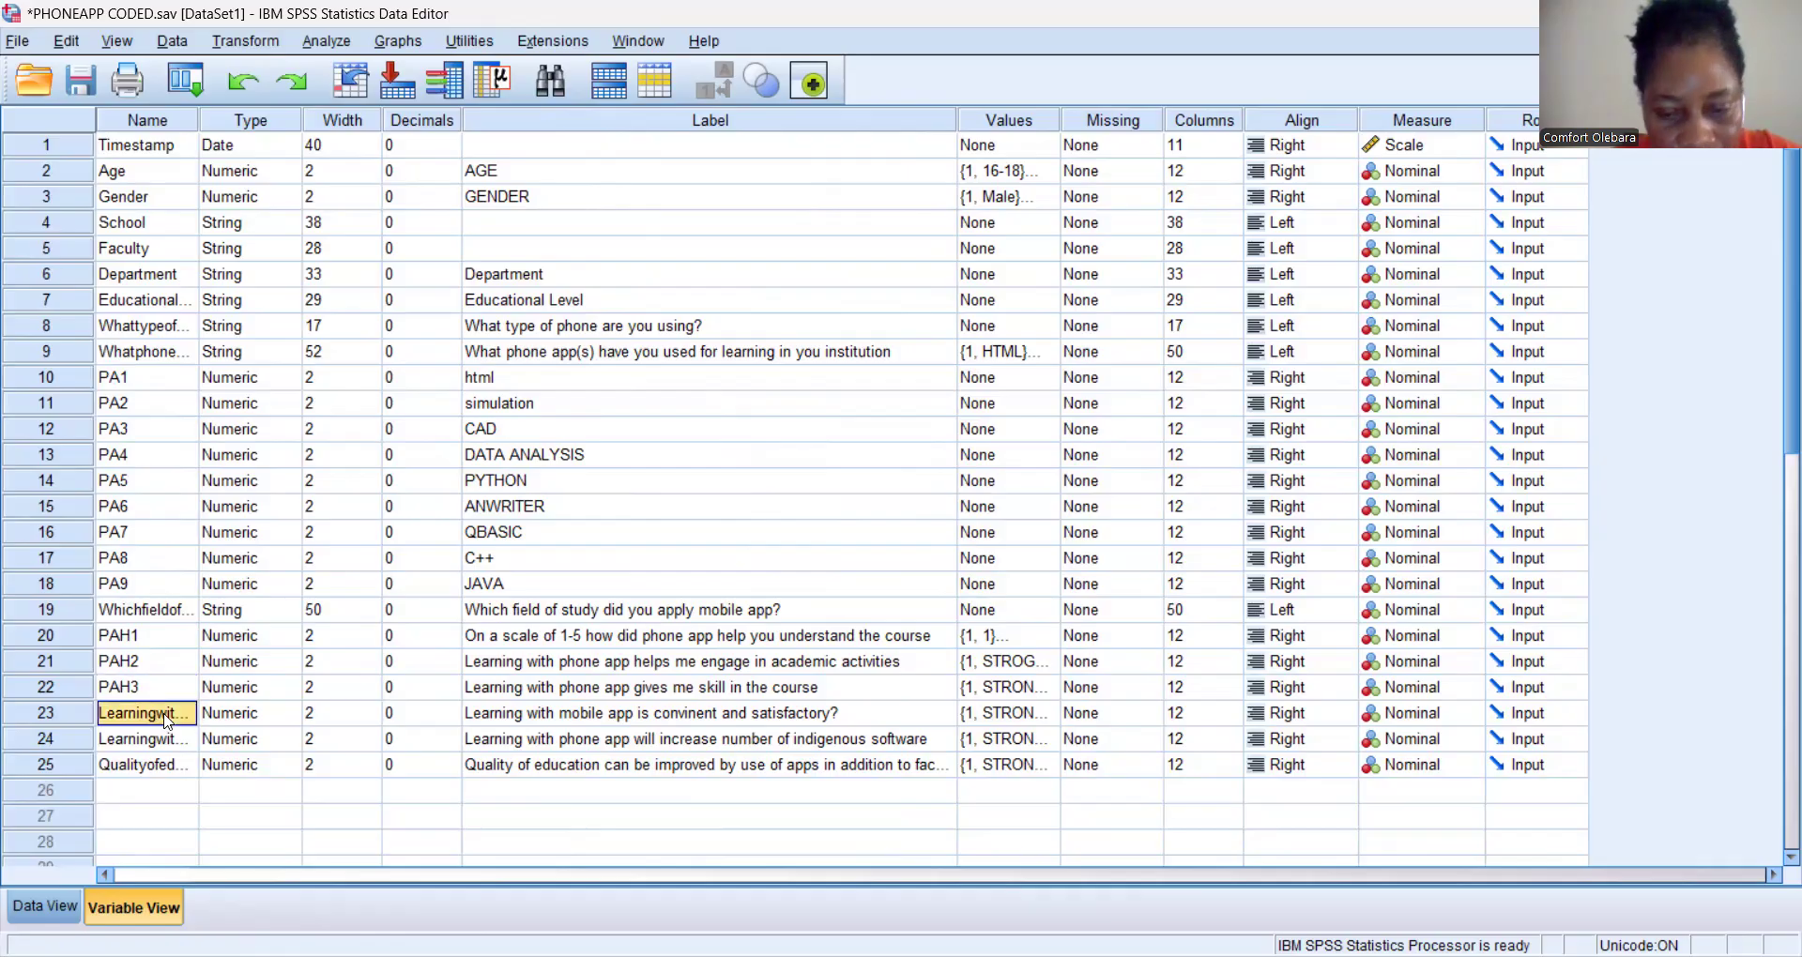
text(PAH4)
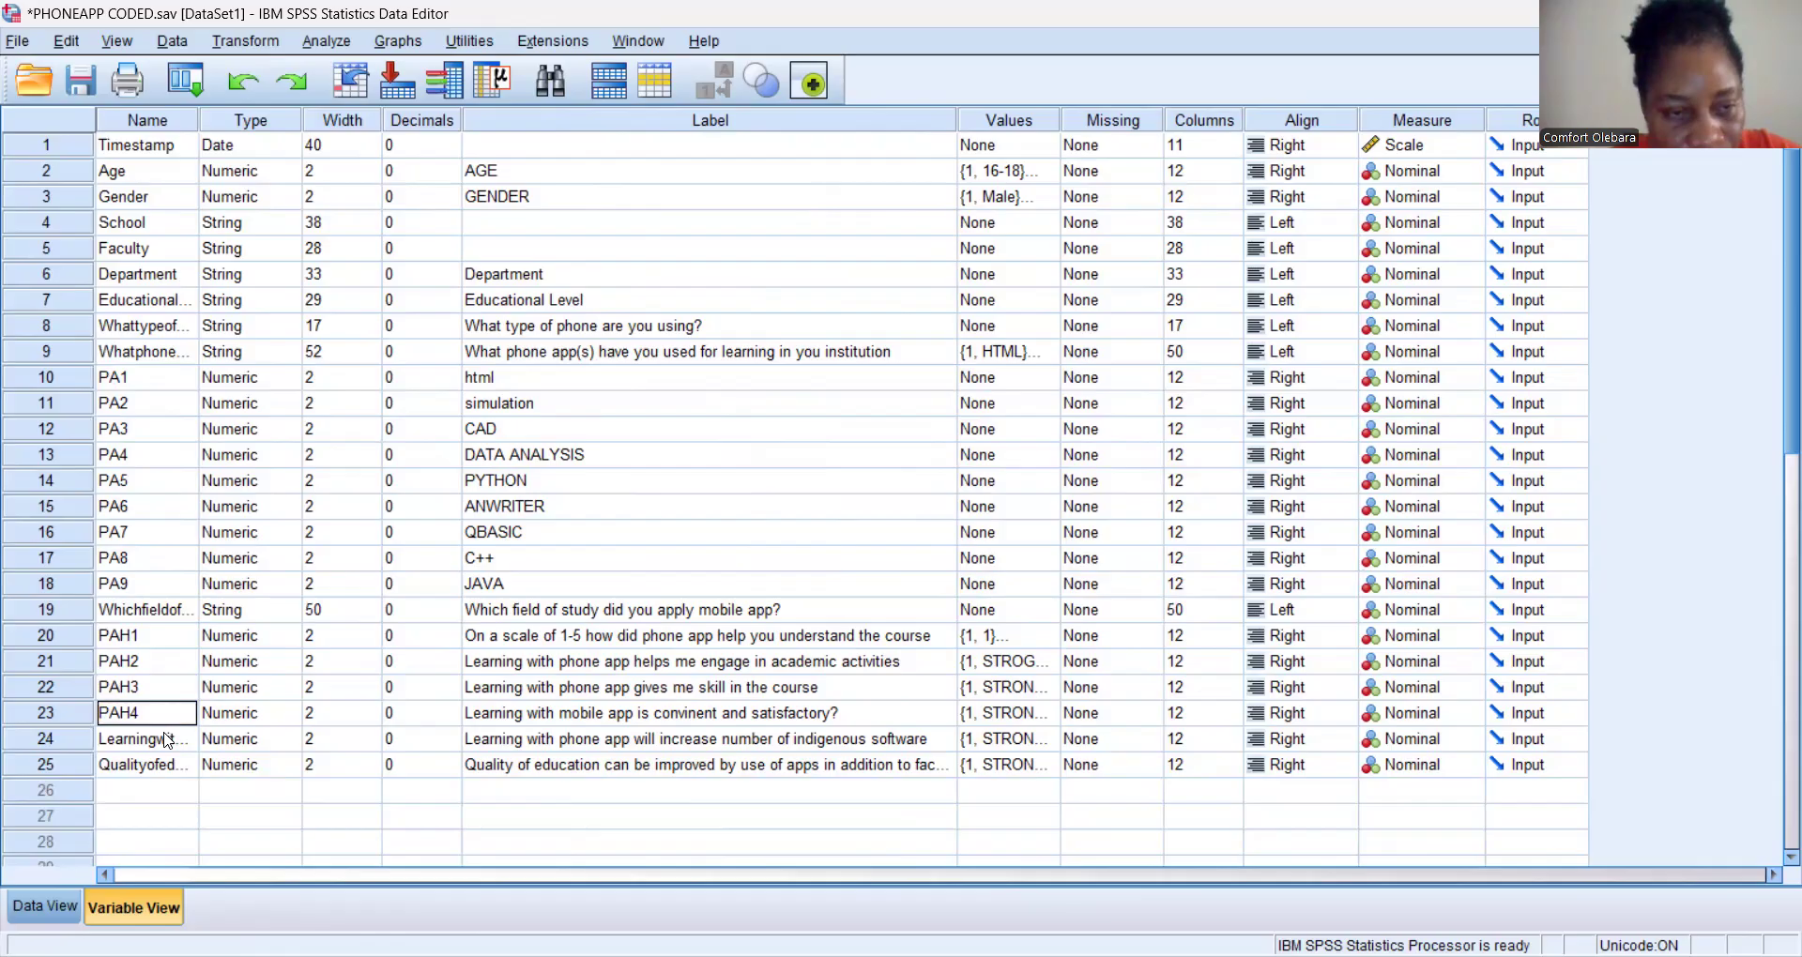
click(165, 740)
text(PAH5)
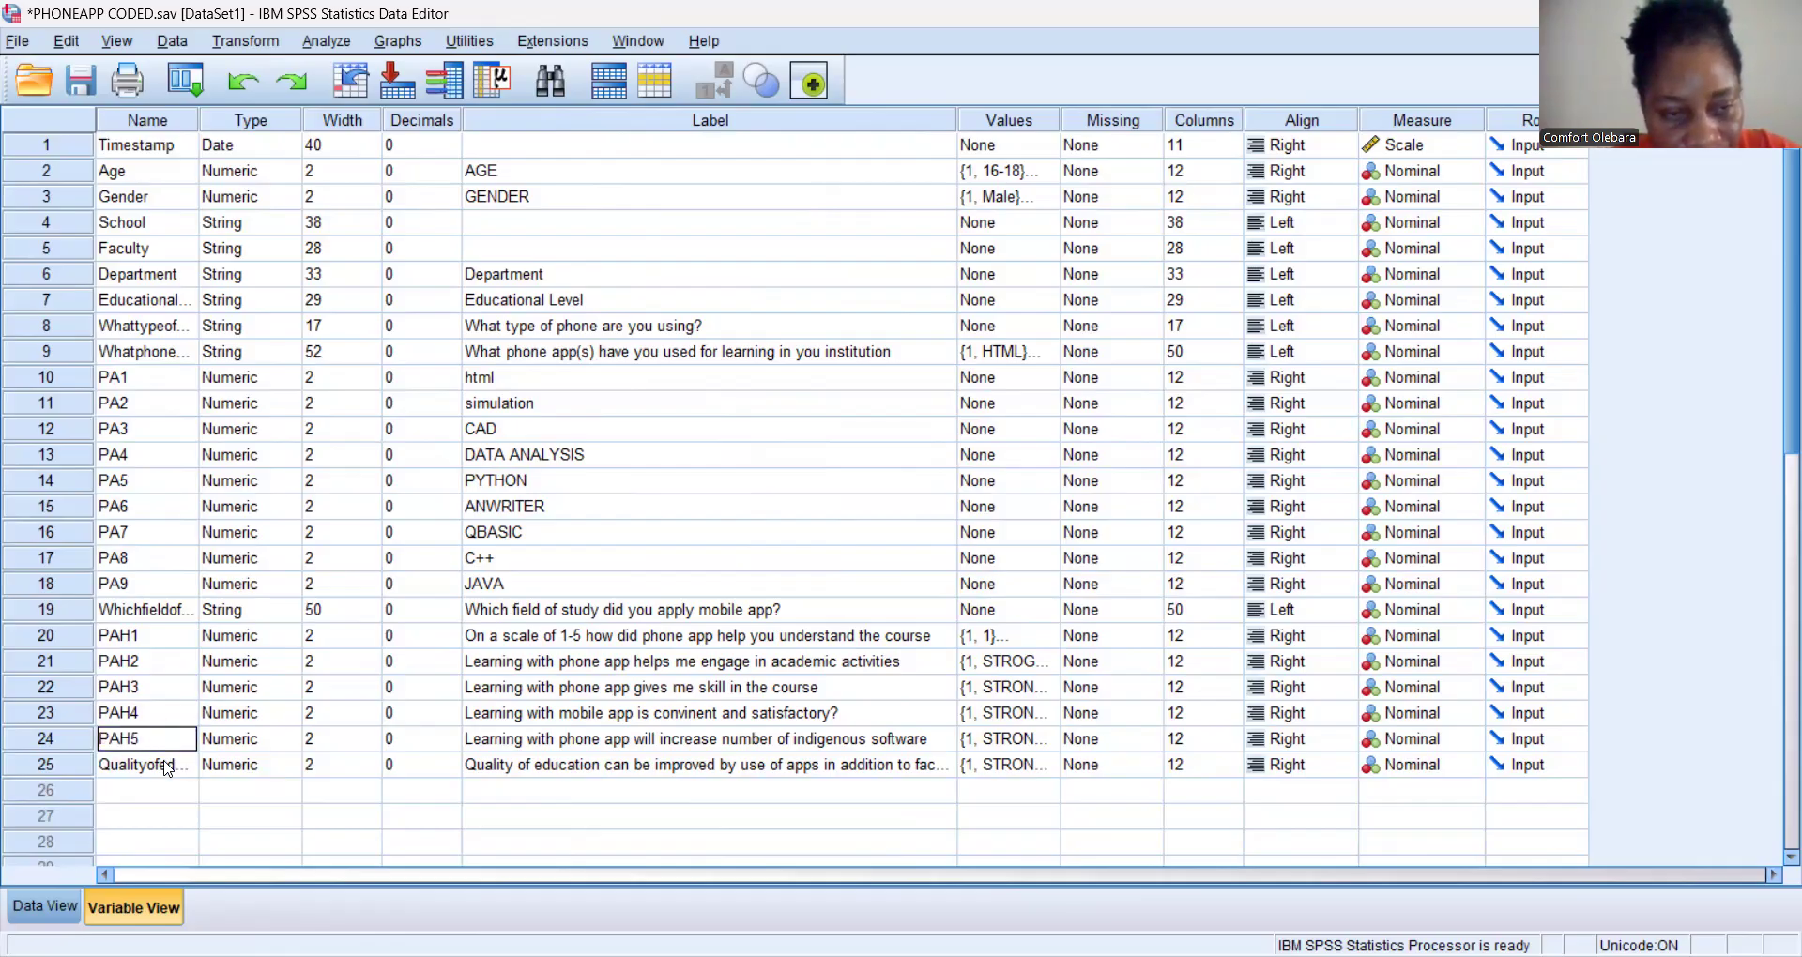
click(167, 767)
text(PA)
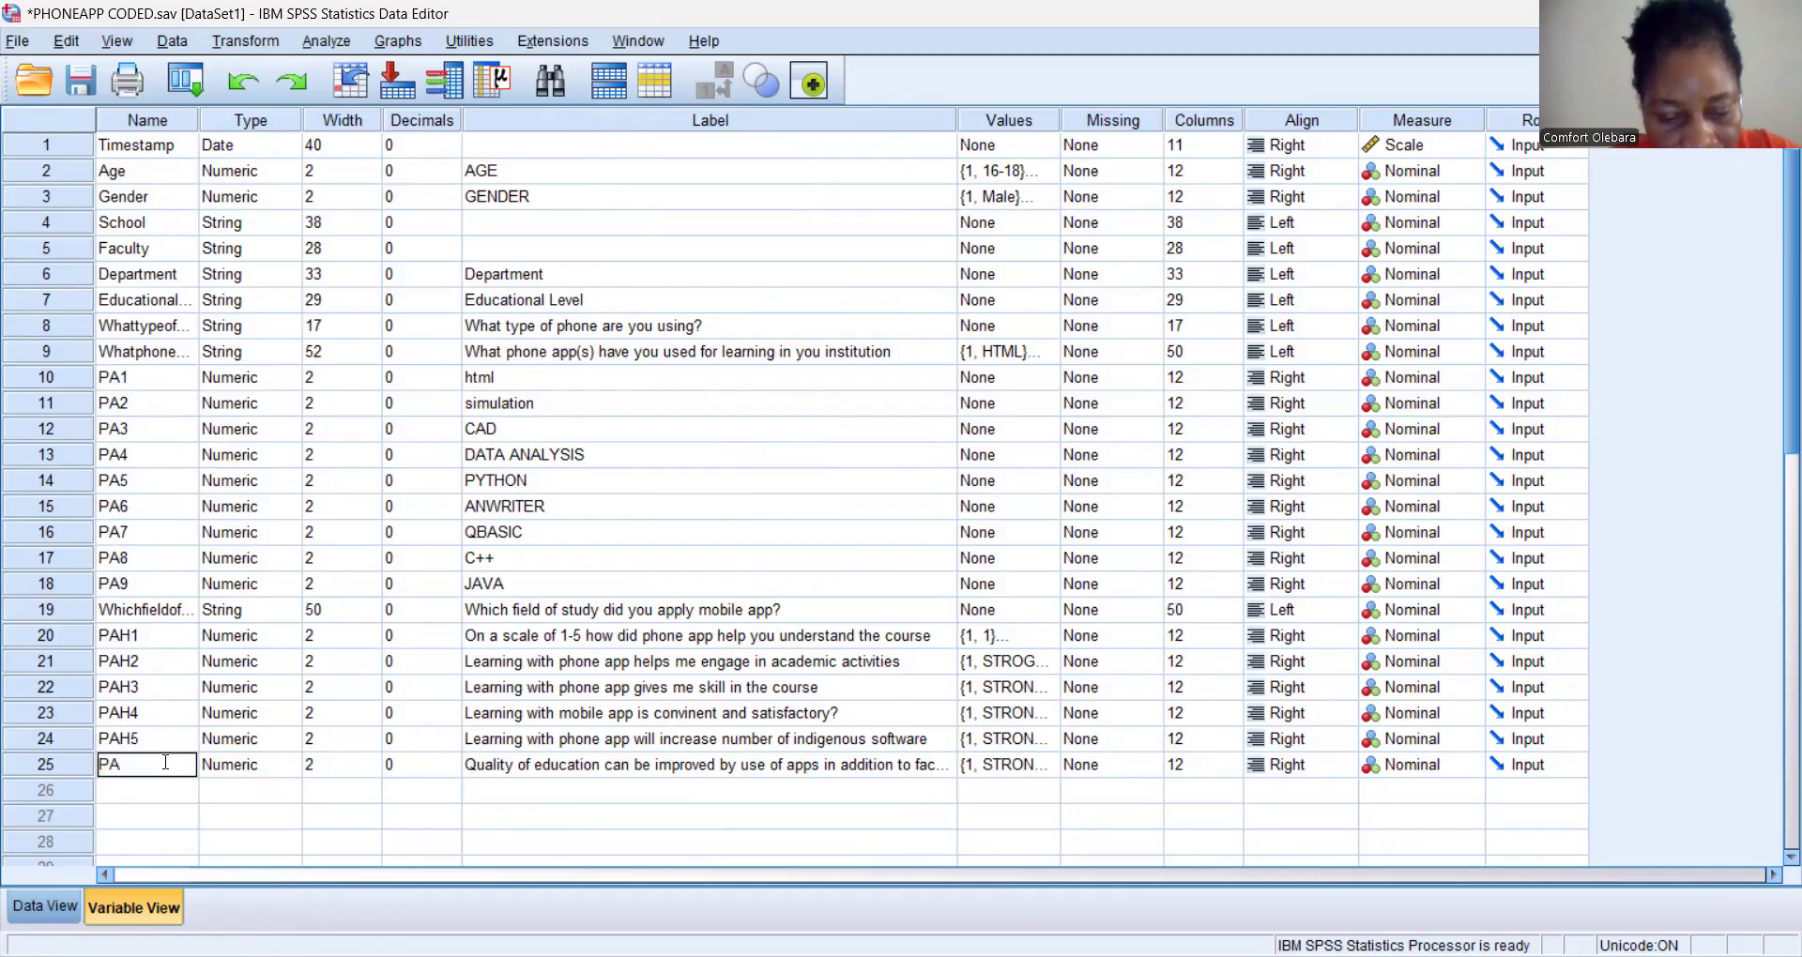
text(H6)
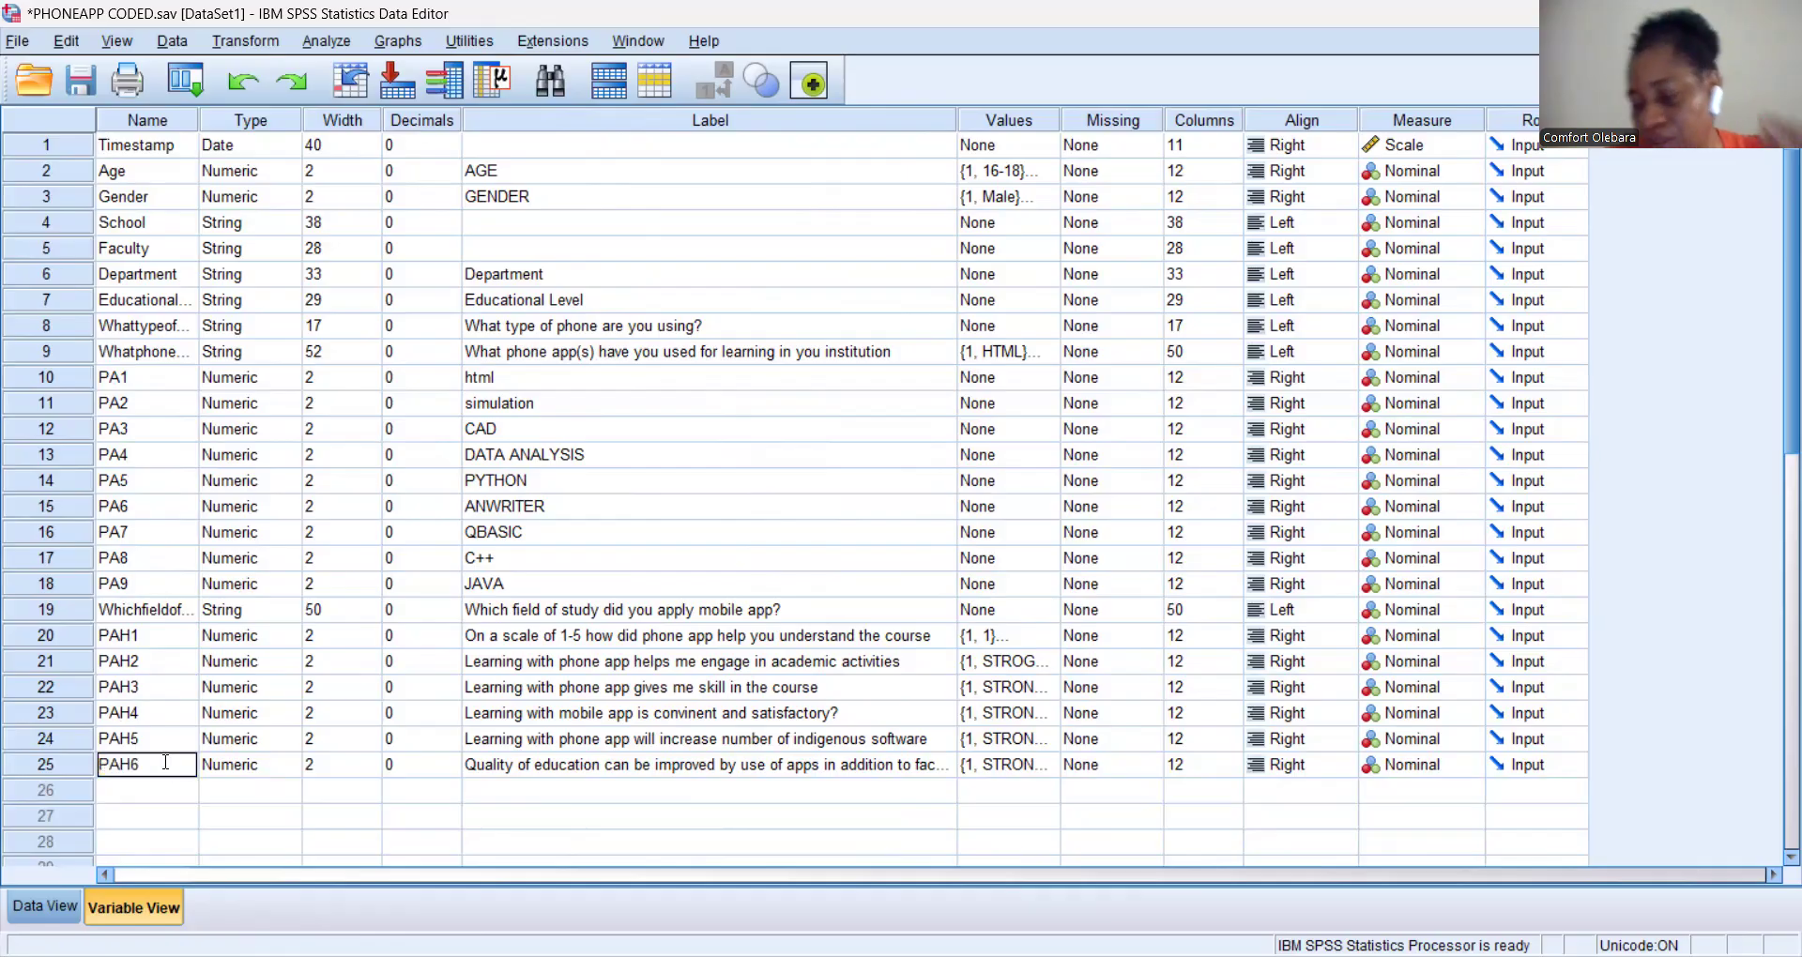
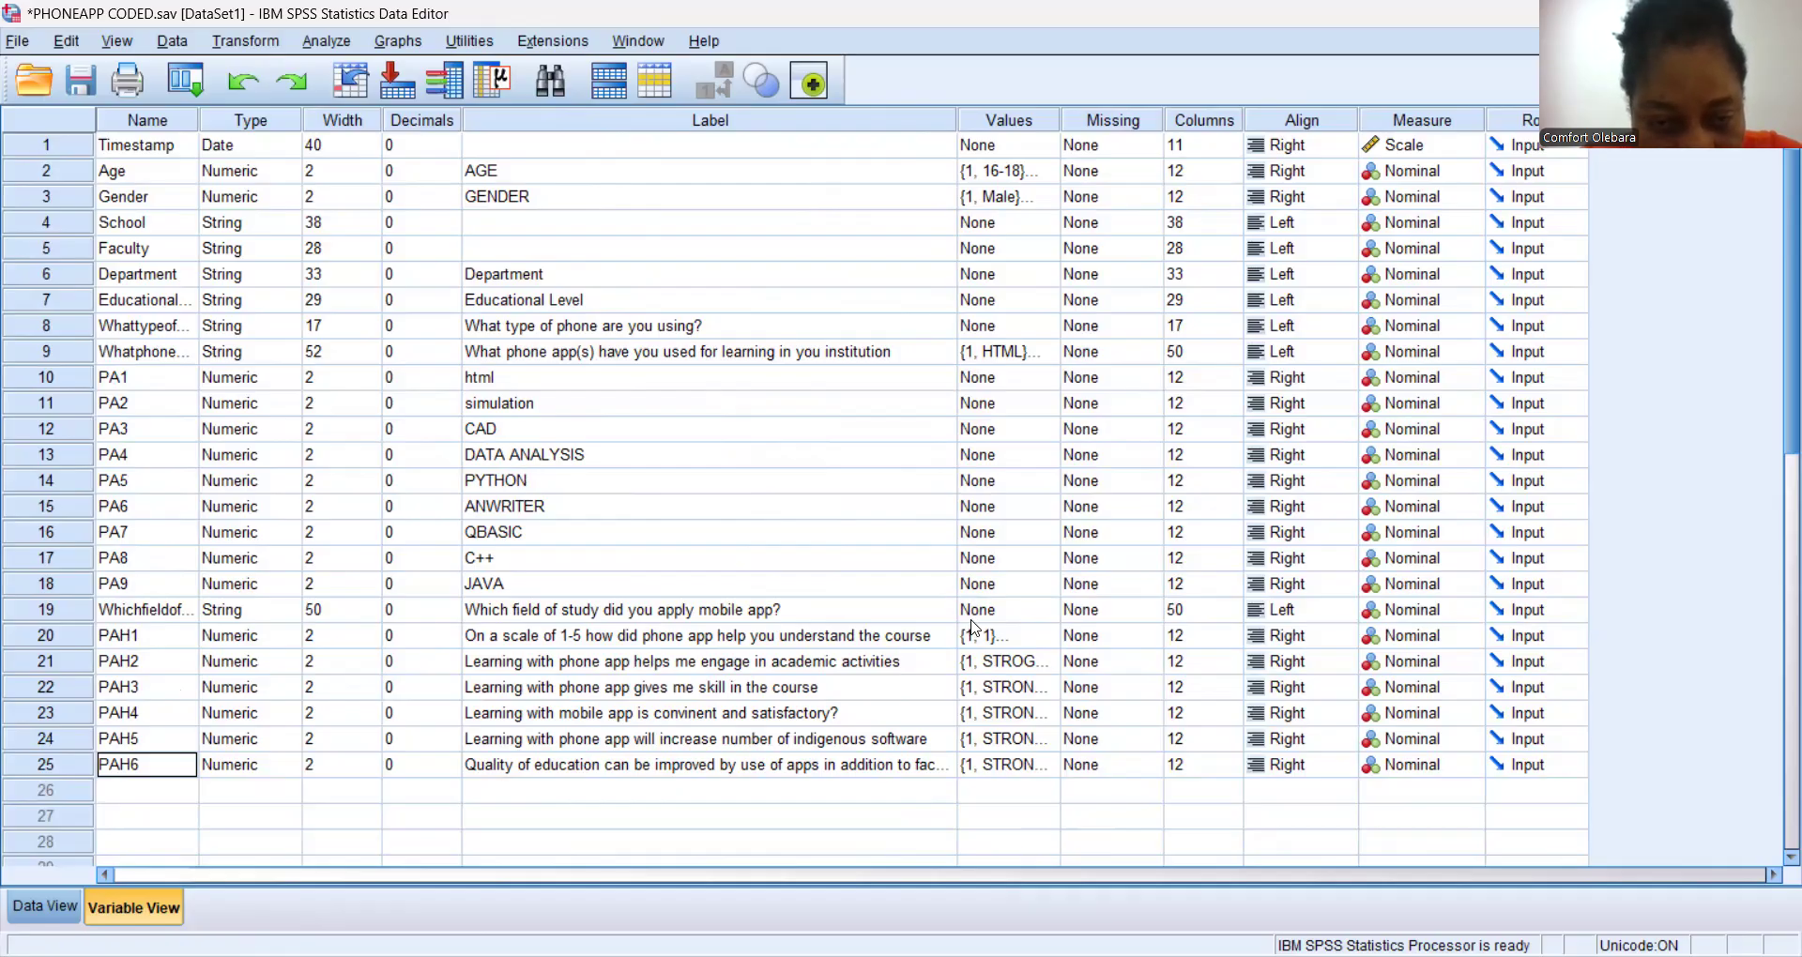
Review the value labels defined for PAH2 and close them without changes.
click(1007, 660)
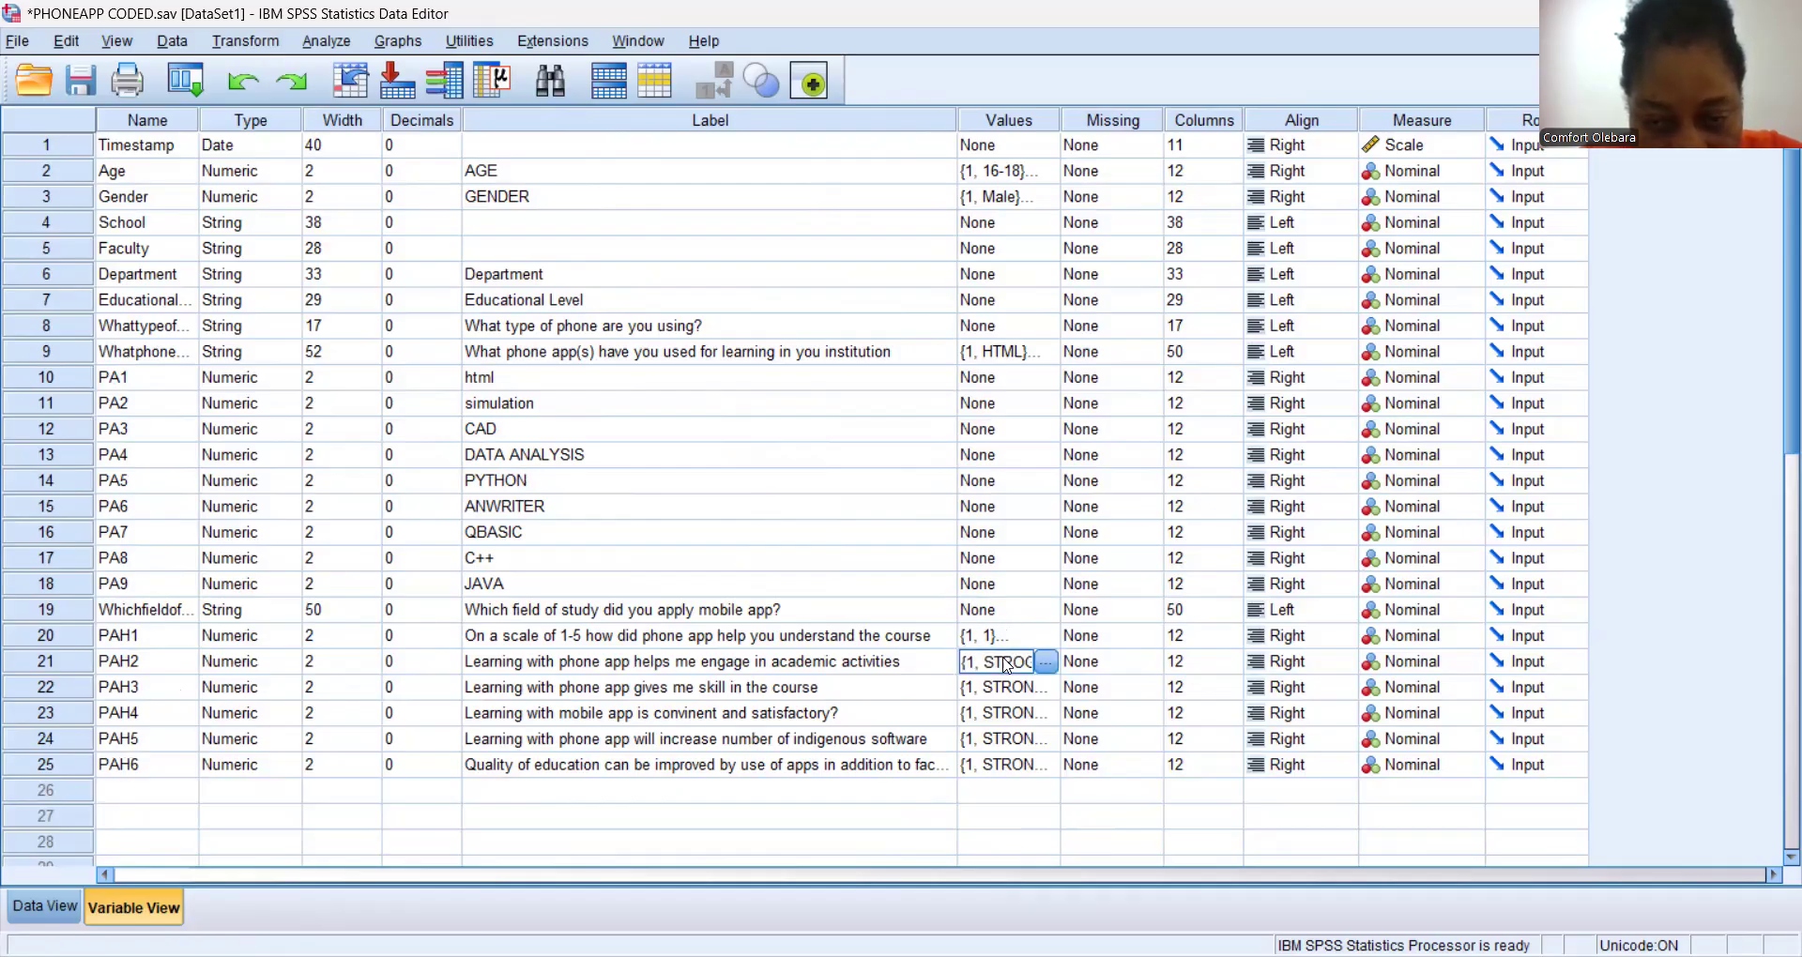
click(1050, 663)
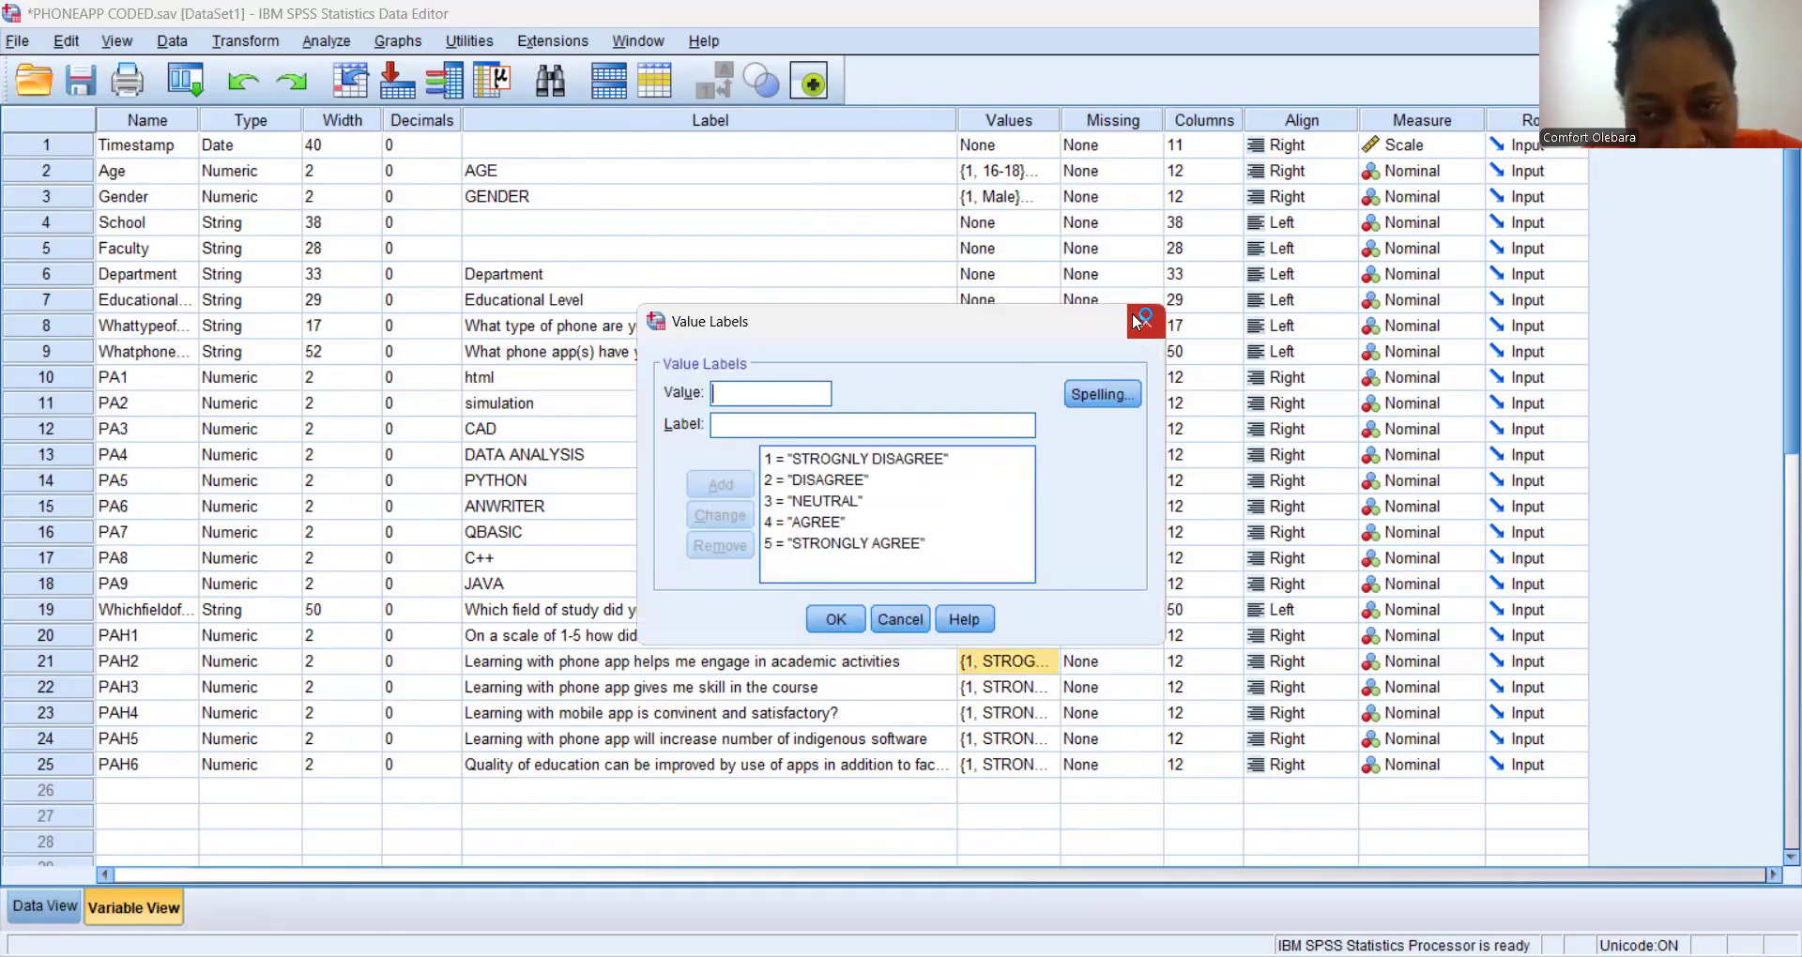
click(1143, 326)
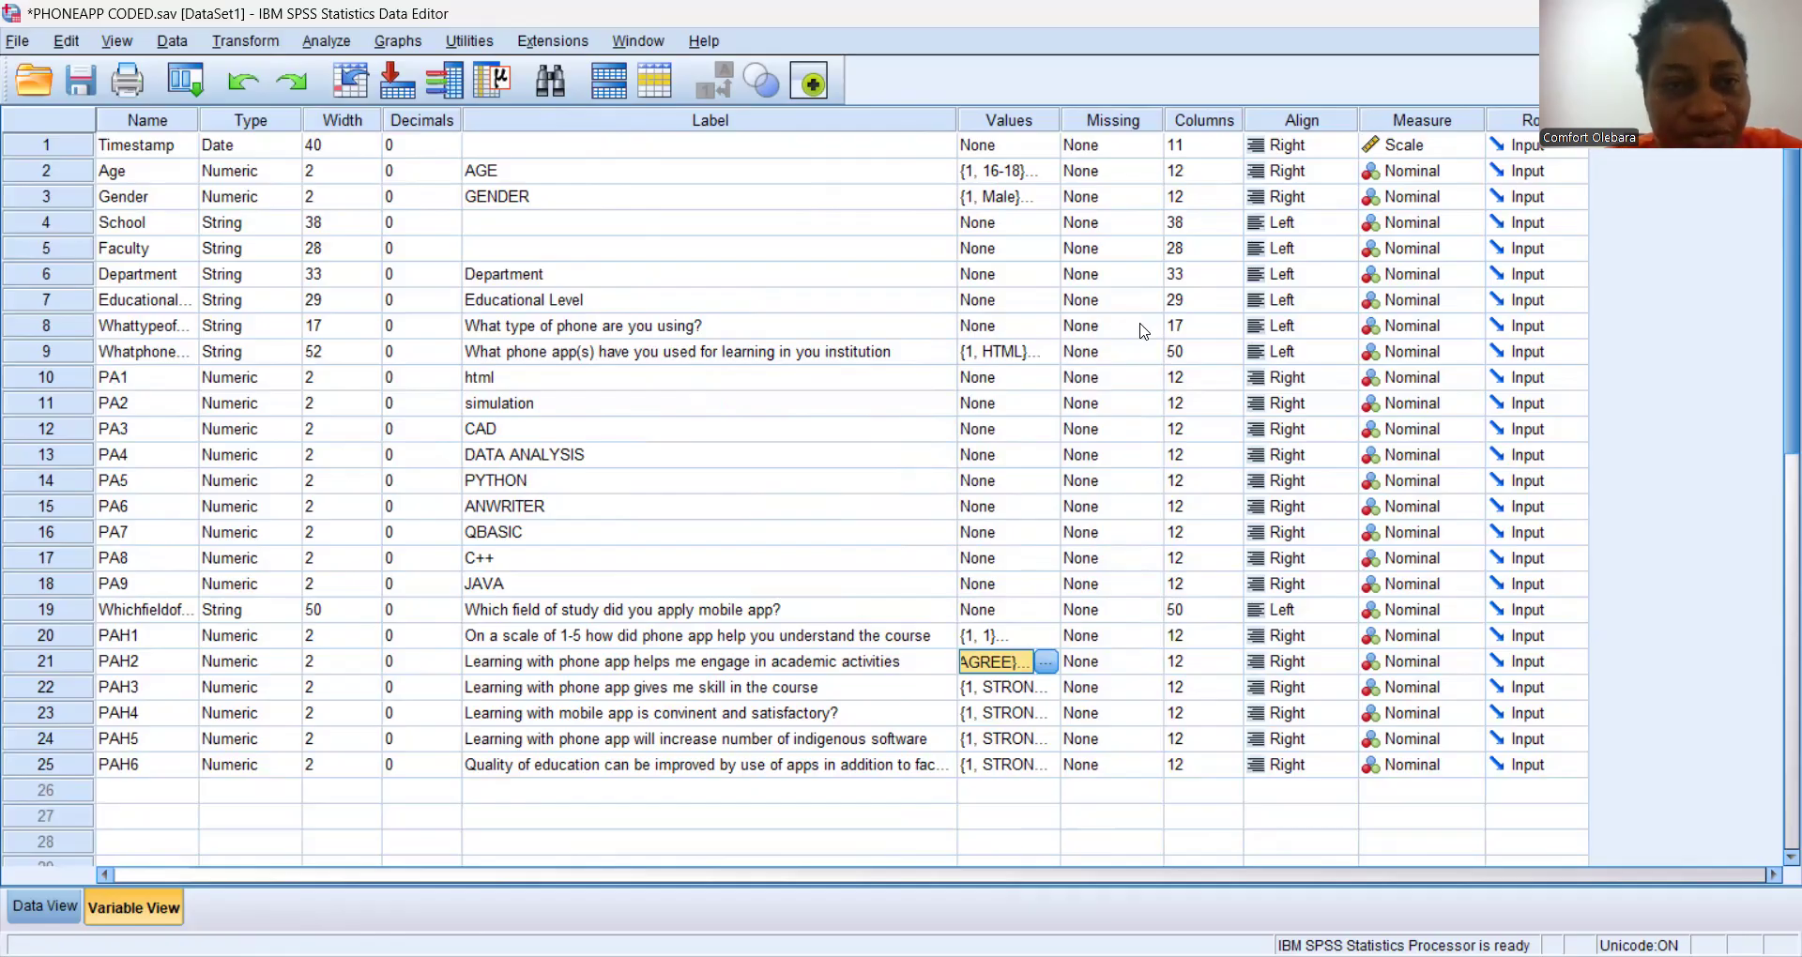
Start a Compute Variable transformation and name the target variable TPA.
click(346, 45)
mouse_move(389, 125)
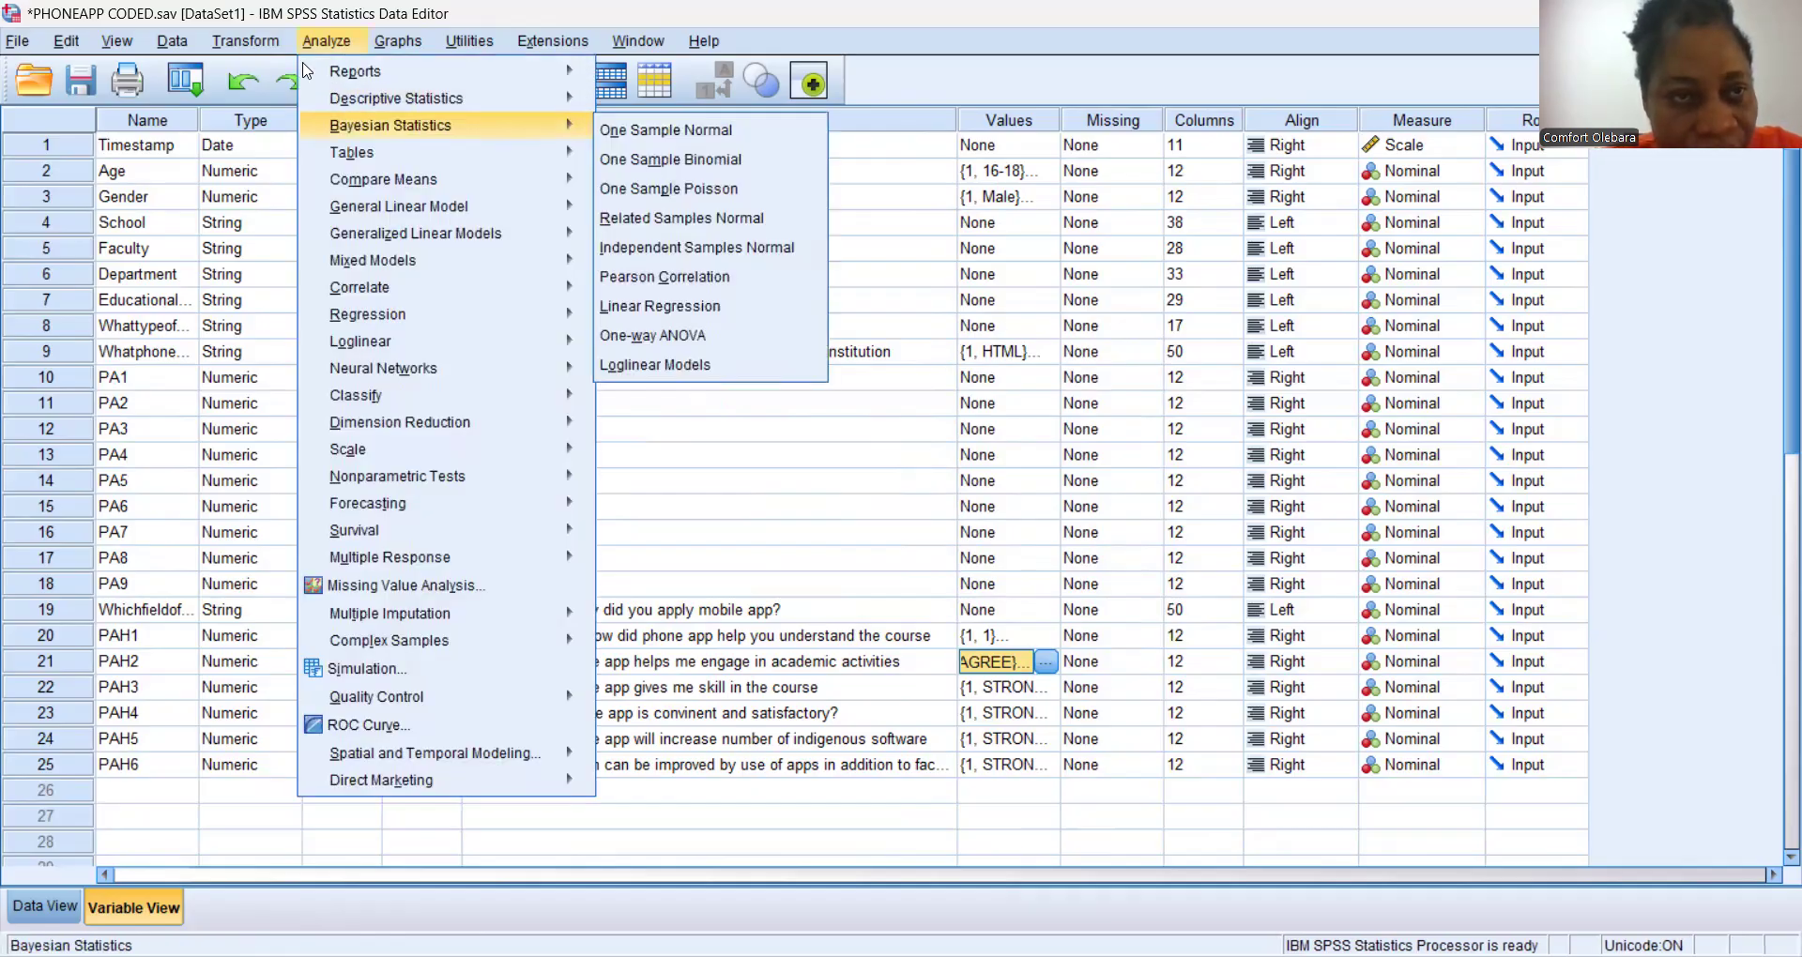
mouse_move(262, 40)
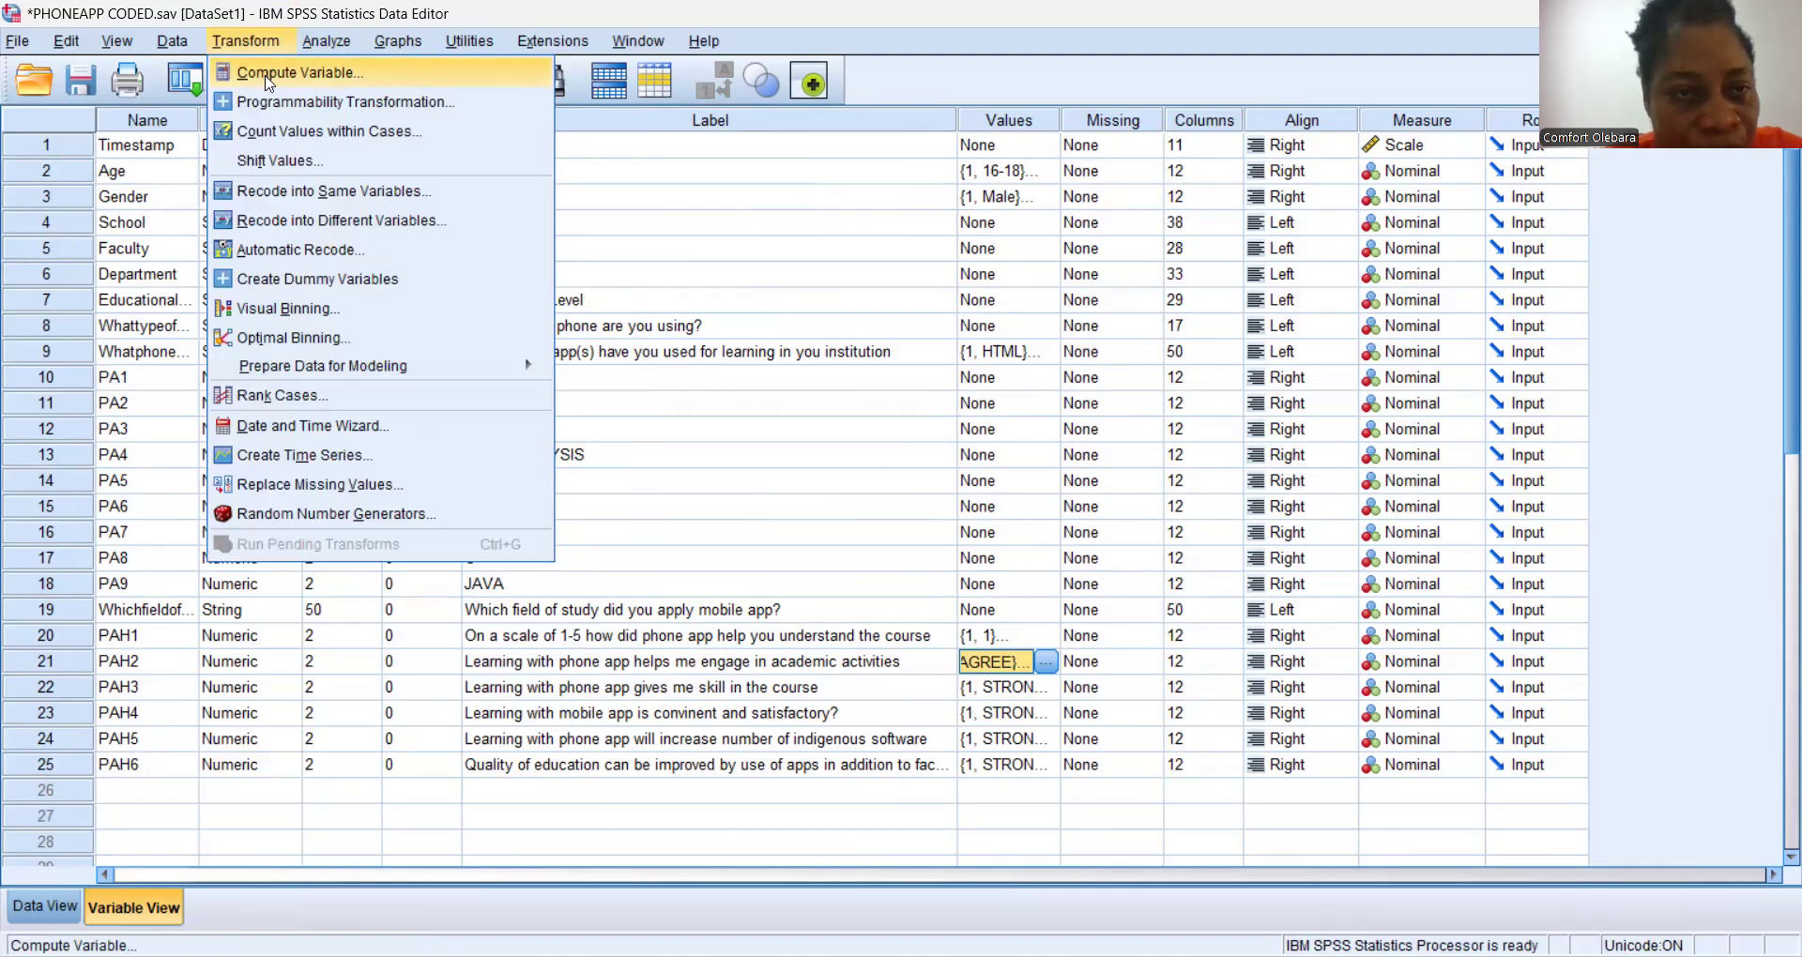
click(268, 75)
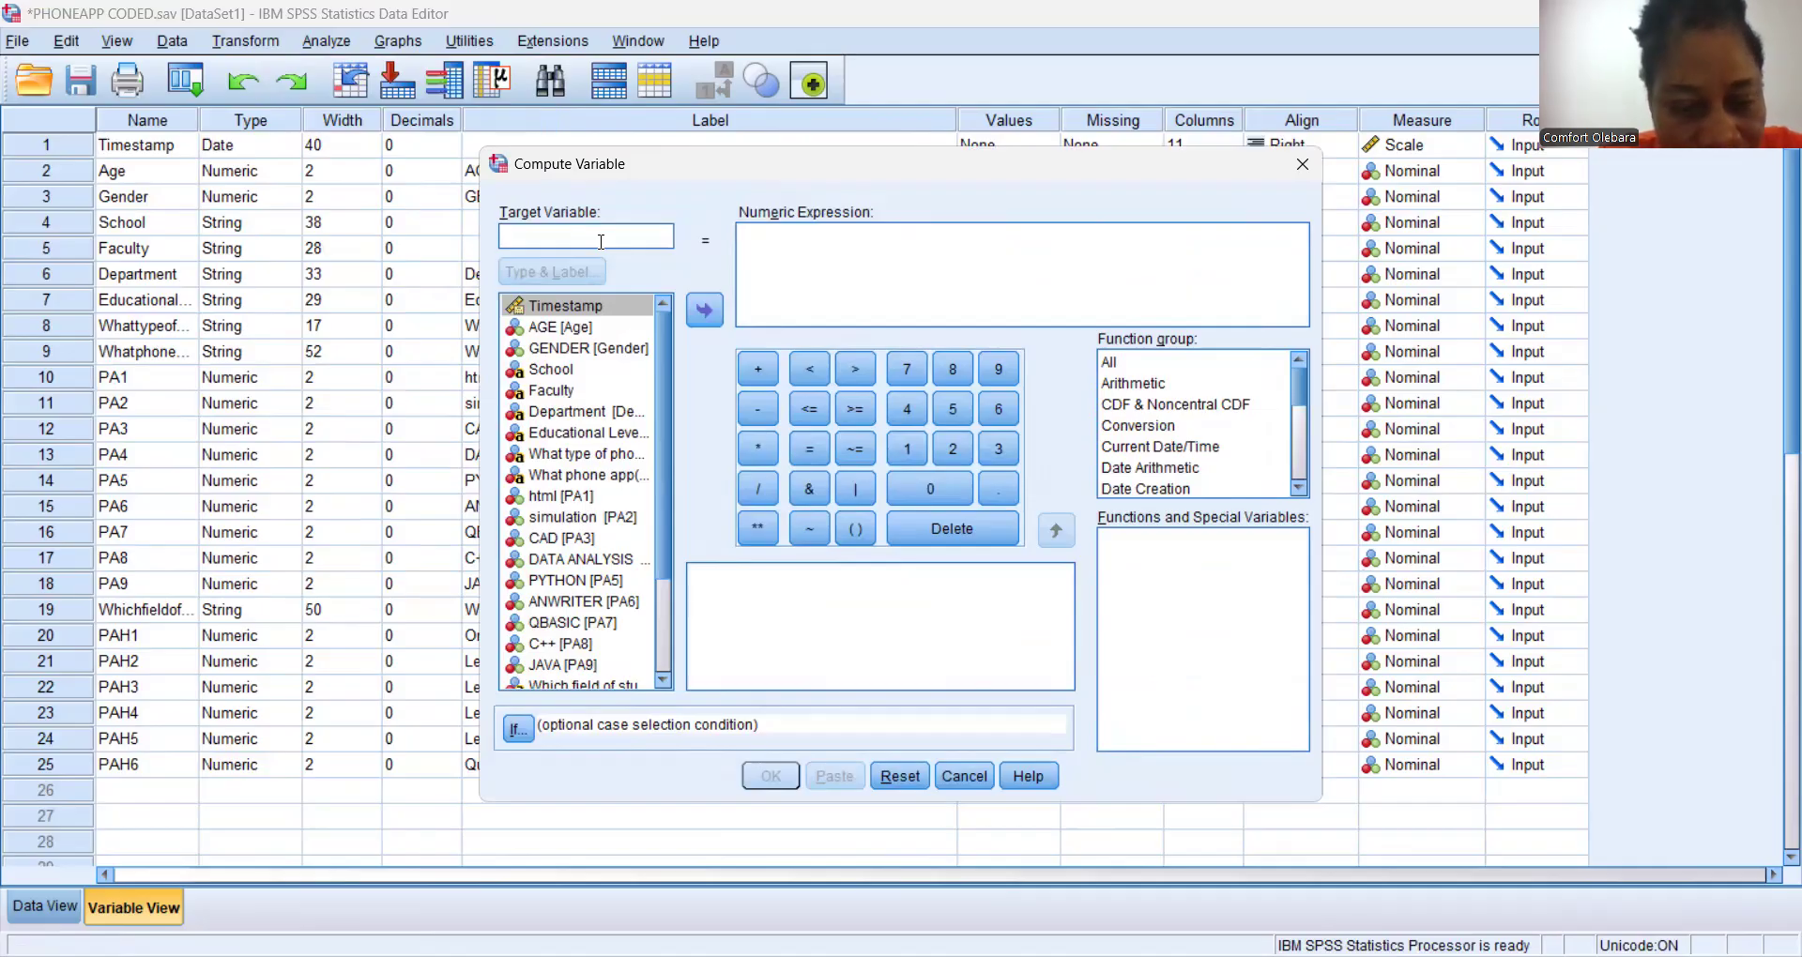
text(TP)
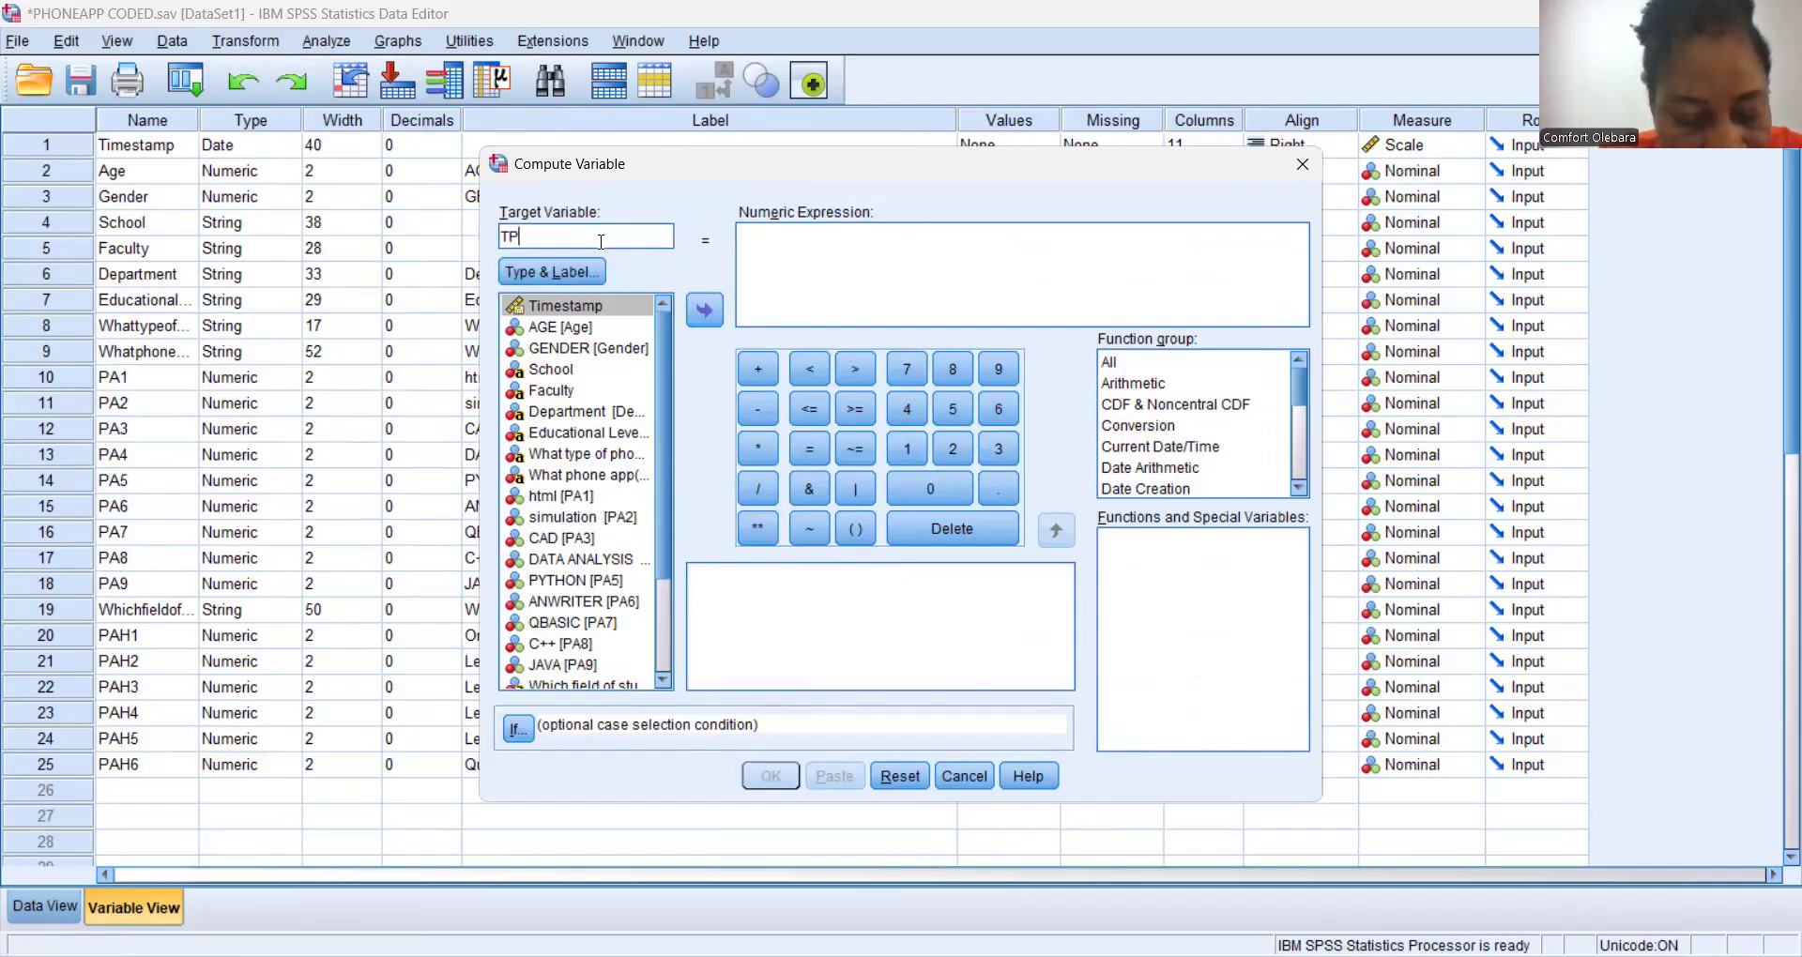
text(A)
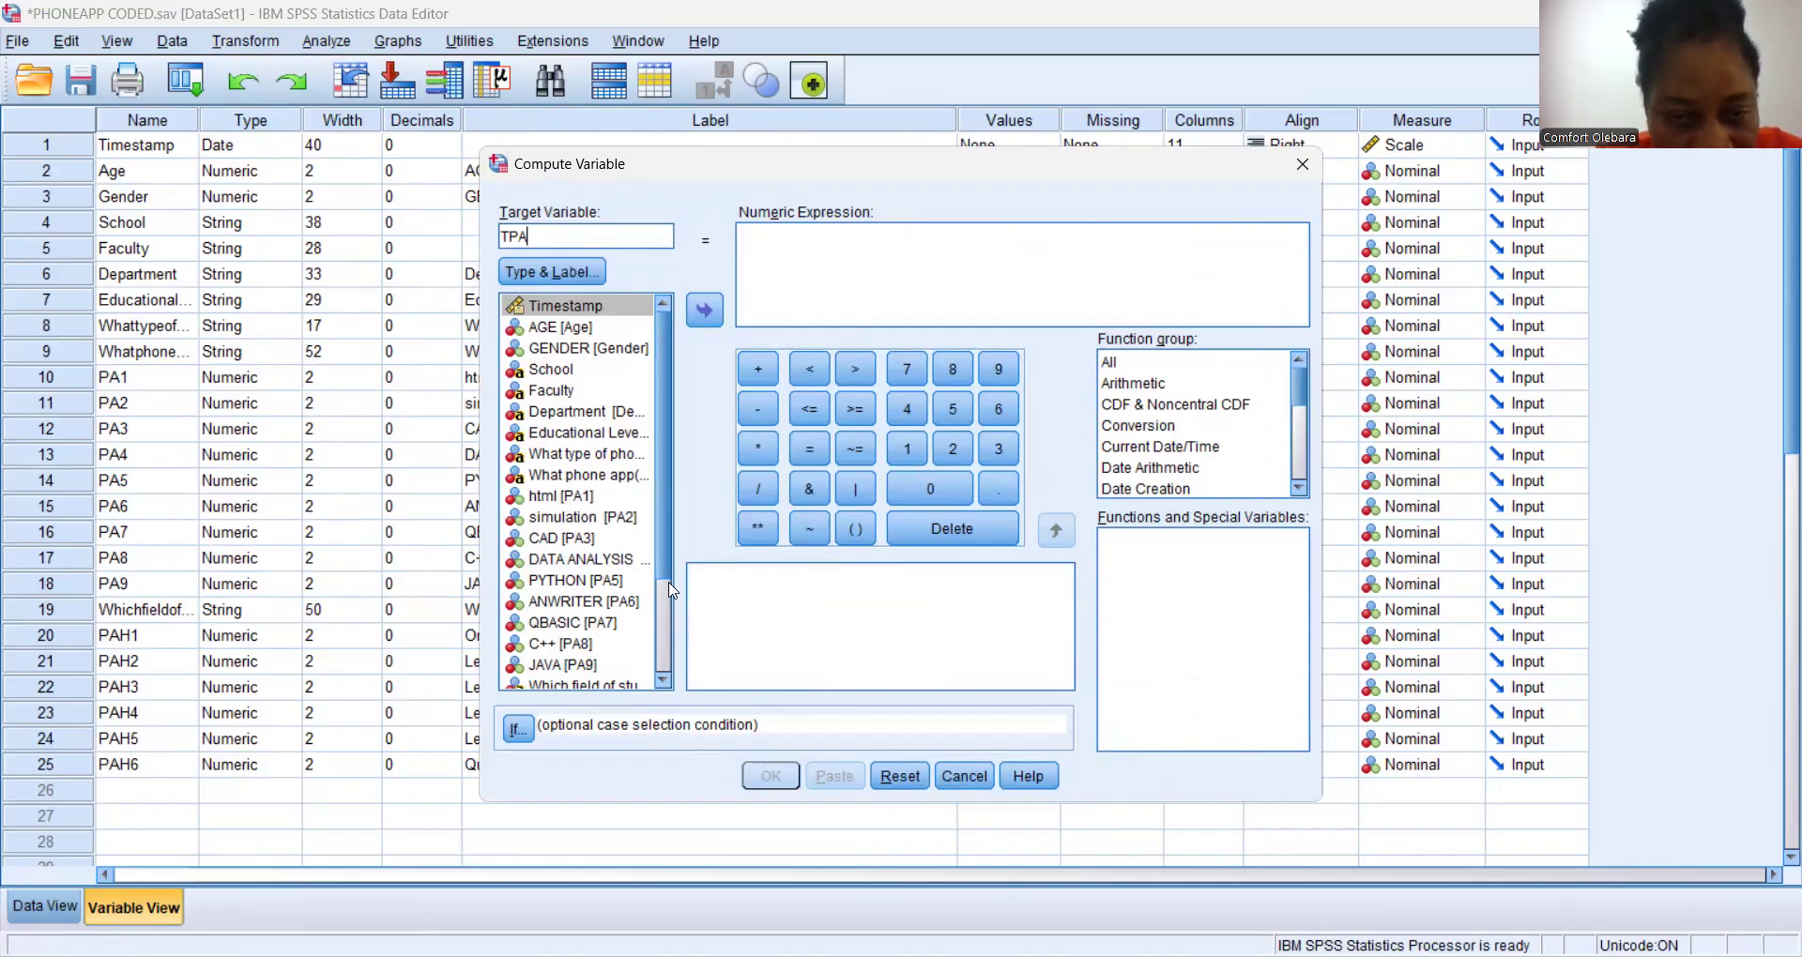
Enter PA1 + PA2 as the numeric expression for TPA, using the html and simulation variables.
scroll(668, 563, down, 2)
scroll(668, 557, up, 2)
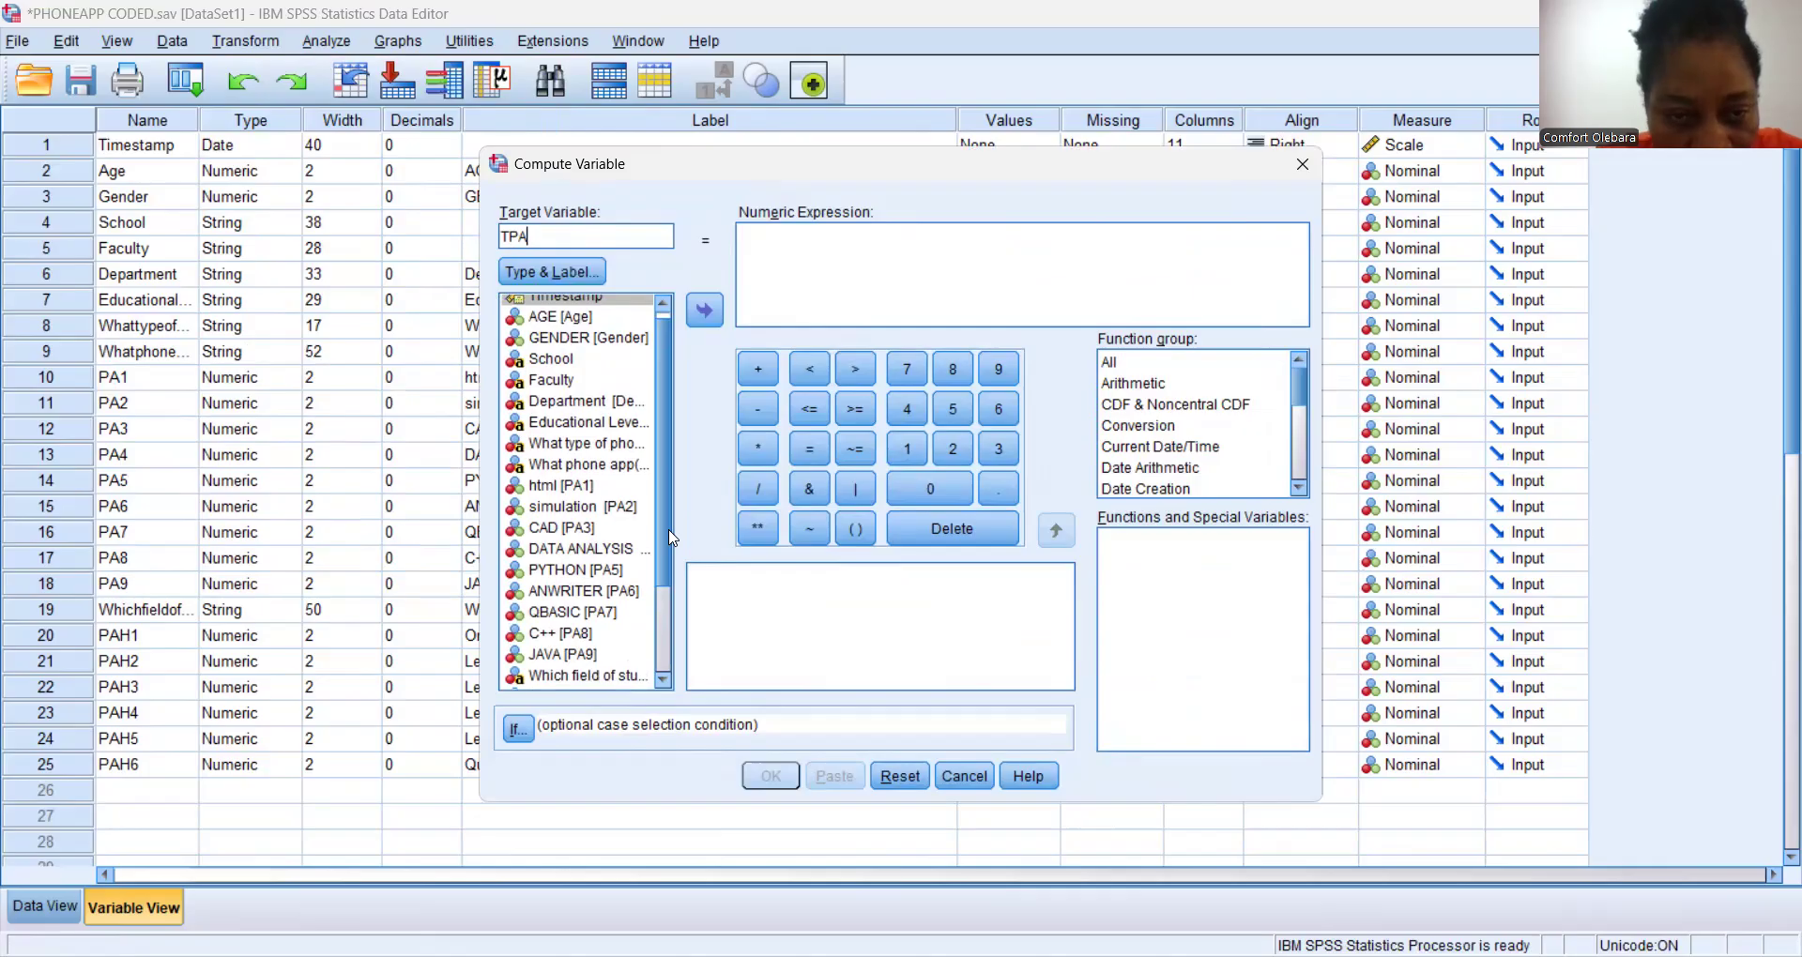
click(570, 487)
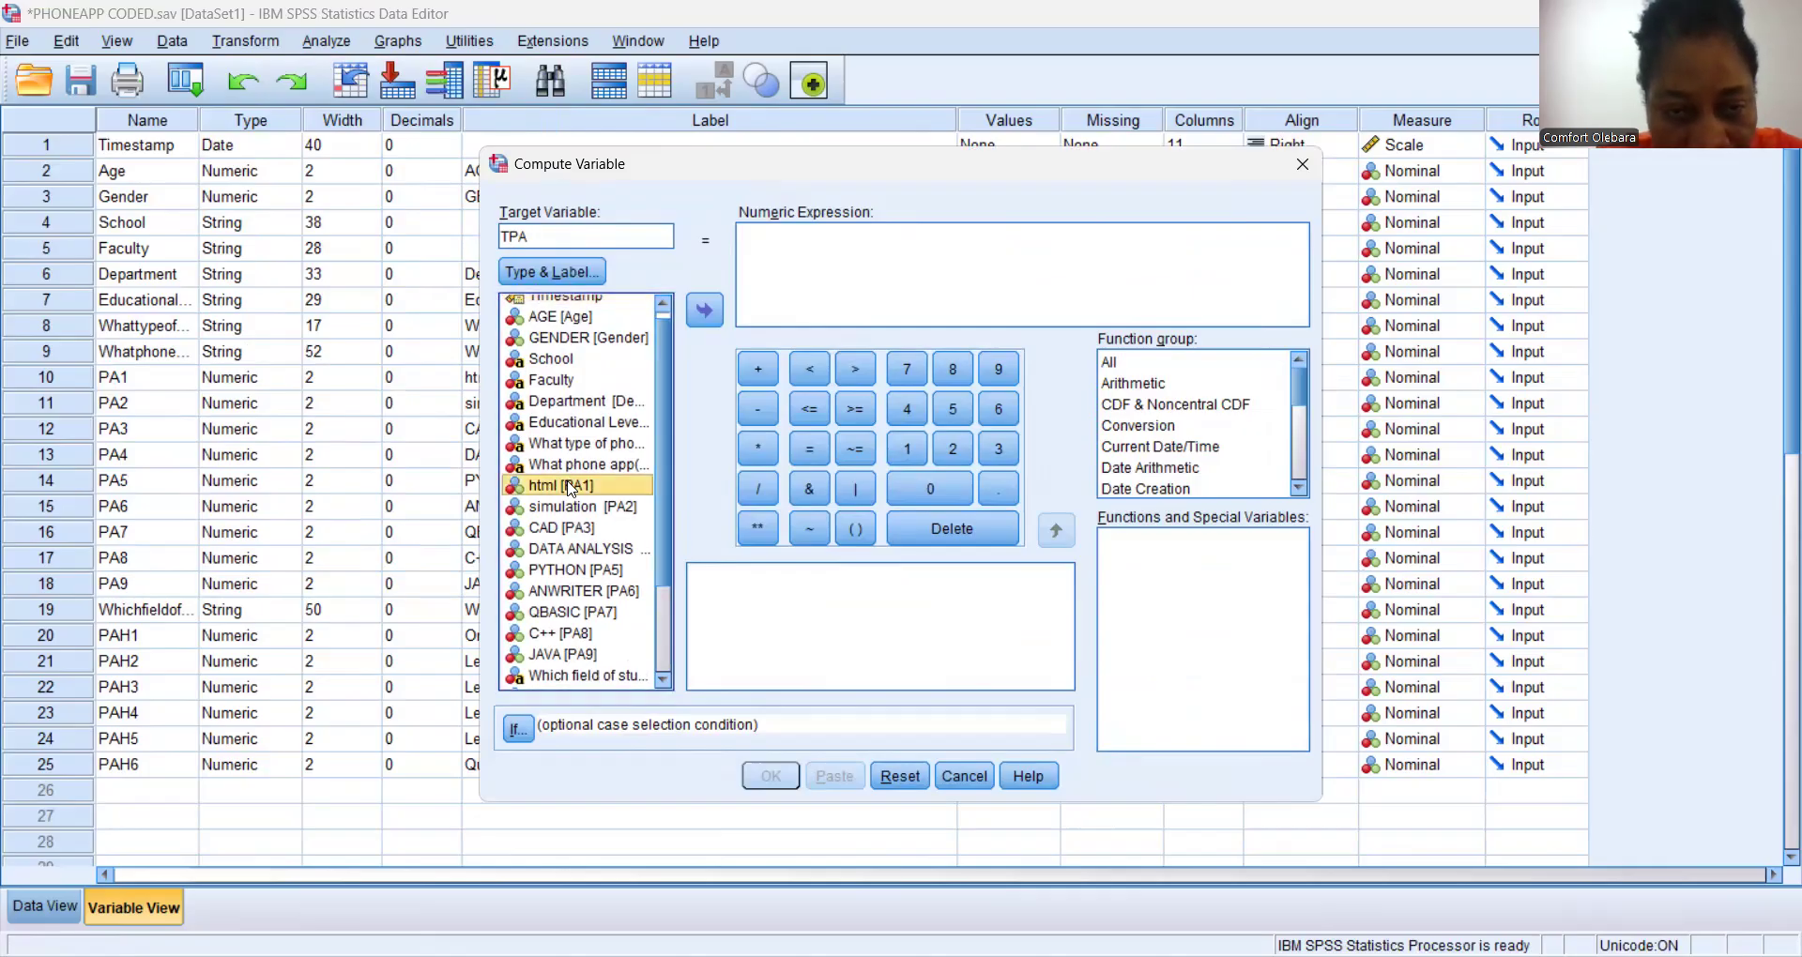
click(704, 309)
click(759, 368)
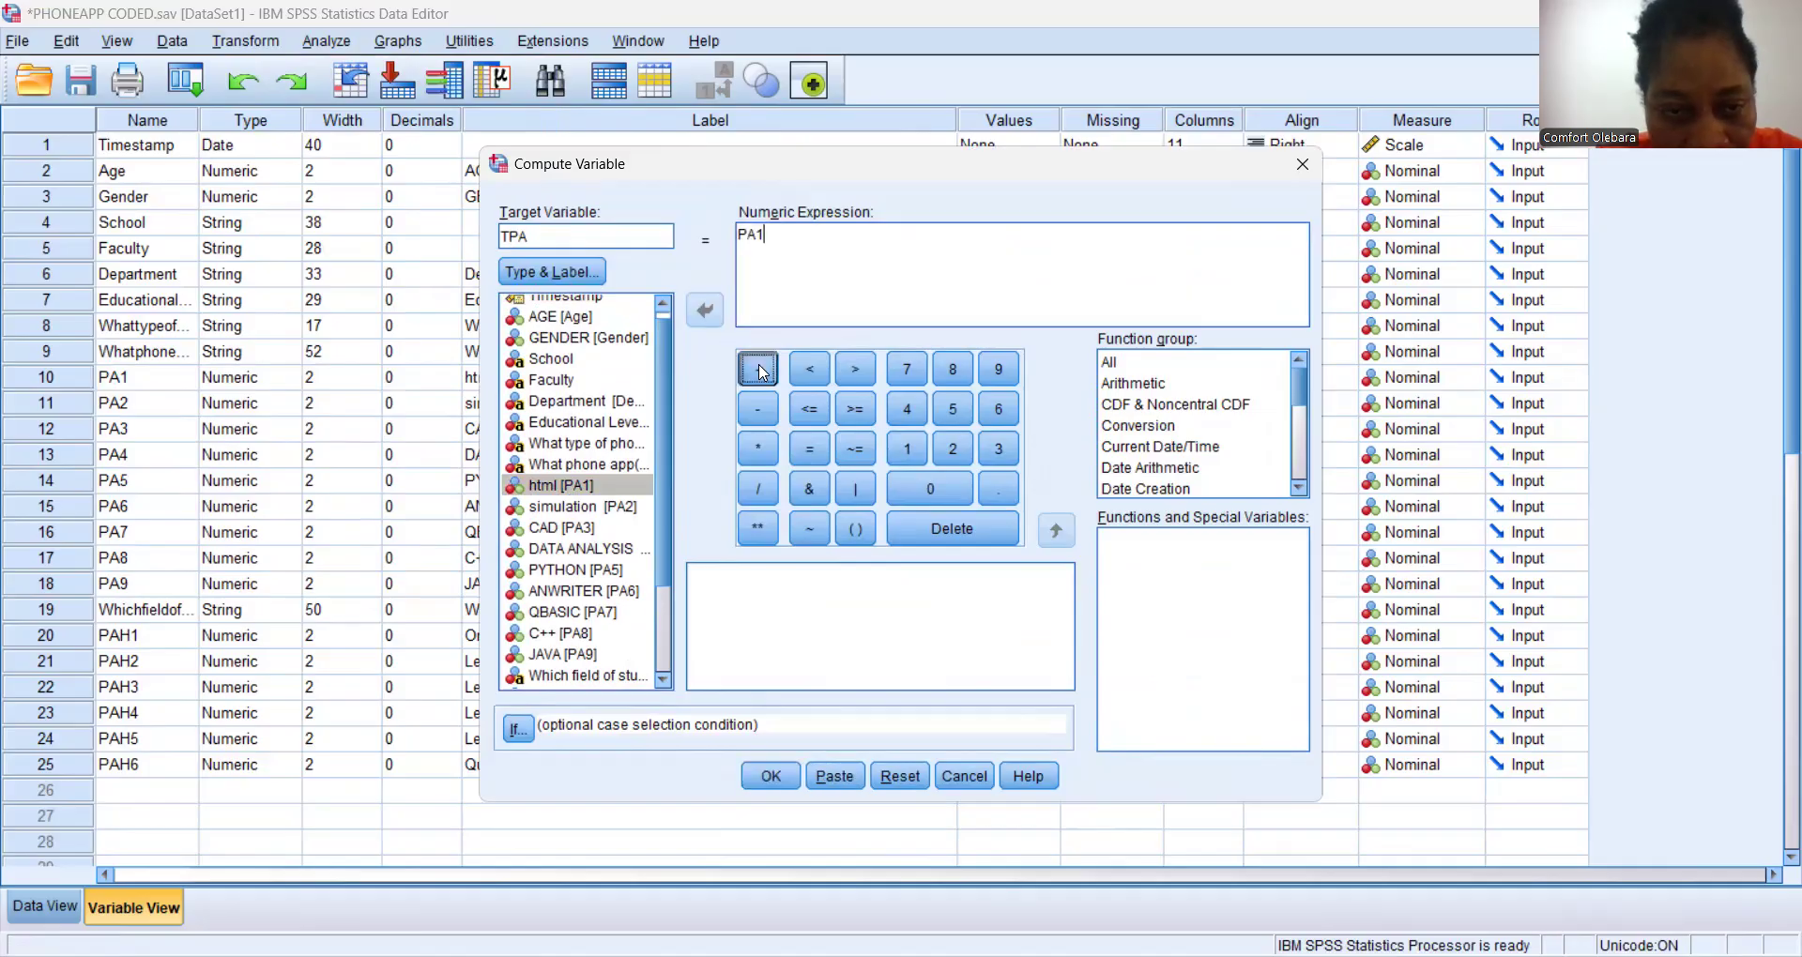
click(612, 508)
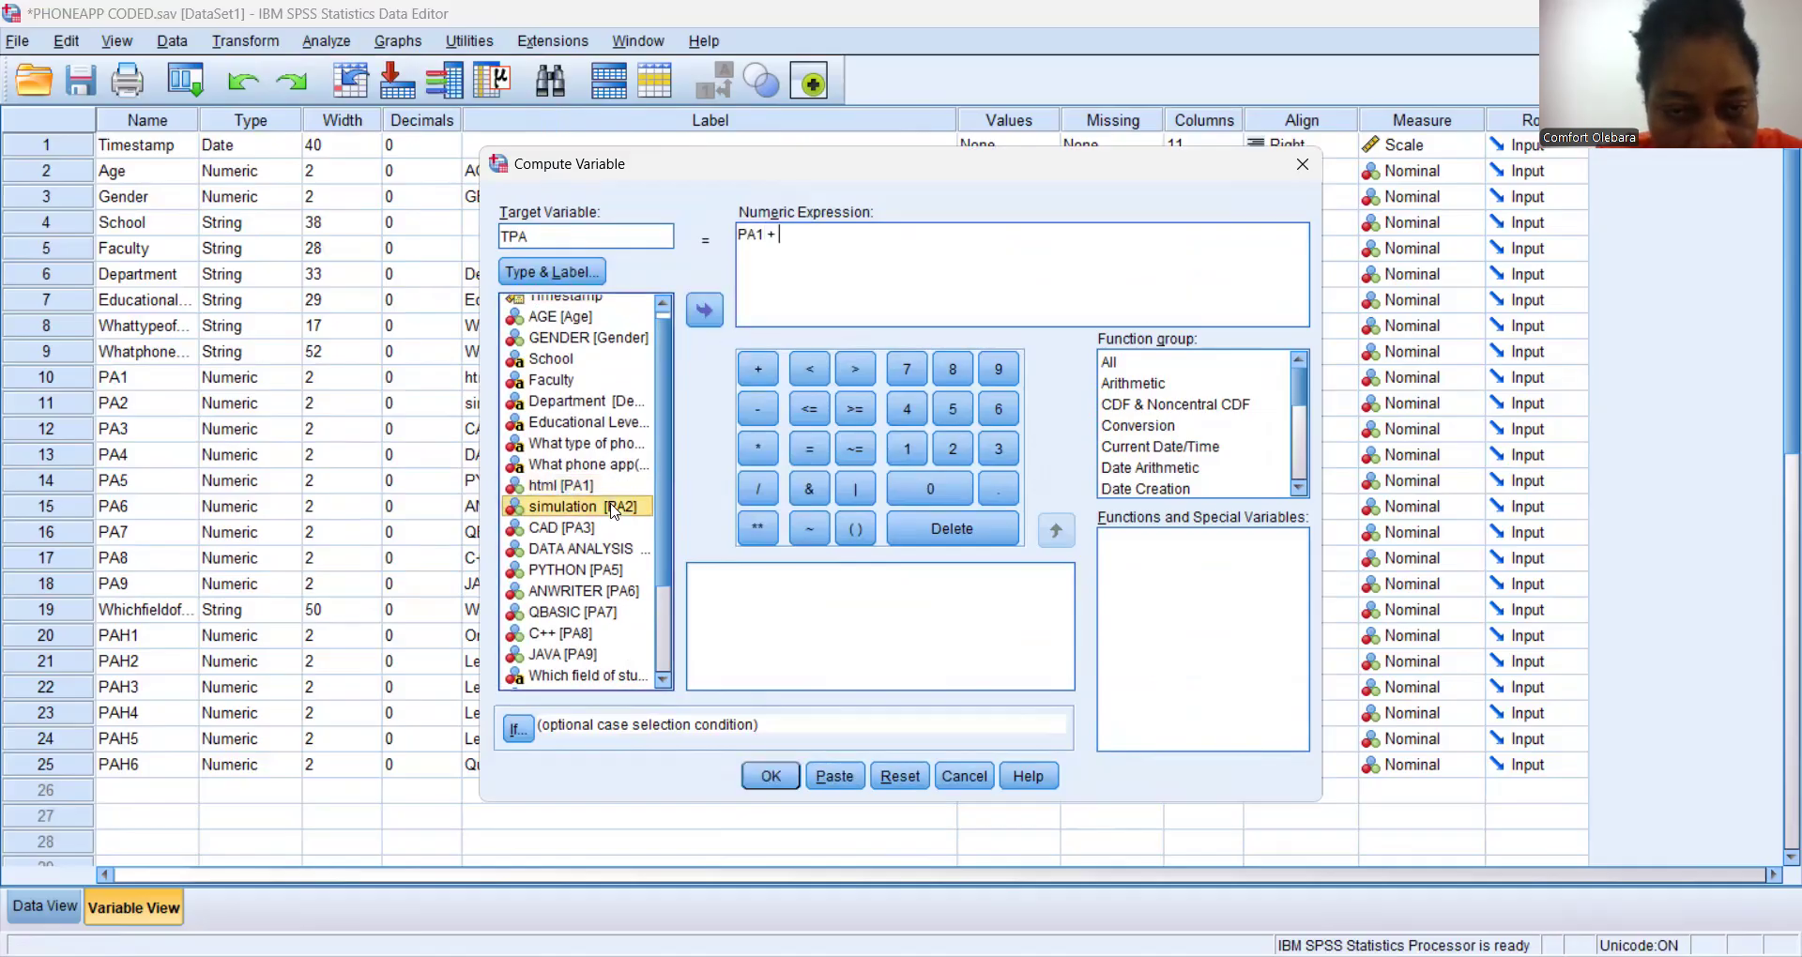
click(706, 309)
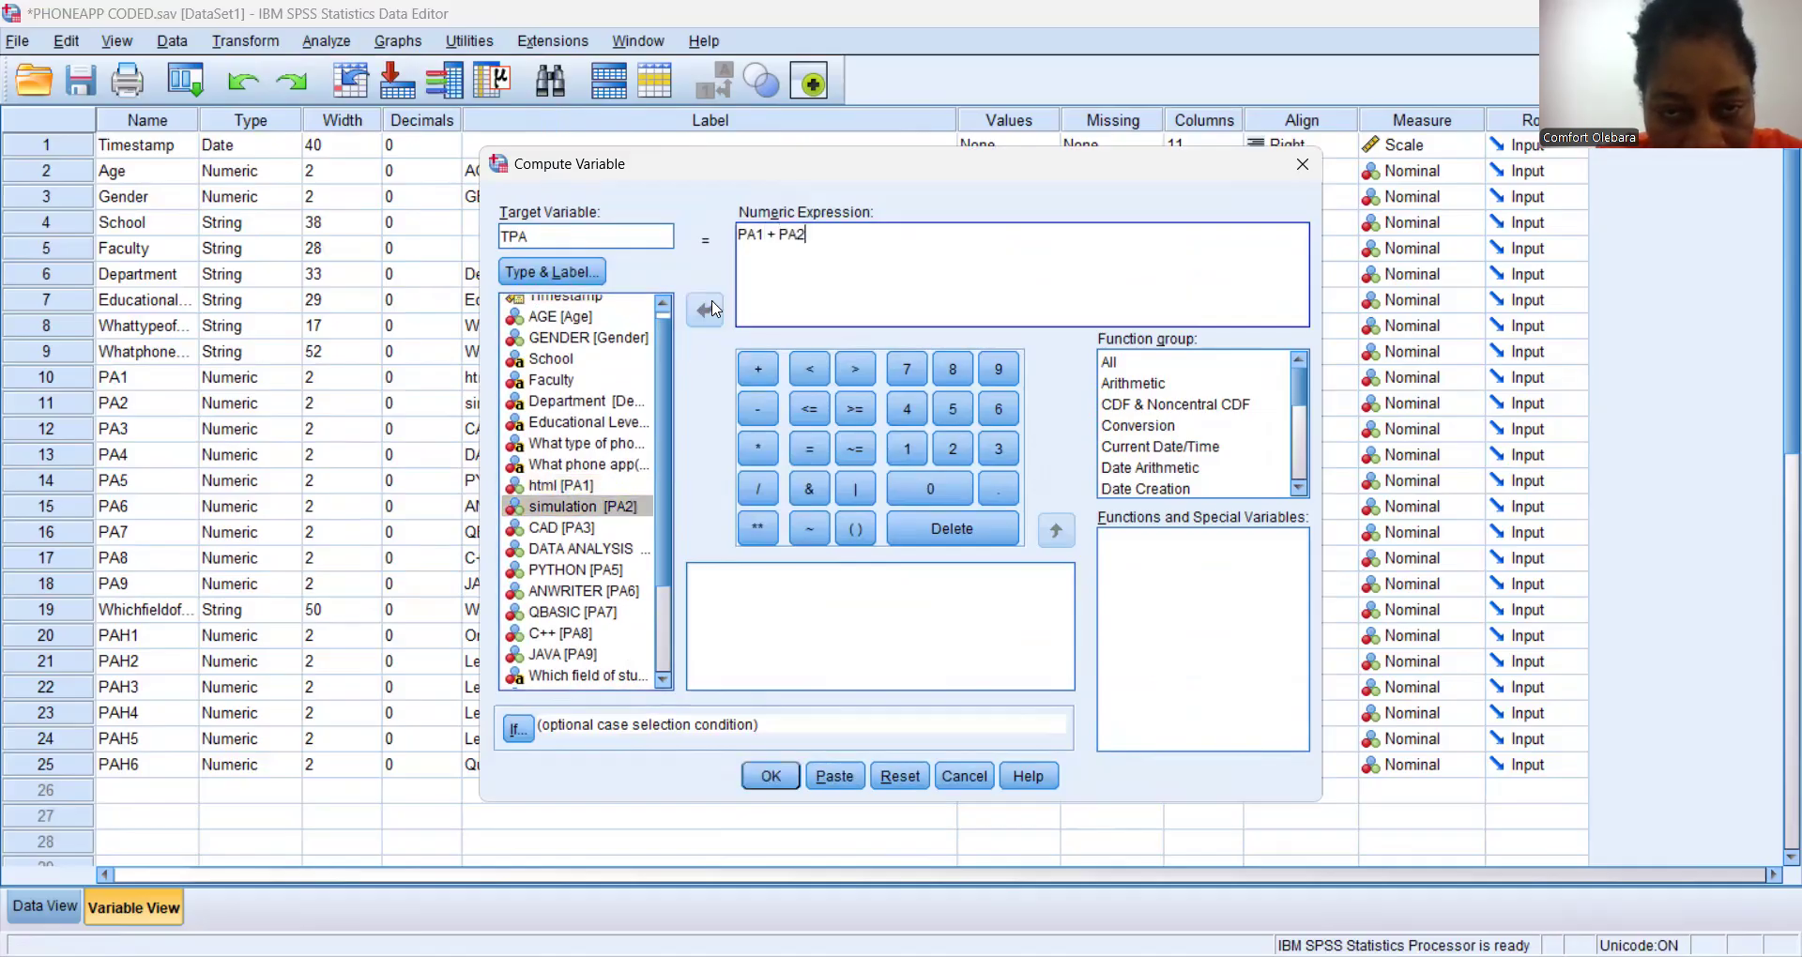
Append the variables PA3 and PA4 to the numeric expression after PA2, joined and followed by plus signs.
click(759, 369)
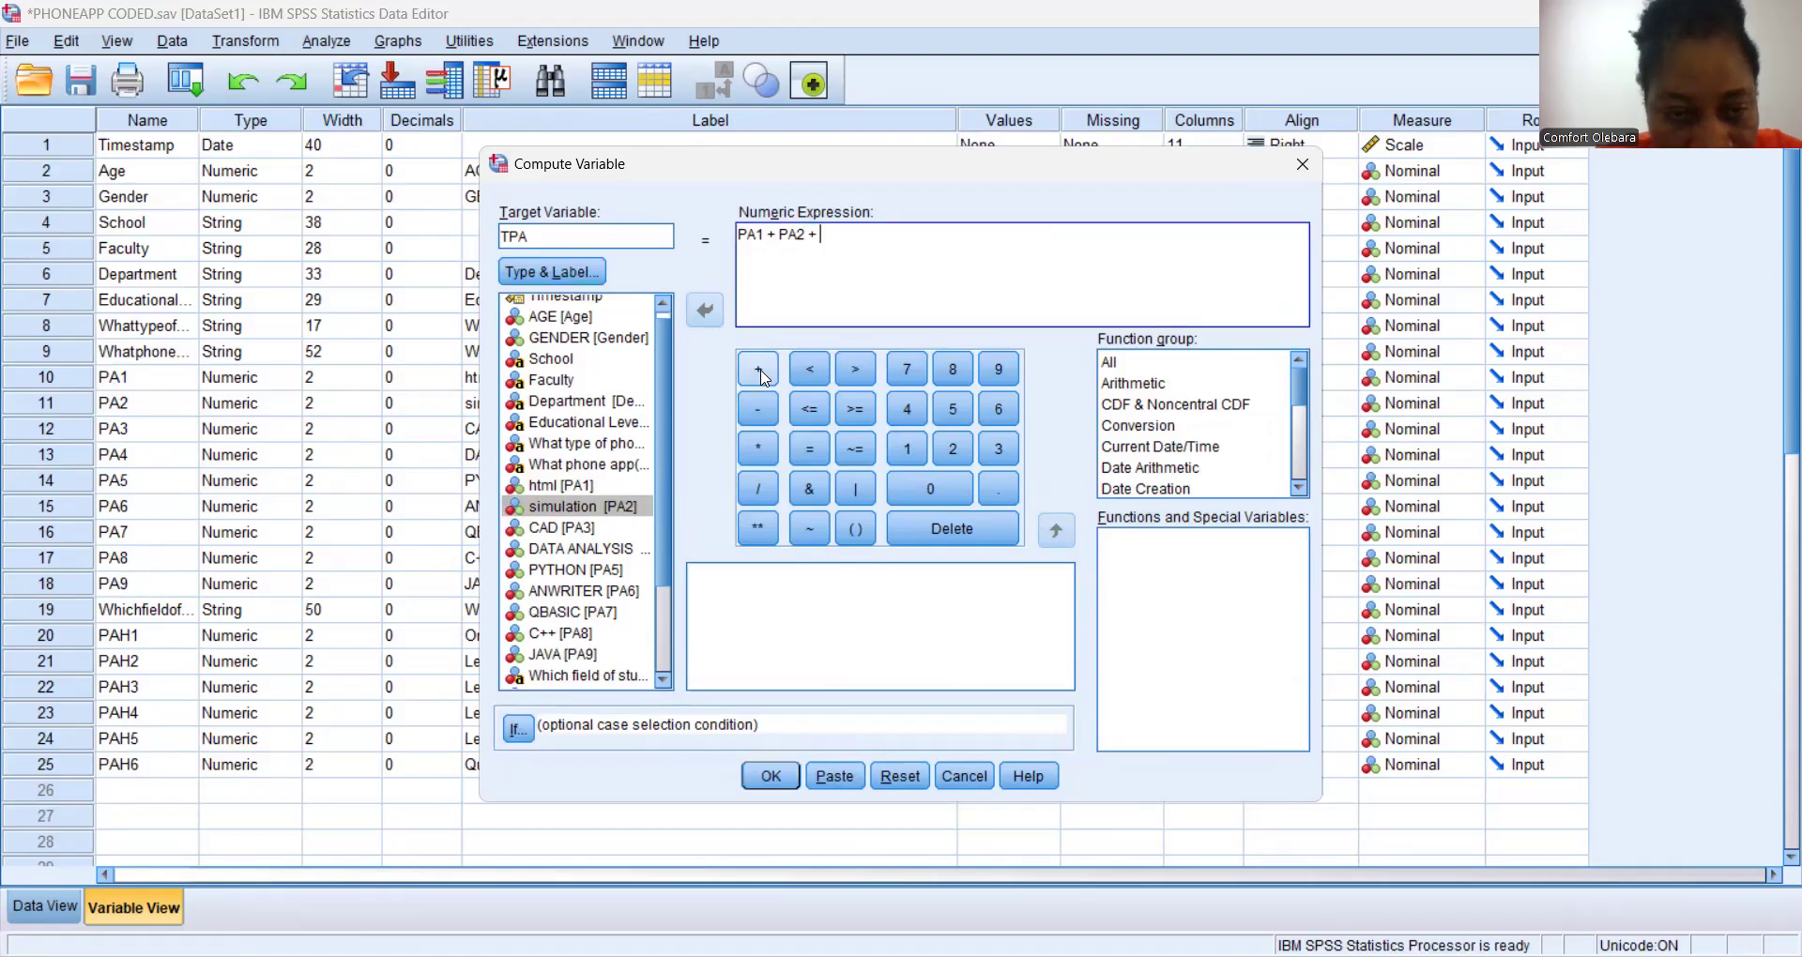
click(586, 527)
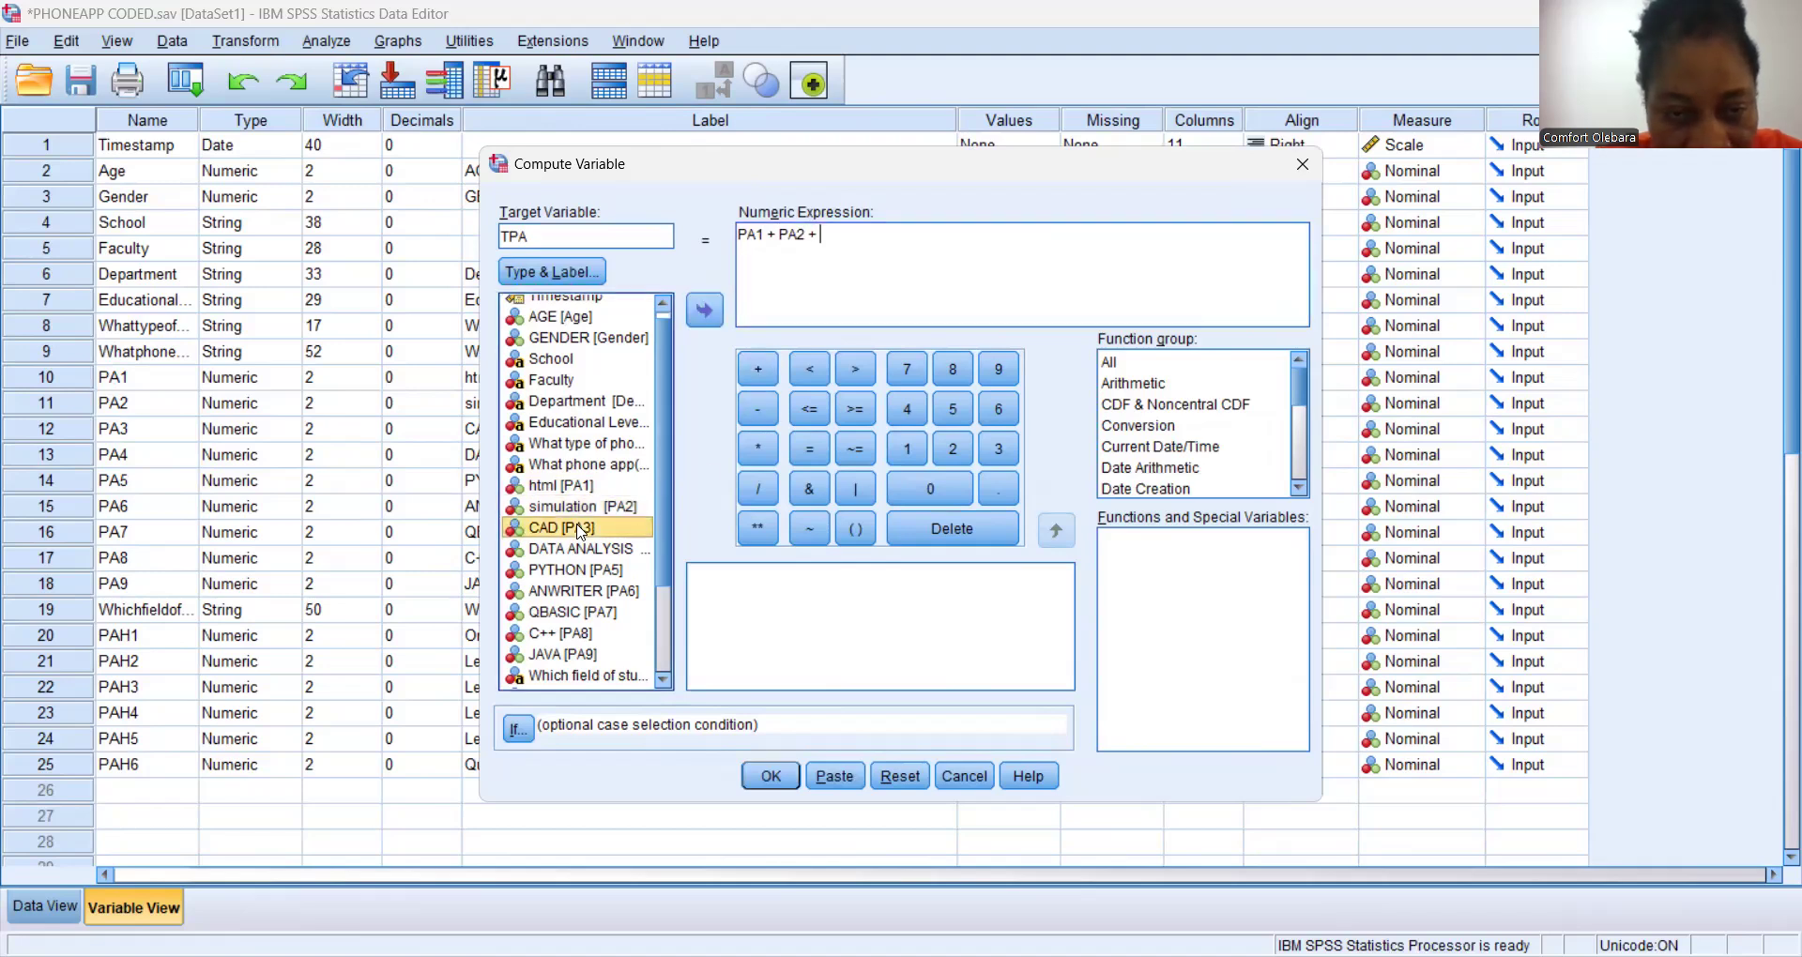
click(705, 310)
click(760, 369)
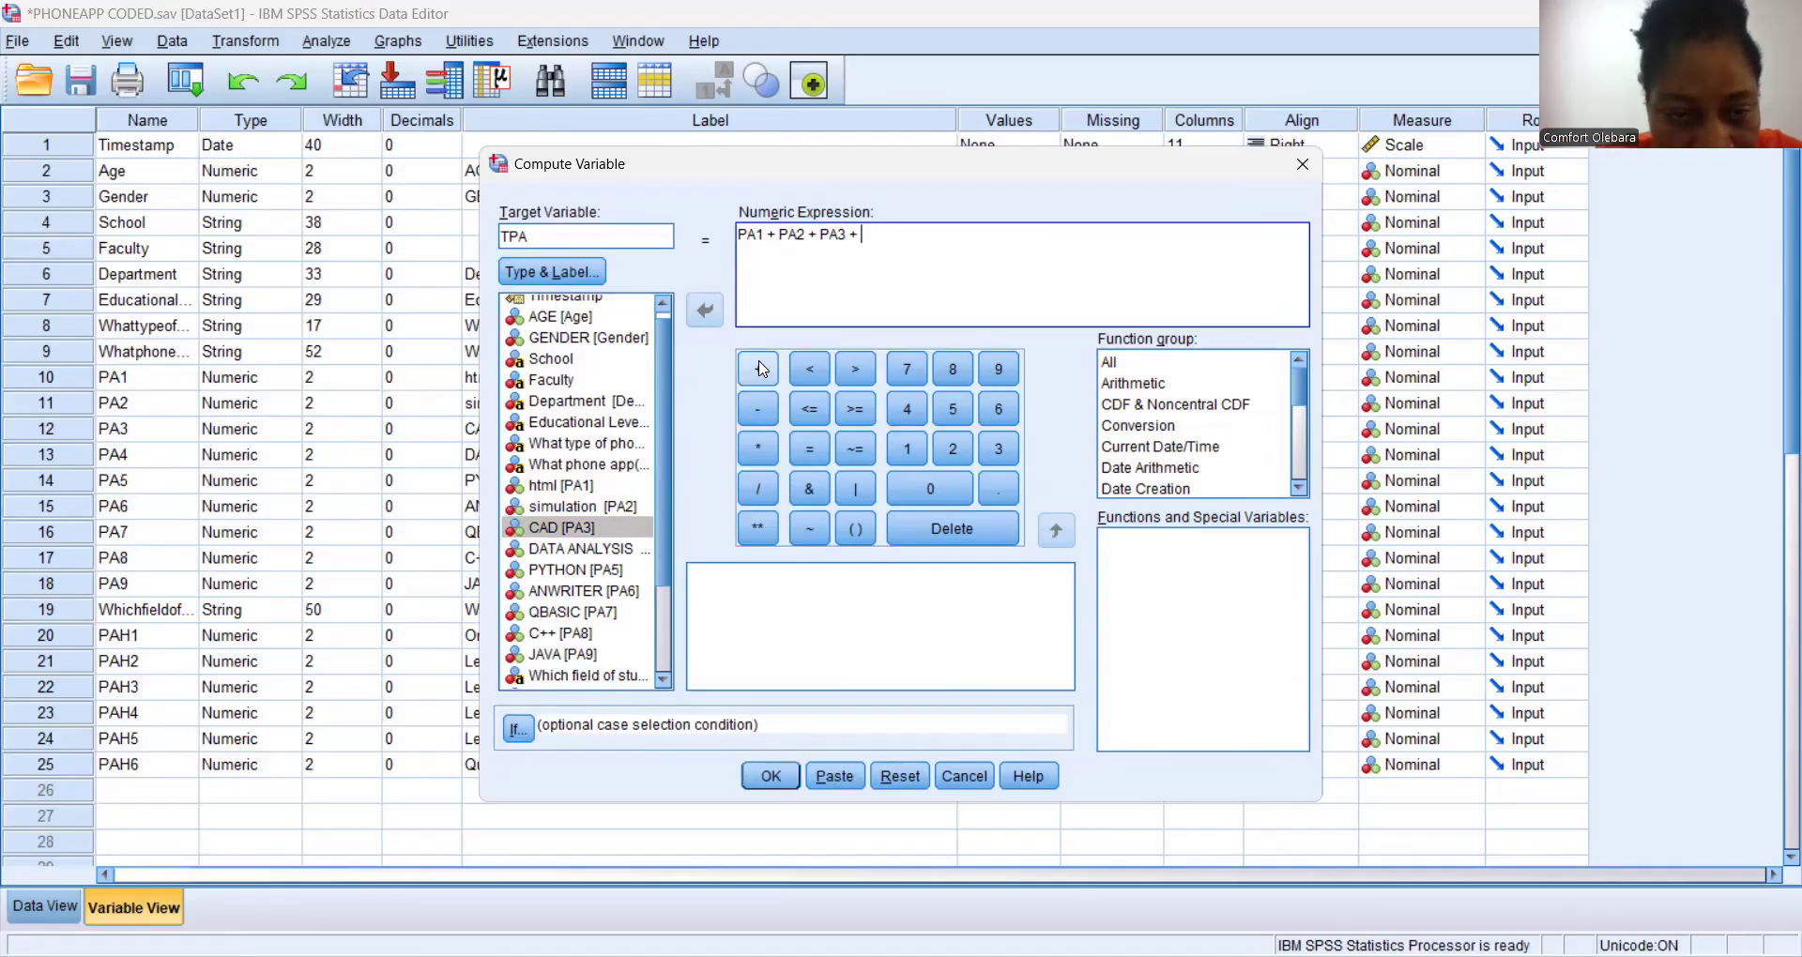
click(611, 548)
click(611, 548)
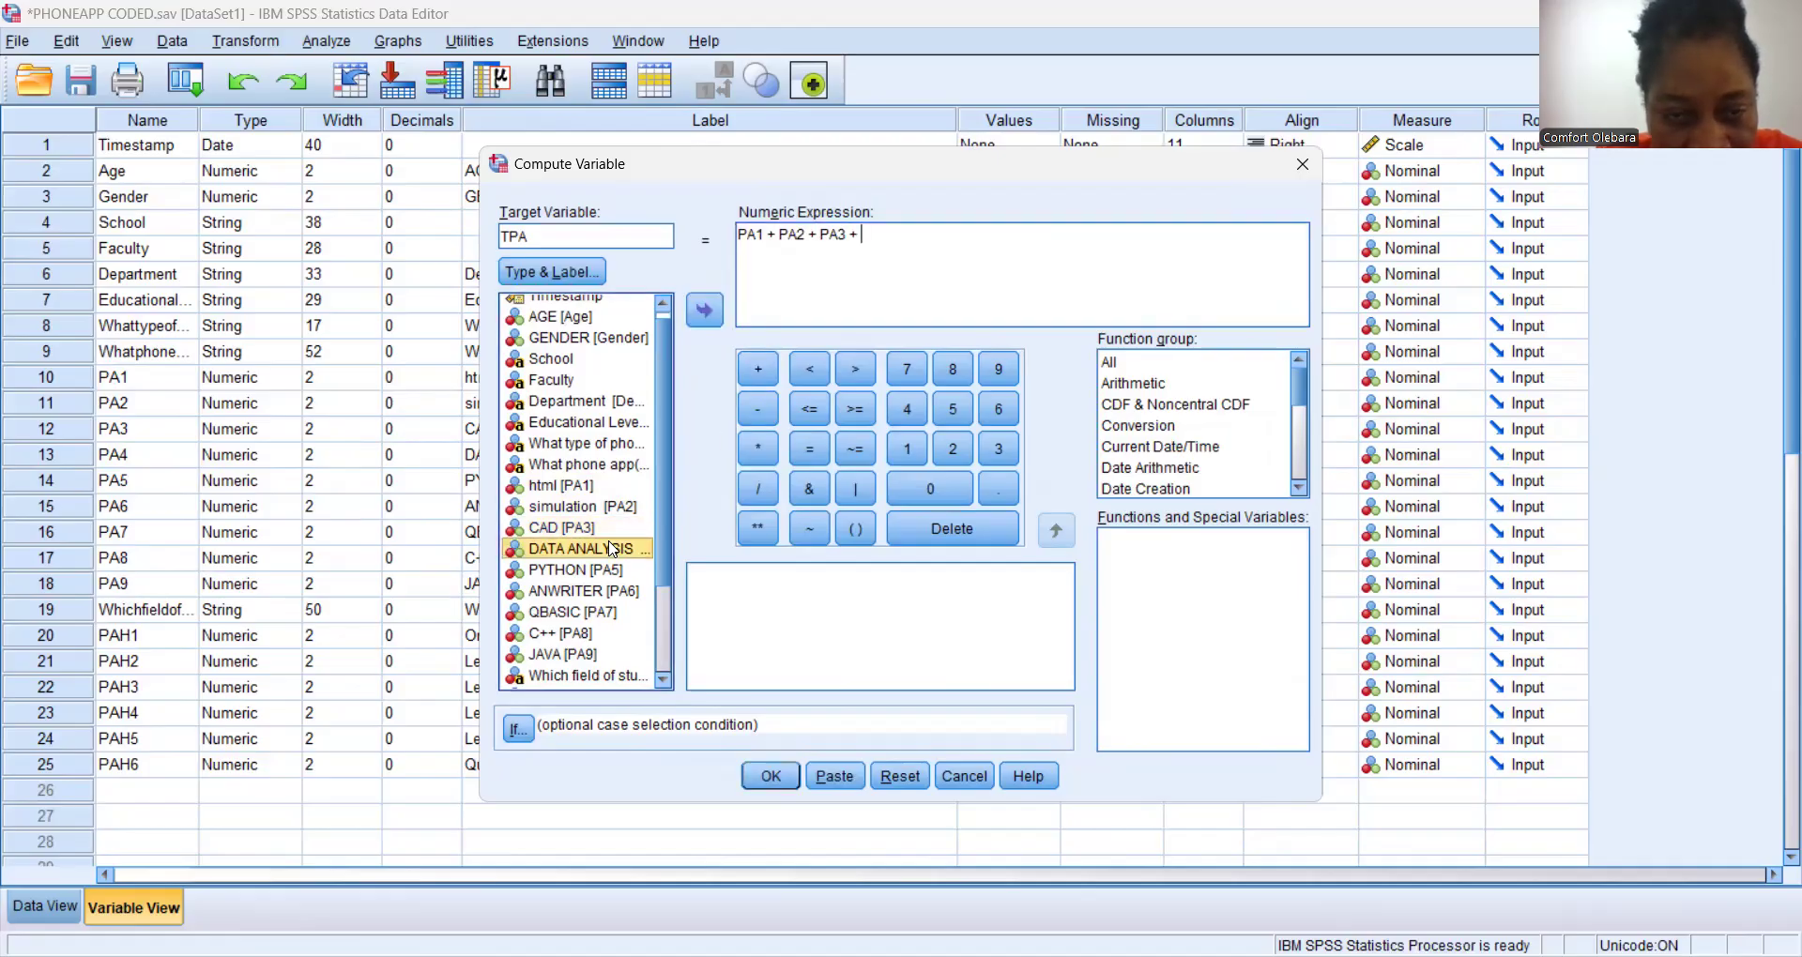
click(711, 310)
click(763, 375)
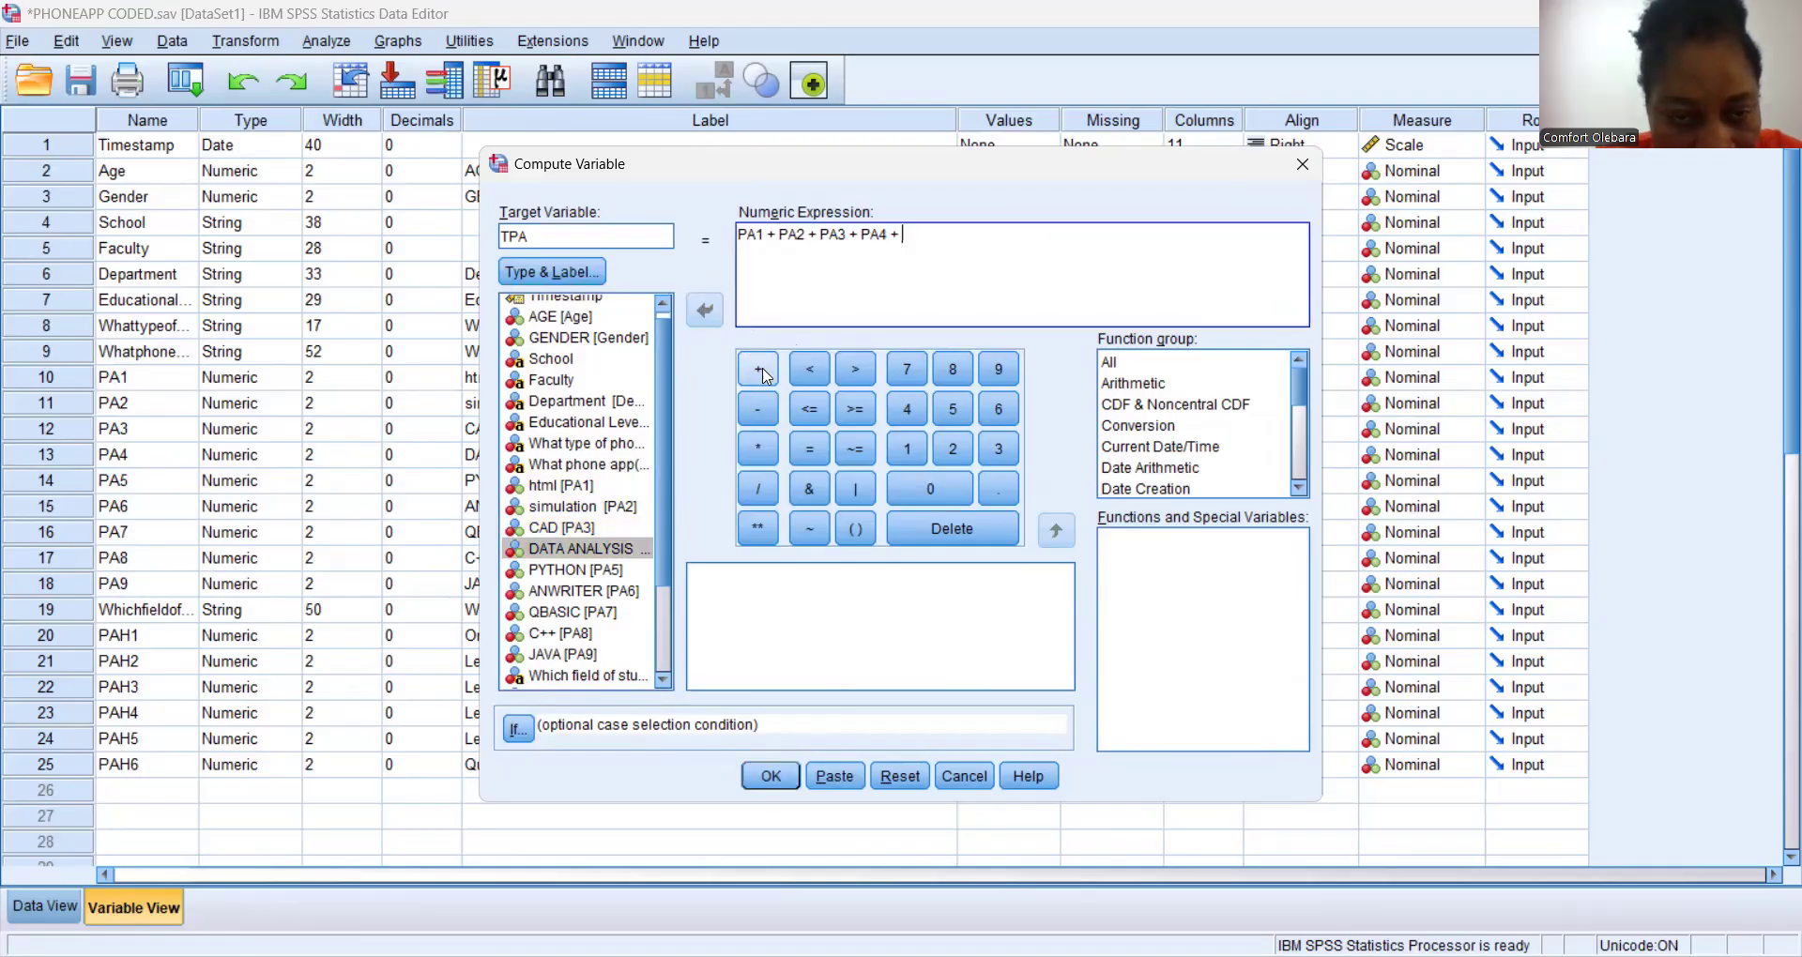
Add the variables PA5 and PA6 to the expression, each followed by a plus sign.
click(614, 574)
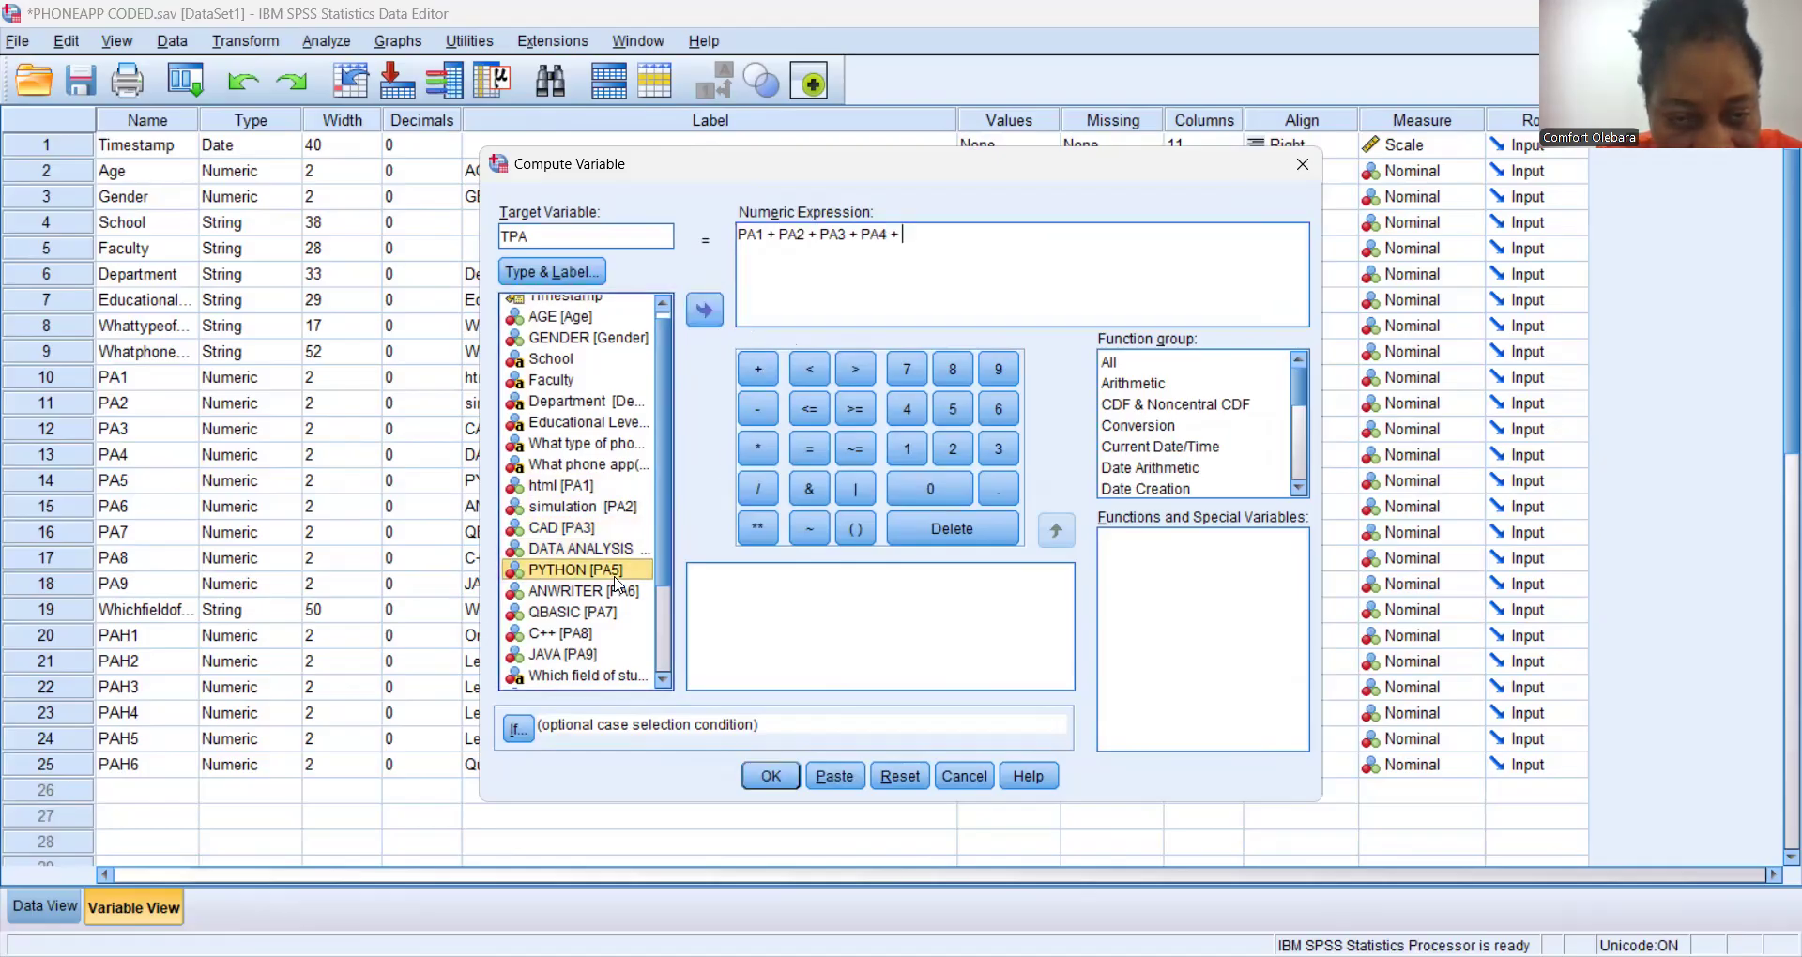
click(710, 312)
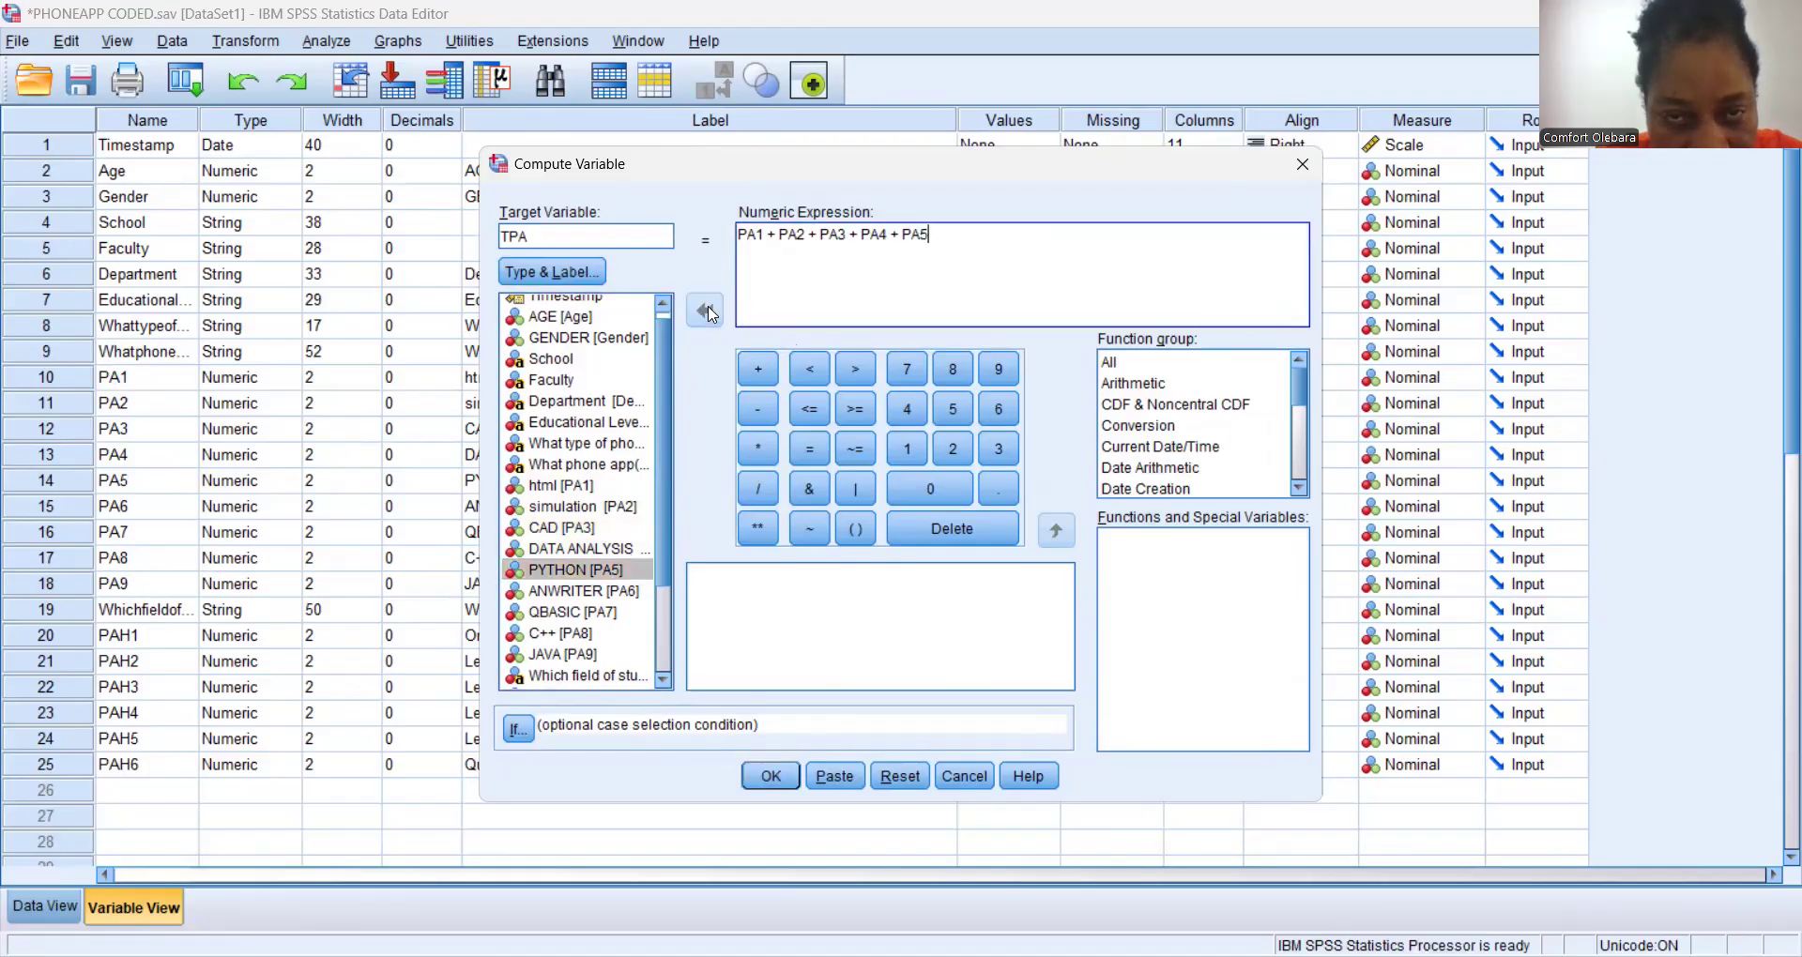
click(754, 376)
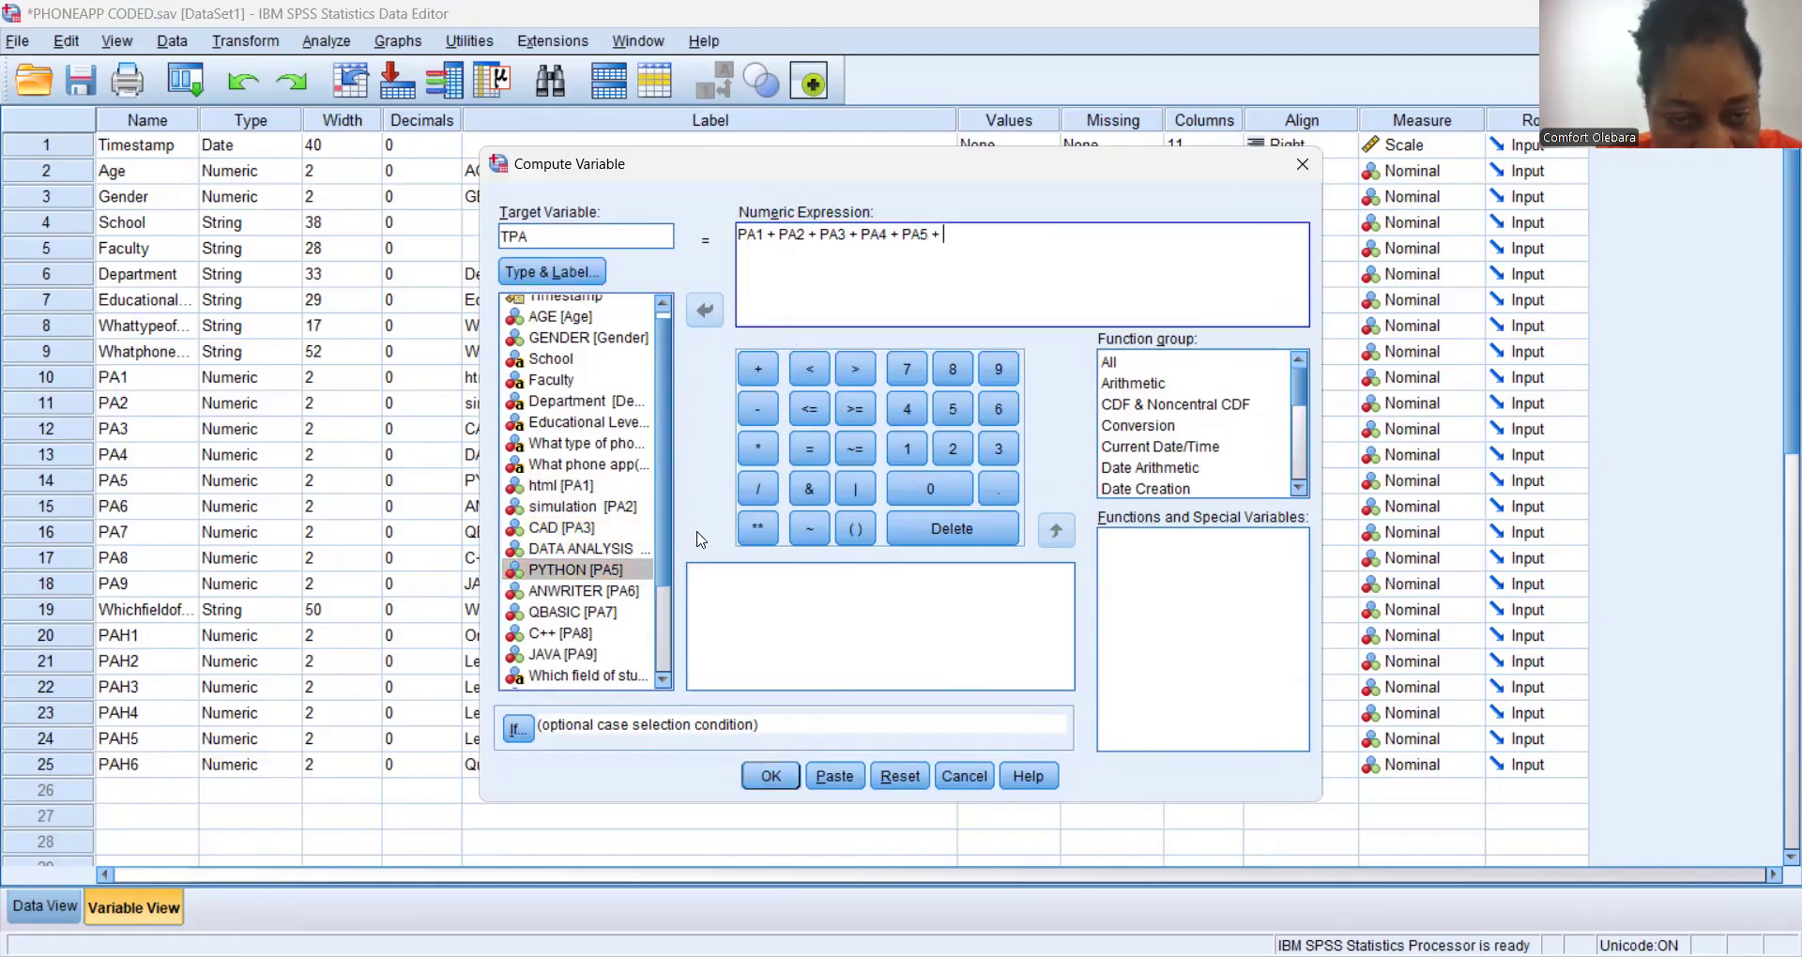
click(619, 591)
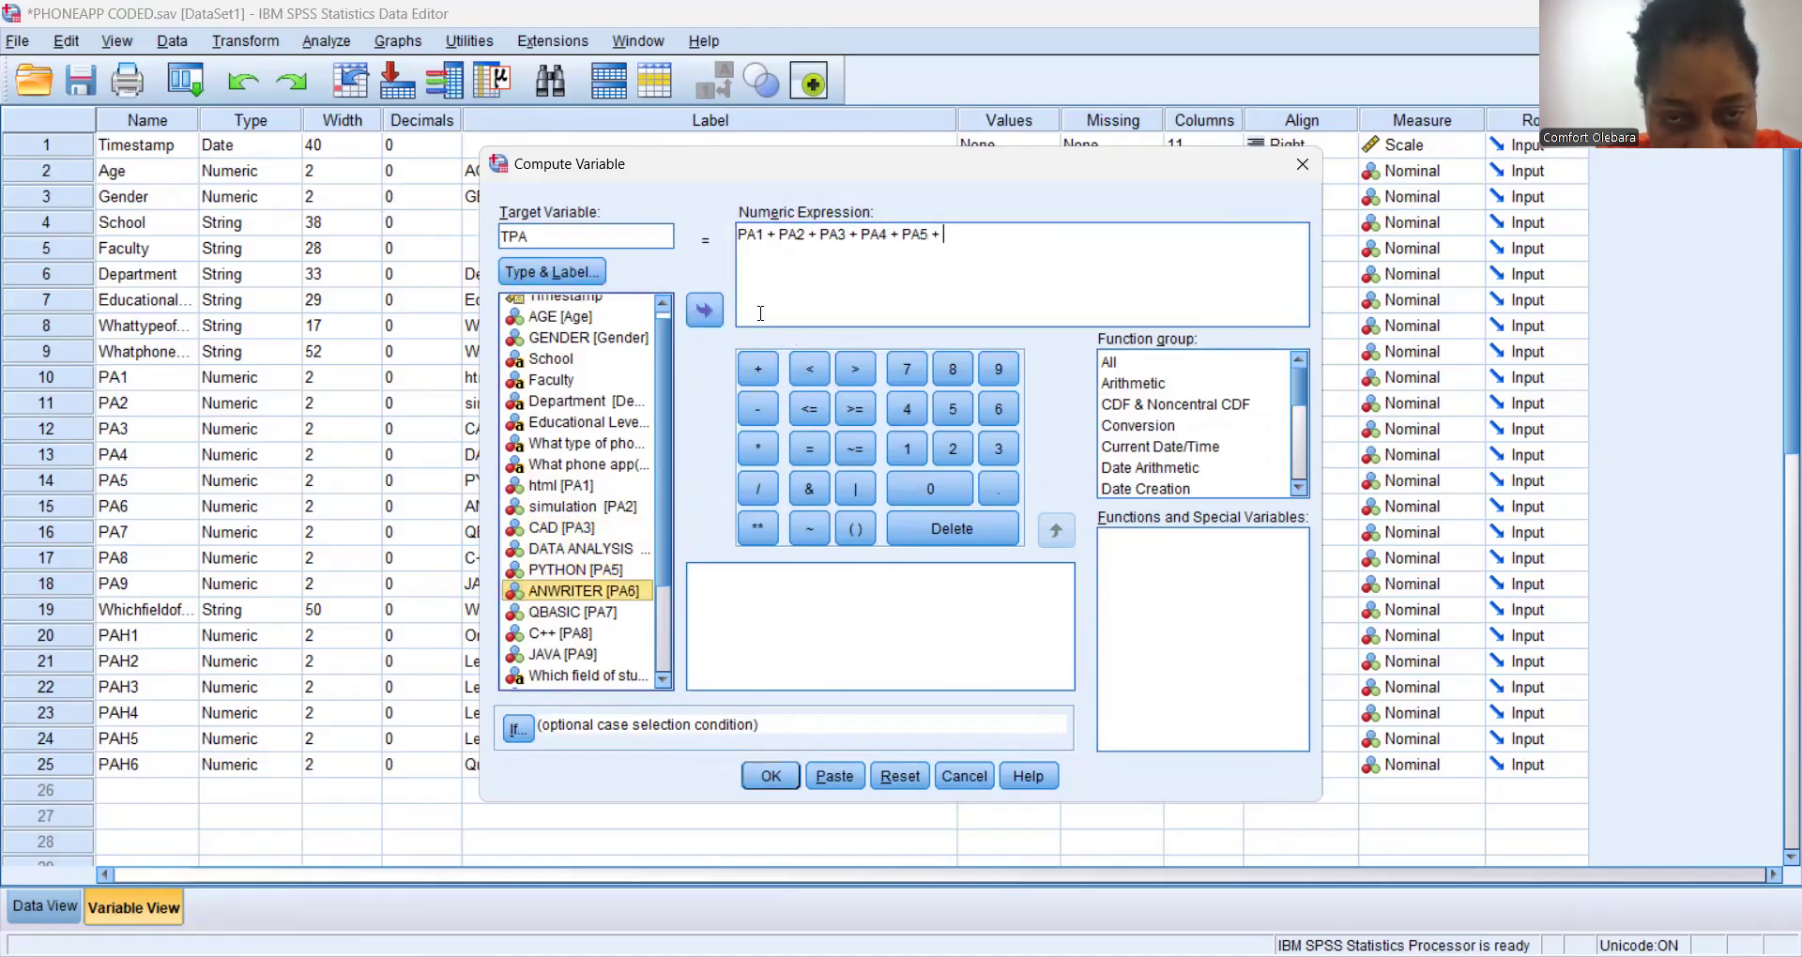
click(711, 318)
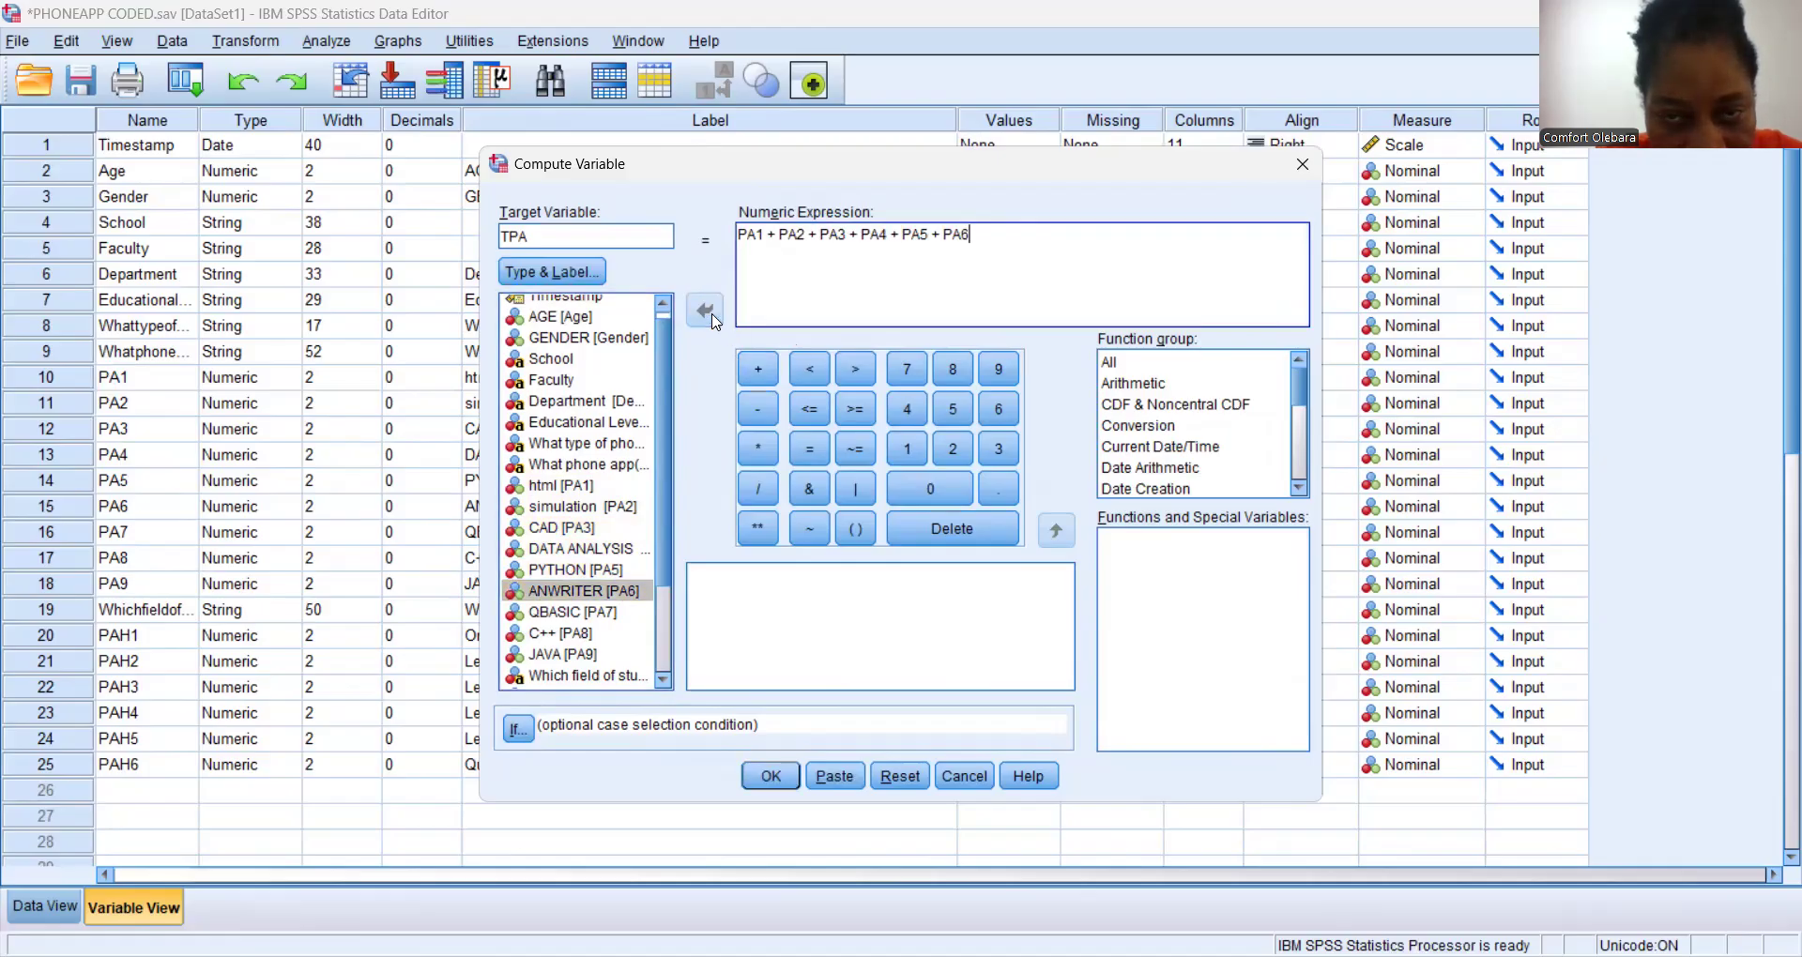
click(758, 369)
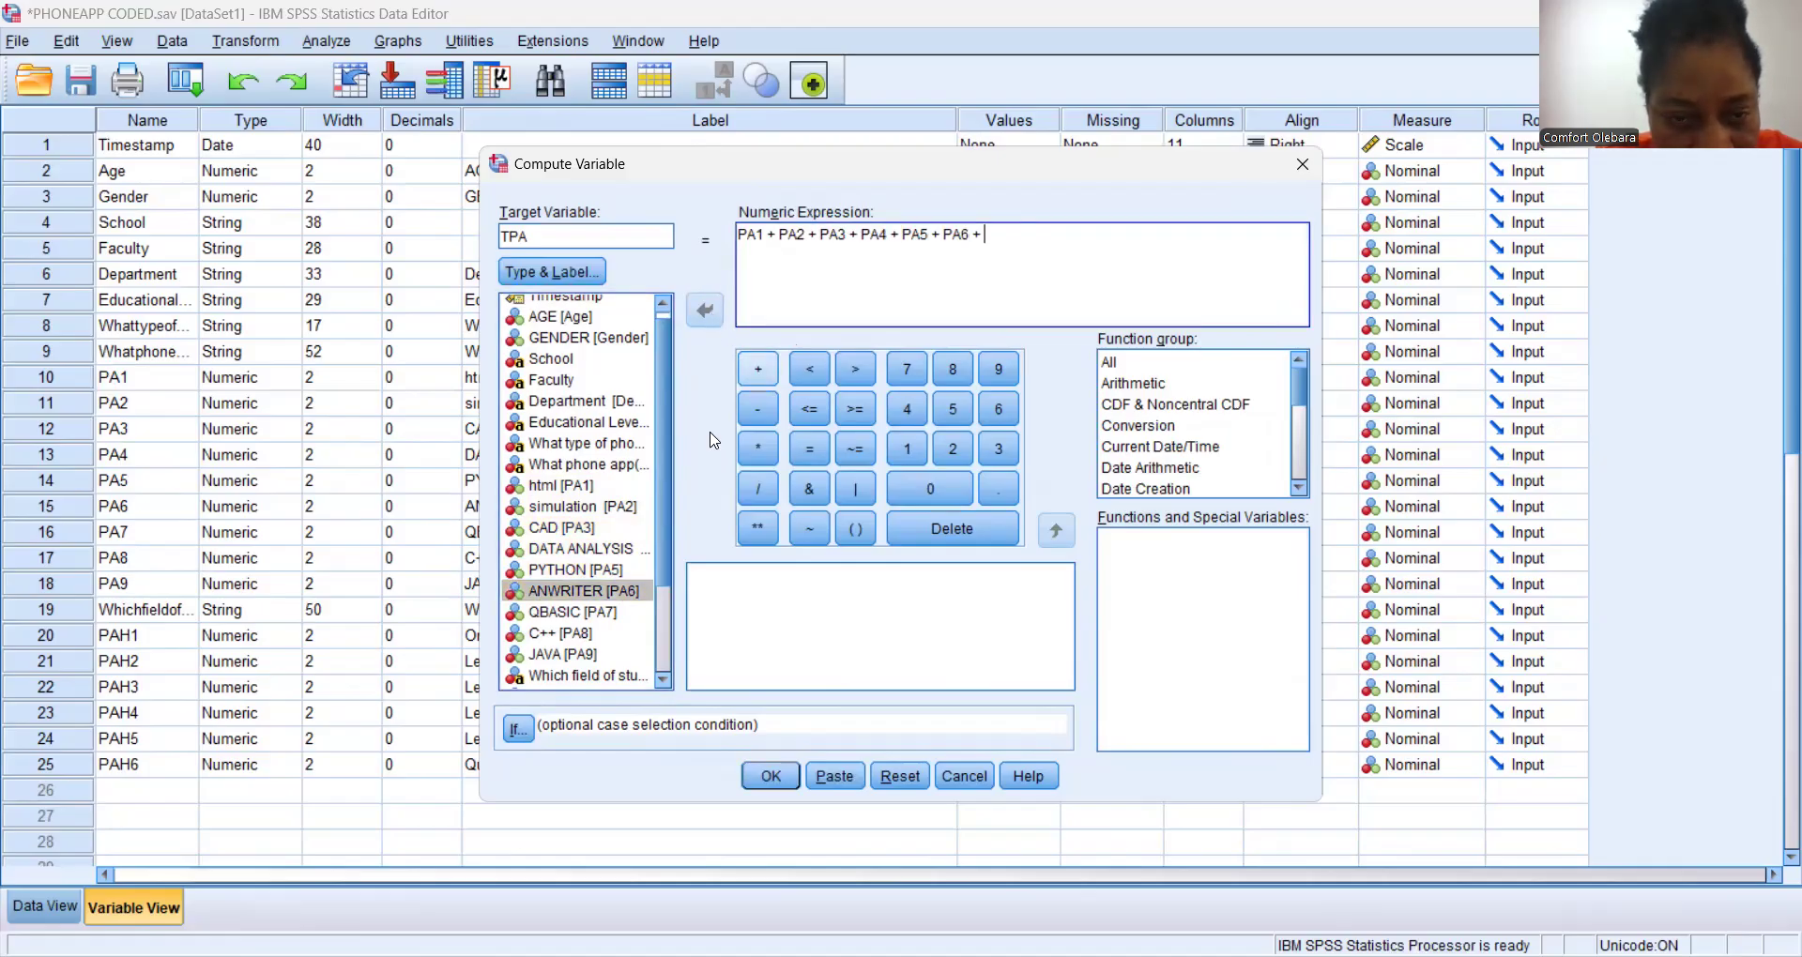
click(589, 616)
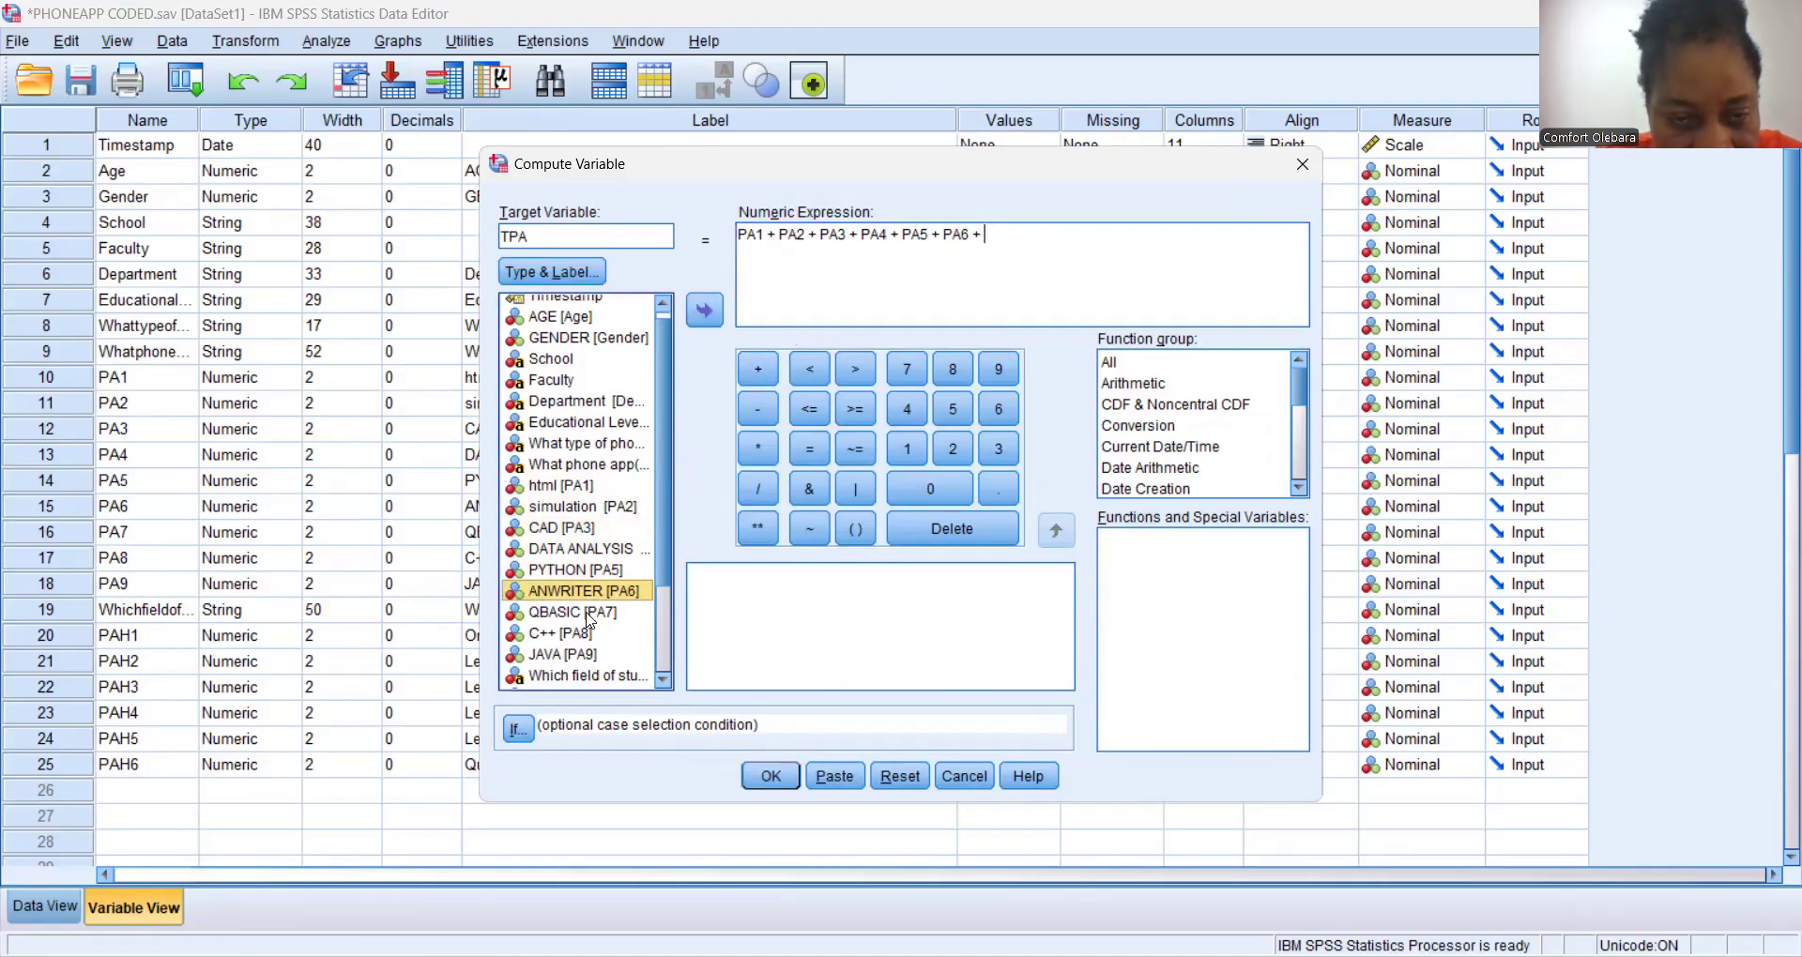
click(758, 369)
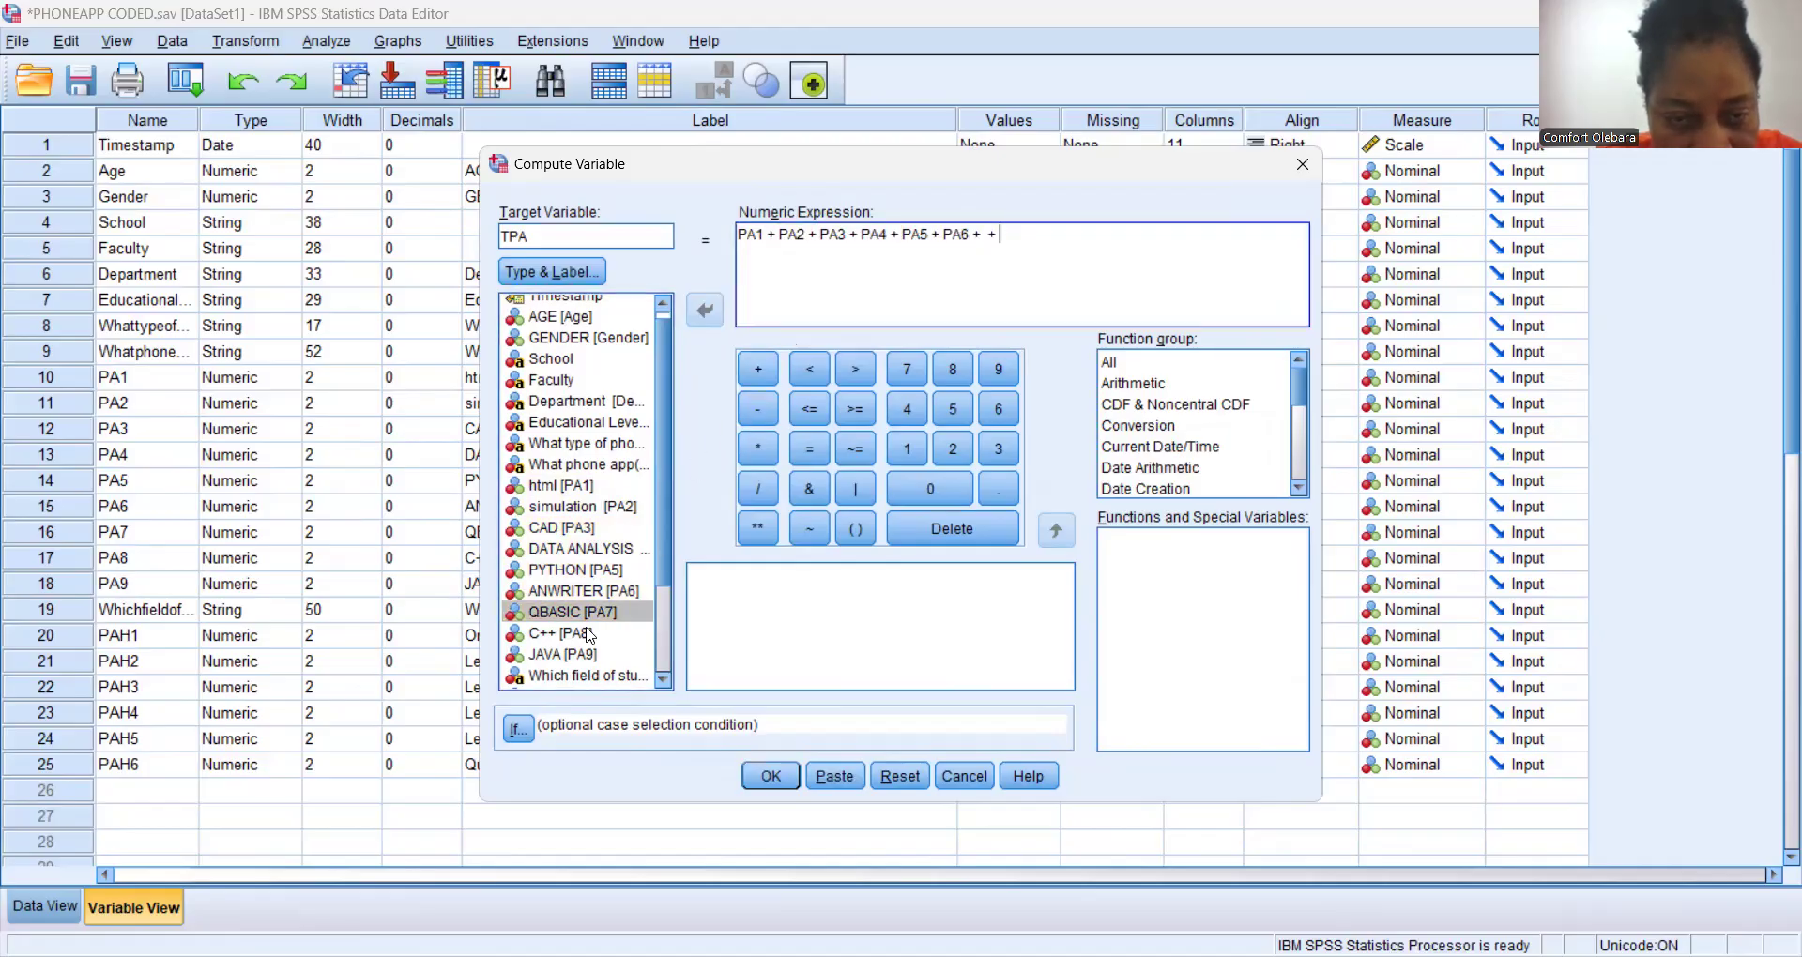
click(592, 634)
click(758, 369)
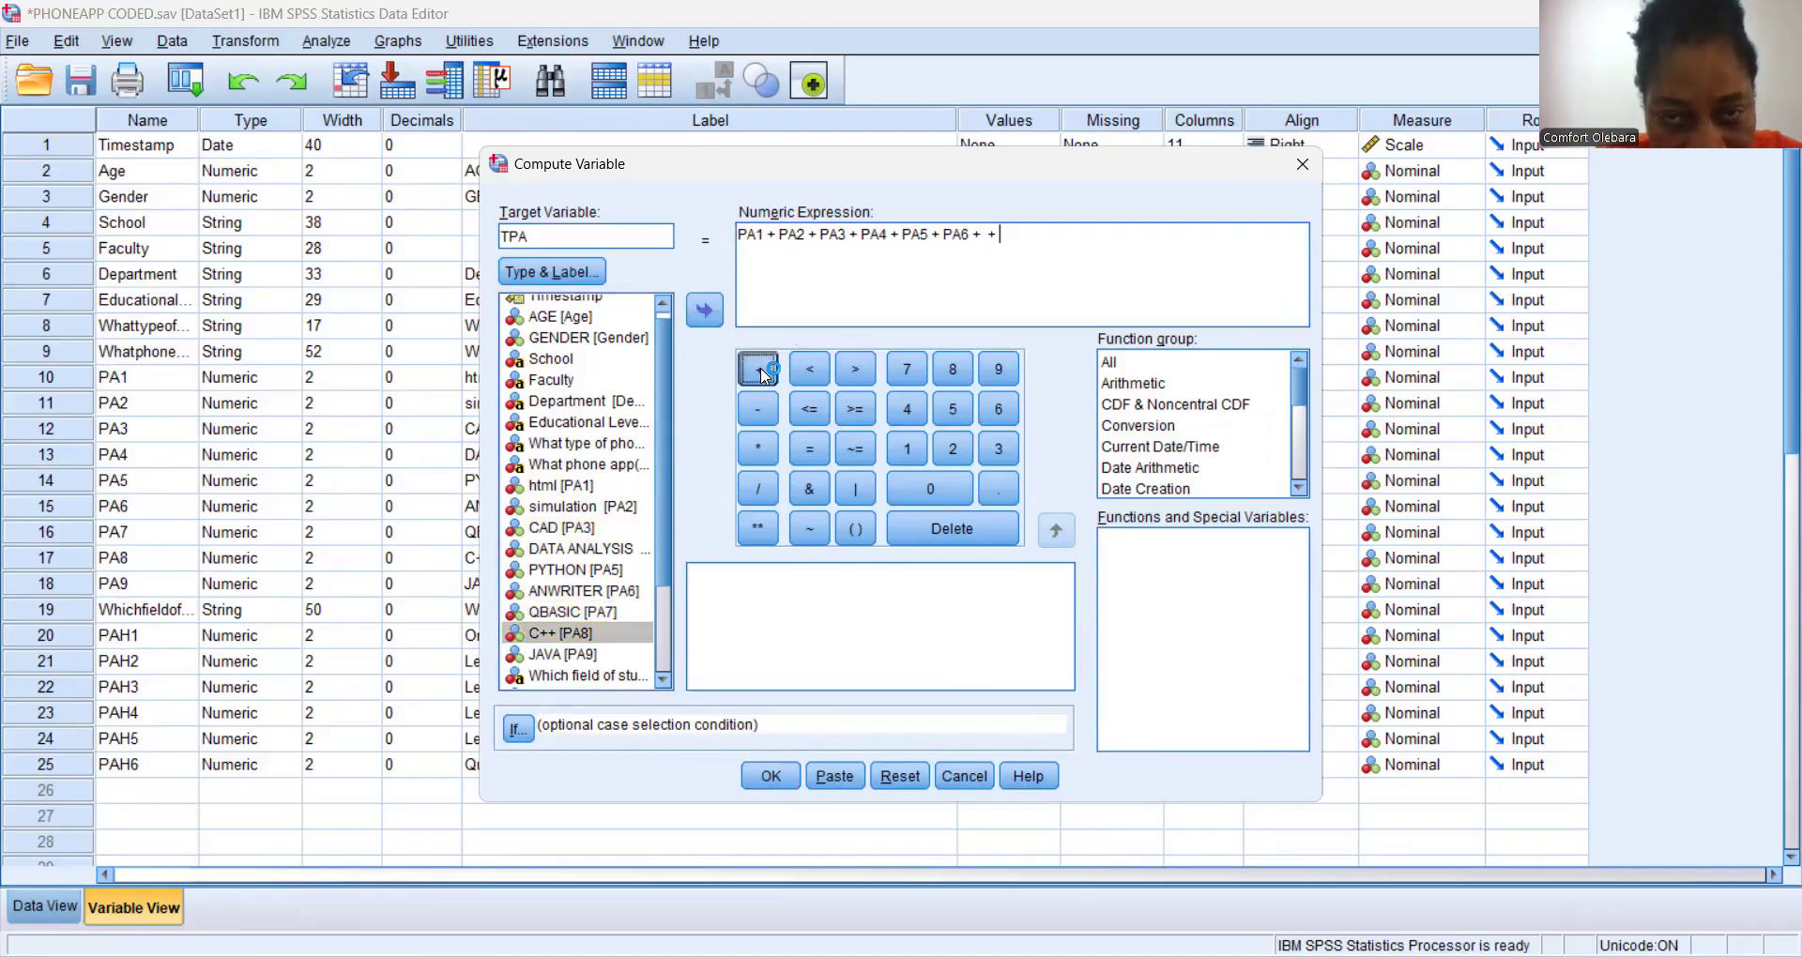
key(BackSpace)
key(BackSpace)
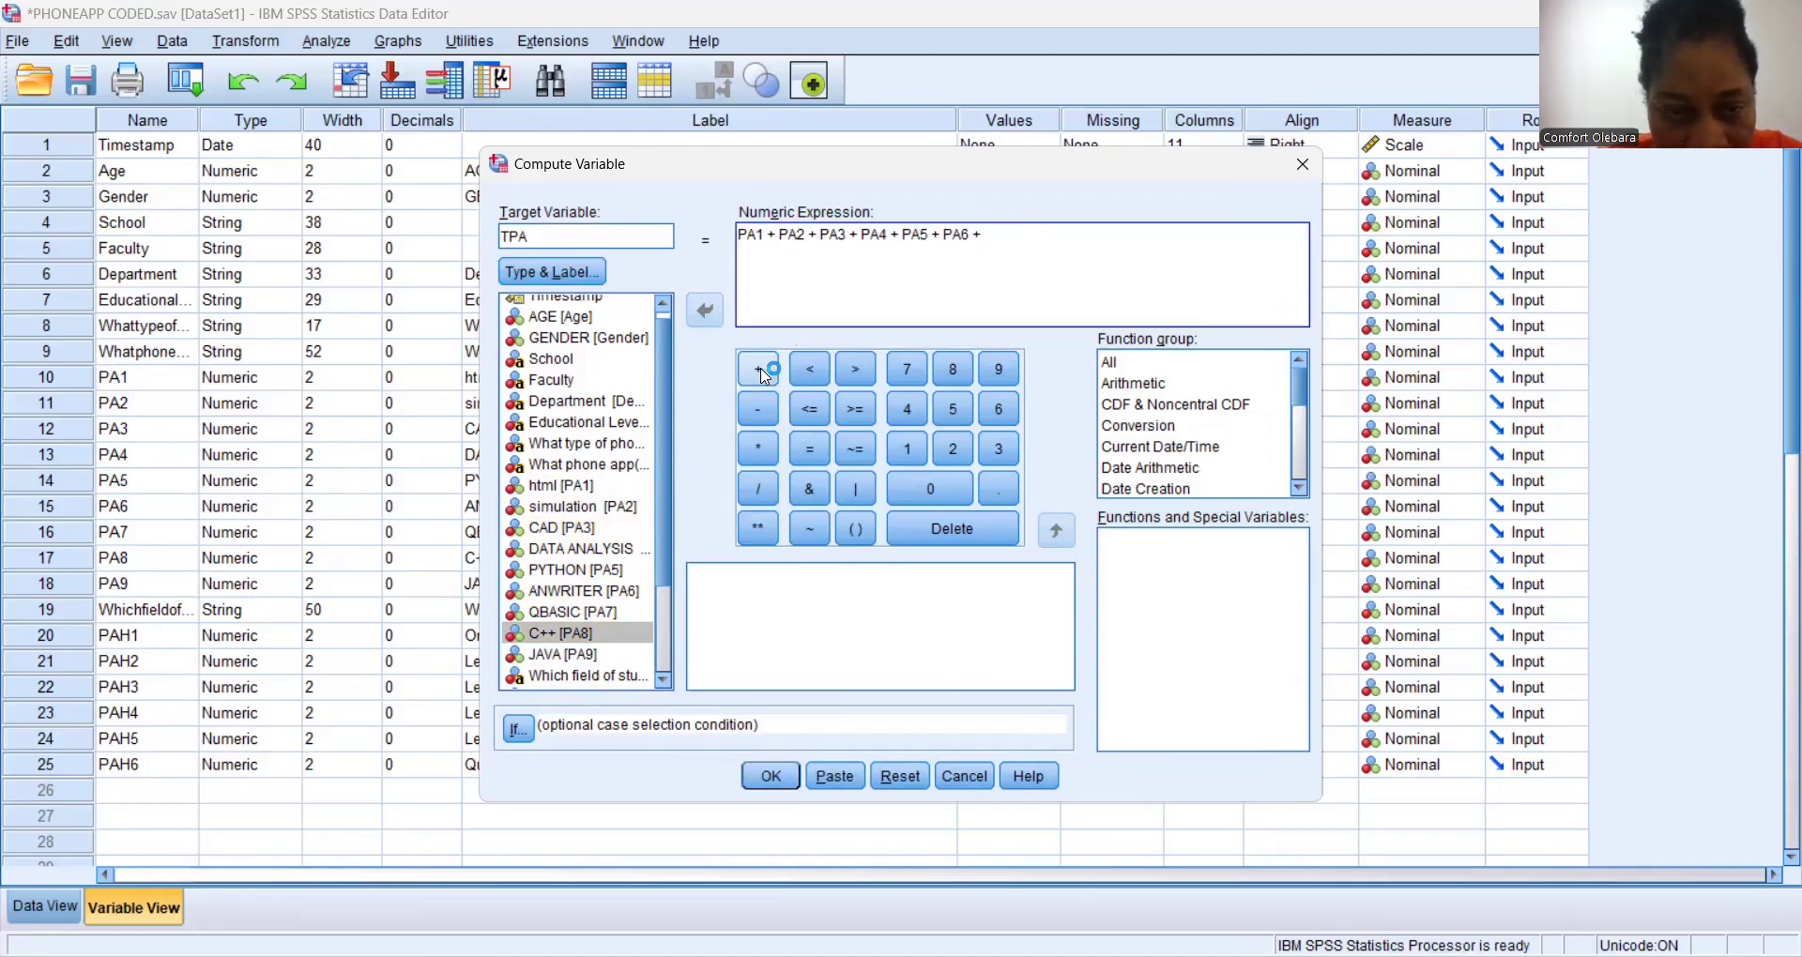
Add PA7, PA8 and PA9 to the expression, joined by plus signs, and end it with an equals sign.
click(580, 633)
click(573, 612)
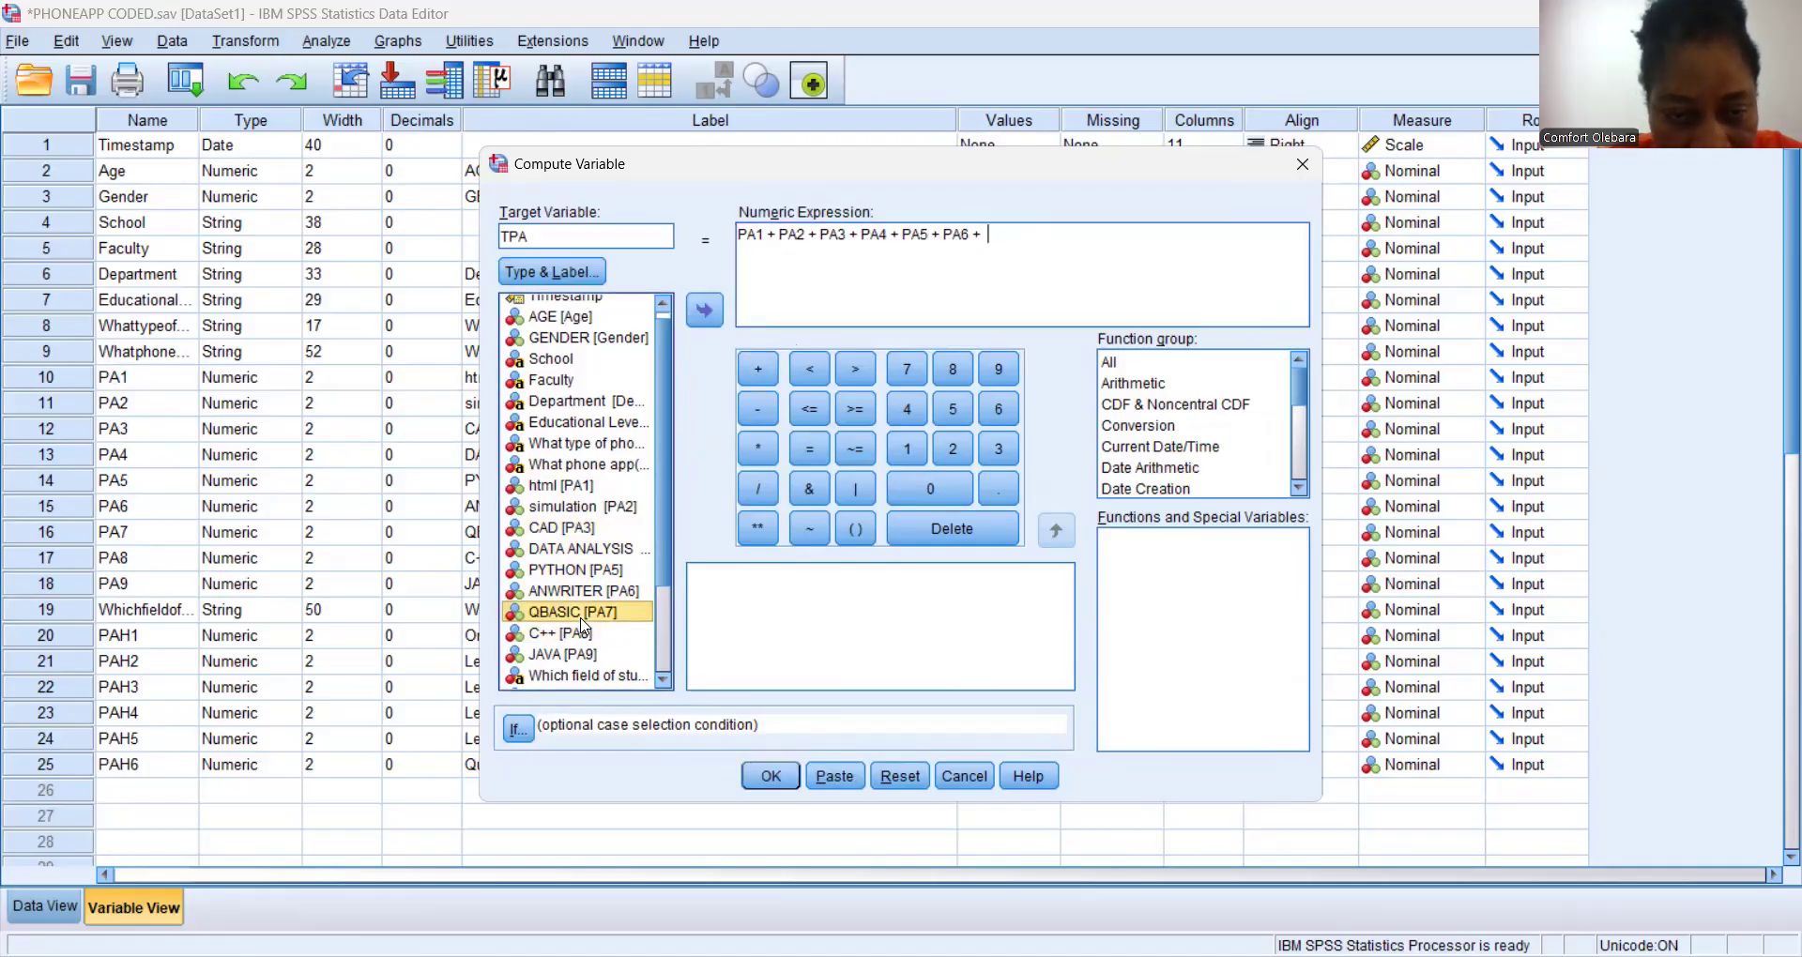
click(716, 300)
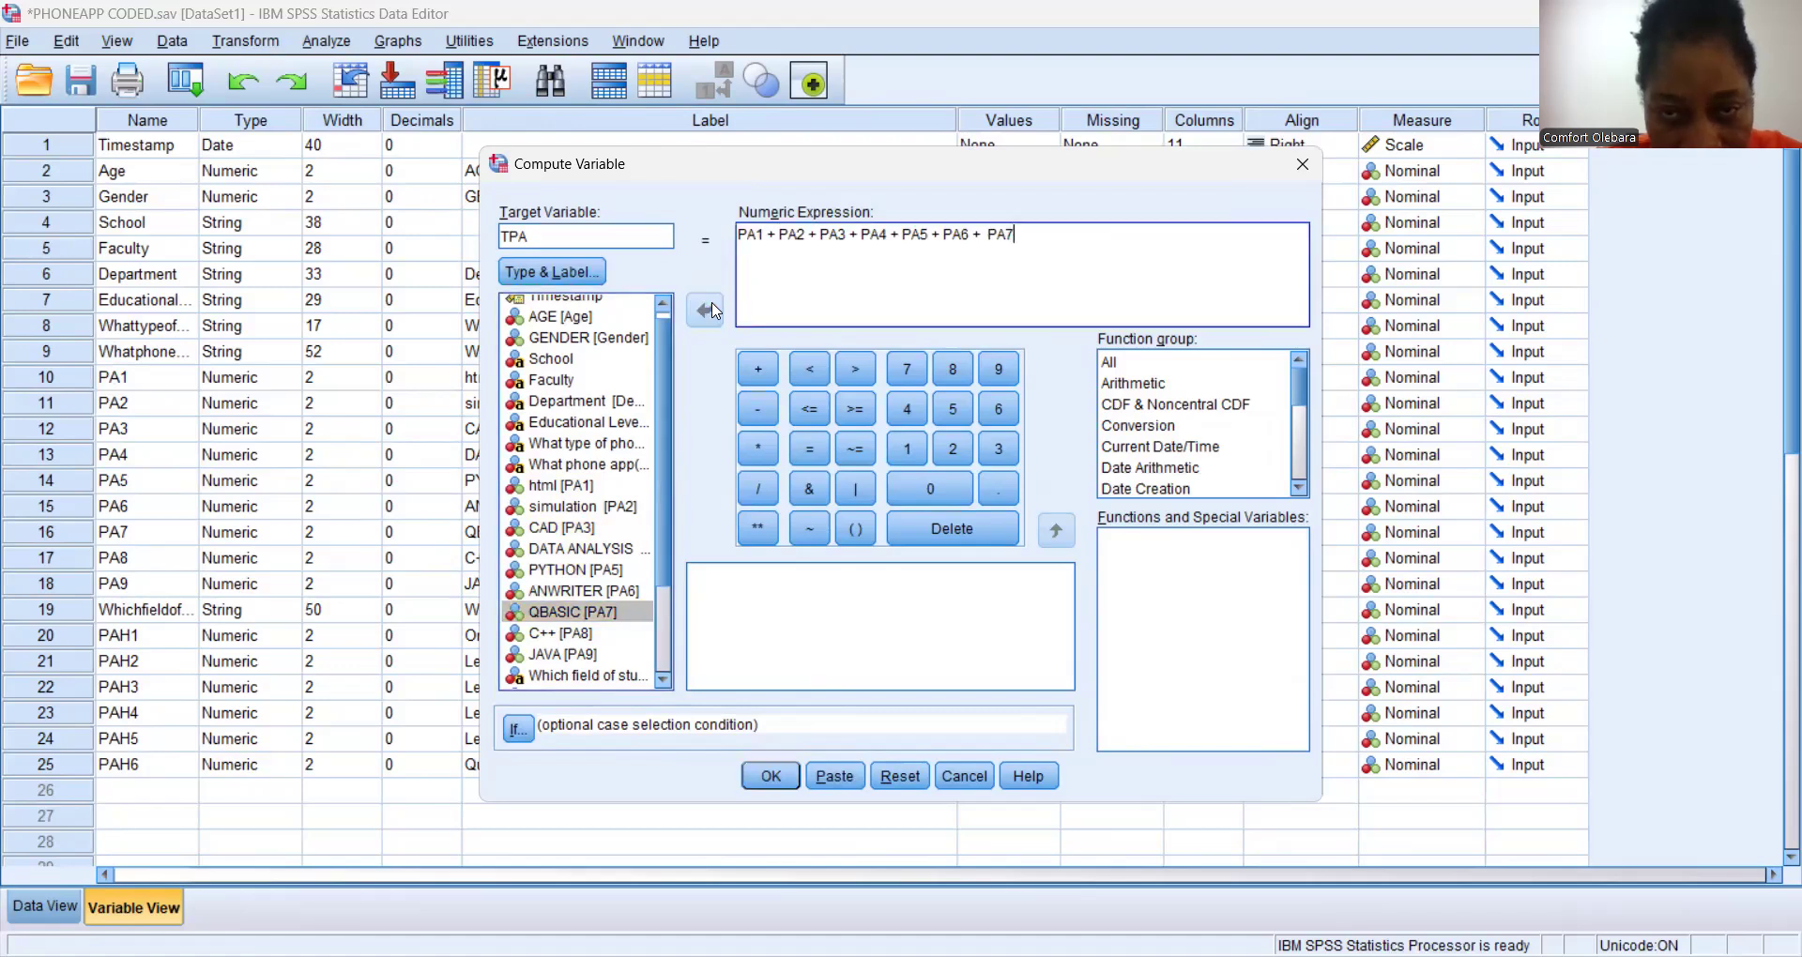
click(758, 370)
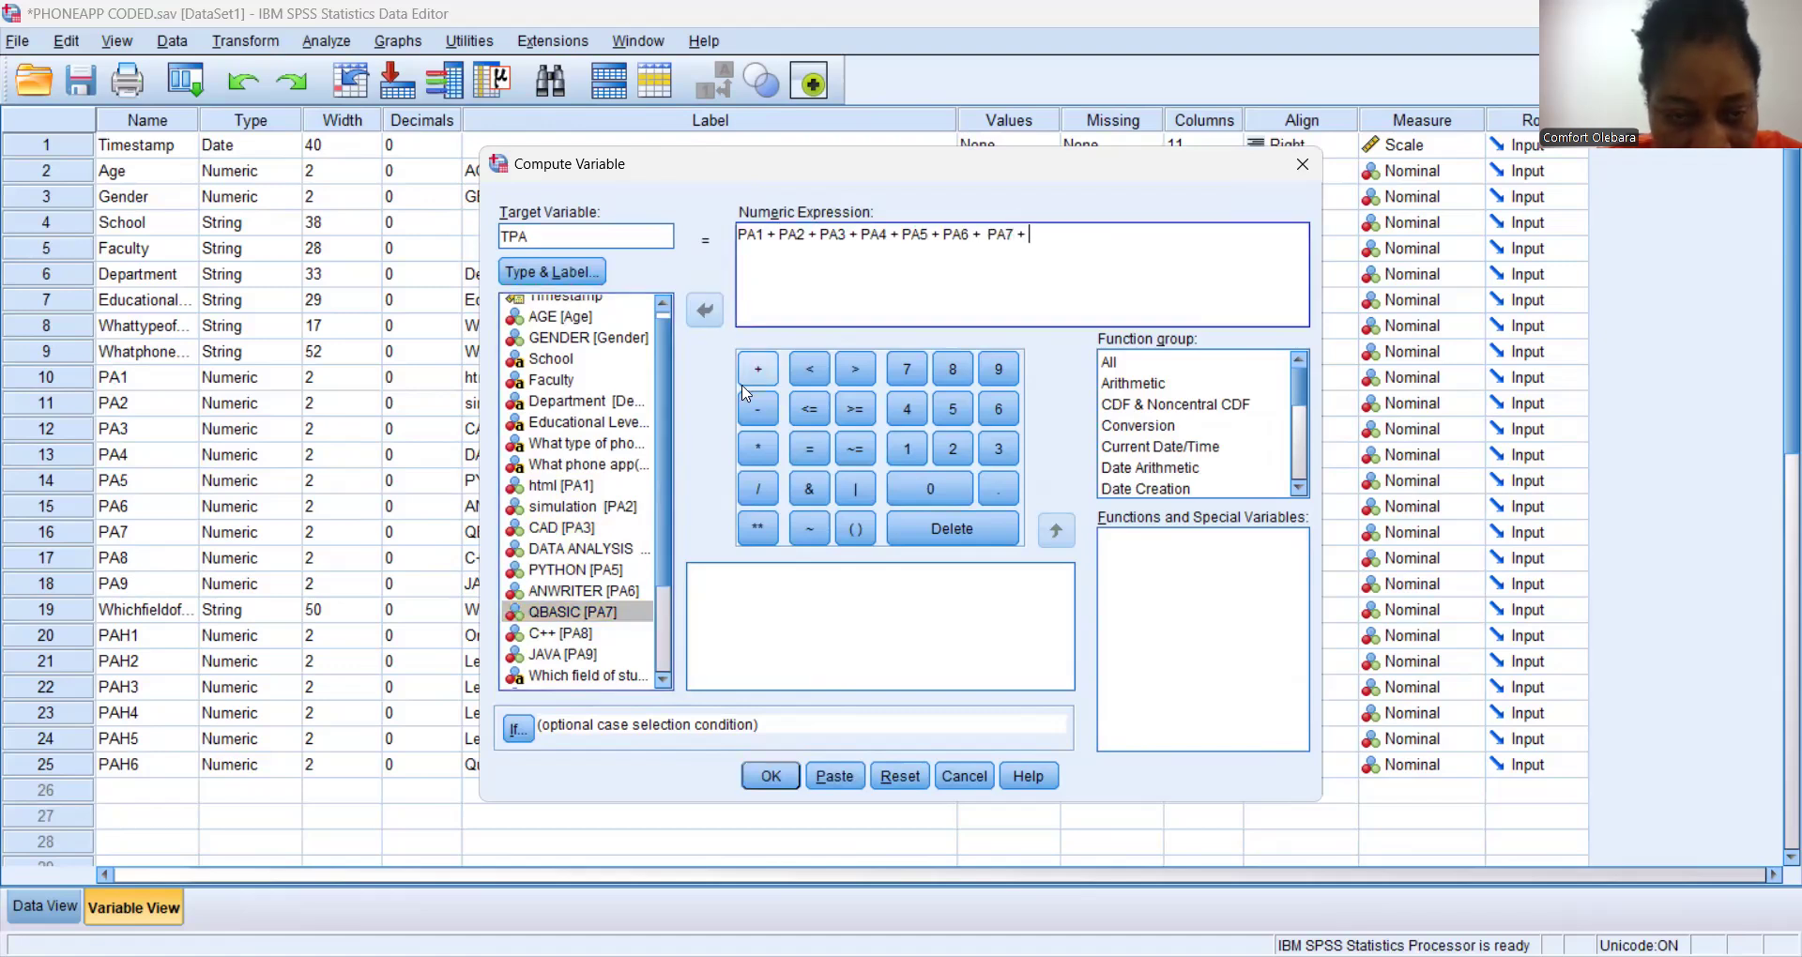
click(583, 634)
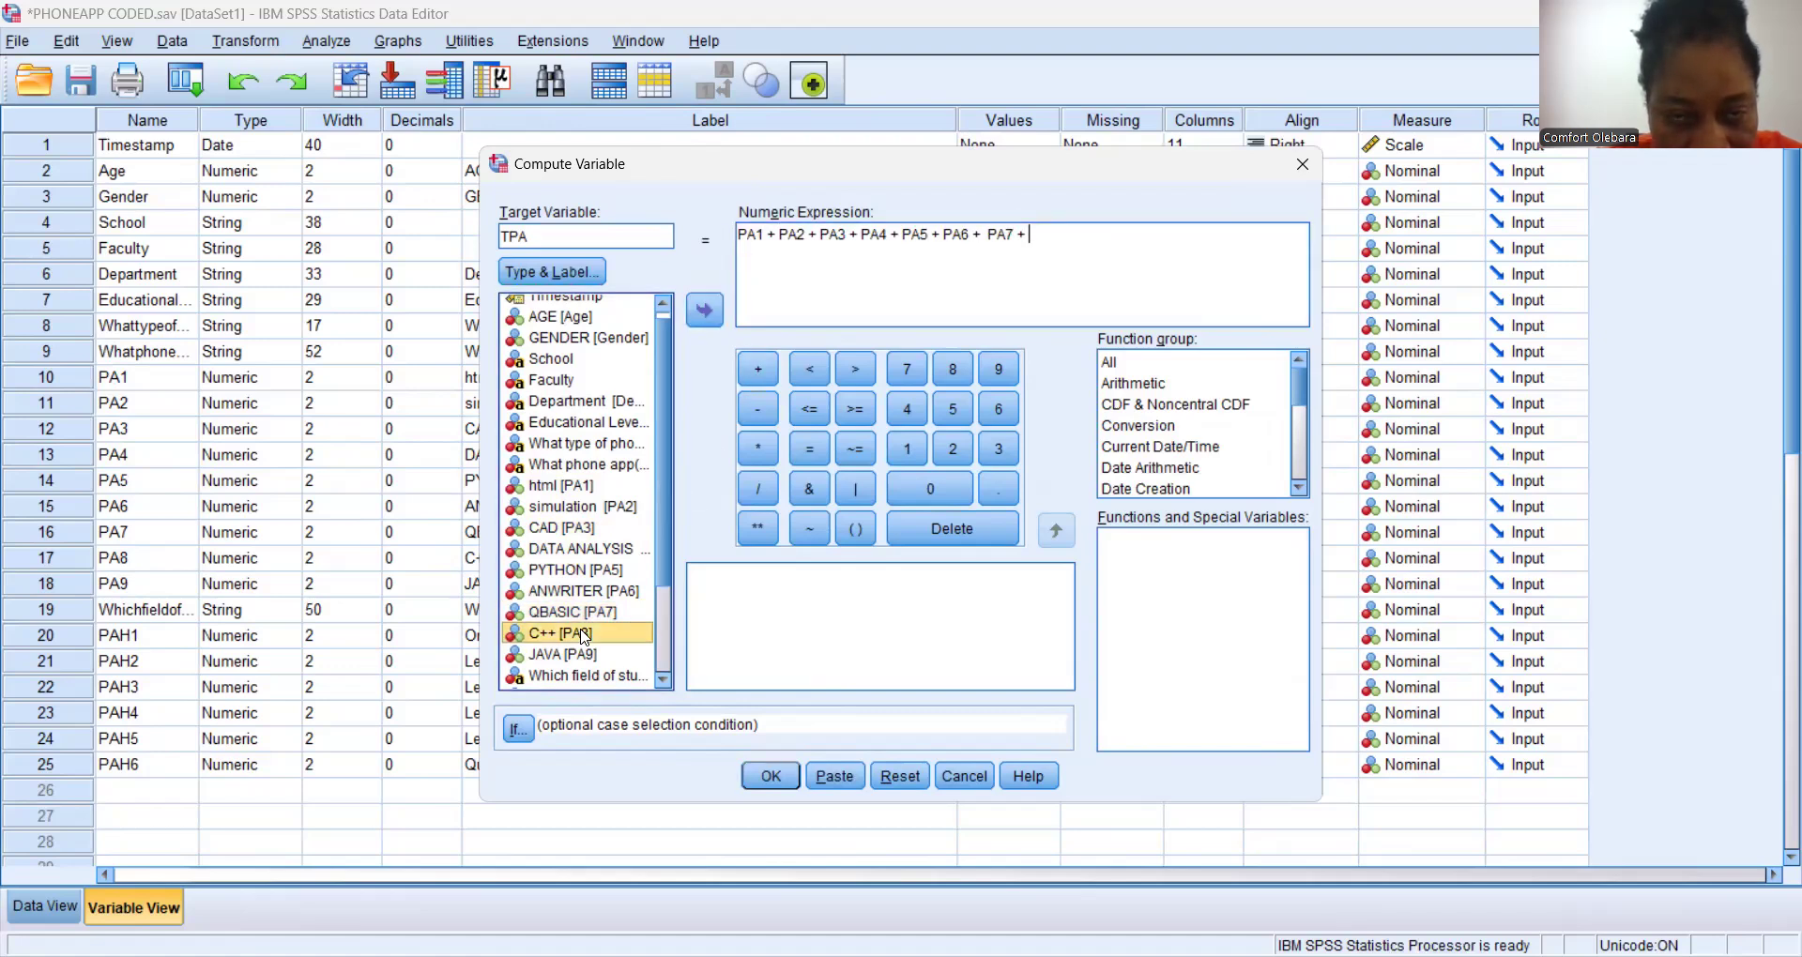
click(703, 305)
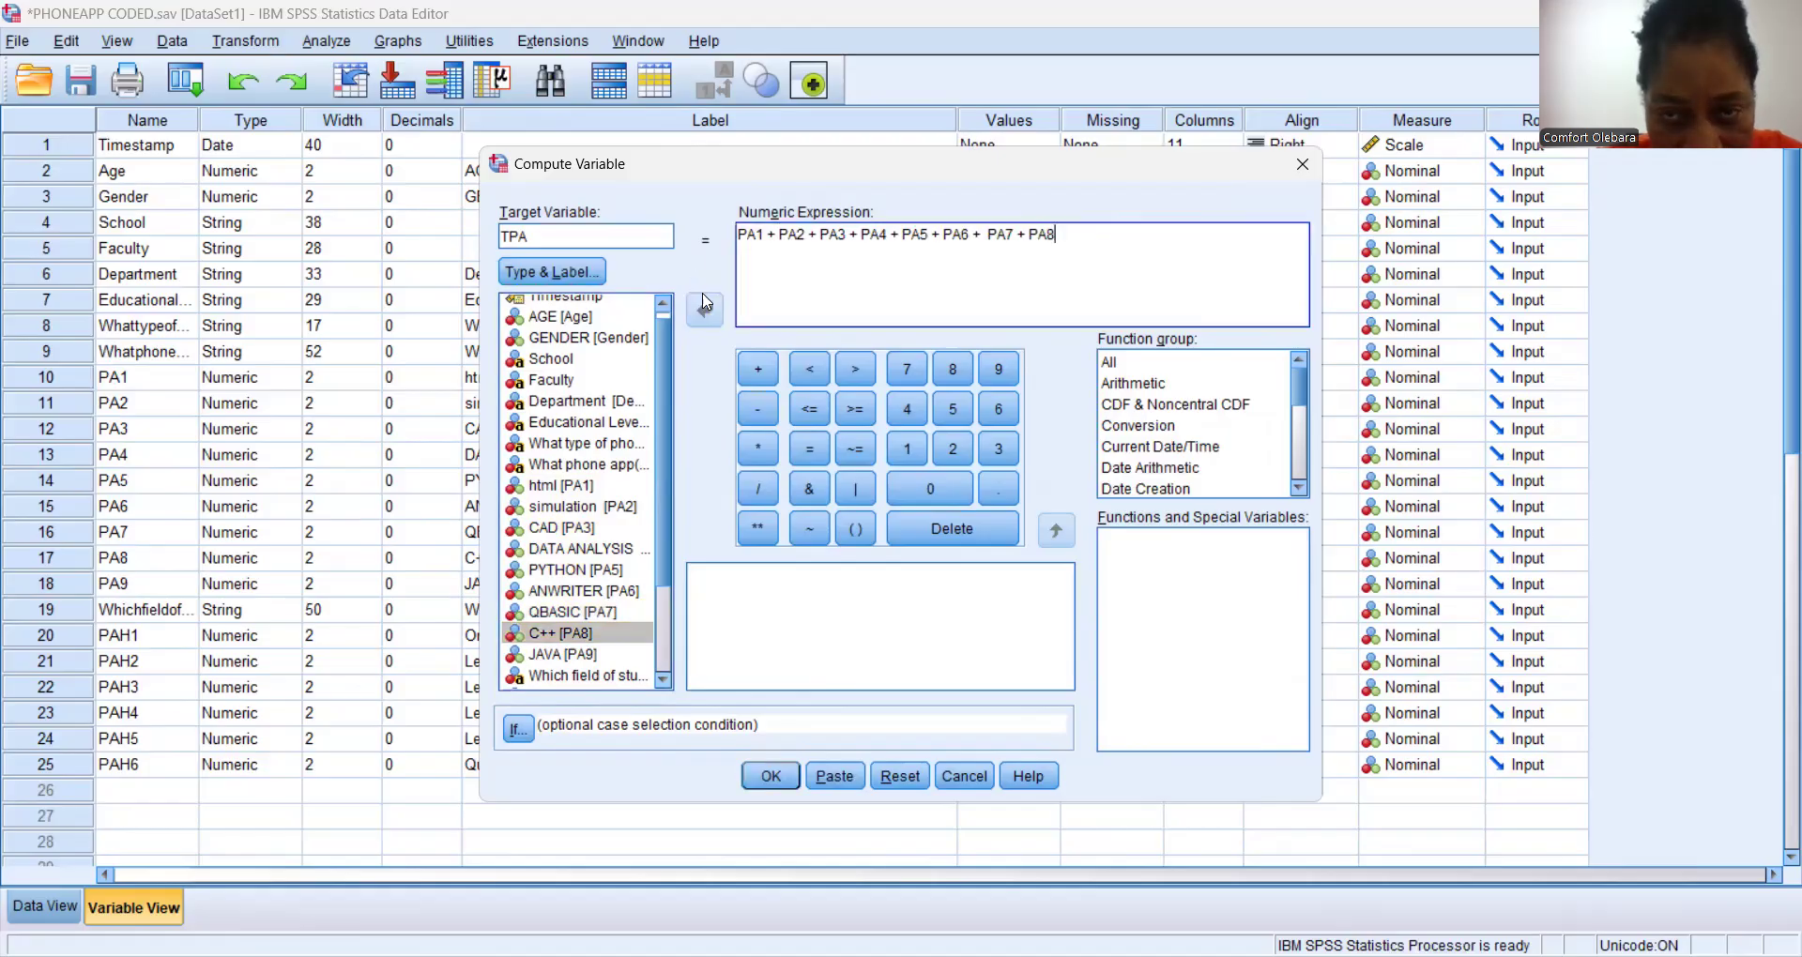
click(761, 371)
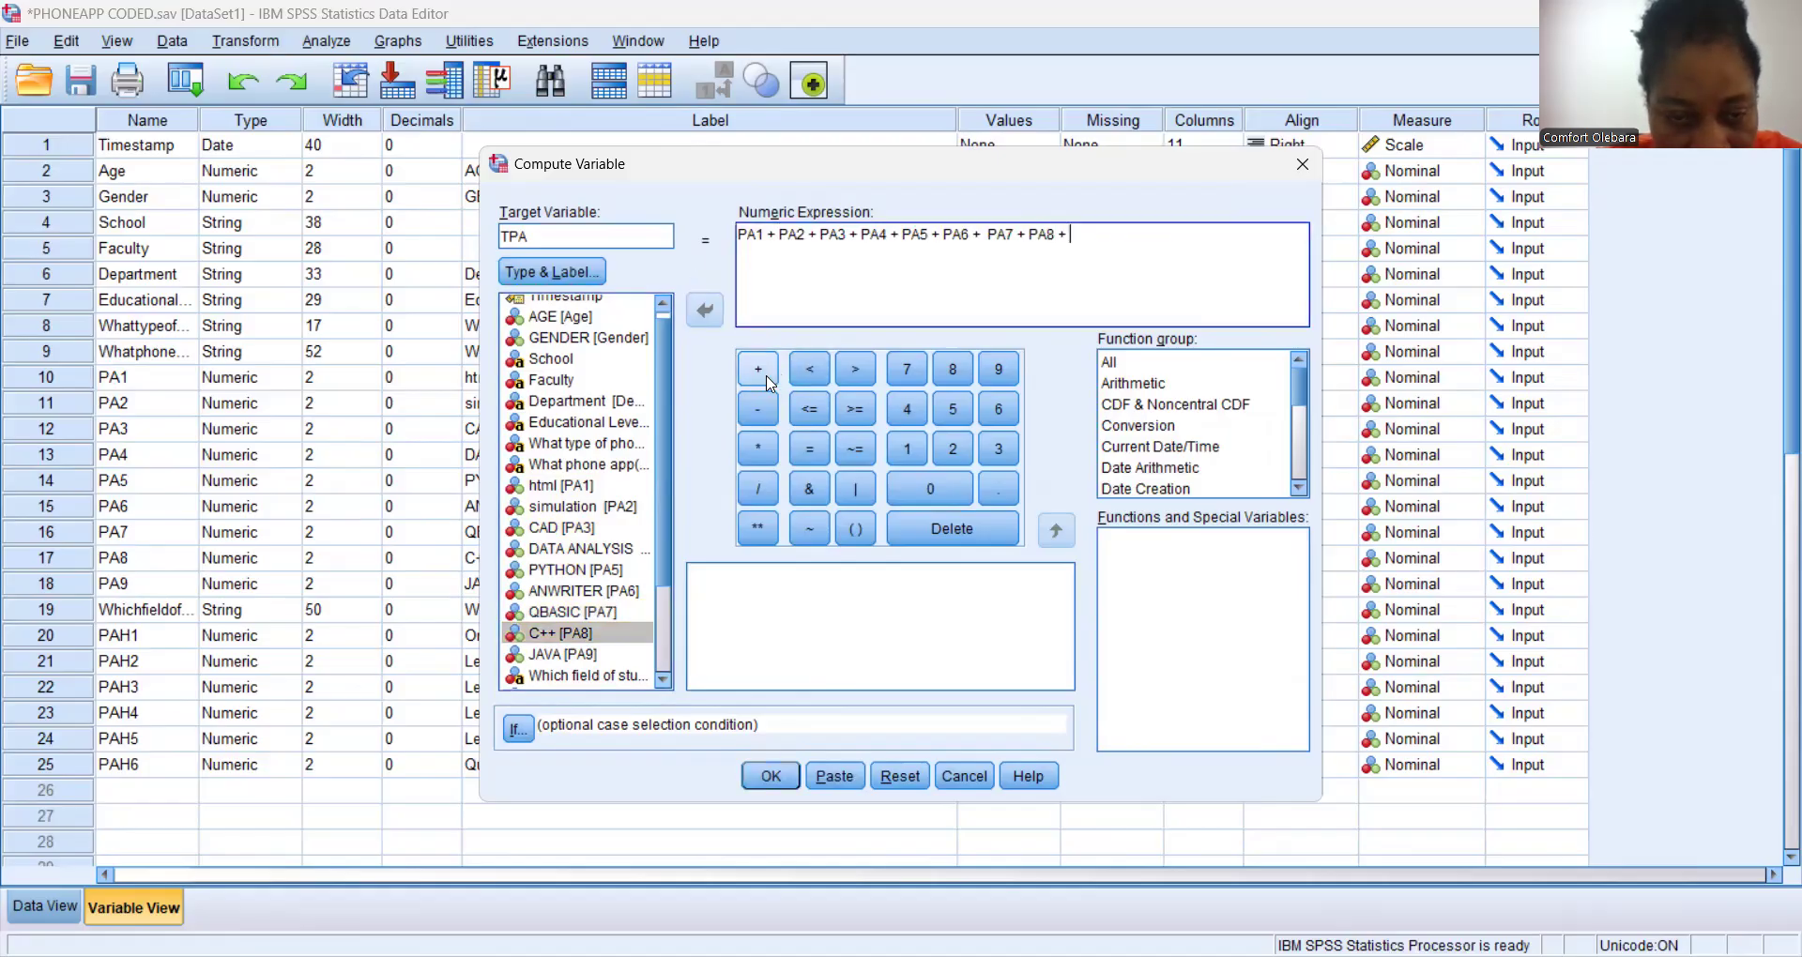
click(589, 652)
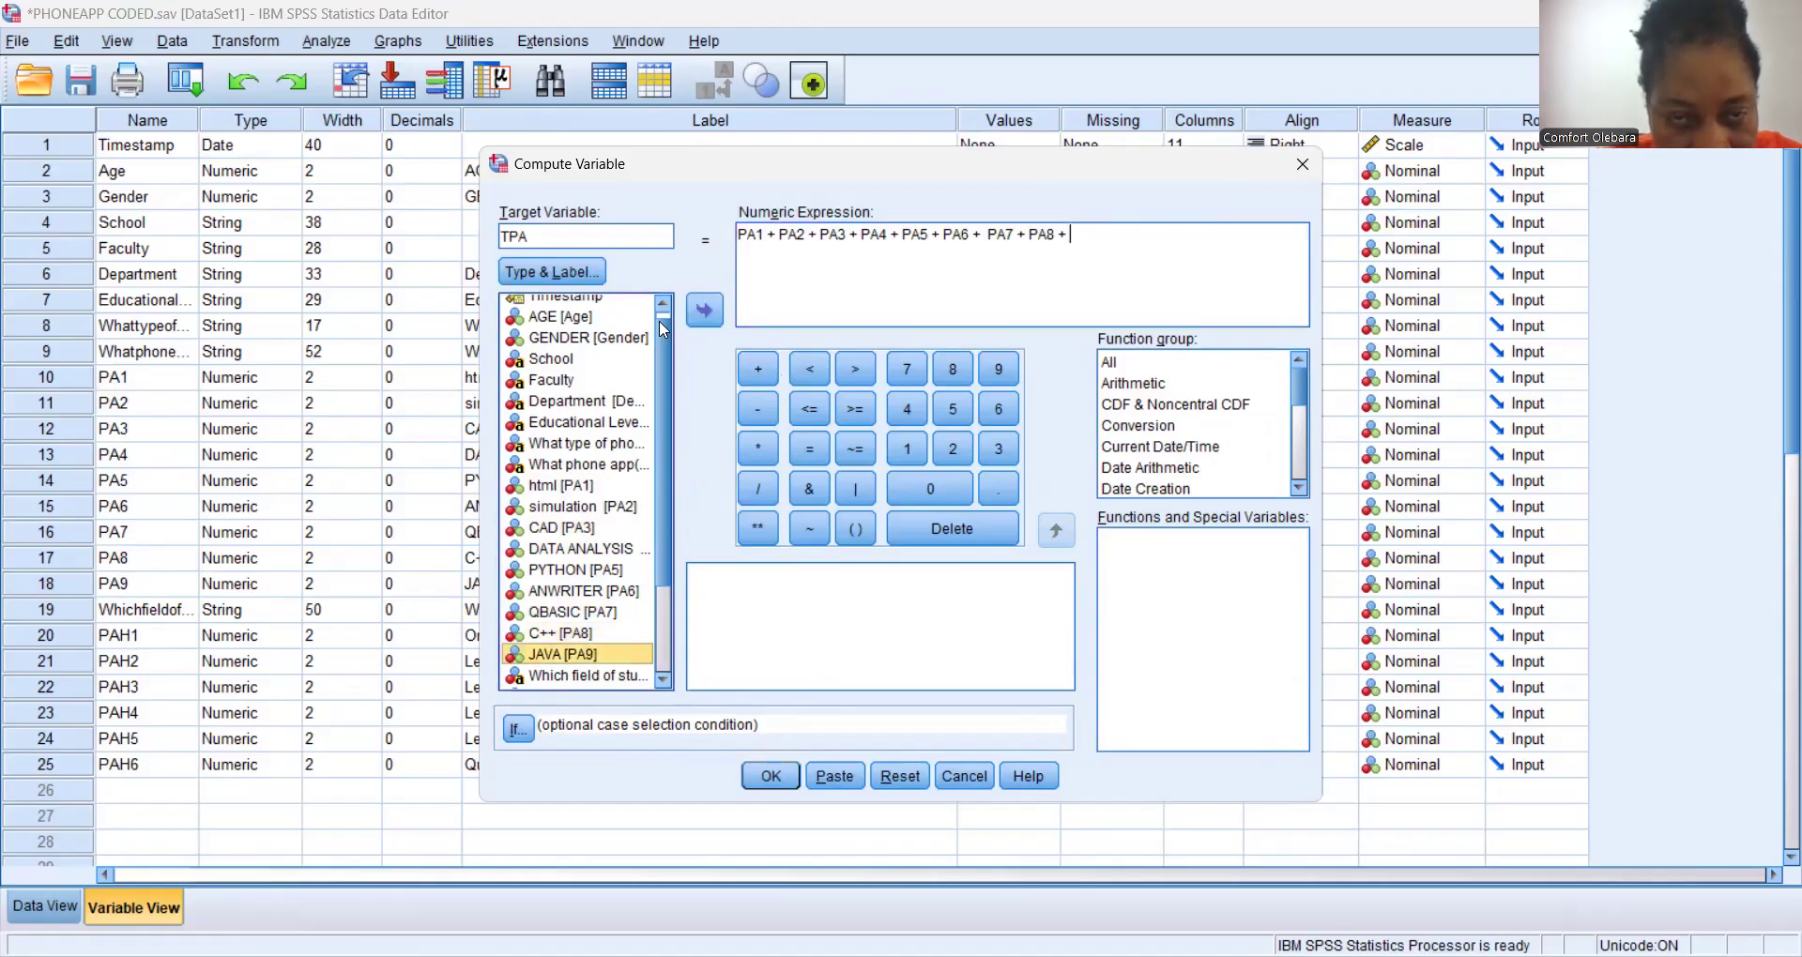
click(703, 310)
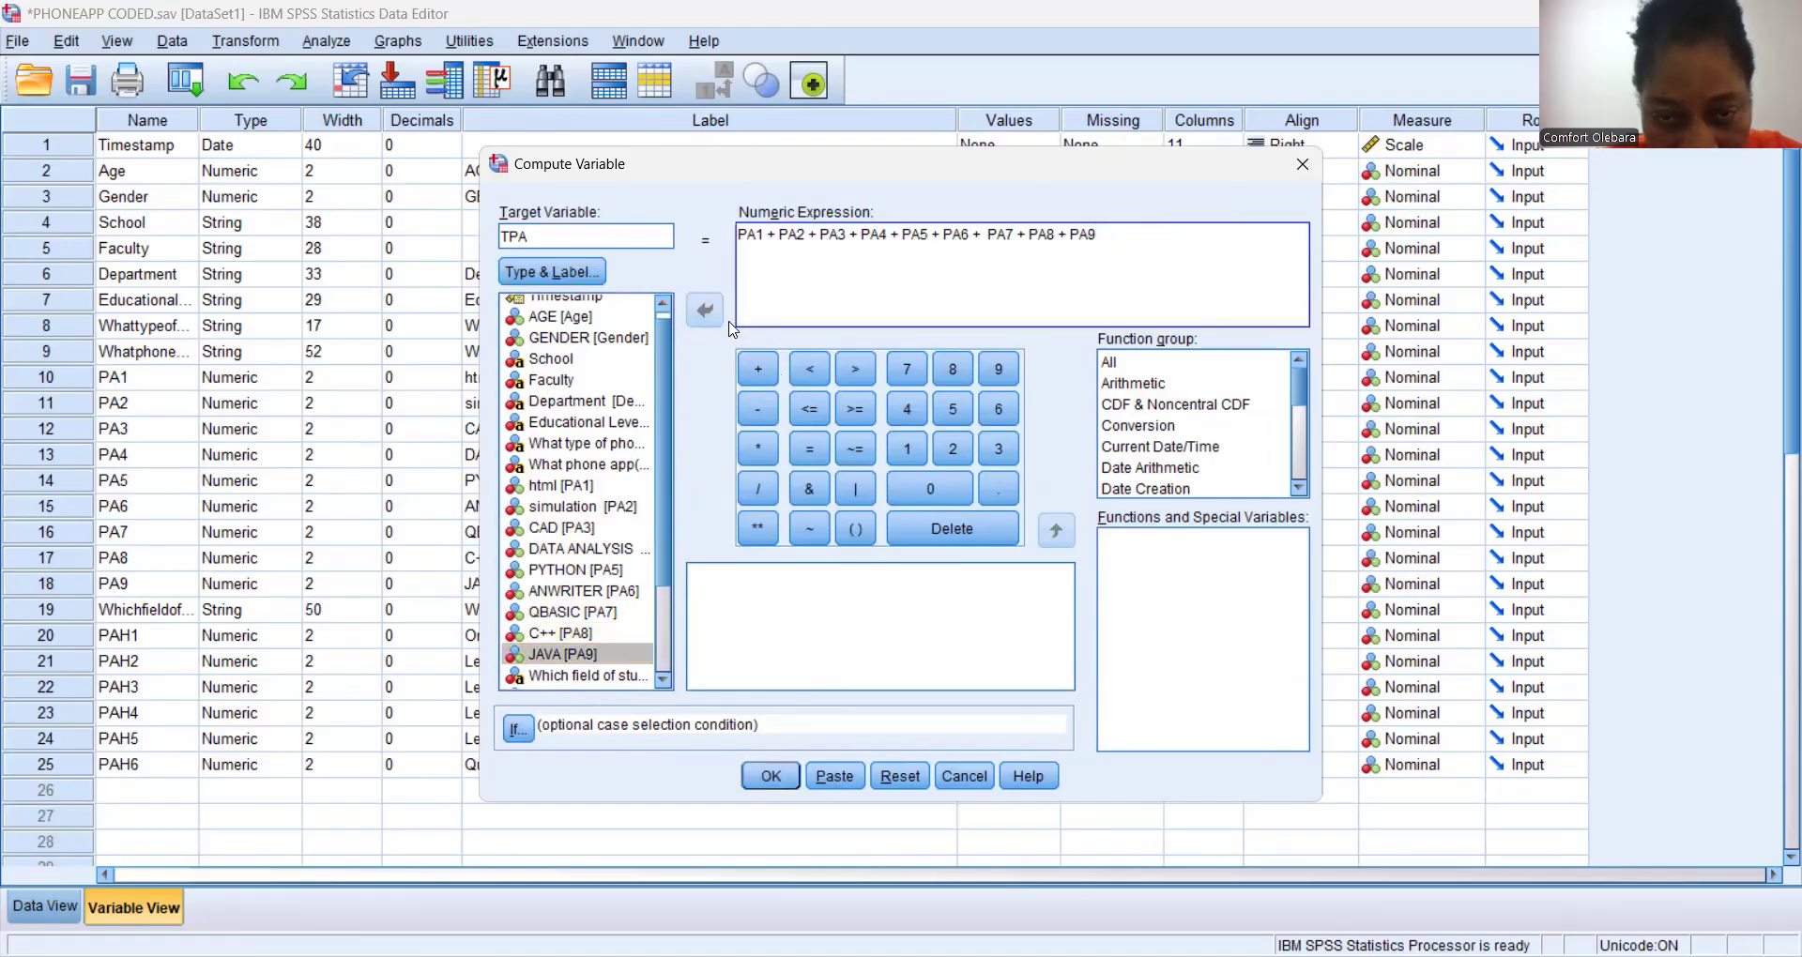
click(809, 449)
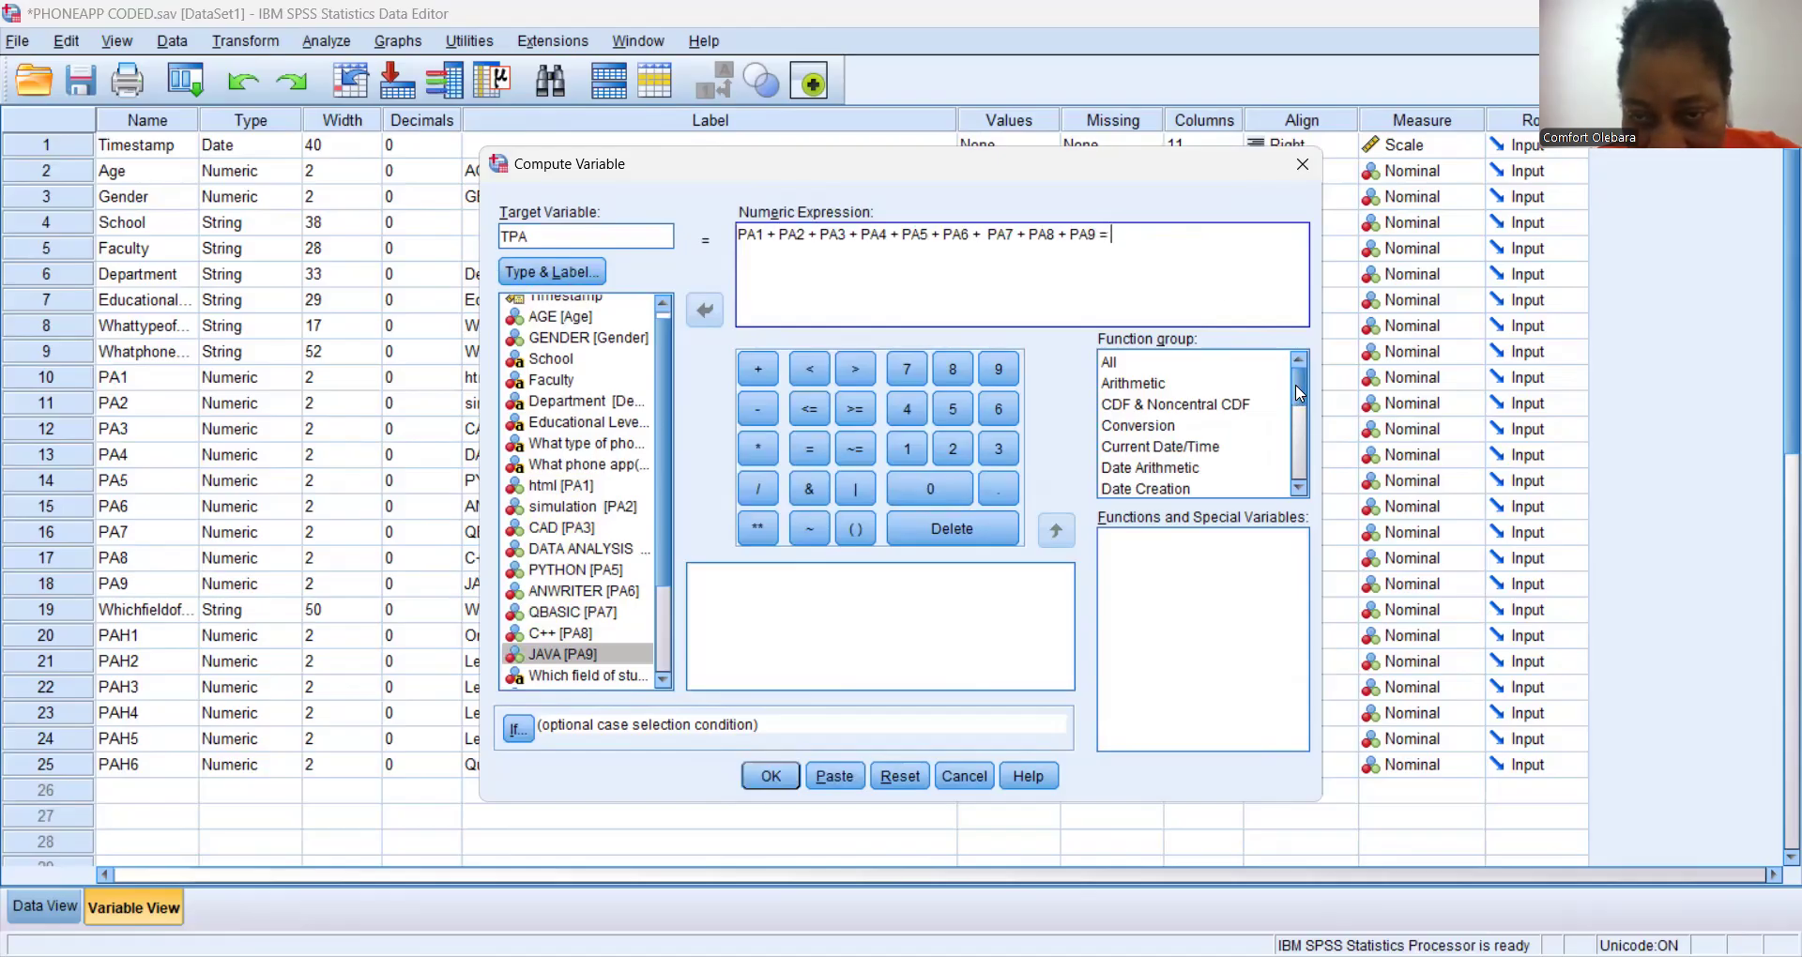
Look through the available function groups, examining the functions offered under Arithmetic and Scoring.
drag(1299, 392, 1314, 446)
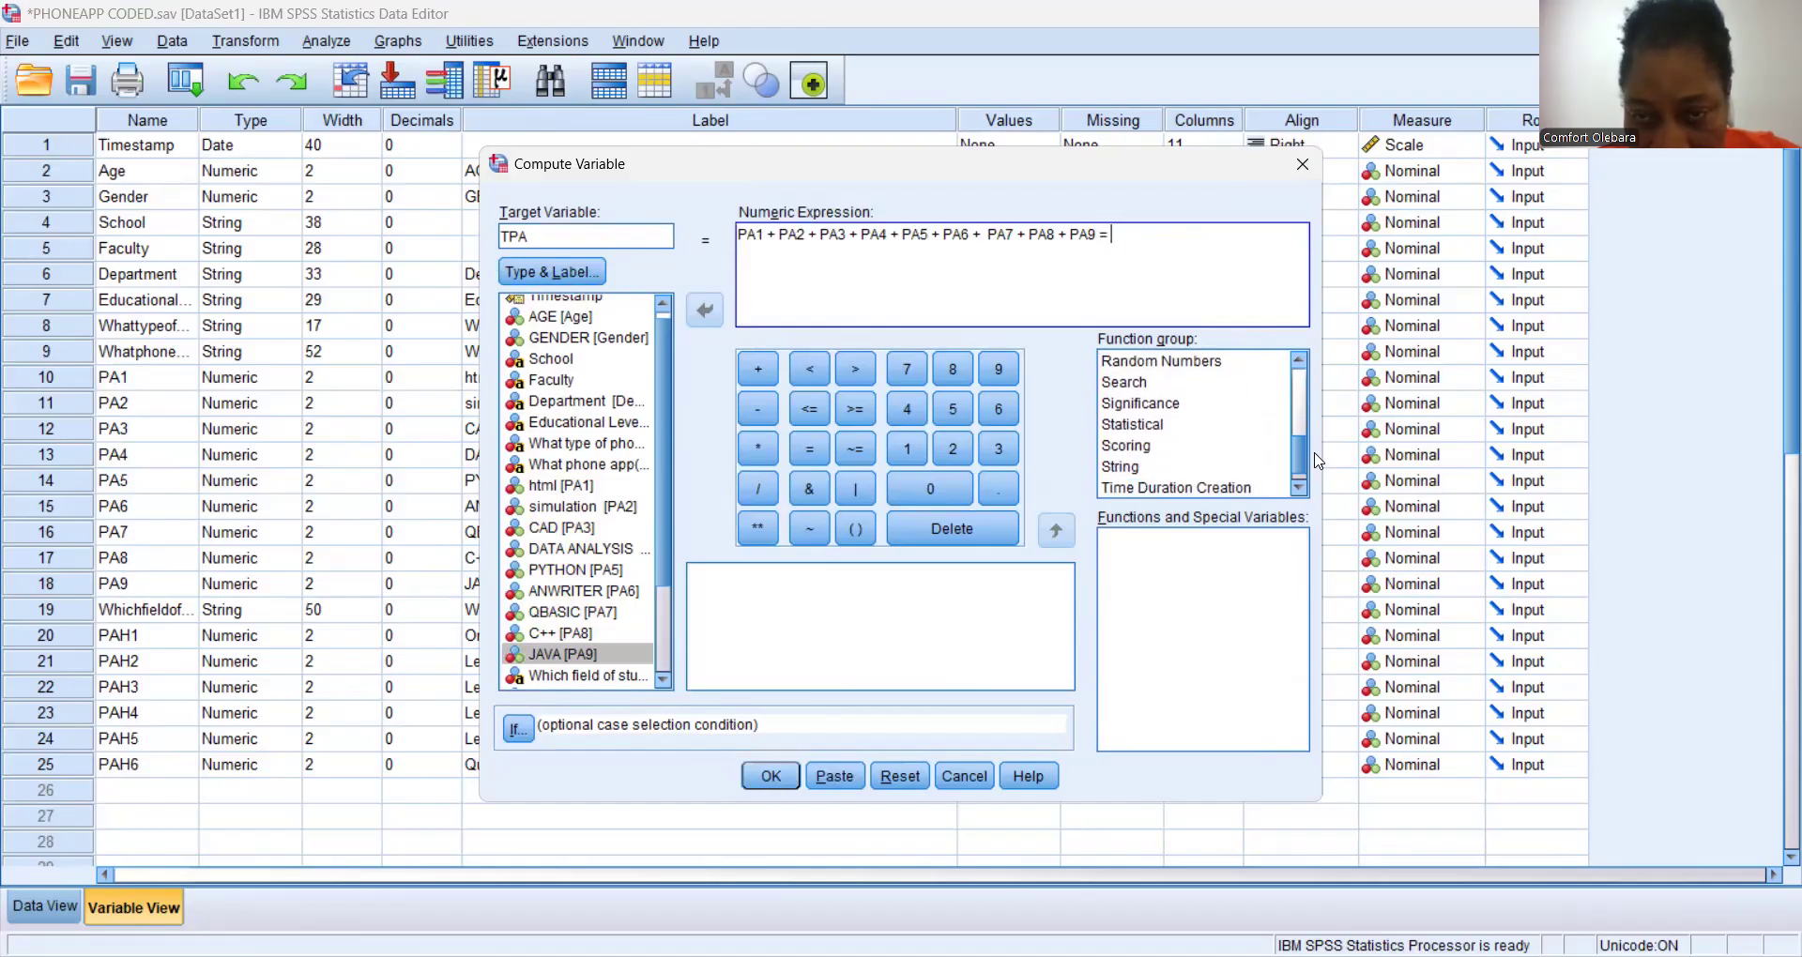
scroll(1319, 460, up, 4)
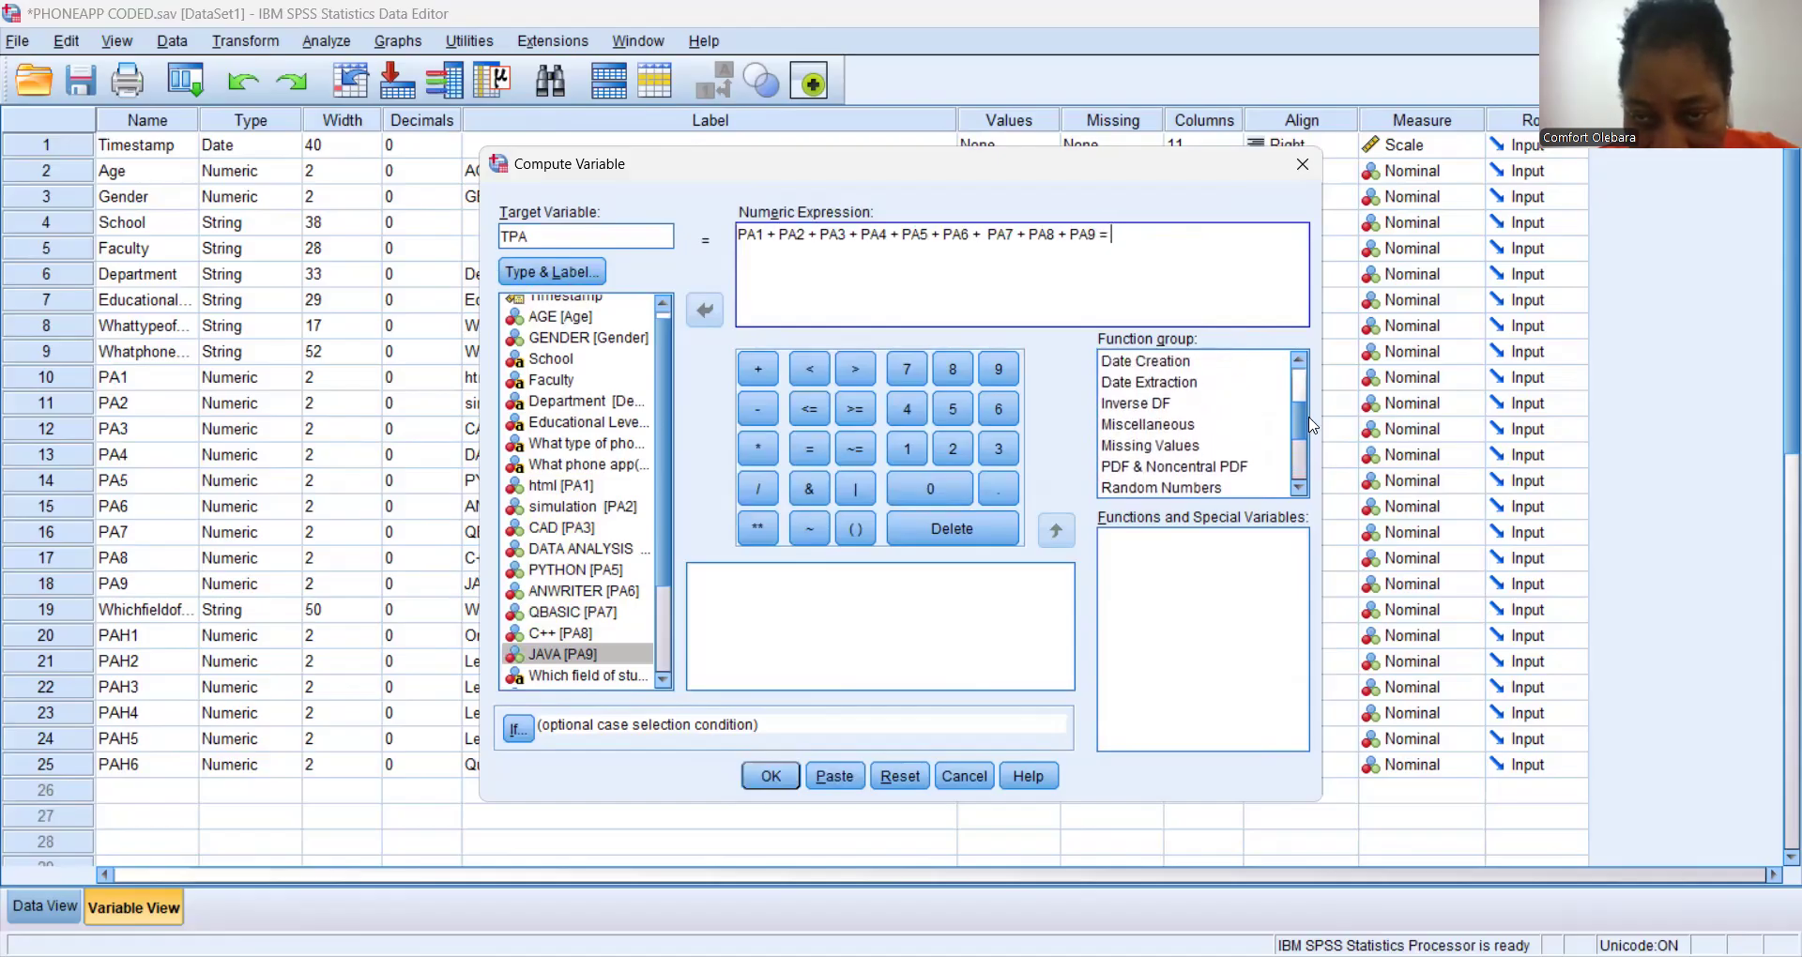
scroll(1310, 392, up, 1)
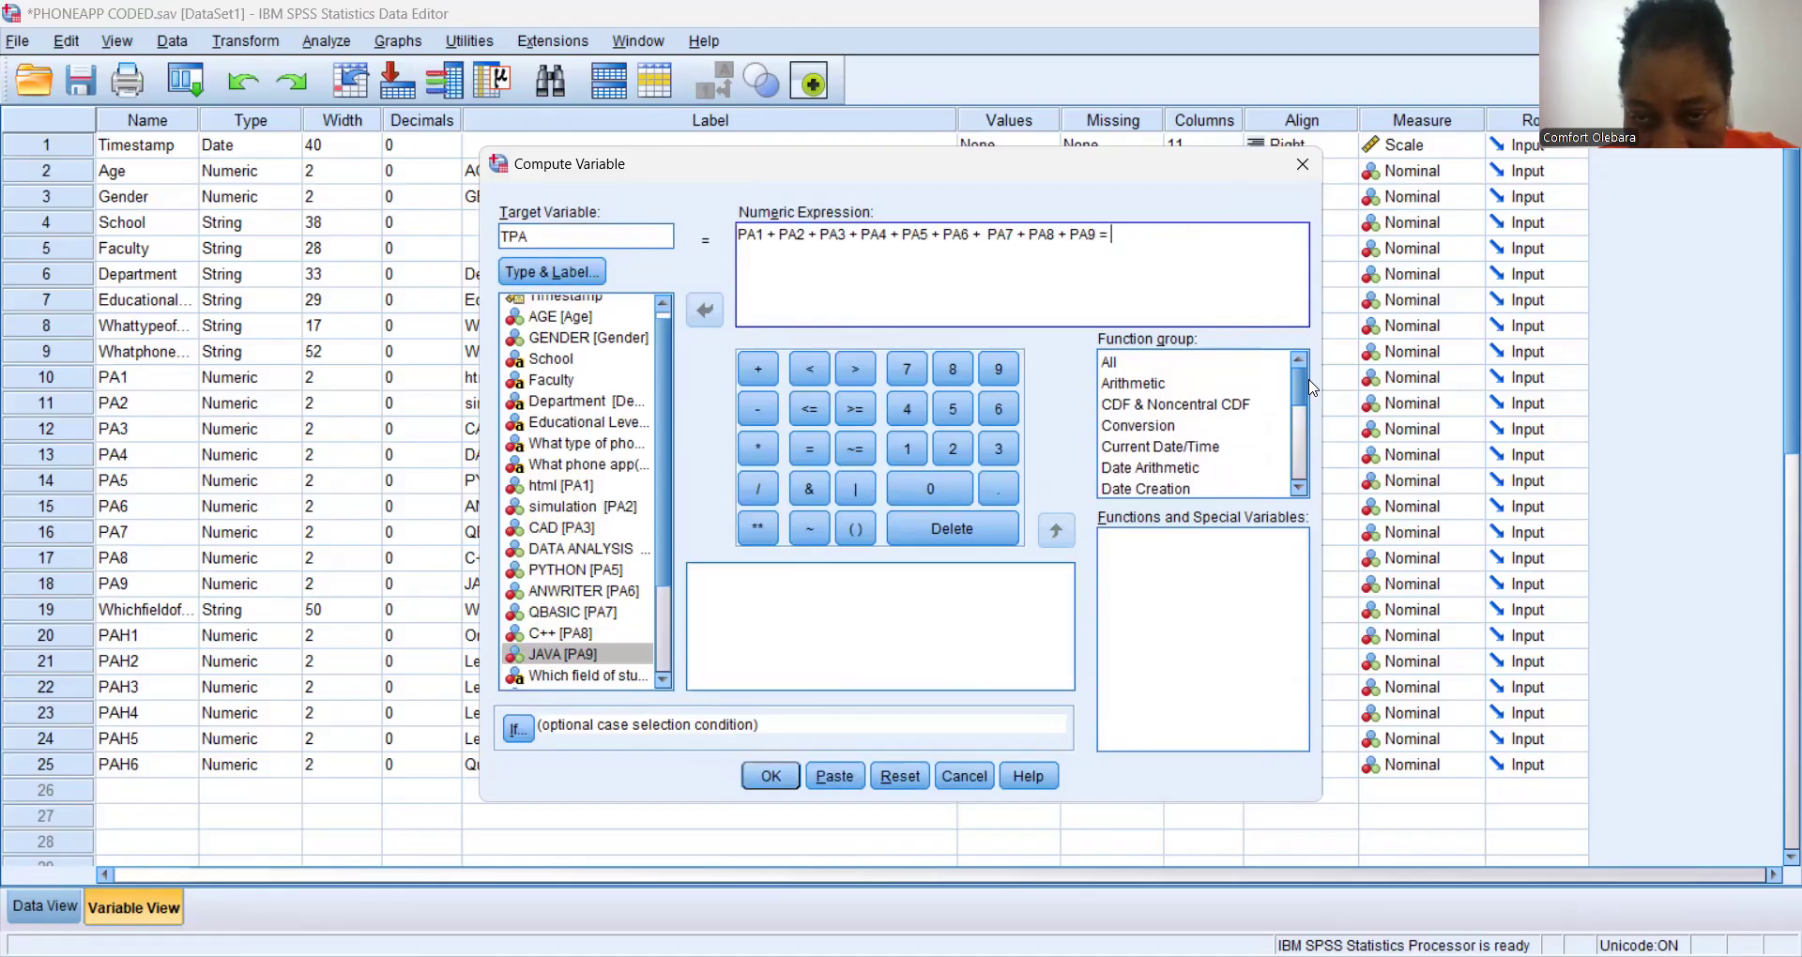
click(1149, 387)
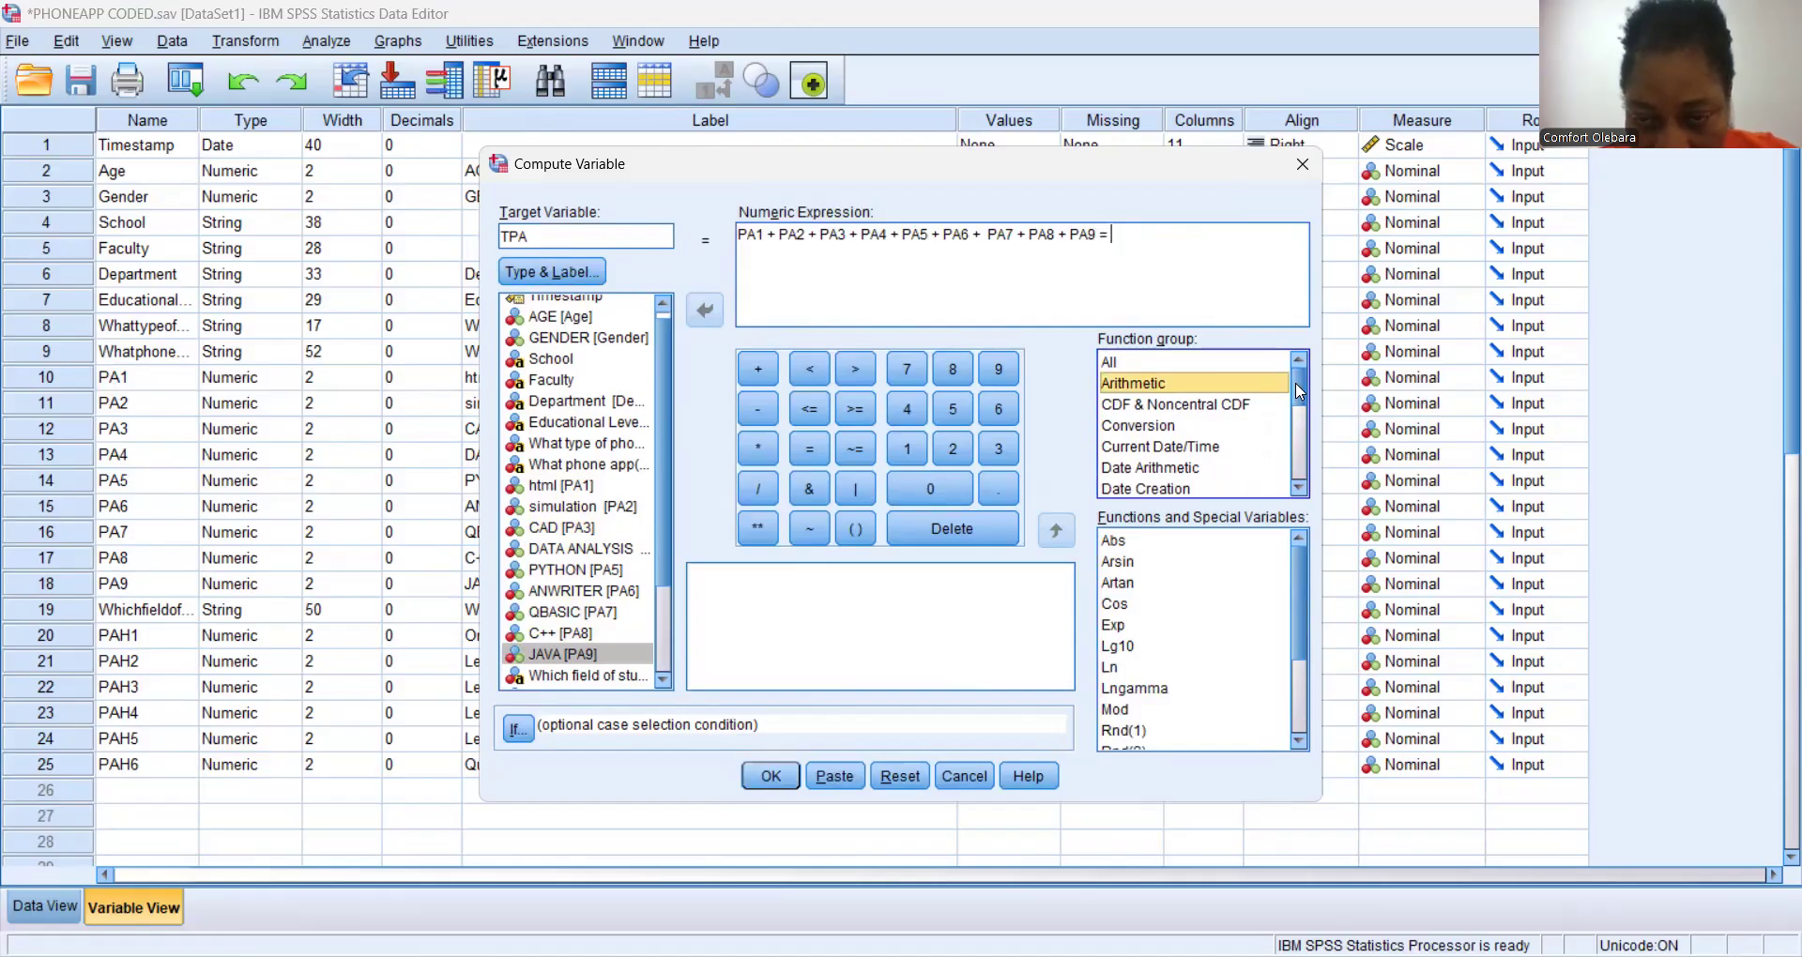
mouse_move(1295, 561)
mouse_down()
mouse_move(1342, 671)
mouse_move(1300, 563)
mouse_up()
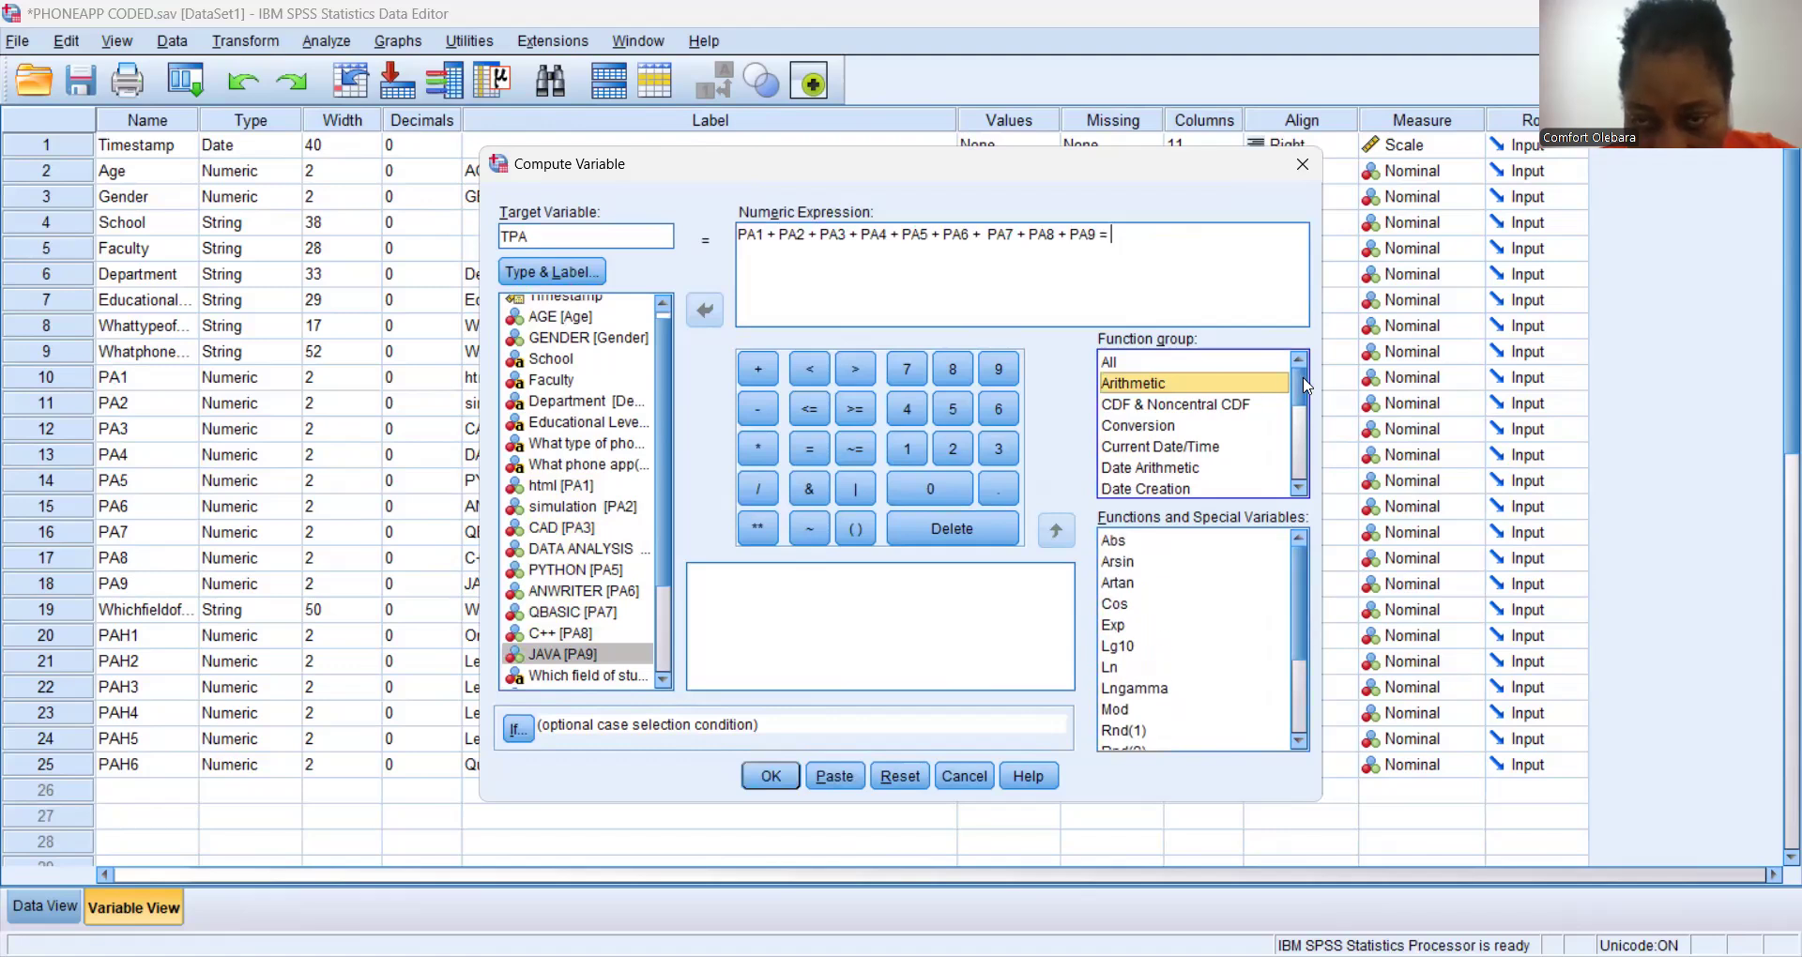
drag(1303, 385, 1303, 445)
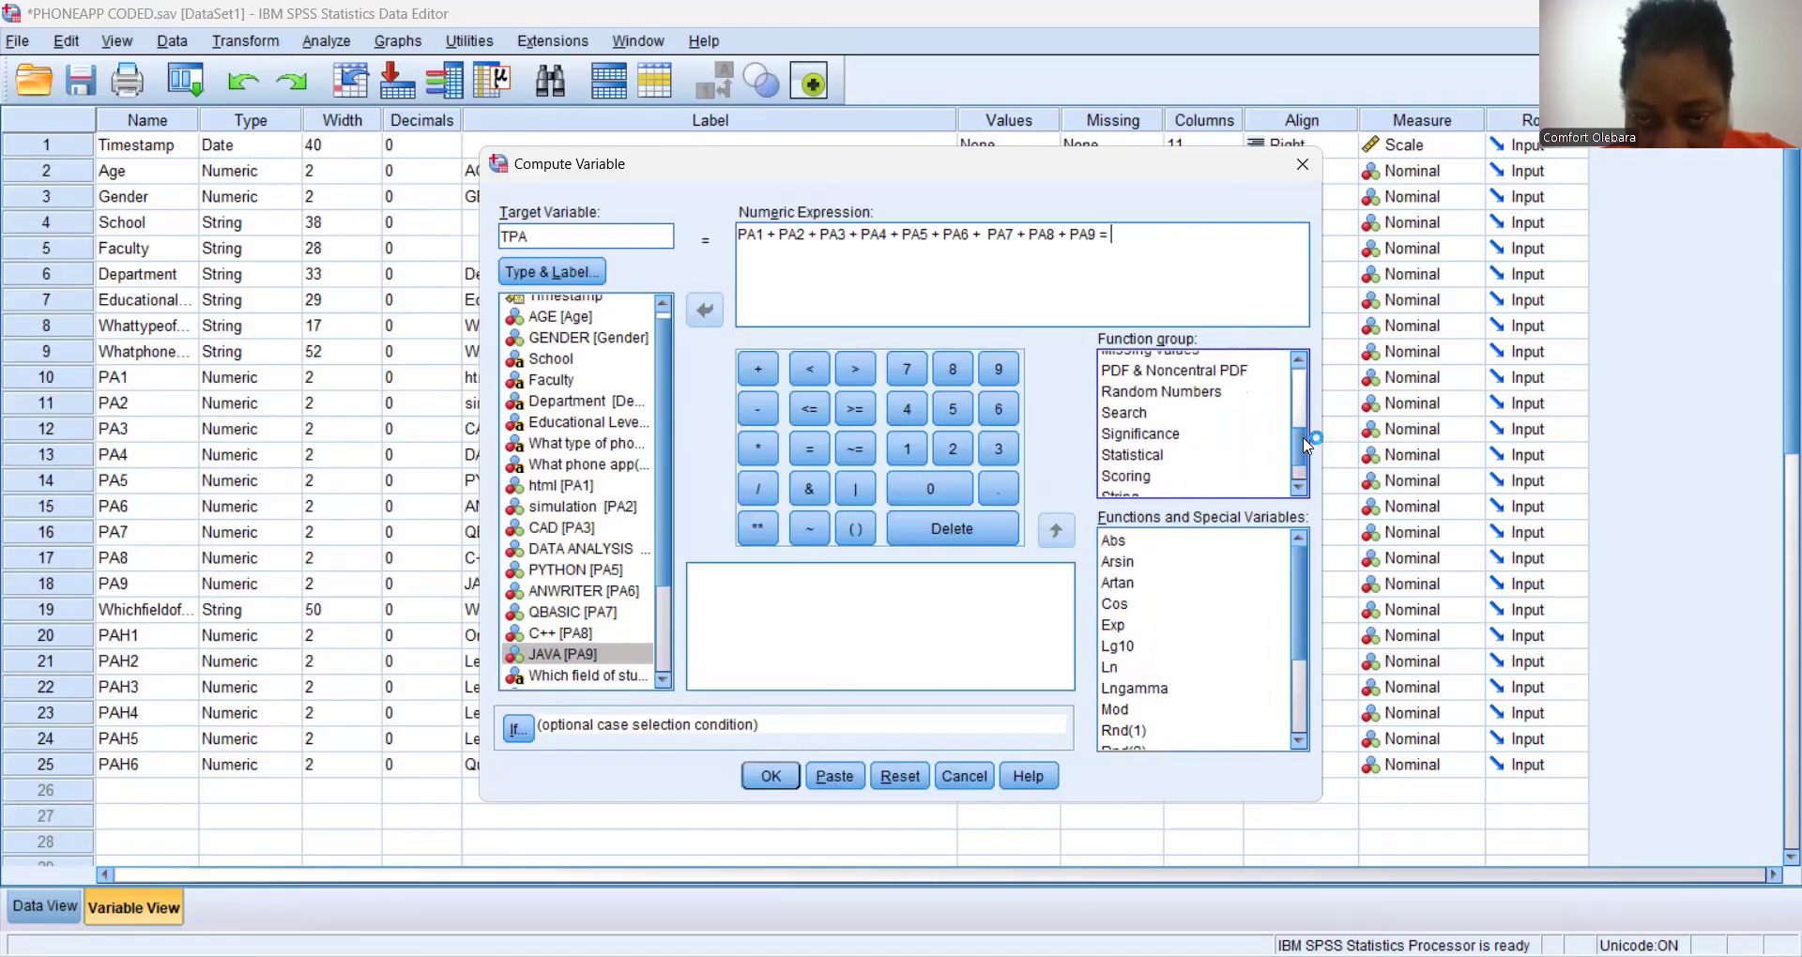
click(1135, 477)
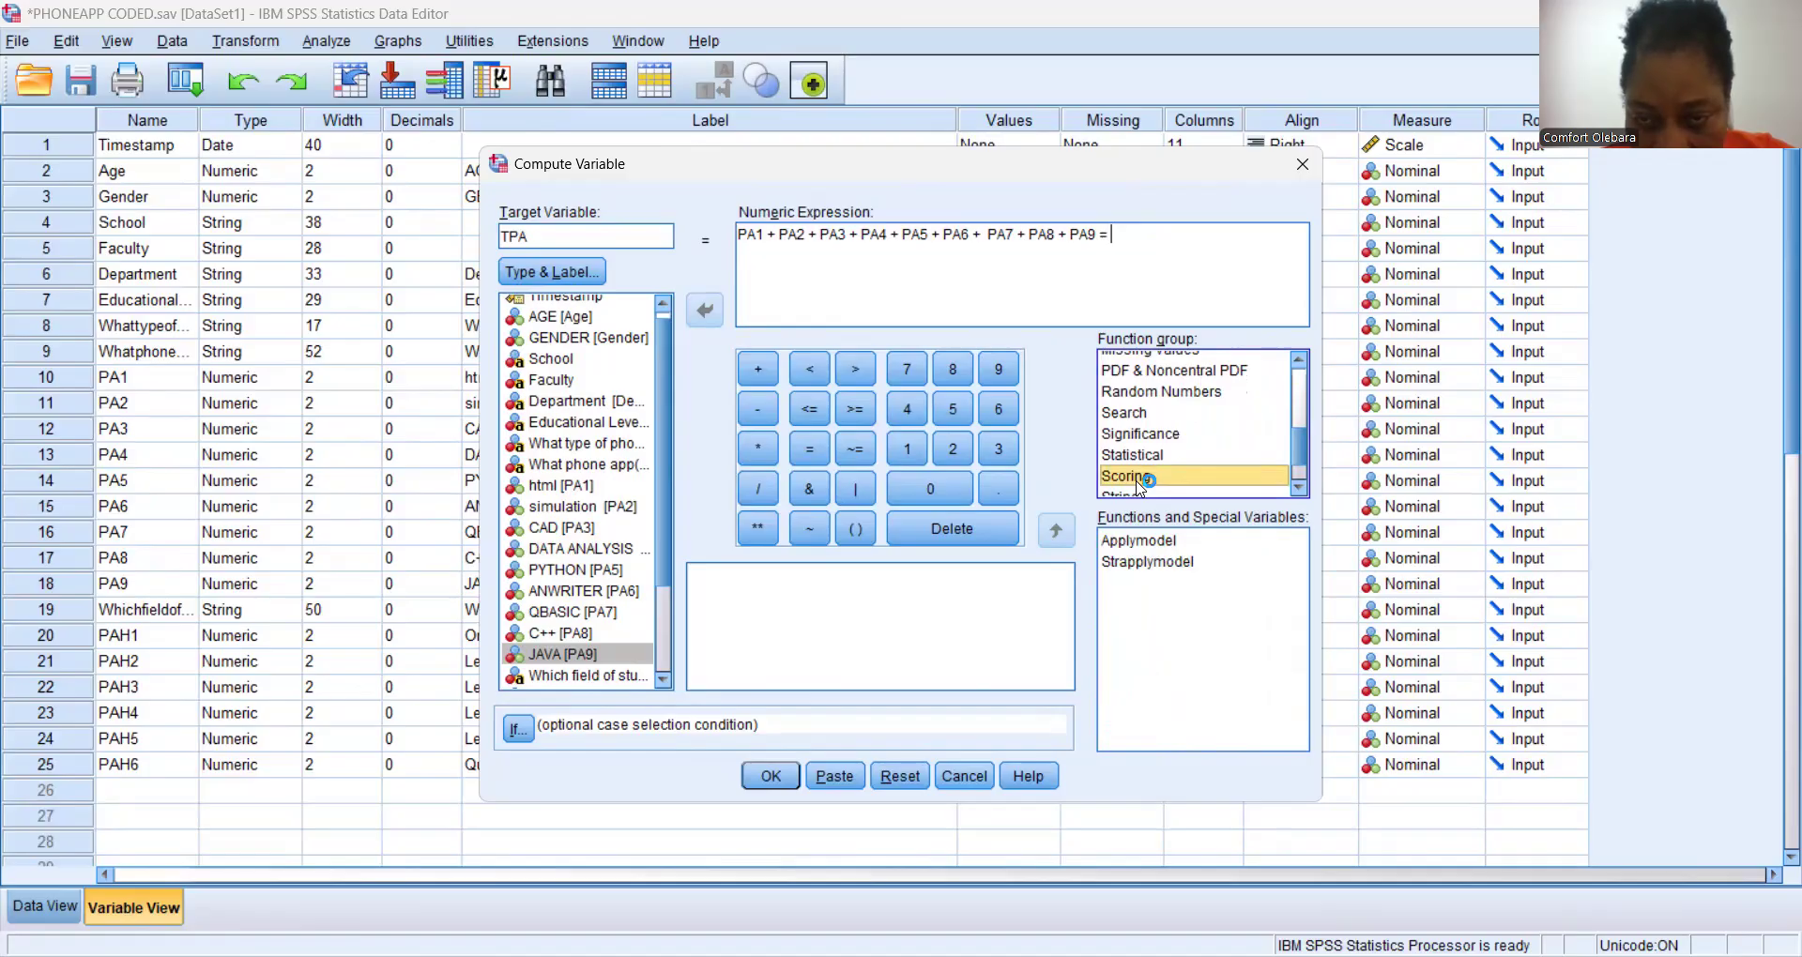
click(1301, 359)
click(1300, 362)
click(1300, 361)
click(1301, 361)
click(1301, 361)
click(1301, 362)
click(1301, 362)
click(1301, 361)
click(1301, 362)
click(1301, 361)
click(1301, 361)
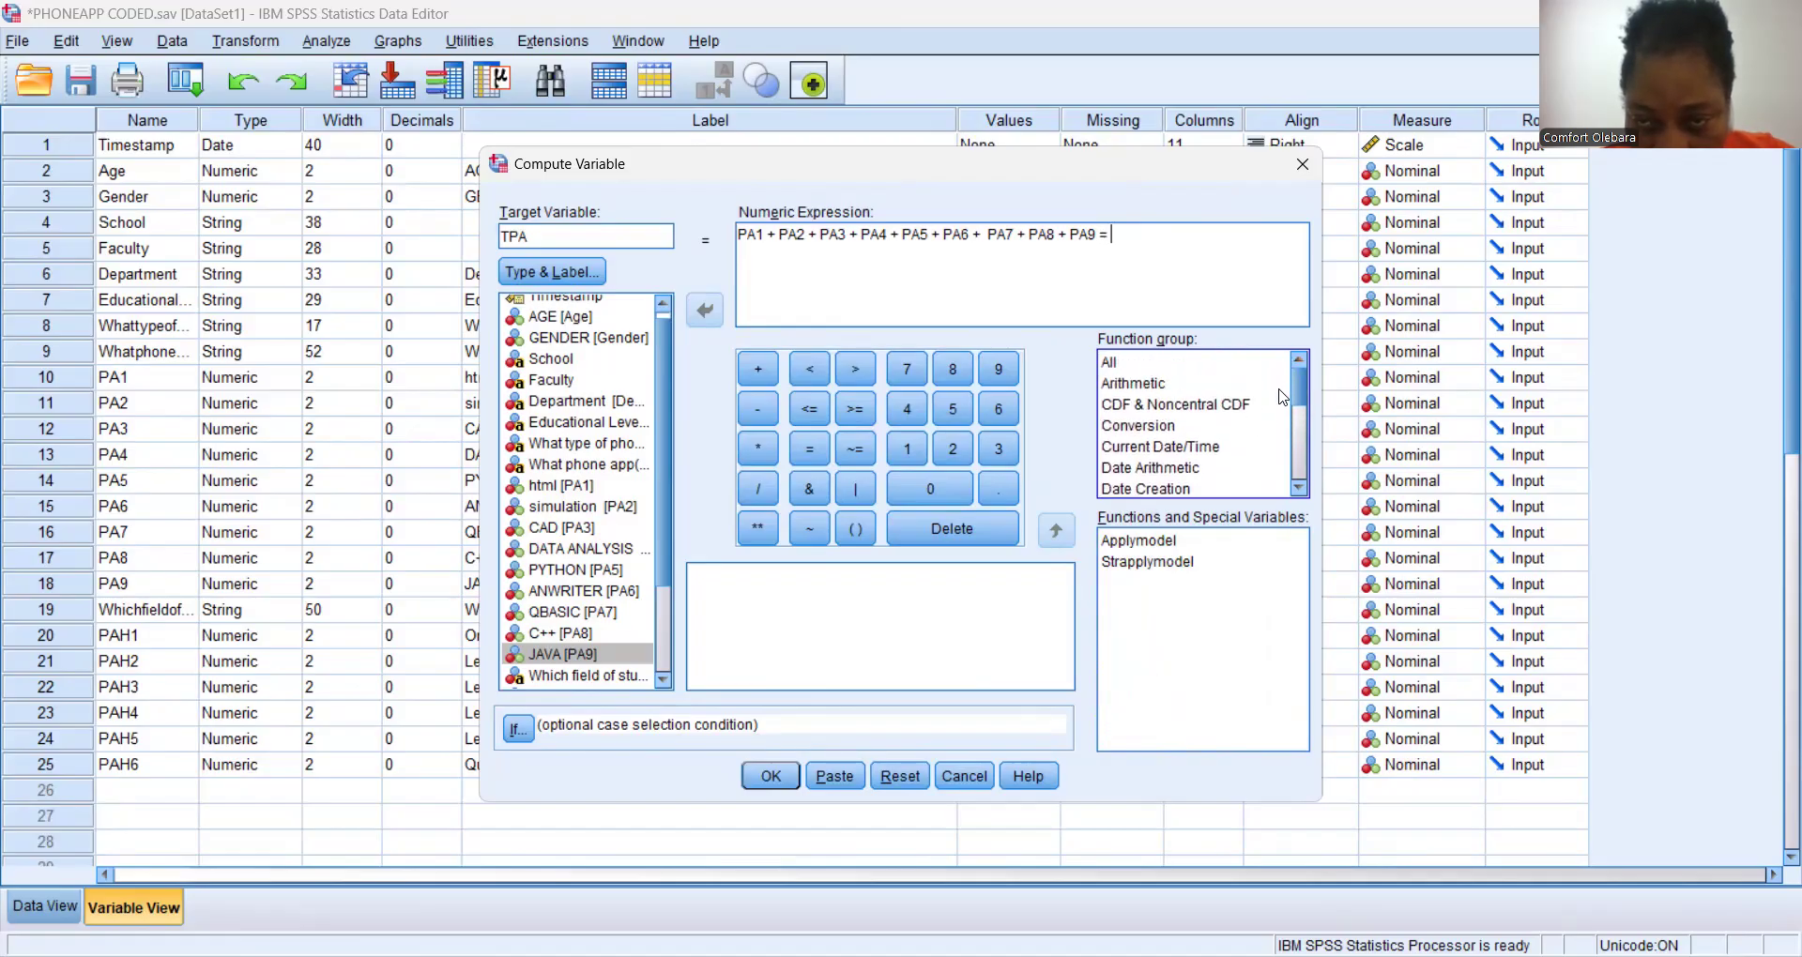
Highlight the Sum function in the Statistical group and try to compute TPA from the entered expression.
drag(1296, 380, 1316, 449)
click(1191, 460)
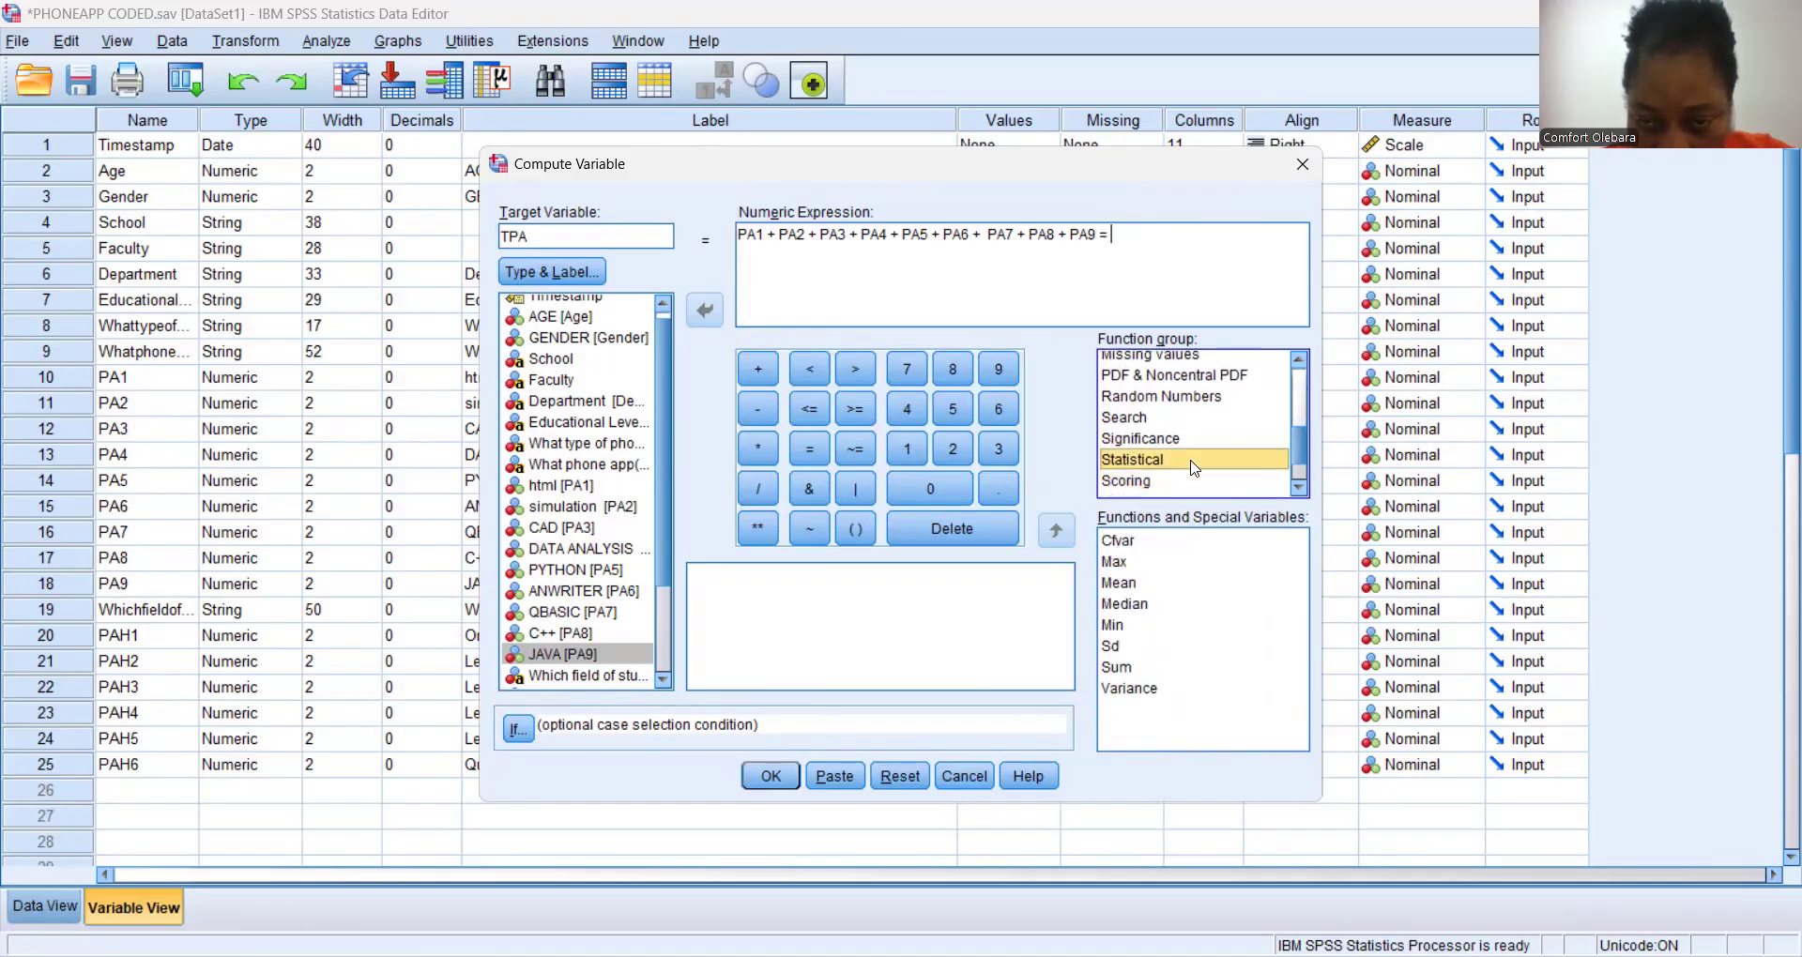
click(1122, 669)
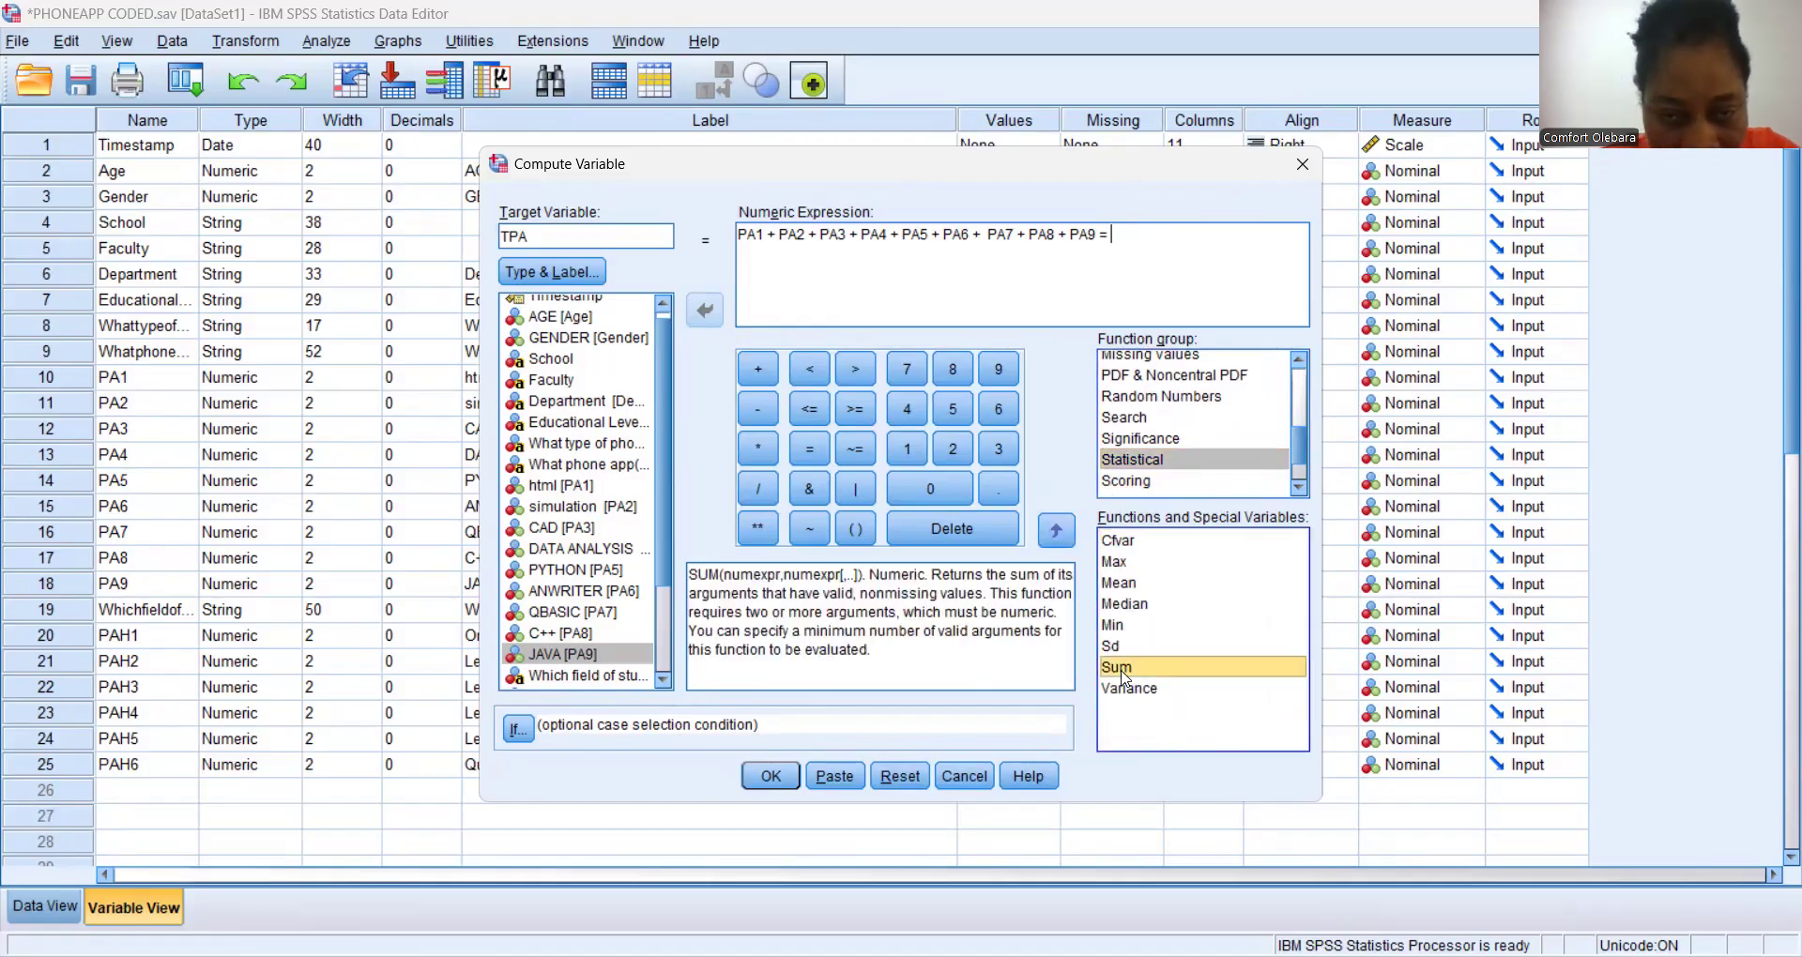
click(772, 777)
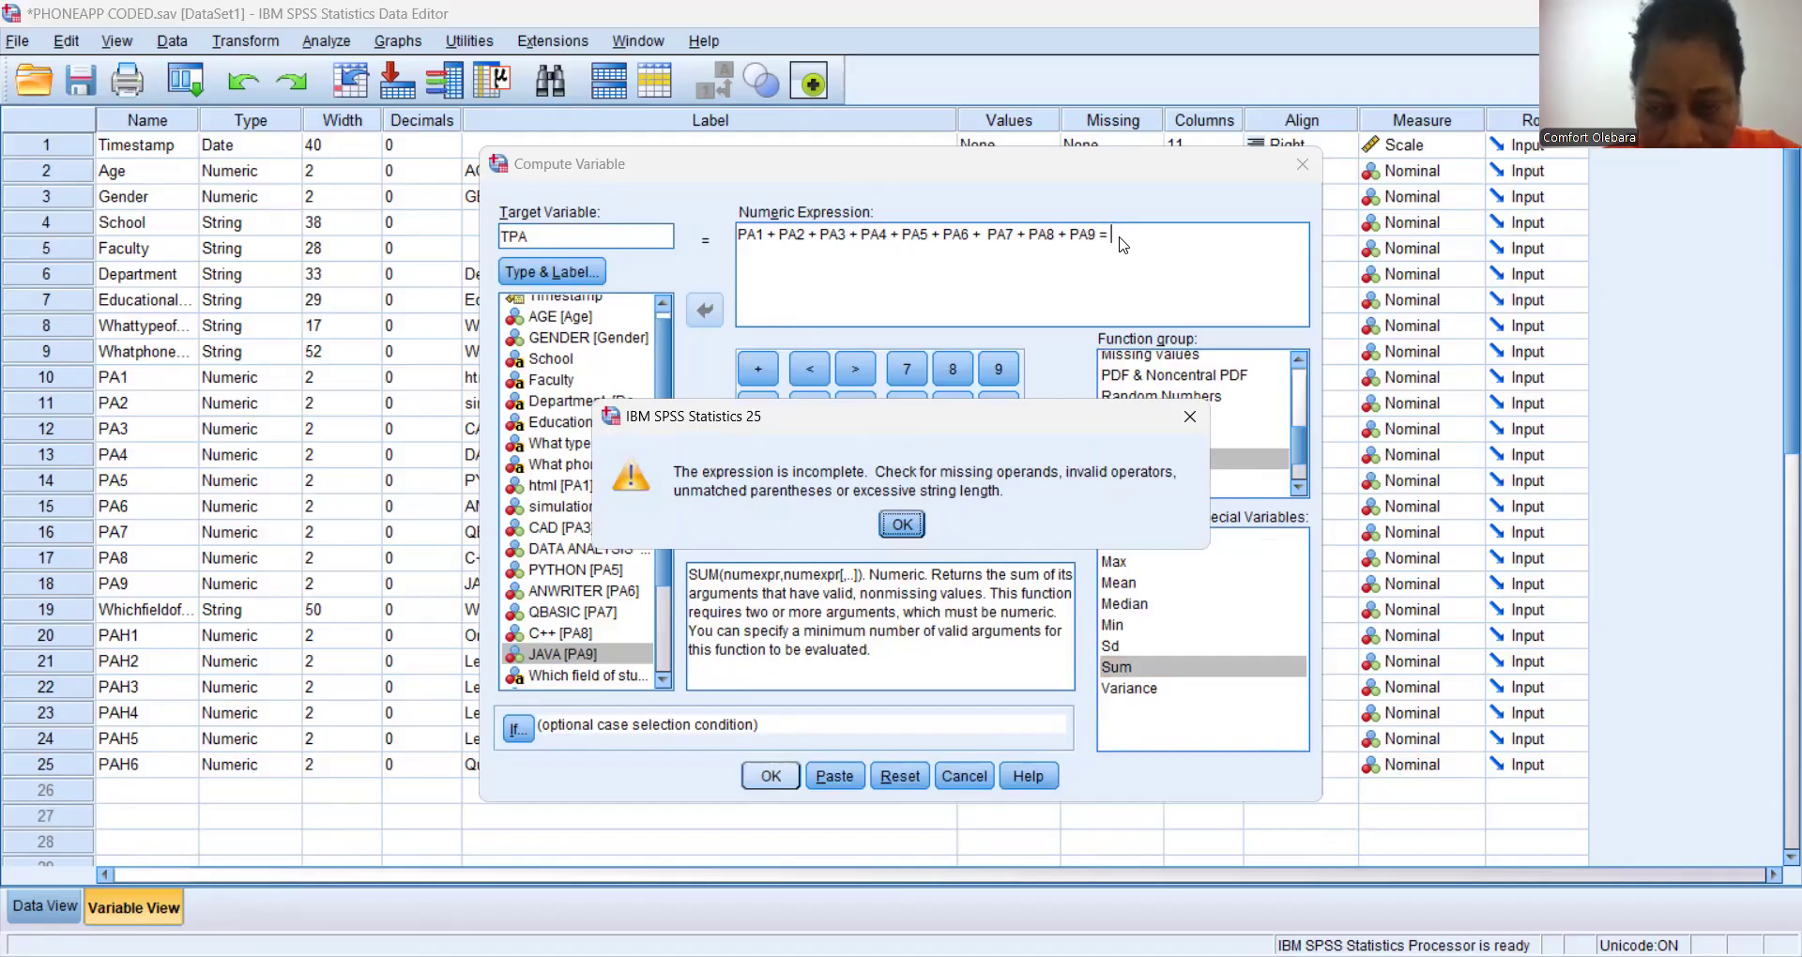
Dismiss the incomplete-expression warning, then replace the trailing equals sign by enclosing the whole PA1 to PA9 expression in parentheses.
click(917, 524)
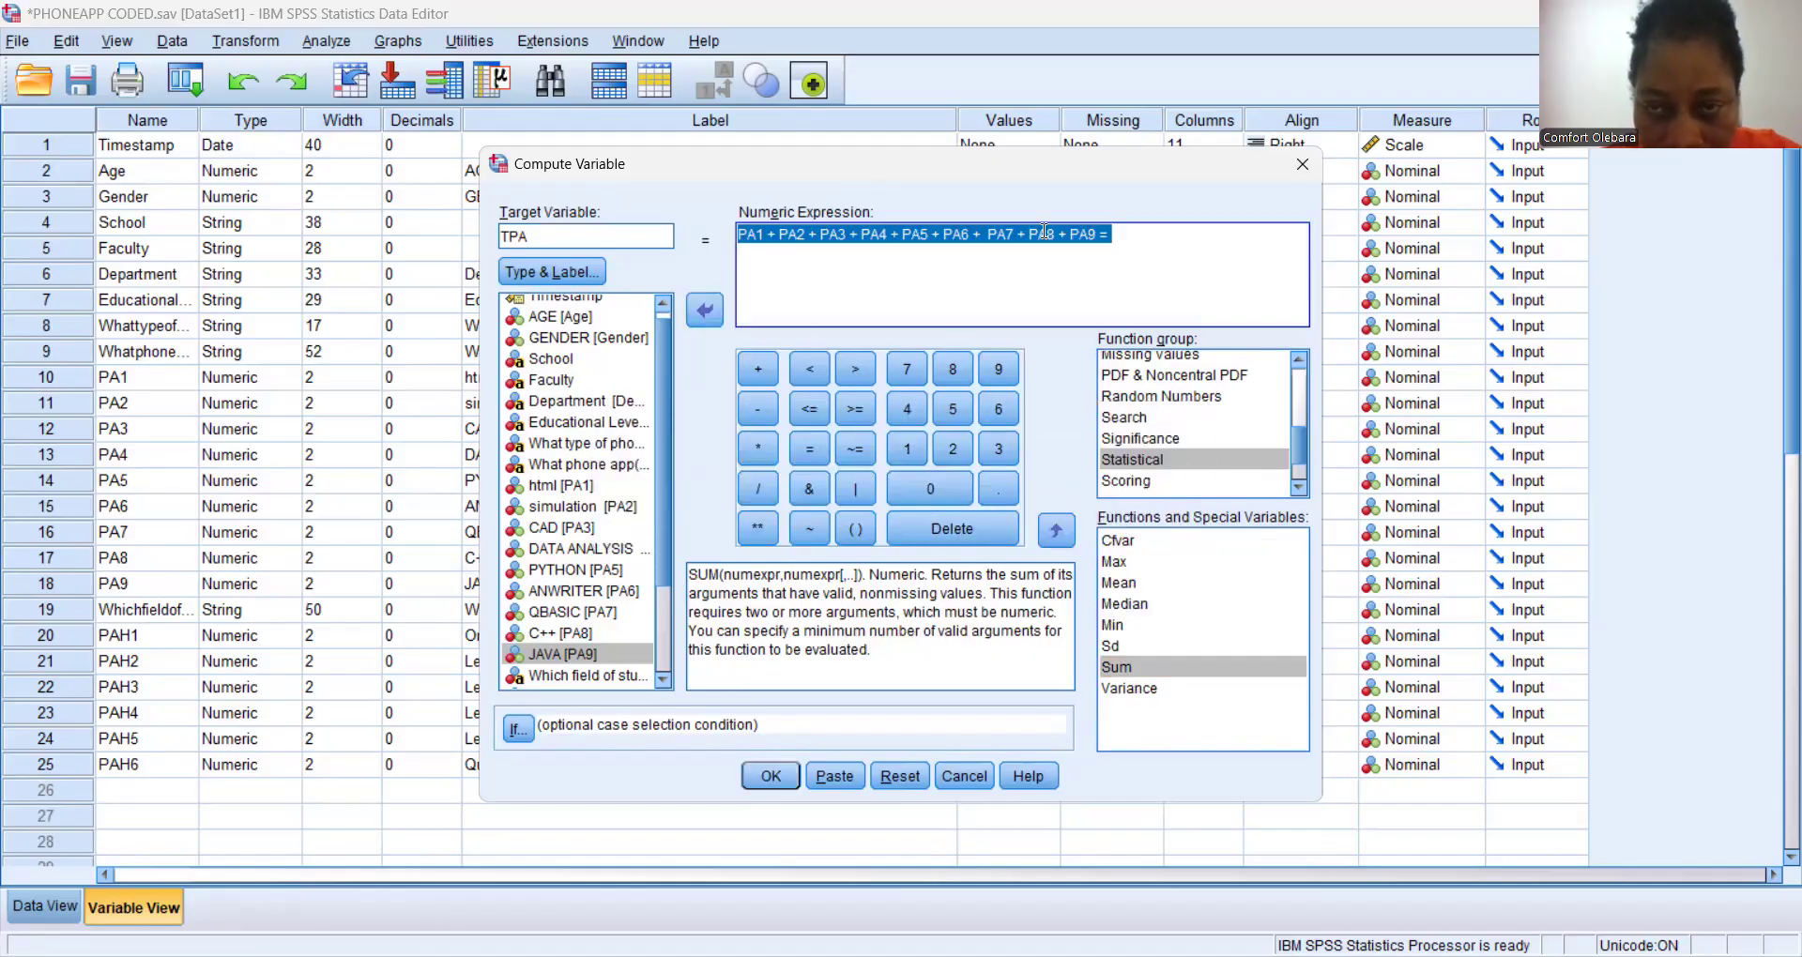
click(1135, 237)
key(BackSpace)
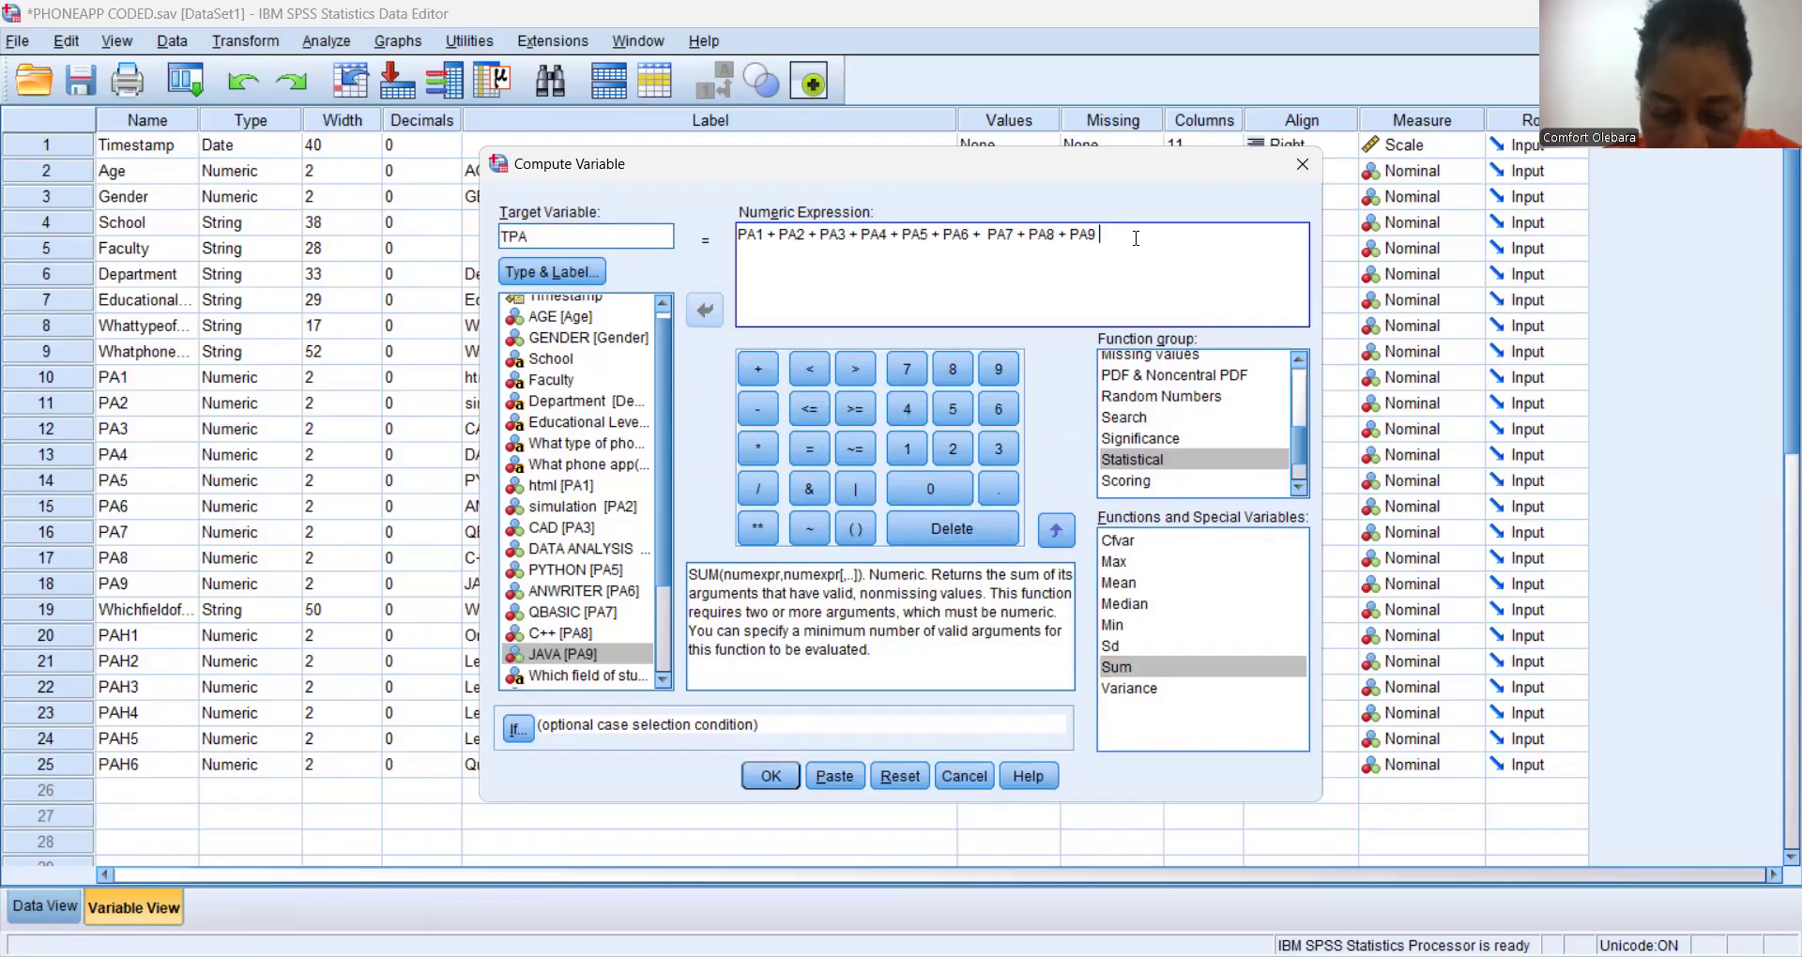
text())
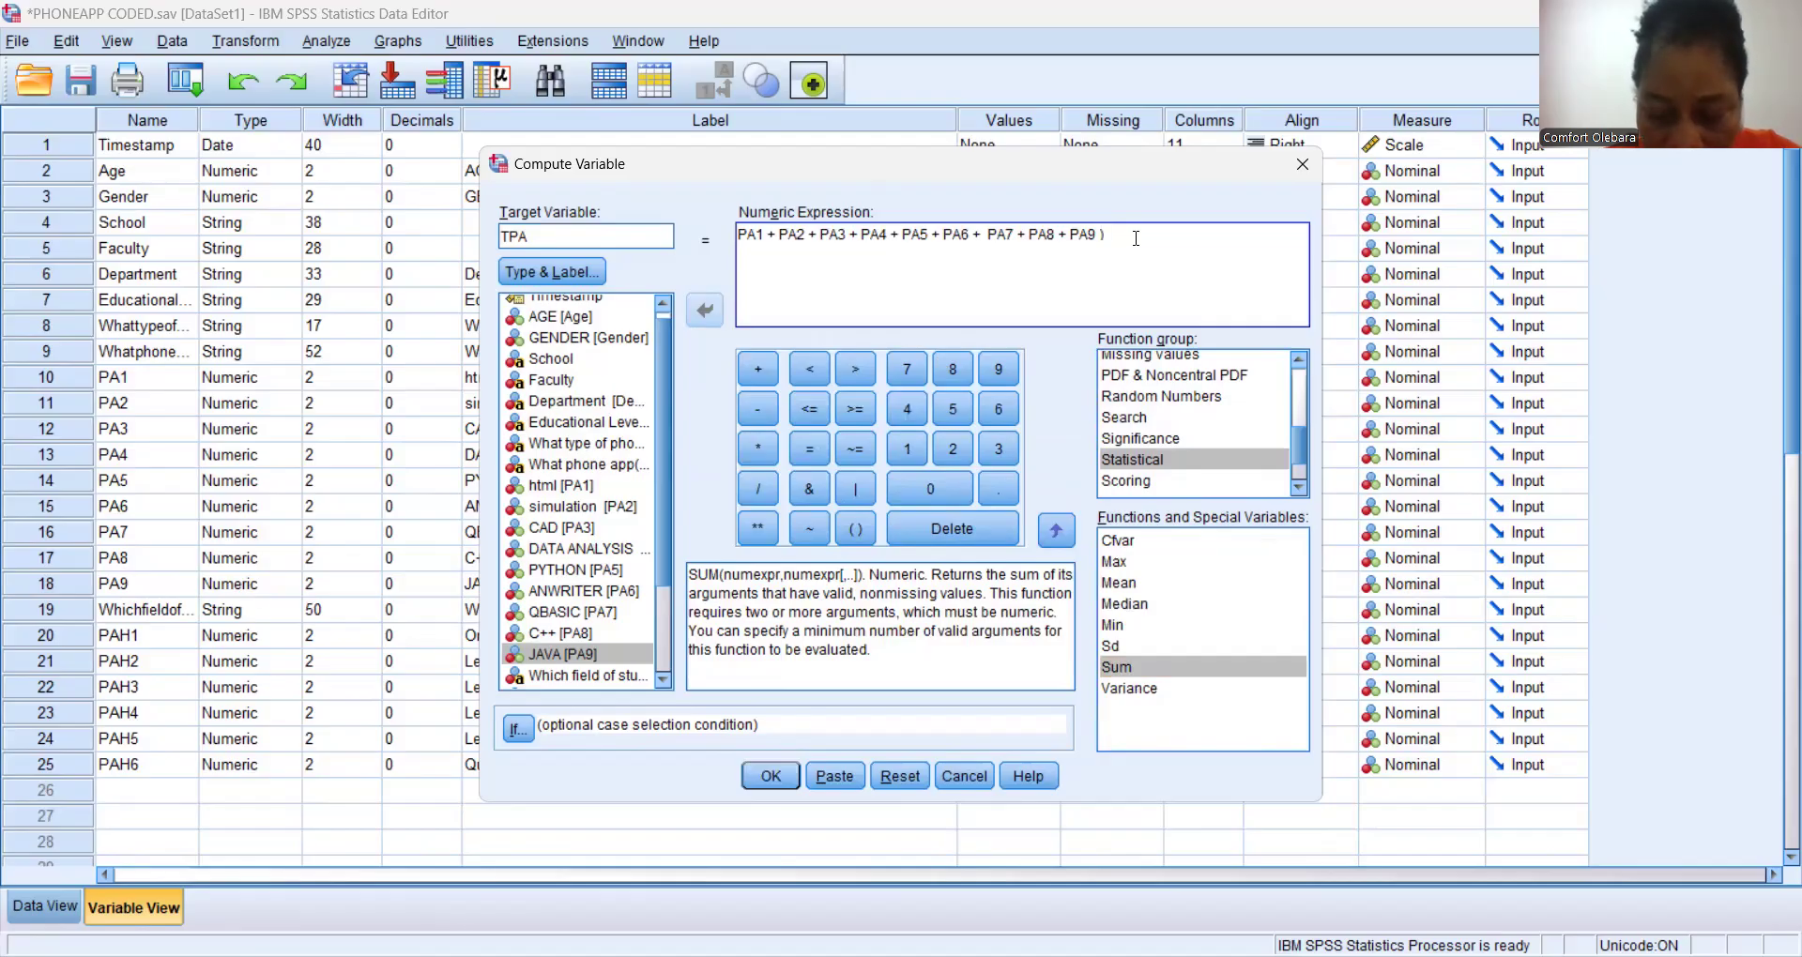
key(BackSpace)
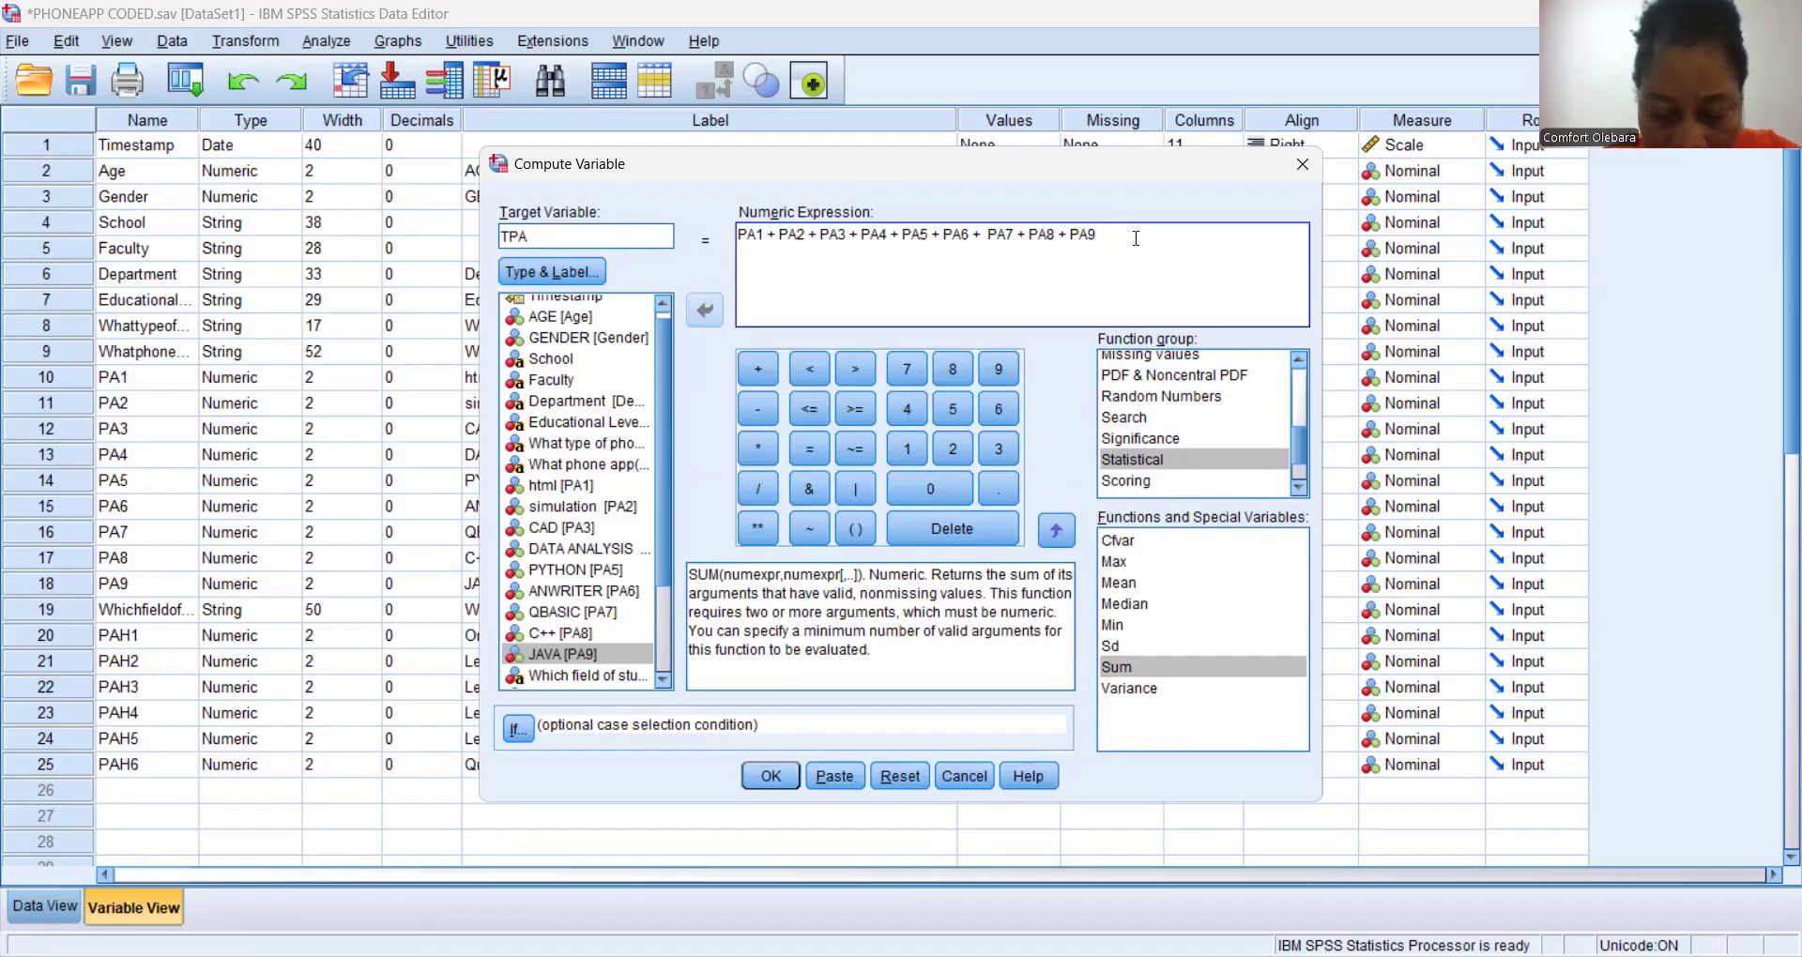
text())
key(Home)
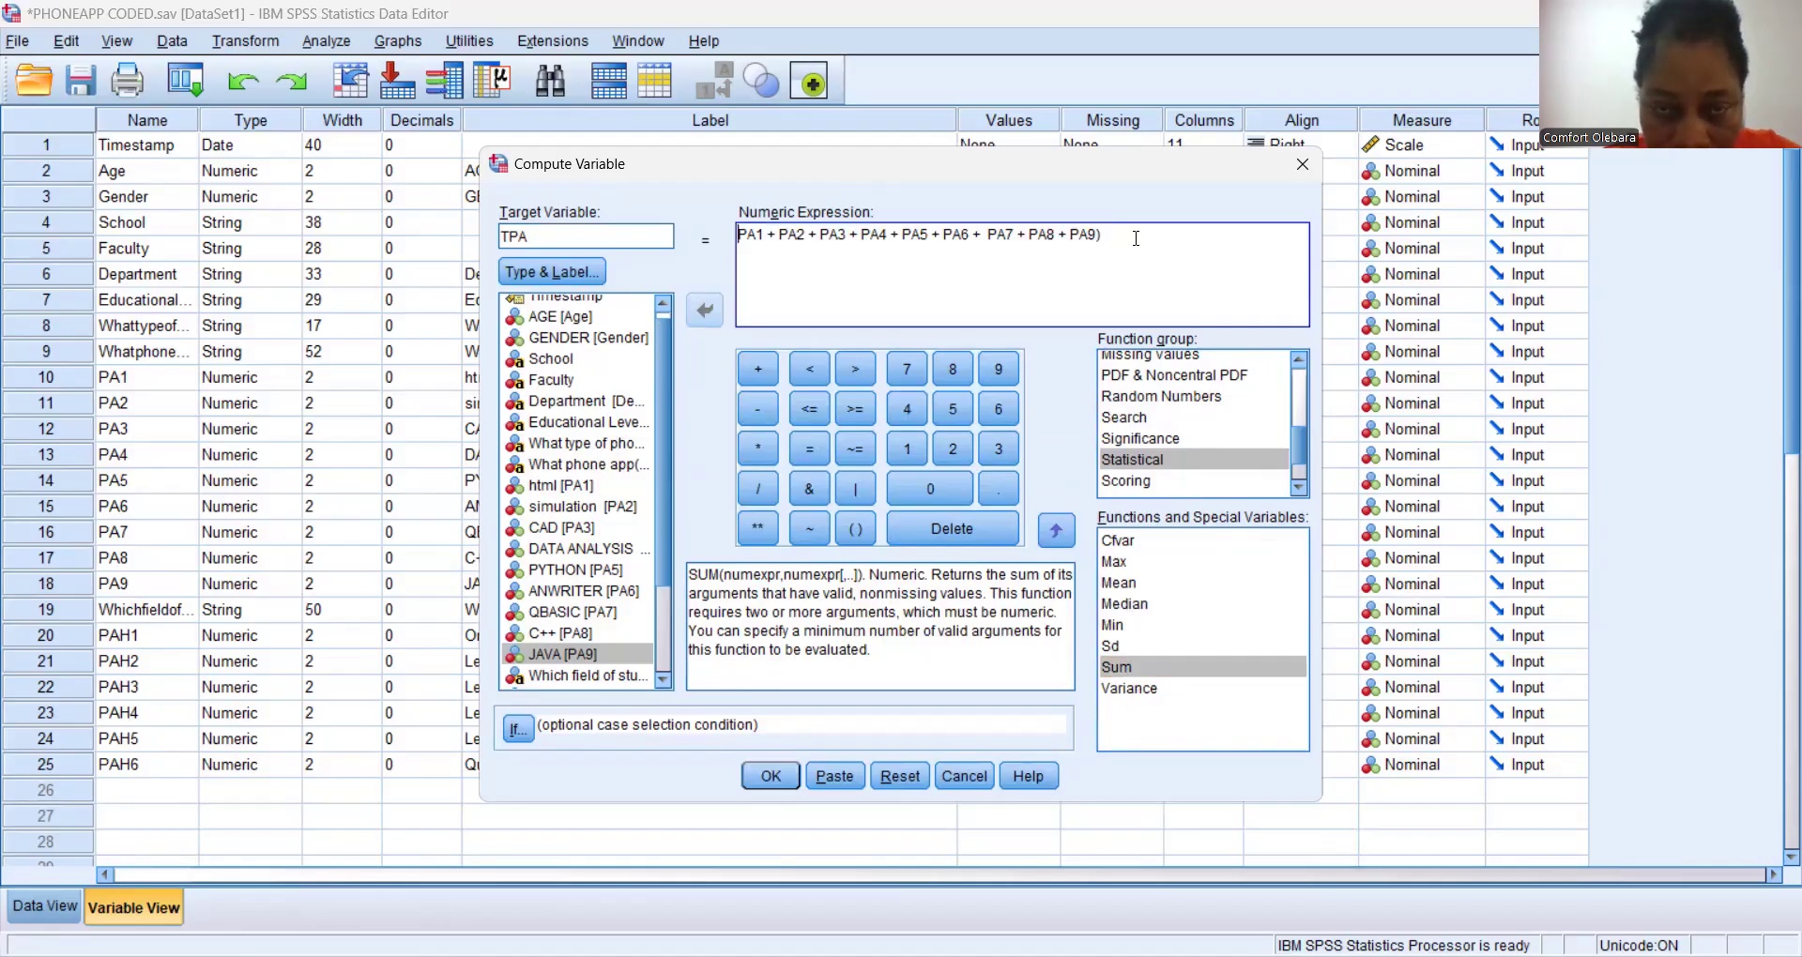
text(()
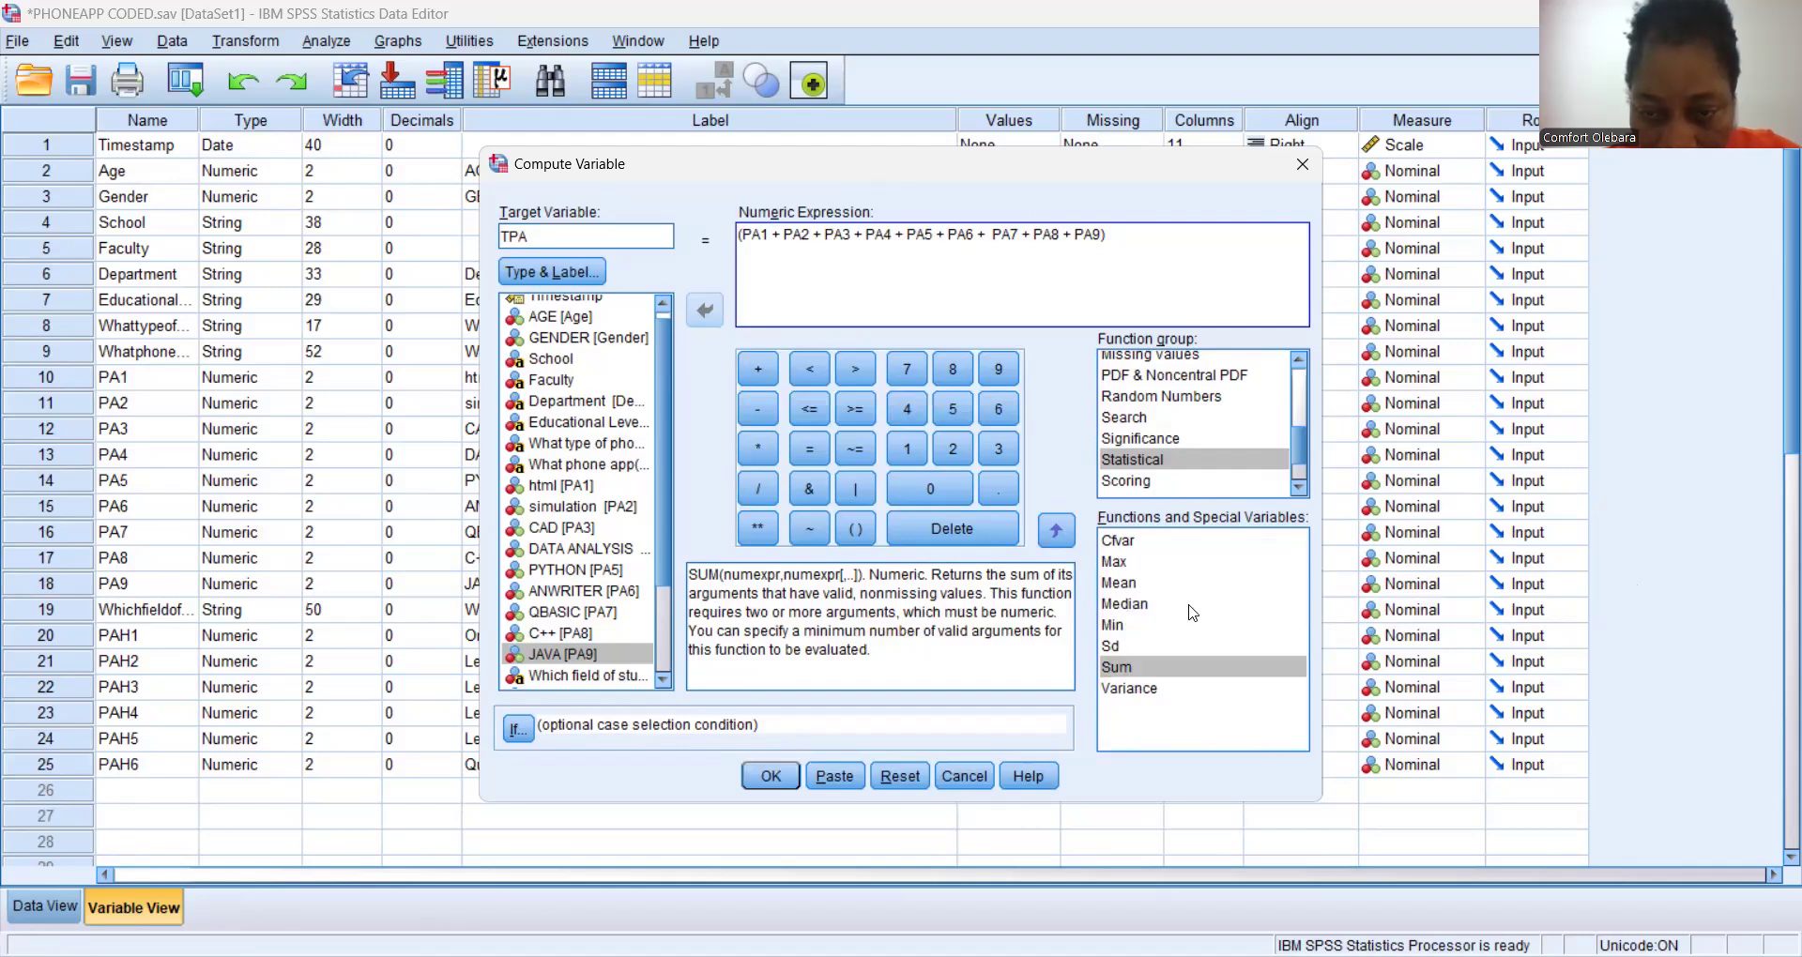
Insert the Sum function before PA1 and remove its placeholders and extra parentheses, so that SUM( ) directly encloses the PA1 to PA9 items.
double_click(1110, 668)
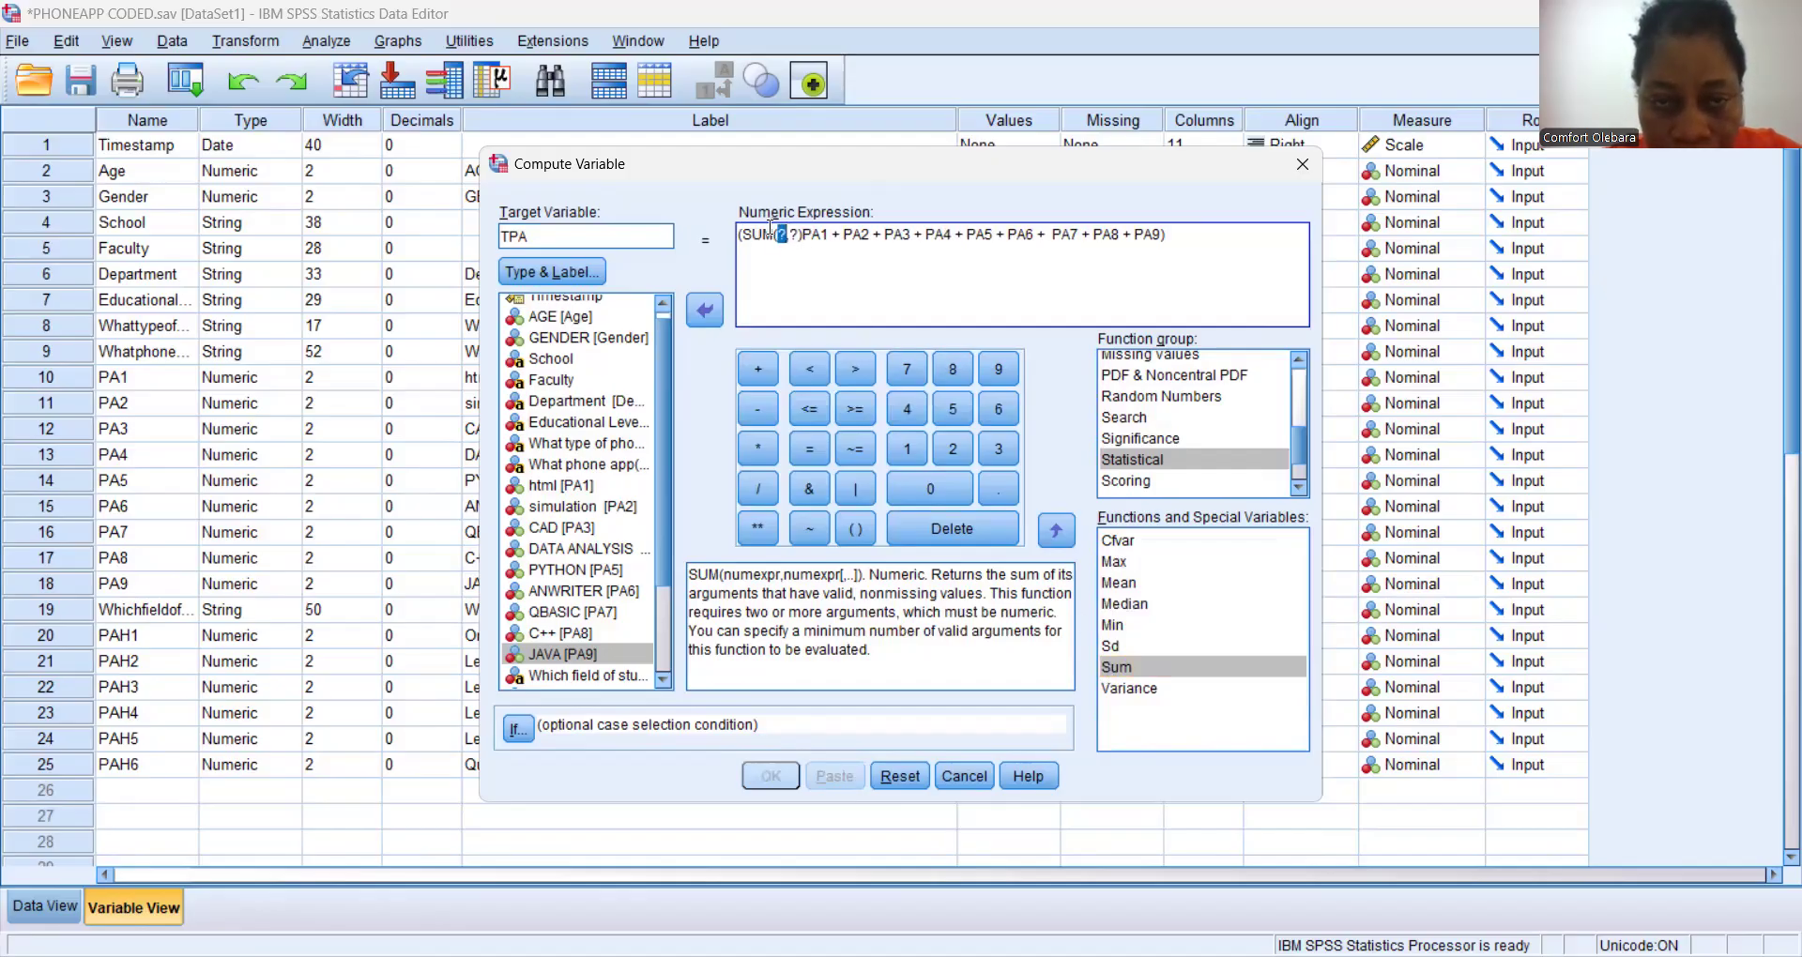
click(775, 237)
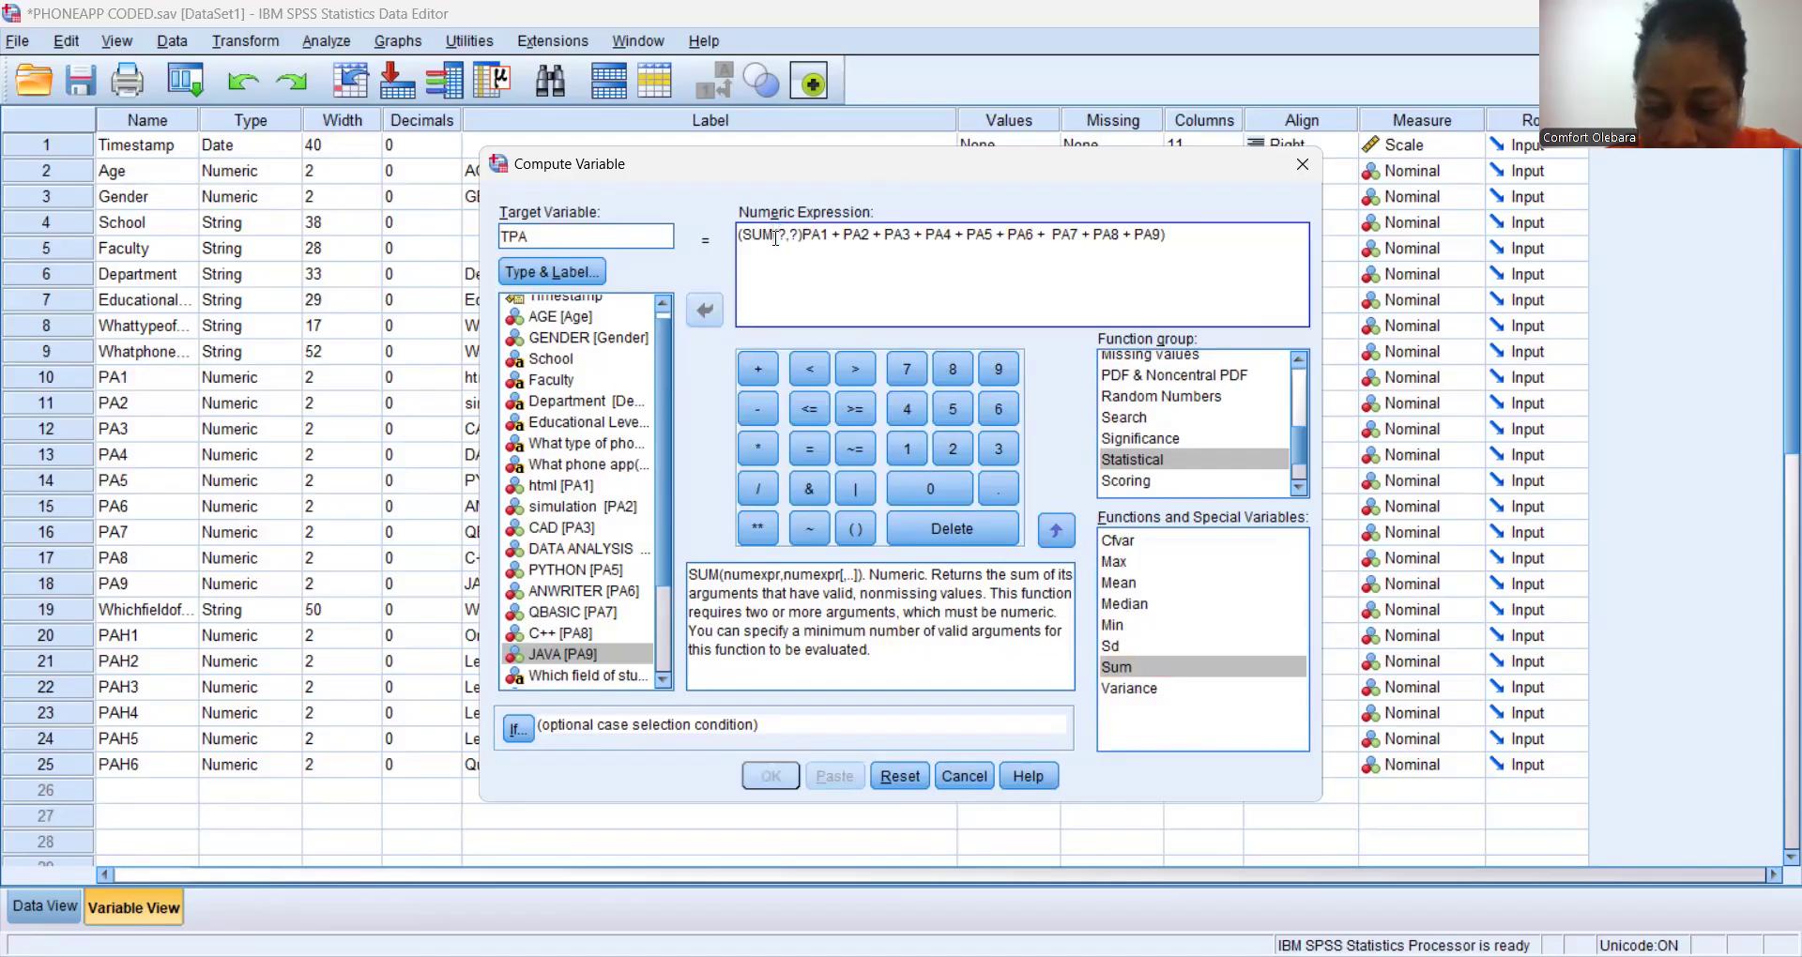
key(Delete)
key(Delete)
key(Delete)
key(Delete)
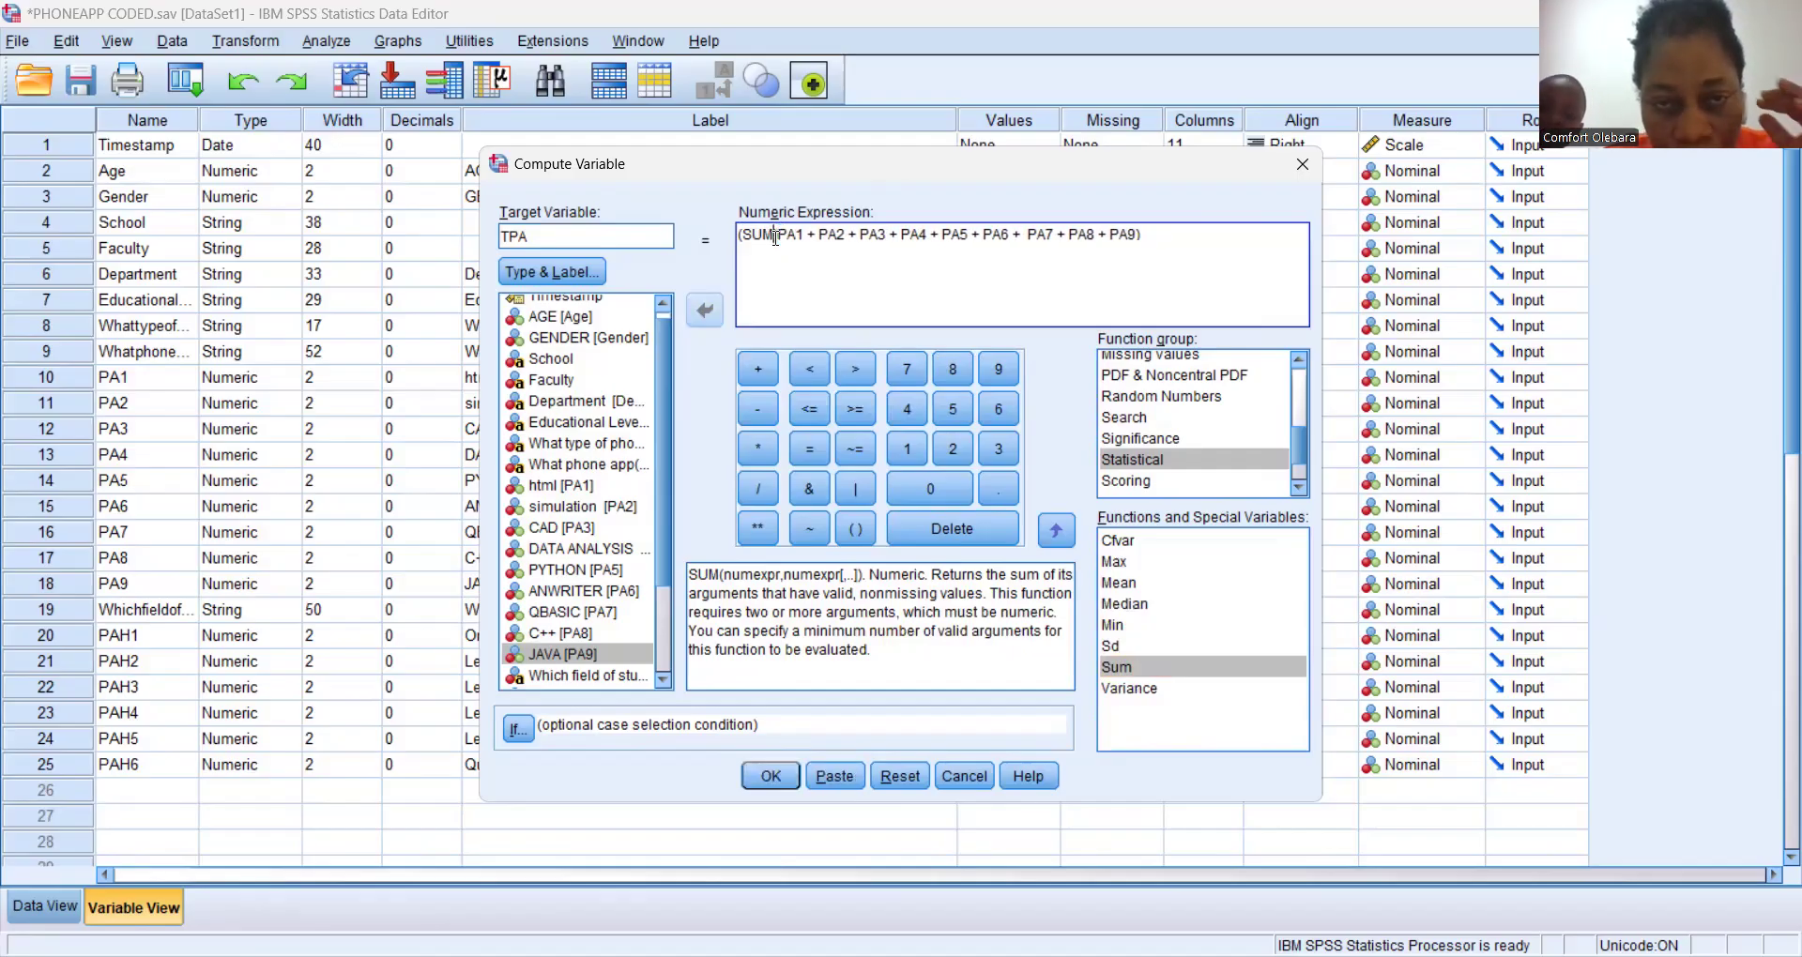
key(BackSpace)
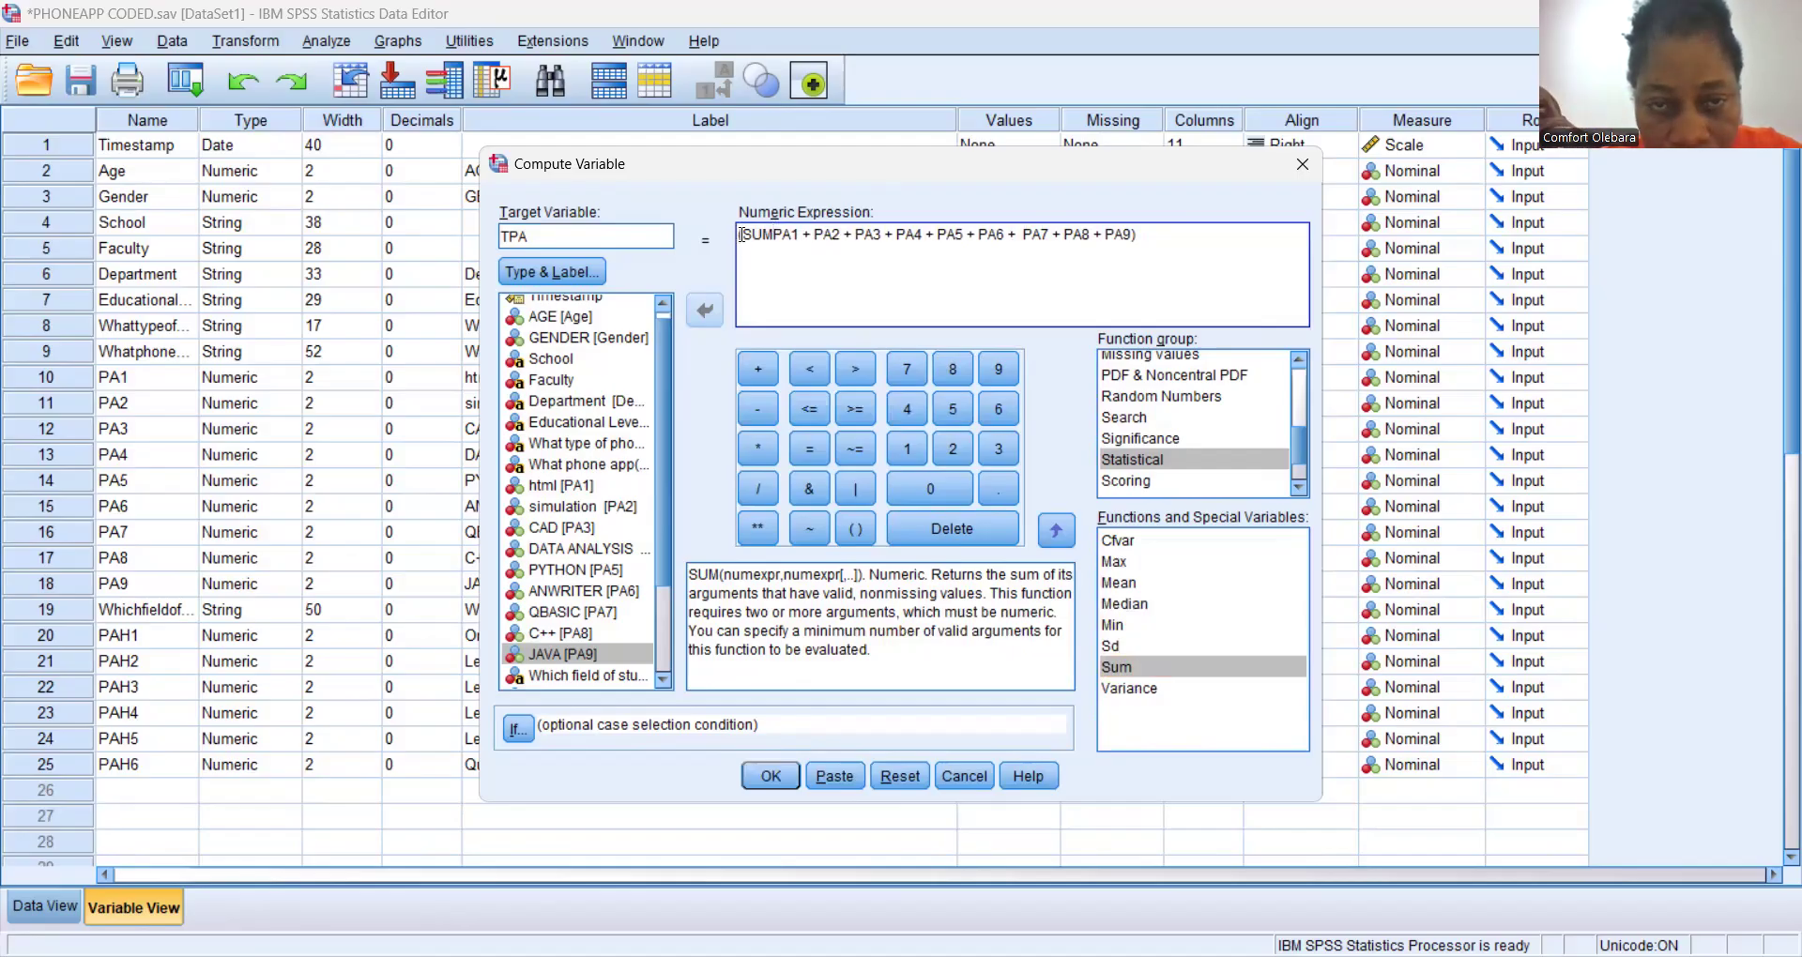
key(BackSpace)
key(Right)
key(Right)
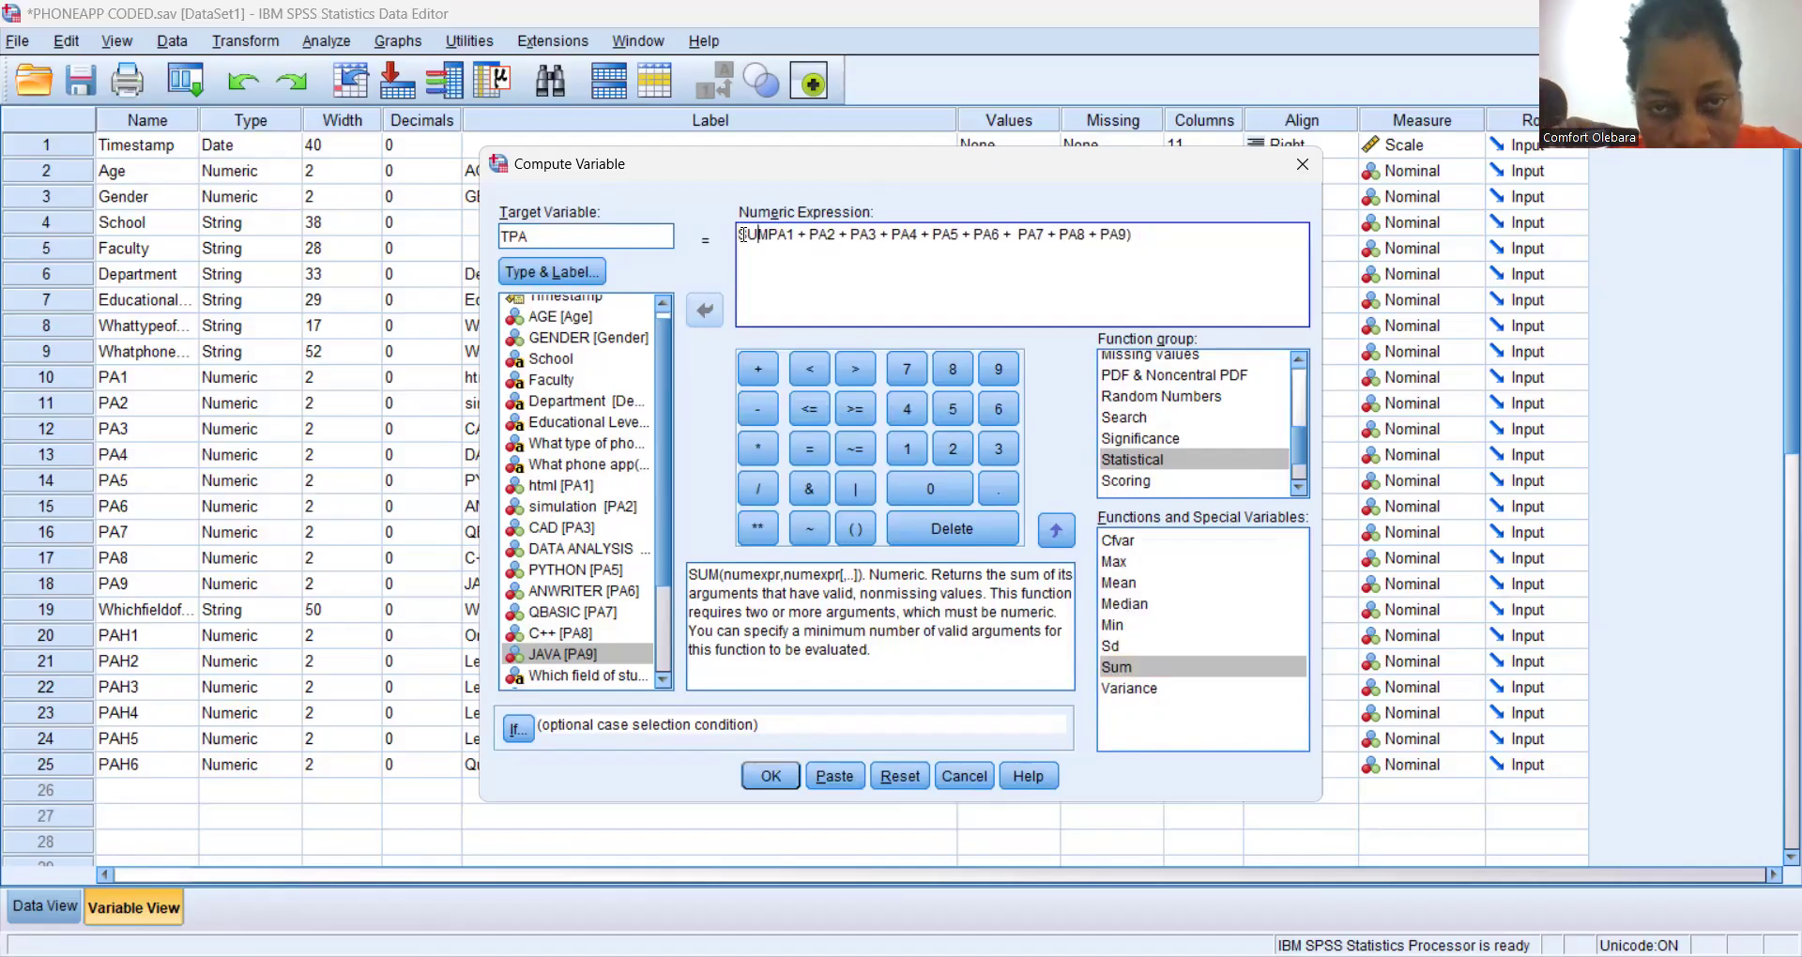
text(()
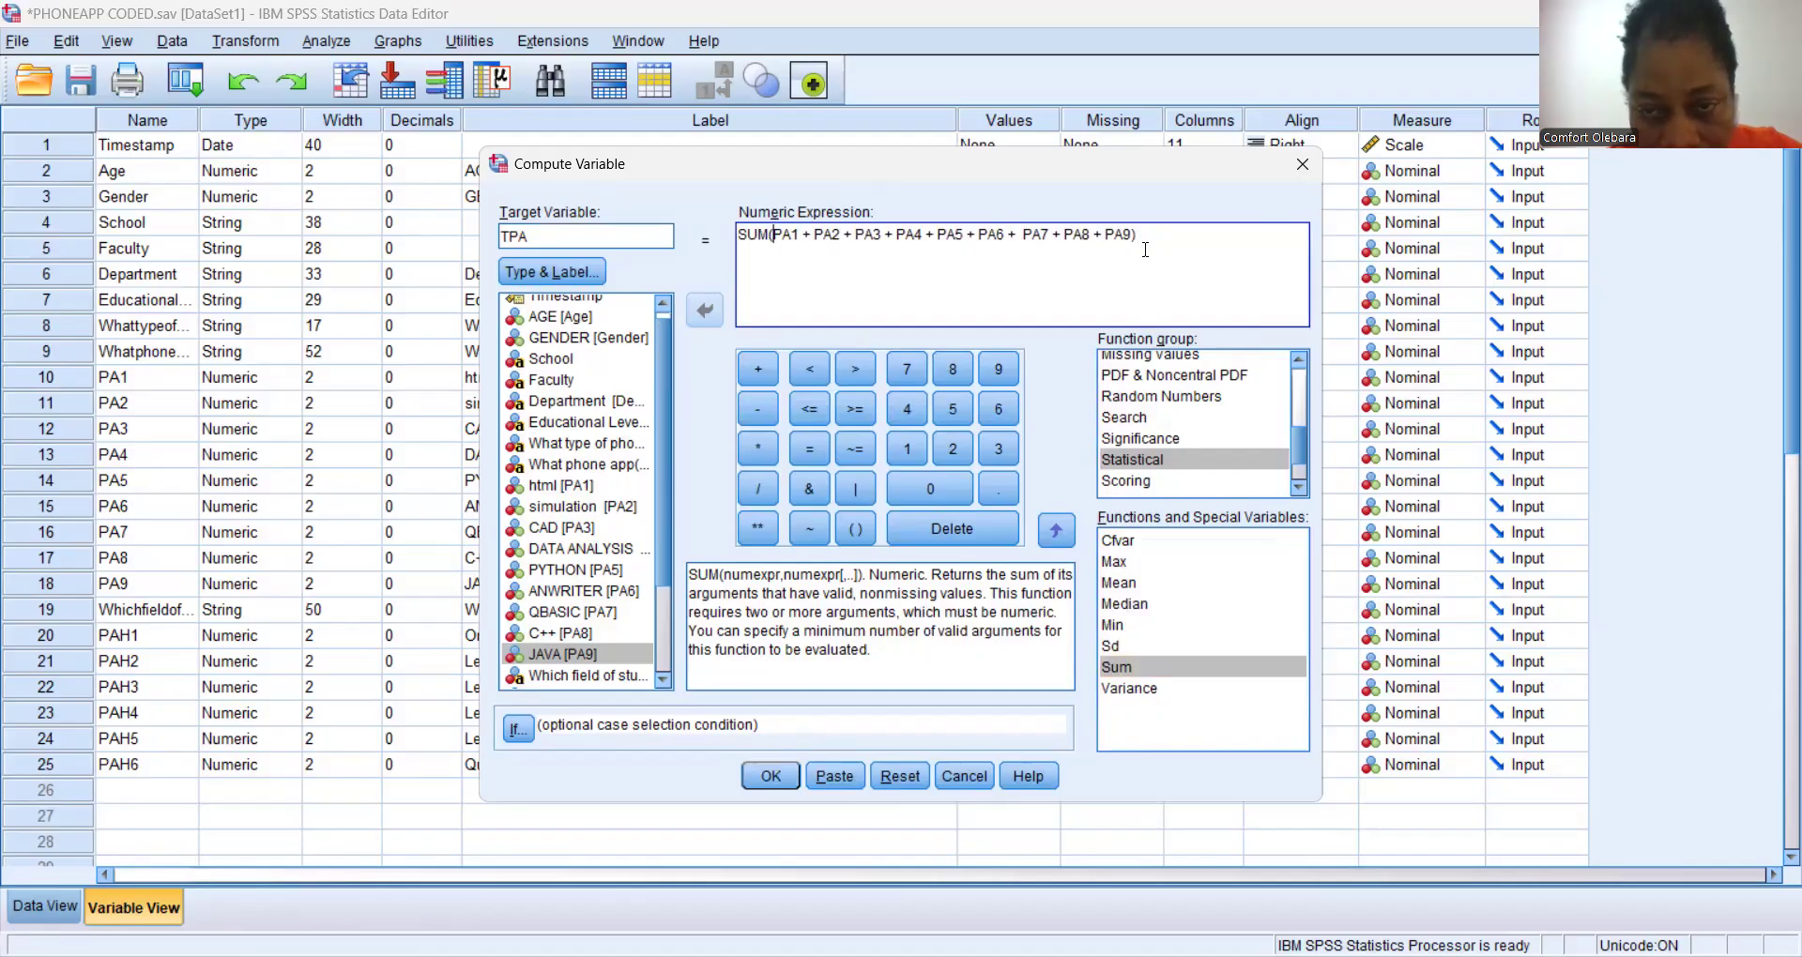
Insert the Sum function again before PA1 and remove the closing parenthesis after PA9.
double_click(1127, 668)
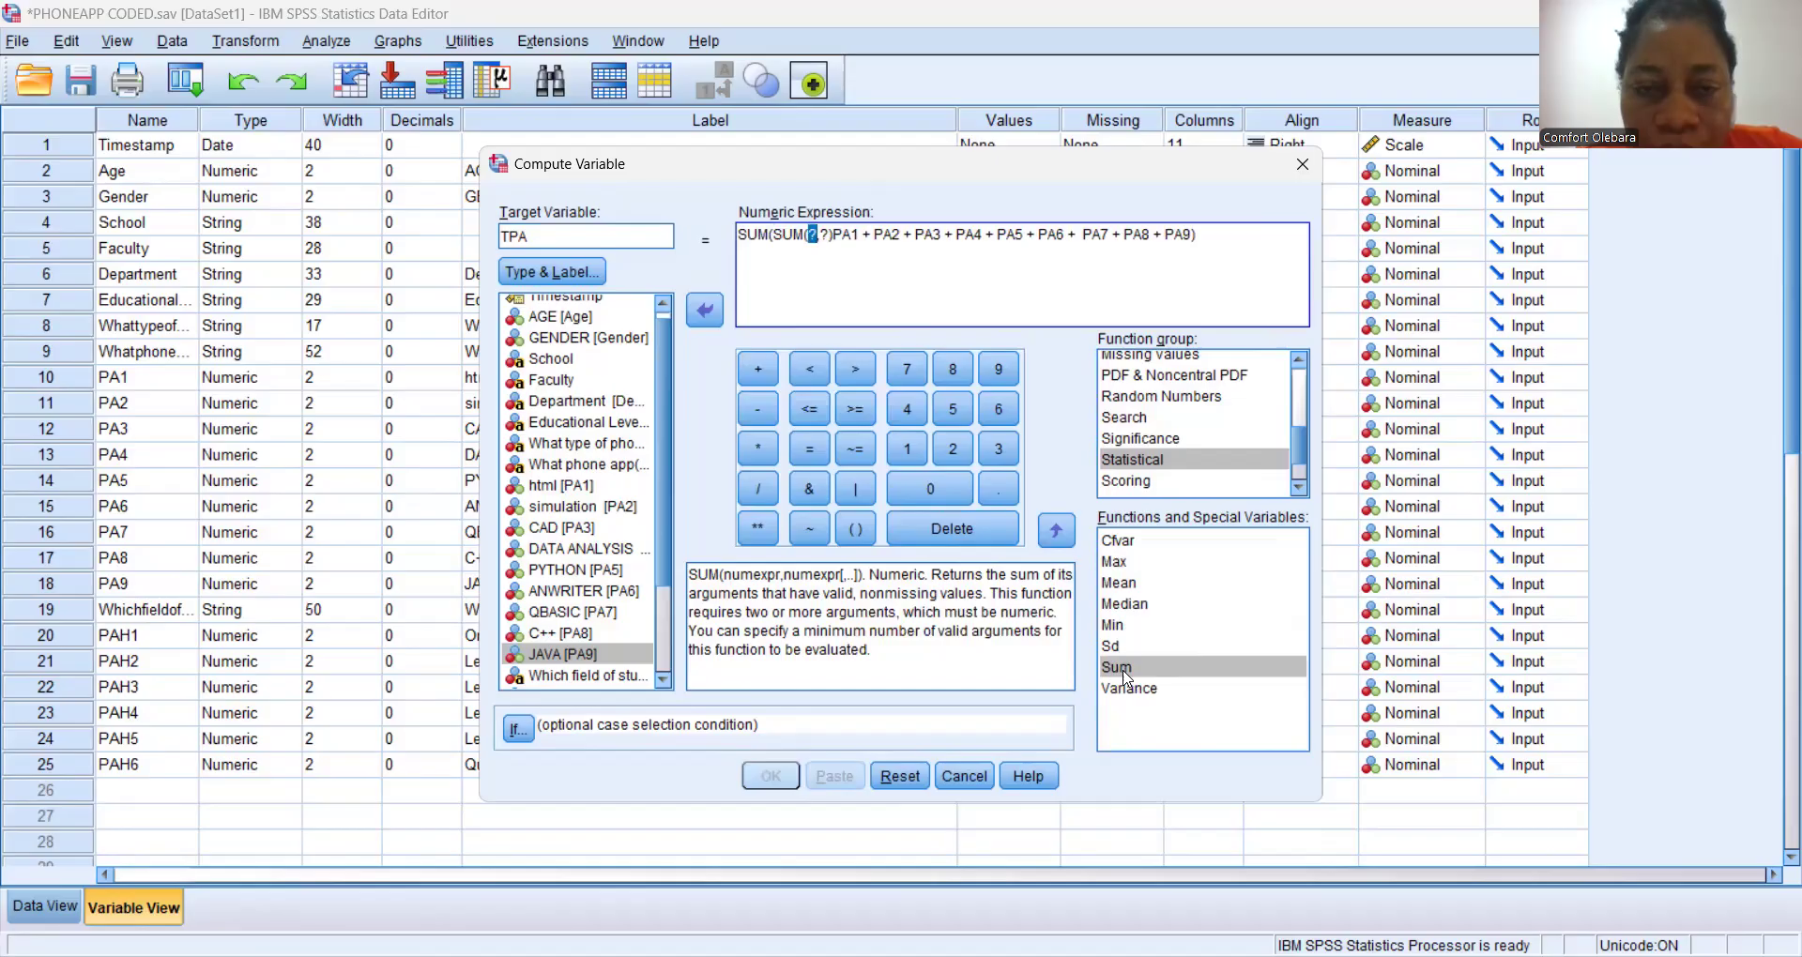
click(1203, 241)
key(BackSpace)
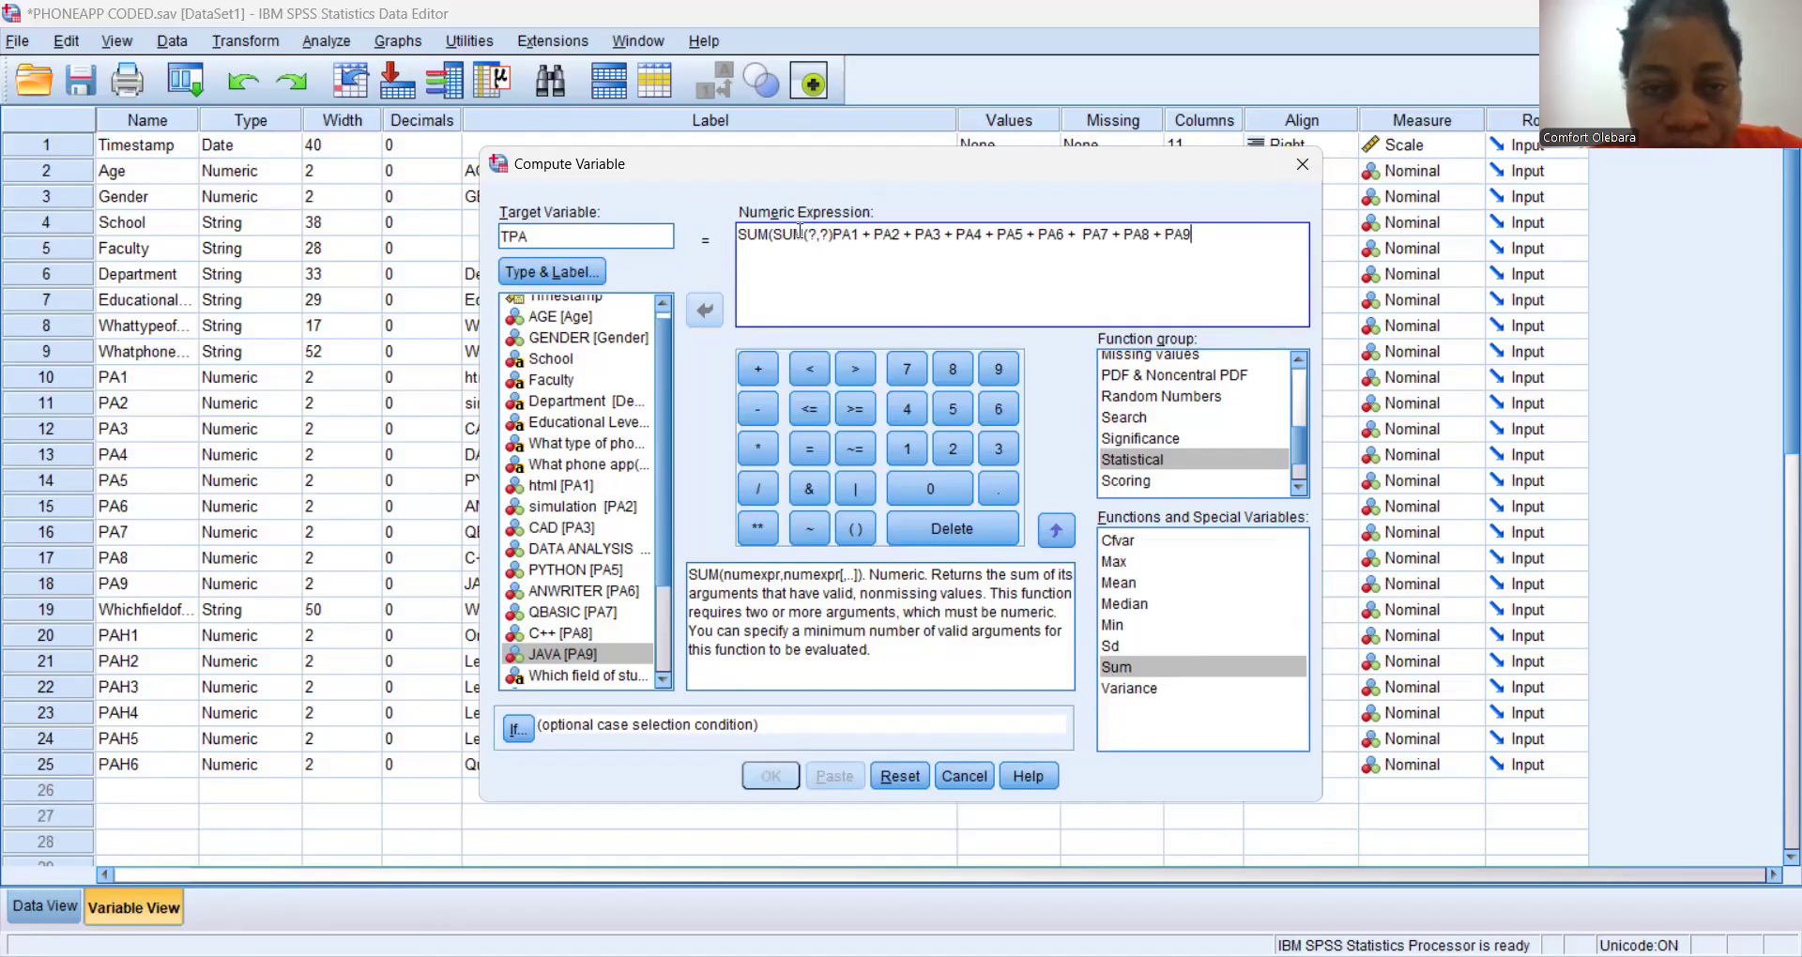
Delete the duplicate SUM( and the placeholder arguments so the expression starts with SUM(PA1.
click(771, 234)
key(BackSpace)
key(BackSpace)
key(BackSpace)
key(BackSpace)
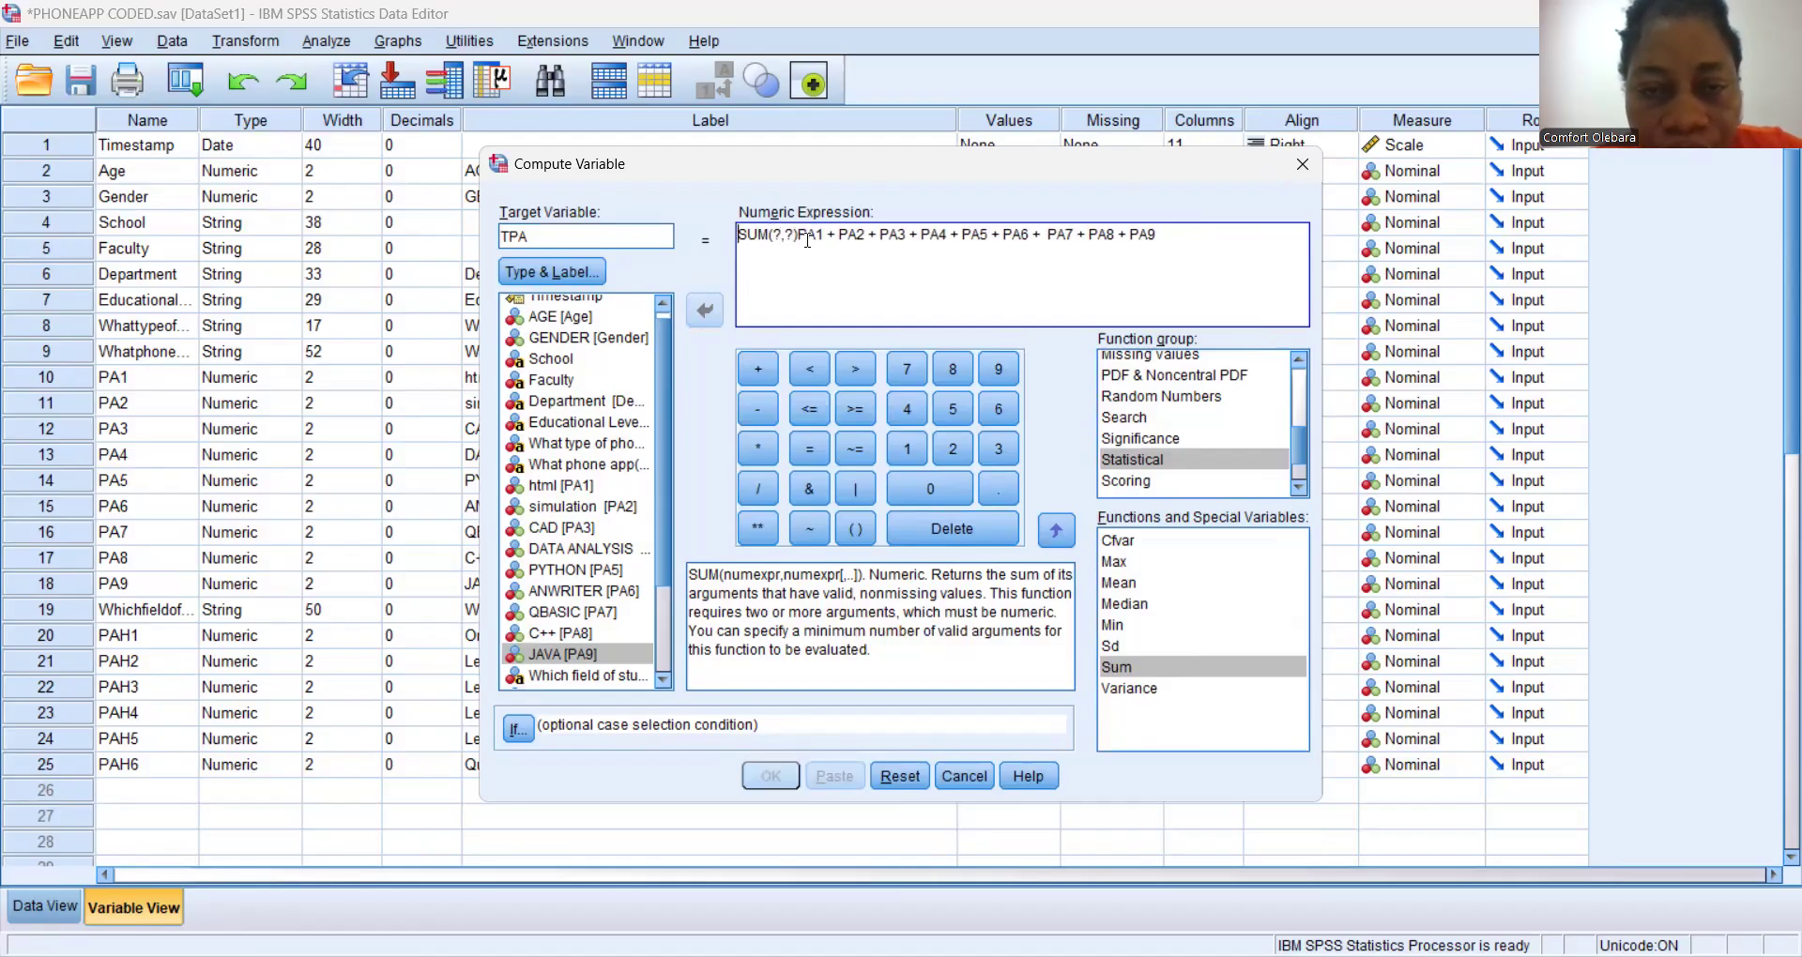
key(BackSpace)
key(BackSpace)
key(BackSpace)
key(BackSpace)
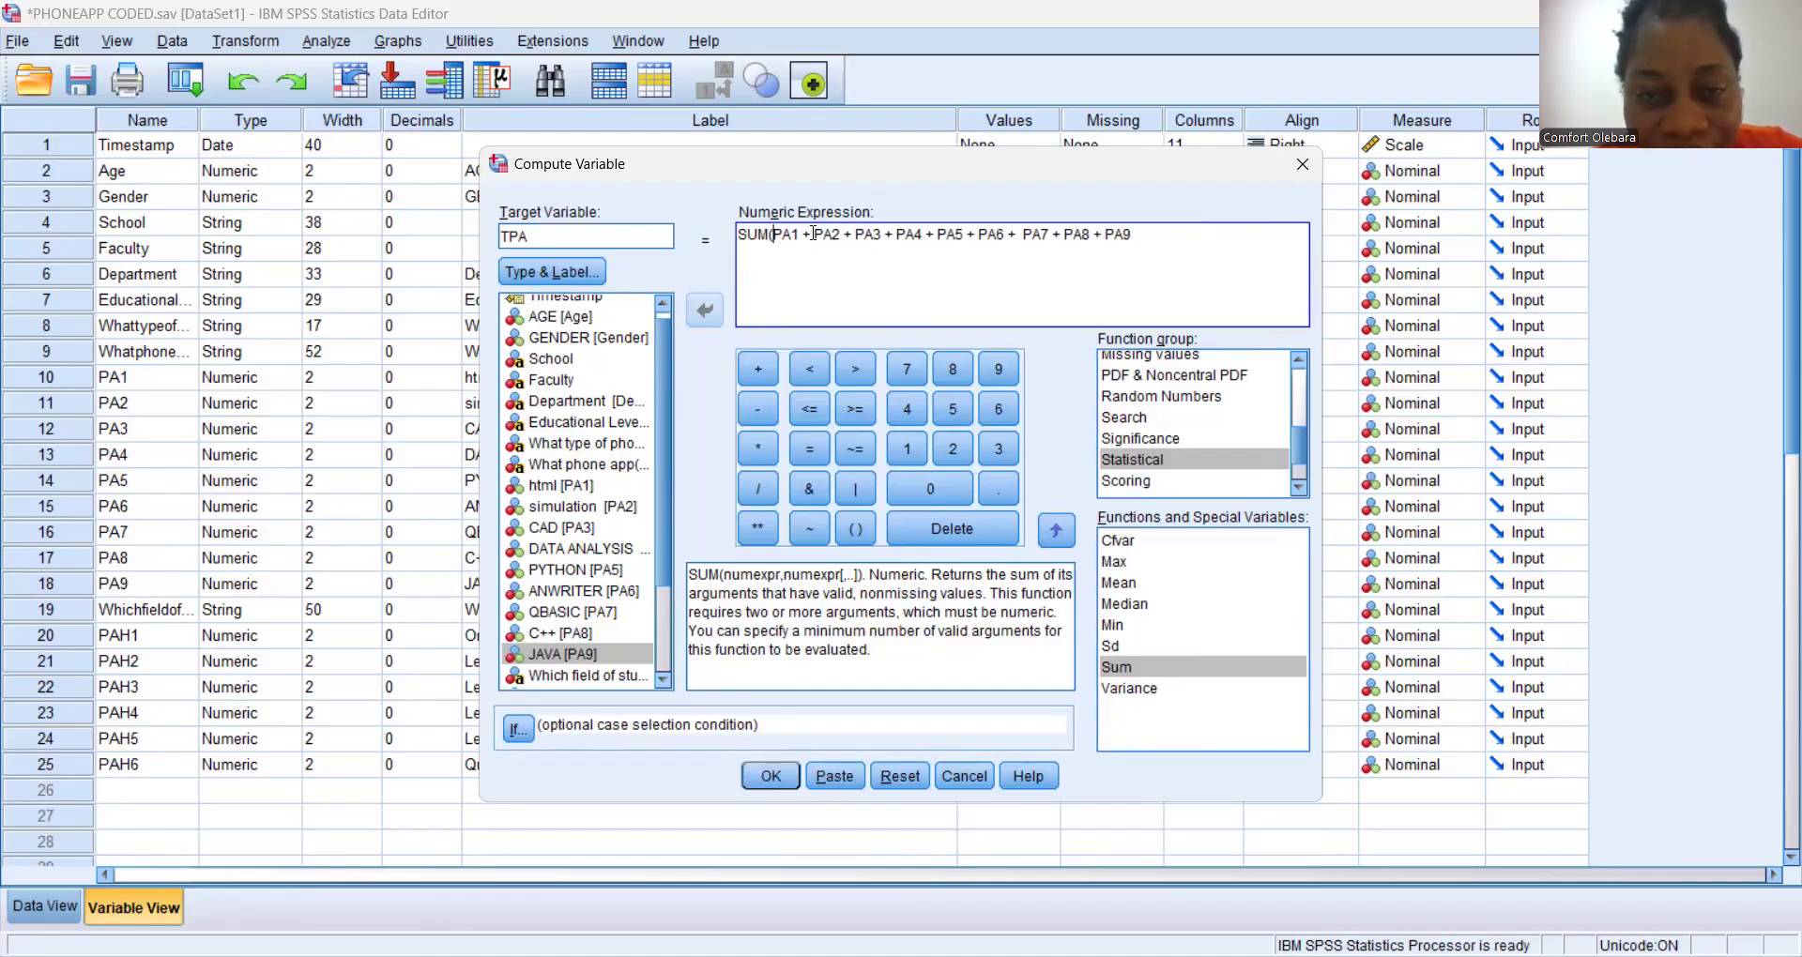
Replace the plus signs after PA1 and PA2 in the SUM expression with commas.
click(813, 234)
key(BackSpace)
key(BackSpace)
text(,)
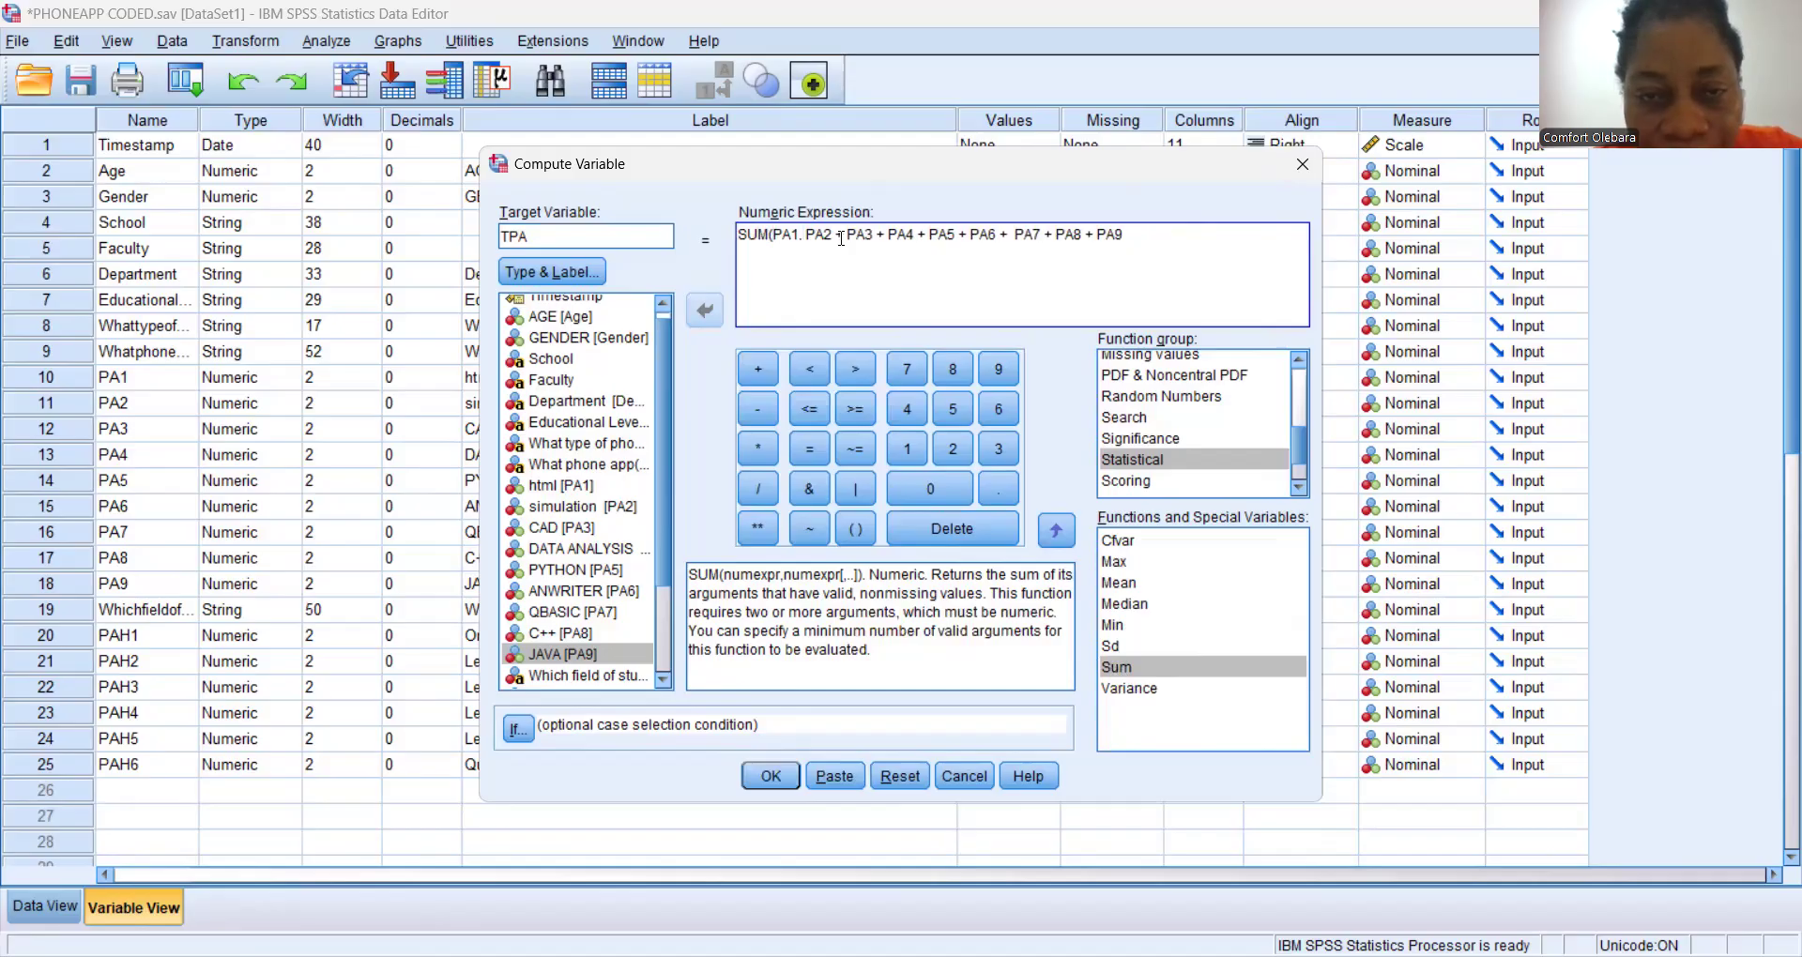
click(841, 234)
key(BackSpace)
key(BackSpace)
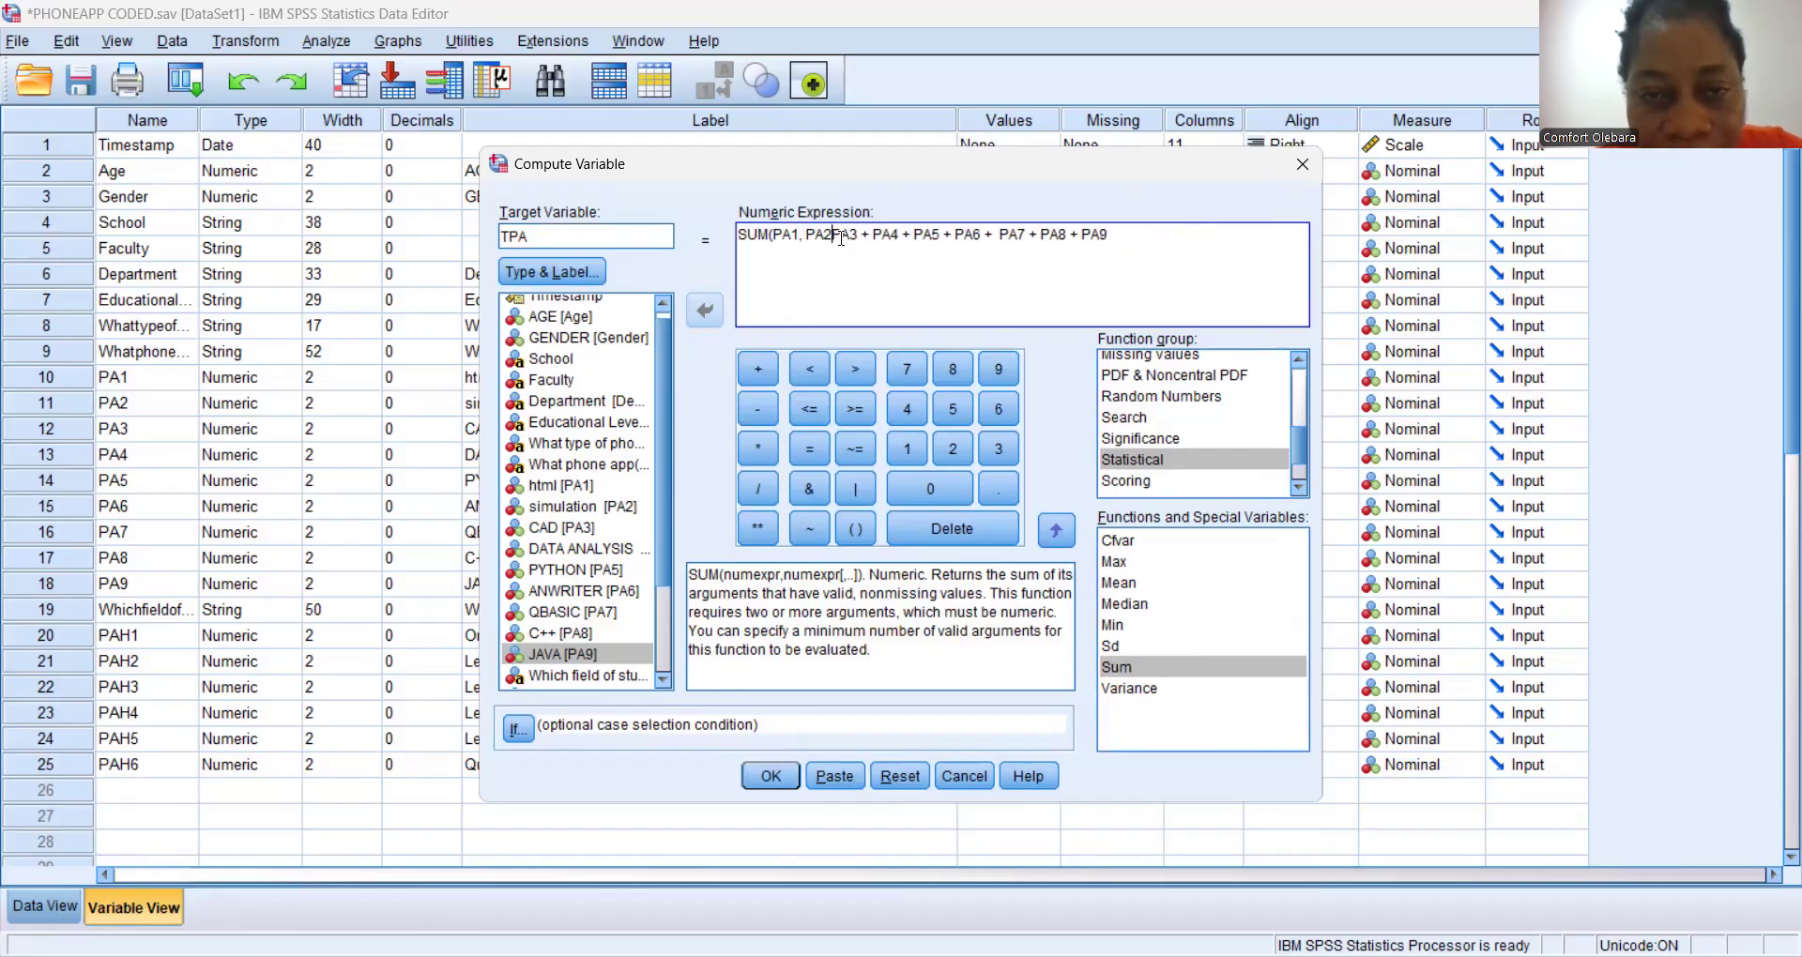
text(M,)
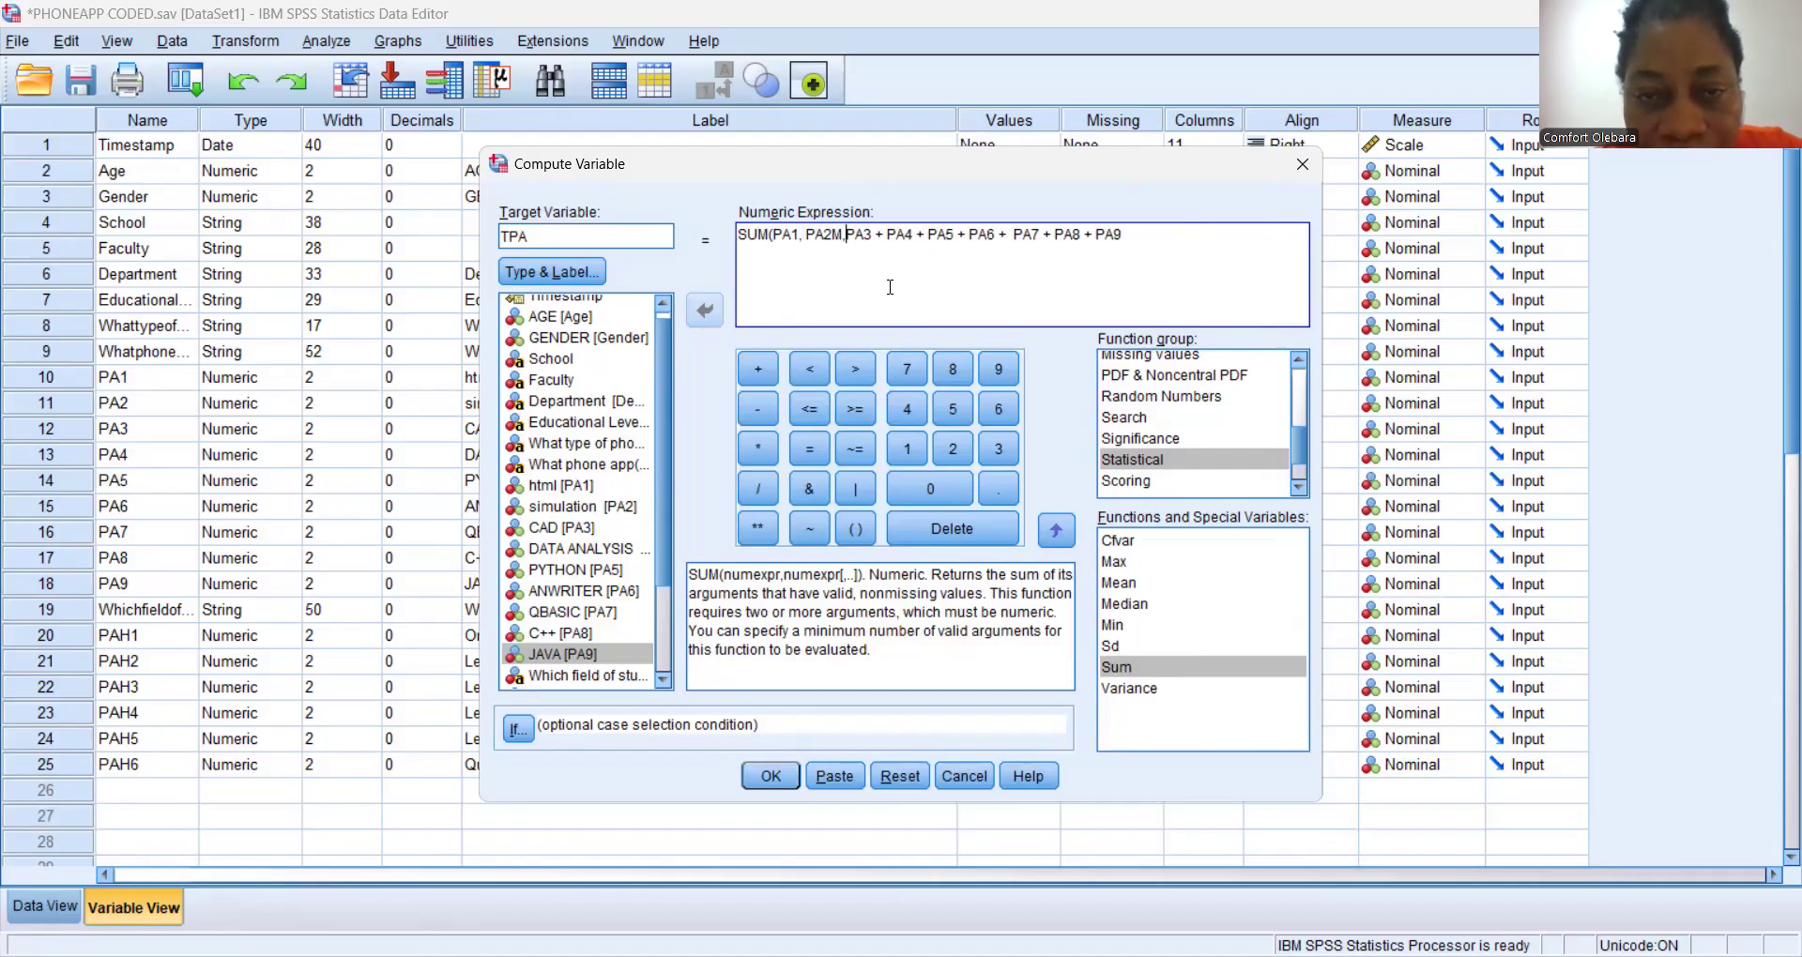
key(BackSpace)
key(BackSpace)
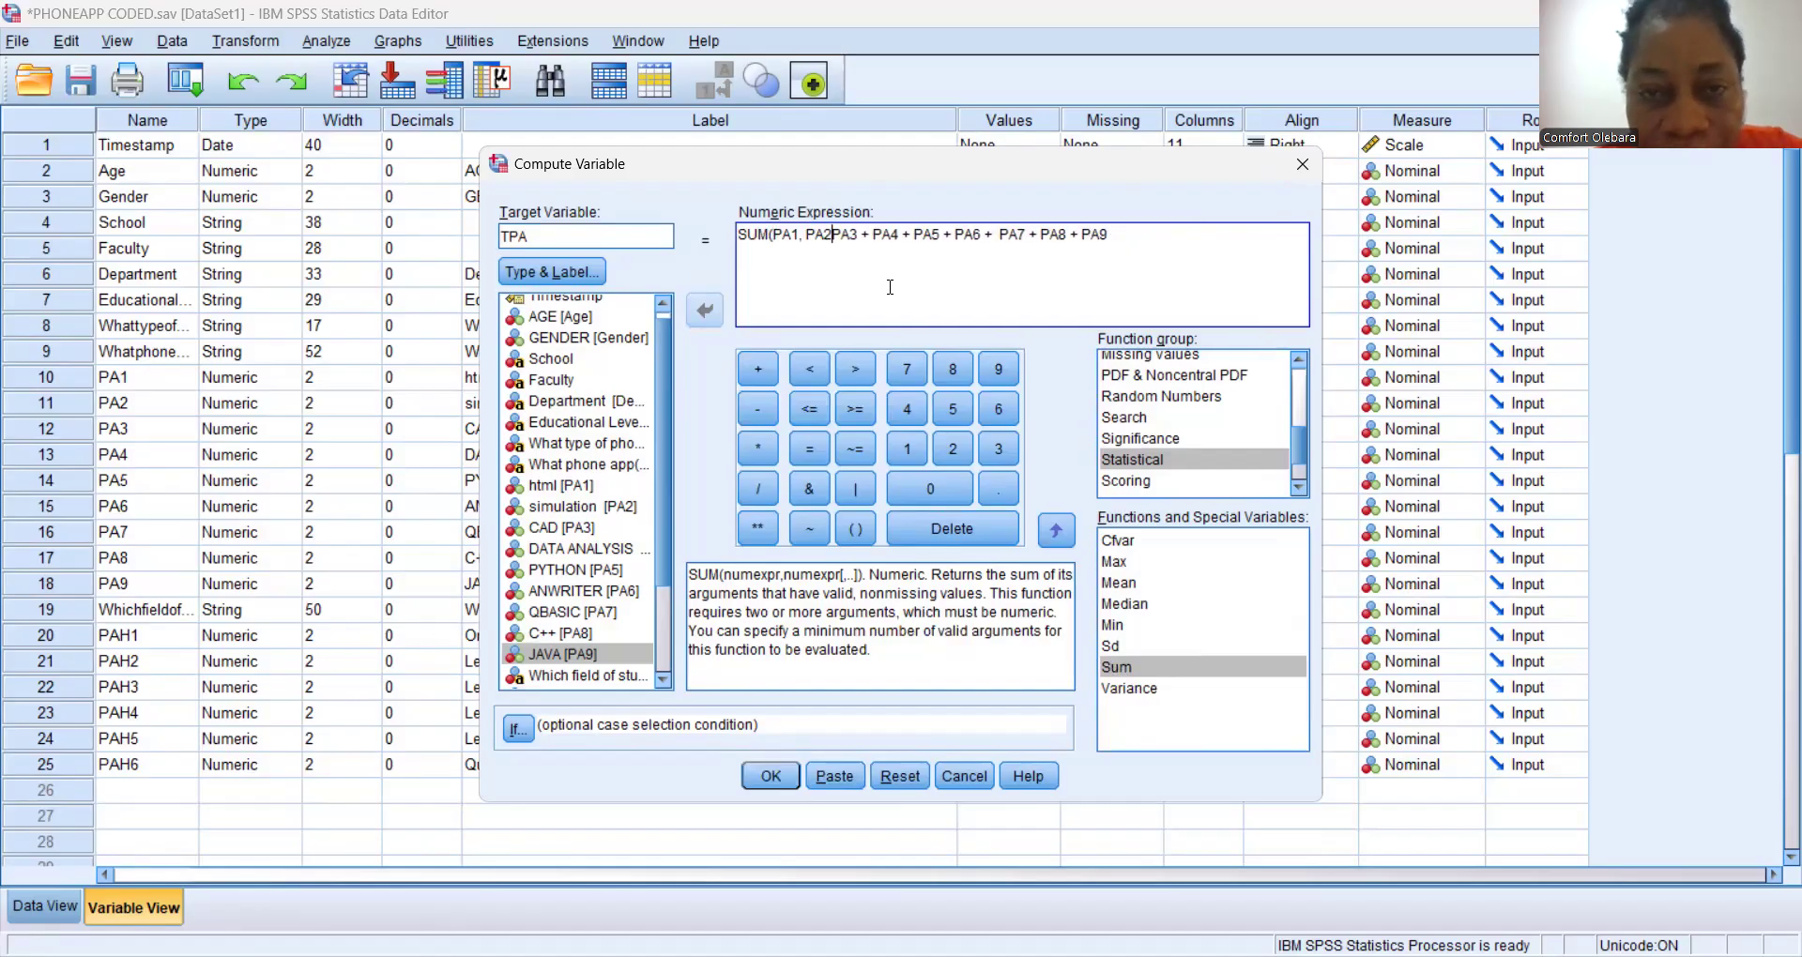
text(.)
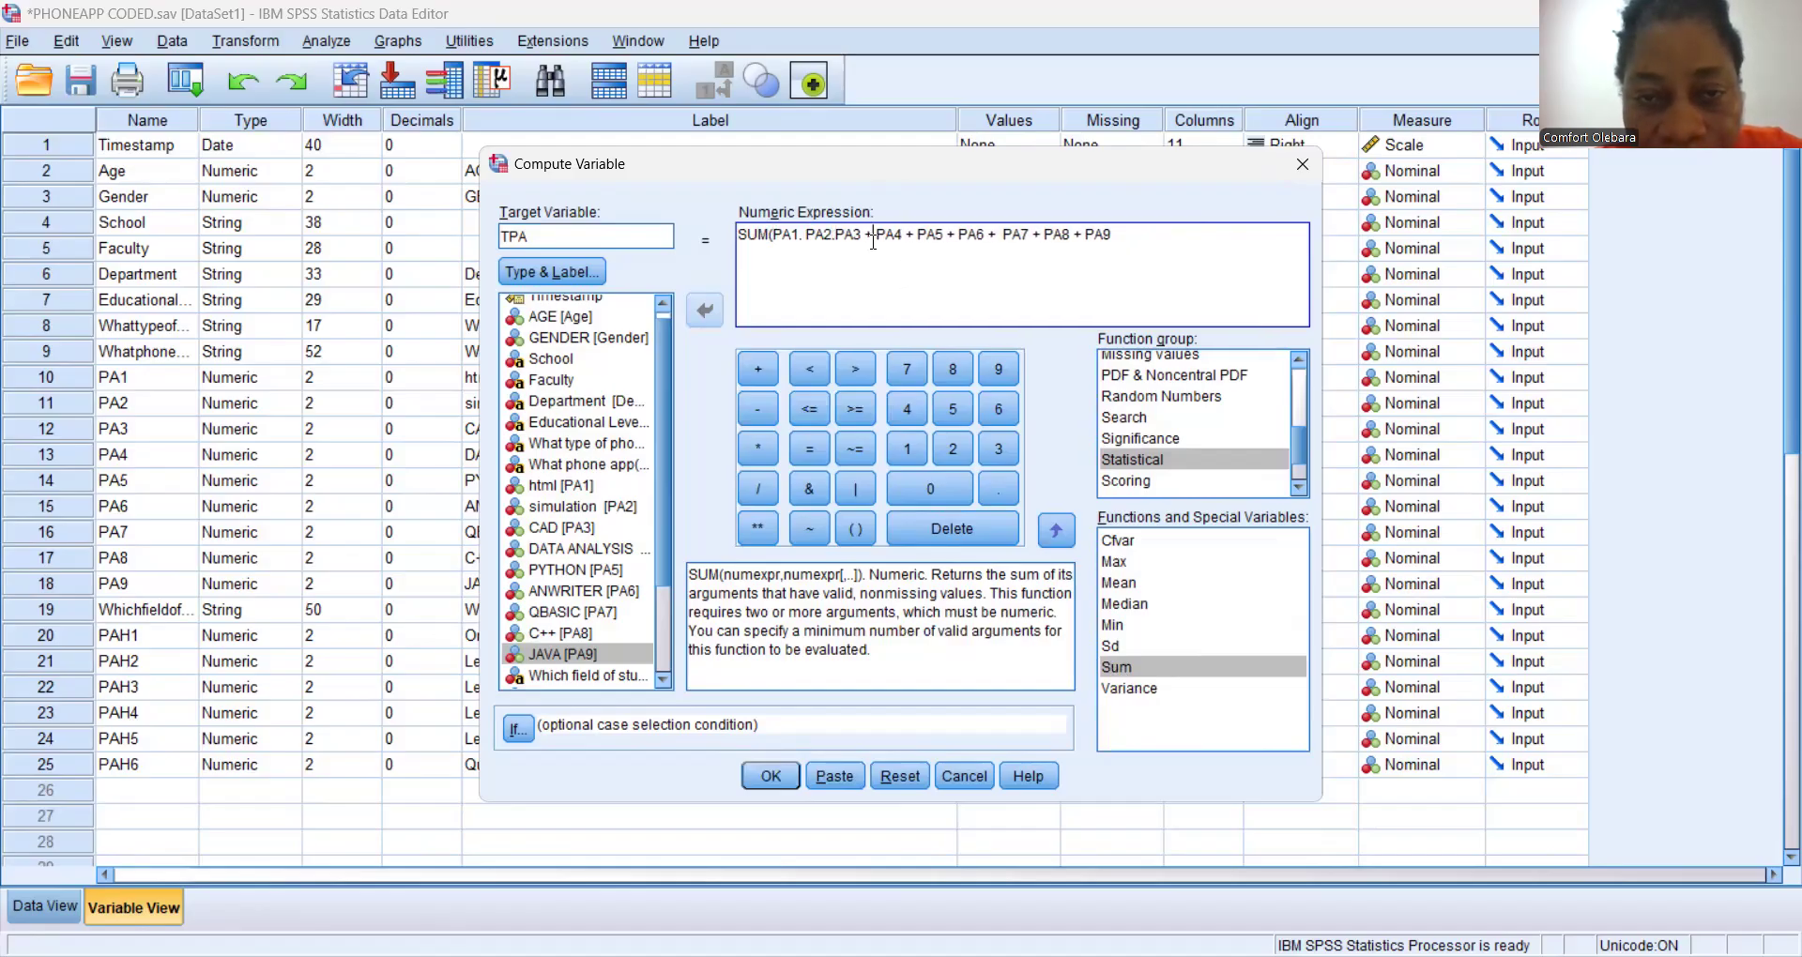
Replace the plus signs after PA3 and PA4 with commas, leaving no spaces between these items.
click(872, 242)
key(BackSpace)
key(BackSpace)
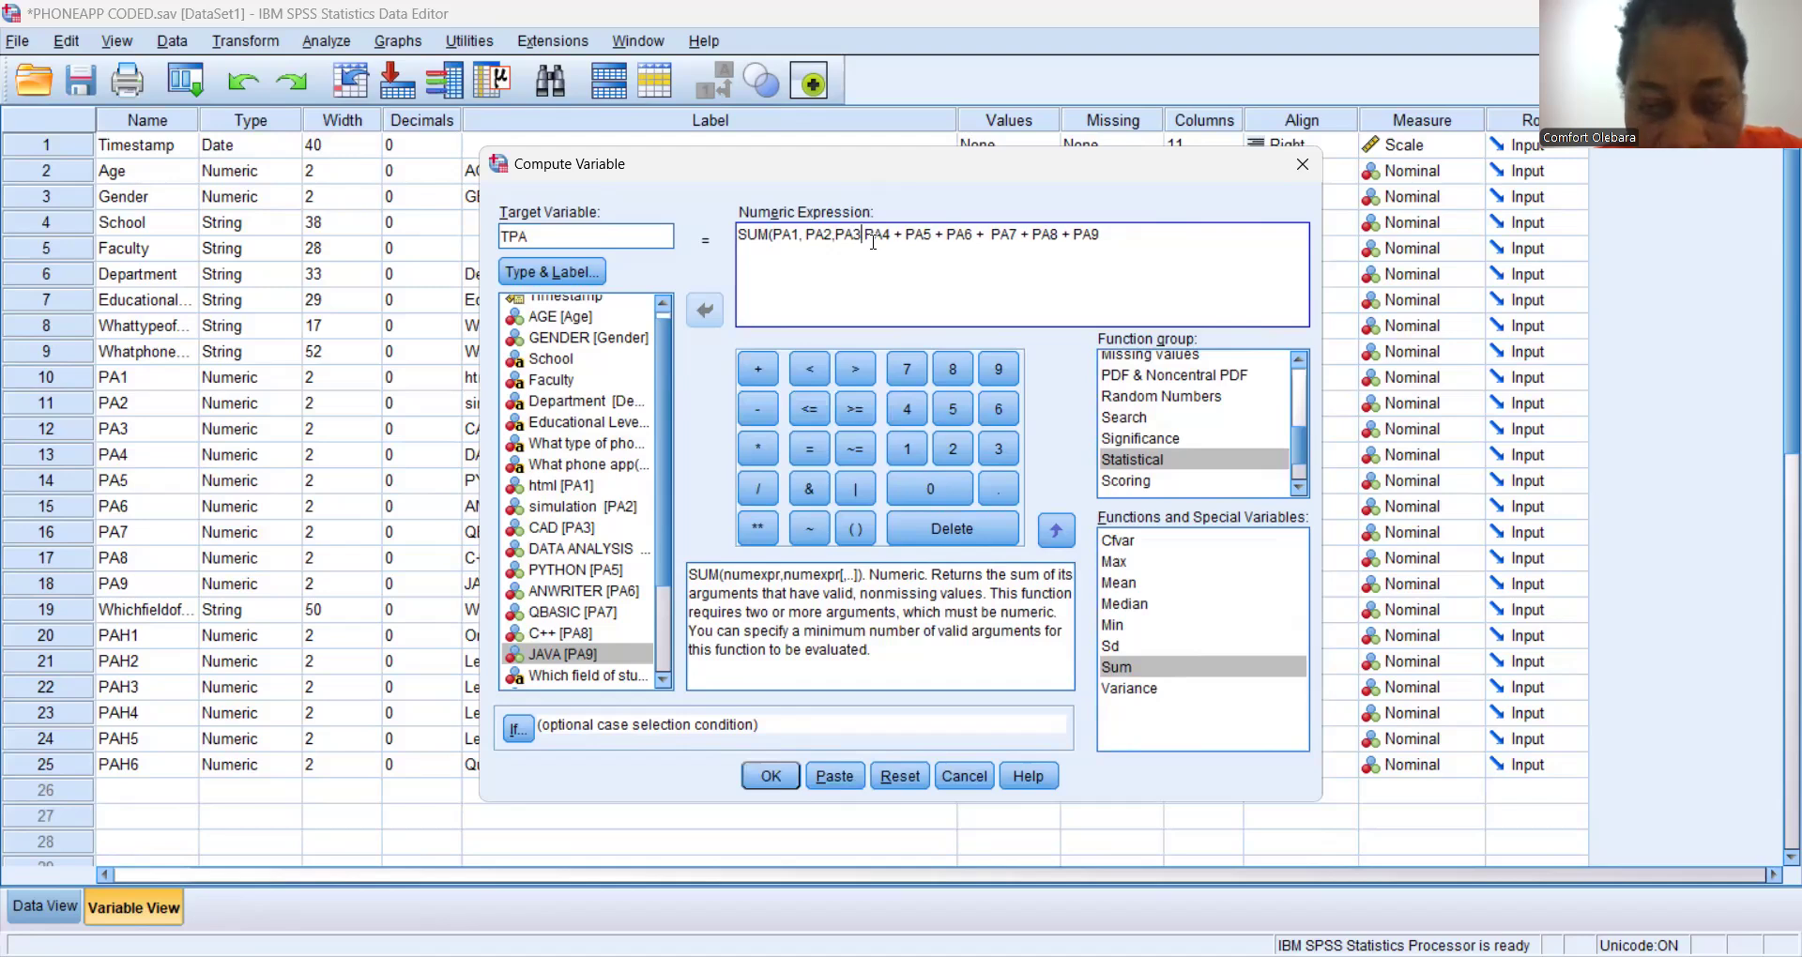
text(,)
key(BackSpace)
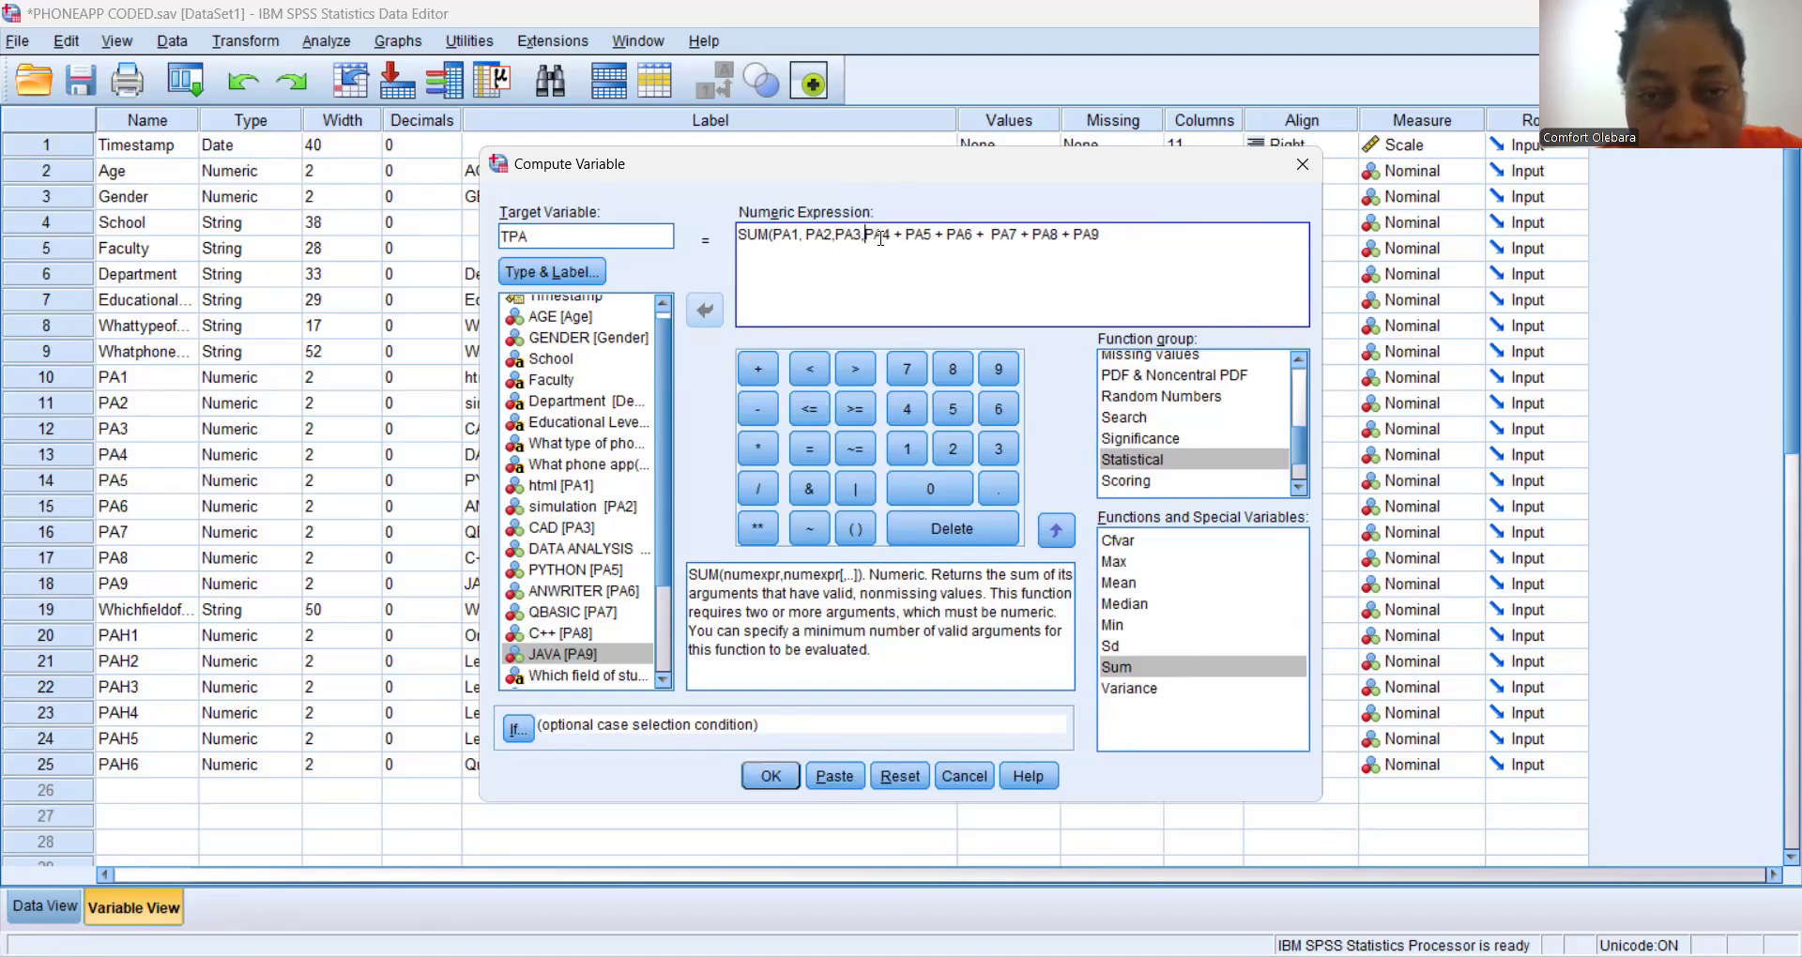
click(910, 233)
key(BackSpace)
key(BackSpace)
key(BackSpace)
text(,)
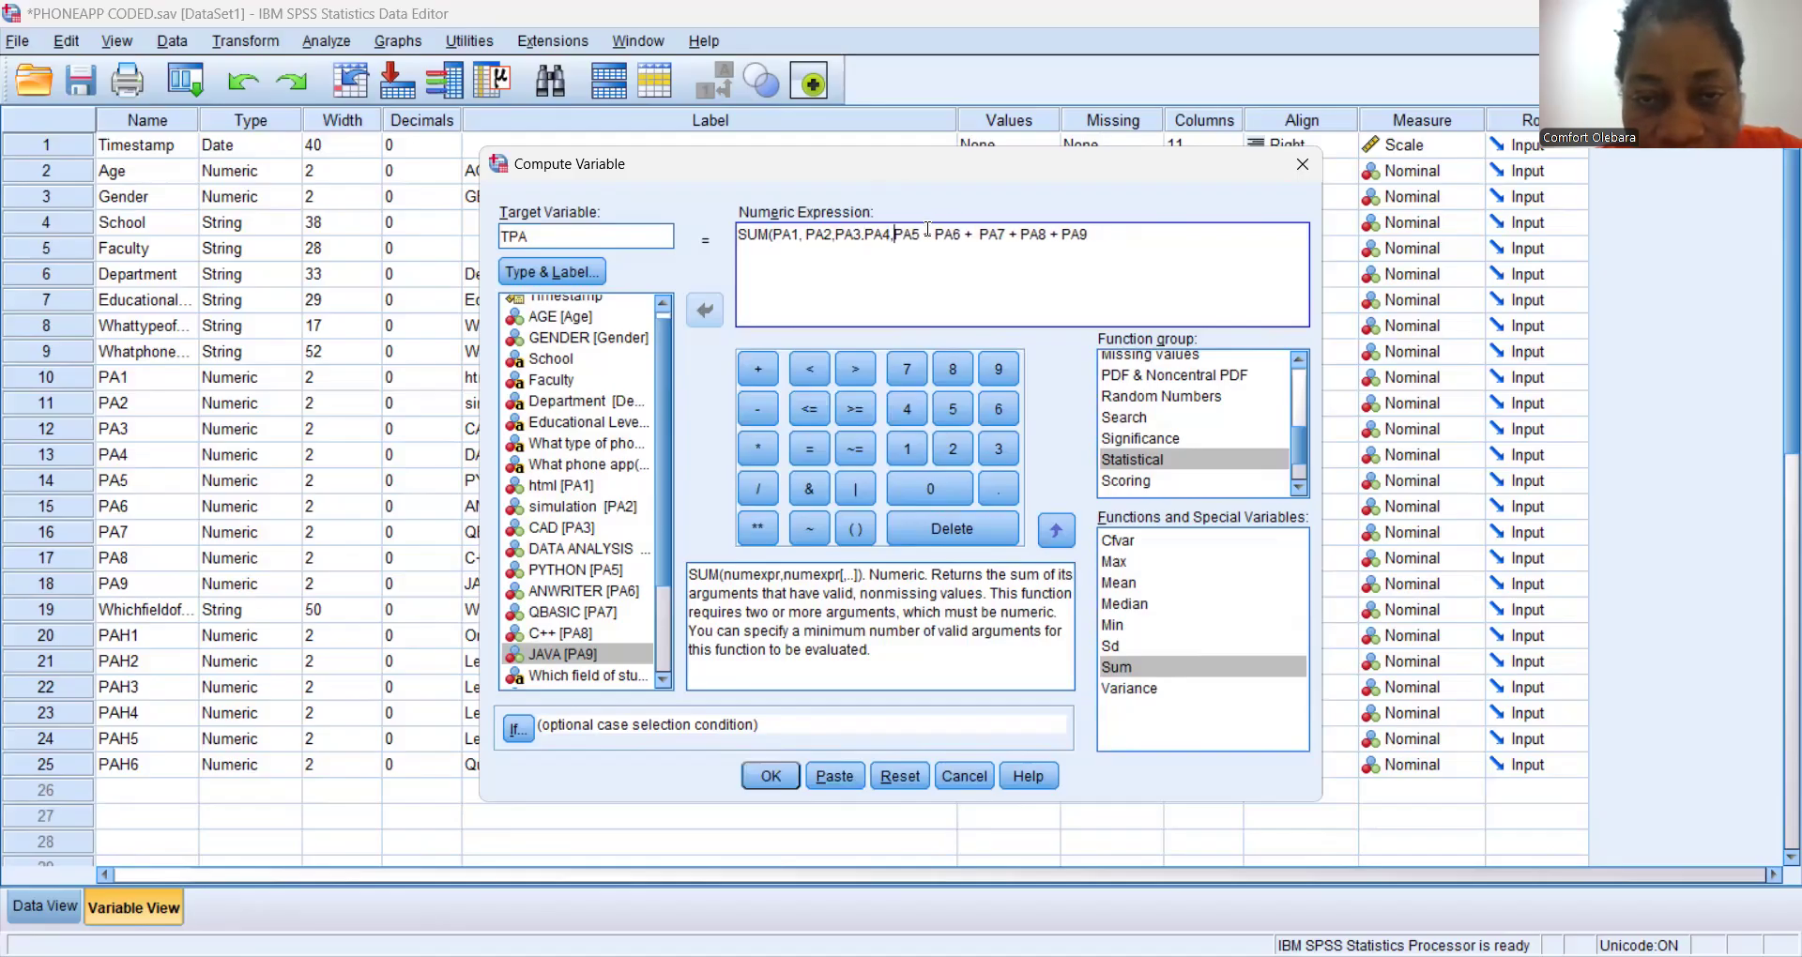
Replace the plus signs after PA5 and PA6 with commas and remove the surrounding spaces.
click(931, 241)
key(BackSpace)
key(BackSpace)
key(BackSpace)
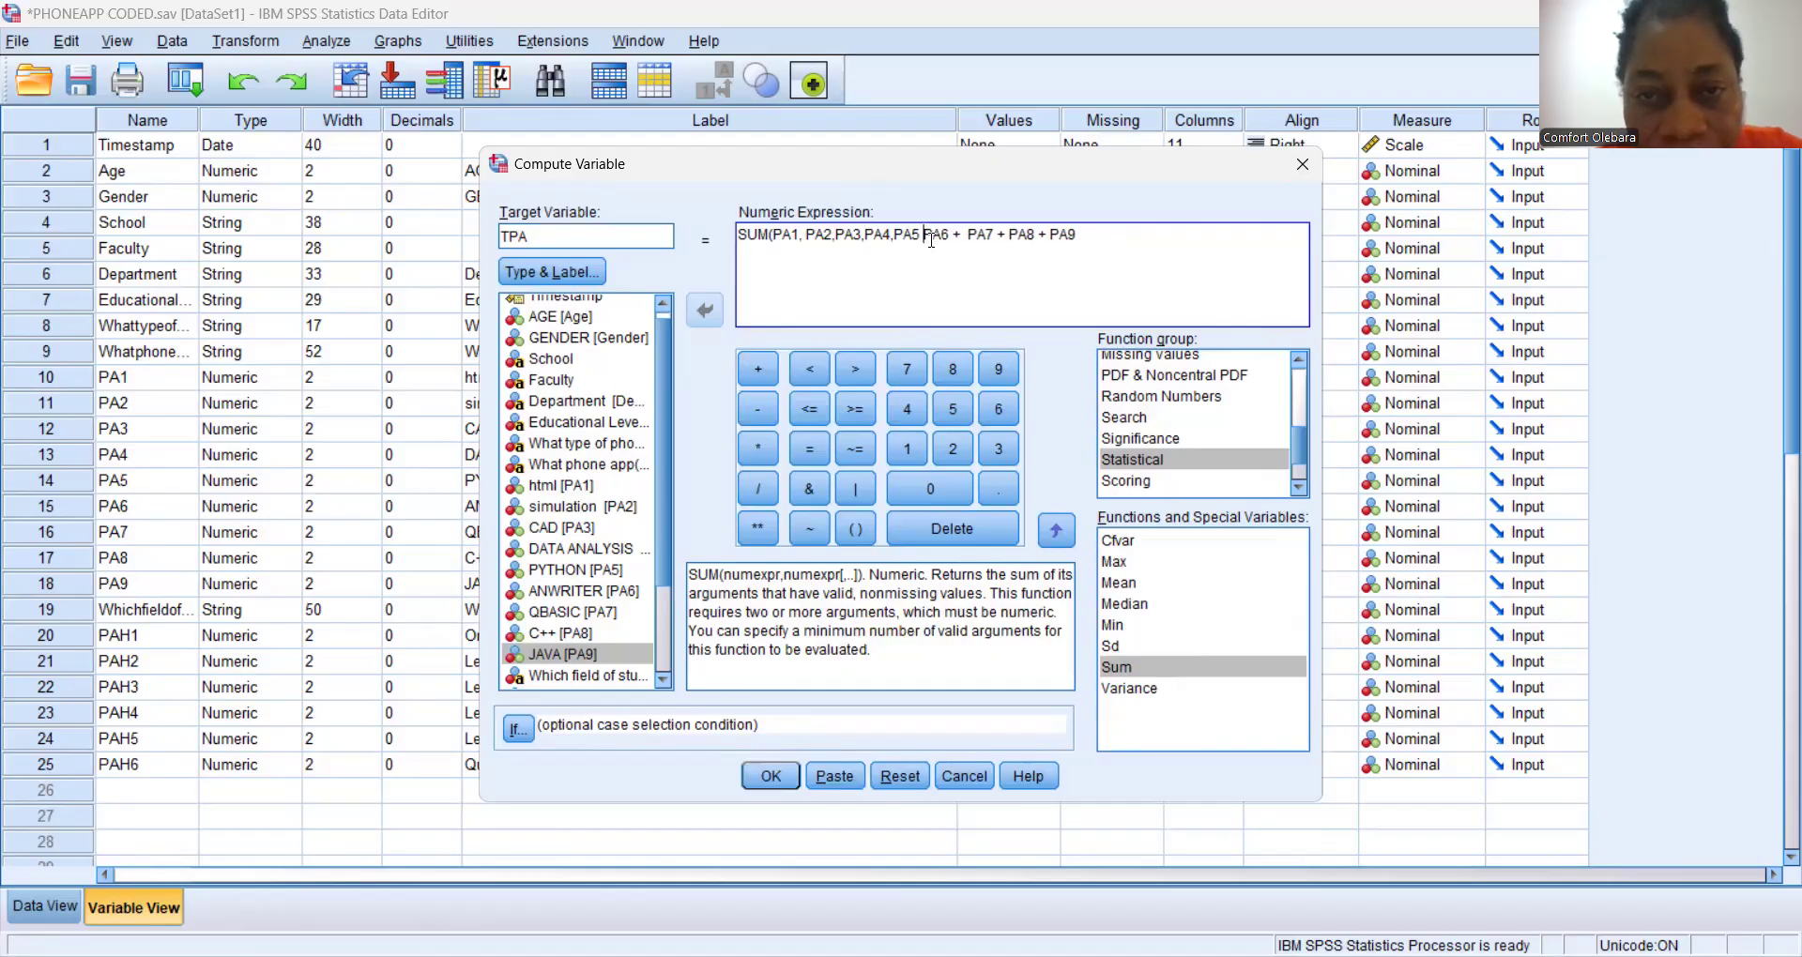
text(,)
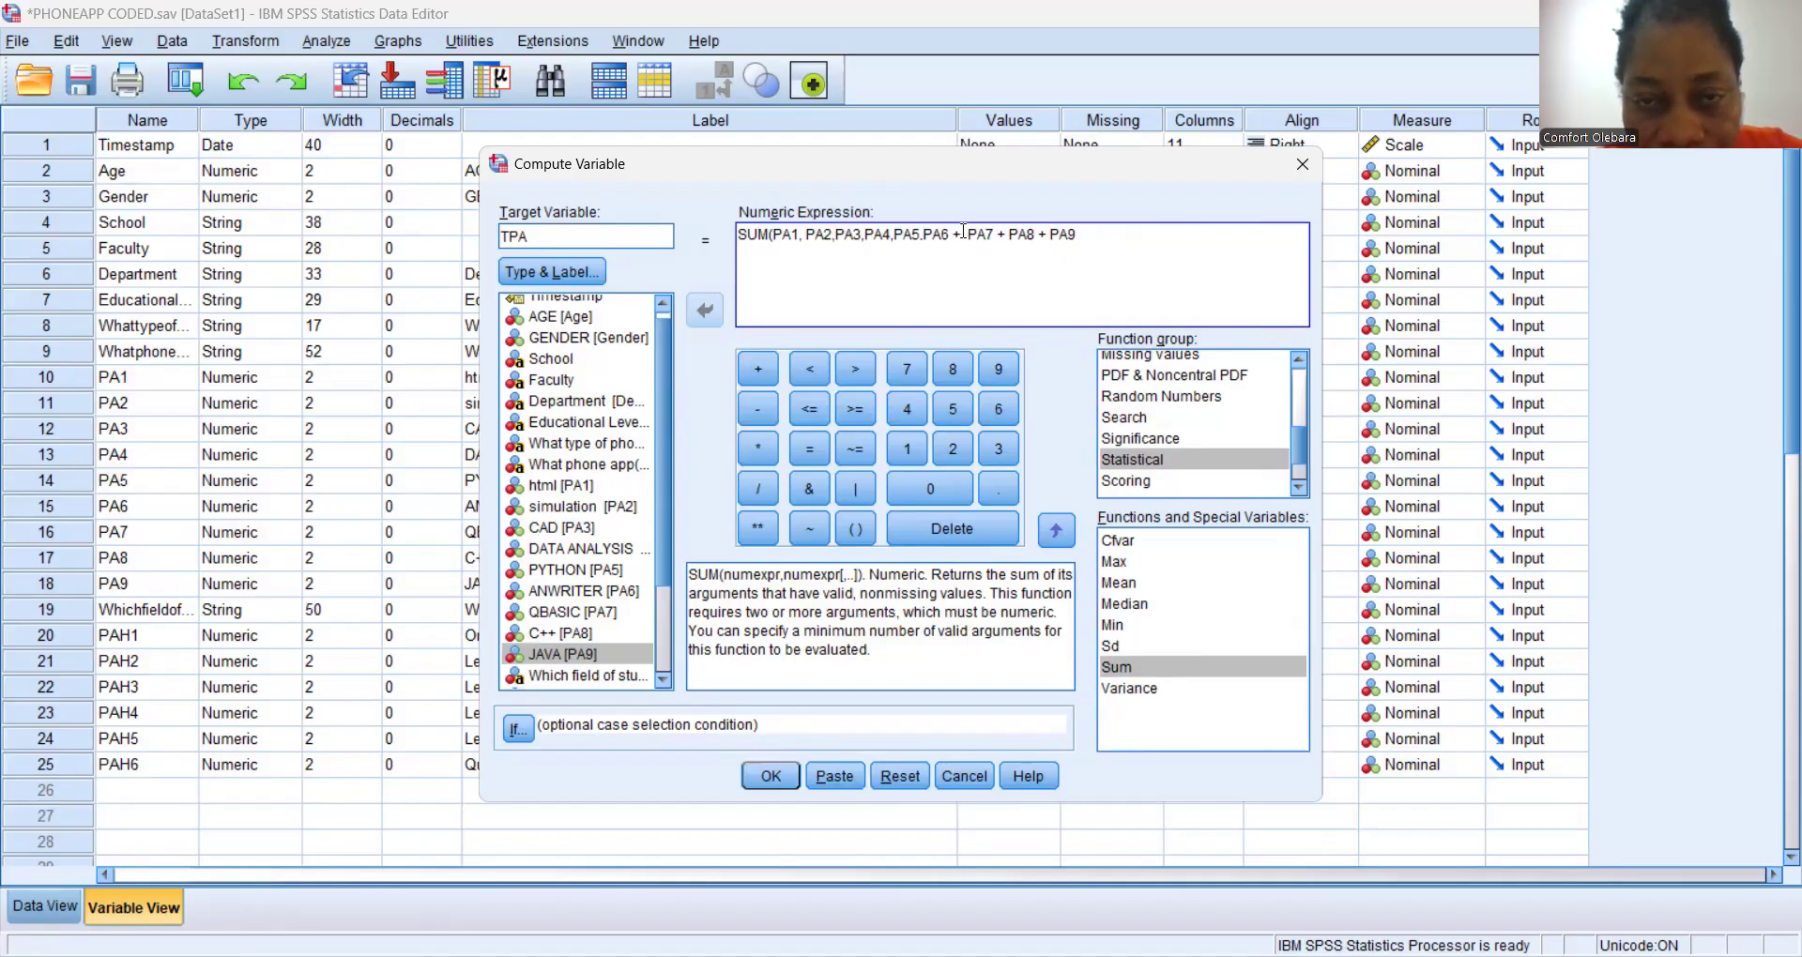
key(BackSpace)
key(BackSpace)
key(BackSpace)
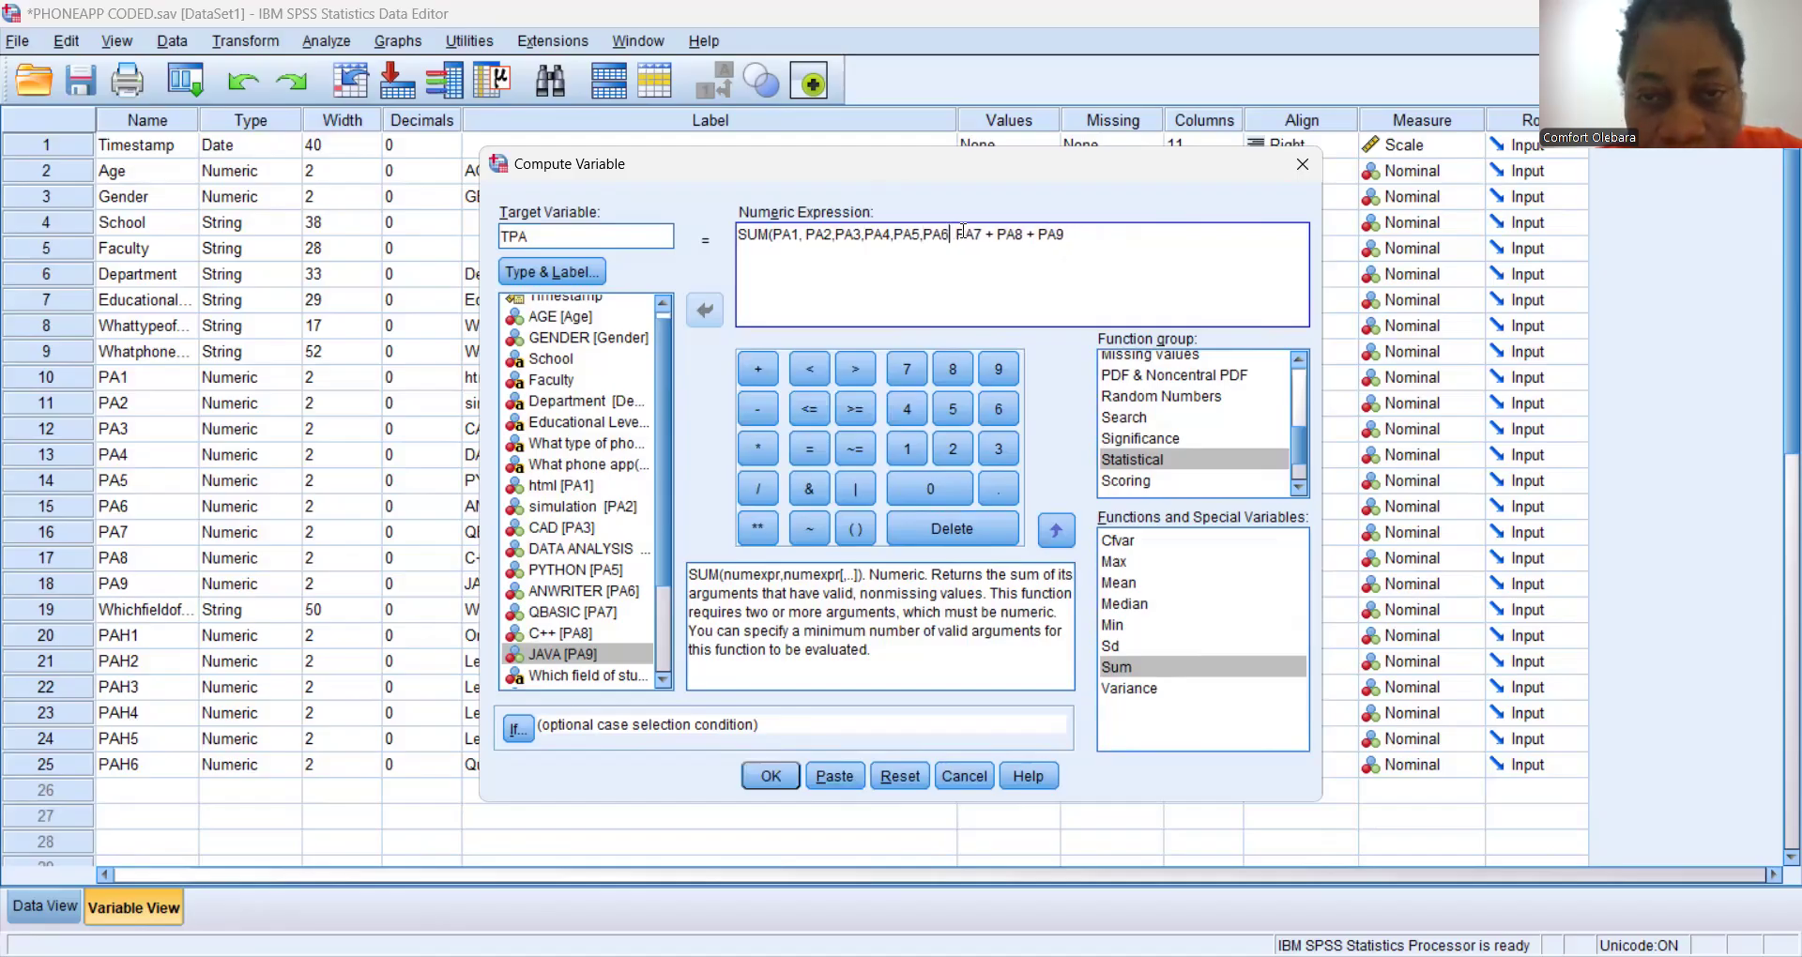
key(Delete)
text(6,)
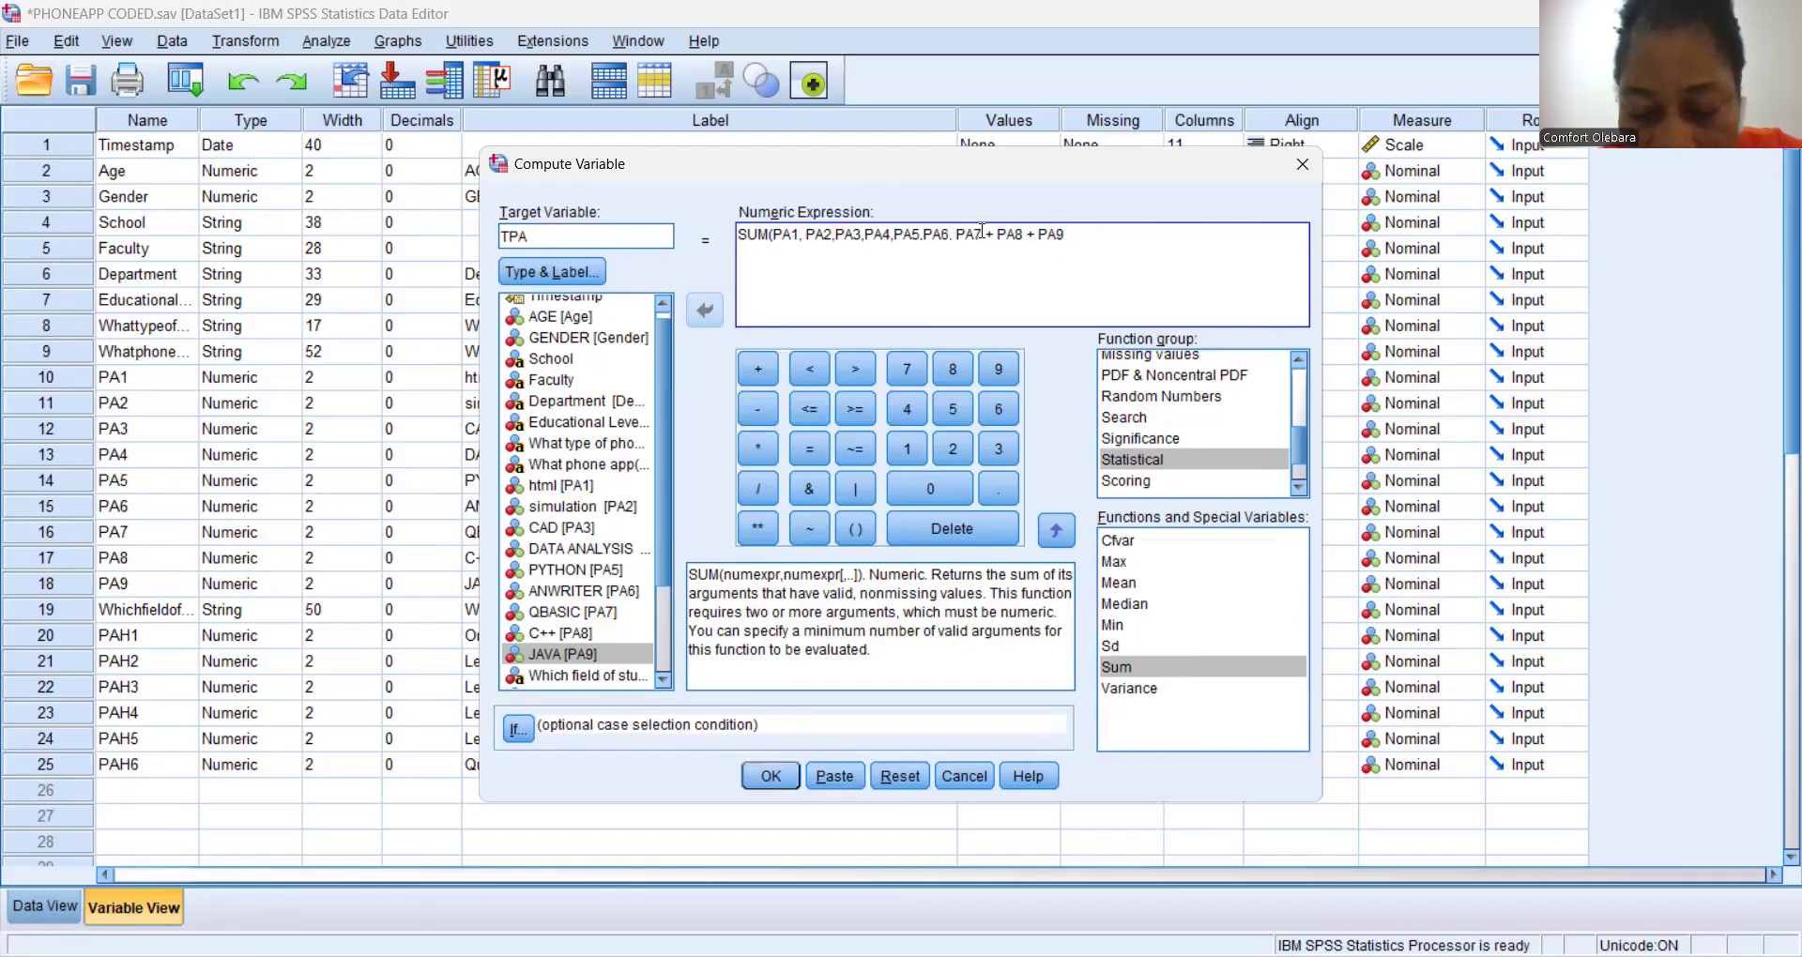
key(BackSpace)
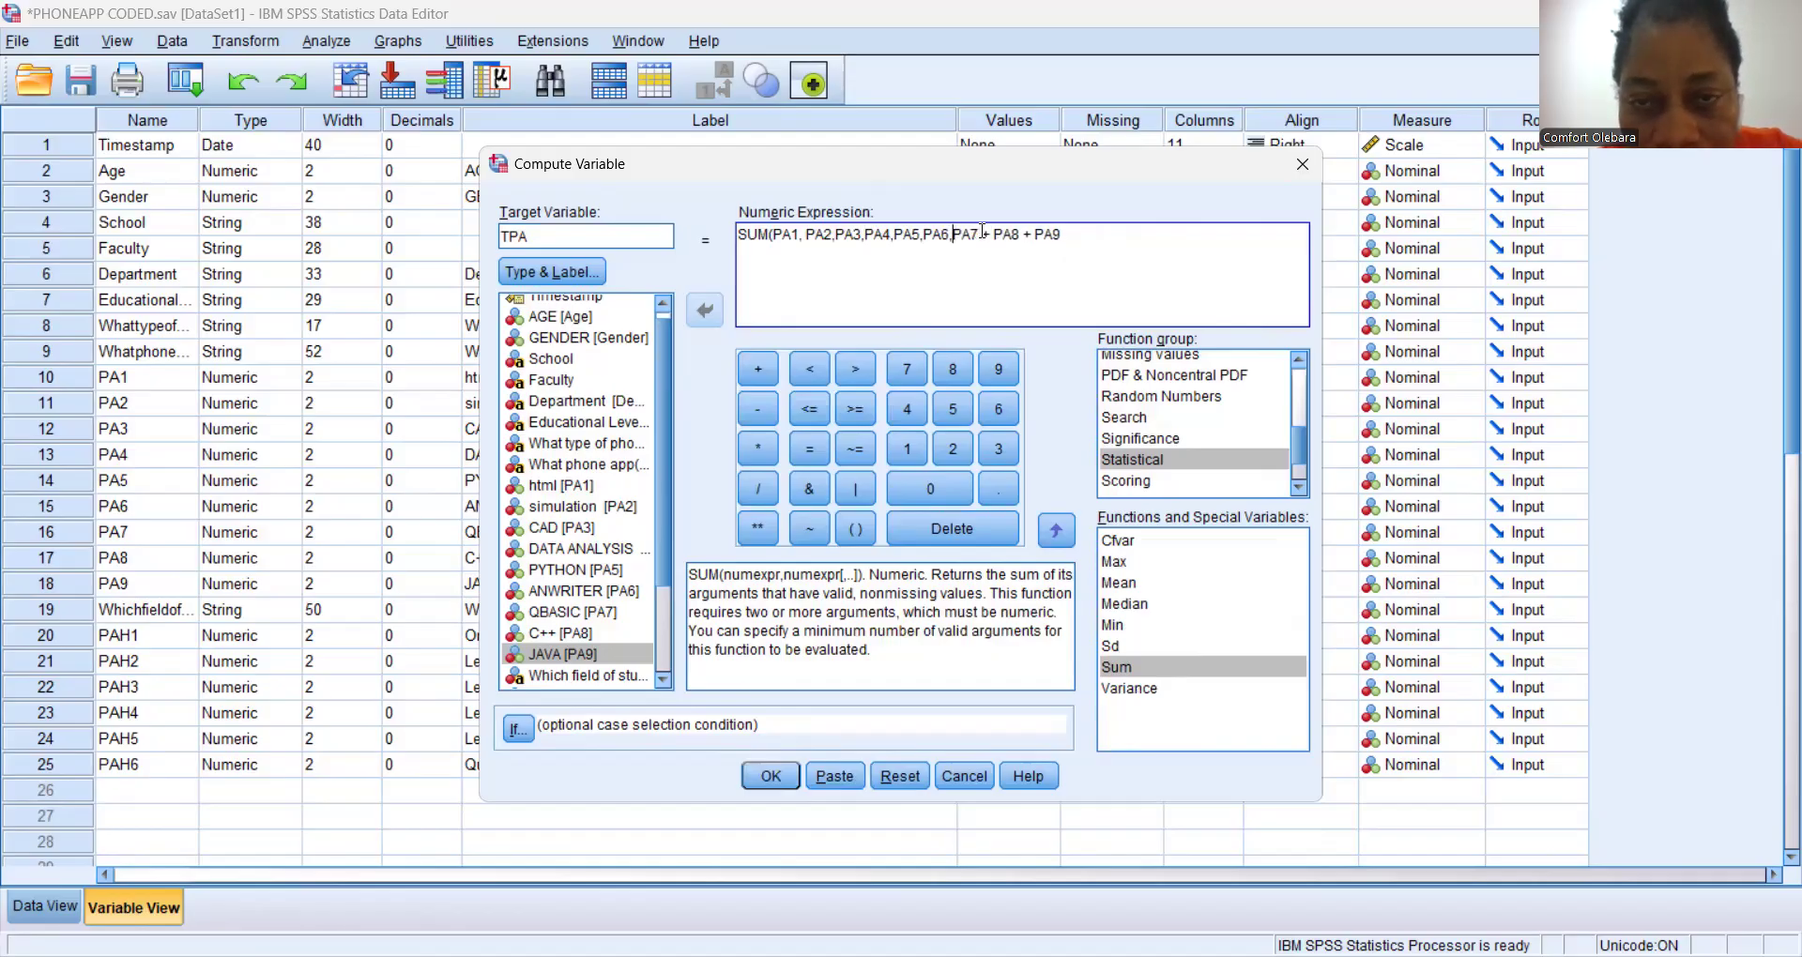
Replace the plus signs after PA7 and PA8 with commas and remove the spaces before PA8 and PA9.
key(Delete)
key(Delete)
key(Delete)
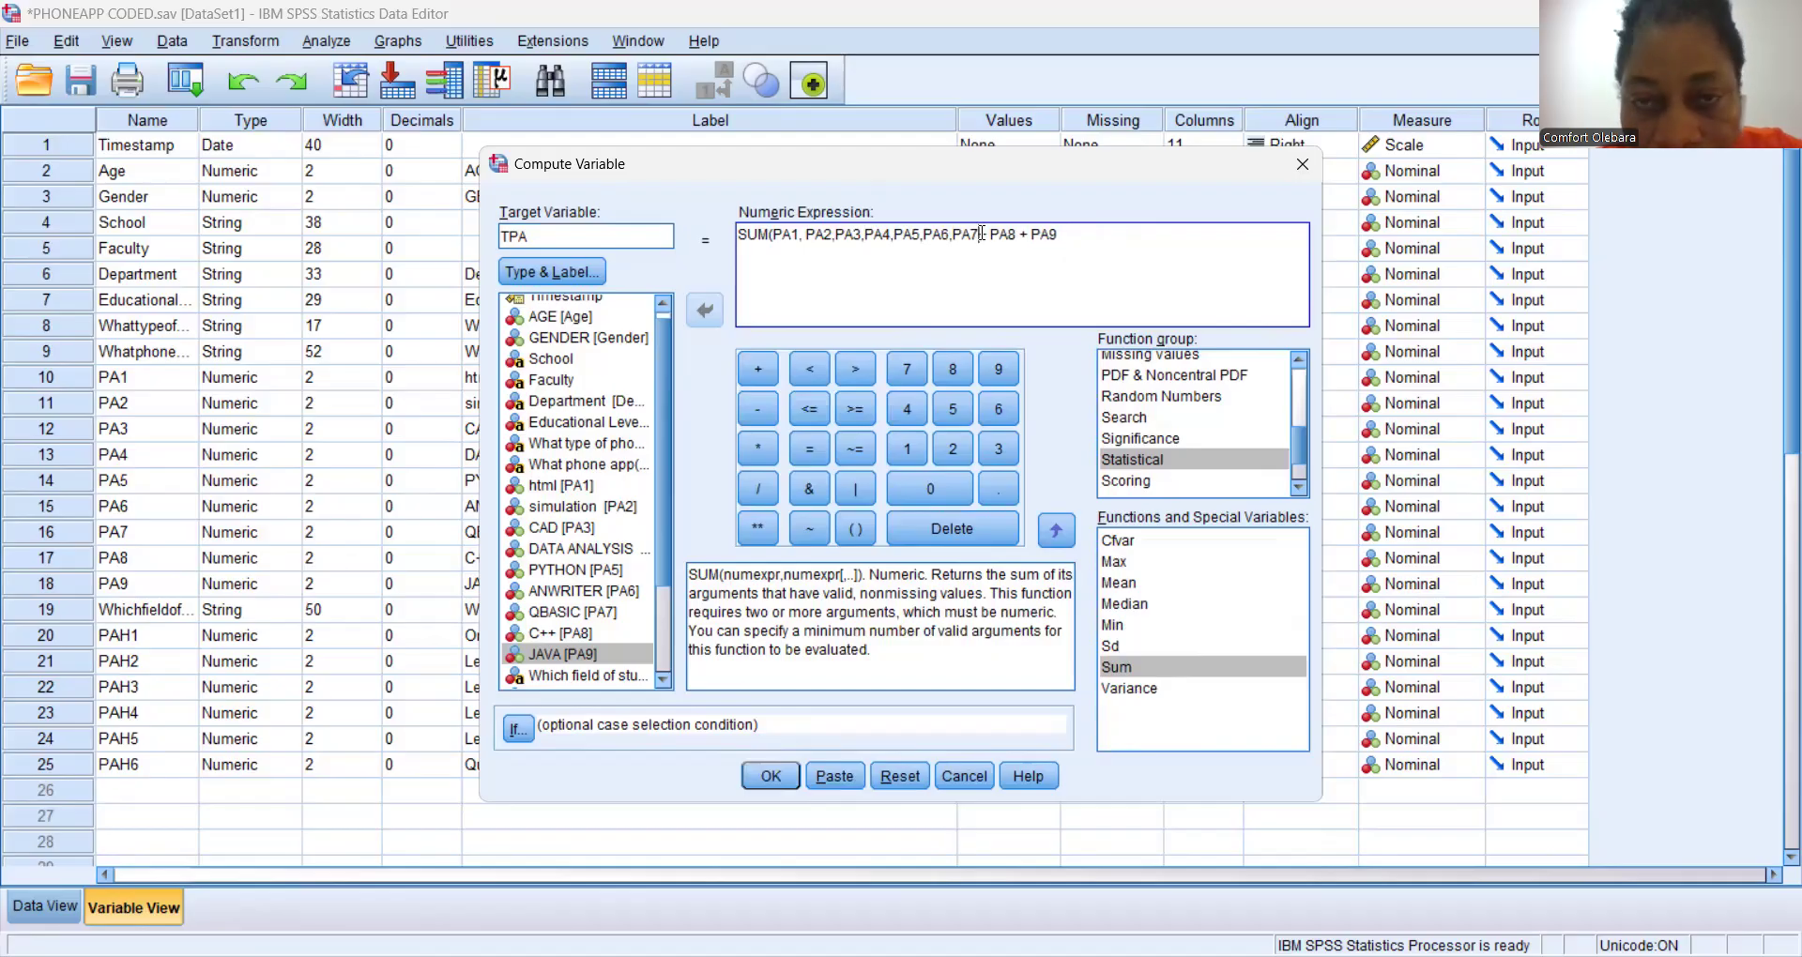
text(,)
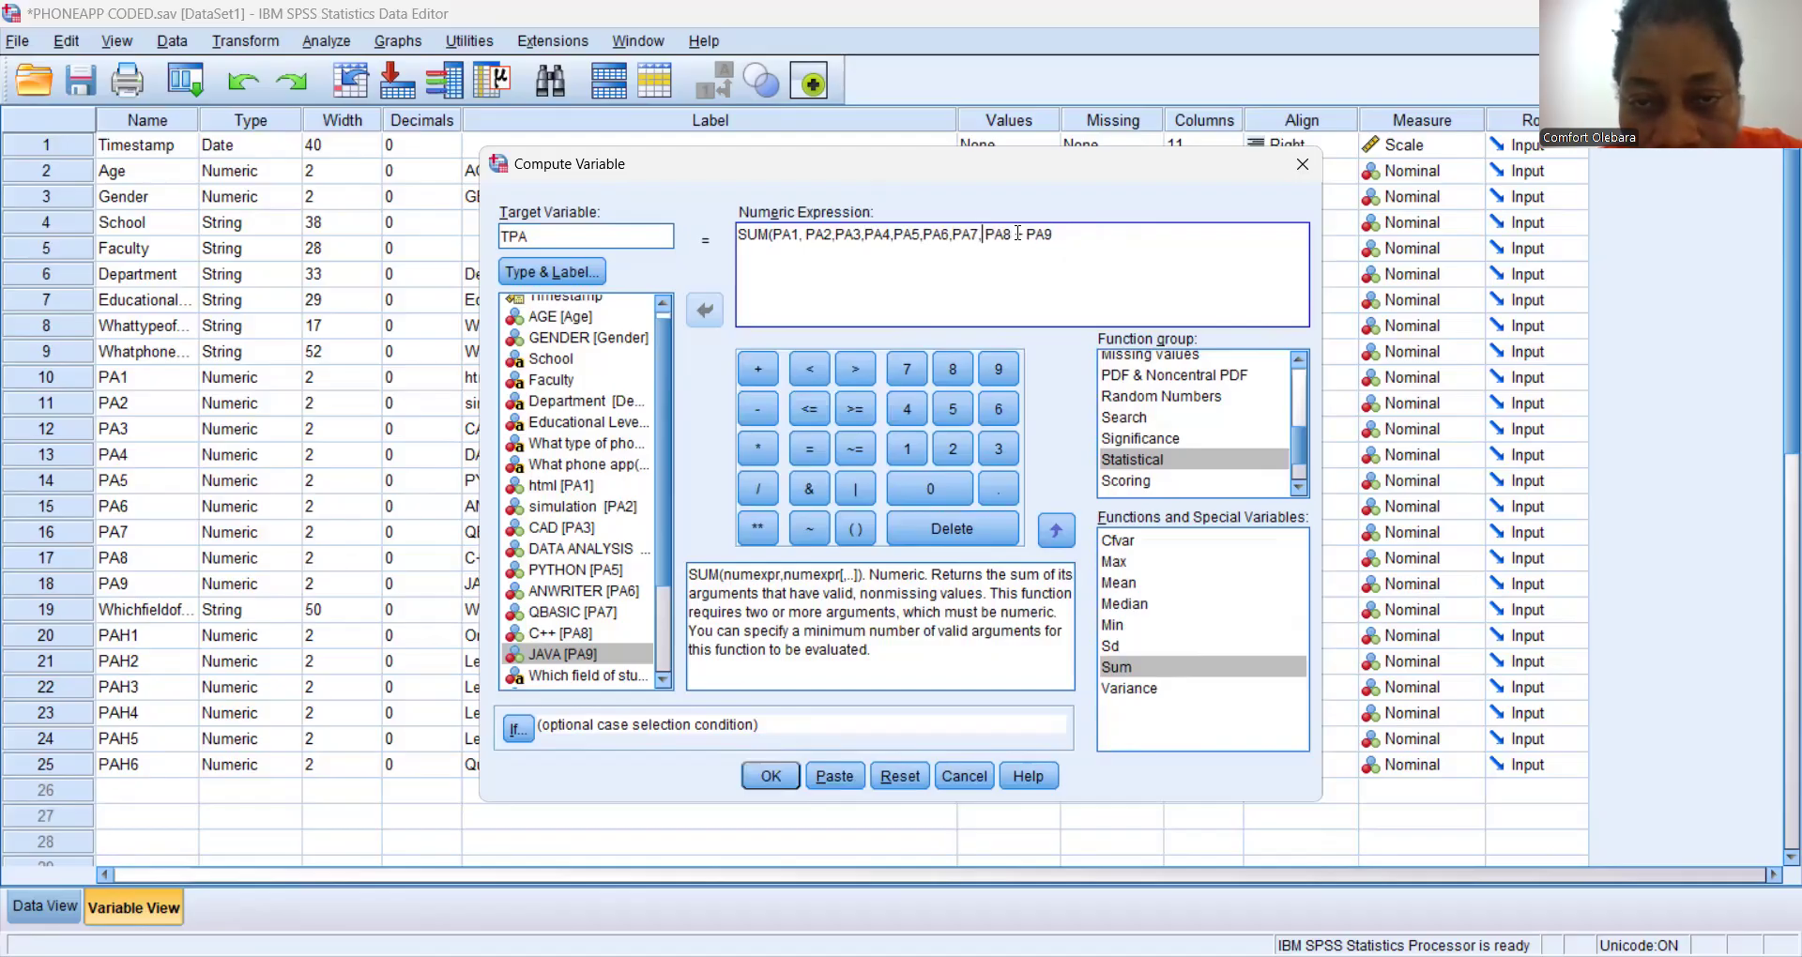
key(Delete)
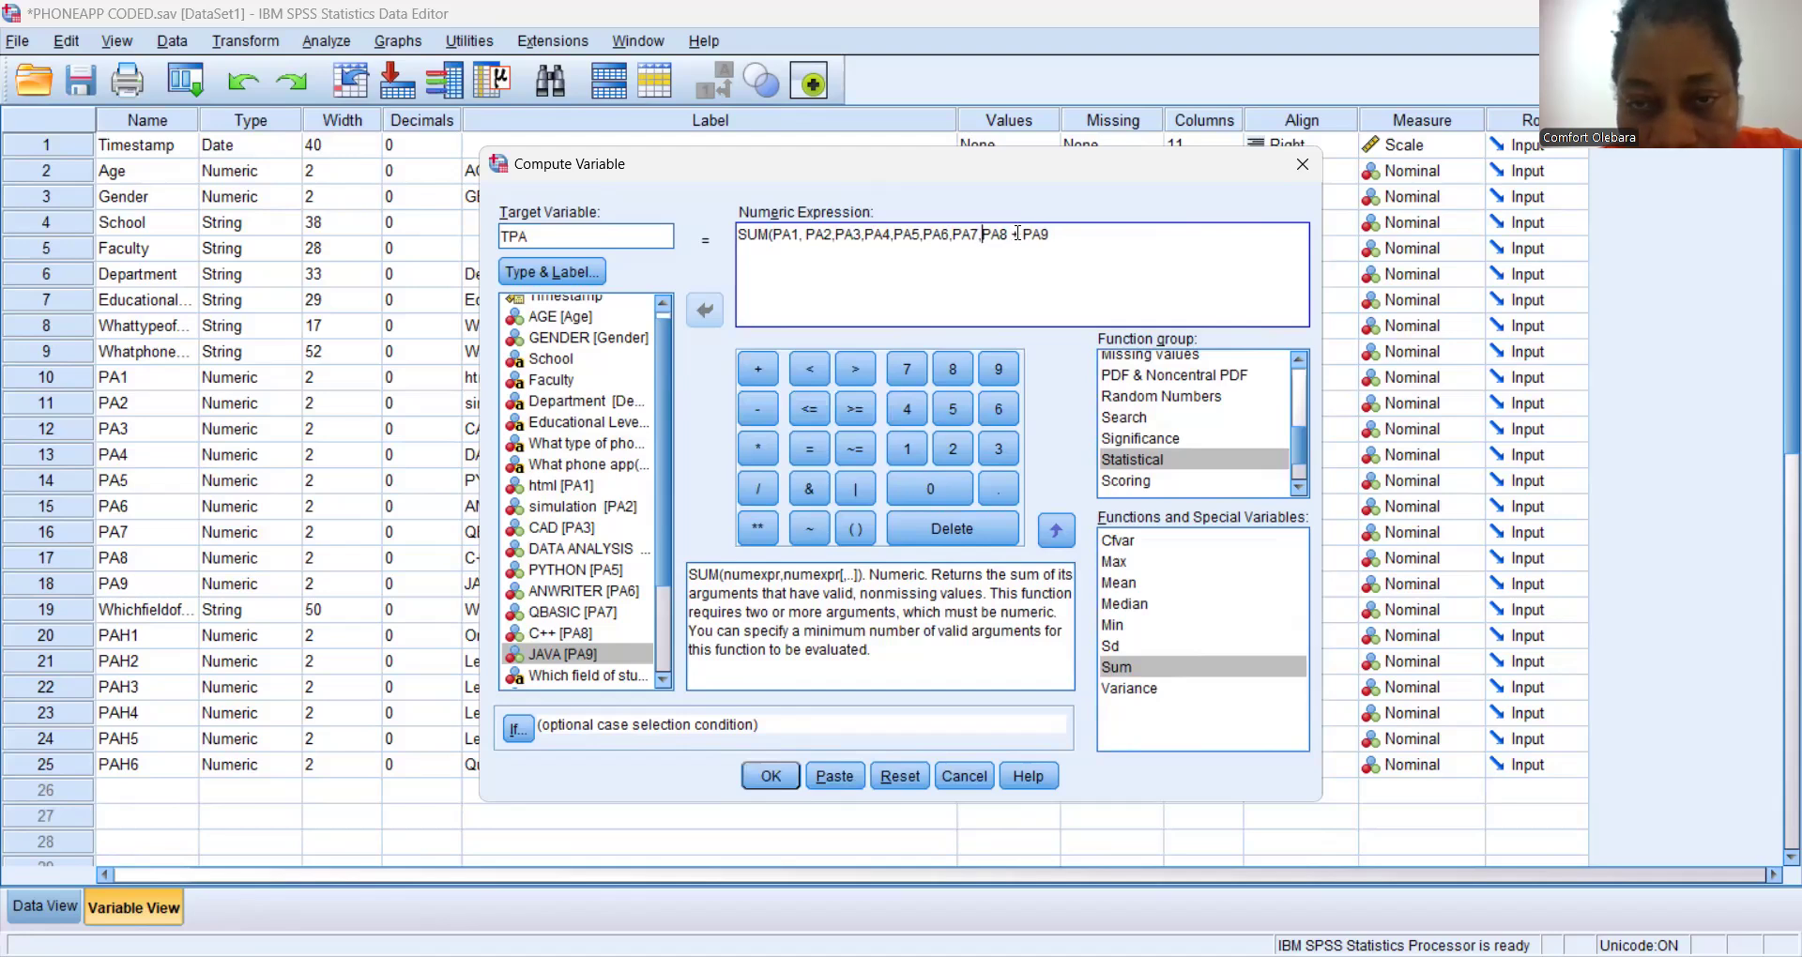
click(1015, 233)
key(Delete)
key(Delete)
key(Delete)
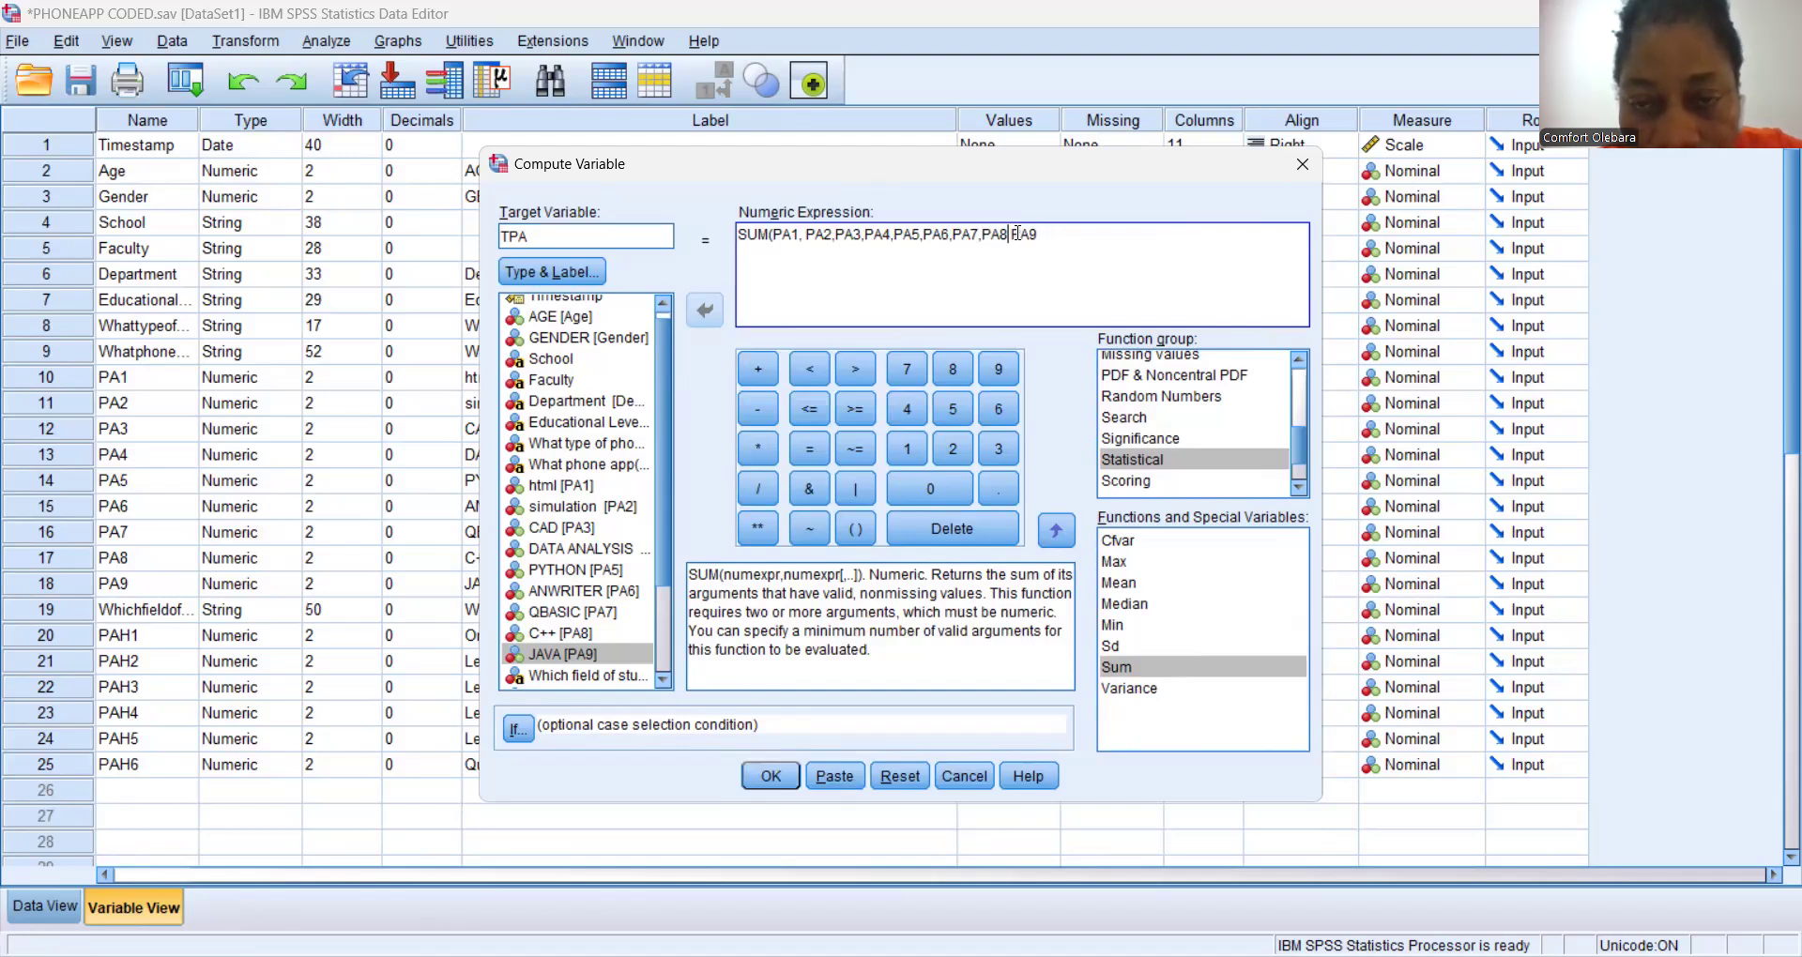
text(,)
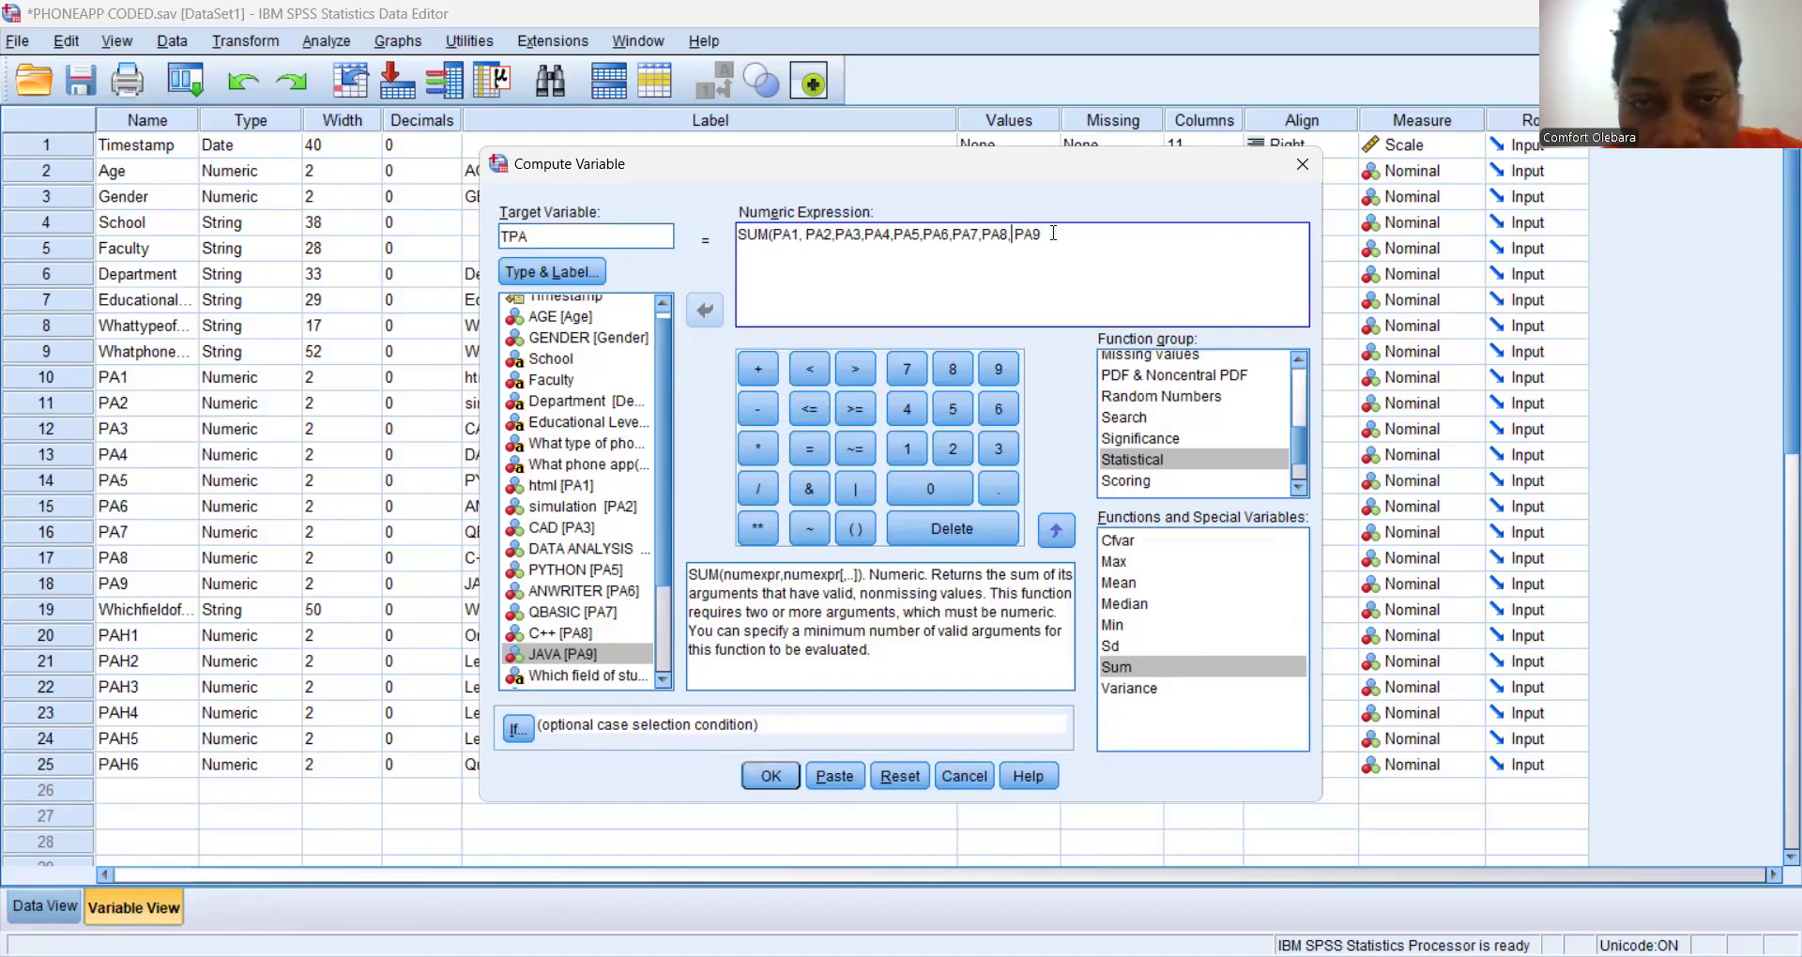
key(Delete)
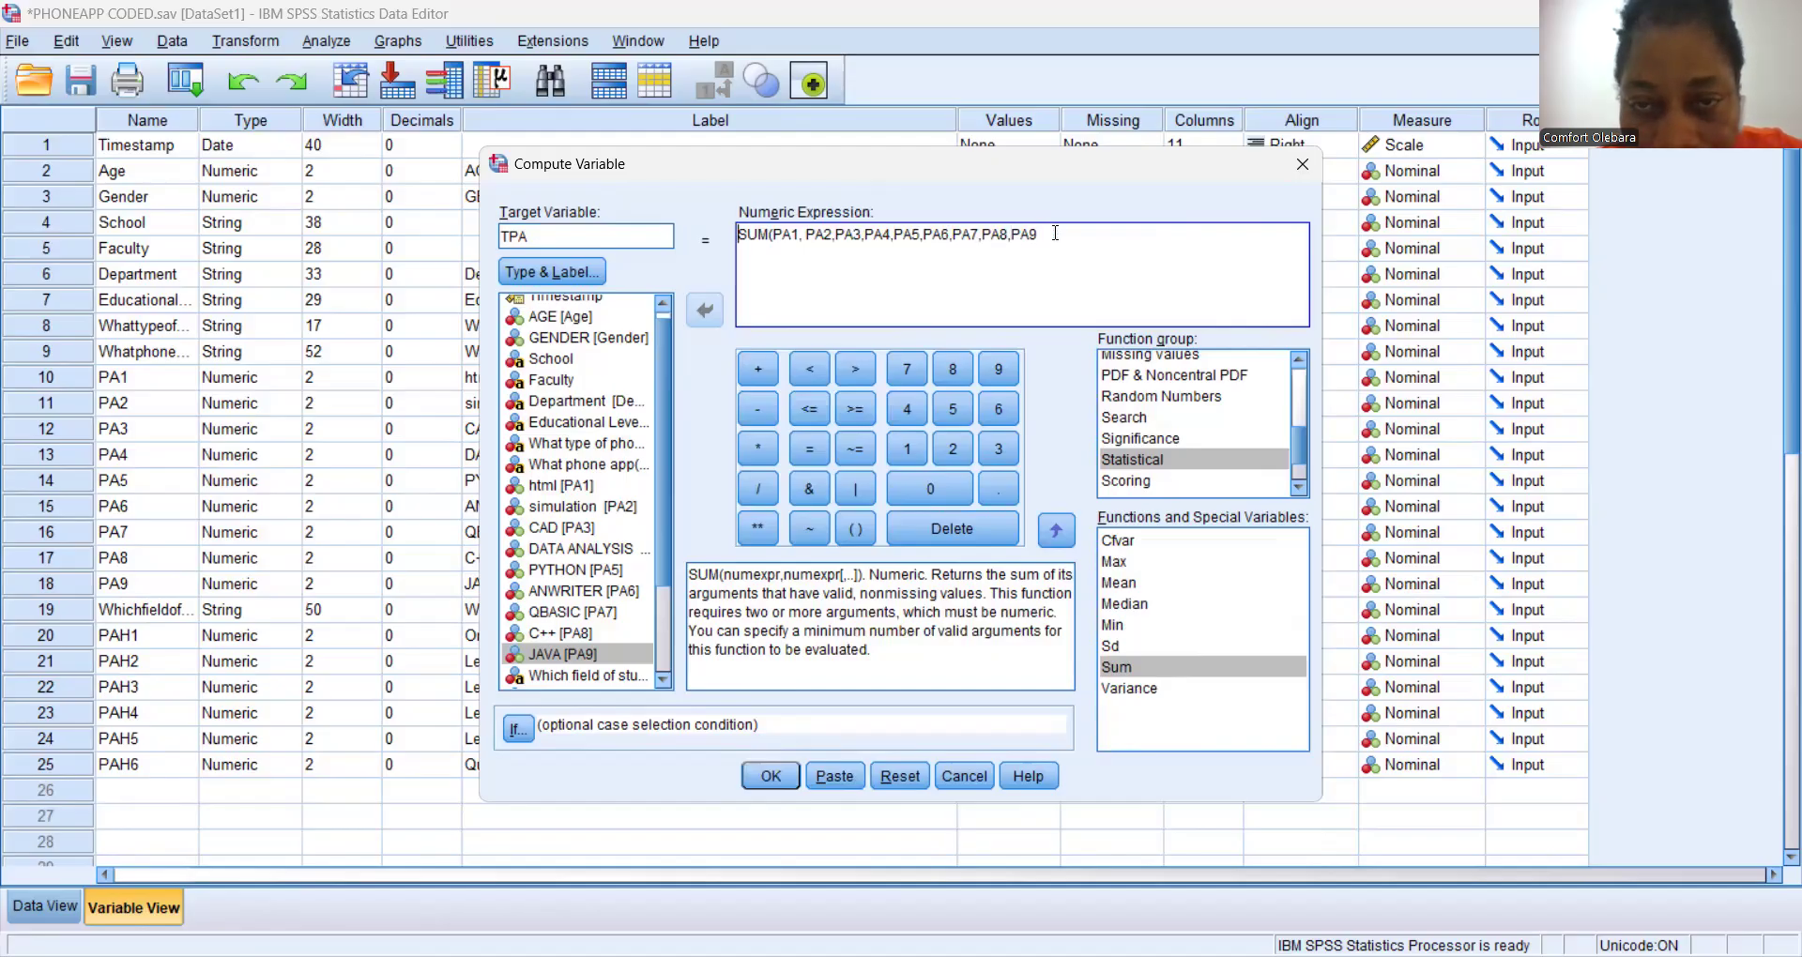
Complete the SUM expression by adding a closing parenthesis after PA9.
right_click(1055, 235)
click(1037, 235)
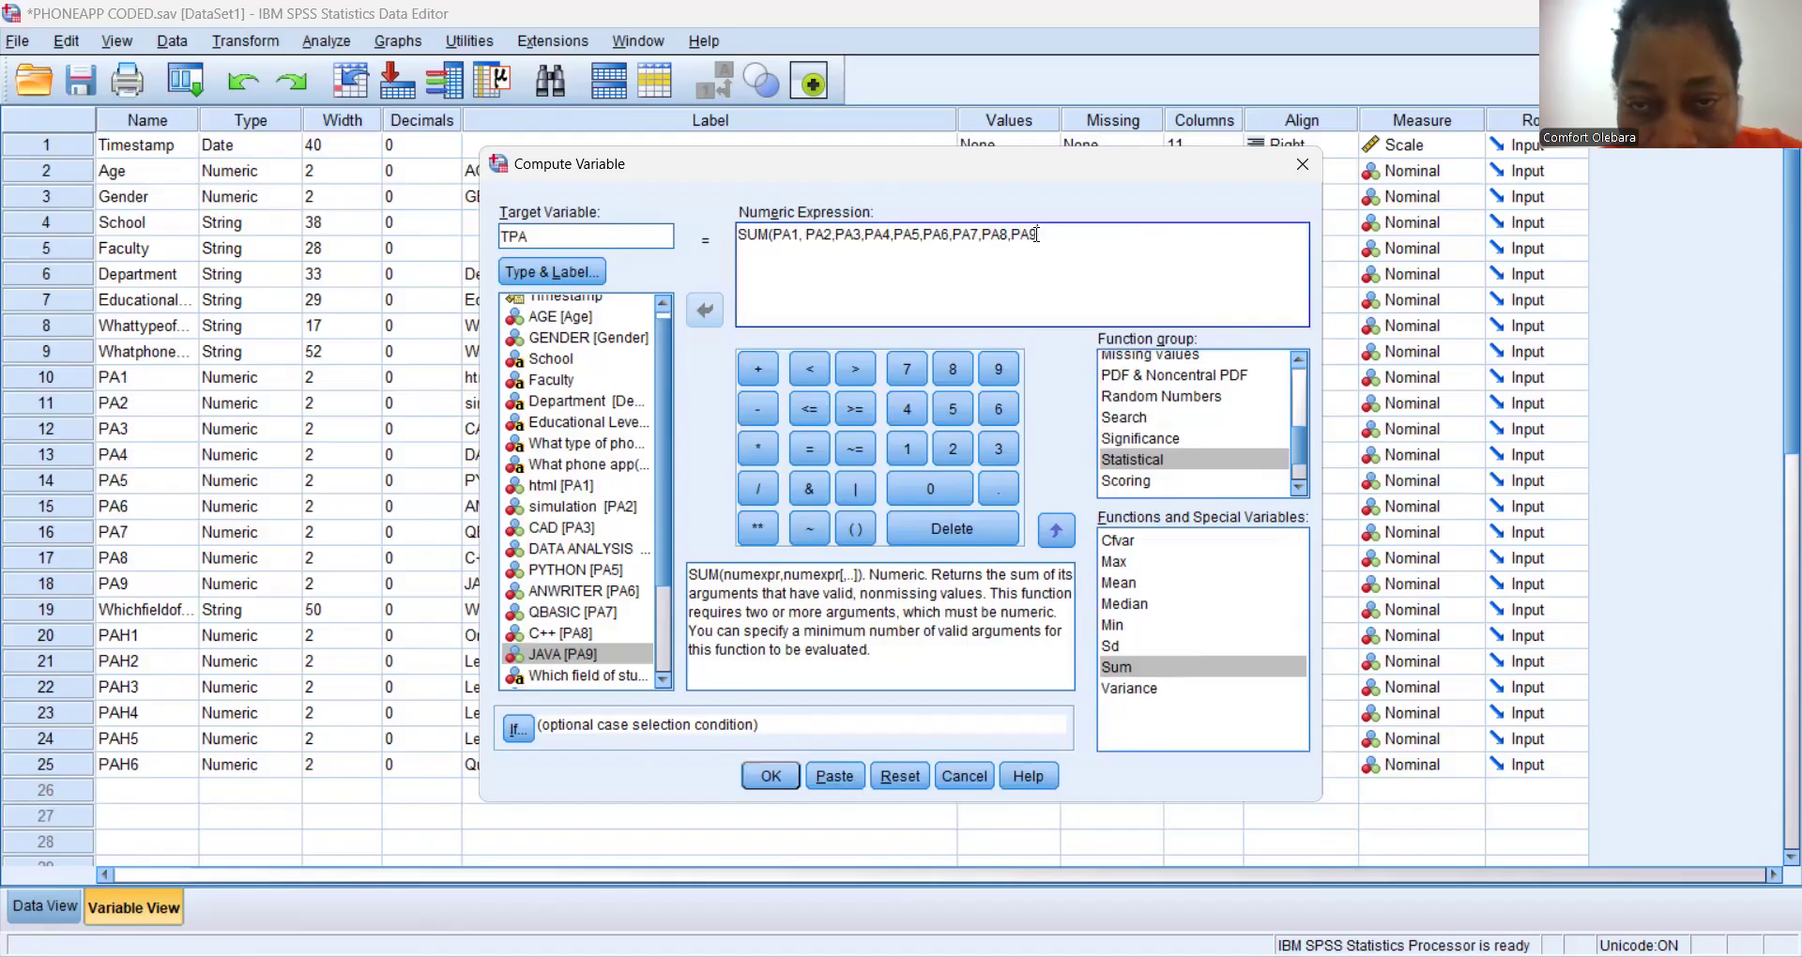
text())
key(Return)
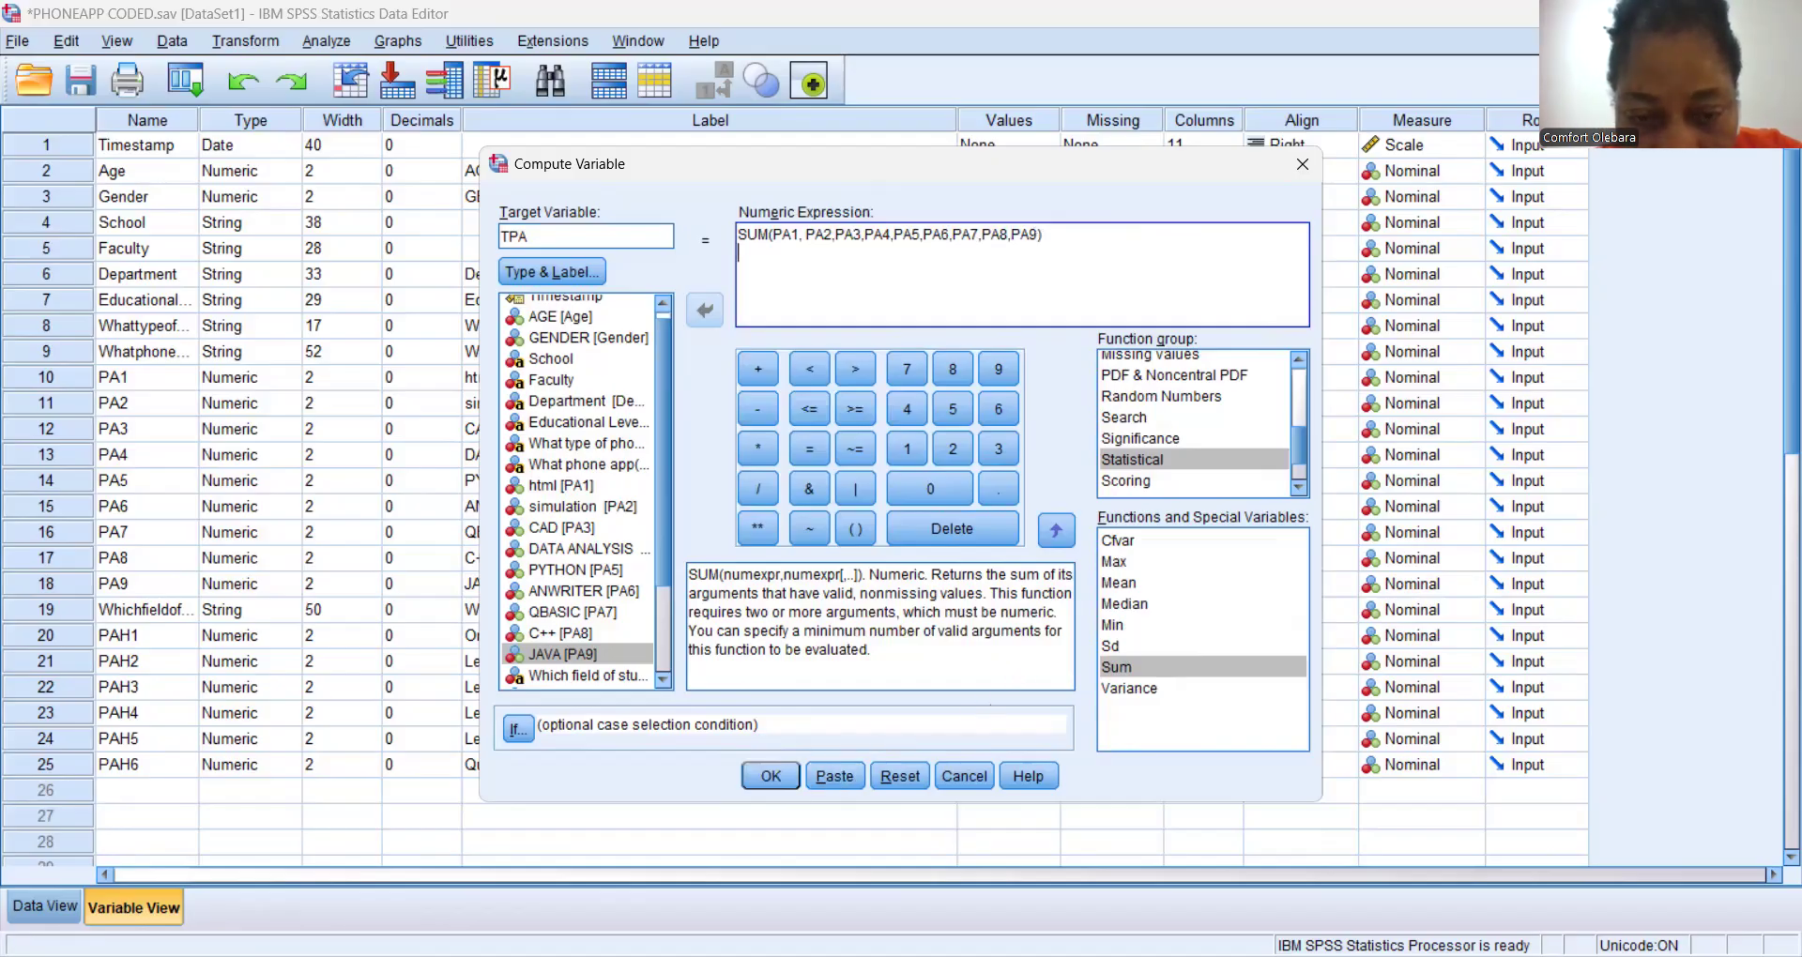
double_click(1117, 667)
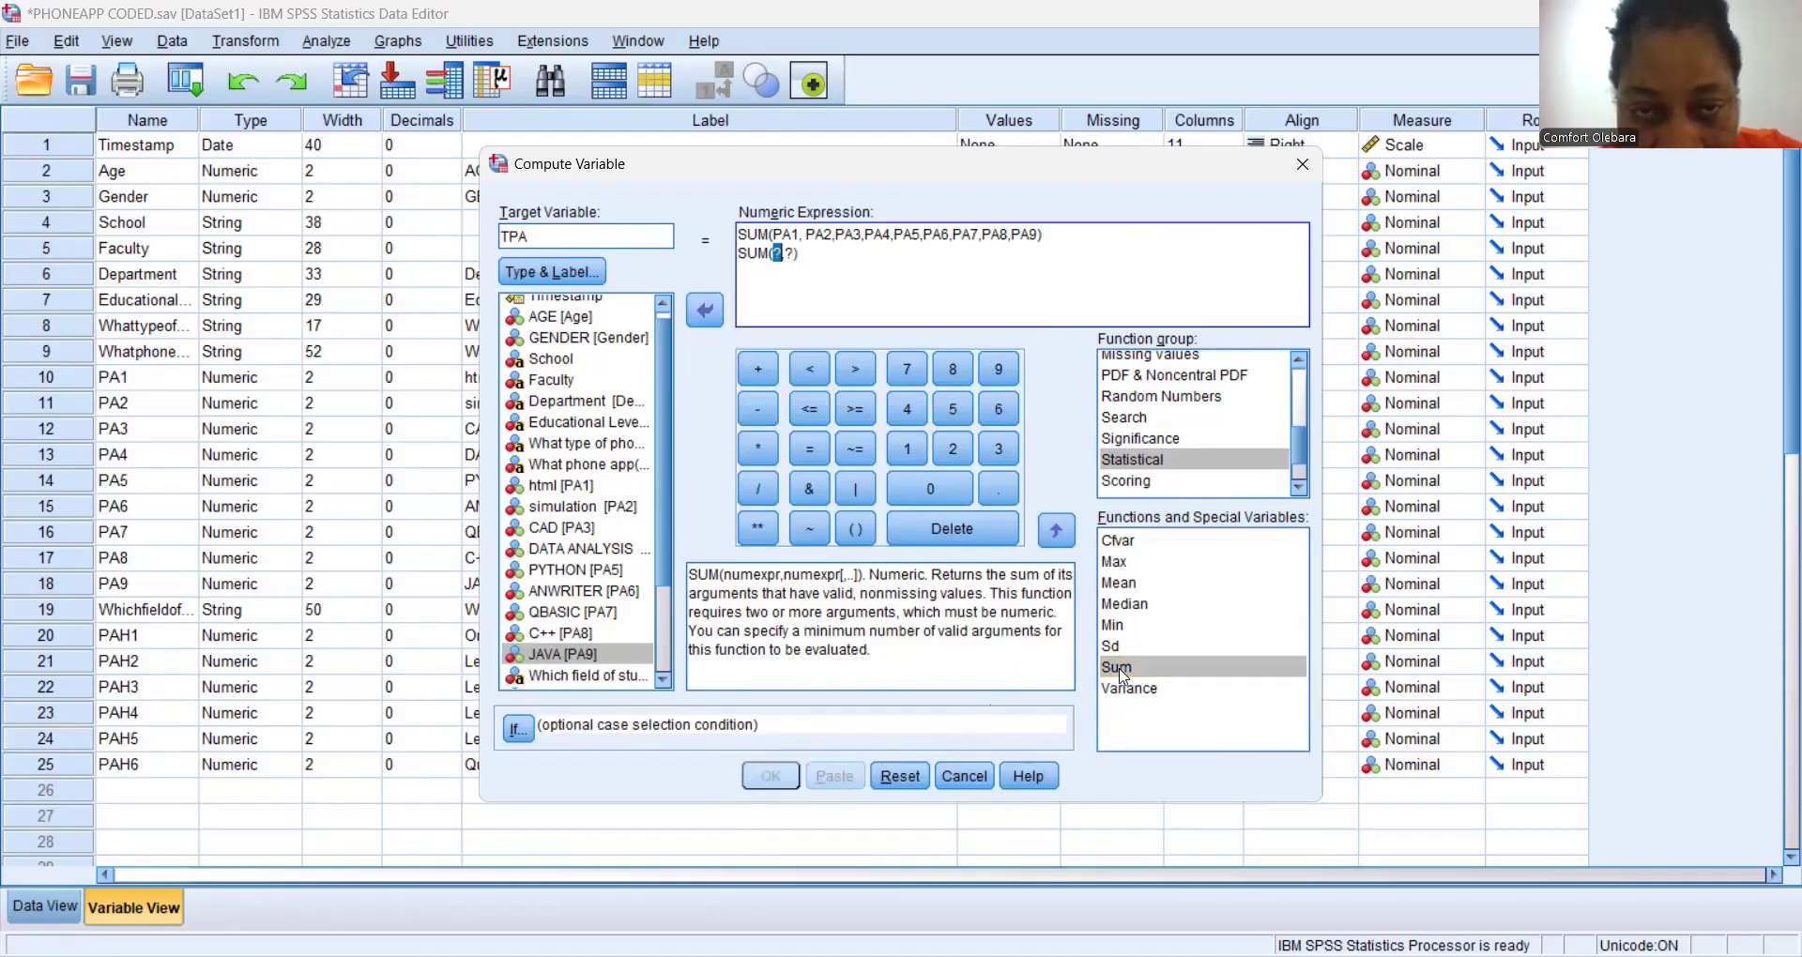
click(815, 249)
key(BackSpace)
key(BackSpace)
key(BackSpace)
key(BackSpace)
key(BackSpace)
key(BackSpace)
key(BackSpace)
key(BackSpace)
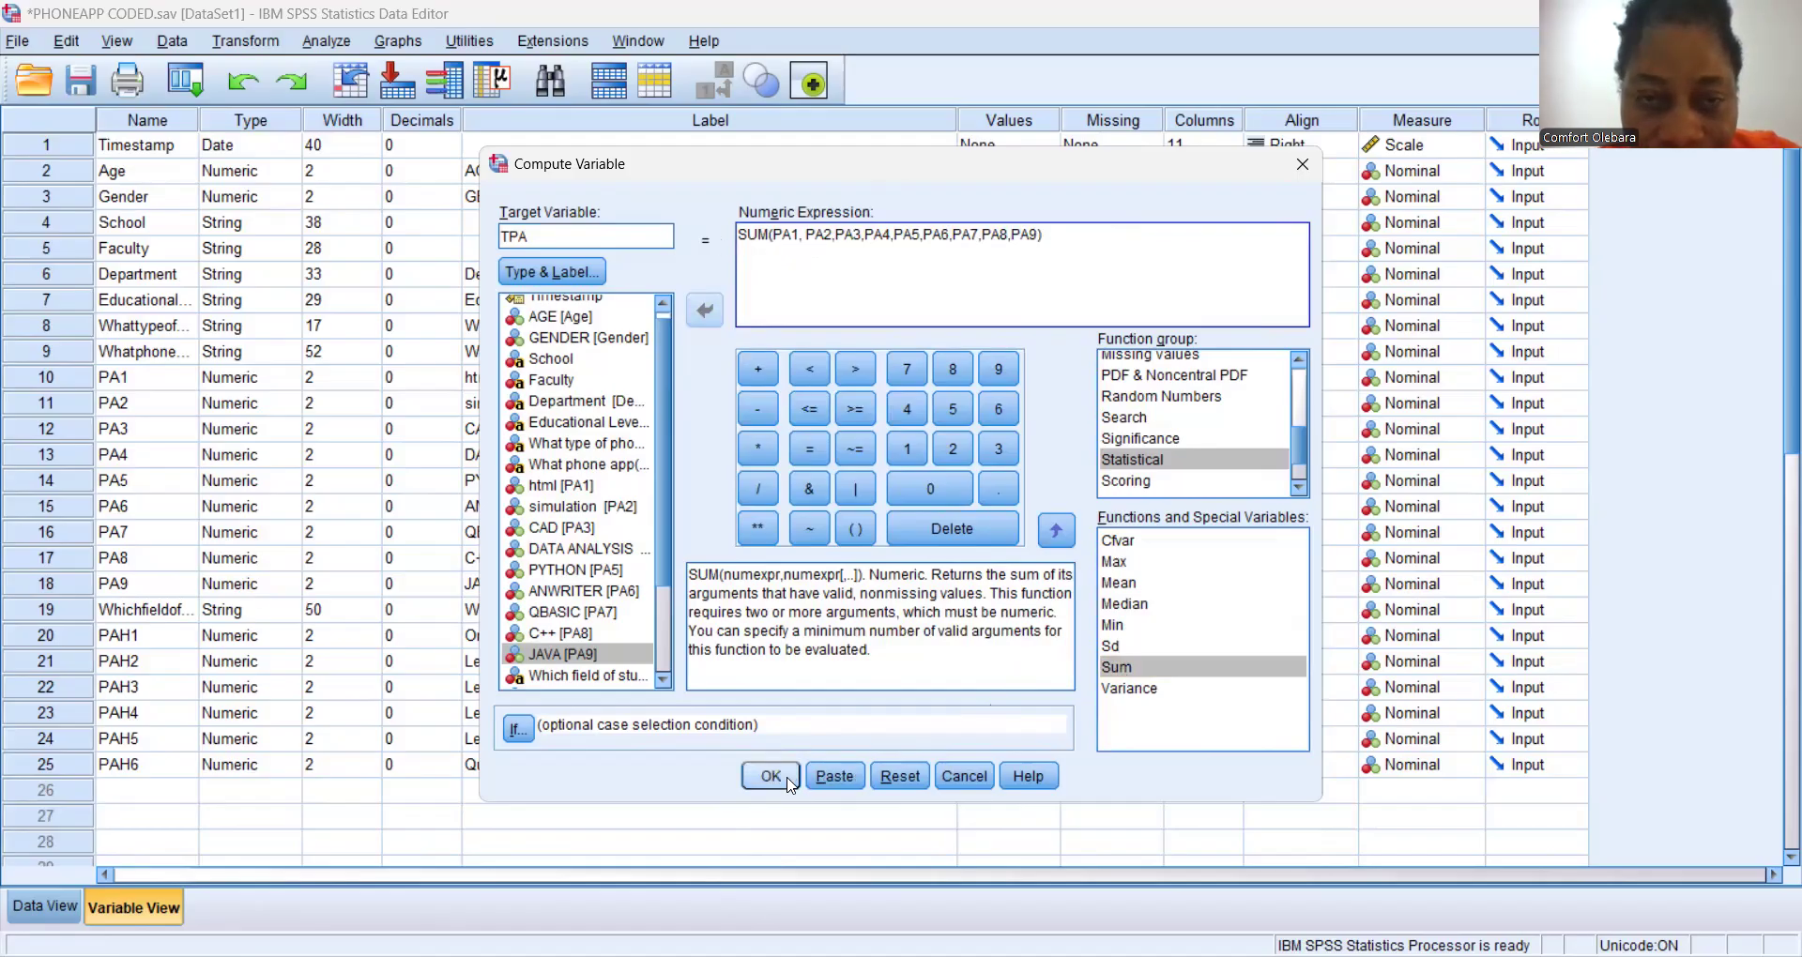
Run the computation to create the TPA variable from the completed SUM expression.
click(772, 776)
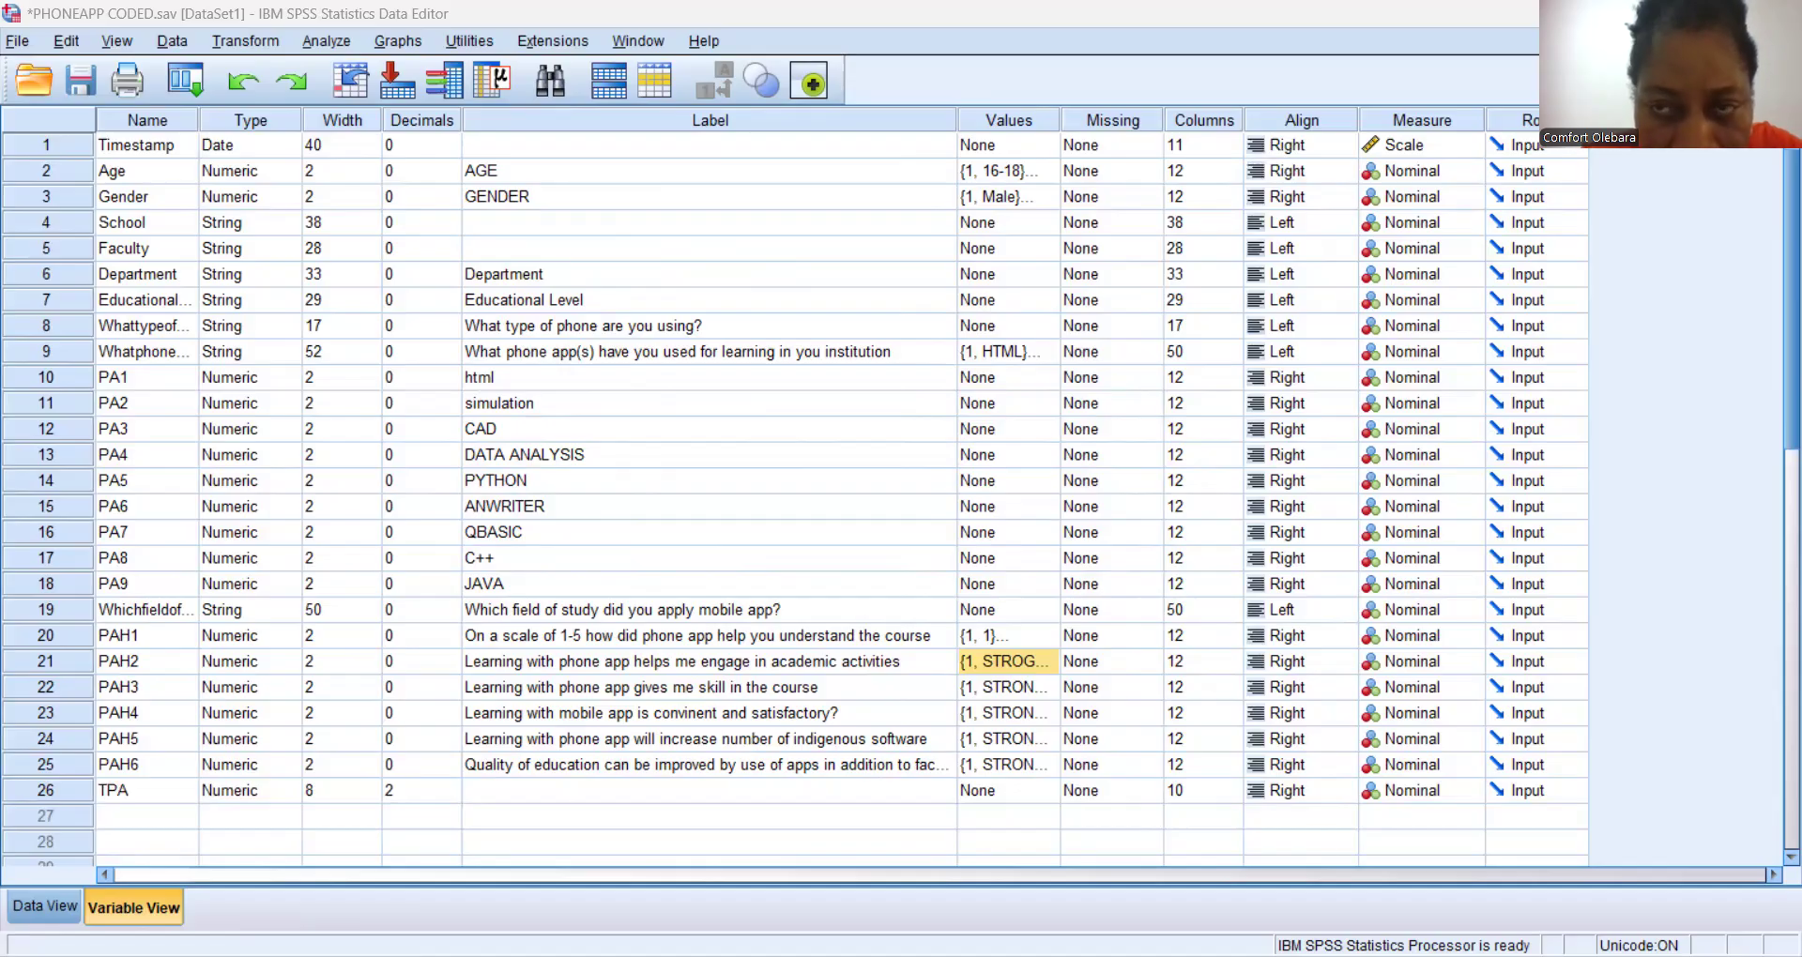
click(1293, 245)
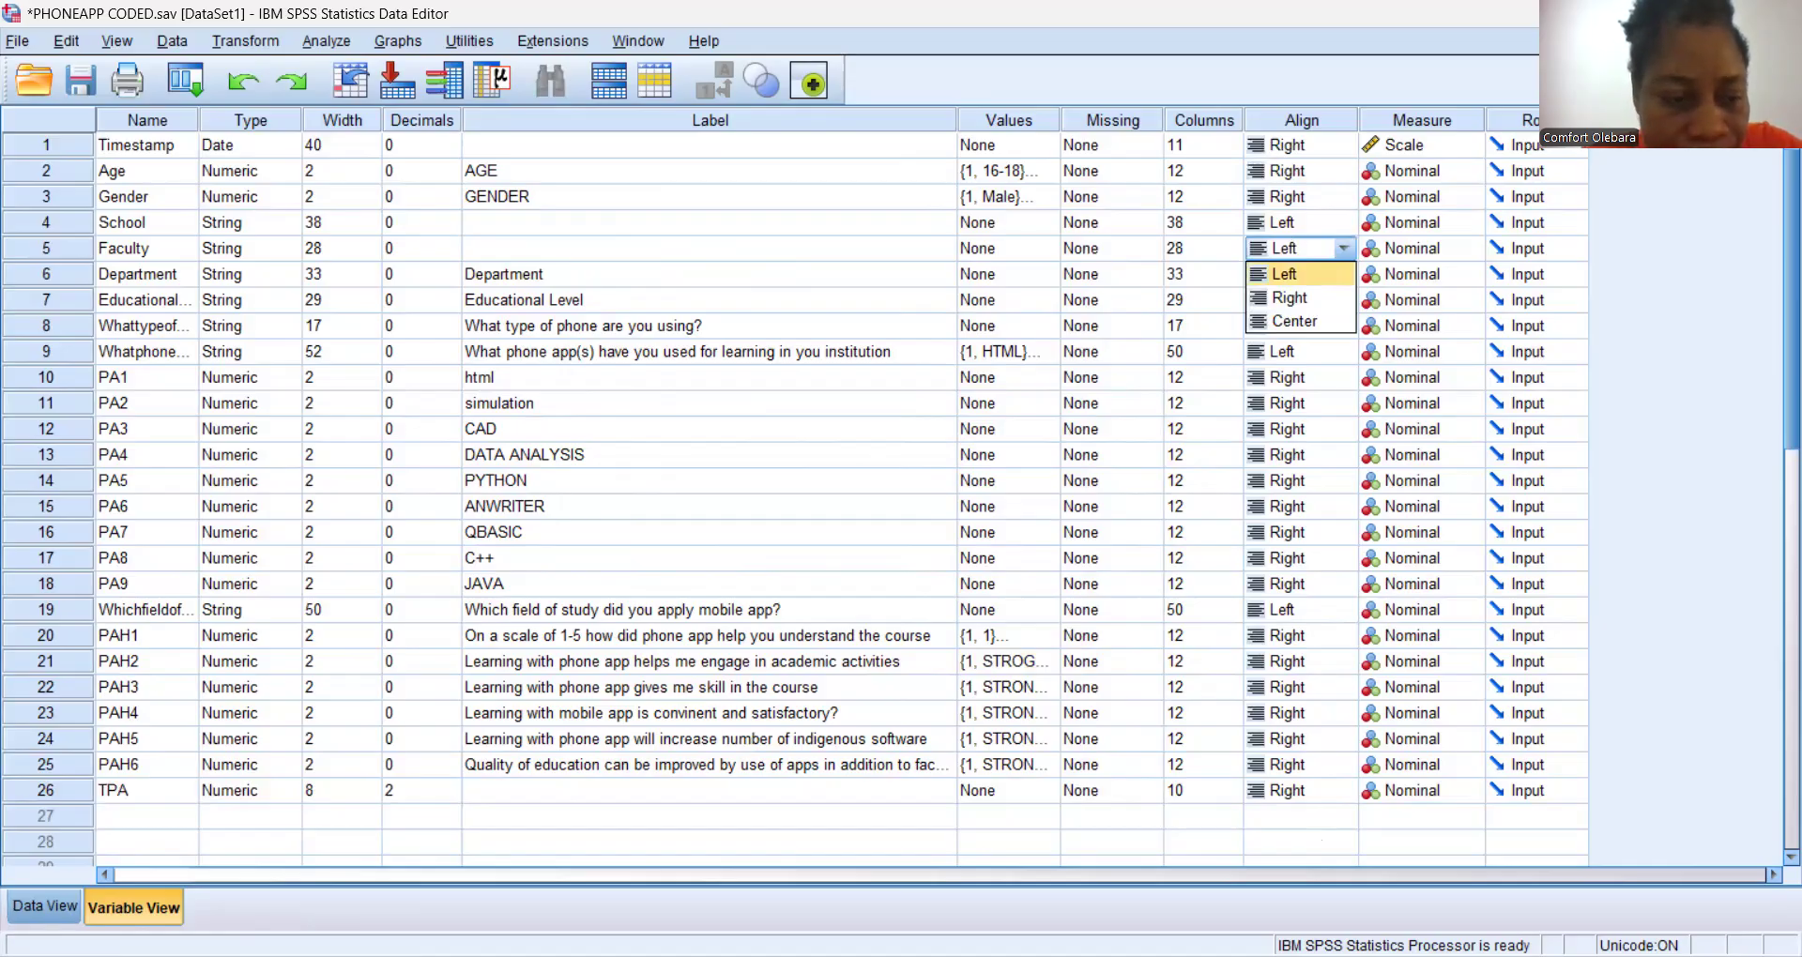
Show the case data and find the new TPA column after PAH6 to examine its computed values.
click(46, 908)
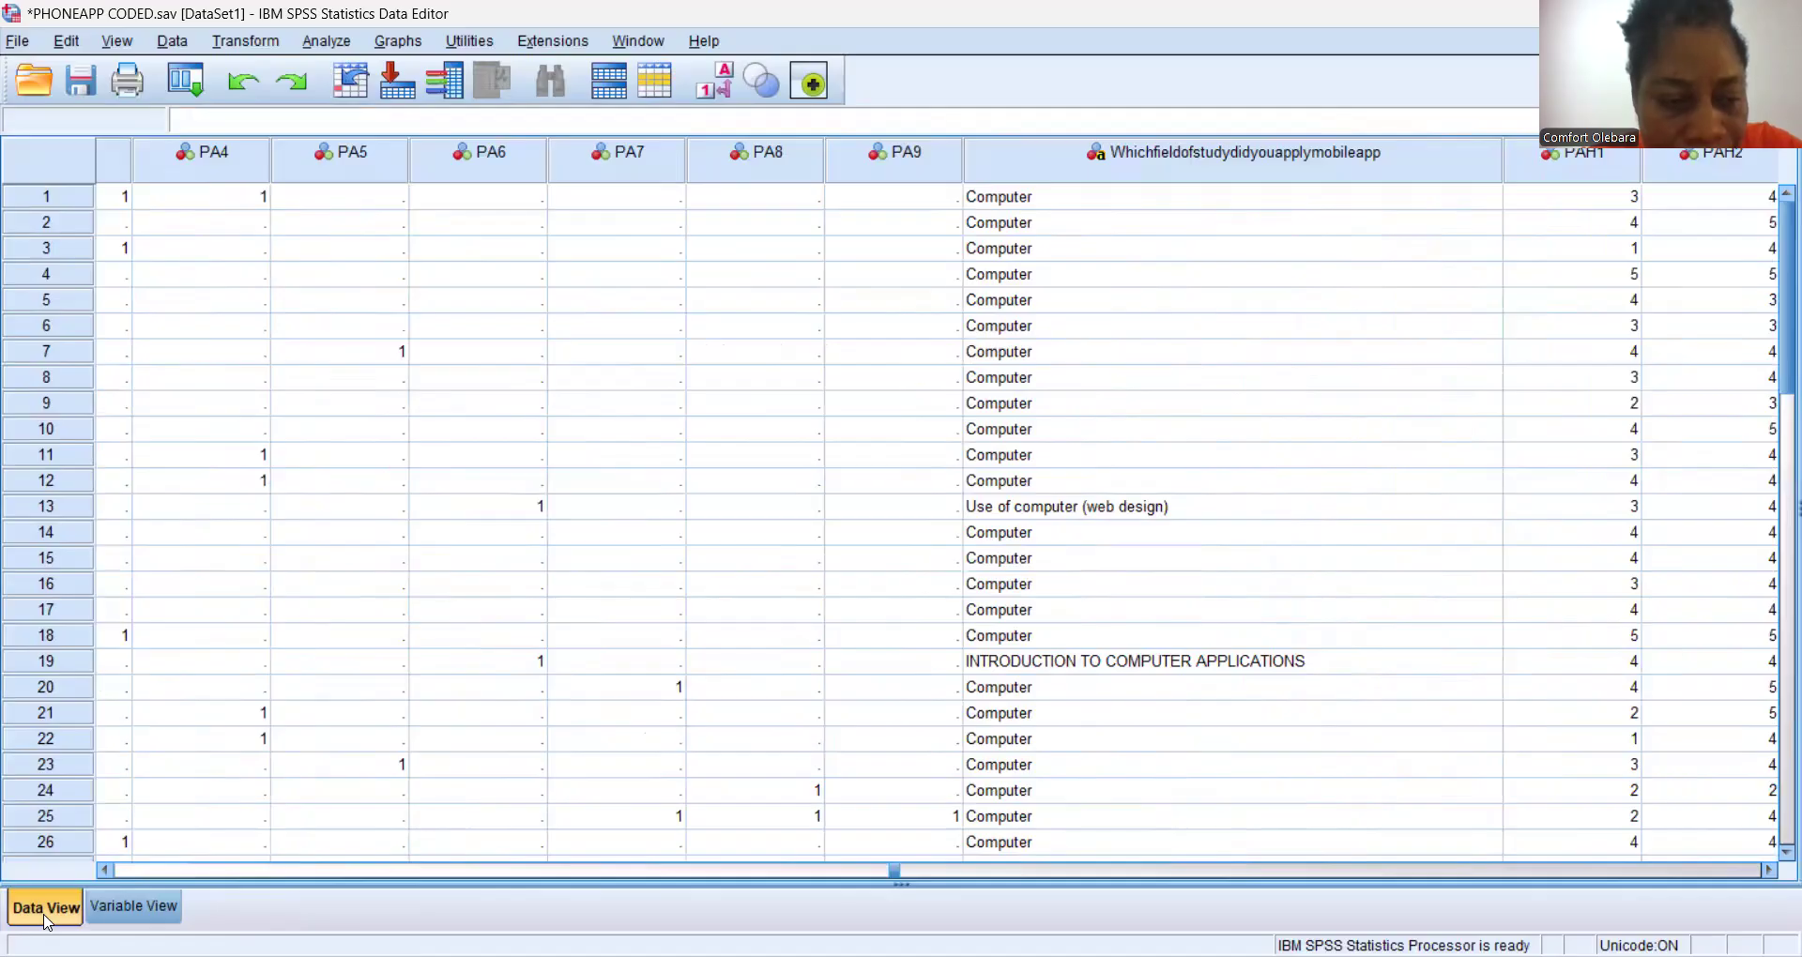
click(132, 906)
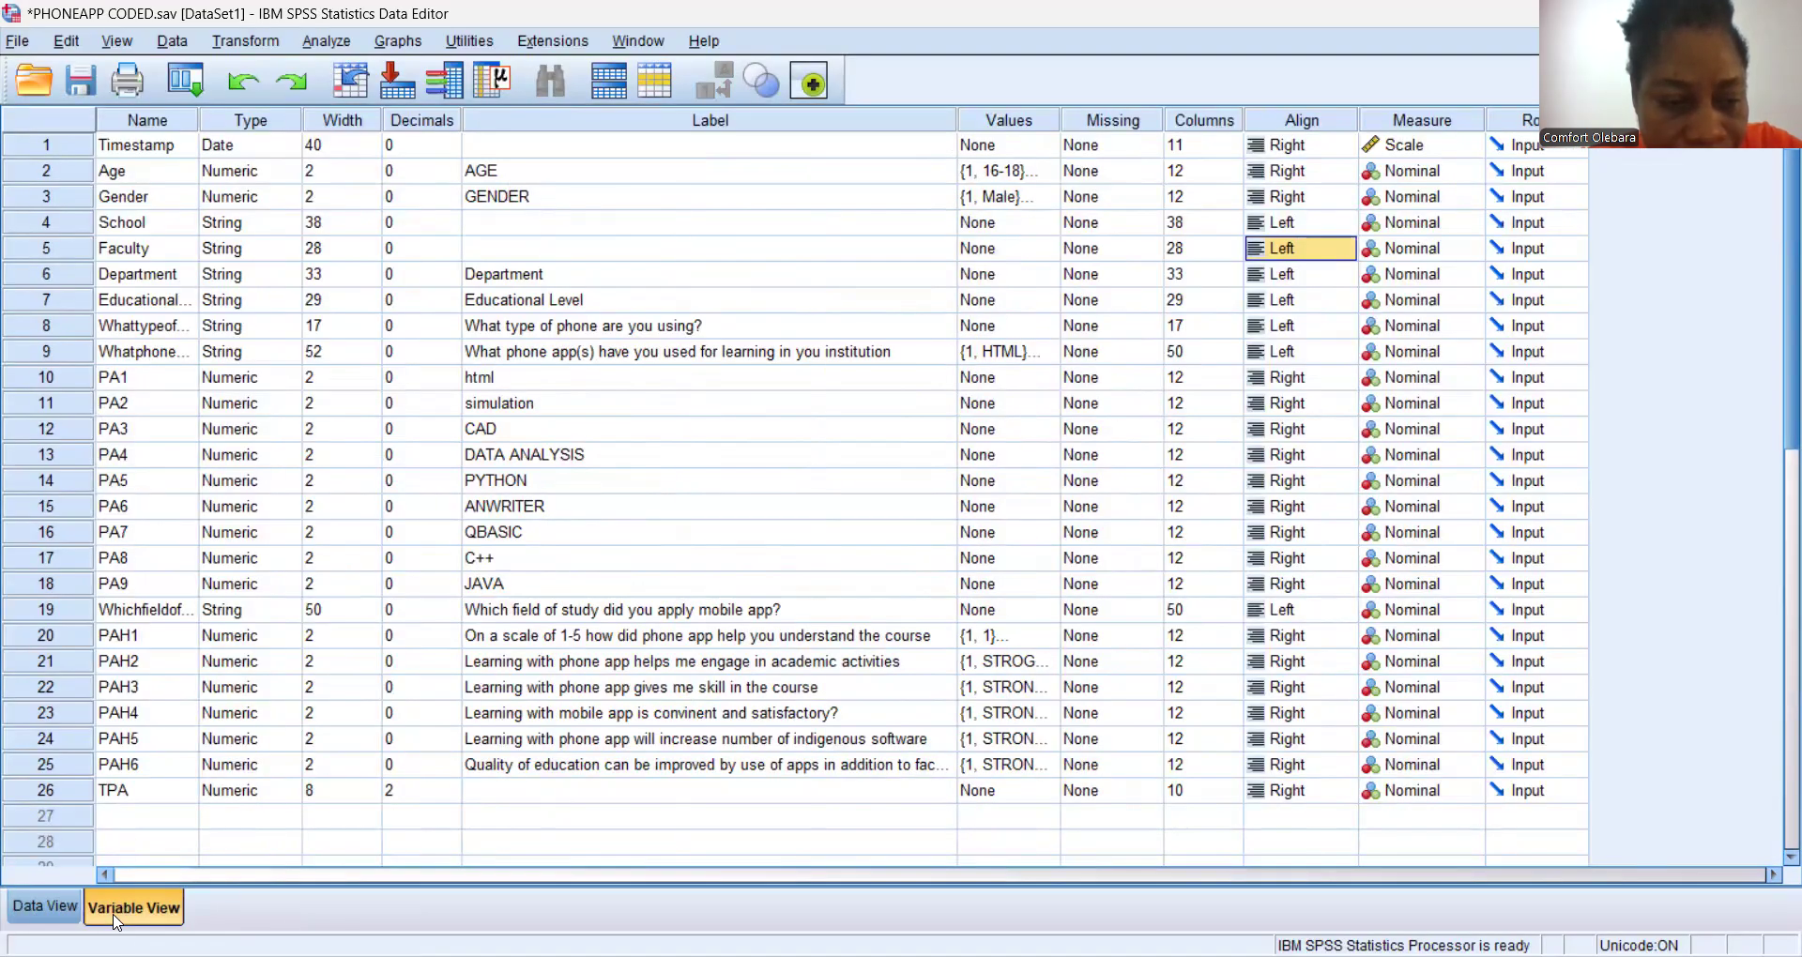
click(41, 903)
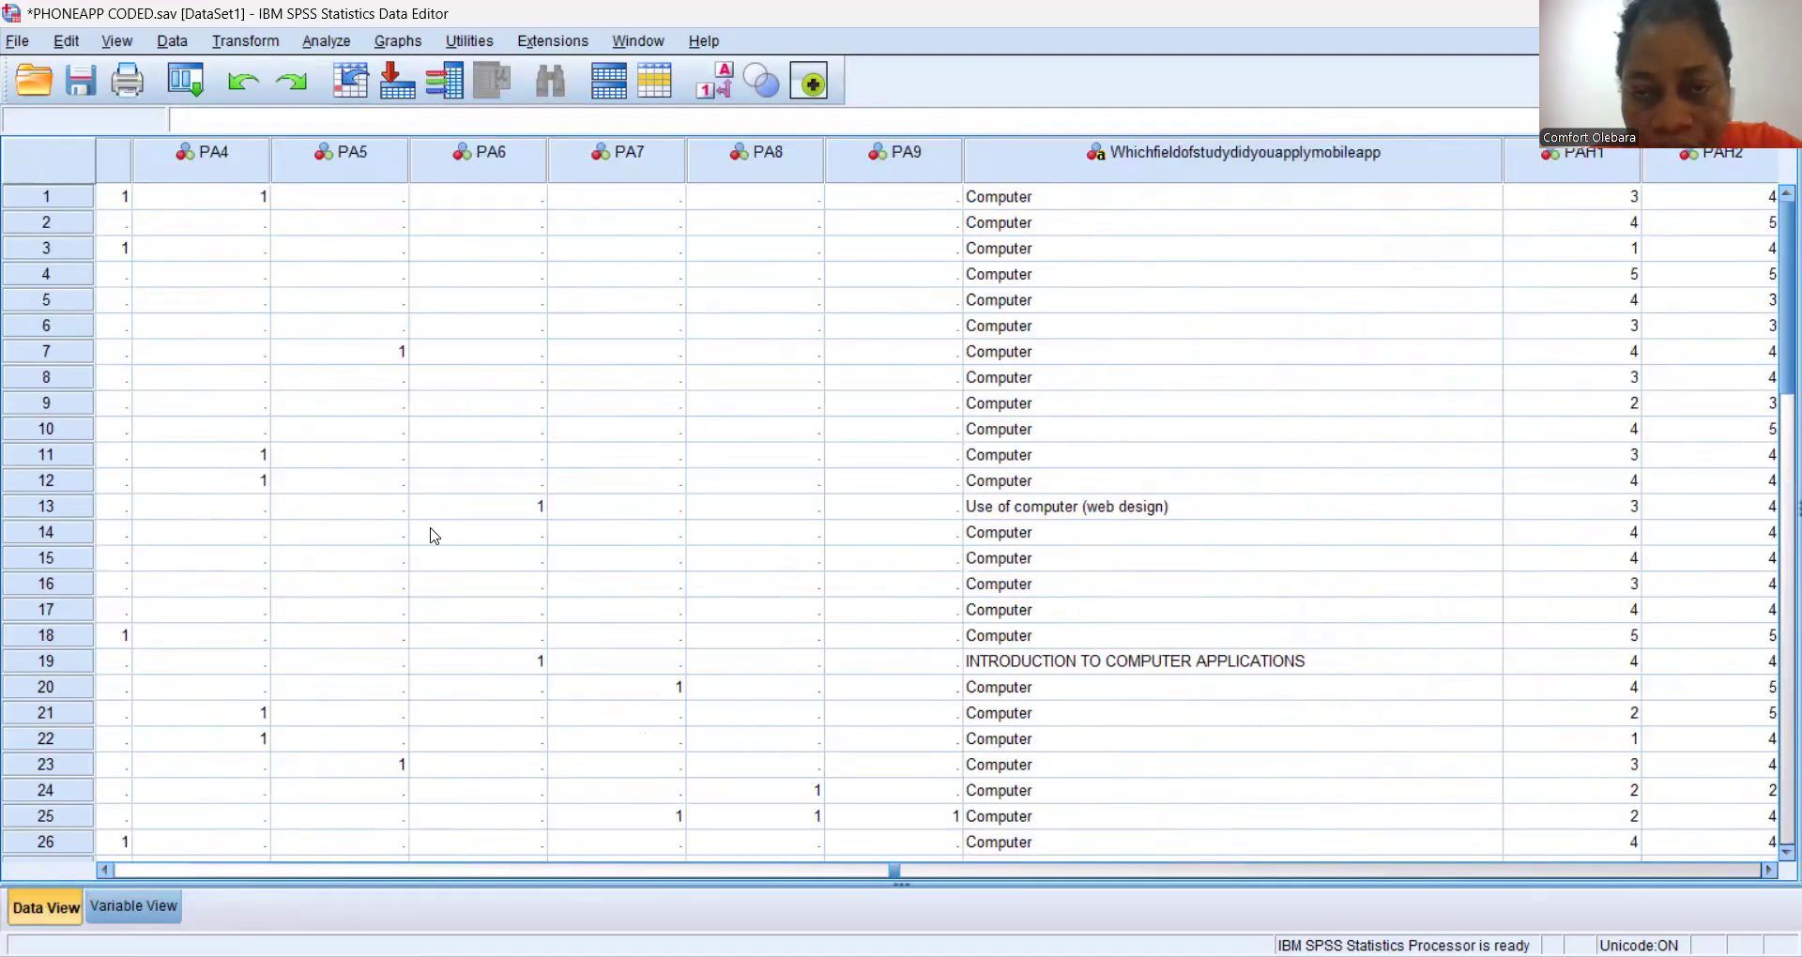
click(778, 255)
key(Right)
key(Right)
key(Right)
key(Right)
key(Right)
key(Right)
key(Right)
key(Right)
key(Right)
key(Right)
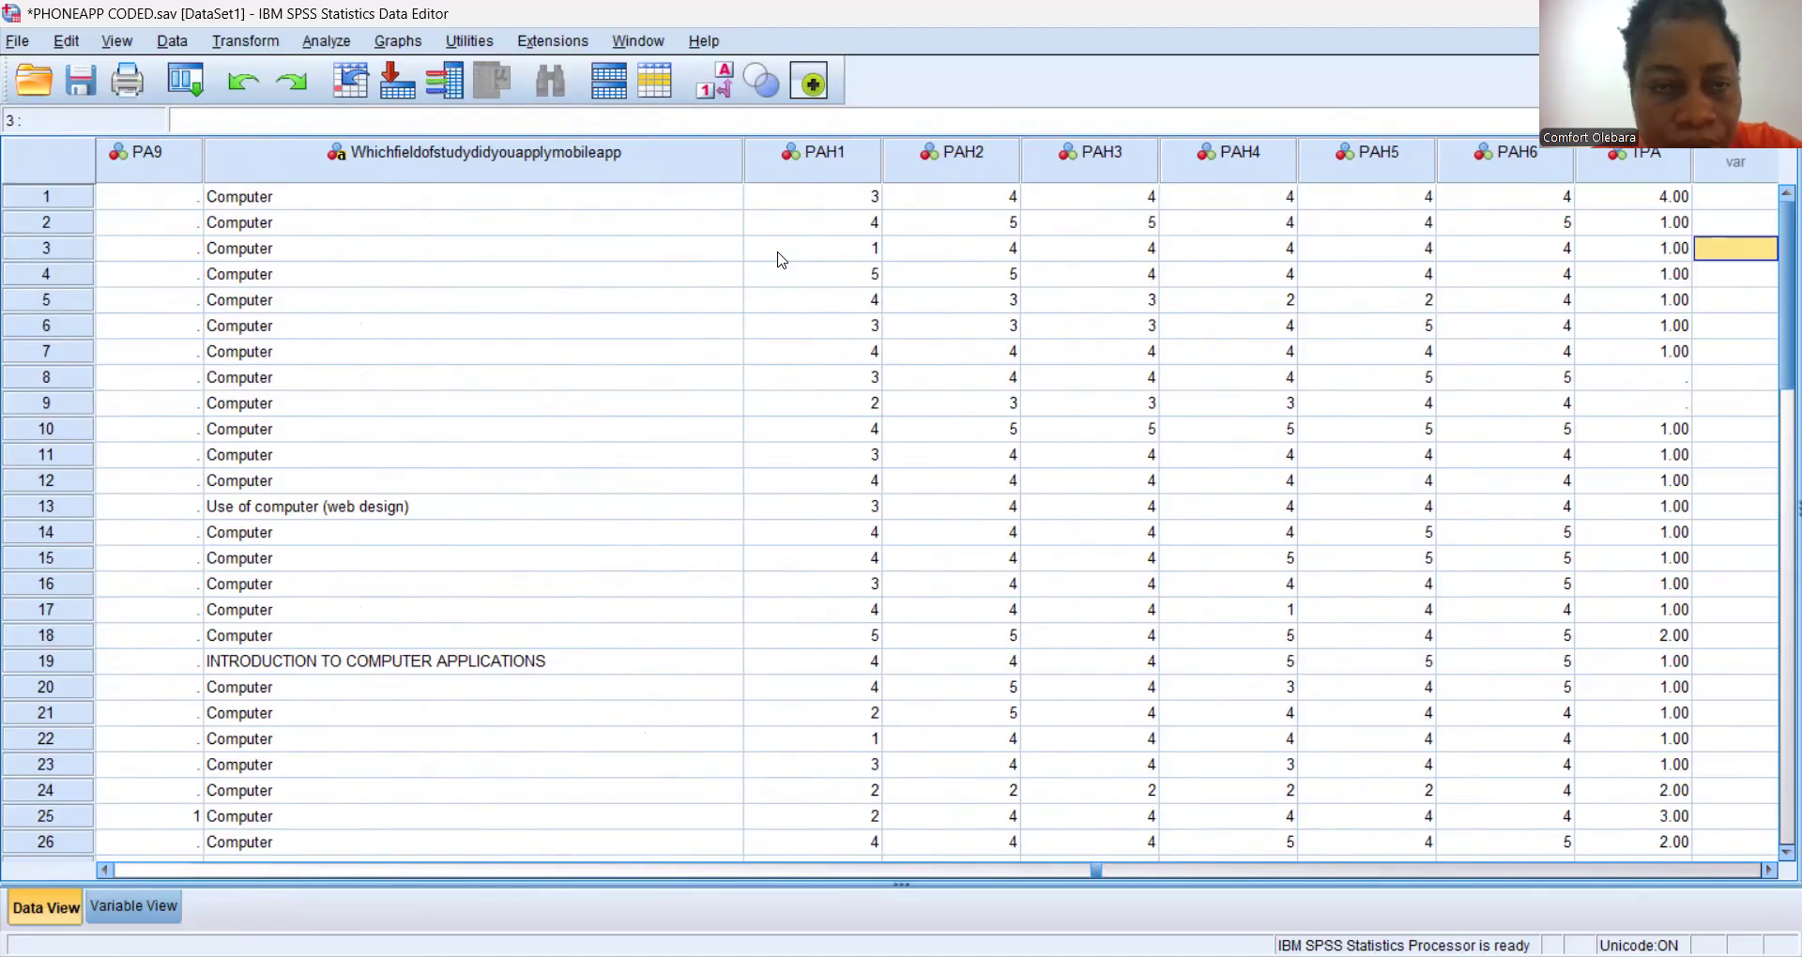
key(Right)
key(Right)
key(Right)
key(Right)
key(Right)
key(Right)
key(Right)
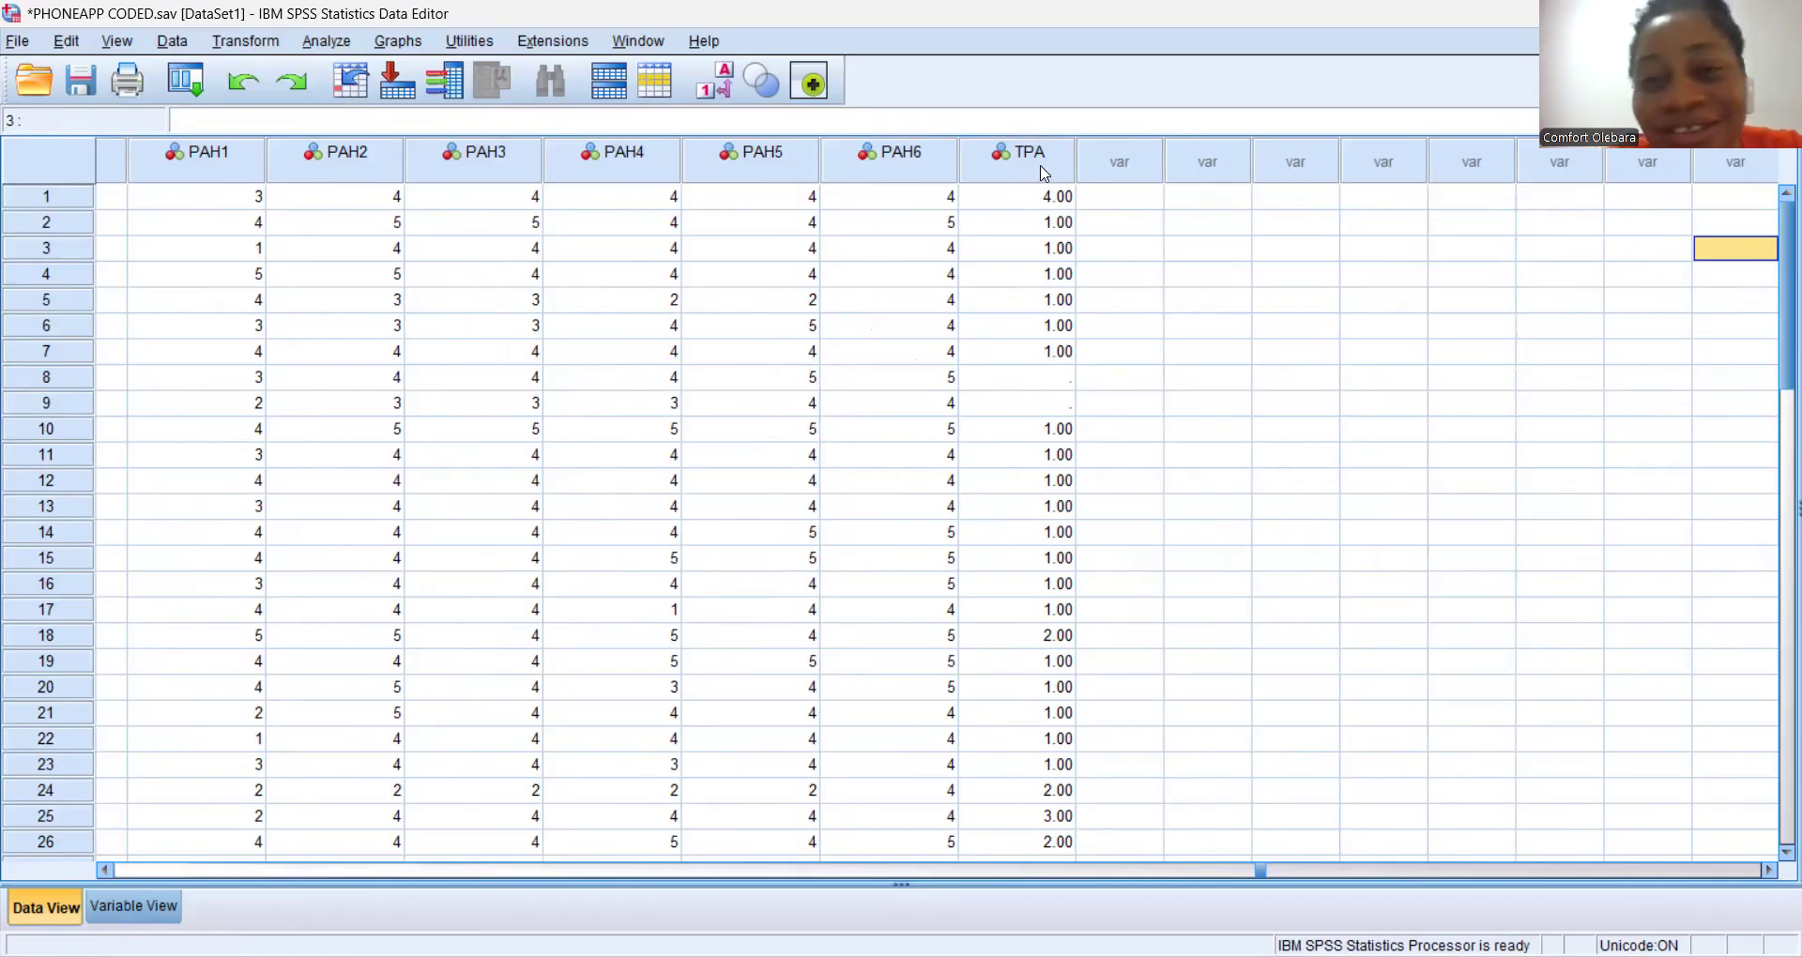
mouse_move(1048, 164)
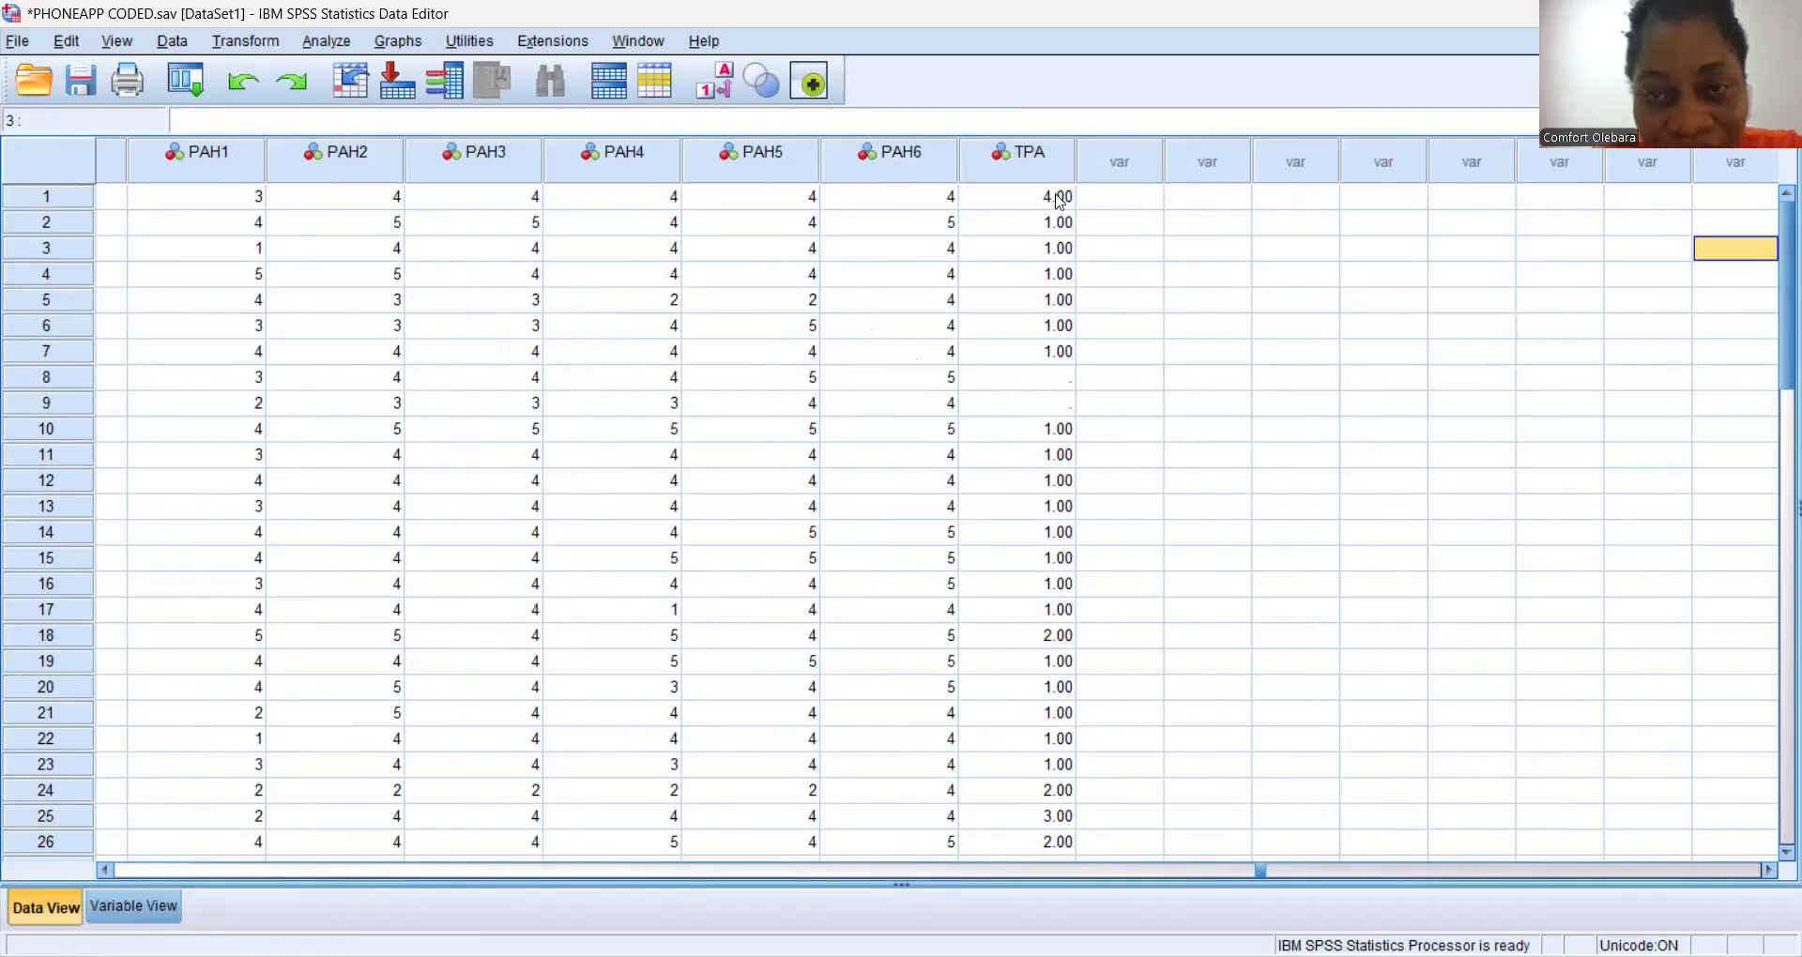
Review the TPA values down the cases from row 8 to about row 37, and go back up to the first case.
click(1029, 387)
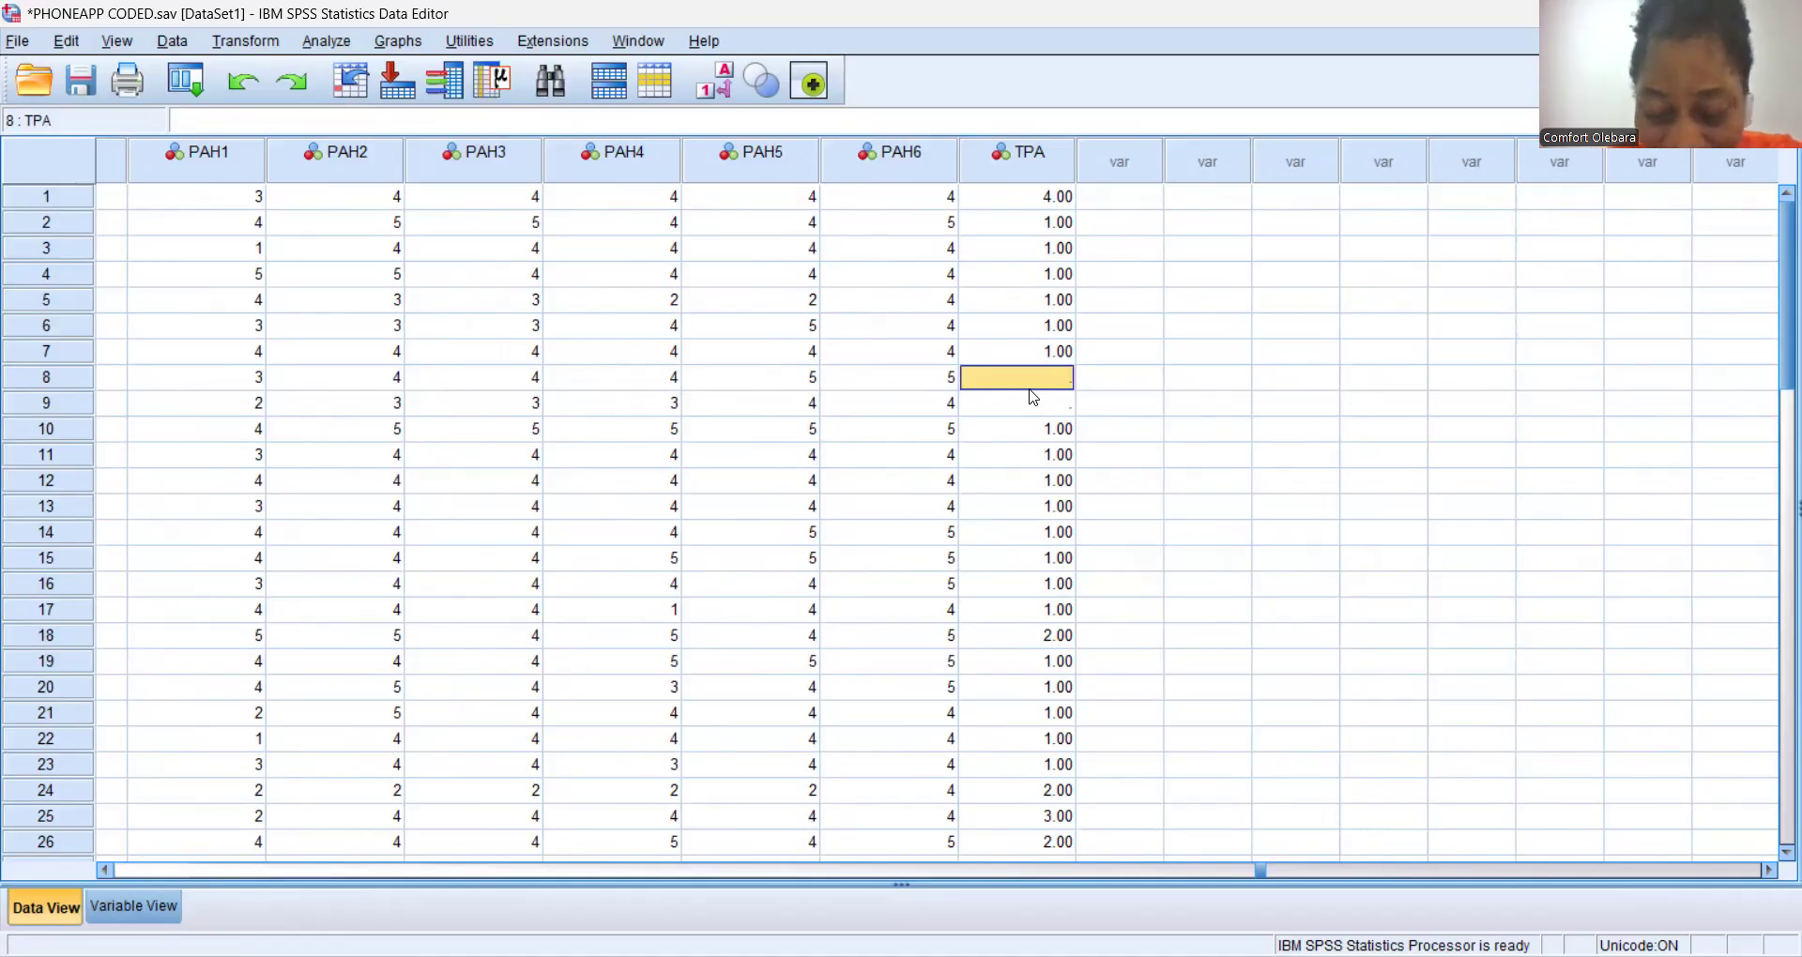
key(Down)
key(Down)
key(Down)
key(Down)
key(Down)
key(Down)
key(Down)
key(Down)
key(Down)
key(Down)
key(Down)
key(Down)
key(Down)
key(Down)
key(Down)
key(Down)
key(Down)
key(Down)
key(Down)
key(Down)
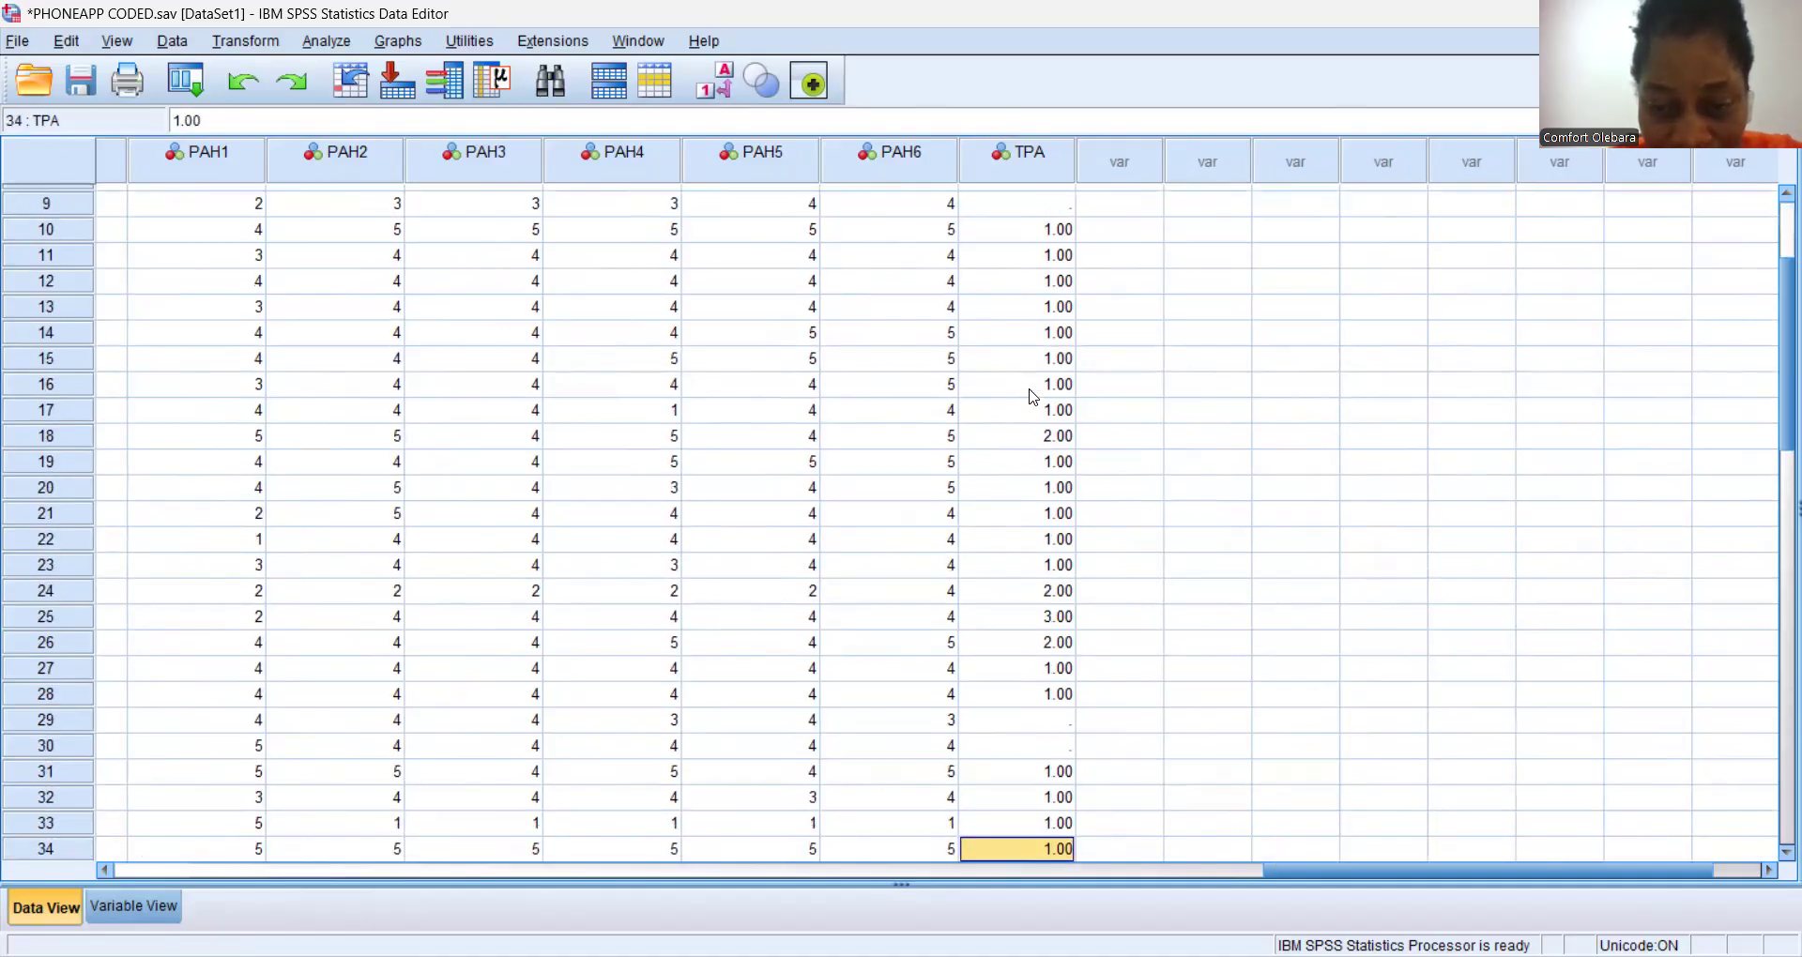
key(Down)
key(Down)
key(Down)
key(Down)
key(Down)
key(Down)
key(Down)
key(Down)
key(Down)
key(Down)
key(Down)
key(Down)
key(Down)
key(Down)
key(Down)
key(Down)
key(Down)
key(Down)
key(Down)
key(Down)
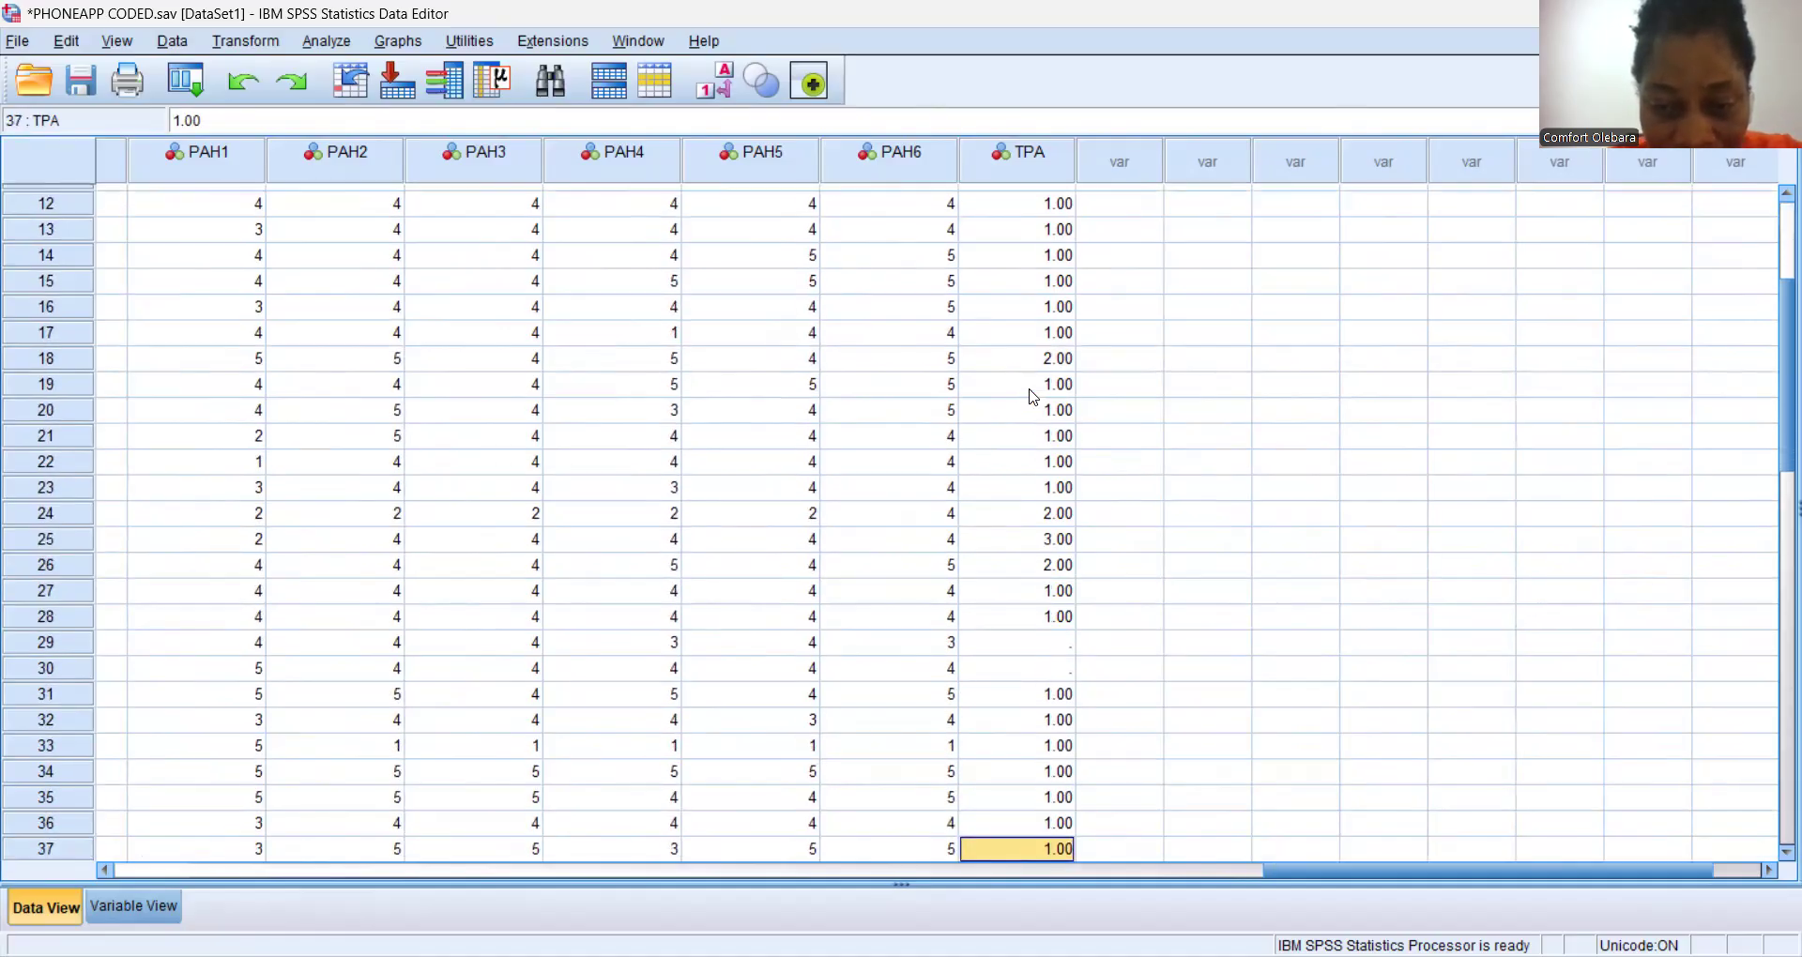
key(Up)
key(Up)
key(Up)
key(Up)
key(Up)
key(Up)
key(Up)
key(Up)
key(Up)
key(Up)
key(Up)
key(Up)
key(Up)
key(Up)
key(Up)
key(Up)
key(Up)
key(Up)
key(Up)
key(Up)
key(Up)
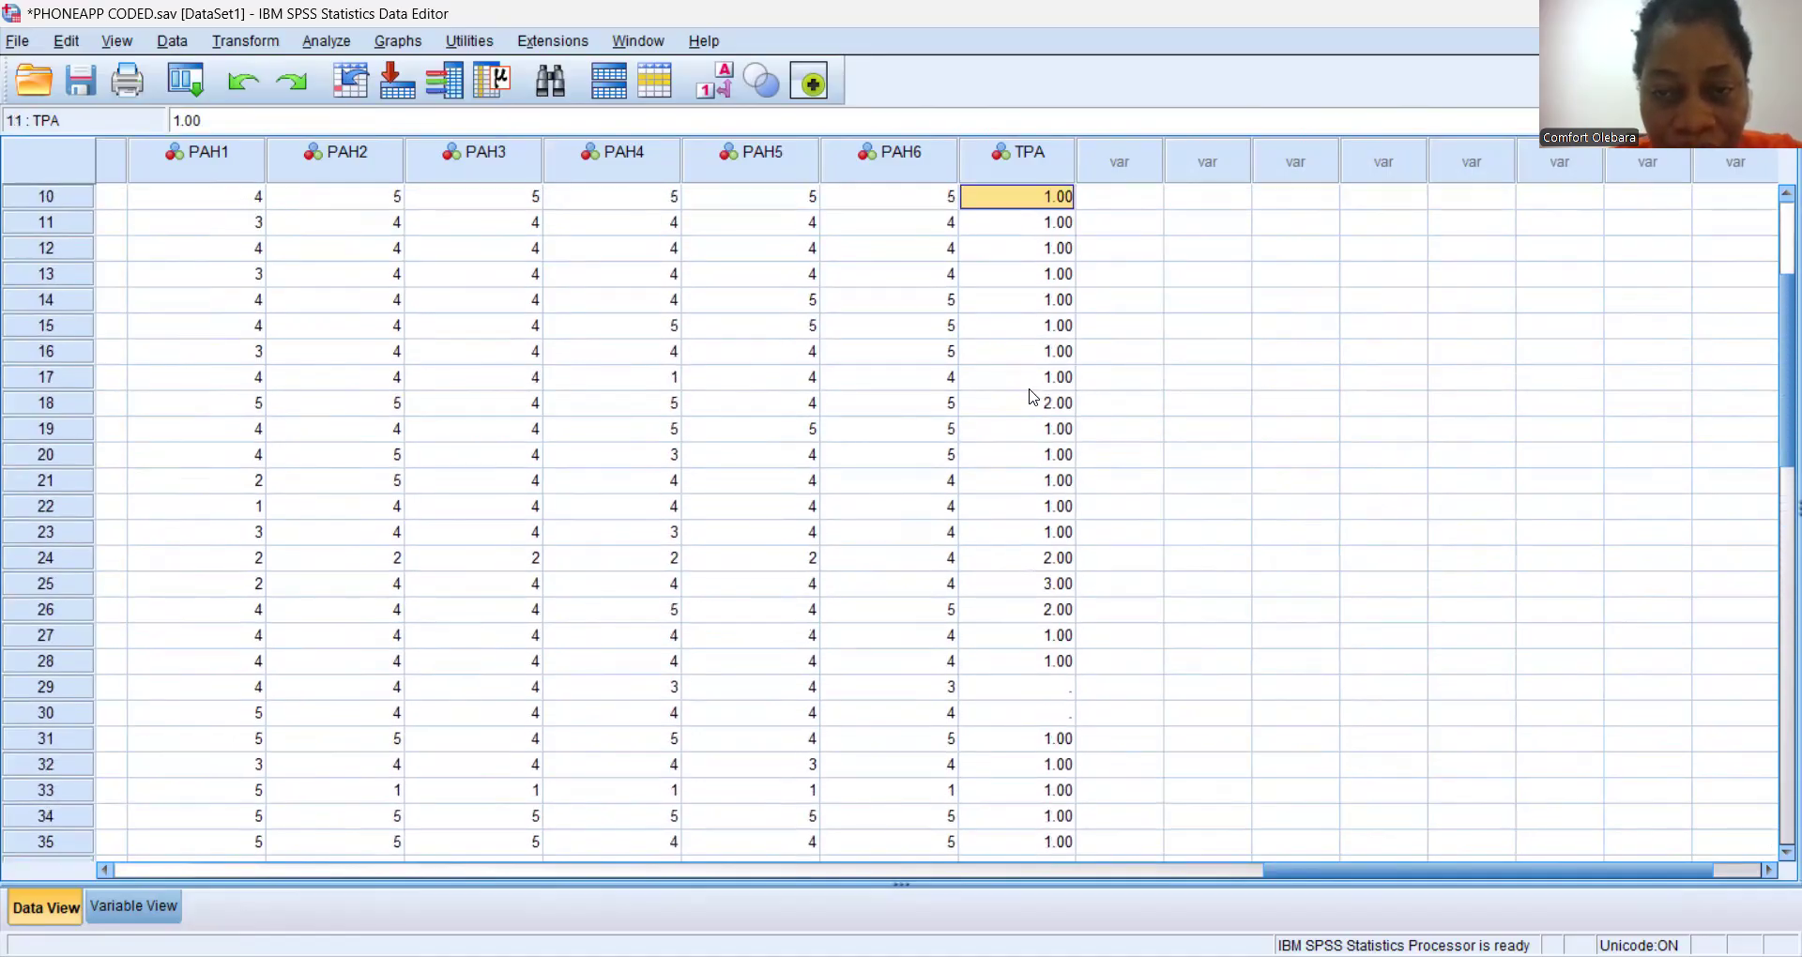
key(Up)
key(Up)
key(Up)
key(Up)
key(Up)
key(Up)
key(Up)
key(Up)
key(Up)
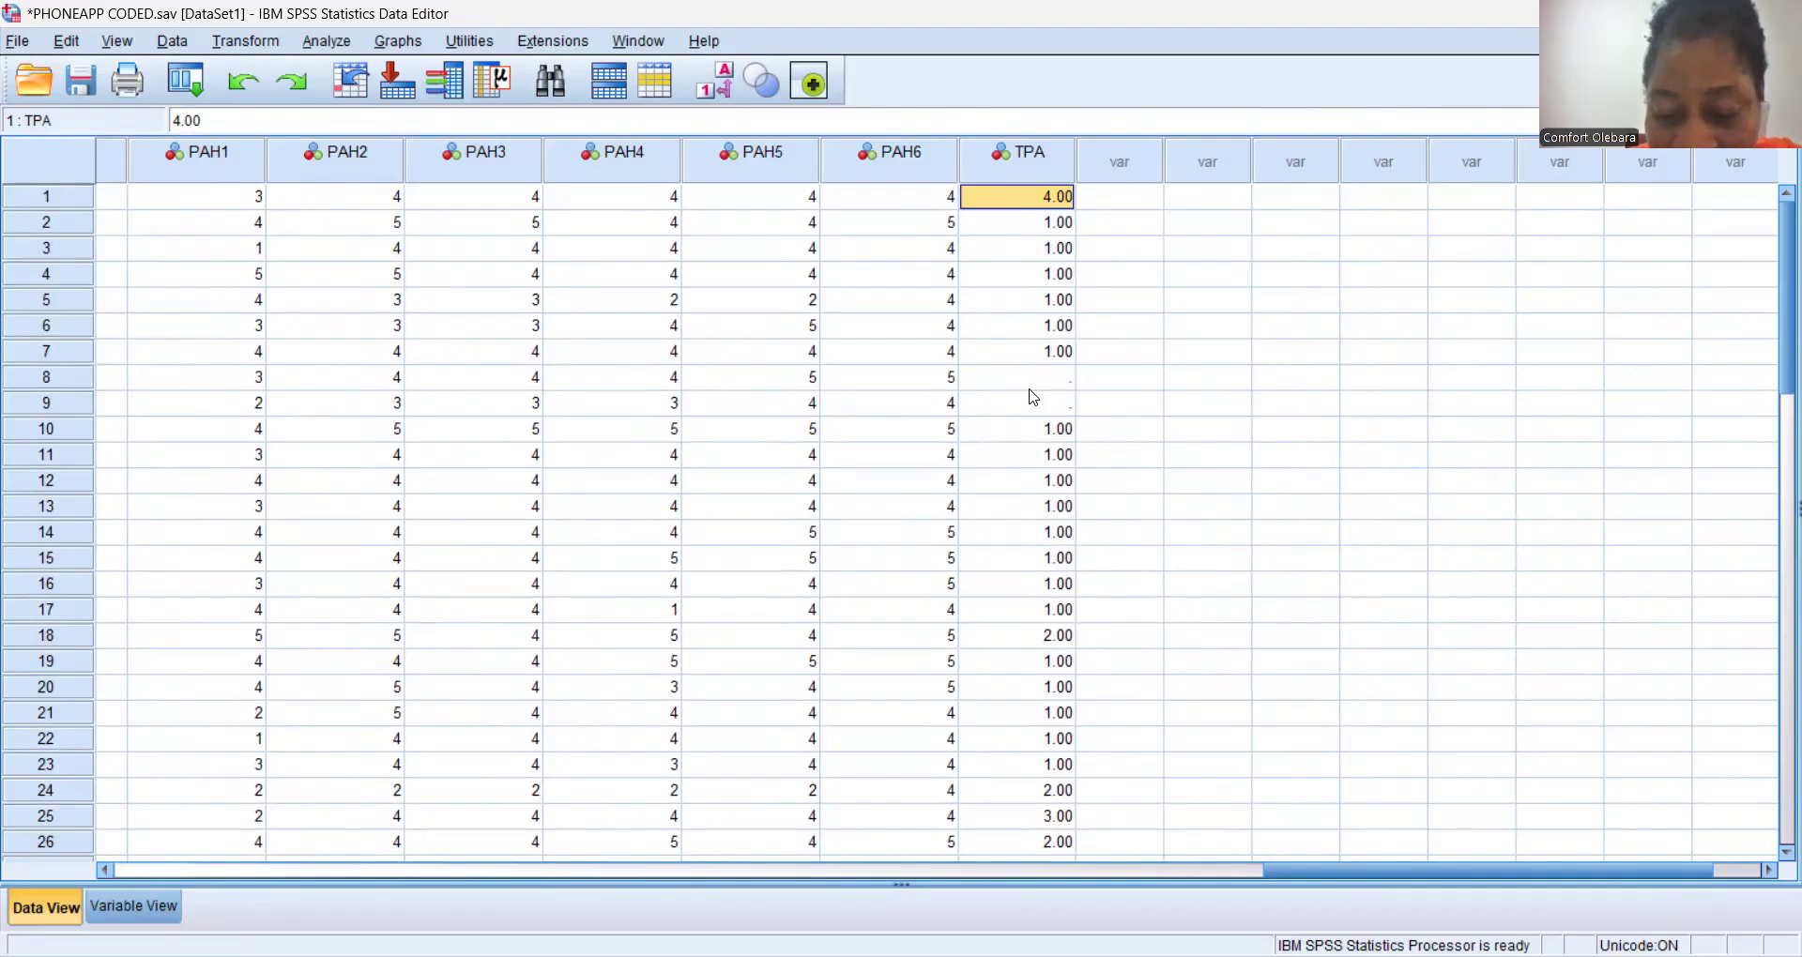
Examine the first case's PA1 to PA9 entries and its phone app response to check them against its TPA total.
key(Left)
key(Left)
key(Left)
key(Left)
key(Left)
key(Left)
key(Left)
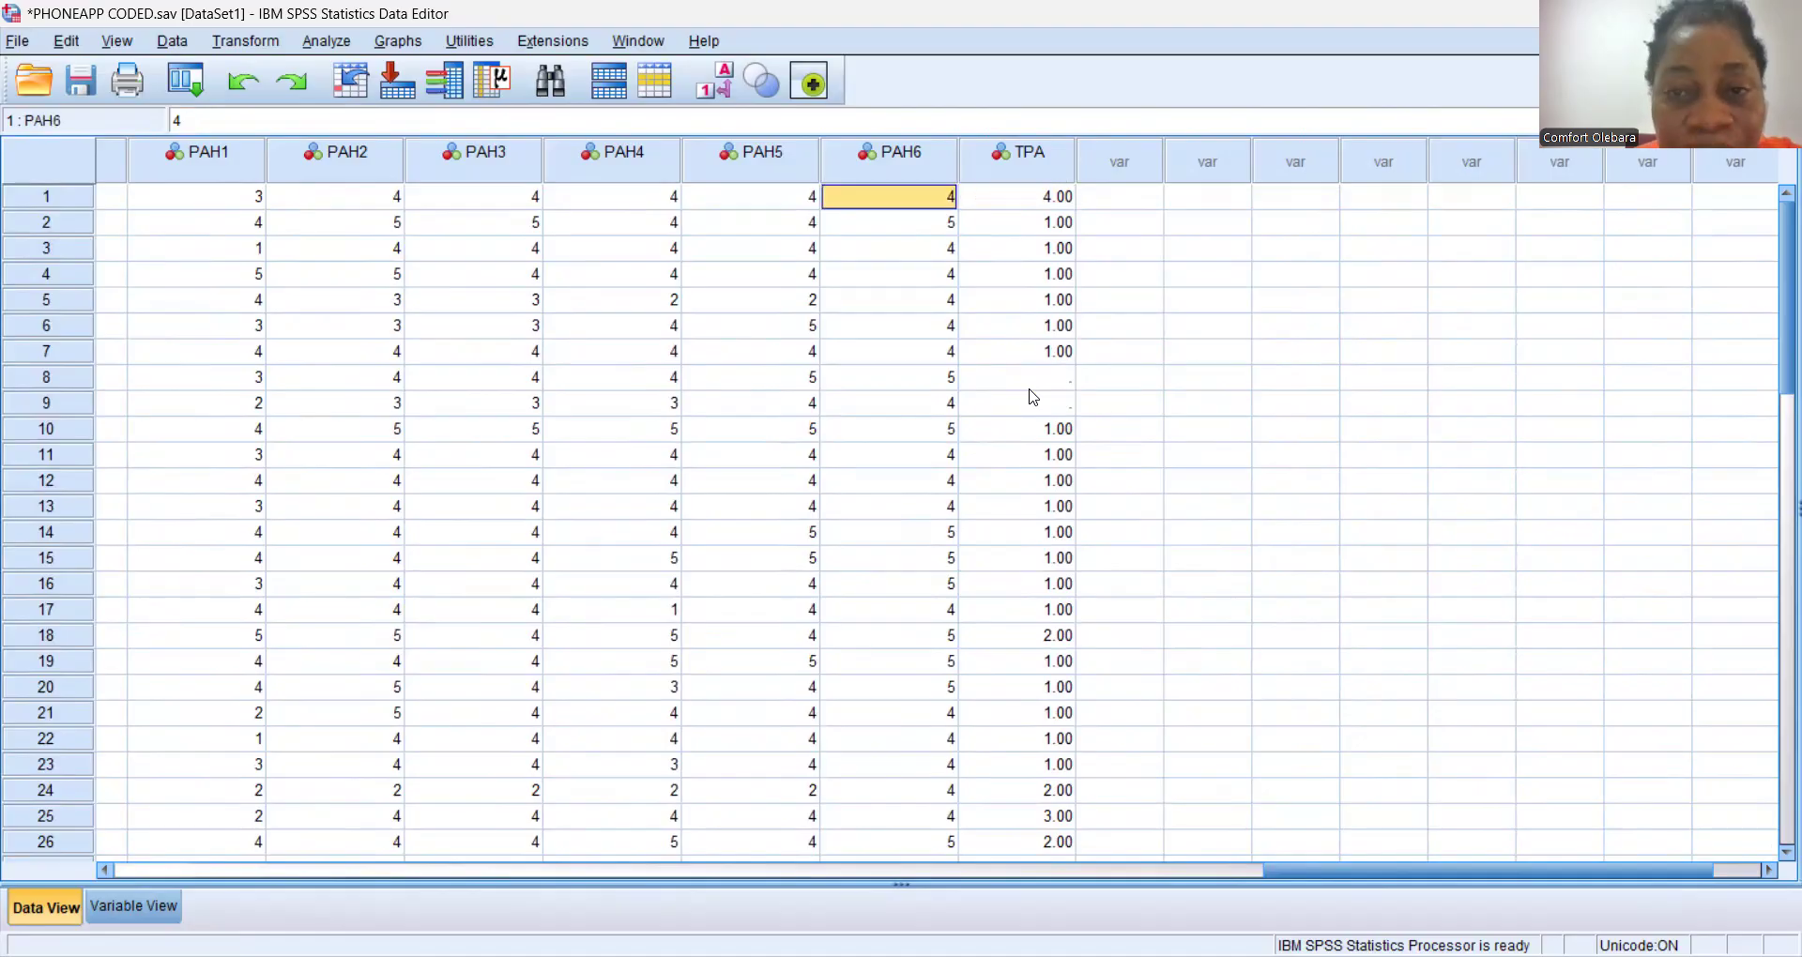
key(Left)
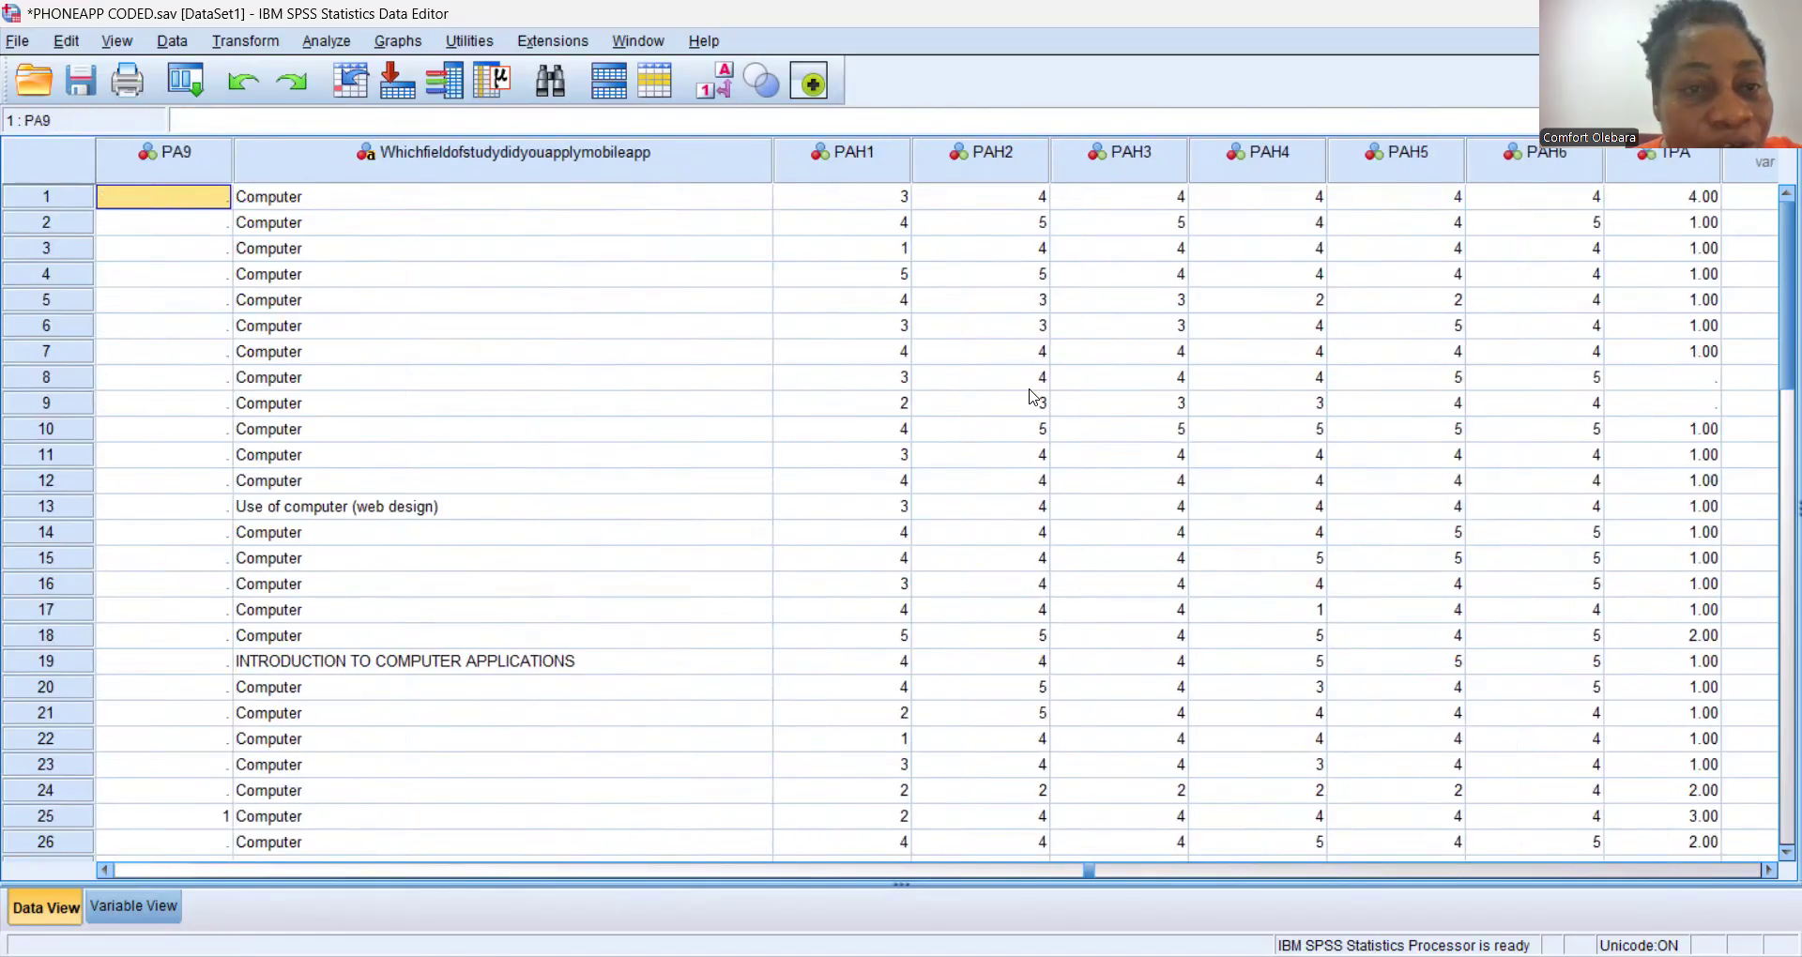
key(Left)
key(Left)
key(Left)
key(Left)
key(Left)
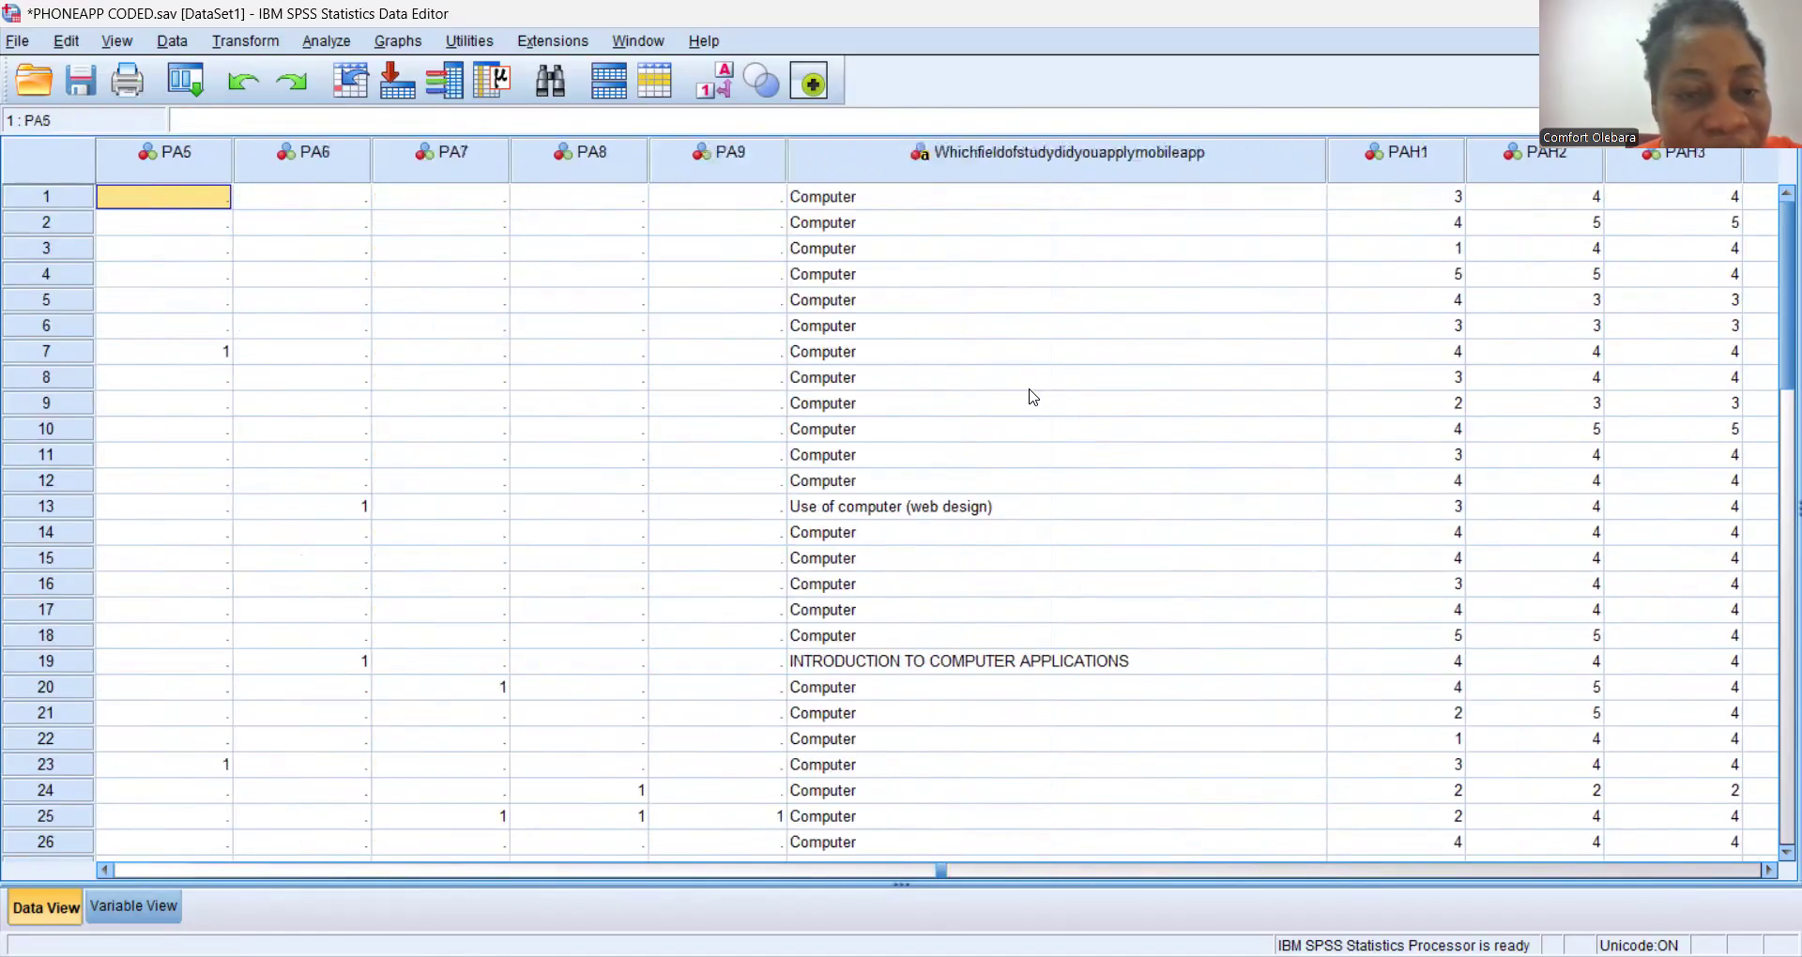
key(Left)
key(Left)
key(Left)
key(Left)
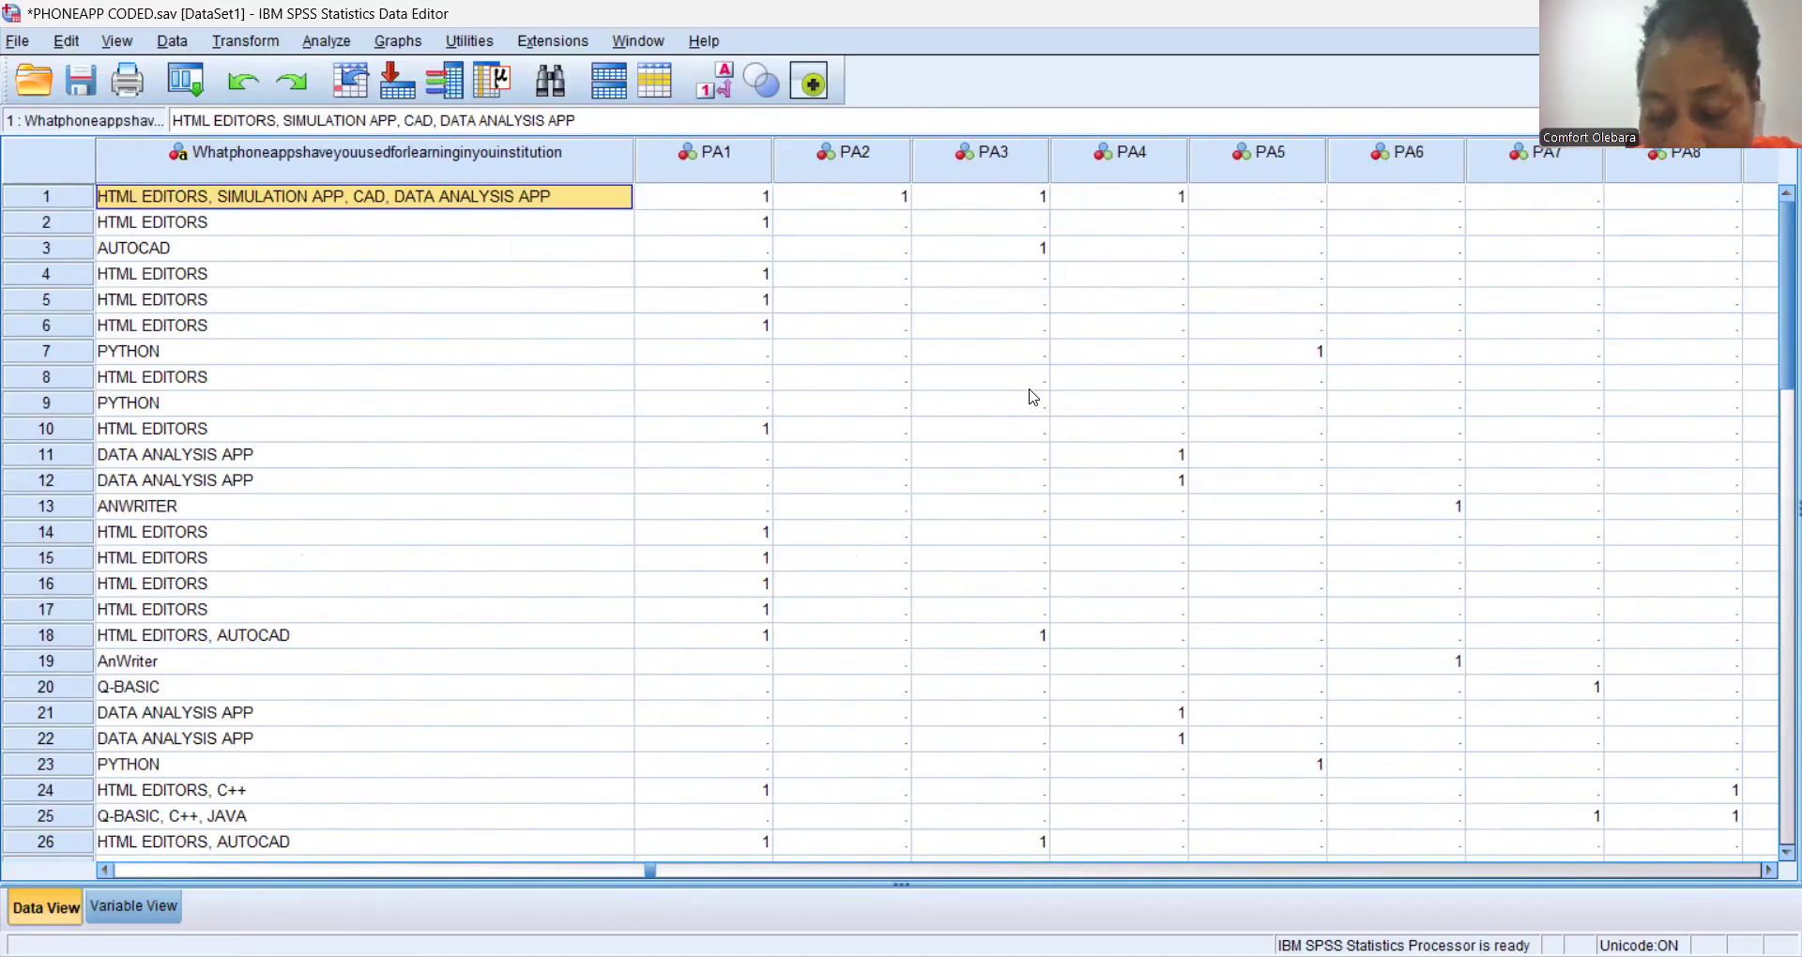
Return along the first case to its TPA value and examine the PAH1 to PAH6 columns beside it.
key(Right)
key(Right)
key(Right)
key(Right)
key(Right)
key(Right)
key(Right)
key(Right)
key(Right)
key(Right)
key(Right)
key(Right)
key(Right)
key(Right)
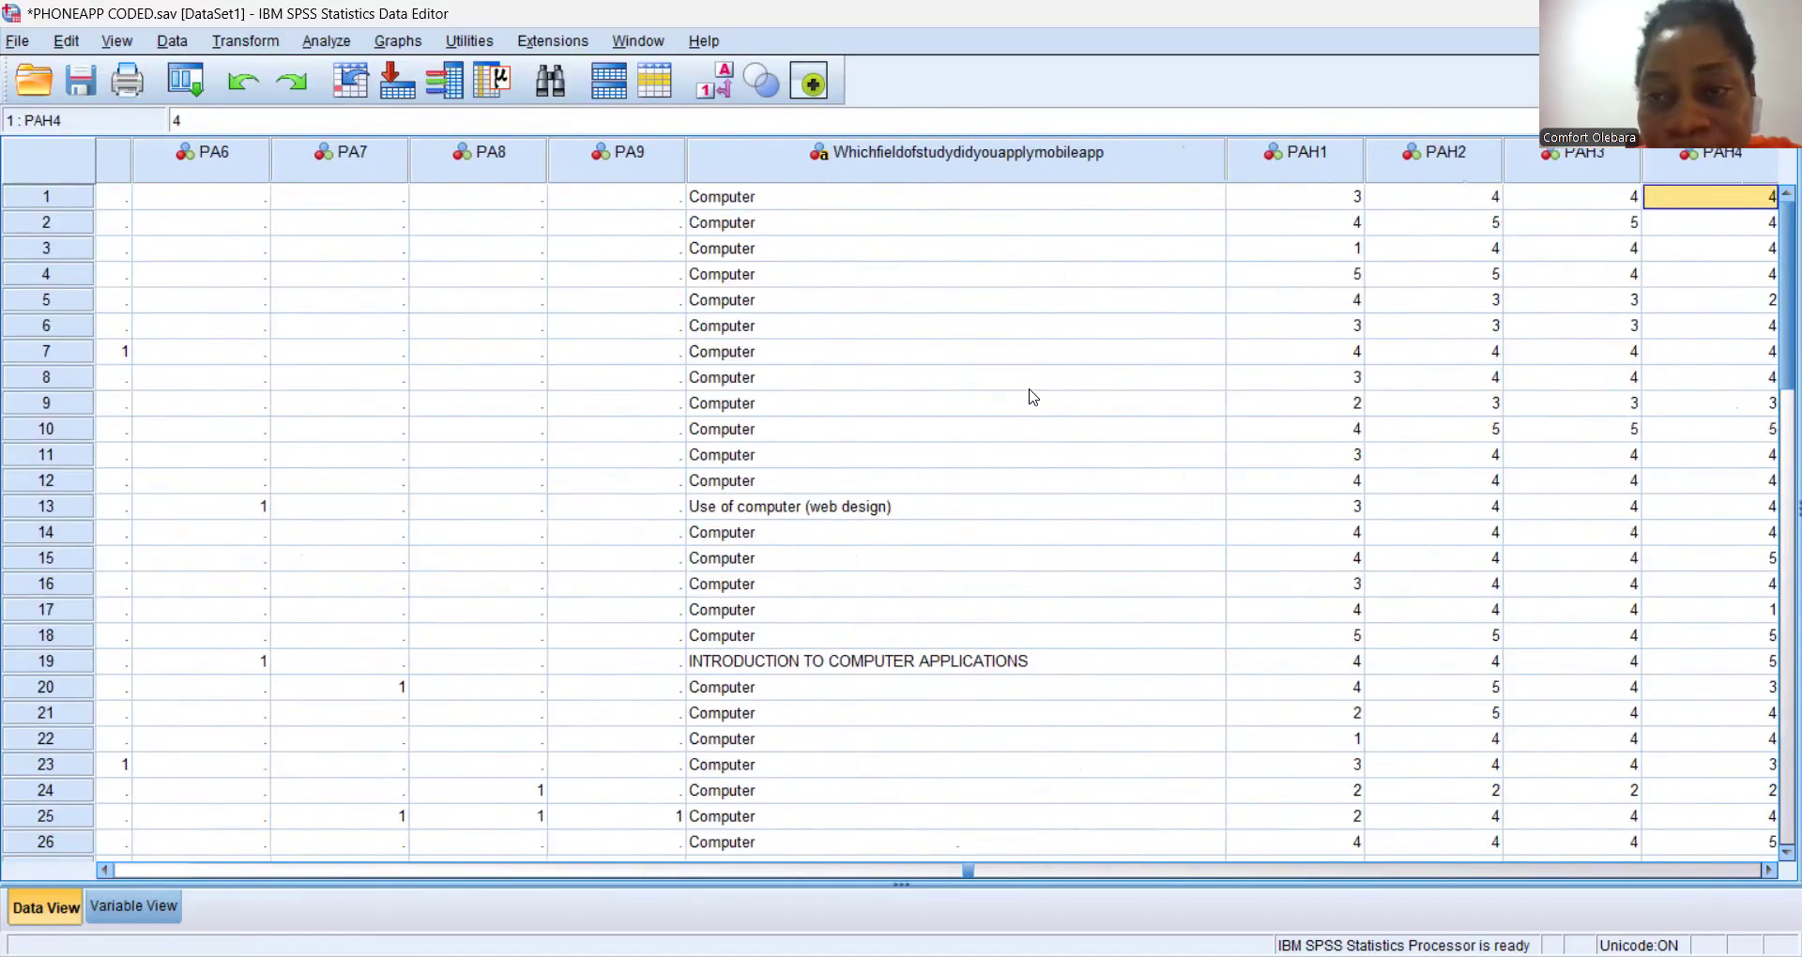
key(Right)
key(Right)
key(Right)
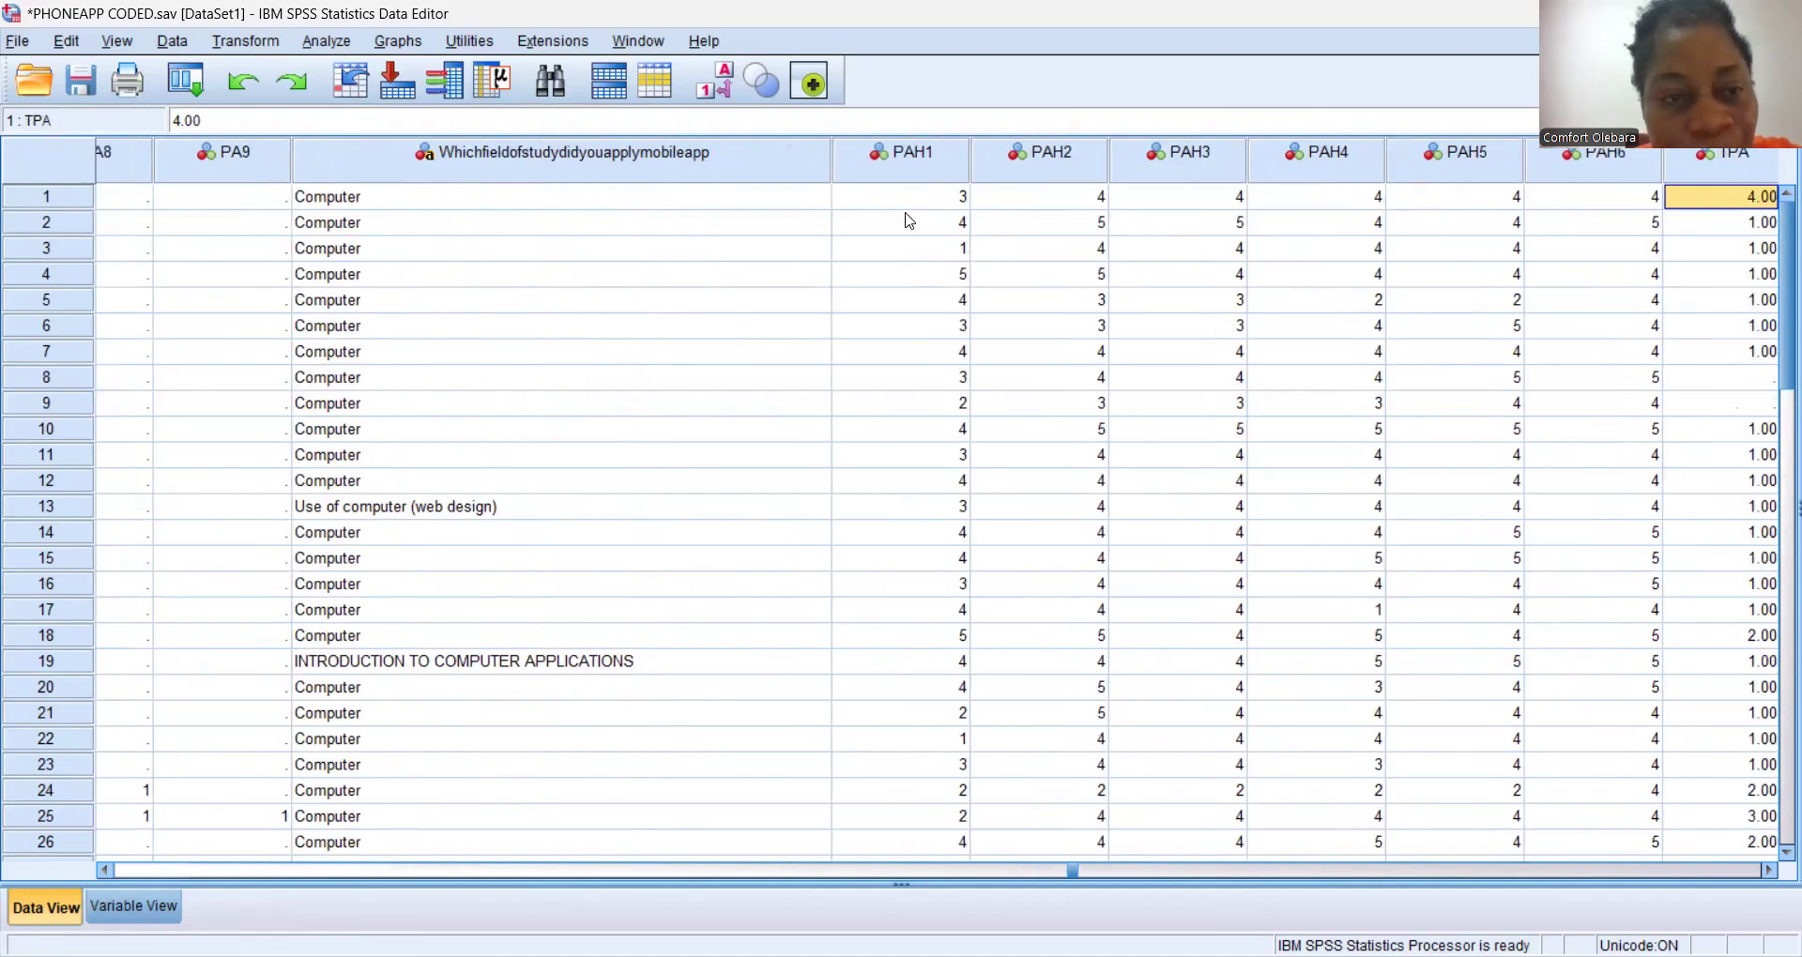
mouse_move(924, 171)
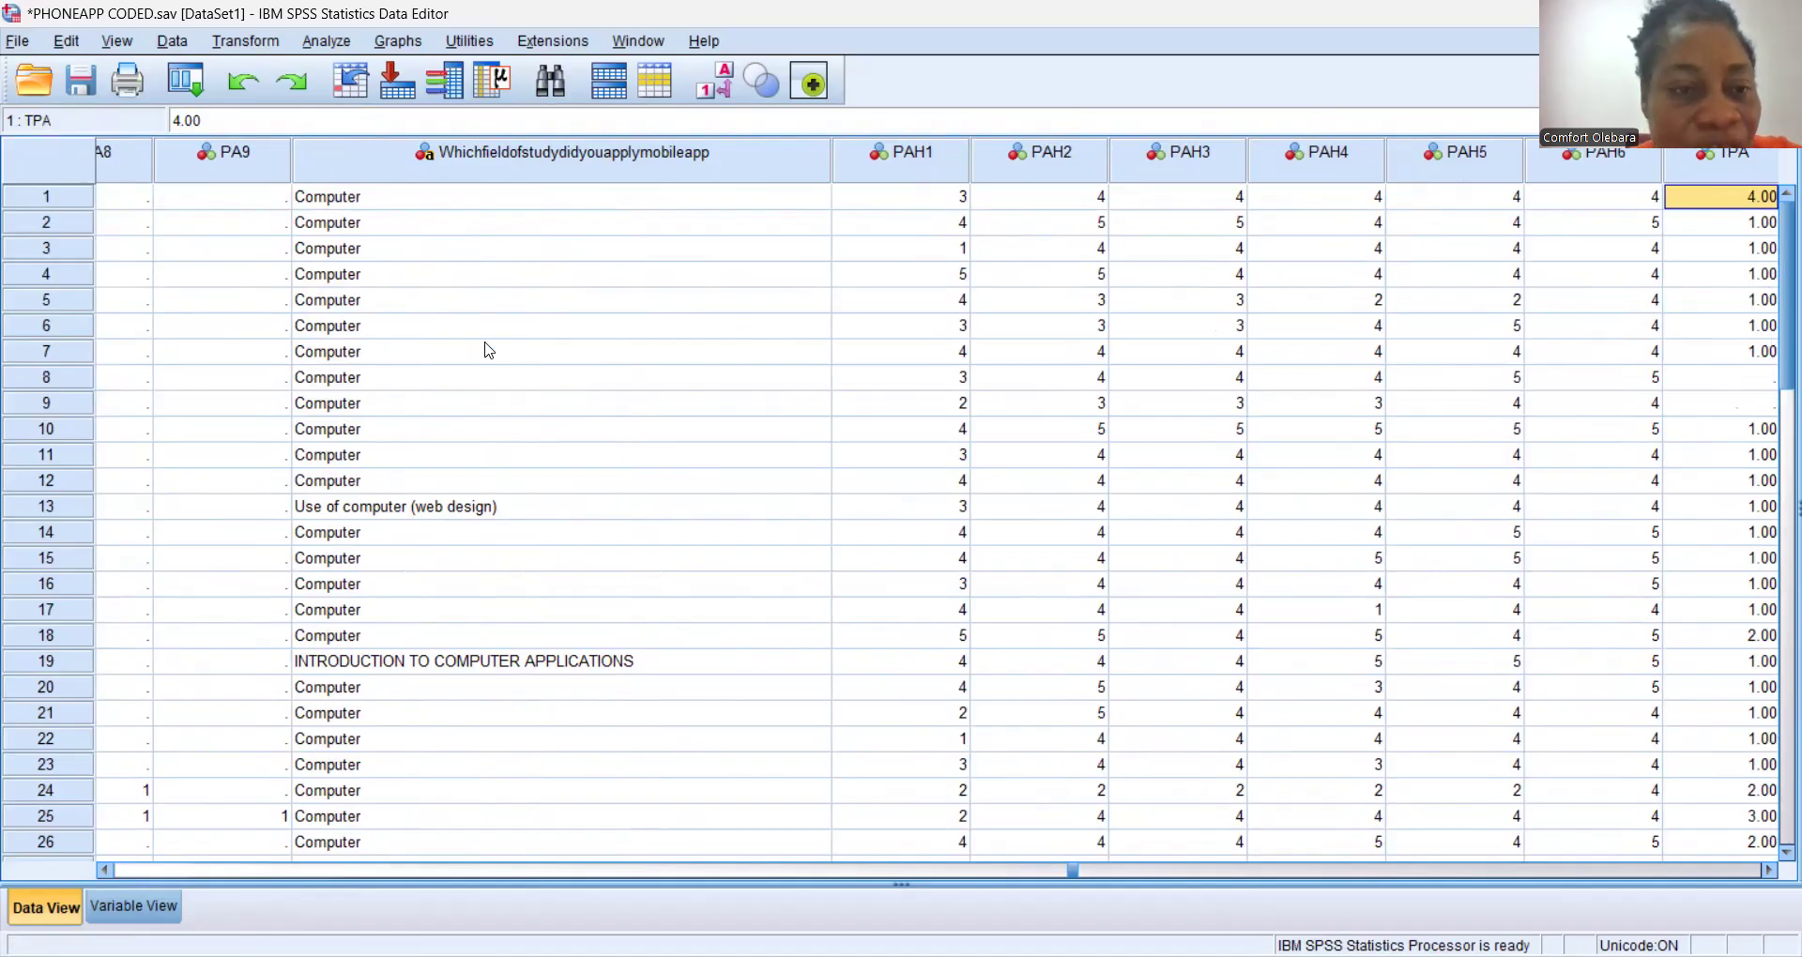
Examine the row 7 case's entries from the field-of-study answer back through the PA items to the educational level.
click(488, 350)
key(Left)
key(Left)
key(Left)
key(Left)
key(Left)
key(Left)
key(Left)
key(Left)
key(Left)
key(Left)
key(Left)
key(Left)
key(Left)
key(Left)
key(Left)
key(Left)
key(Left)
key(Left)
key(Left)
key(Left)
key(Left)
key(Left)
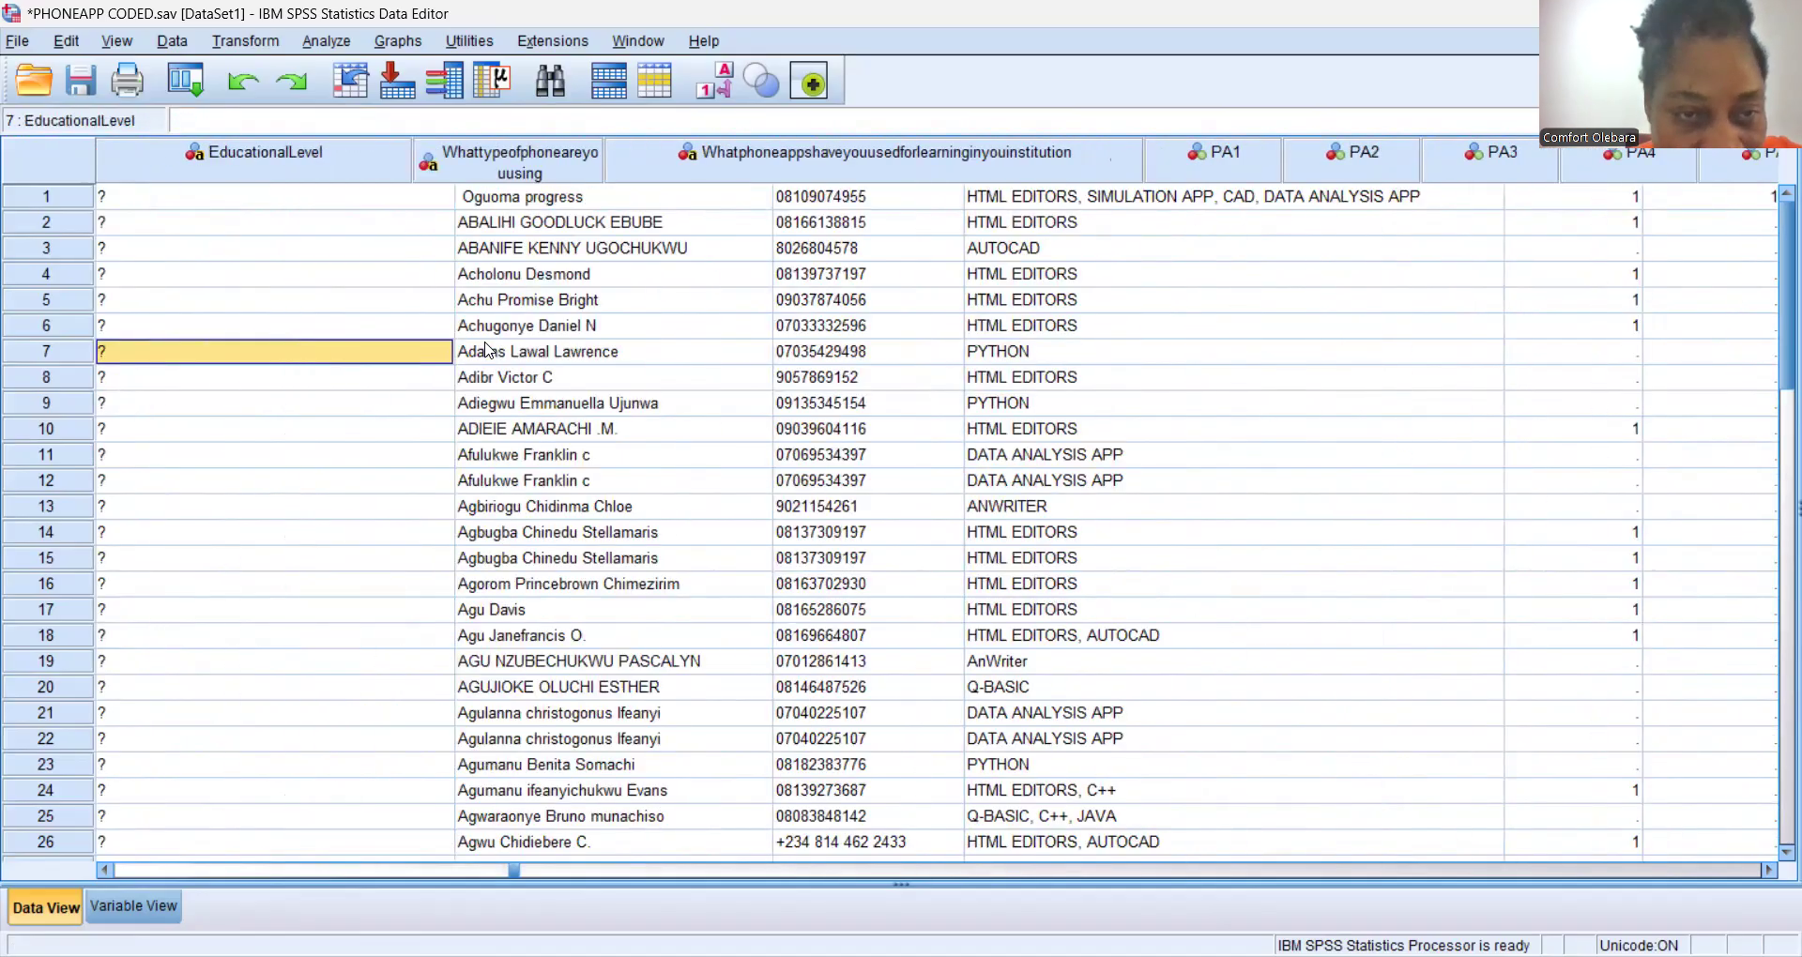
Show the variable definitions and open the value labels of PAH2.
click(166, 905)
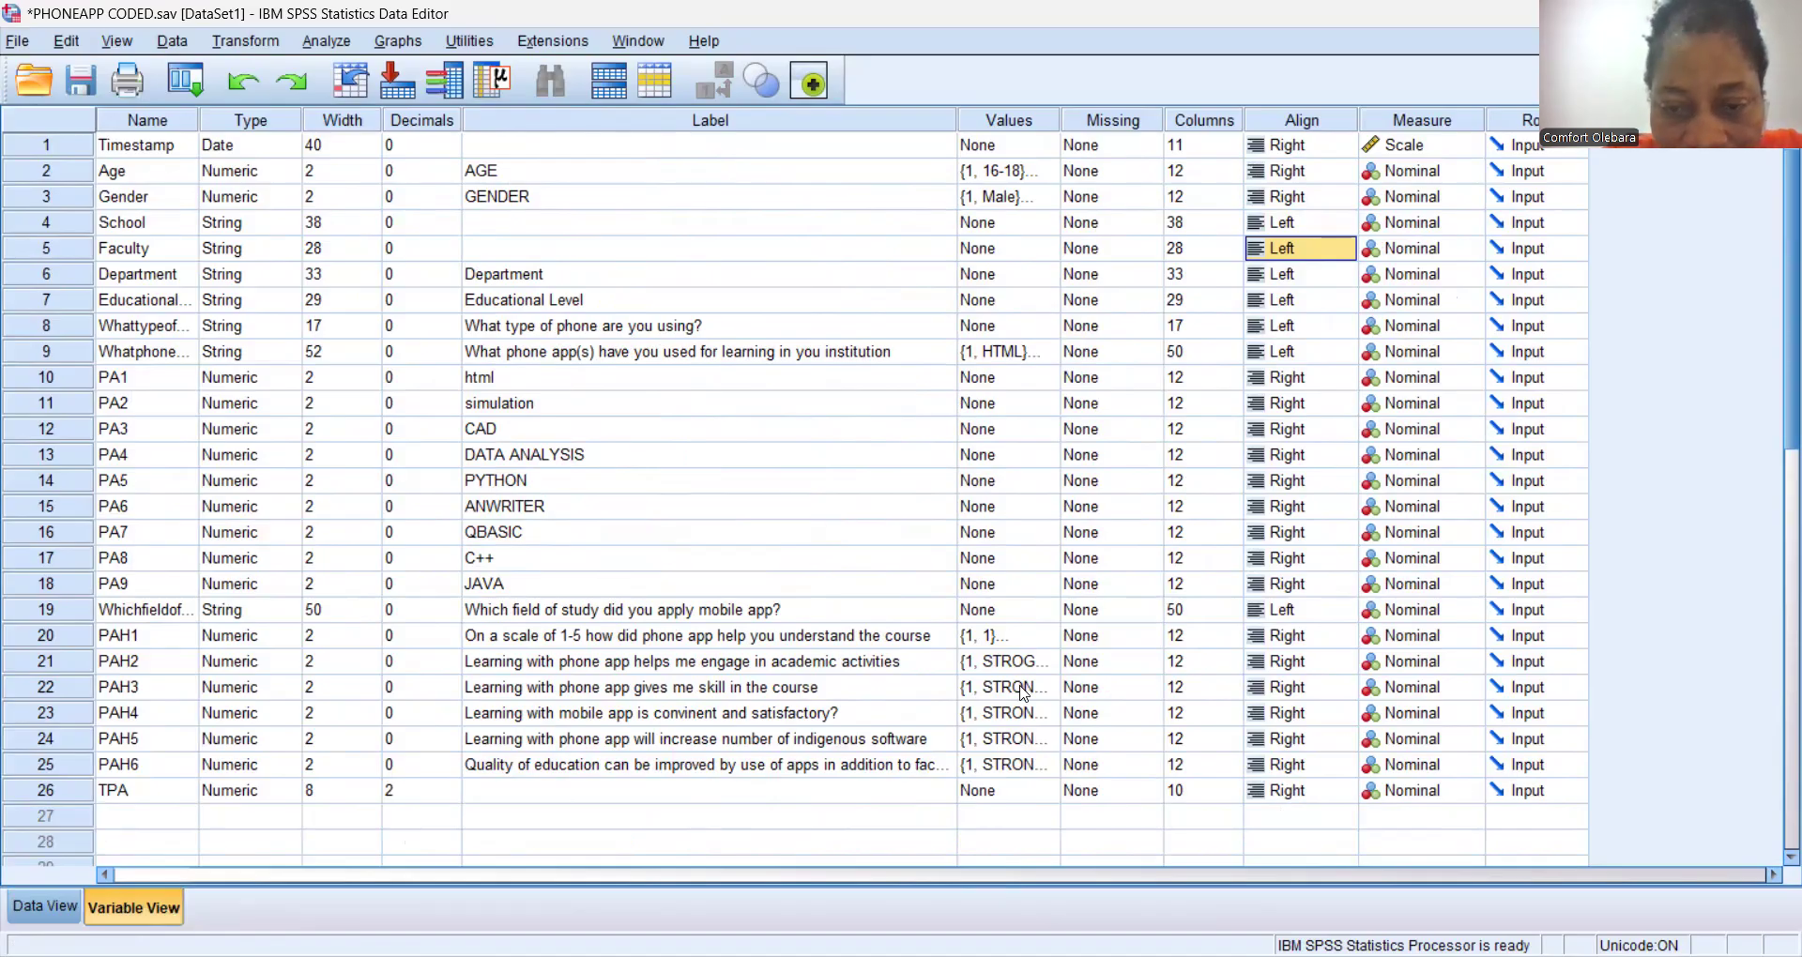
click(1046, 660)
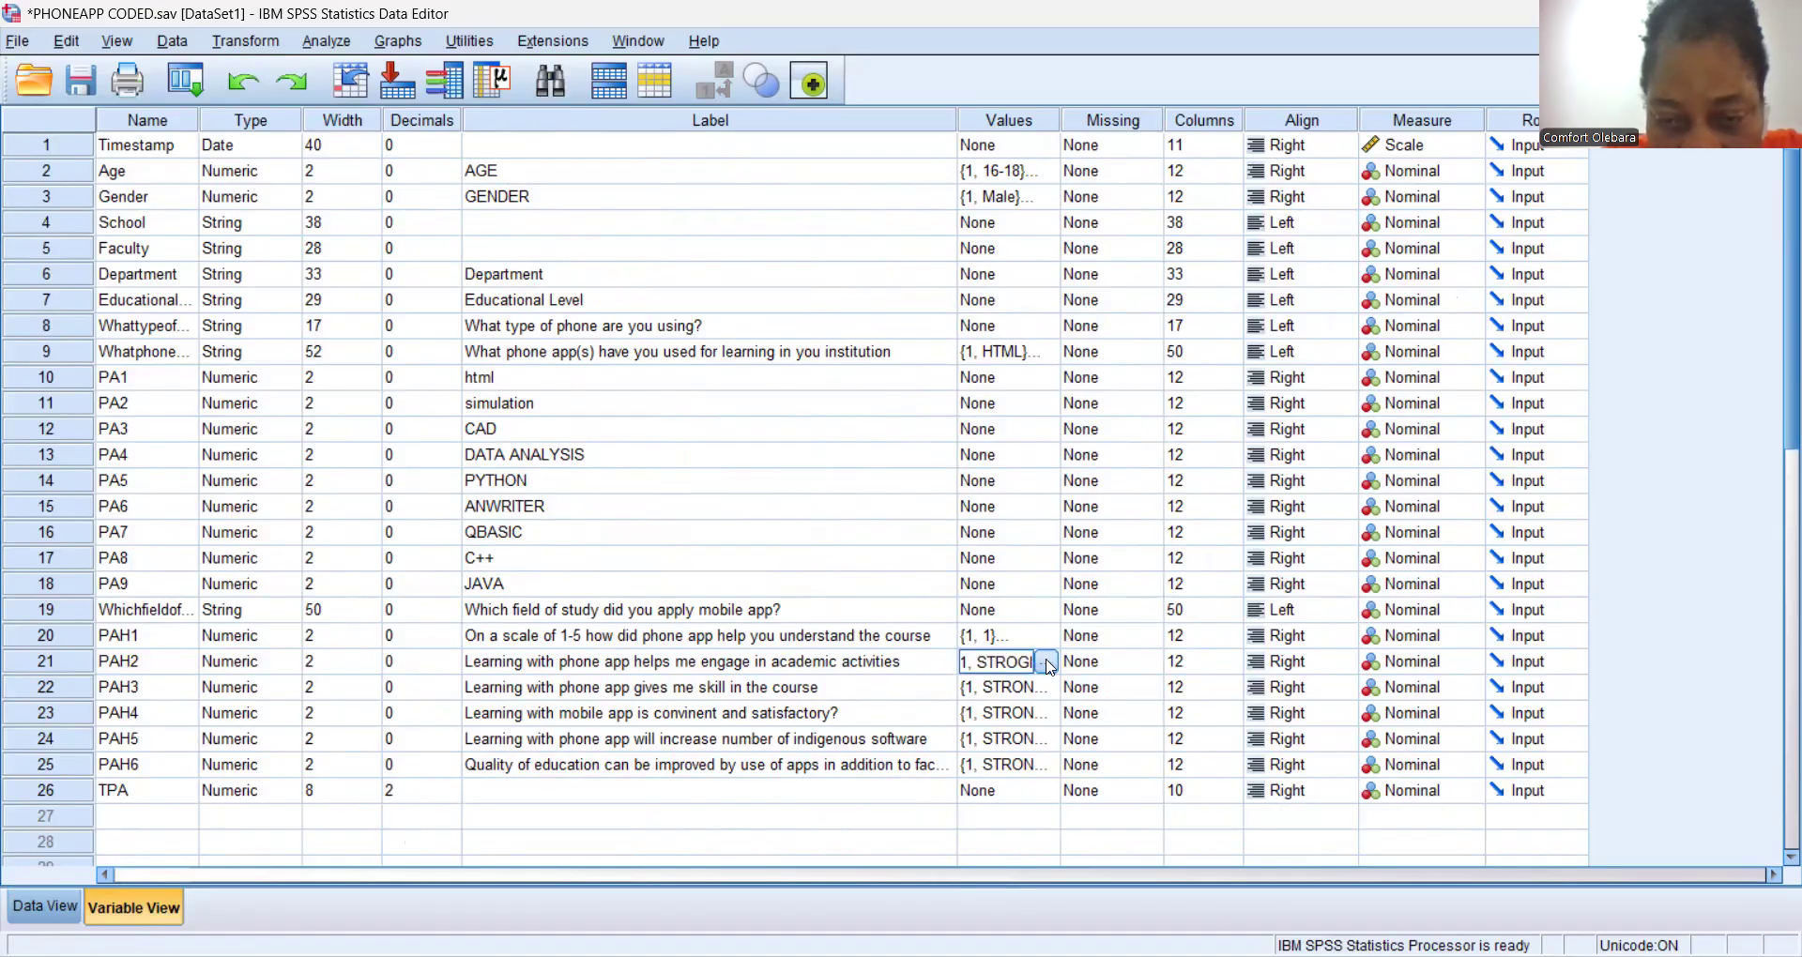
click(1045, 663)
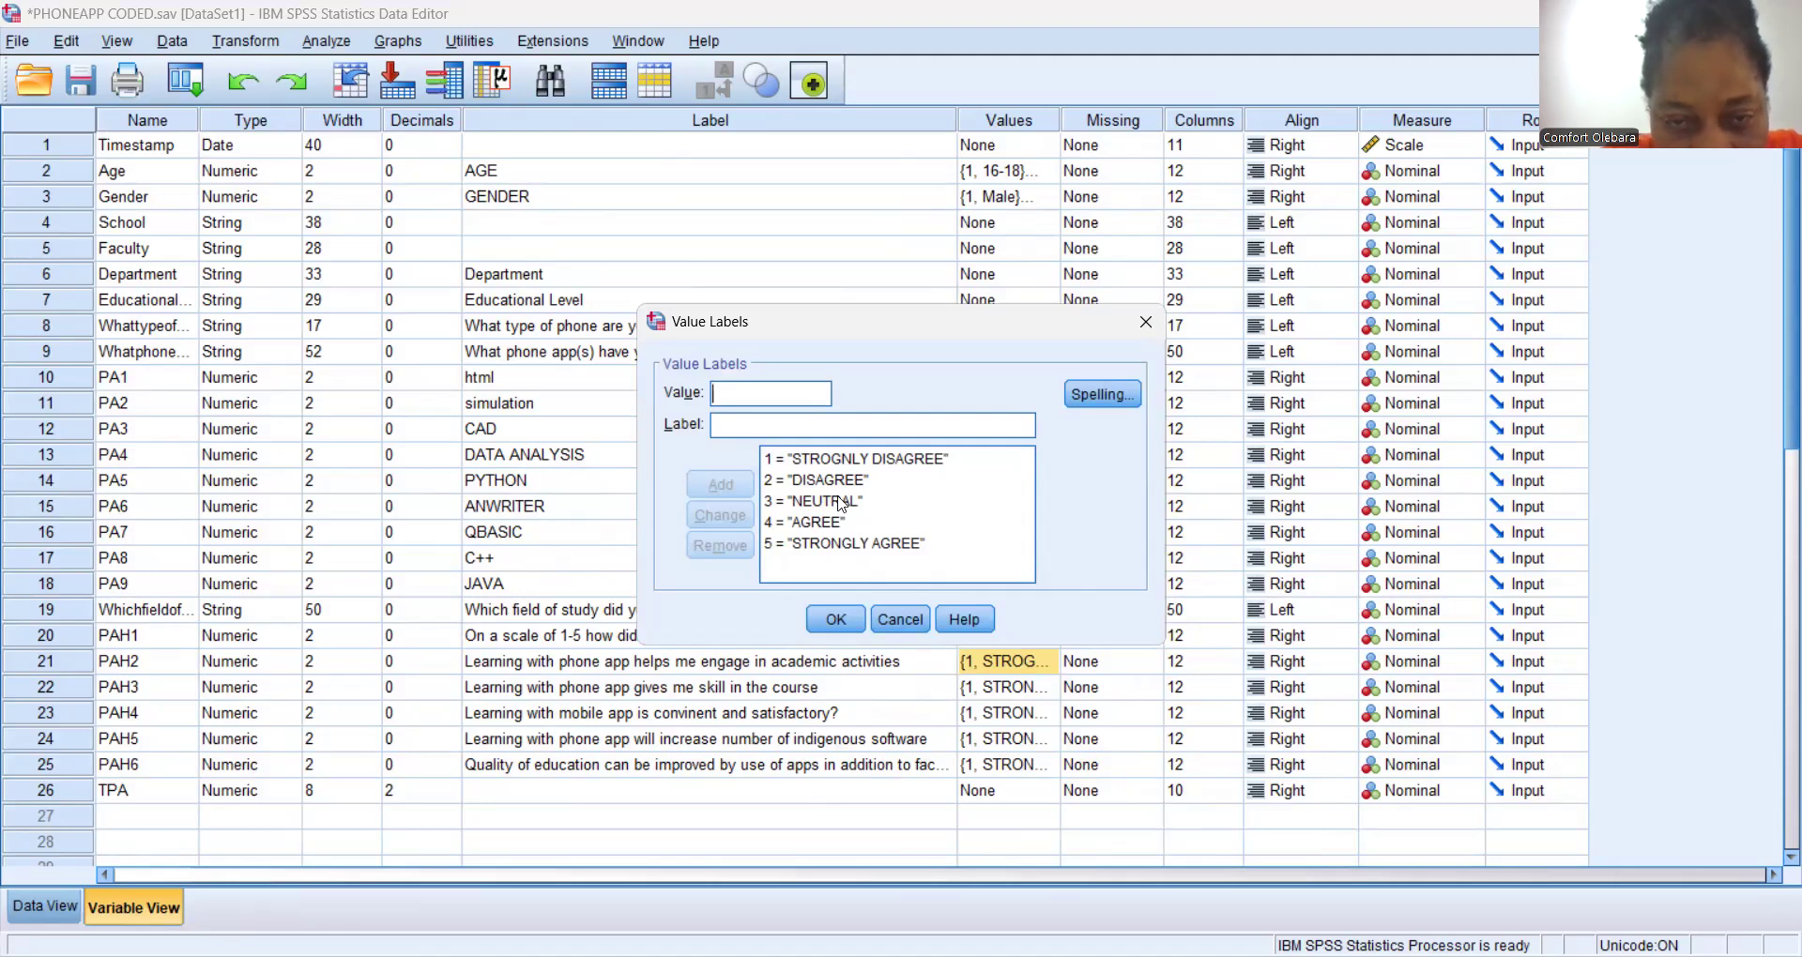
click(775, 507)
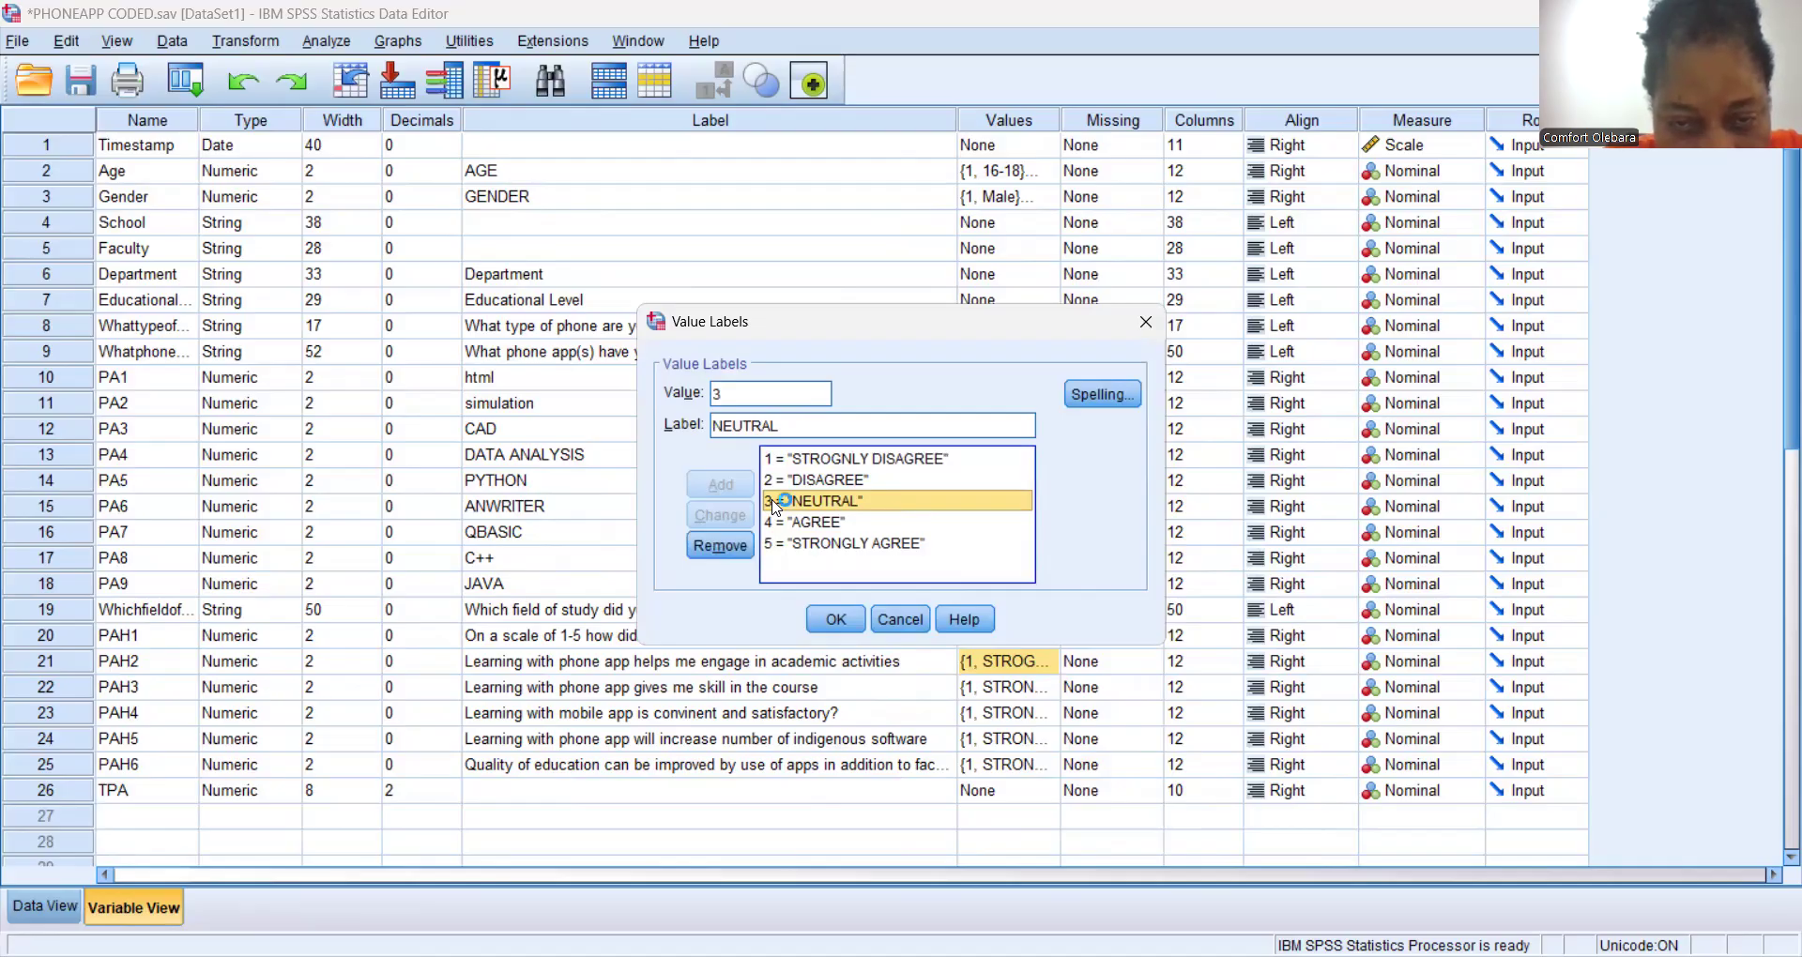
click(725, 392)
key(BackSpace)
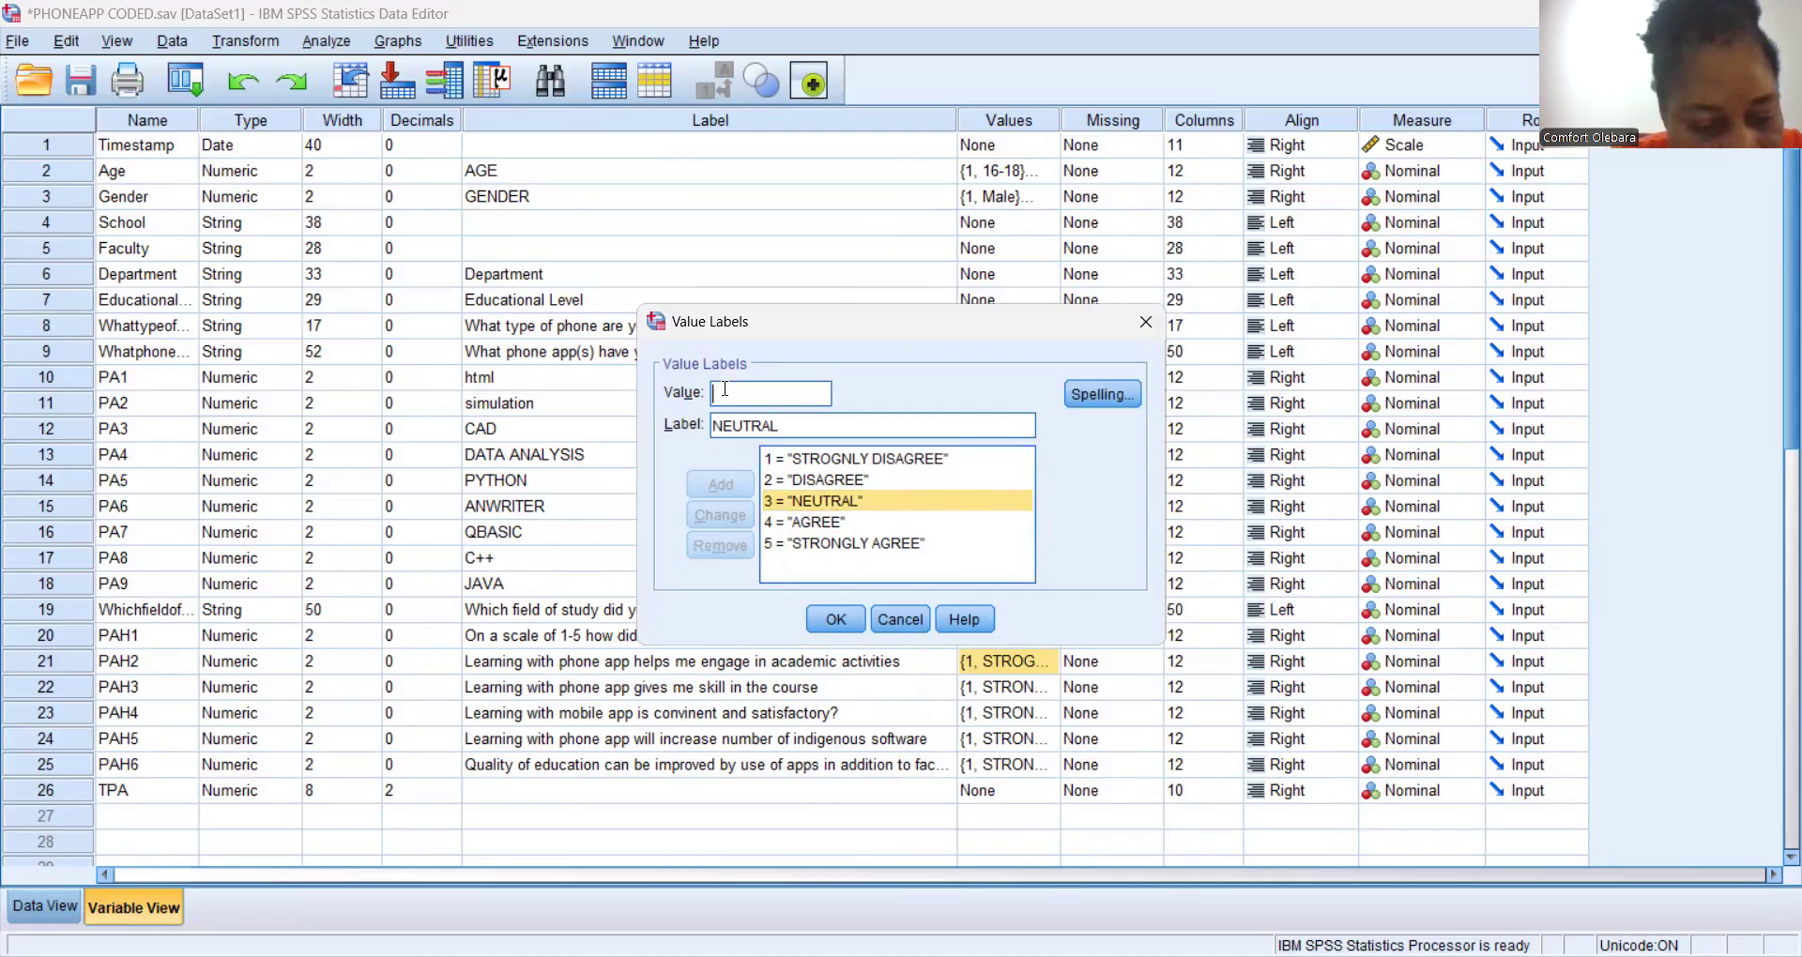
text(0)
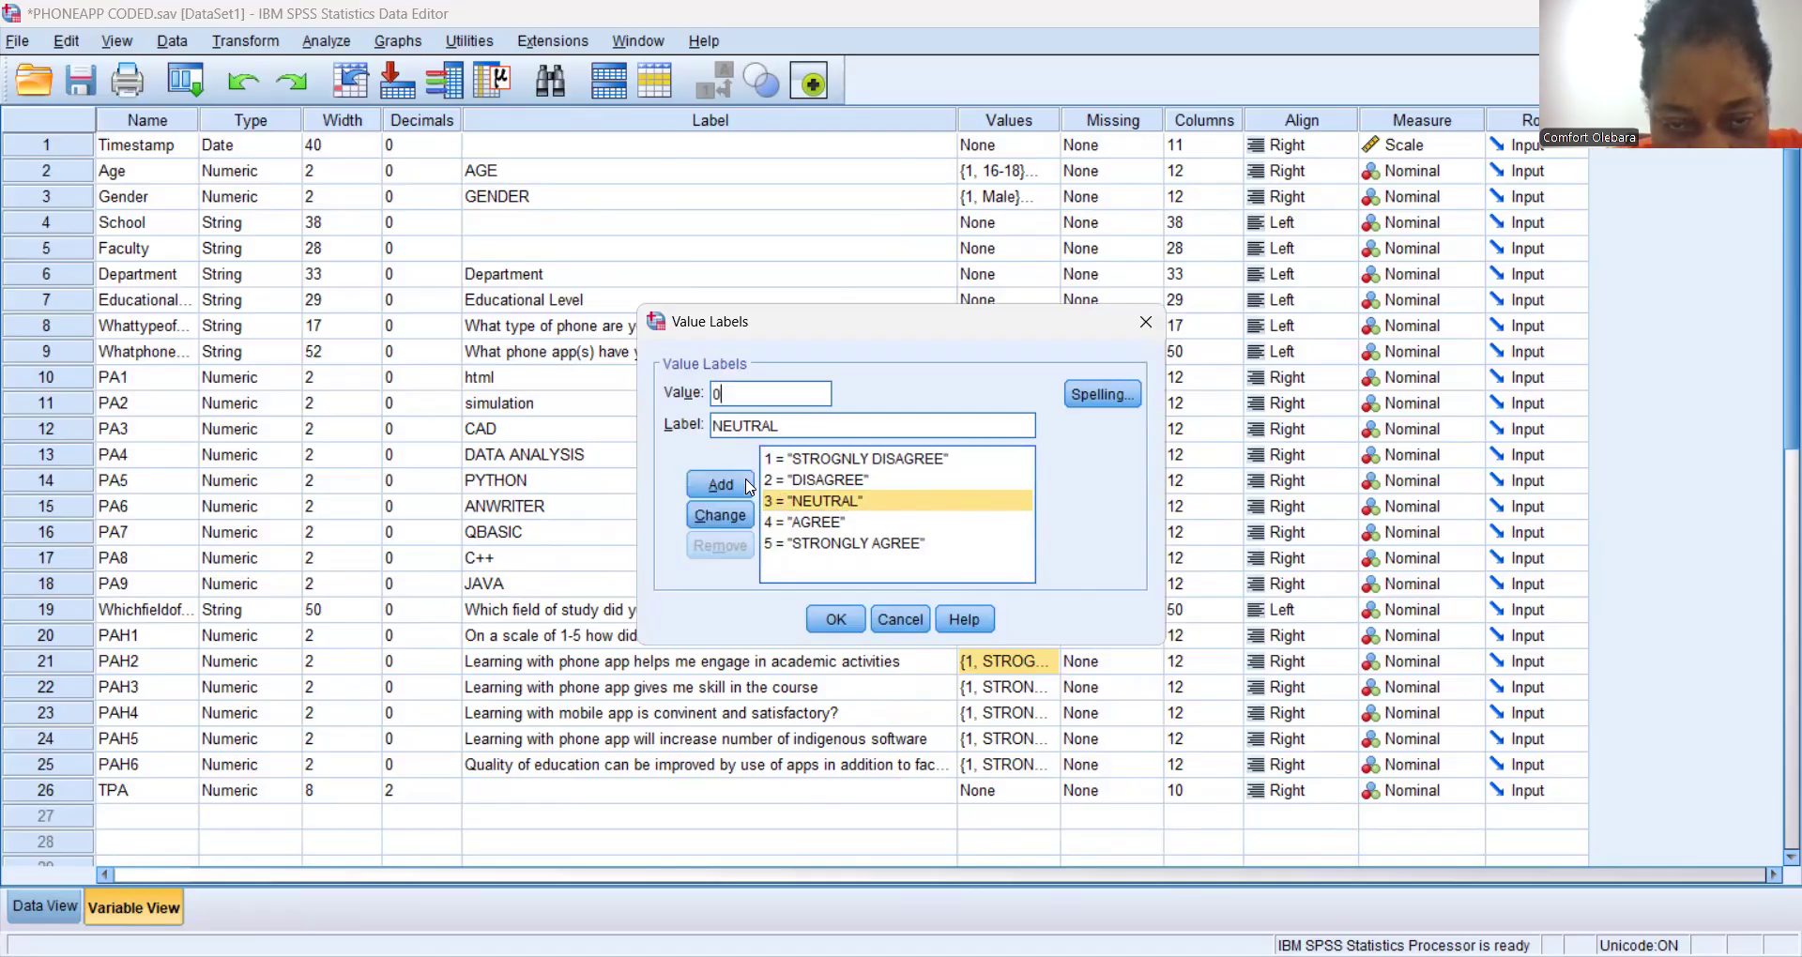
click(777, 523)
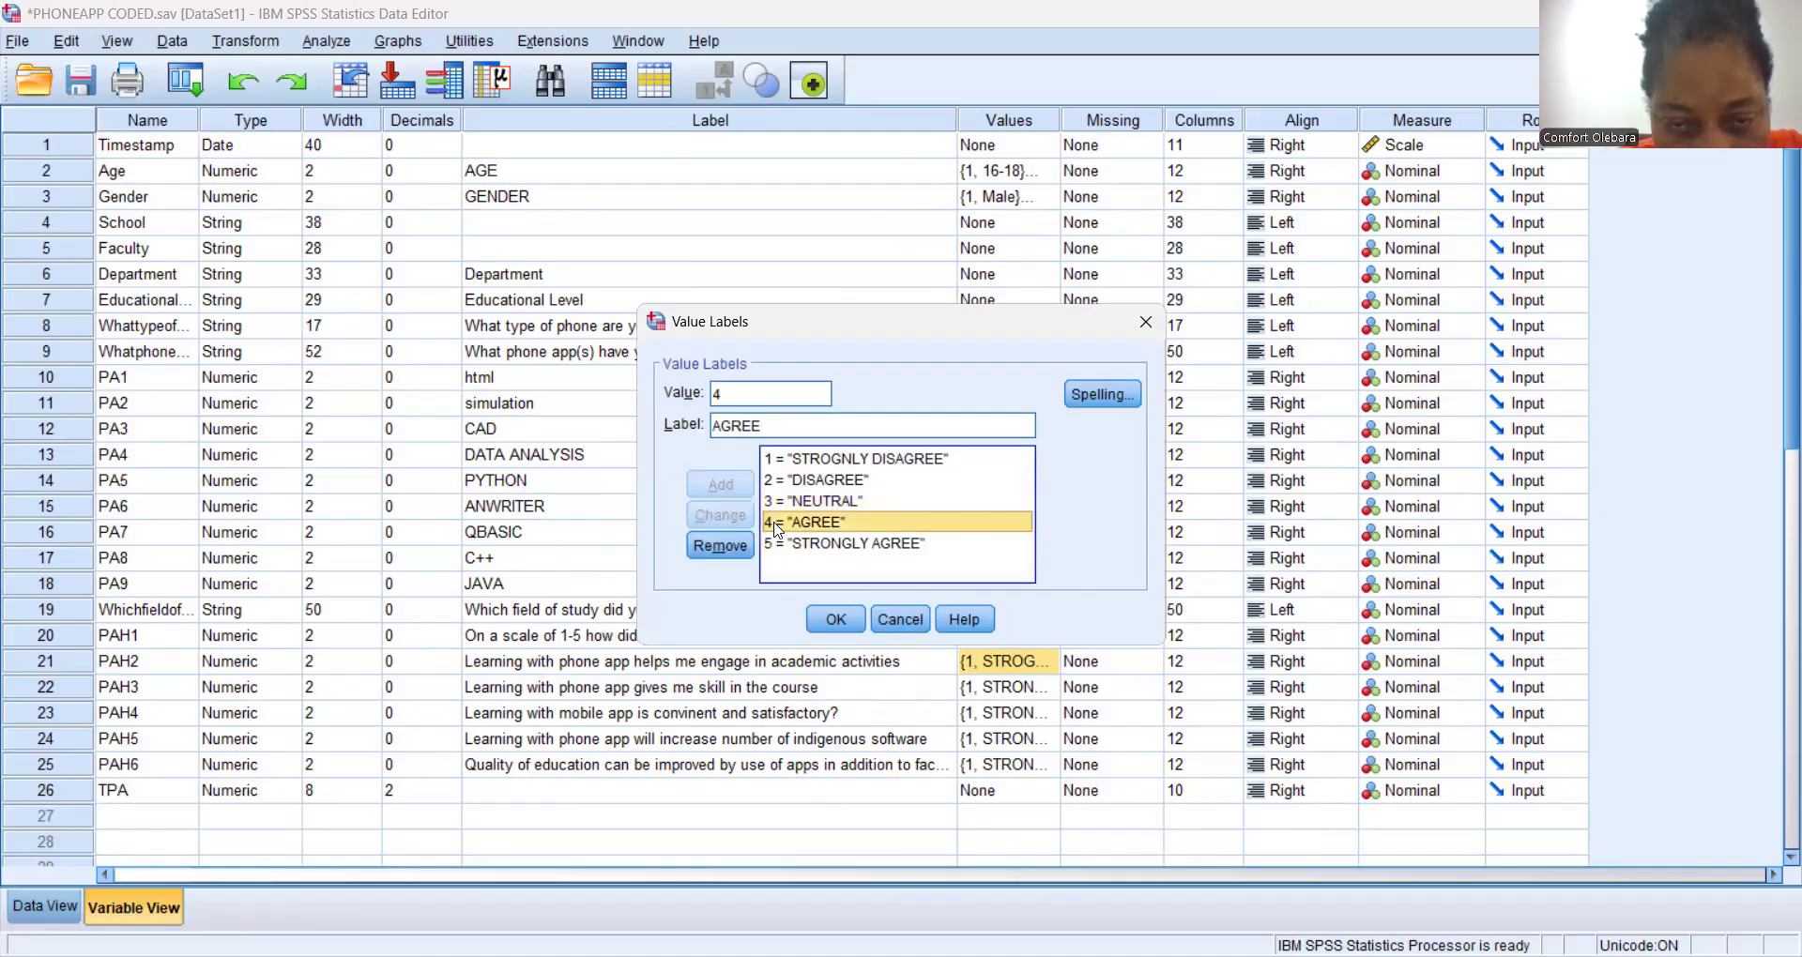
double_click(735, 391)
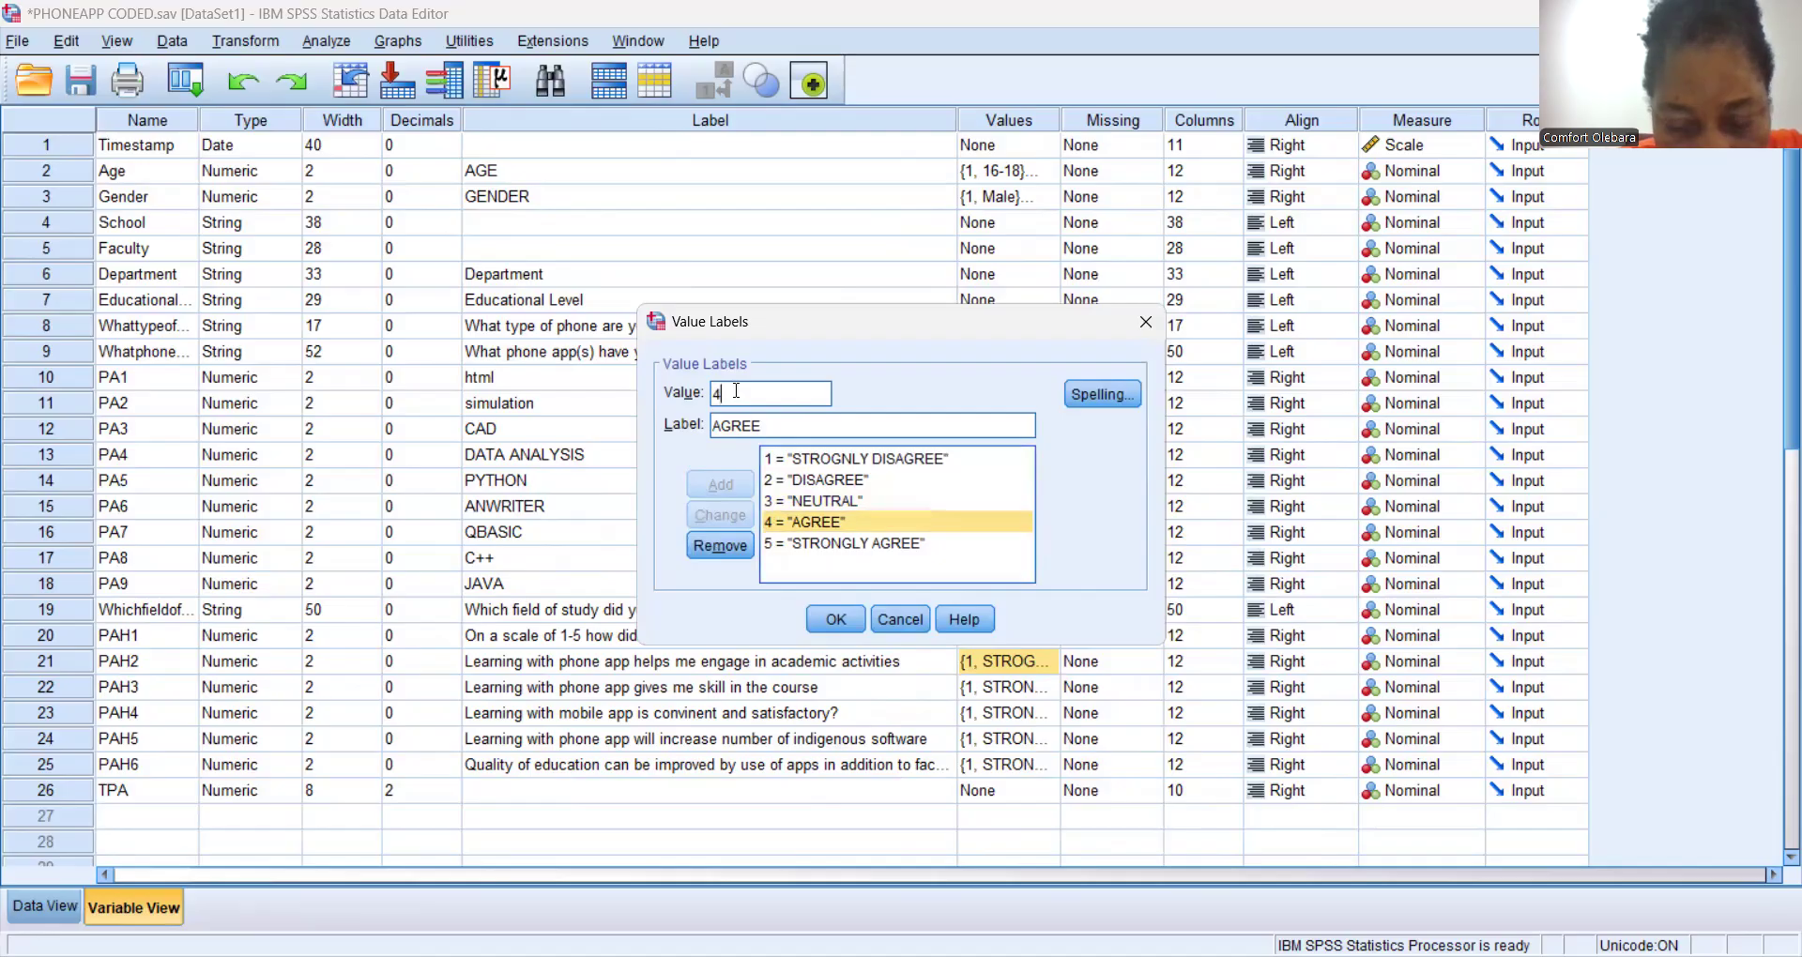
text(3)
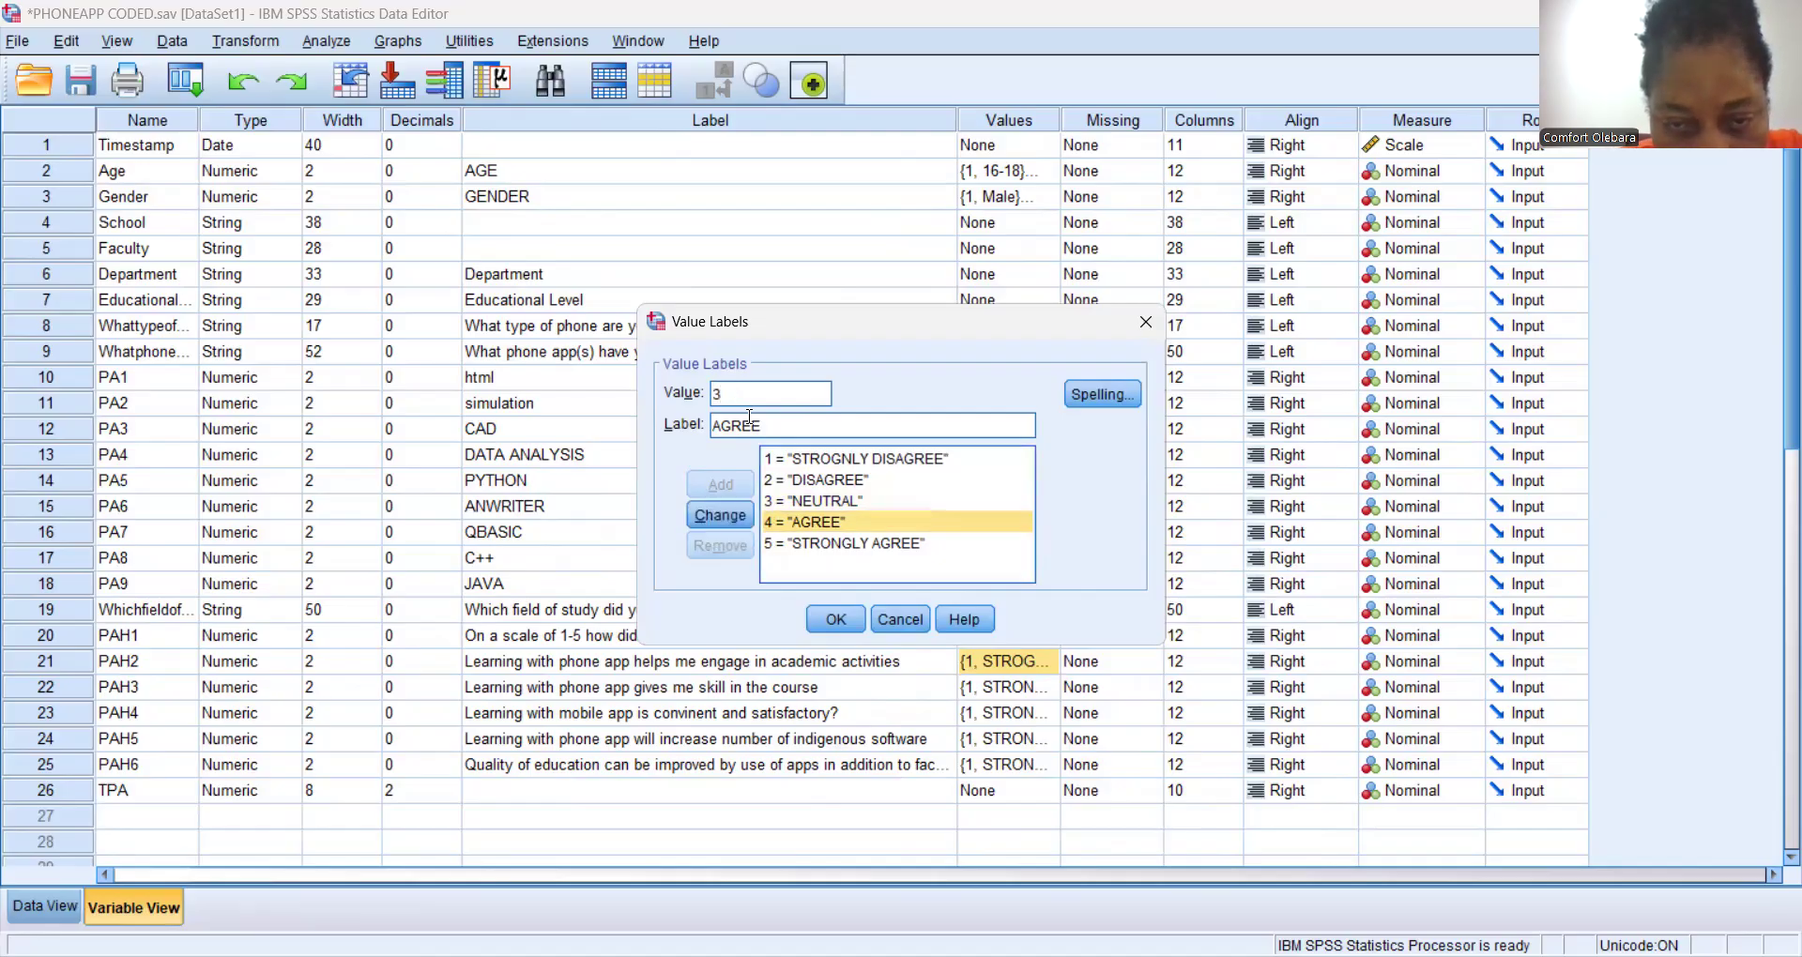
click(784, 546)
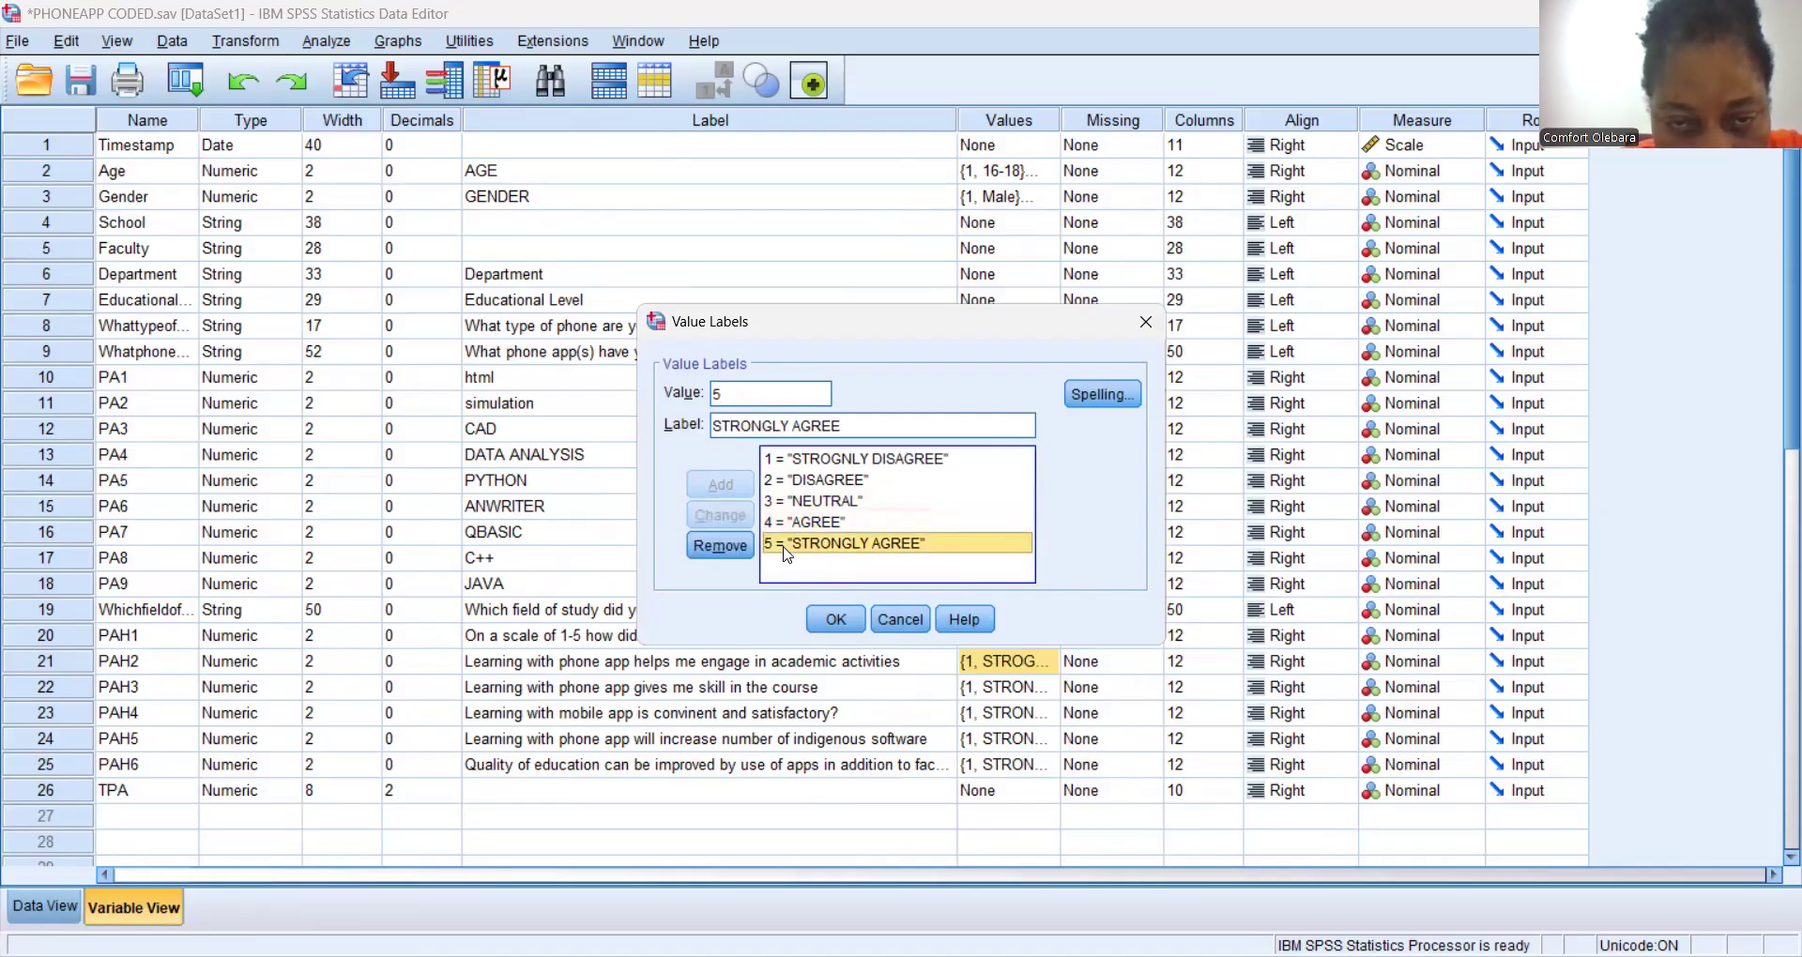
double_click(726, 395)
key(BackSpace)
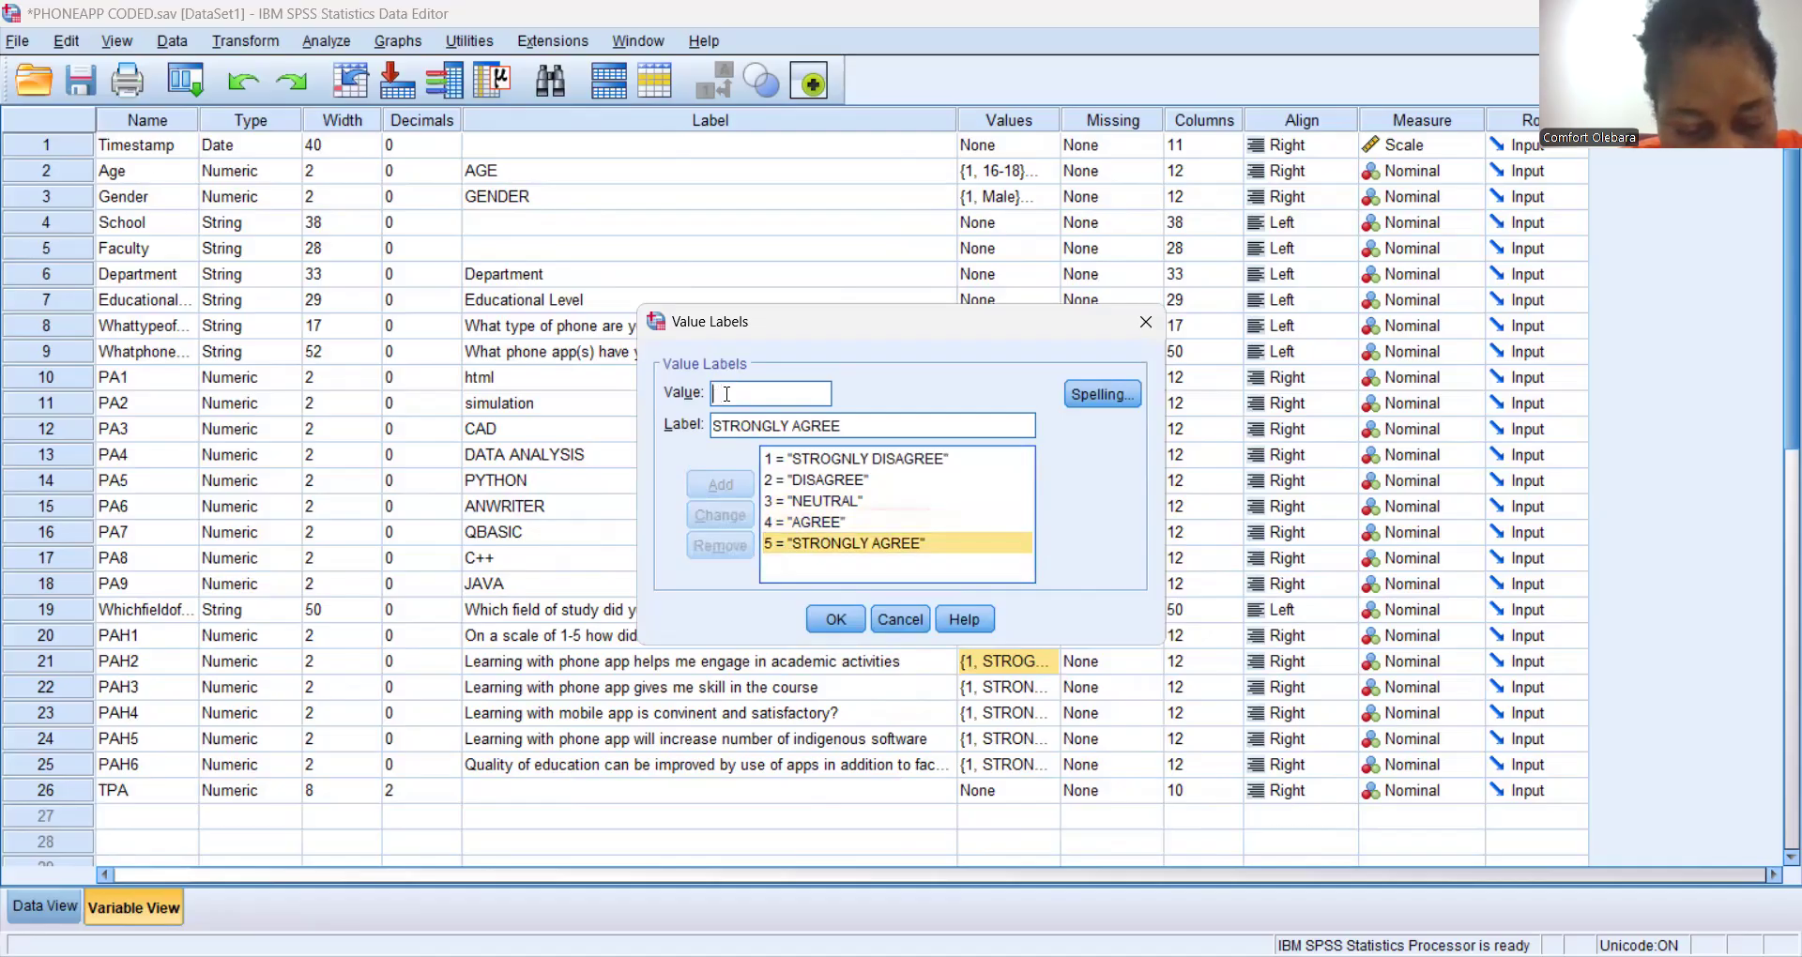
text(4)
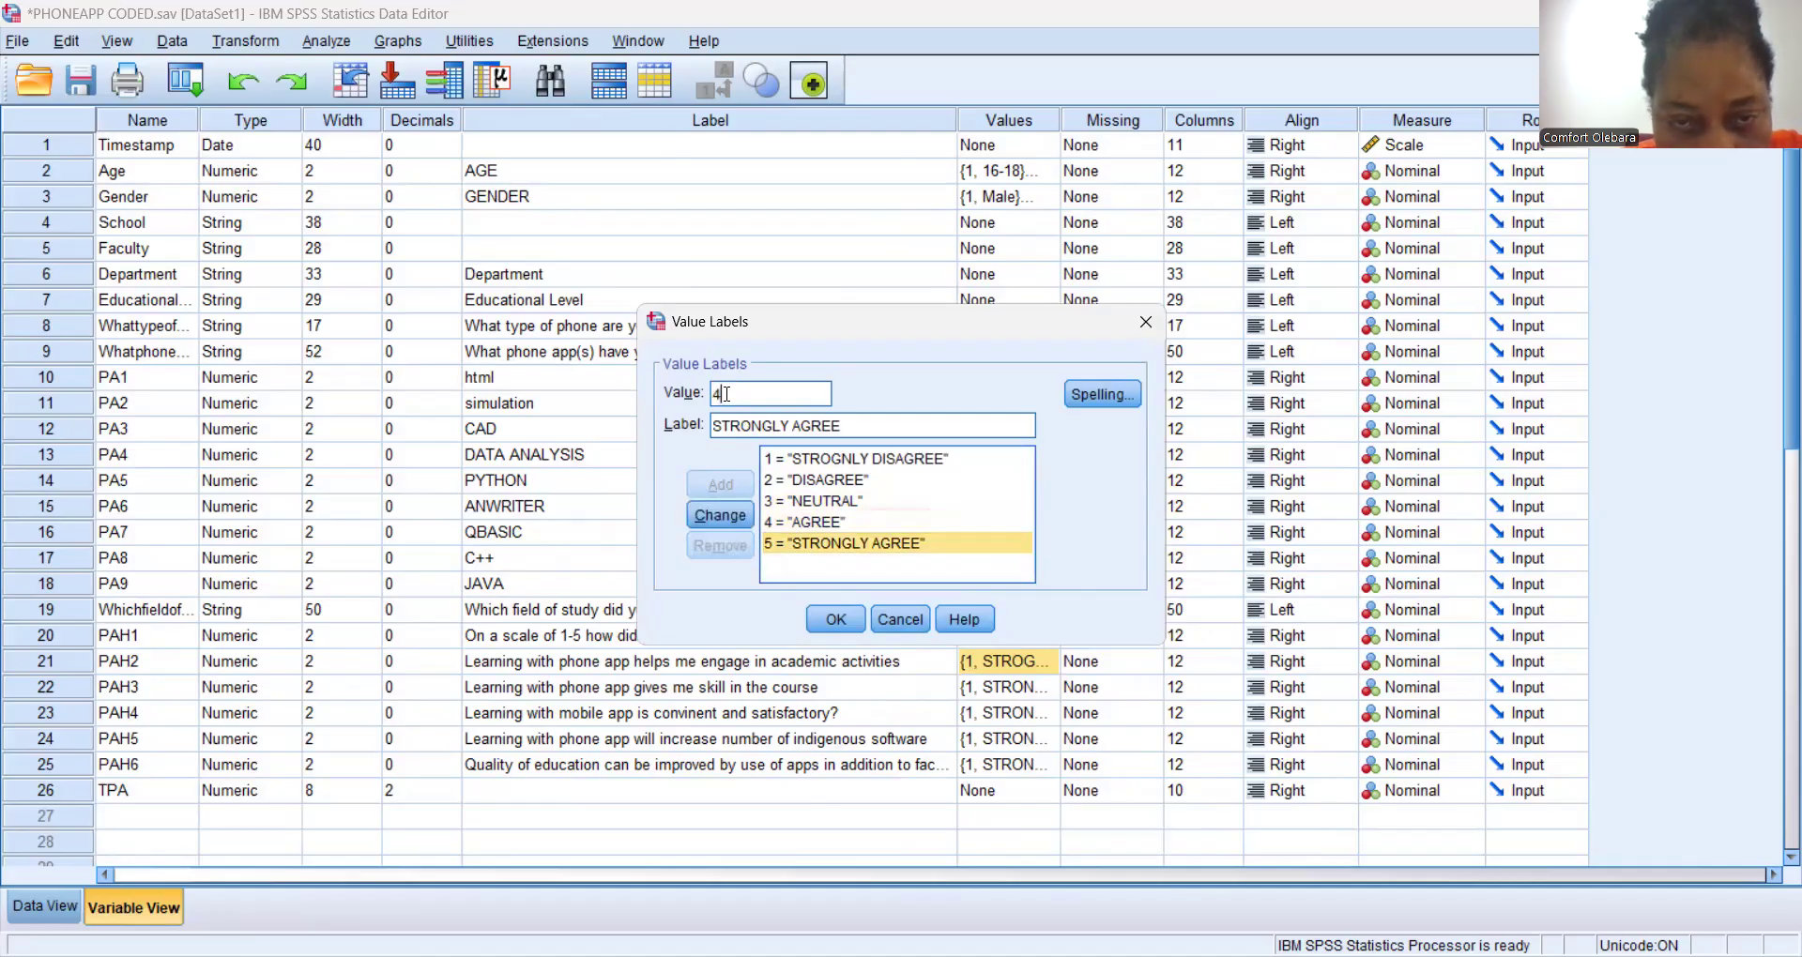
Change the value of the NEUTRAL label to 0 in PAH2's value labels.
click(778, 504)
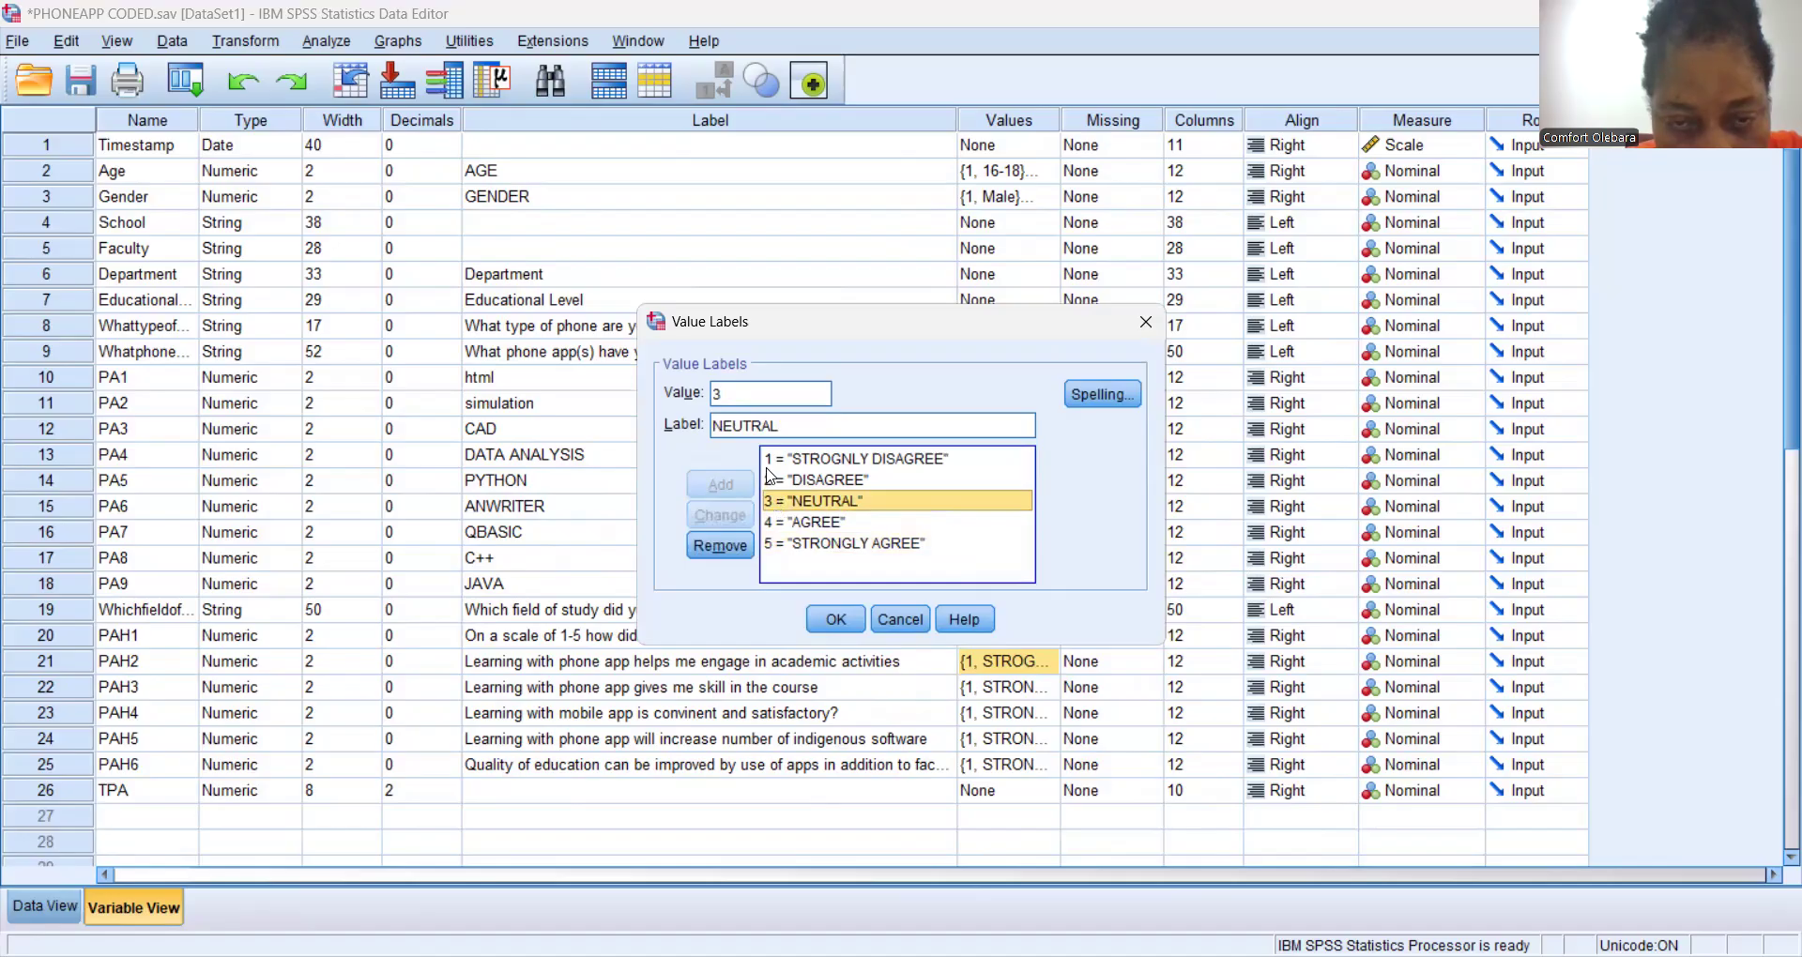
click(731, 392)
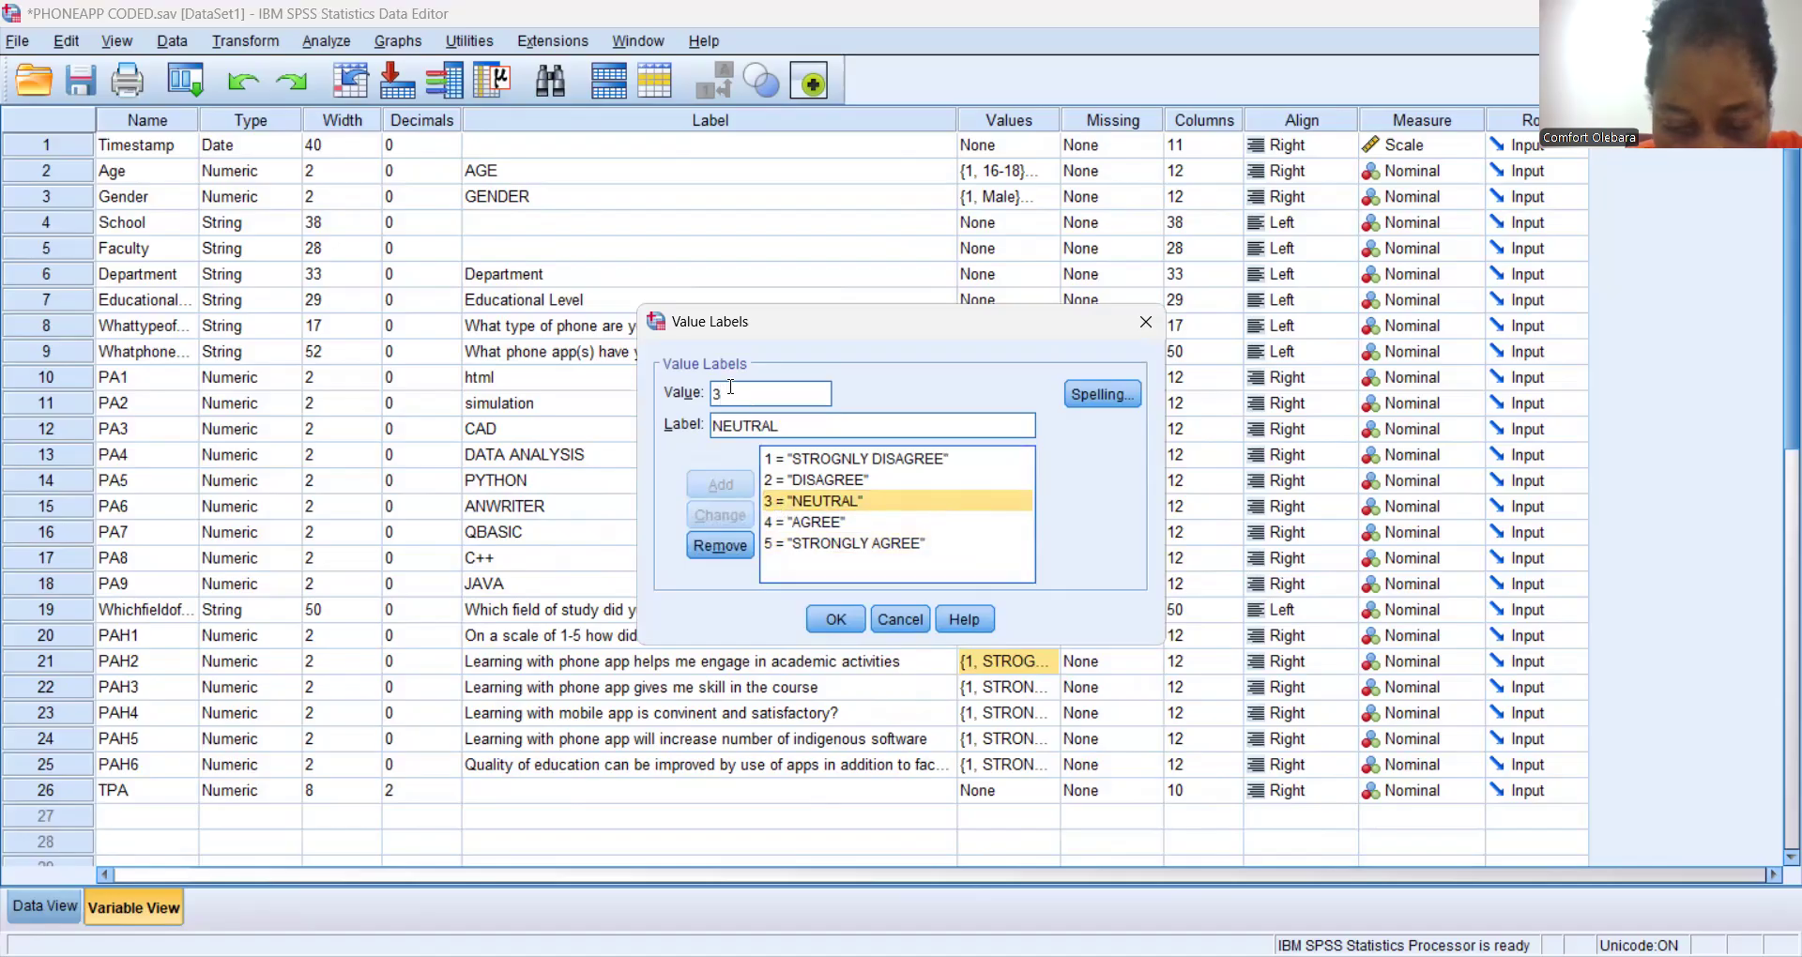
key(BackSpace)
text(0)
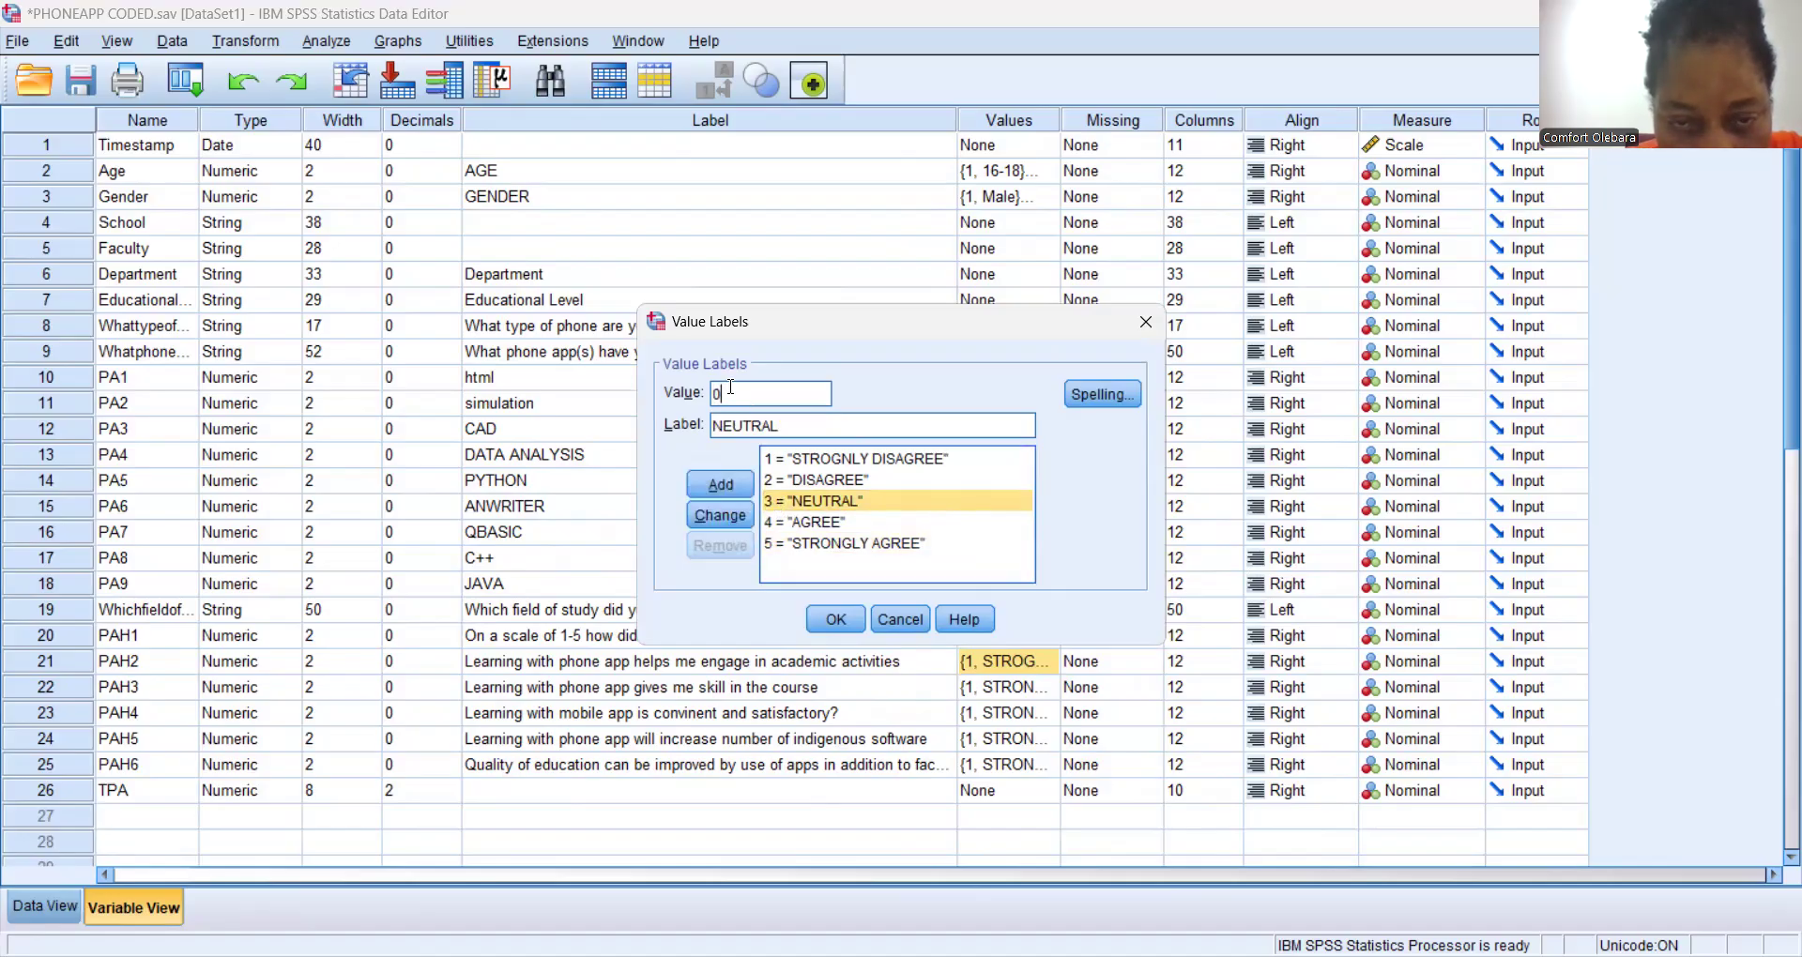
click(732, 518)
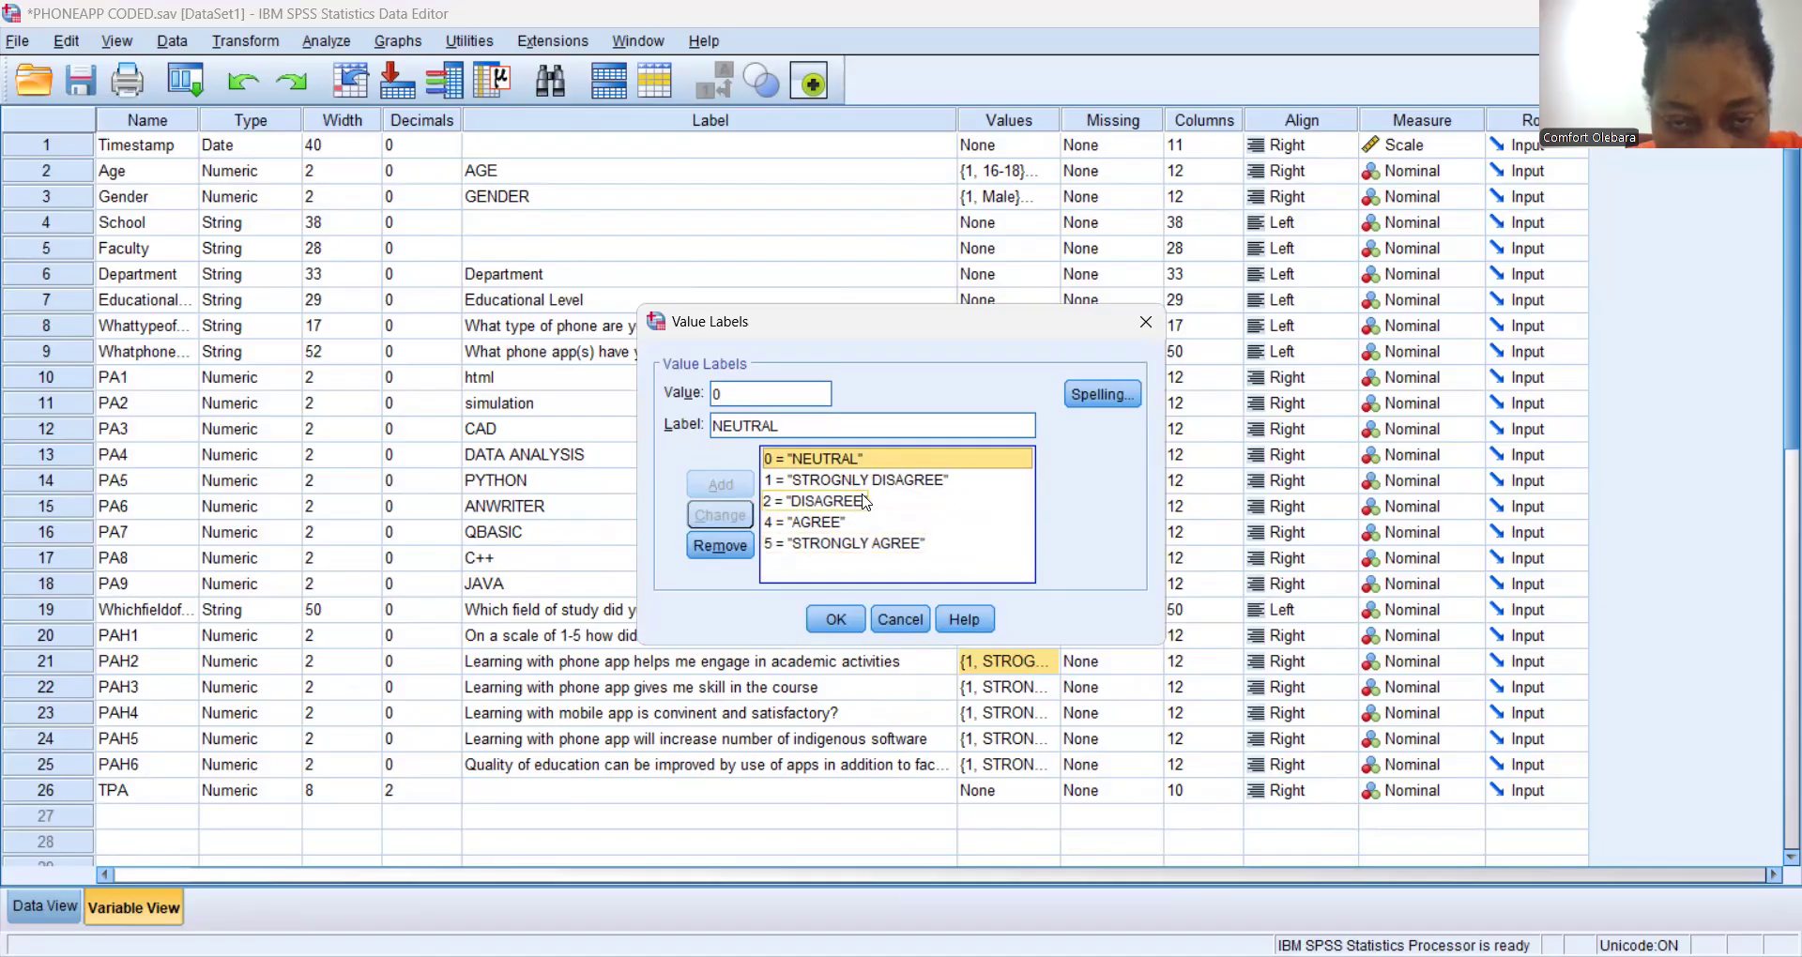
Change the value of the AGREE label to 3 in PAH2's value labels.
click(786, 526)
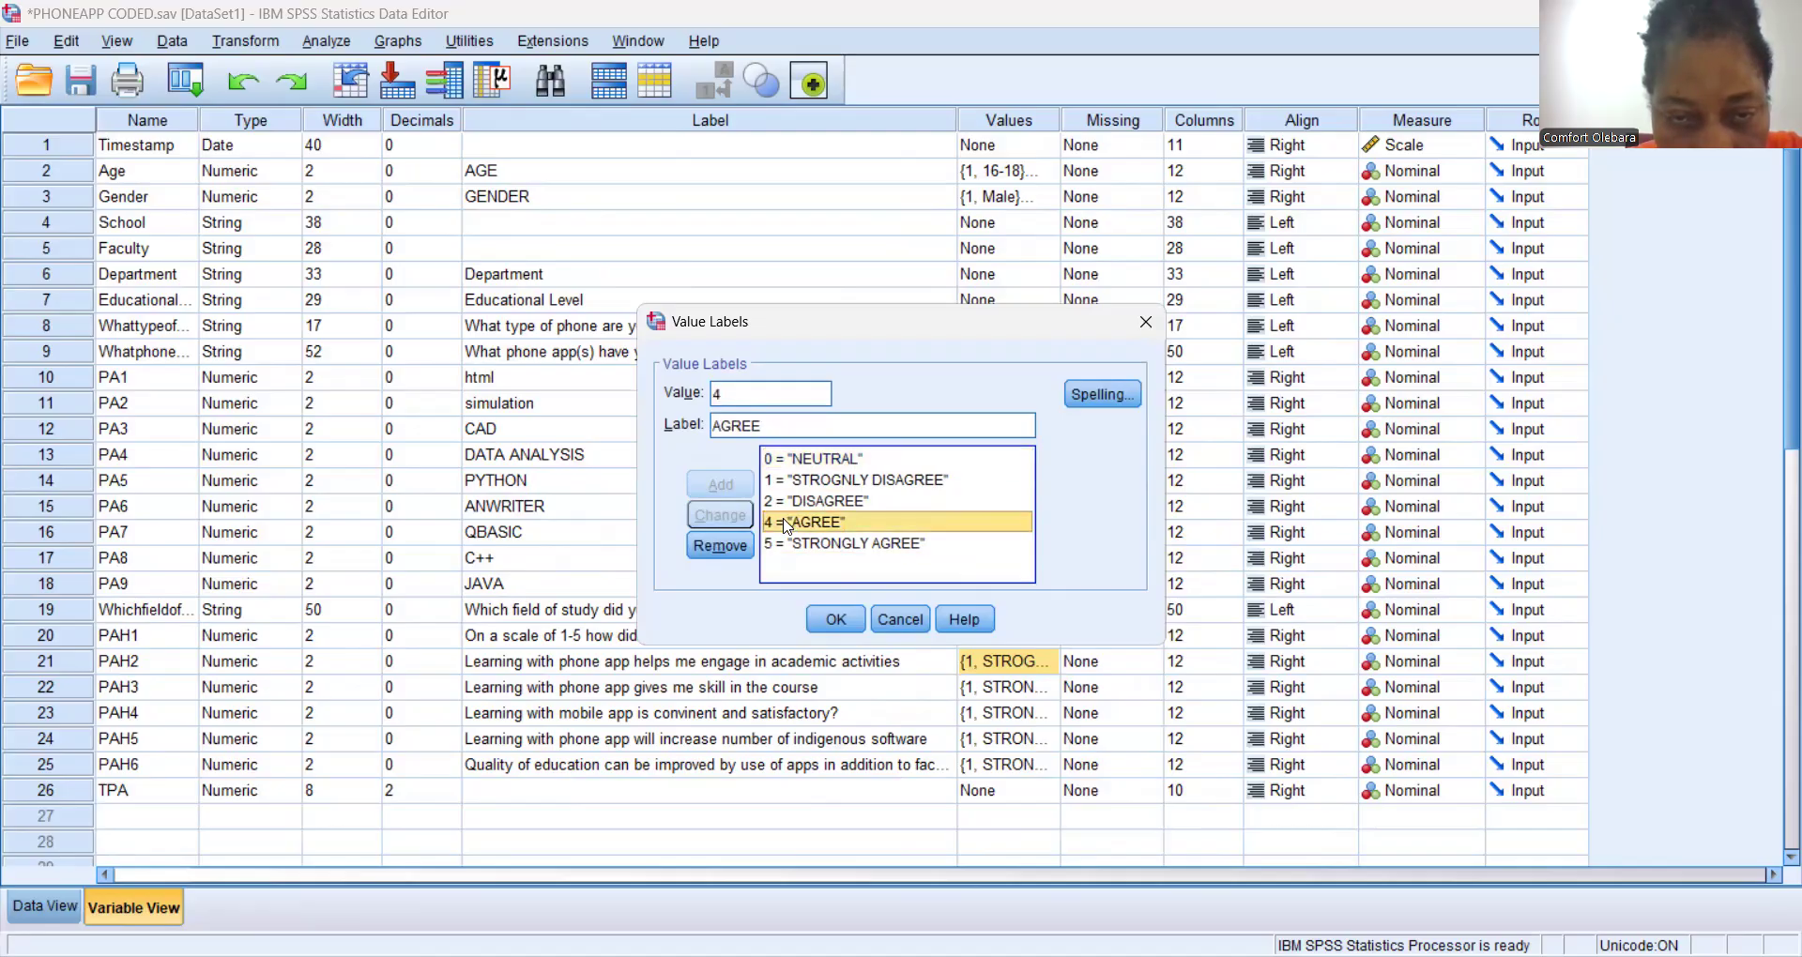
click(734, 385)
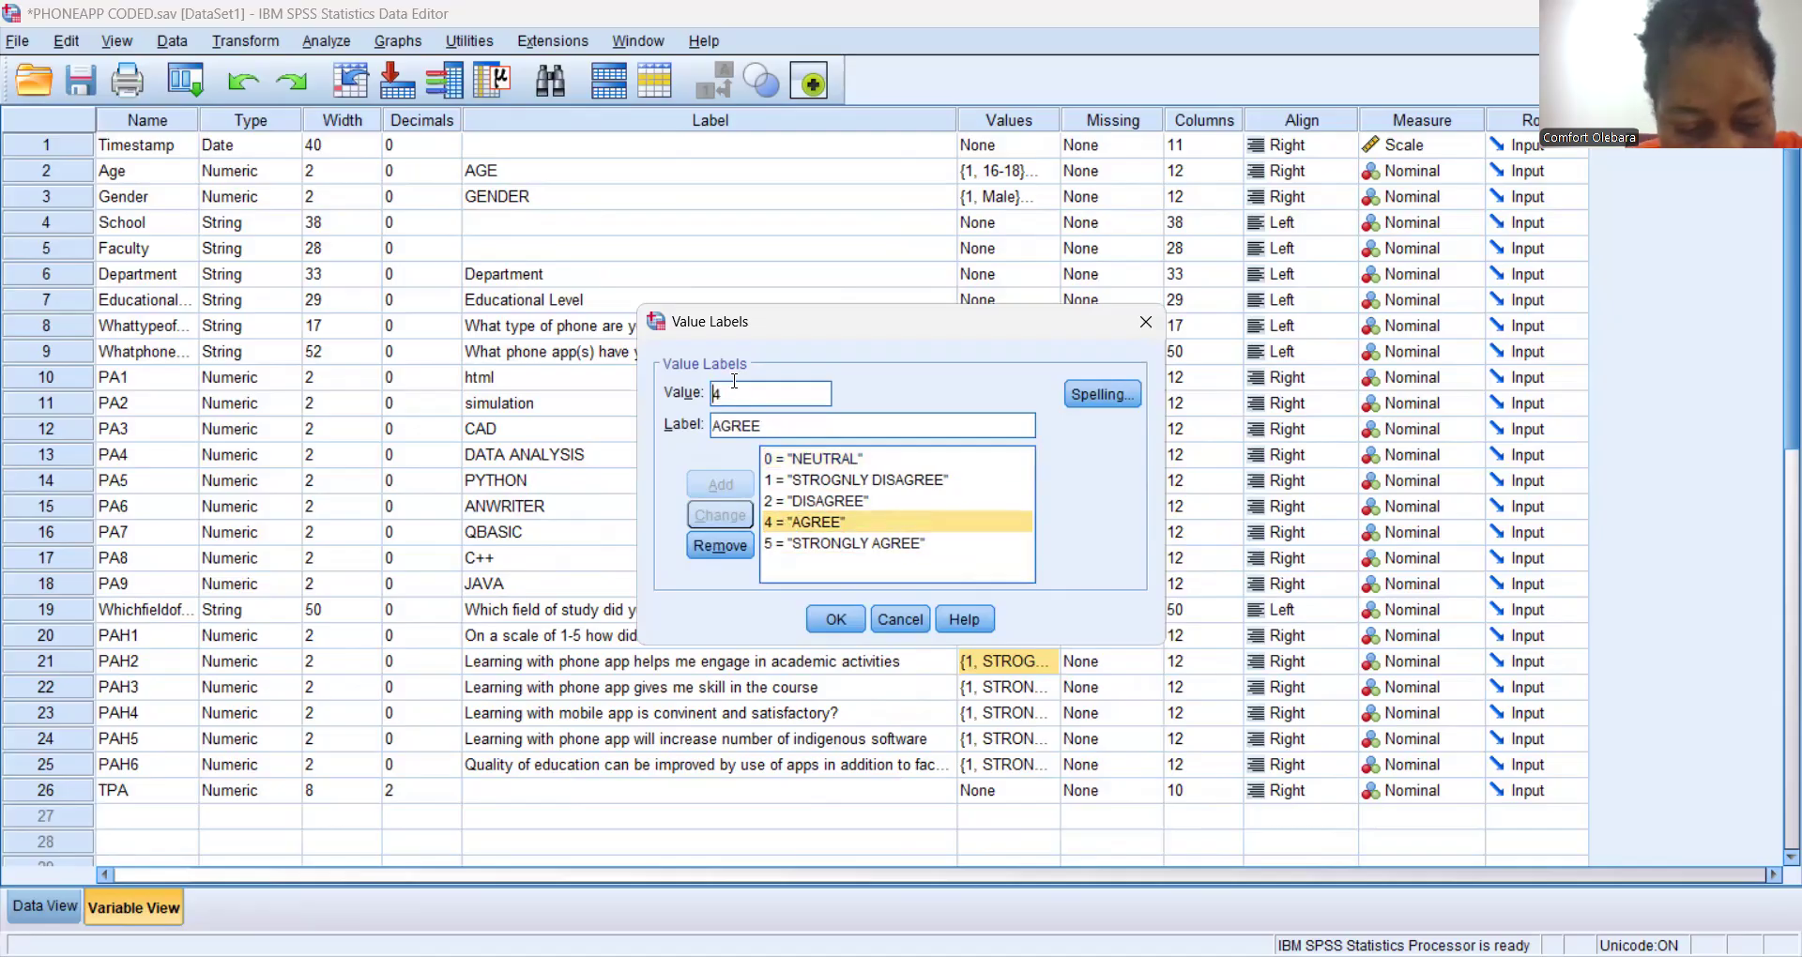
key(Delete)
text(3)
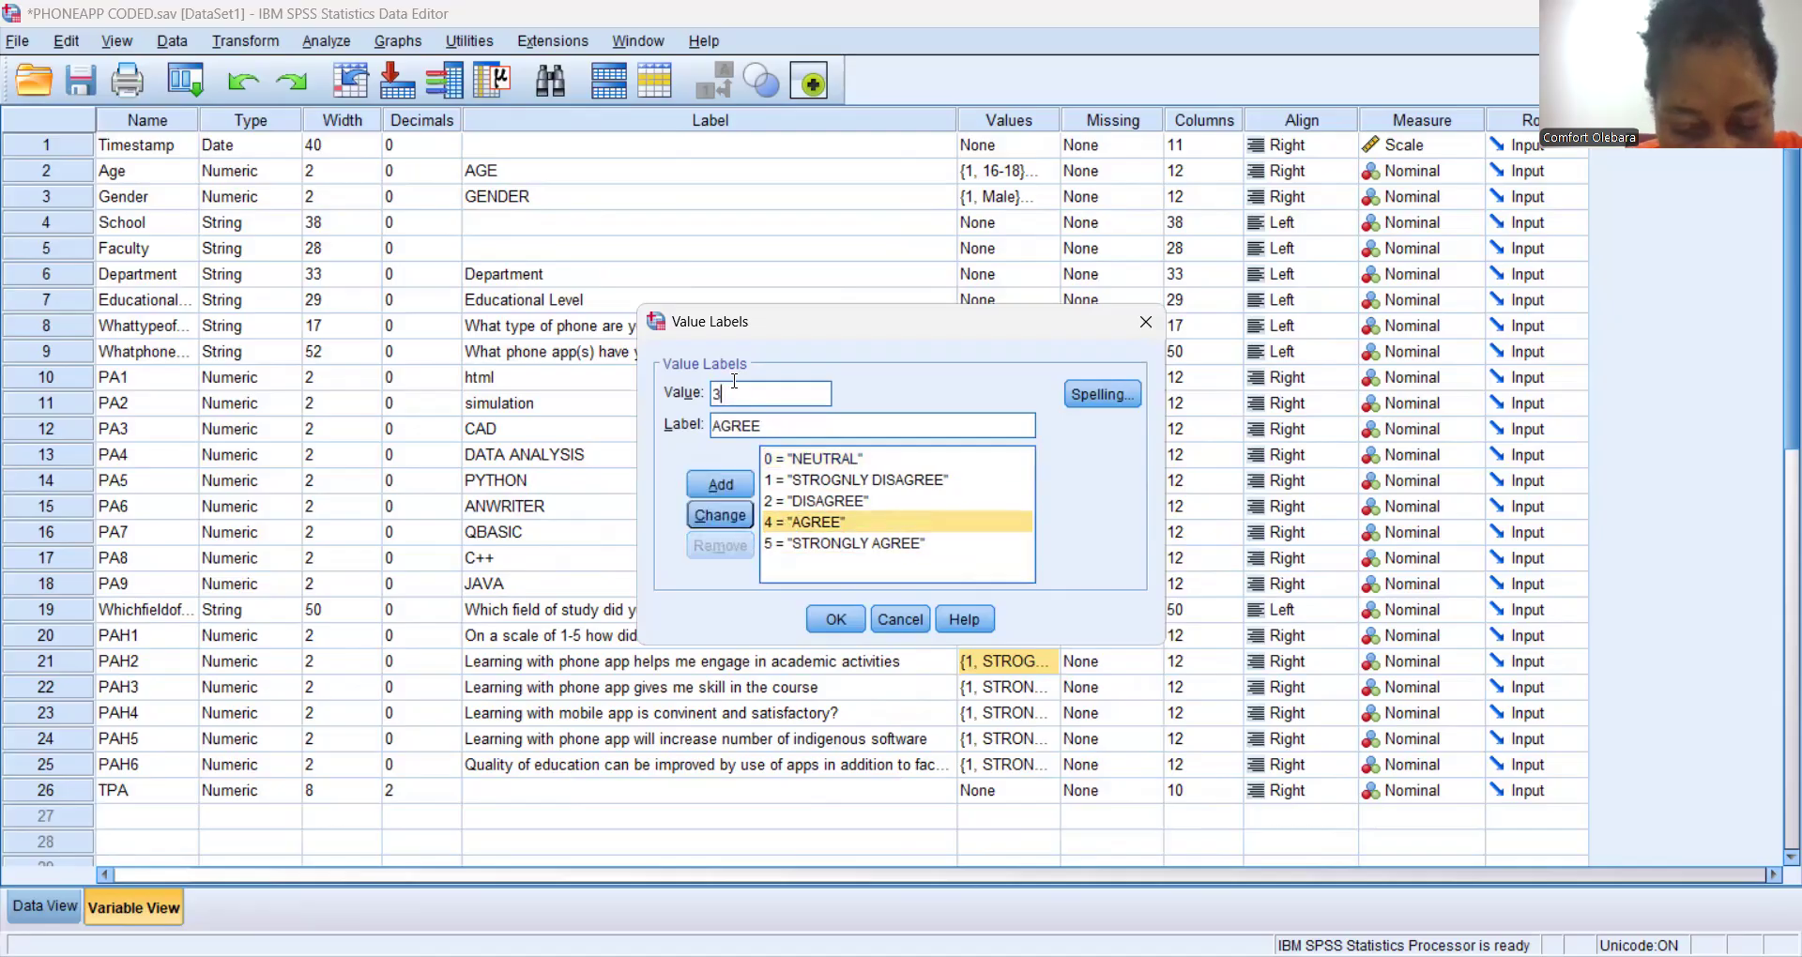
click(720, 516)
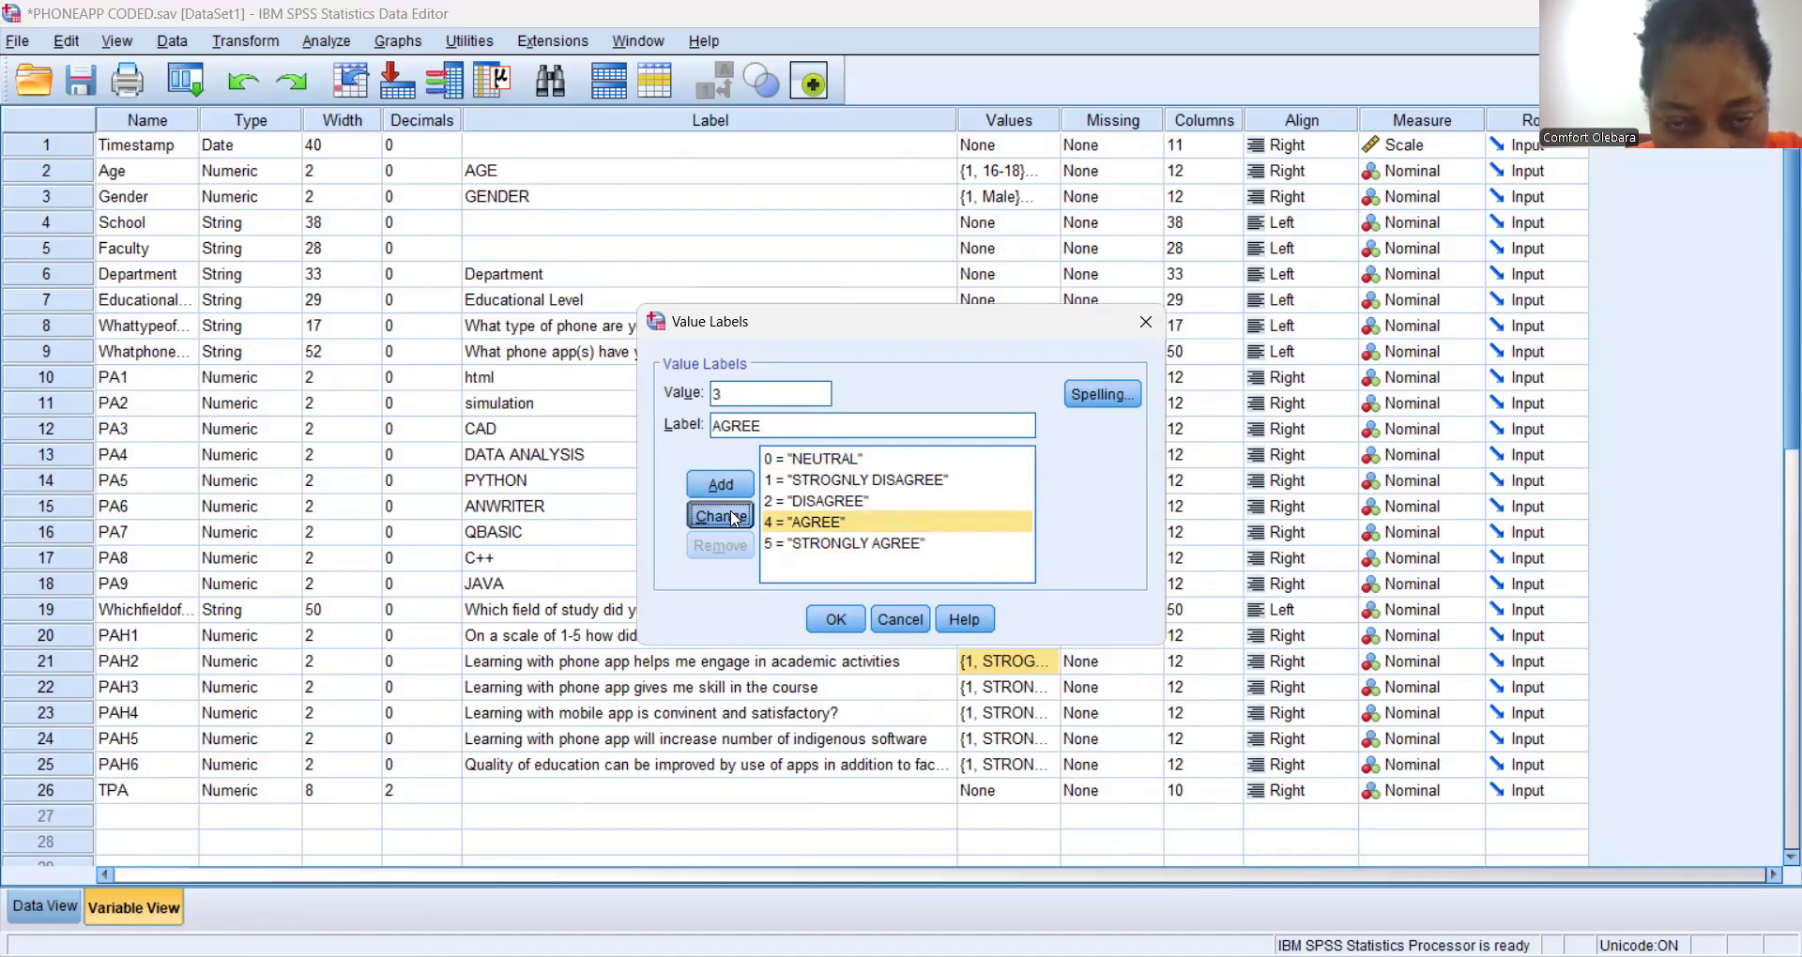
Change the value of PAH2's STRONGLY AGREE label to 4 and accept the revised value labels.
click(788, 548)
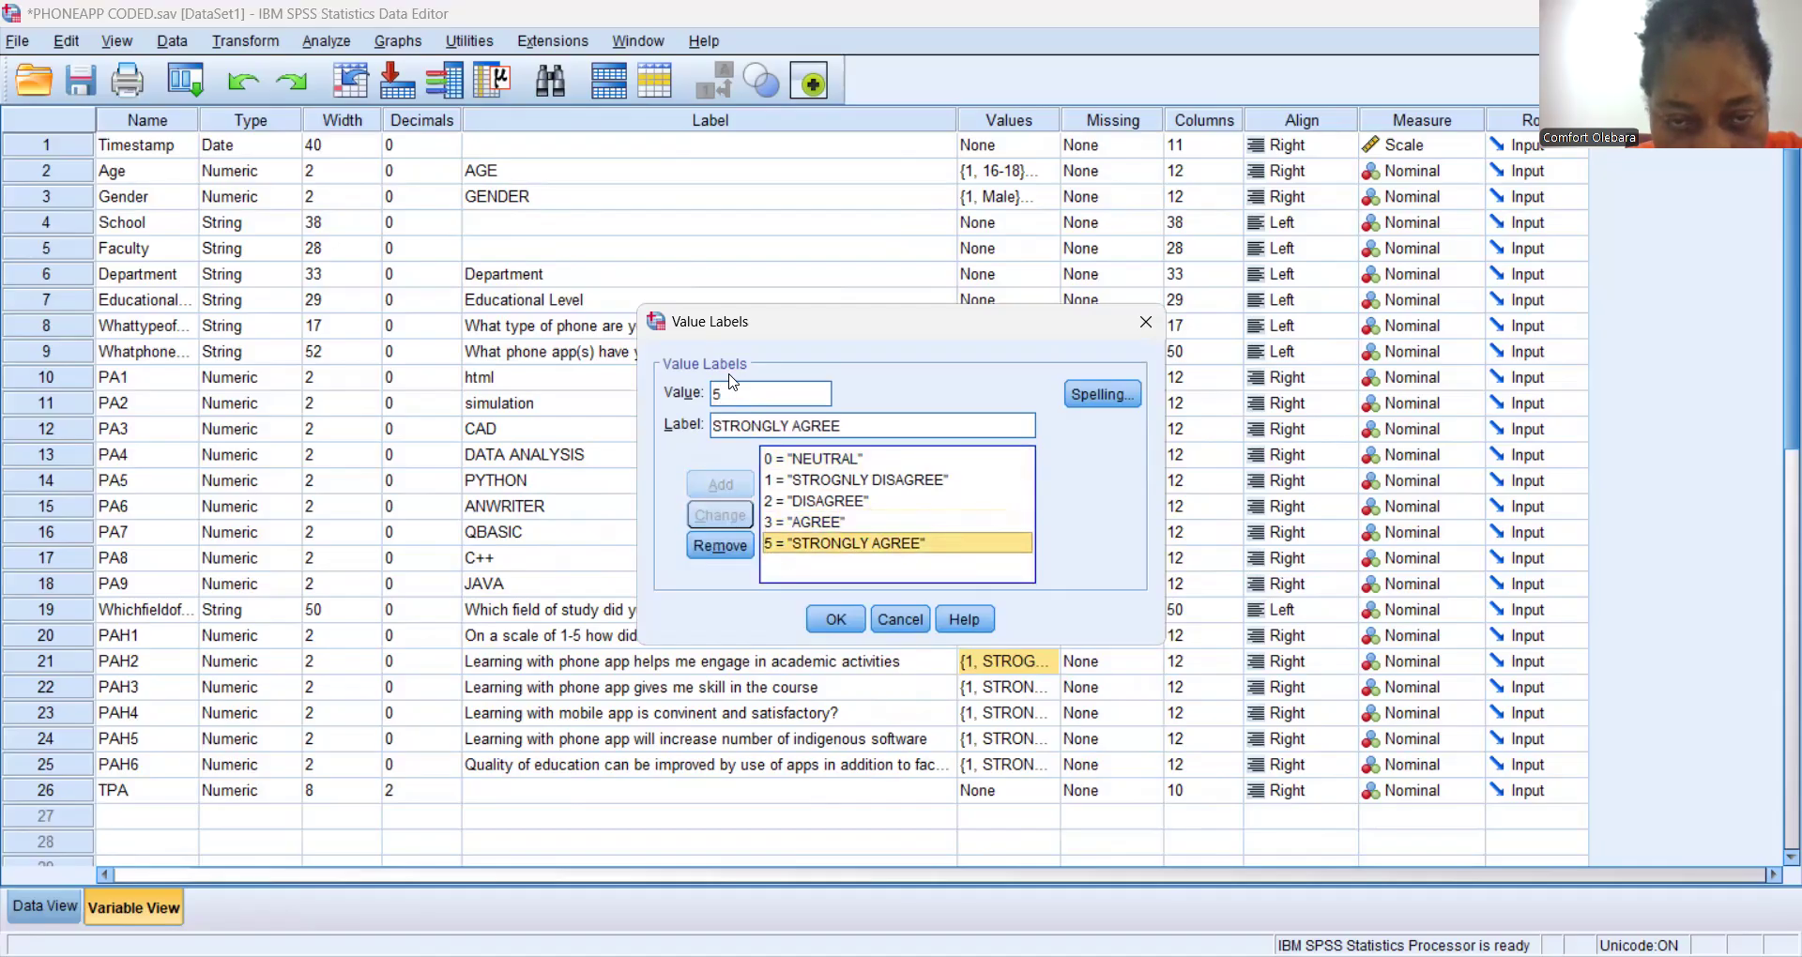
key(BackSpace)
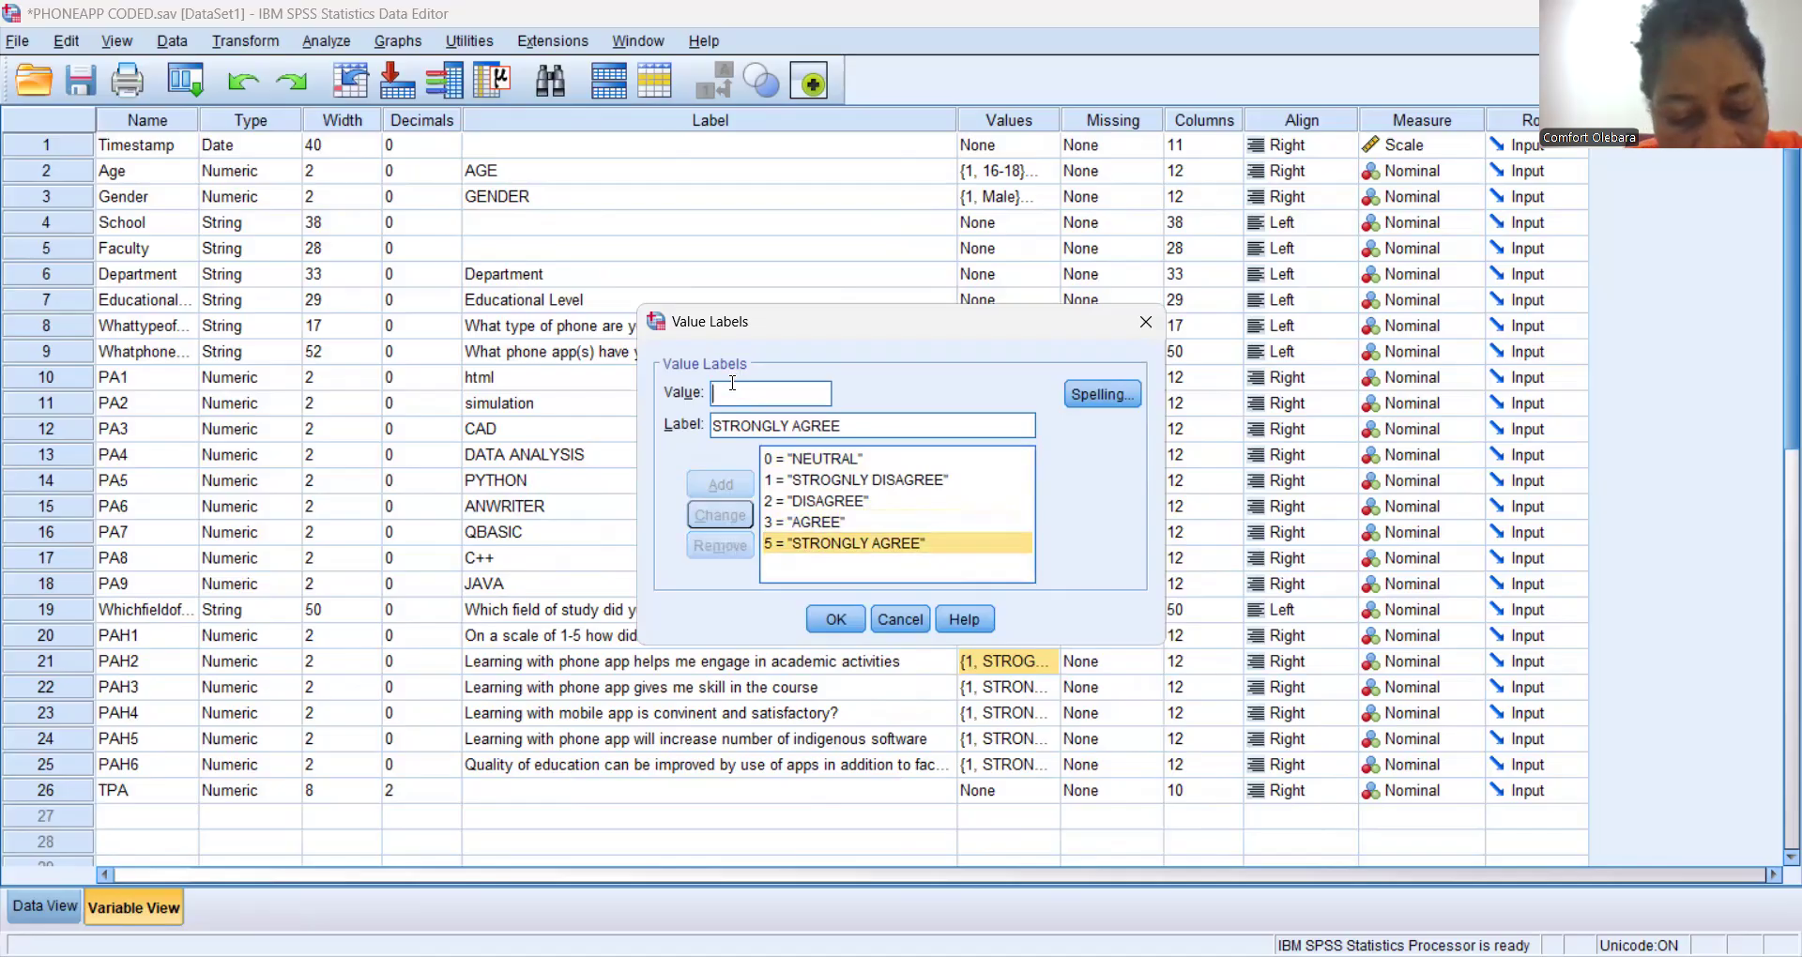
text(4)
click(719, 516)
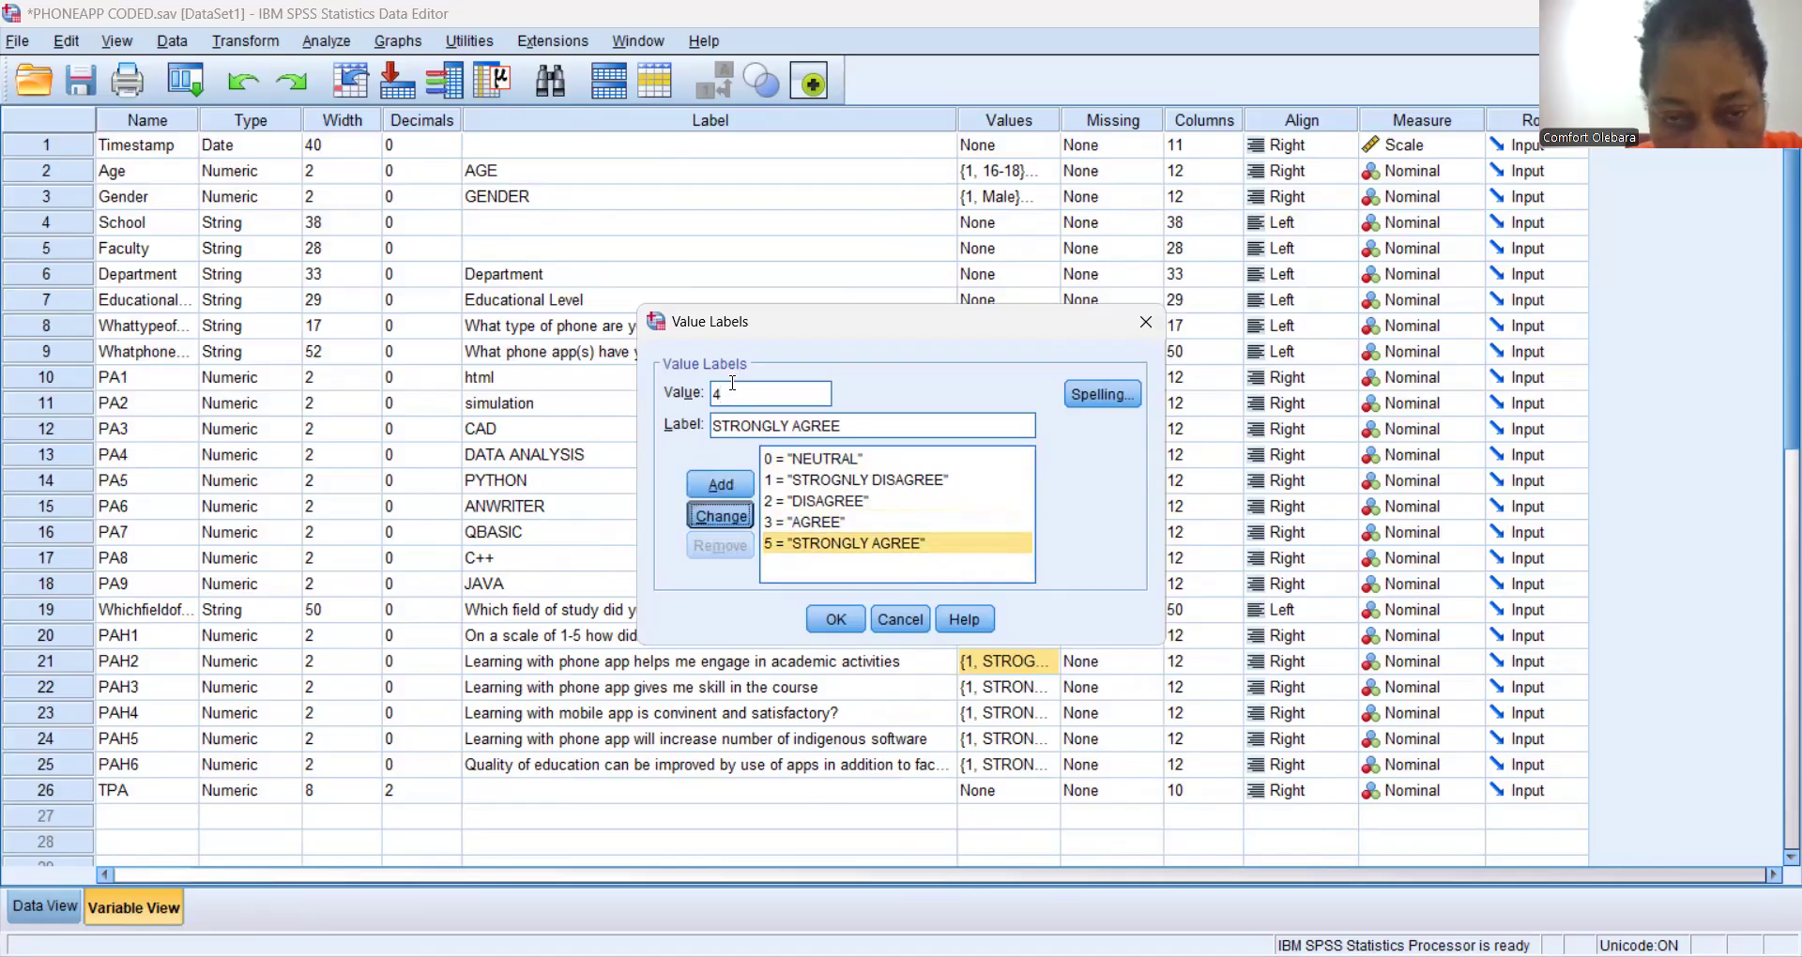
click(833, 622)
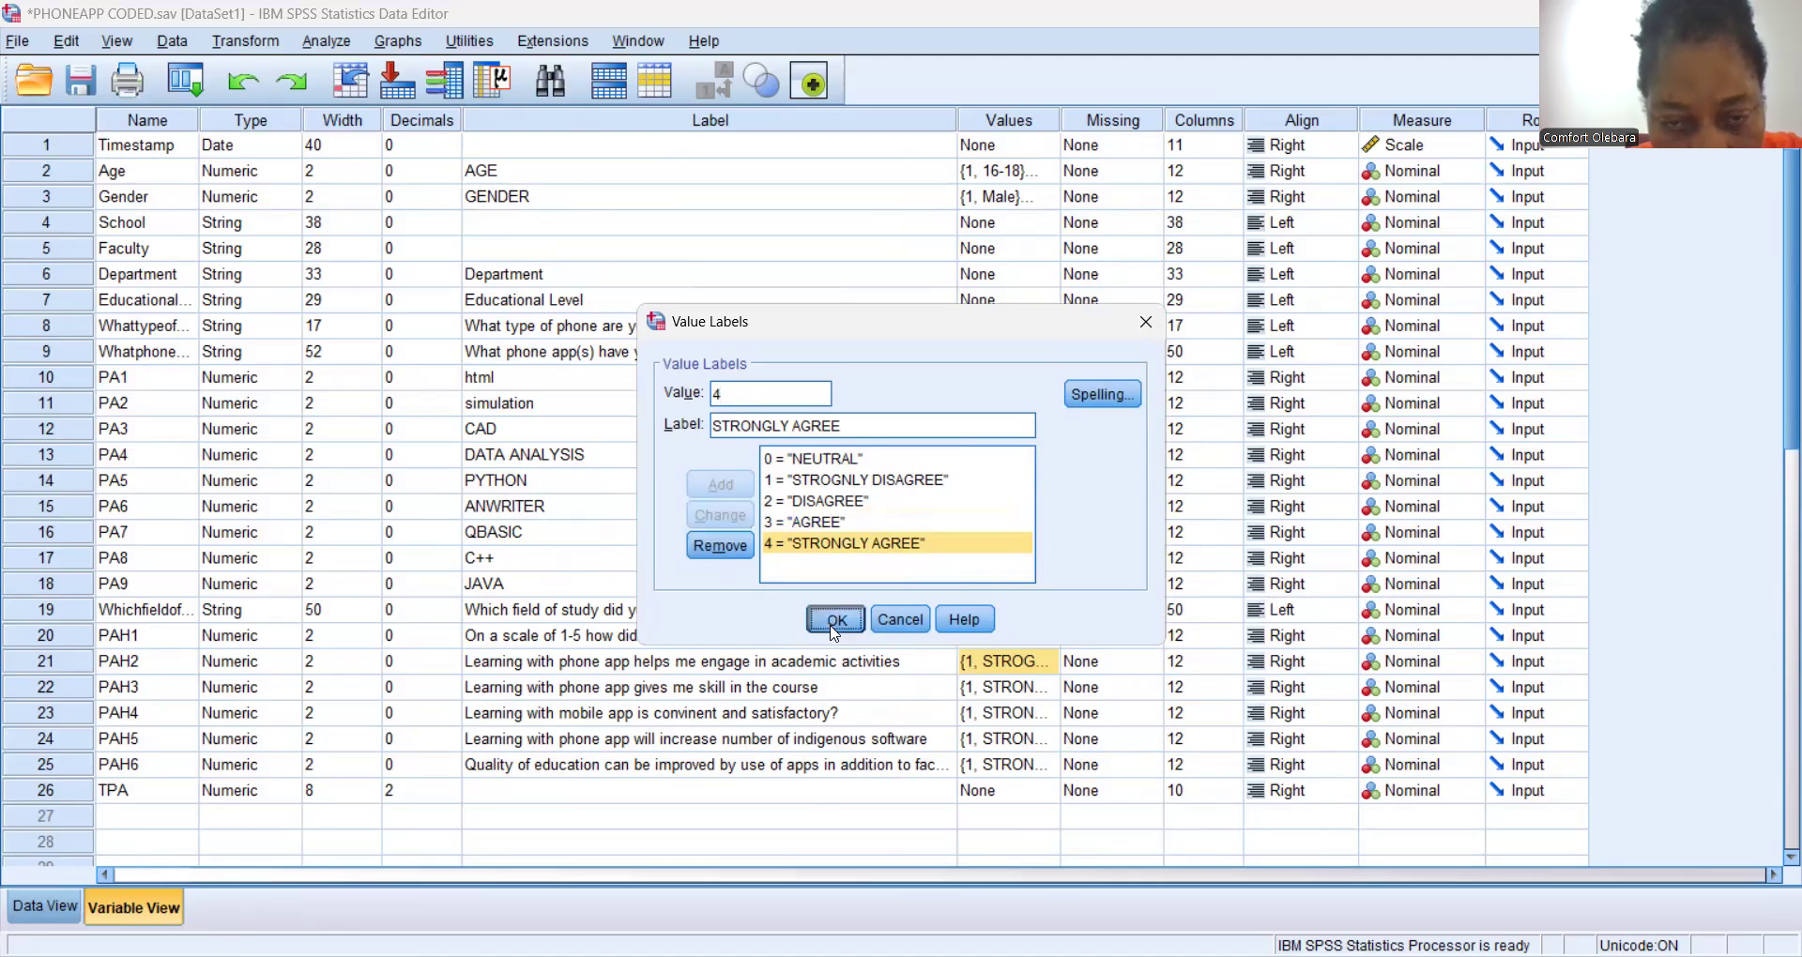
Open the value labels of PAH3 and change the value of its NEUTRAL label to 0.
click(1005, 687)
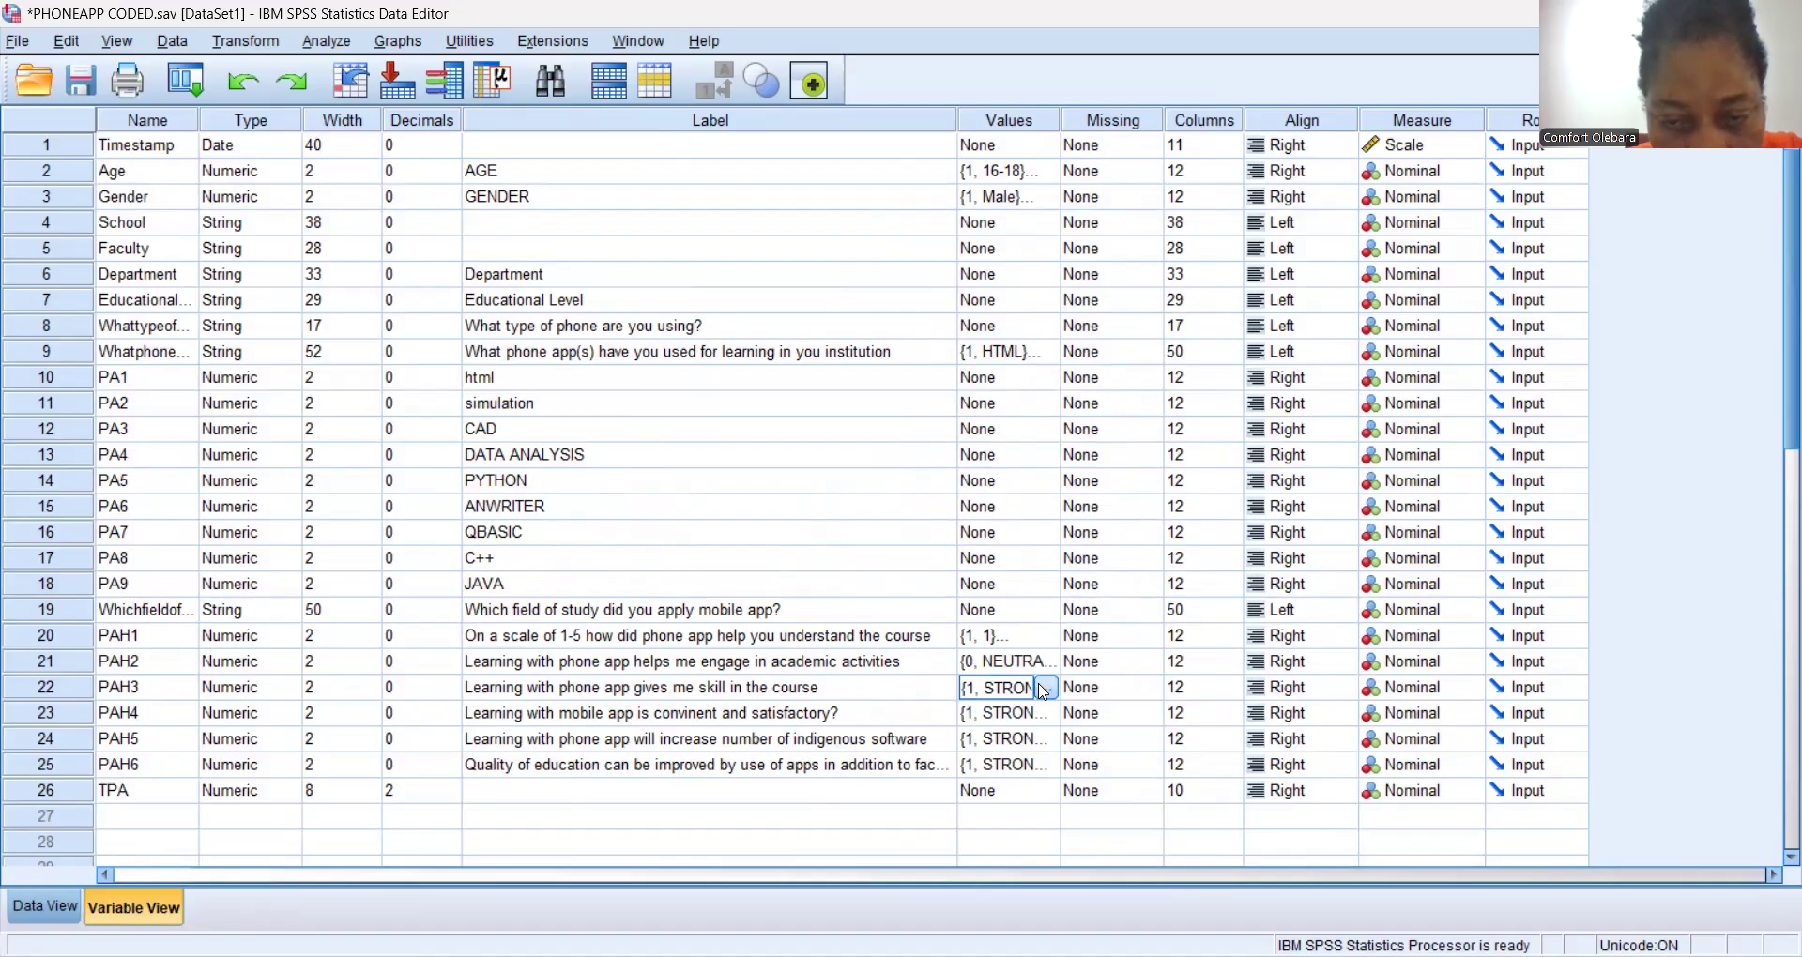
click(1045, 688)
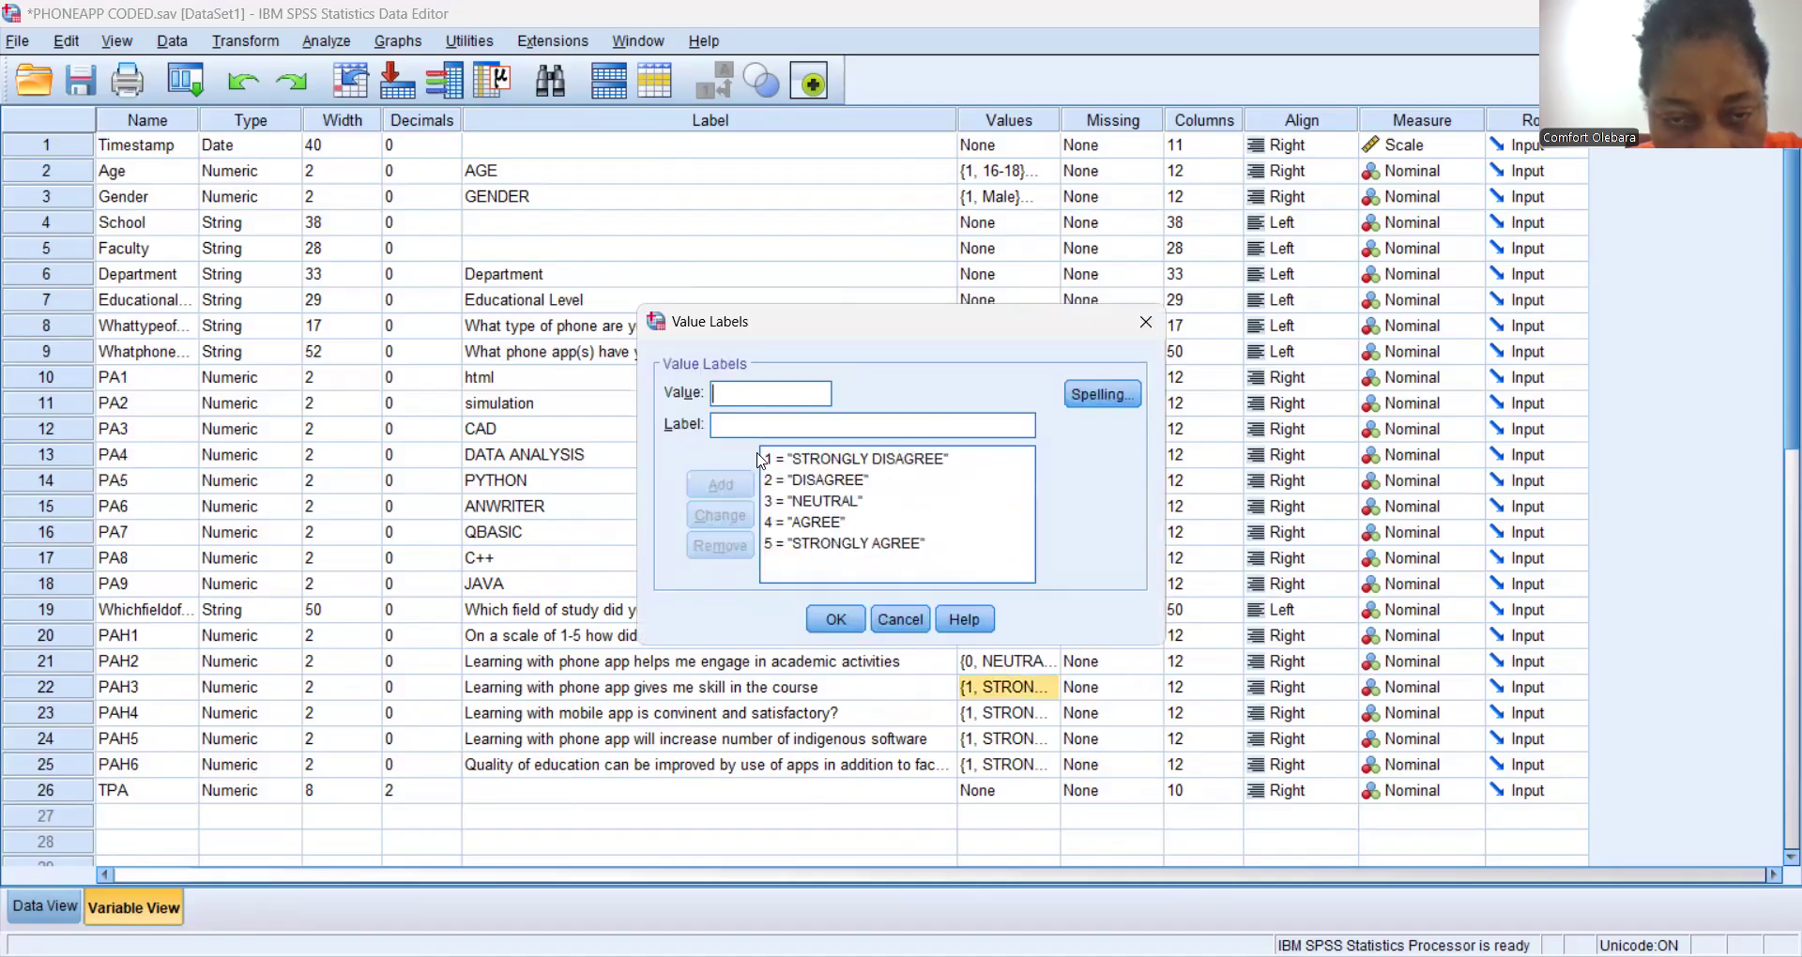
click(775, 501)
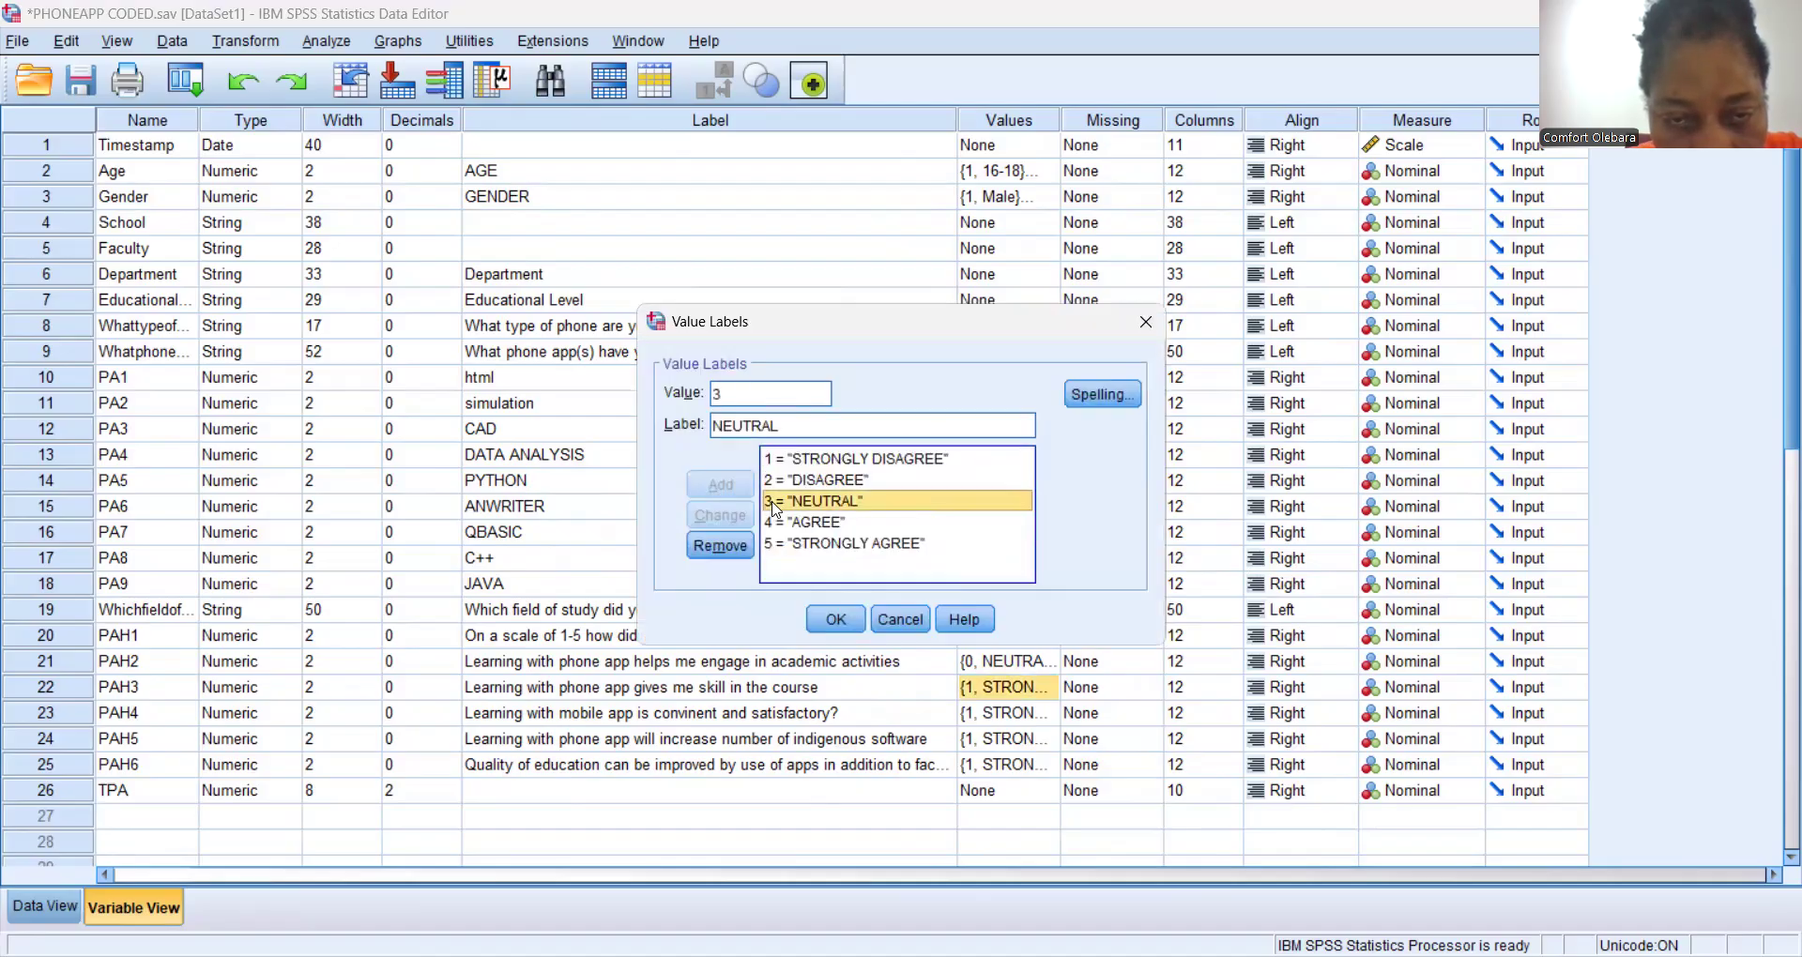
click(737, 394)
key(BackSpace)
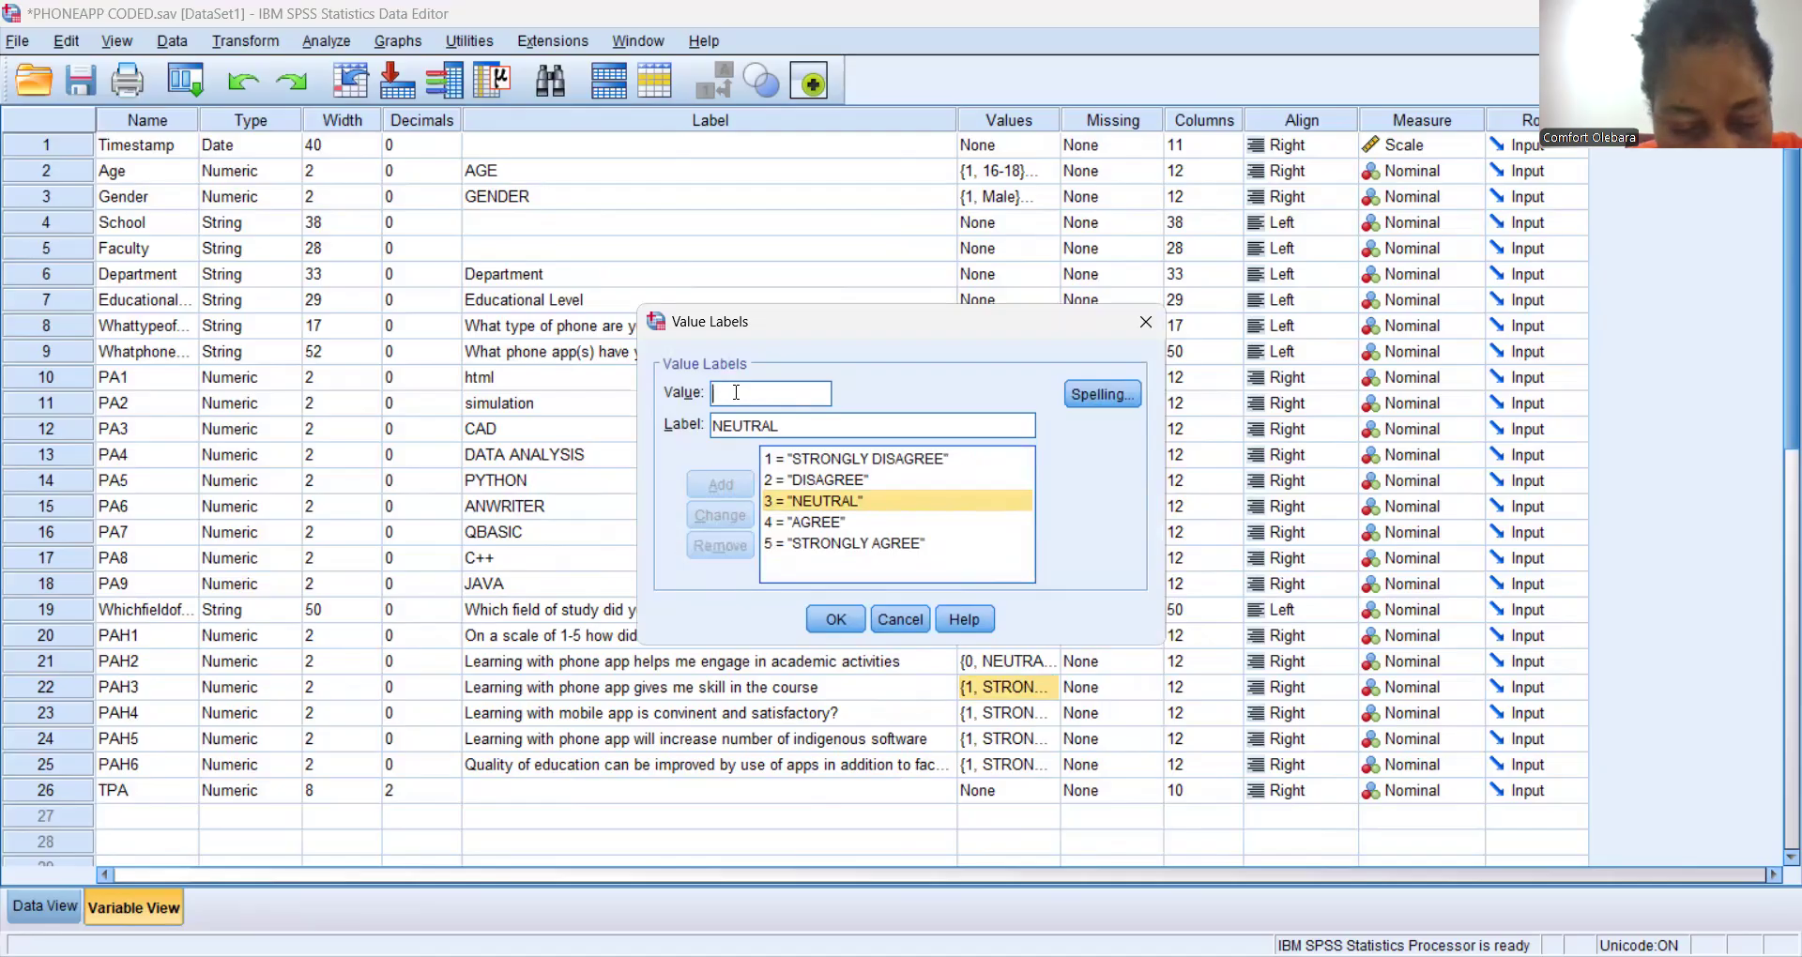
text(0)
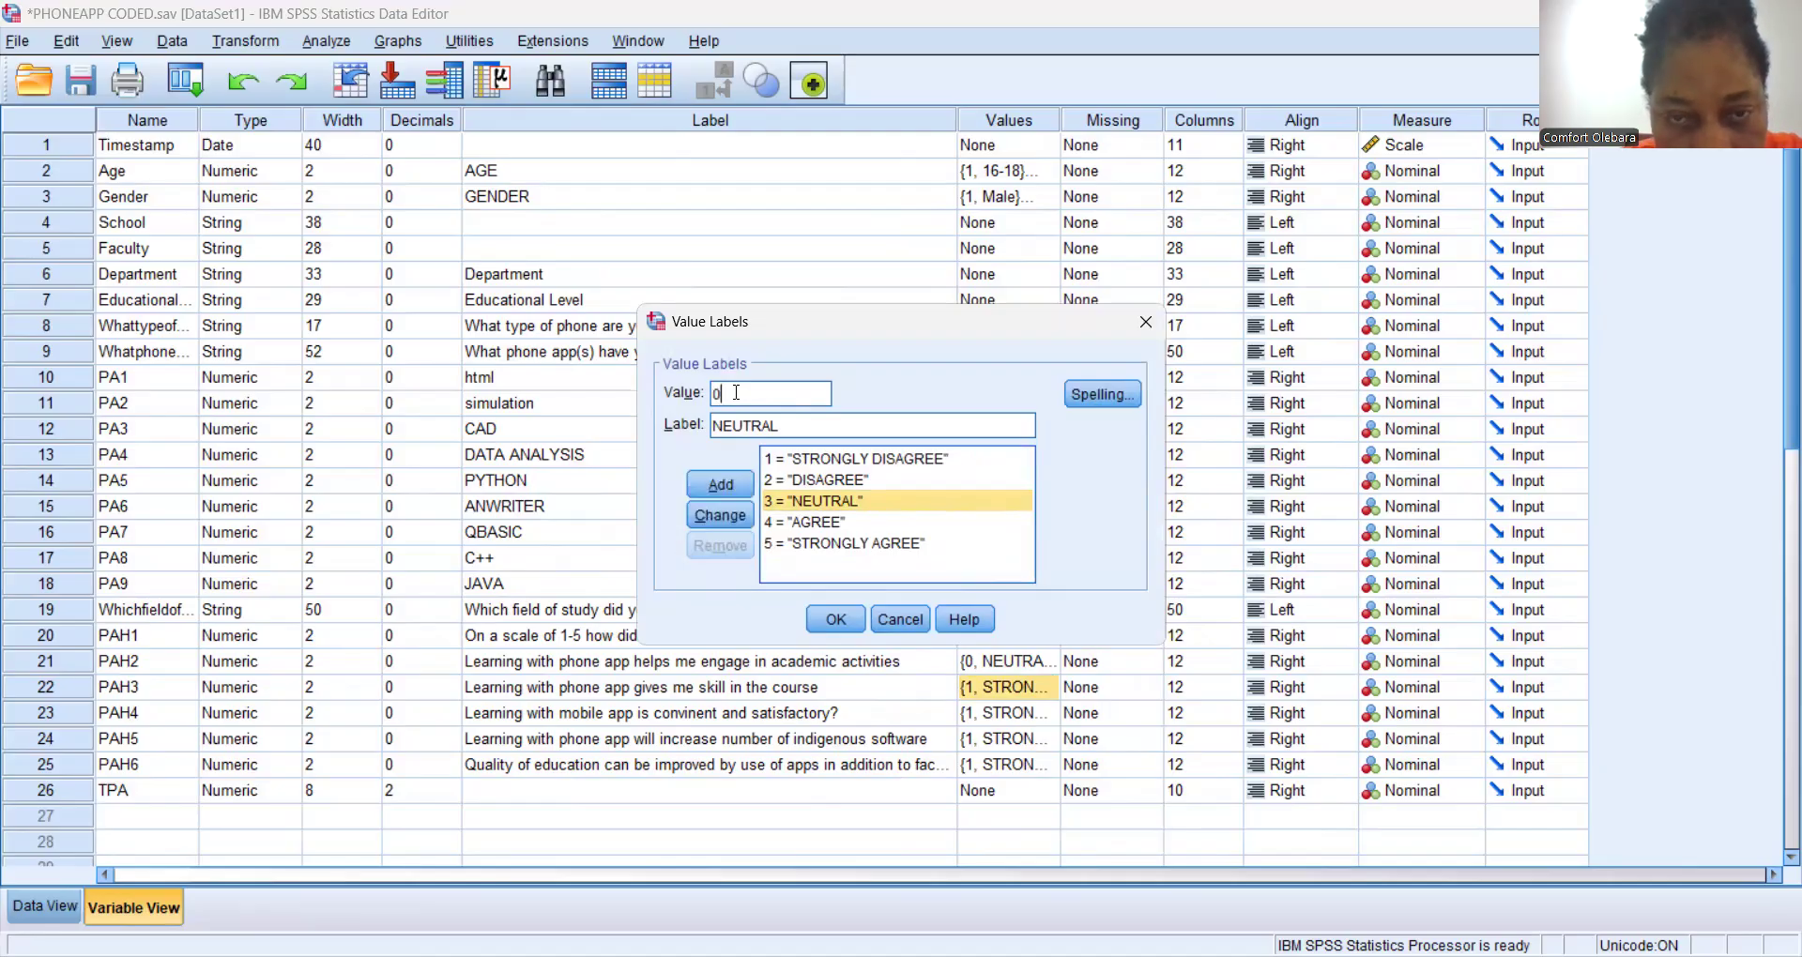
click(724, 521)
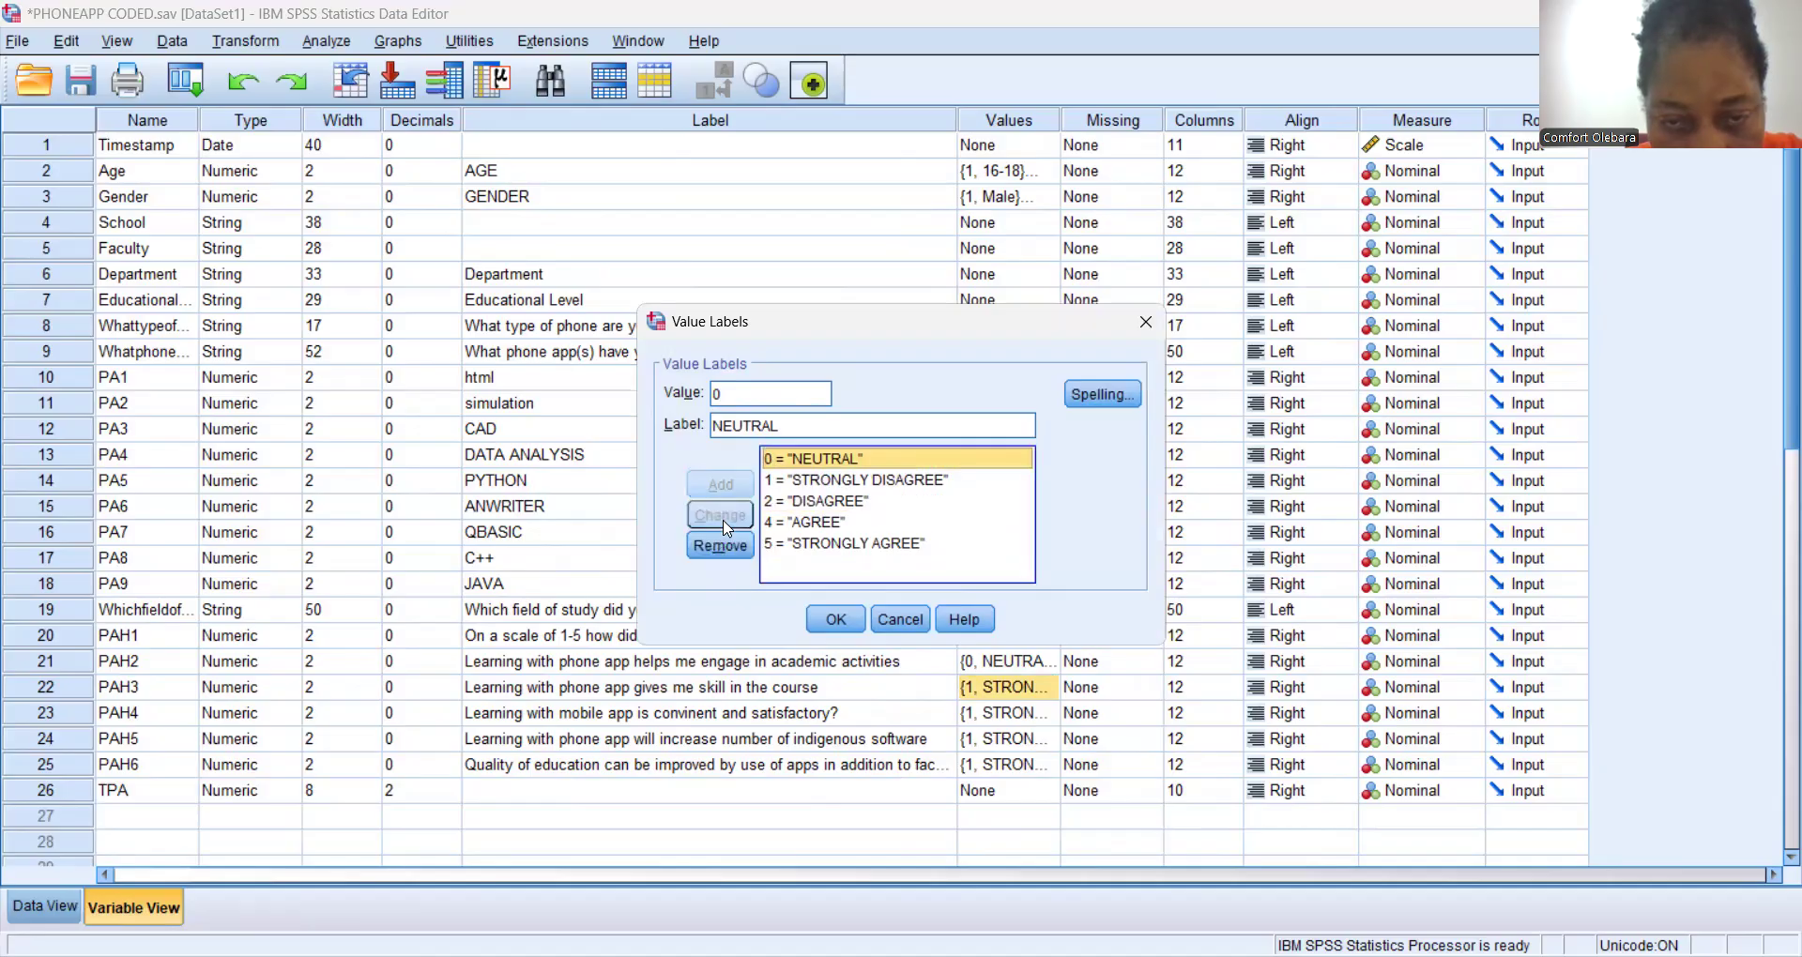
Change the value of the AGREE label to 3 in PAH3's value labels.
click(785, 522)
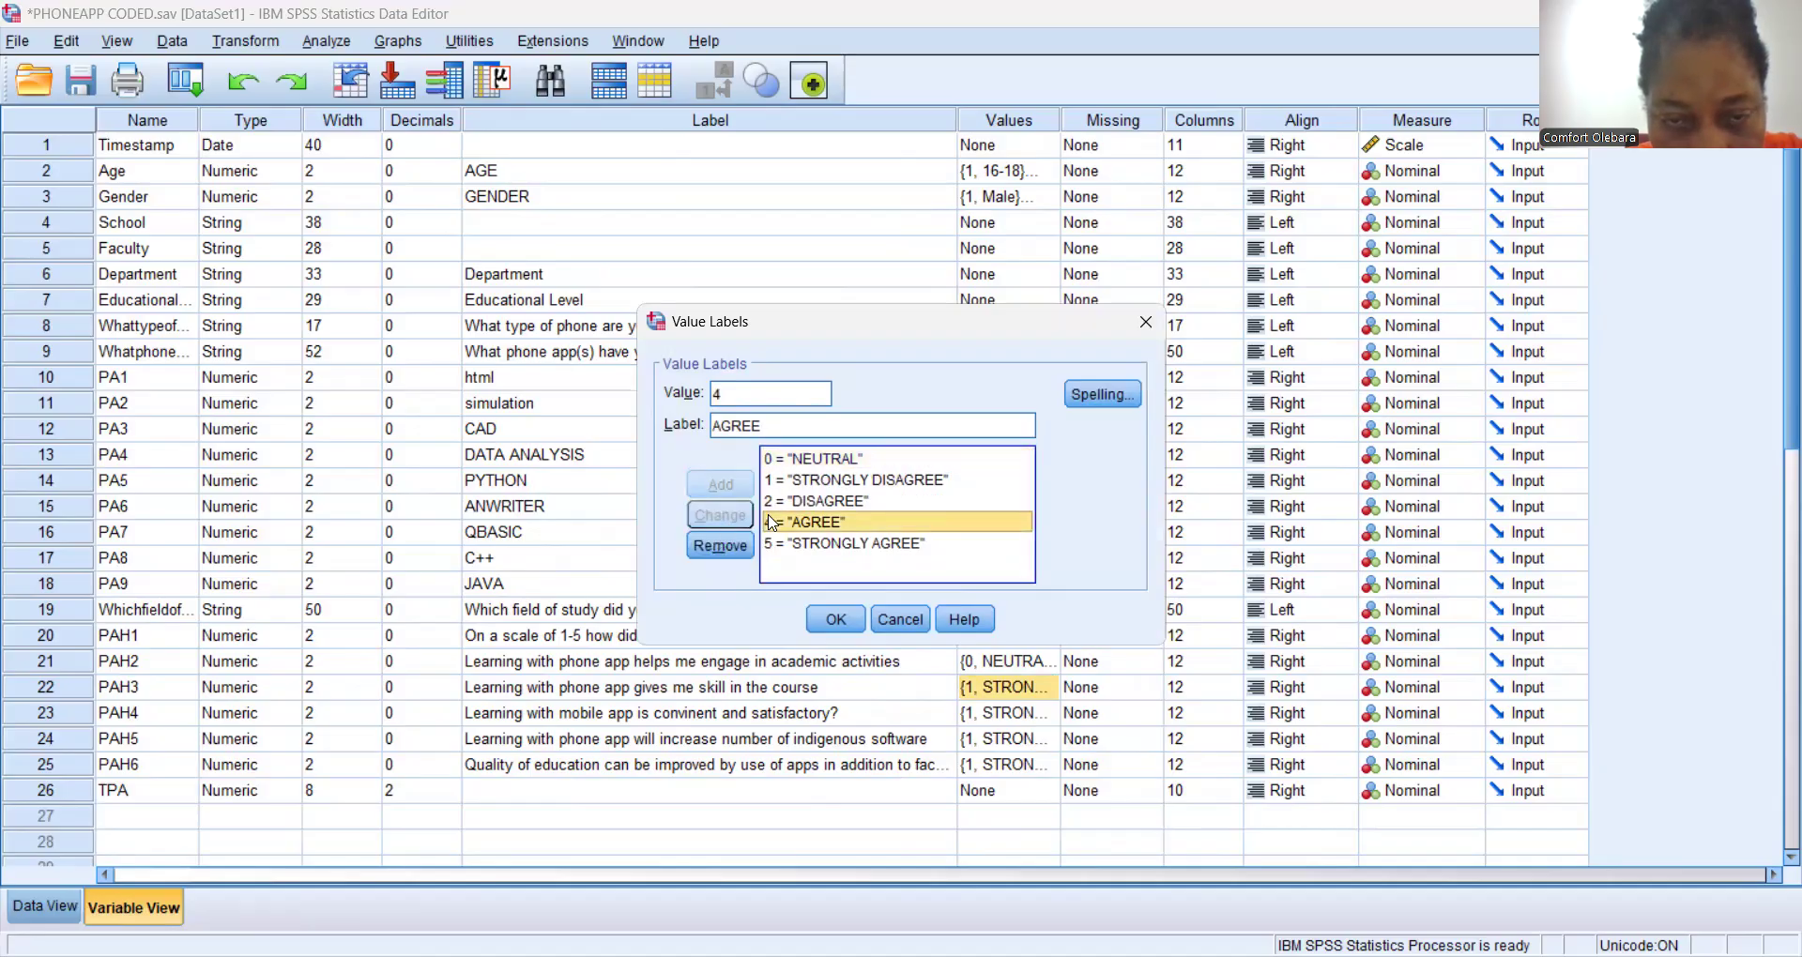
click(730, 394)
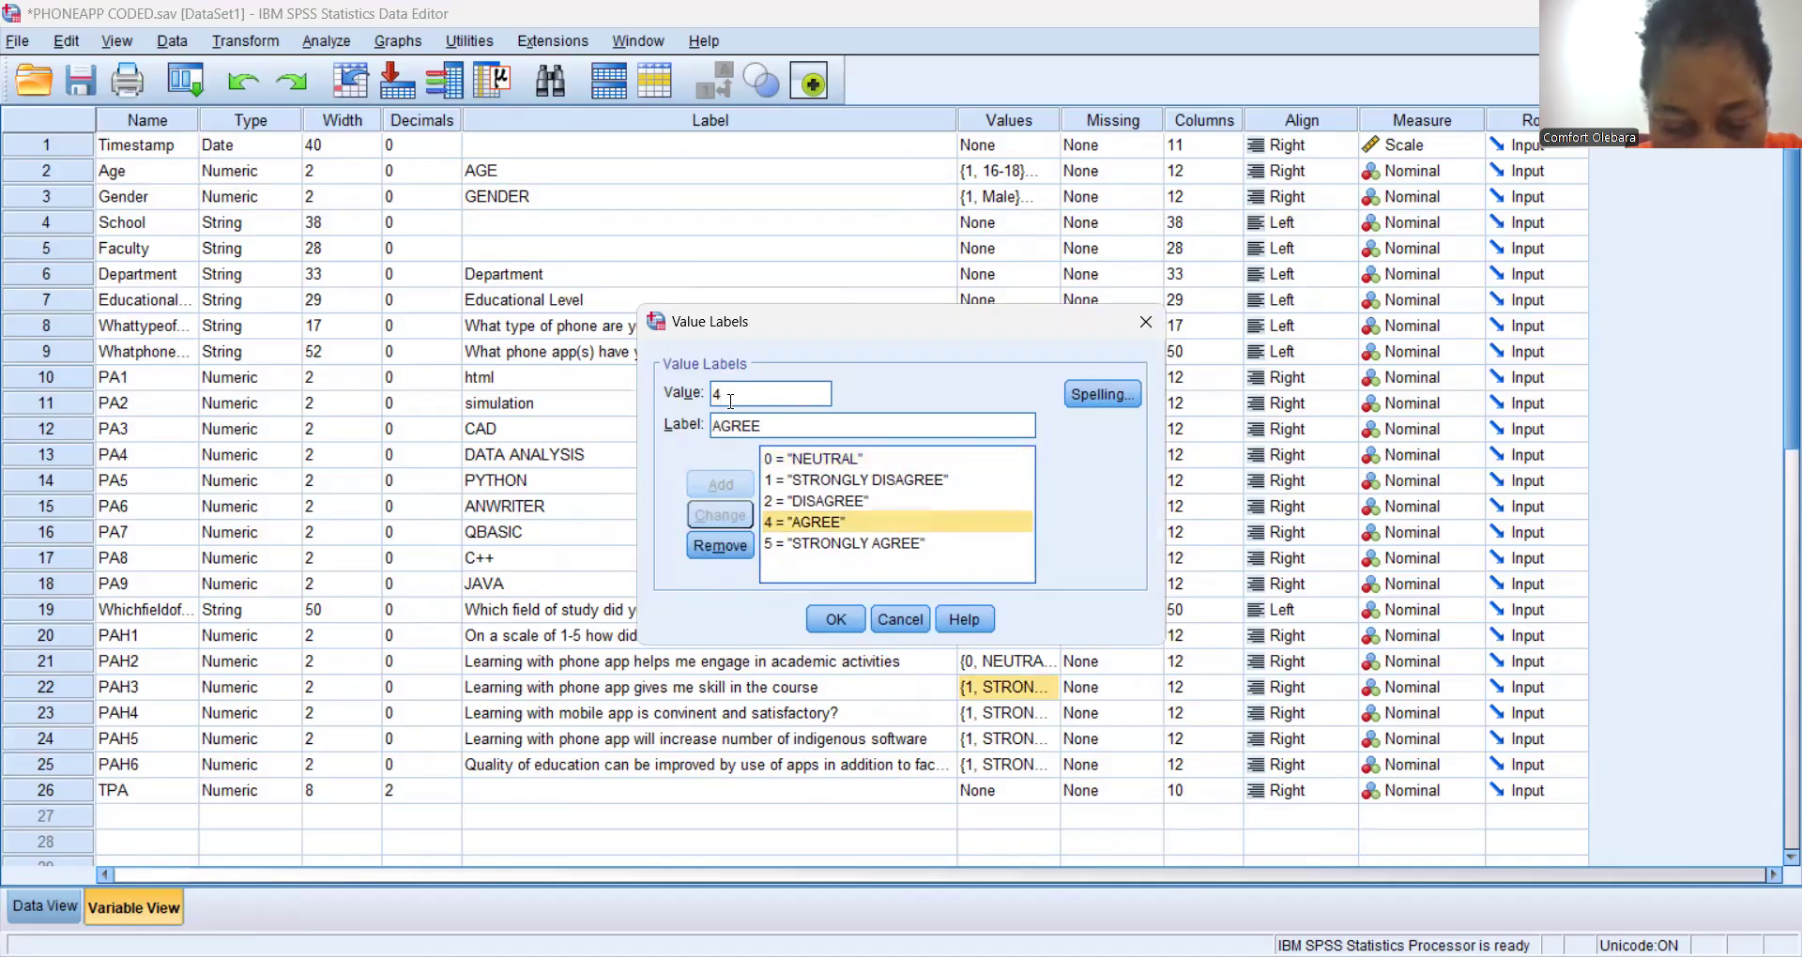
key(BackSpace)
text(3)
click(720, 515)
Change the value of PAH3's STRONGLY AGREE label to 4 and accept the revised value labels.
click(814, 543)
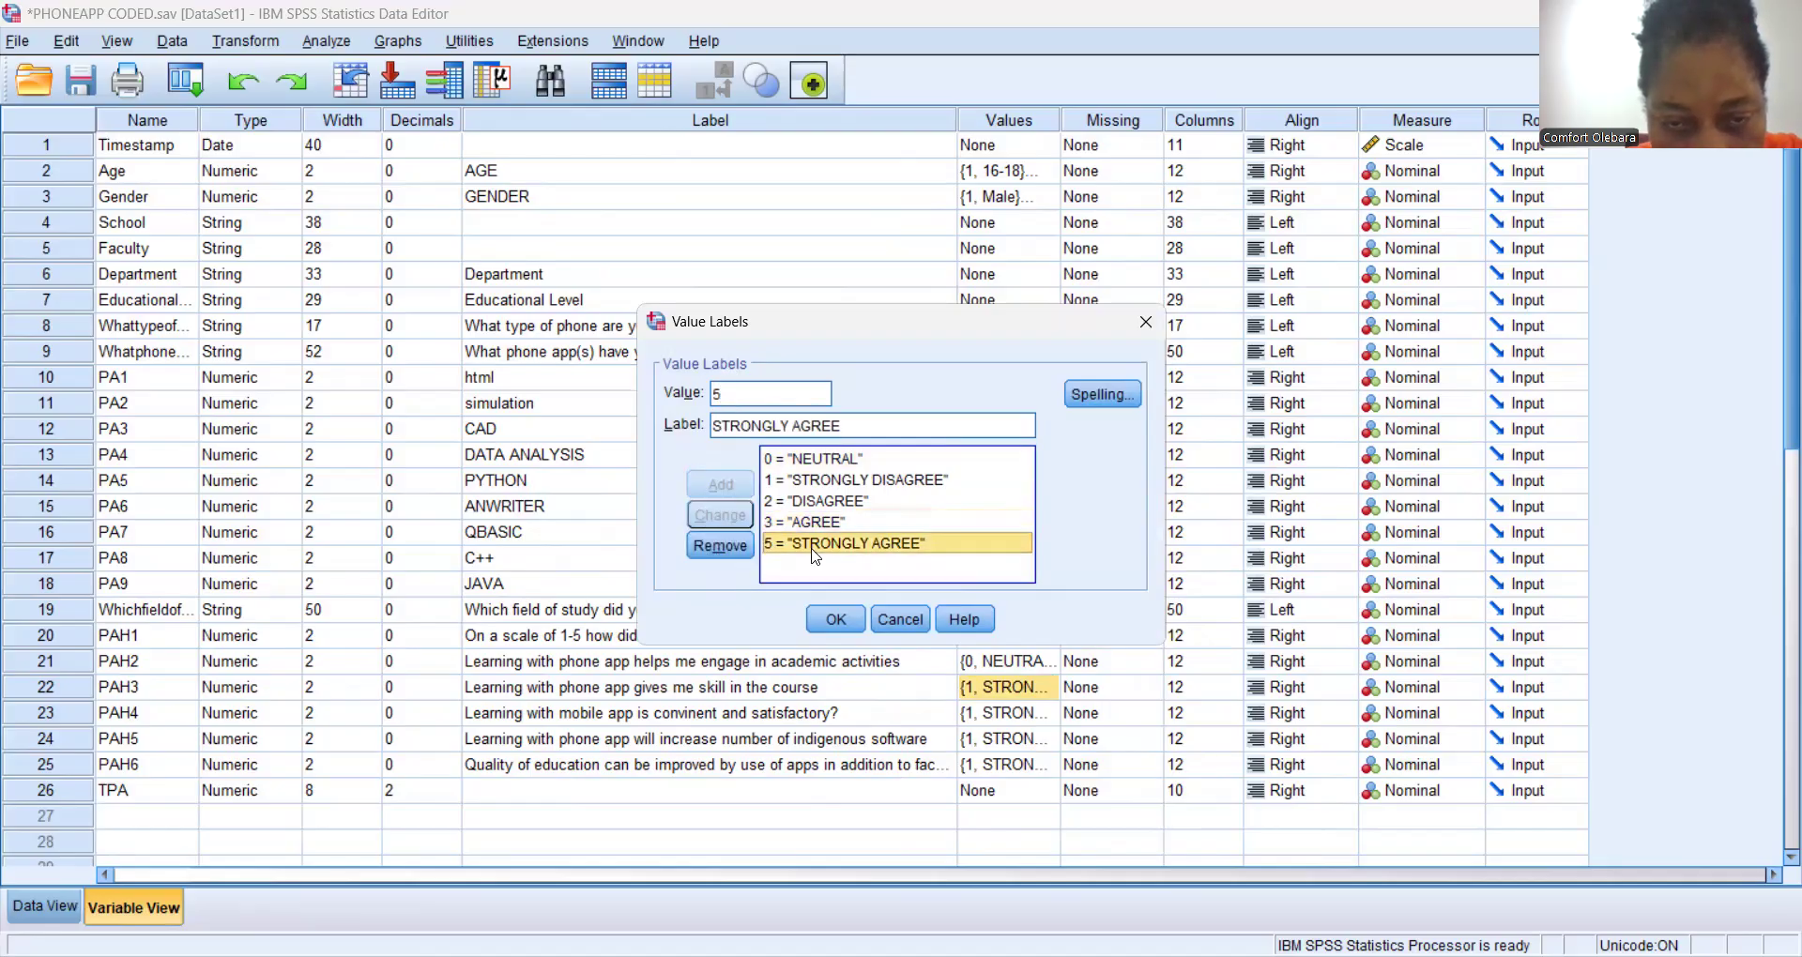
click(726, 394)
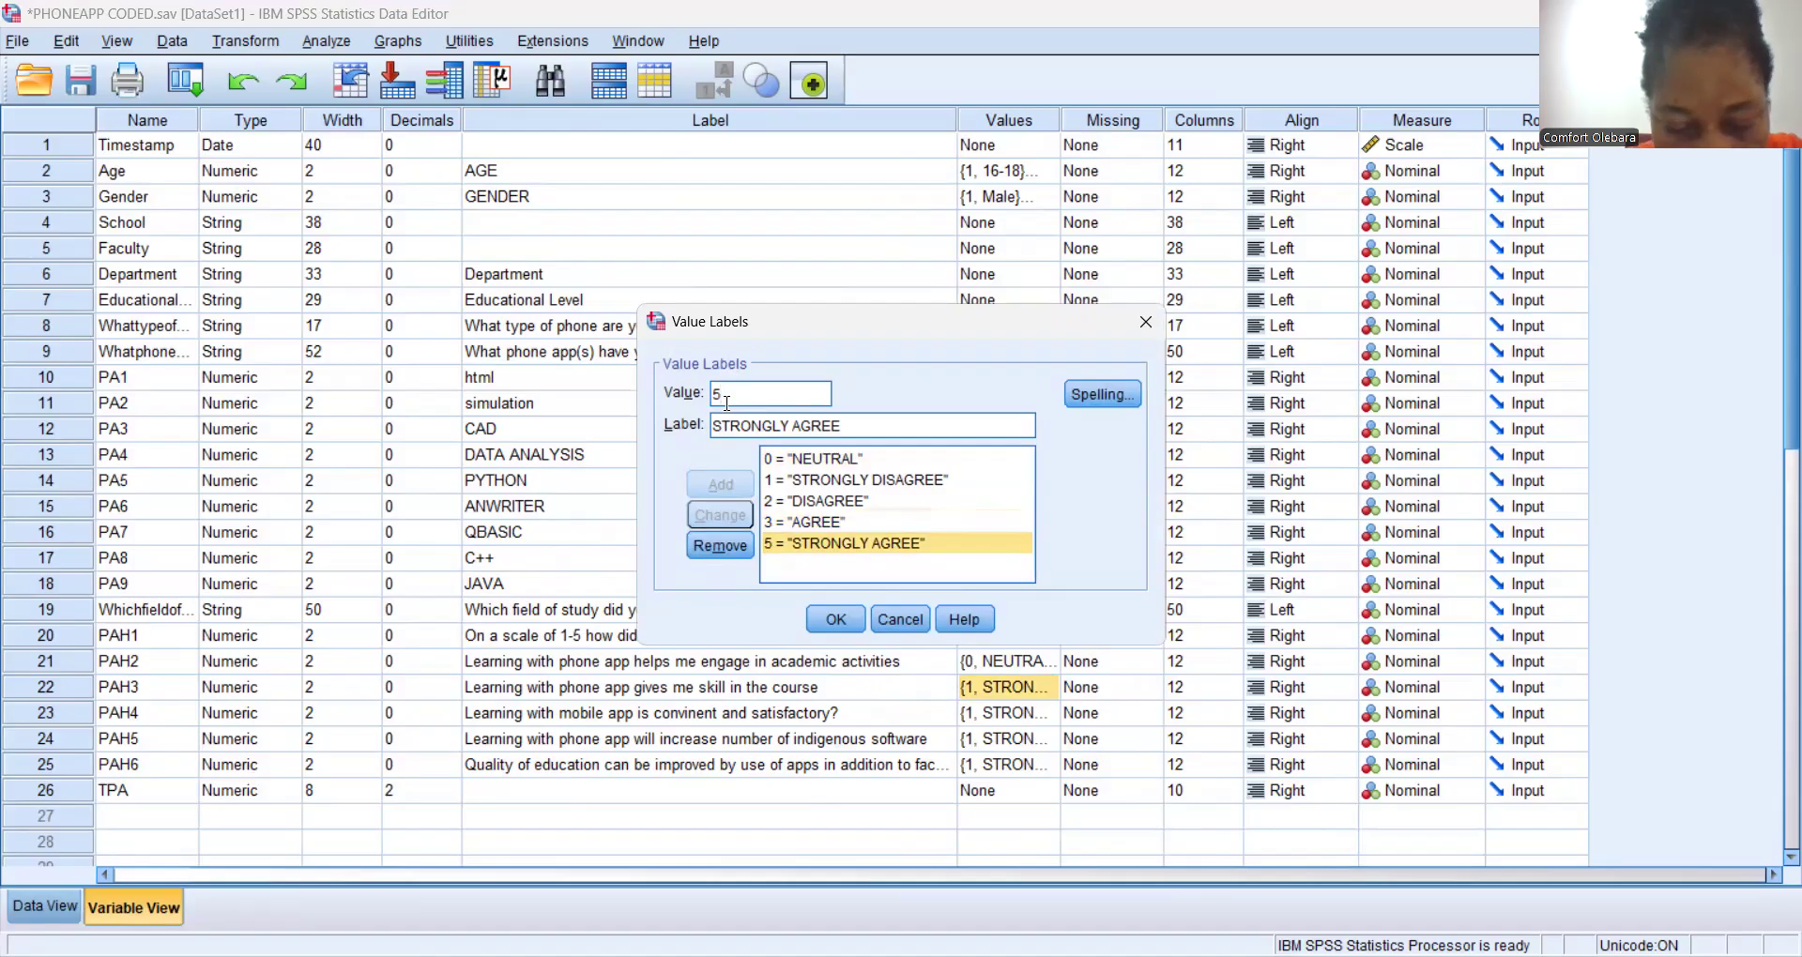
key(BackSpace)
text(4)
click(740, 516)
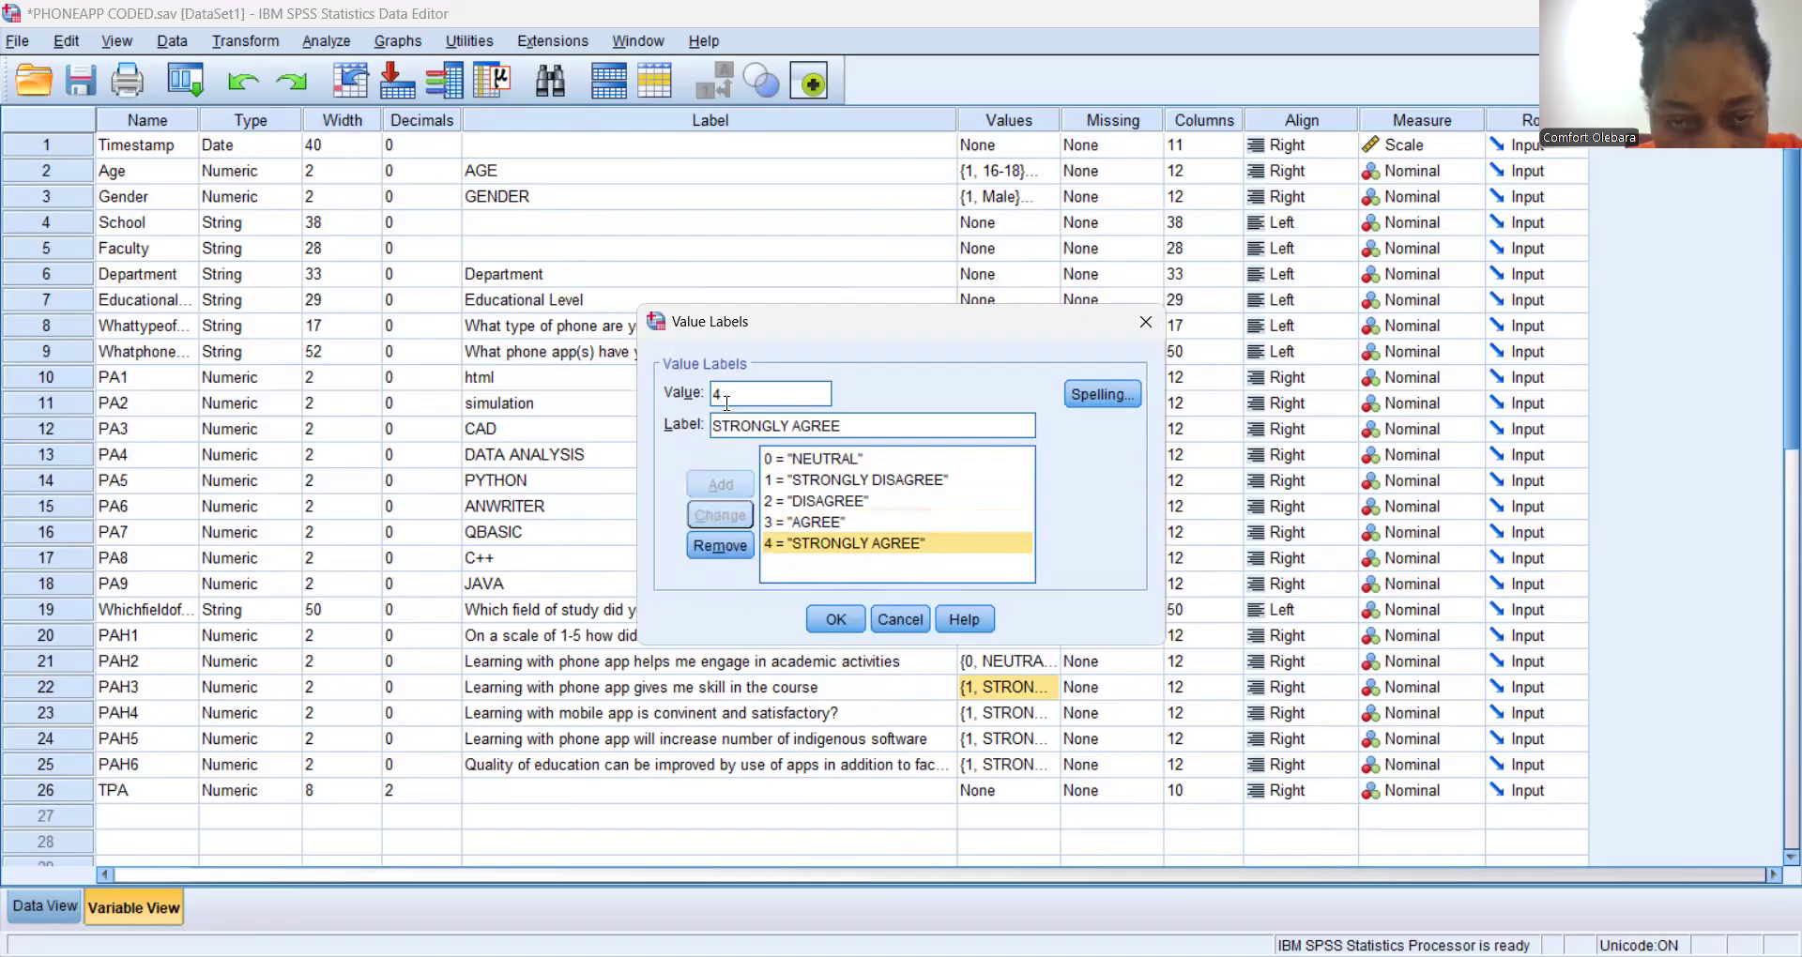
click(835, 617)
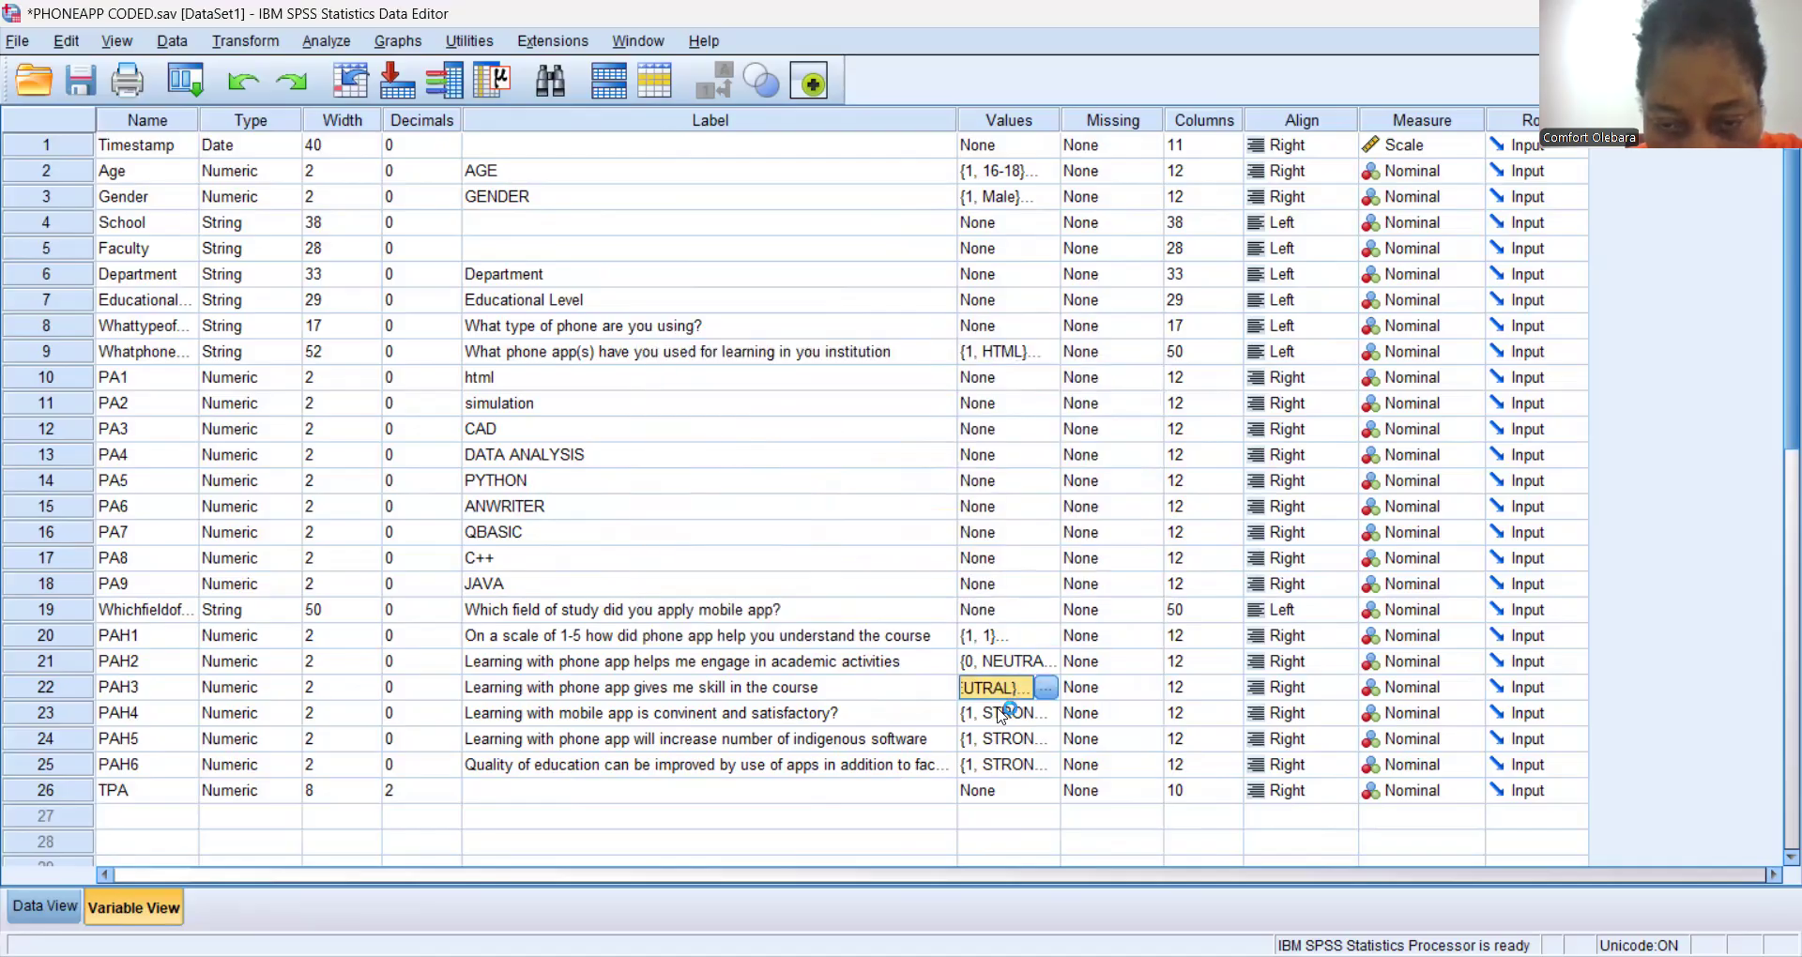
Open the value labels of PAH4 and change the value of its NEUTRAL label to 0.
click(1030, 713)
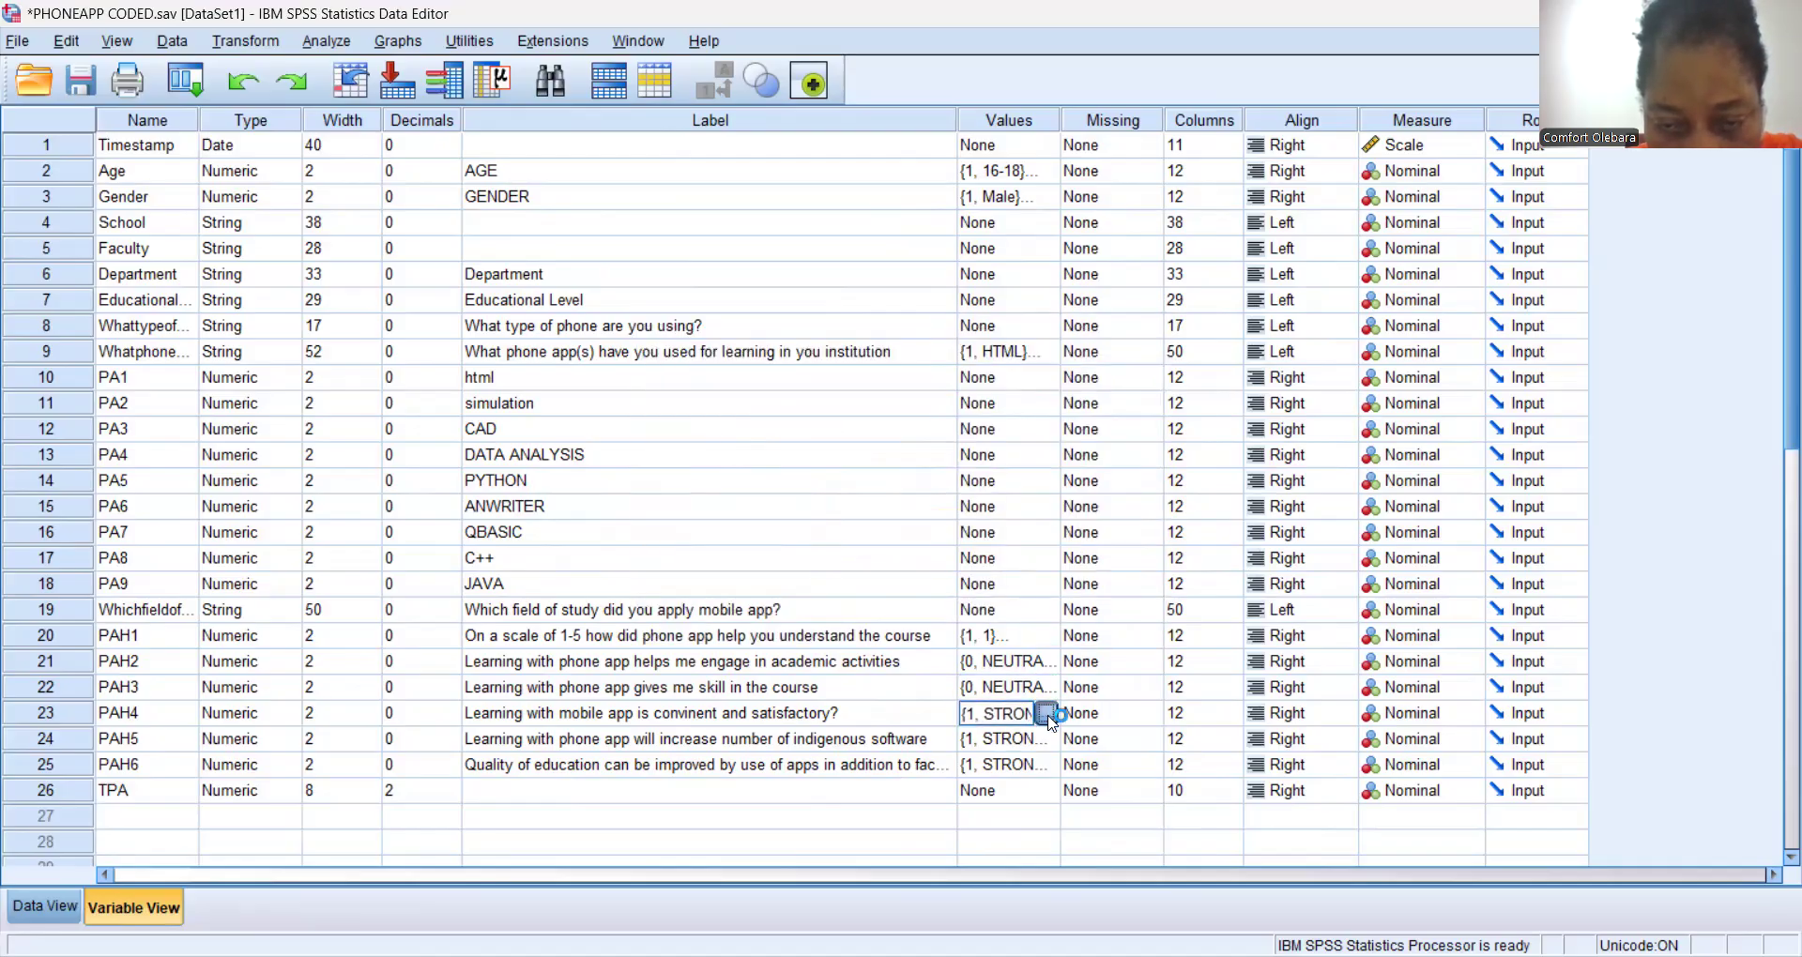
click(1047, 713)
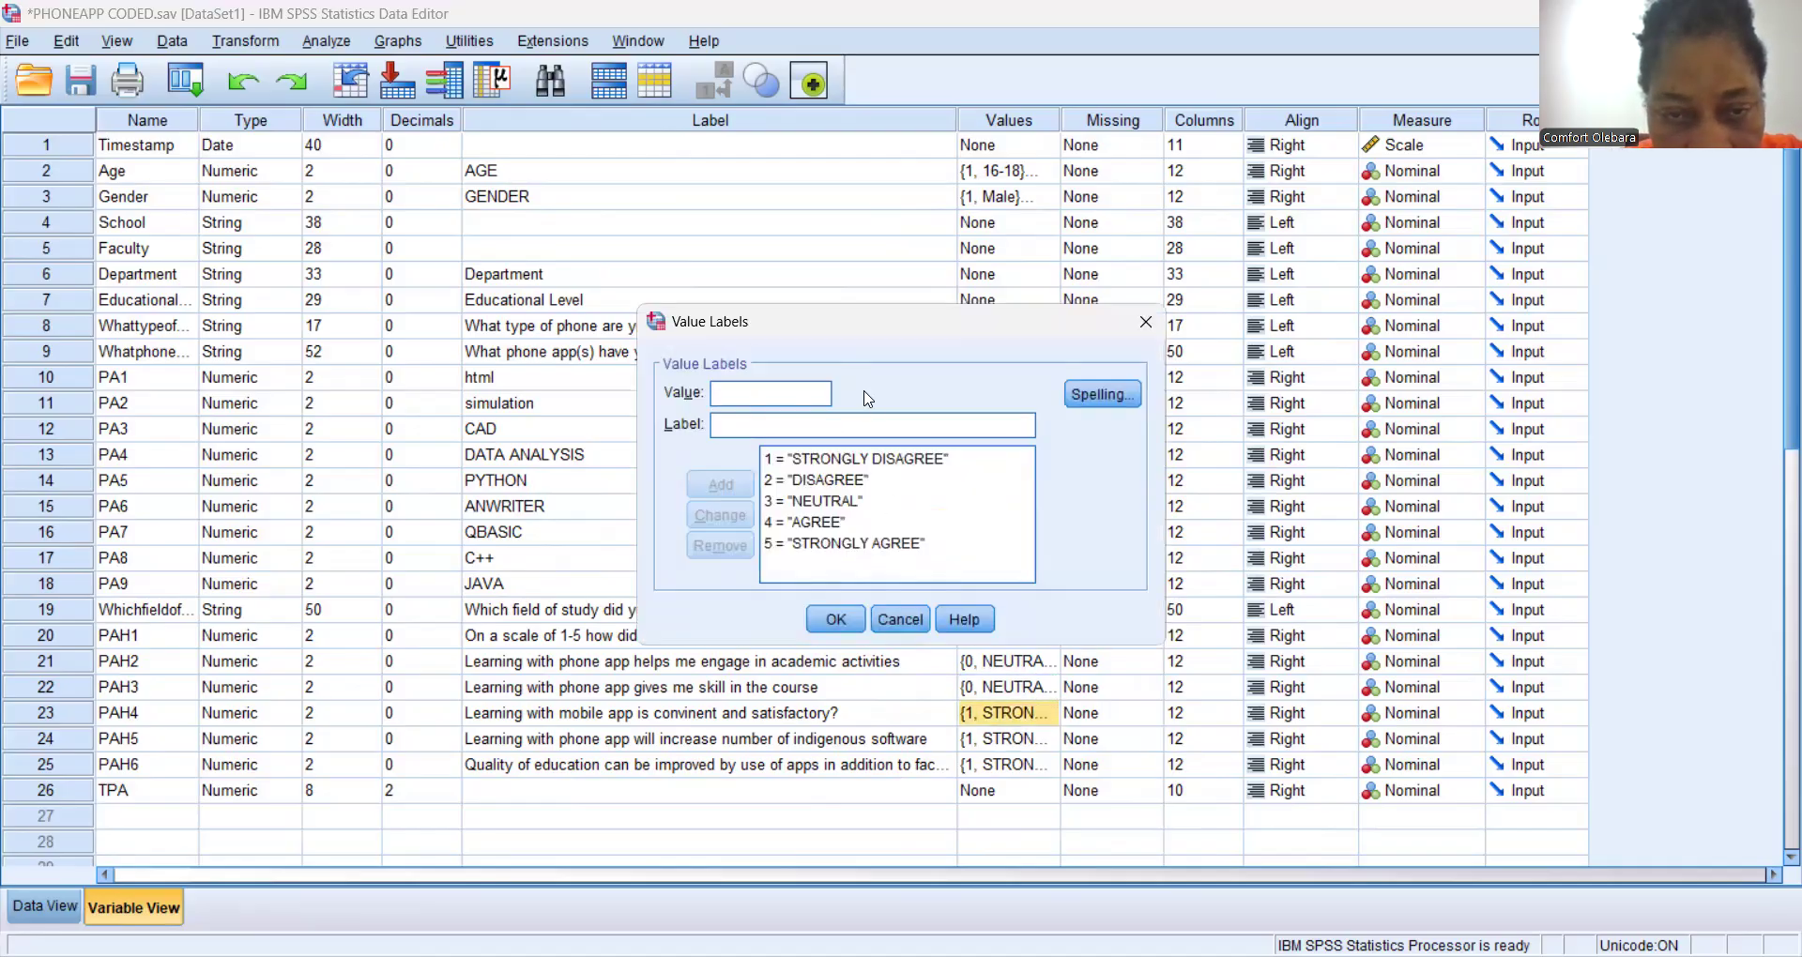
click(781, 501)
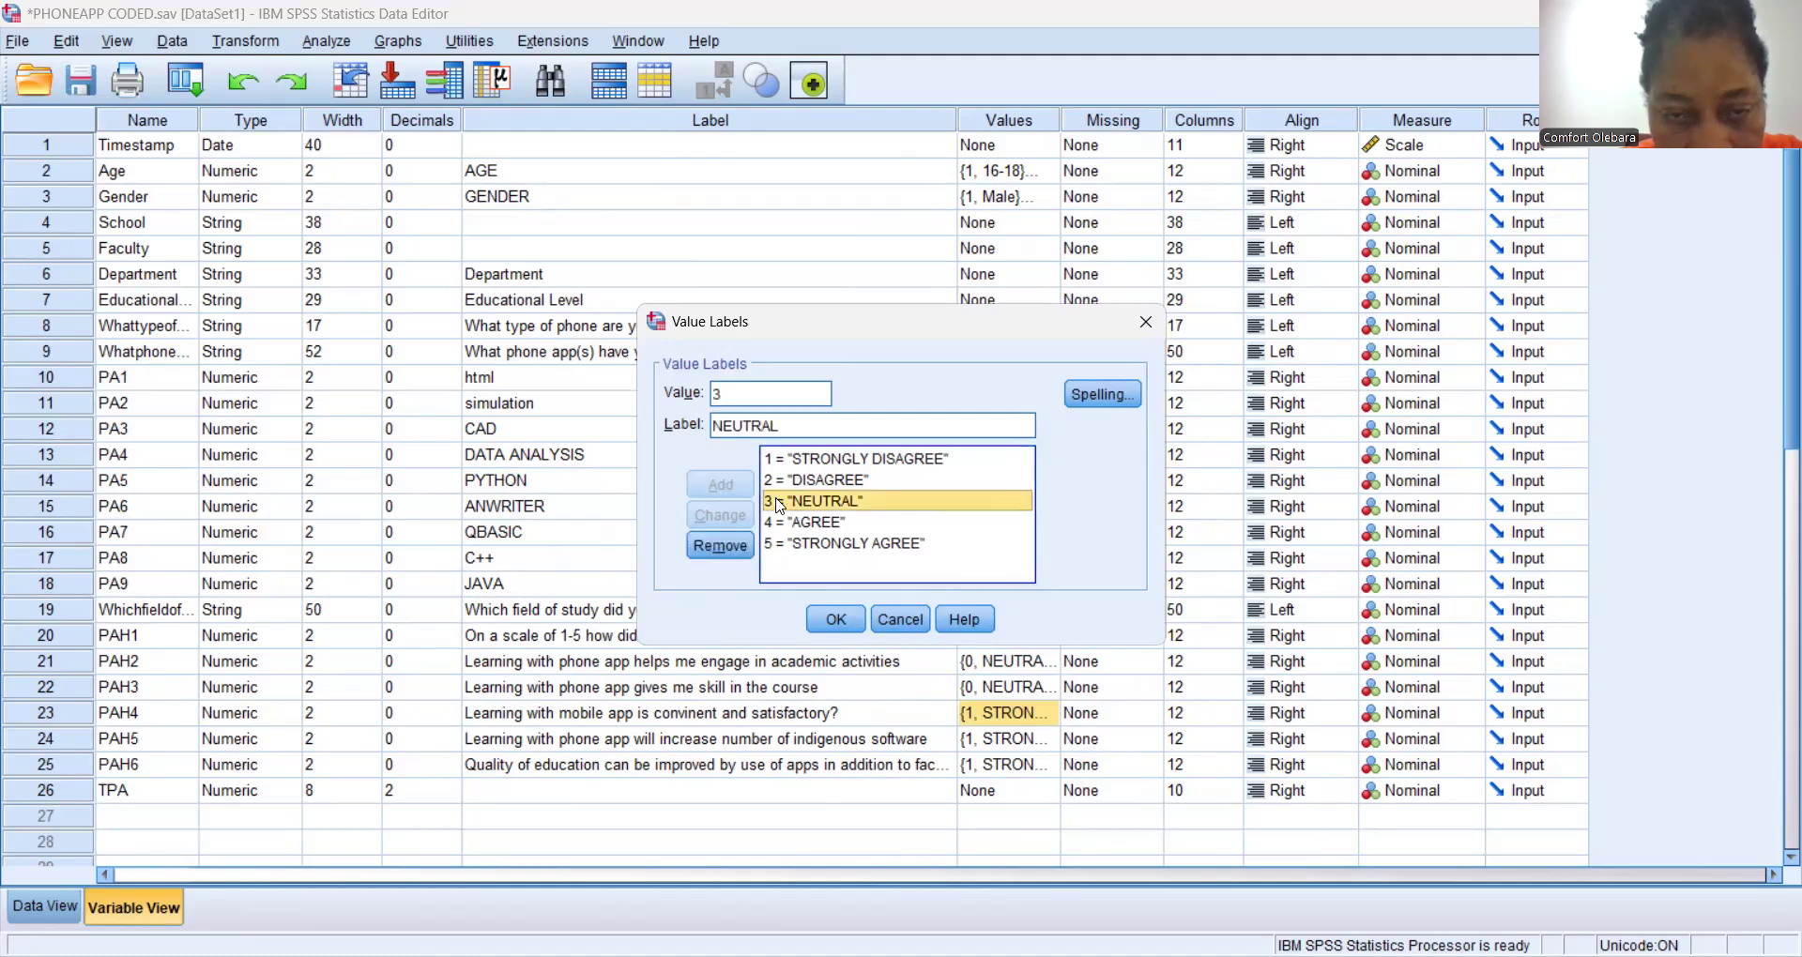
click(732, 392)
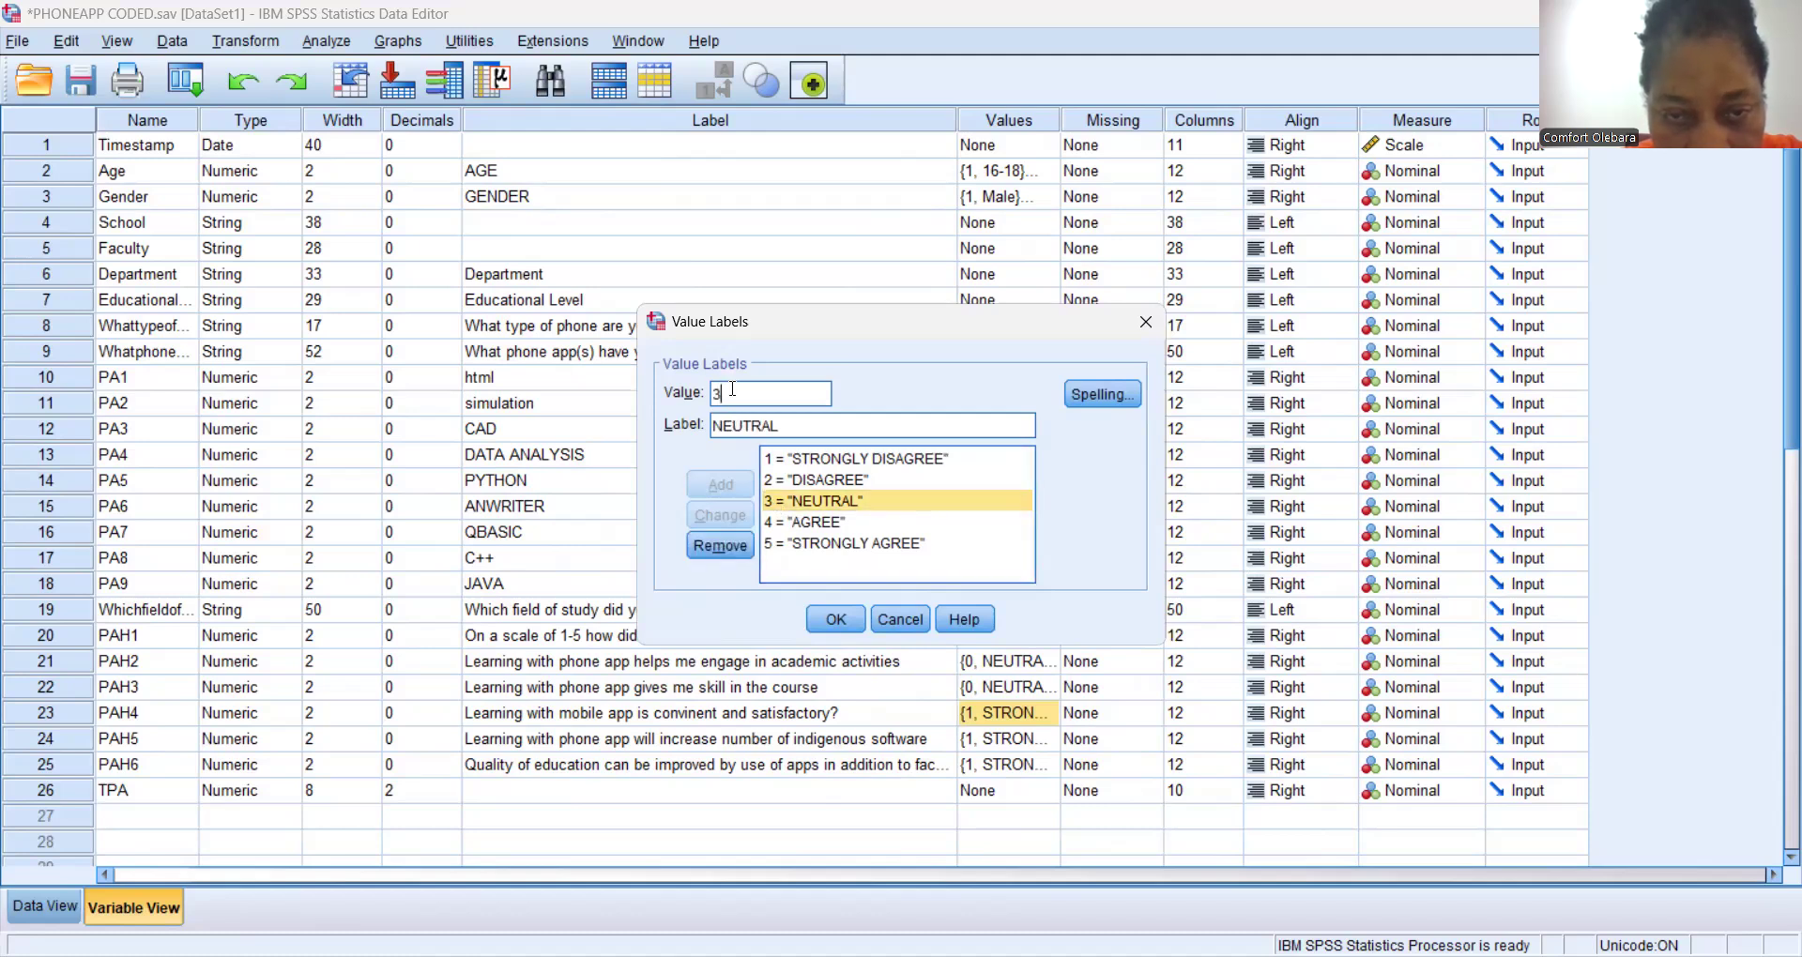
key(BackSpace)
text(0)
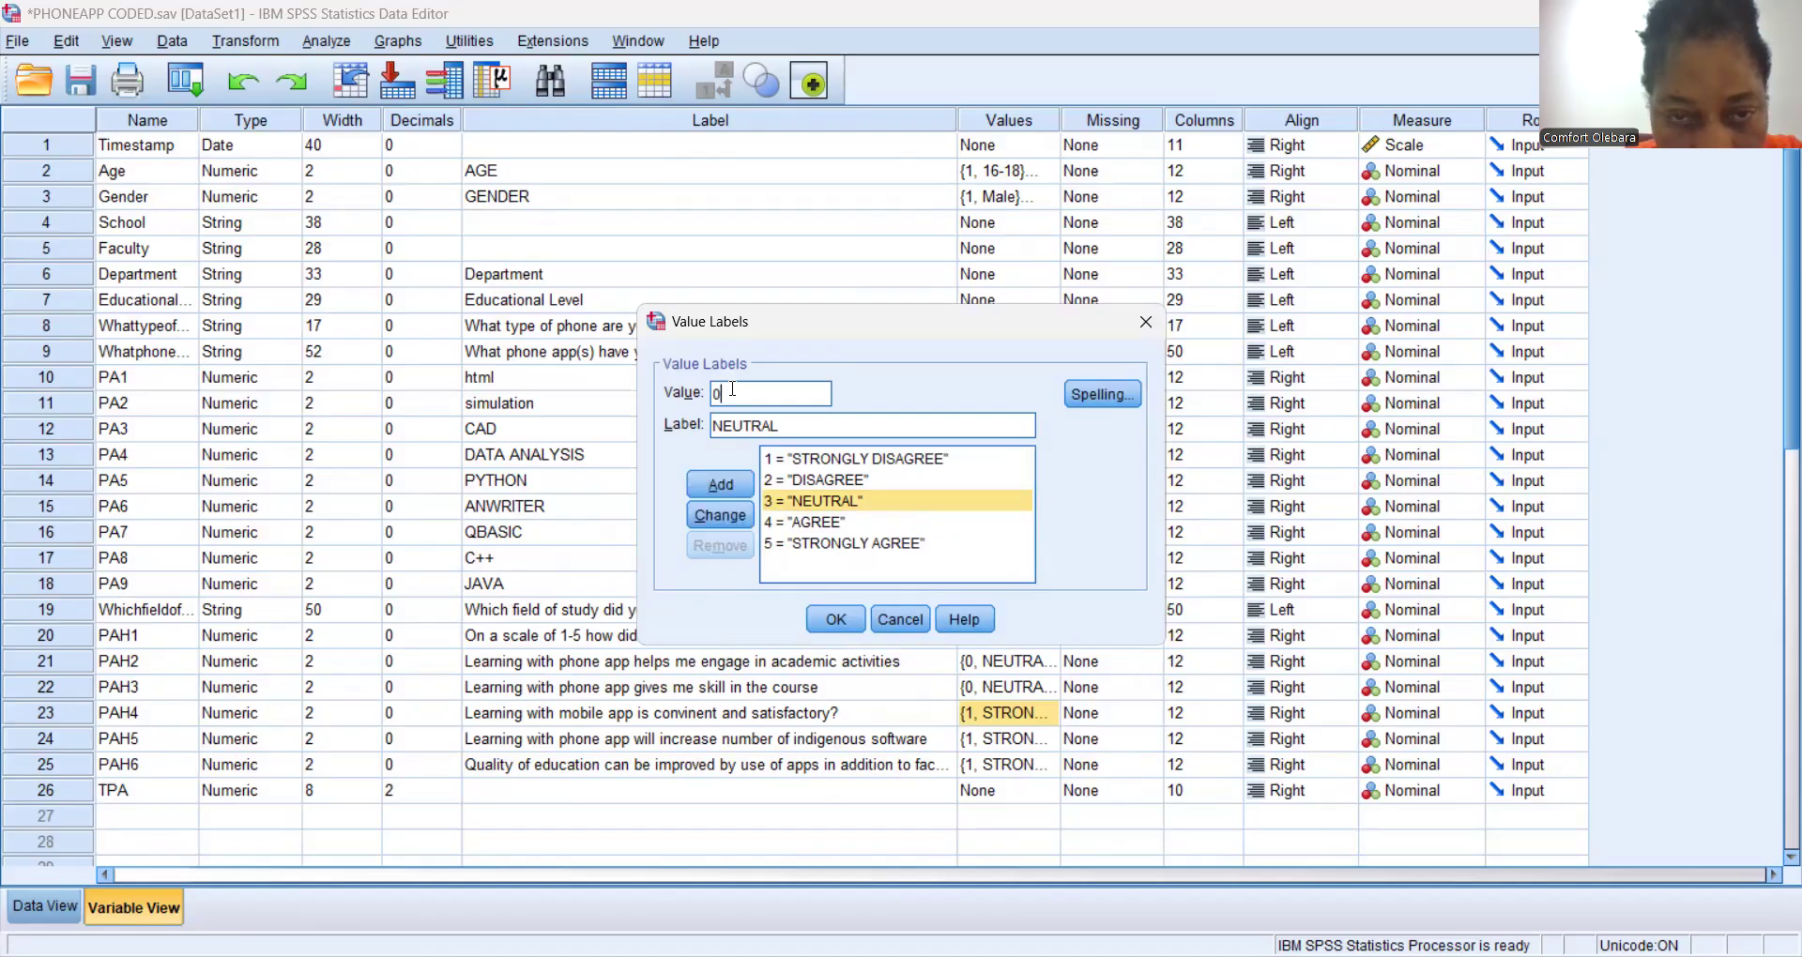
click(720, 512)
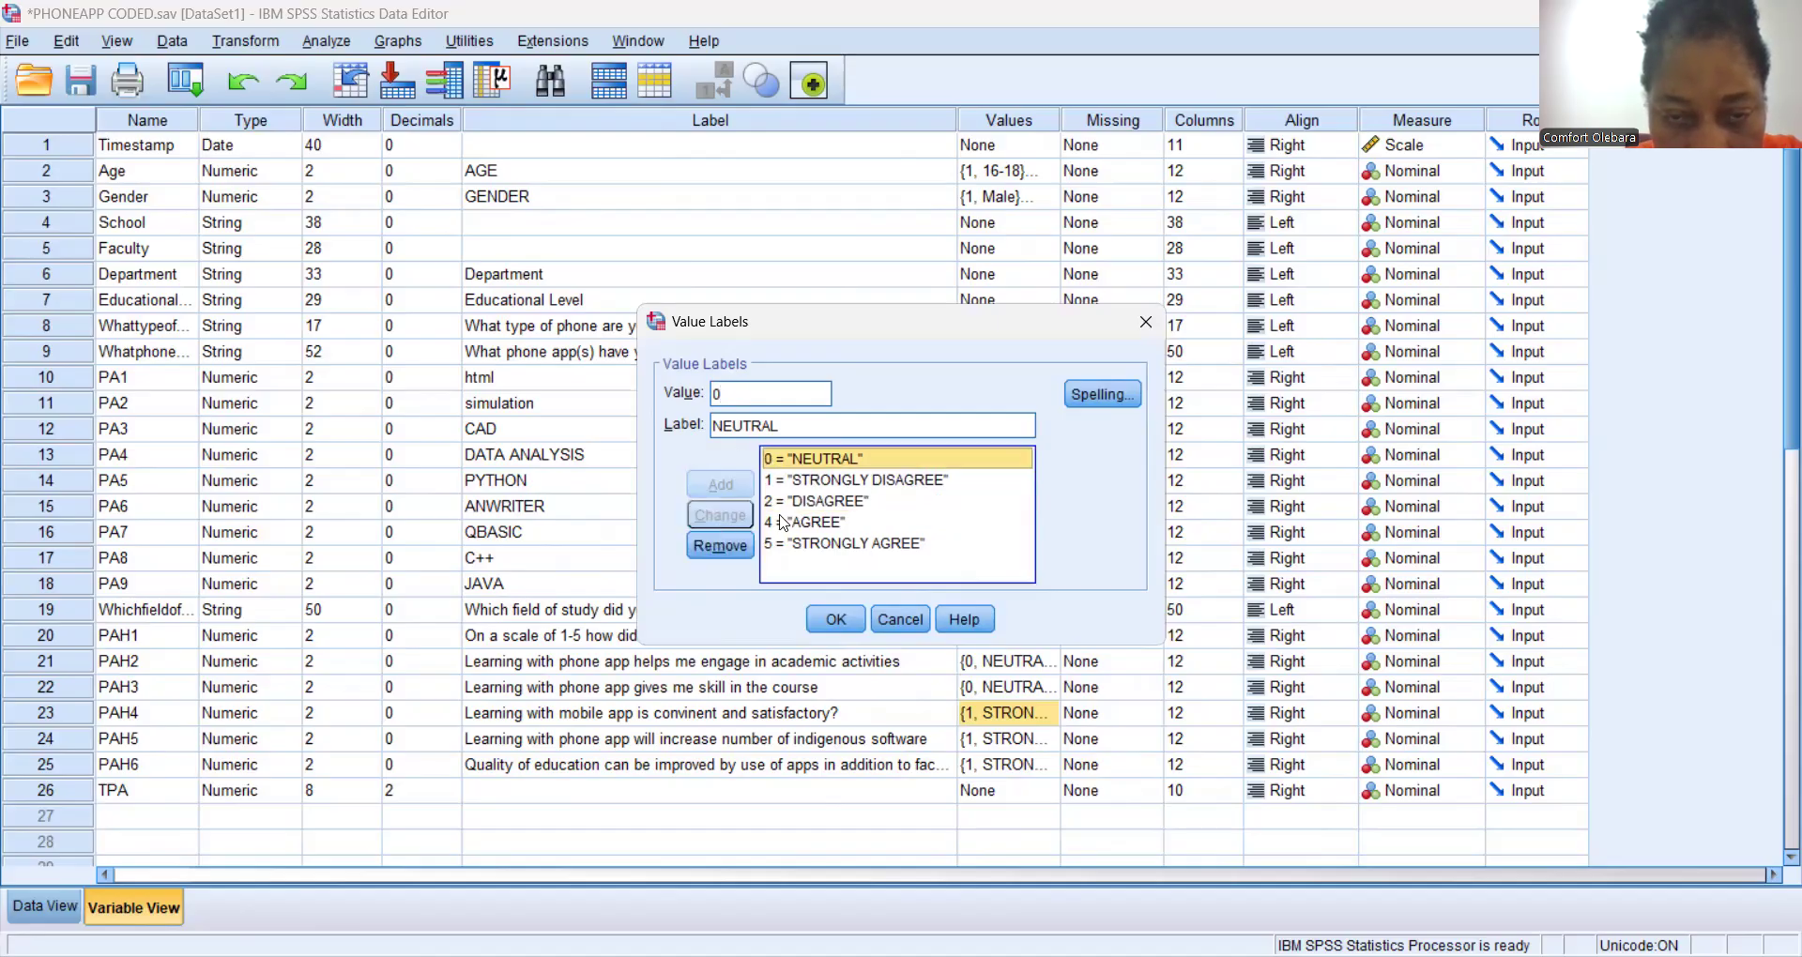
Change the value of the AGREE label to 3 in PAH4's value labels.
click(780, 522)
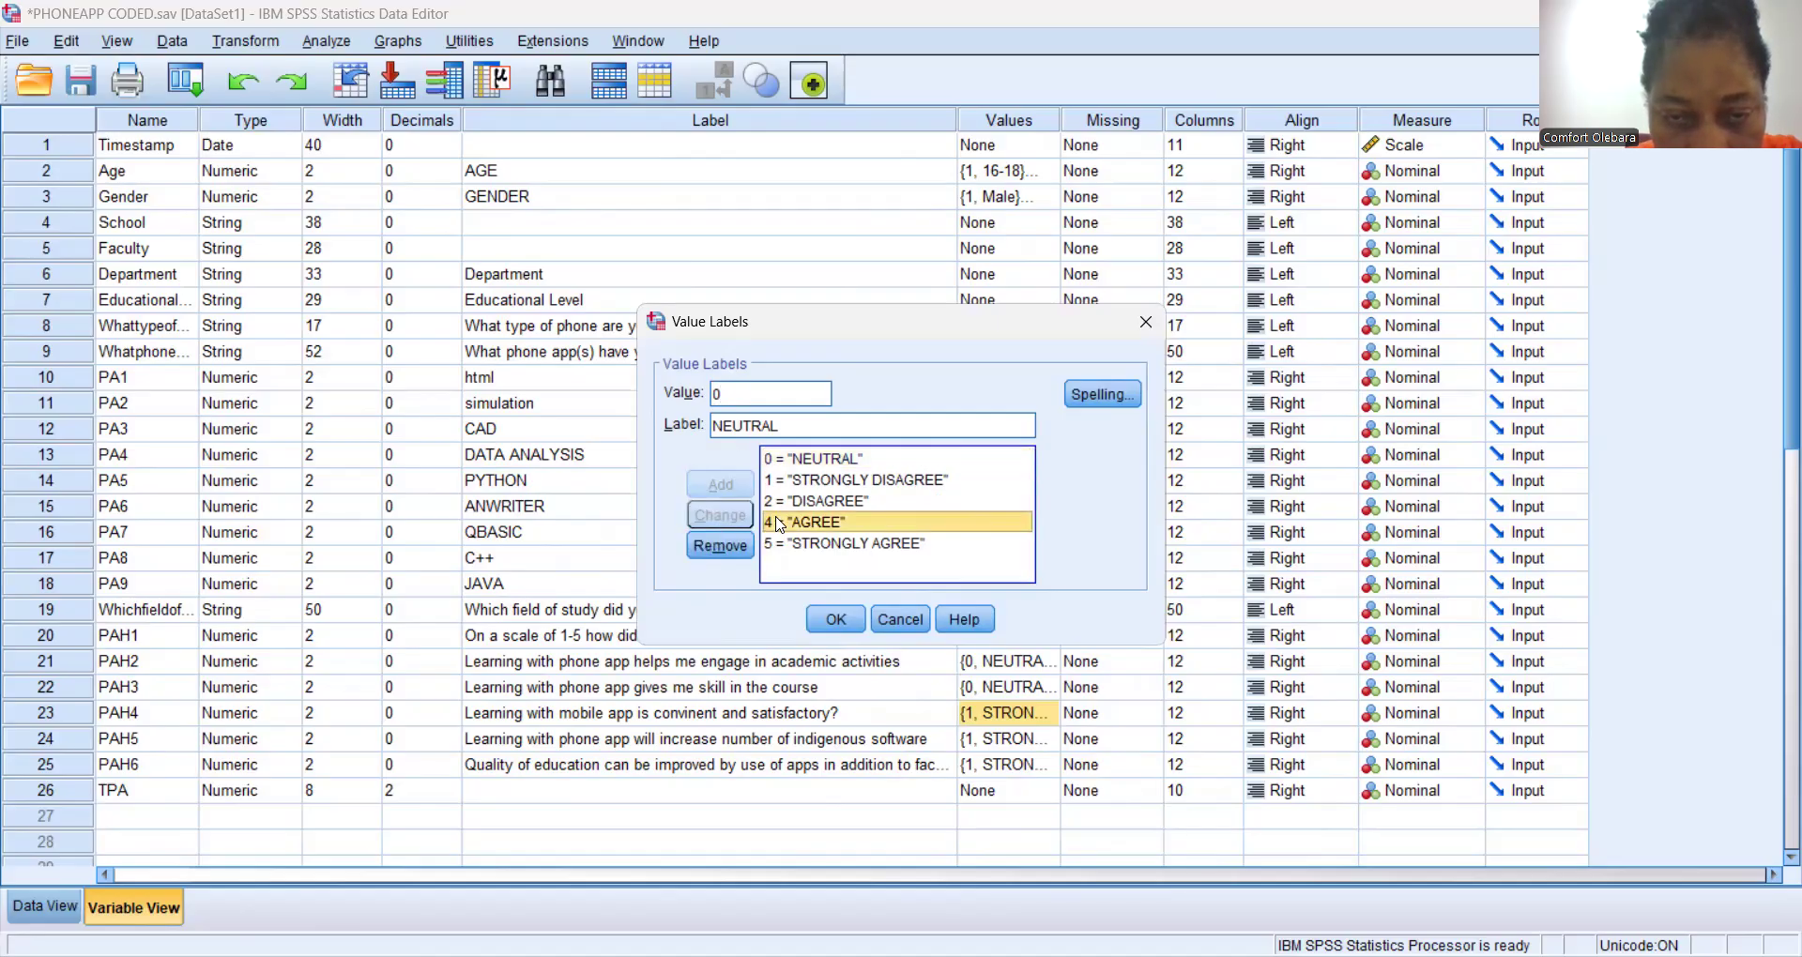
click(721, 392)
key(BackSpace)
text(3)
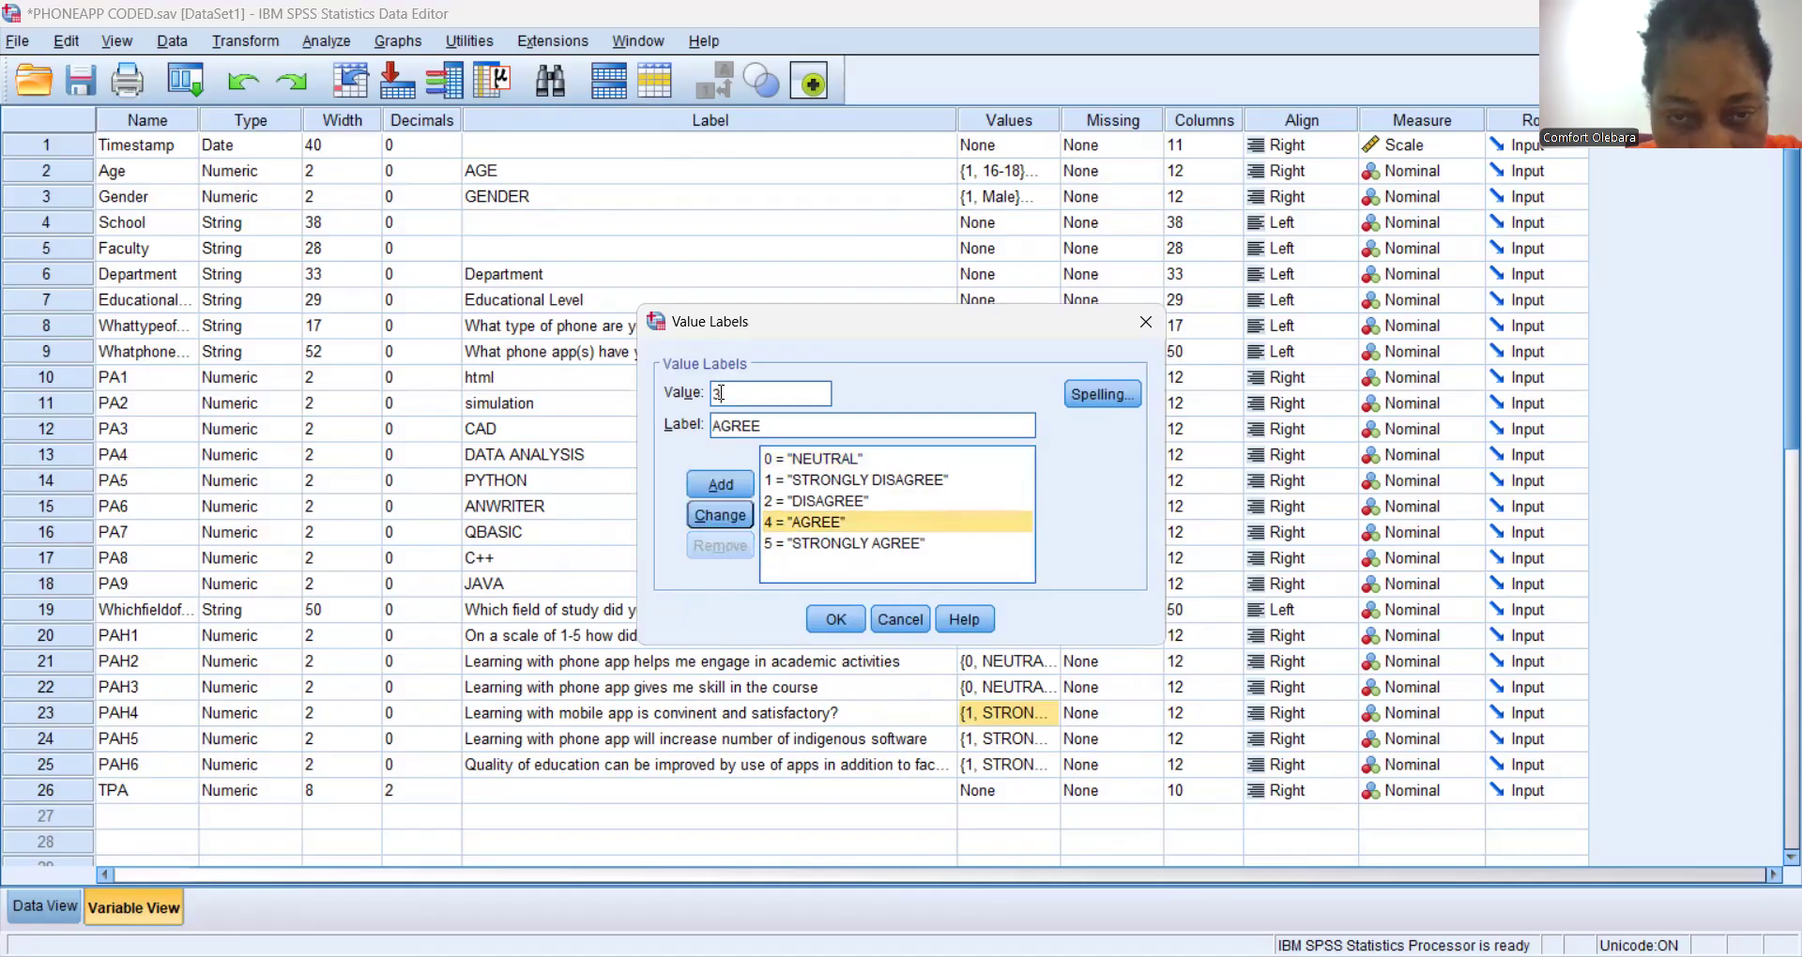
click(720, 515)
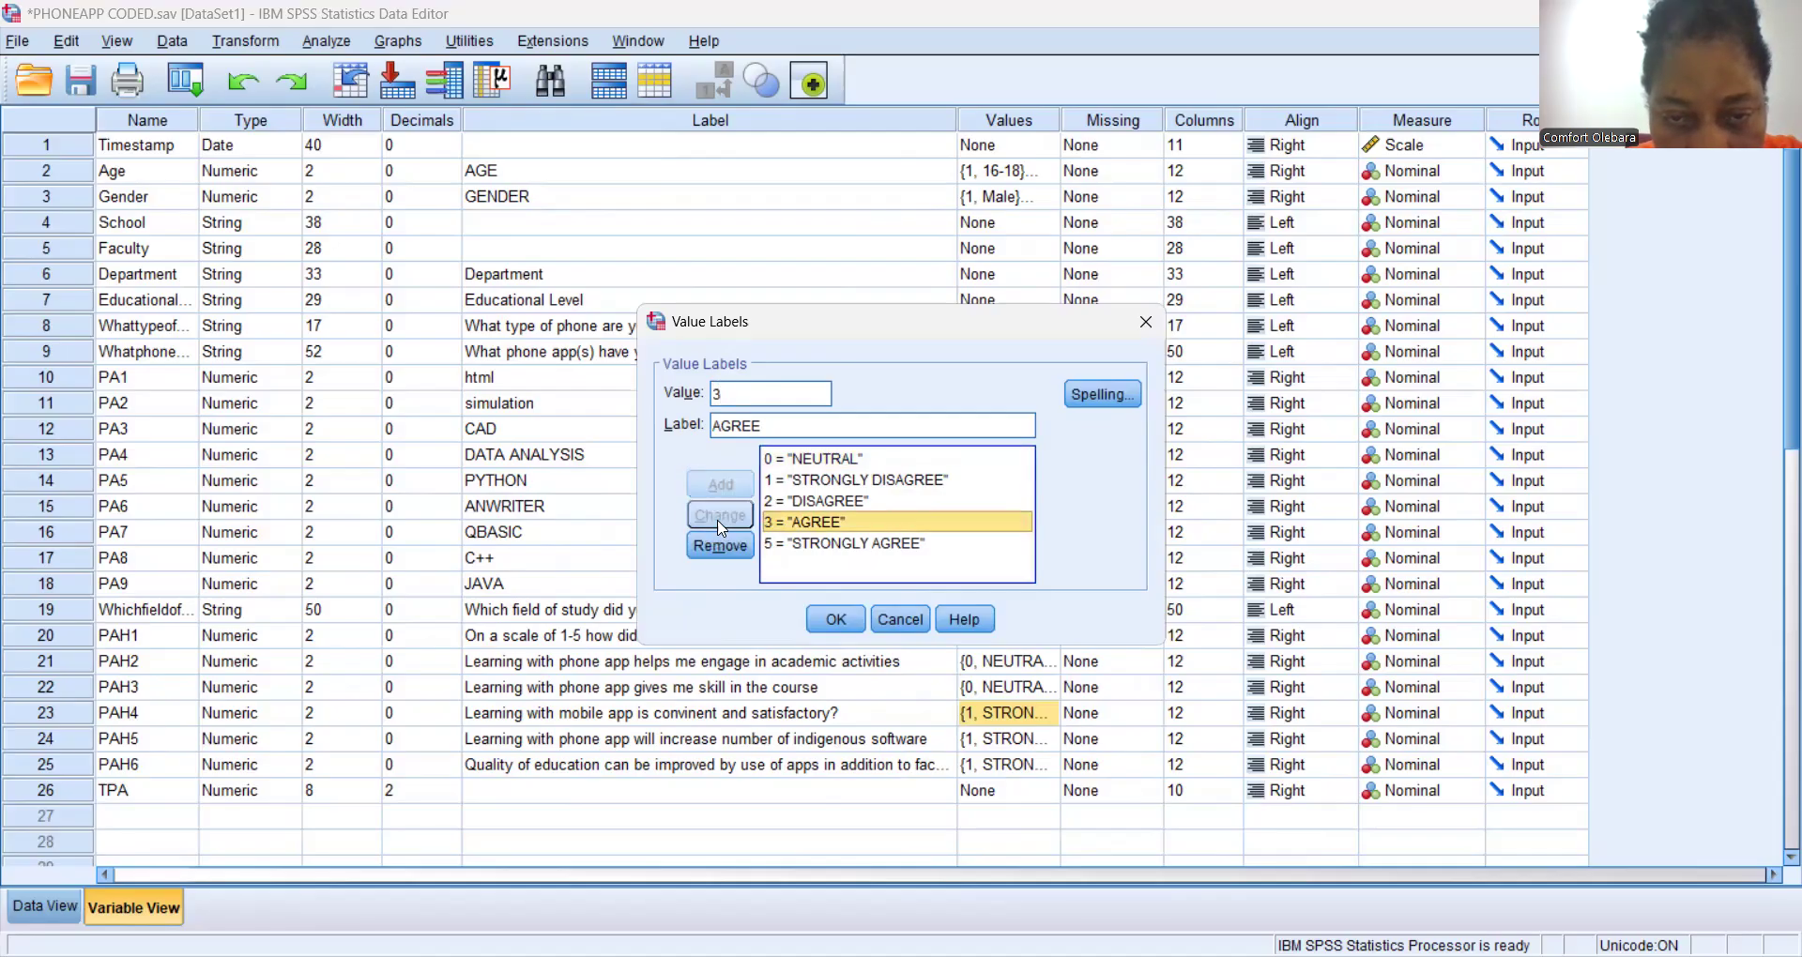
Change the value of PAH4's STRONGLY AGREE label to 4 and accept the revised value labels.
click(780, 546)
click(753, 384)
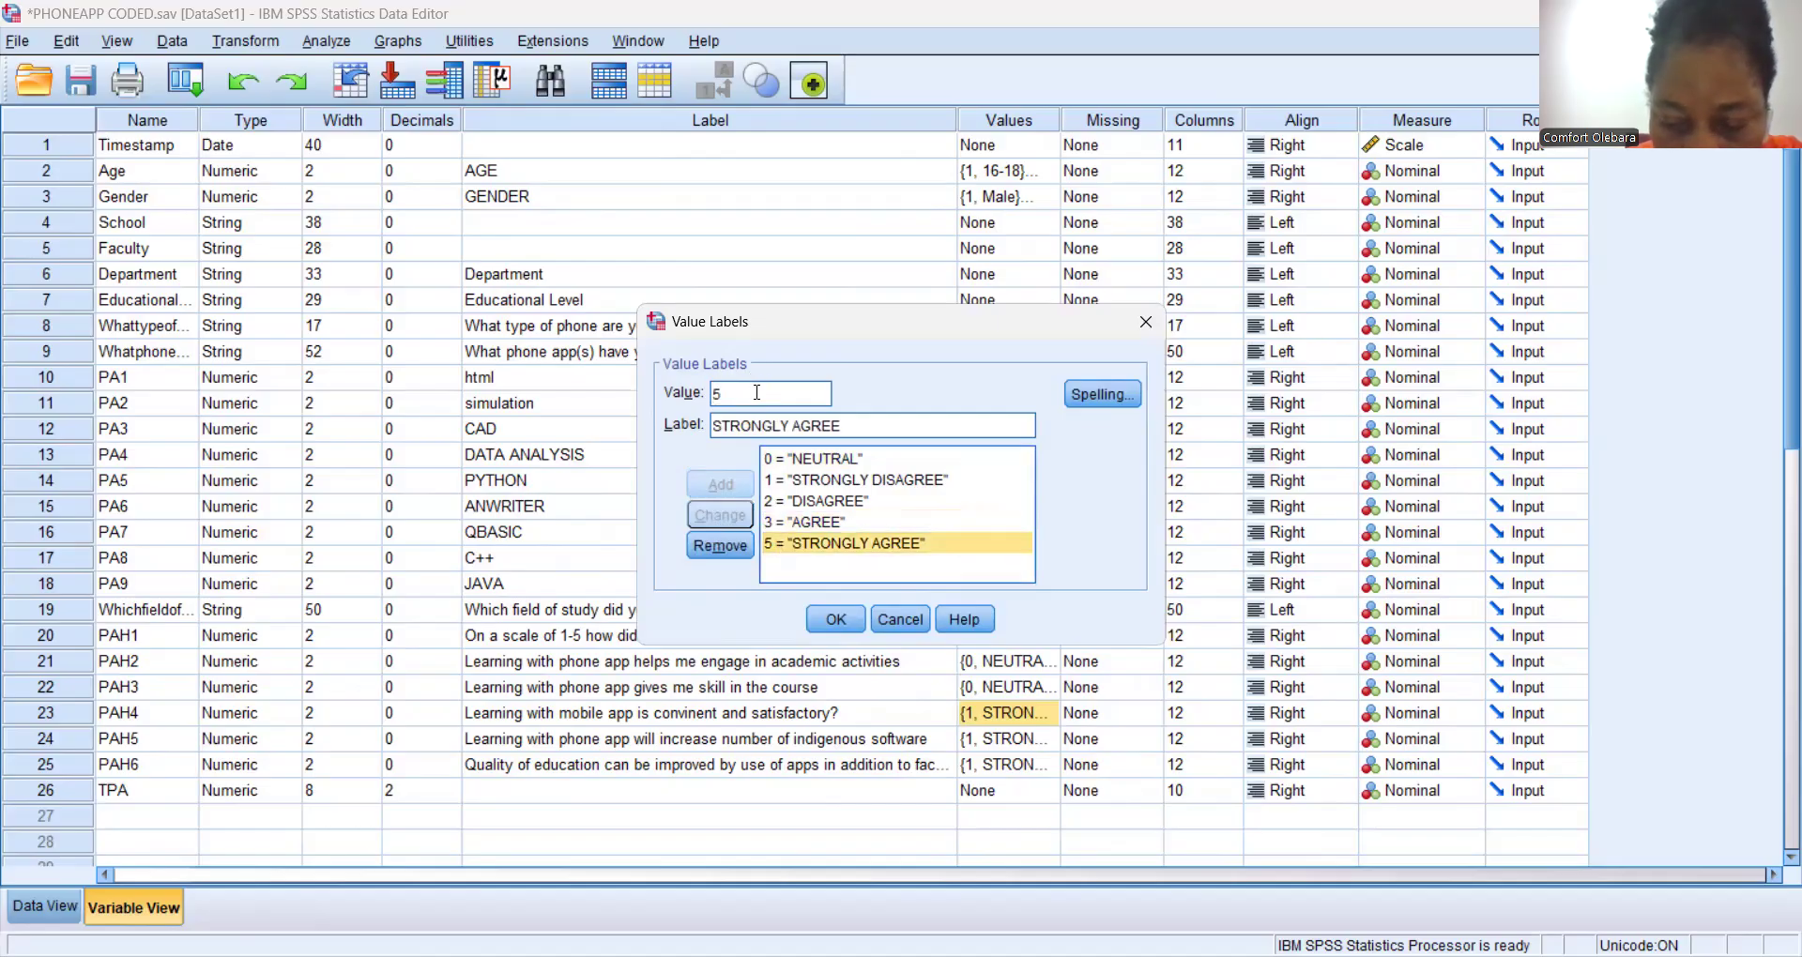
key(Delete)
text(4)
key(alt+c)
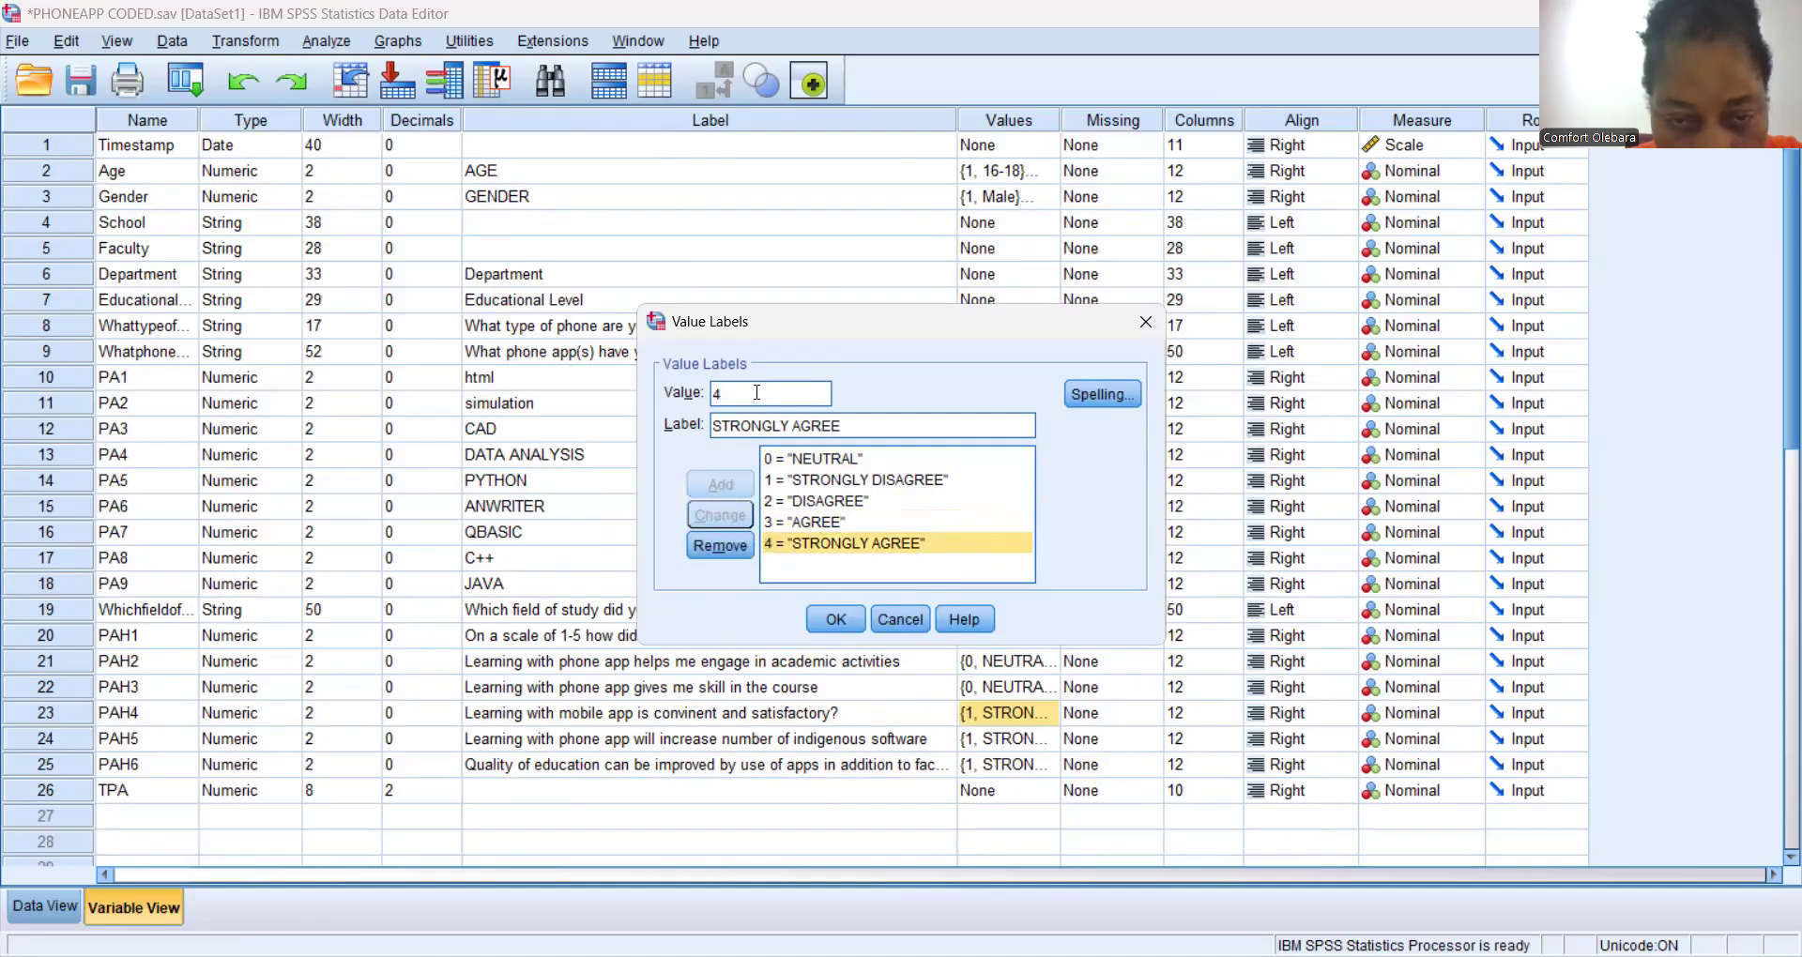
click(850, 624)
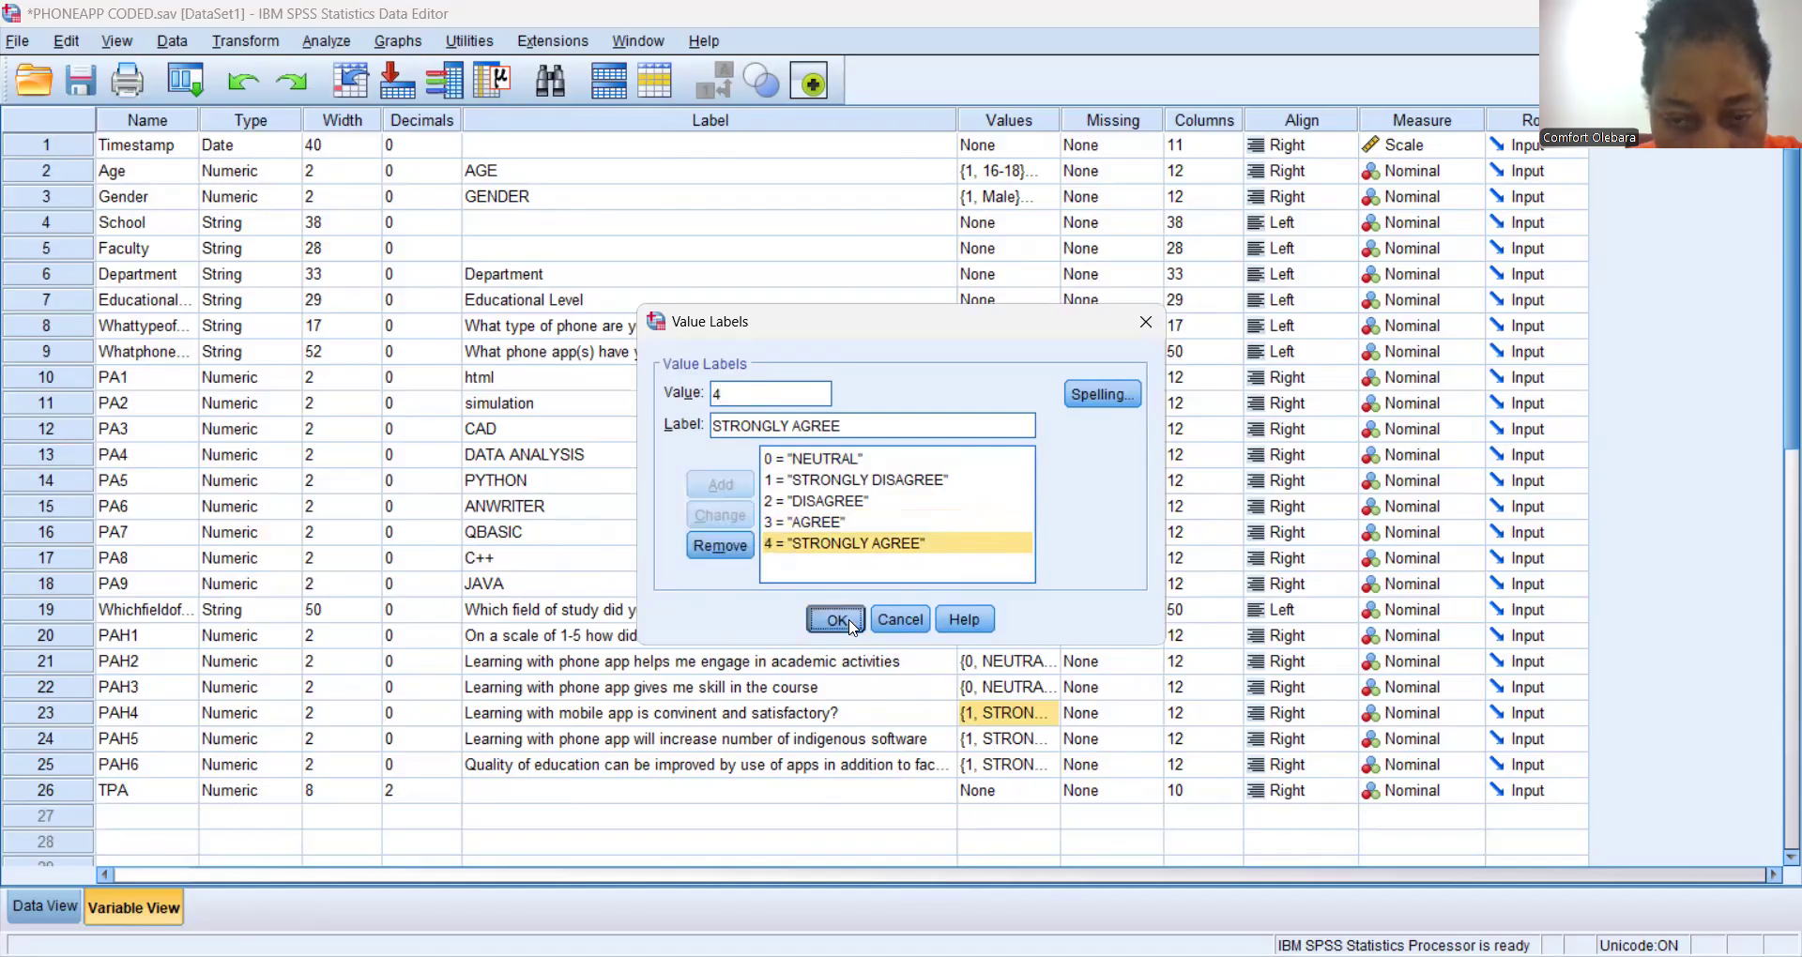
Open the value labels of PAH5 and change the value of its NEUTRAL label to 0.
click(1047, 740)
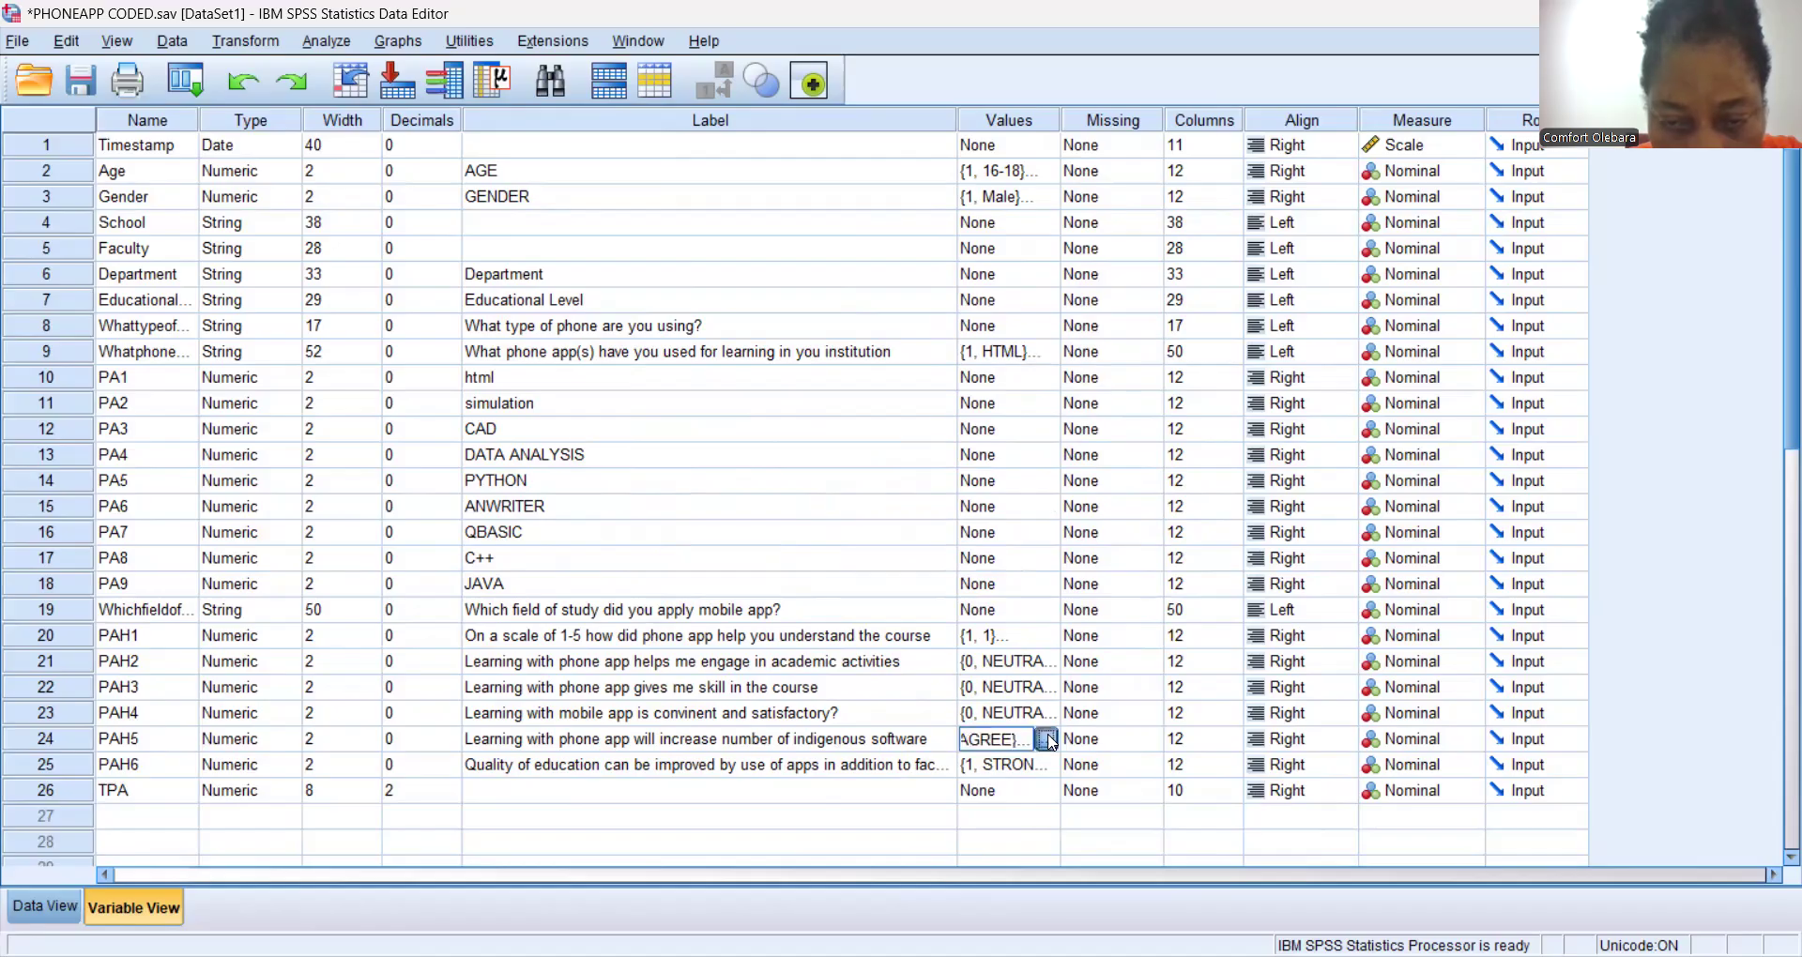
click(1047, 739)
click(771, 502)
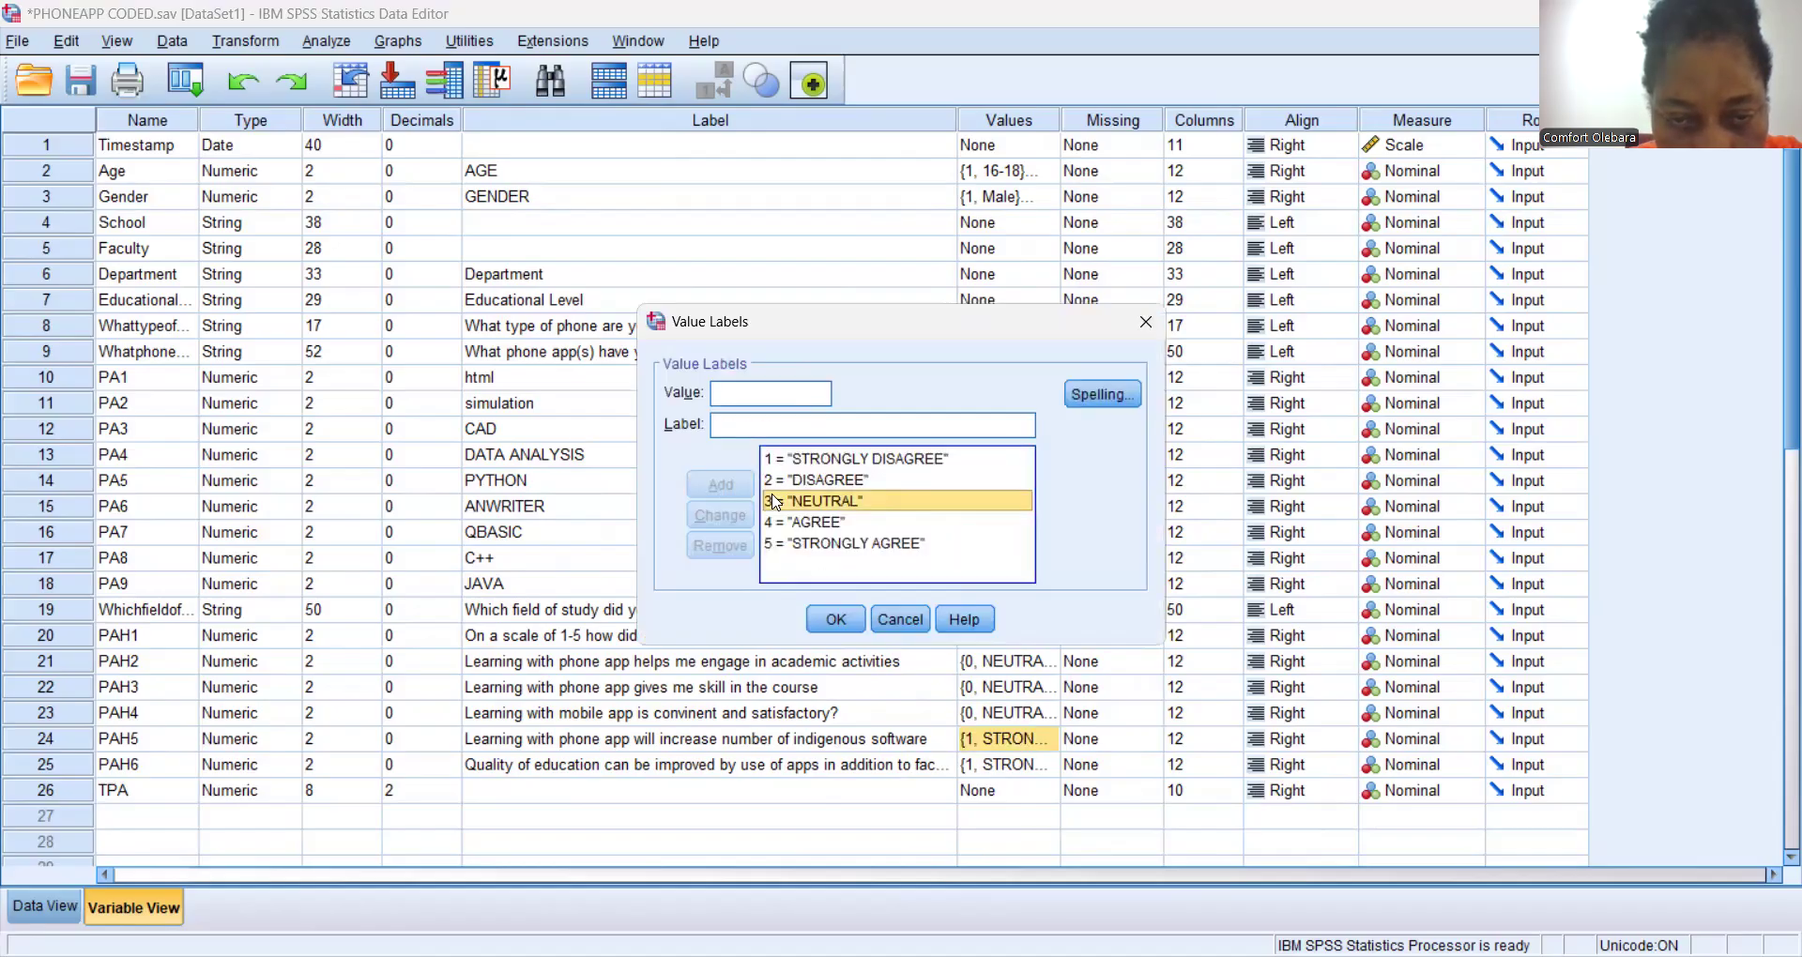
click(738, 388)
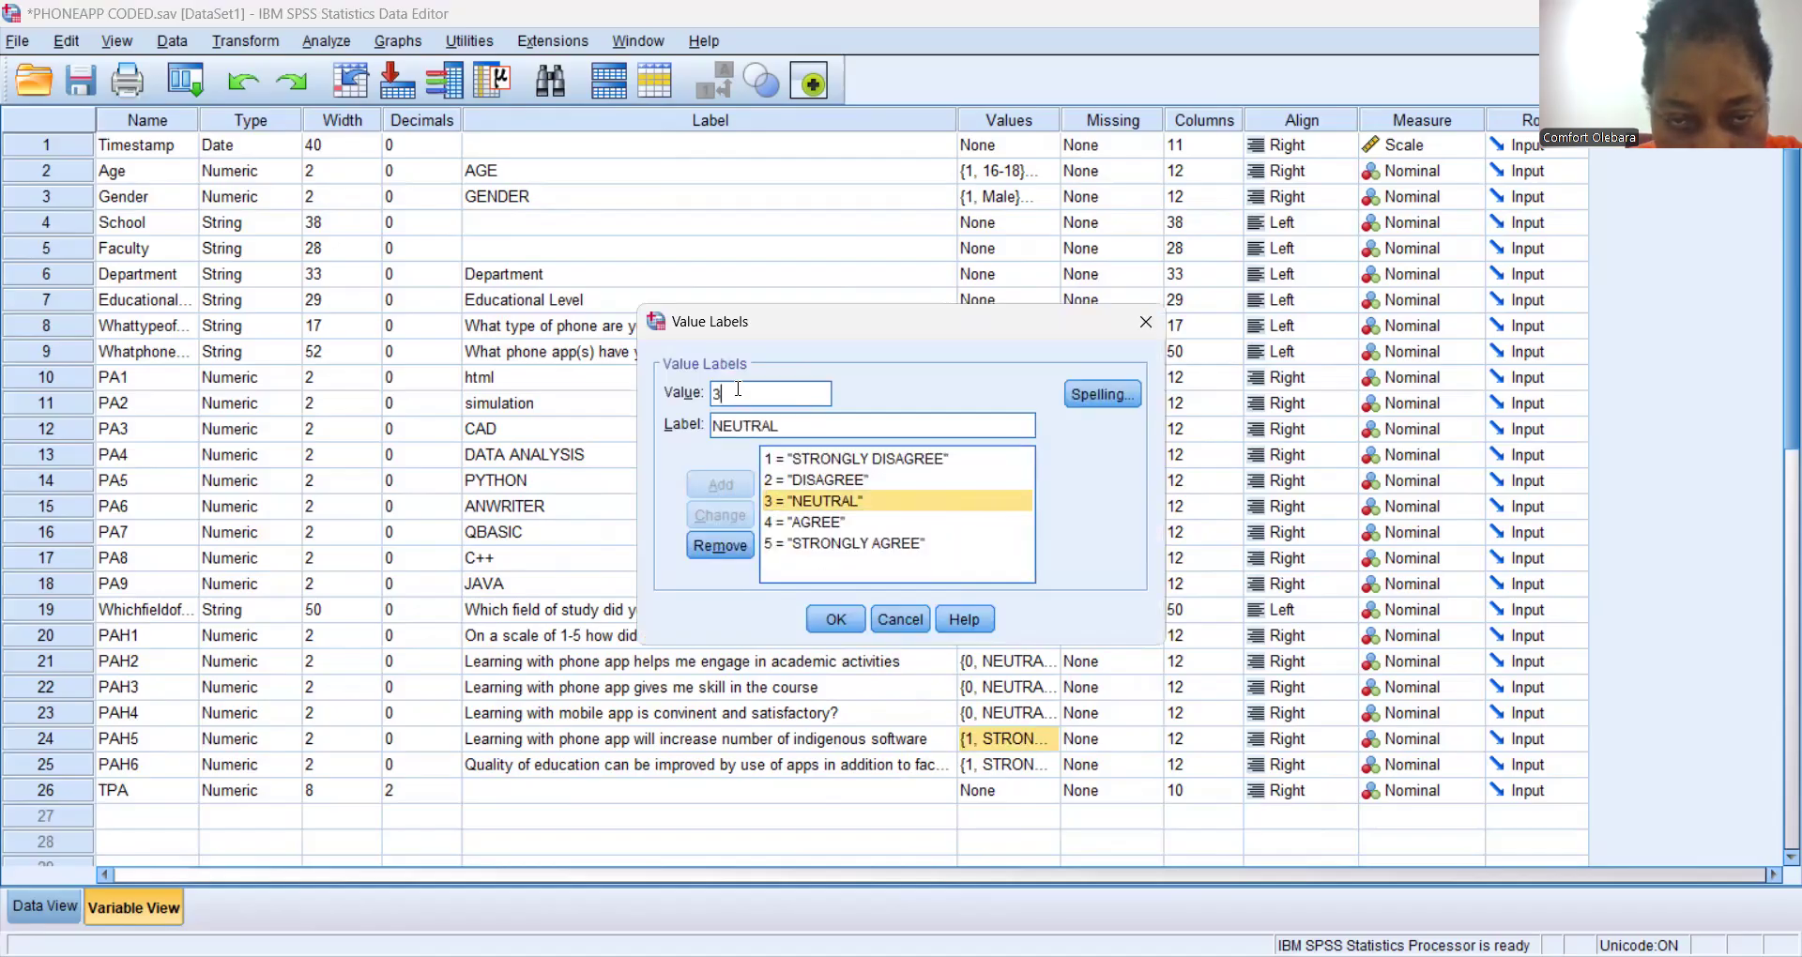
key(BackSpace)
text(0)
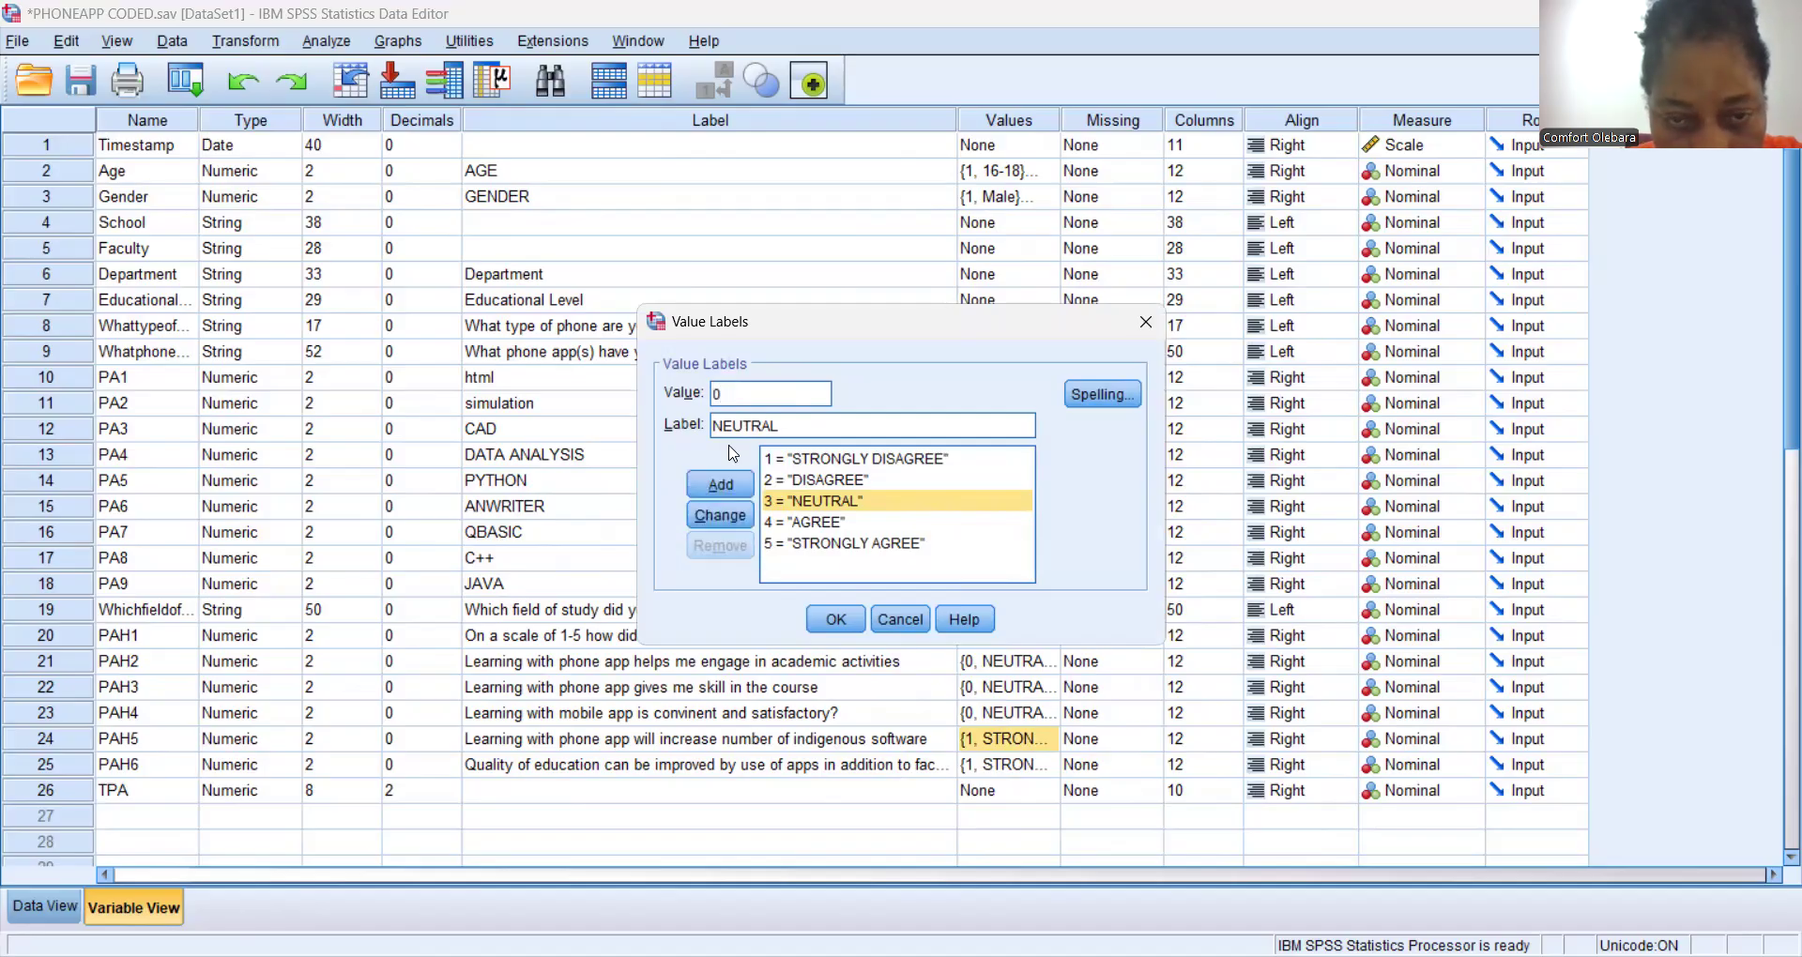
click(720, 515)
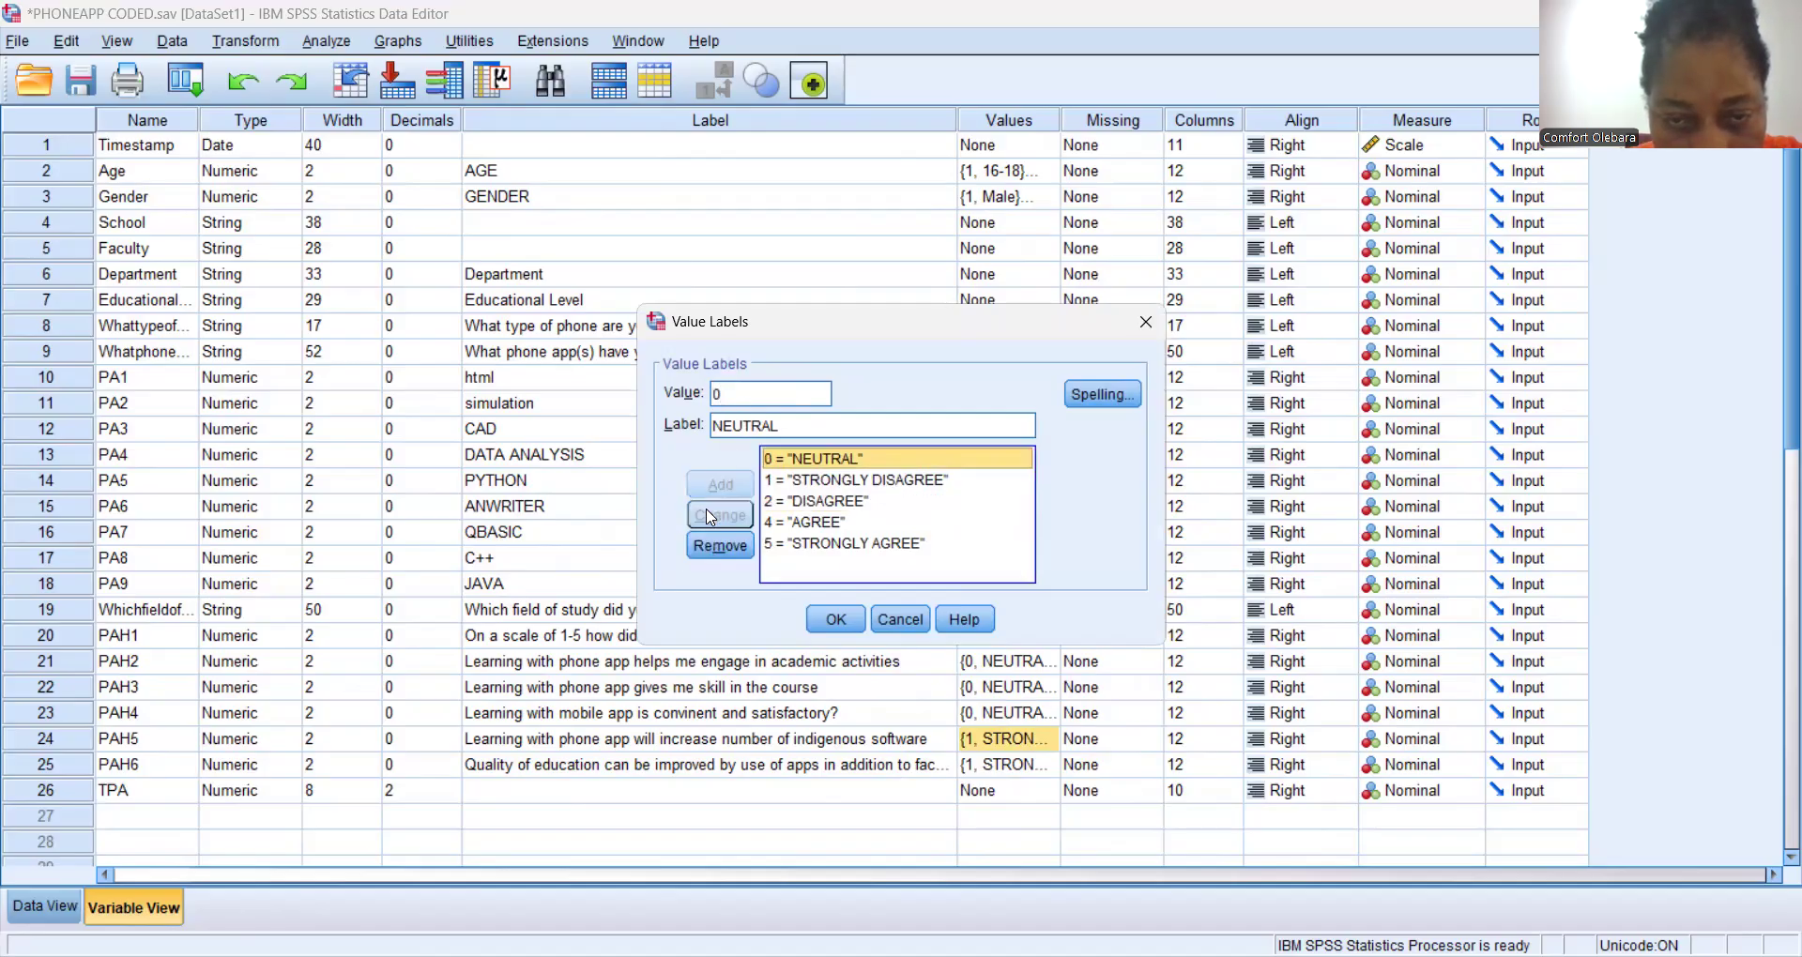
Change the value of the AGREE label to 3 in PAH5's value labels.
click(793, 523)
click(742, 394)
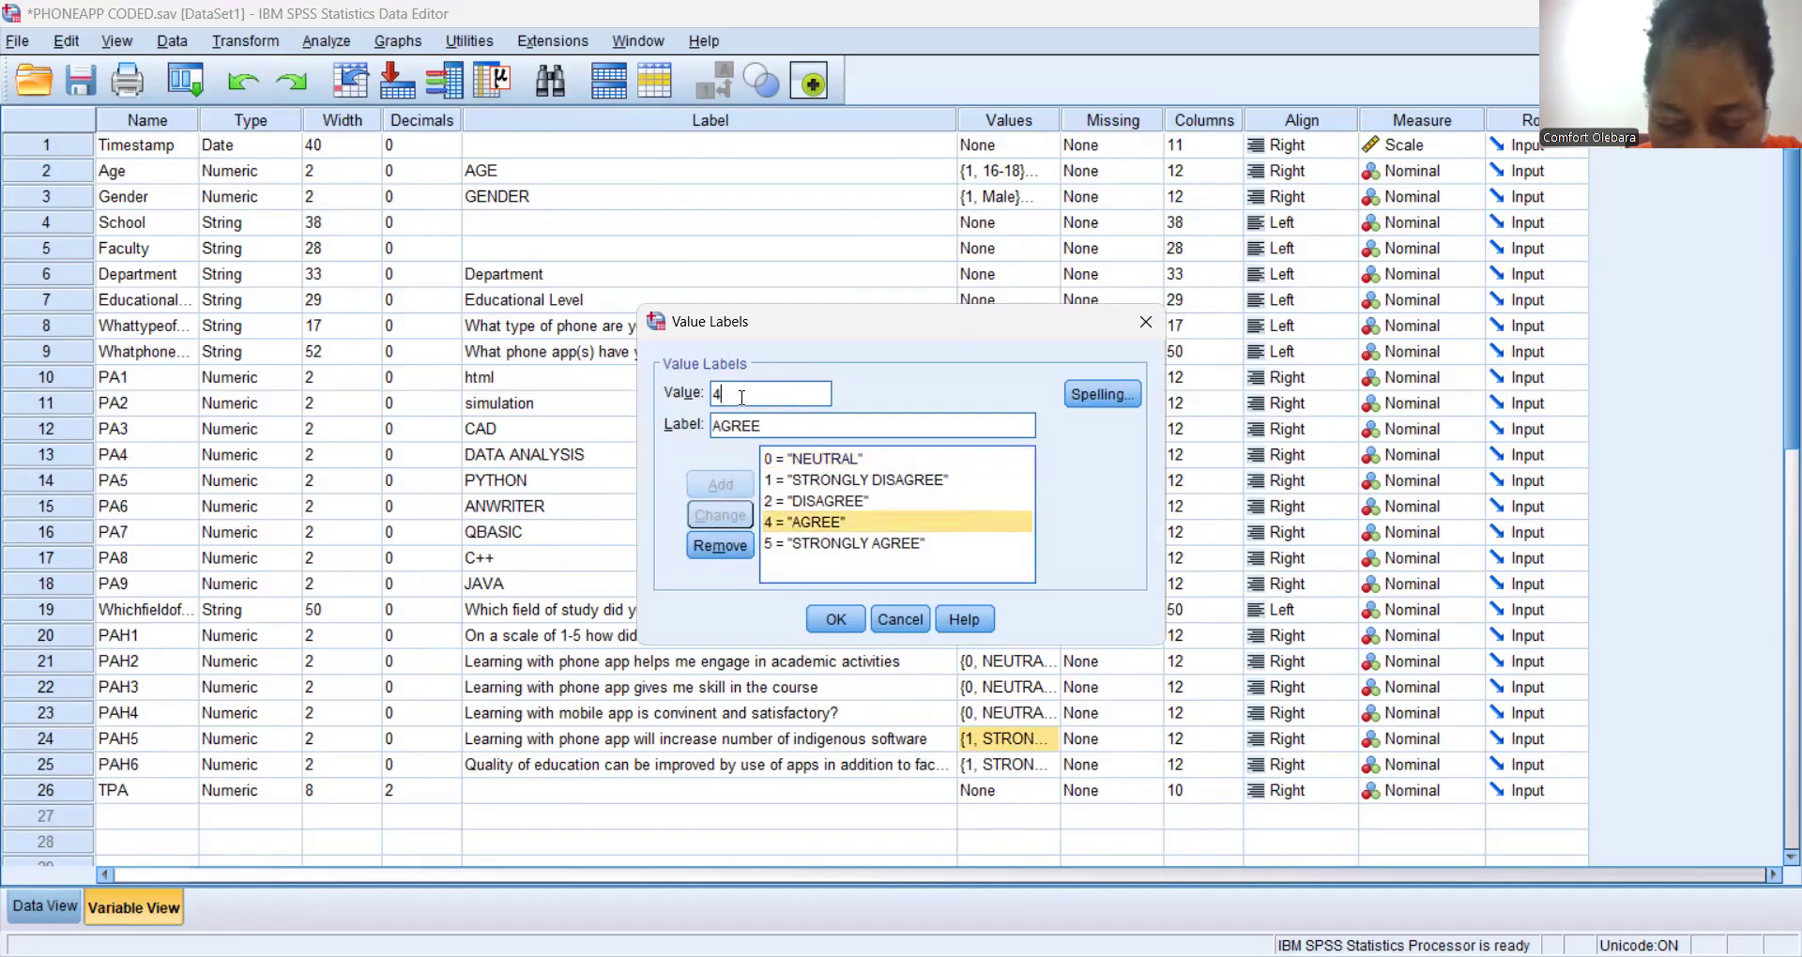
key(BackSpace)
text(3)
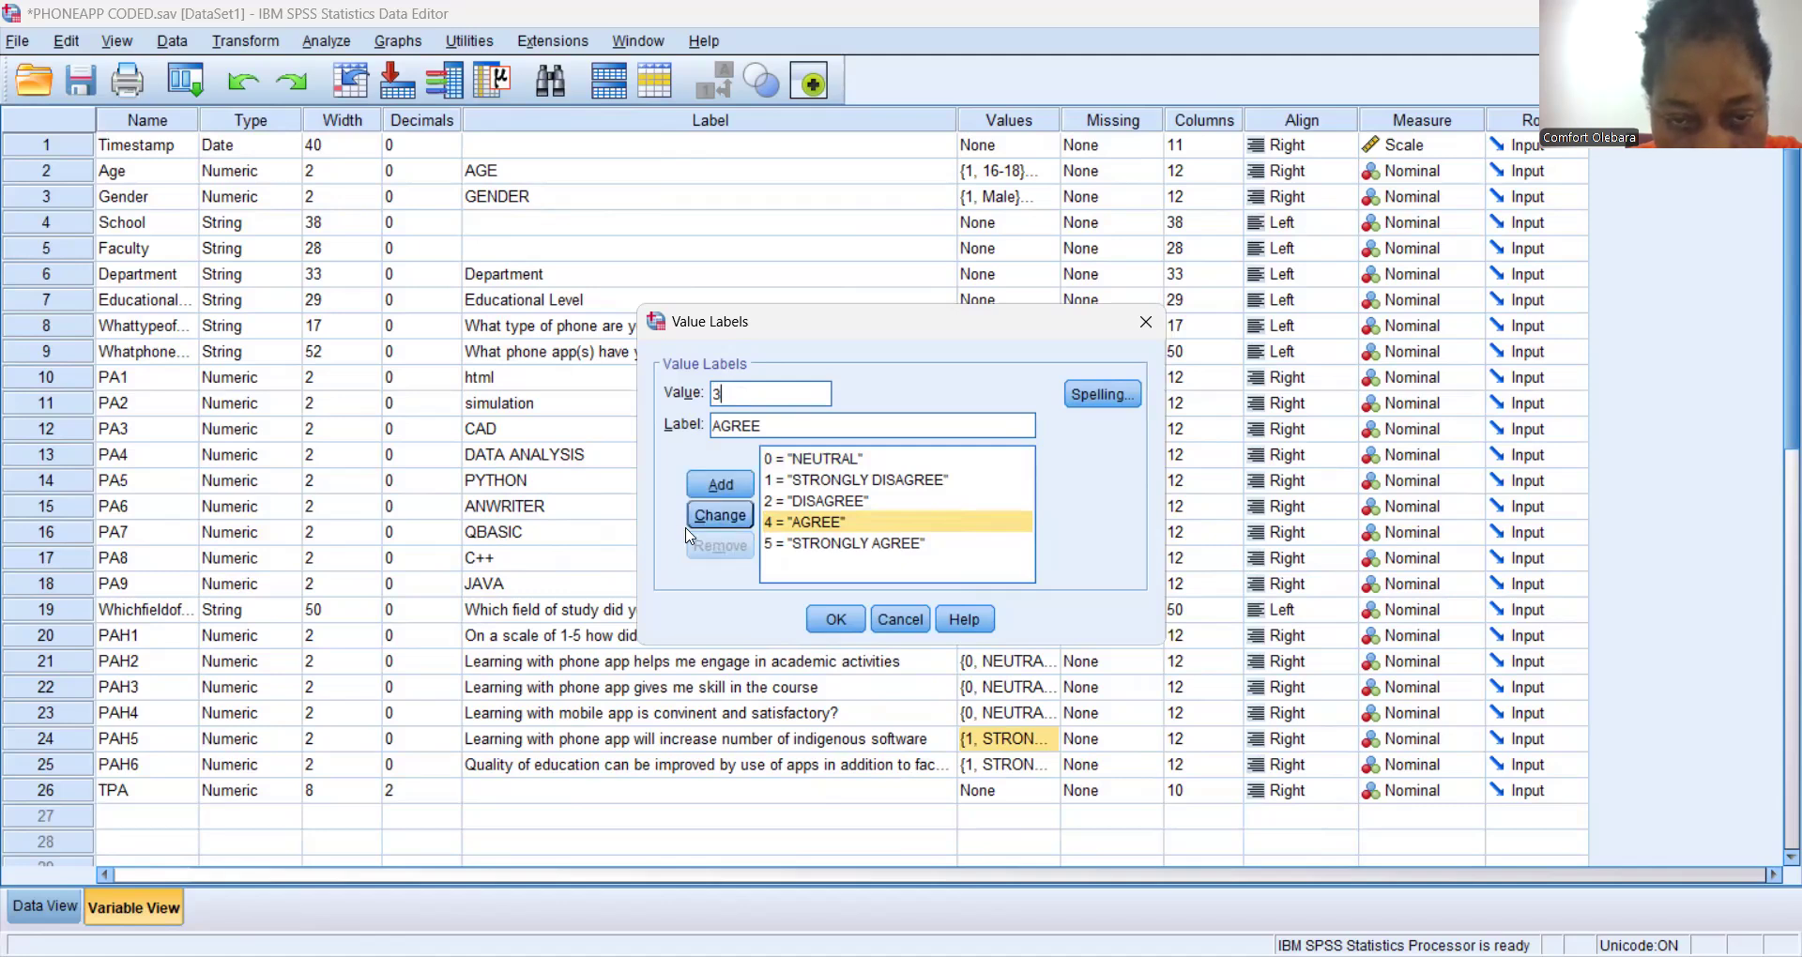
click(734, 517)
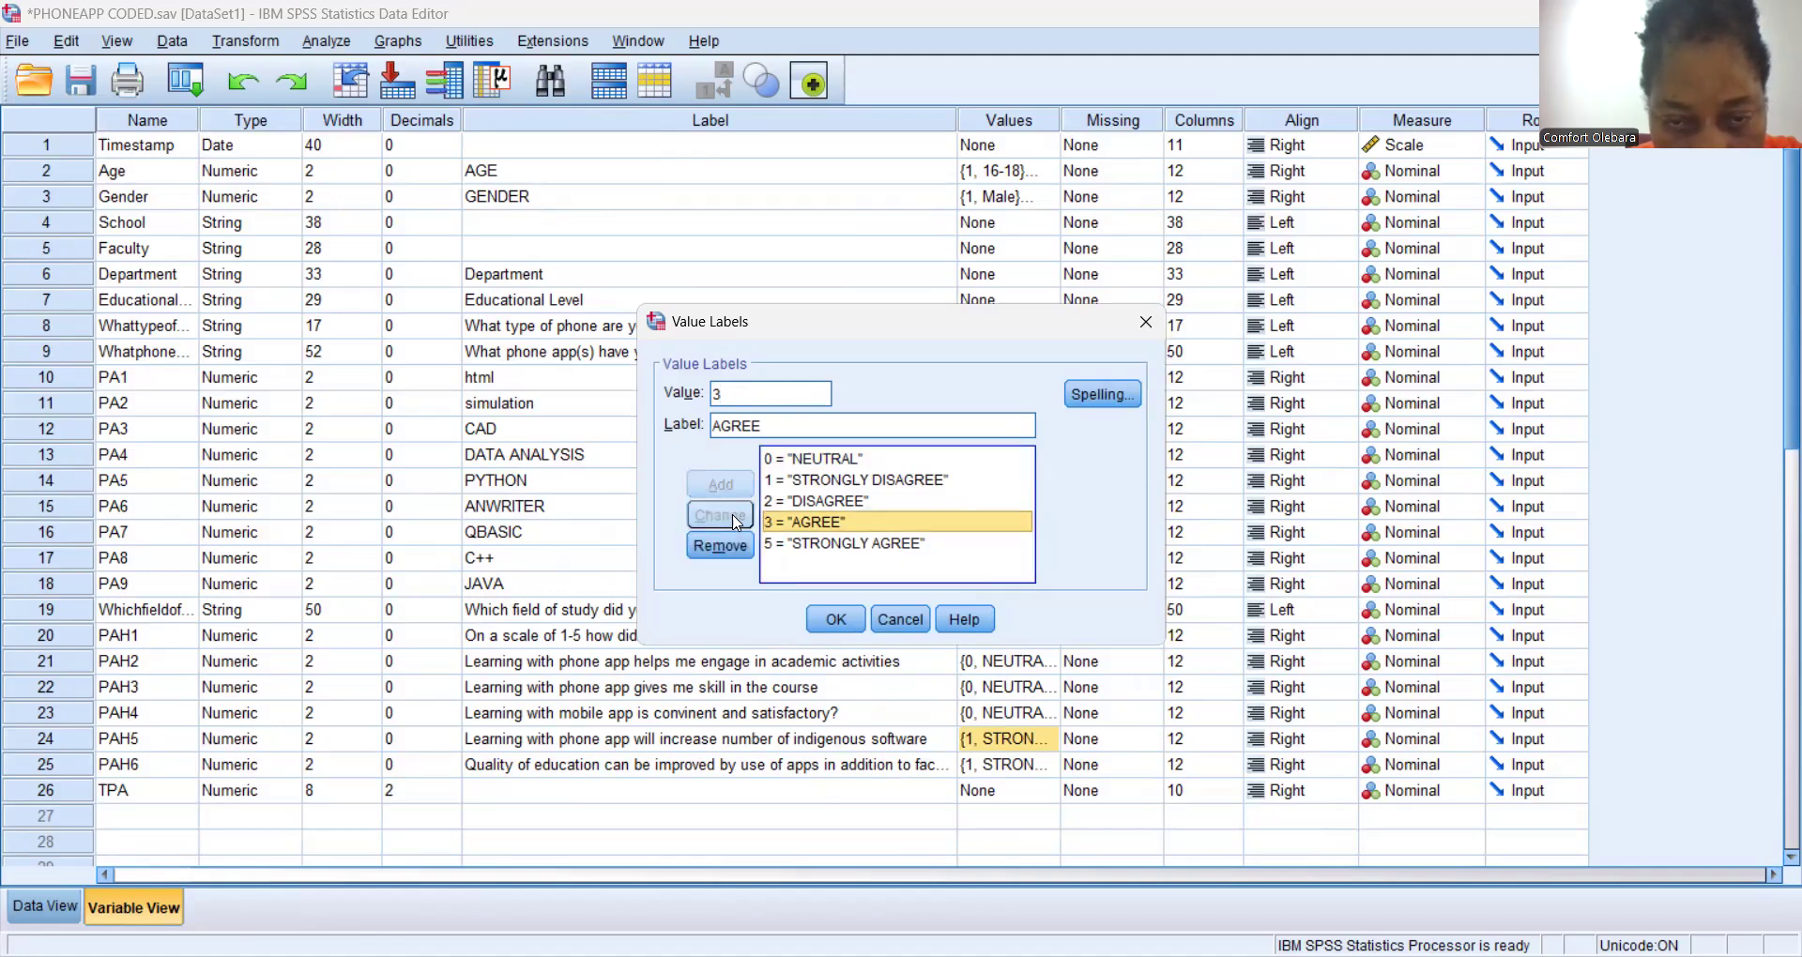
Change the value of PAH5's STRONGLY AGREE label to 4 and accept the revised value labels.
click(803, 543)
click(728, 391)
key(BackSpace)
text(4)
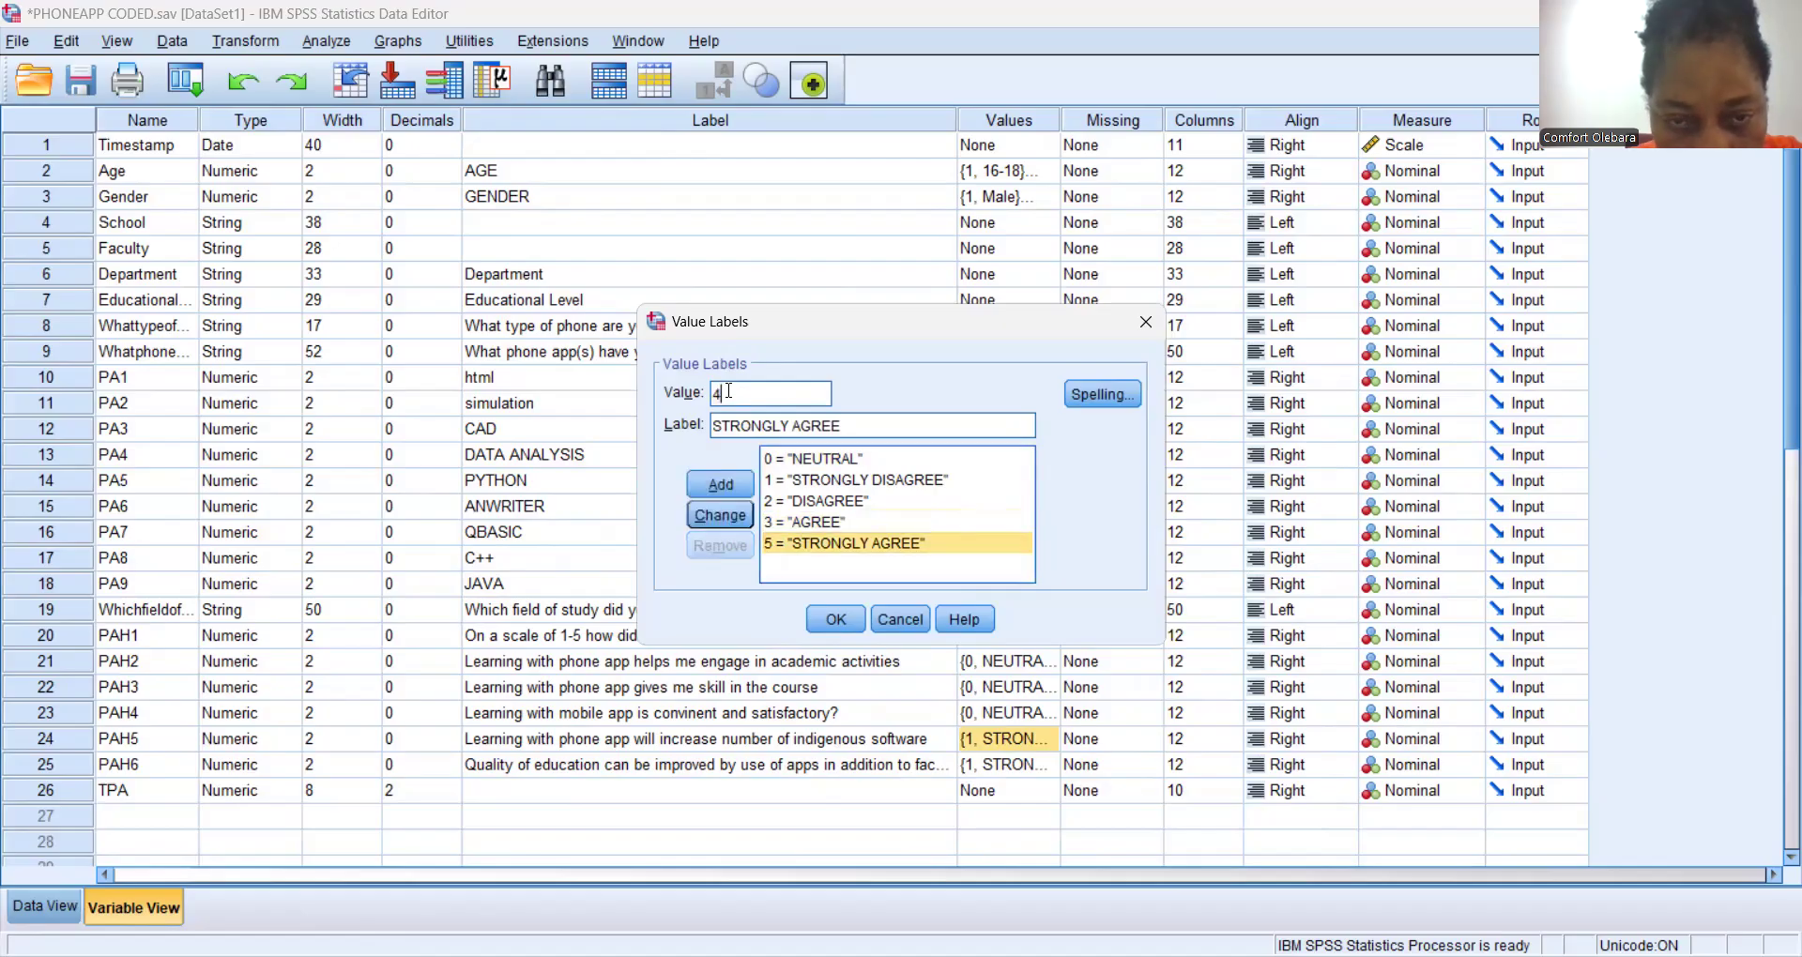
click(715, 513)
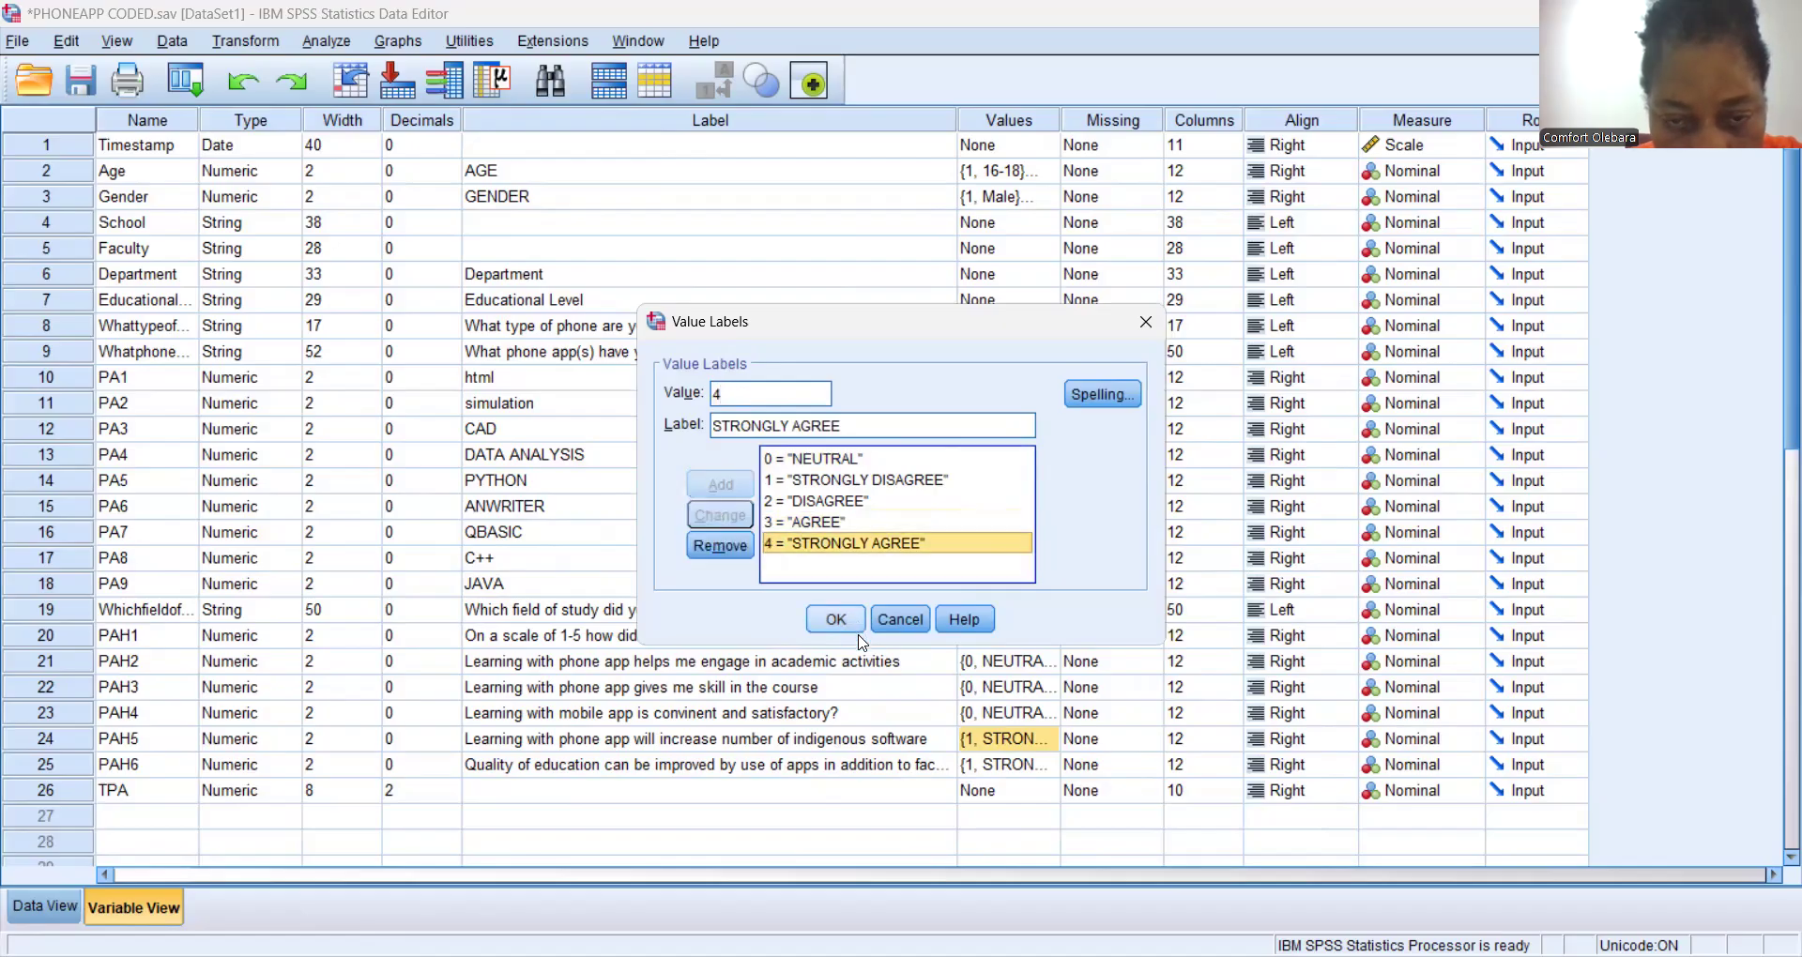
click(835, 619)
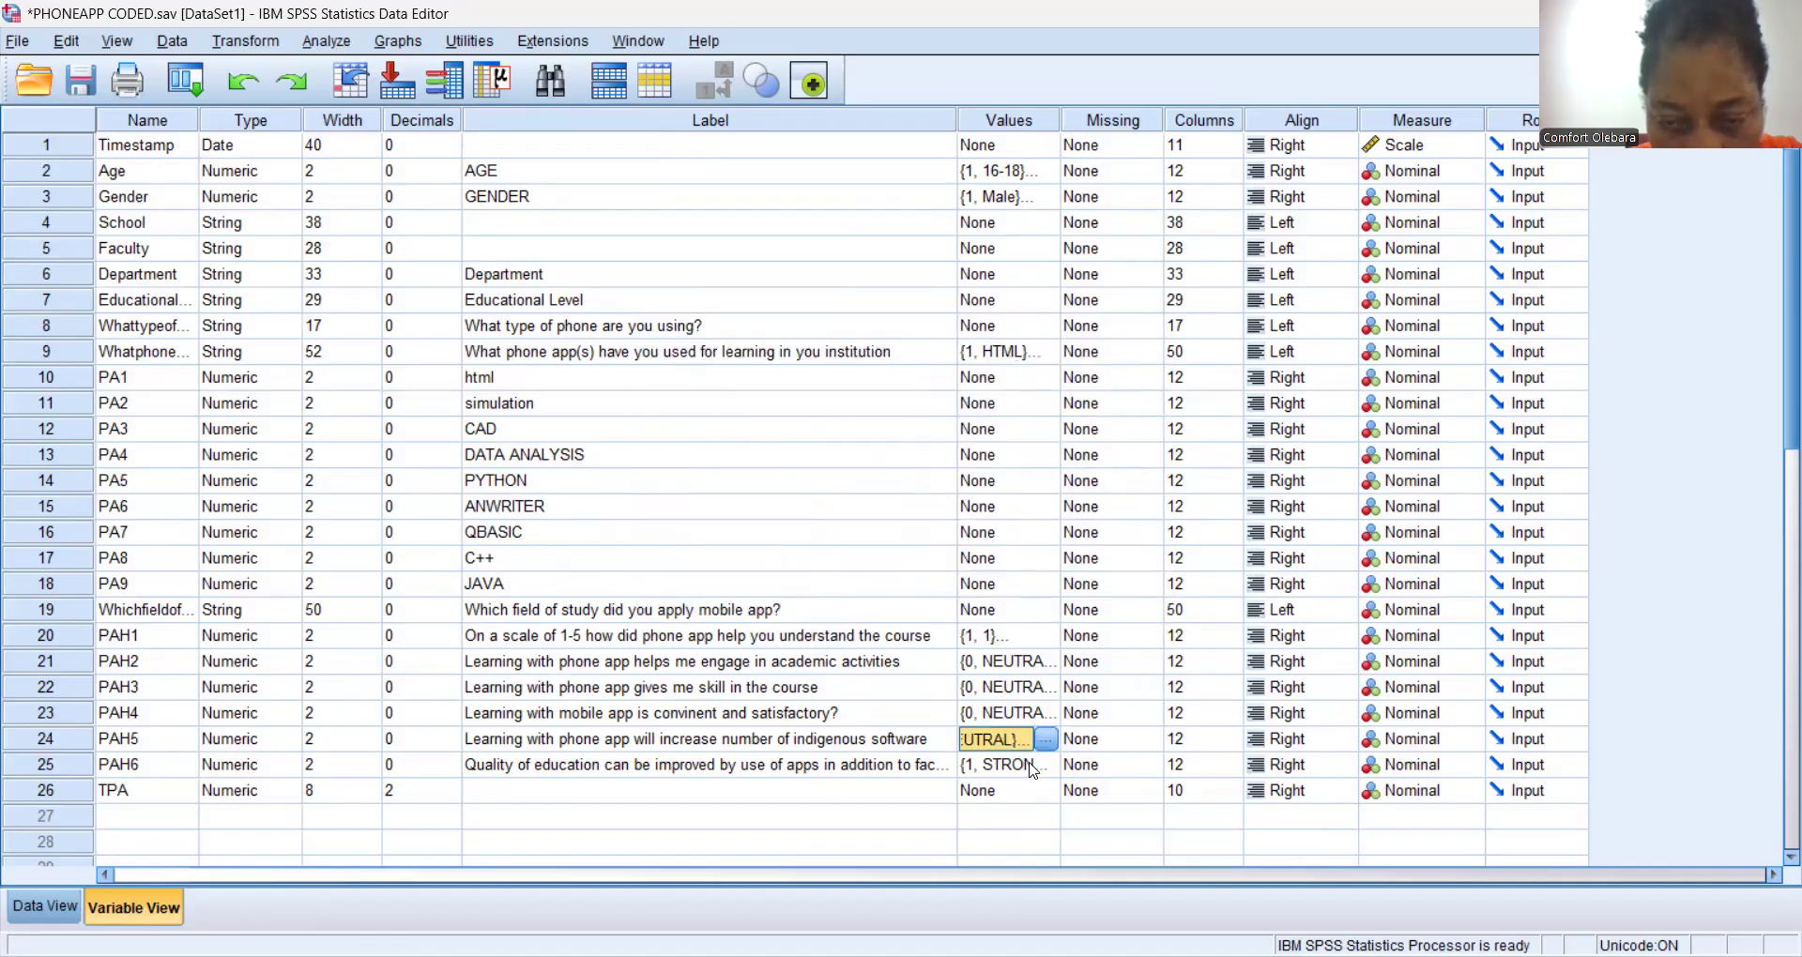
Open the value labels of PAH6 and change the value of its NEUTRAL label to 0.
click(1030, 768)
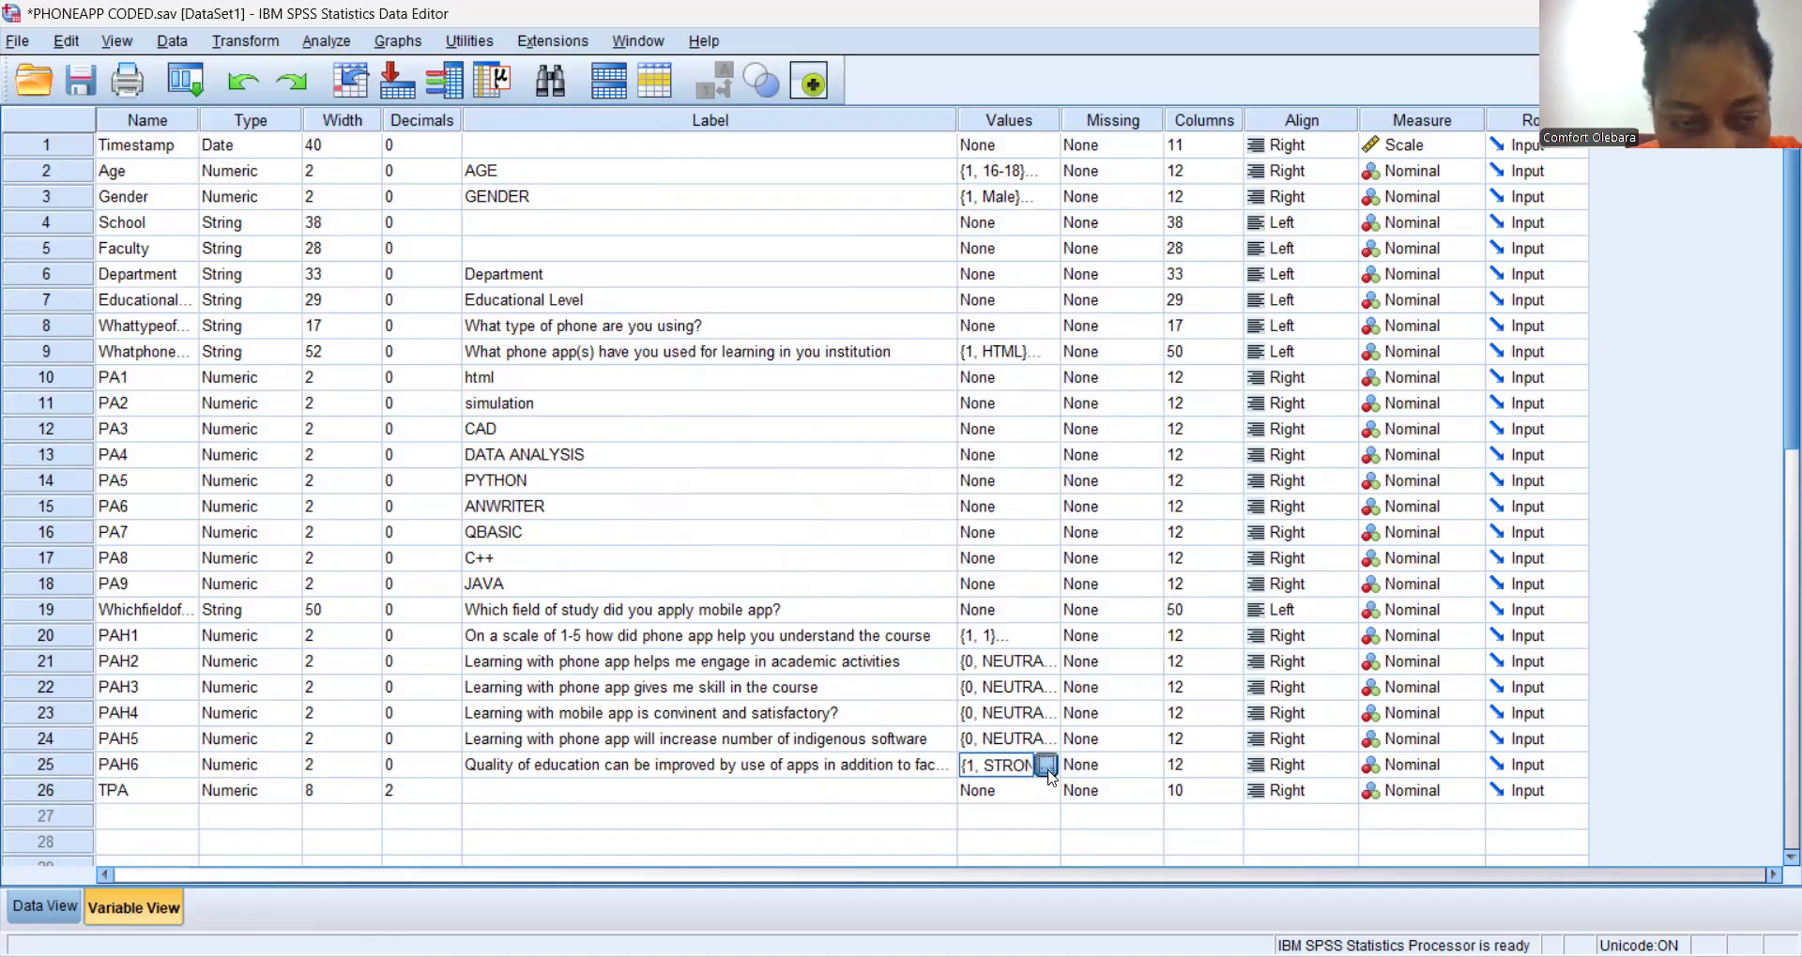
click(1047, 772)
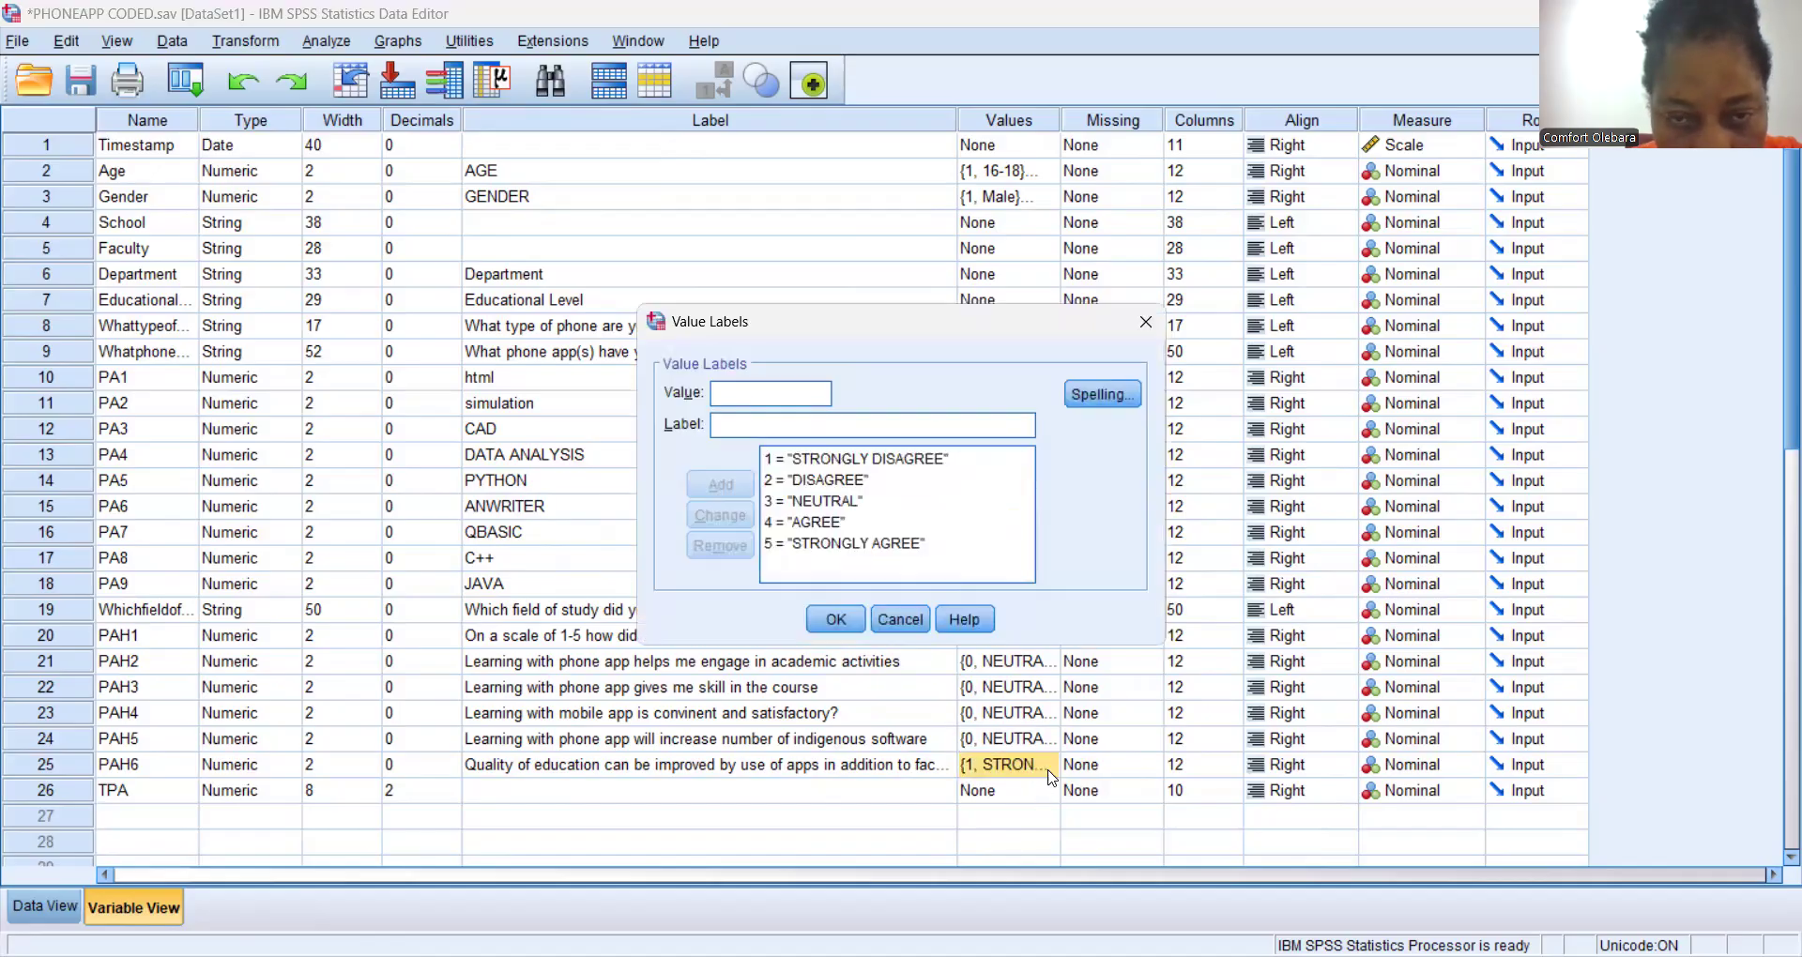
click(794, 503)
click(727, 392)
key(BackSpace)
text(0)
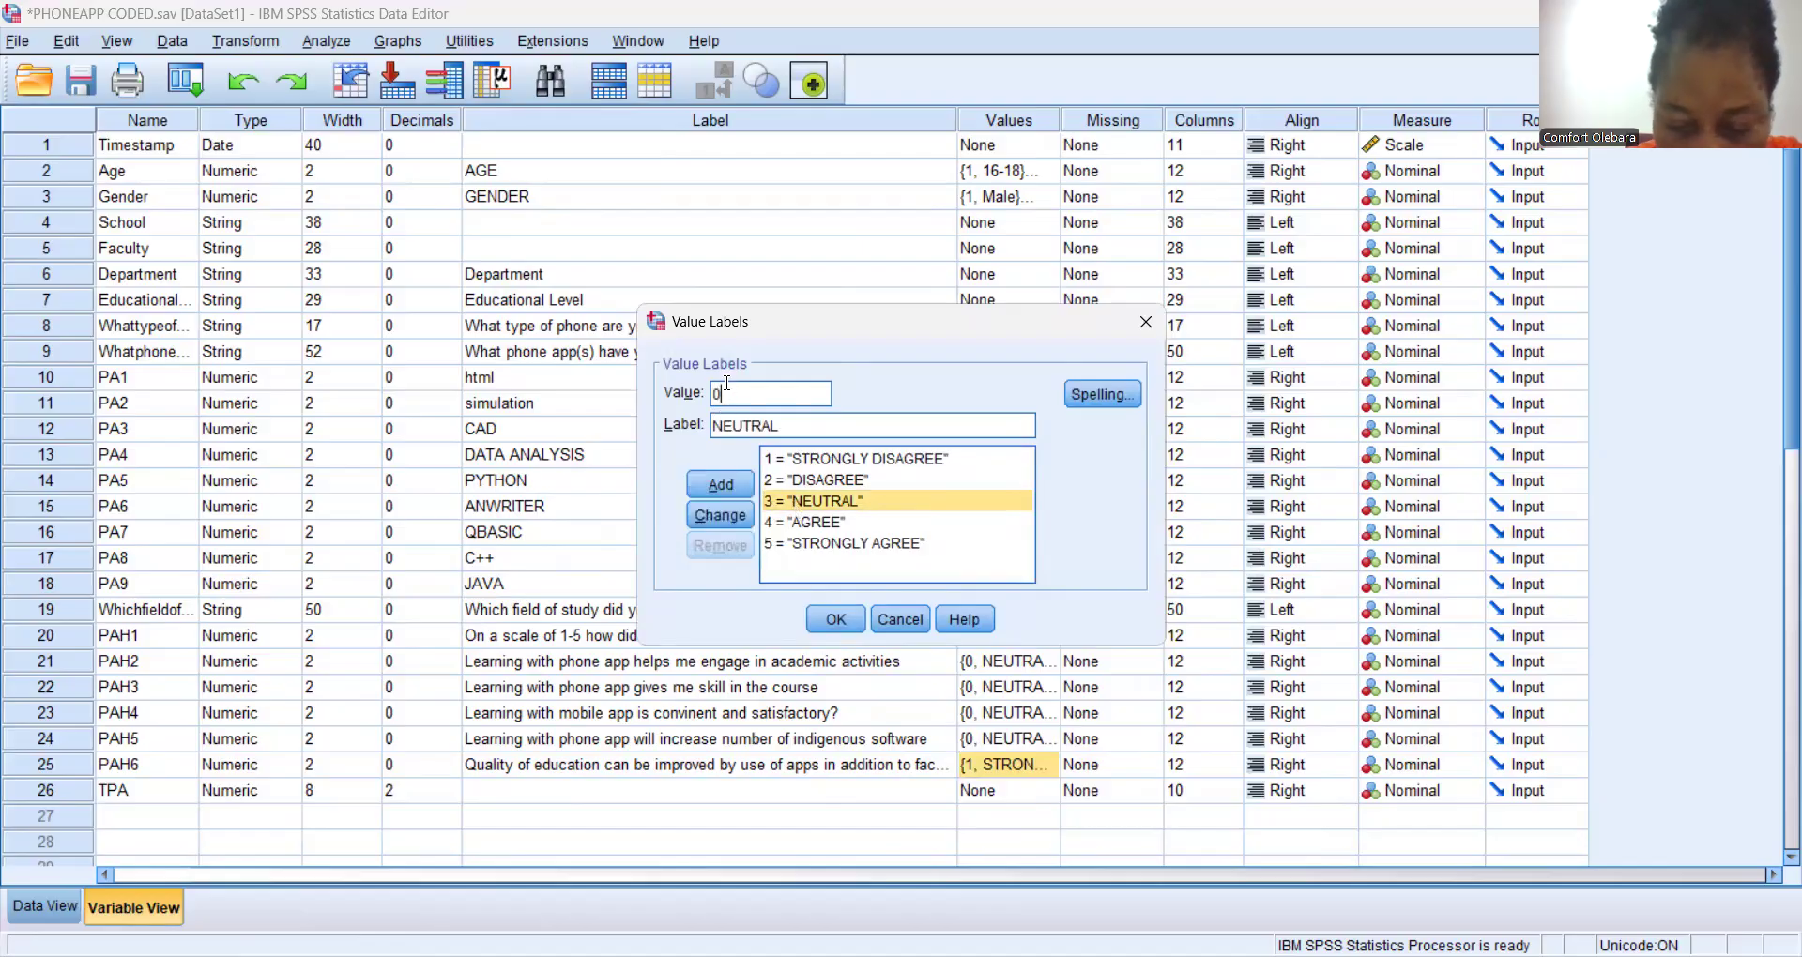
click(718, 518)
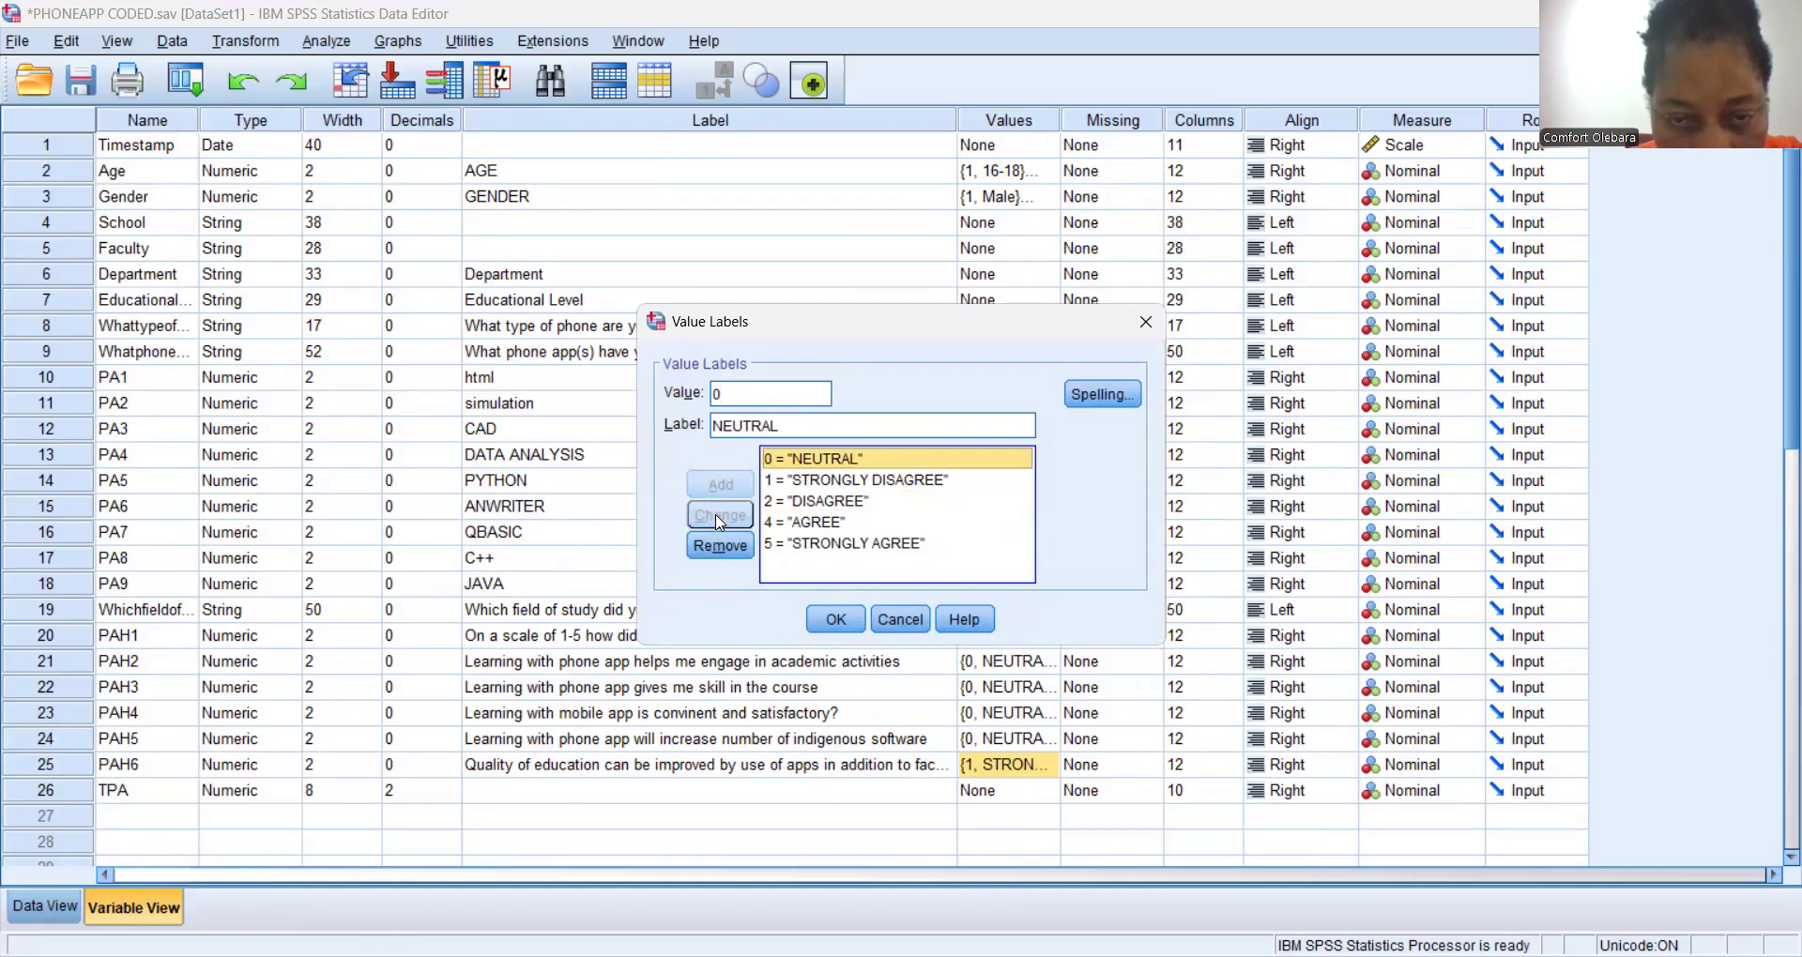
Change the value of the AGREE label to 3 in PAH6's value labels.
click(788, 527)
click(753, 397)
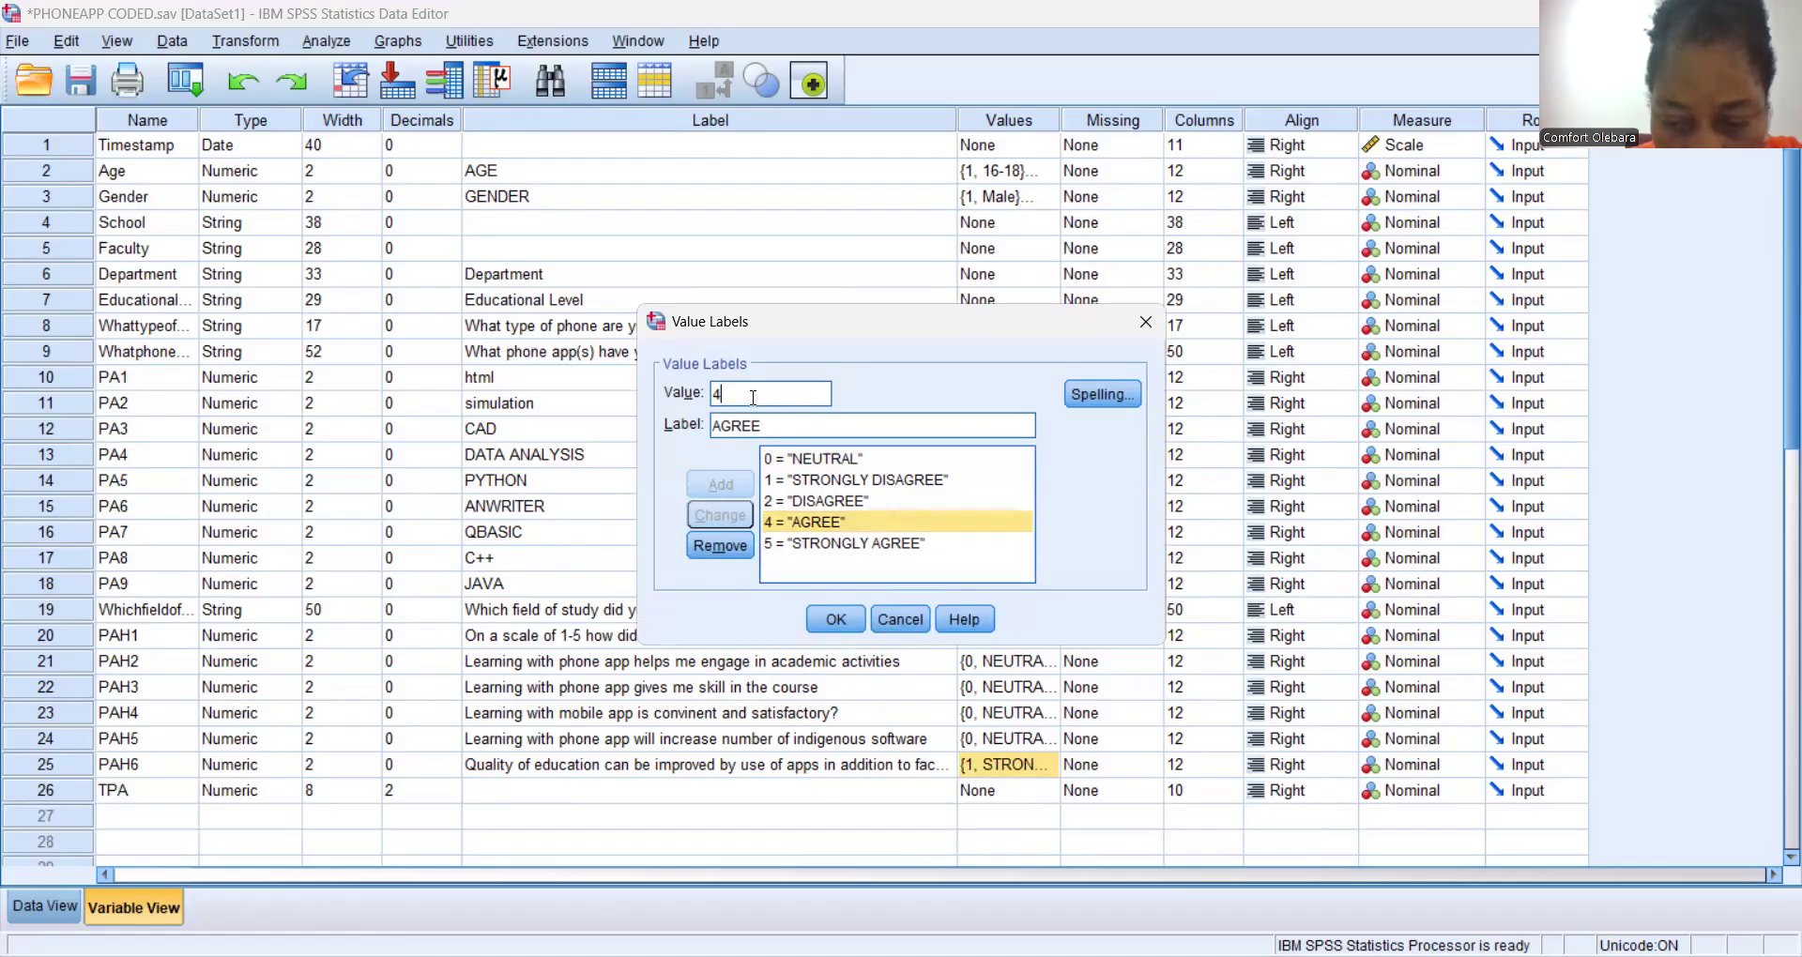
key(BackSpace)
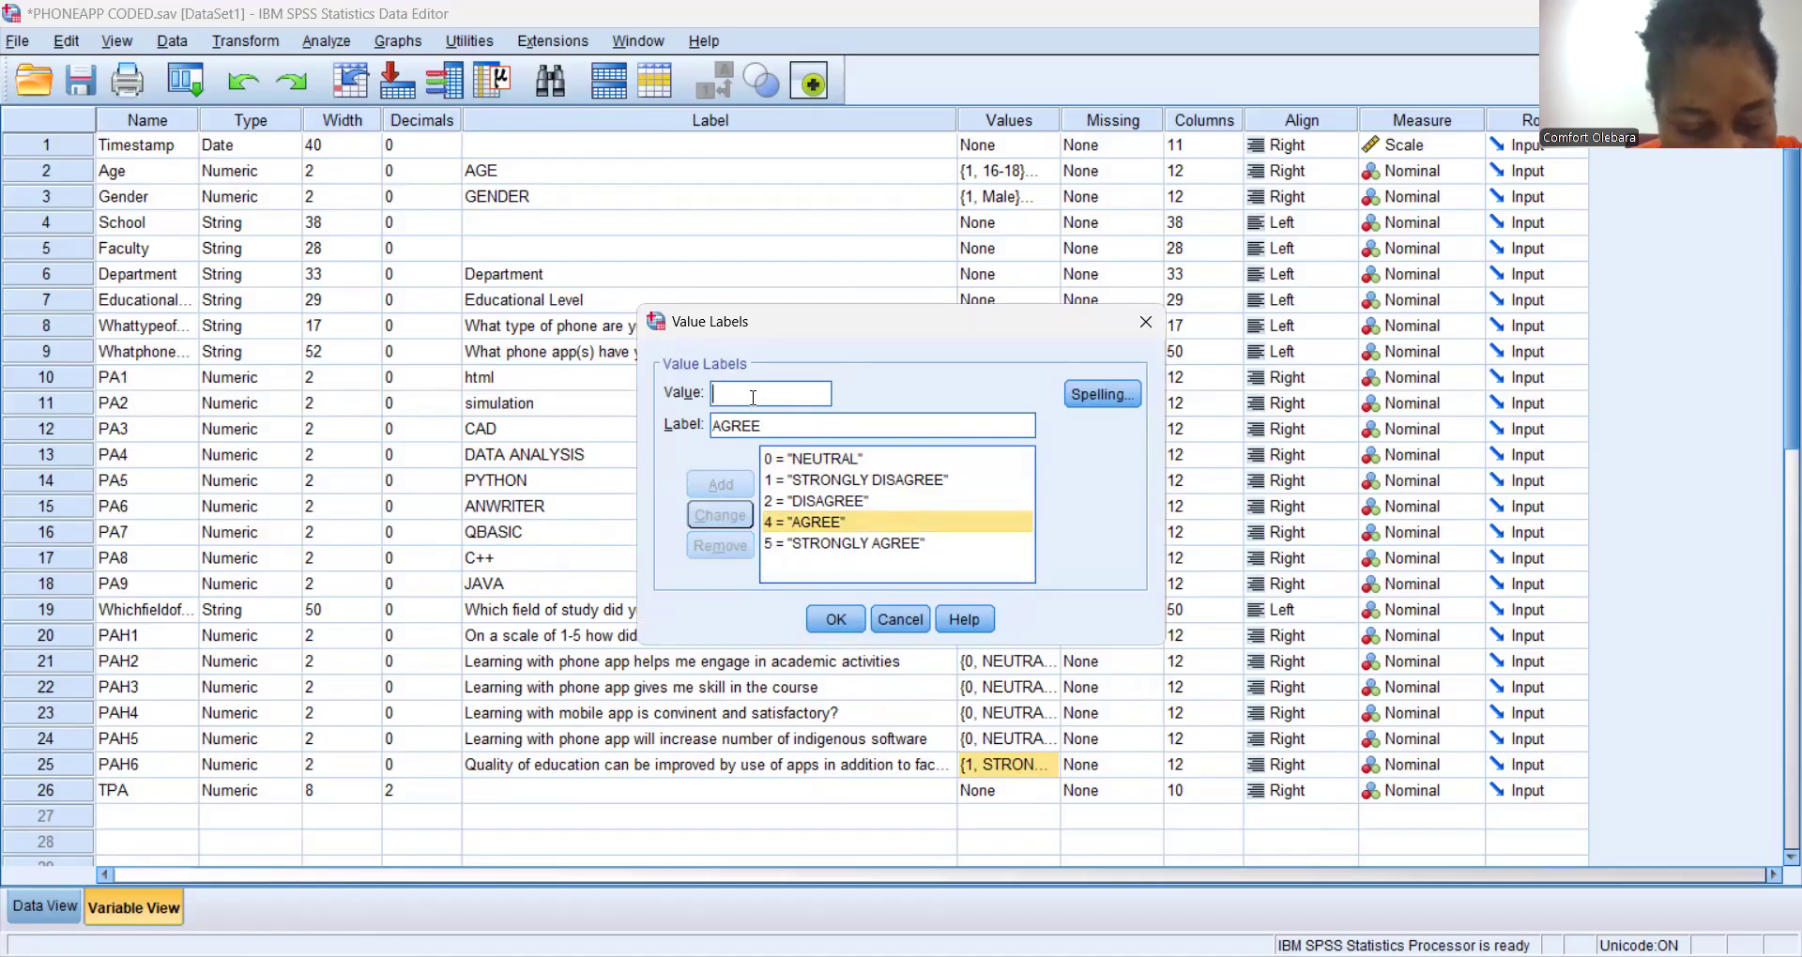
text(3)
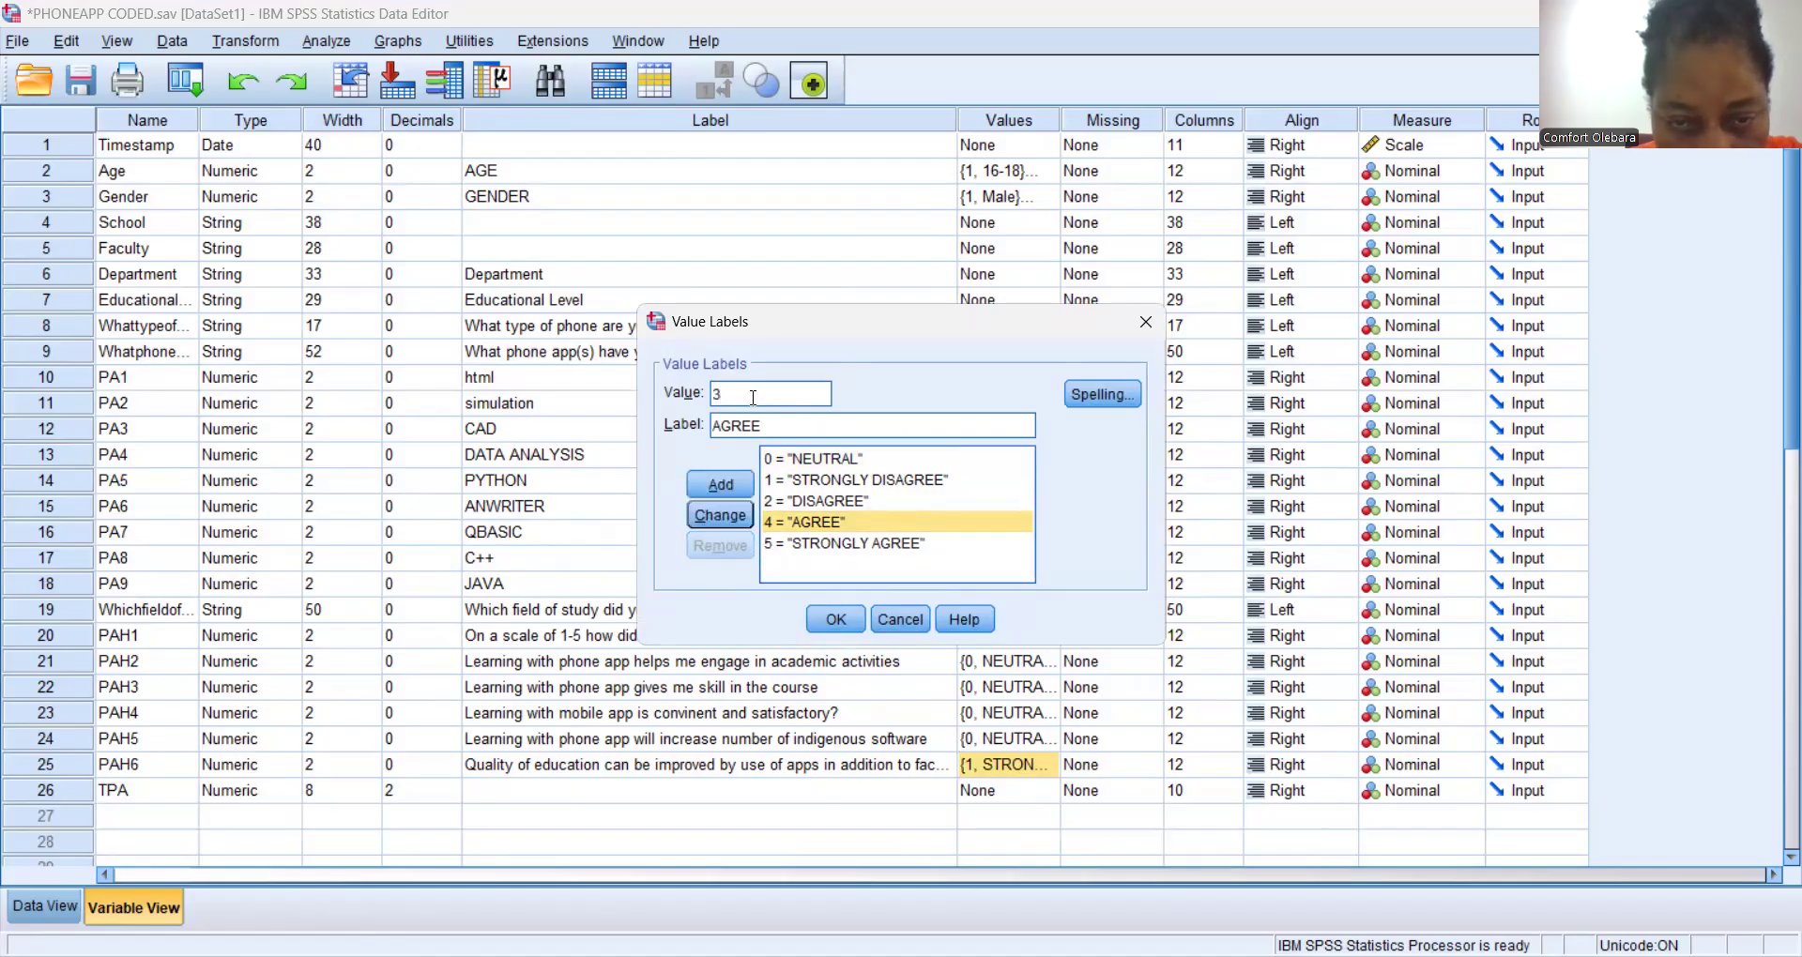
click(729, 518)
Change the value of PAH6's STRONGLY AGREE label to 4 and accept the revised value labels.
click(802, 546)
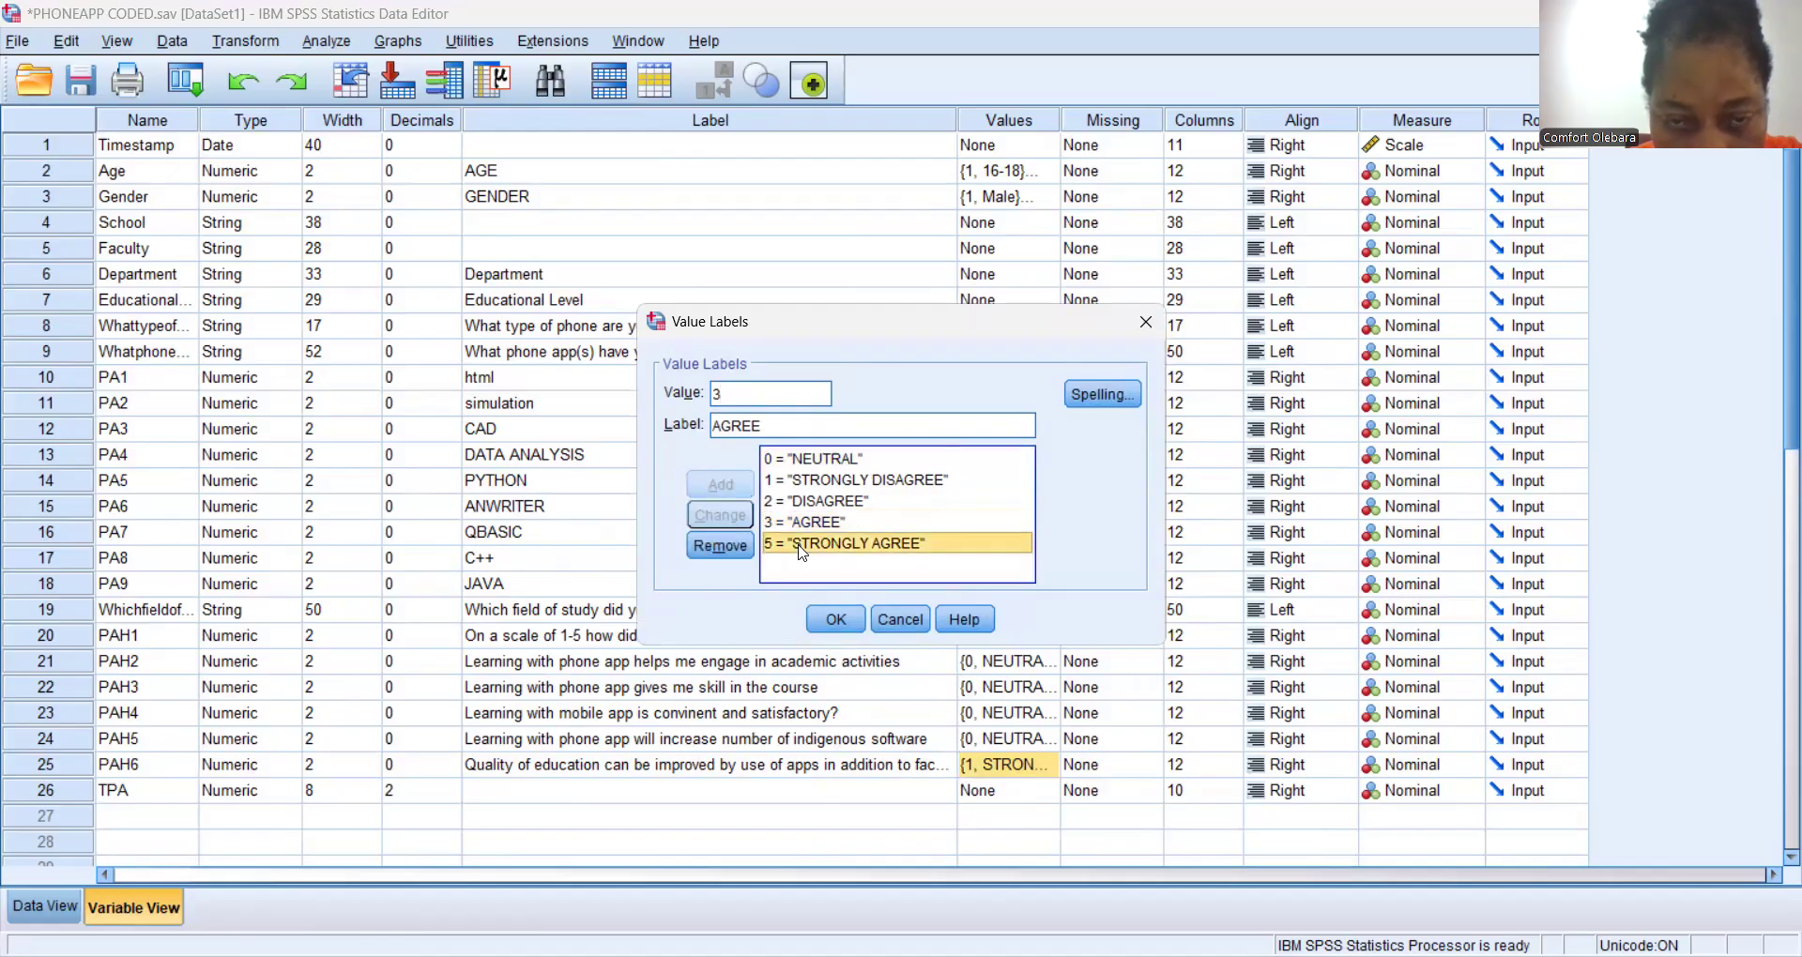
click(749, 389)
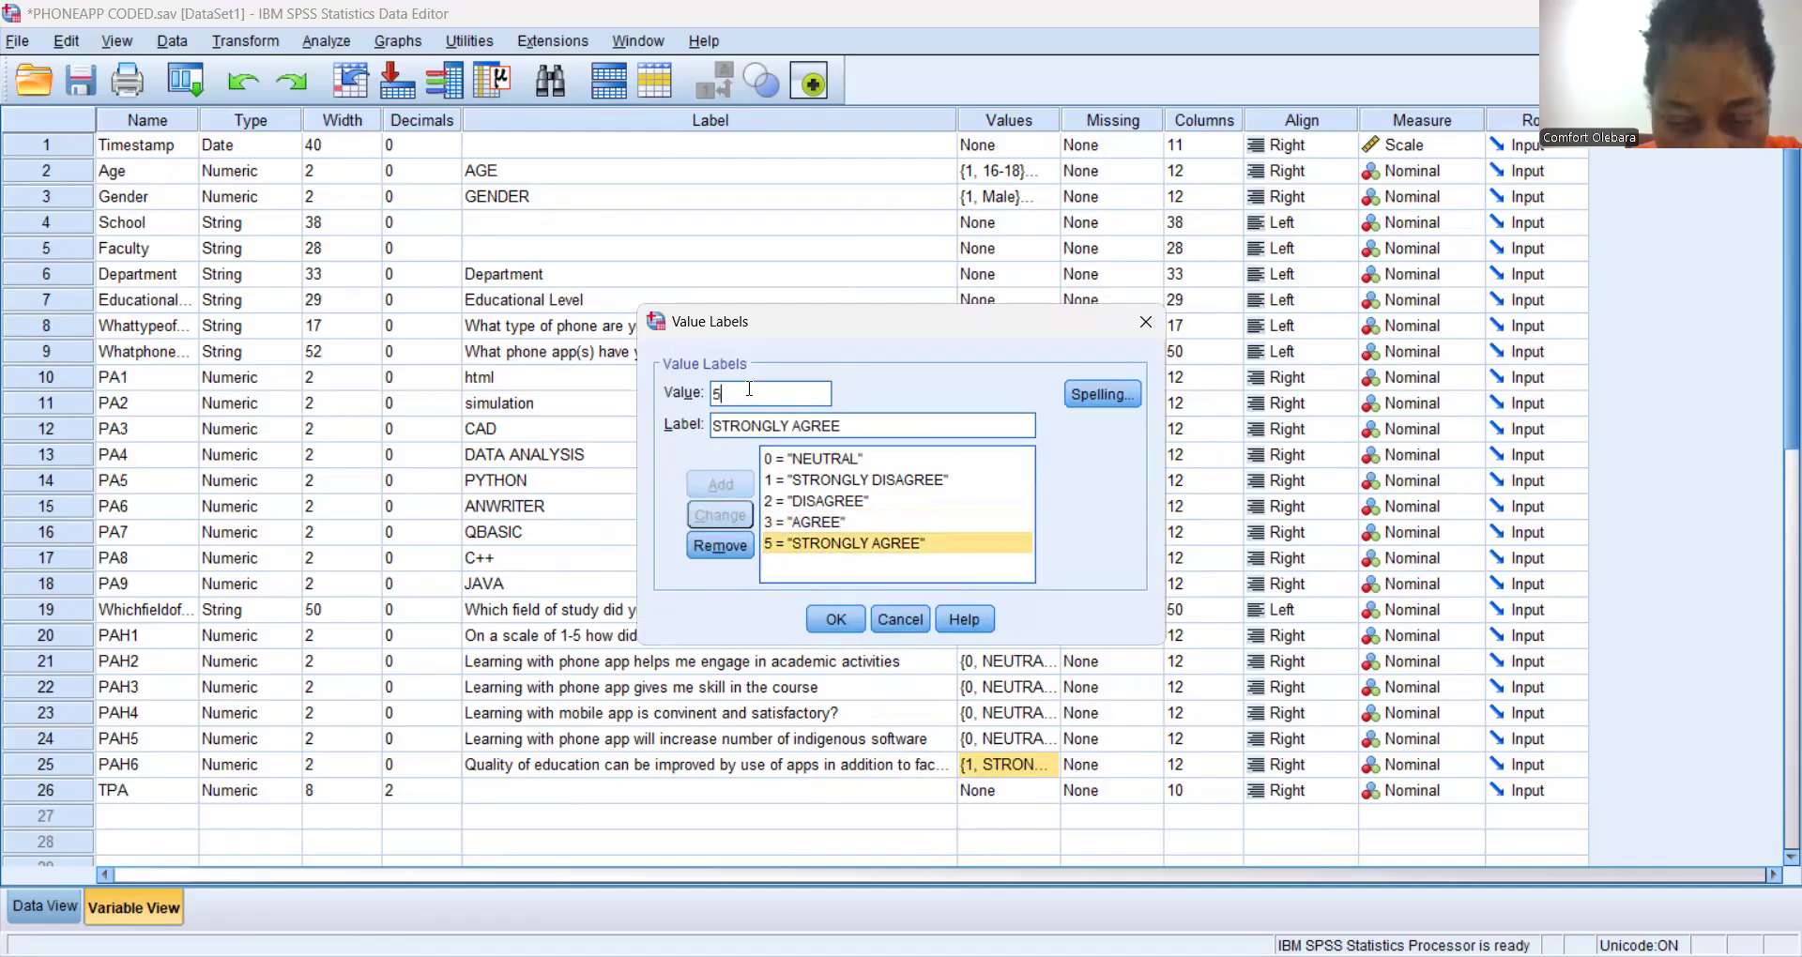
key(BackSpace)
text(4)
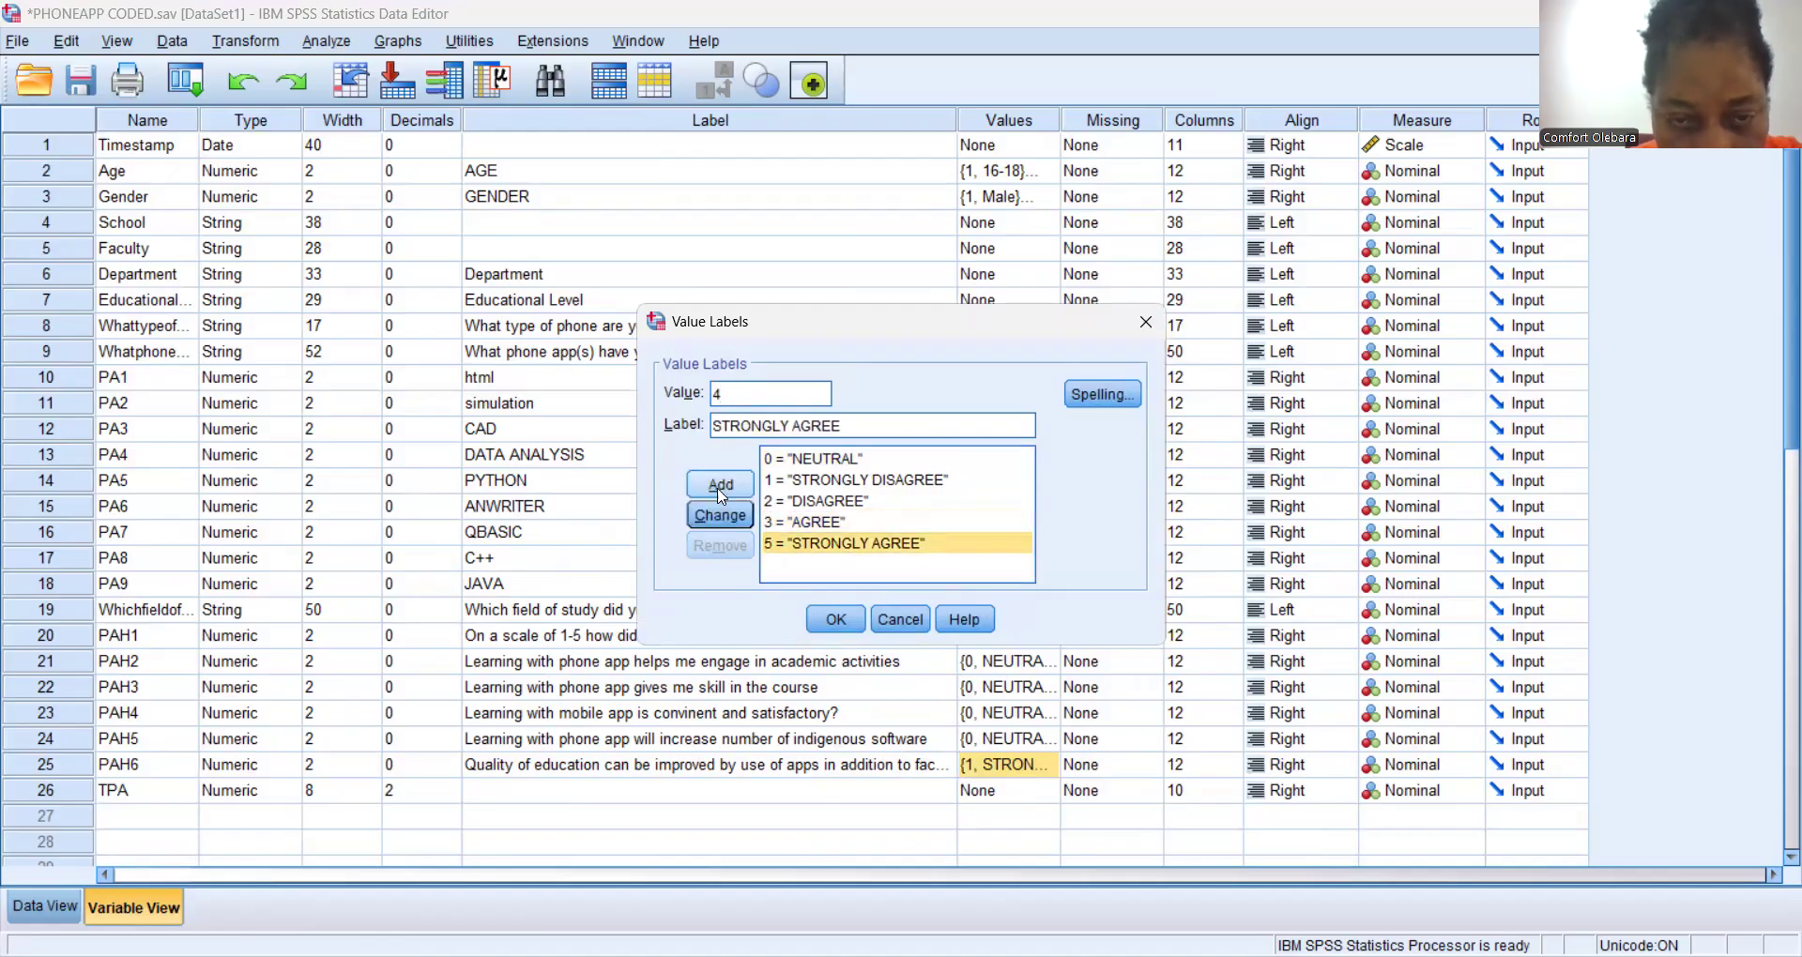
click(715, 518)
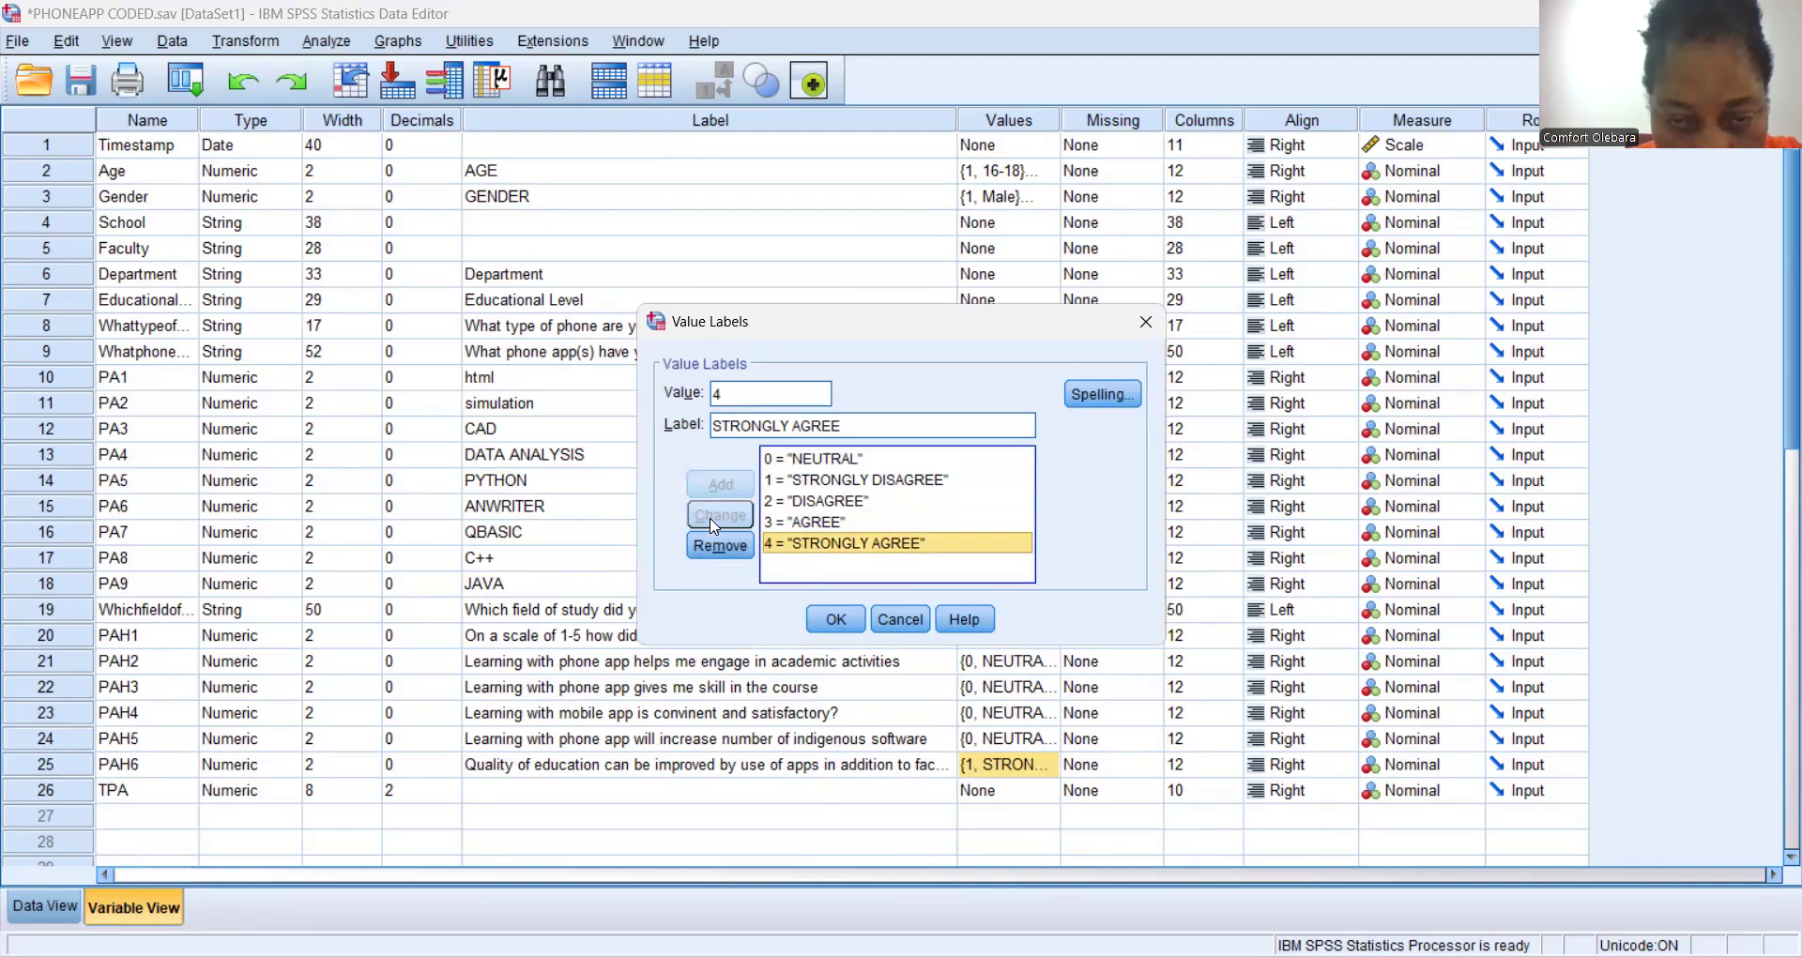
click(835, 620)
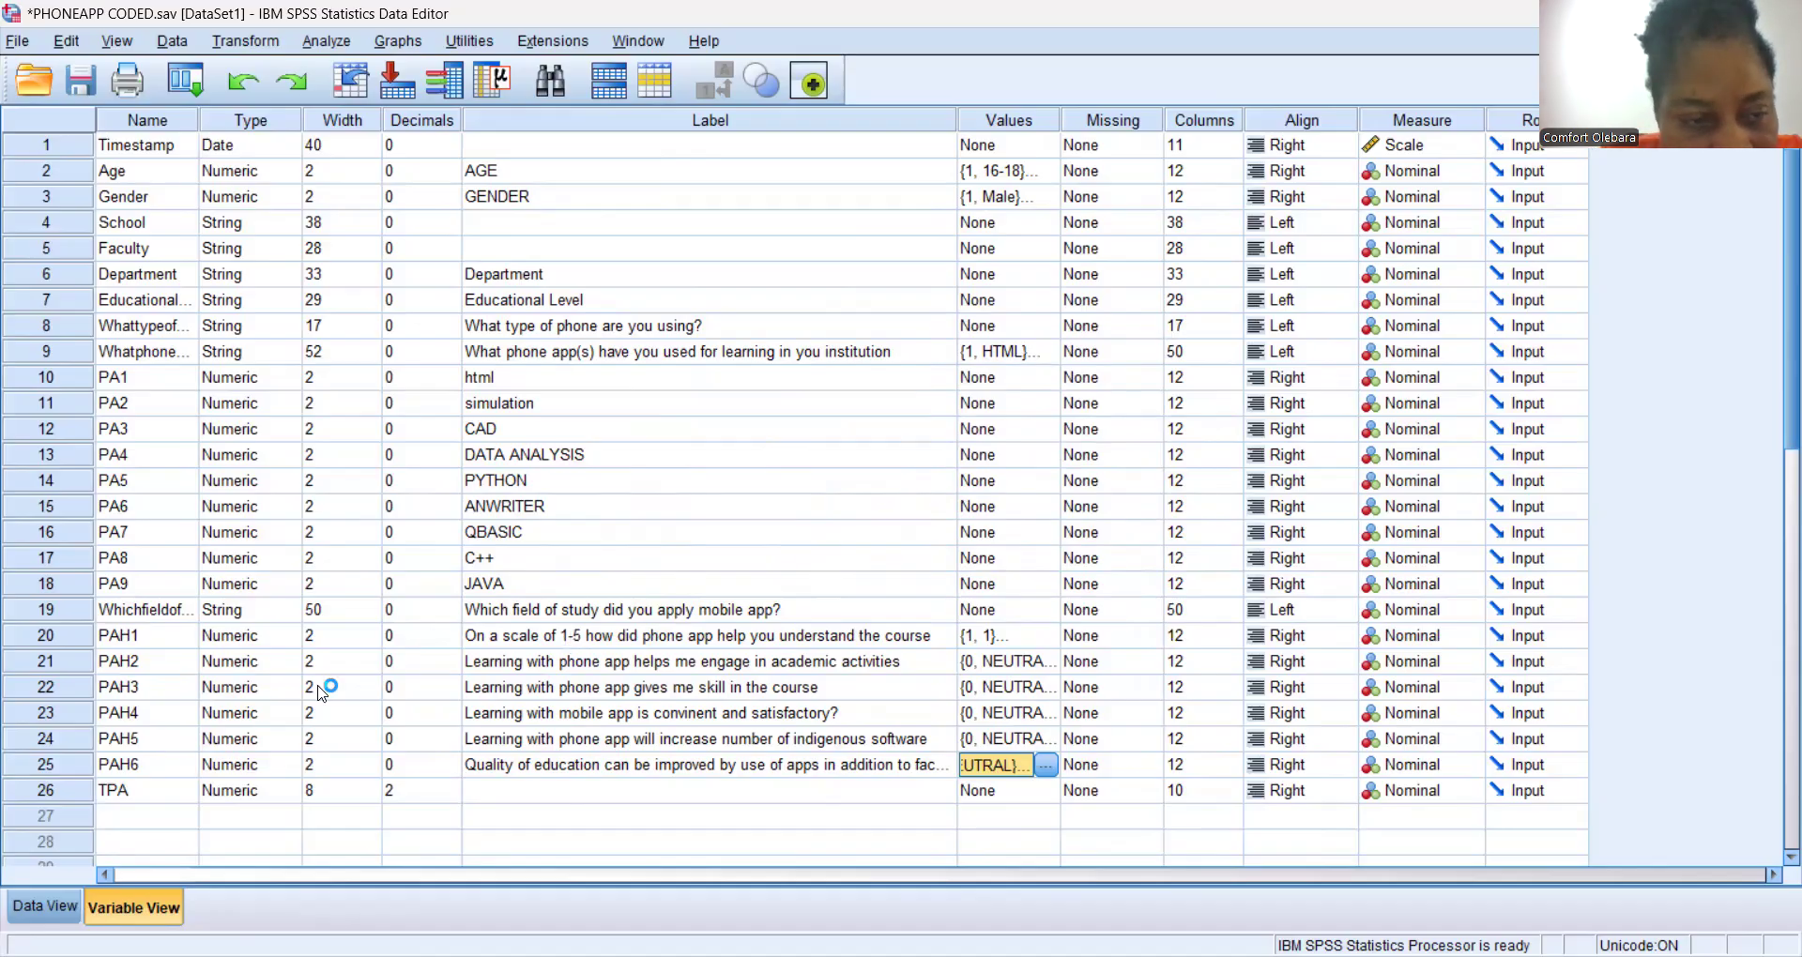
click(255, 42)
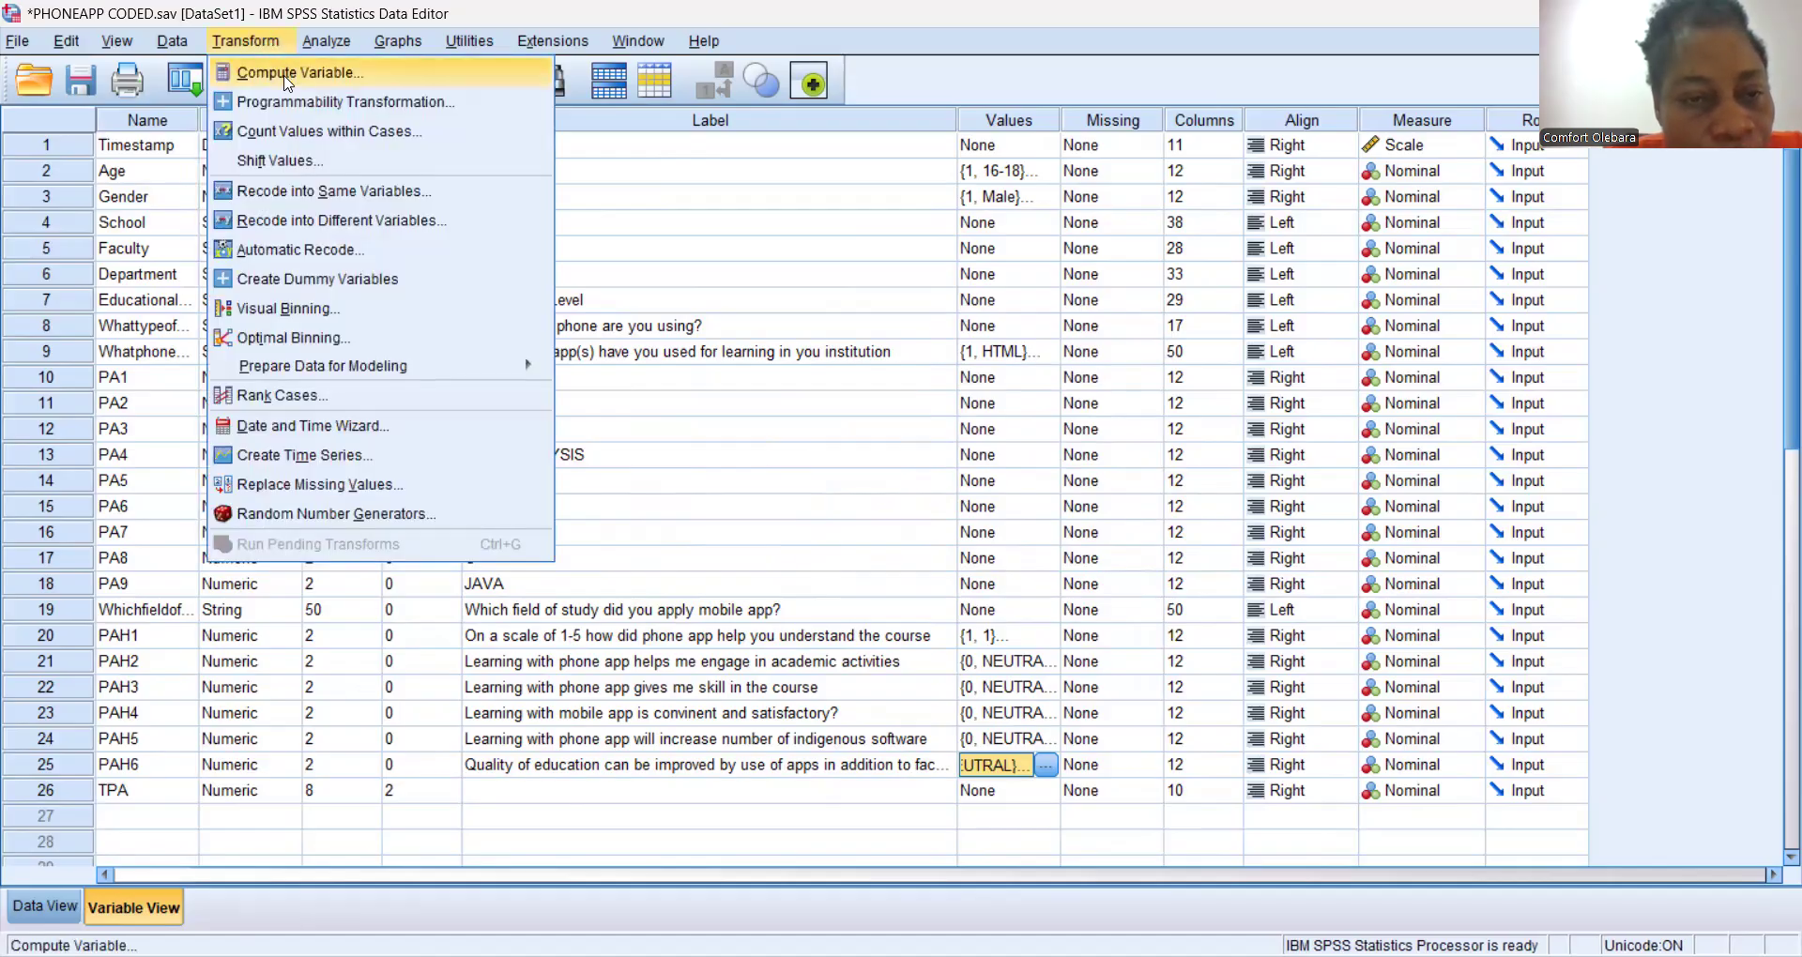
click(286, 75)
click(586, 223)
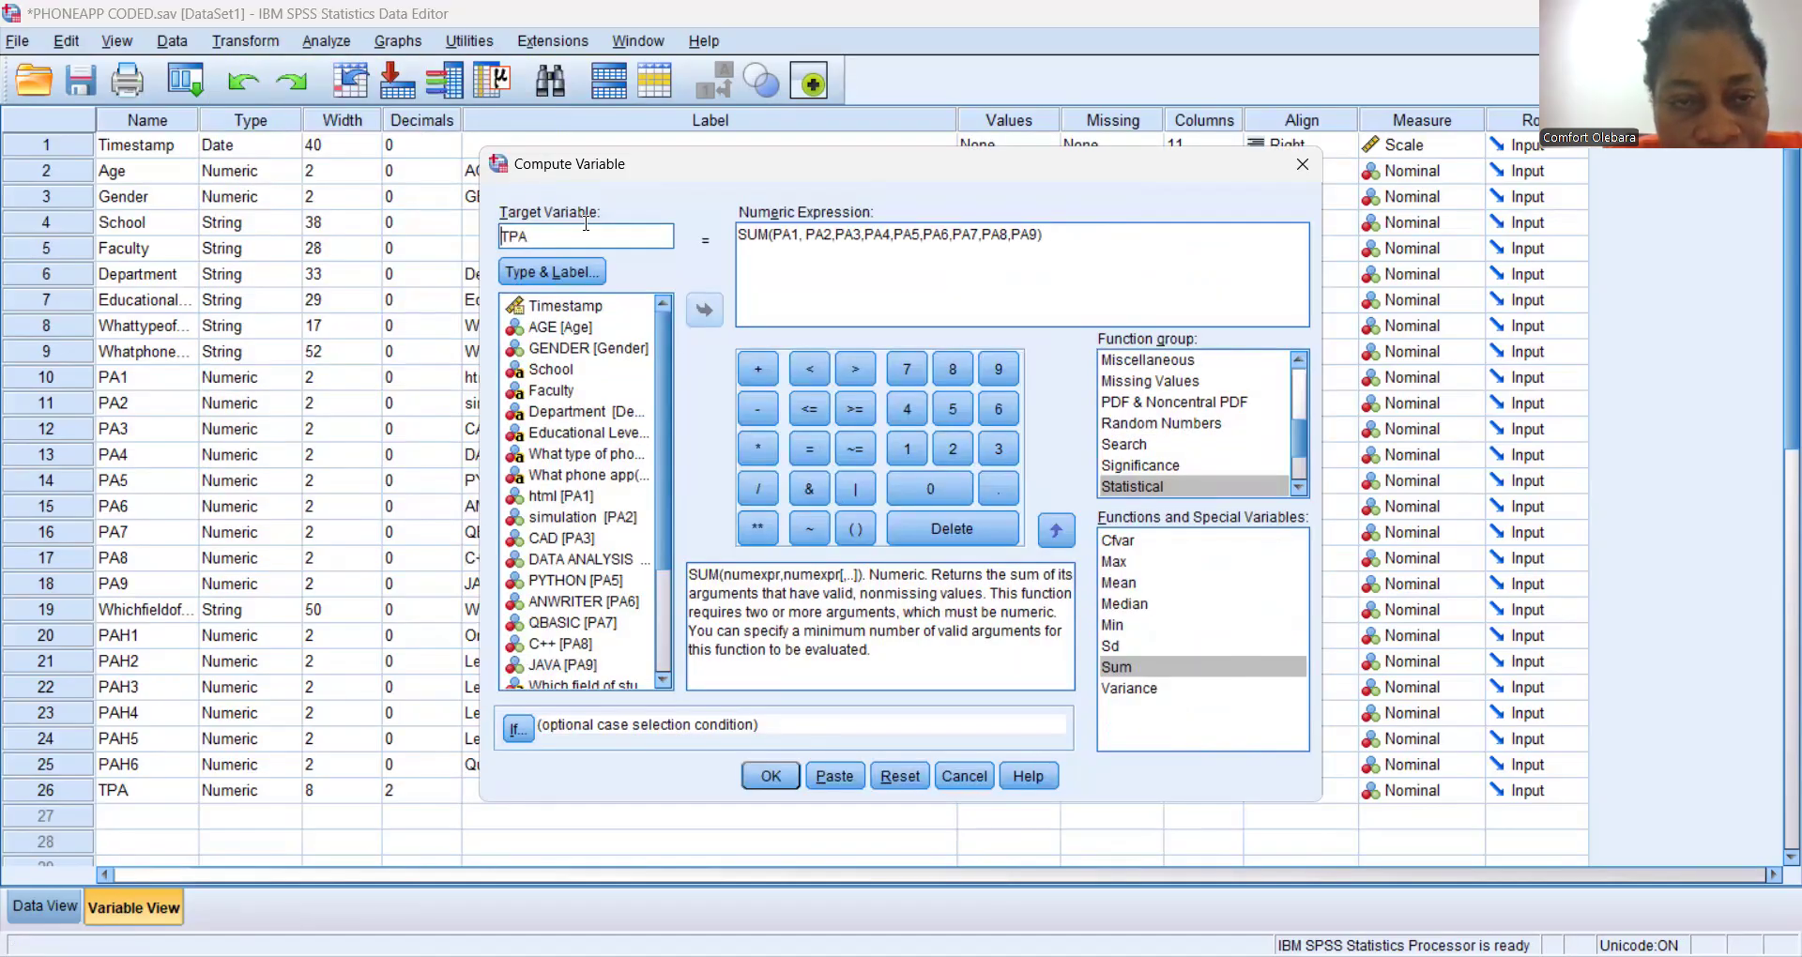
double_click(585, 224)
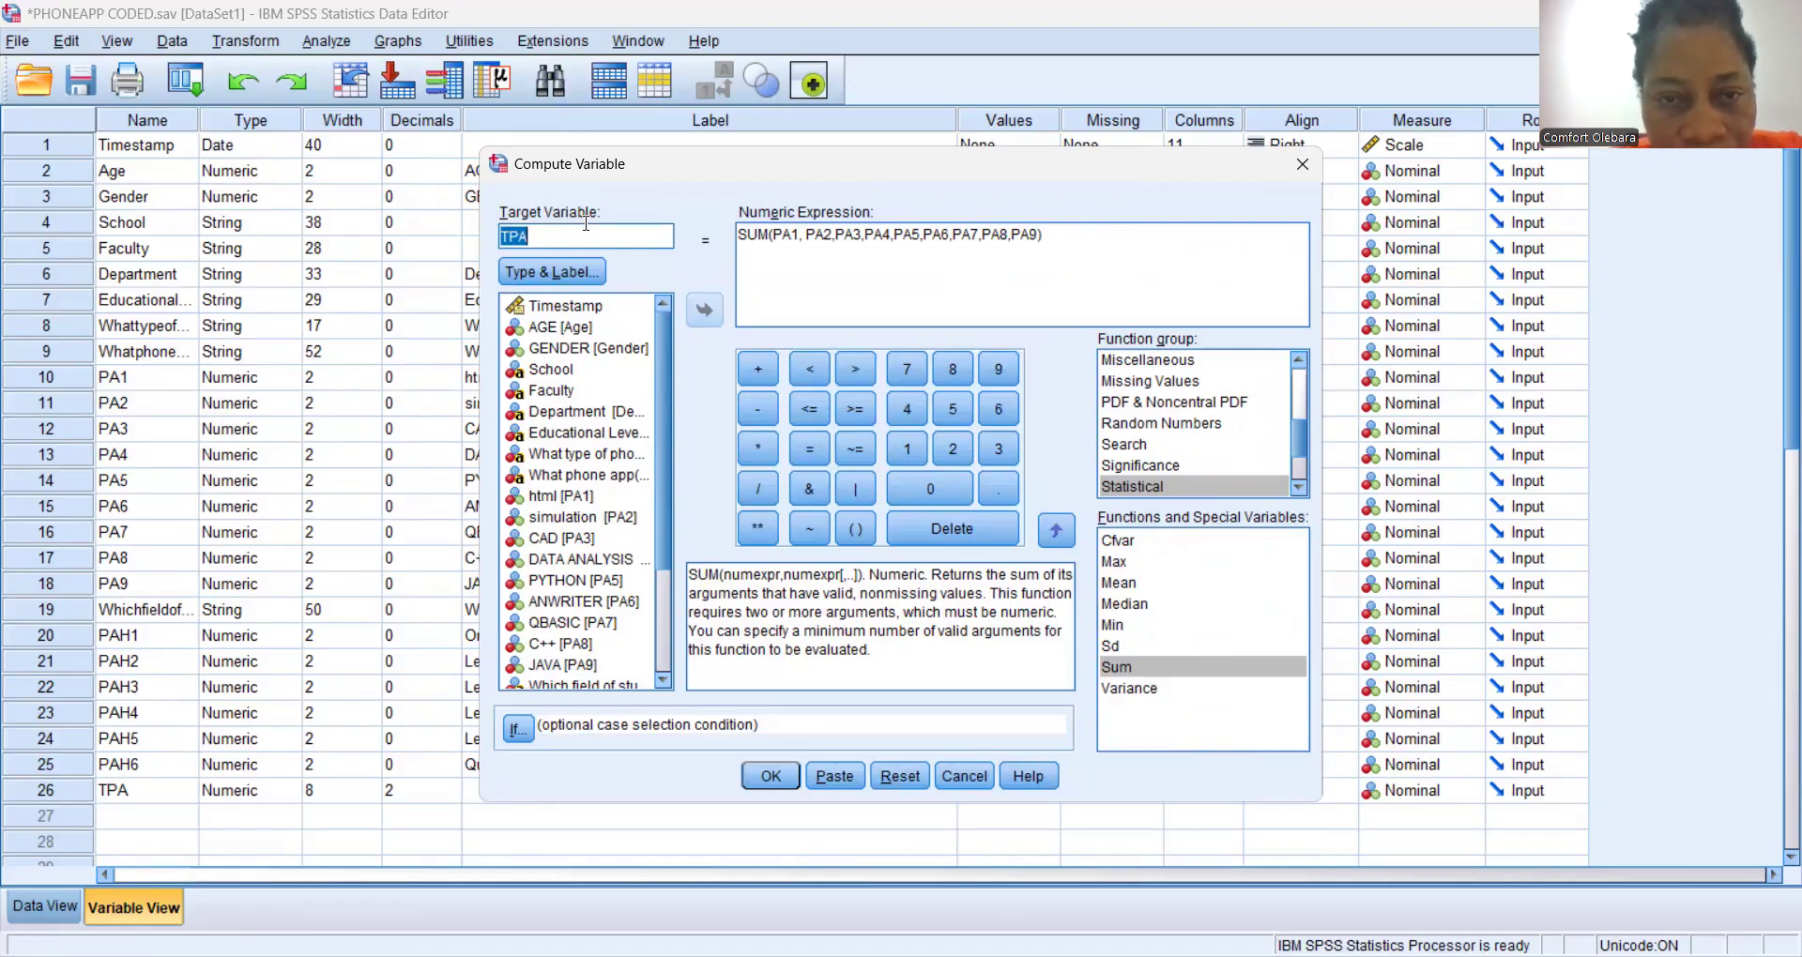
key(Left)
key(Delete)
key(Delete)
key(Delete)
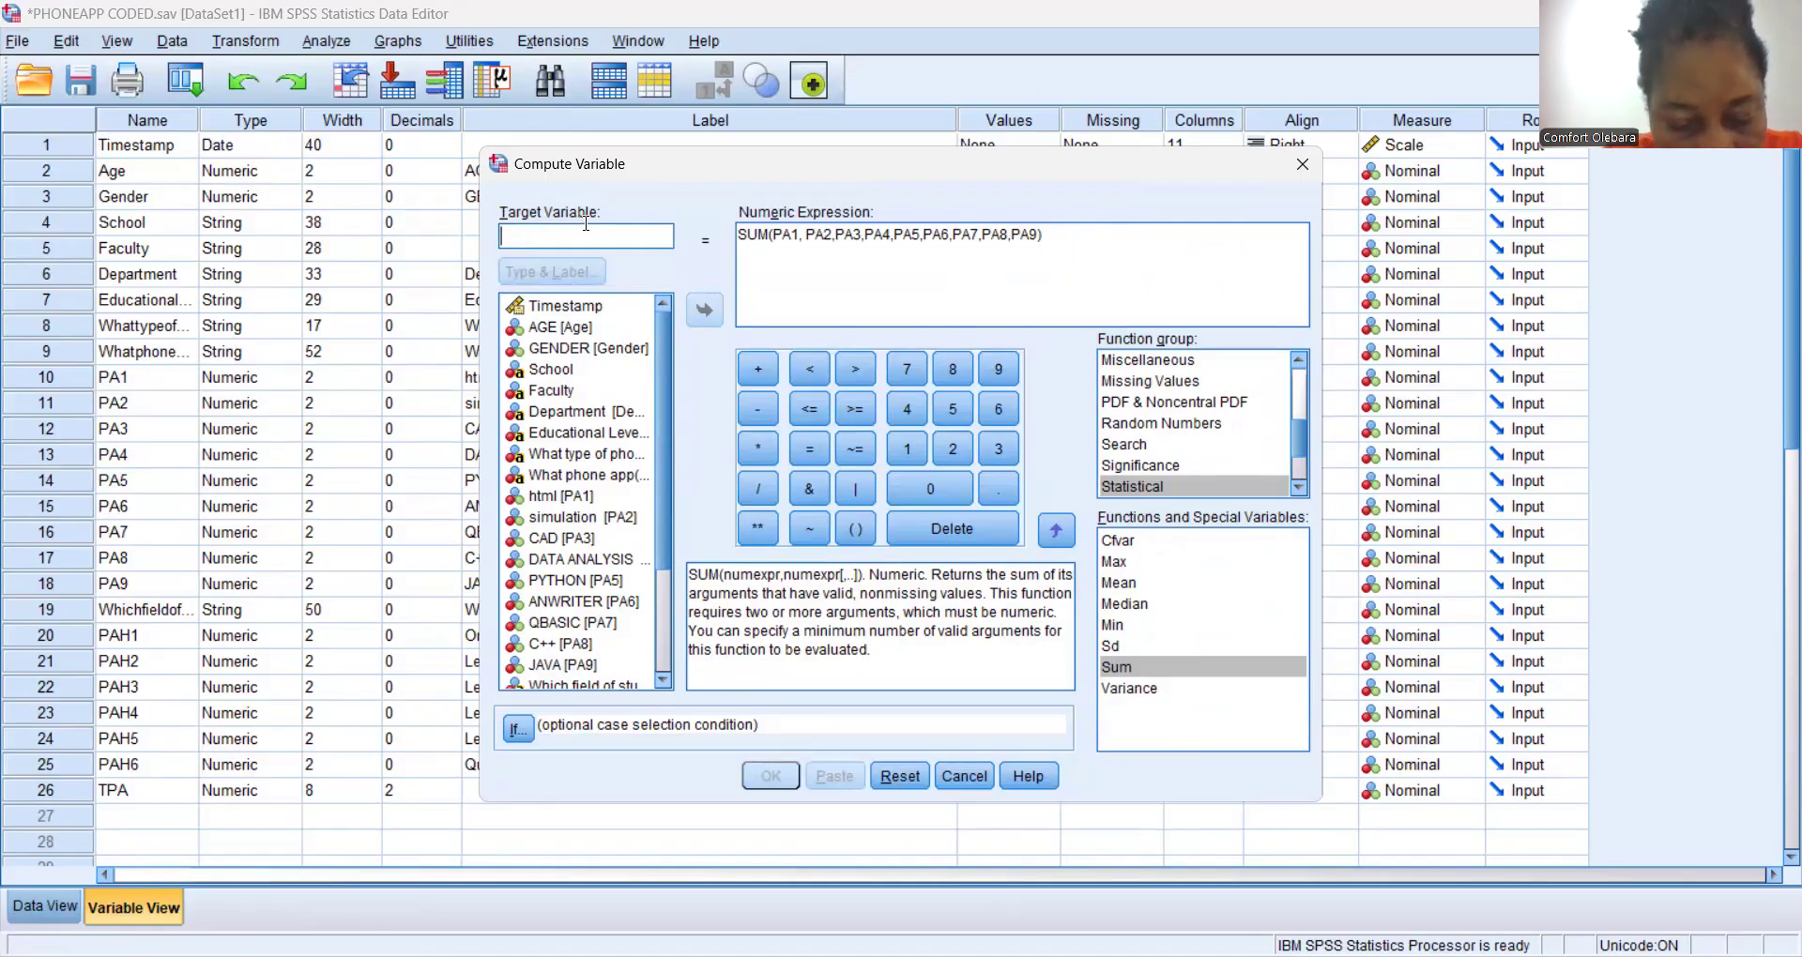
text(TPAH)
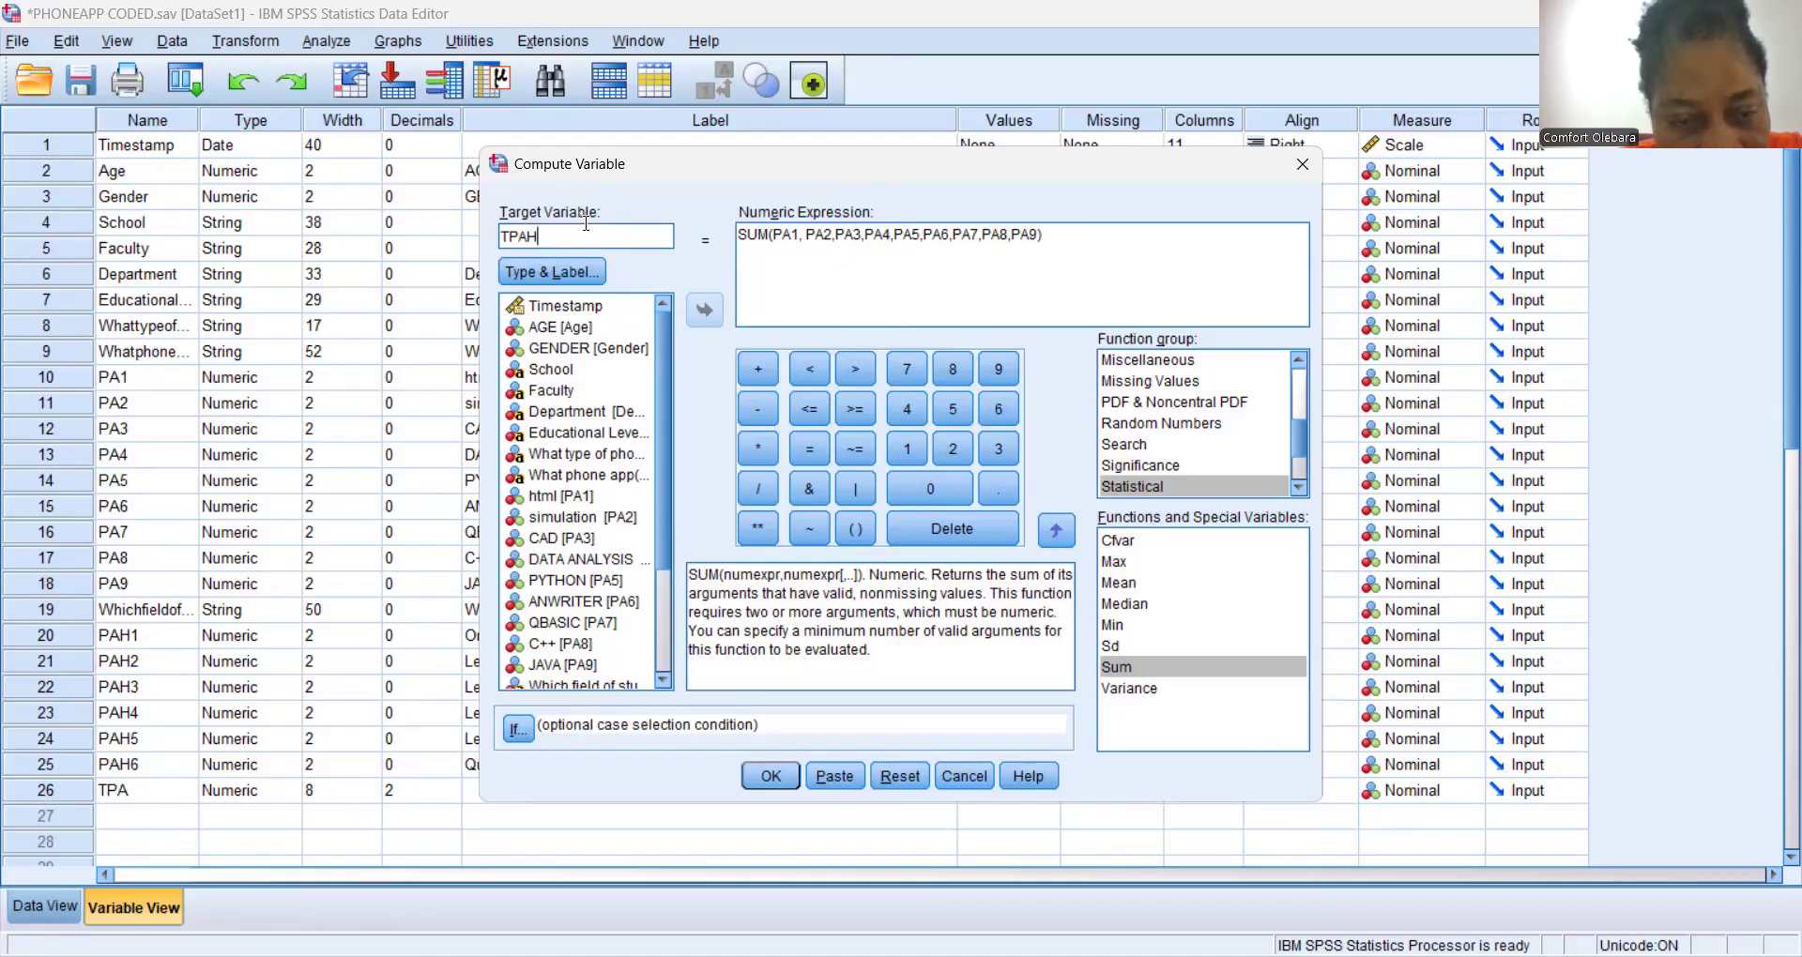
click(1304, 166)
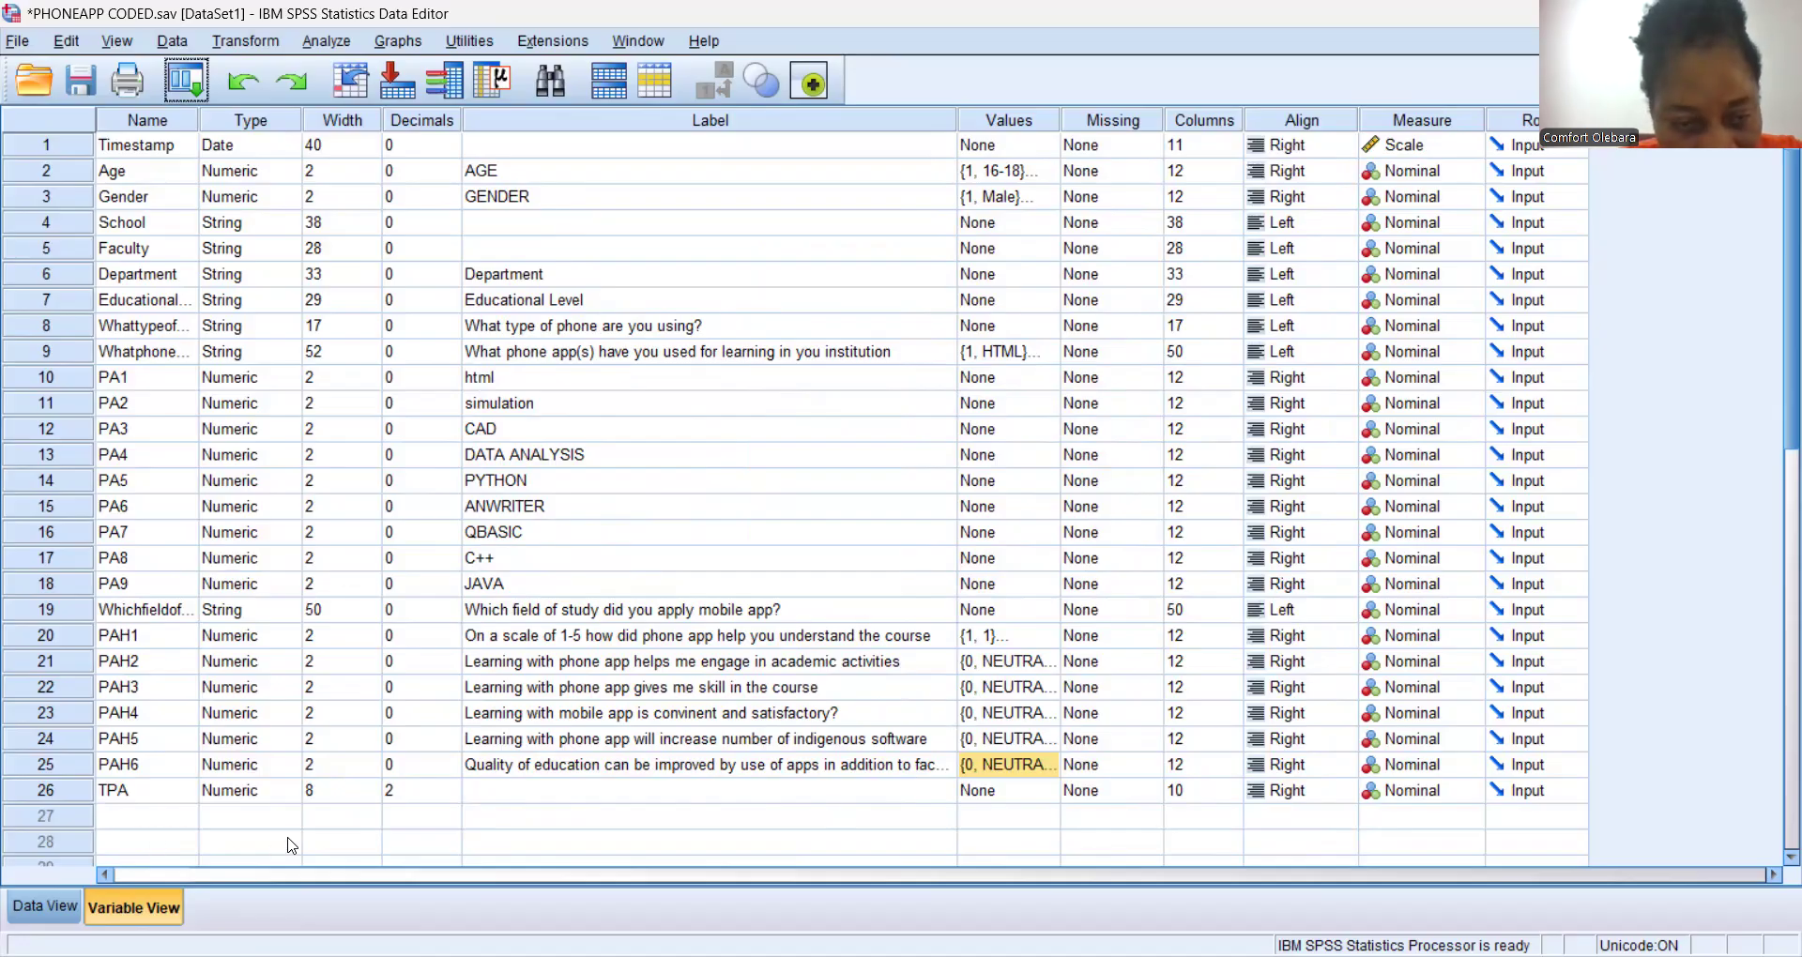
Enter TOTAL PHONE APP as the label of the TPA variable.
double_click(490, 794)
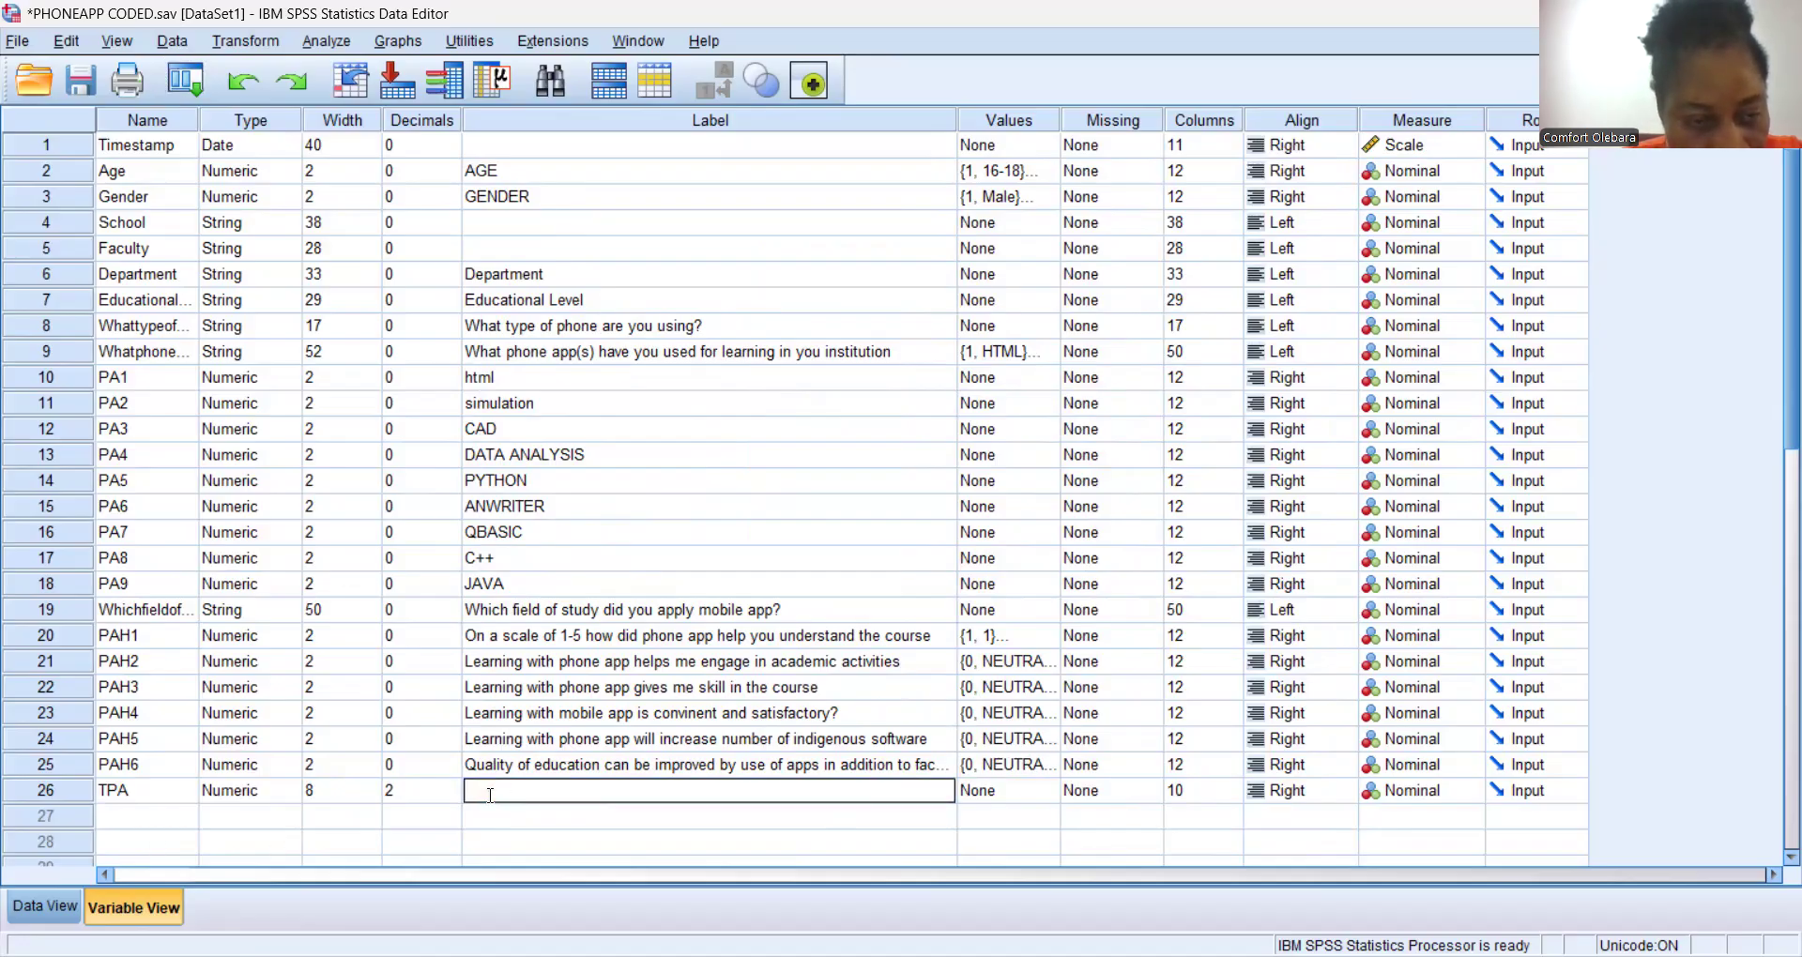
text(TOTAL)
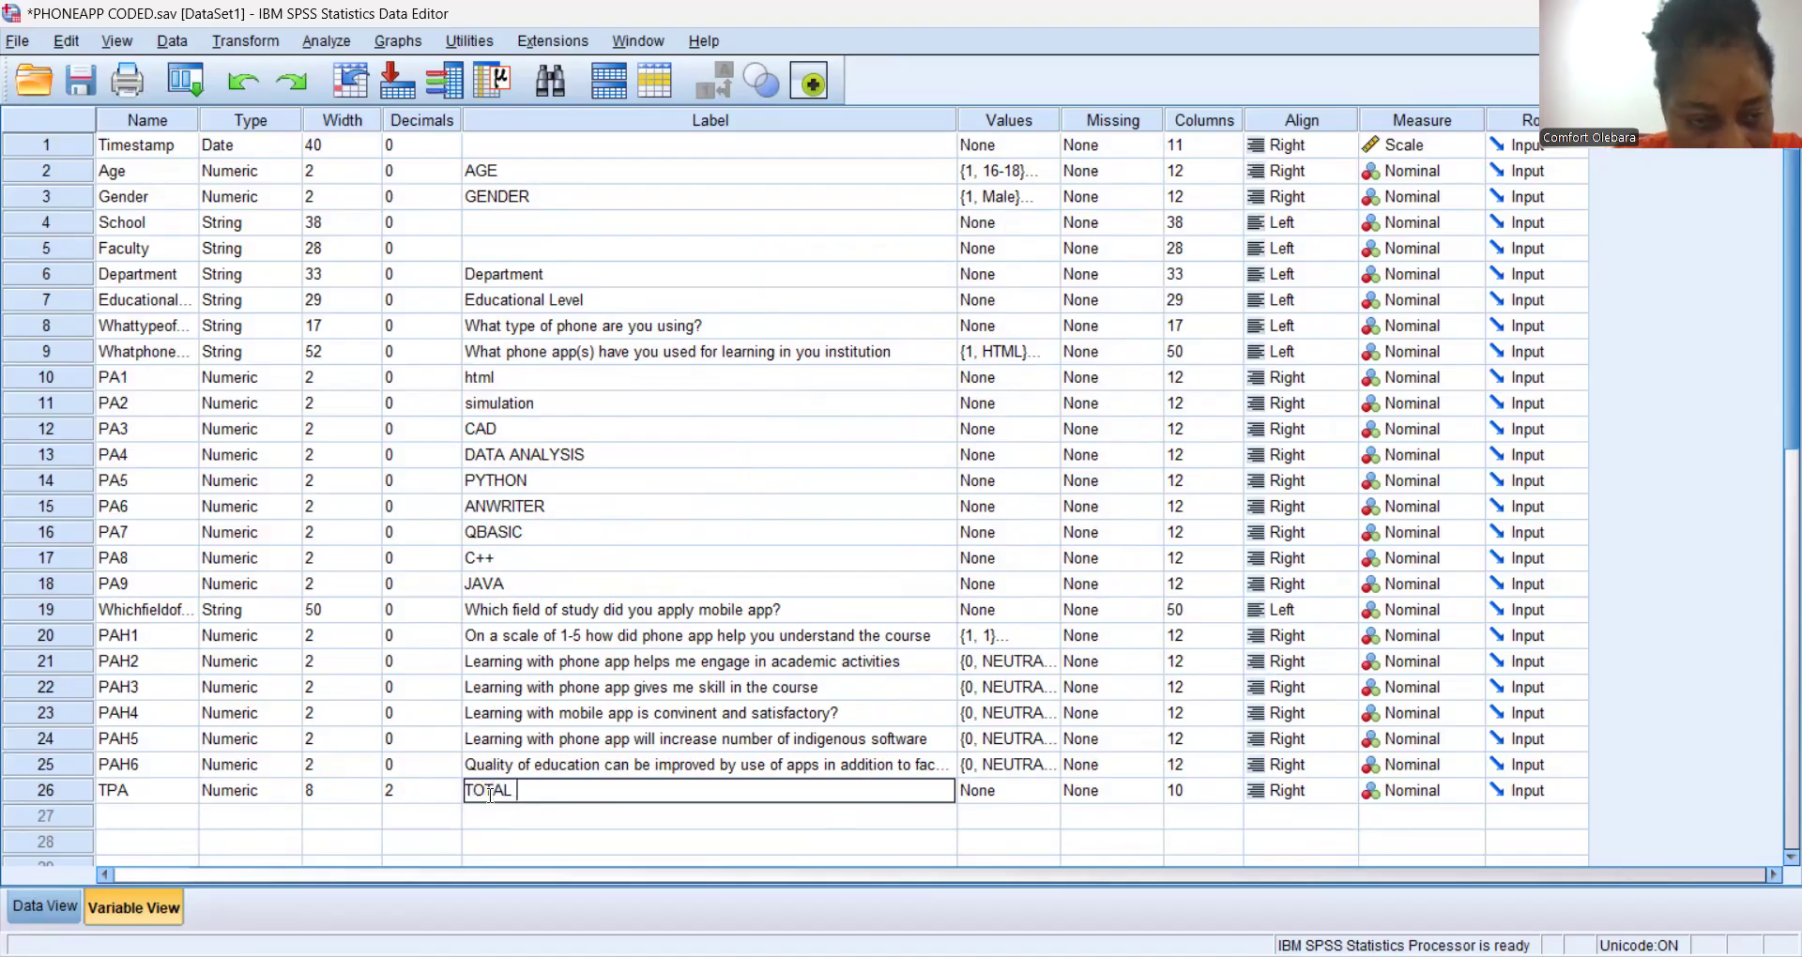
text( PAHONE)
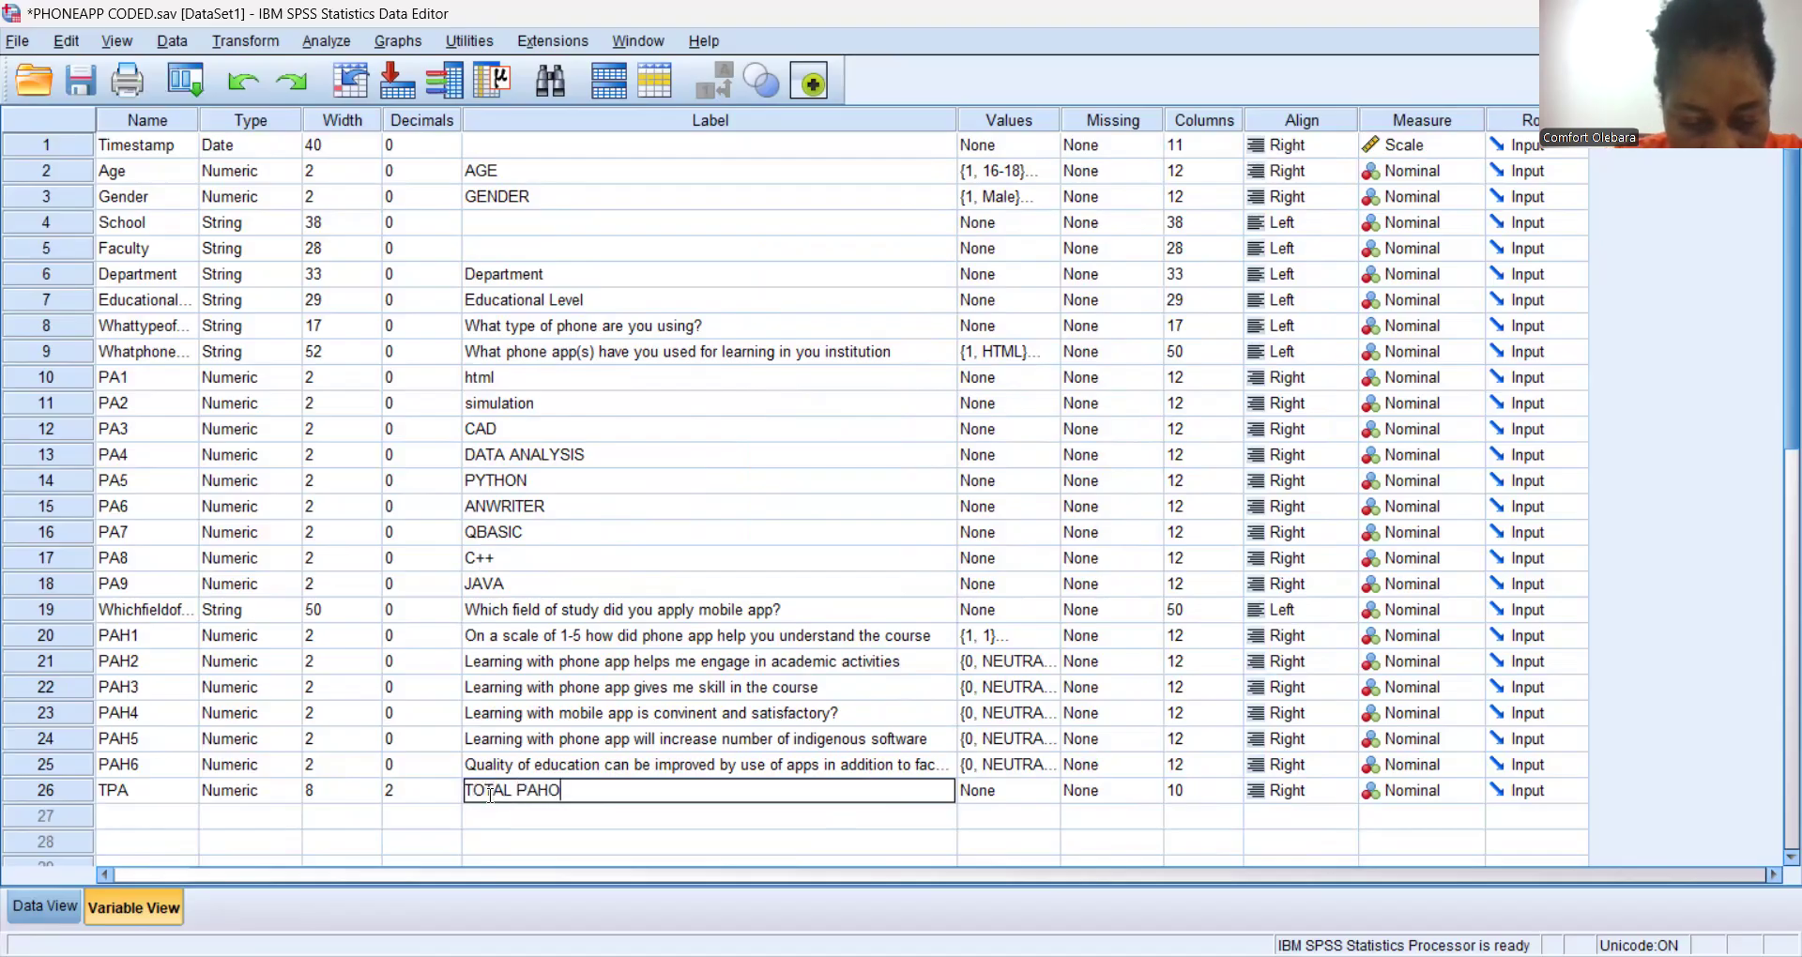
key(BackSpace)
key(BackSpace)
key(BackSpace)
key(BackSpace)
key(BackSpace)
key(BackSpace)
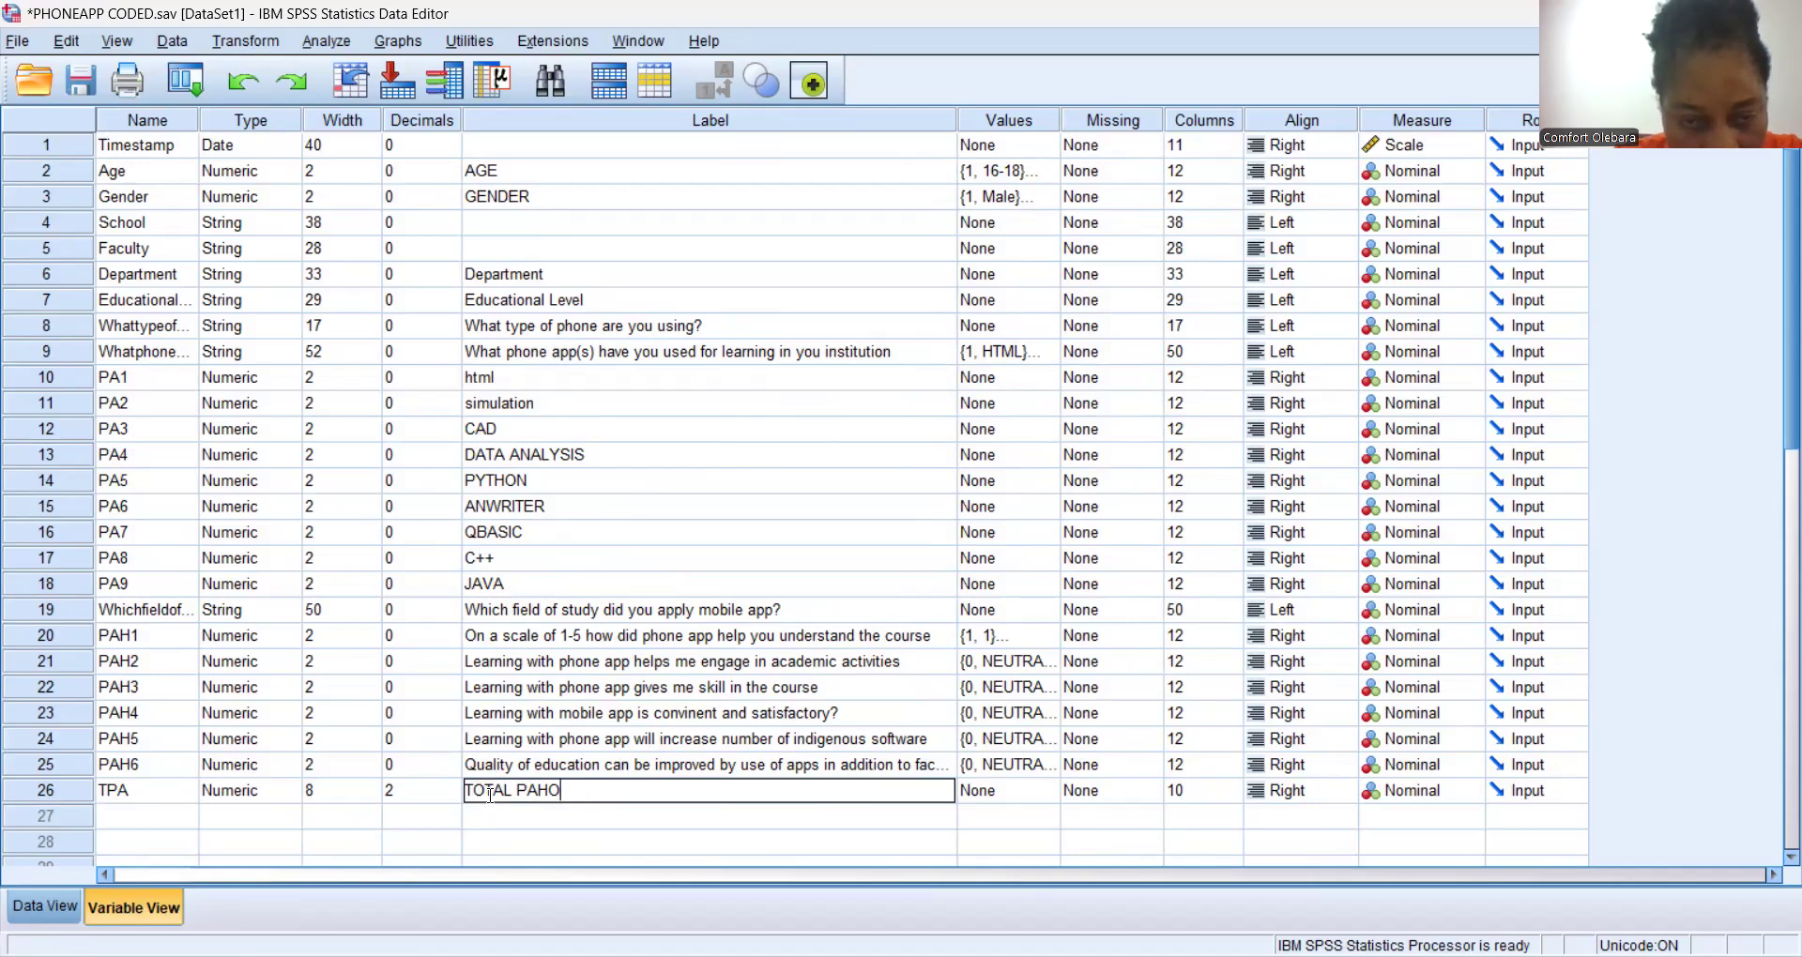
text(HONE)
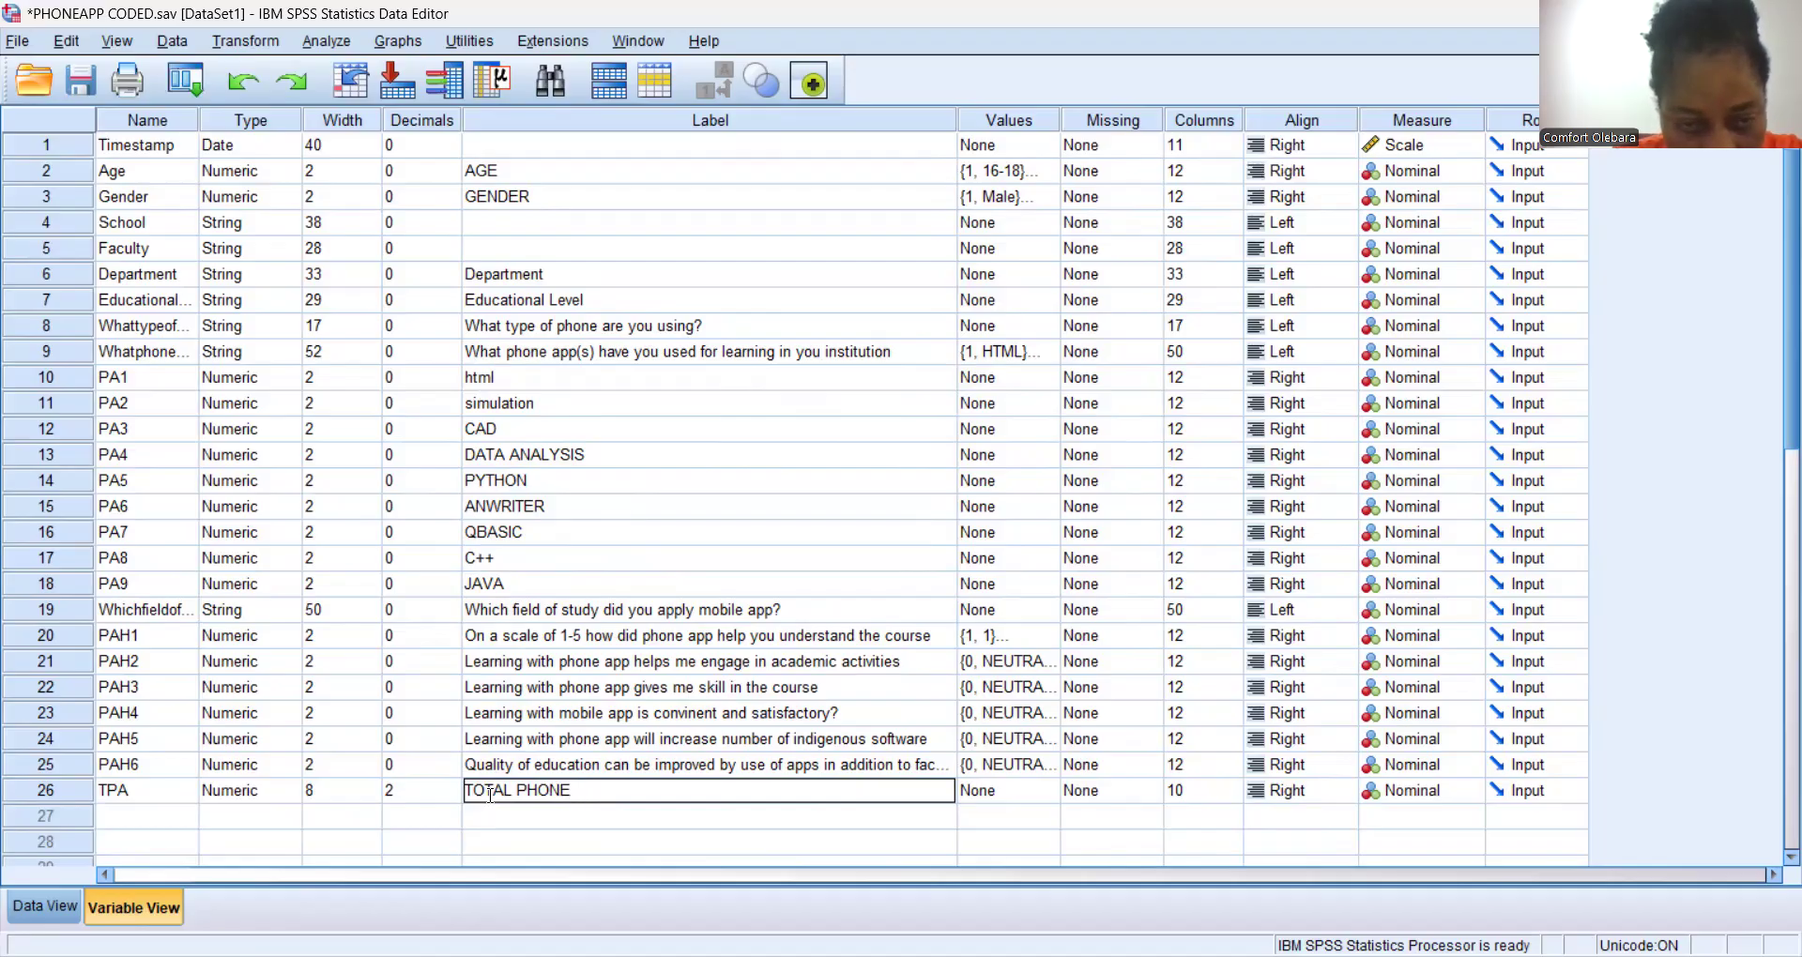
text(APP)
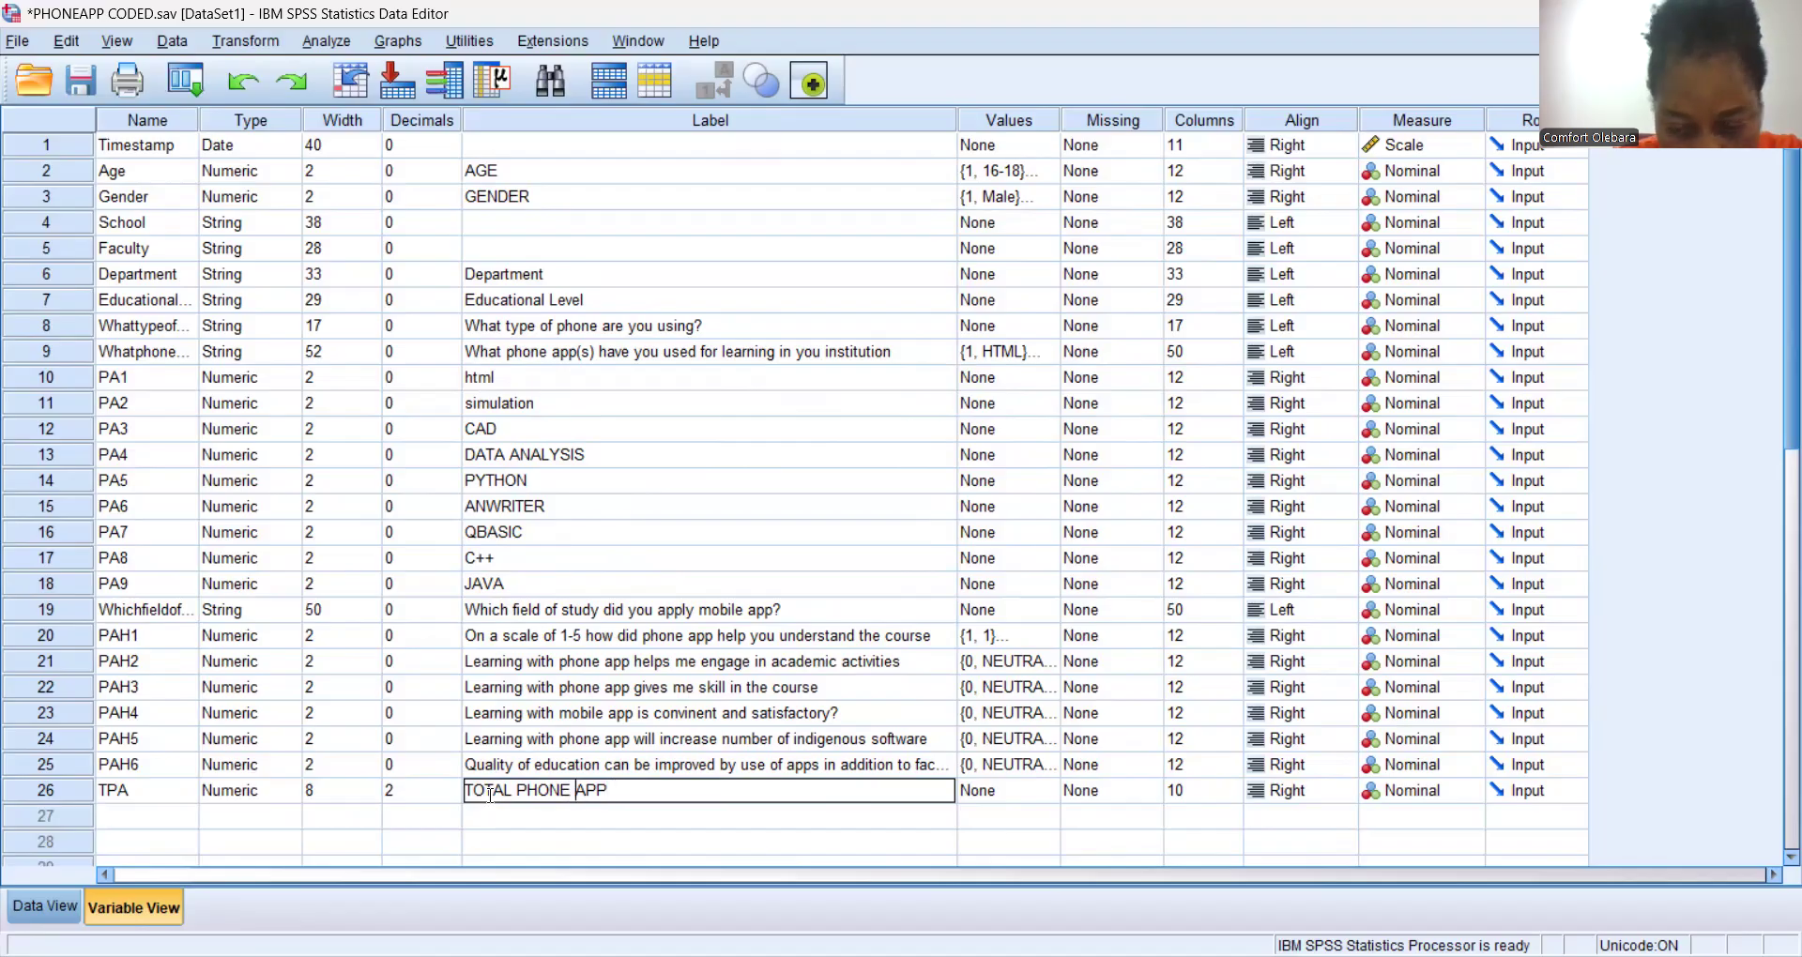
Expand the TPA variable's label to TOTAL LEARNING PHONE APPS USED IN INSTITUTION and commit it.
key(Left)
key(Left)
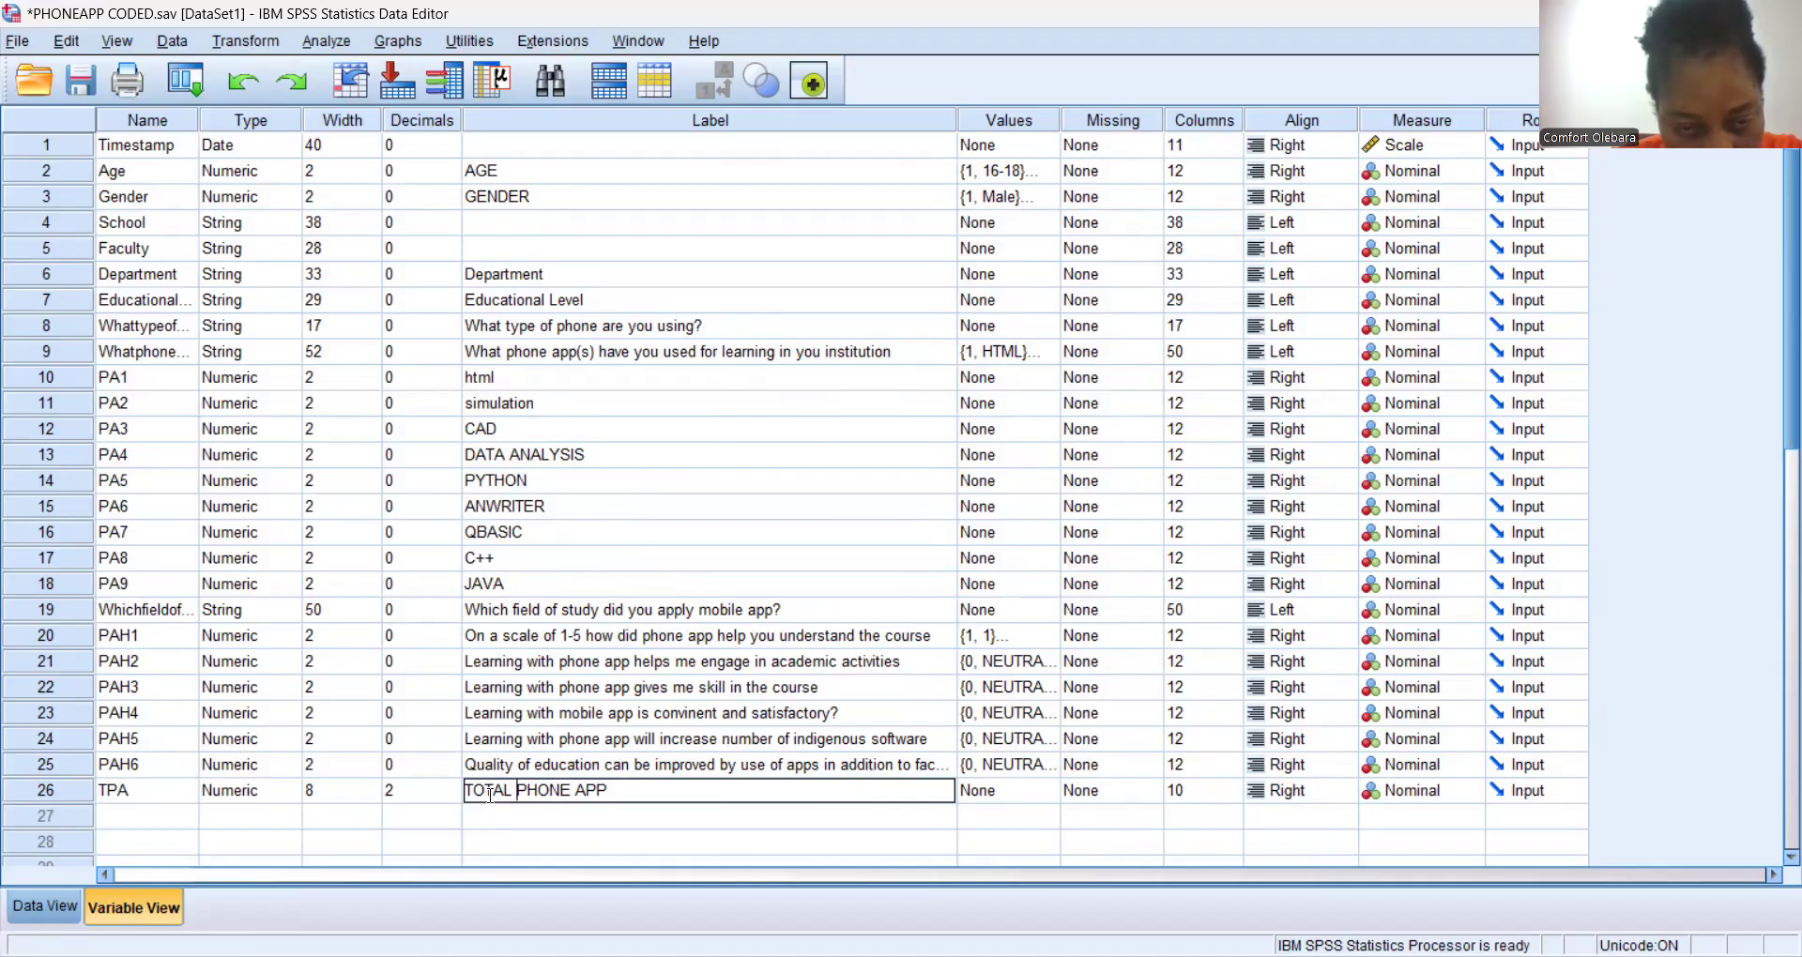
text(LEARNING)
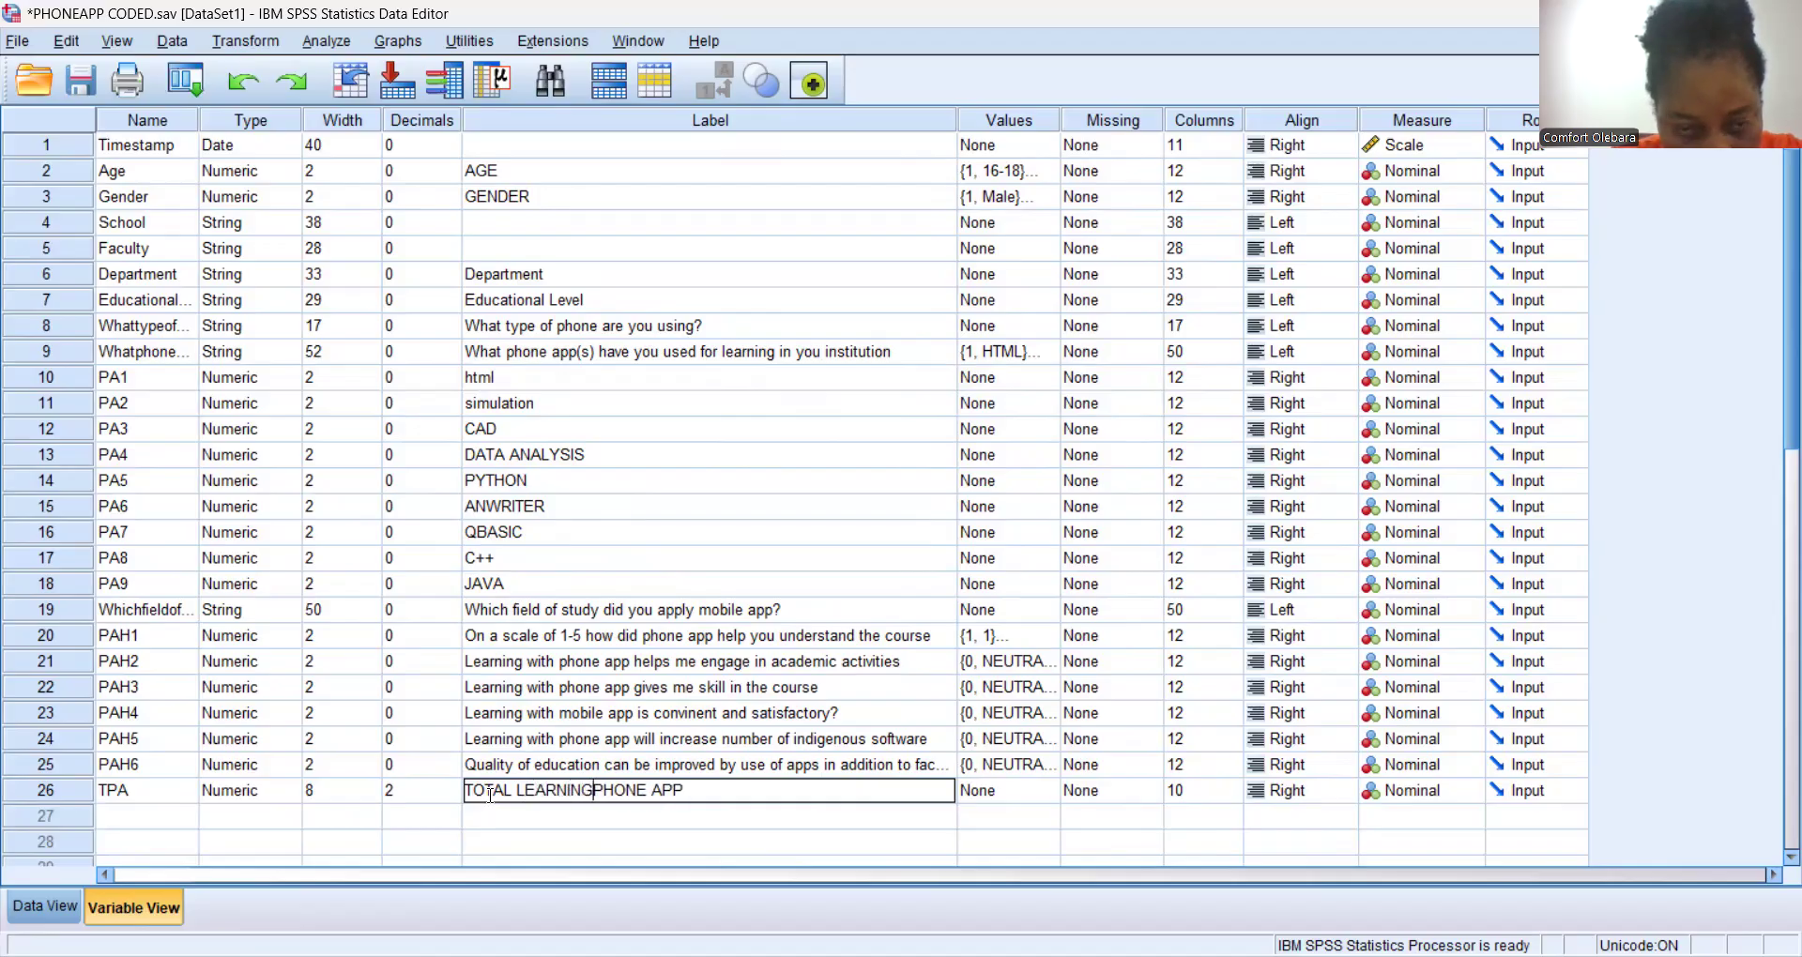
key(End)
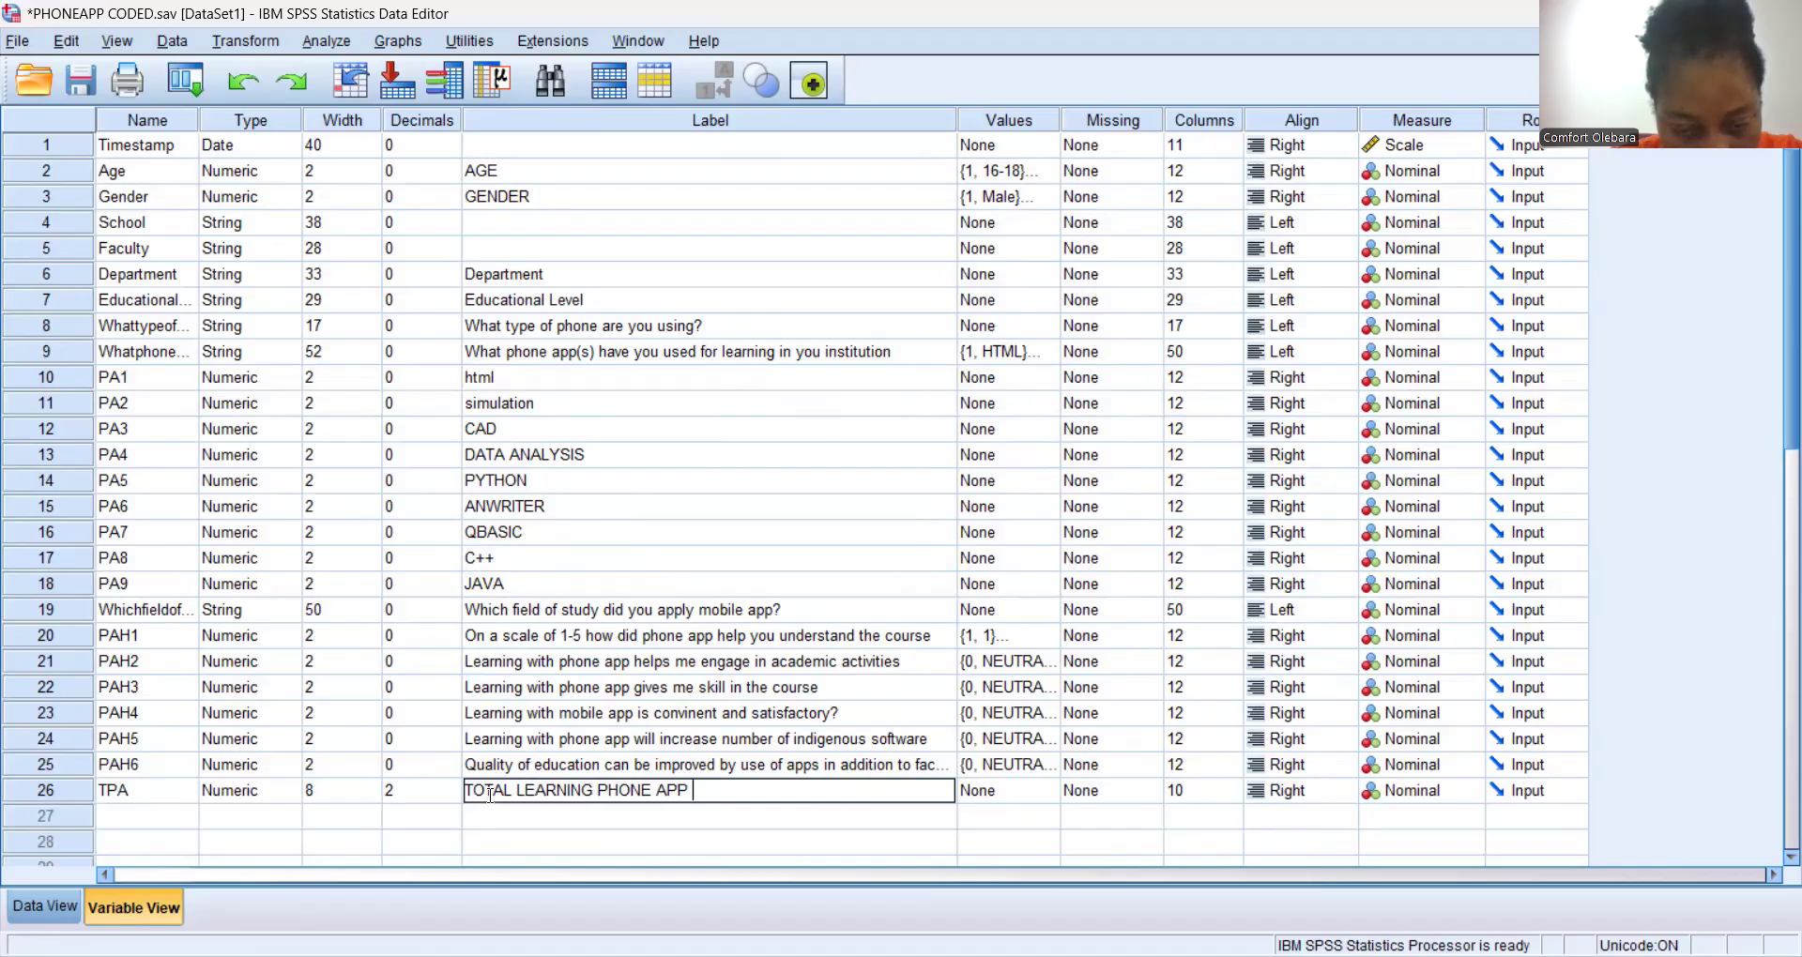
key(BackSpace)
text(S USED)
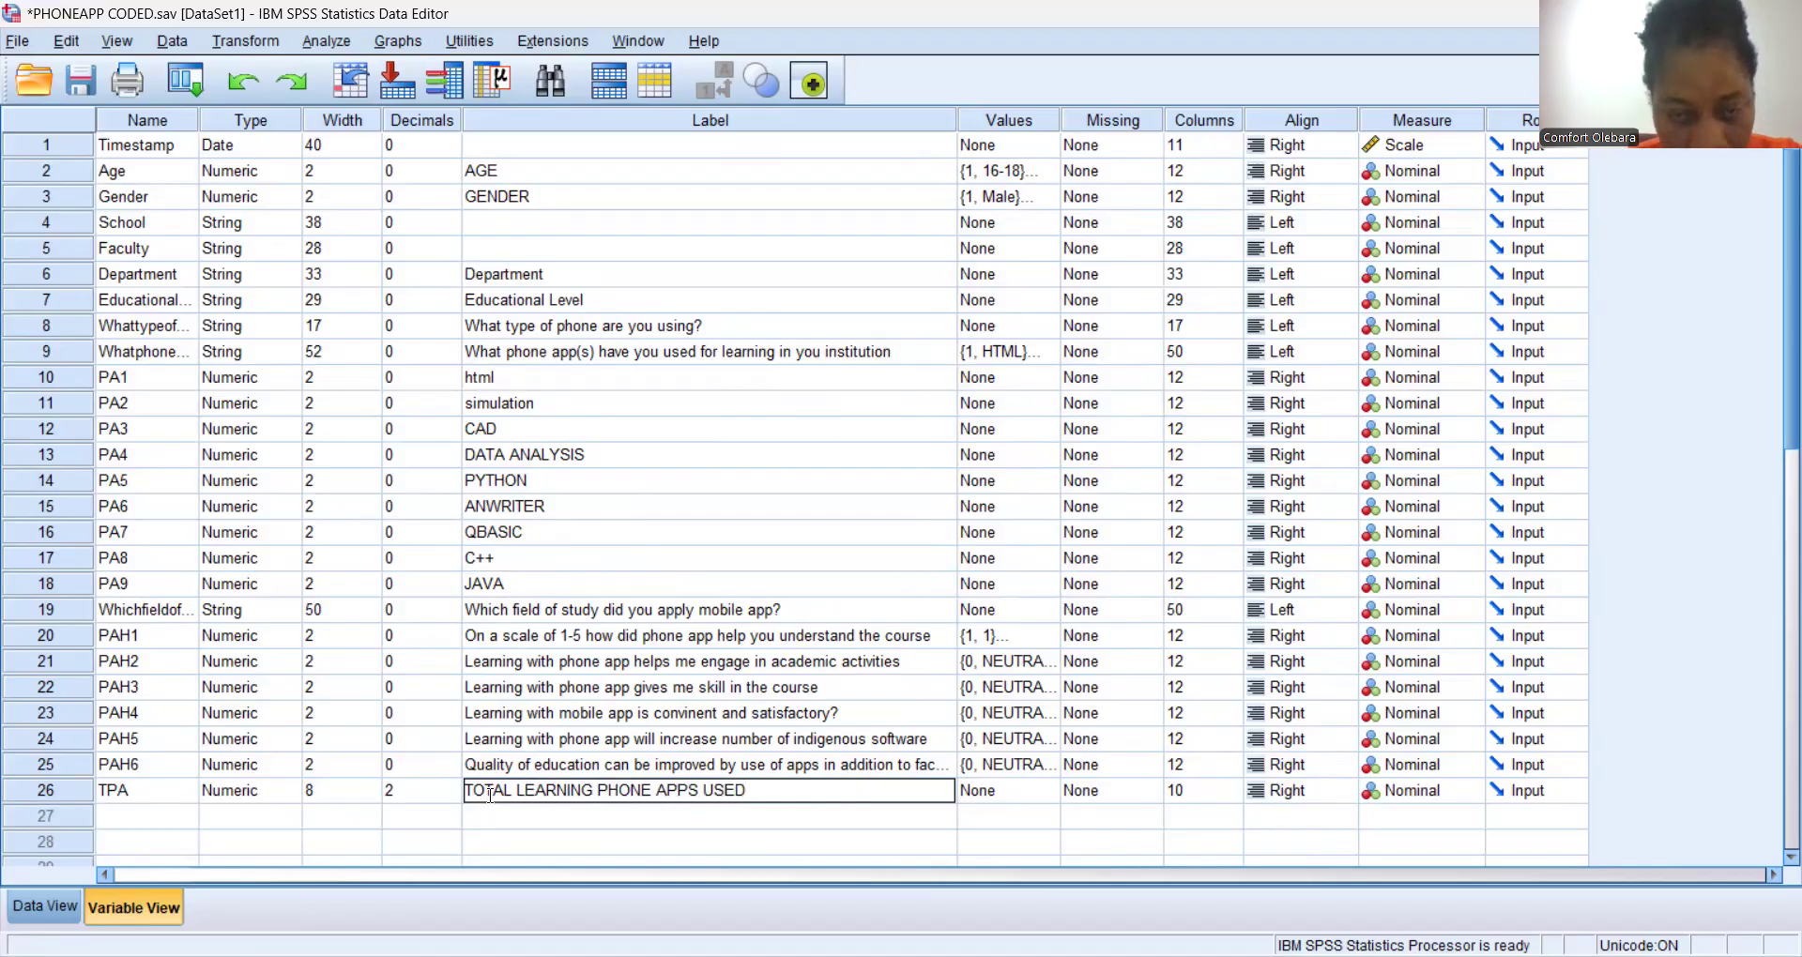
text( IN IND)
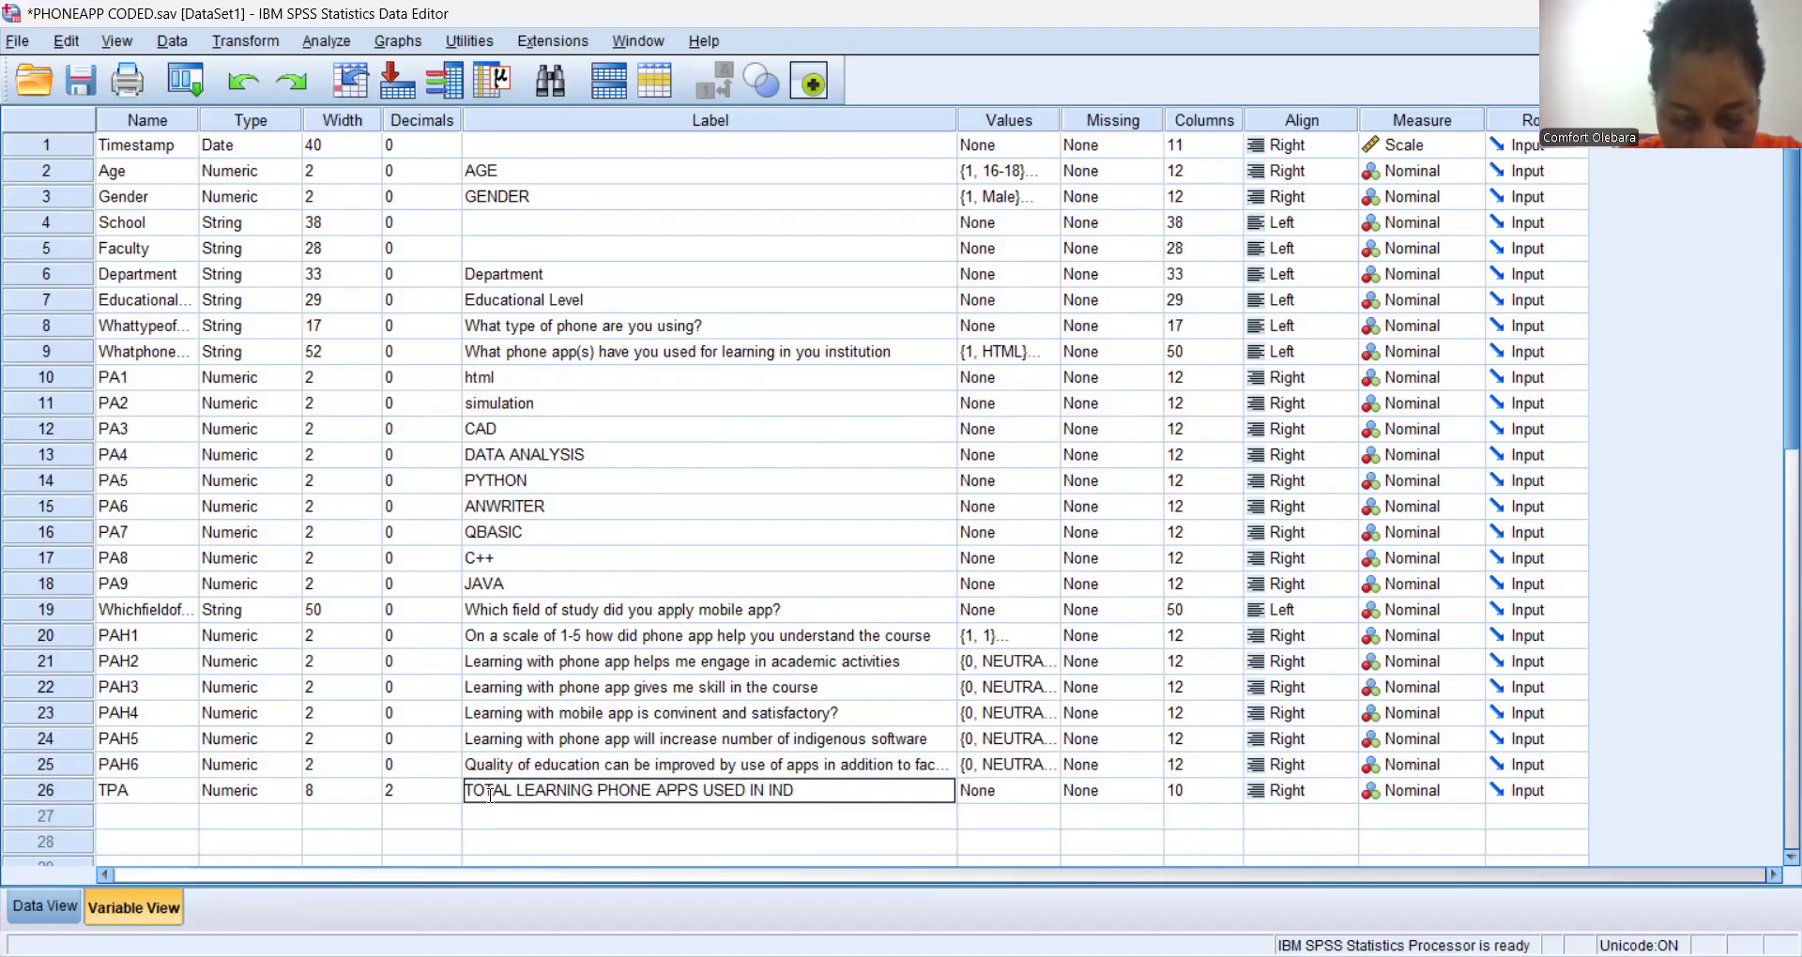
key(BackSpace)
text(STITUI)
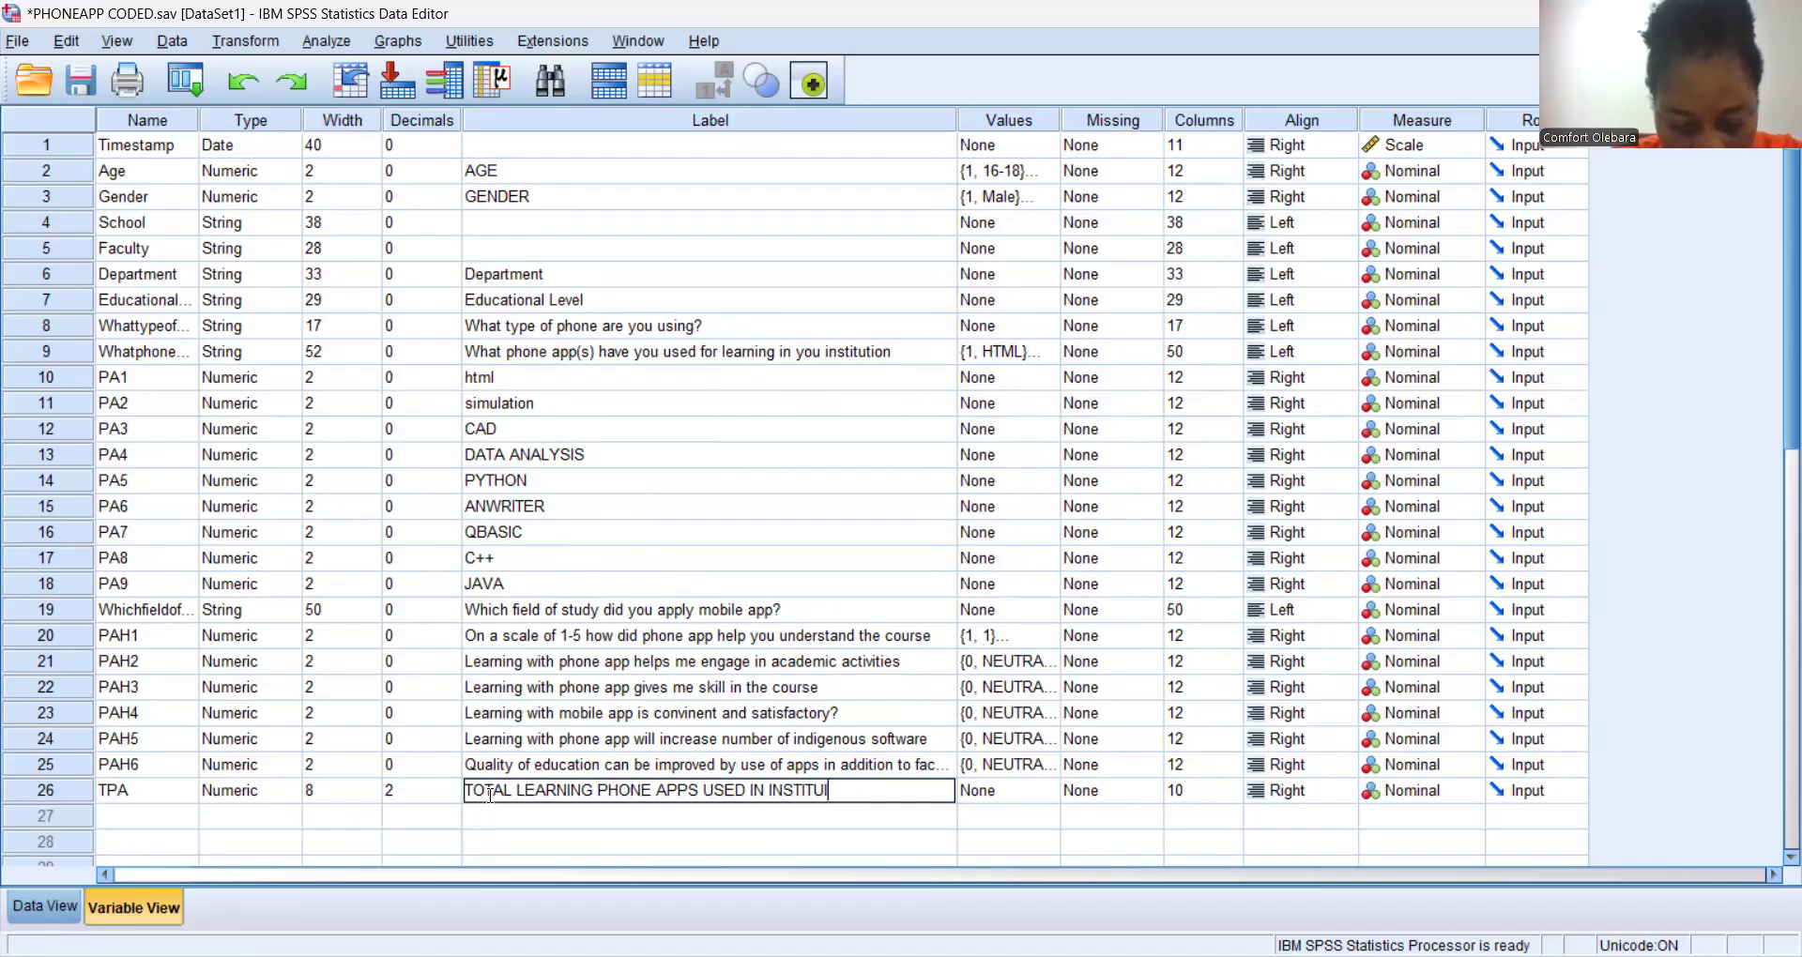
key(BackSpace)
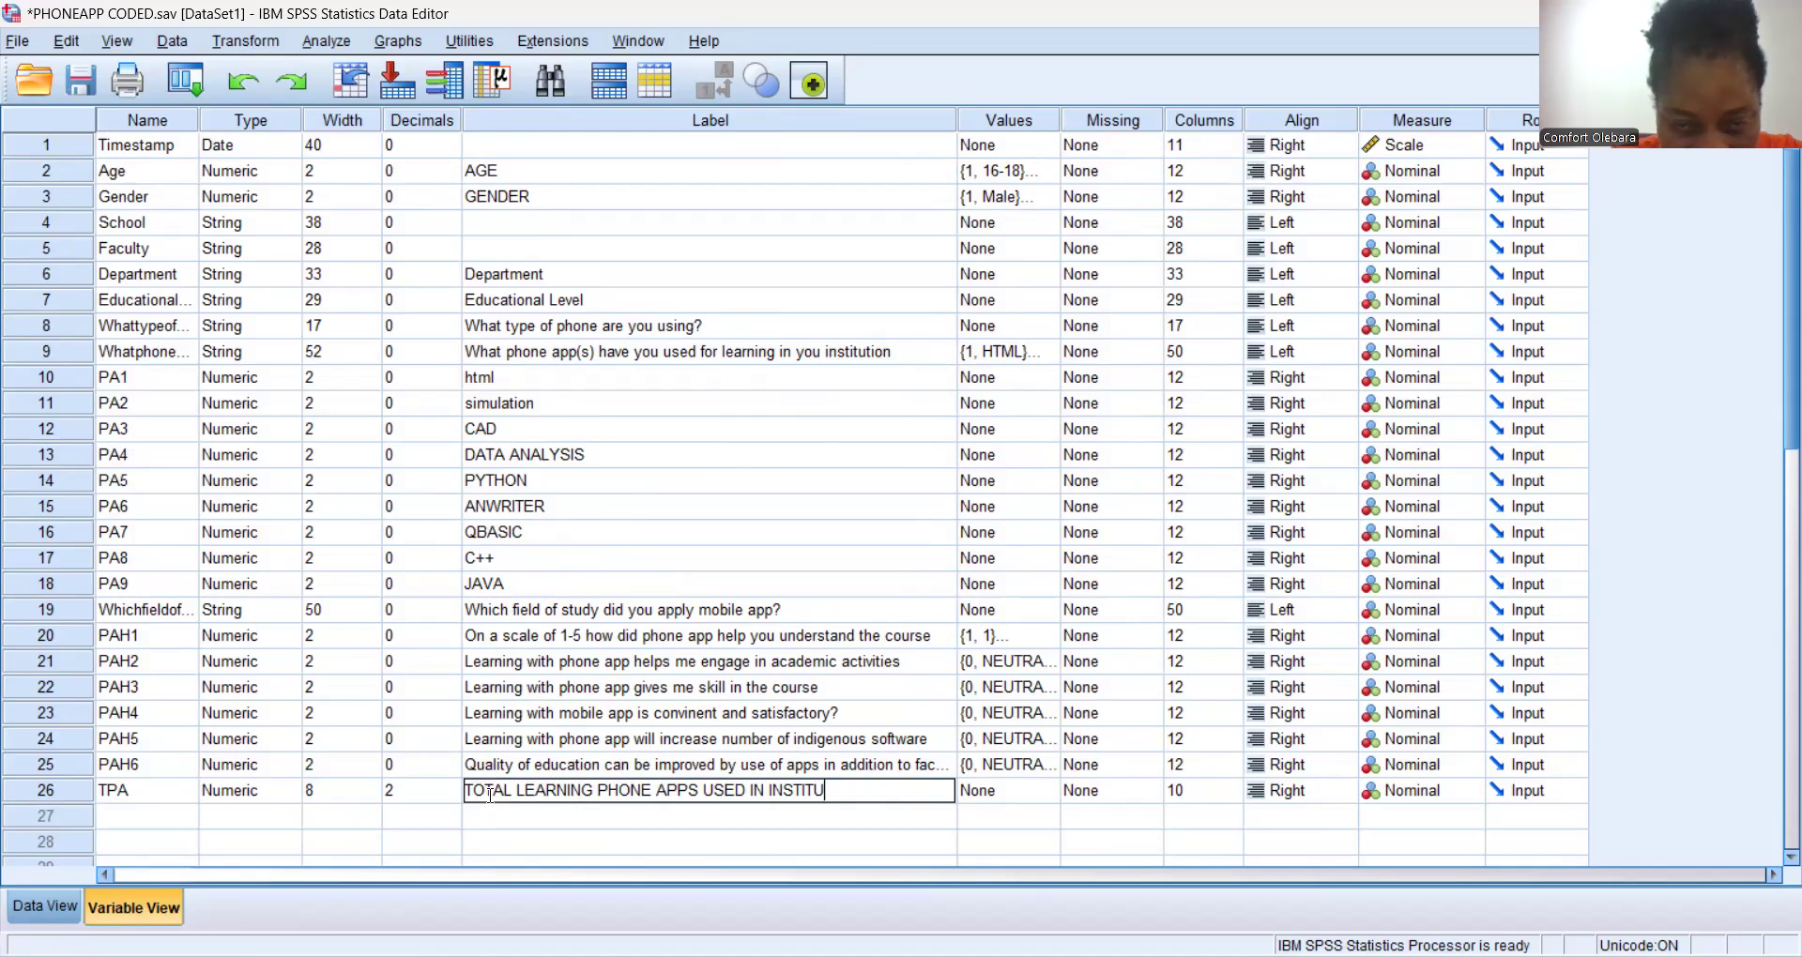
text(TION)
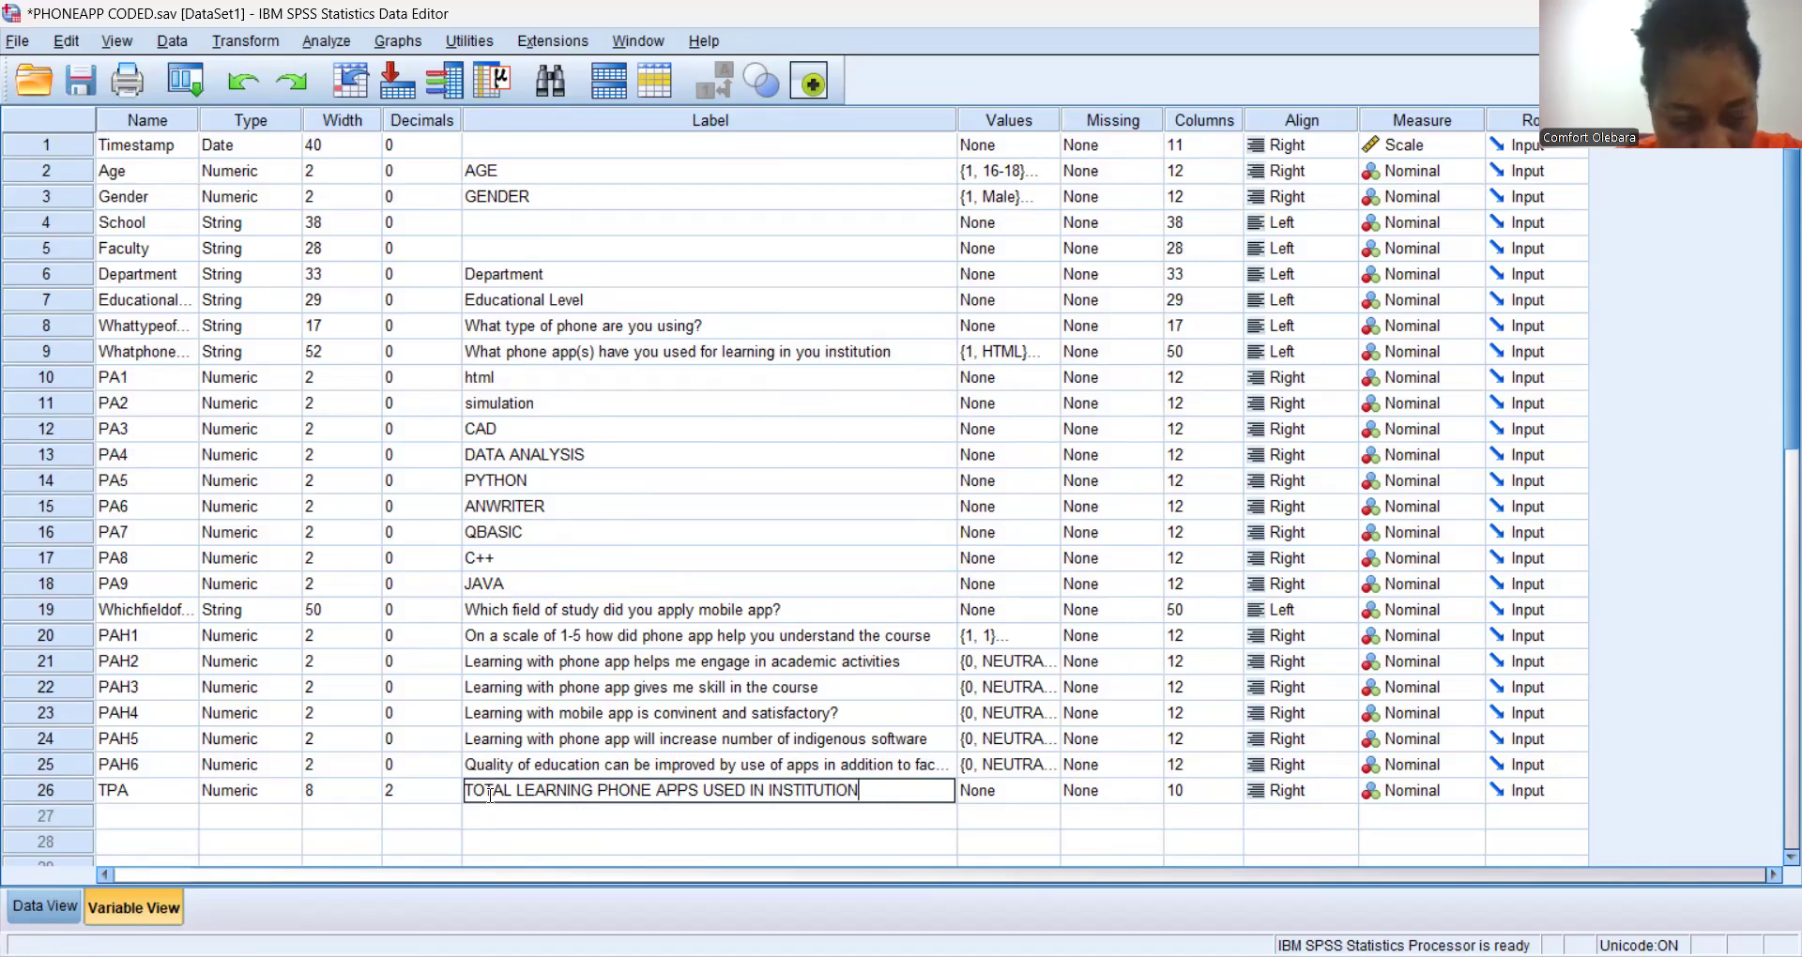
click(497, 748)
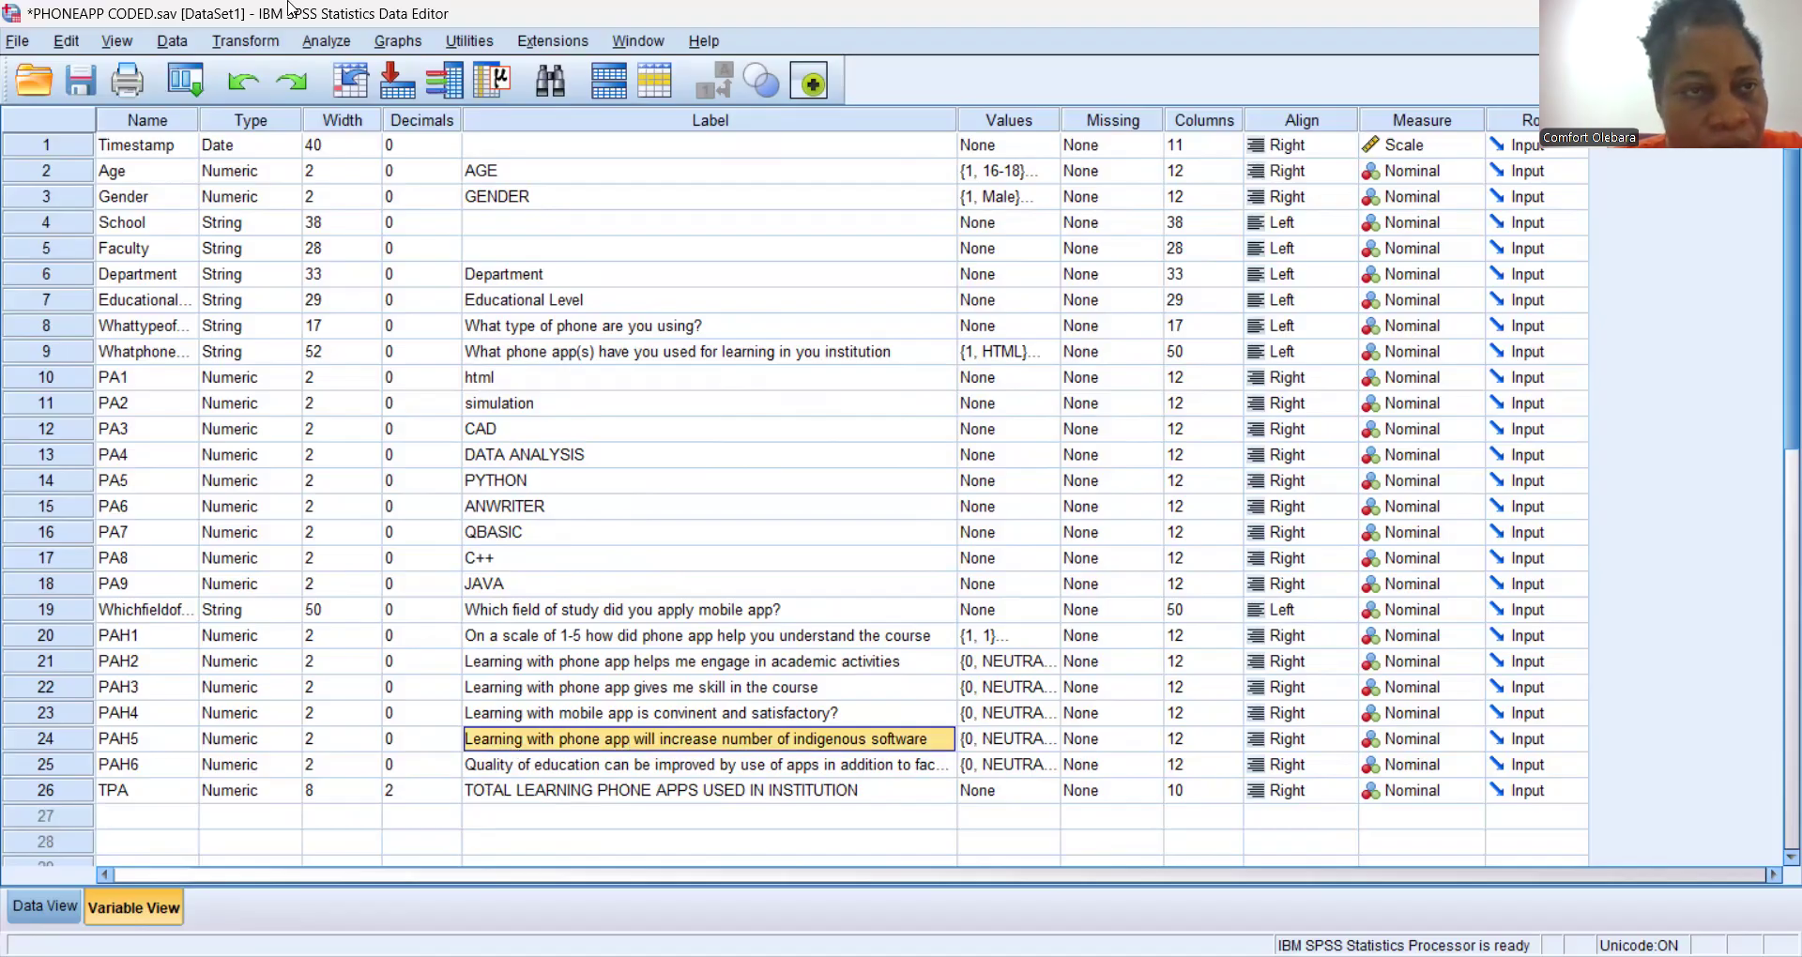
Open Compute Variable and replace the target variable name with TPAH.
click(268, 46)
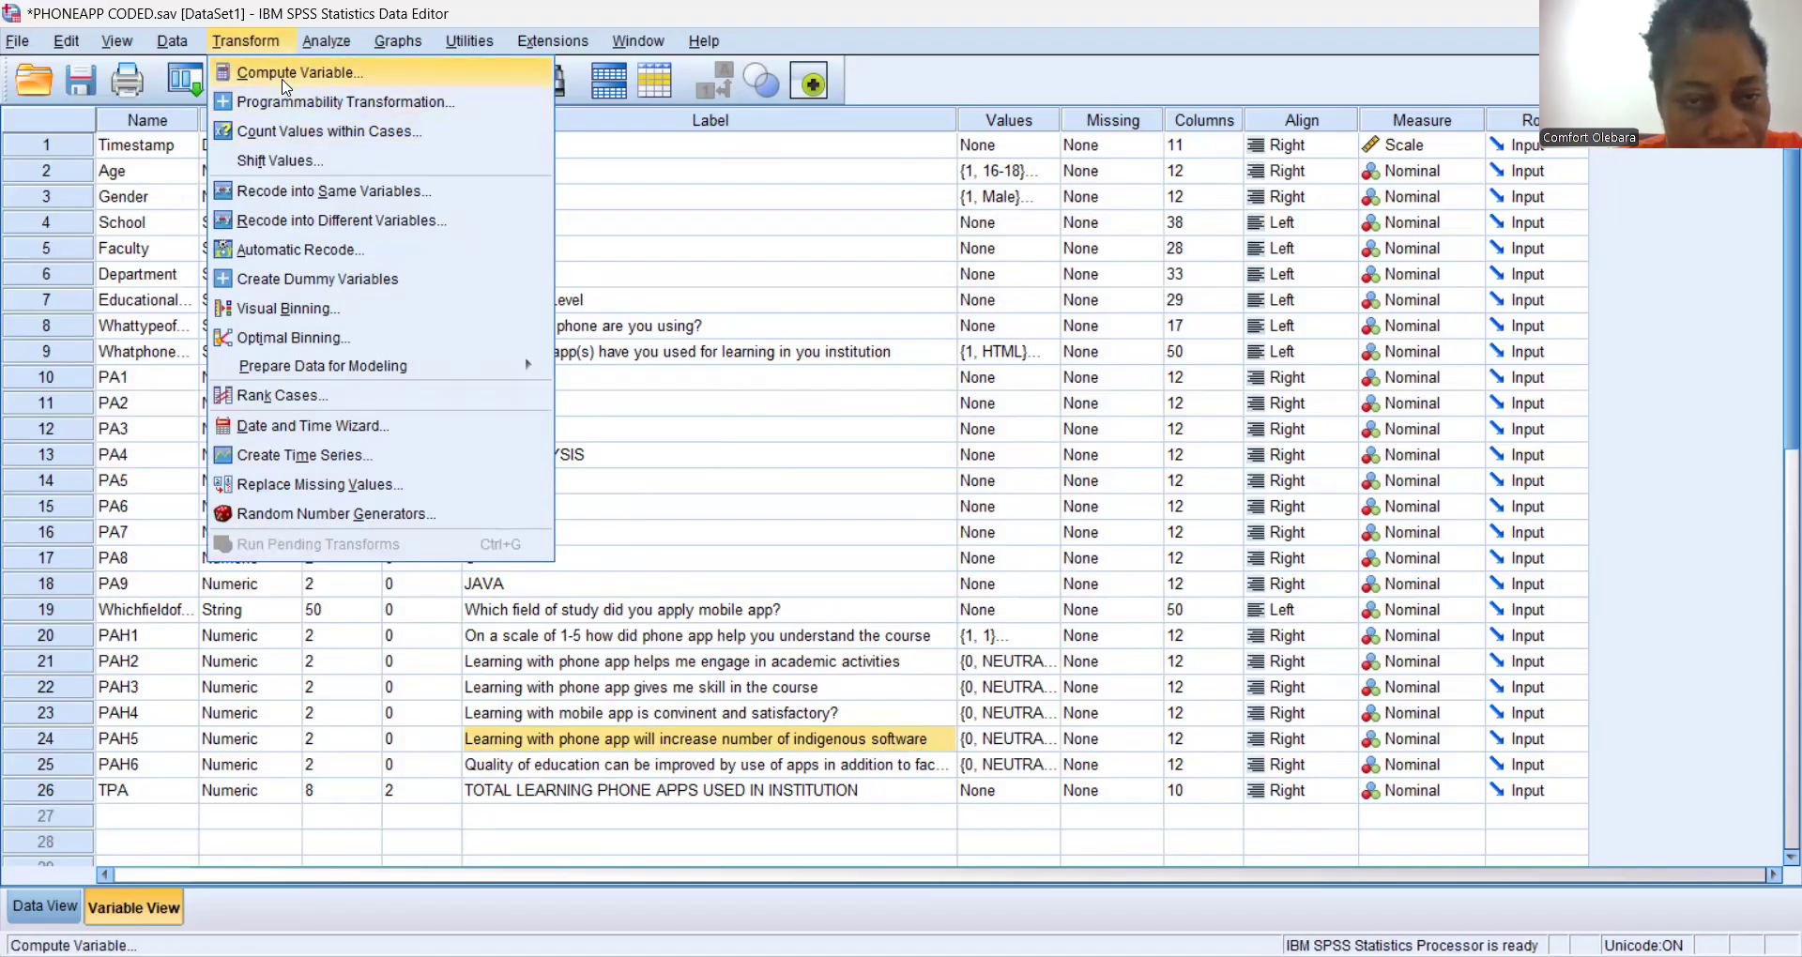
click(286, 73)
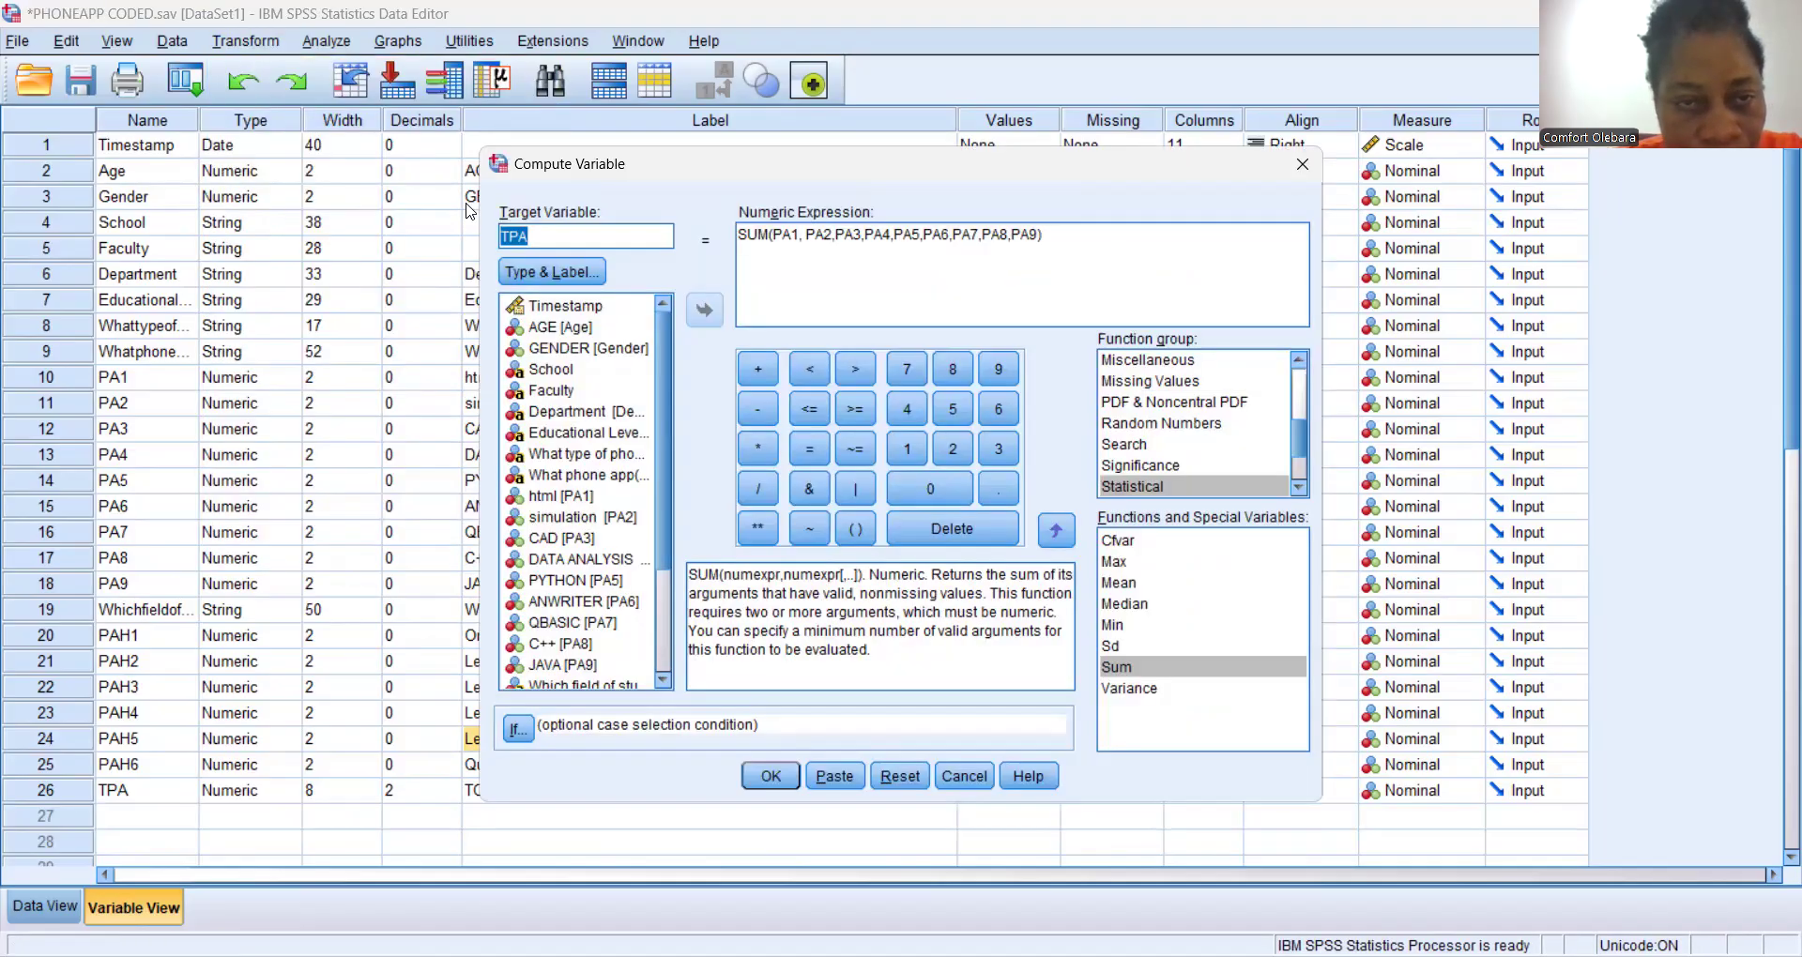
click(544, 237)
key(BackSpace)
key(BackSpace)
key(BackSpace)
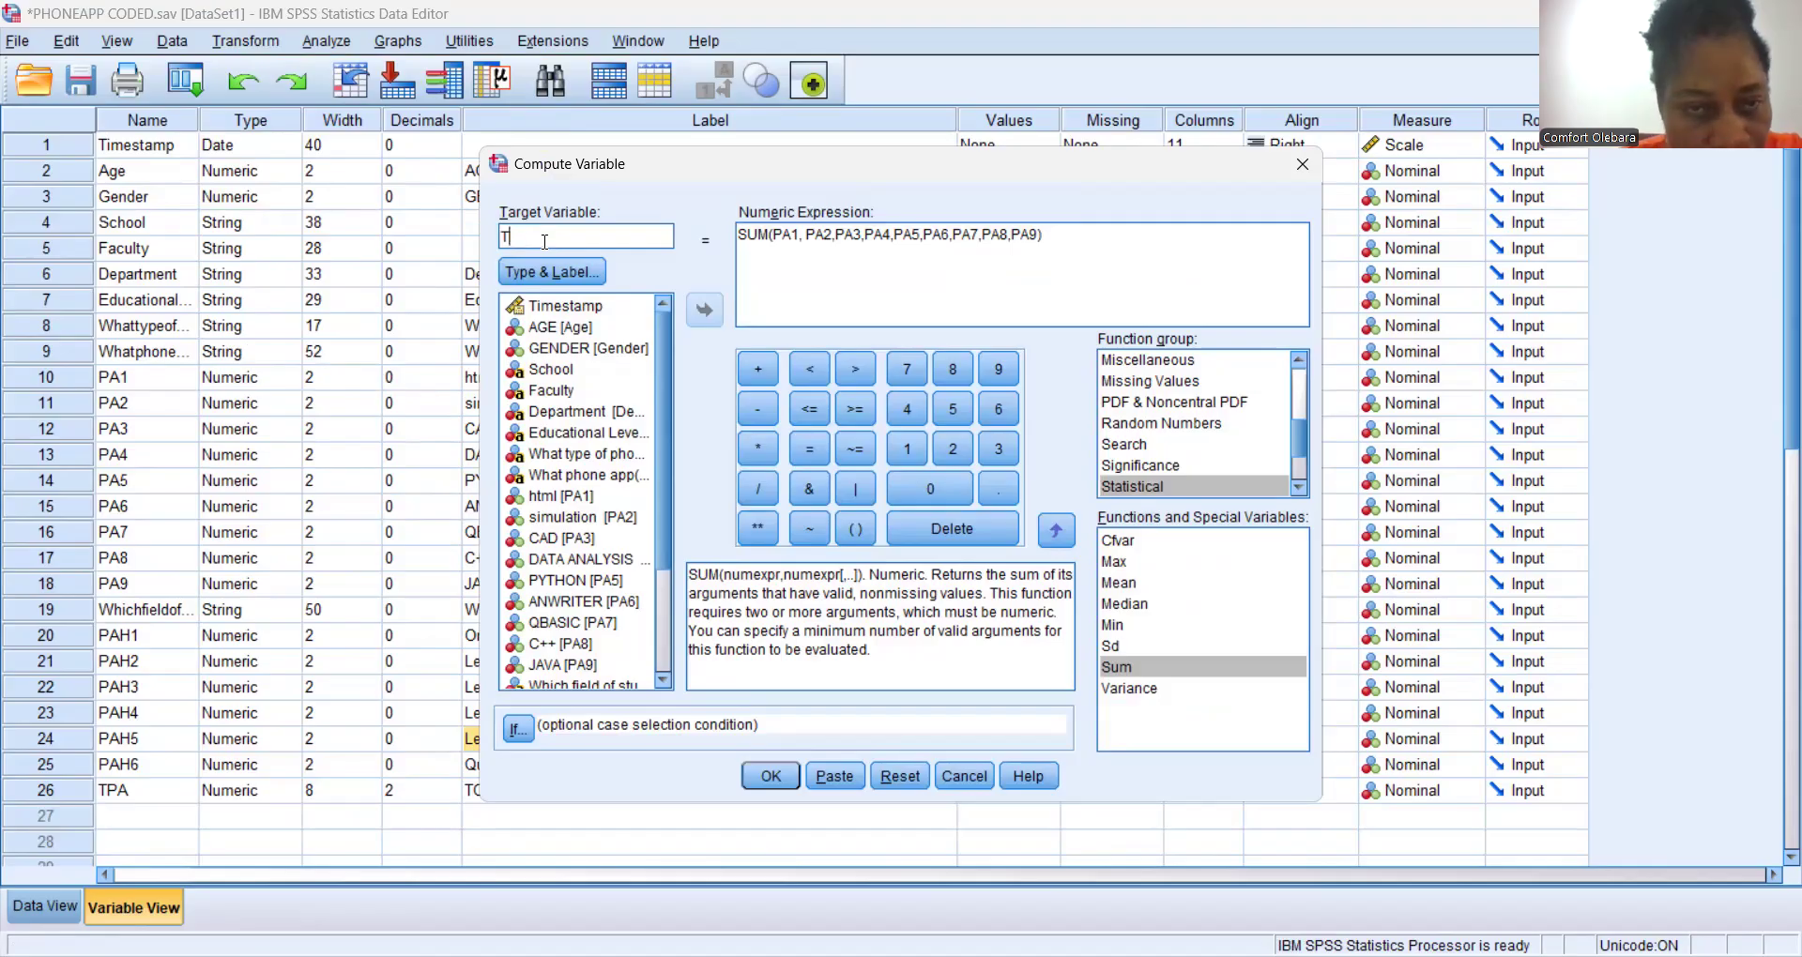
text(T)
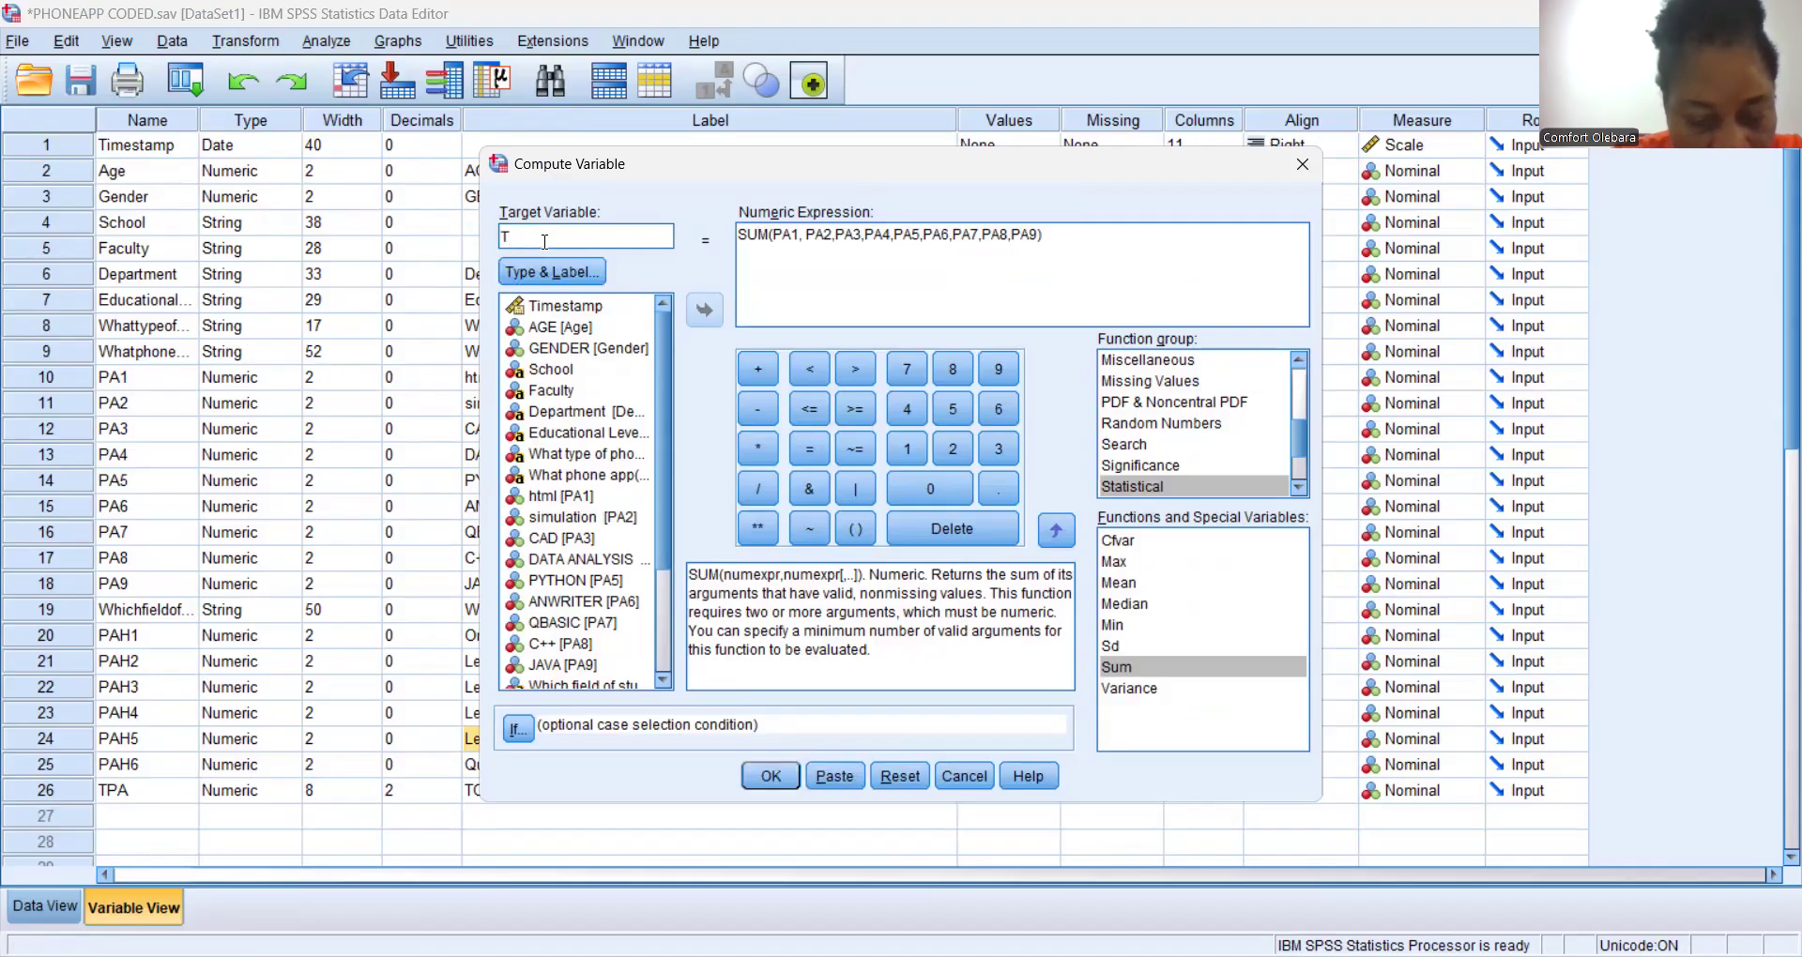
text(AH)
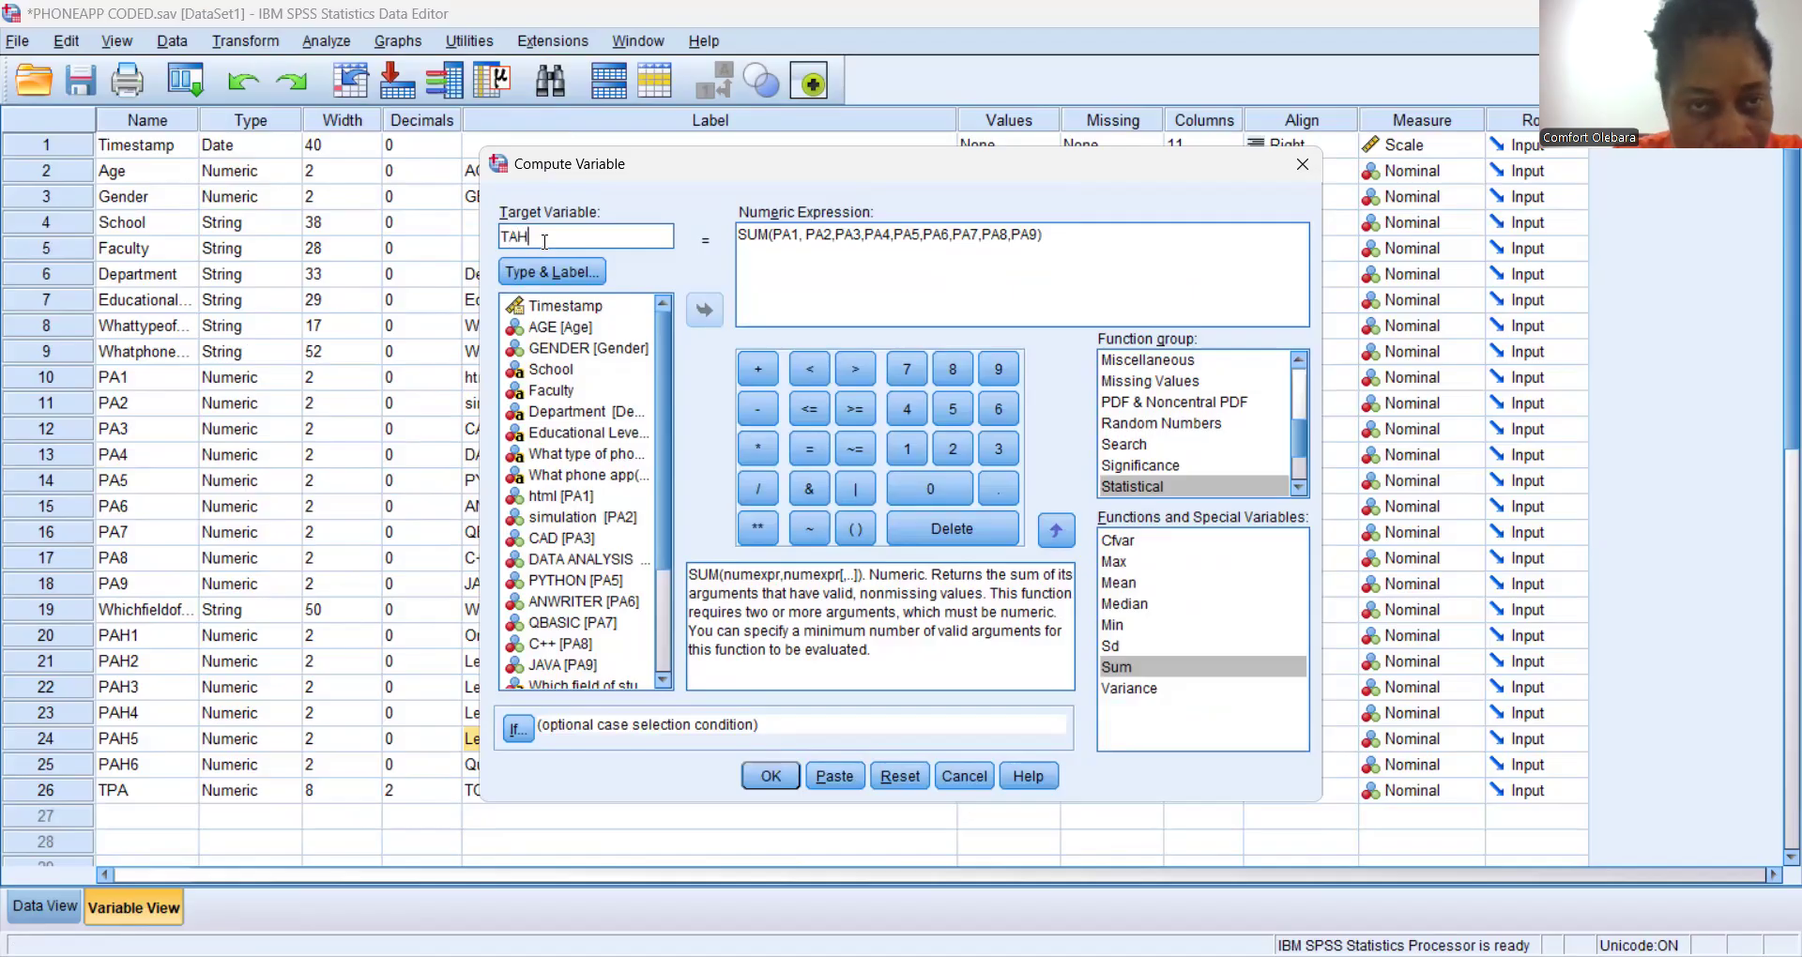
key(BackSpace)
key(BackSpace)
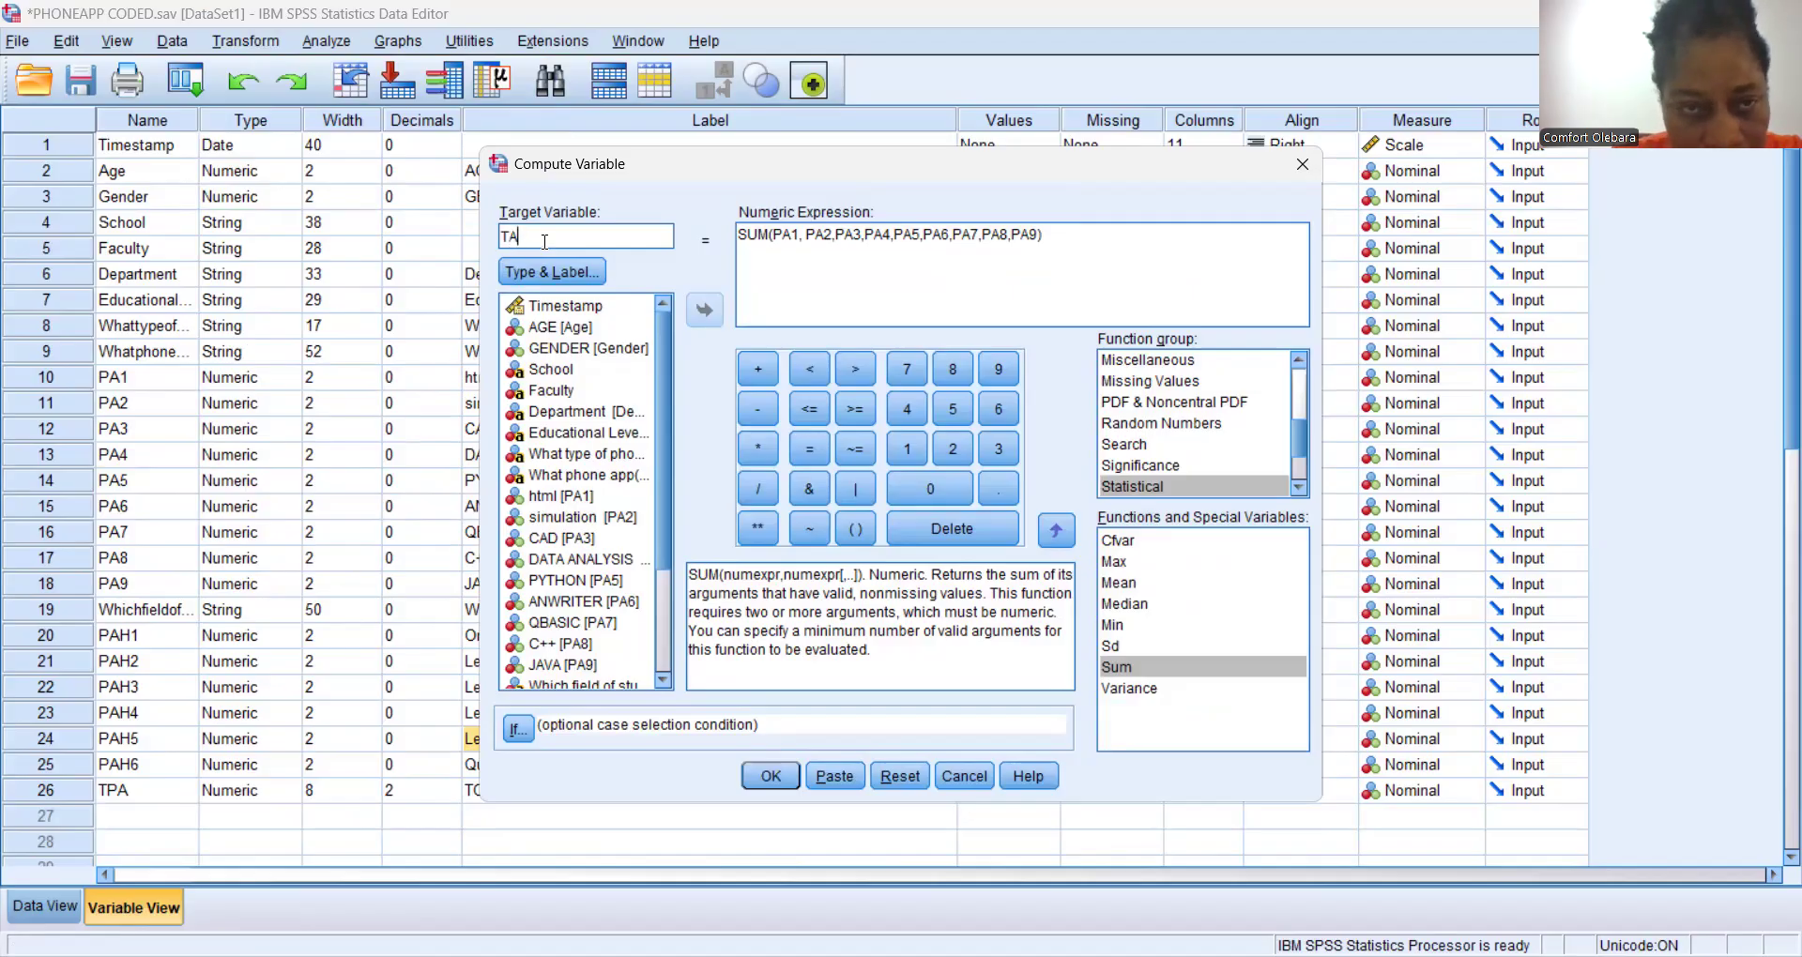
text(PAH)
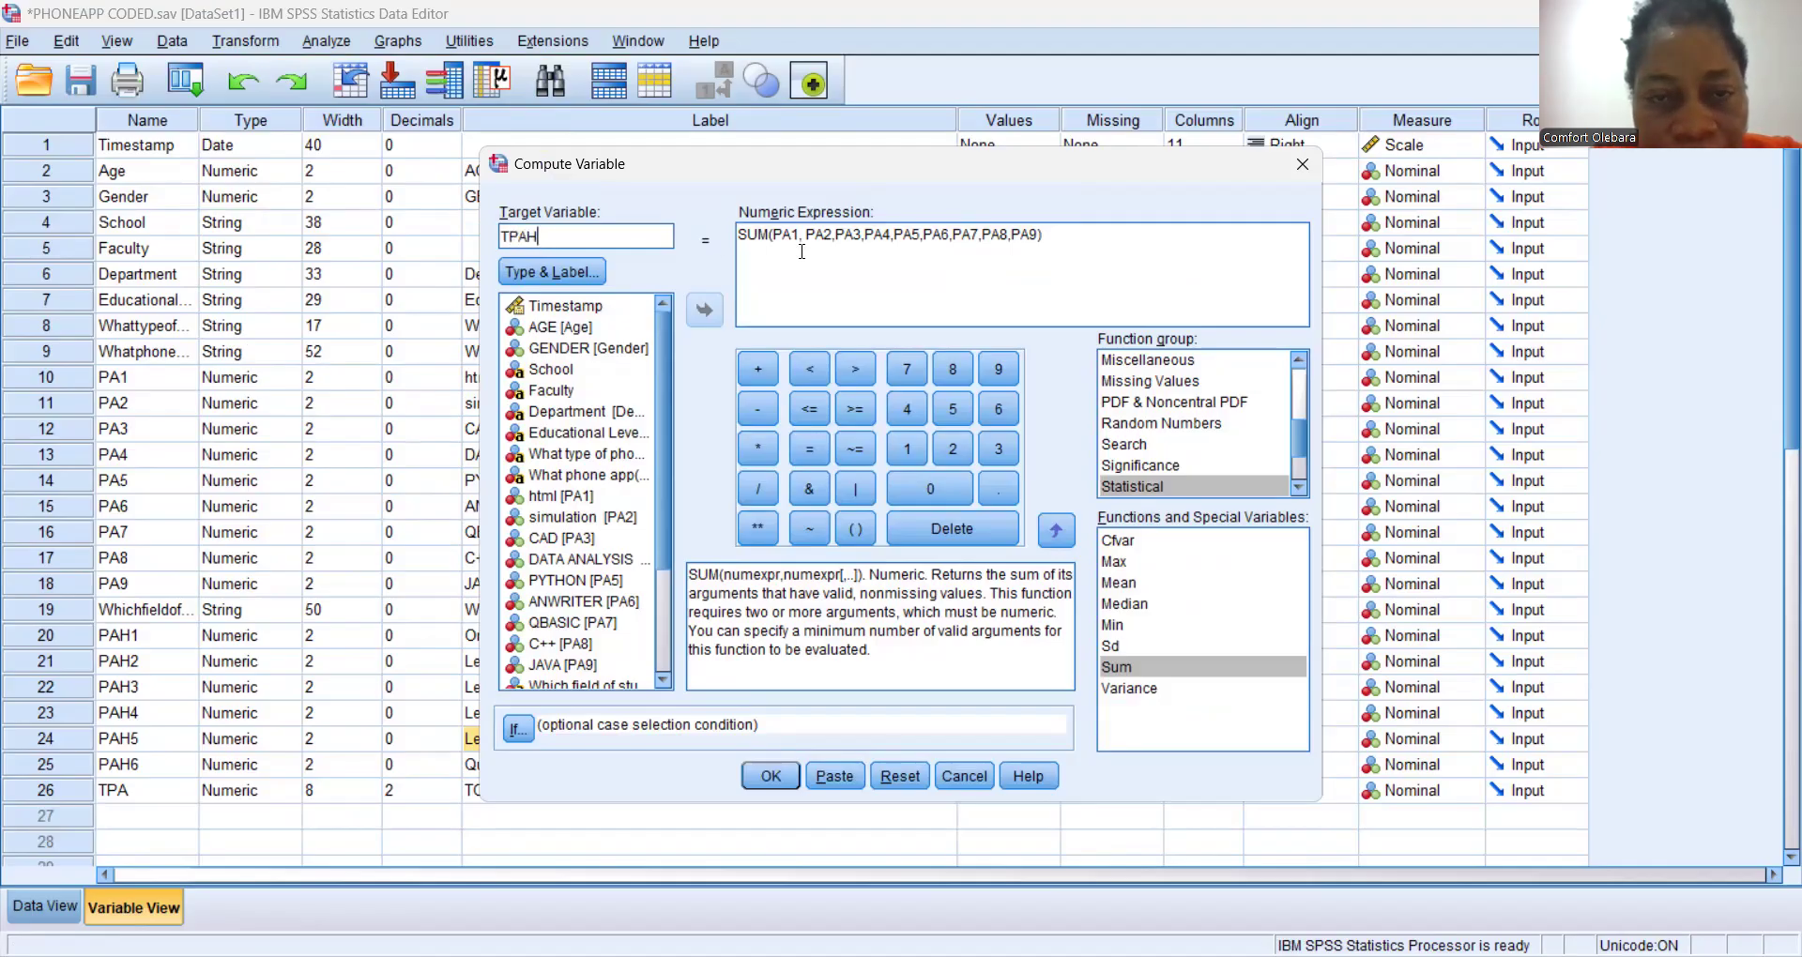
Shorten the SUM expression by removing the PA7, PA8 and PA9 arguments and the digit of the PA6 argument.
click(1037, 233)
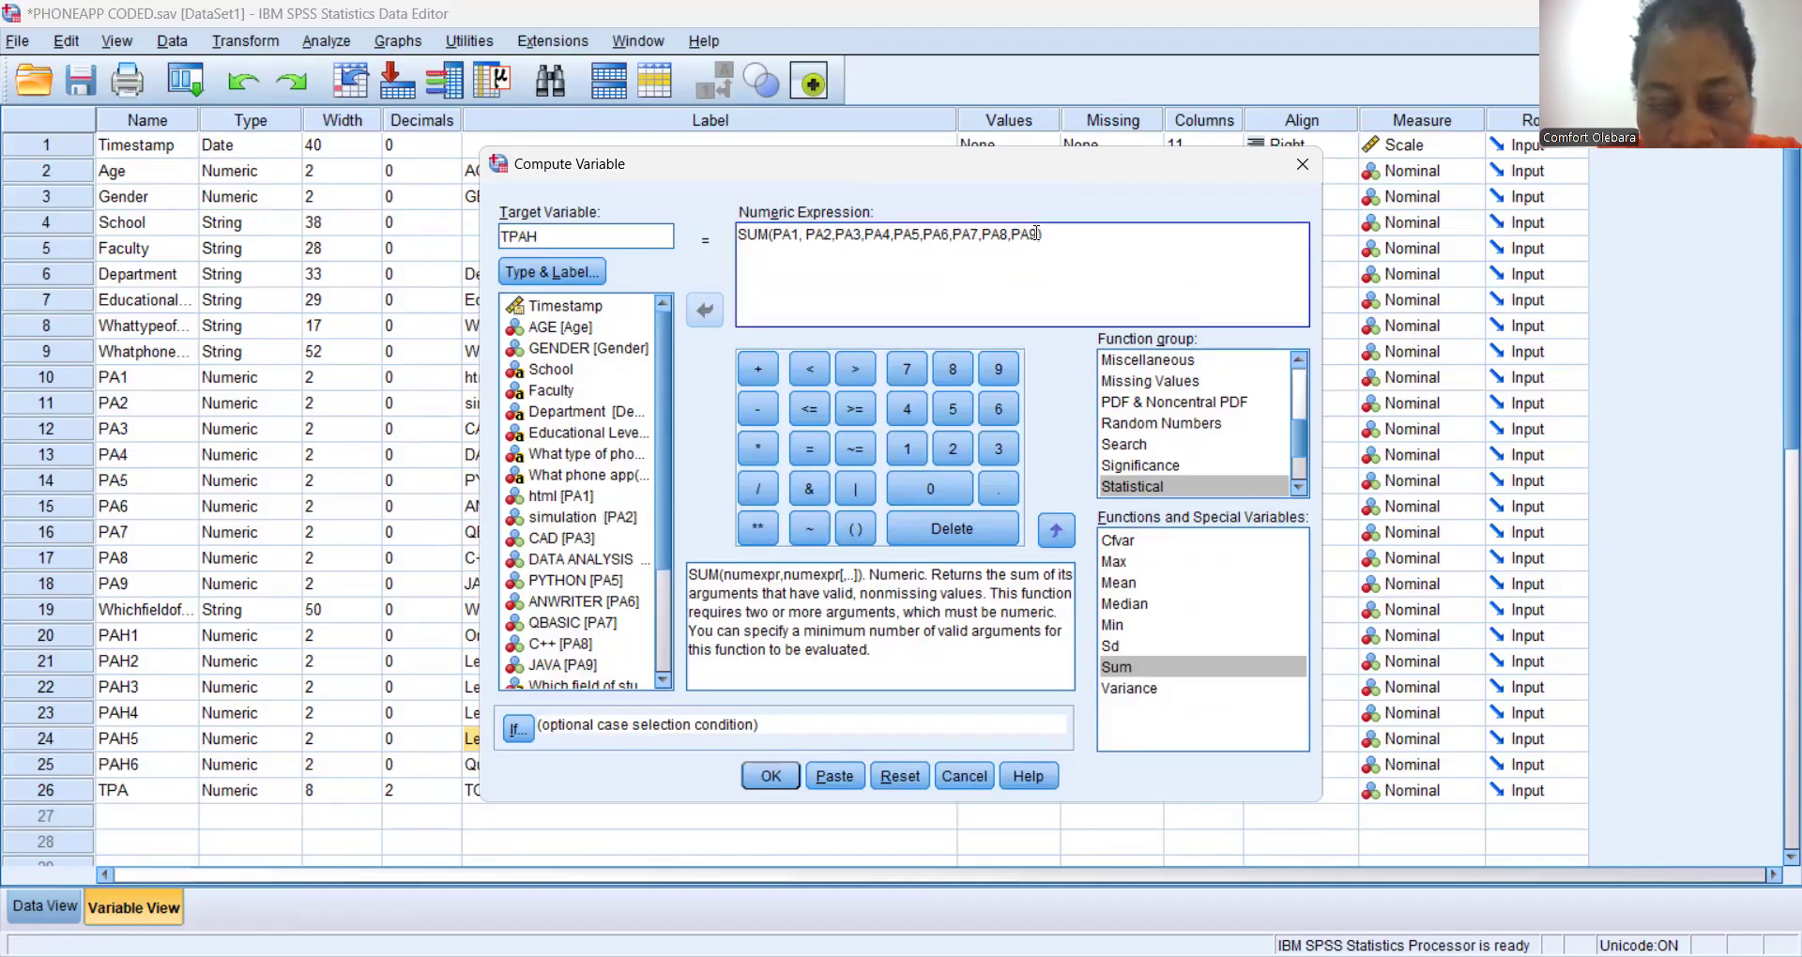
key(BackSpace)
key(BackSpace)
key(BackSpace)
key(BackSpace)
key(BackSpace)
key(BackSpace)
key(BackSpace)
key(BackSpace)
key(BackSpace)
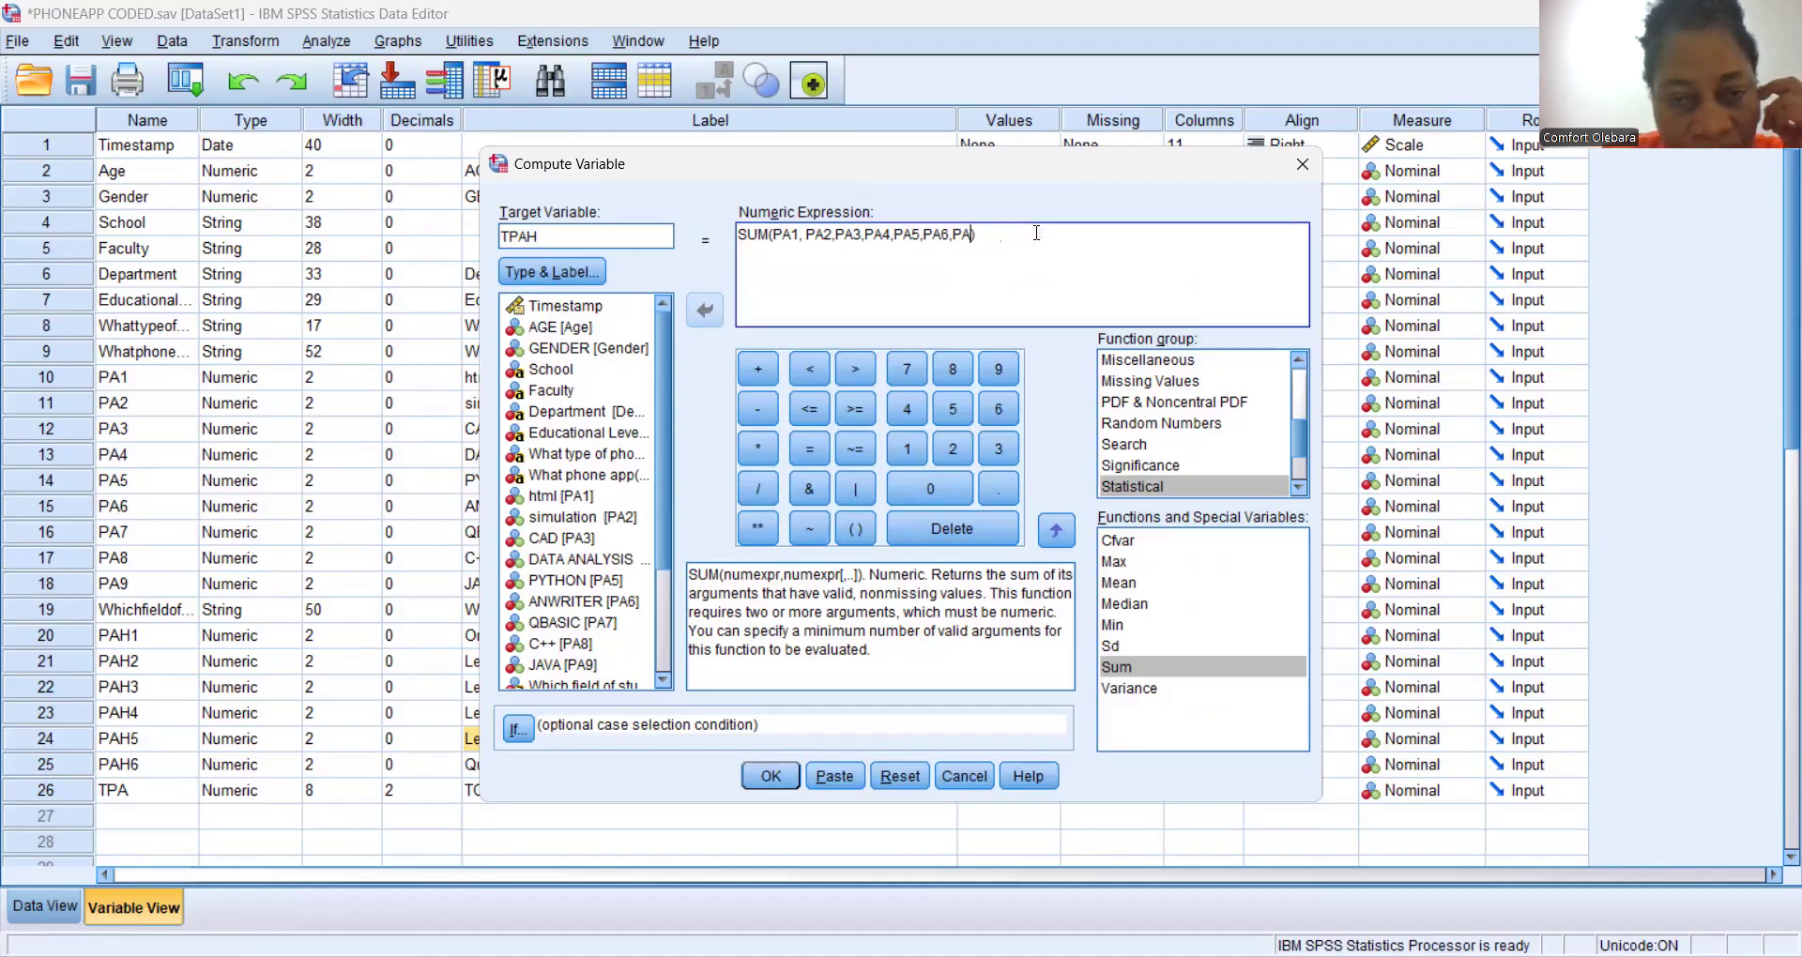
key(BackSpace)
key(BackSpace)
key(BackSpace)
key(BackSpace)
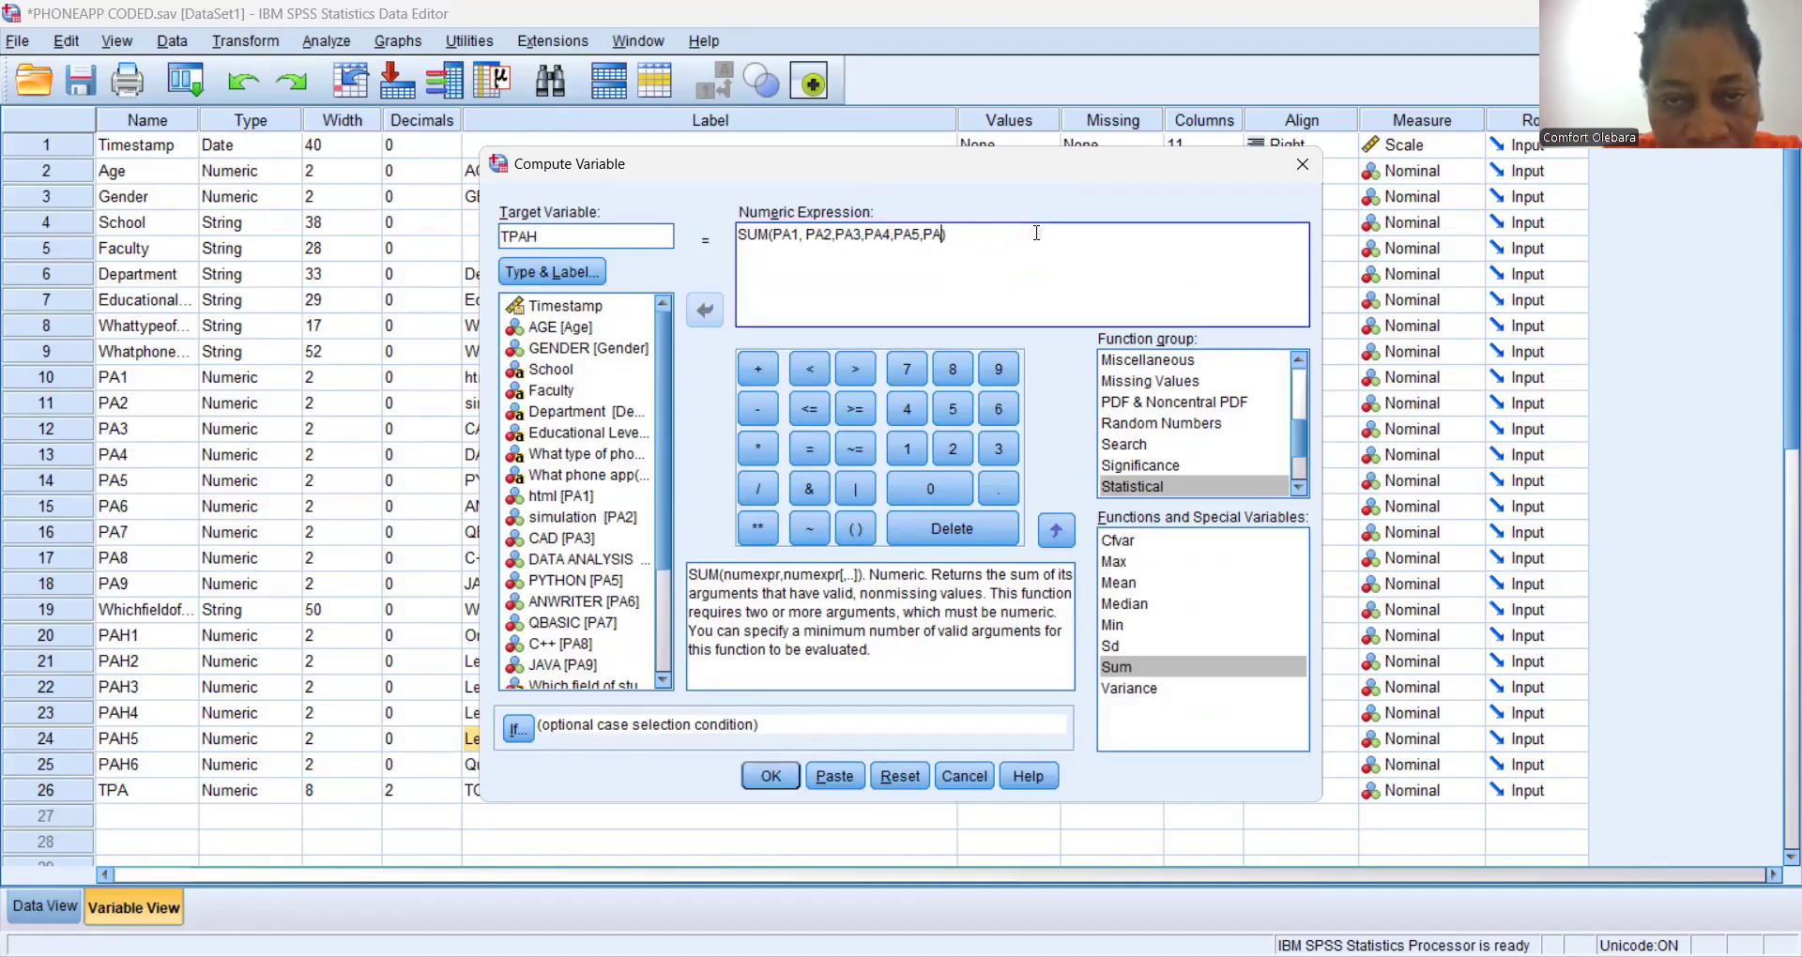
Change the SUM arguments to PAH1, PAH2, PAH3, PAH4, PAH5 and PAH6, and compute the TPAH variable.
click(797, 235)
text(H)
key(Right)
key(Right)
key(Right)
key(Right)
key(Right)
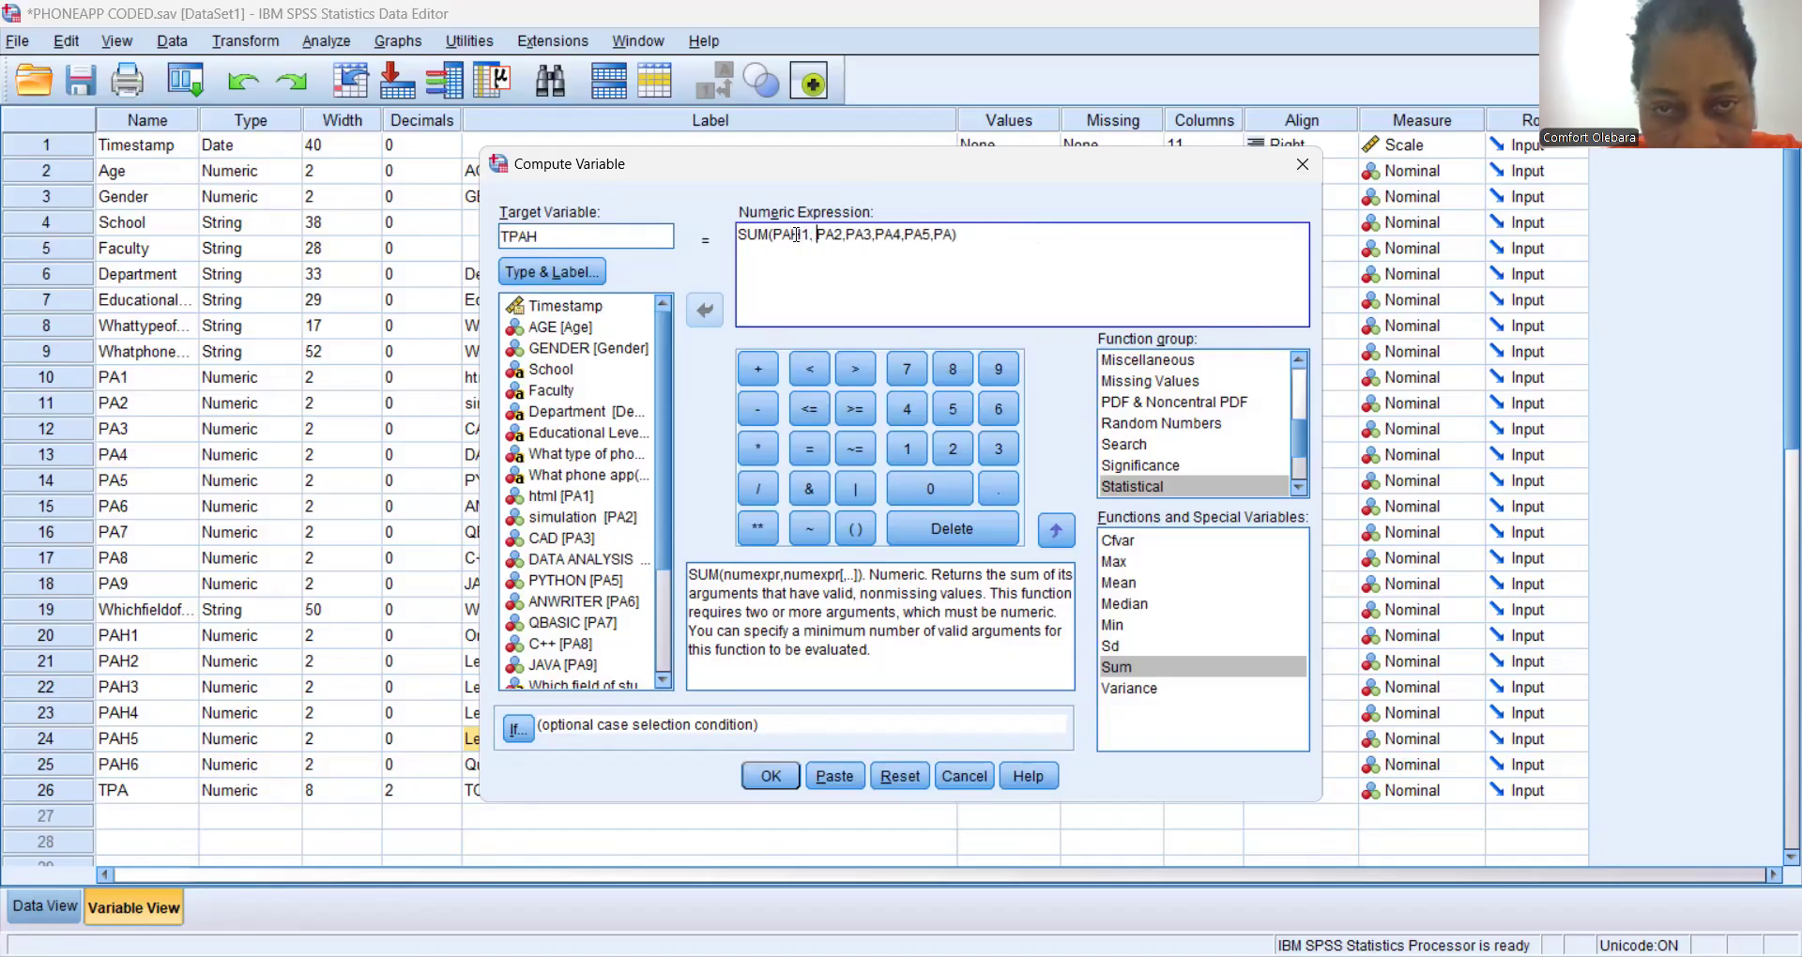
text(H)
key(Right)
text(H)
key(Right)
key(Right)
text(H)
key(Right)
key(Right)
key(Right)
key(Right)
text(H)
key(Right)
key(Right)
key(Right)
key(Right)
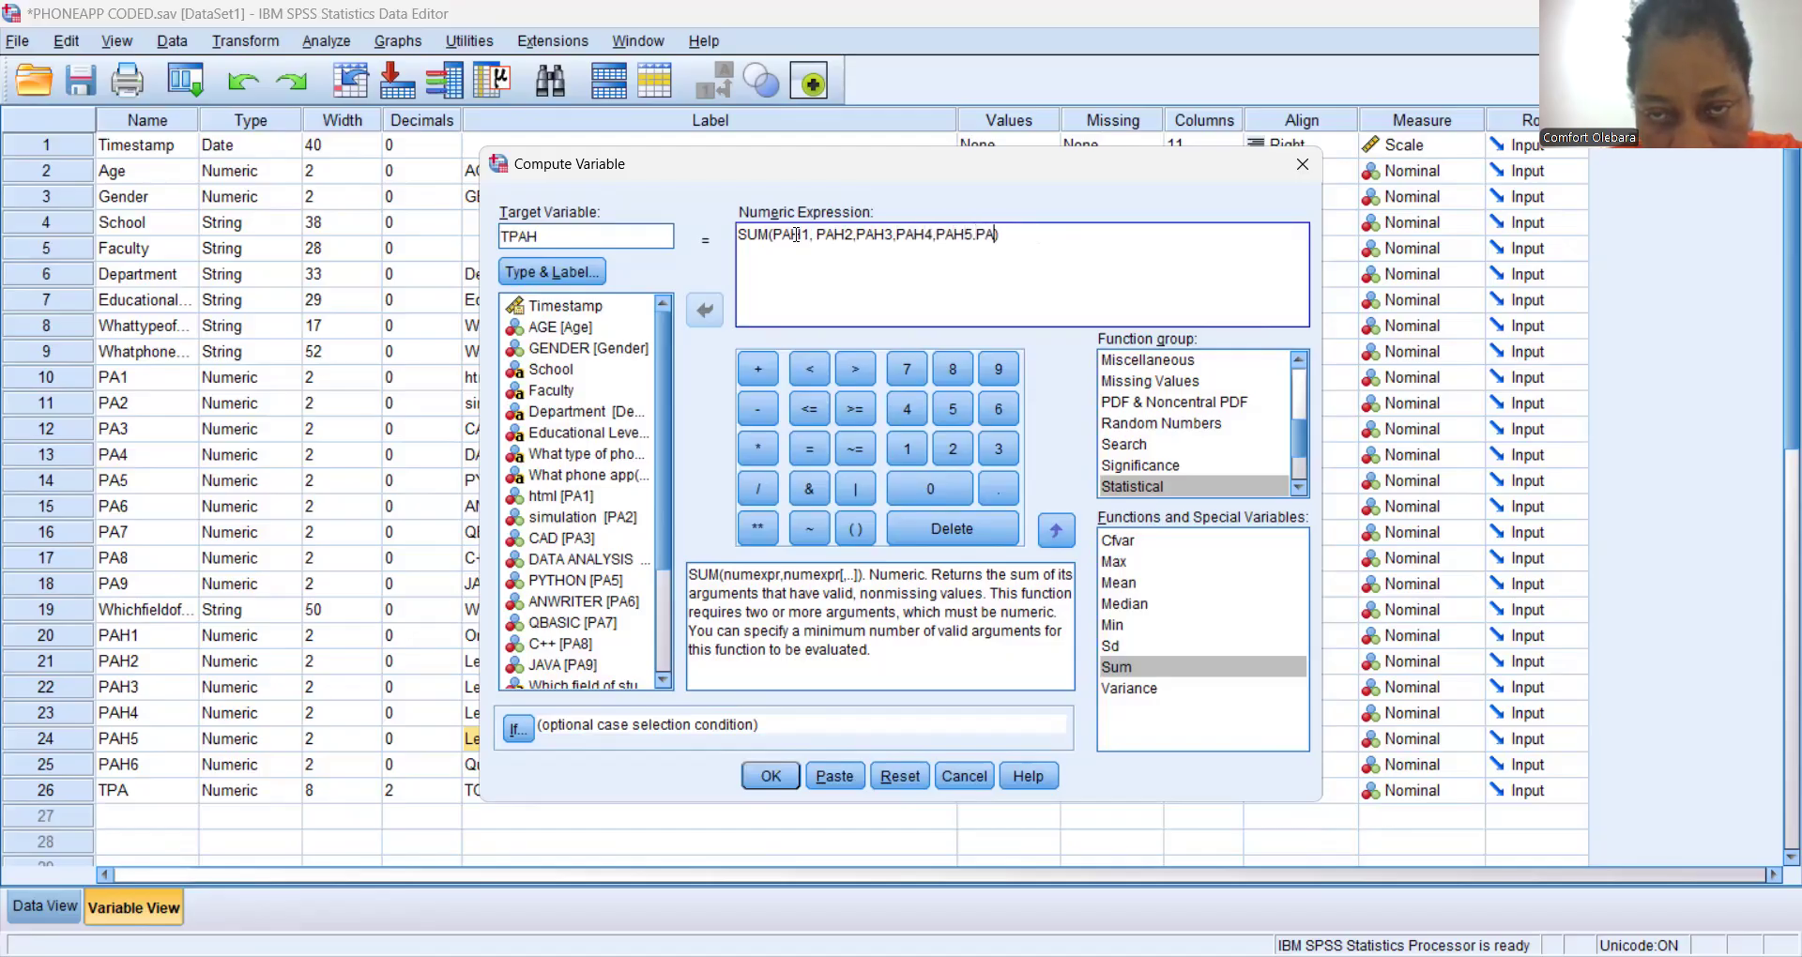
text(H)
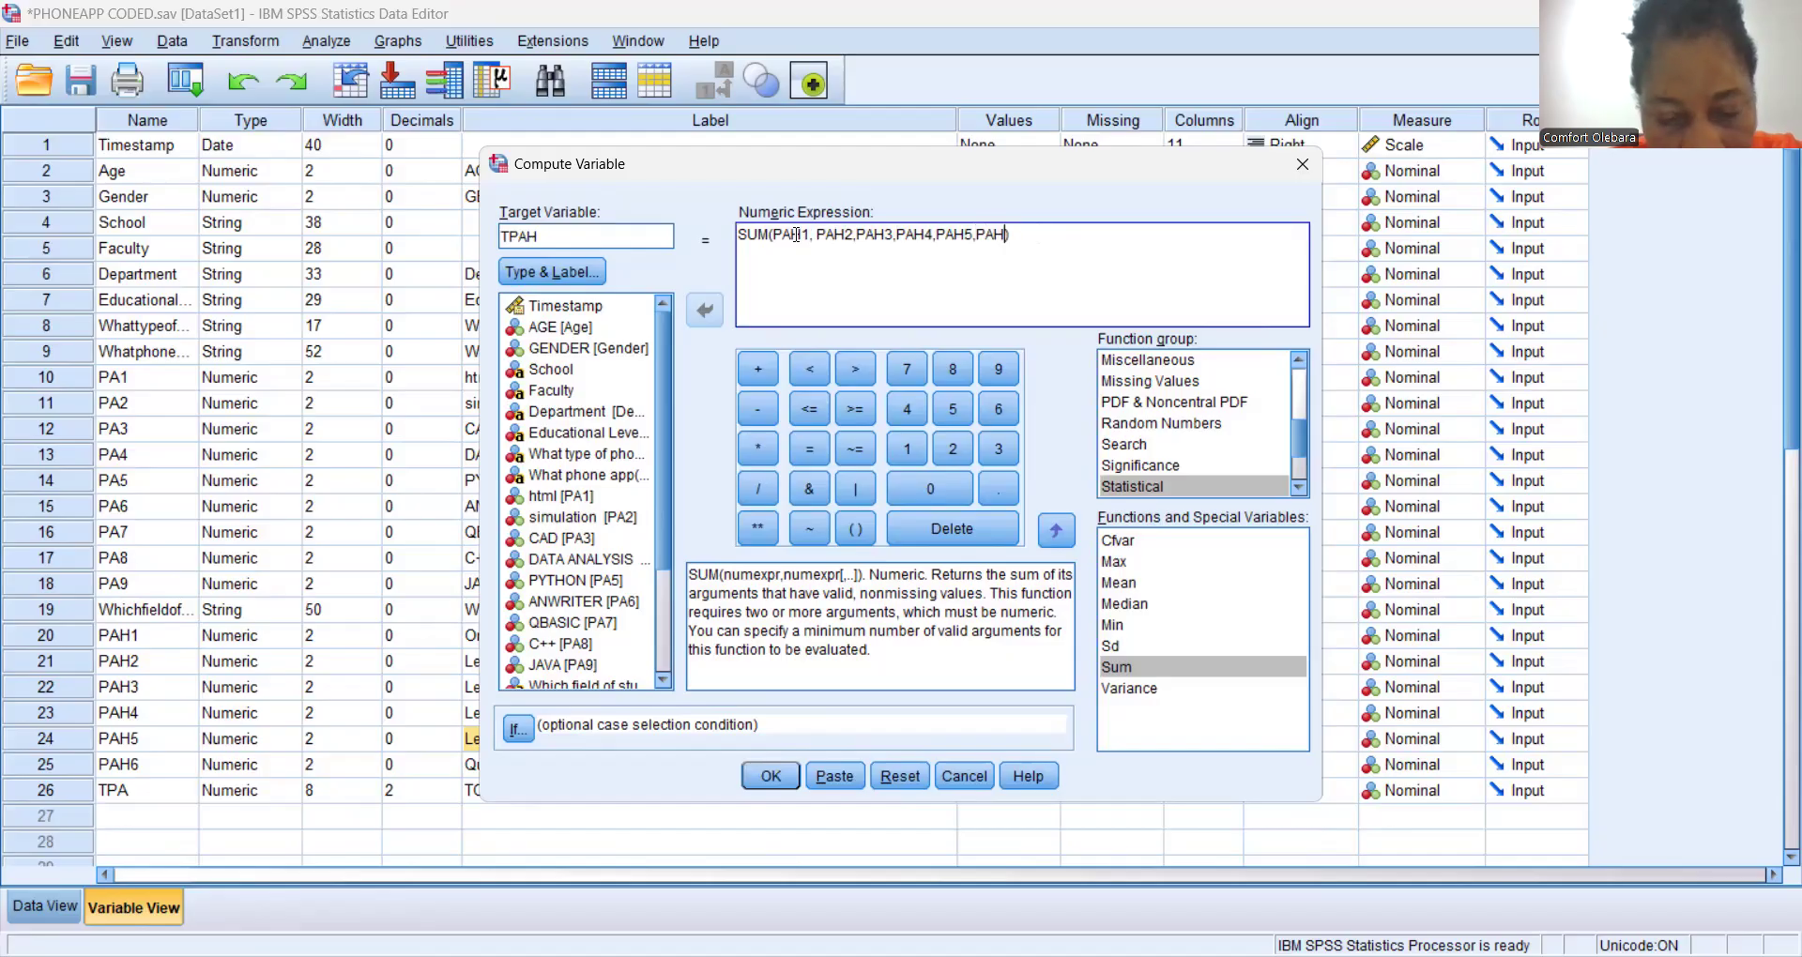
text(6)
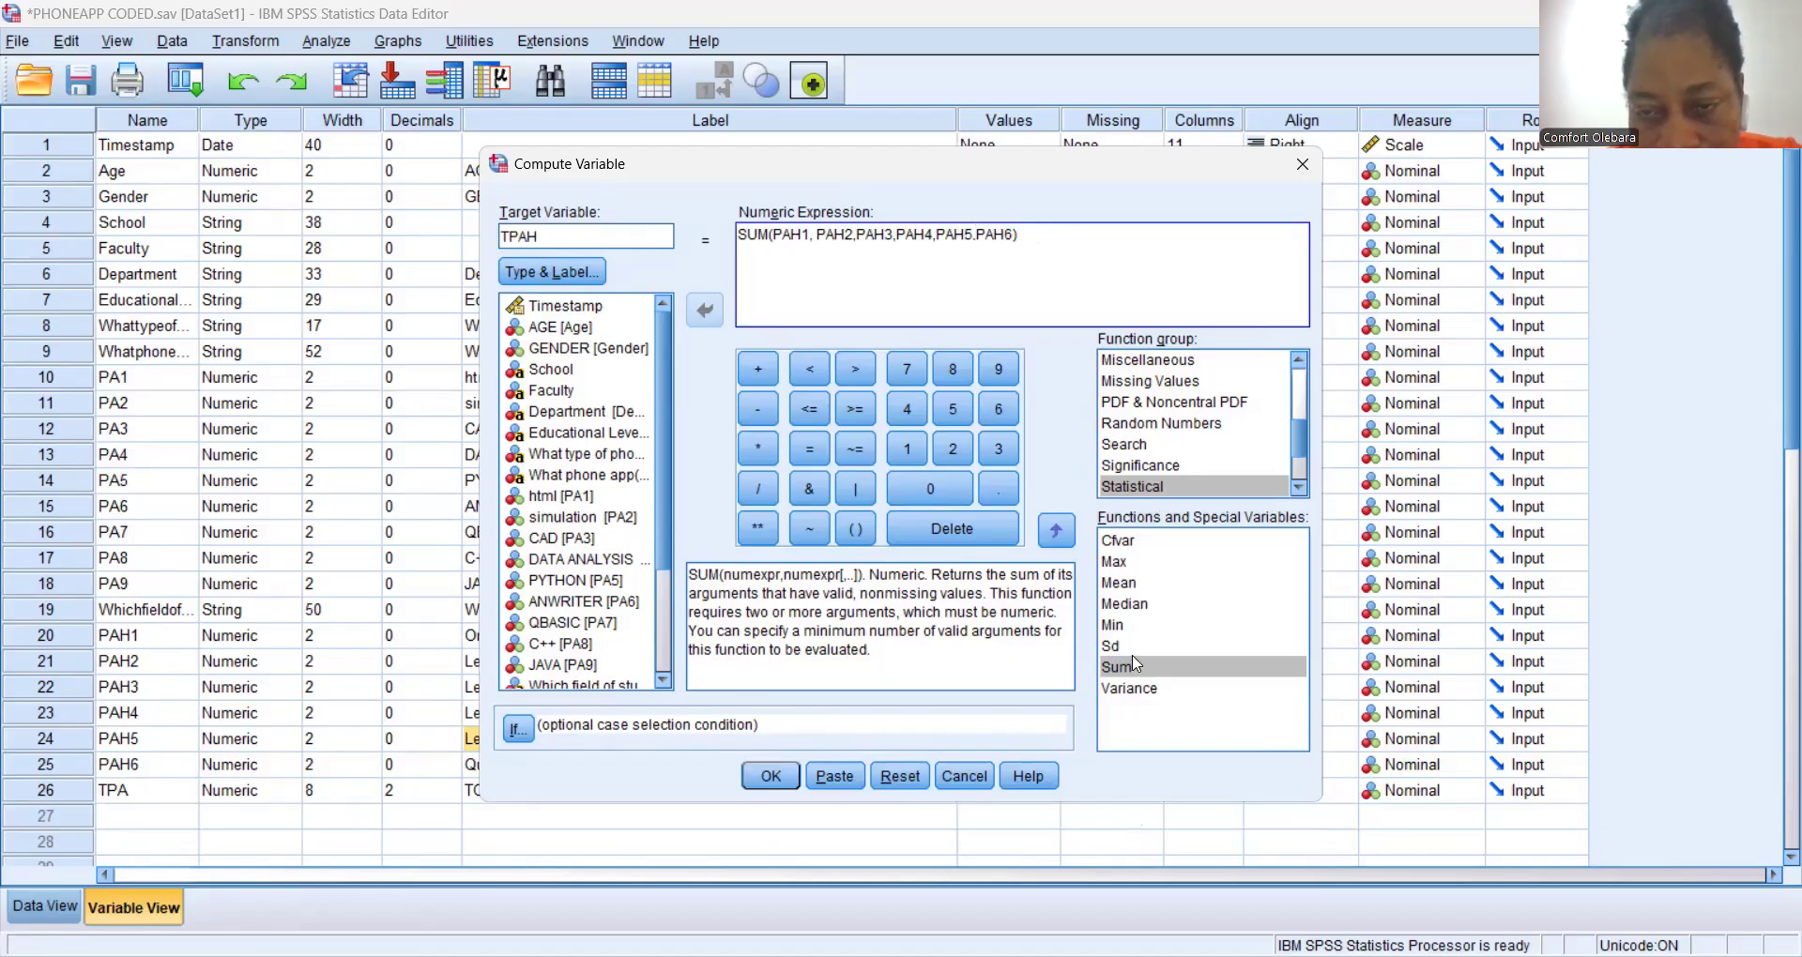
click(773, 775)
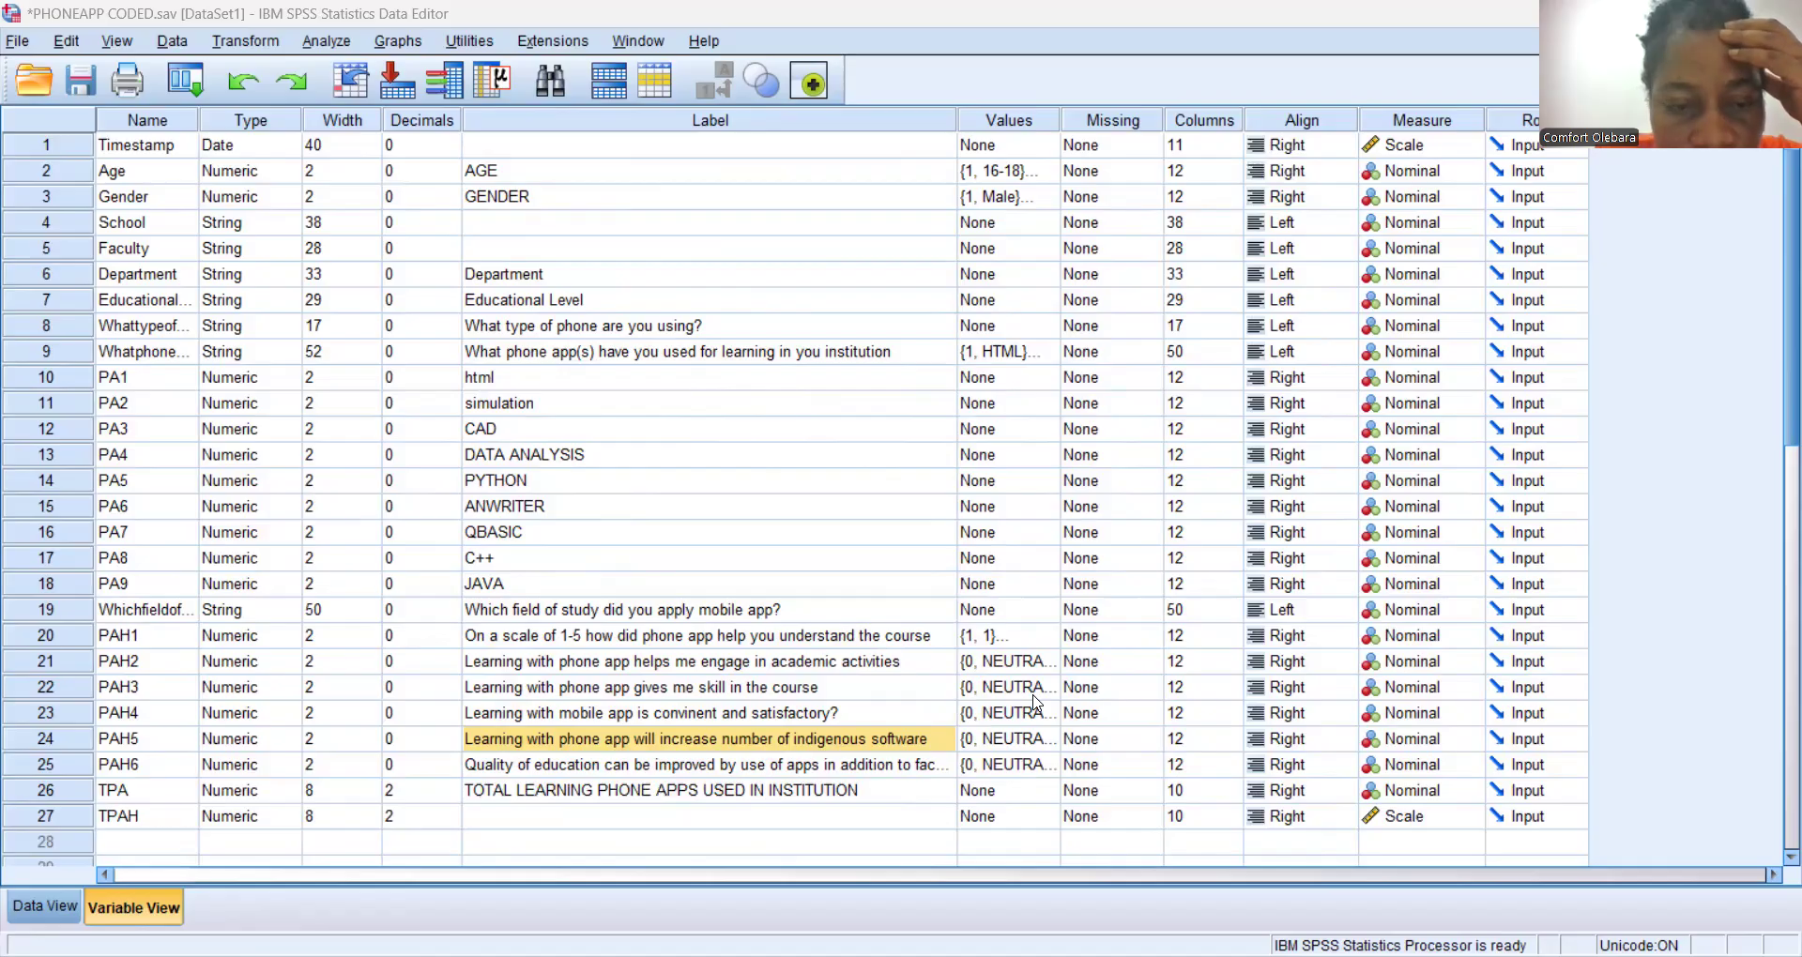
Label the TPAH variable TOTAL PHONE APP HELP SCORE and save the data file.
click(144, 828)
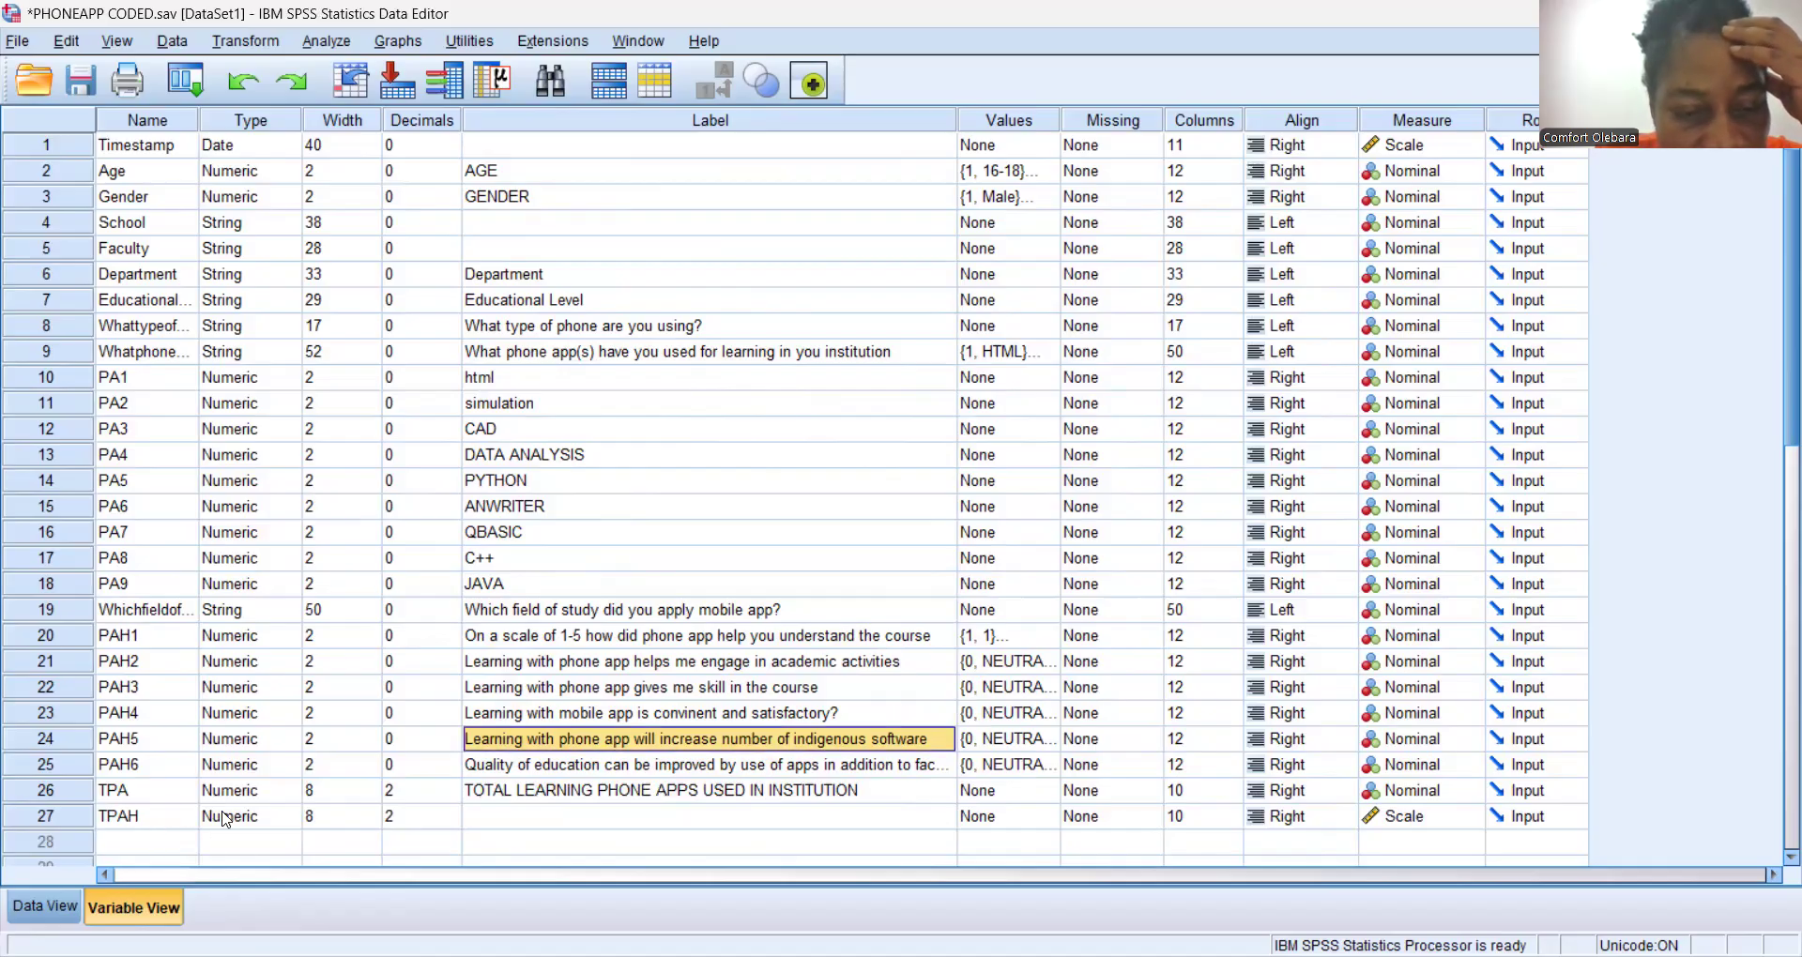
click(499, 820)
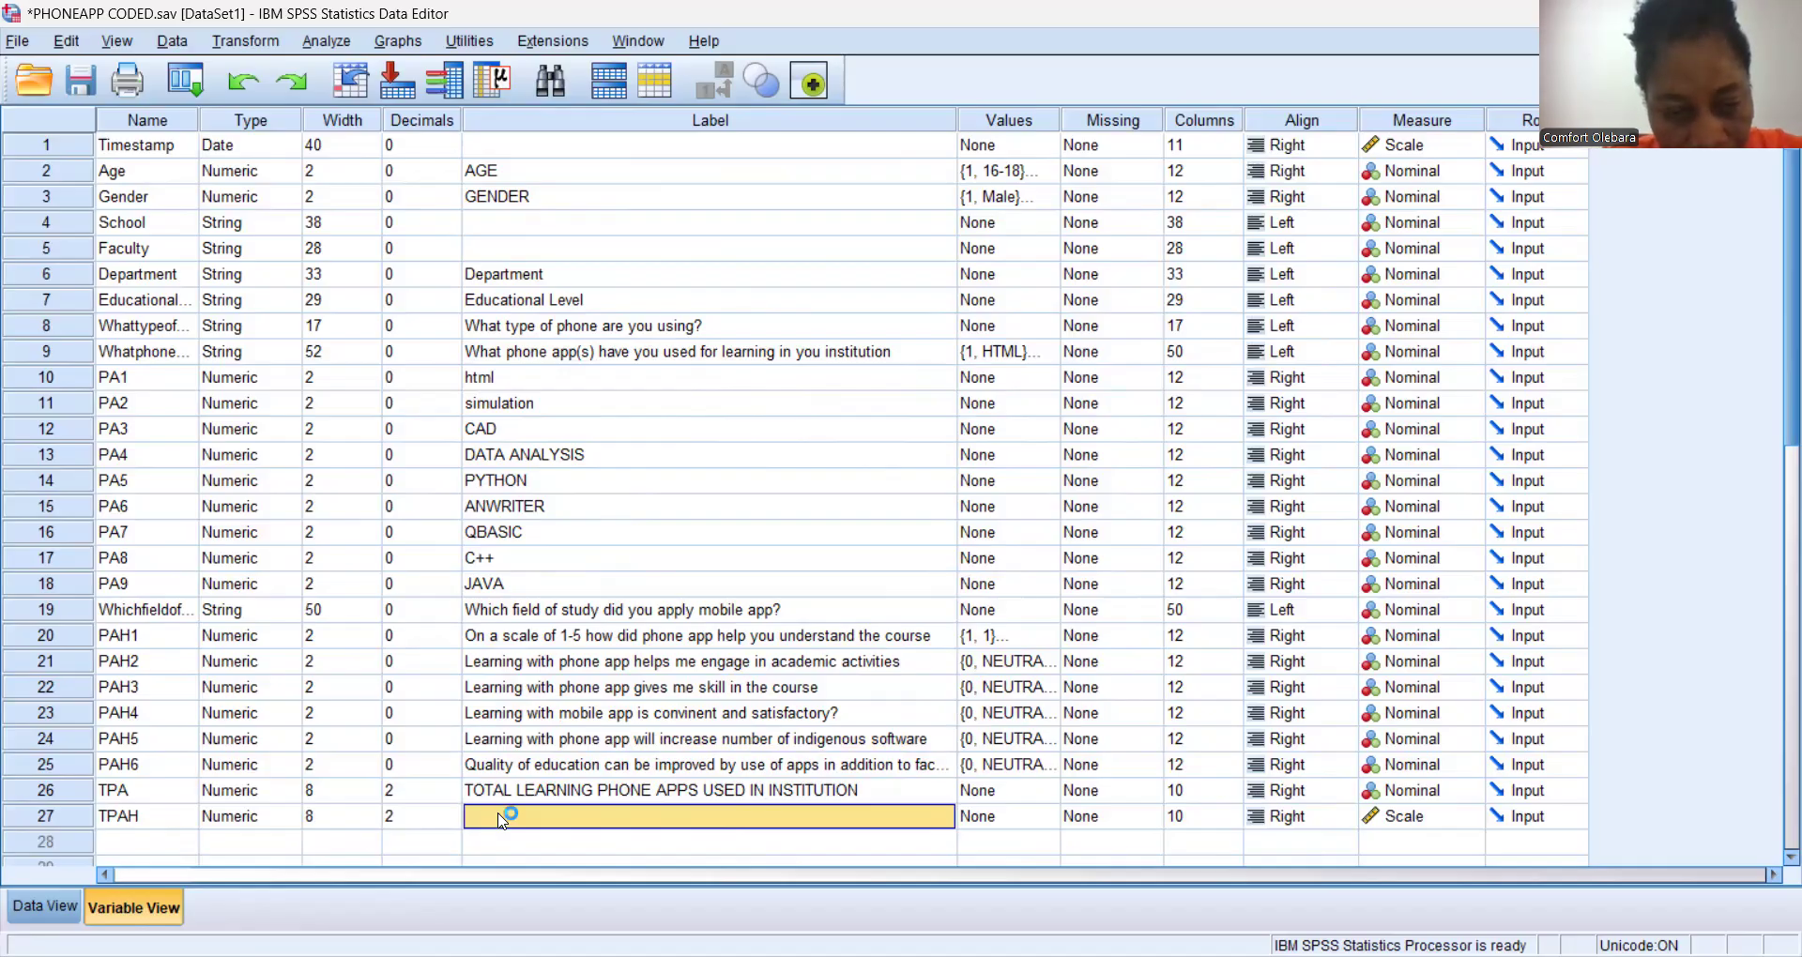
click(499, 817)
text(TO)
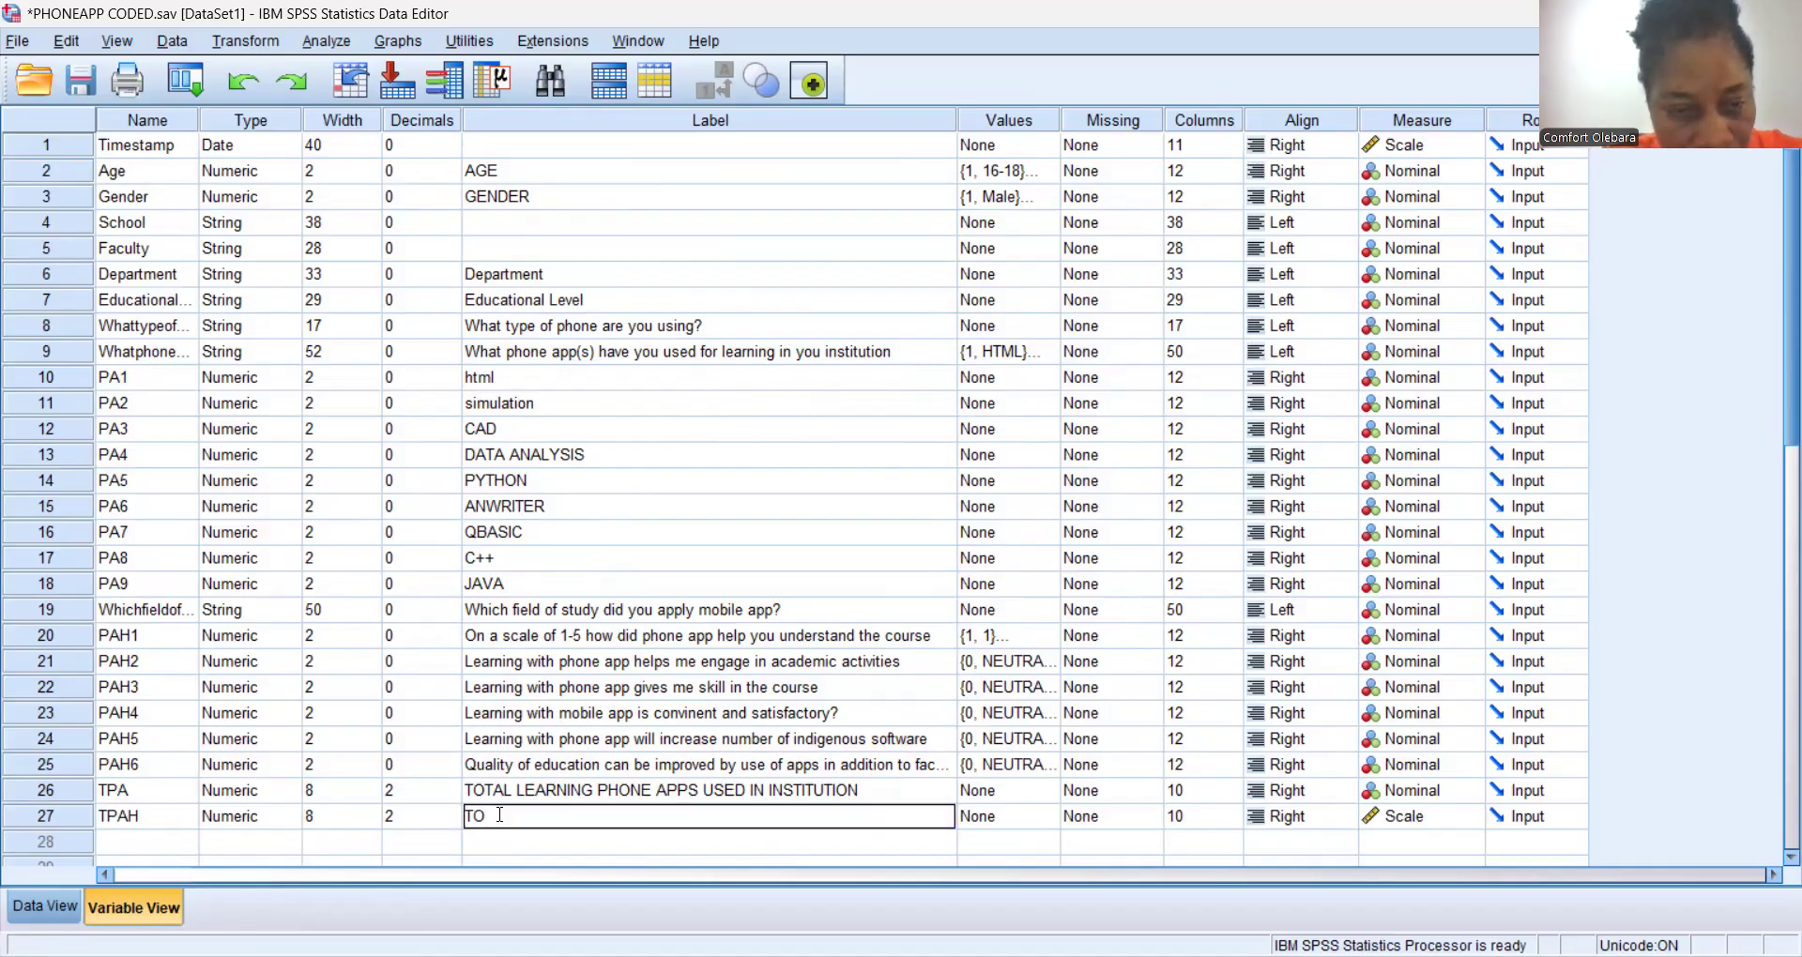
key(BackSpace)
key(BackSpace)
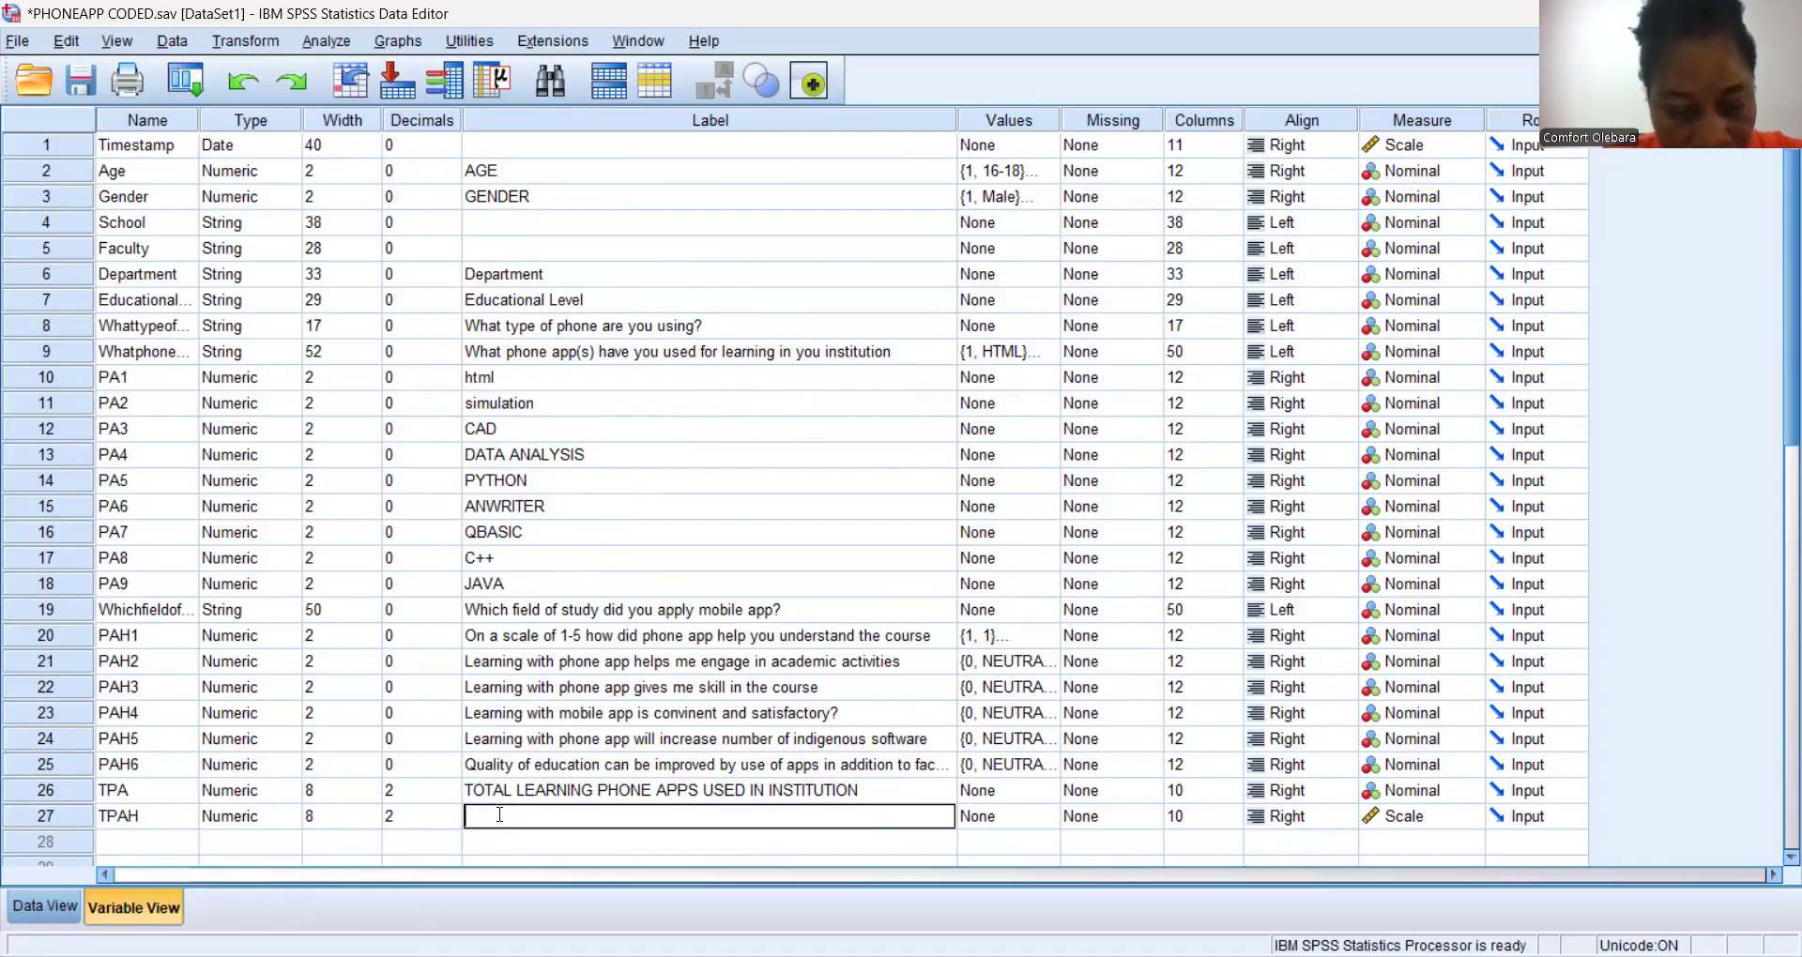
text(T)
key(BackSpace)
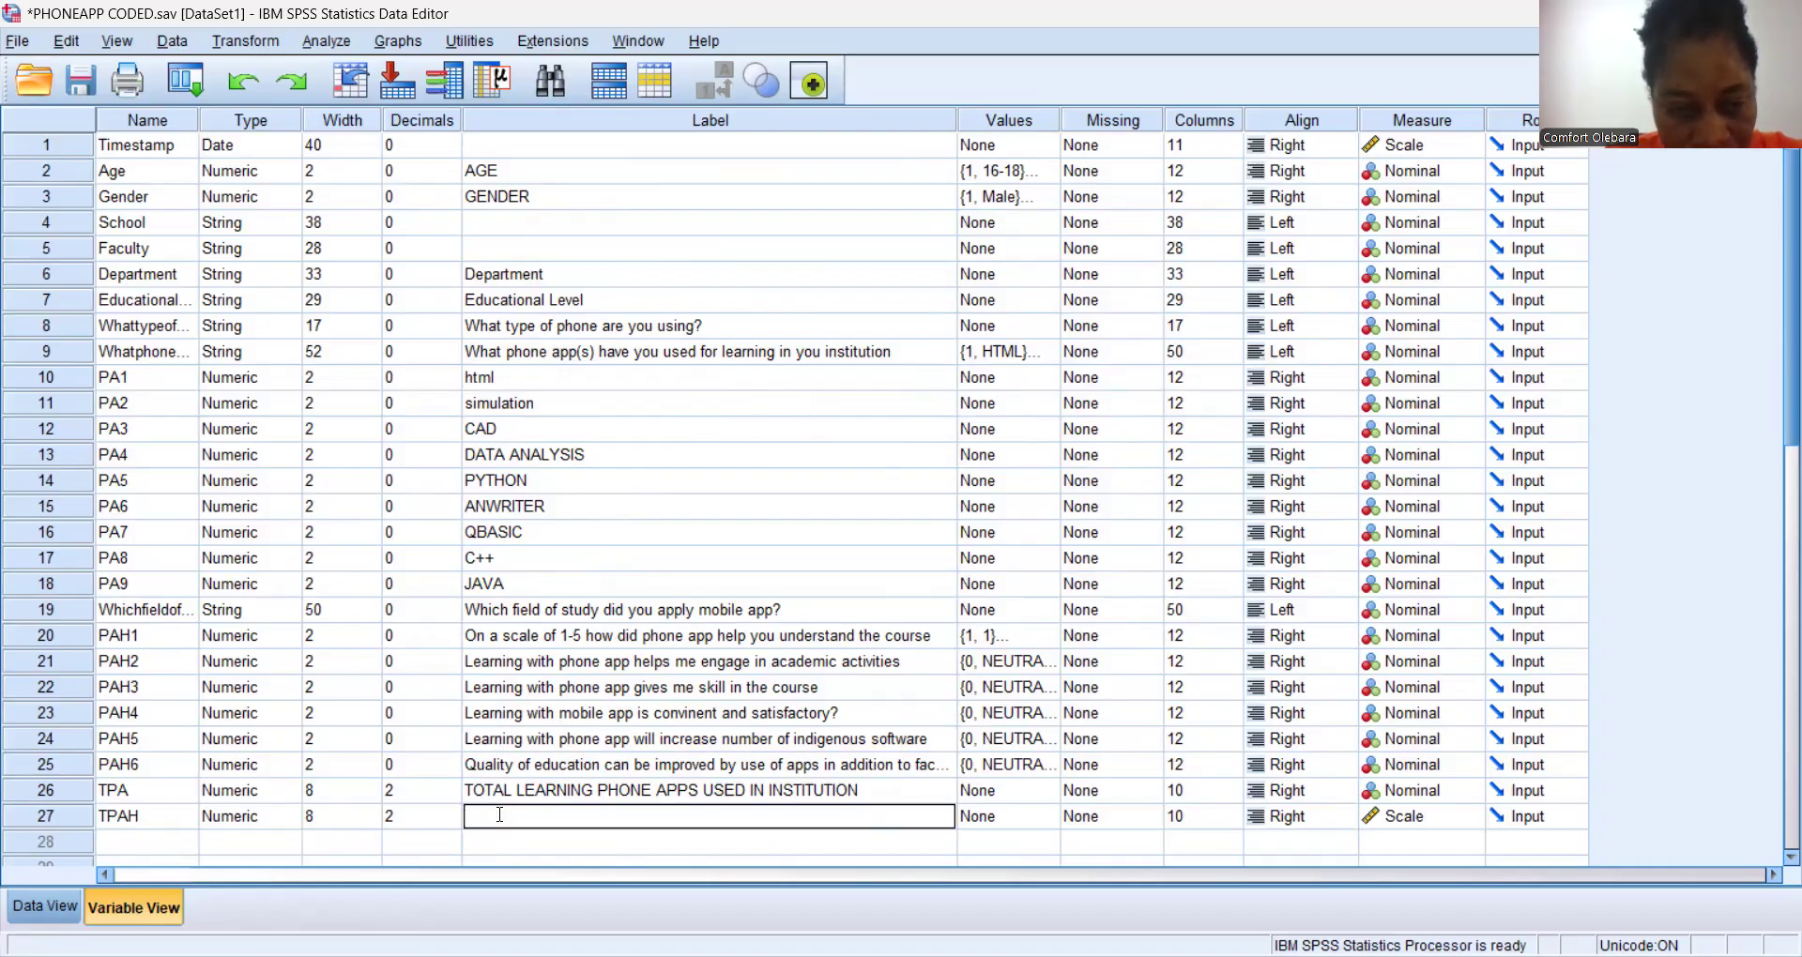
text(T)
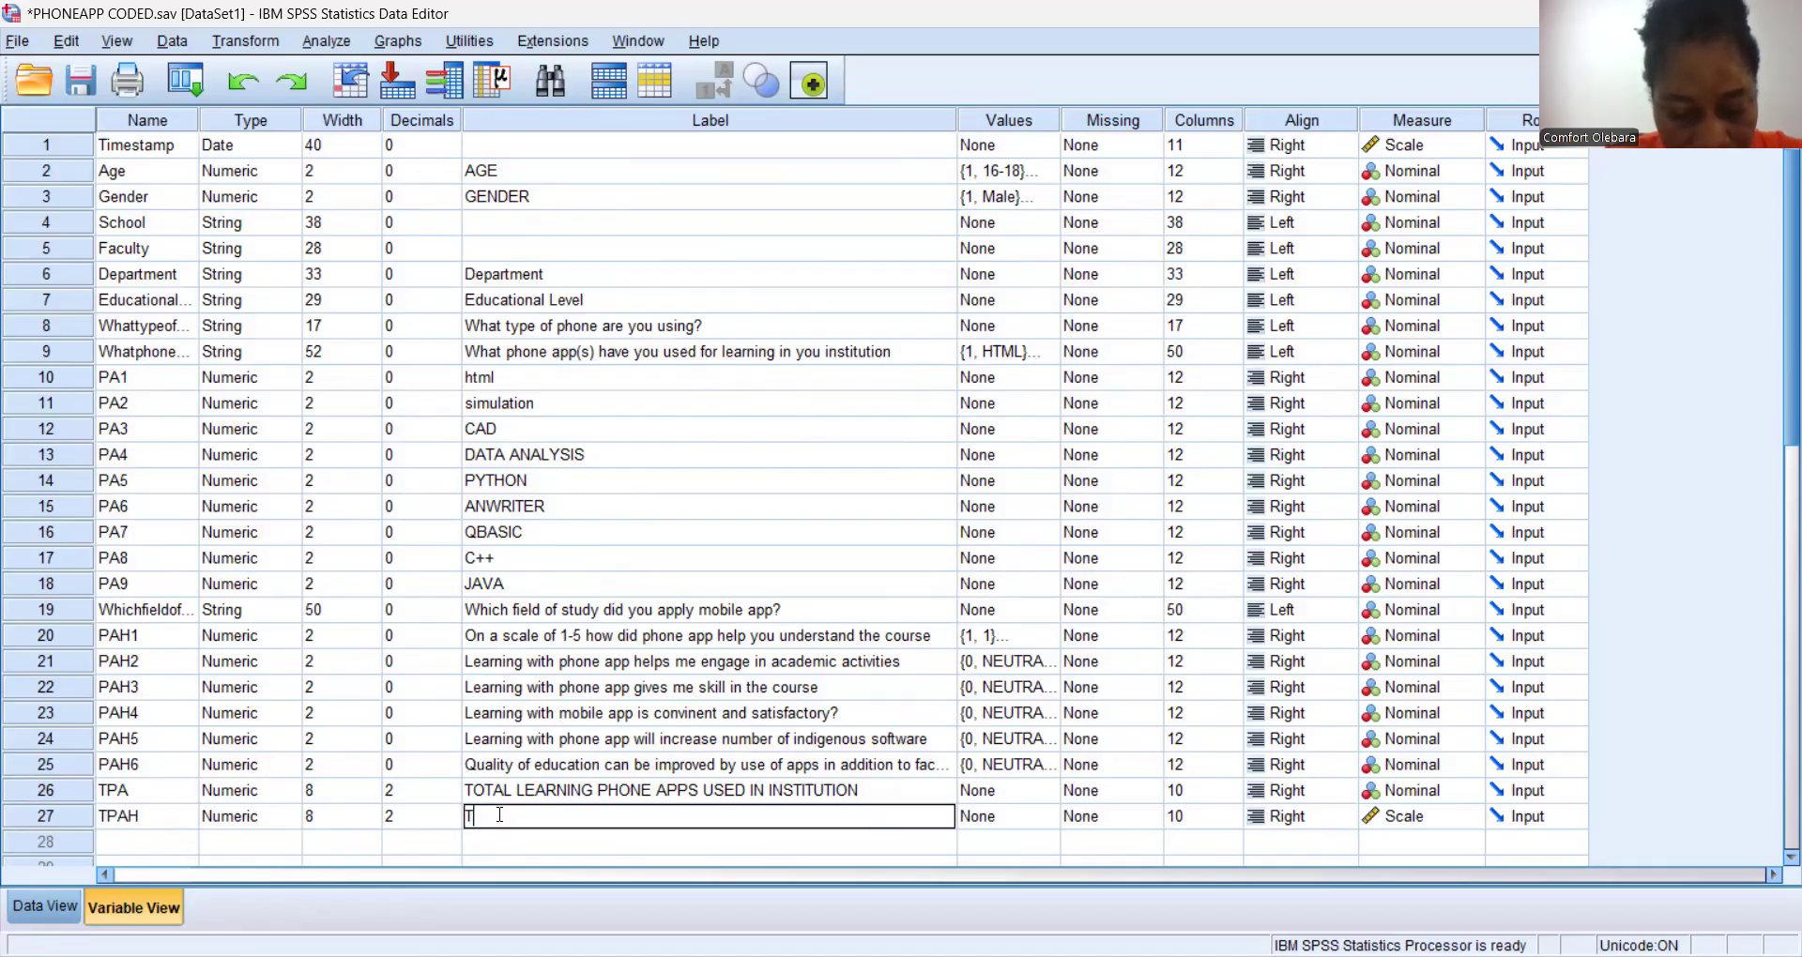
text(OTAL )
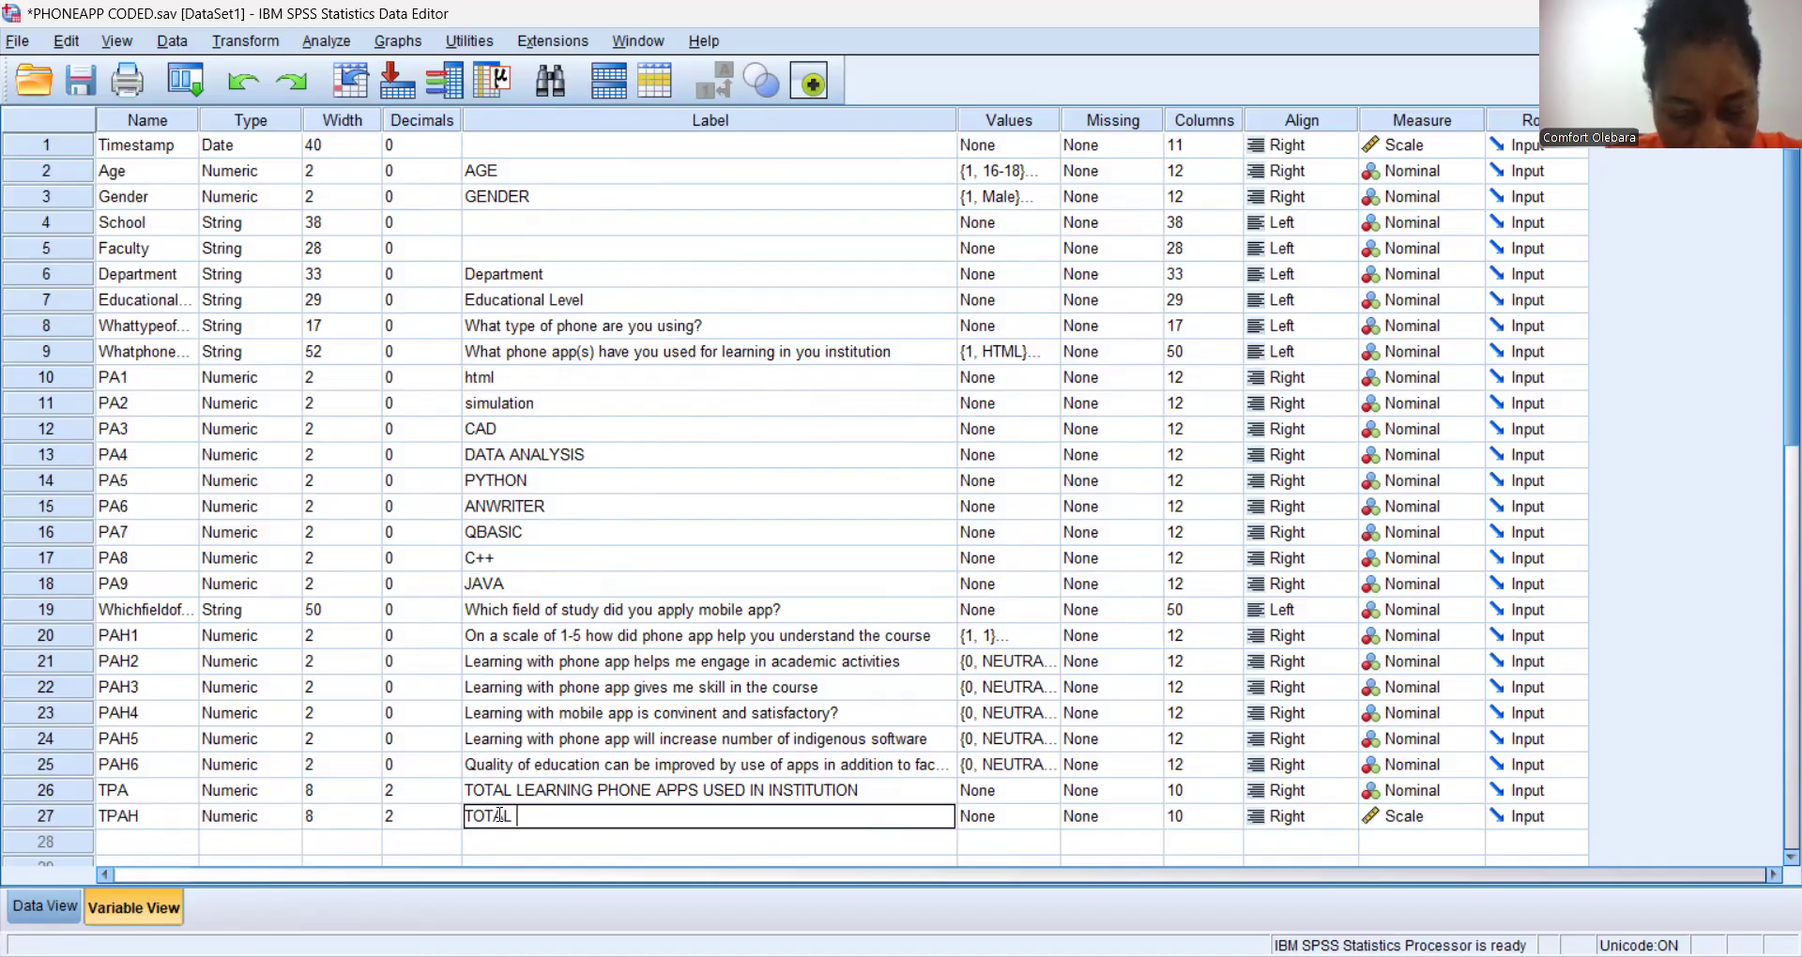
text(PHONE )
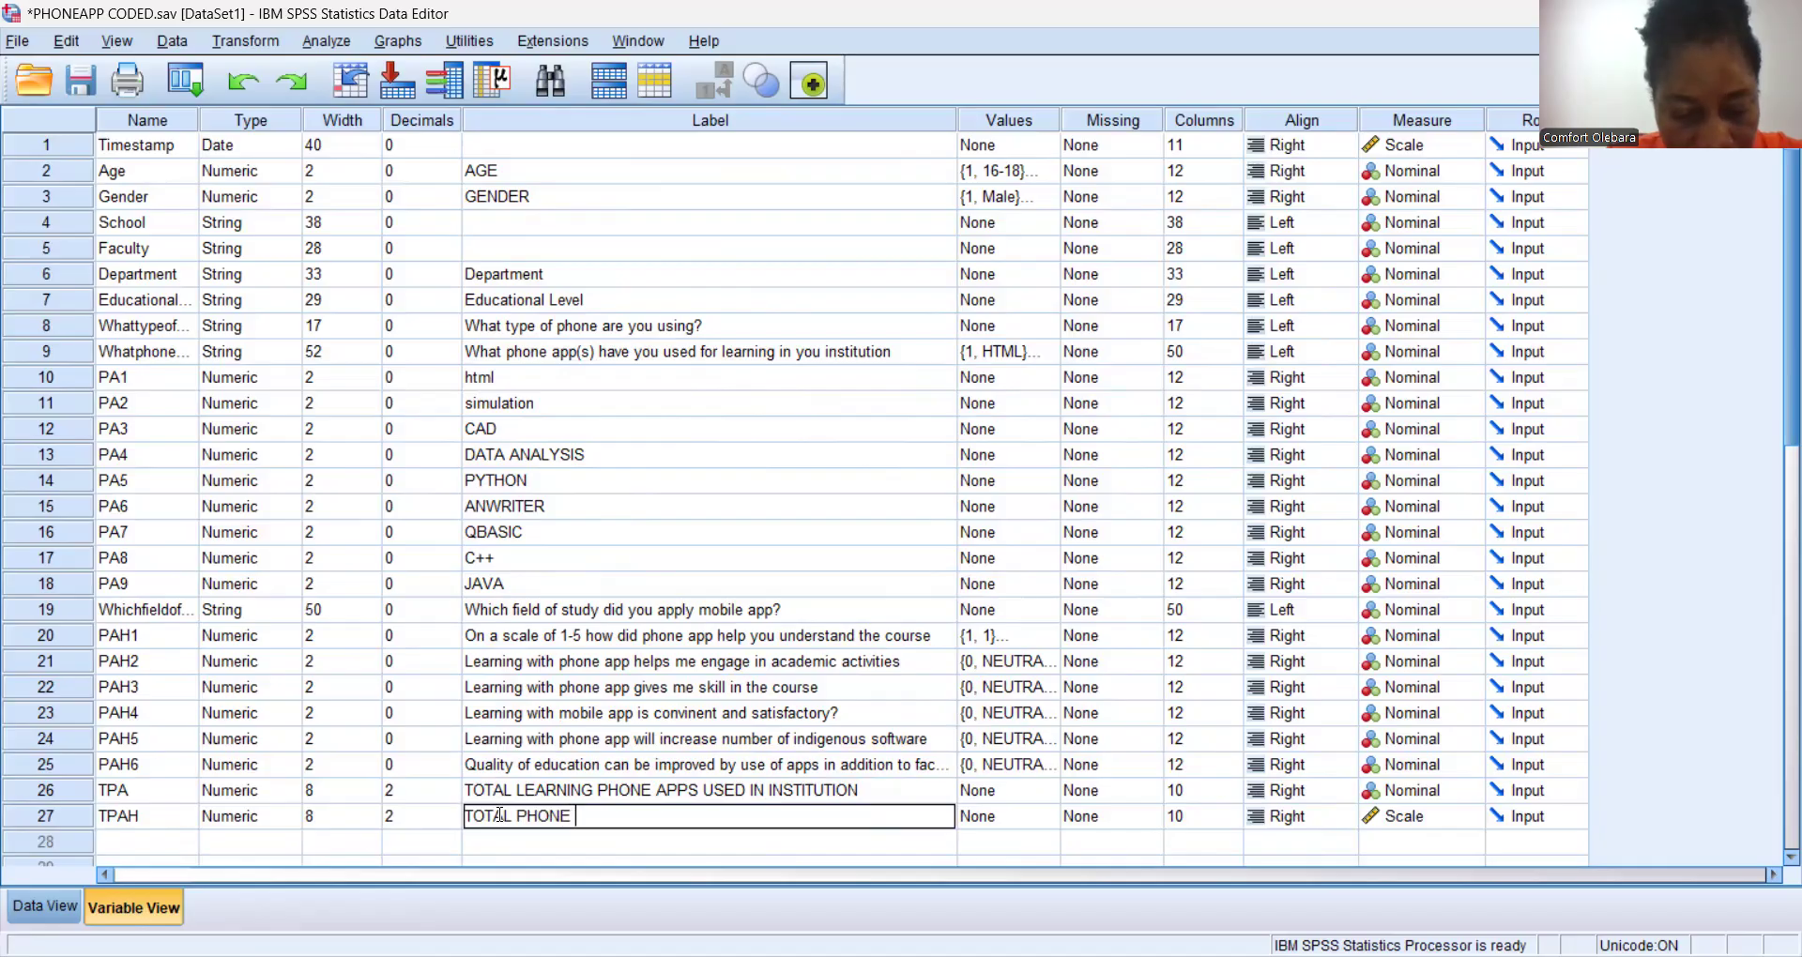
text(APP H)
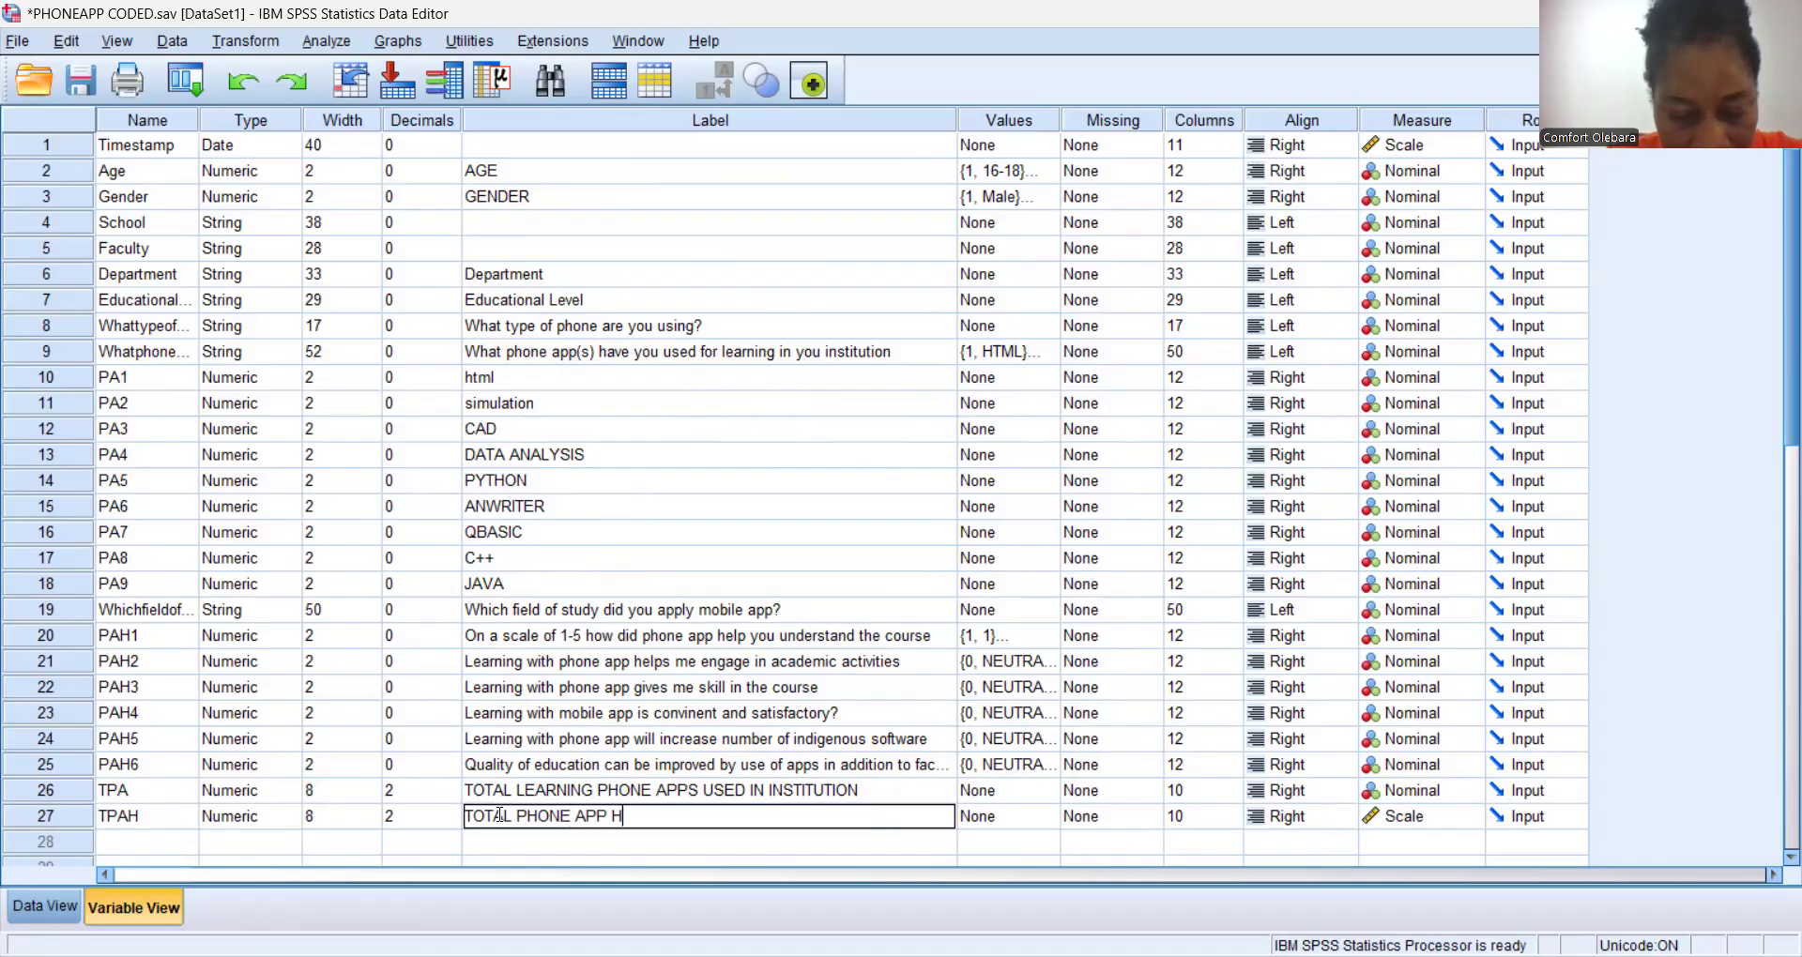
text(ELP SCORE)
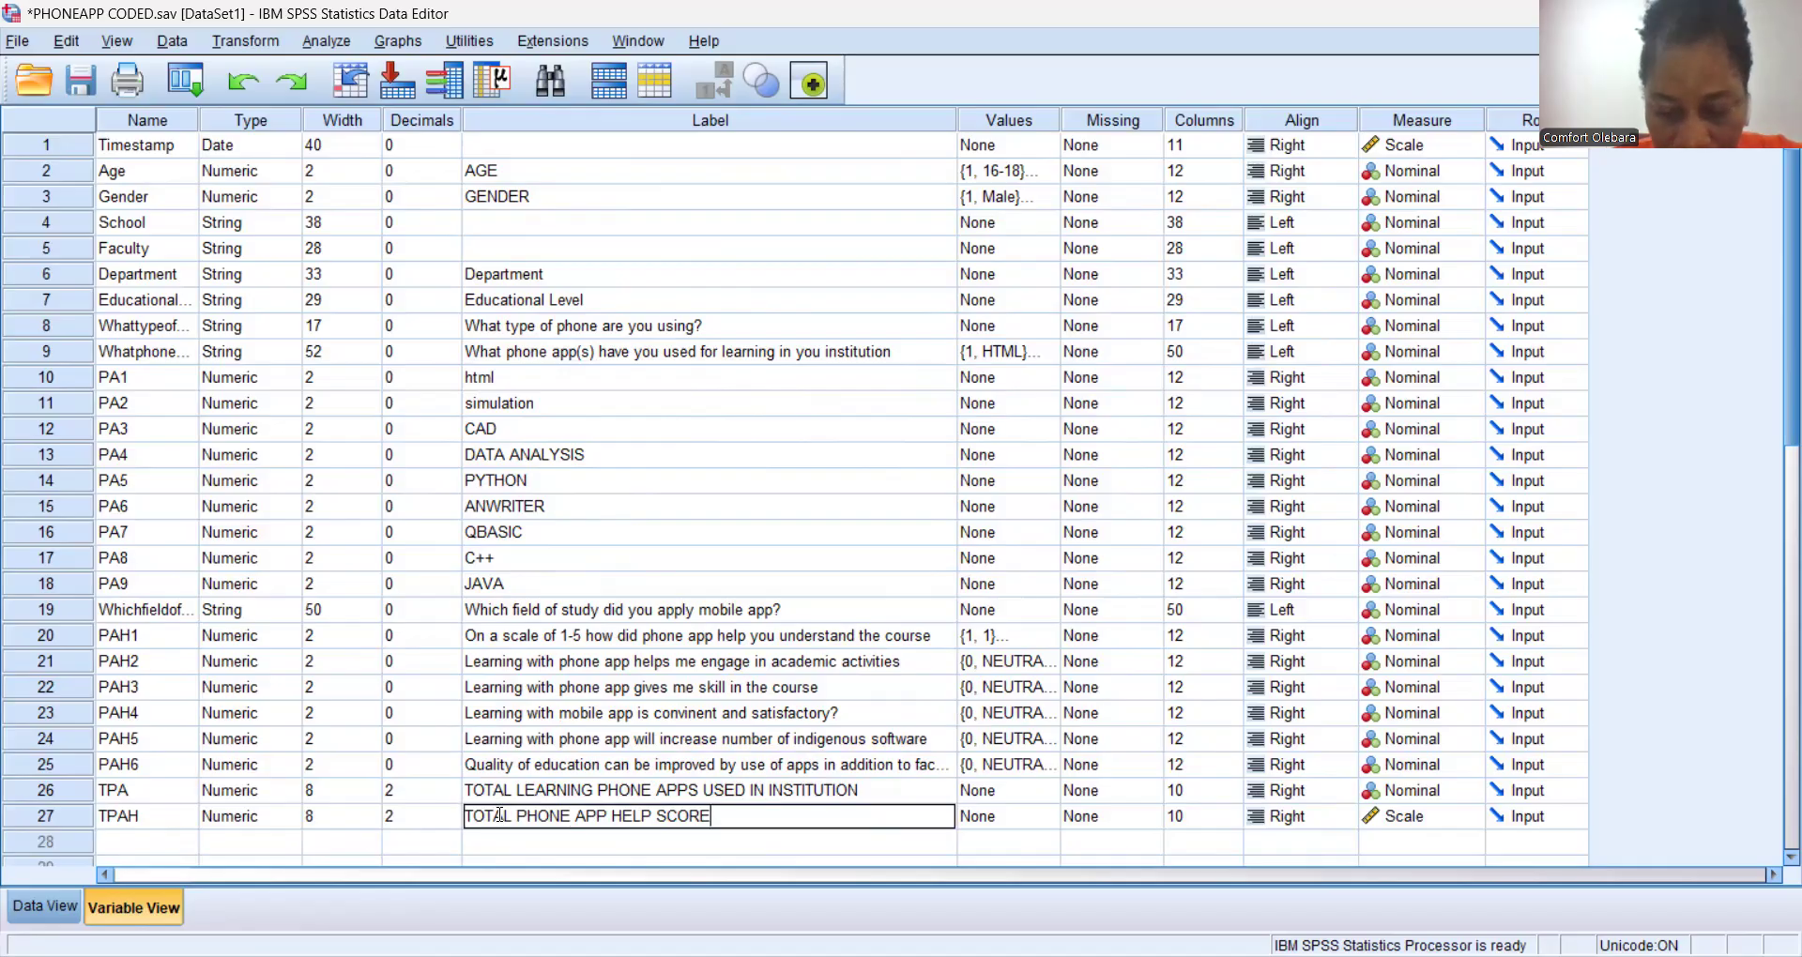
key(Return)
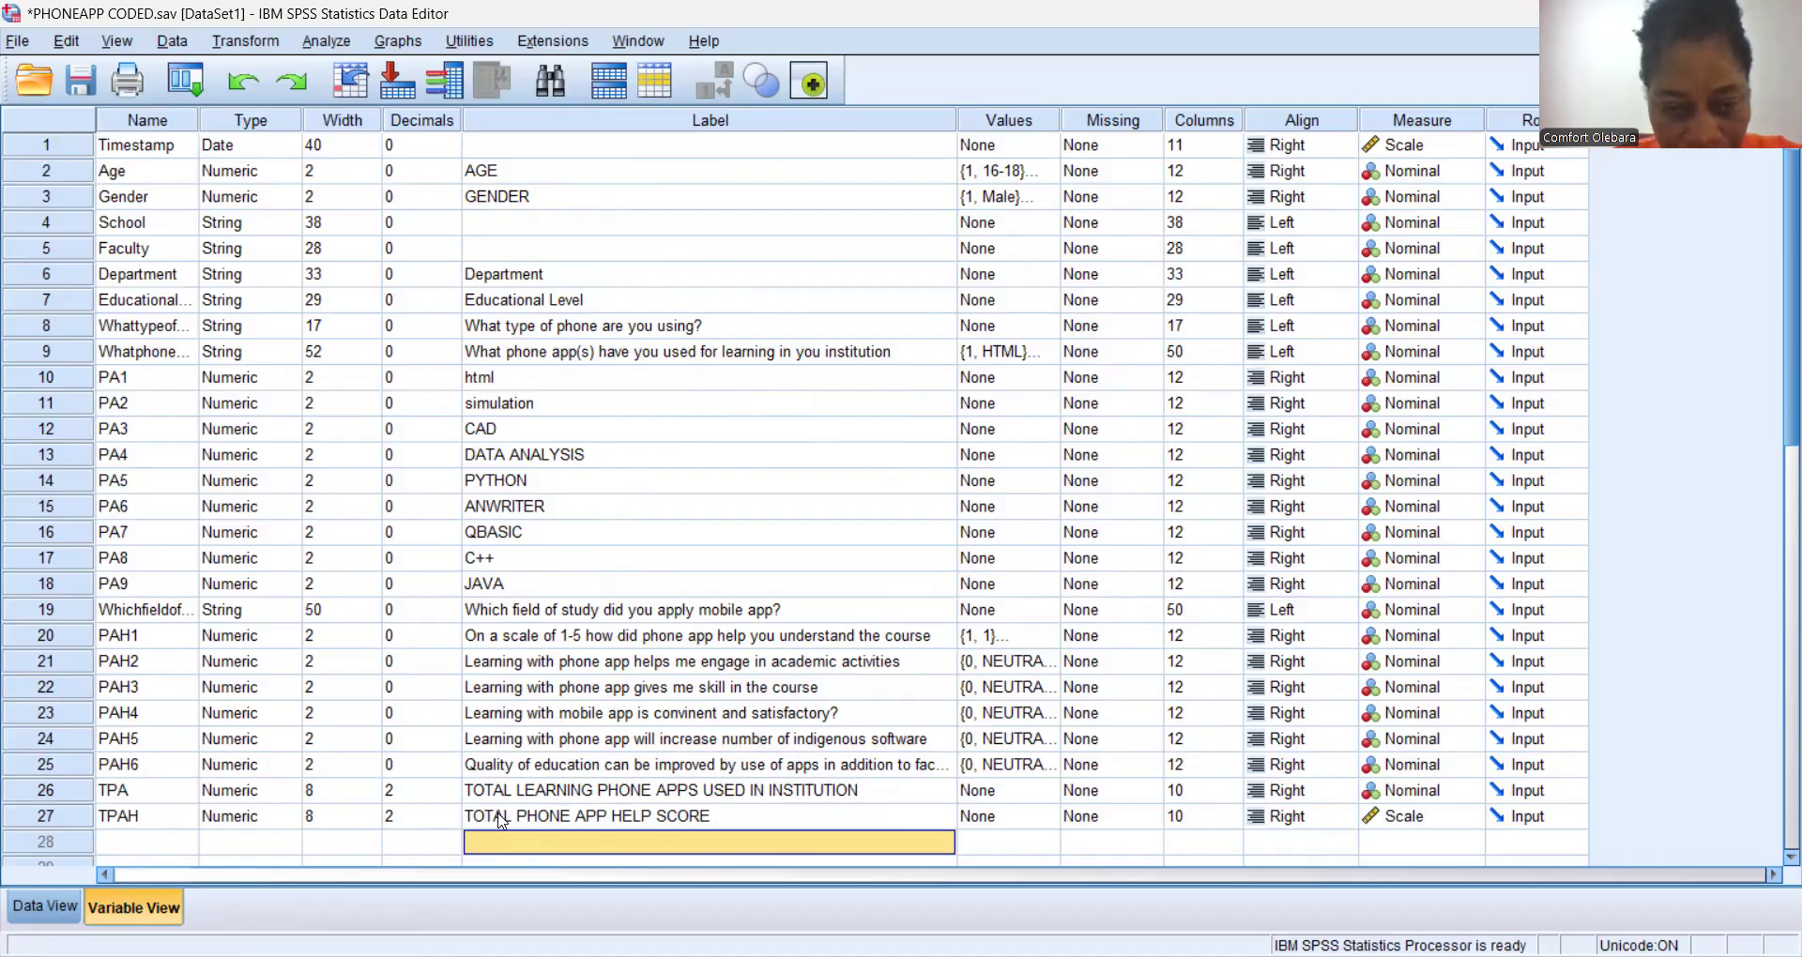
click(874, 457)
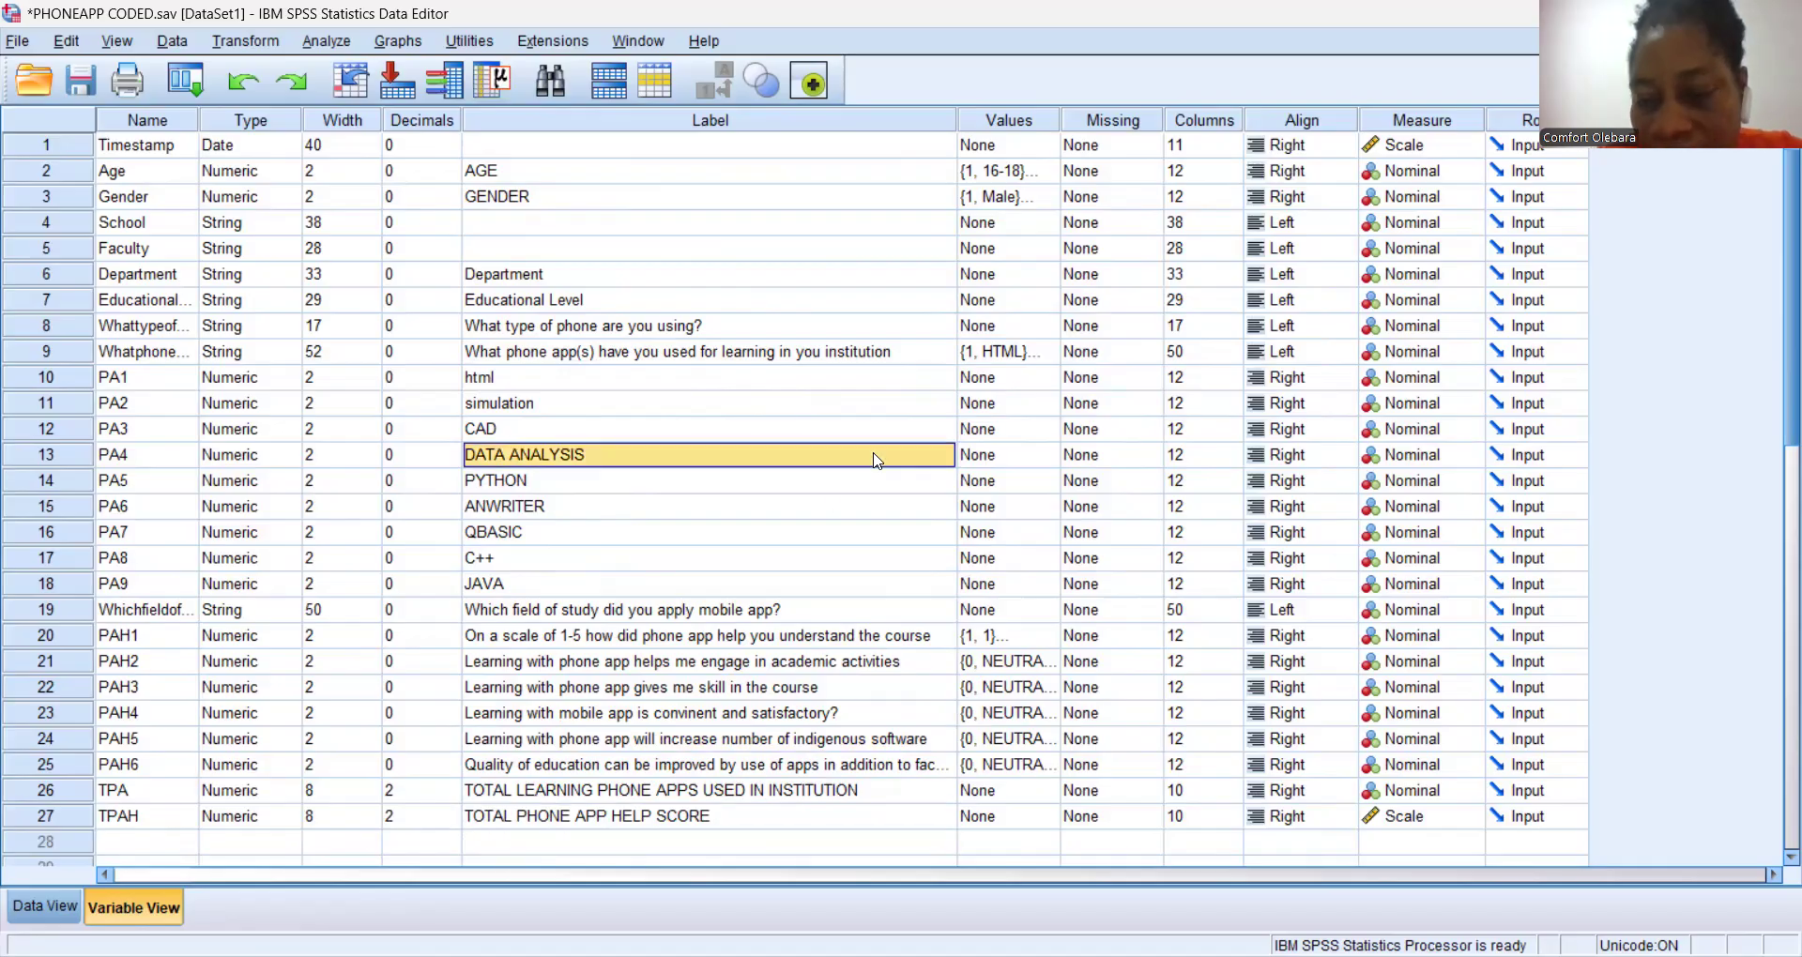
key(ctrl+s)
Show the case data and examine the computed totals in the TPA and TPAH columns.
click(44, 906)
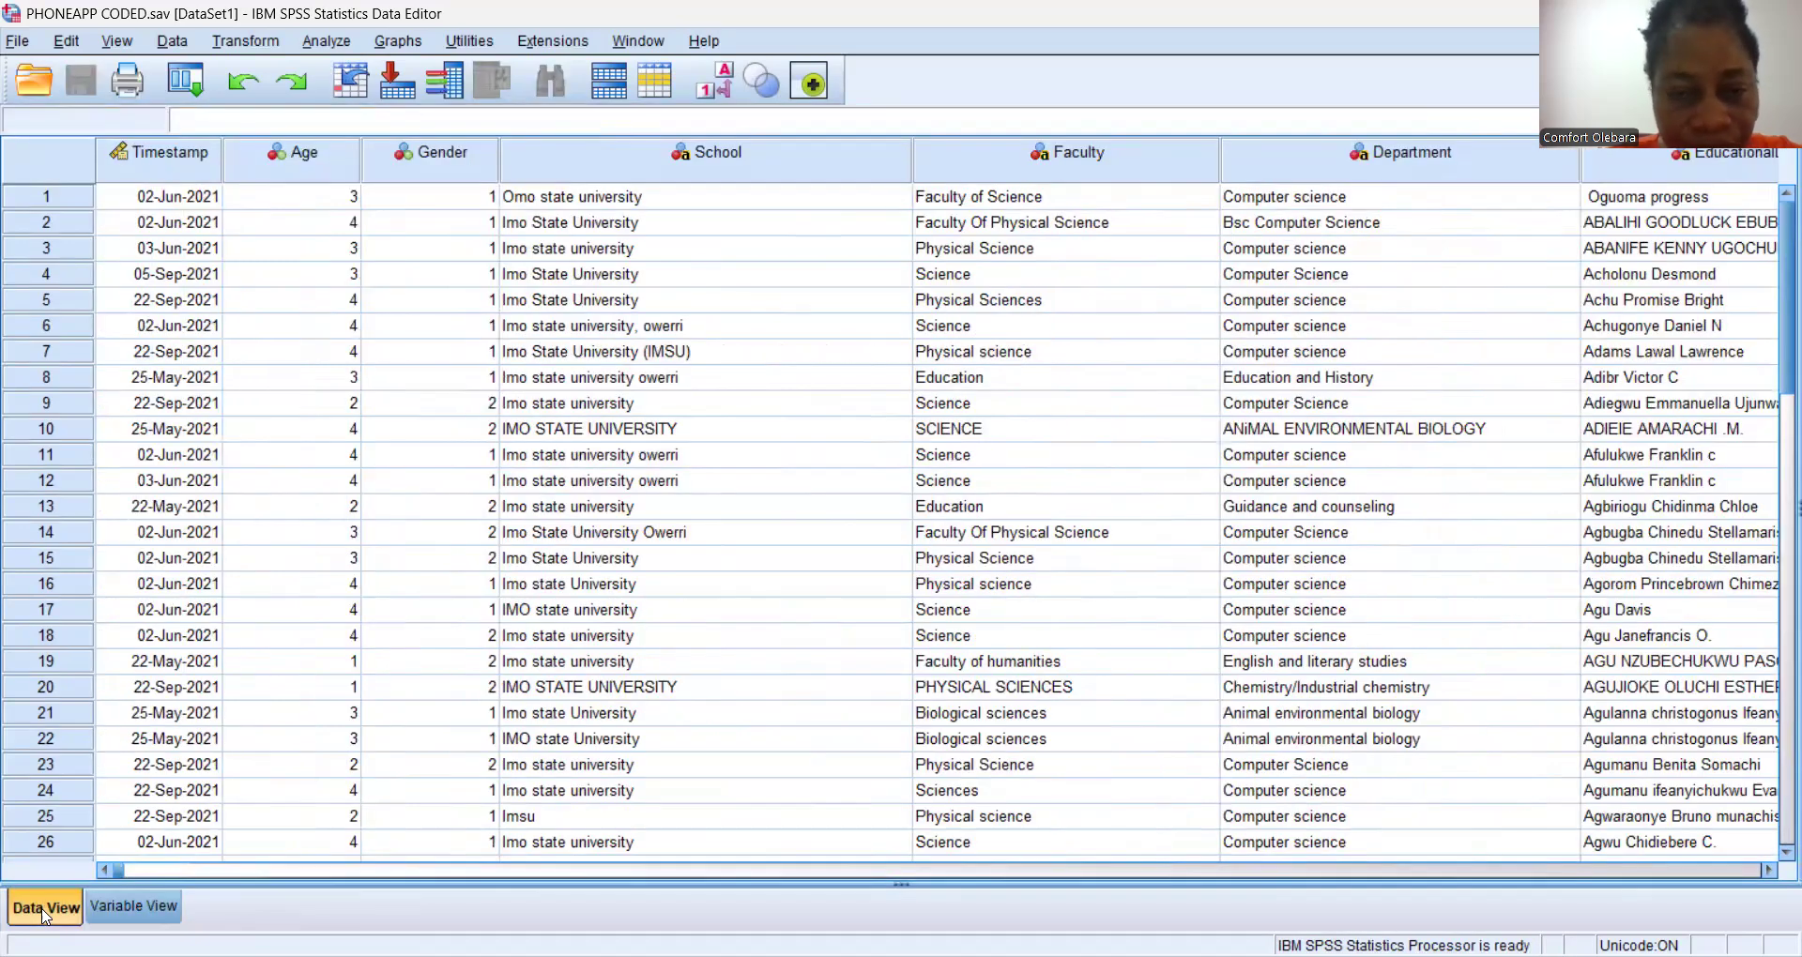
click(555, 740)
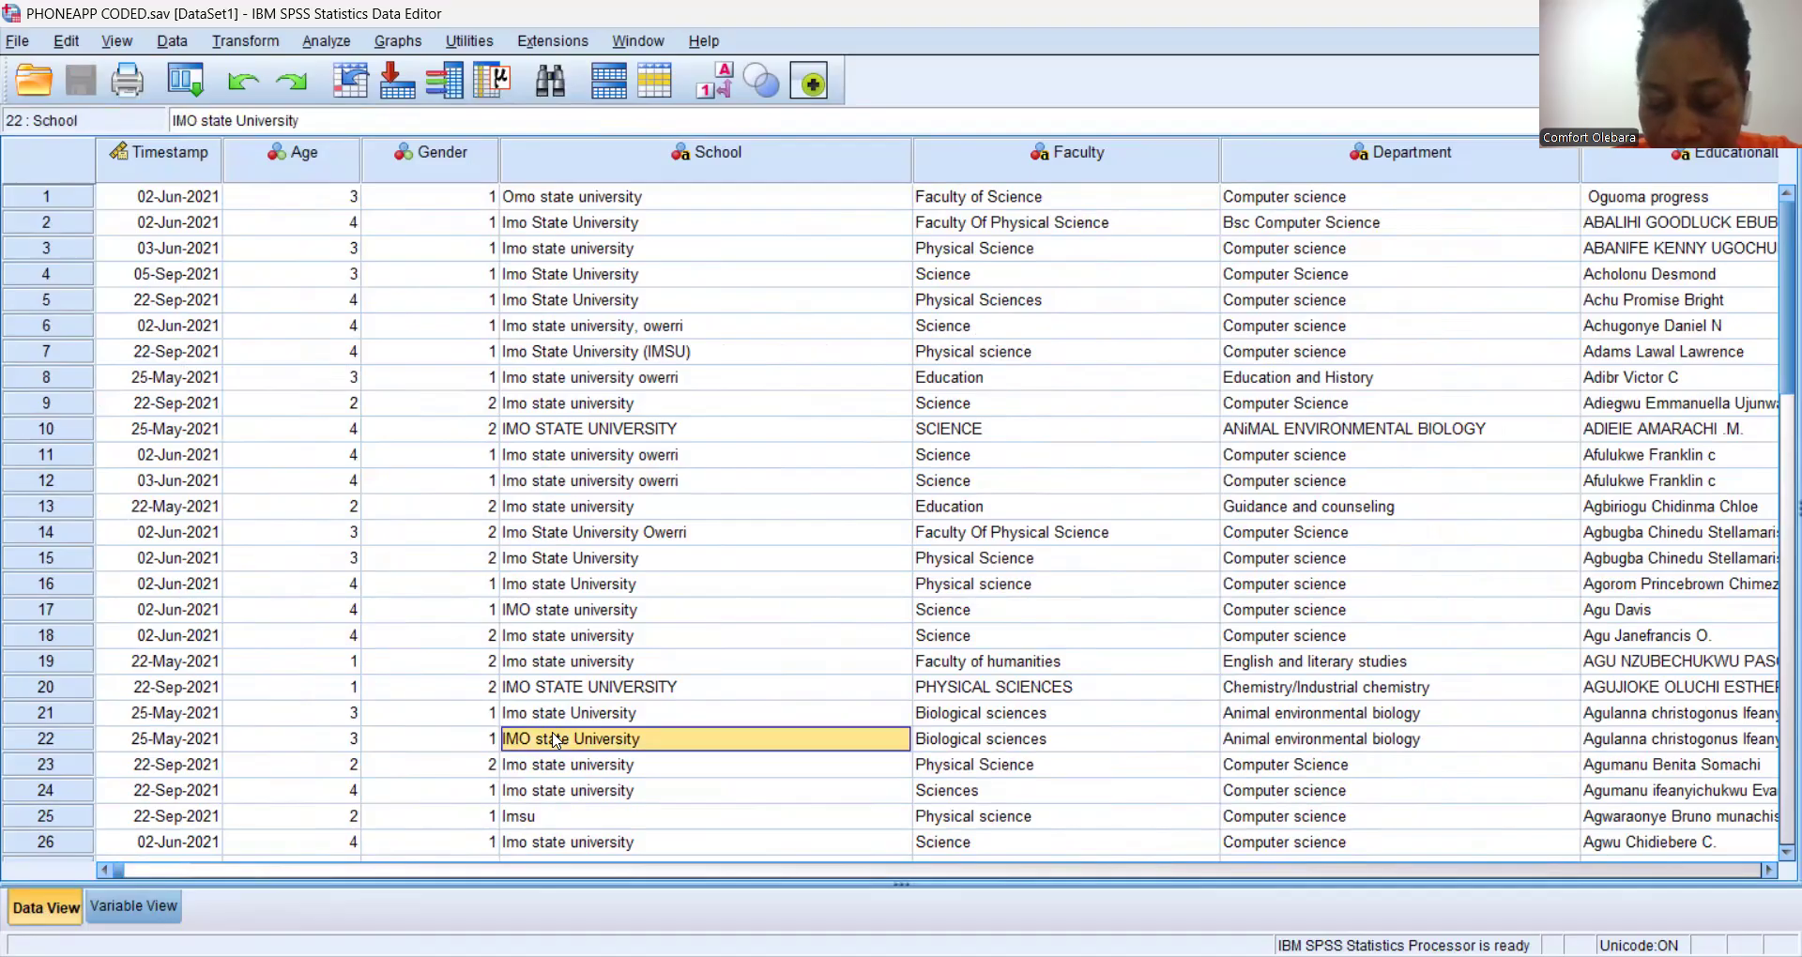
key(Right)
key(Right)
key(Right)
key(Right)
key(Right)
key(Right)
key(Right)
key(Right)
key(Right)
key(Right)
key(Right)
key(Right)
key(Right)
key(Right)
key(Right)
key(Right)
key(Right)
key(Right)
key(Right)
key(Right)
key(Right)
key(Right)
key(Right)
key(Right)
key(Right)
key(Right)
key(Right)
key(Right)
key(Right)
key(Right)
key(Right)
key(Right)
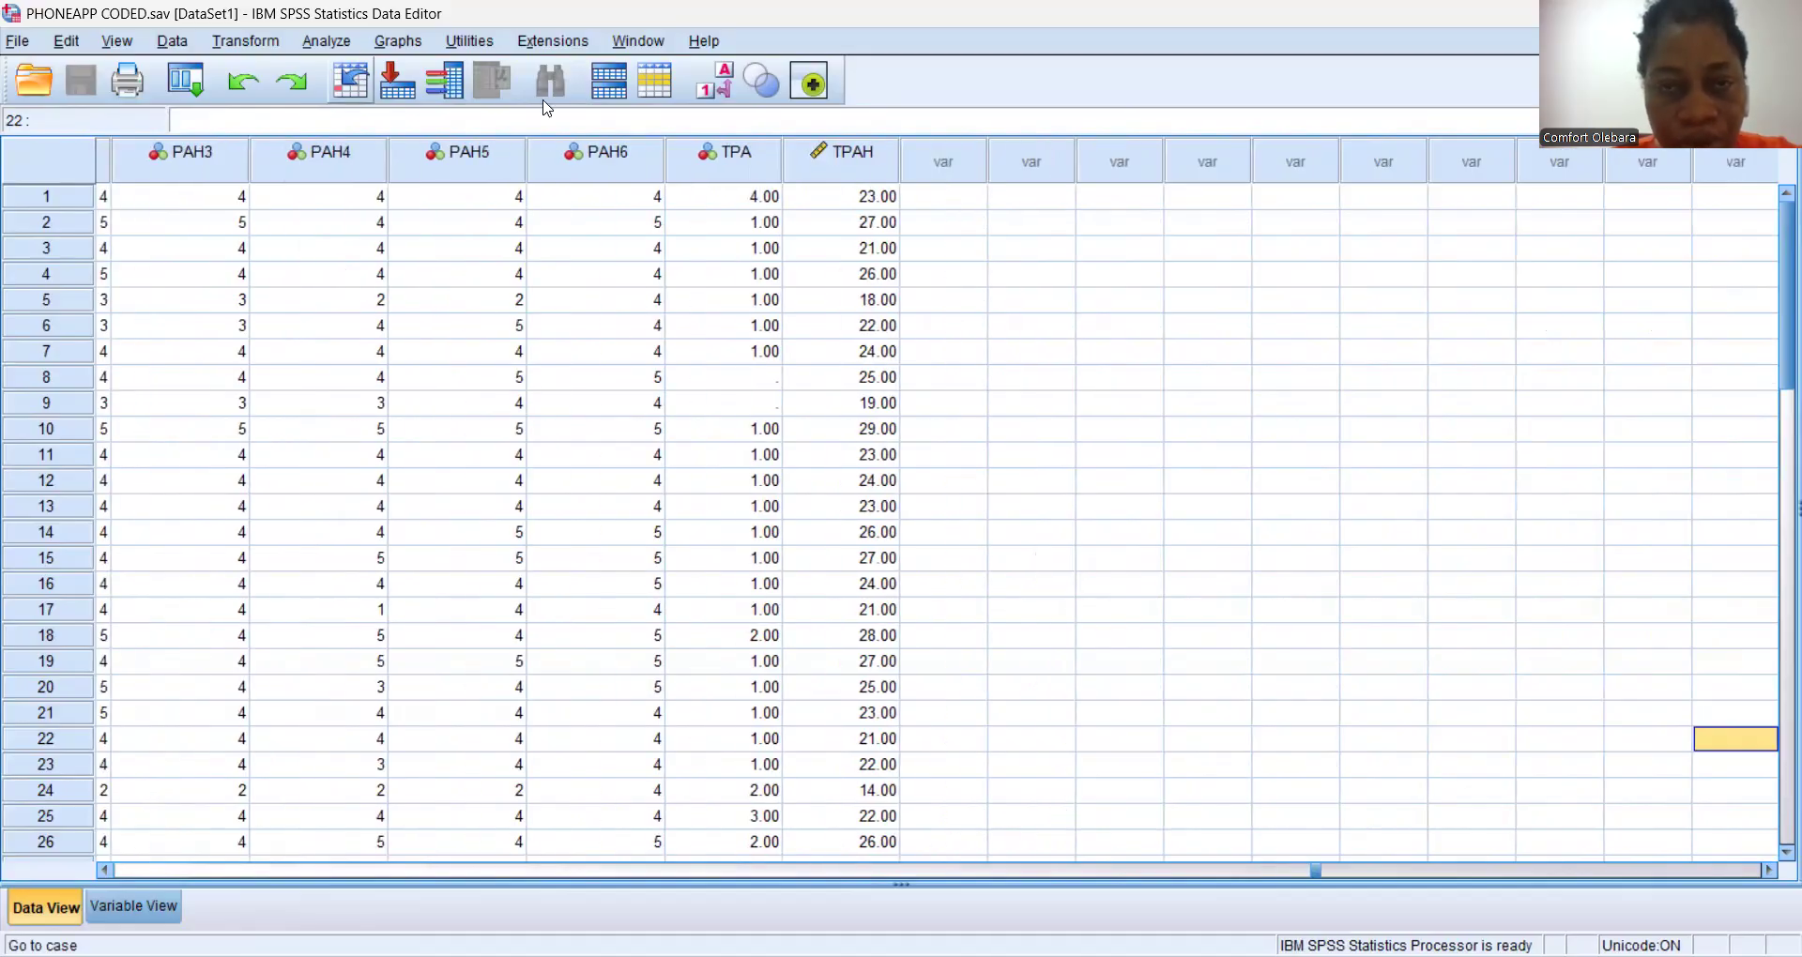
mouse_move(847, 162)
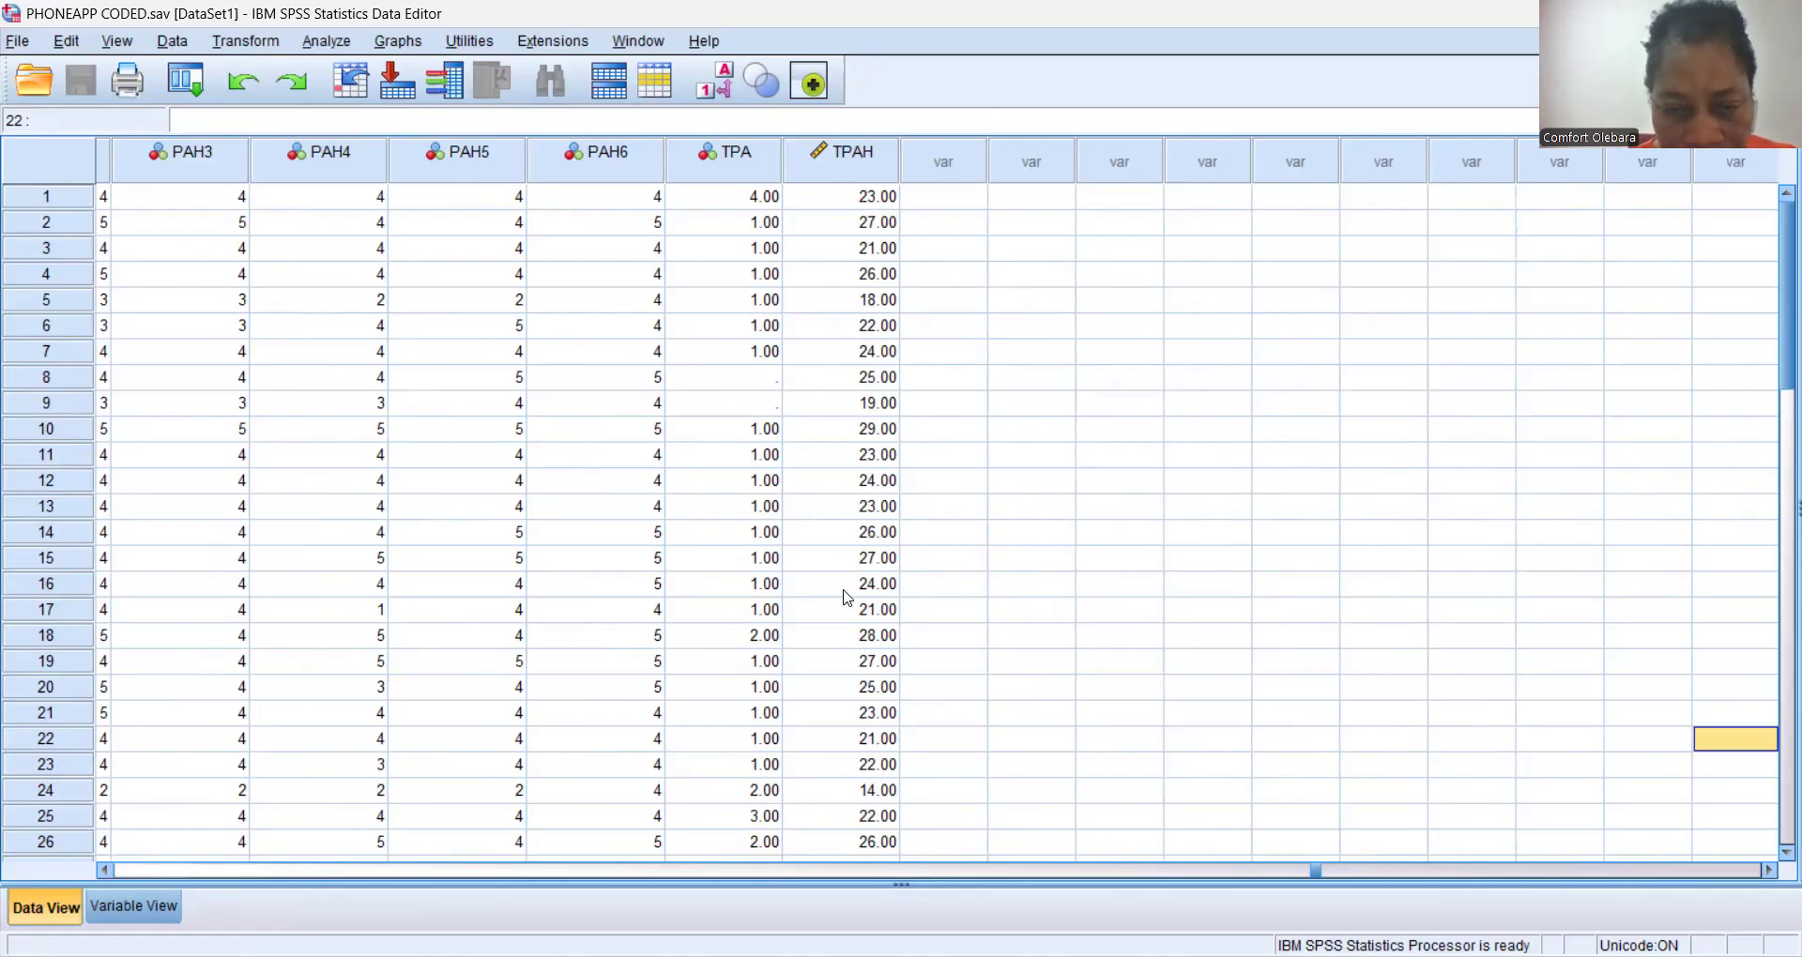
click(847, 644)
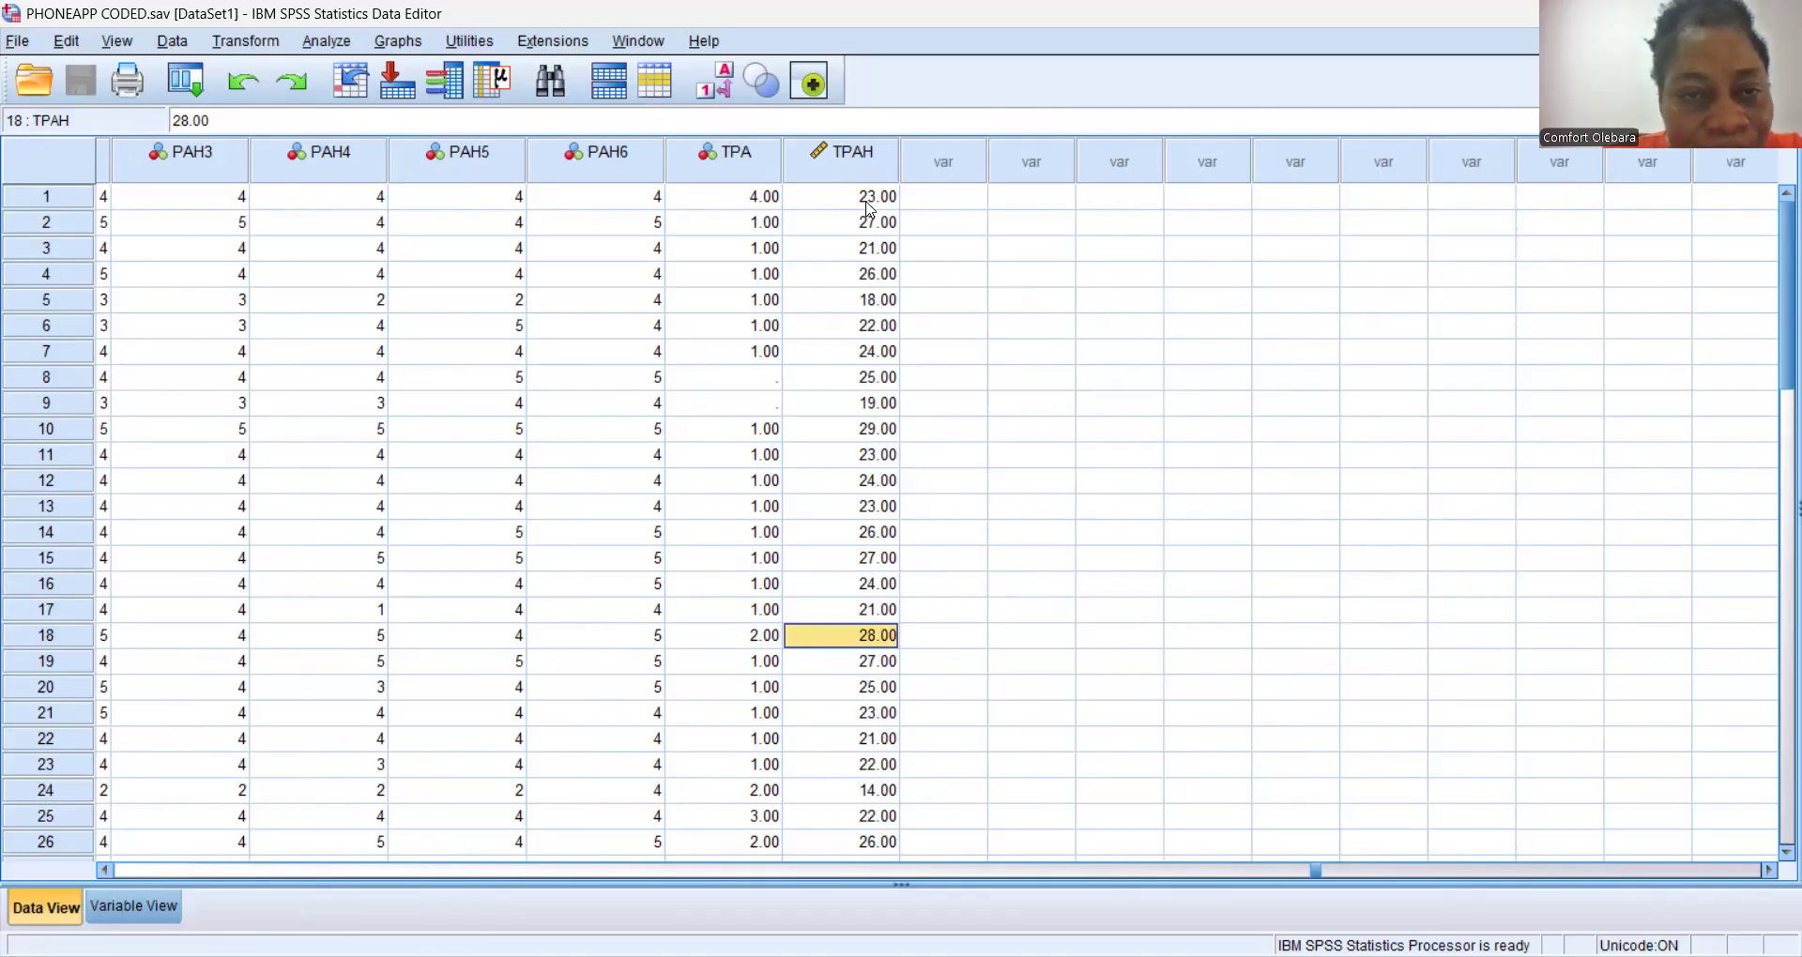
Examine the PAH1 to PAH6 scores of the cases alongside their TPAH totals.
click(239, 483)
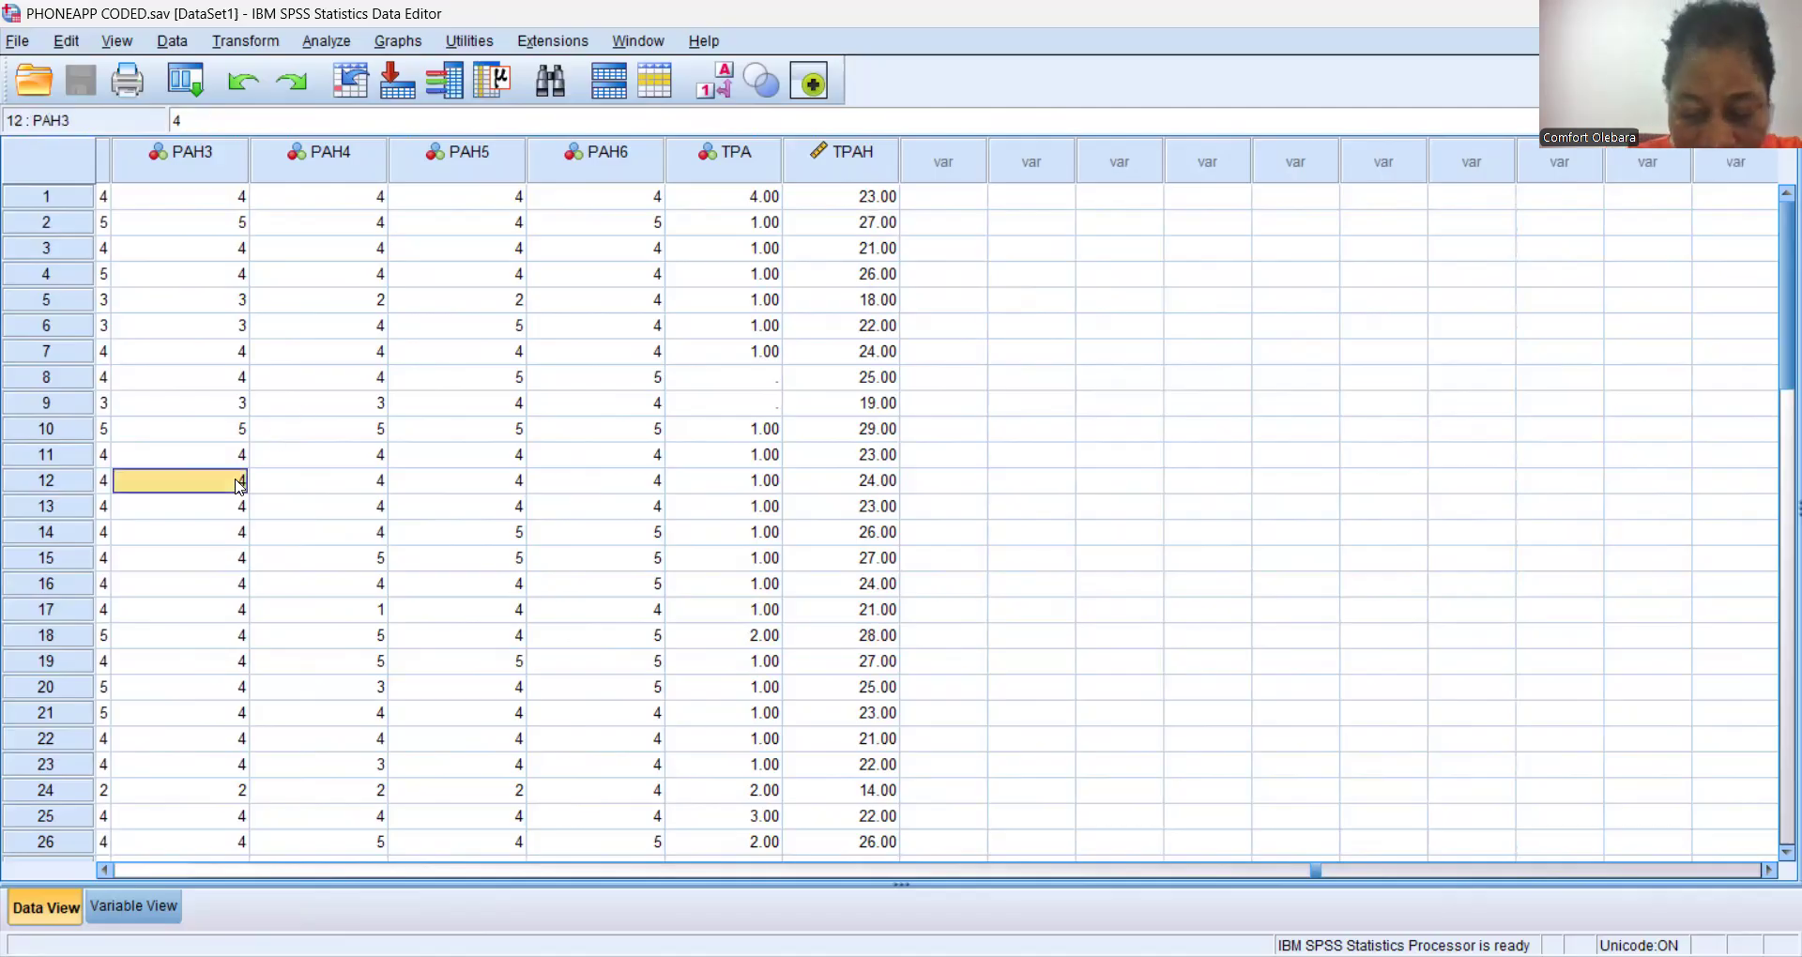
key(Left)
key(Left)
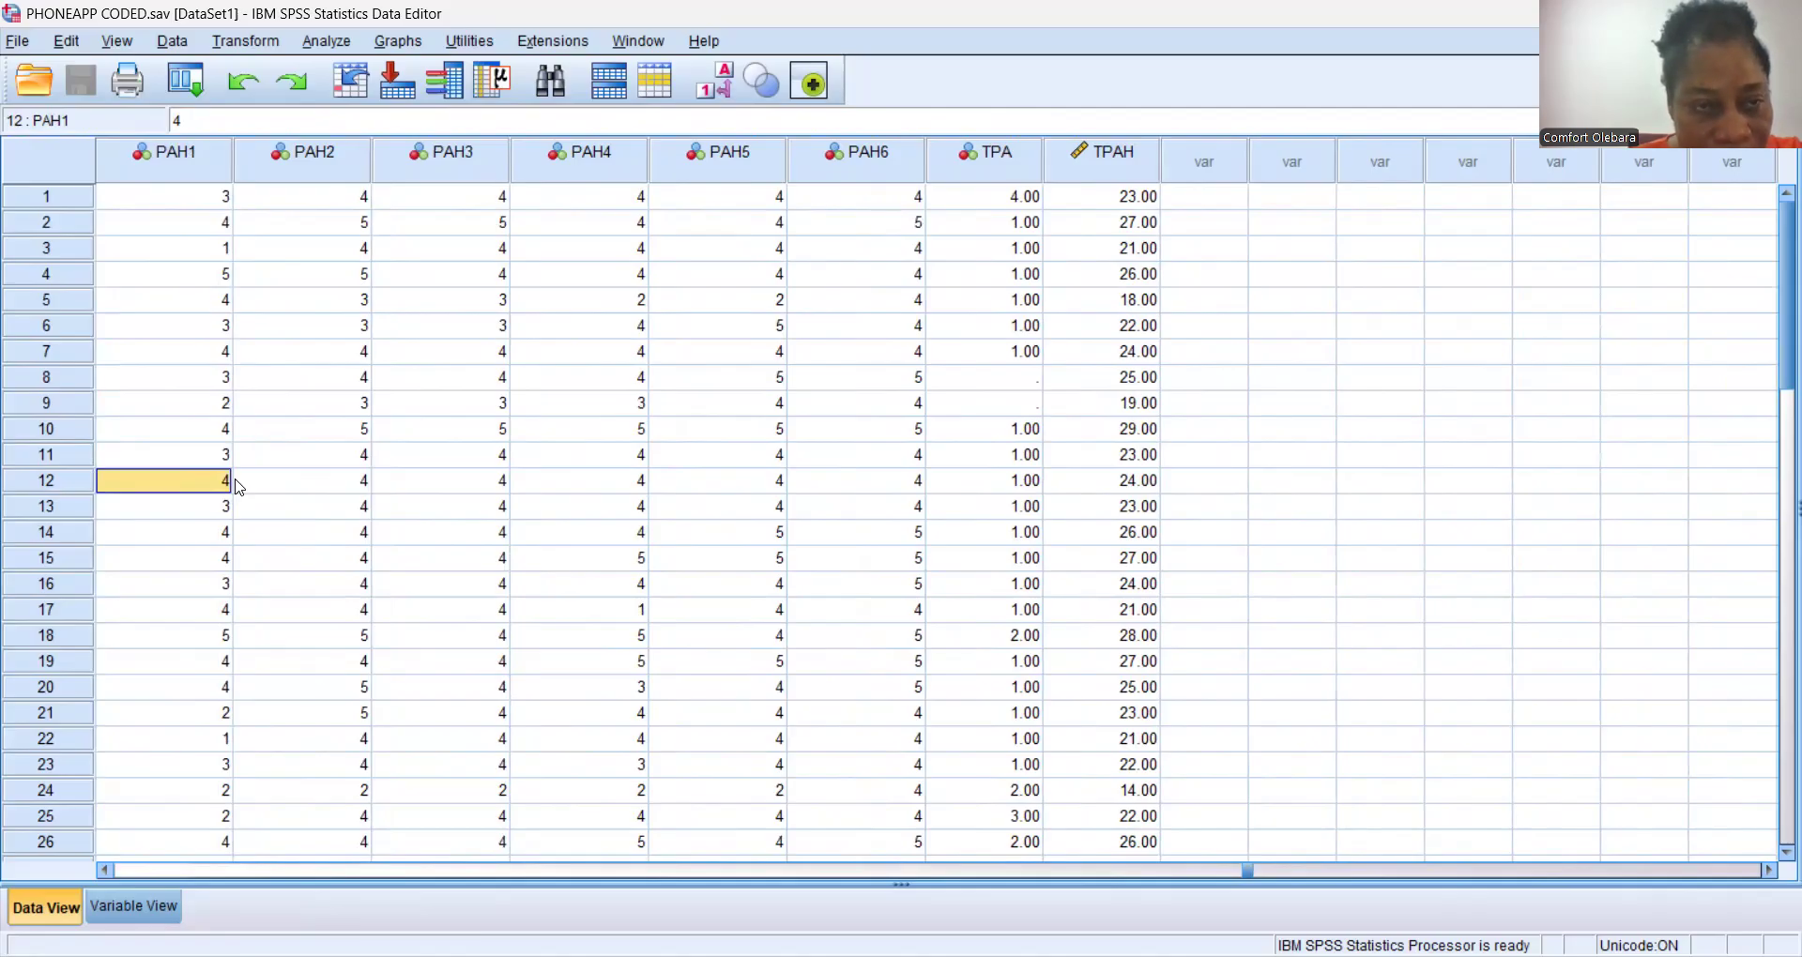
key(Left)
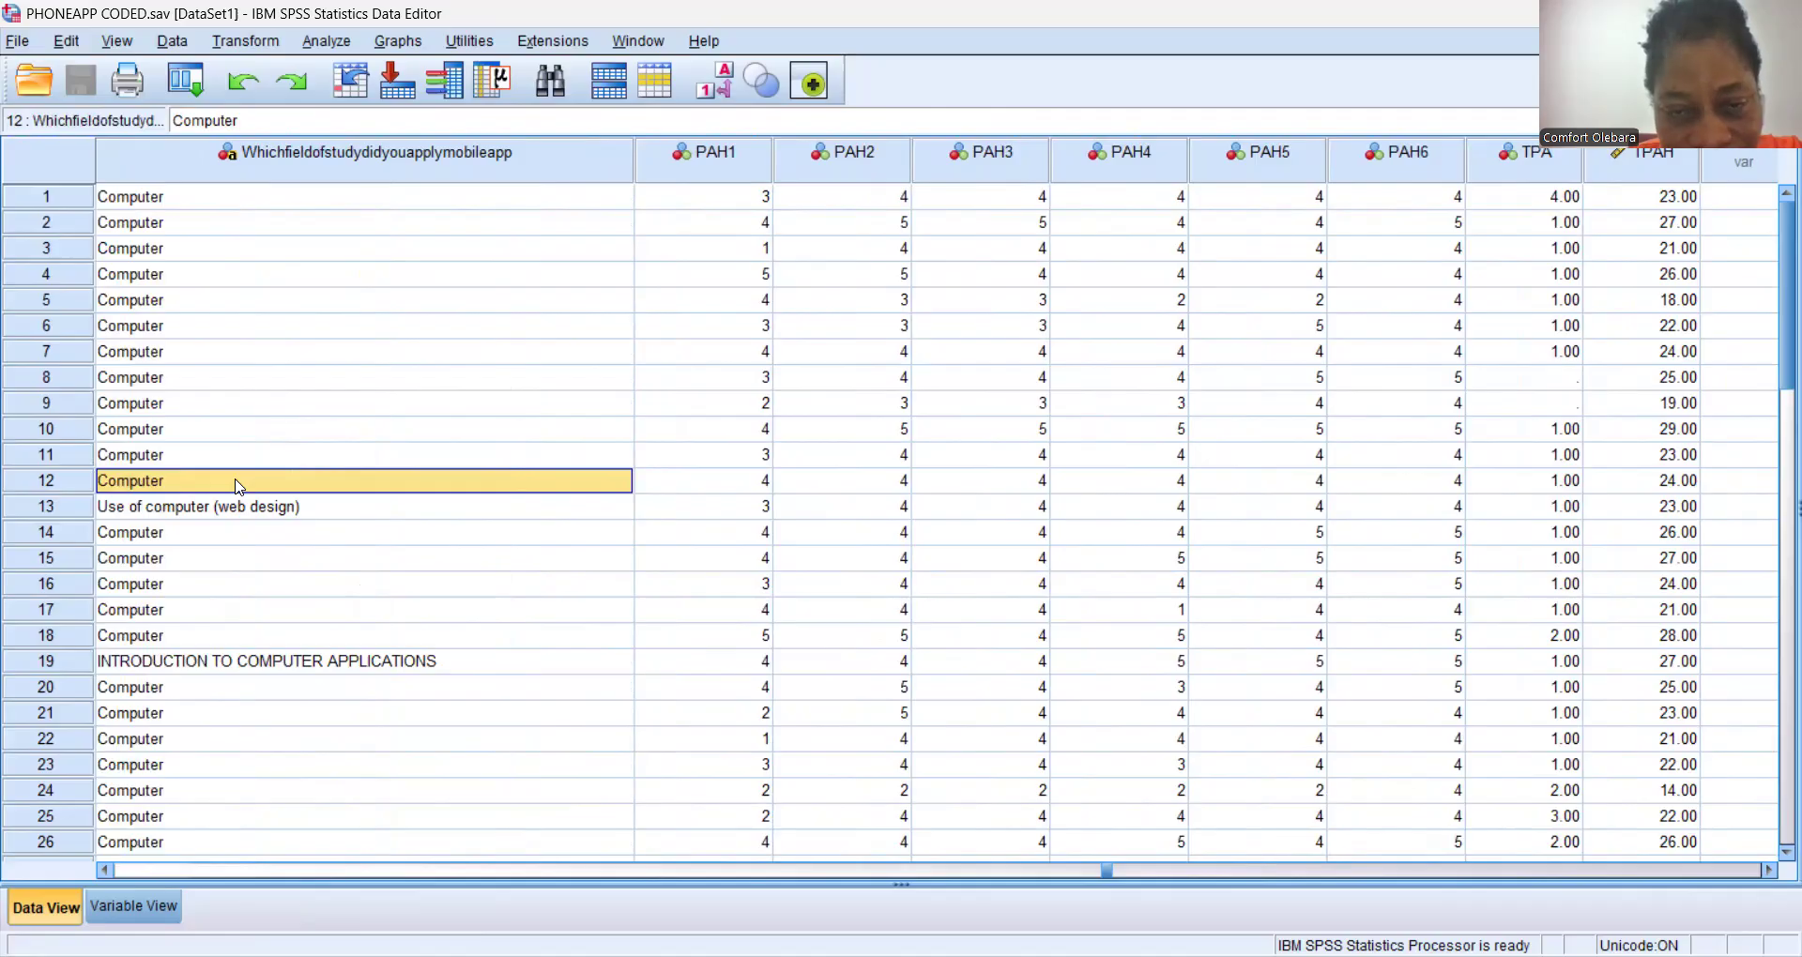
key(Right)
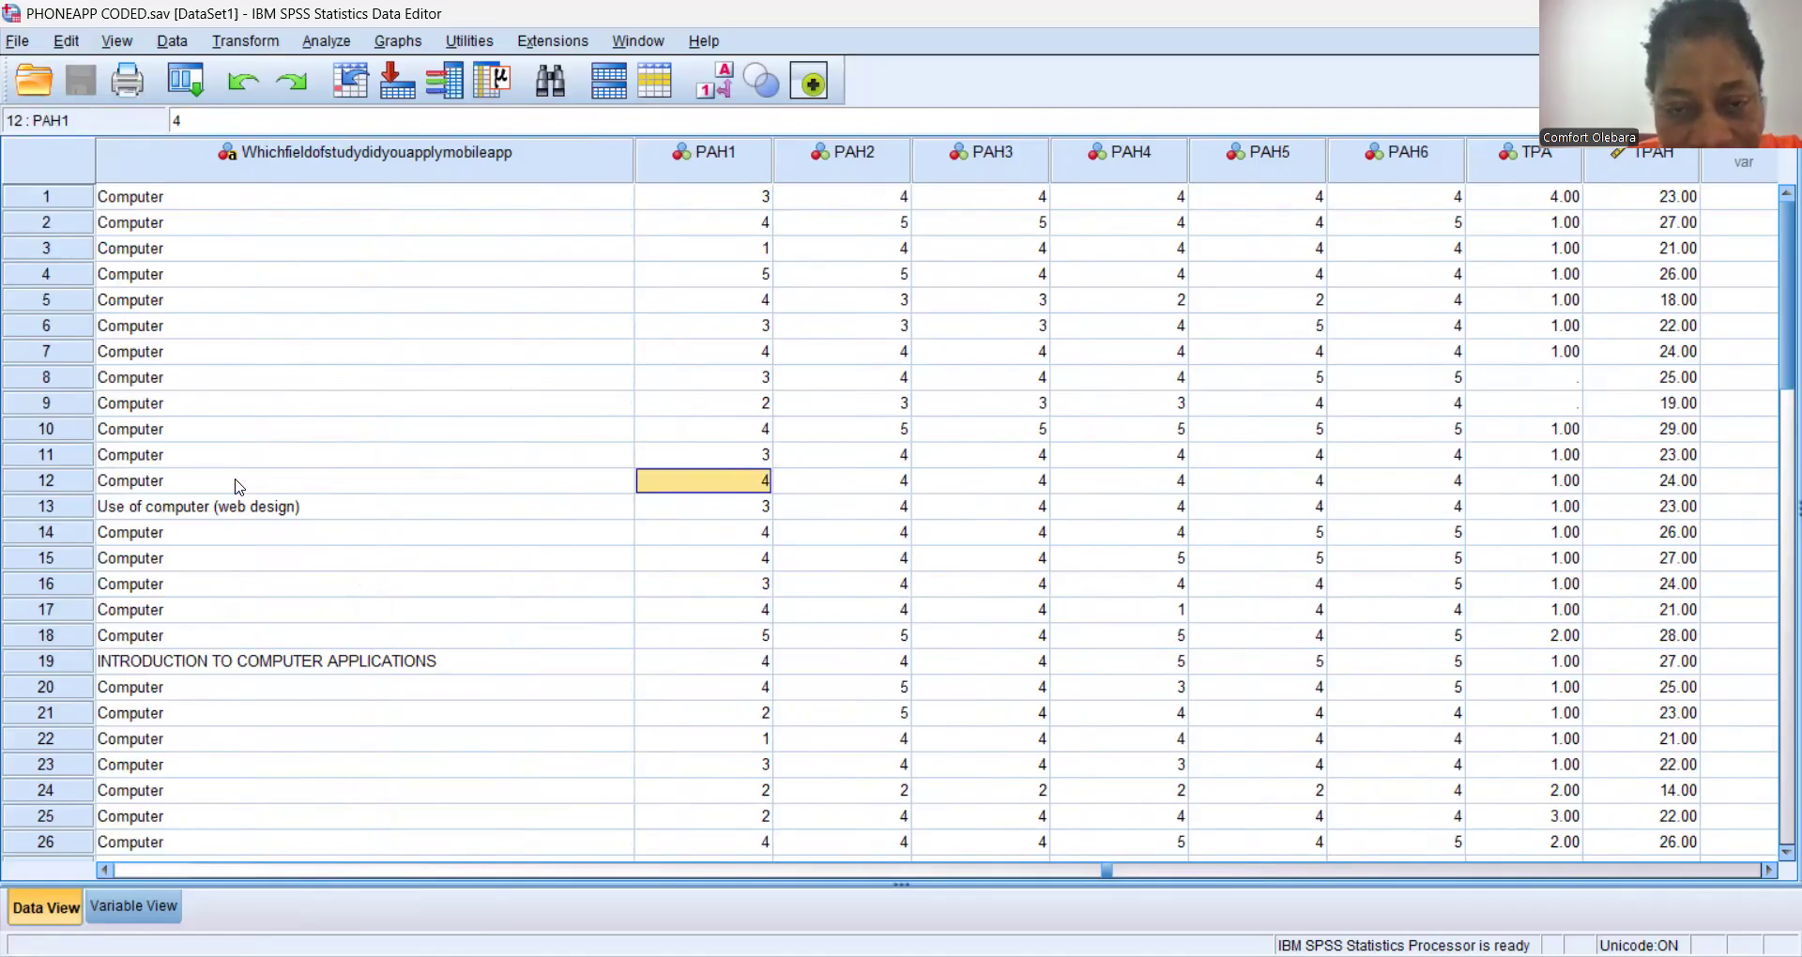
key(Down)
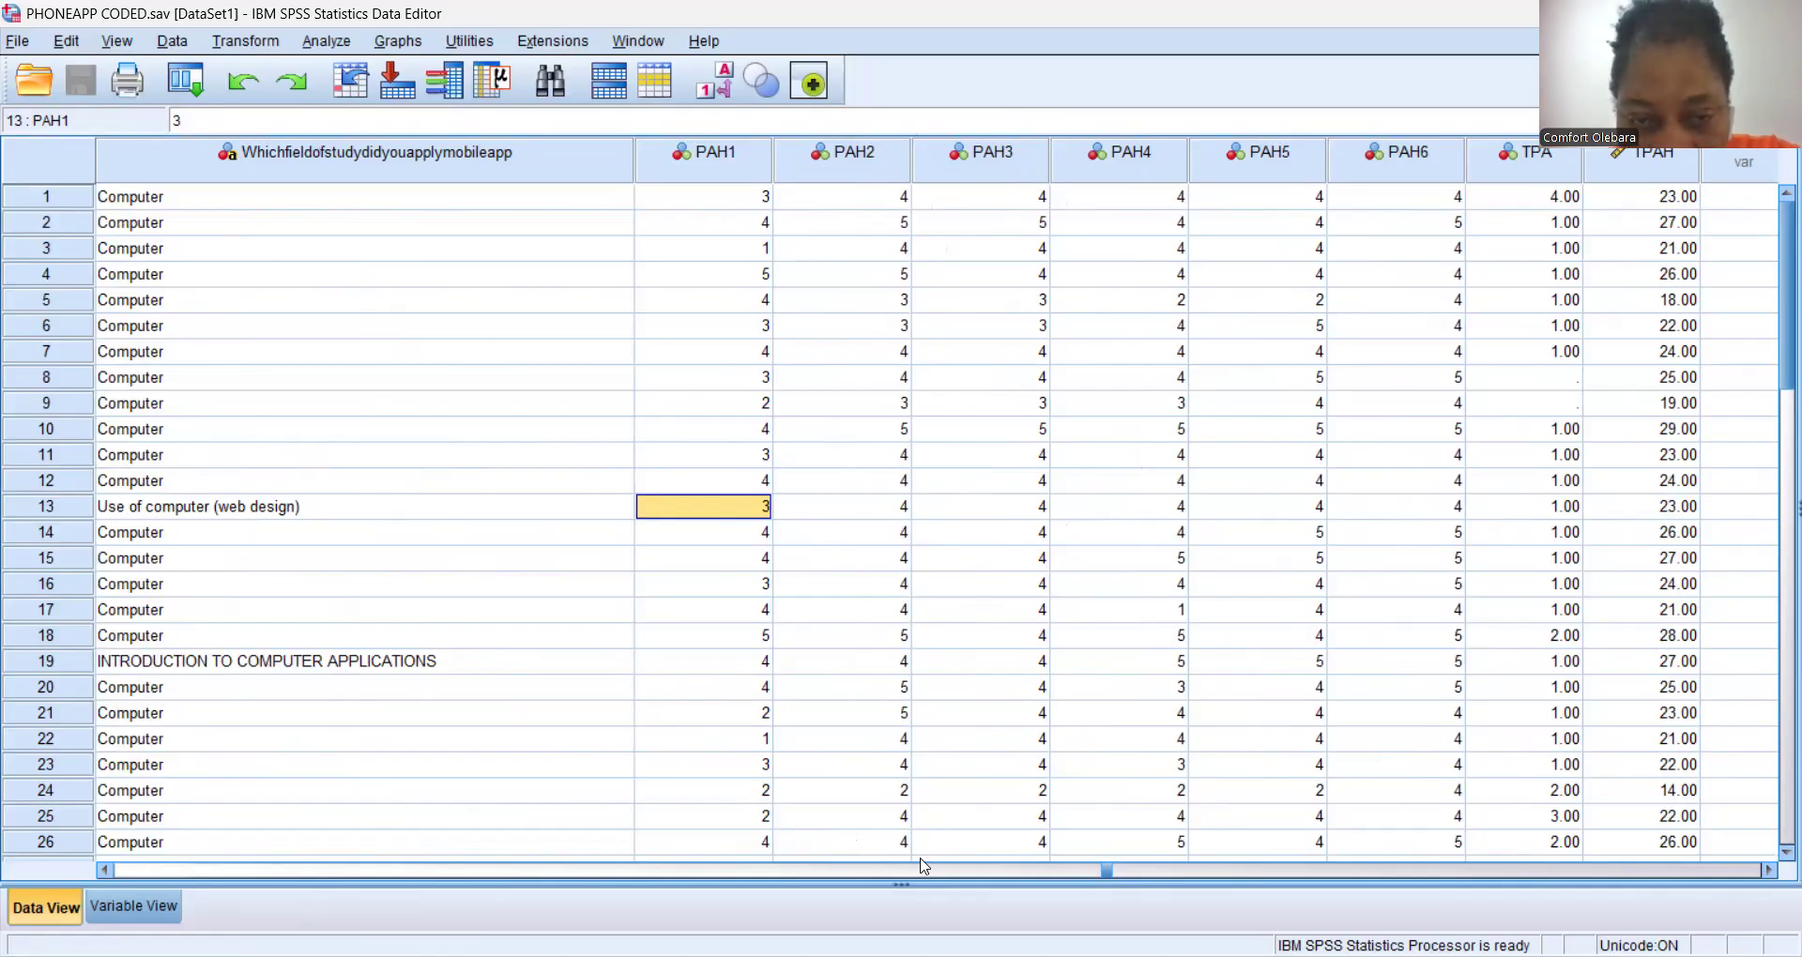
key(Down)
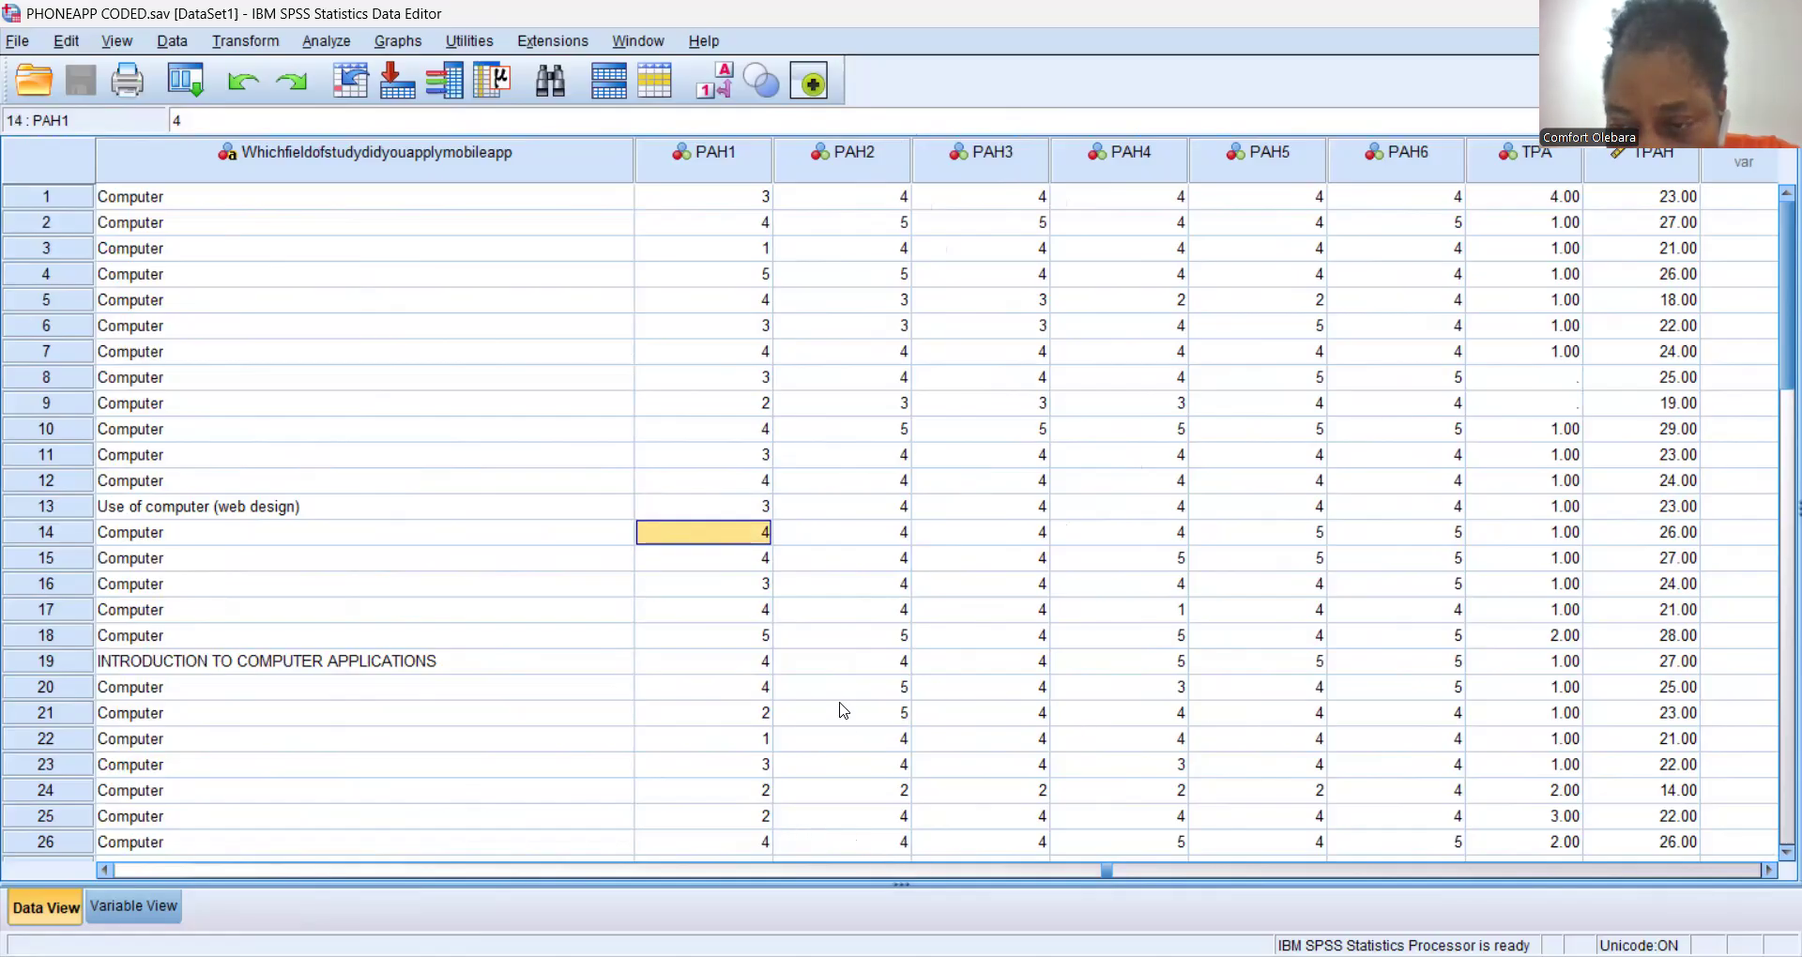
Return to the TPAH column and review the total score of case 18.
key(Right)
key(Right)
key(Right)
key(Right)
key(Right)
key(Right)
key(Right)
key(Right)
key(Right)
key(Right)
key(Right)
key(Right)
key(Right)
key(Right)
key(Right)
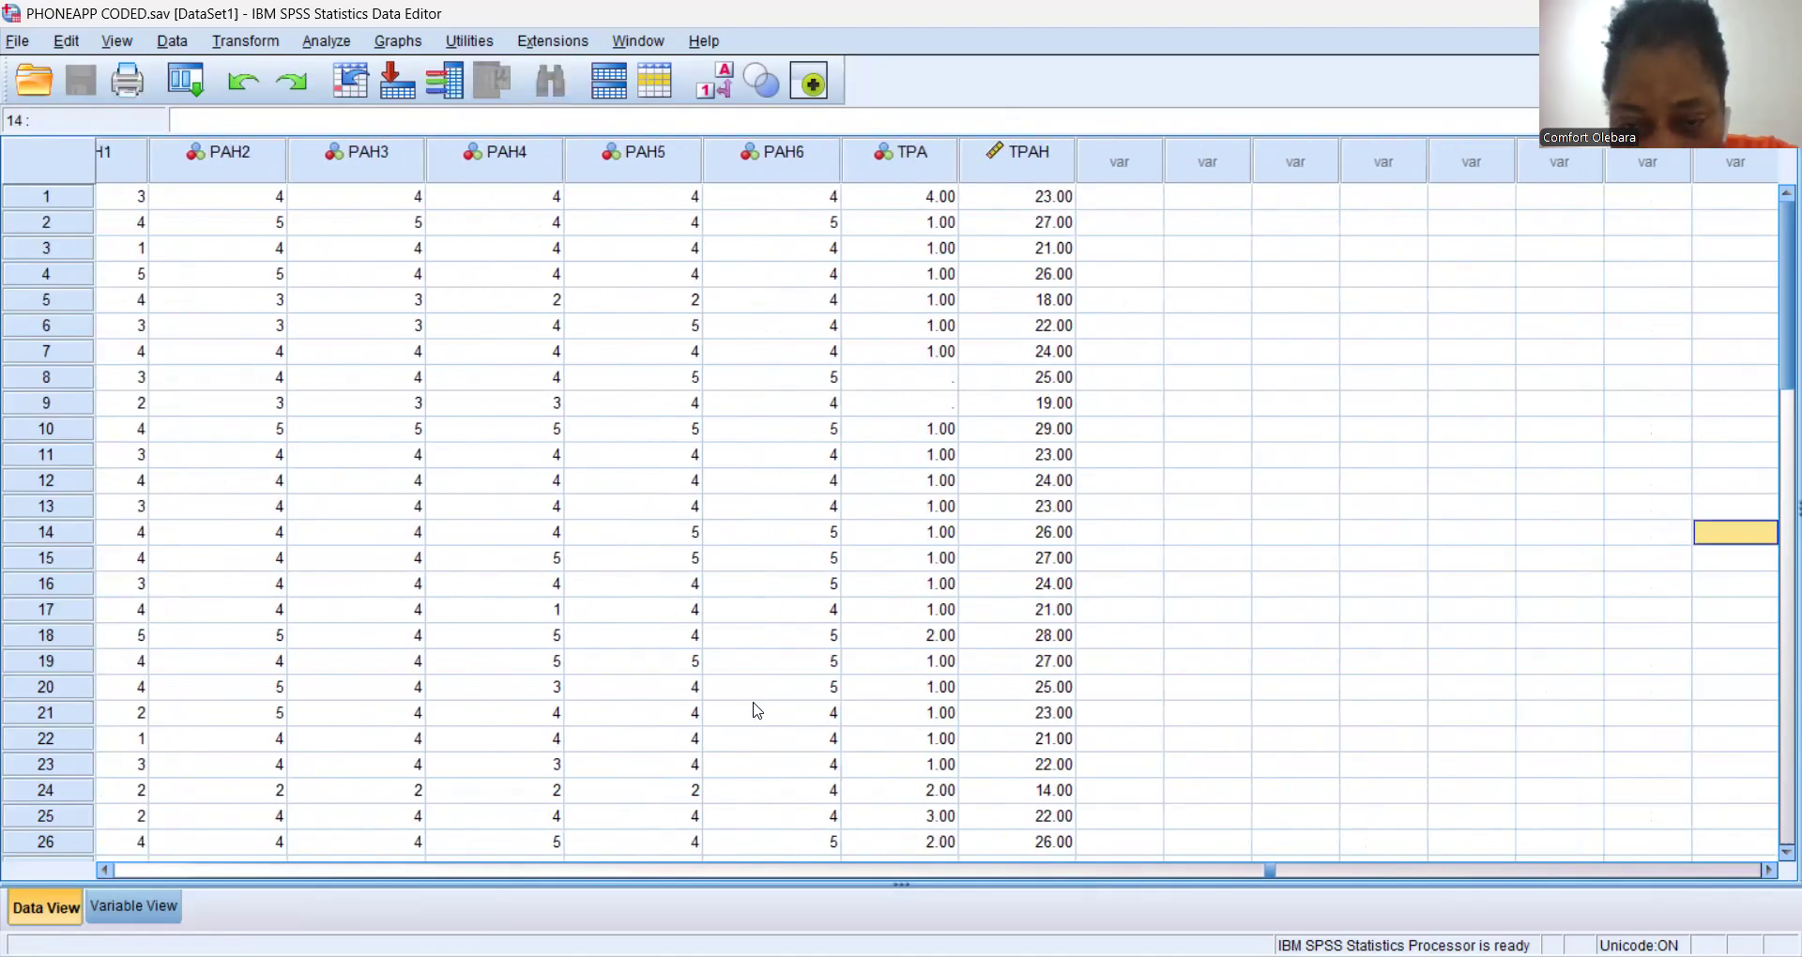
click(1041, 637)
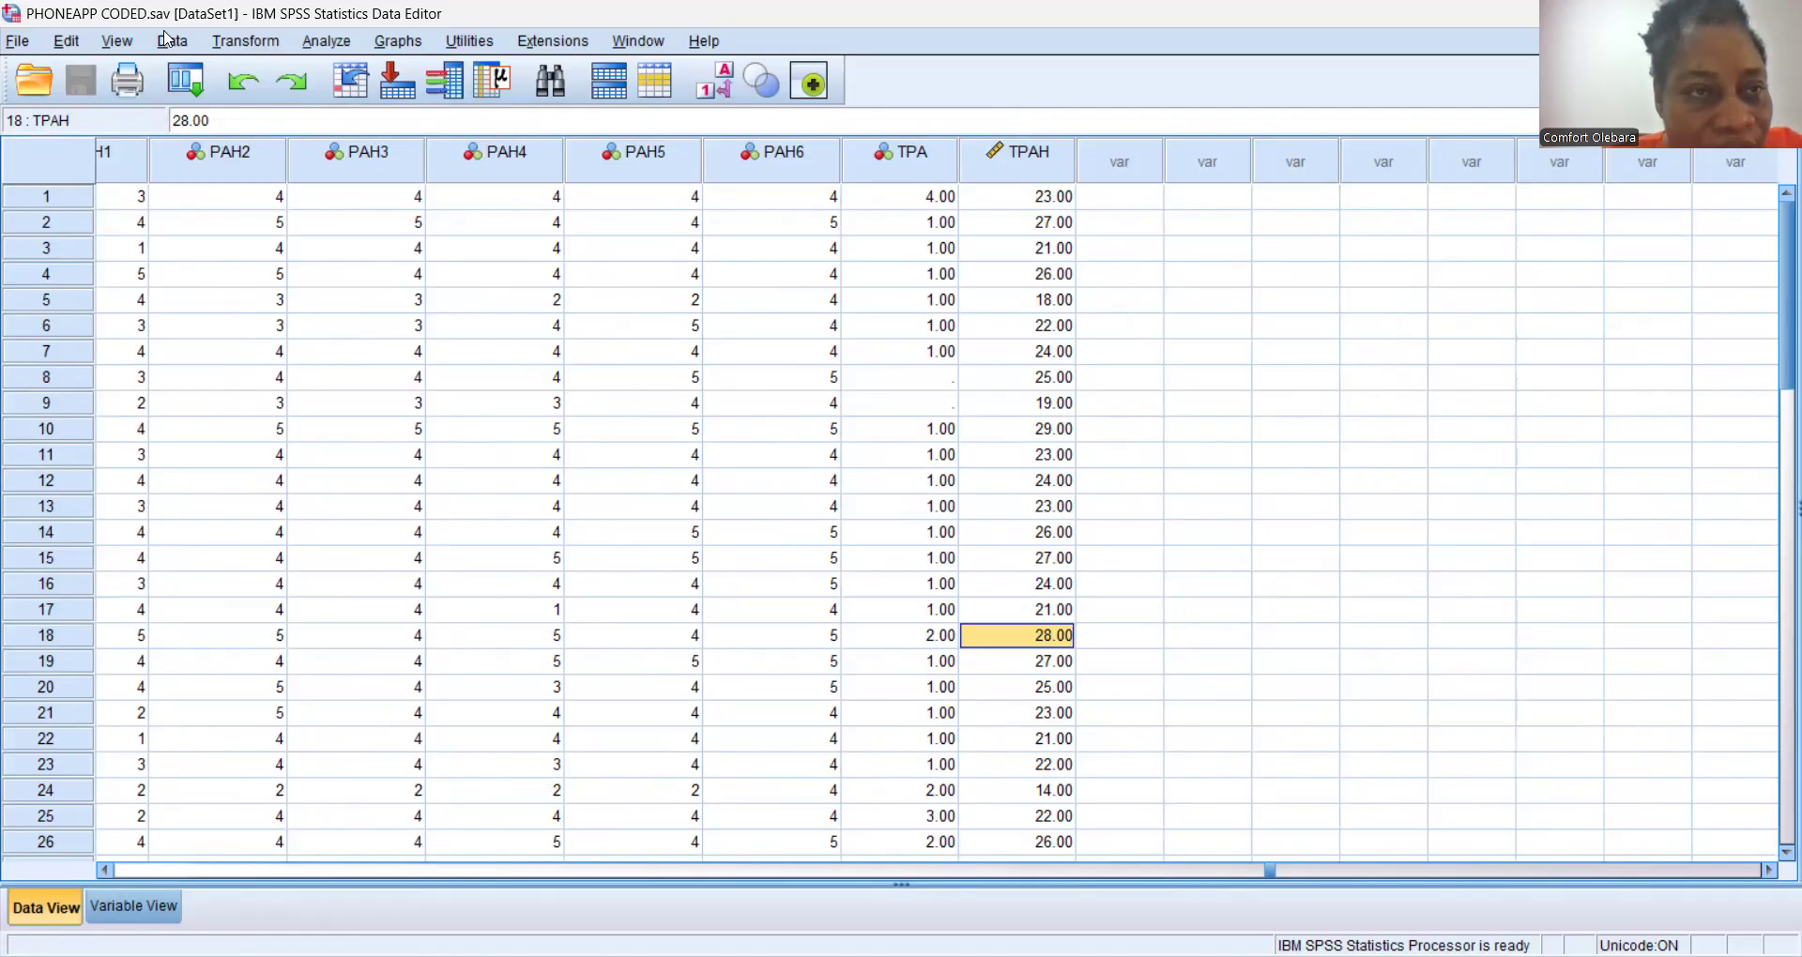
Start a new variable computation with ATPAH as the target variable.
click(237, 44)
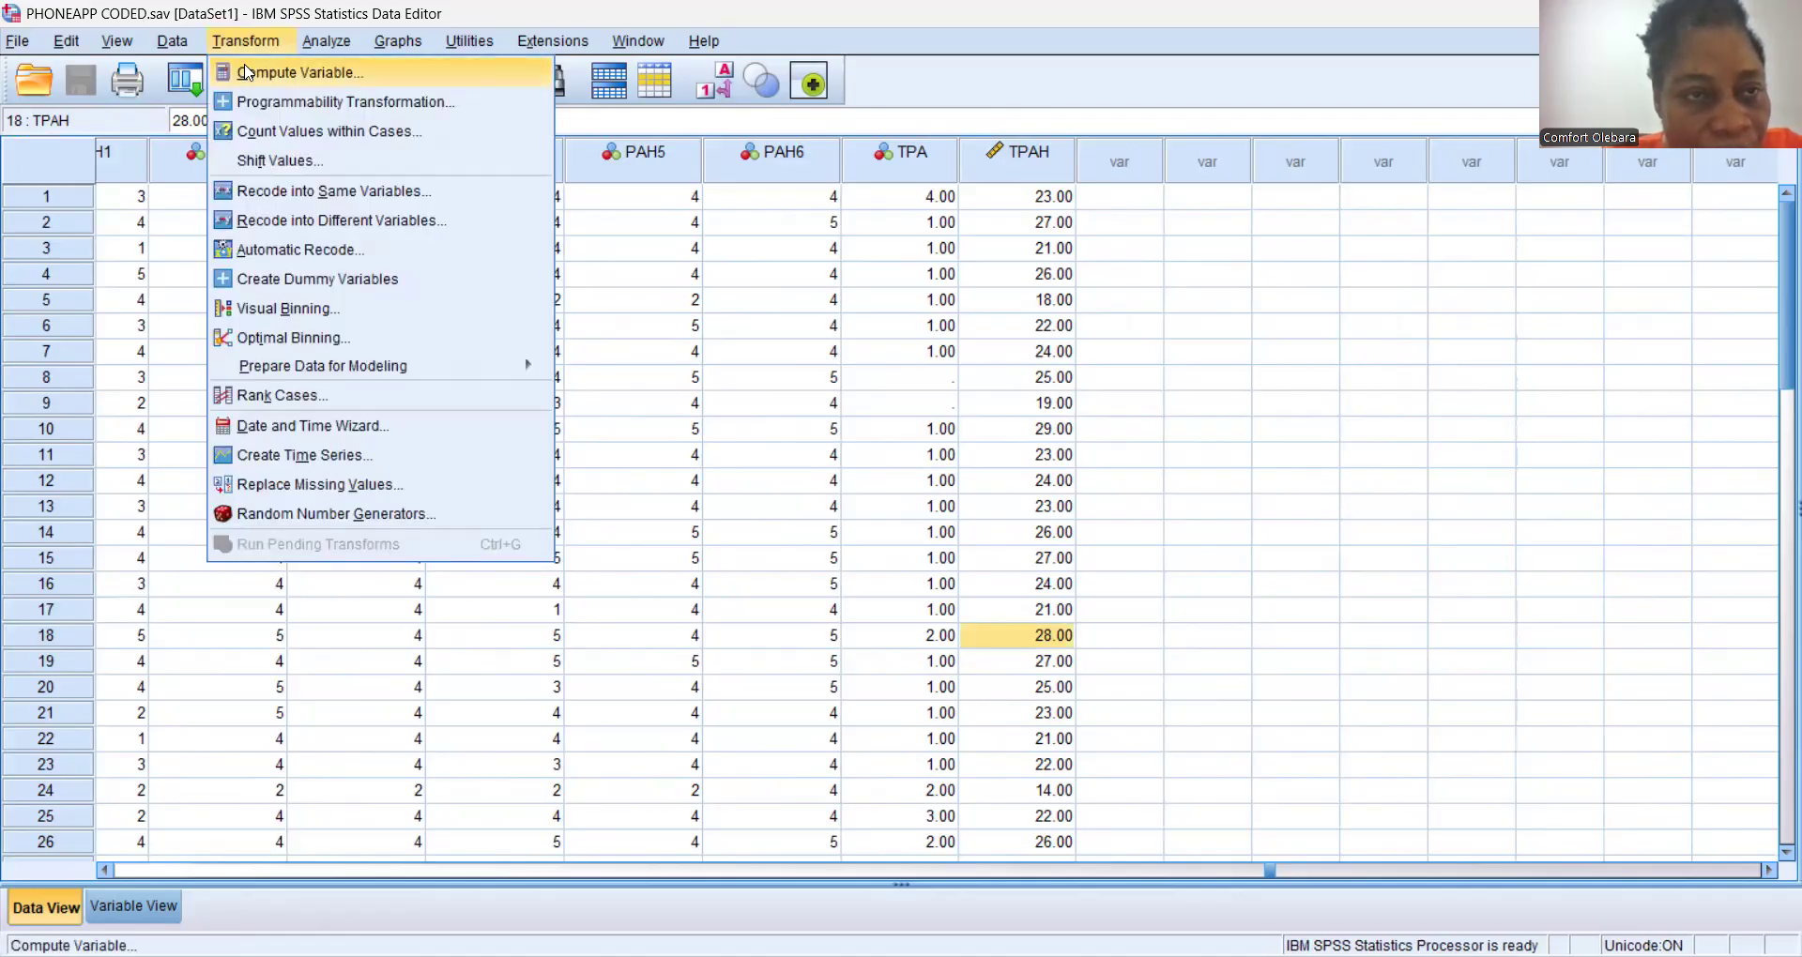
click(259, 82)
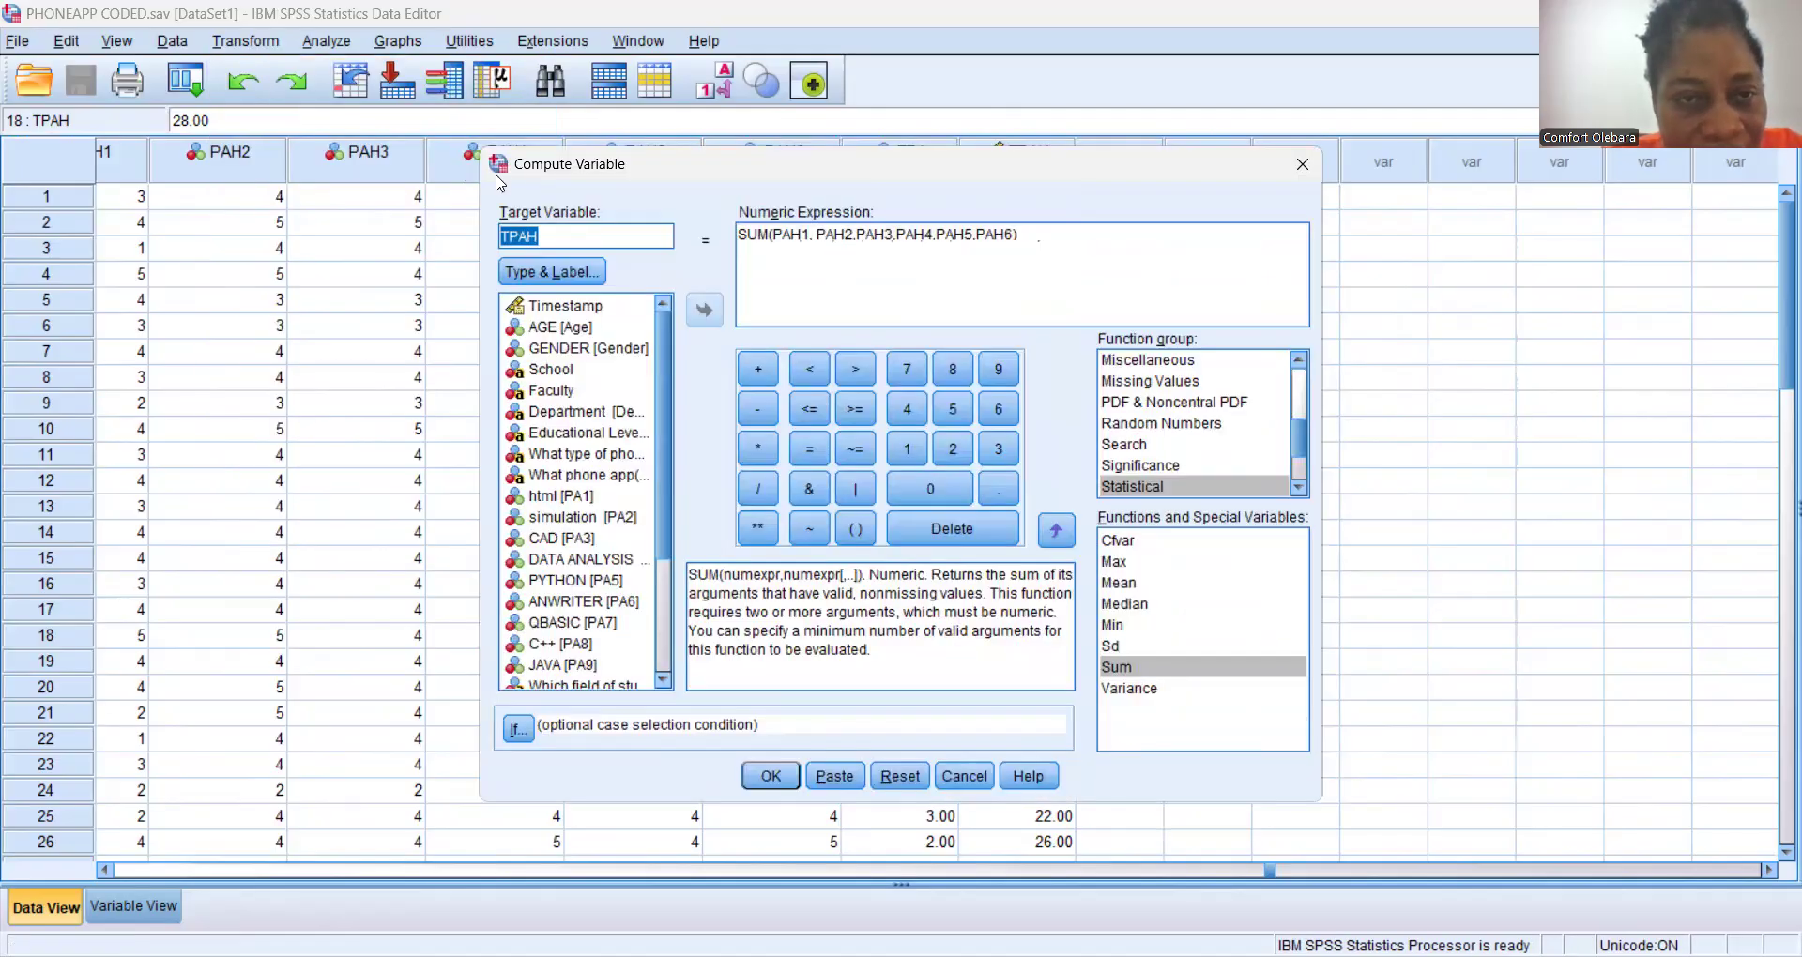
click(503, 236)
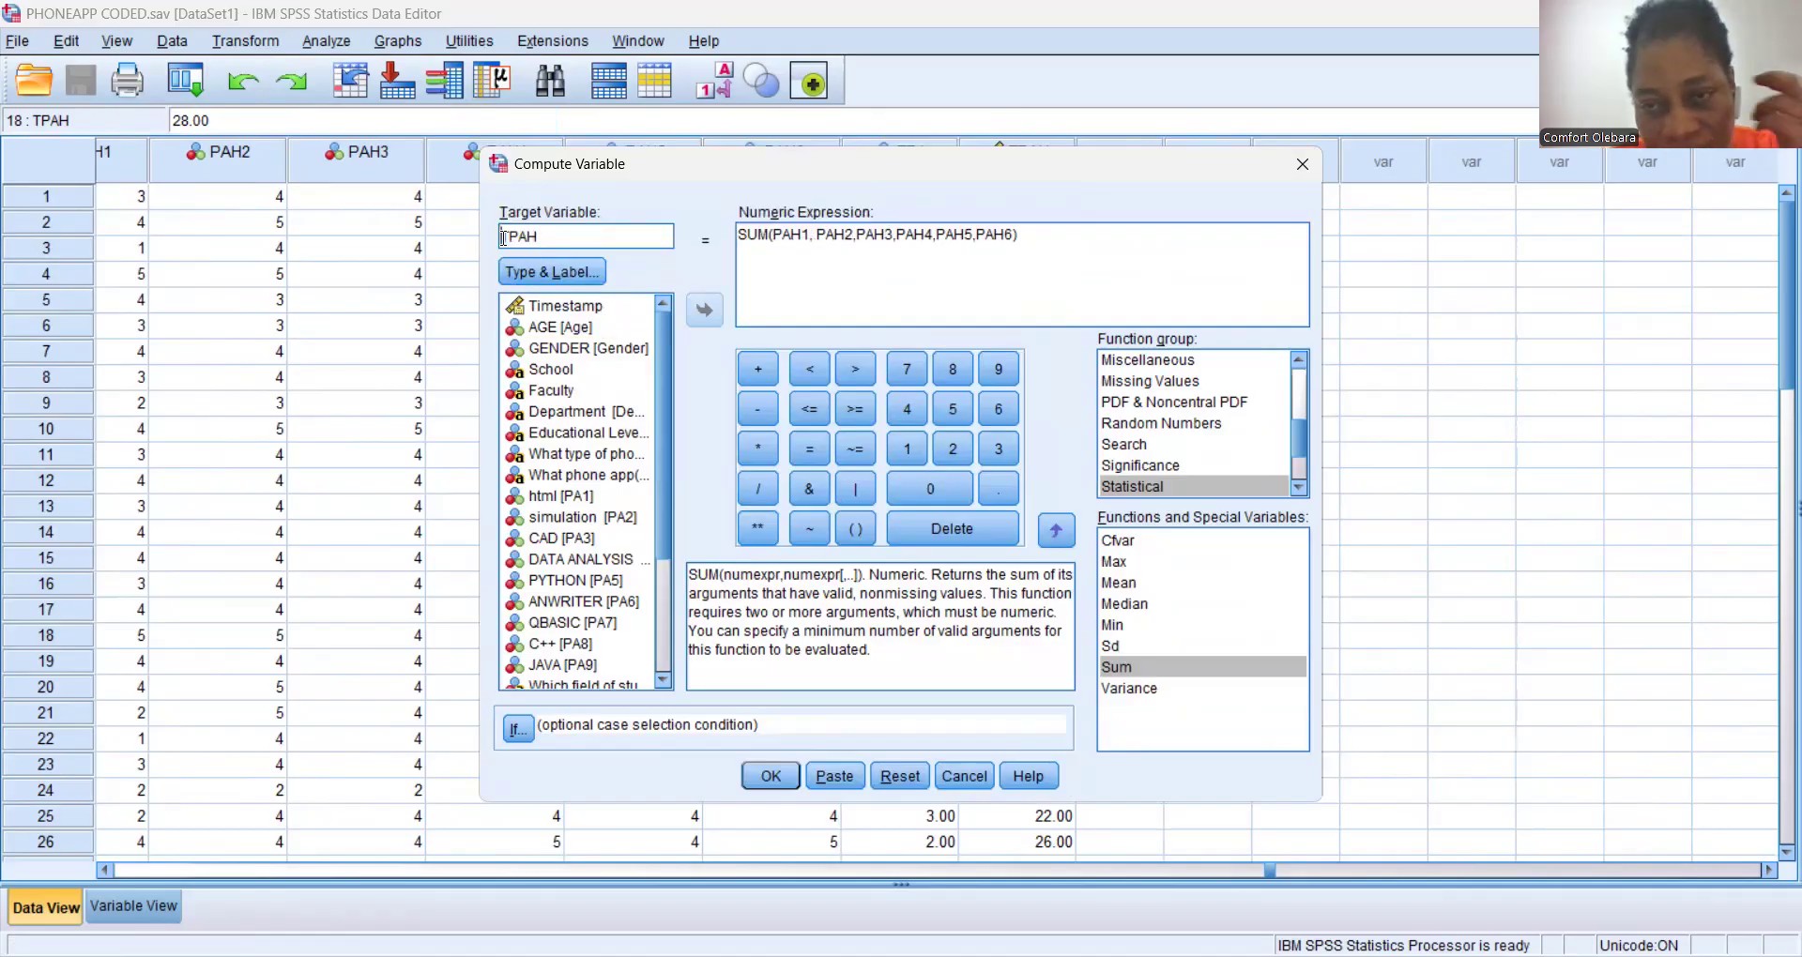
text(A)
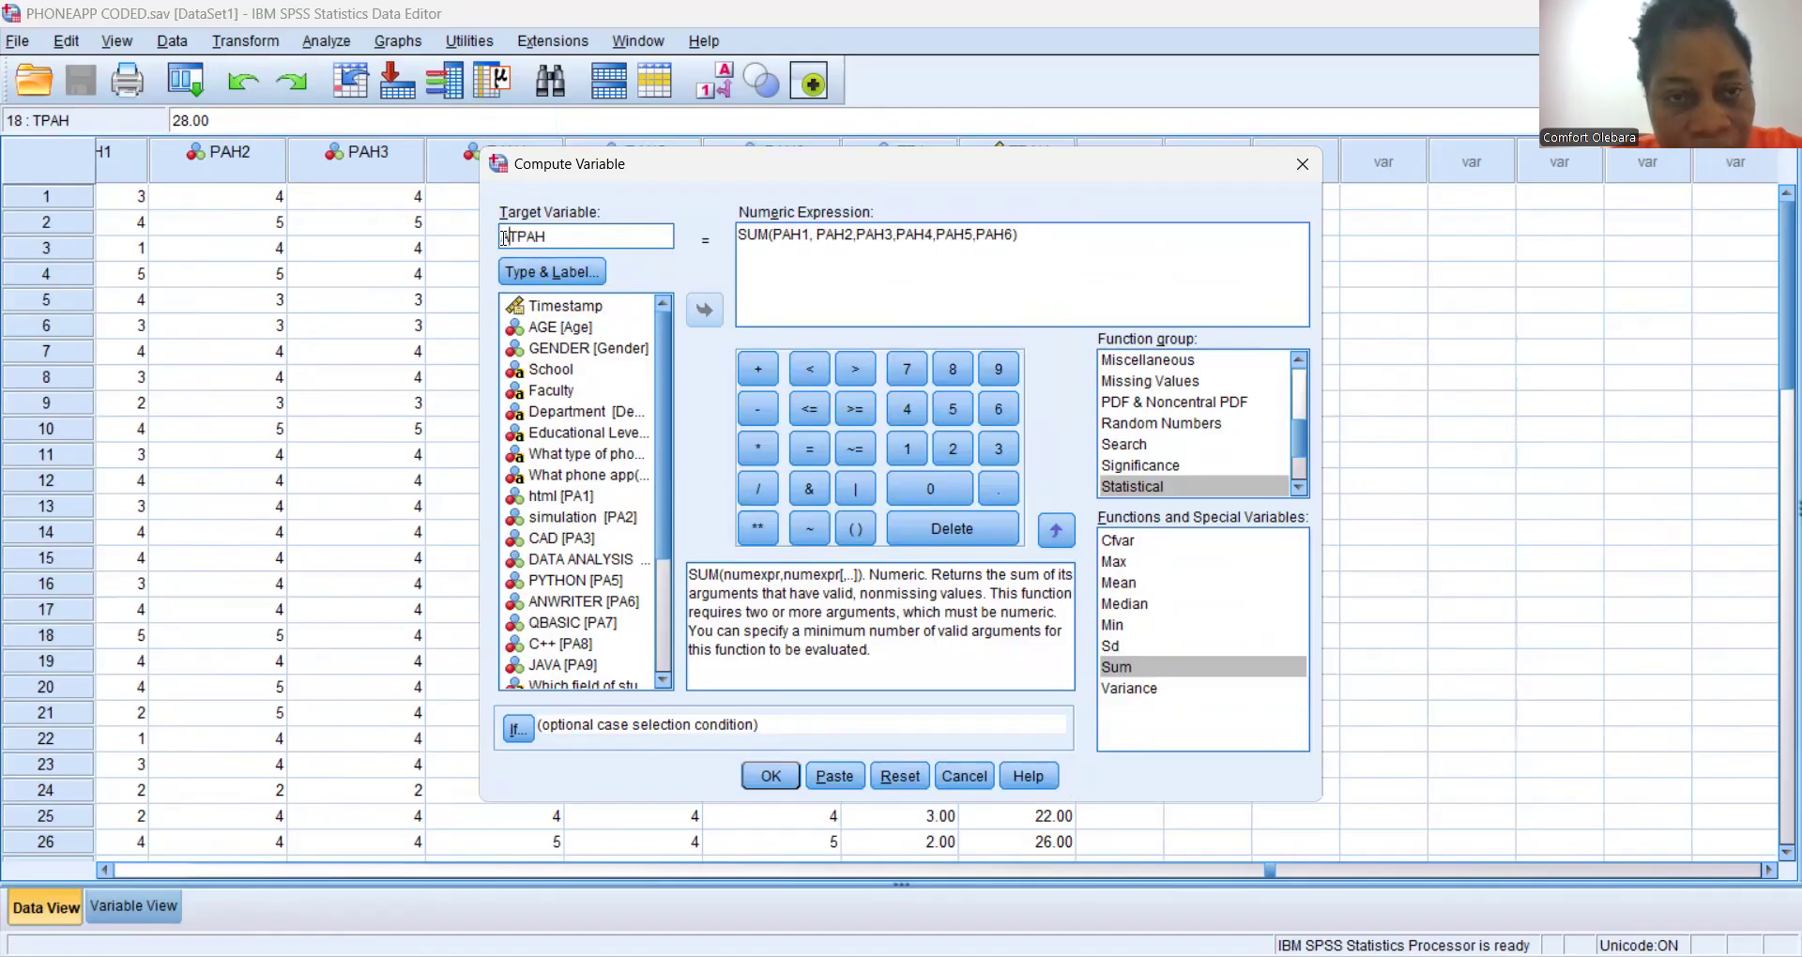
Clear the existing SUM formula from the numeric expression of the ATPAH computation.
click(740, 241)
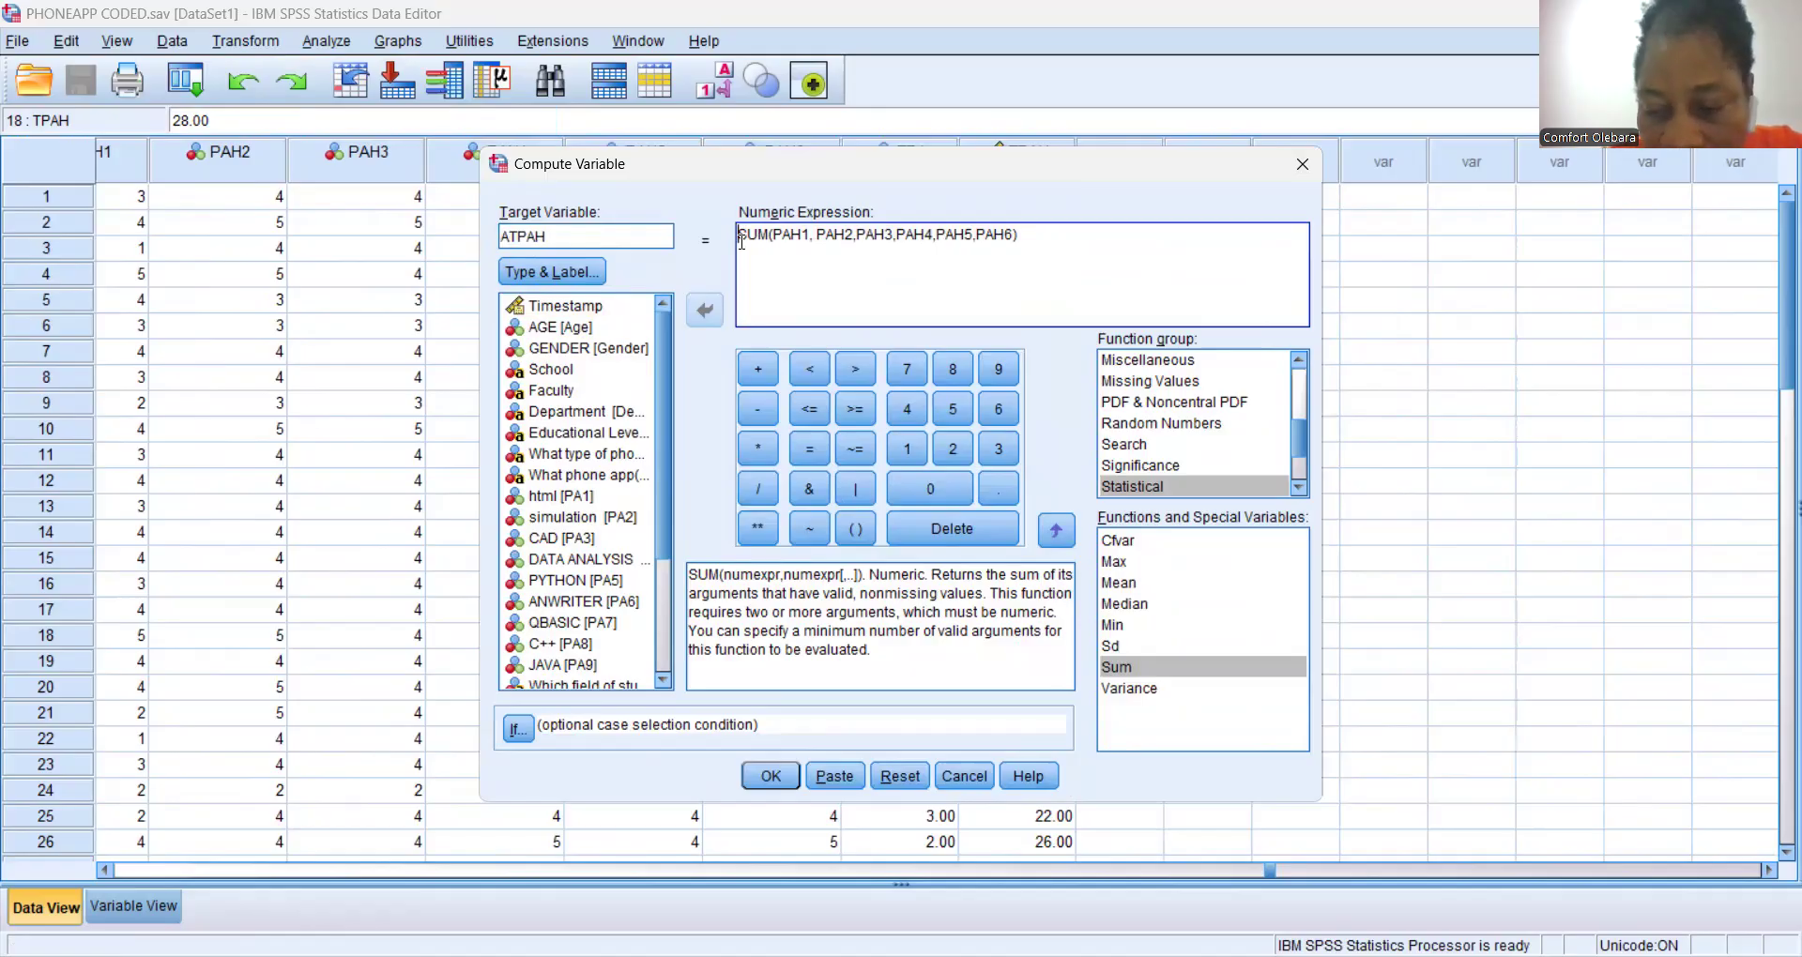
key(Delete)
key(Delete)
key(Delete)
key(Delete)
key(Delete)
key(Delete)
key(Delete)
key(Delete)
key(Delete)
key(Delete)
key(Delete)
key(Delete)
key(Delete)
key(Delete)
key(Delete)
key(Delete)
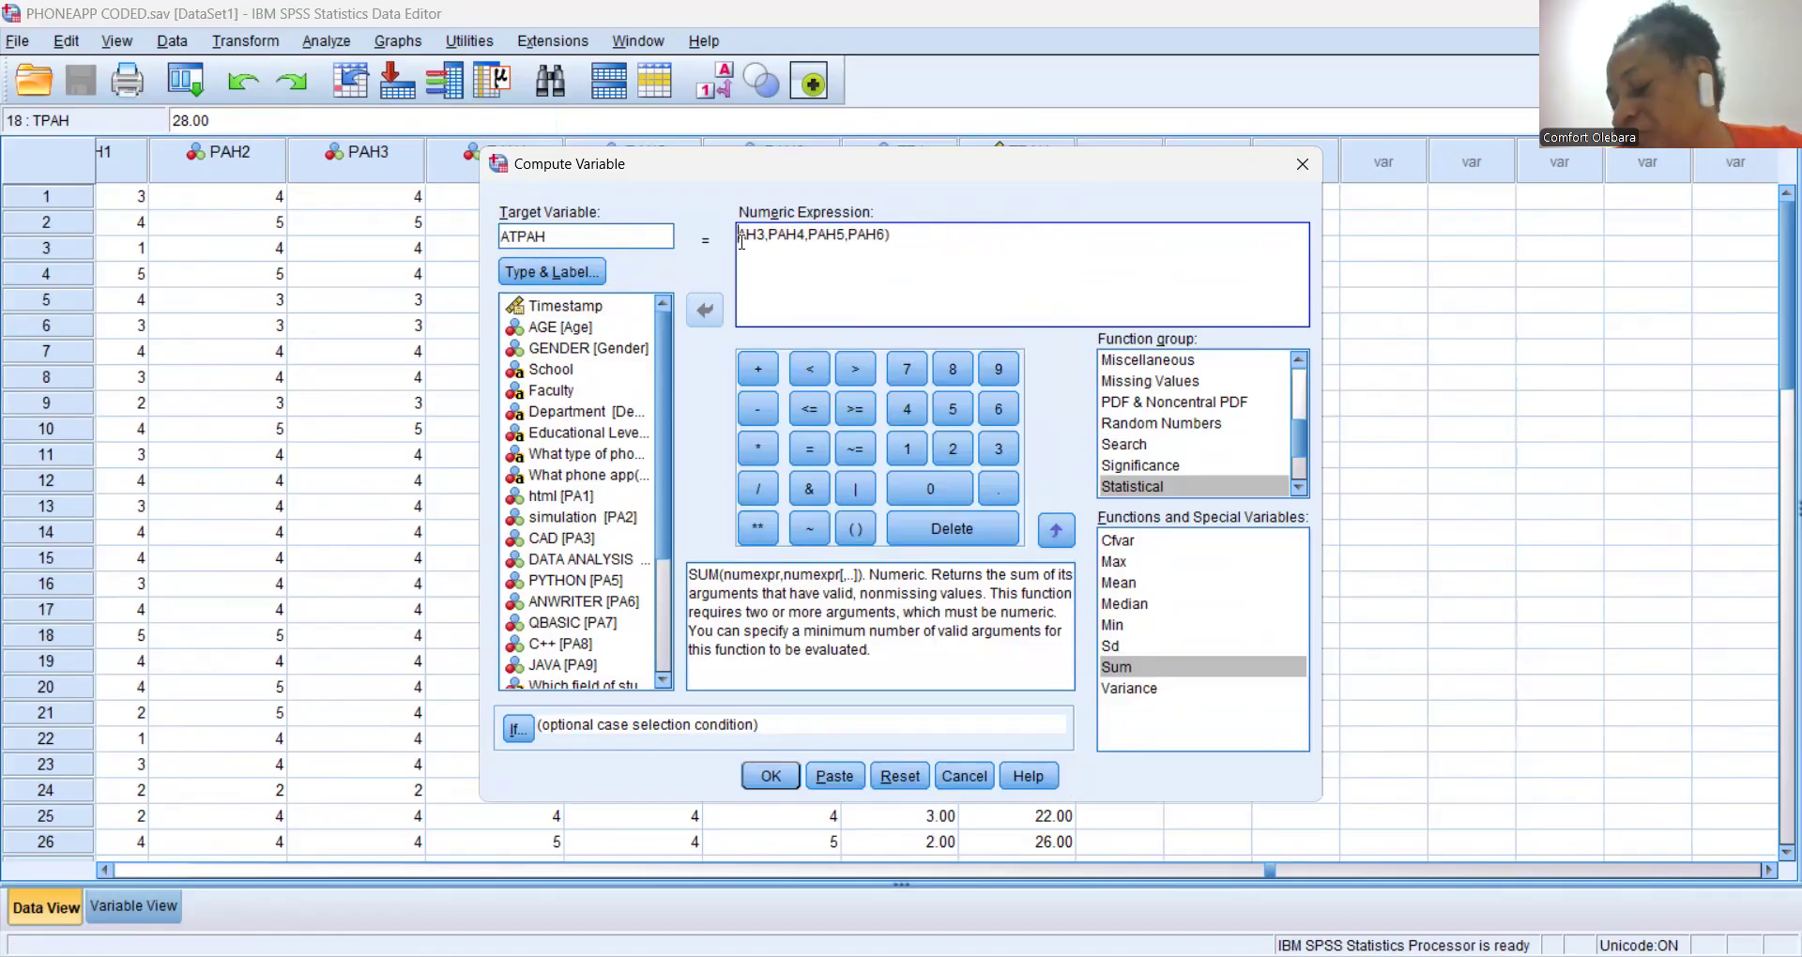
key(Delete)
key(Delete)
key(Delete)
key(Delete)
key(Delete)
key(Delete)
key(Delete)
key(Delete)
key(Delete)
key(Delete)
key(Delete)
key(Delete)
key(Delete)
key(Delete)
key(Delete)
key(Delete)
key(Delete)
key(Delete)
key(Delete)
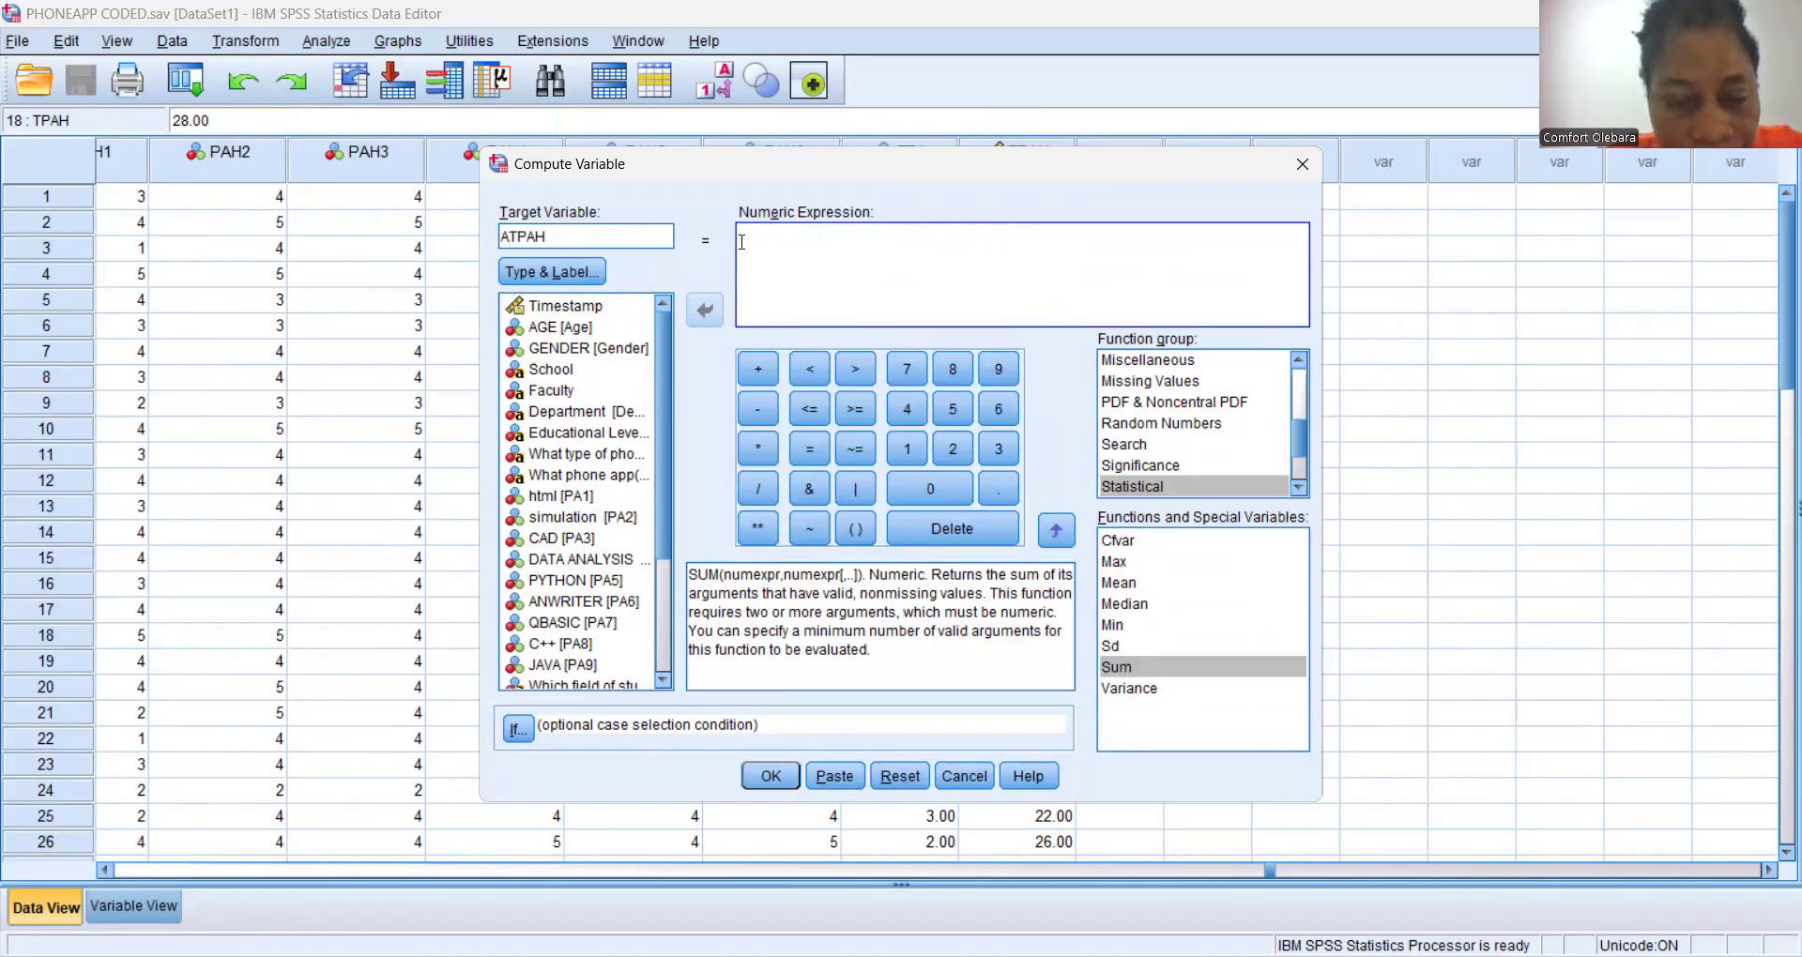
Enter (TPAH)/6 as the numeric expression and compute the ATPAH variable.
text(TP)
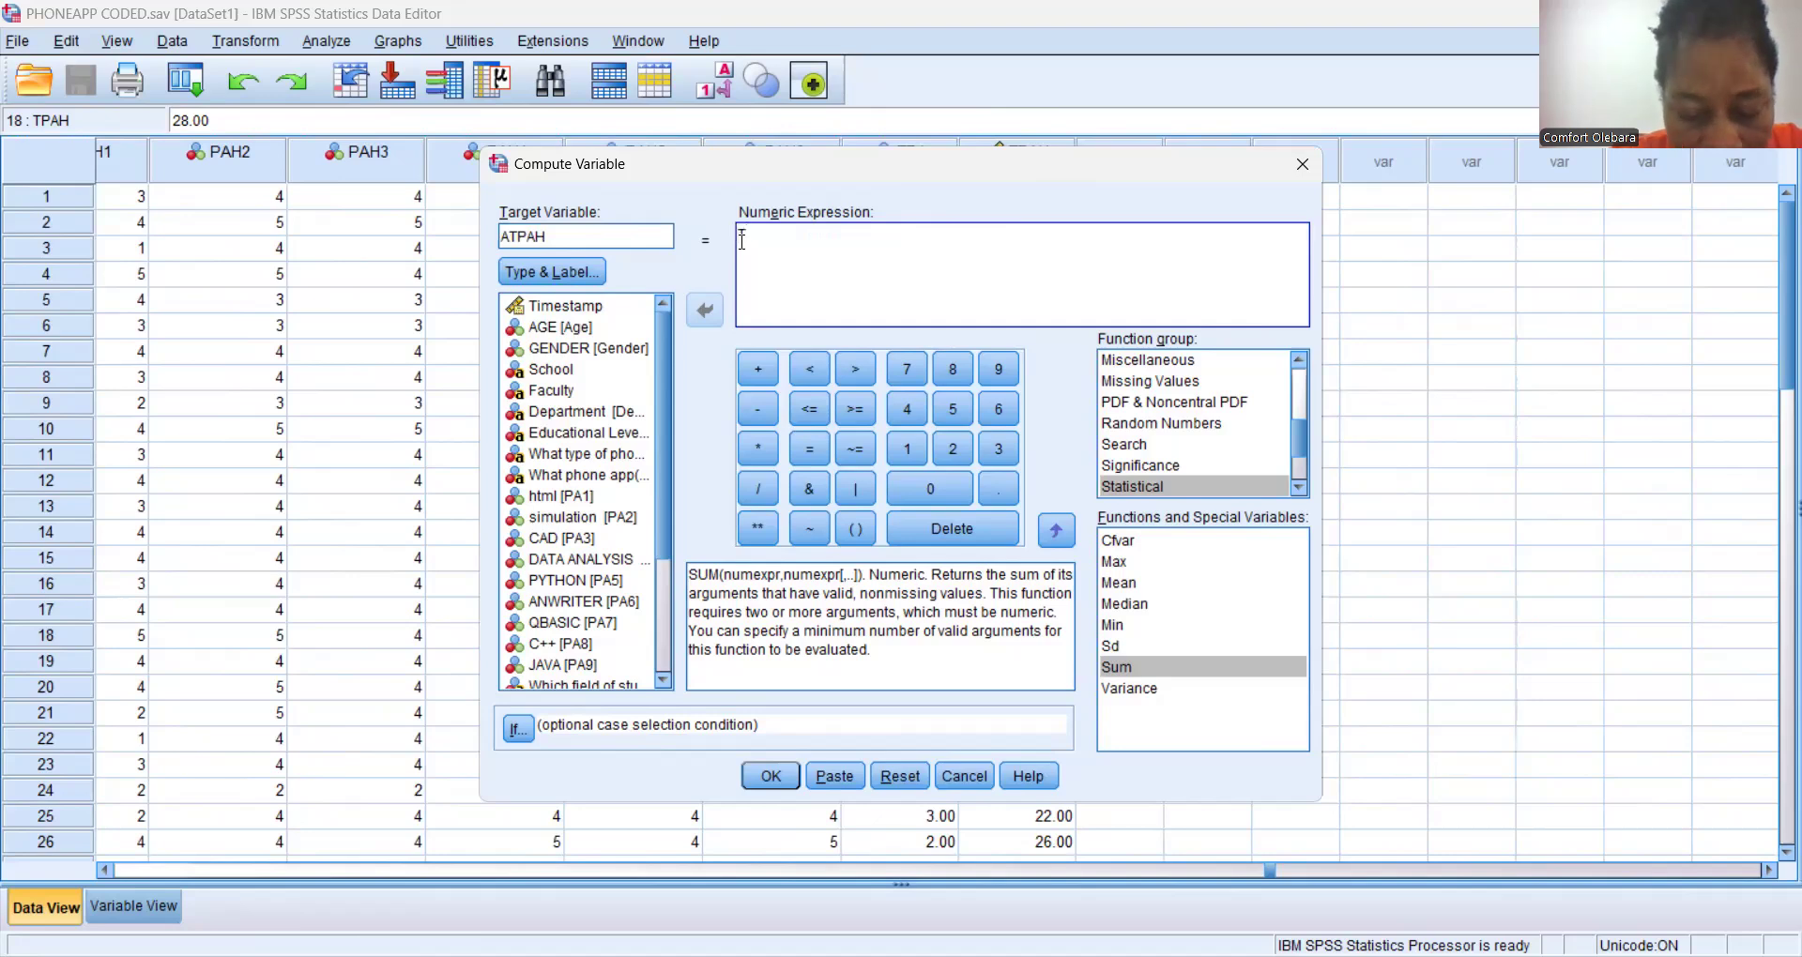
text(AH)
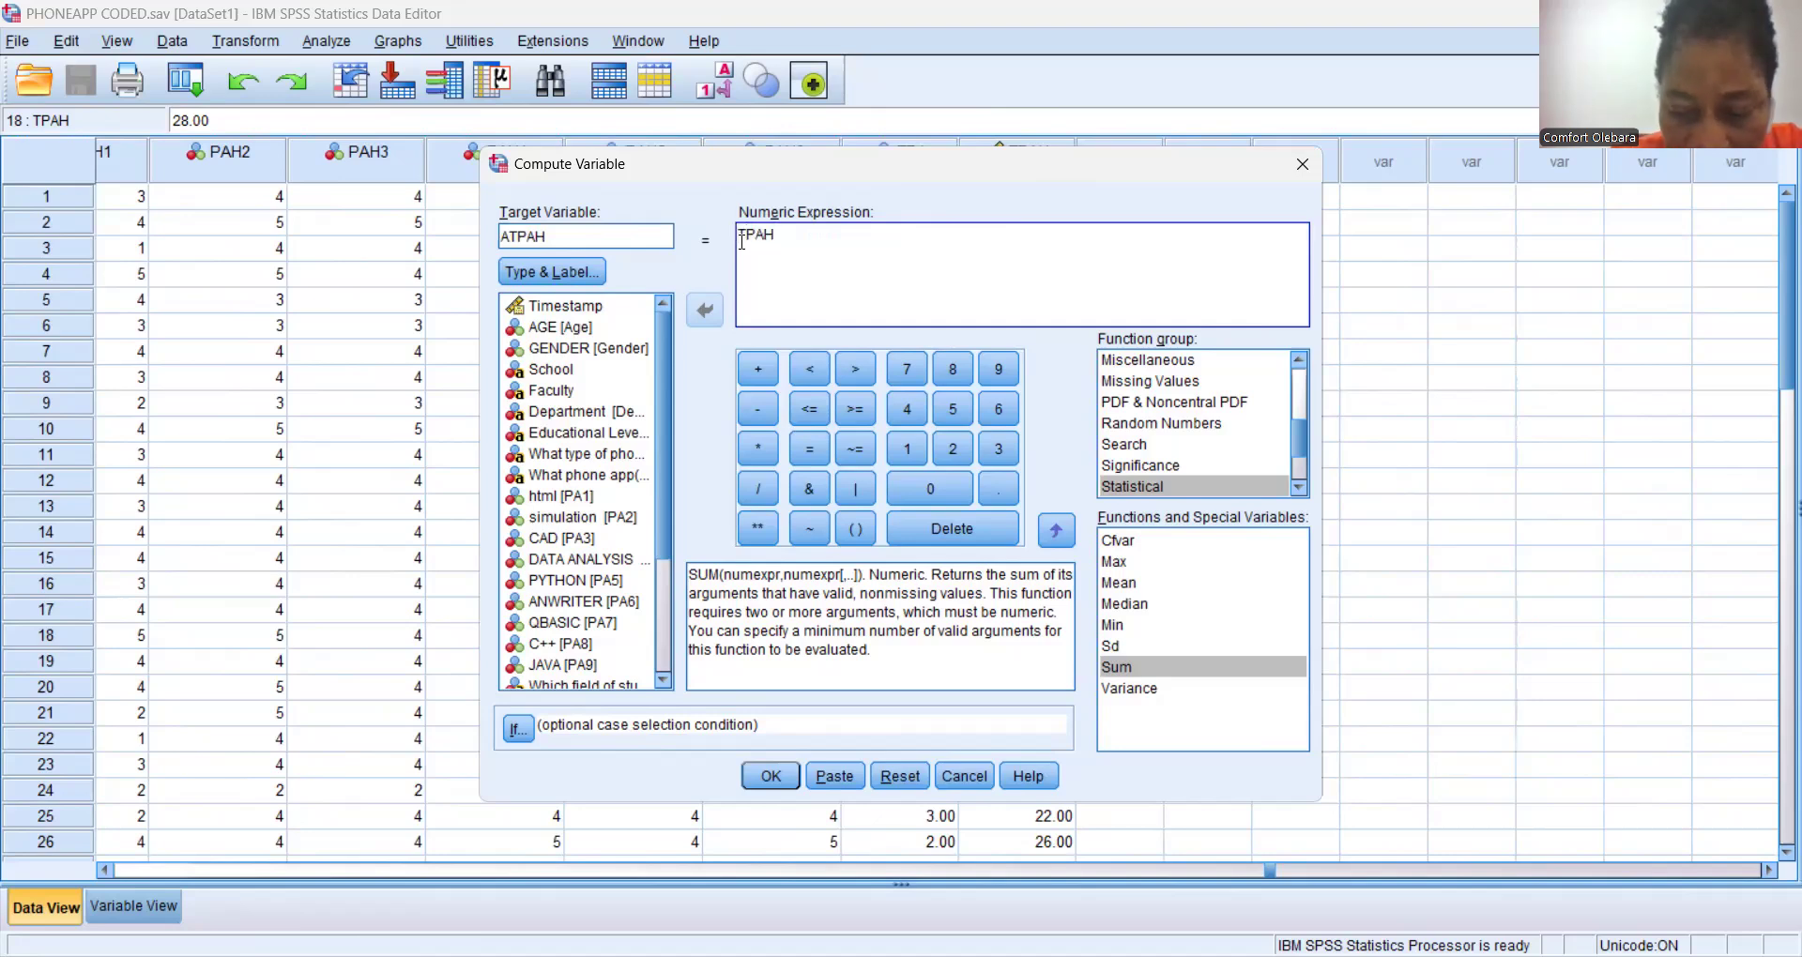
text())
click(741, 241)
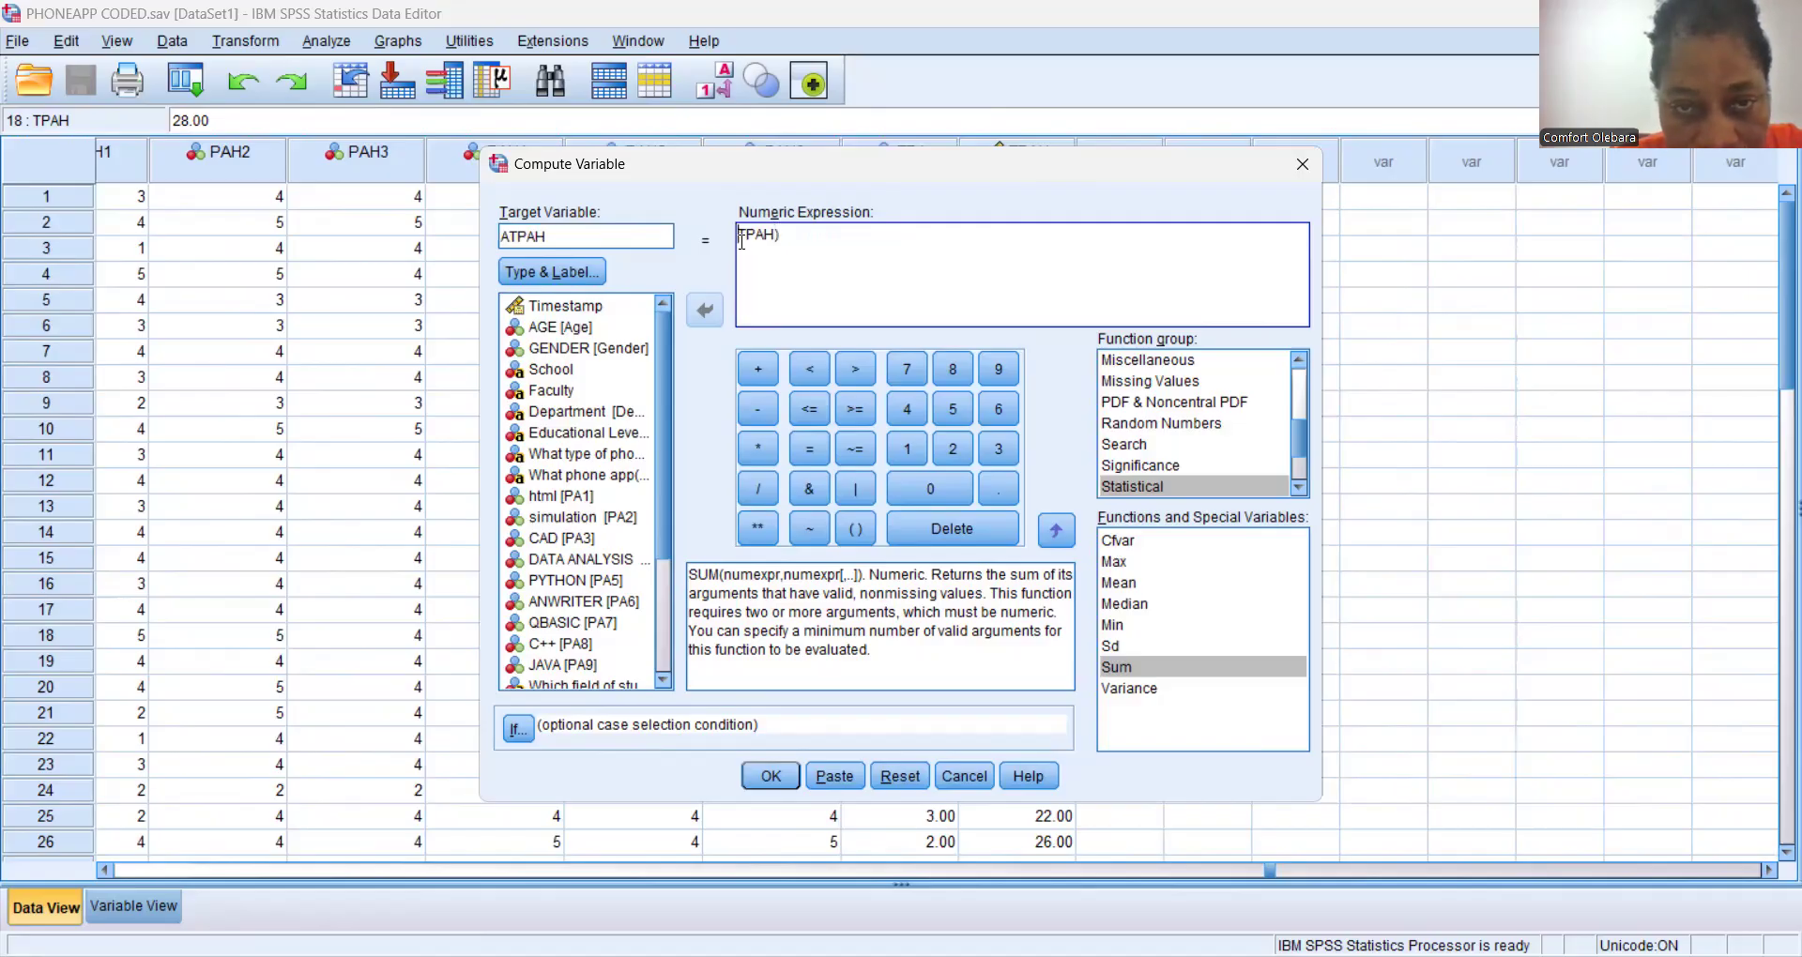
text(()
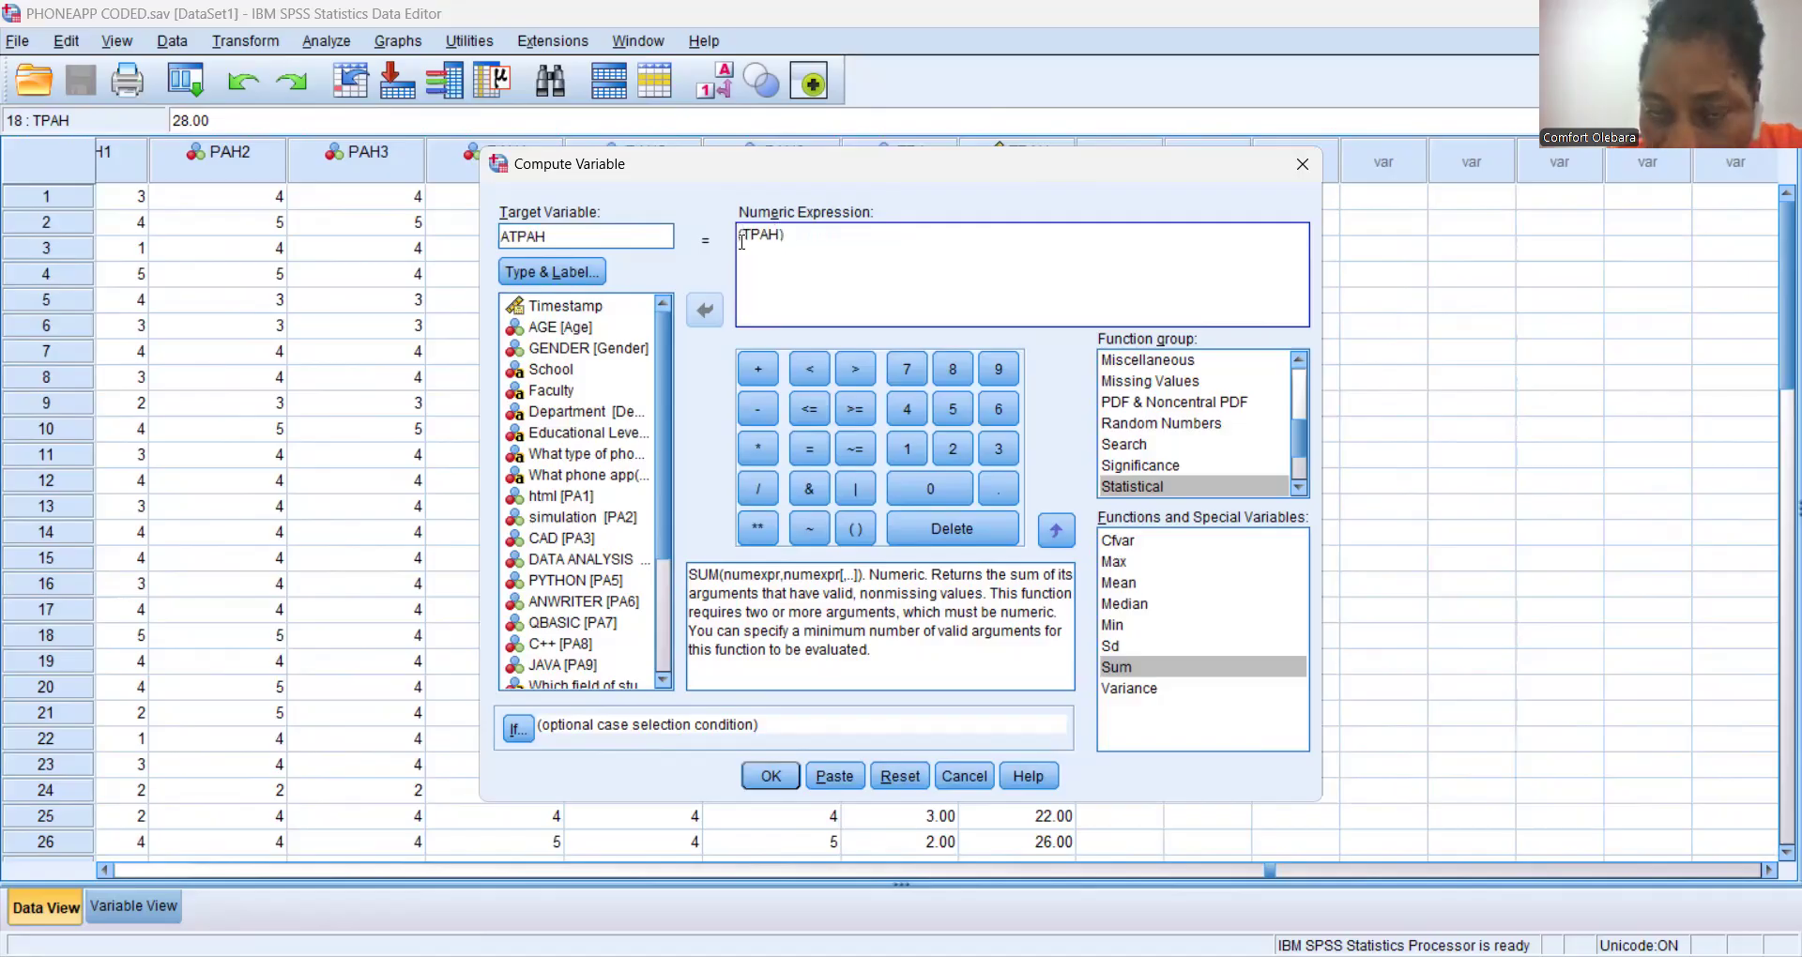
key(Right)
key(Right)
key(Right)
key(Right)
key(Right)
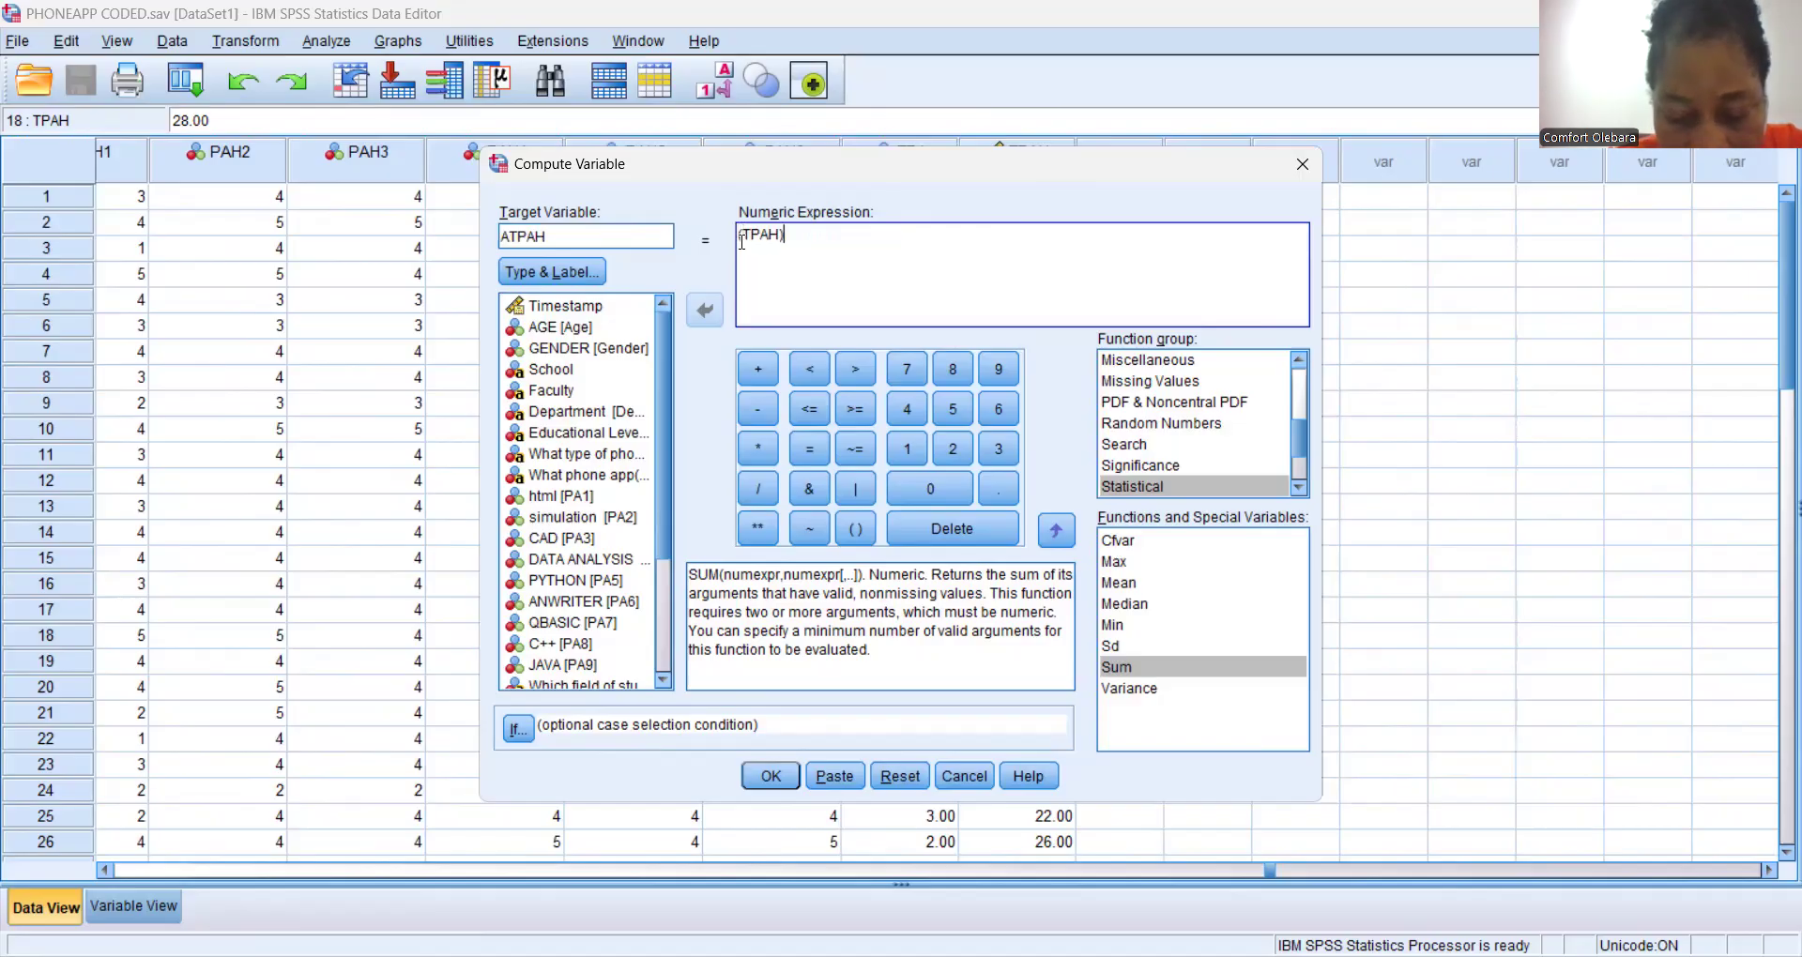
text(/6)
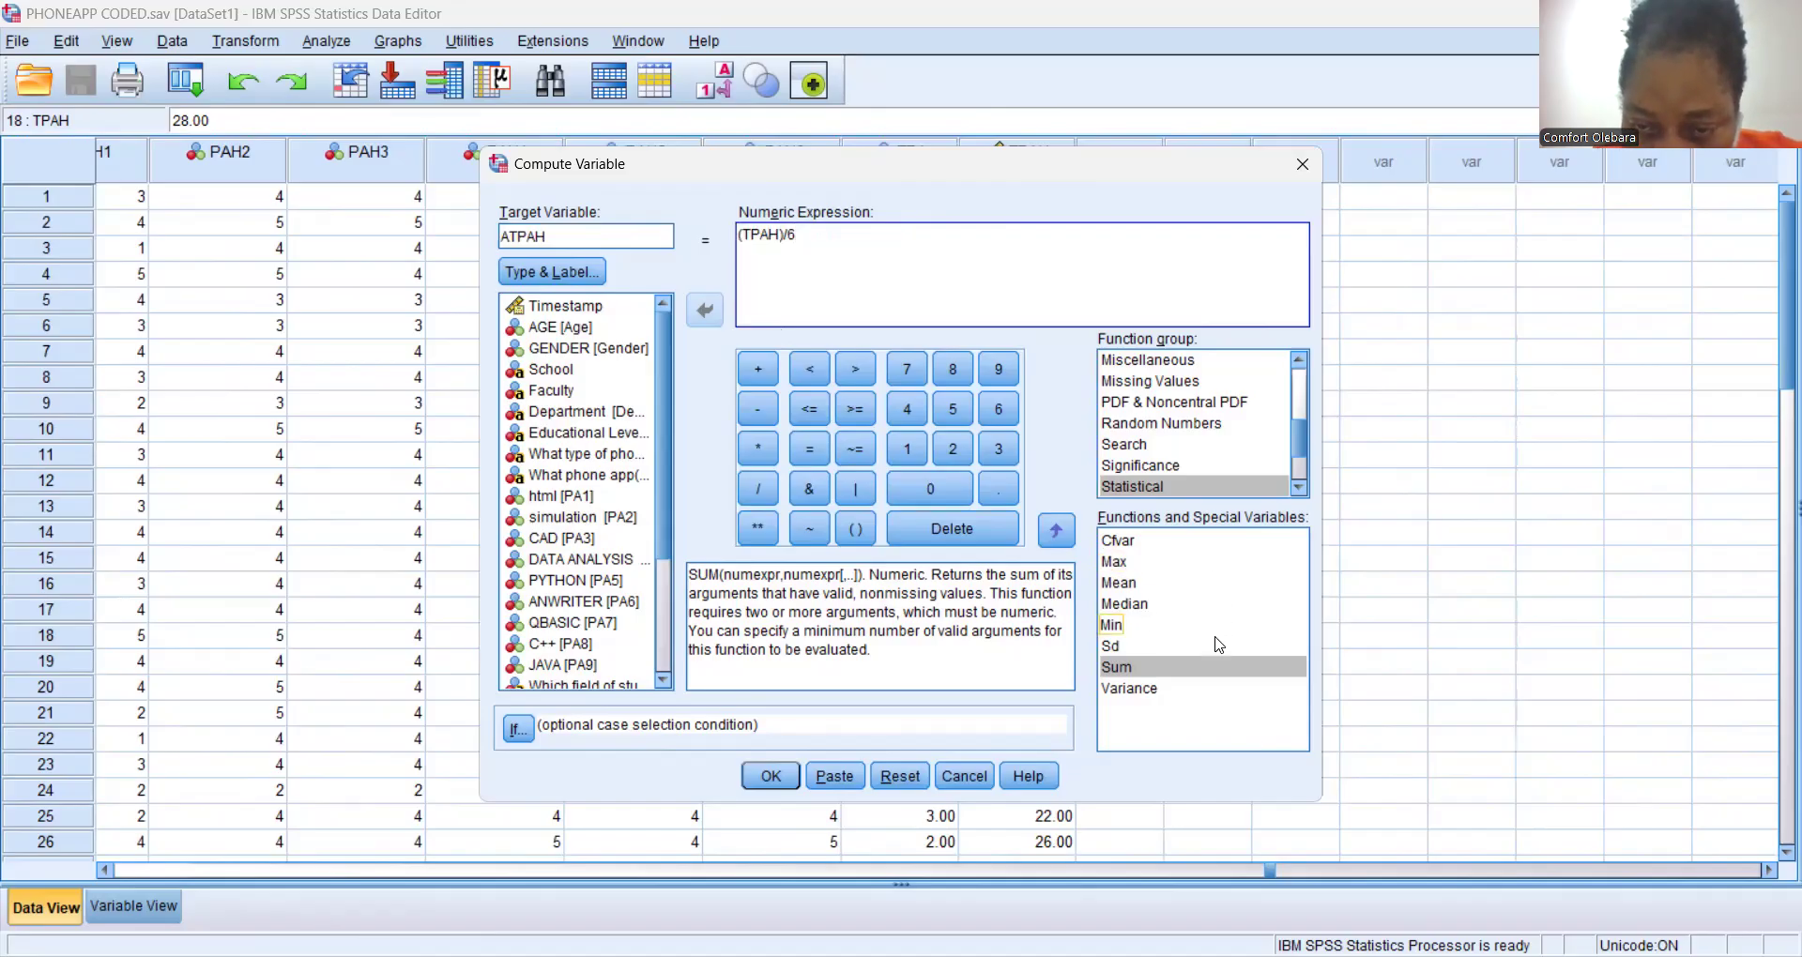
click(1221, 568)
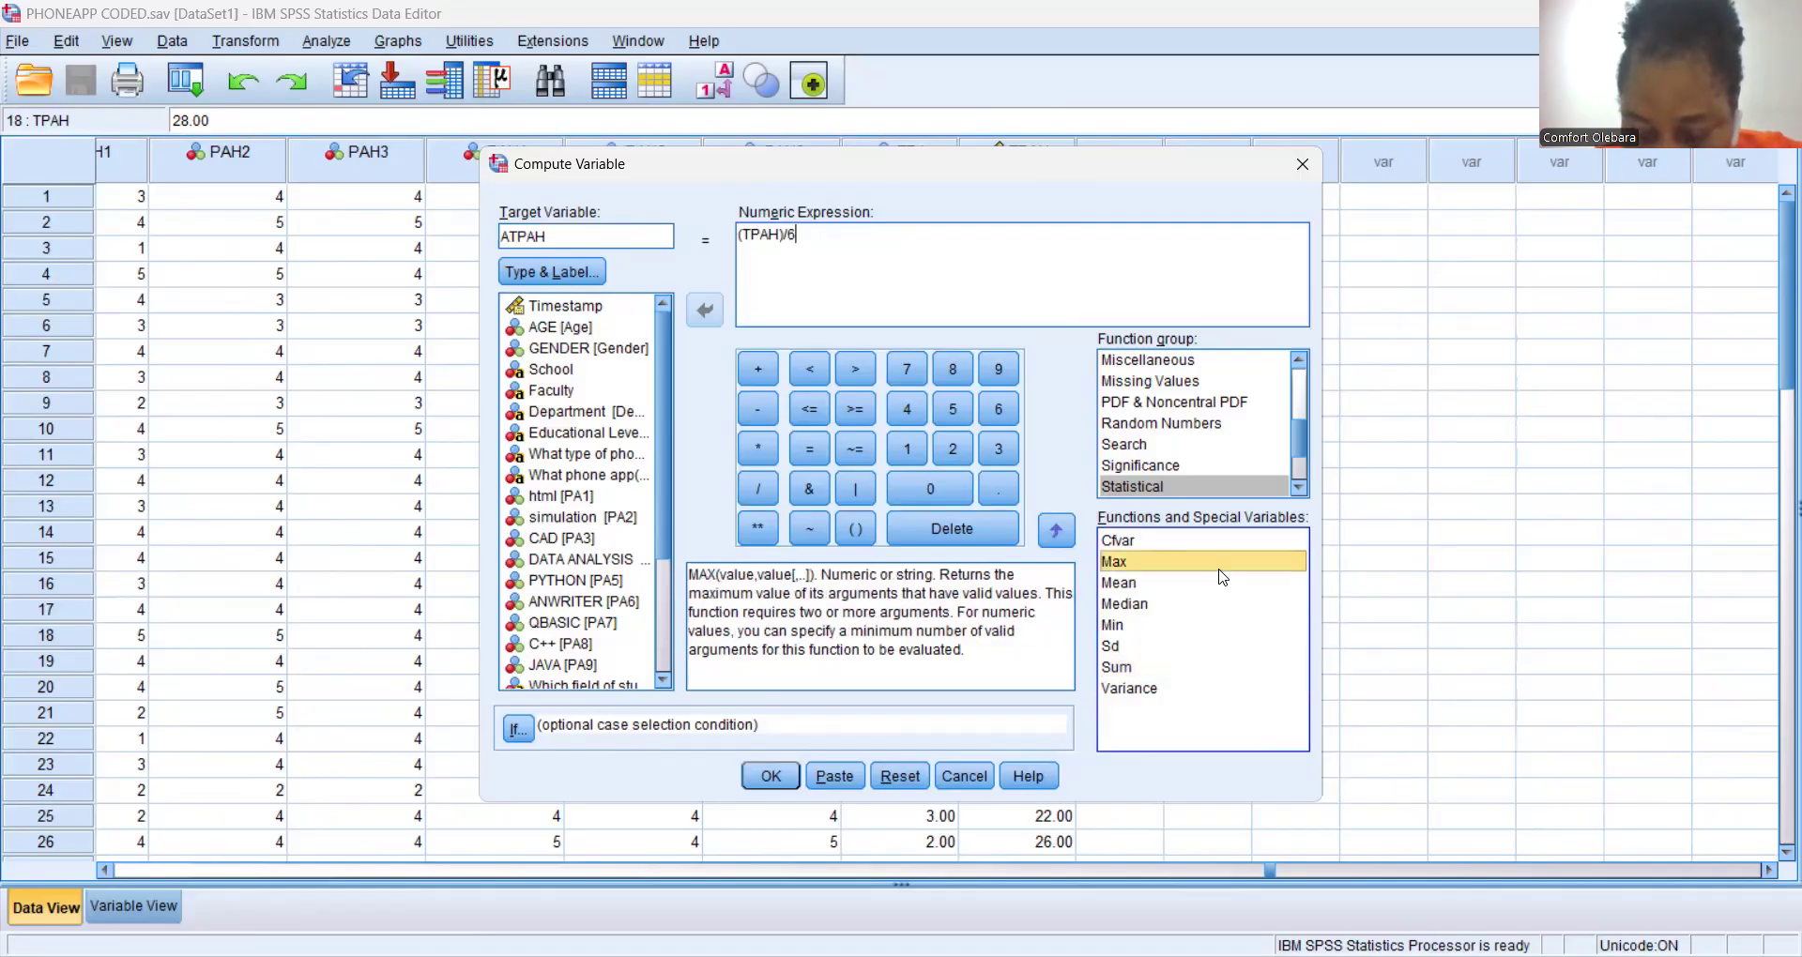
click(1219, 582)
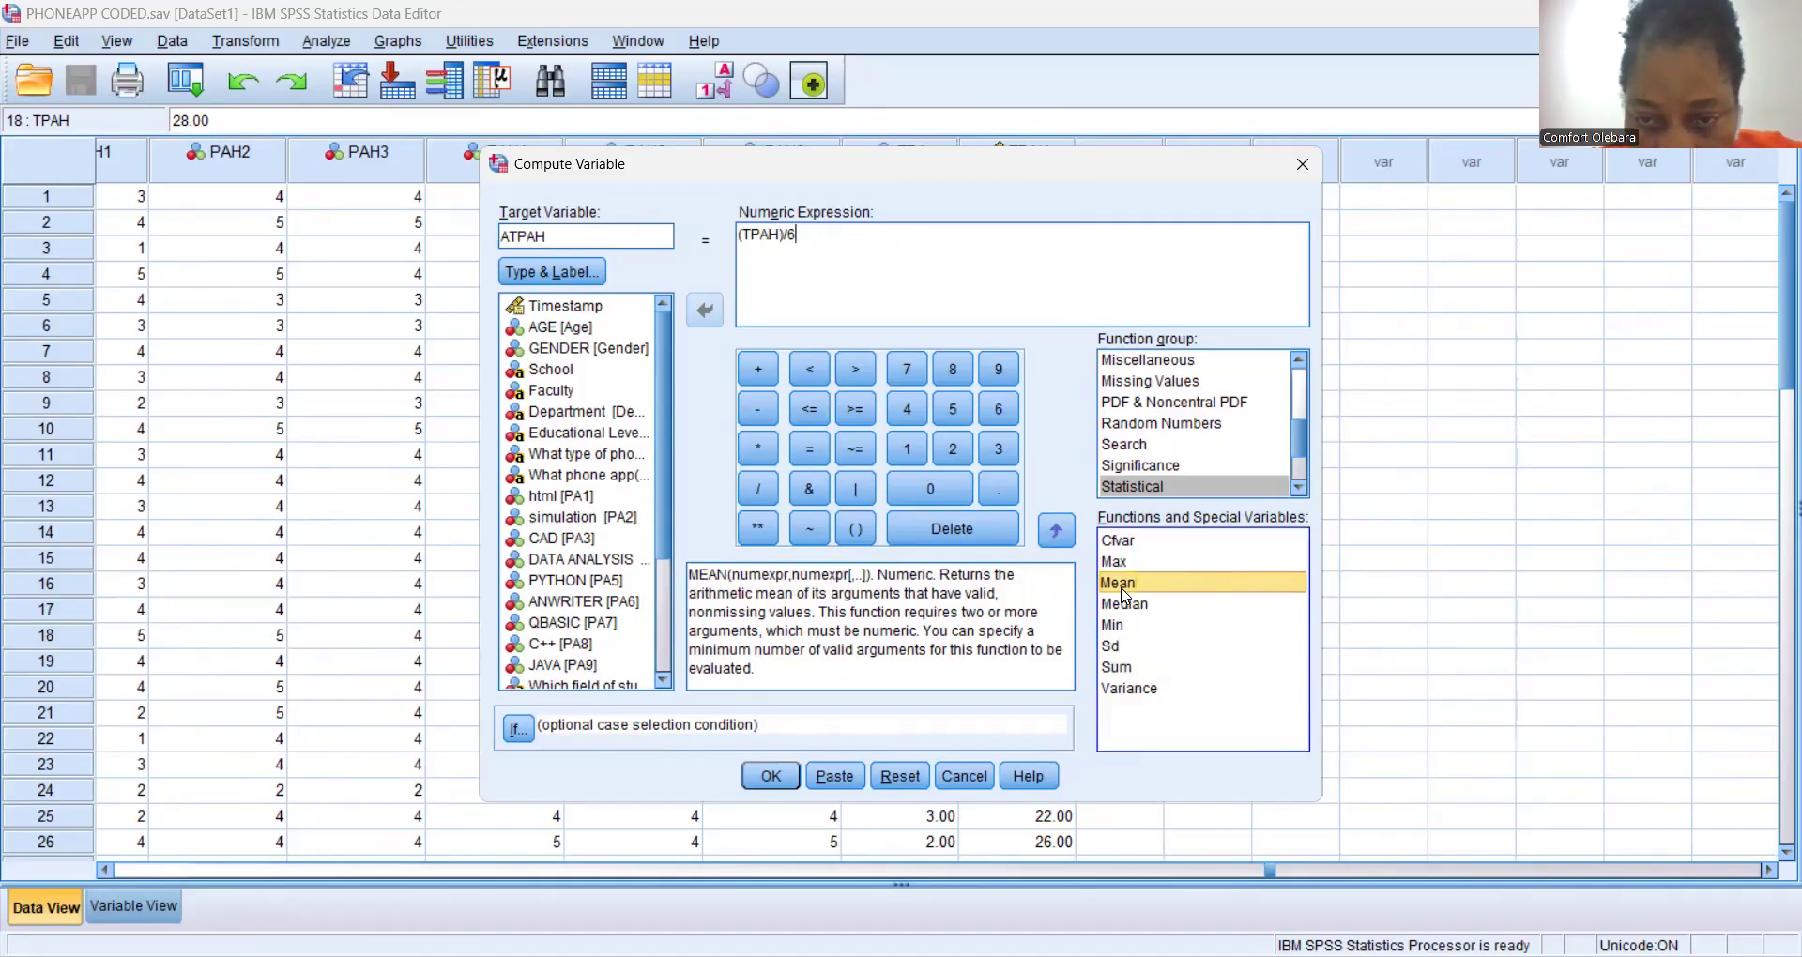
click(772, 779)
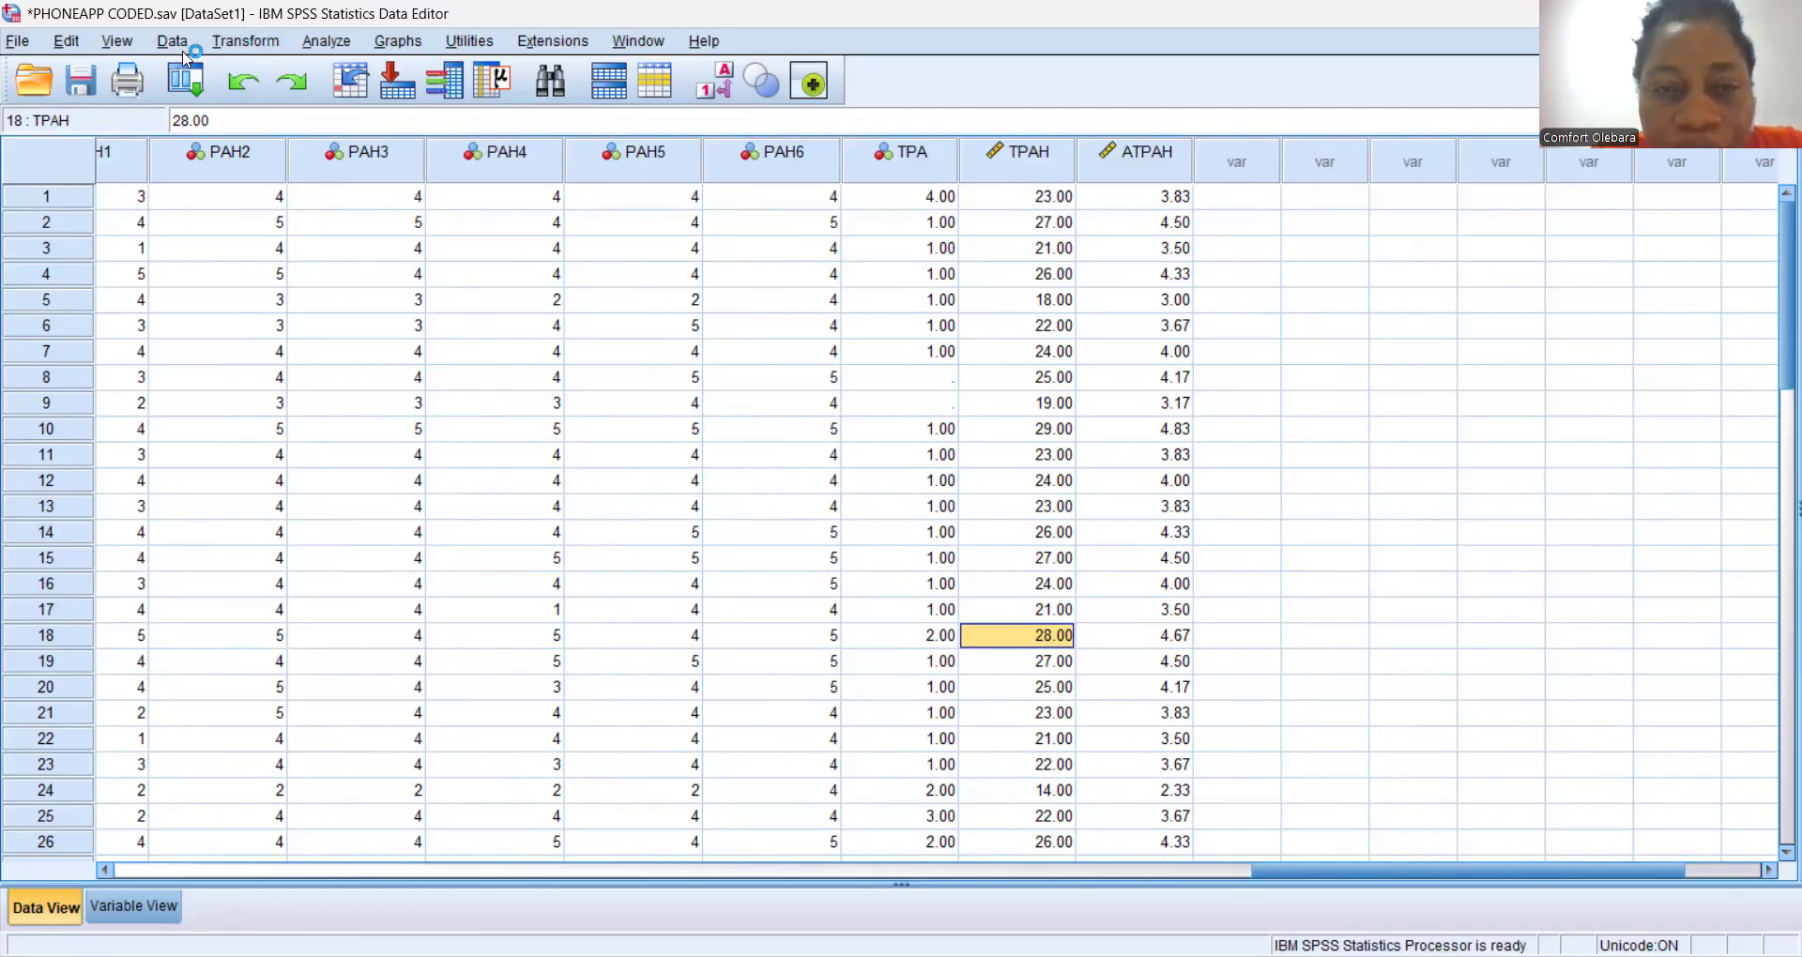
click(333, 44)
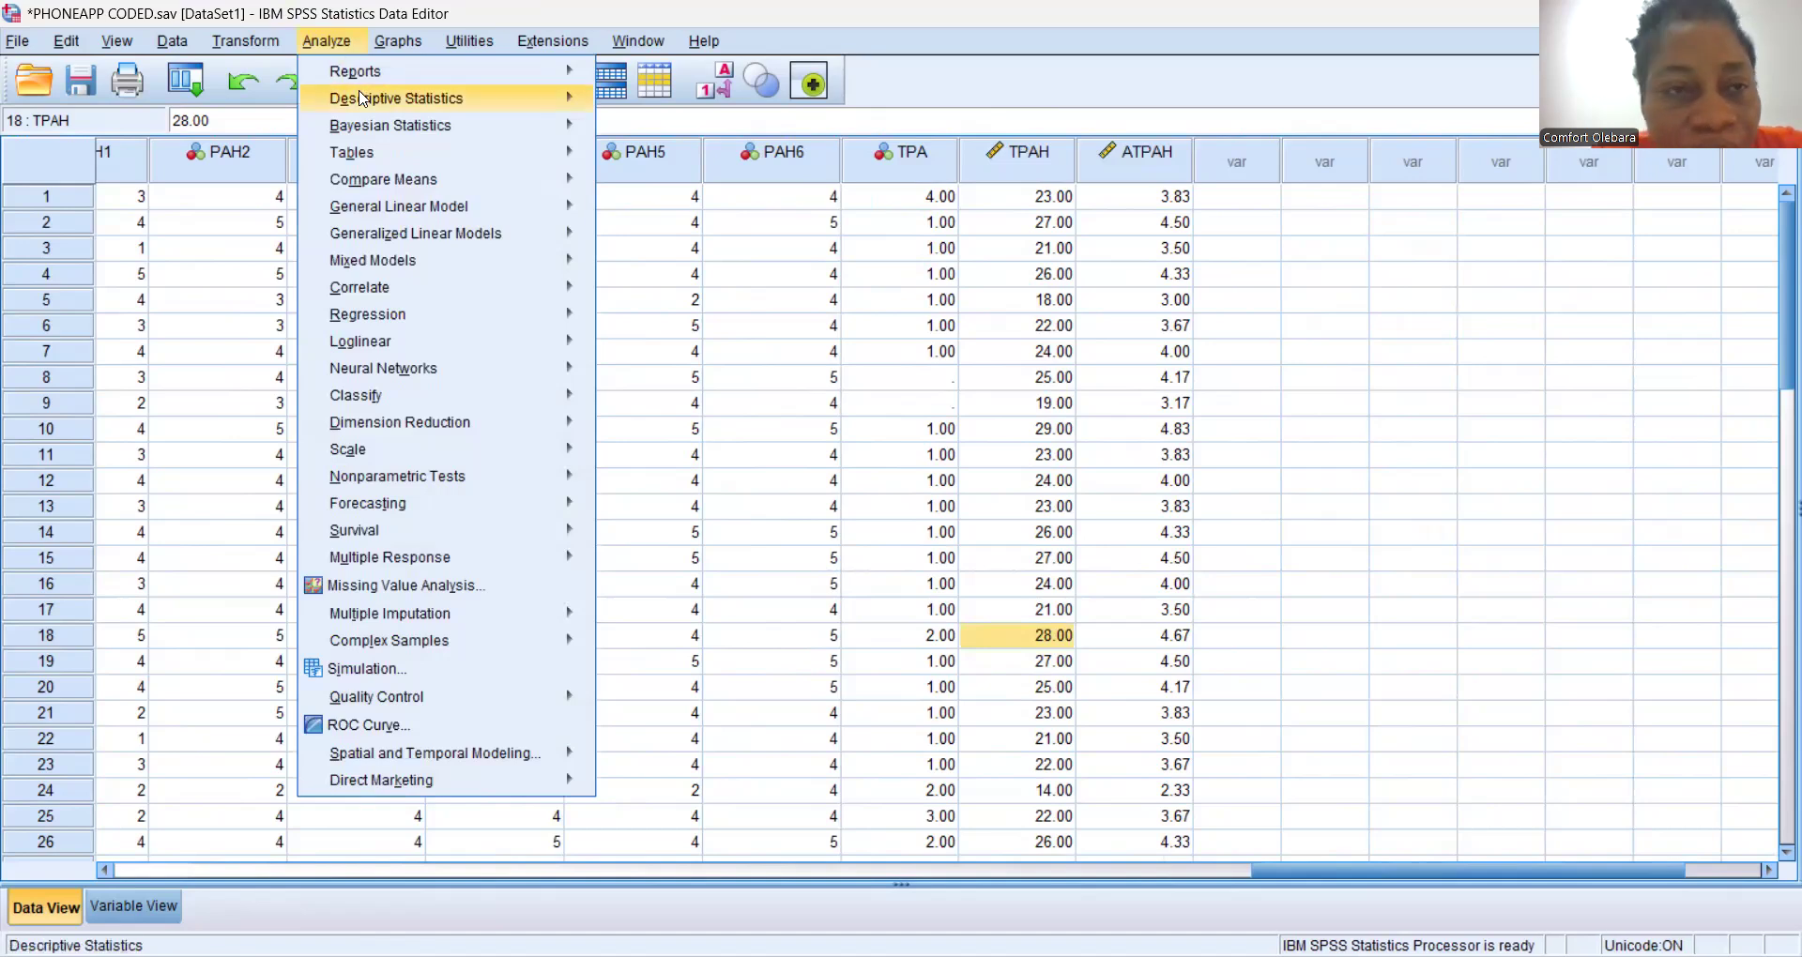
mouse_move(365, 101)
key(Right)
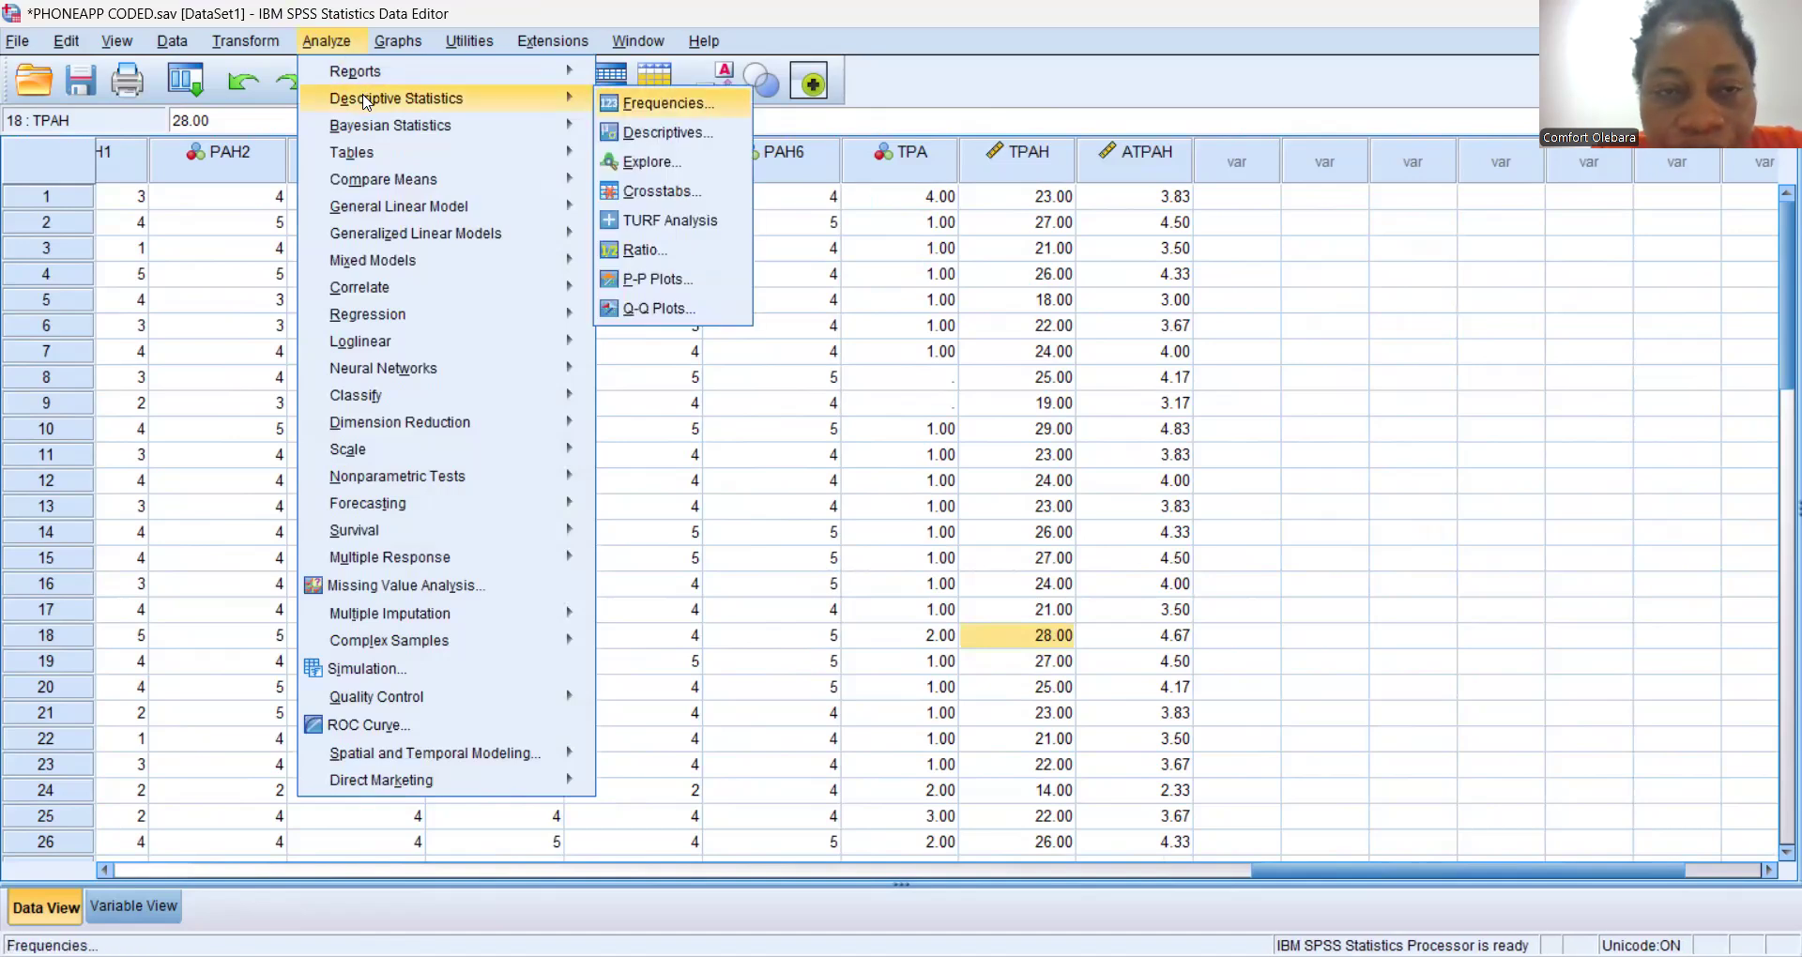
key(Return)
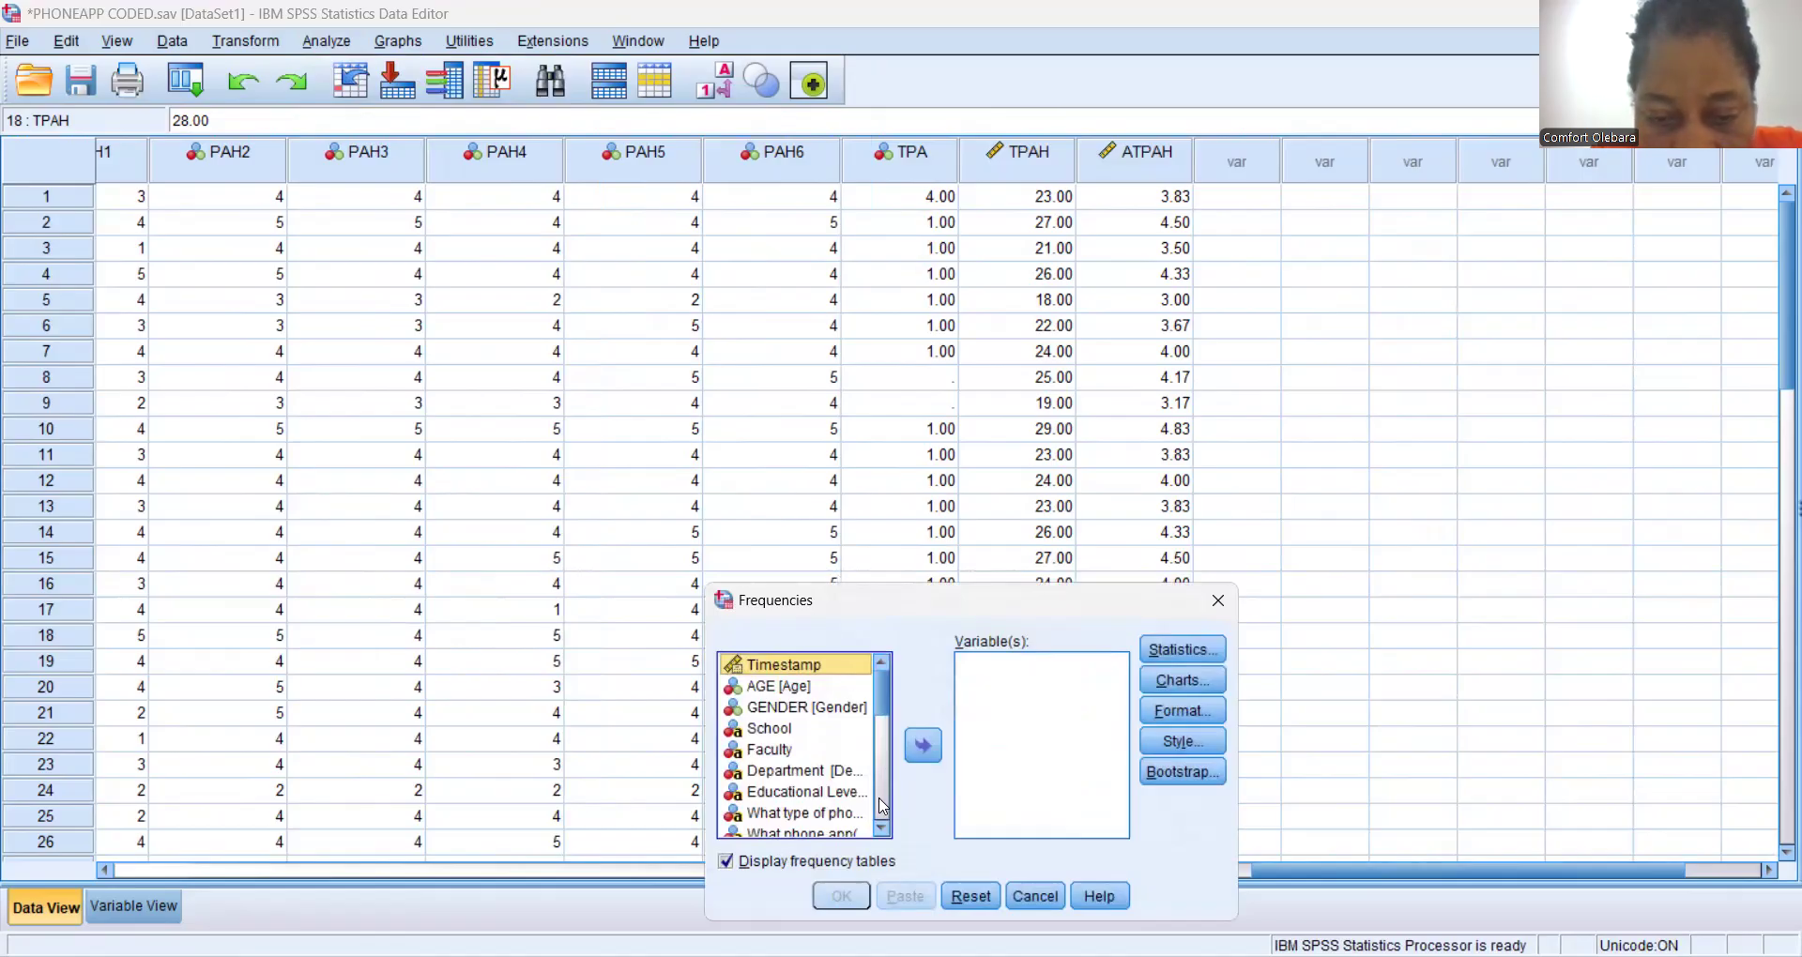
click(883, 829)
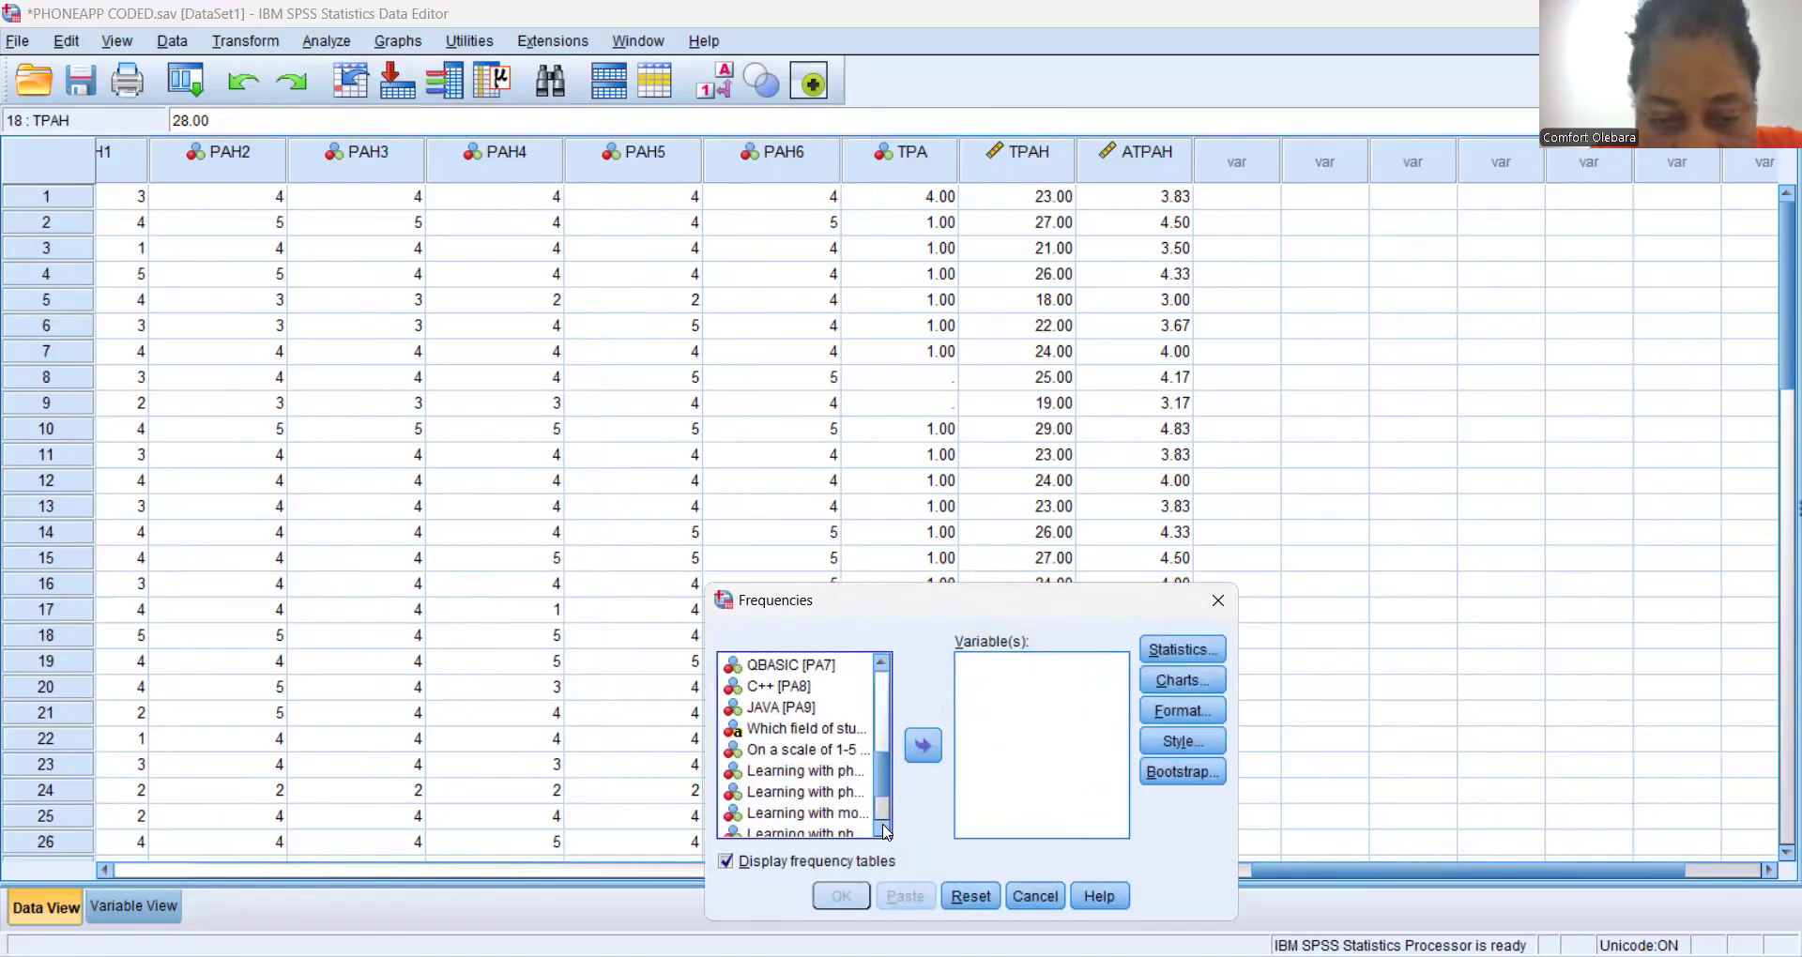
click(884, 829)
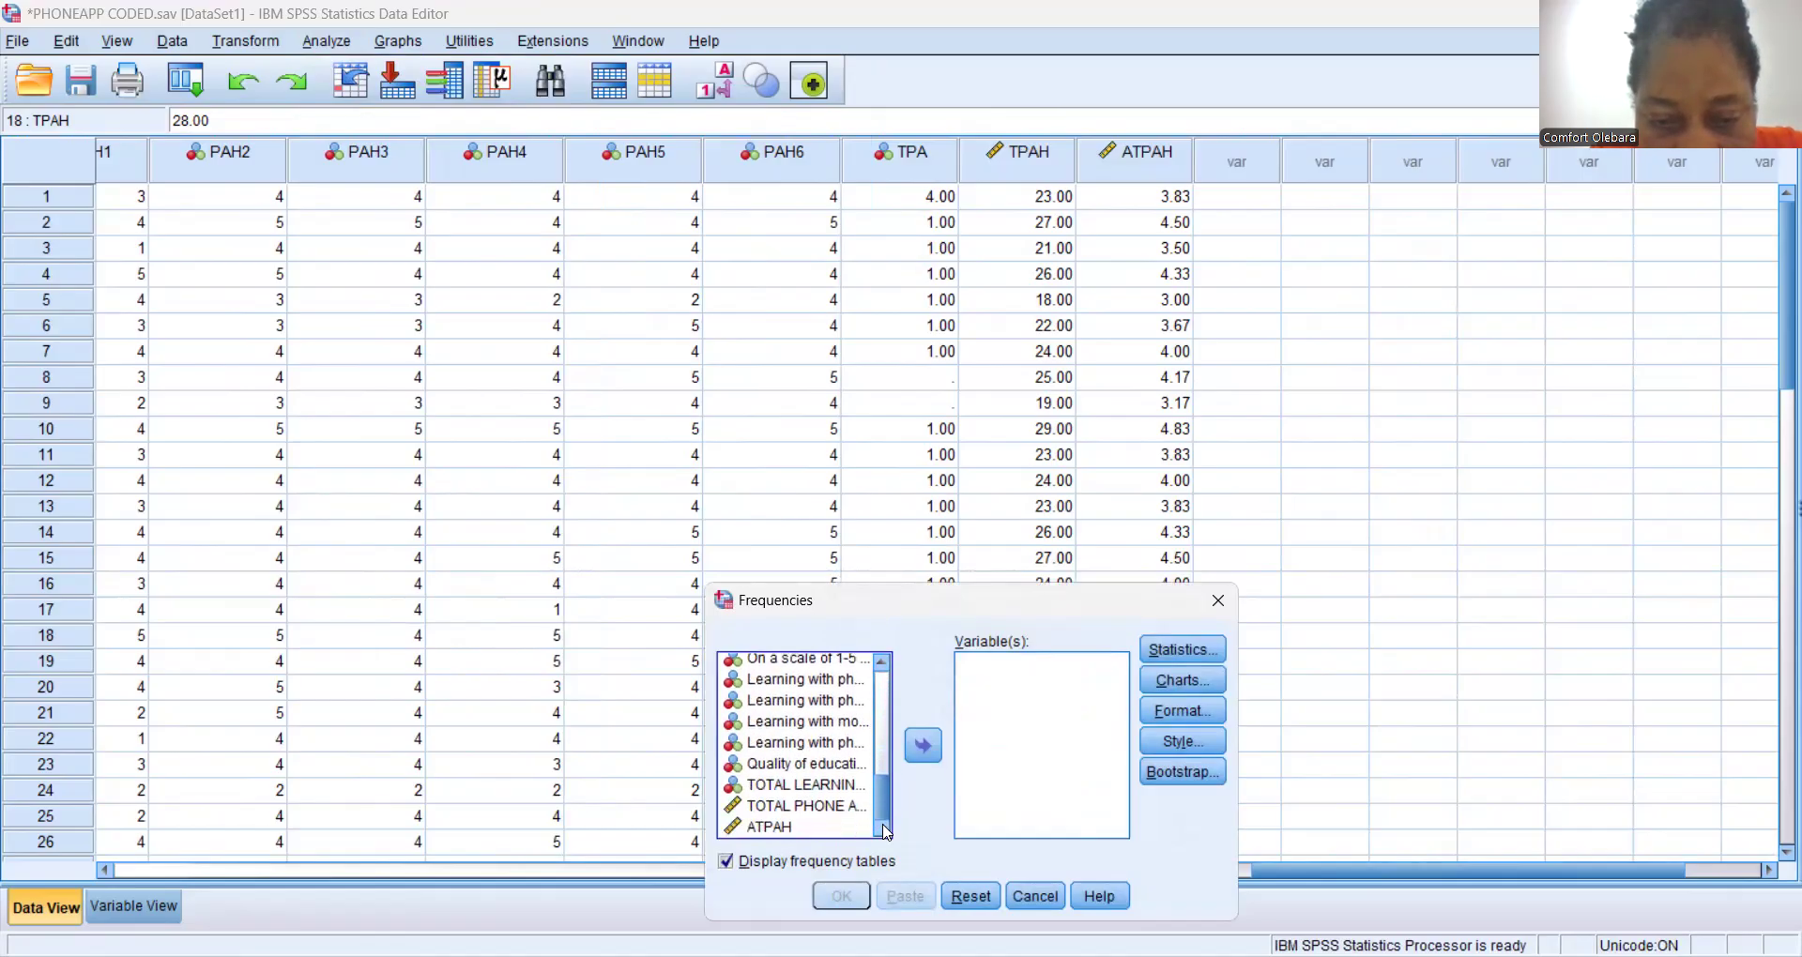
click(757, 827)
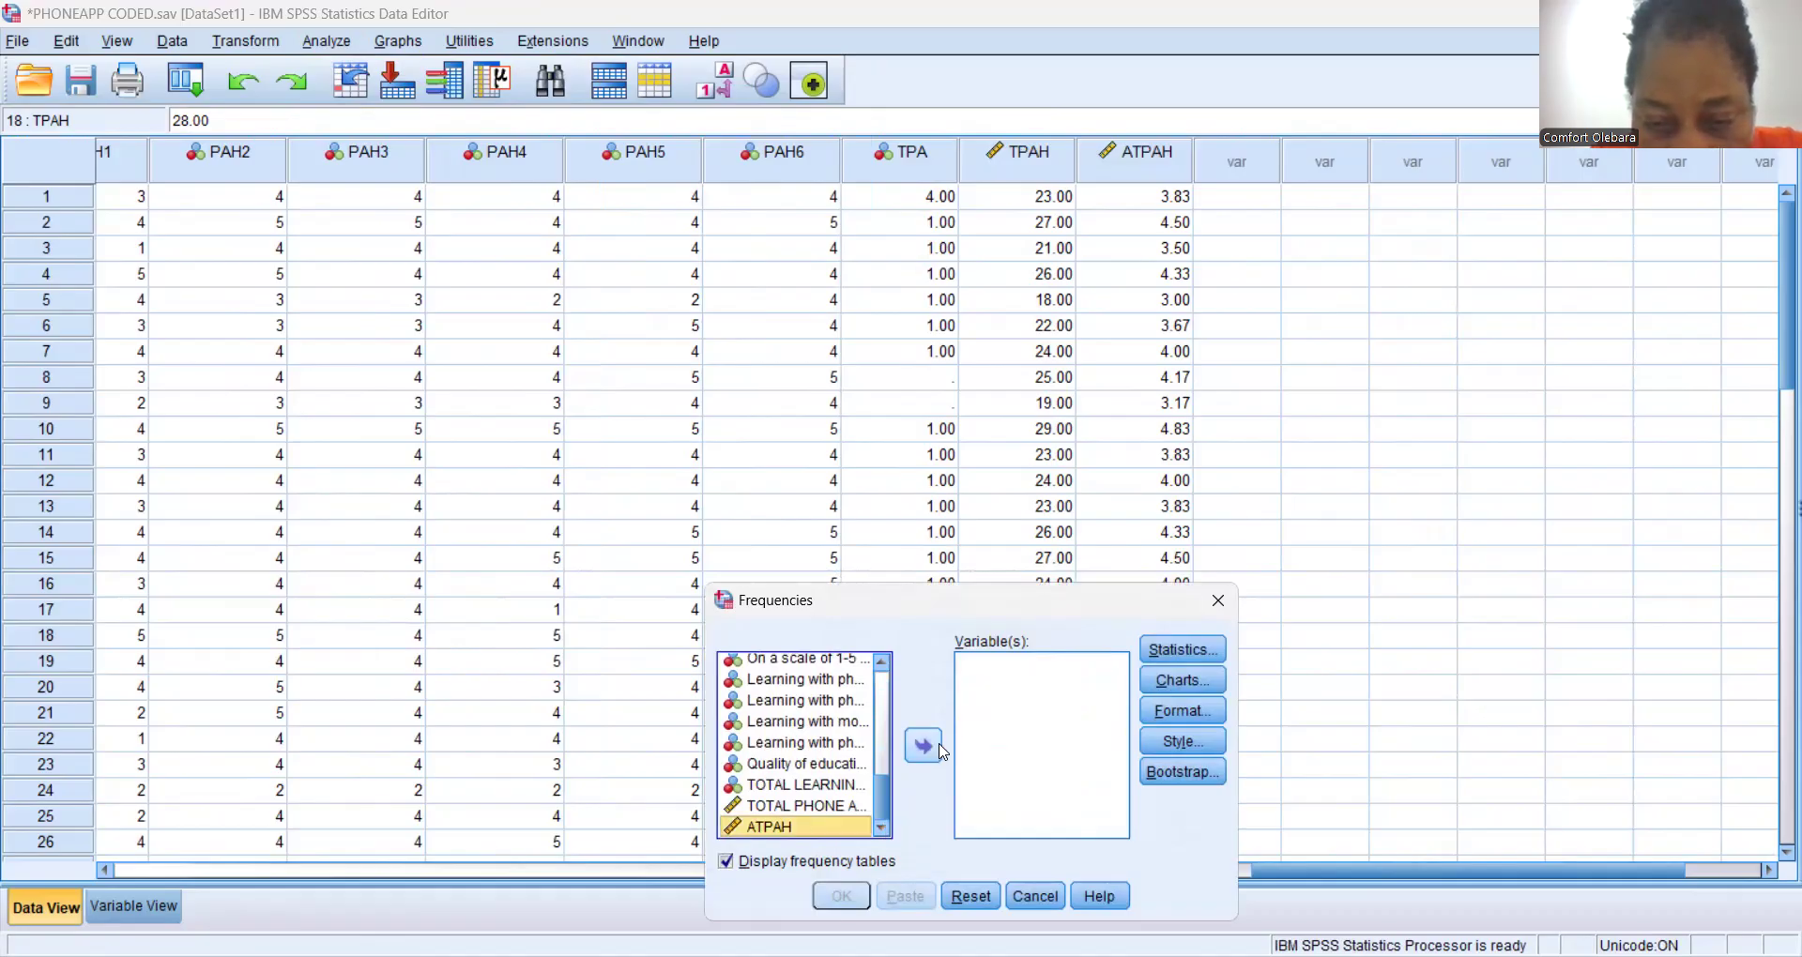
click(924, 746)
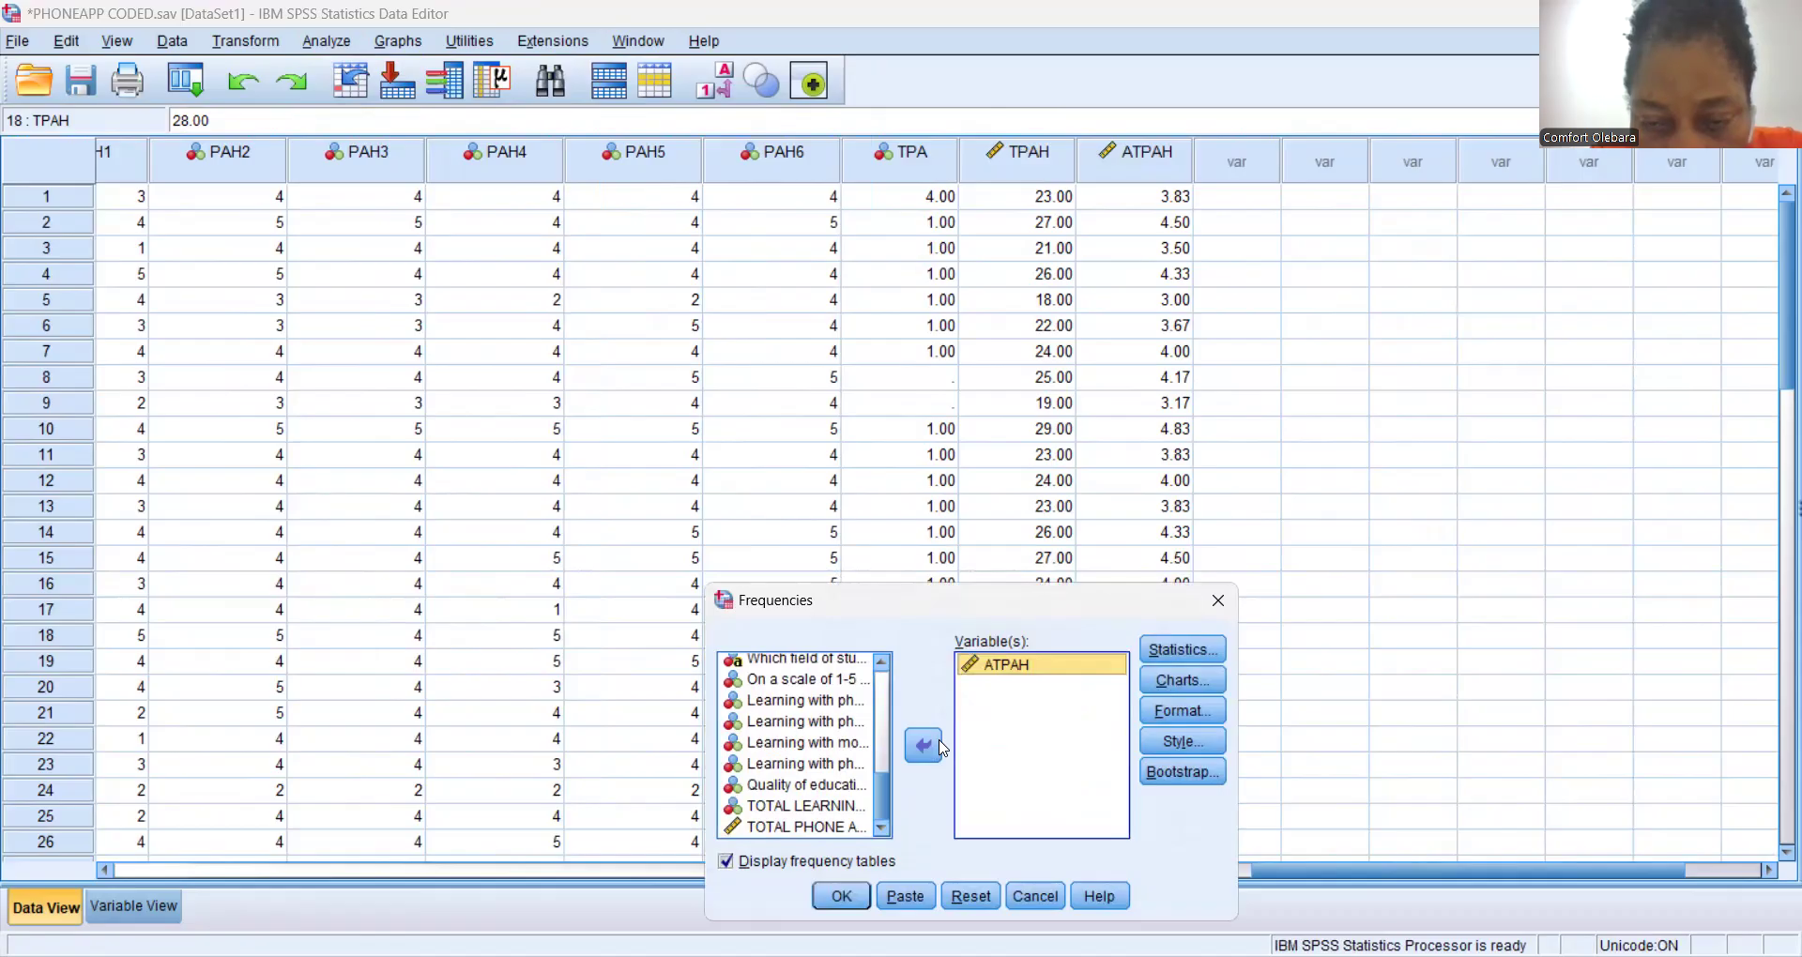
click(1176, 657)
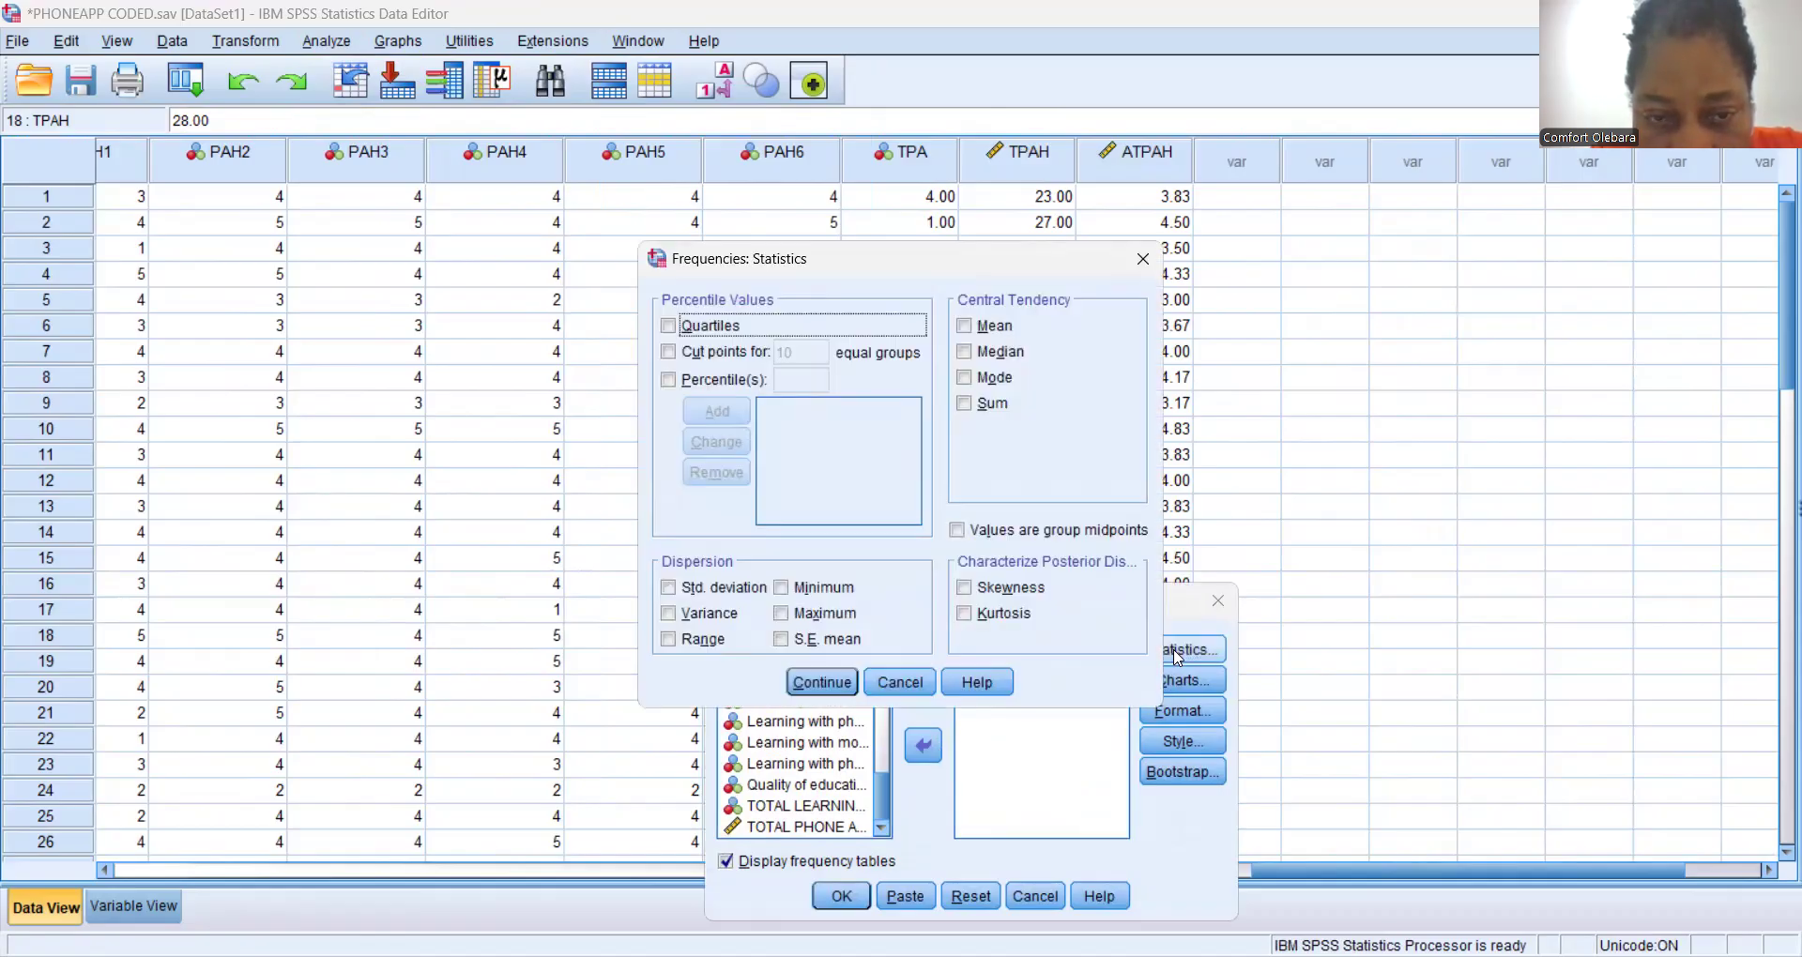
click(1143, 261)
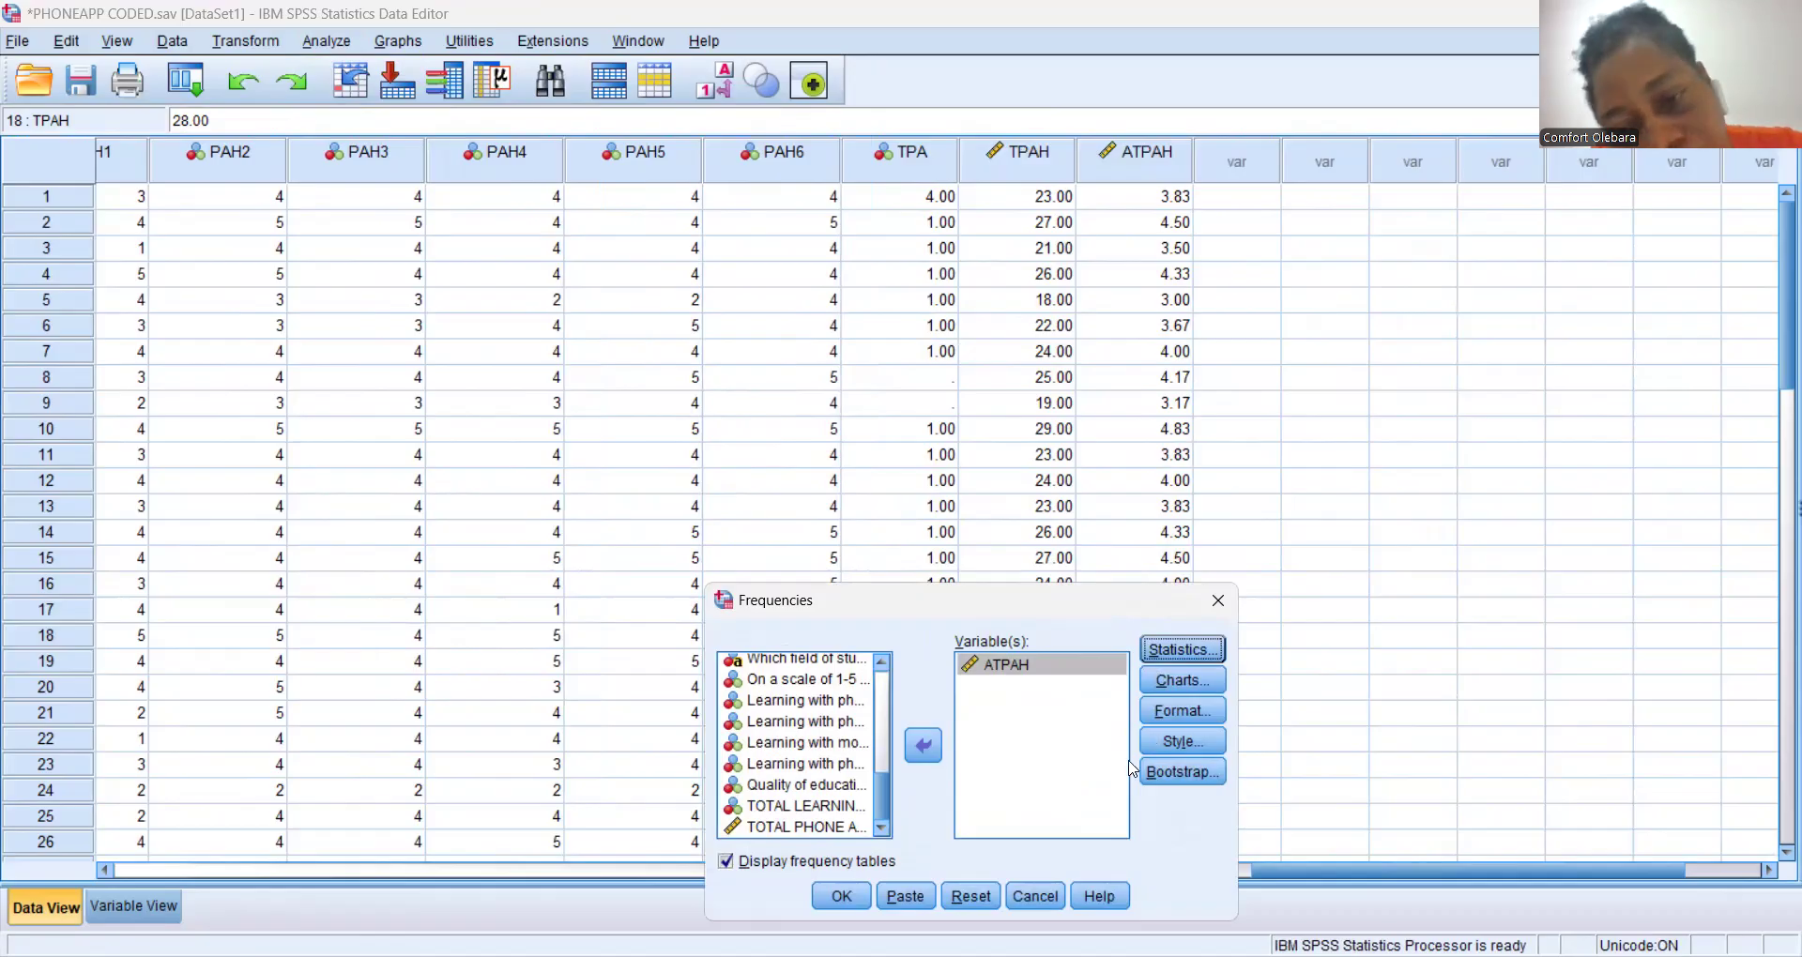
click(1217, 601)
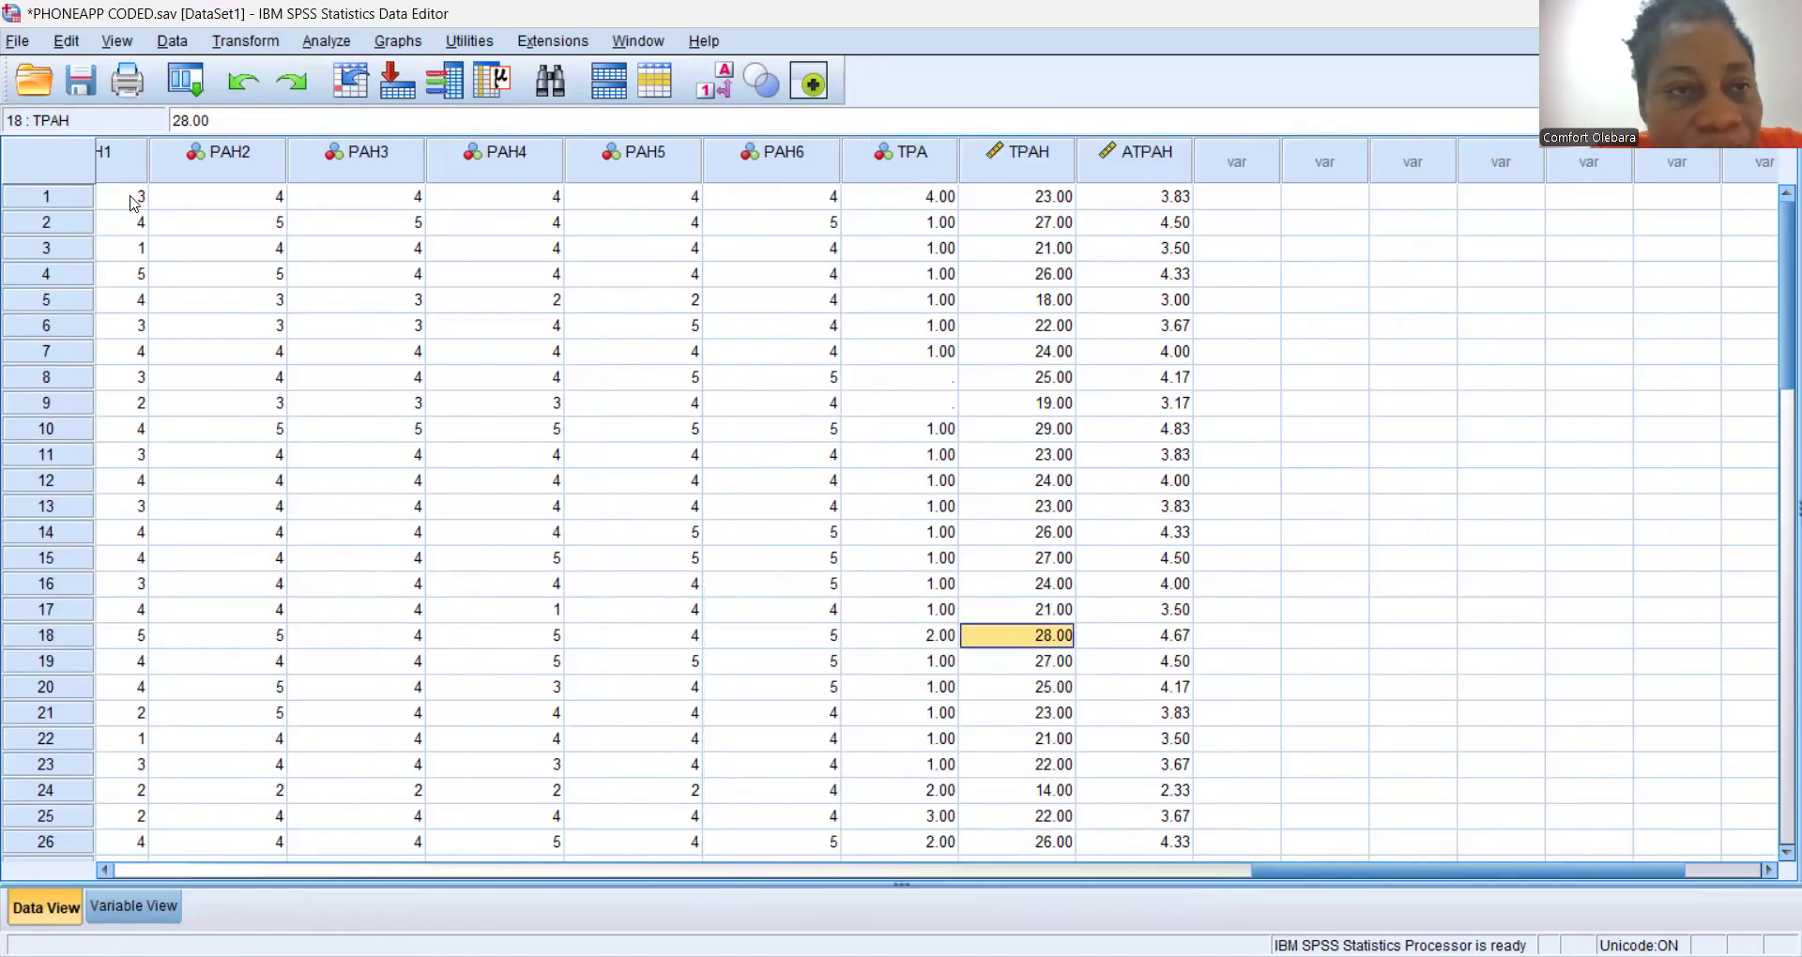
Set up a Descriptives analysis with ATPAH as the variable to analyse.
click(328, 41)
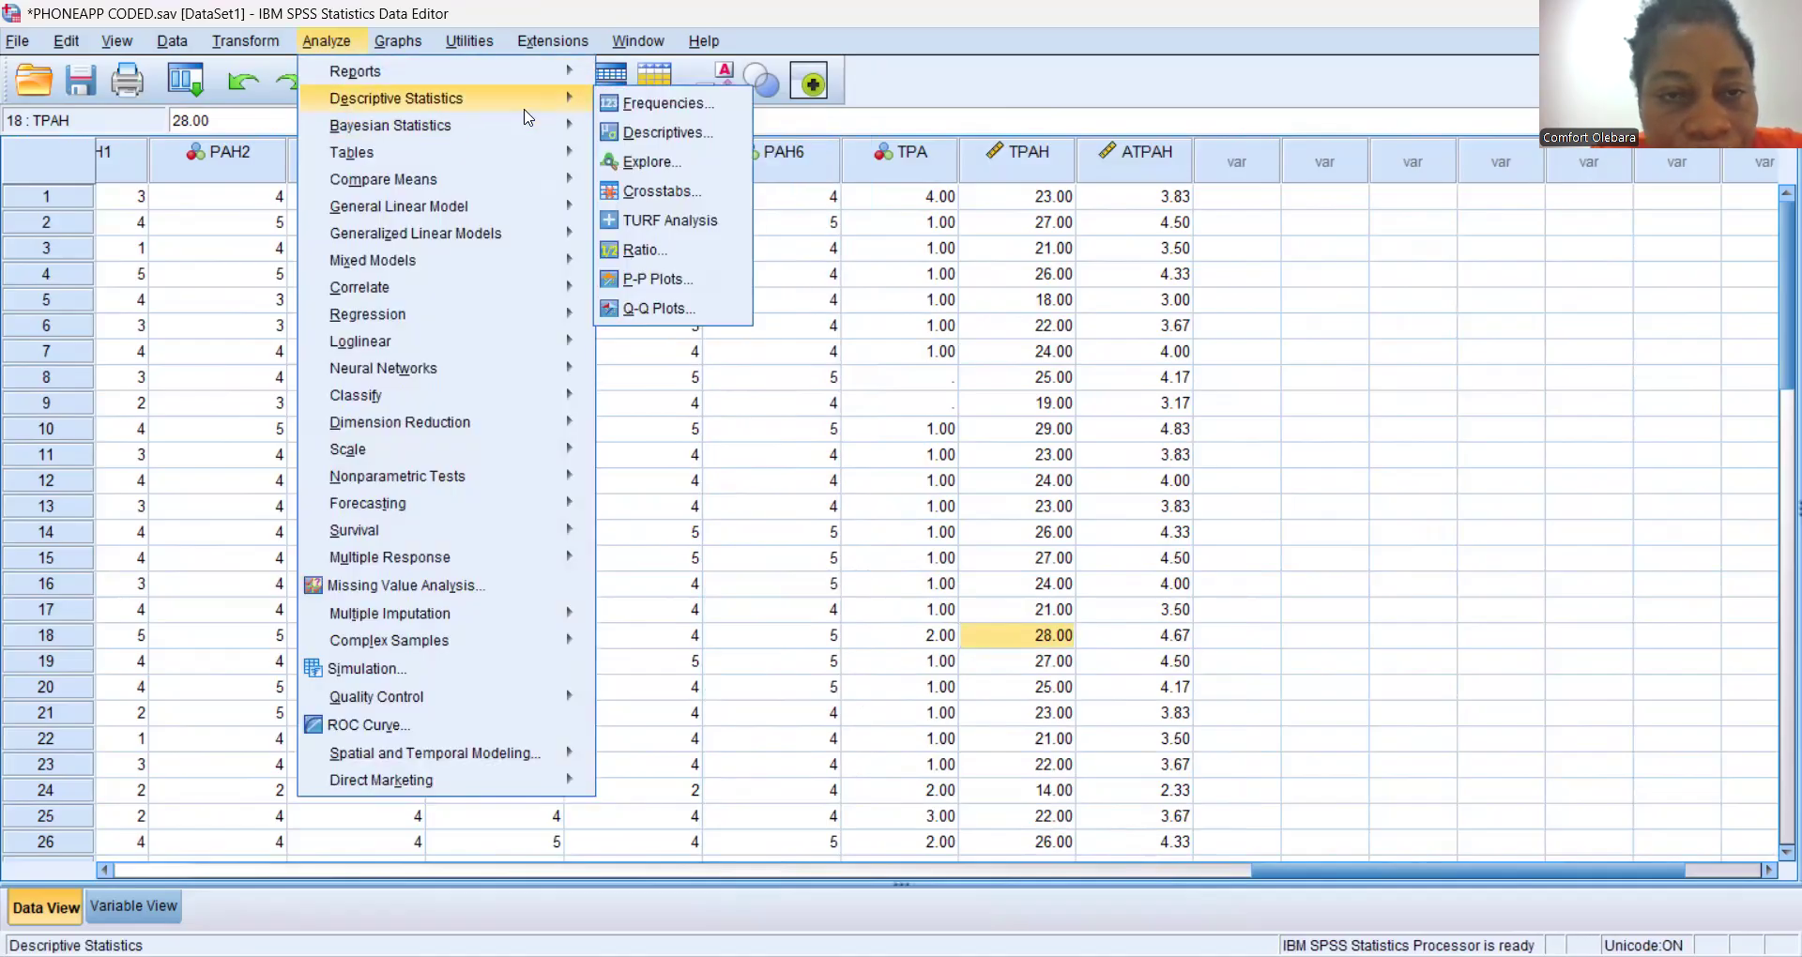
click(665, 131)
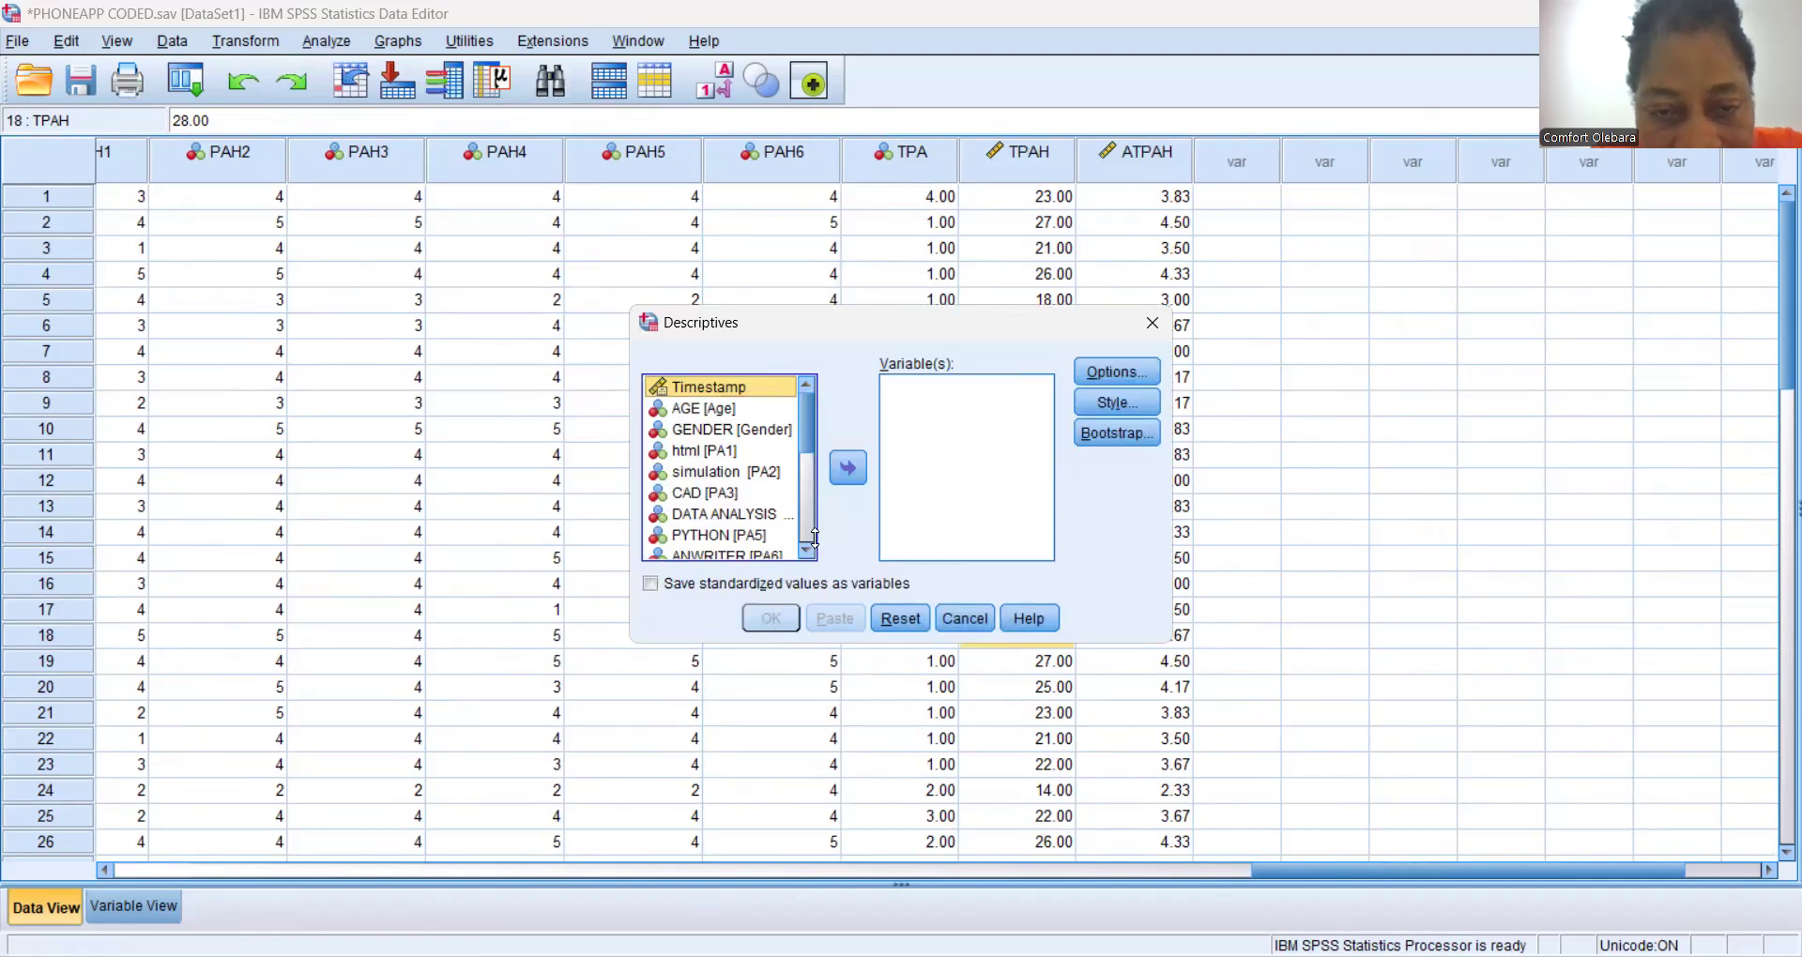
scroll(807, 545, down, 8)
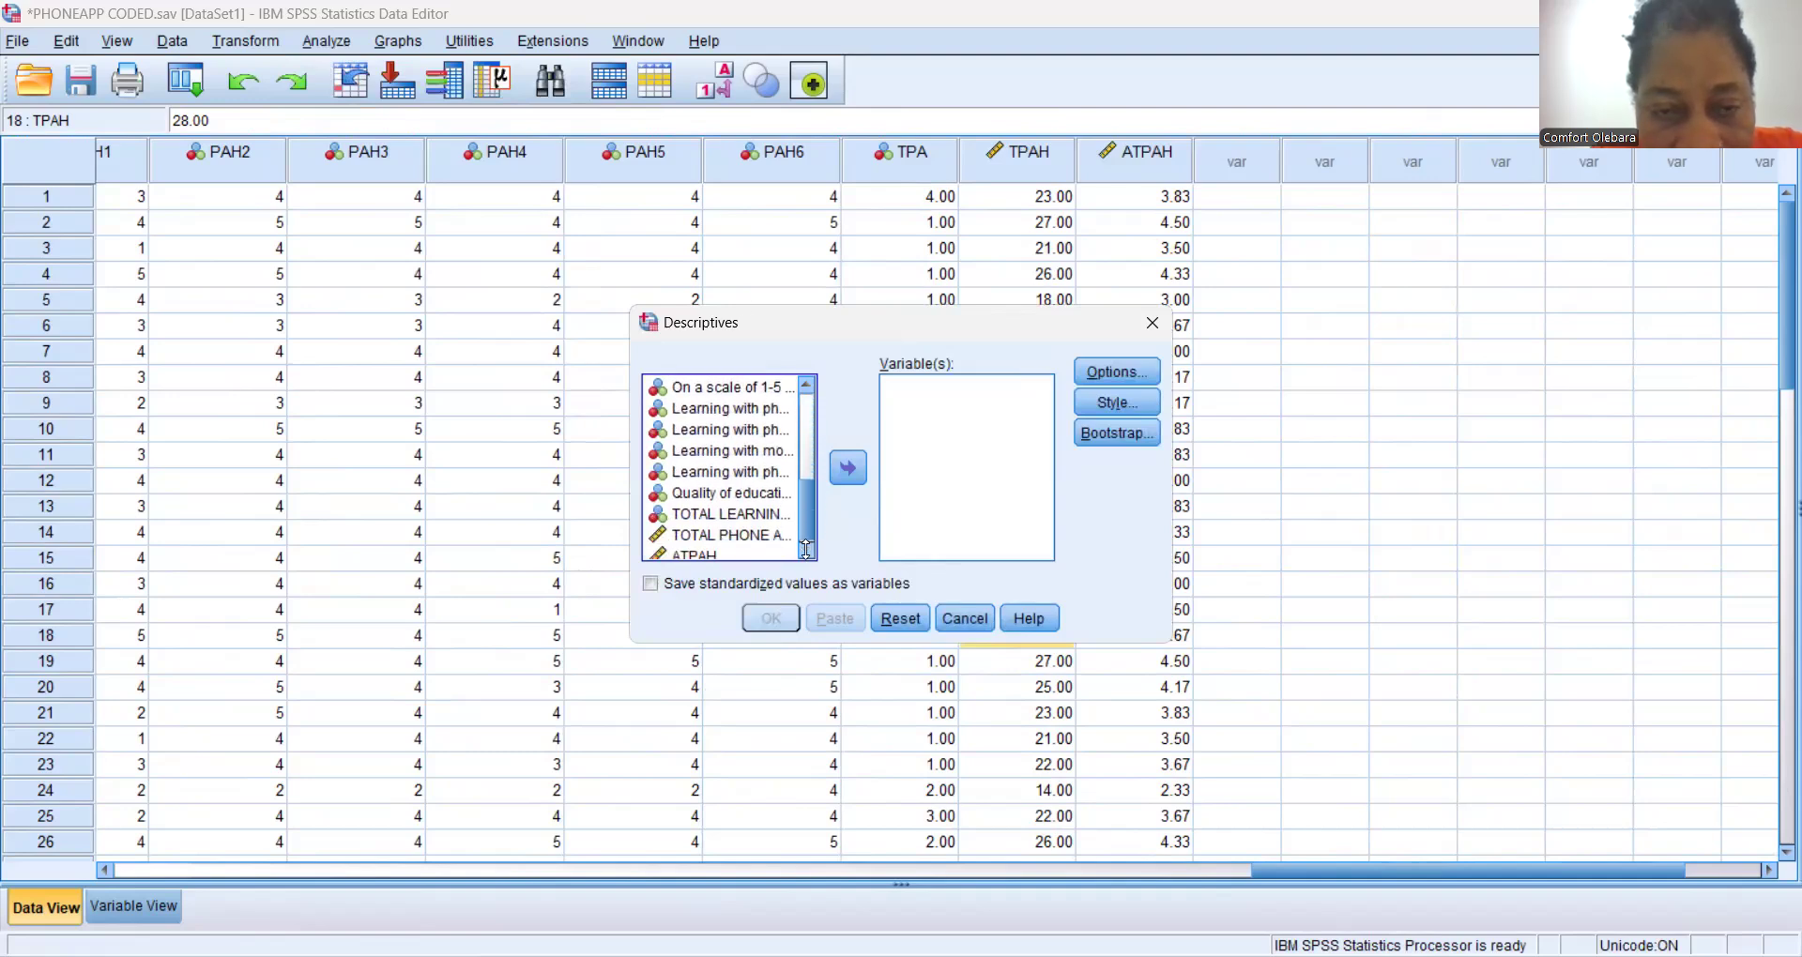
click(759, 549)
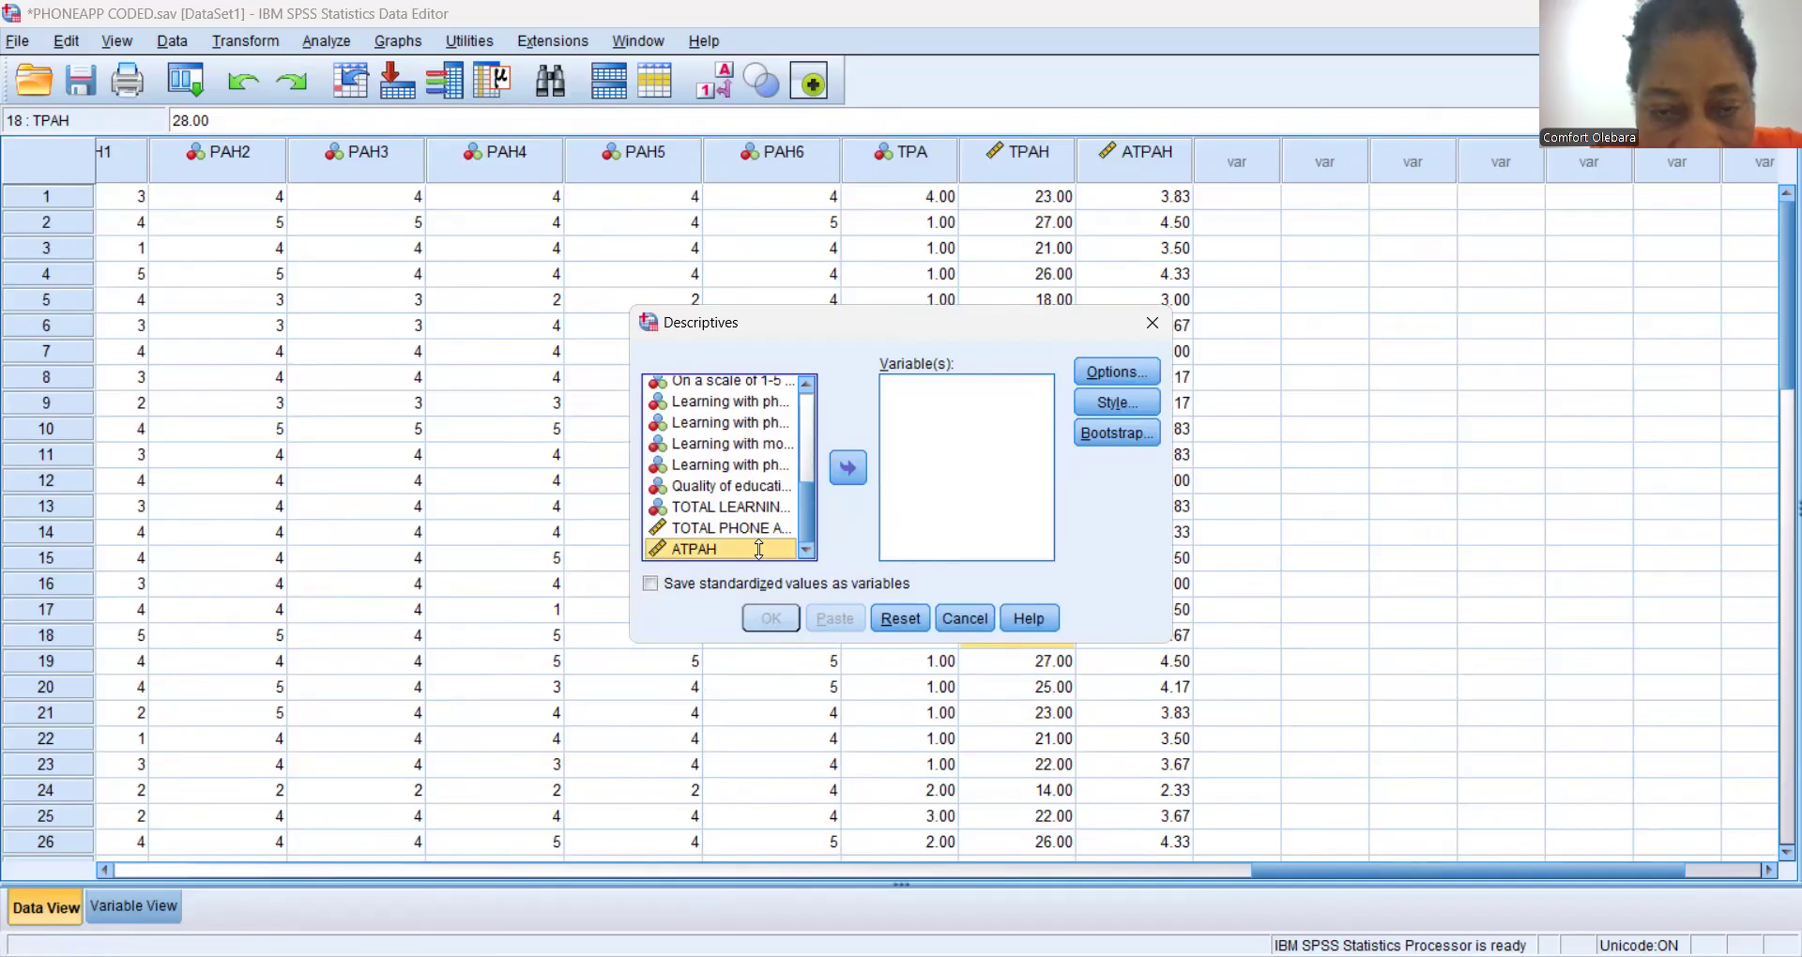
click(850, 465)
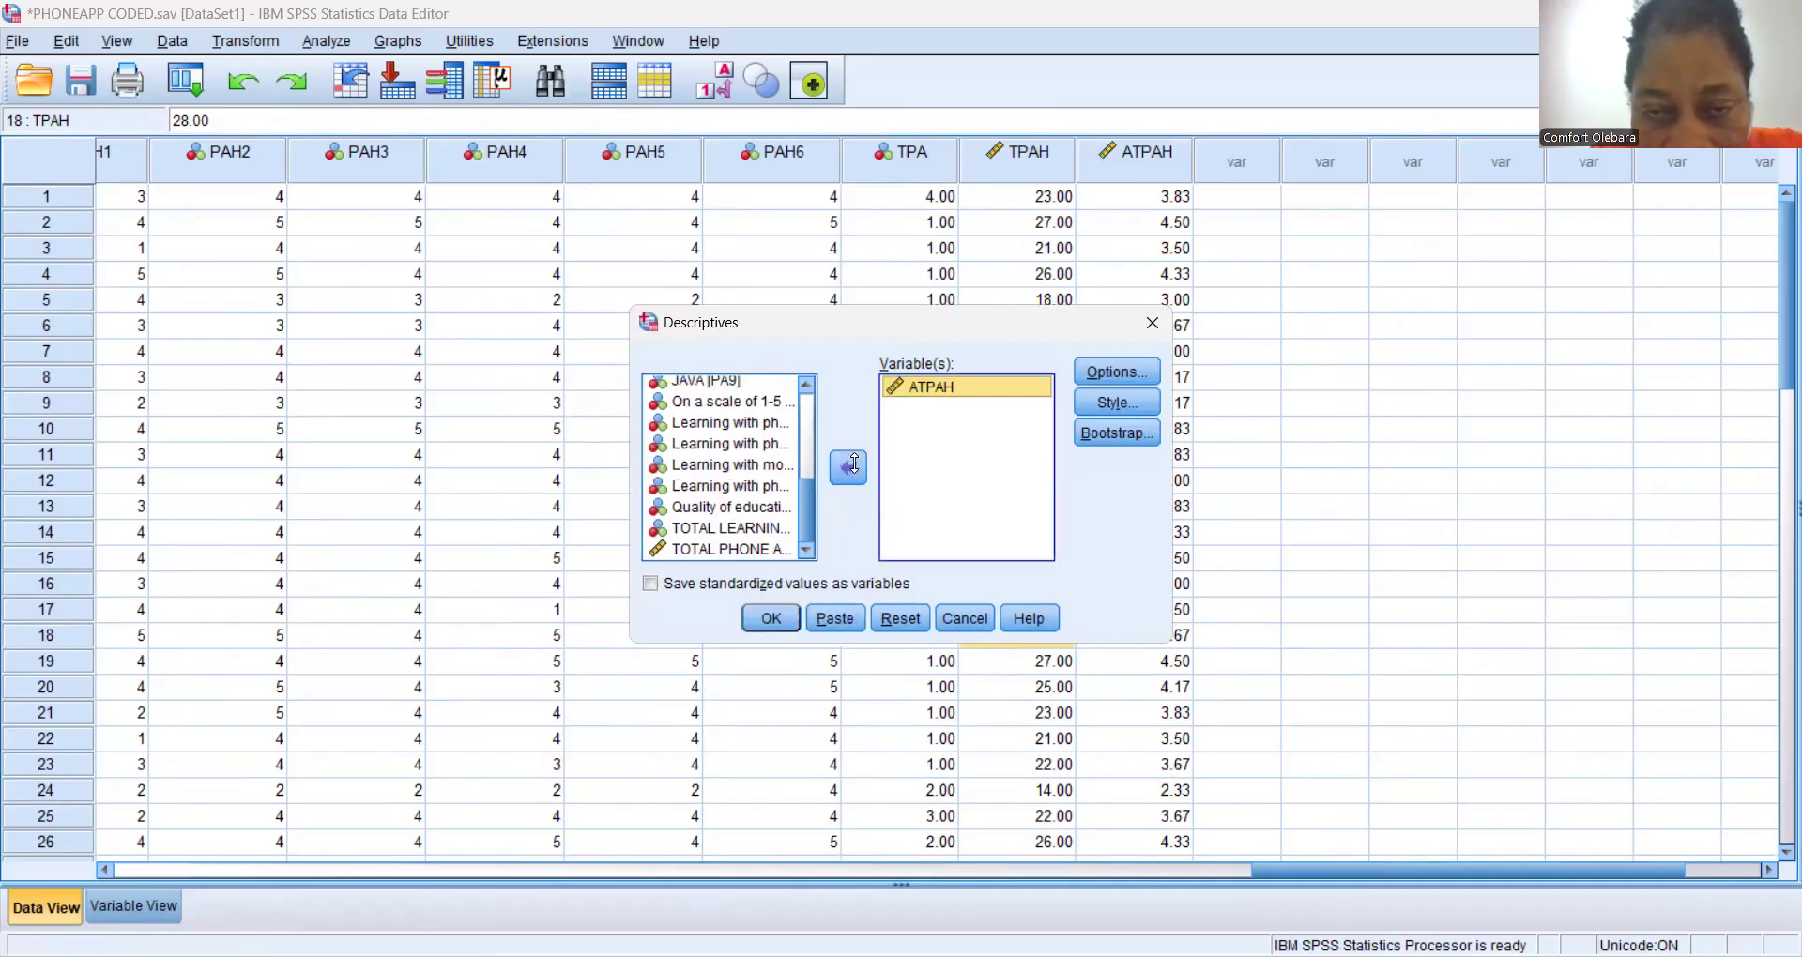
Add kurtosis and skewness to the mean, standard deviation, minimum and maximum statistics, and run the ATPAH descriptives.
click(1101, 371)
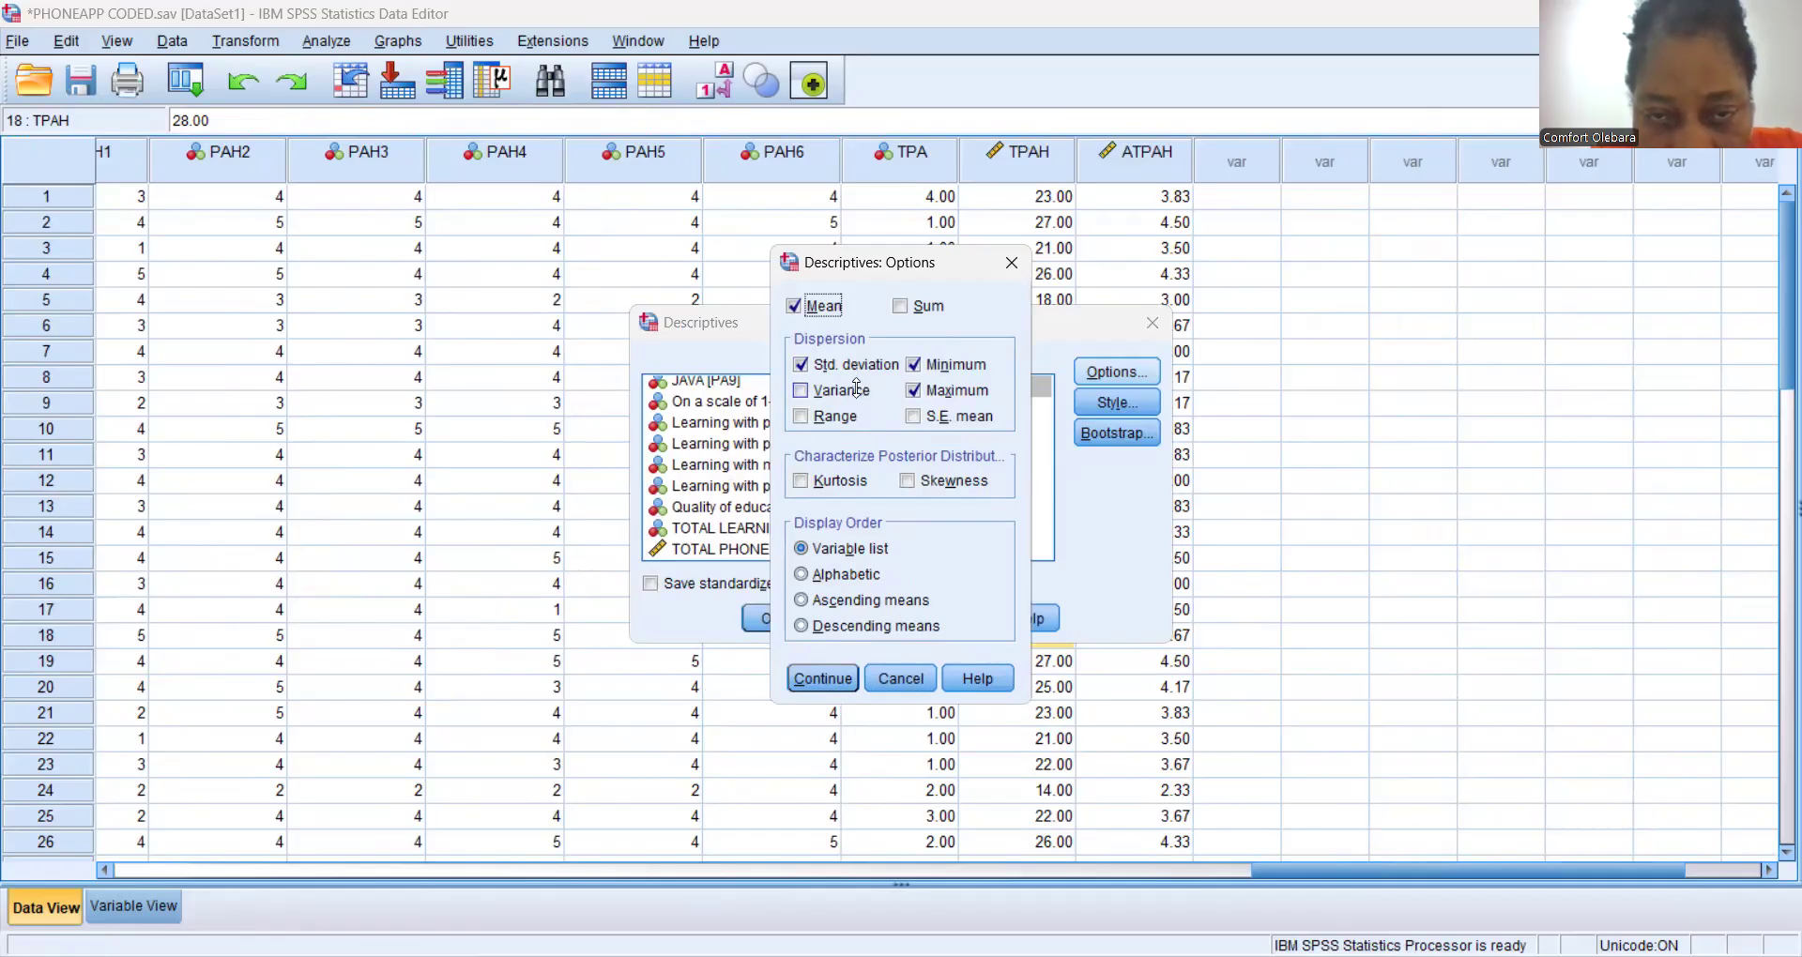
click(903, 310)
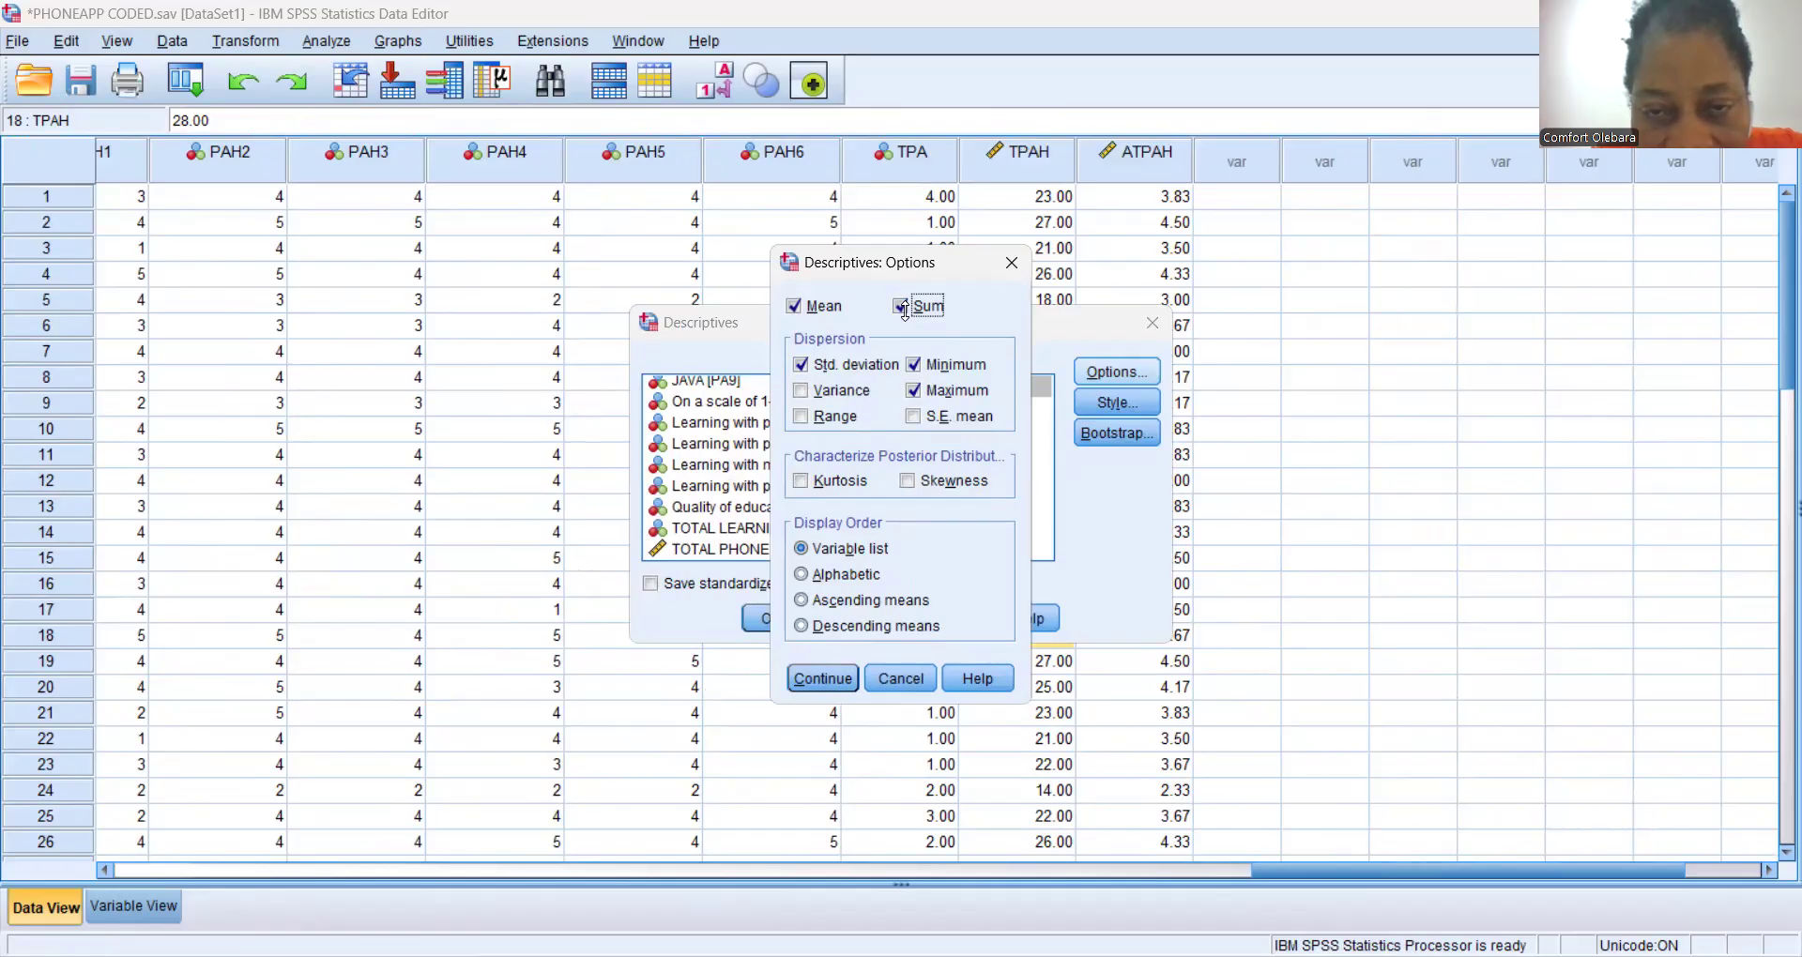
click(897, 302)
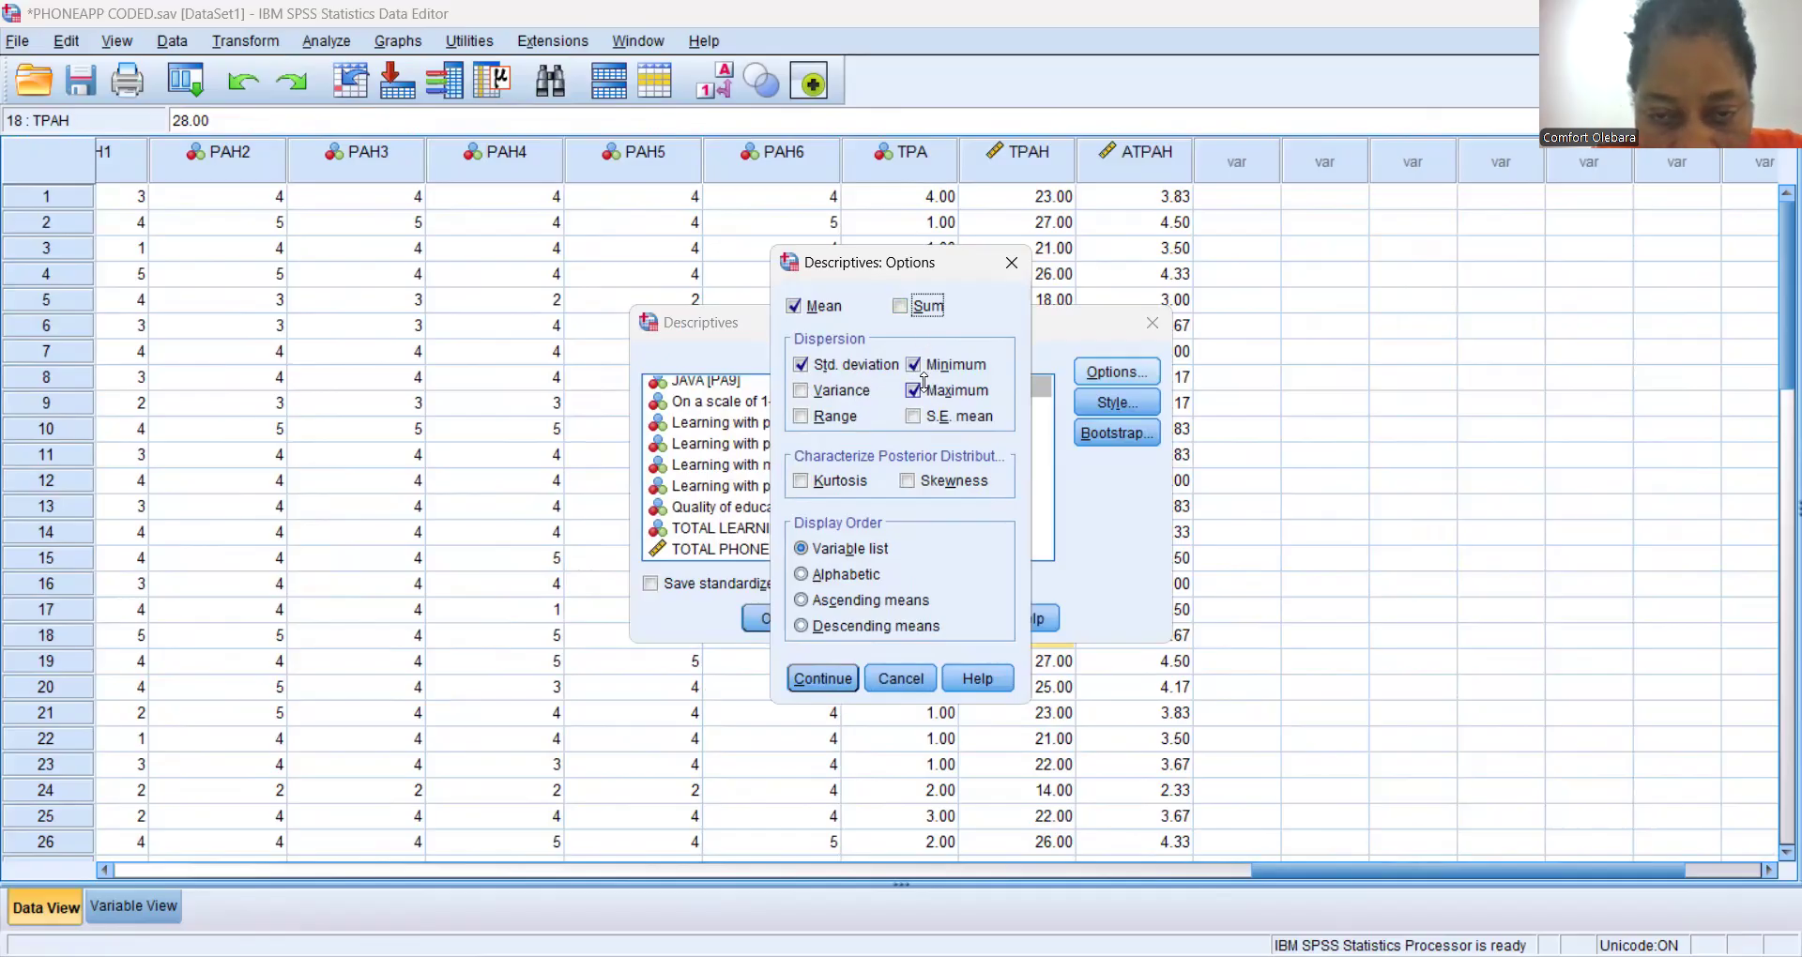
click(807, 482)
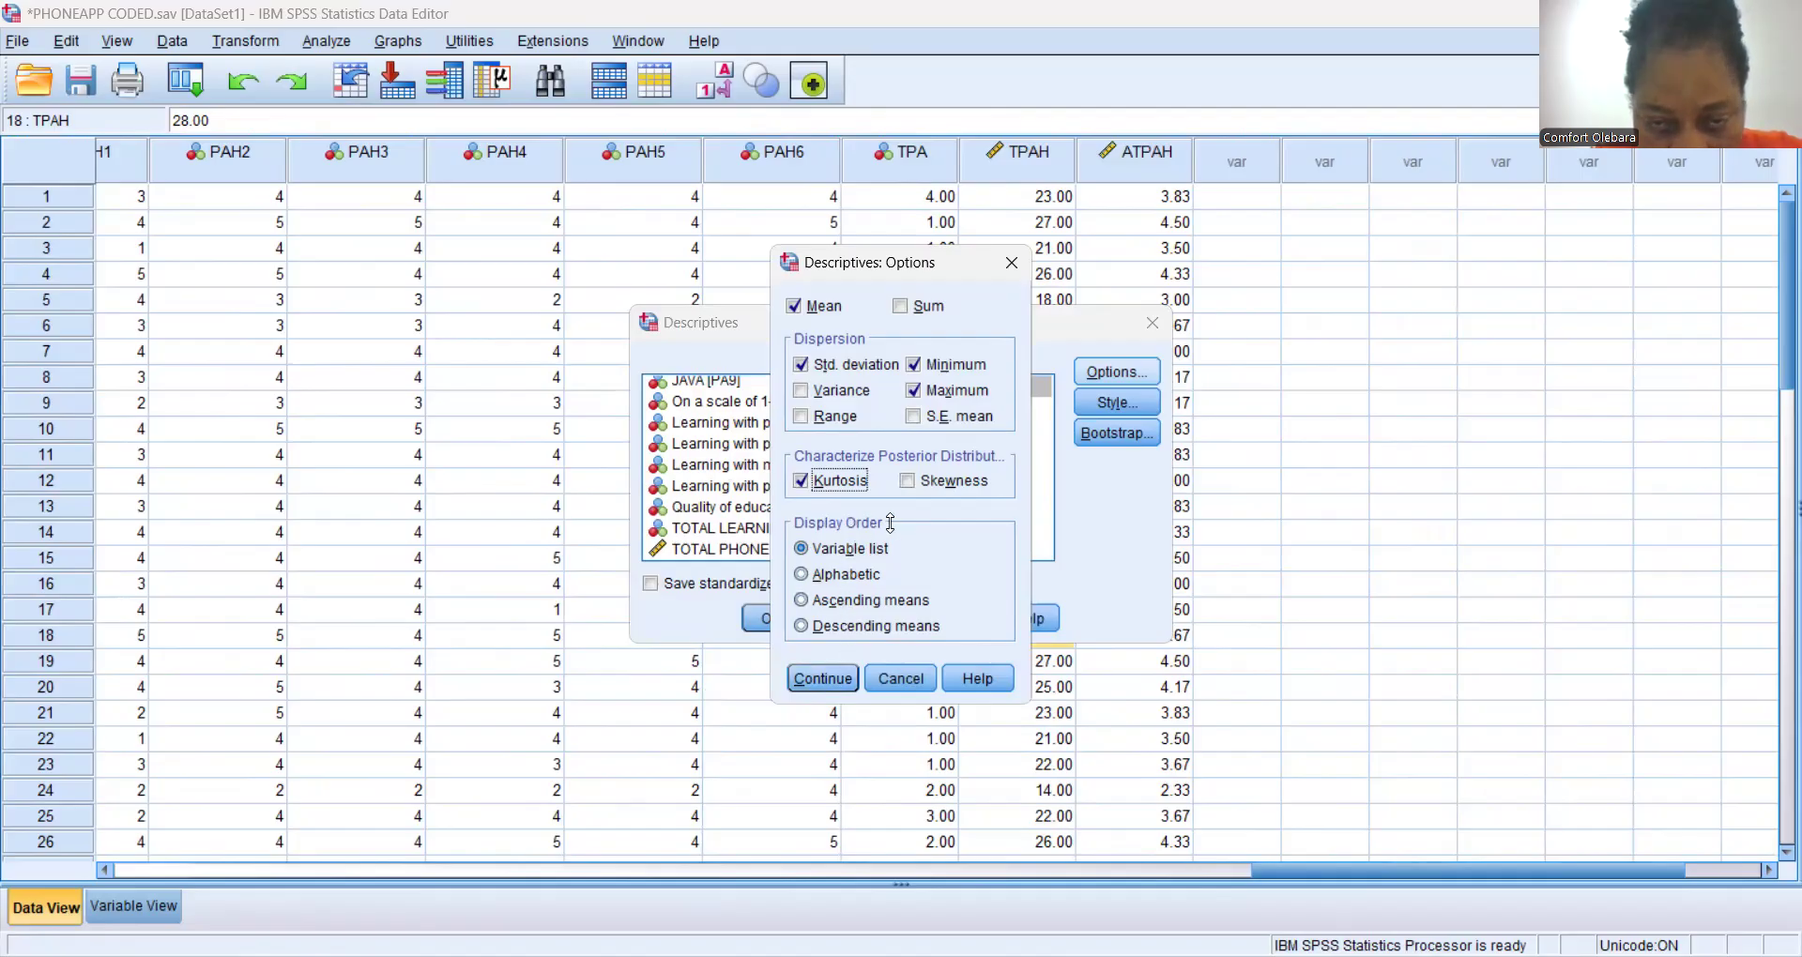
click(832, 677)
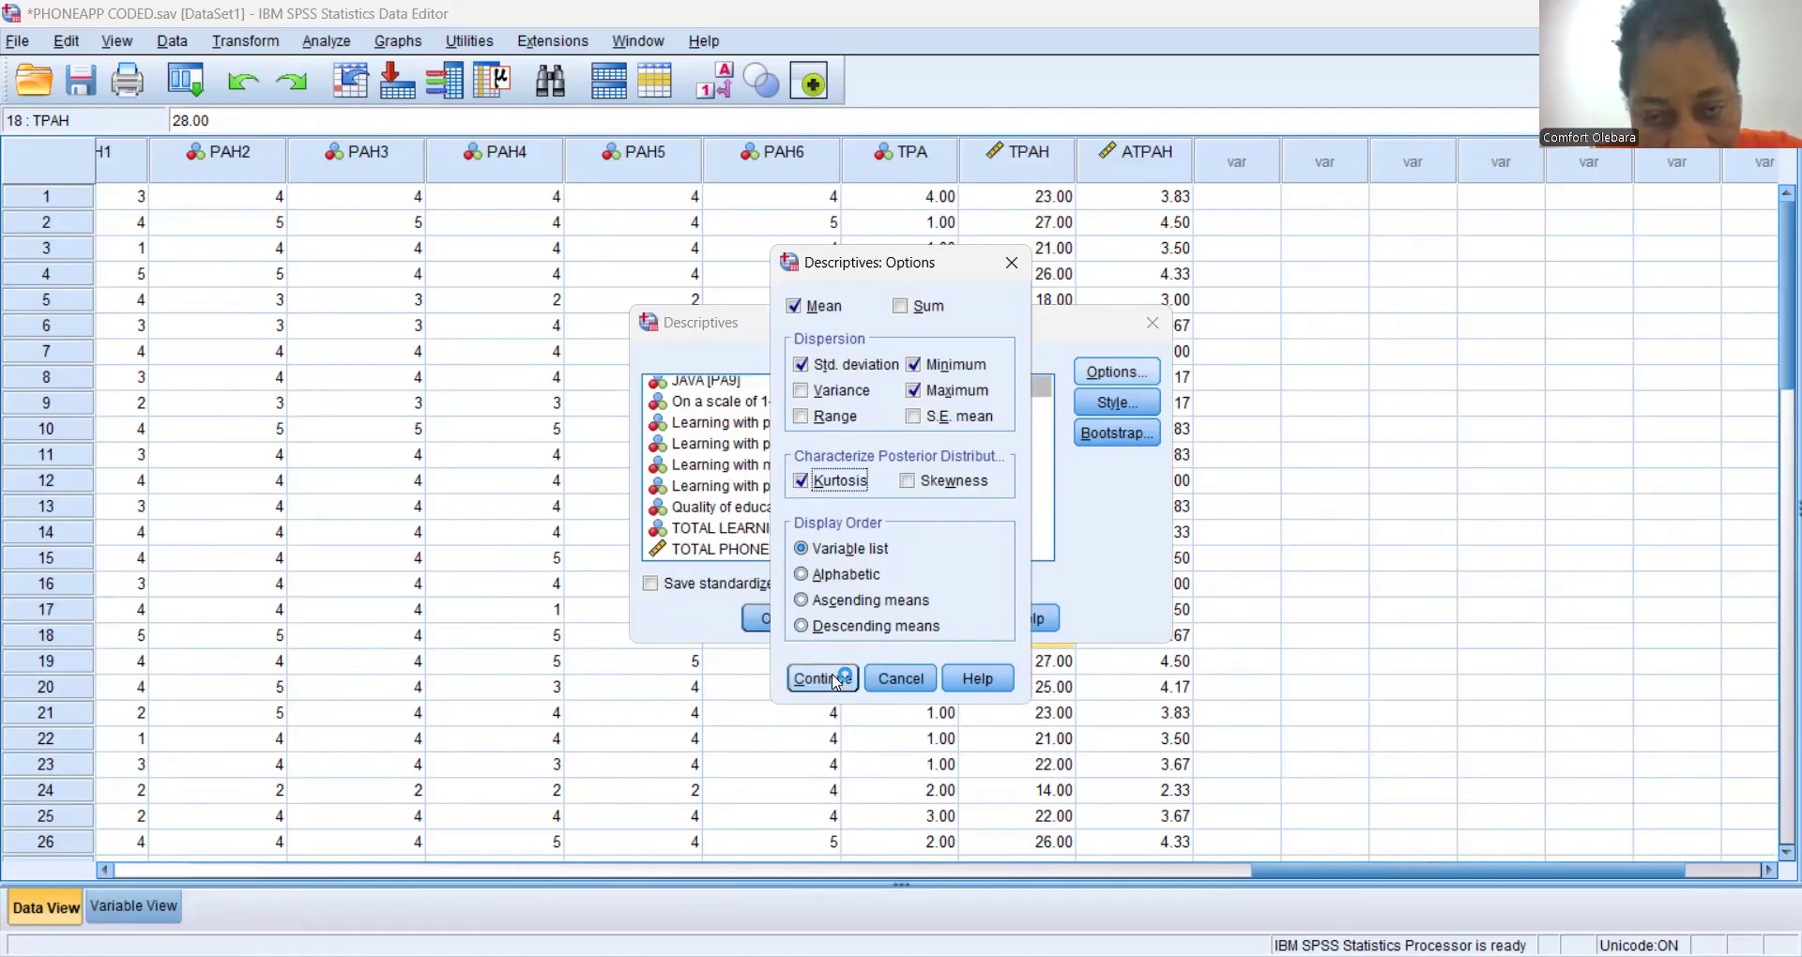
click(907, 480)
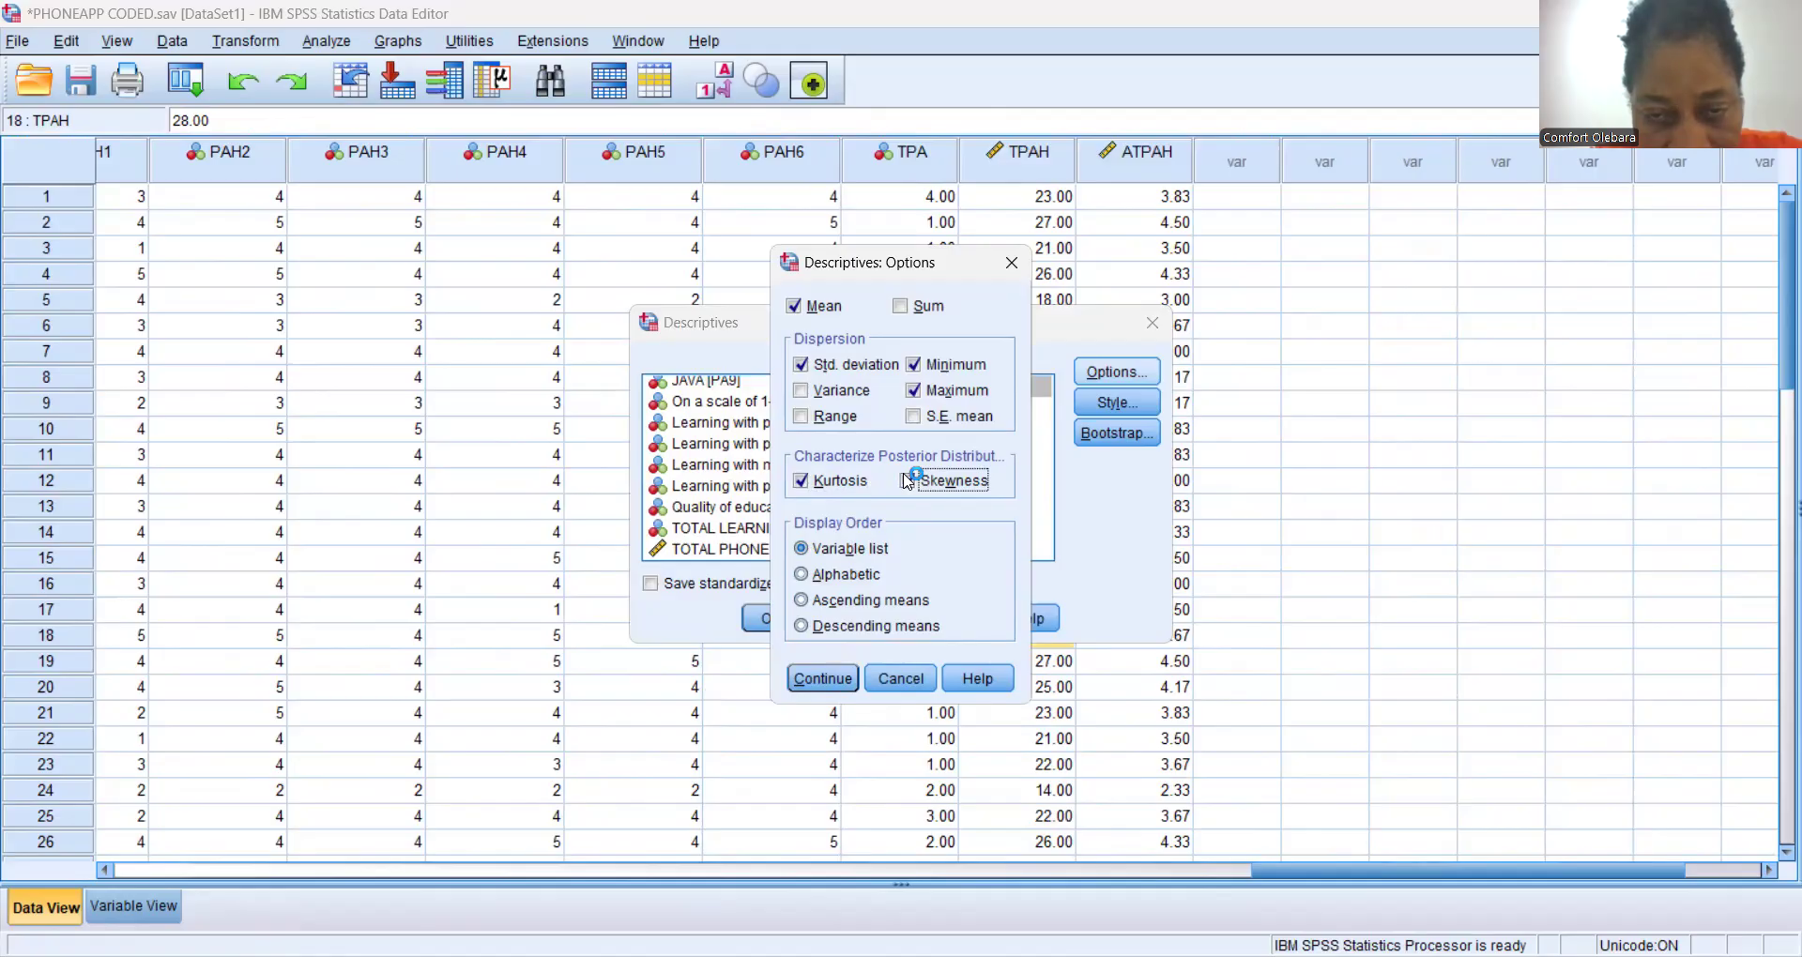
click(921, 484)
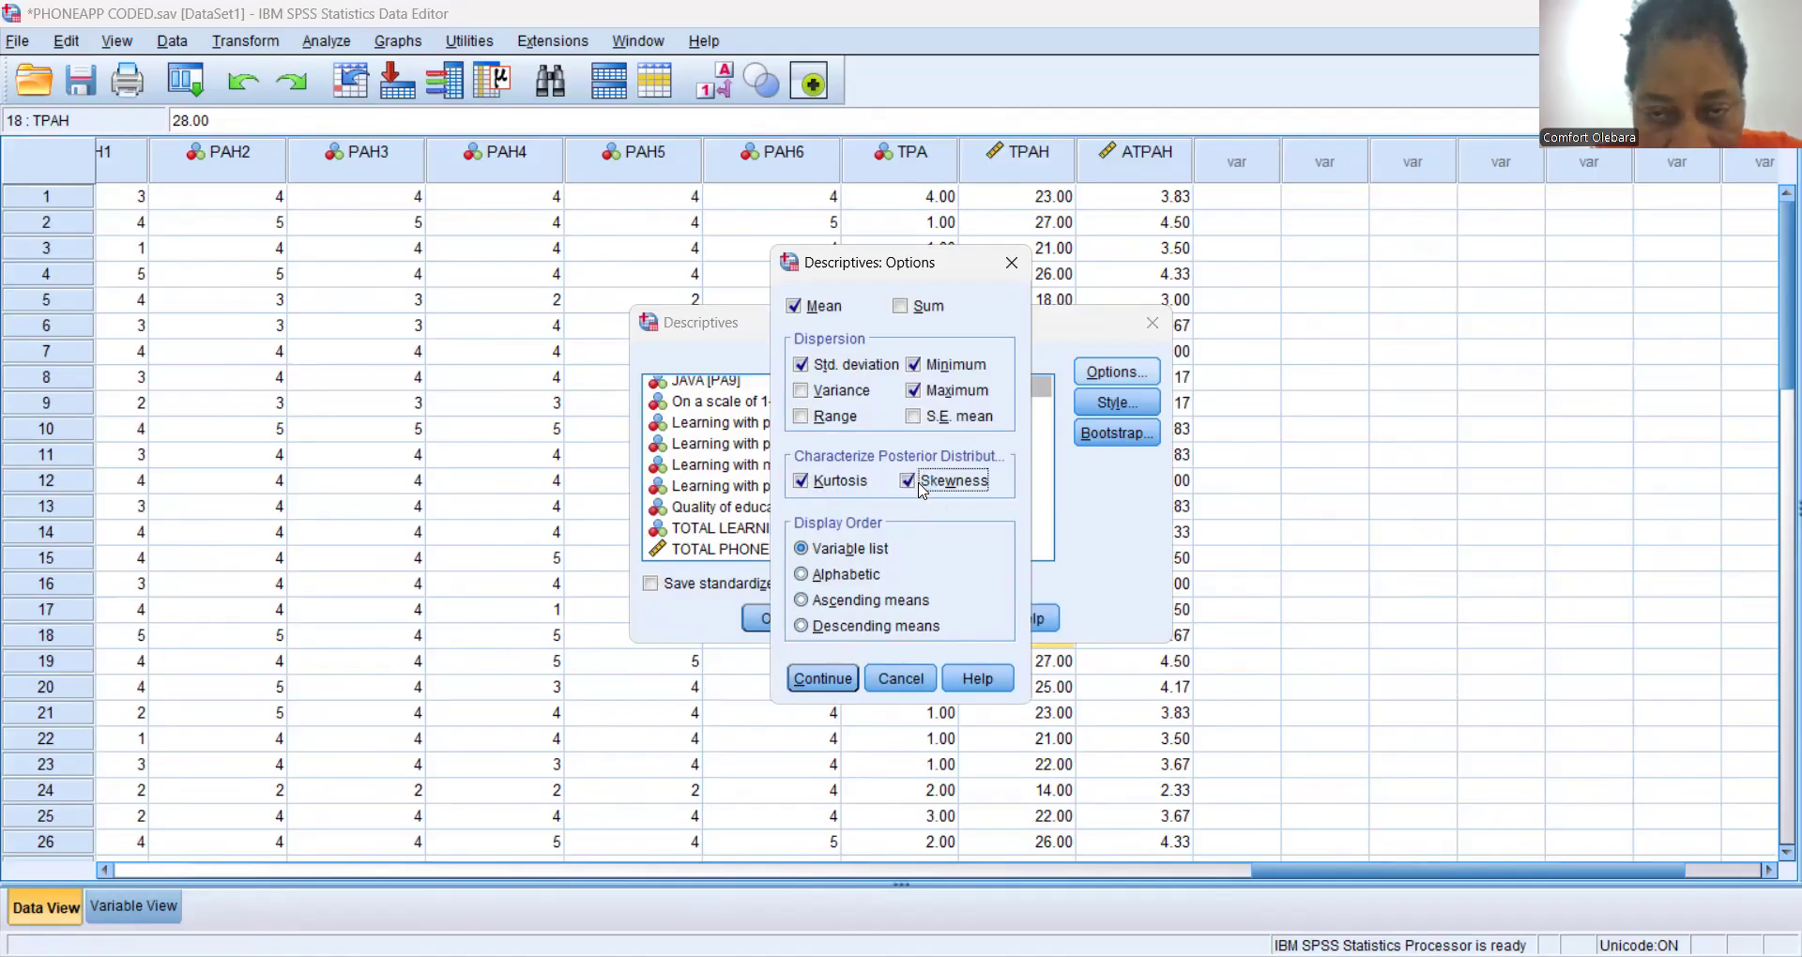
click(854, 679)
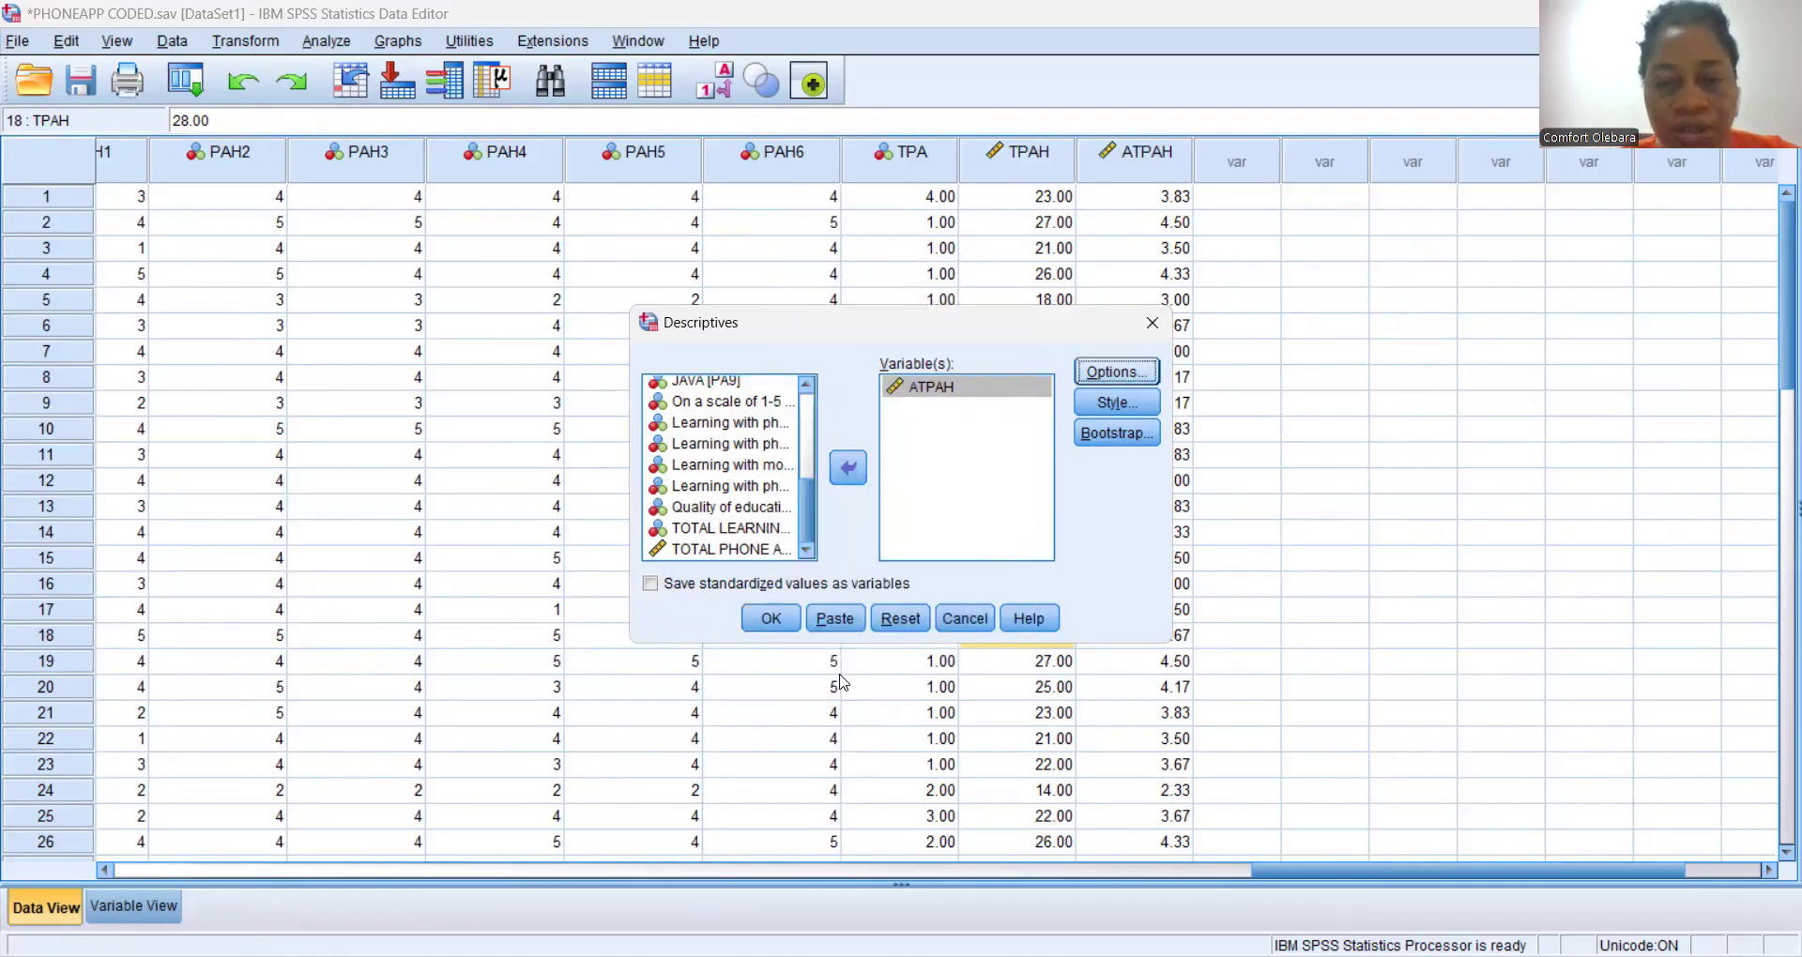
click(778, 617)
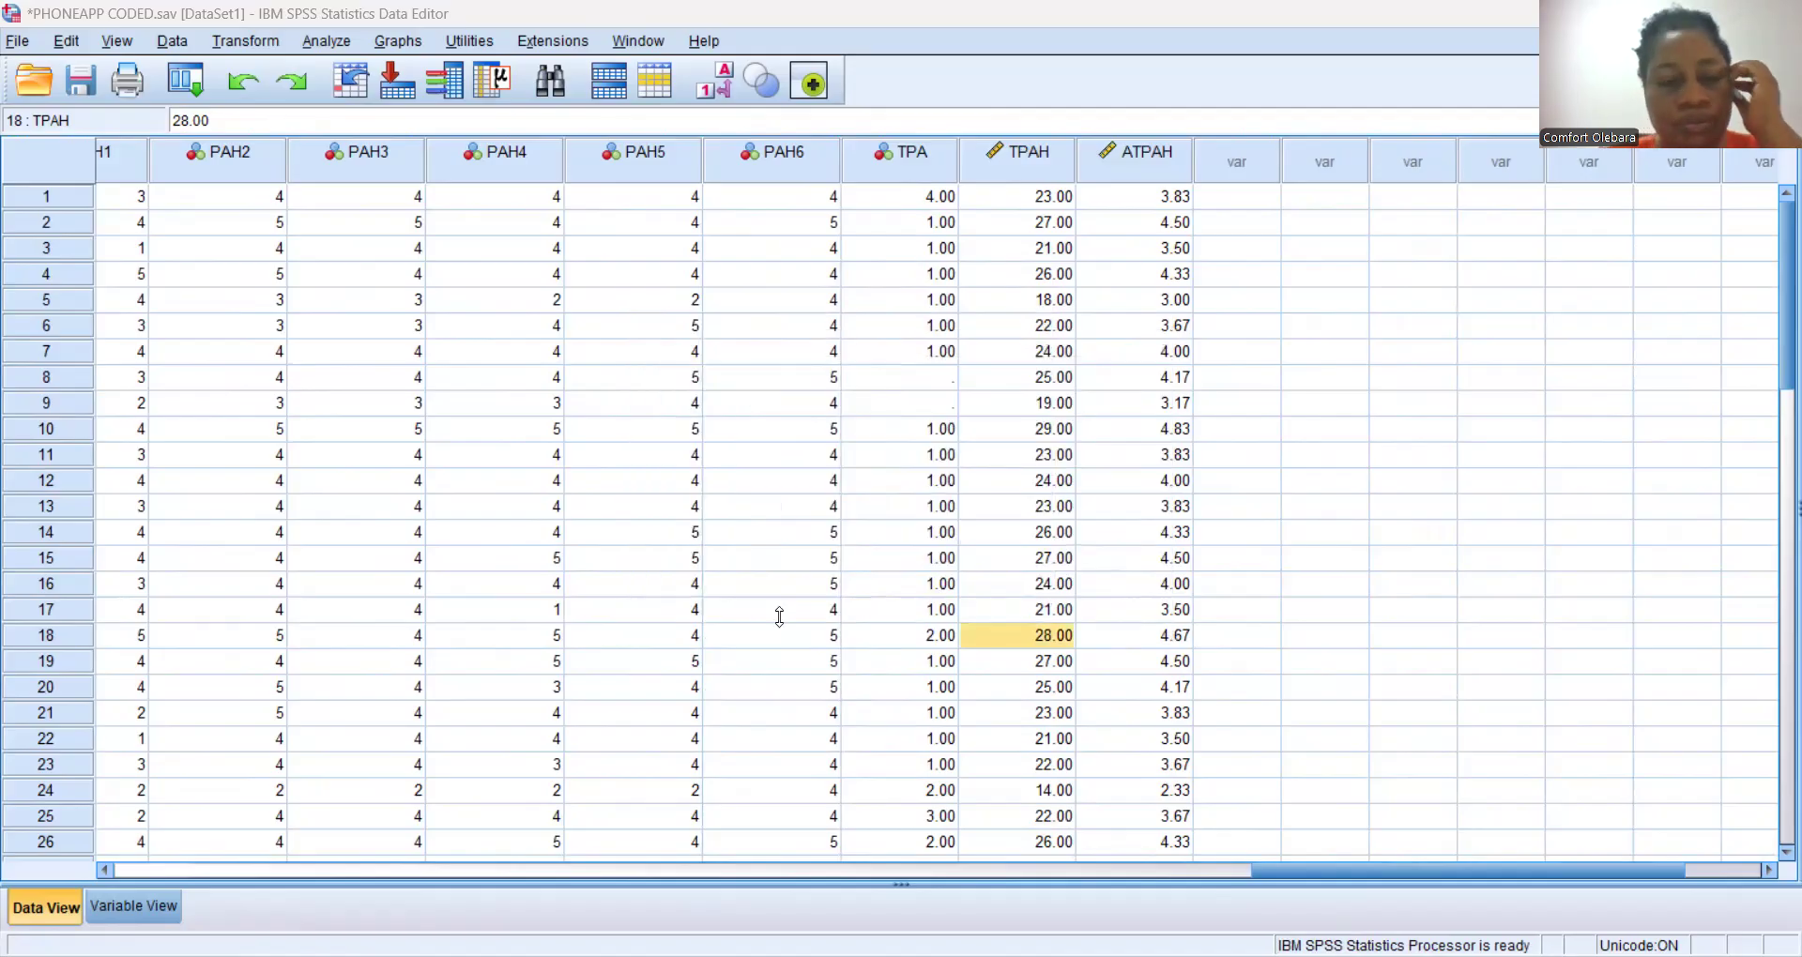